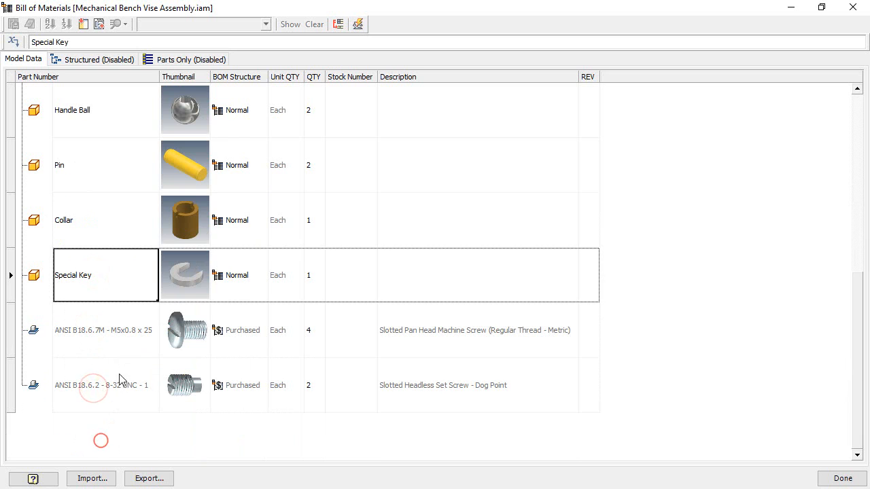
Review the two purchased screws and the part list in the bill of materials, and close it
click(108, 327)
click(102, 387)
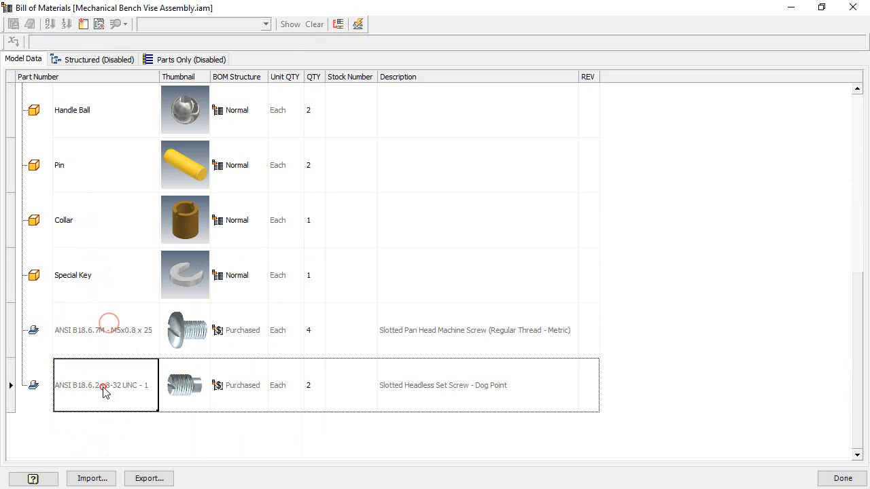
click(811, 359)
drag(854, 379, 867, 170)
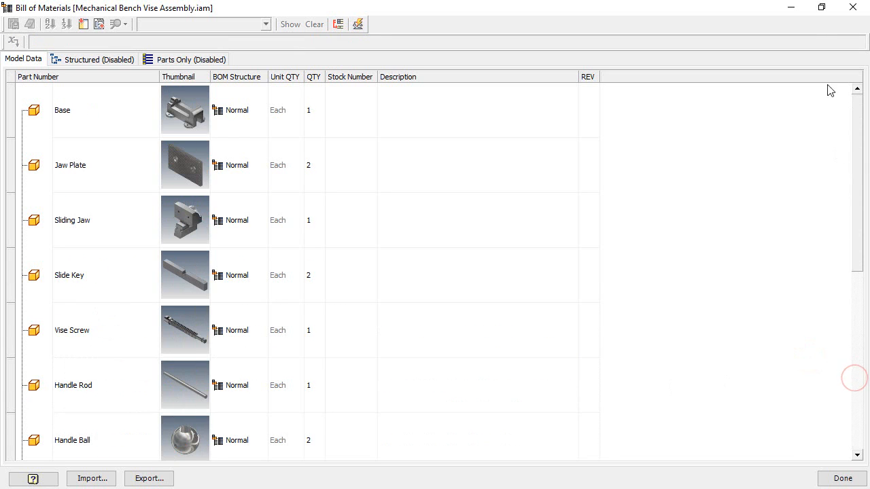
click(852, 7)
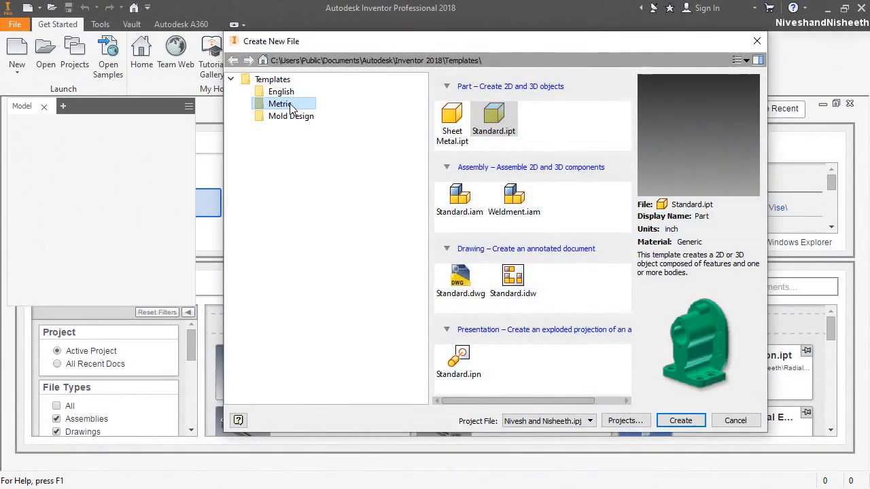
Create a new part from the metric Standard (mm).ipt template
click(289, 105)
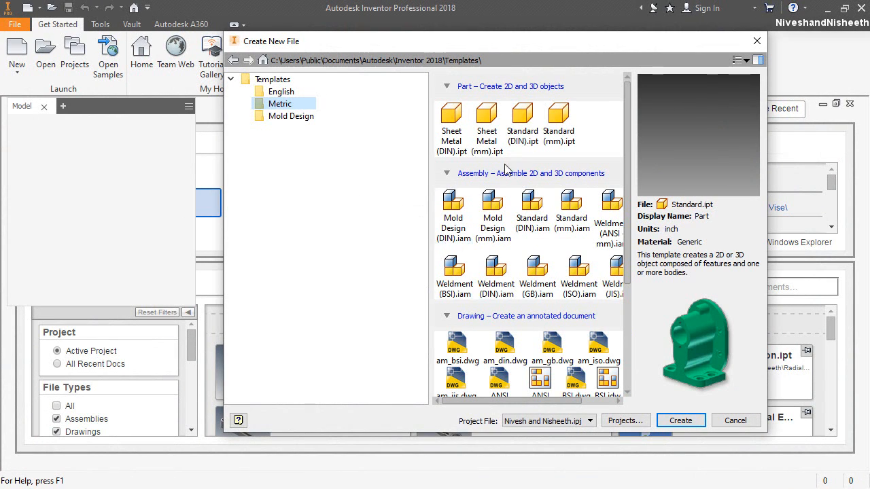
click(569, 121)
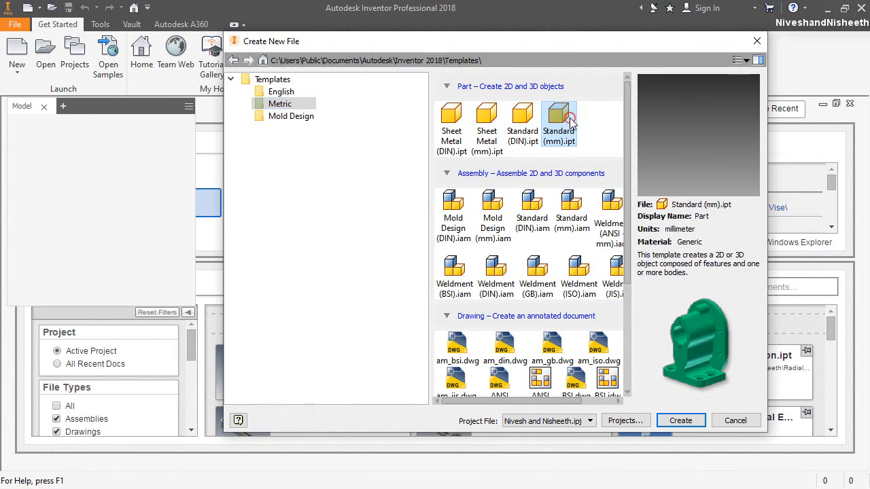
click(679, 421)
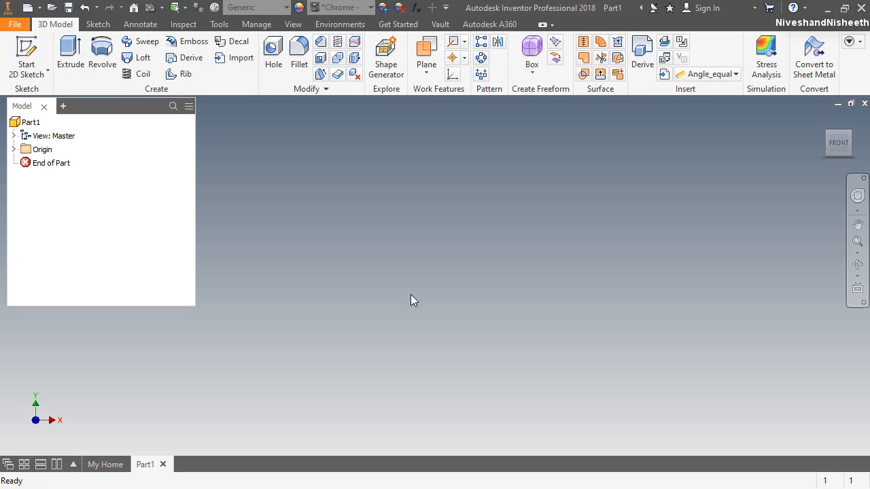
click(410, 294)
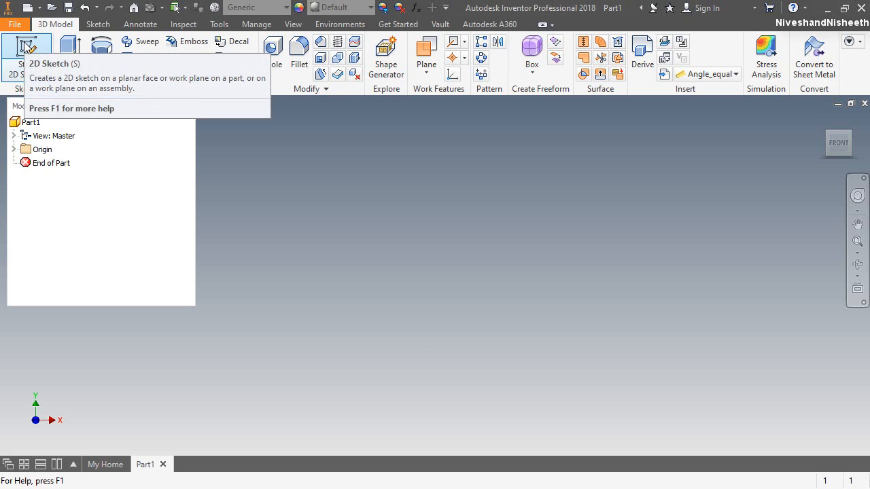
Start a 2D sketch on the YZ plane of the new part, viewed from the right side
click(26, 49)
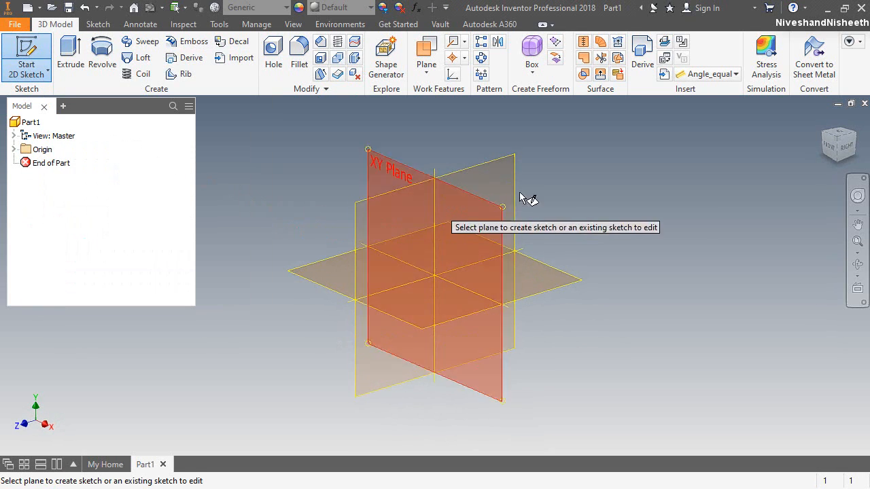
click(825, 148)
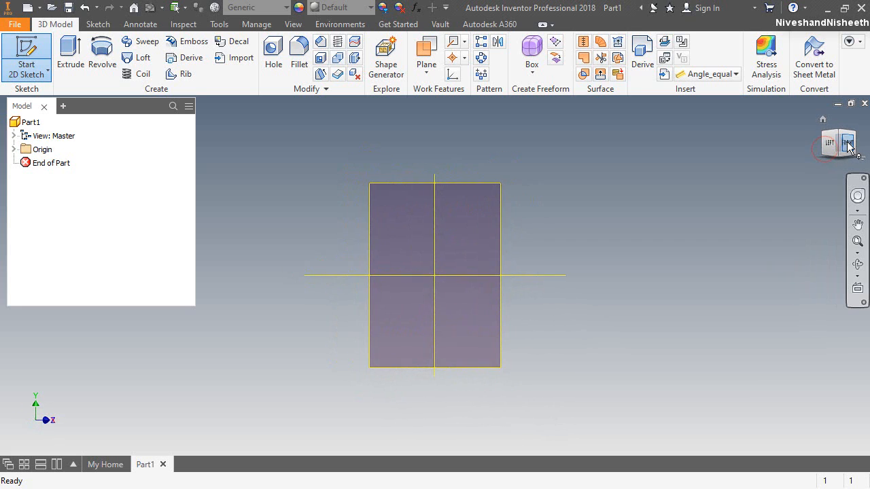
click(848, 144)
click(838, 155)
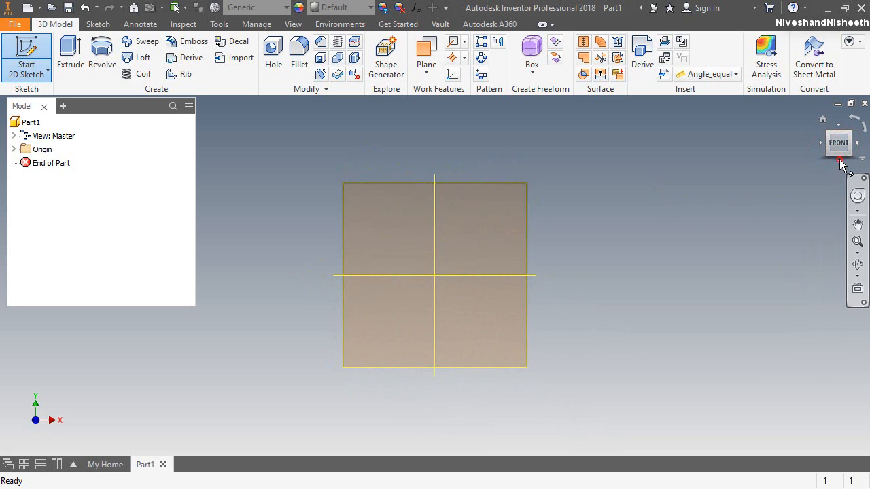
click(848, 133)
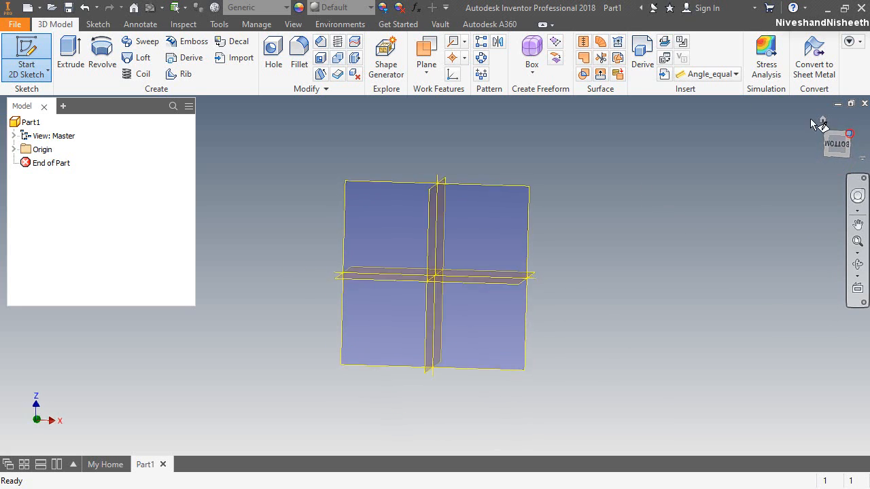
click(497, 194)
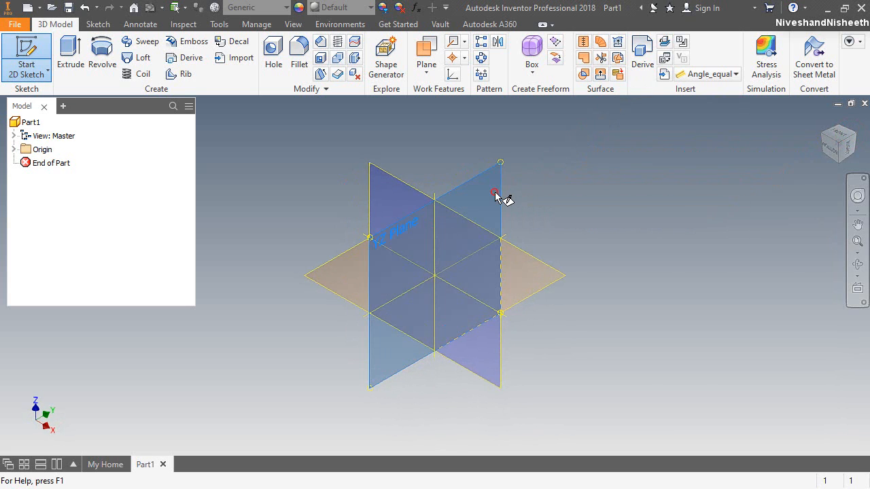
click(851, 150)
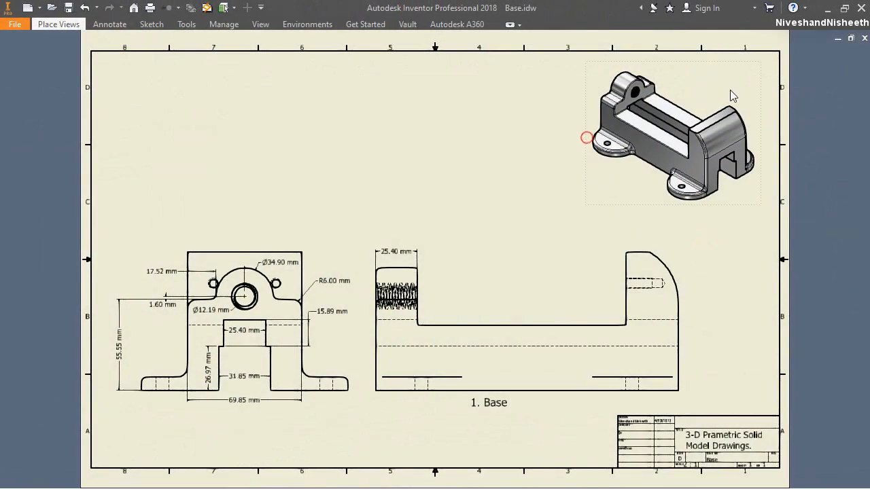
Examine the isometric view and the front view's overall width in the Base.idw drawing
scroll(730, 89, up, 5)
scroll(726, 93, down, 3)
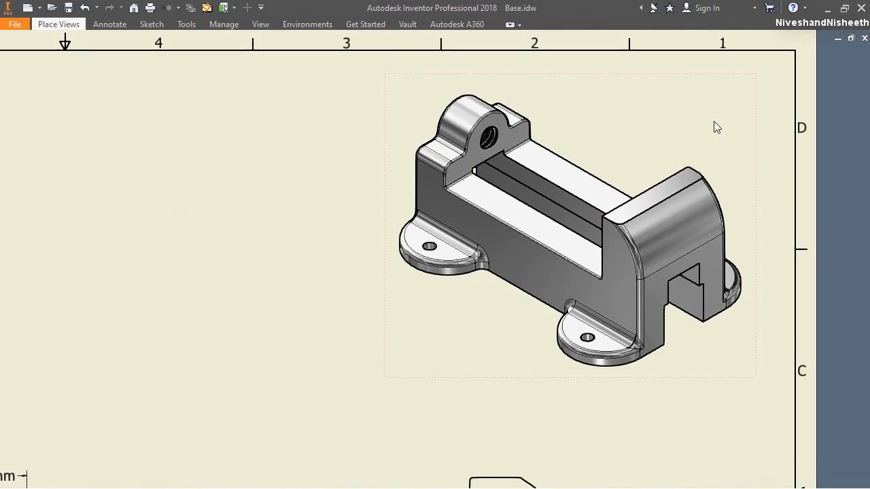
mouse_move(836, 142)
click(856, 126)
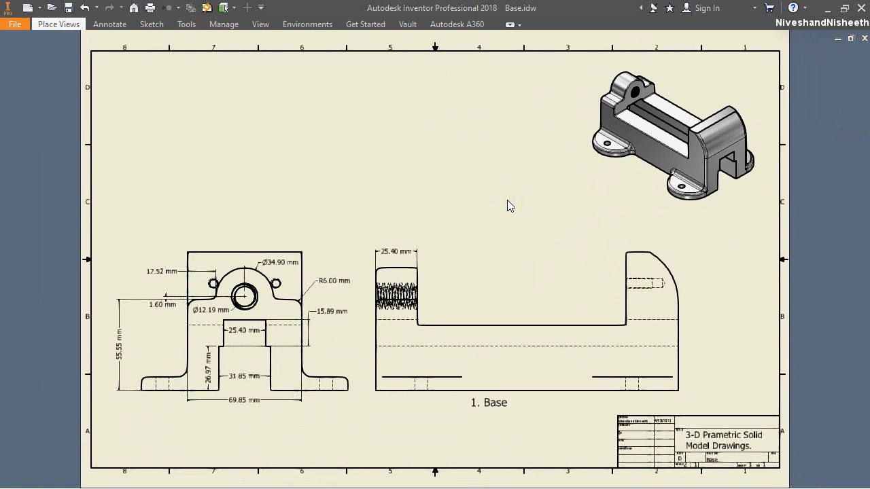
scroll(144, 411, up, 3)
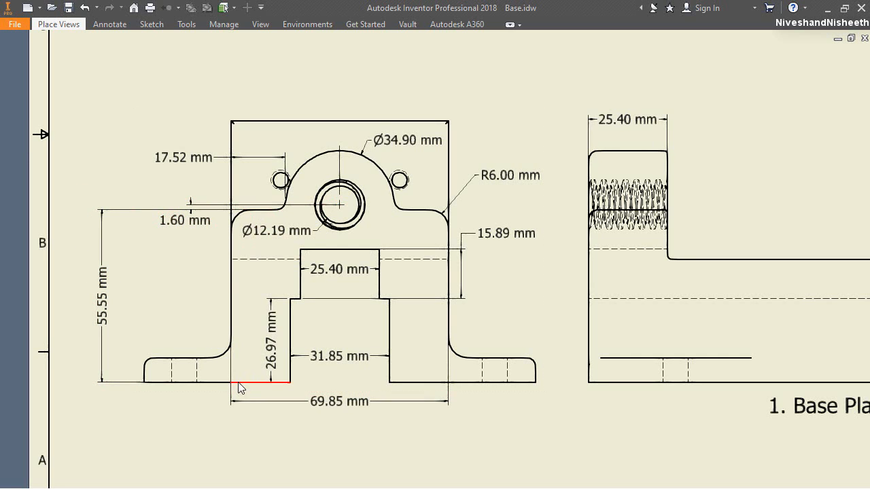
click(192, 408)
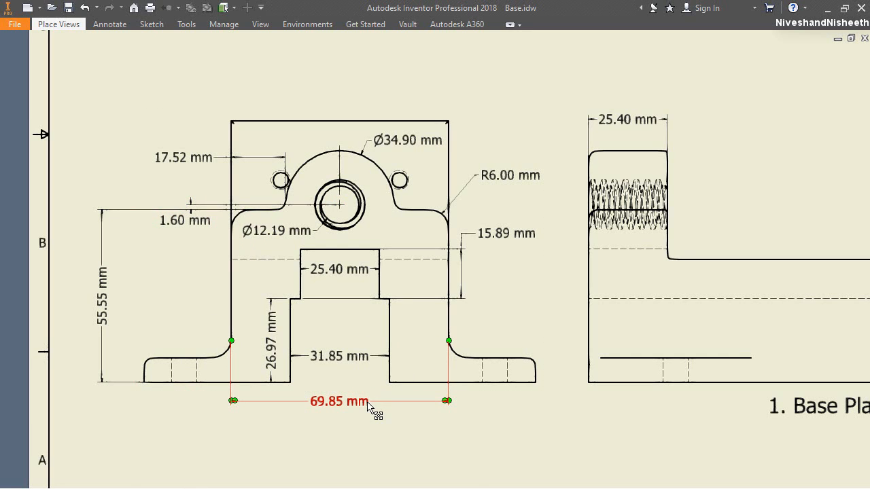
click(447, 422)
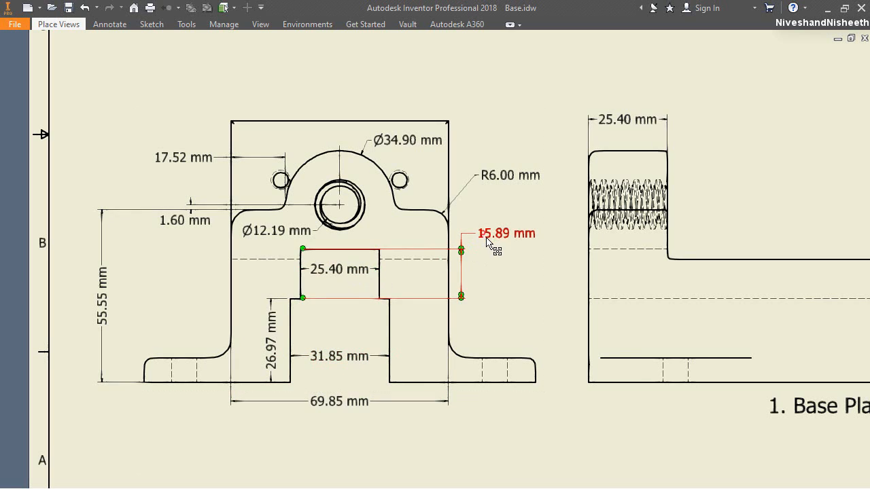
Shift the 15.89 mm, 25.40 mm slot-width and Ø12.19 mm dimension texts slightly in the drawing's front view
drag(484, 236, 492, 237)
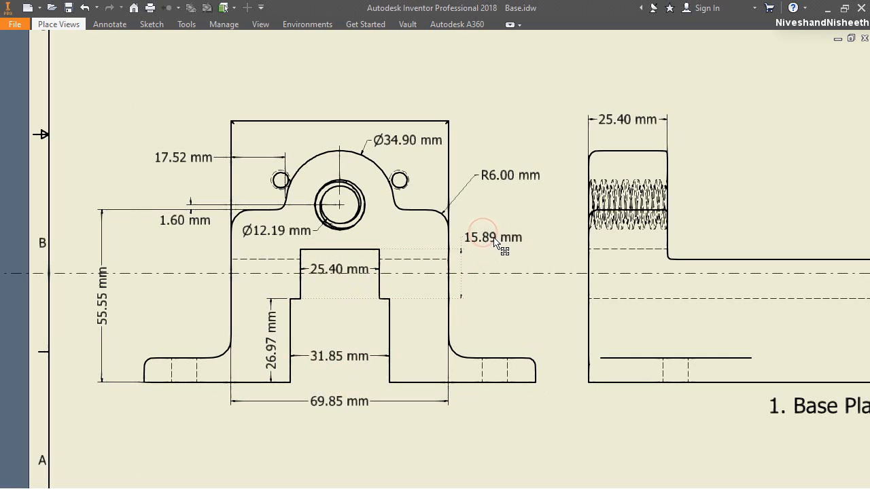
click(491, 284)
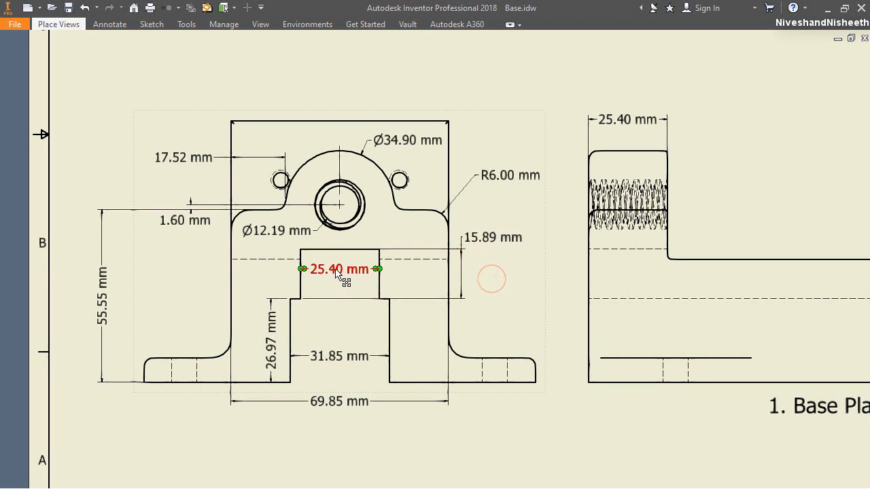
drag(334, 270, 343, 280)
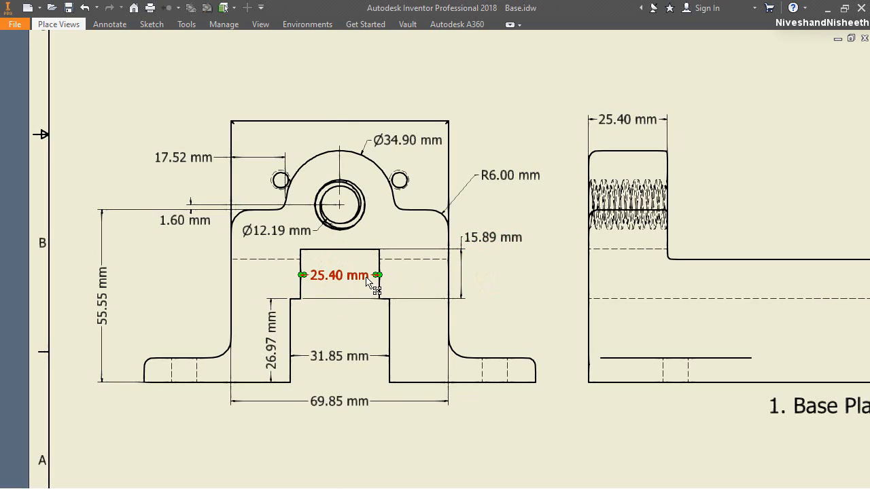
click(356, 290)
click(317, 157)
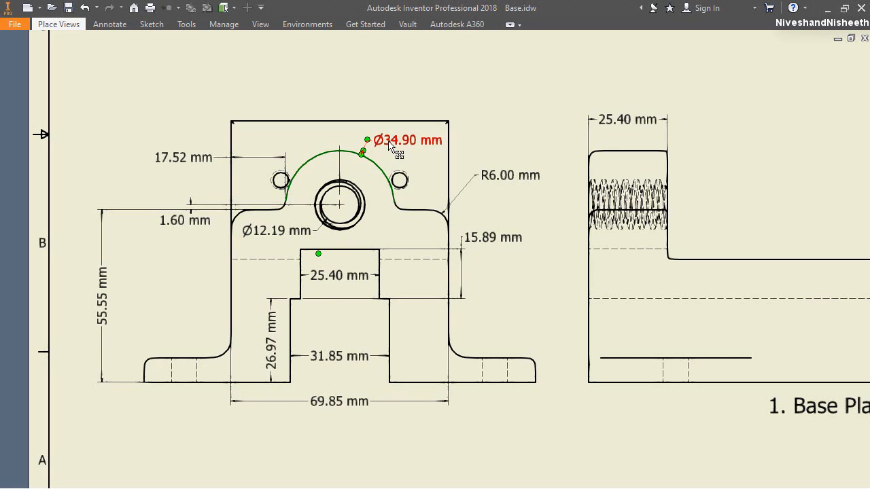
key(Escape)
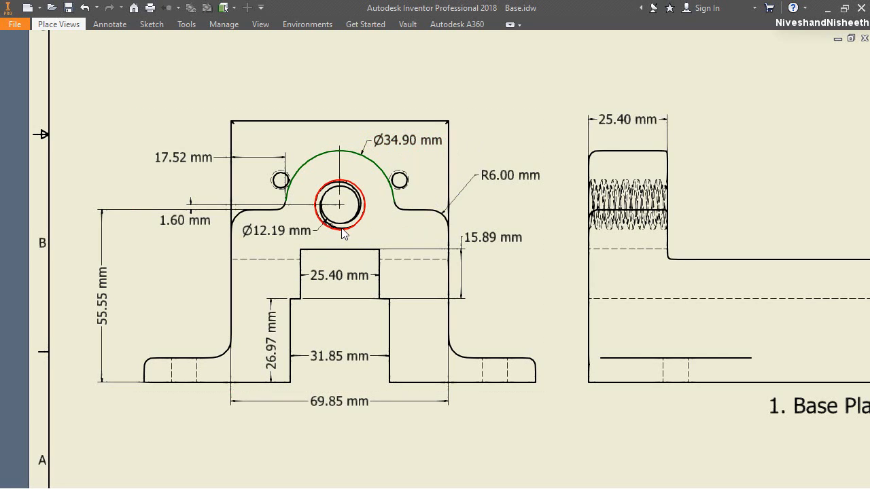
drag(262, 231, 275, 240)
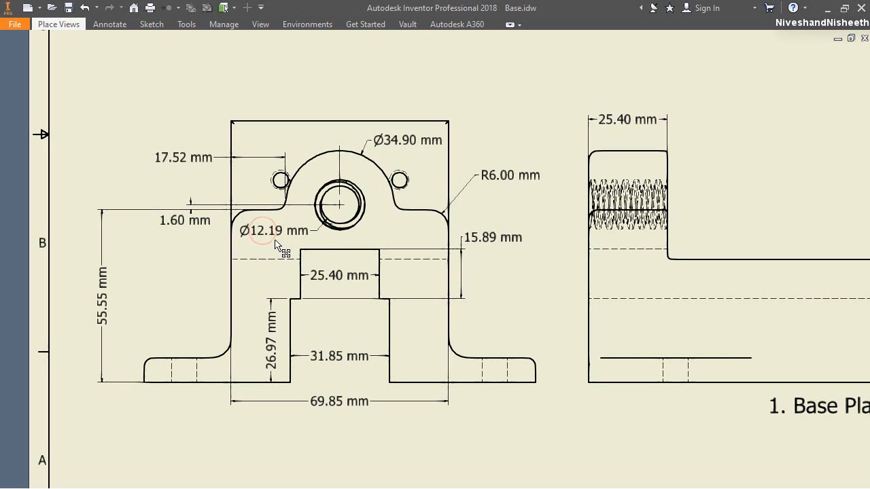
click(751, 218)
click(548, 80)
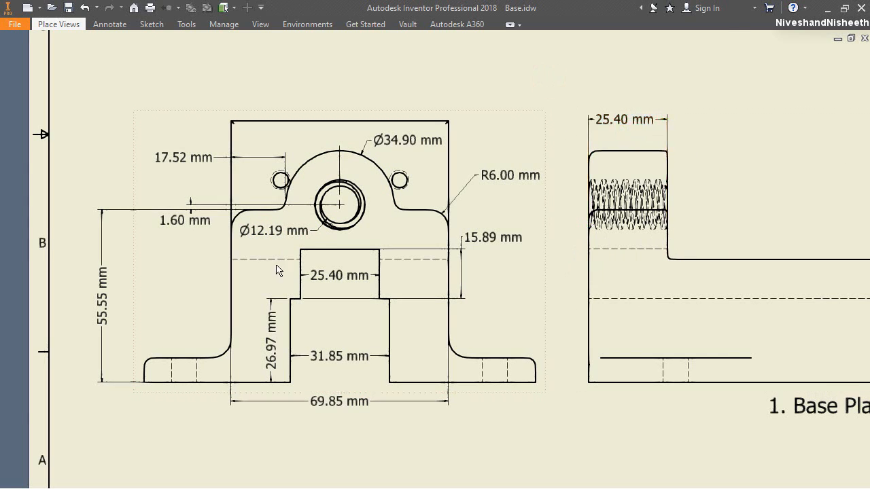
scroll(279, 269, down, 5)
scroll(400, 174, up, 2)
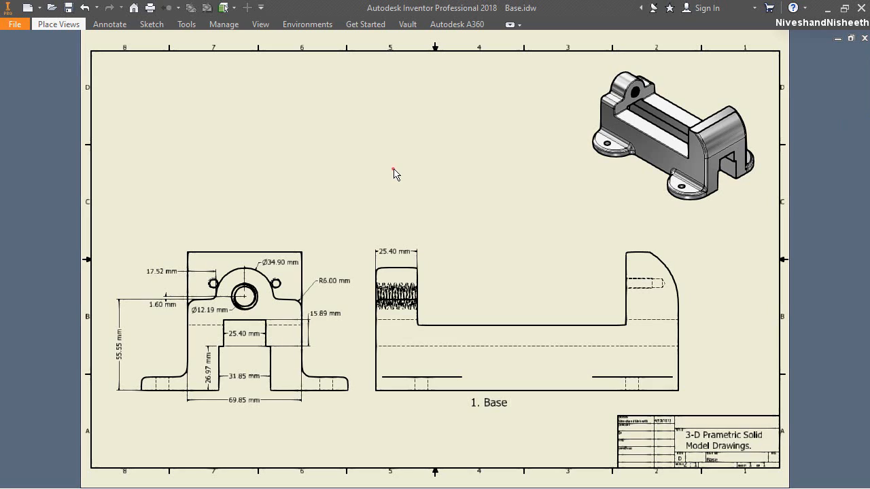
click(392, 169)
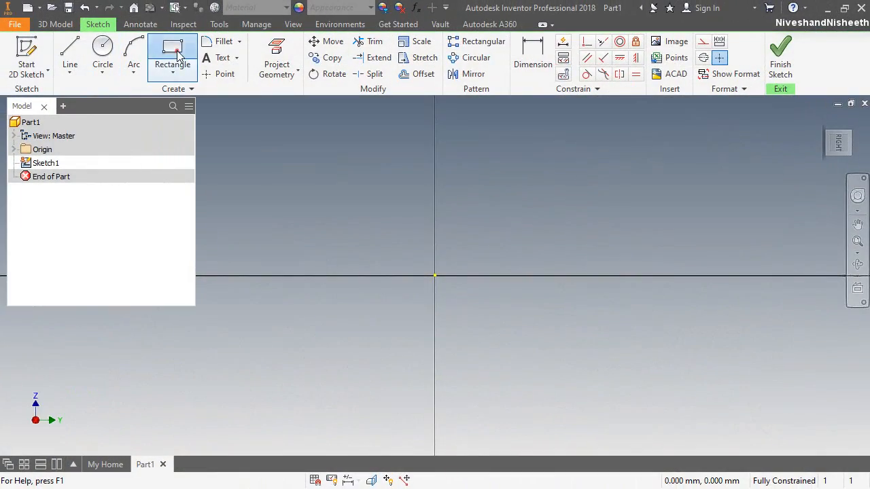
Sketch a wide rectangle about 115 mm high in Part1, spanning the origin with its bottom edge on the horizontal axis
click(172, 54)
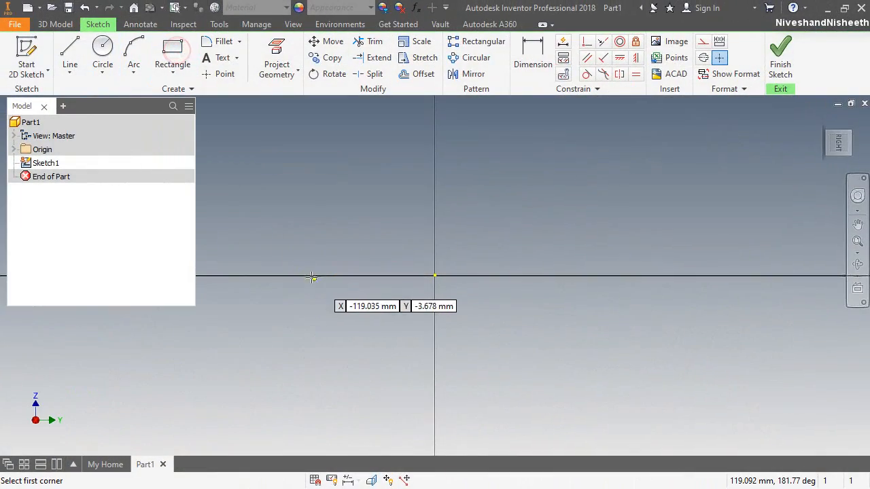
click(309, 275)
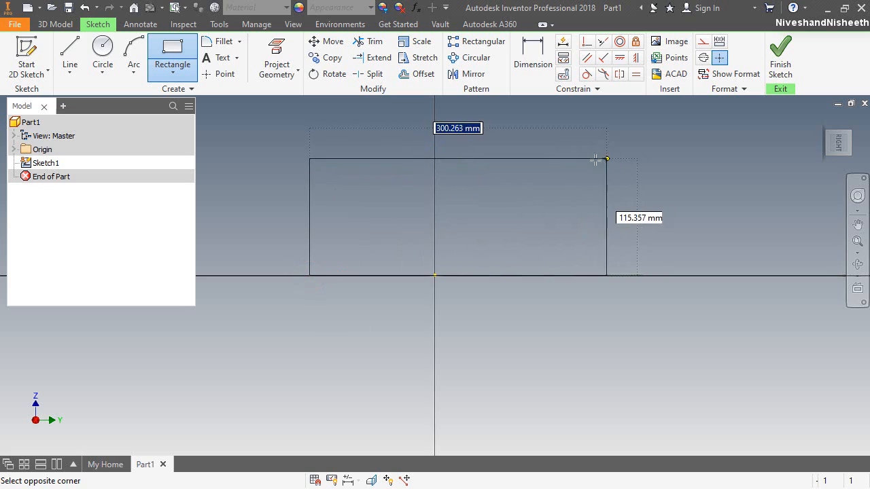
click(586, 160)
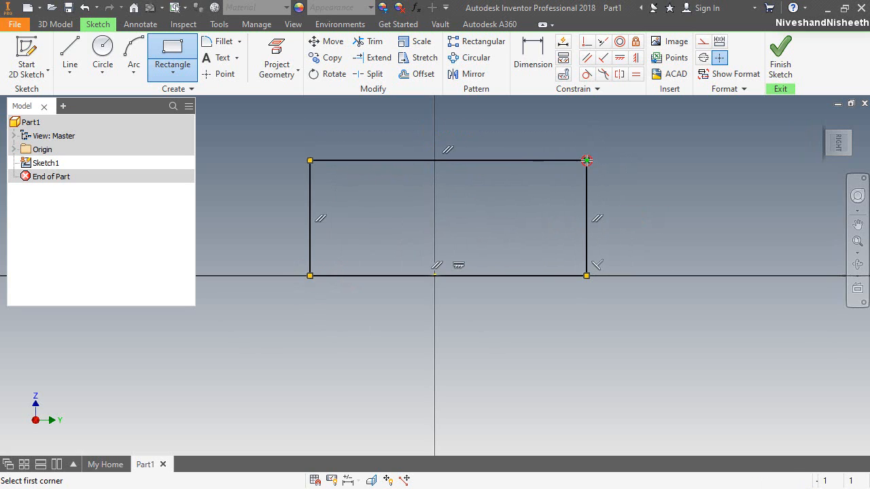
right_click(622, 131)
click(669, 132)
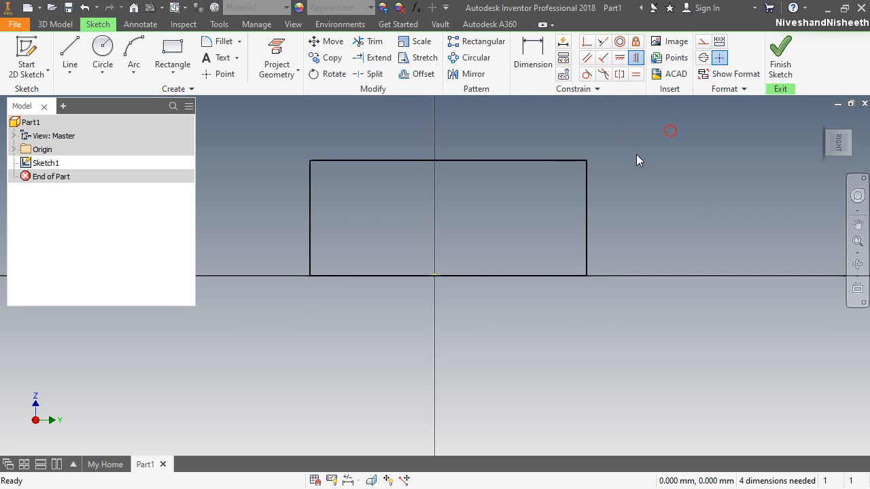
Center the rectangle on the origin with a vertical constraint between its top edge's midpoint and the origin point
click(635, 155)
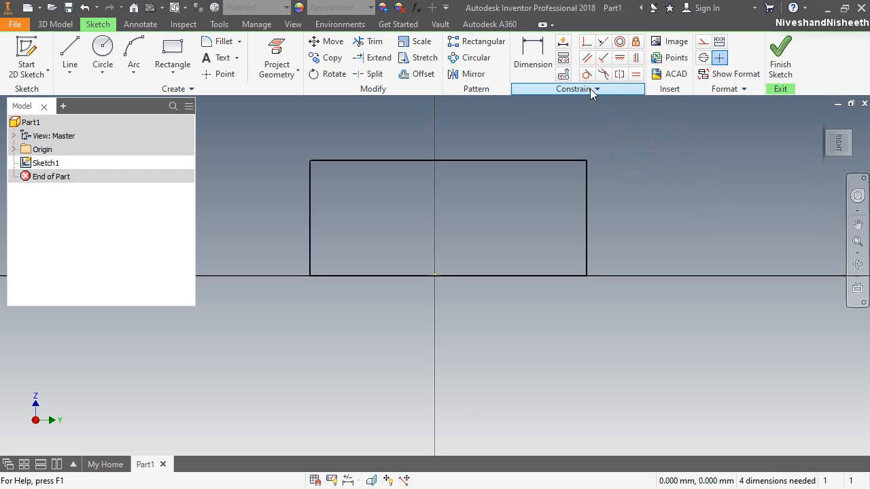
click(636, 57)
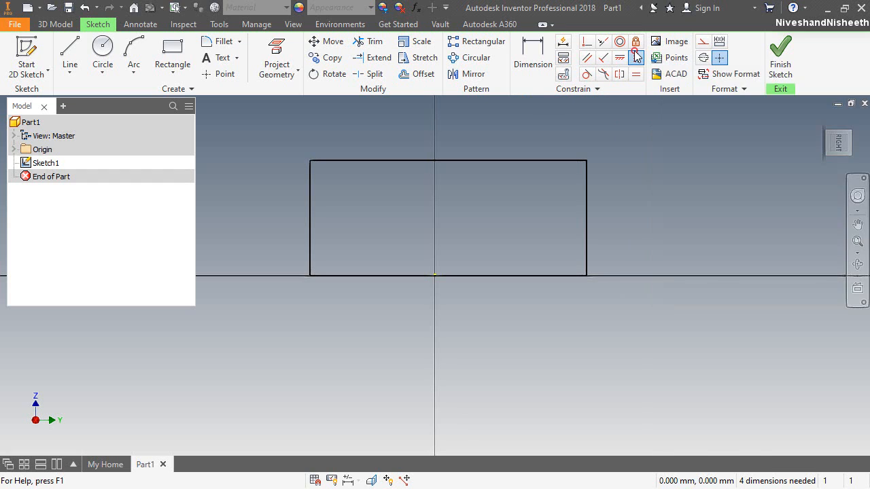
click(449, 160)
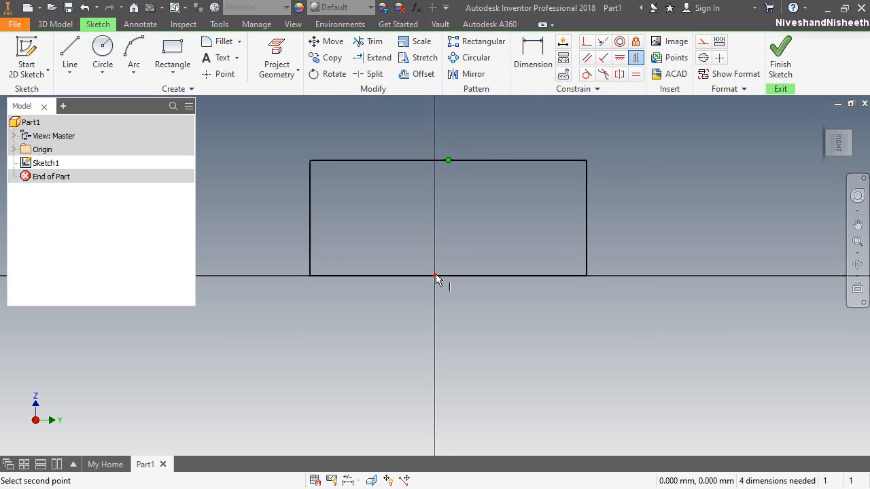
click(436, 276)
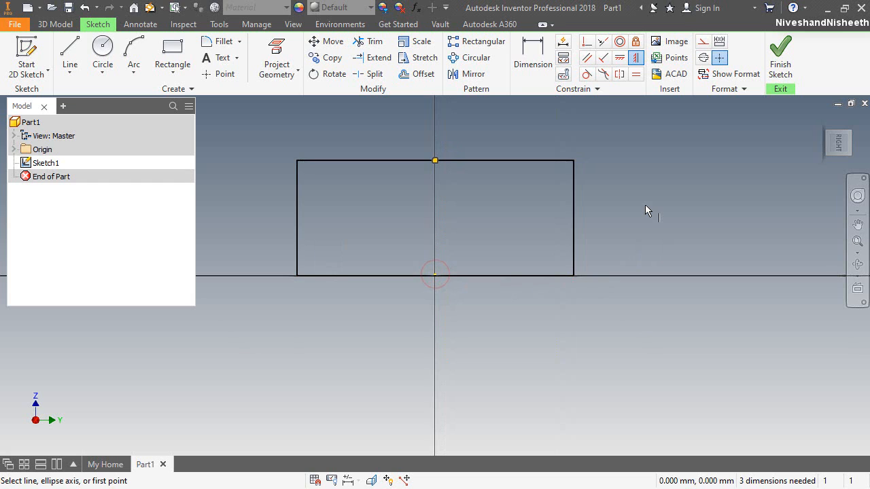
Dimension the rectangle's width and set it to 69.85 mm
click(530, 56)
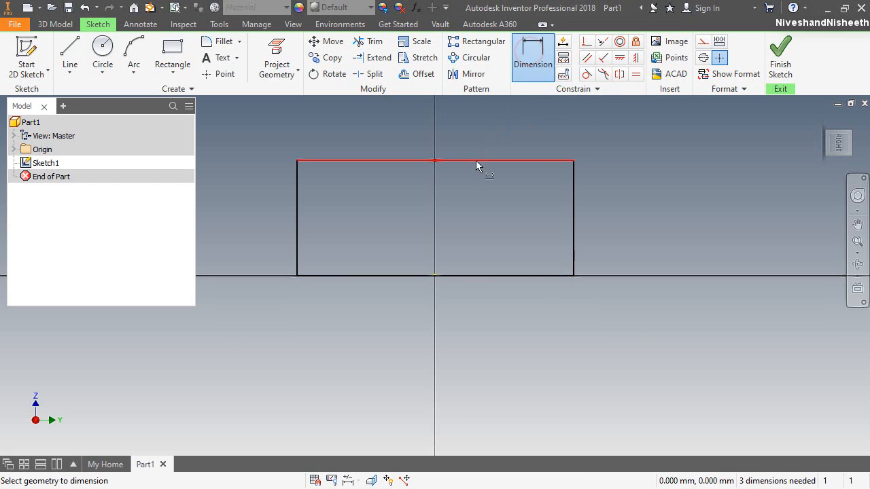
click(475, 160)
click(441, 323)
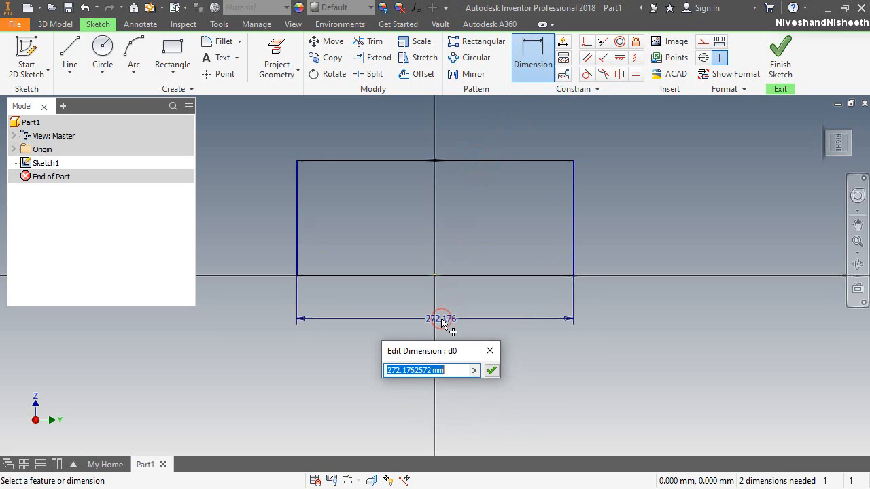
text(69.85)
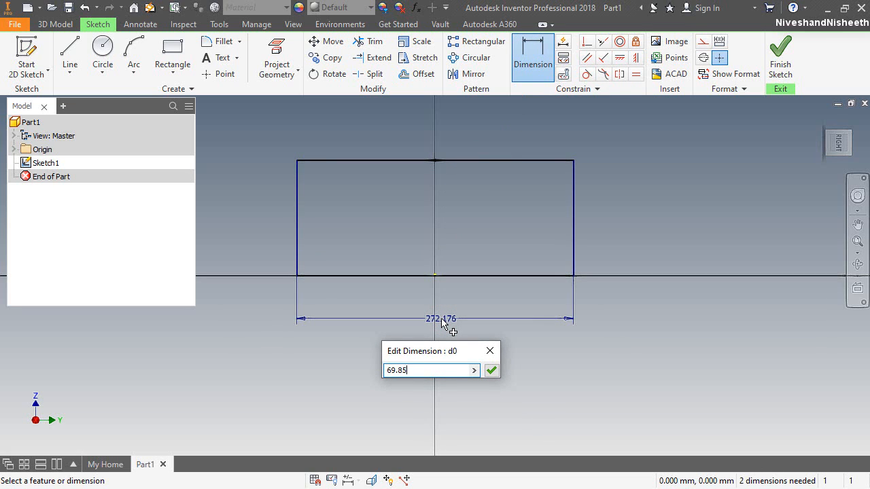
key(Return)
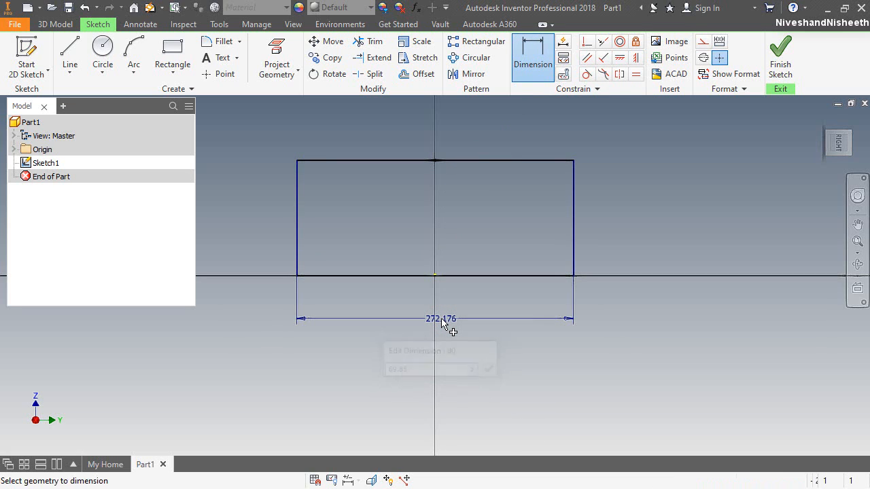
Dimension the rectangle's height, set it to 55.55 mm, and end the Dimension command
scroll(433, 256, up, 4)
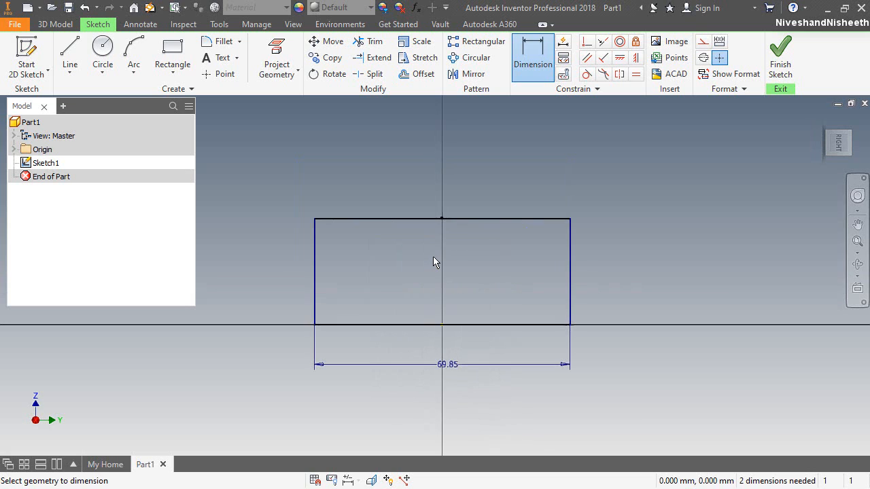
click(317, 285)
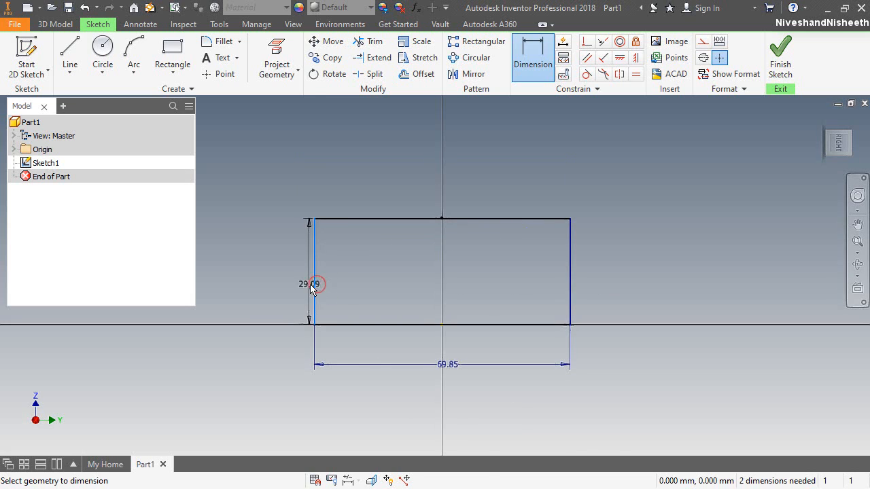
click(275, 284)
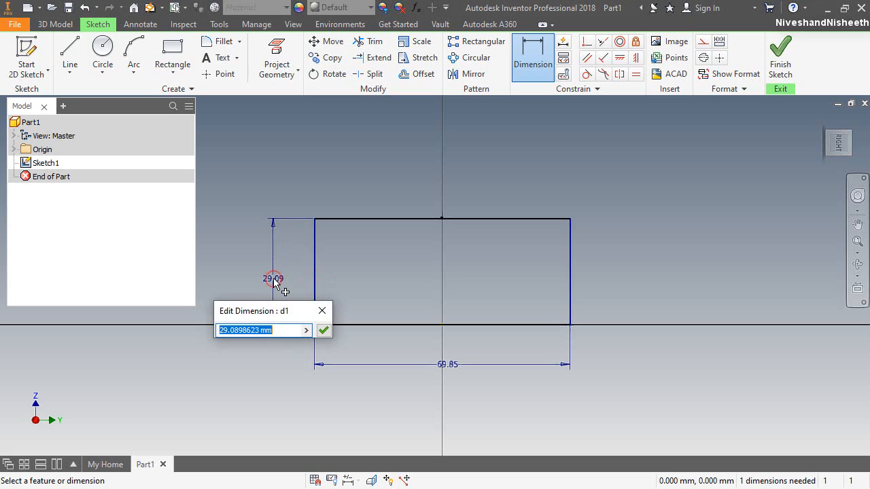
text(55.55)
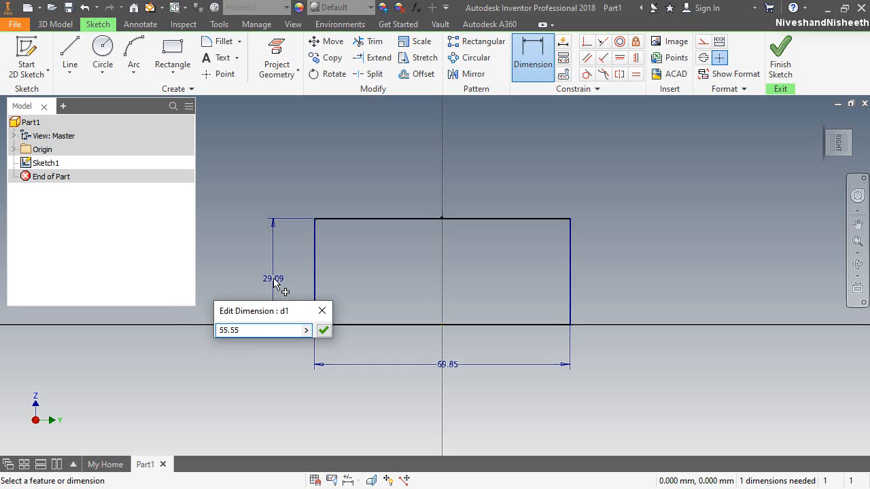
key(Return)
right_click(521, 170)
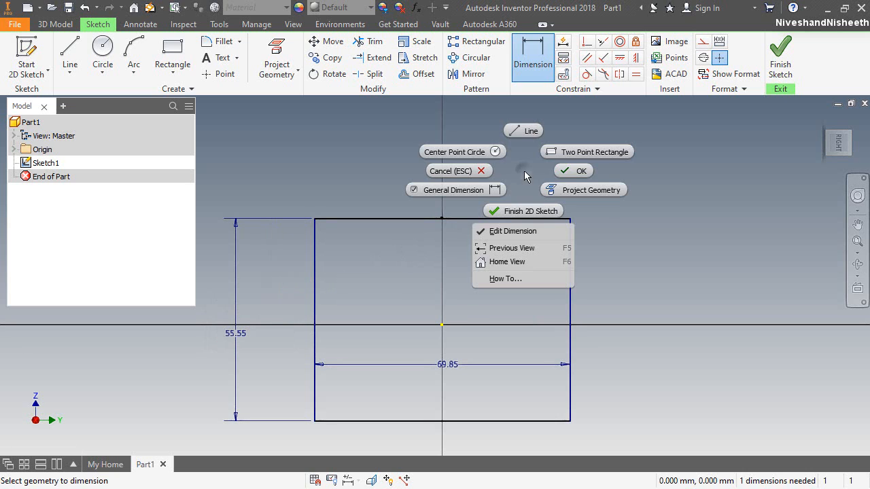
click(561, 171)
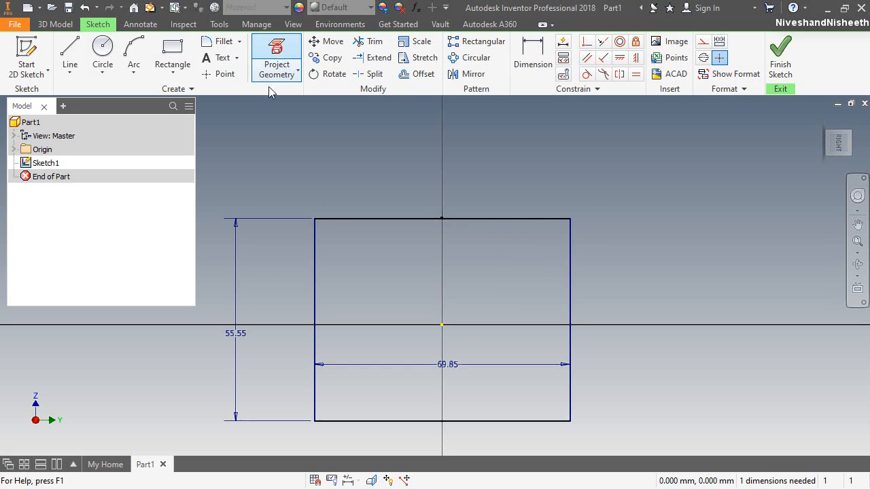
Project the XZ and XY origin planes into the sketch as reference lines
click(275, 73)
click(14, 150)
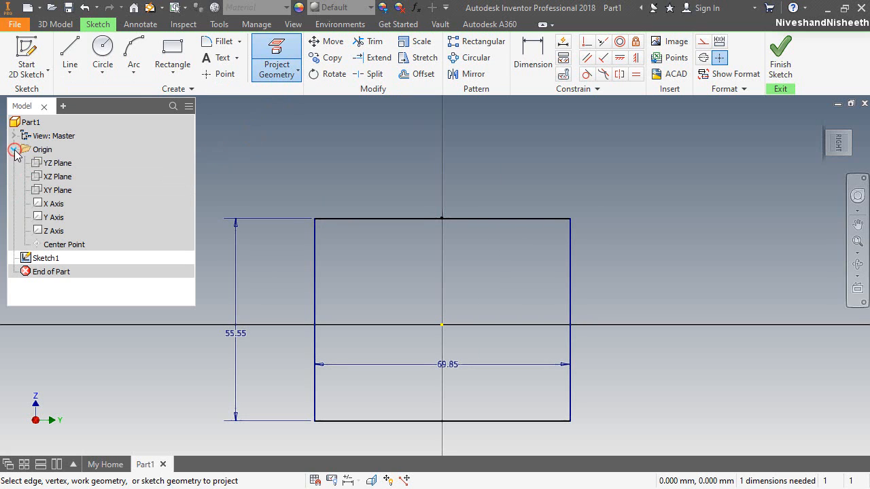
click(55, 178)
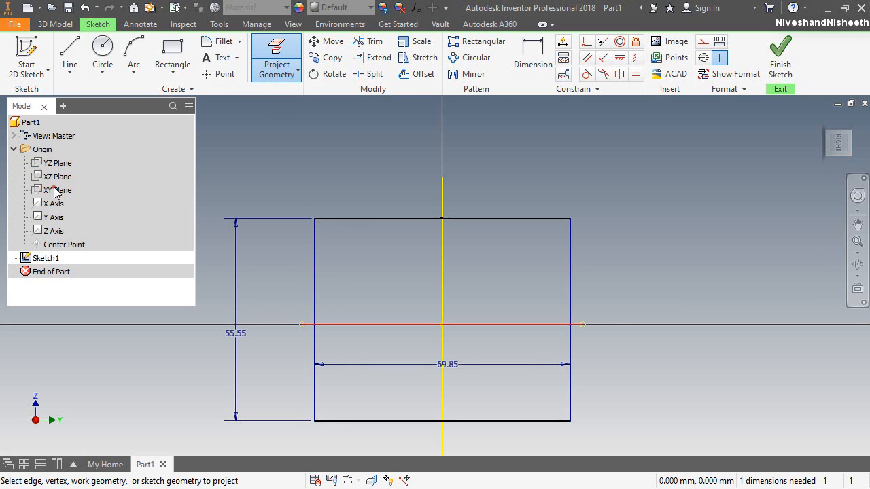
click(55, 191)
right_click(513, 172)
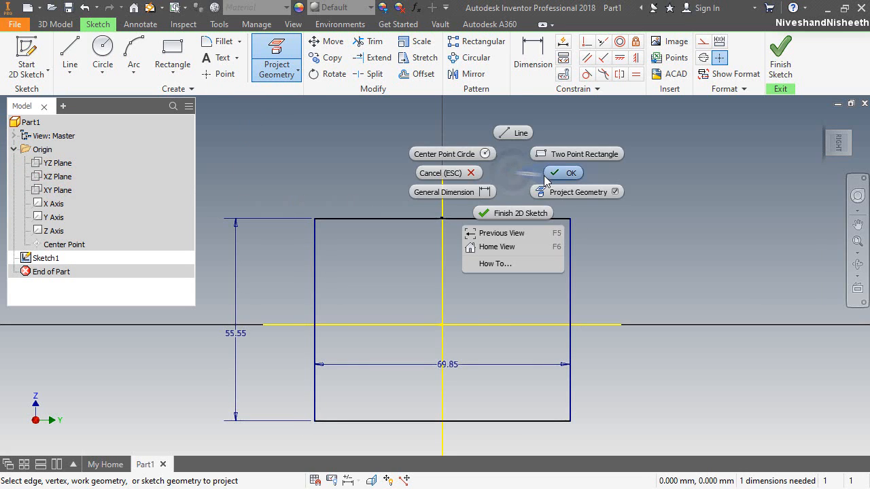
click(563, 174)
Convert the projected vertical and horizontal origin-plane lines to construction geometry
click(443, 203)
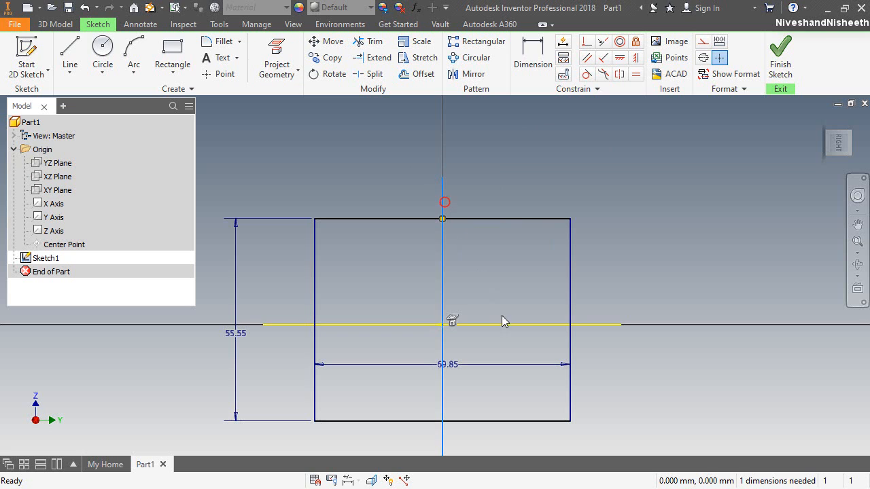
click(515, 325)
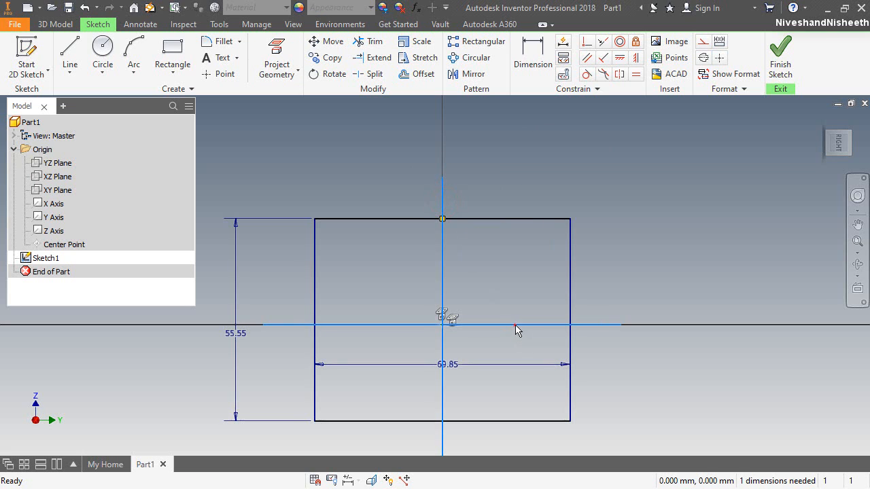
click(700, 45)
click(677, 162)
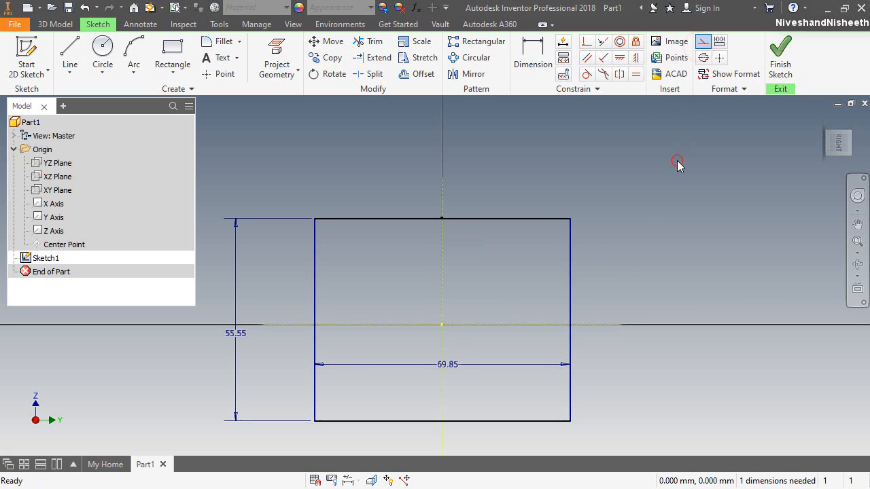
Make the rectangle's bottom-edge midpoint coincident with the origin and reposition the 69.85 mm dimension below the rectangle
click(589, 46)
click(442, 420)
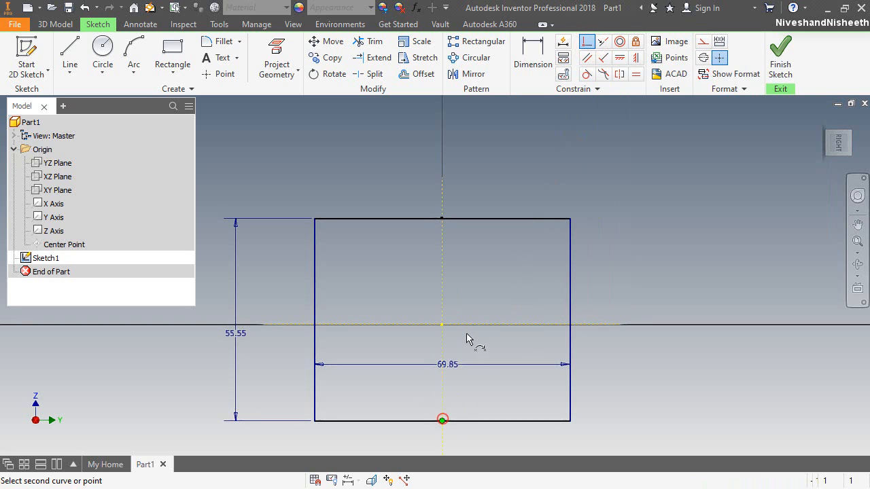
click(449, 325)
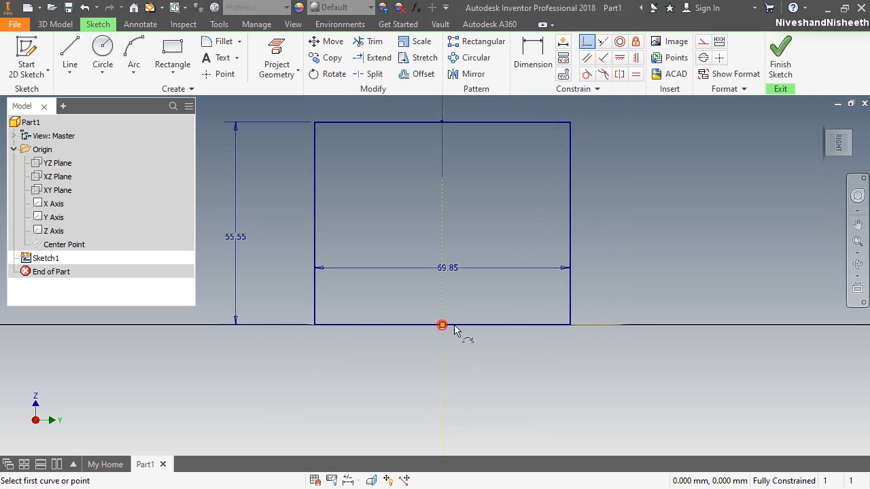
right_click(509, 213)
click(532, 208)
drag(456, 266, 449, 361)
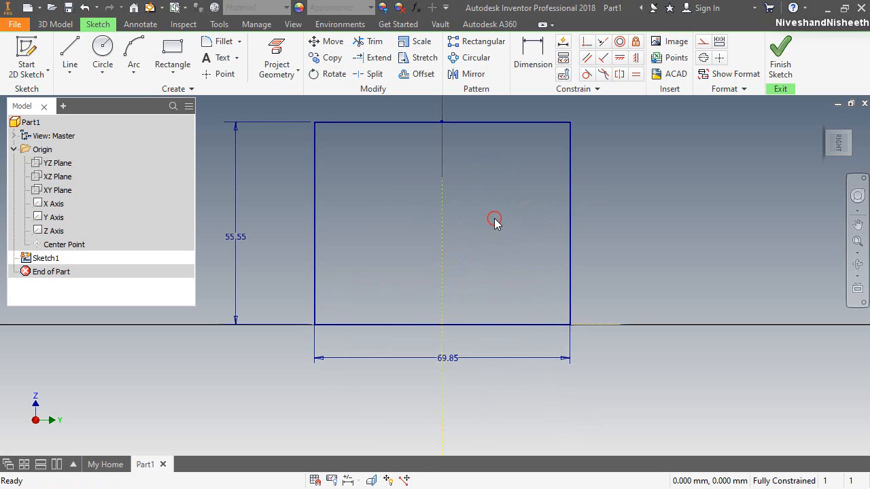
Sketch a smaller rectangle about 26.4 mm high inside the first one, rising from its bottom edge
click(155, 63)
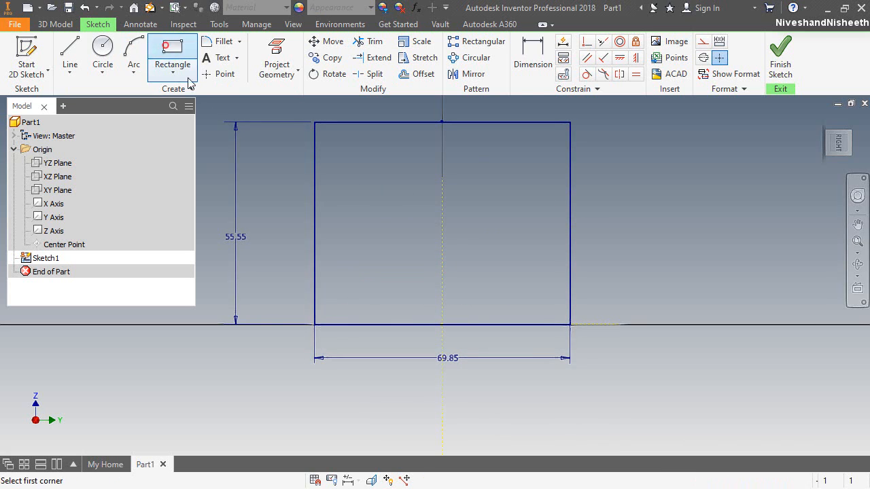
click(368, 326)
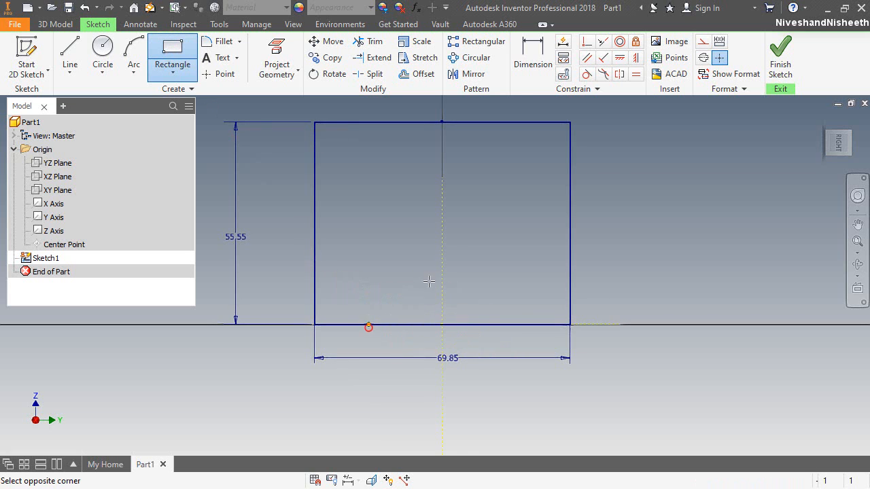
click(502, 228)
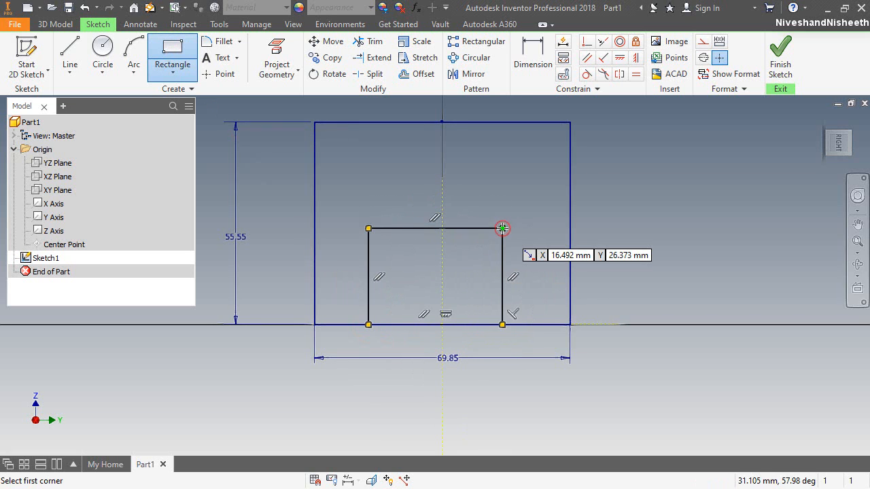
Center the inner rectangle by making its top edge's midpoint coincident with the vertical construction line
click(584, 42)
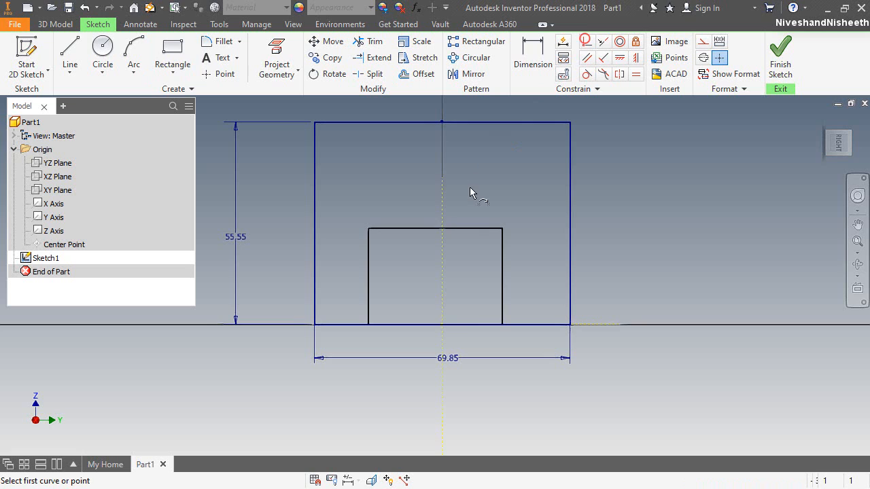
click(434, 228)
click(441, 239)
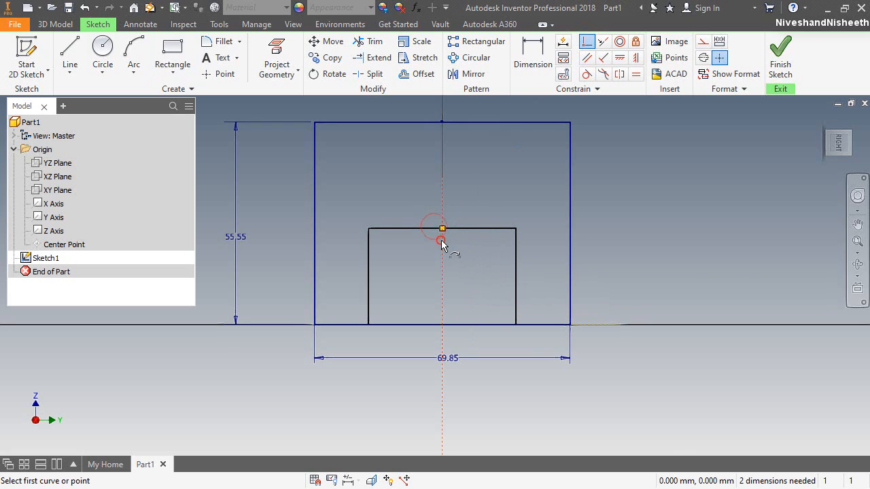
Apply a collinear constraint between the bottom edges of the outer and inner rectangles
click(604, 42)
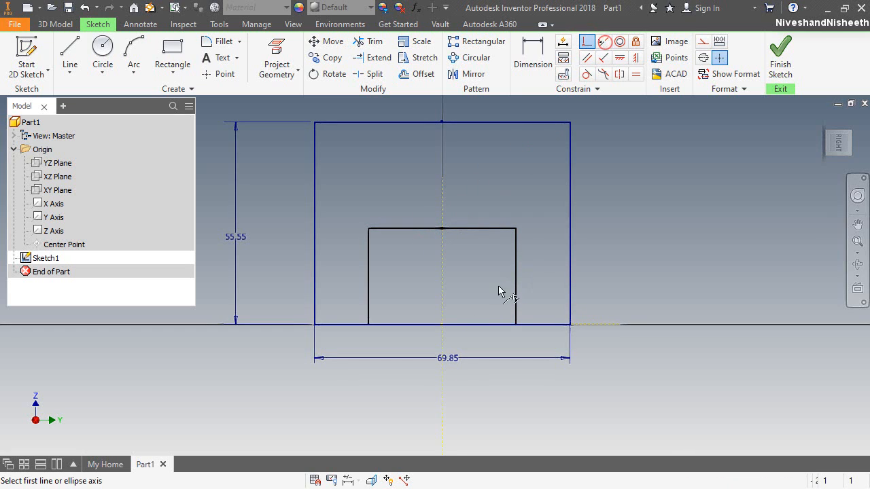
click(496, 324)
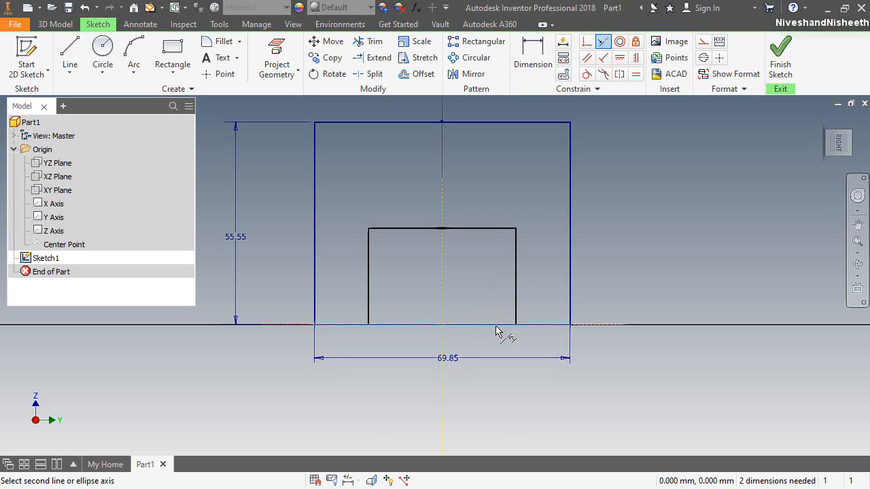
mouse_move(496, 331)
click(540, 347)
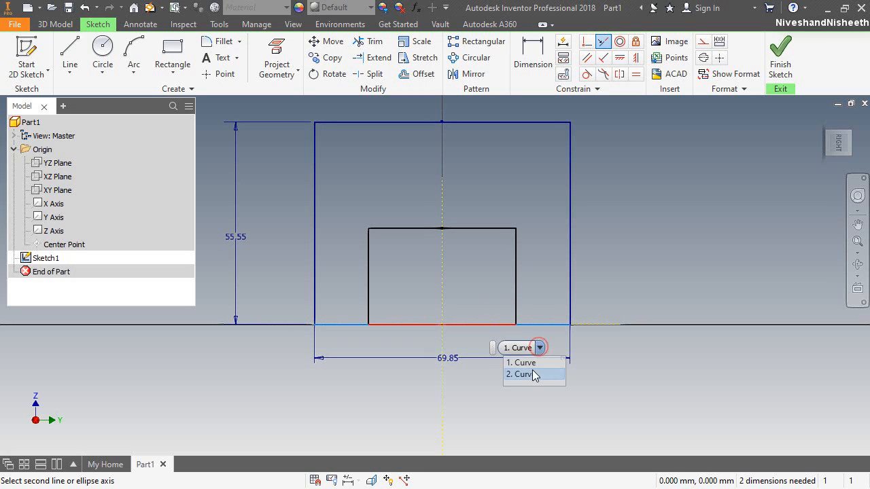
click(532, 370)
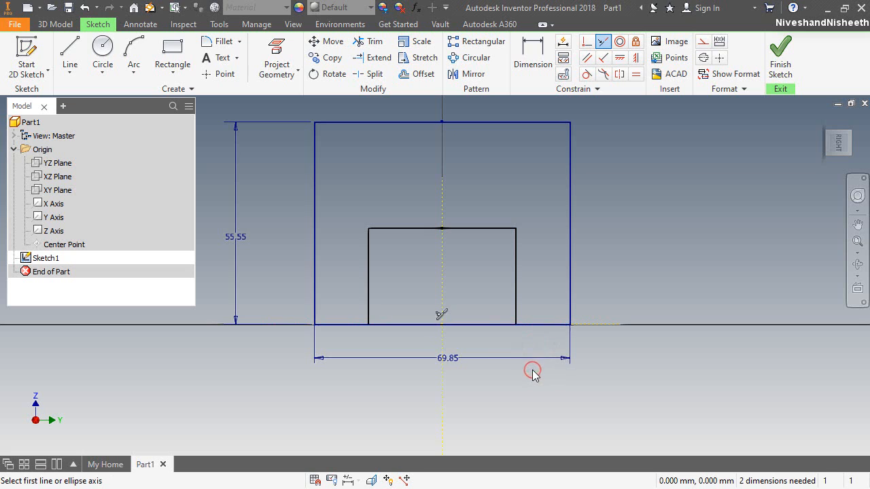
right_click(495, 195)
click(532, 197)
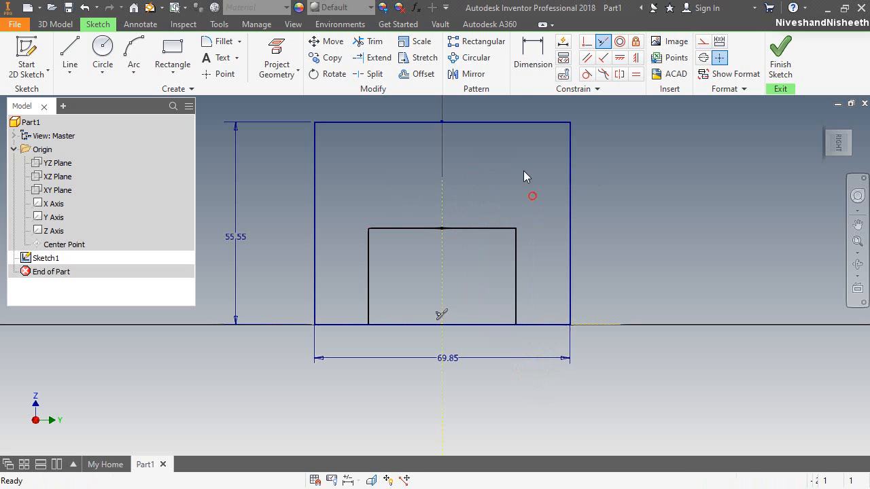
Dimension the inner rectangle's width and set it to 31.85 mm
click(543, 65)
click(481, 229)
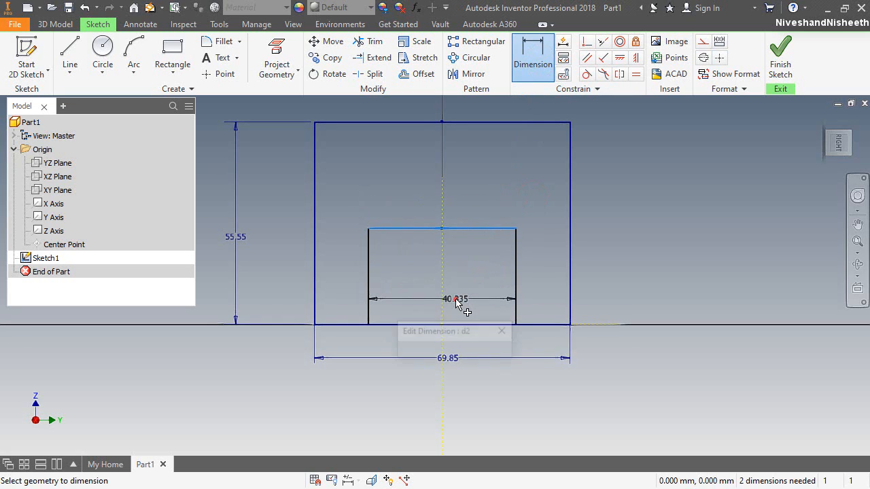
click(455, 299)
text(31.85)
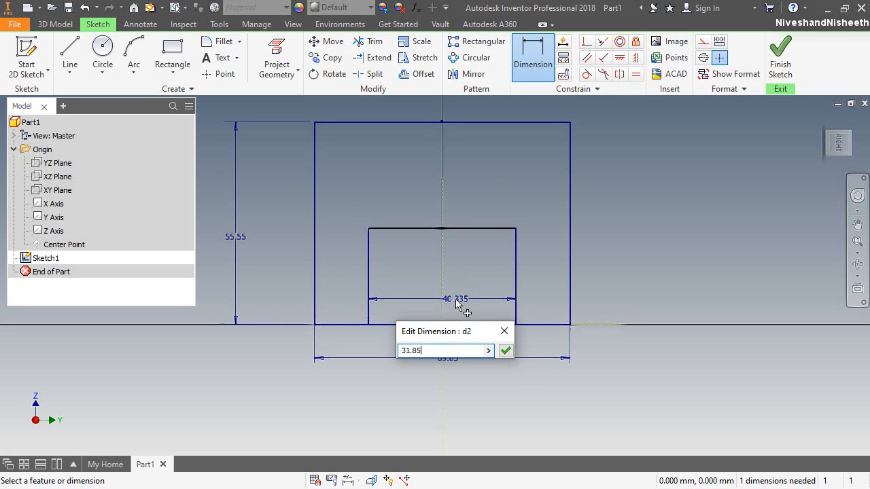
key(Return)
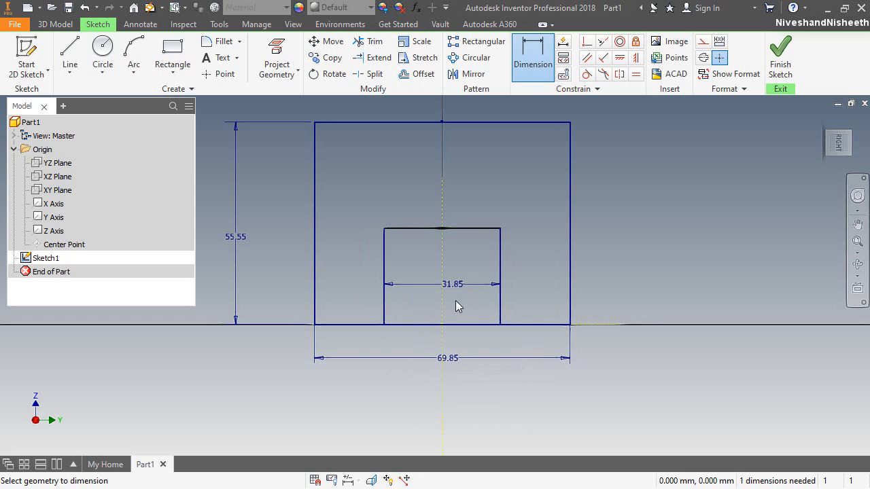
Dimension the inner rectangle's height and set it to 26.97 mm
click(384, 260)
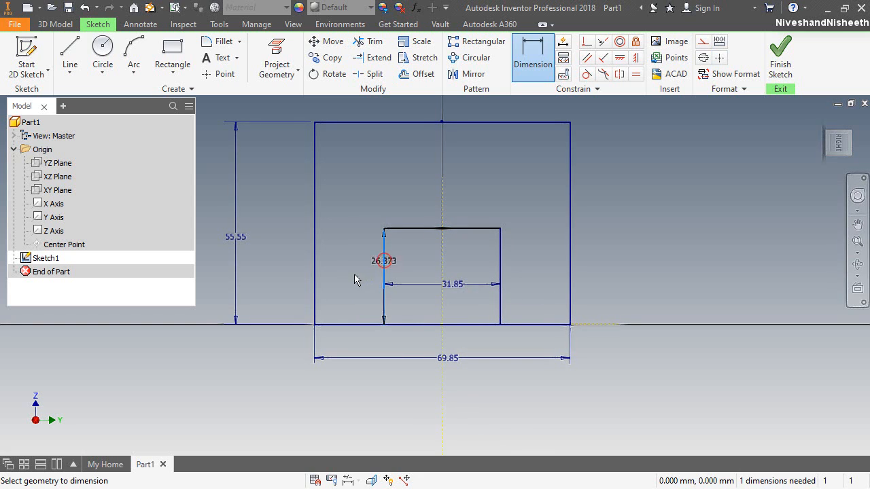
click(352, 282)
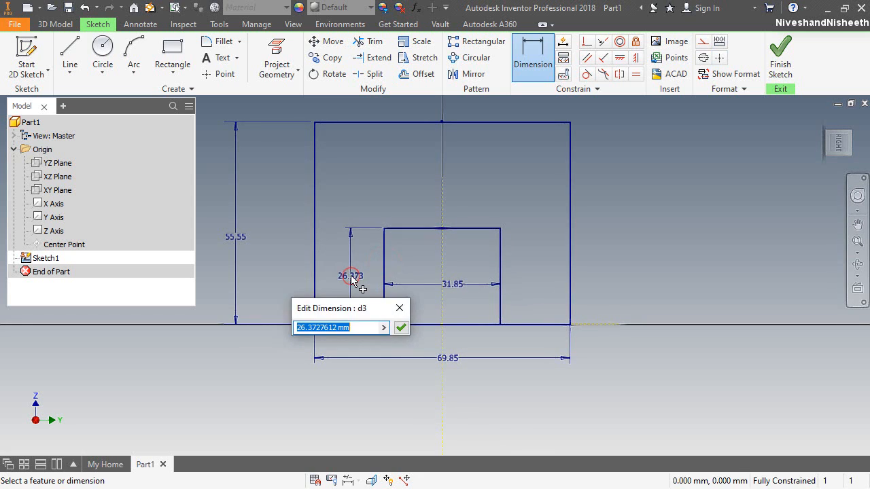
text(26.97)
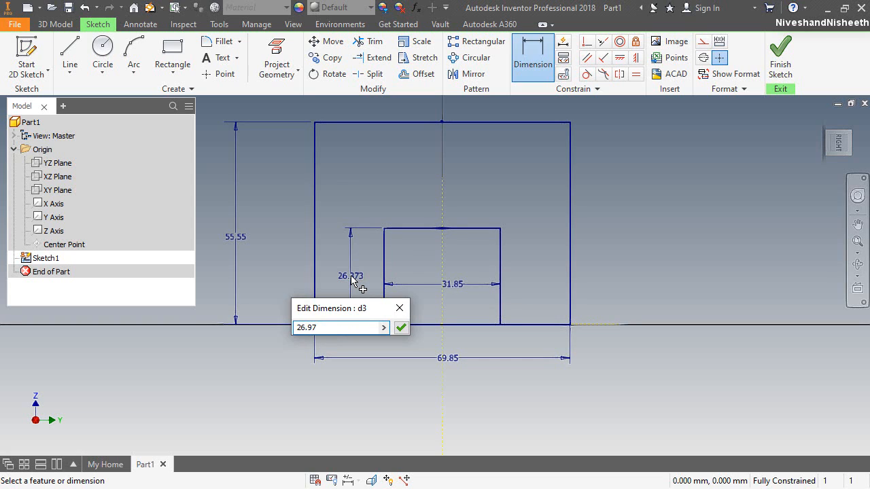
key(Return)
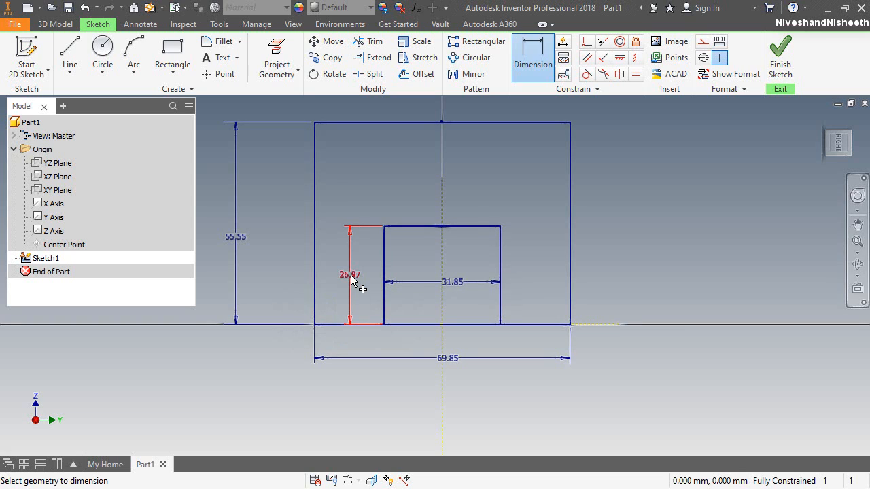
Sketch a smaller two-point rectangle about 8.3 mm high, standing on the inner rectangle's top edge
right_click(521, 180)
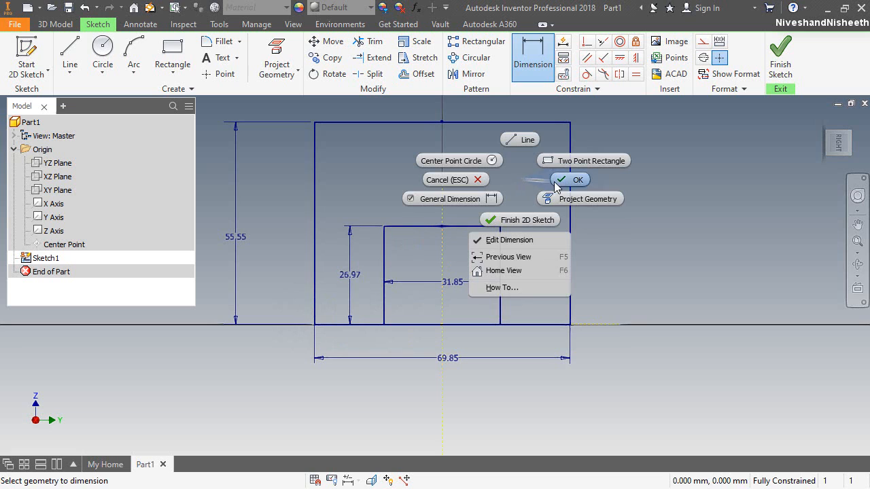
click(549, 161)
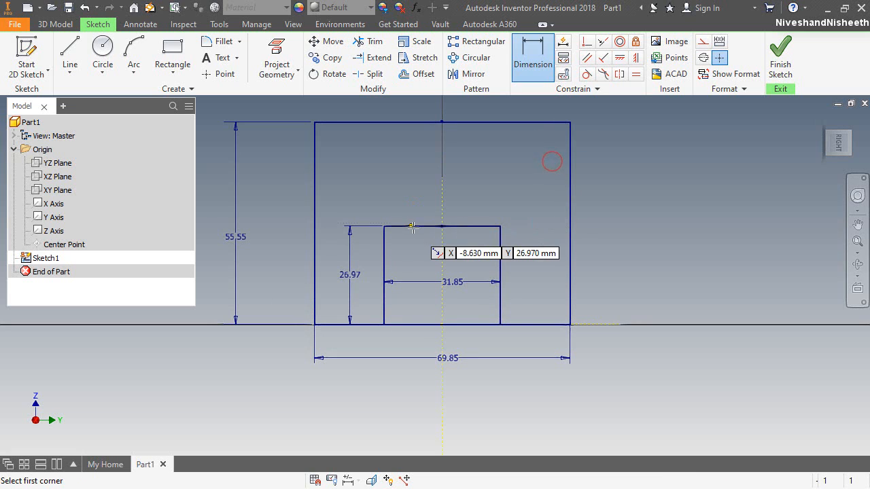
click(412, 226)
click(468, 196)
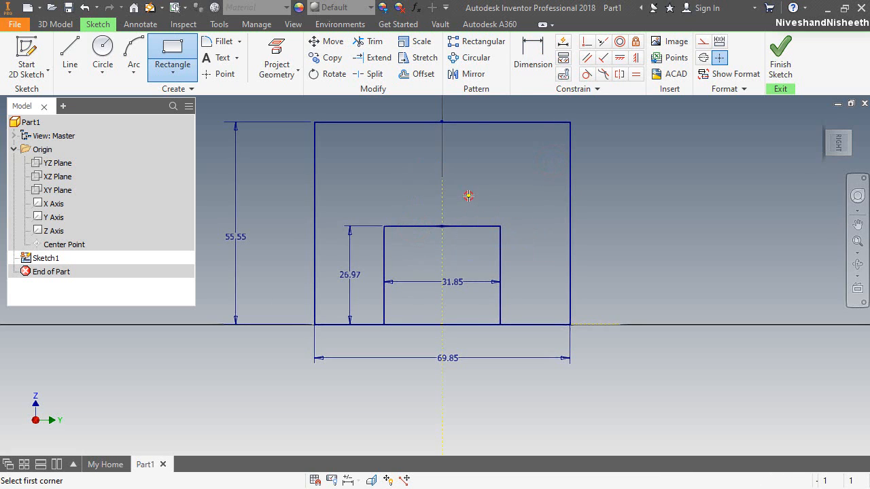
key(Escape)
Center the new upper rectangle by making its top edge's midpoint coincident with the vertical construction line
click(586, 42)
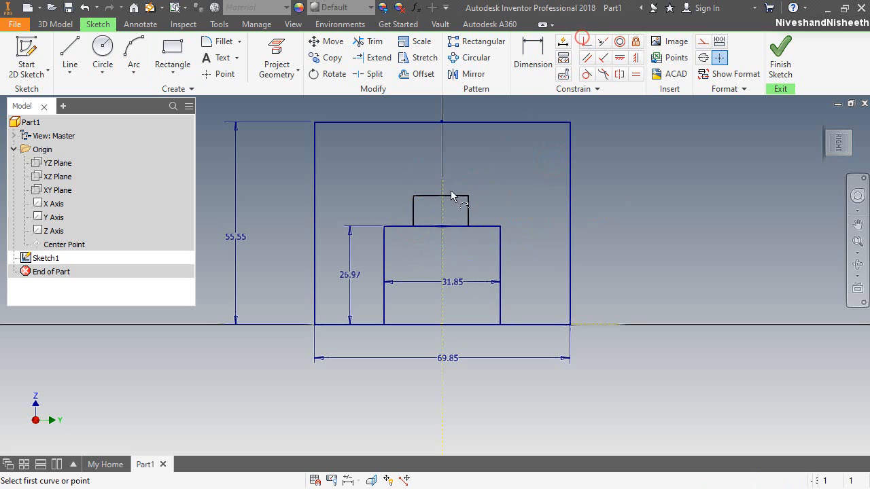
click(441, 196)
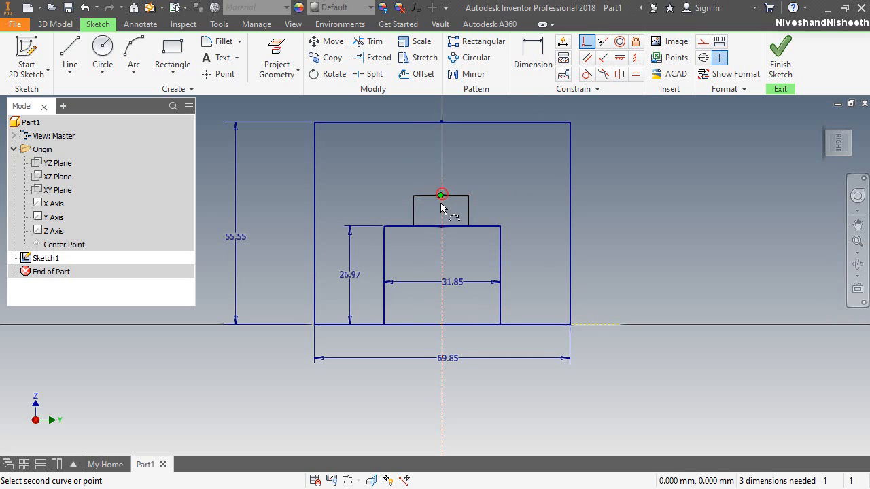
click(442, 194)
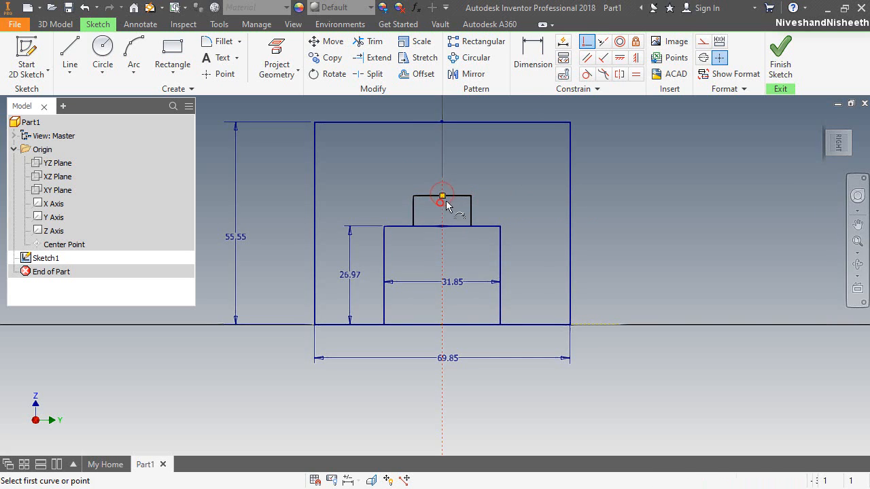
right_click(615, 121)
click(656, 125)
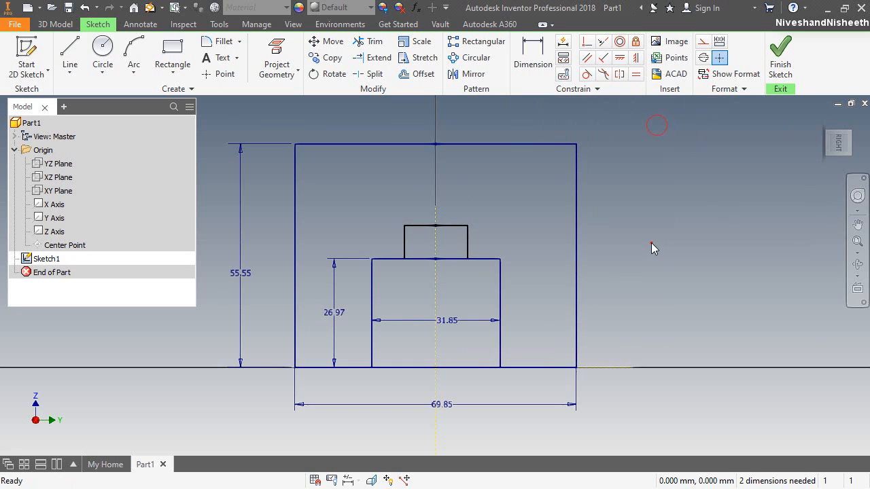
Dimension the upper rectangle's height and set it to 15.89 mm
click(533, 54)
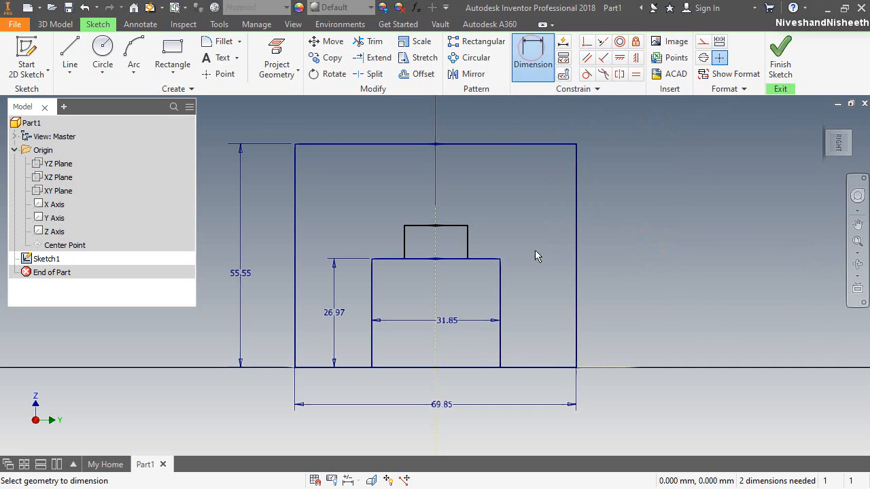
click(389, 250)
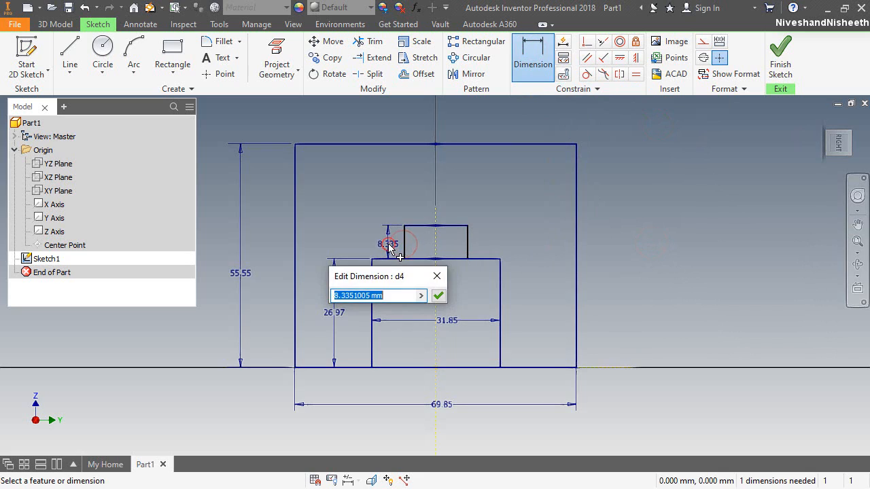
text(15.89)
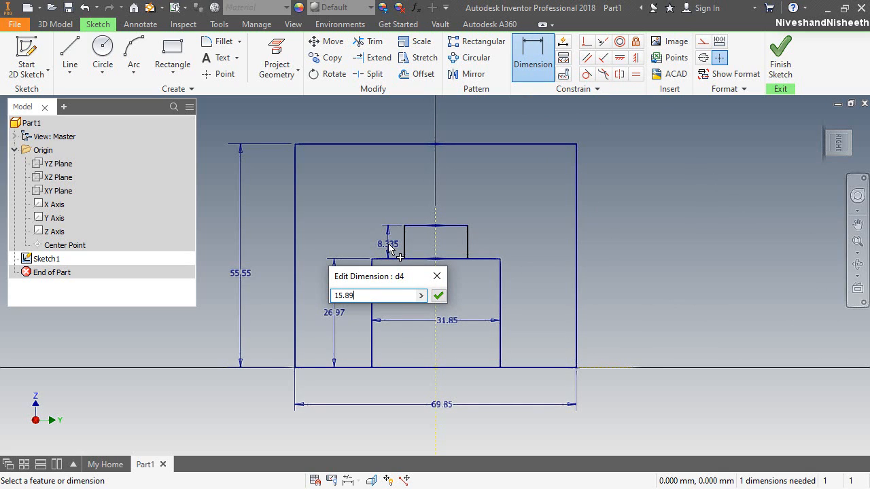
key(Return)
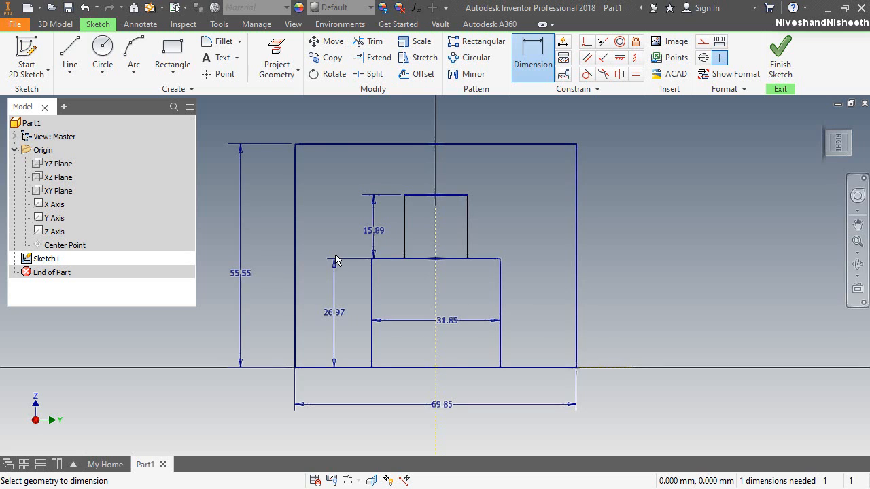
Dimension the upper rectangle's width and set it to 25.4 mm
click(417, 196)
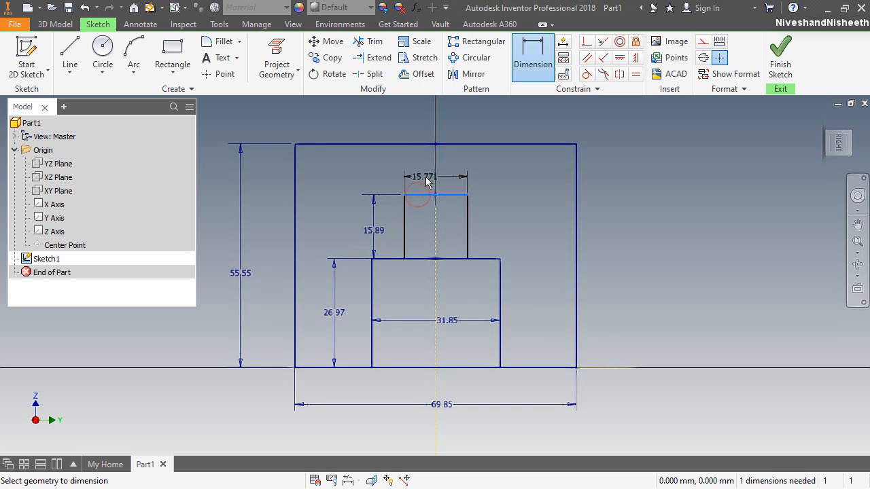
click(425, 176)
text(25.)
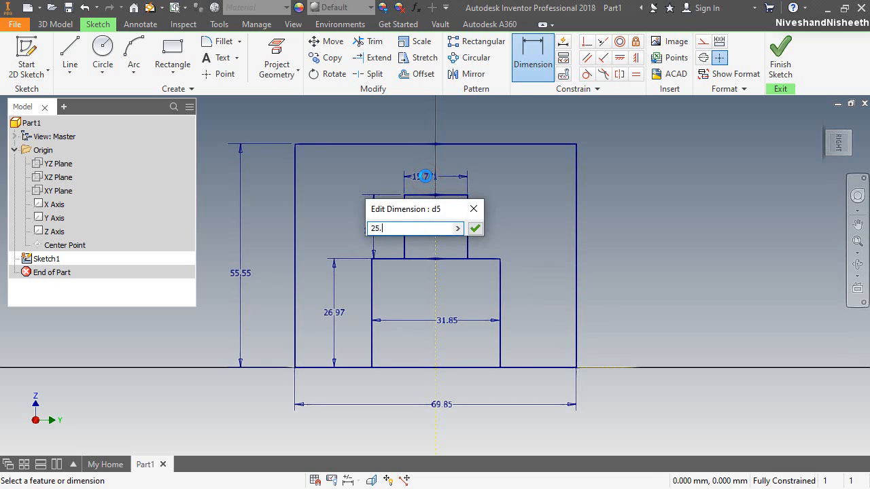
text(4)
key(Return)
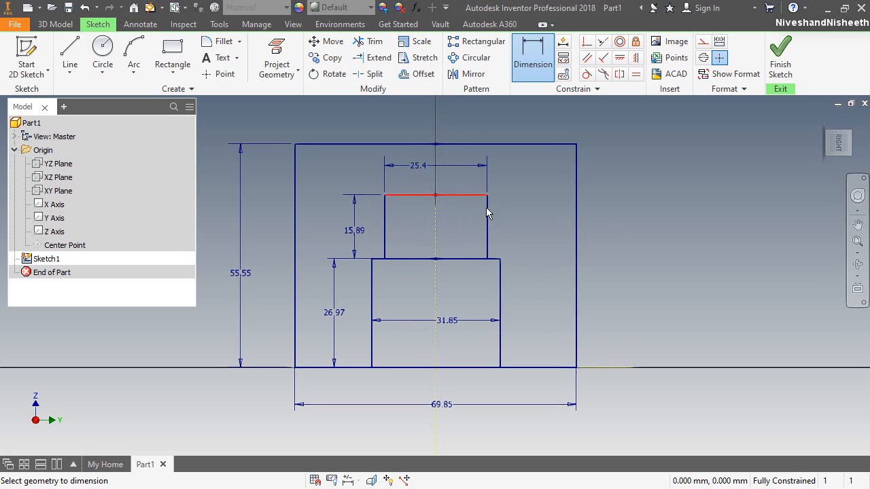
right_click(536, 207)
click(573, 211)
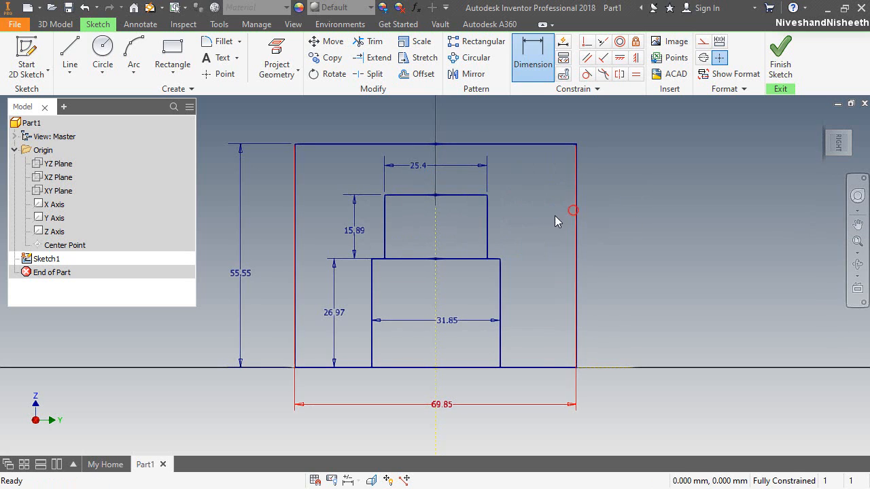
Convert the overlapping edges where the upper and lower inner rectangles meet to construction lines
click(459, 259)
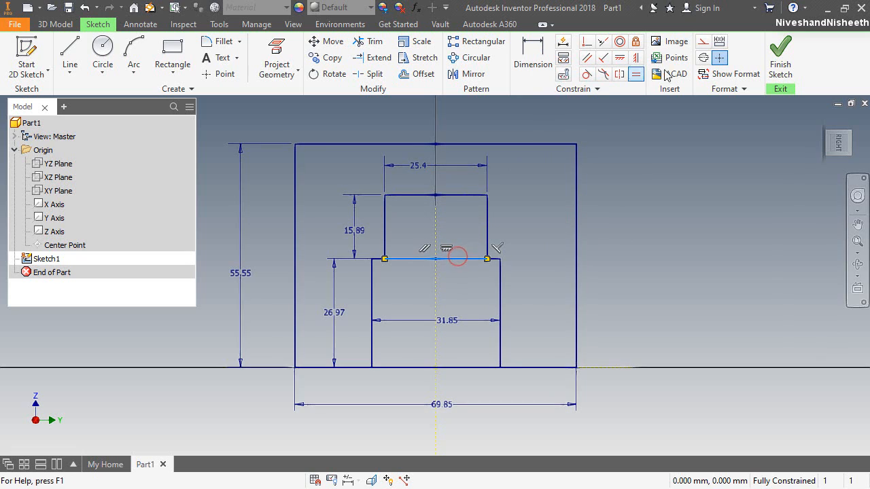
click(702, 42)
click(530, 239)
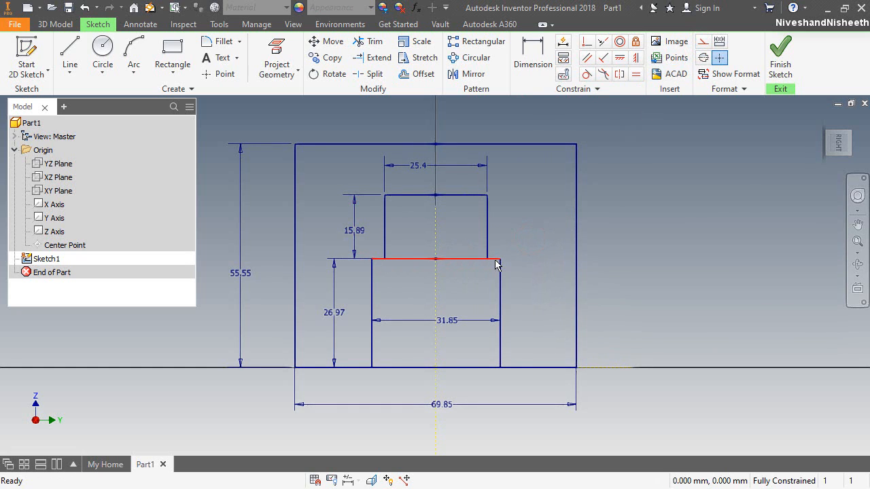
click(701, 42)
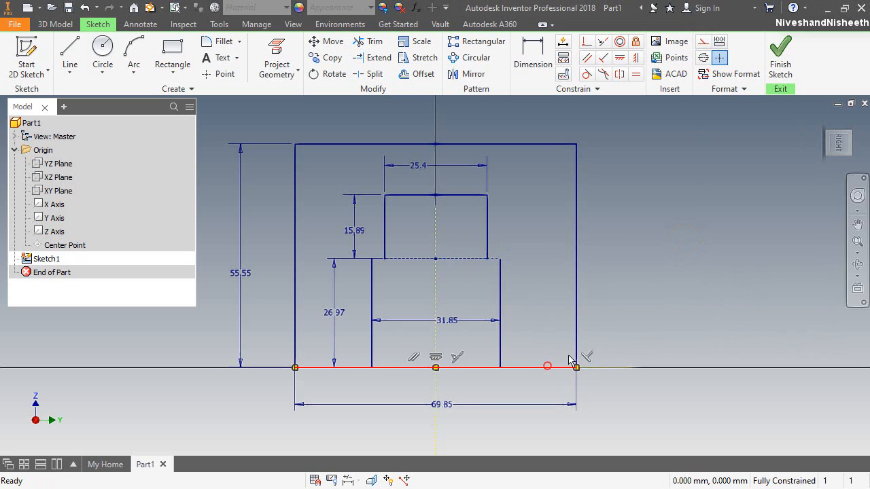
Convert the bottom edges of the outer rectangle and the lower inner rectangle to construction lines
click(547, 366)
click(701, 42)
click(652, 218)
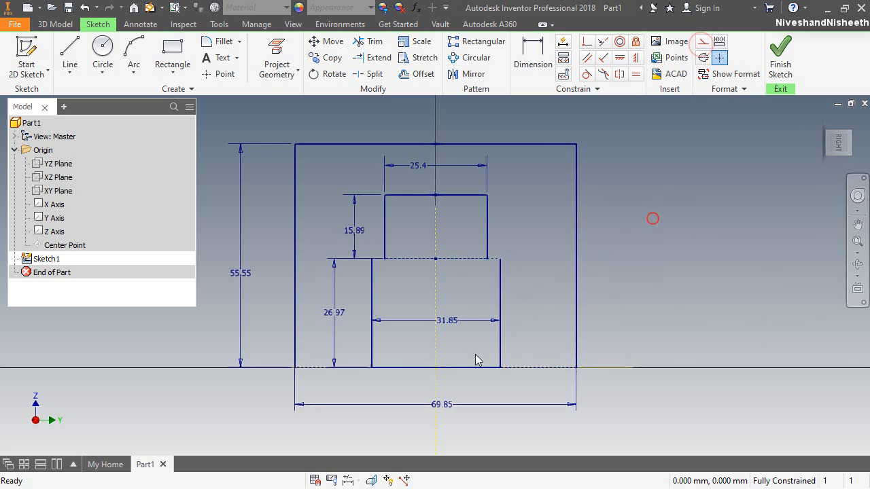
click(458, 369)
click(701, 42)
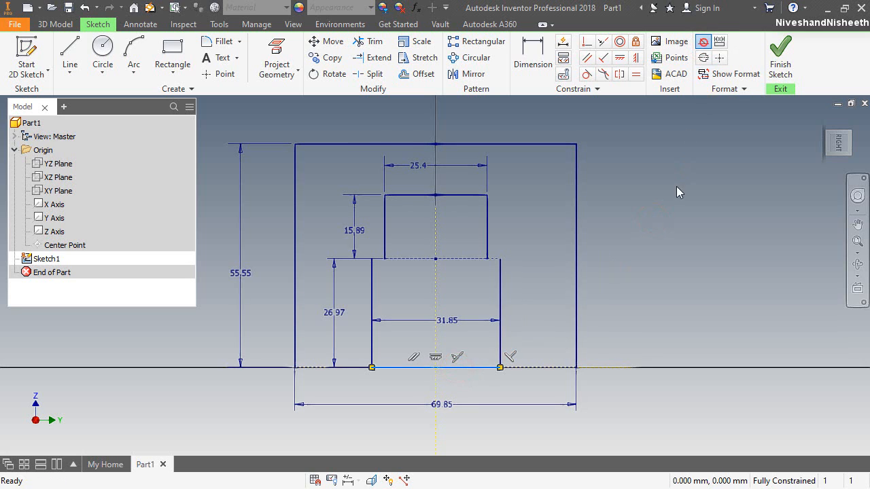
click(674, 196)
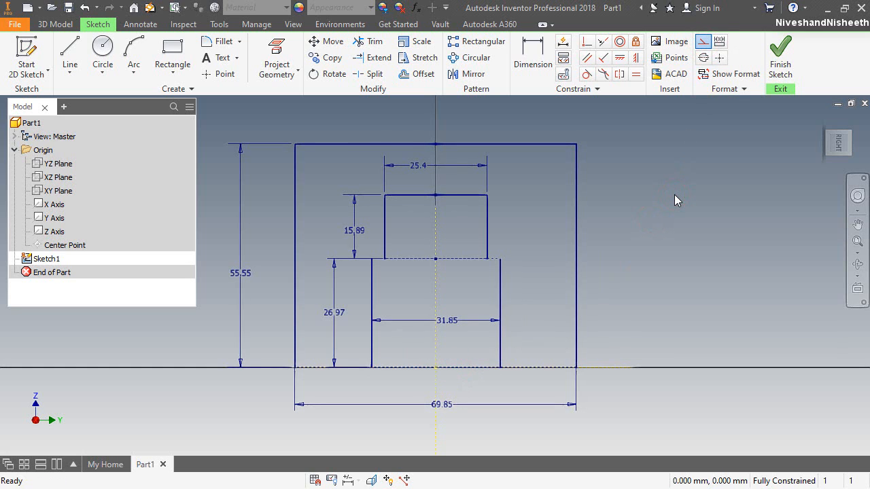
Draw short horizontal lines on both sides joining the upper rectangle's bottom corners to the lower rectangle's top corners
click(69, 49)
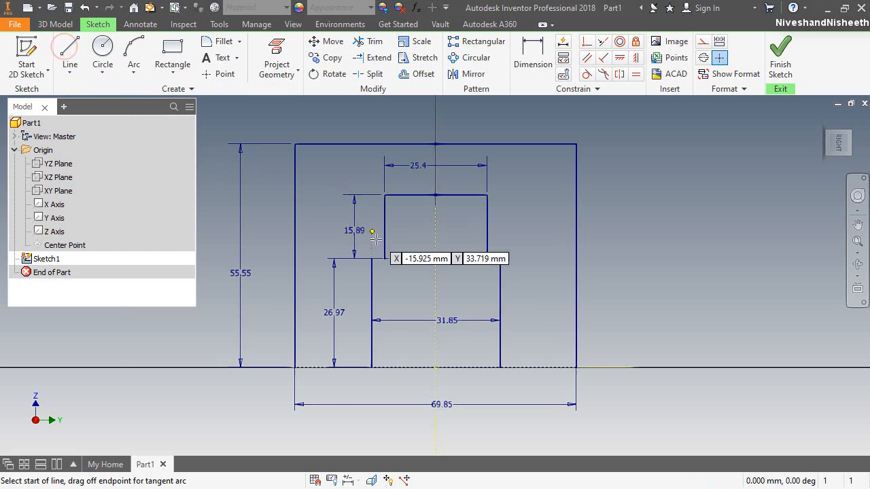
scroll(375, 239, up, 3)
click(367, 275)
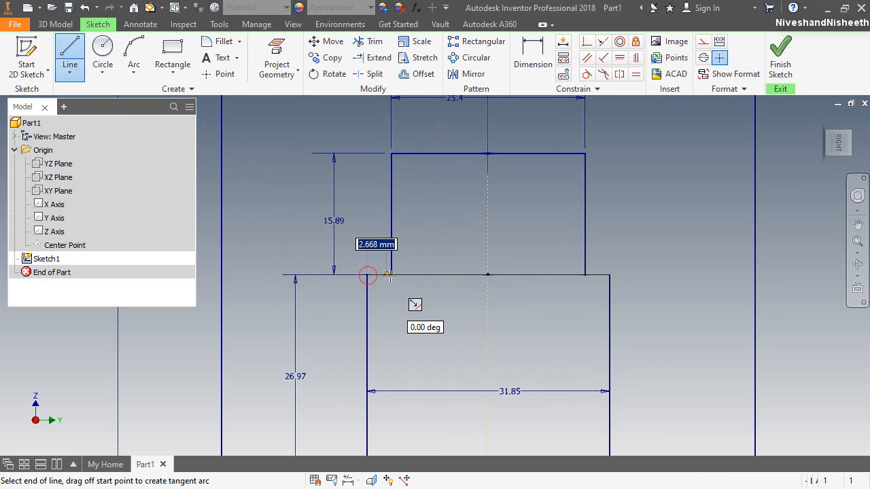
double_click(391, 274)
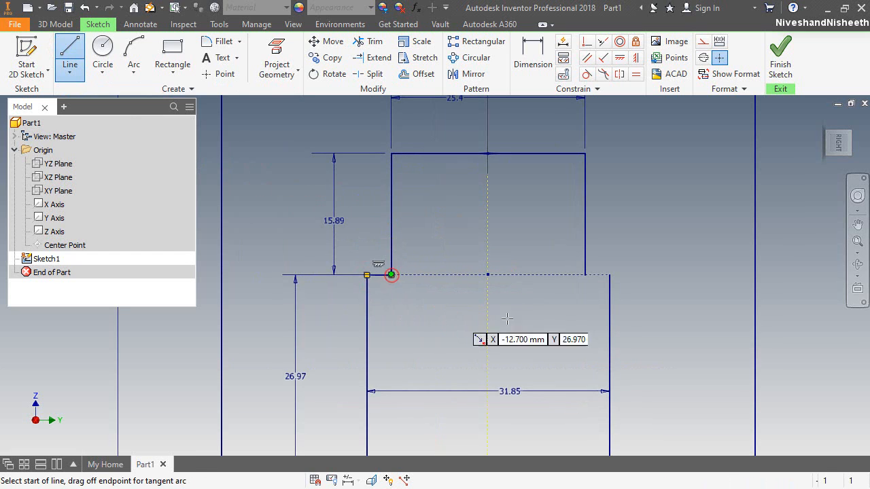
click(584, 274)
double_click(609, 275)
scroll(536, 228, down, 3)
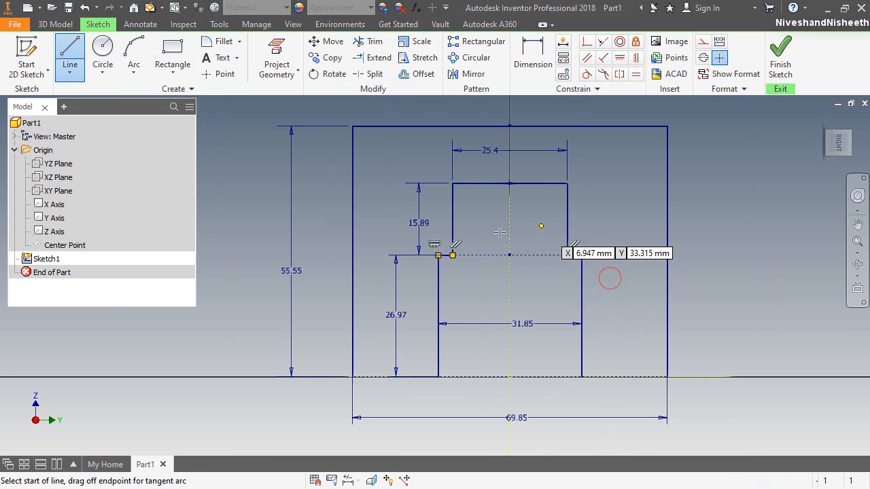
right_click(603, 226)
click(655, 226)
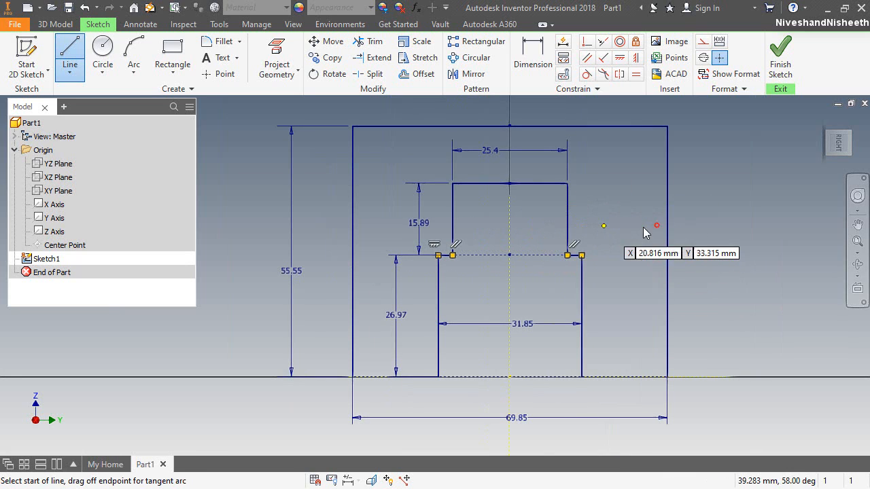
click(621, 246)
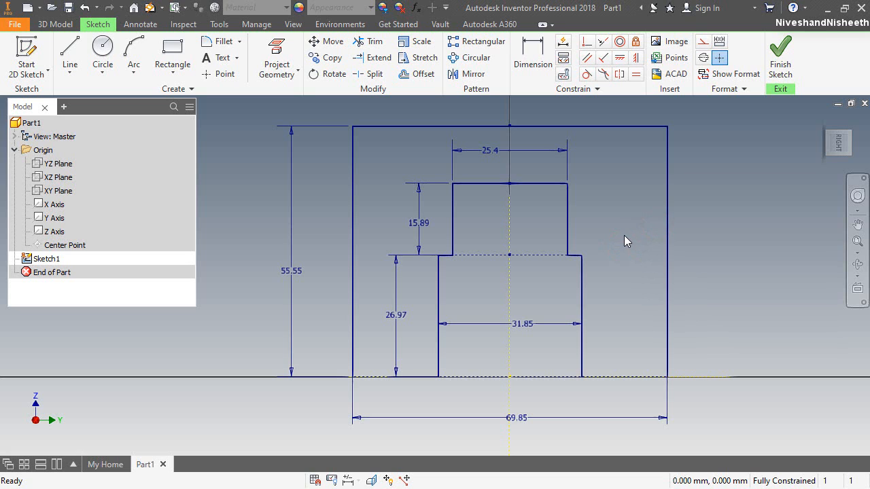
Convert the outer rectangle's top edge to a construction line
click(627, 126)
click(702, 42)
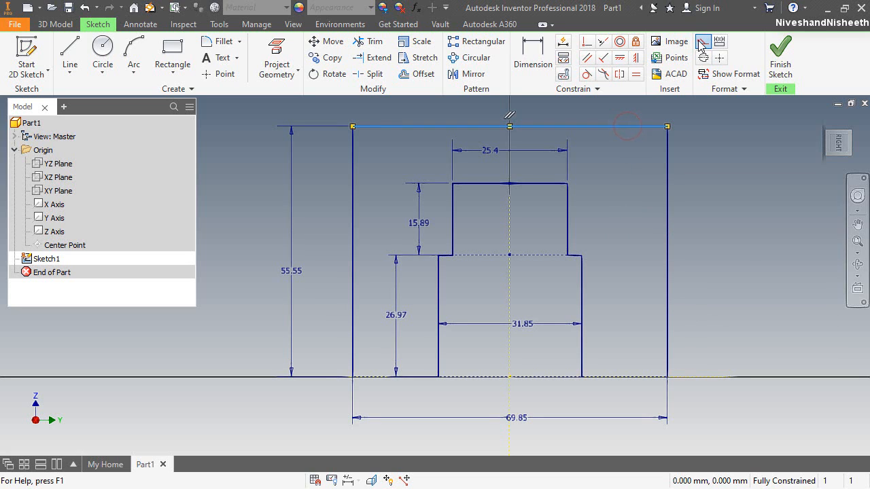
click(724, 252)
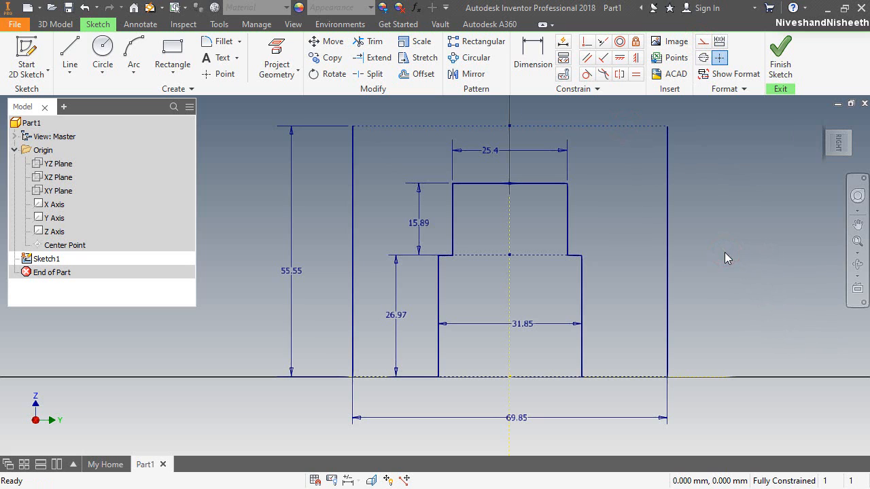
Draw horizontal base lines on both sides joining the outer rectangle's bottom corners to the lower inner rectangle's bottom corners
click(70, 55)
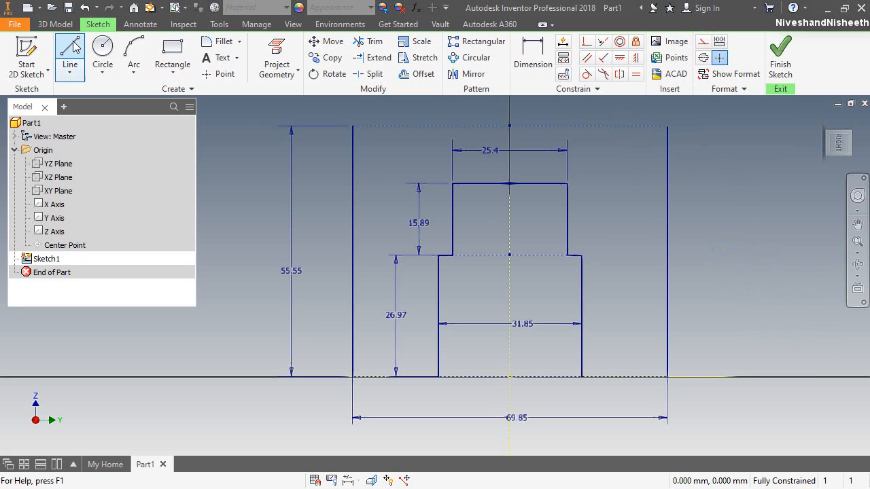
click(353, 376)
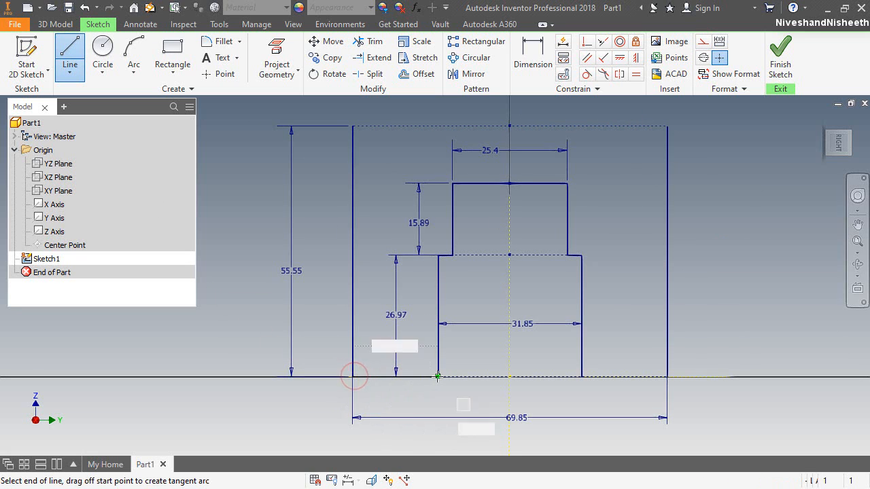
double_click(437, 376)
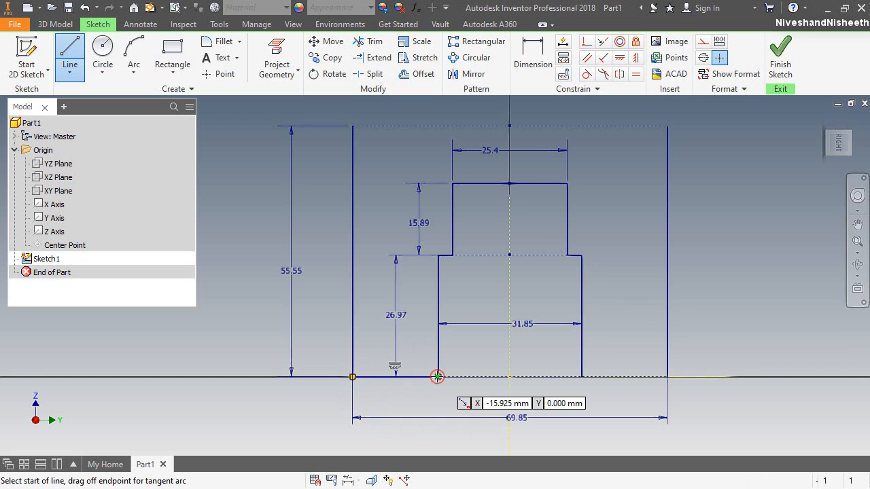
click(581, 377)
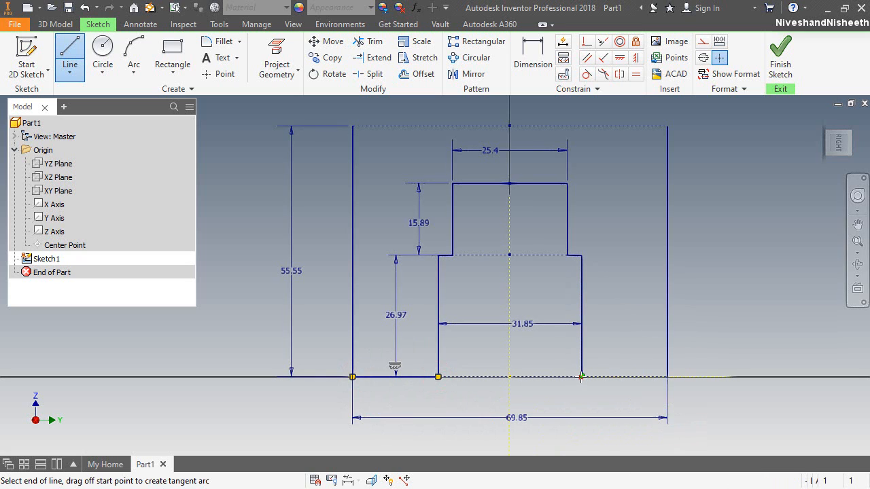
double_click(667, 376)
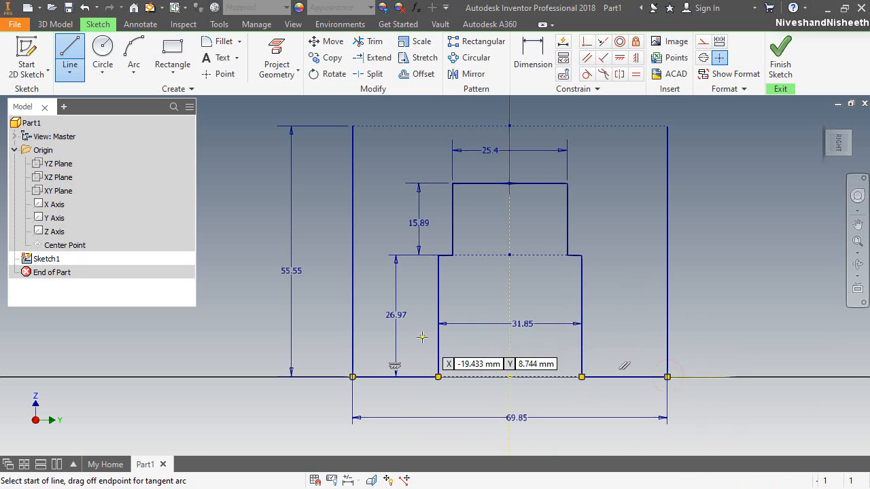
Draw two concentric circles, about 48.6 mm and 26.1 mm in diameter, centred on the vertical axis about 21.5 mm above the outer rectangle
scroll(422, 335, up, 2)
scroll(407, 333, down, 4)
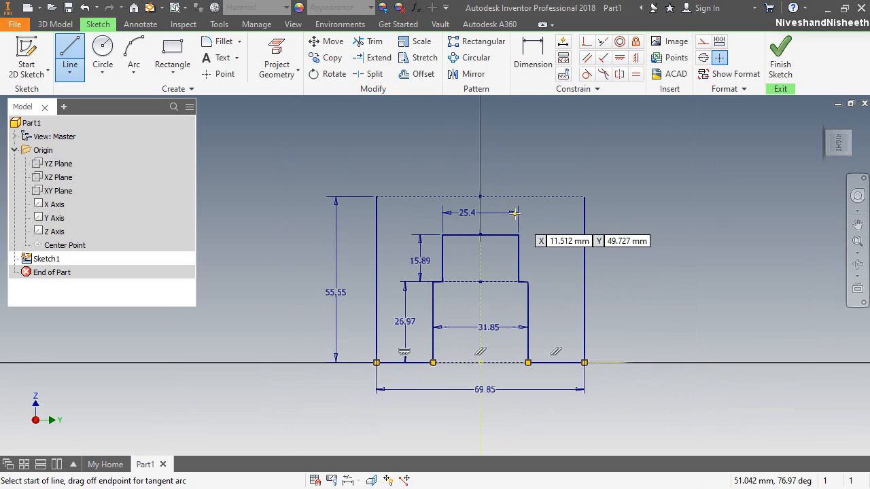
right_click(518, 159)
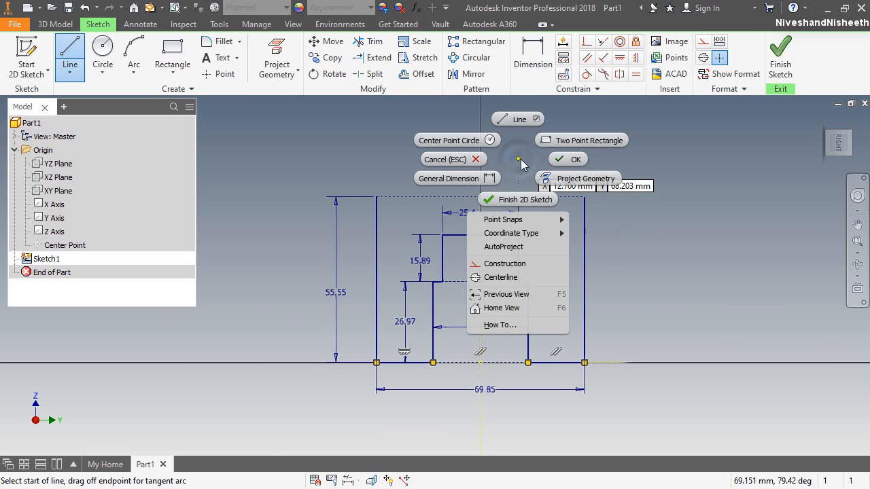
click(478, 140)
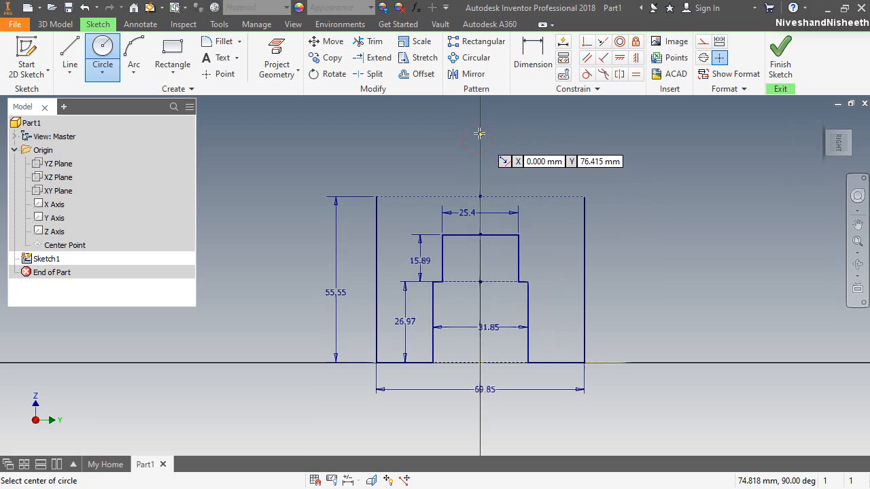
click(480, 133)
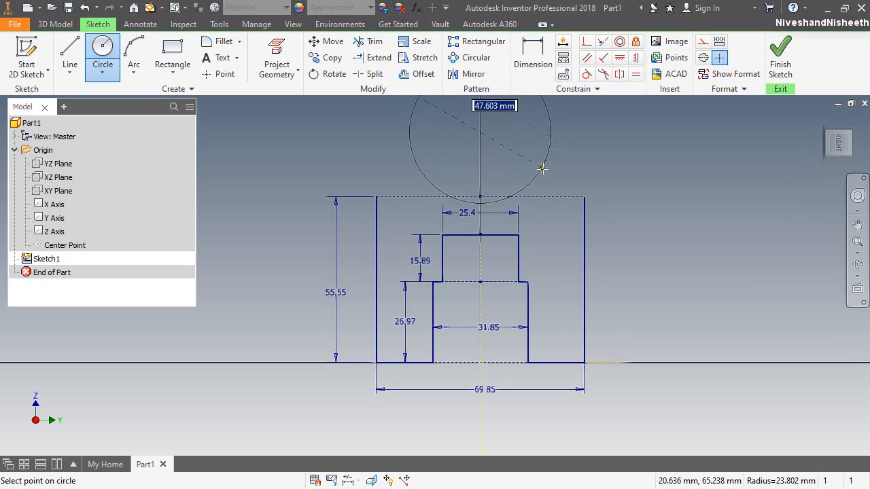
click(542, 168)
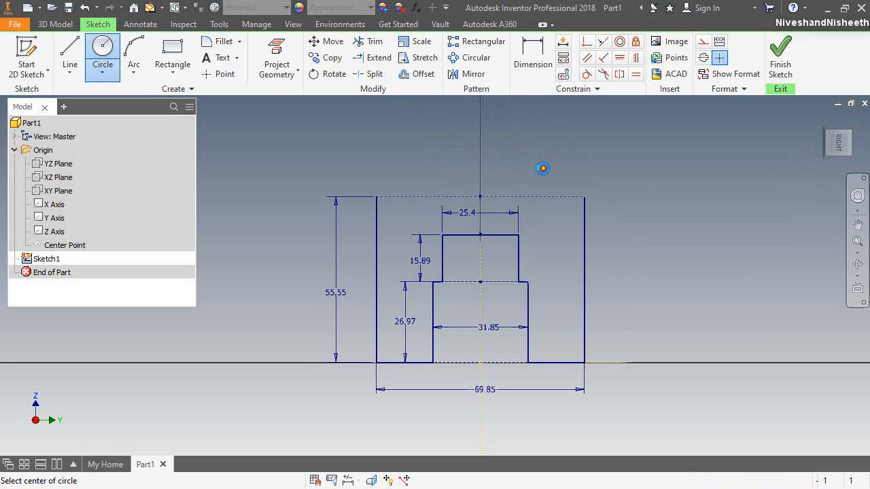
click(479, 132)
click(504, 163)
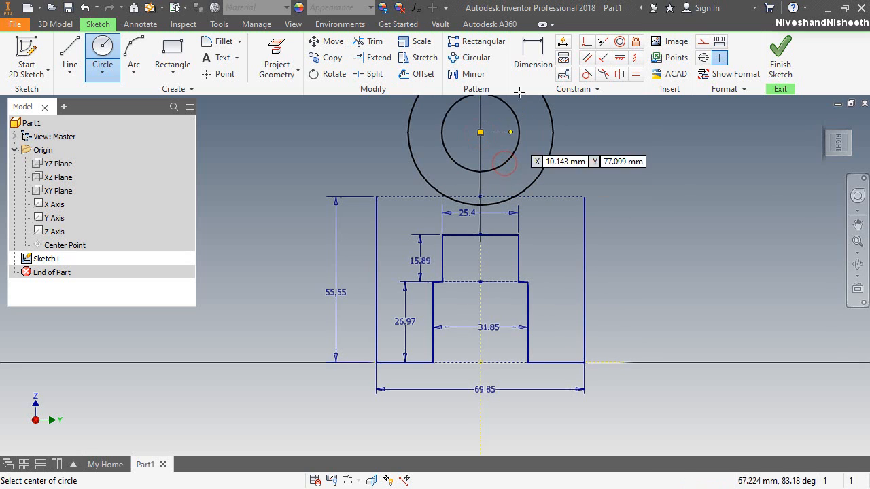
Dimension the circles' centre 1.6 mm above the outer rectangle's top construction line
key(d)
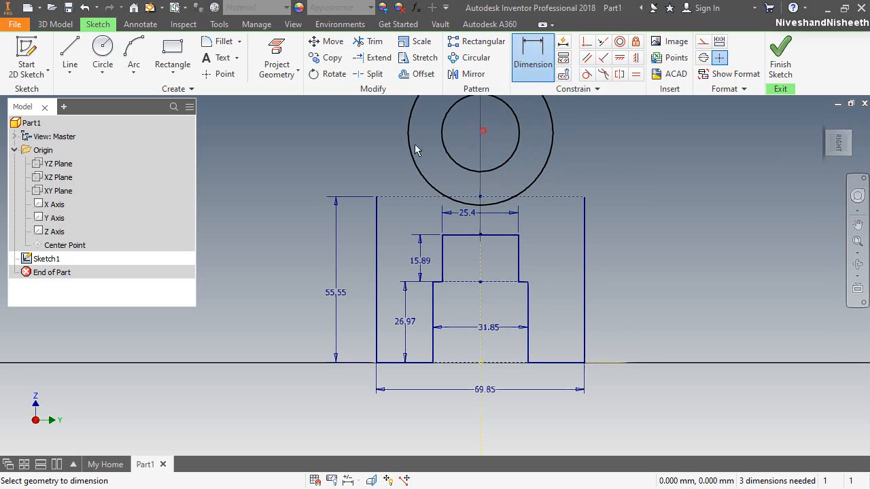
click(385, 197)
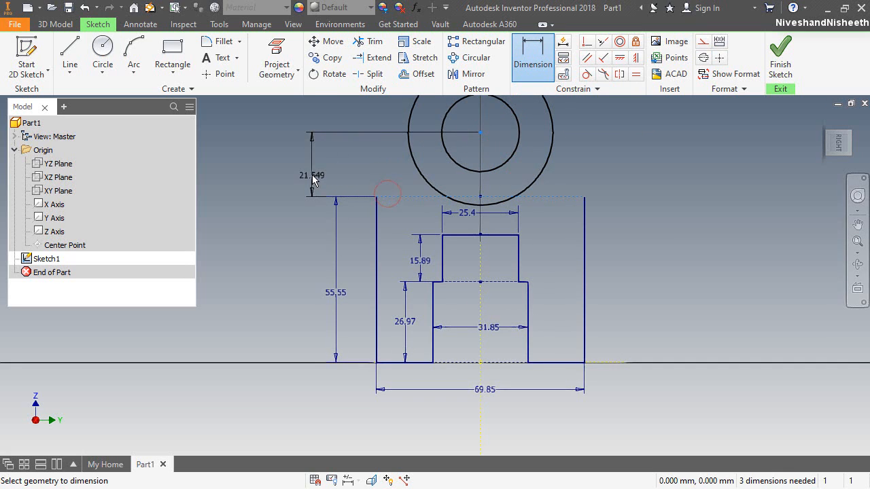
click(313, 178)
text(1.6)
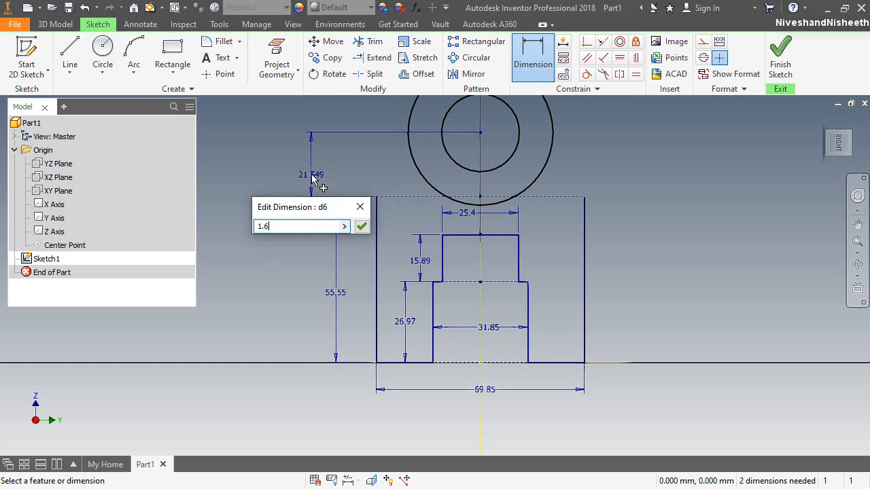
key(Return)
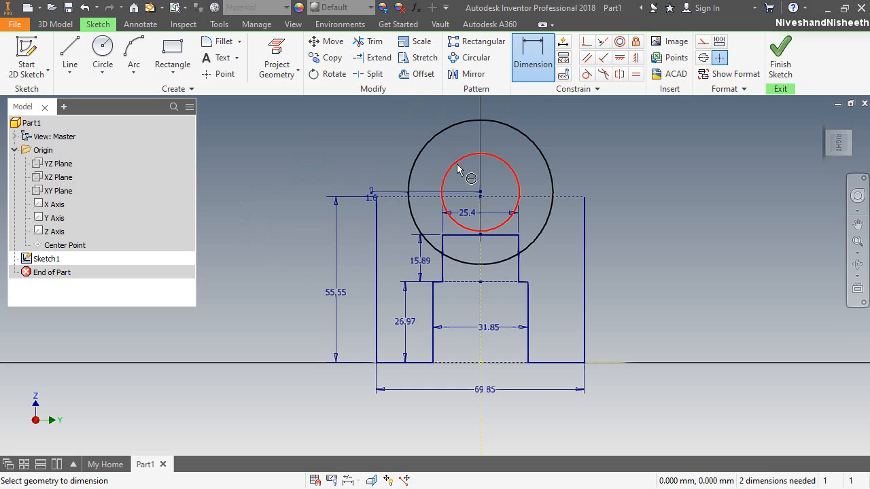
Dimension the outer circle's diameter as 34.9 mm
scroll(479, 158, up, 3)
scroll(531, 157, down, 2)
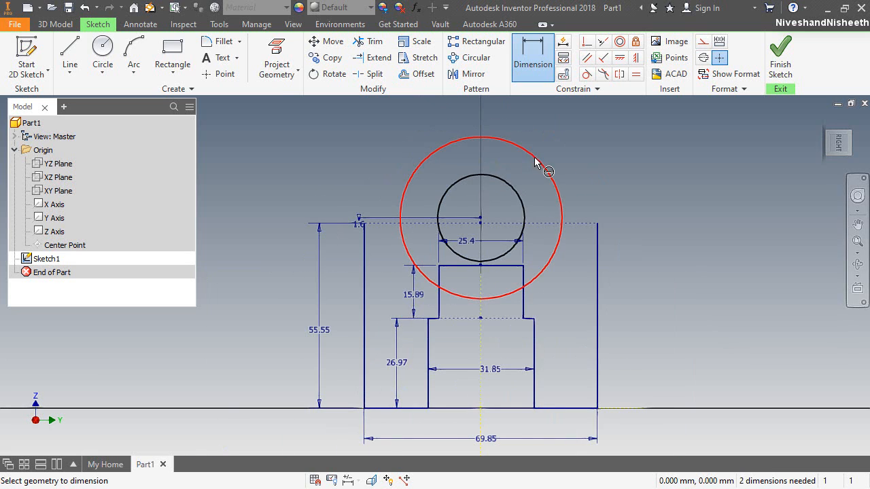
click(535, 159)
click(594, 155)
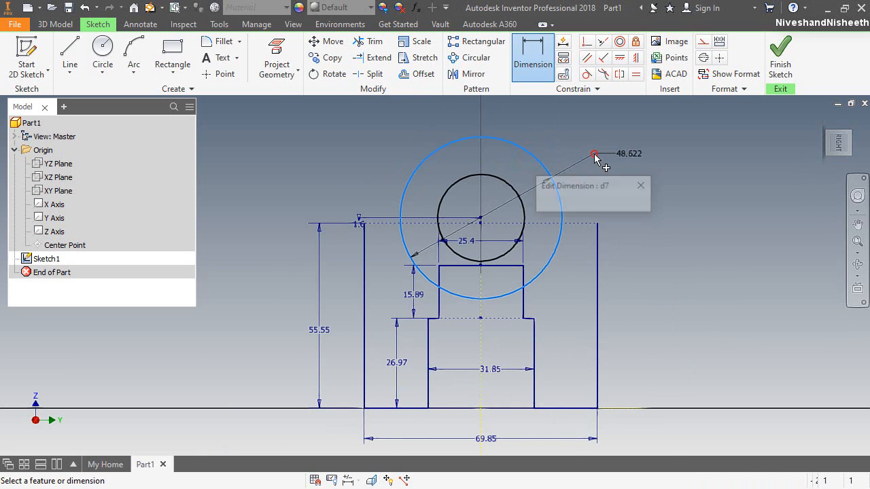
text(34.9)
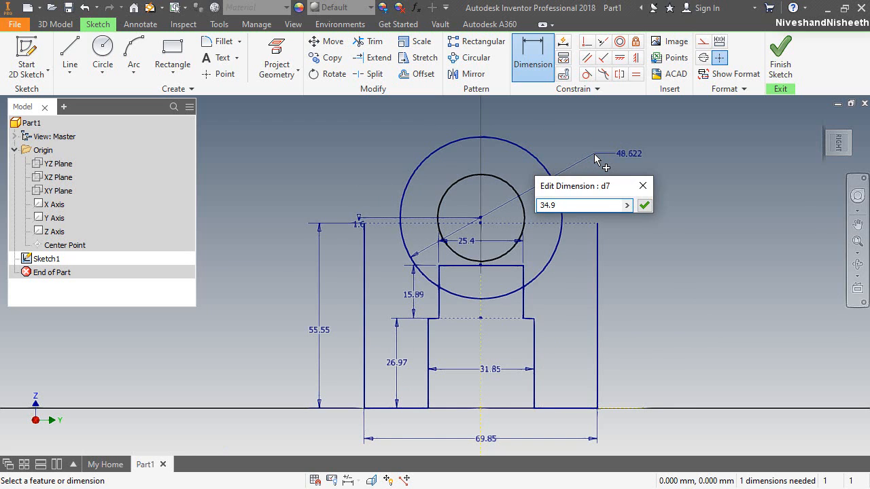
key(Return)
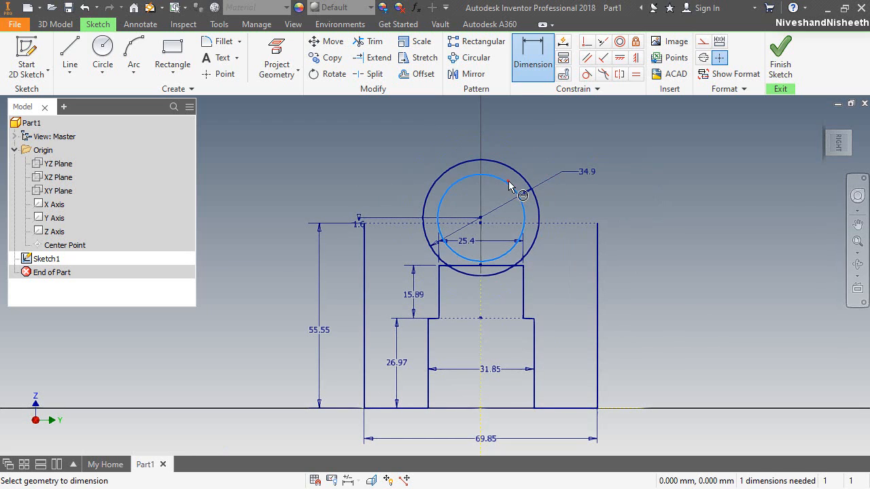
Dimension the inner circle's diameter as 12.19 mm and leave the Dimension command
click(511, 187)
click(412, 138)
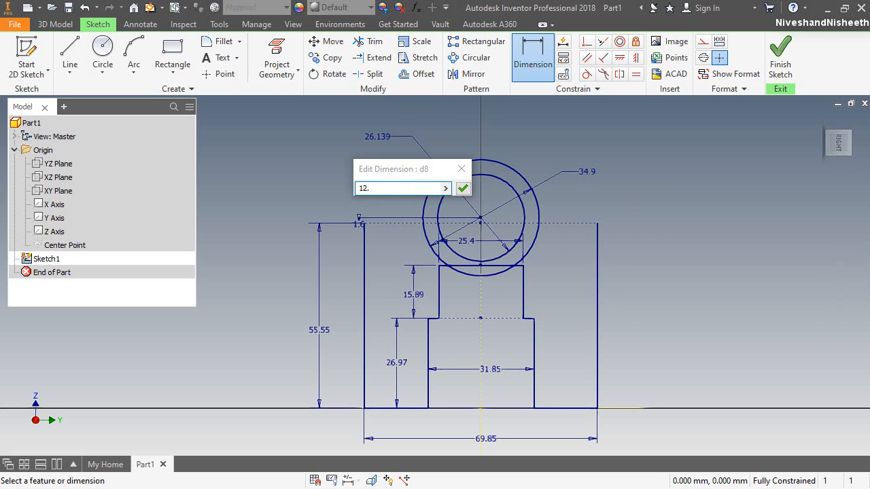
click(378, 188)
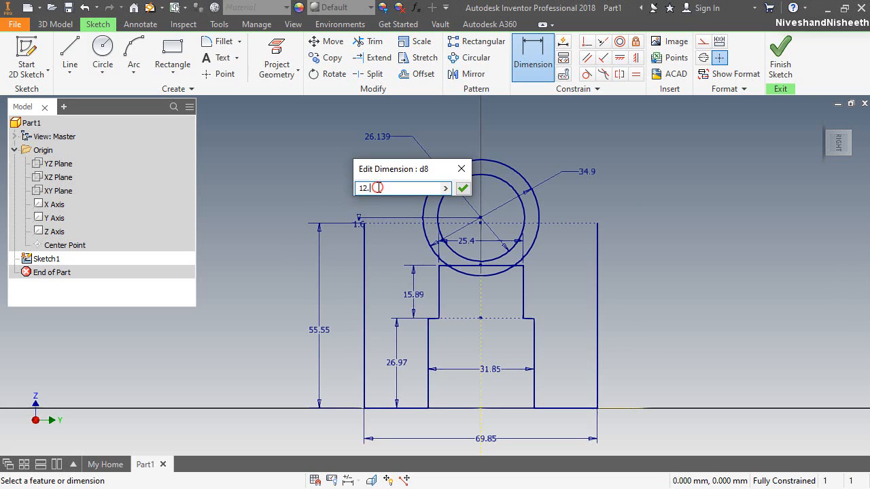
click(462, 188)
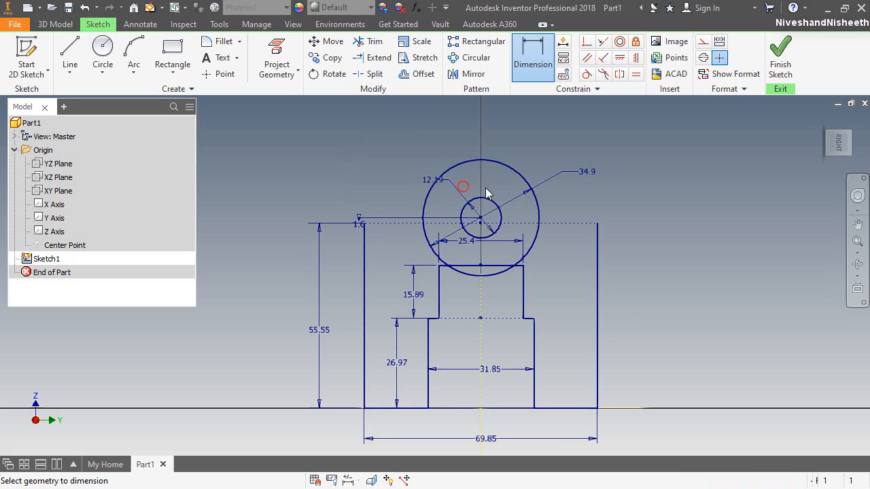
right_click(544, 136)
click(575, 129)
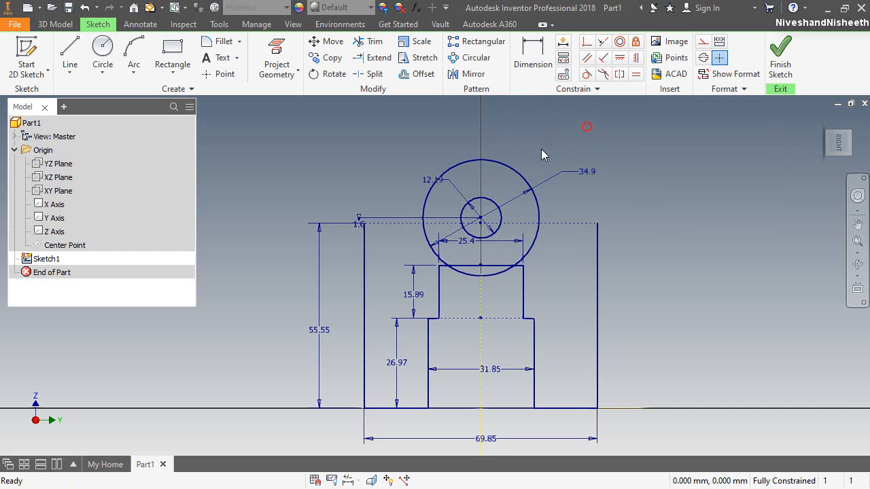
Convert the 34.9 mm outer circle to construction geometry
click(505, 165)
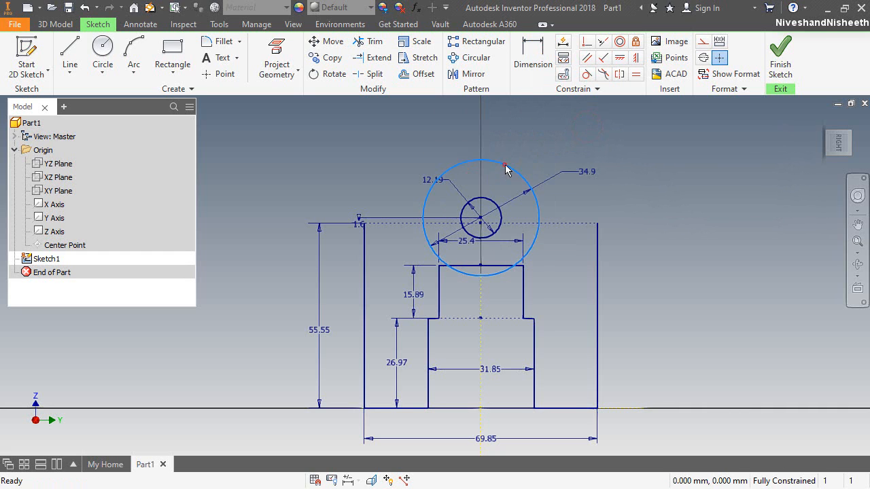
click(703, 44)
click(692, 209)
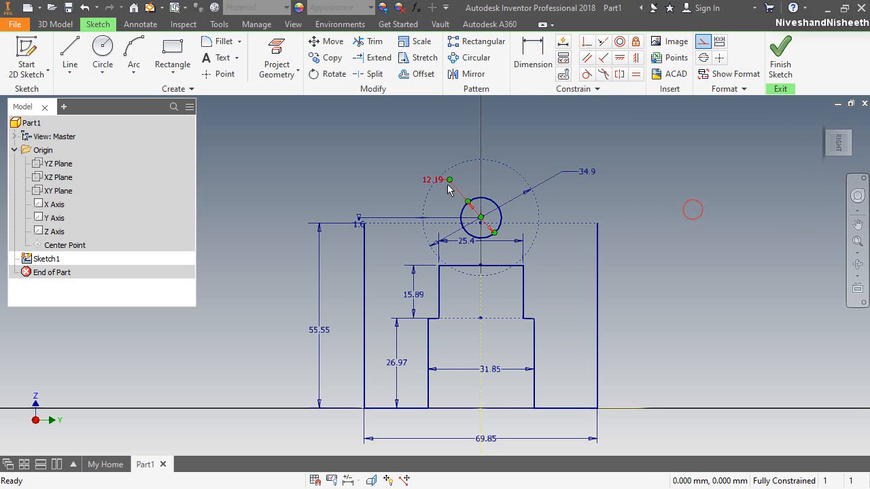
Draw a 17.48 mm horizontal line inward from the outer rectangle's top-left corner, continued by a vertical line upward past the construction circle's intersection
scroll(435, 192, up, 3)
click(70, 49)
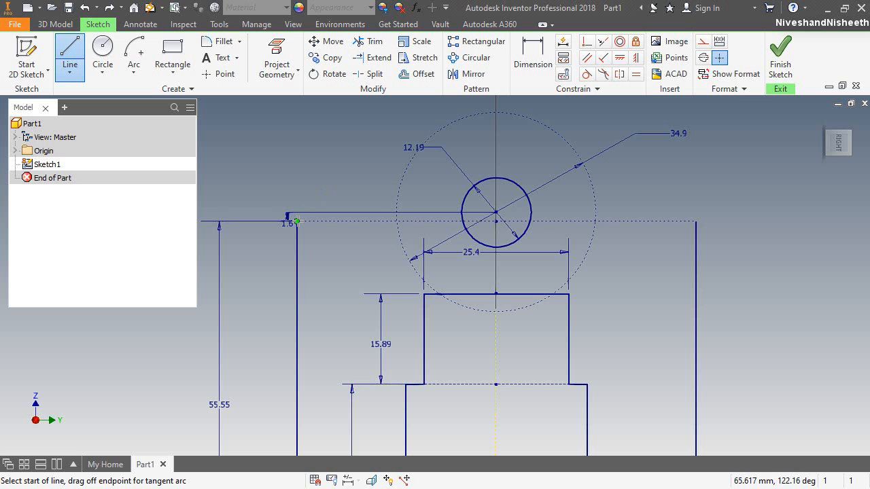
click(297, 220)
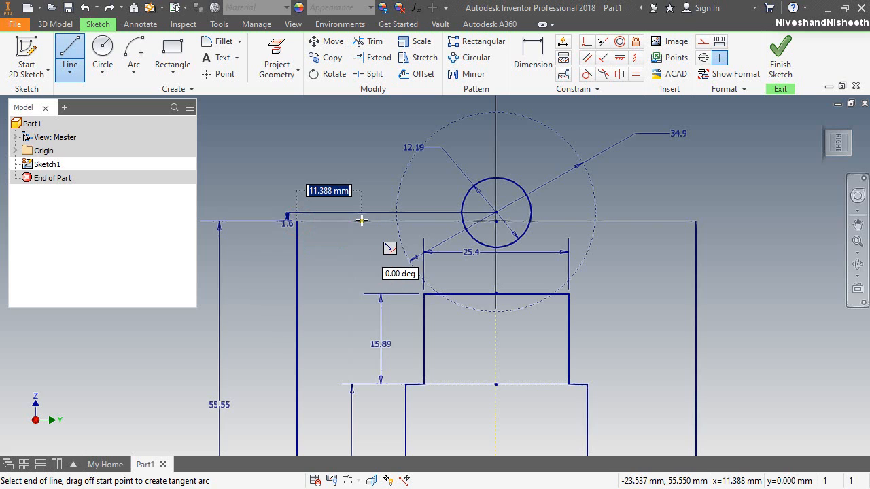
text(17.4)
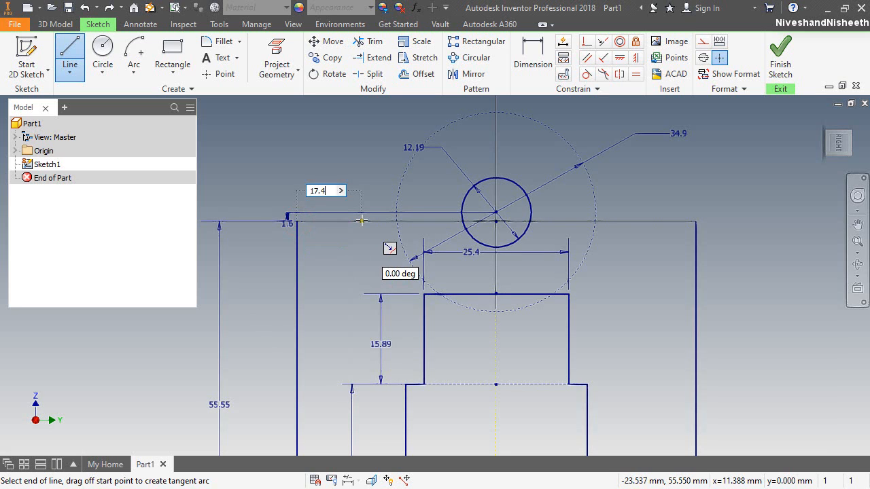
text(8)
key(Return)
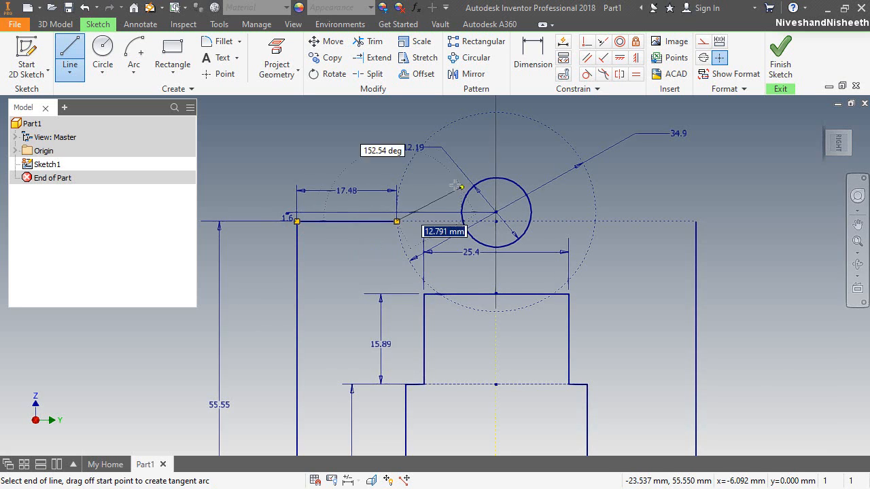
scroll(414, 191, up, 4)
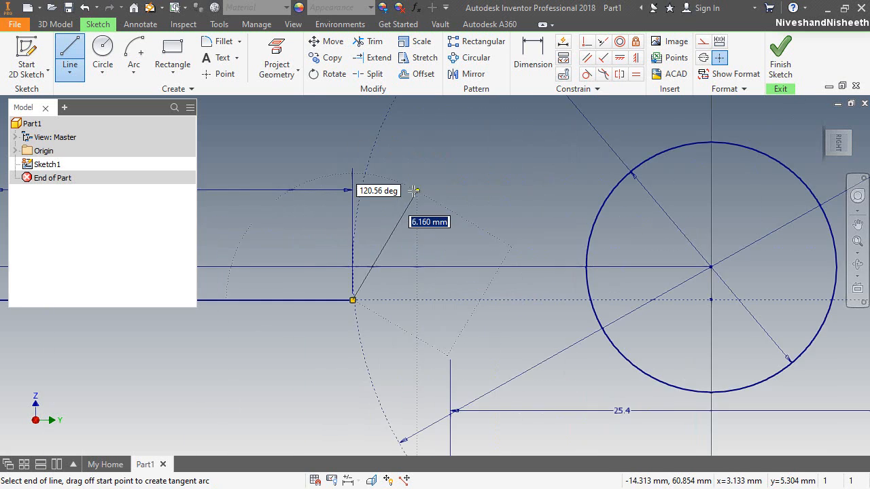
double_click(352, 135)
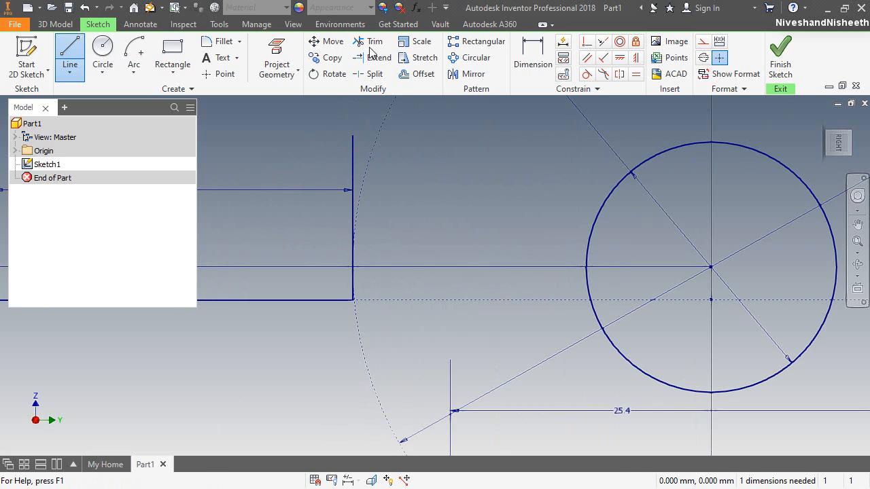
Trim the upper part of the new vertical line back to the construction circle and inspect the intersection closely
key(x)
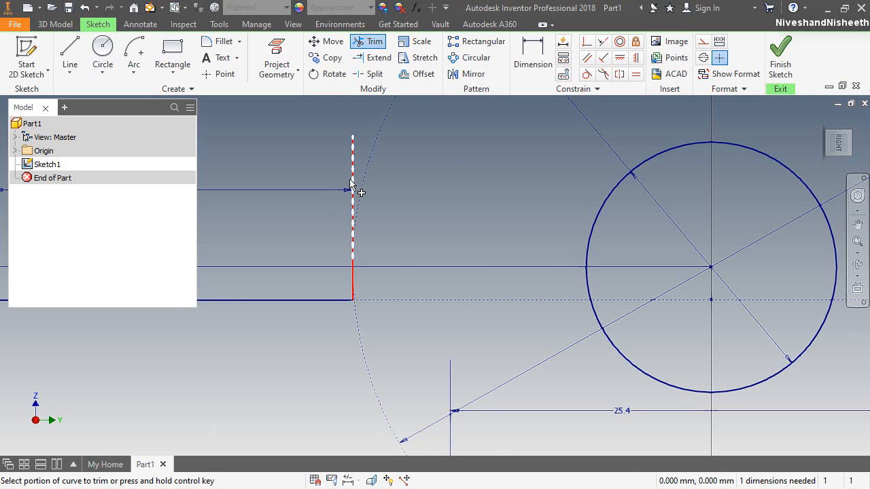
click(352, 180)
scroll(361, 269, up, 3)
scroll(361, 269, up, 4)
scroll(272, 203, up, 2)
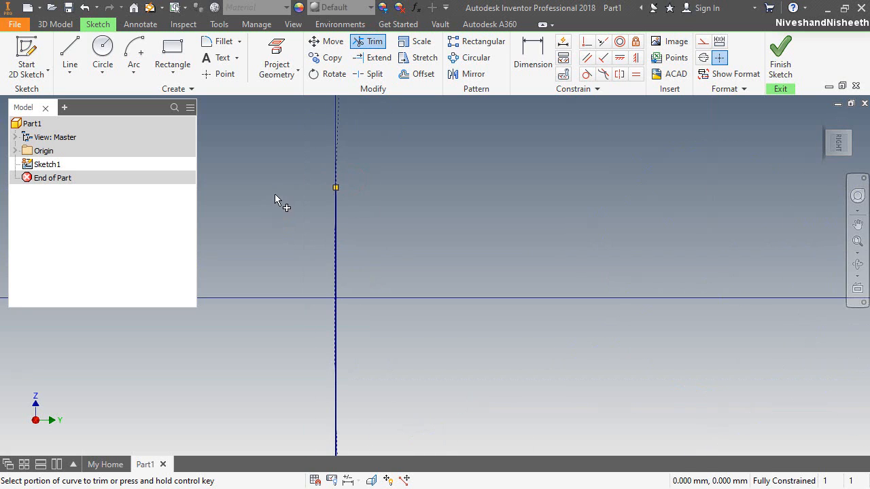
scroll(294, 158, up, 2)
scroll(440, 153, down, 3)
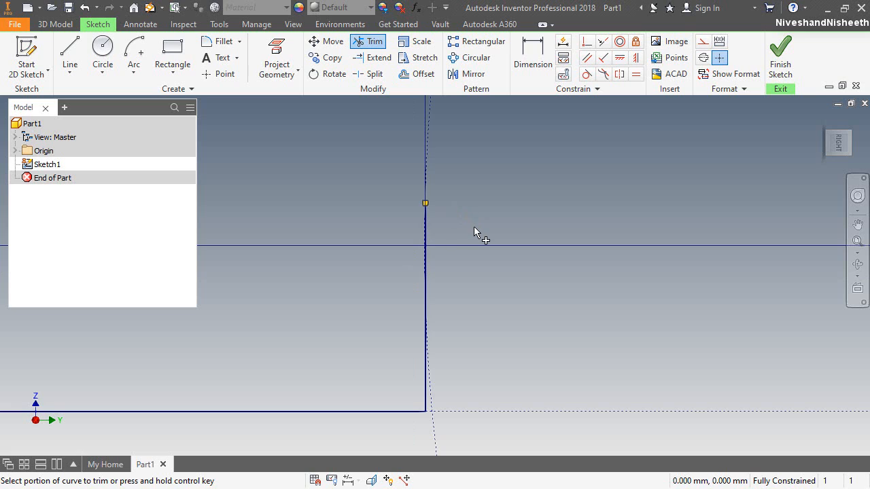
scroll(453, 223, up, 2)
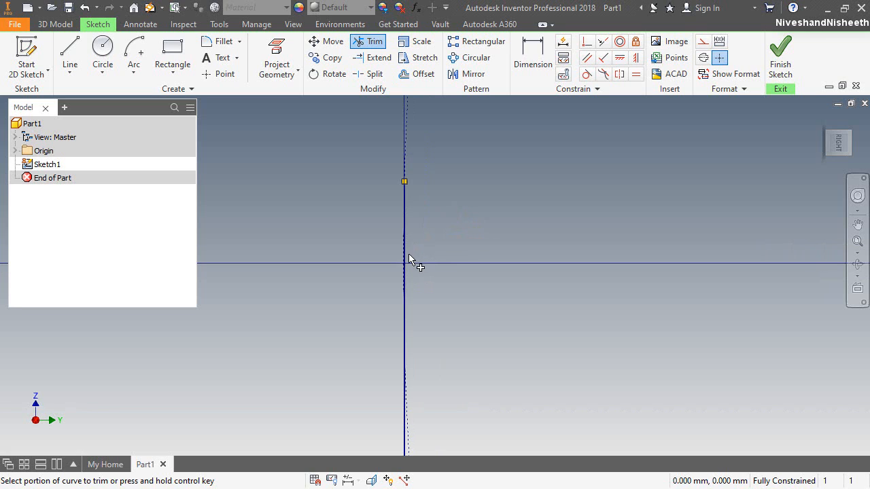
Trim the short vertical line back to its lower intersection with the construction circle
click(406, 262)
scroll(438, 219, down, 2)
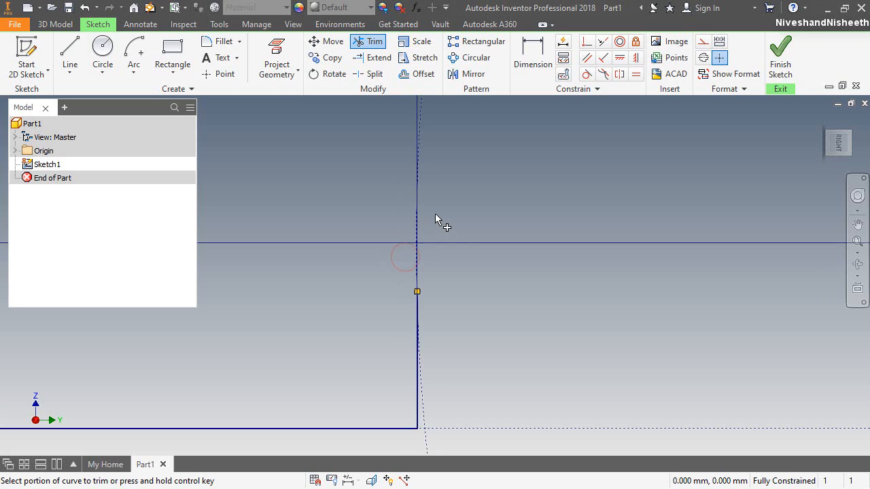
scroll(441, 228, down, 4)
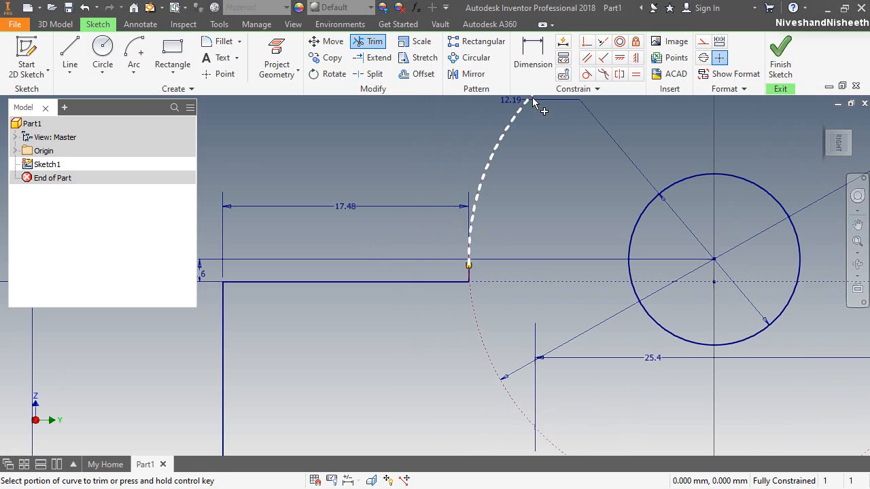
Mirror the 17.48 mm horizontal line and its short vertical line about the sketch's vertical centerline
click(457, 74)
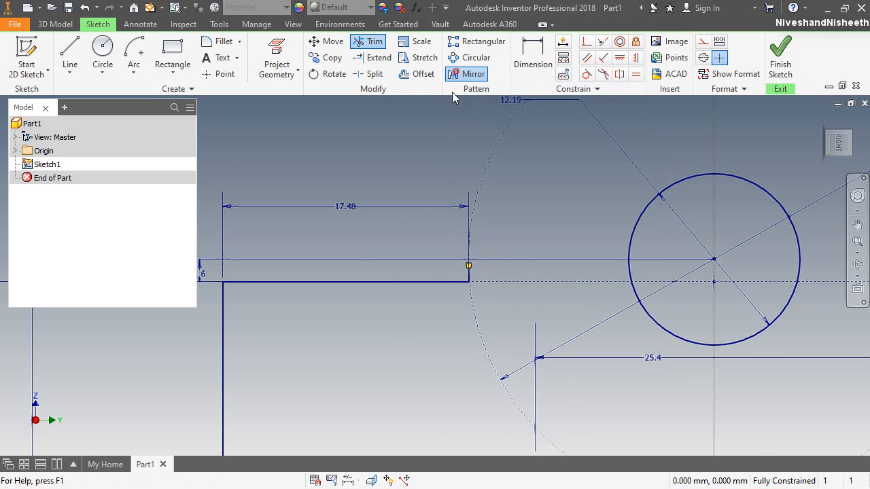
click(432, 282)
scroll(456, 278, up, 3)
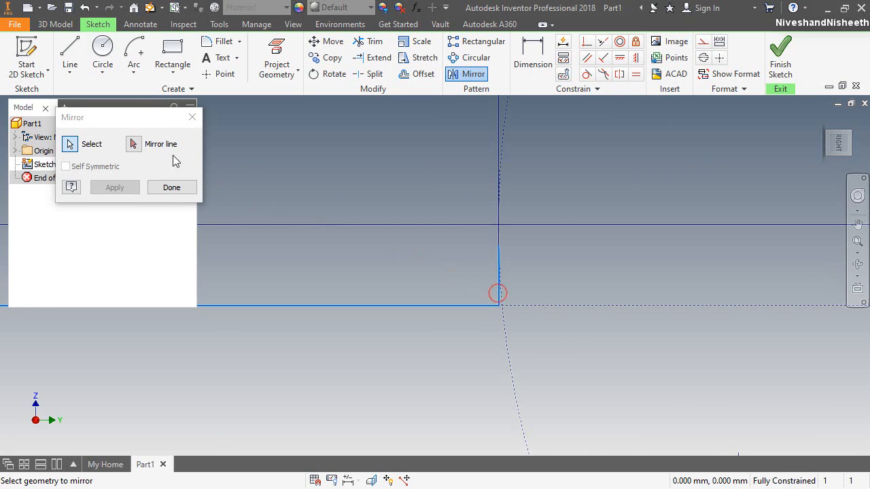
click(134, 144)
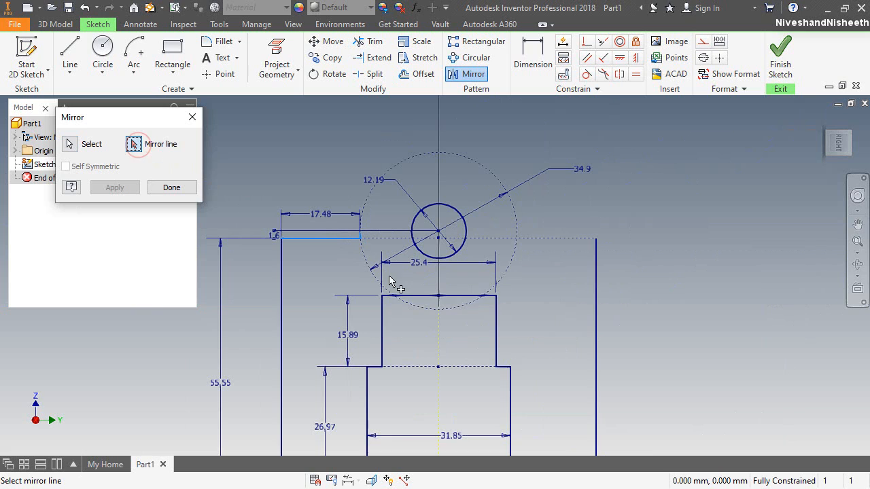
click(438, 322)
click(115, 188)
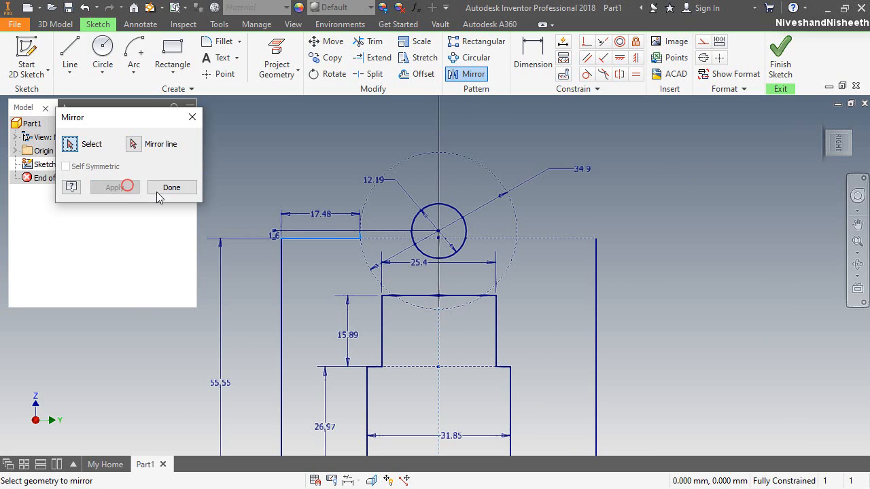
click(186, 188)
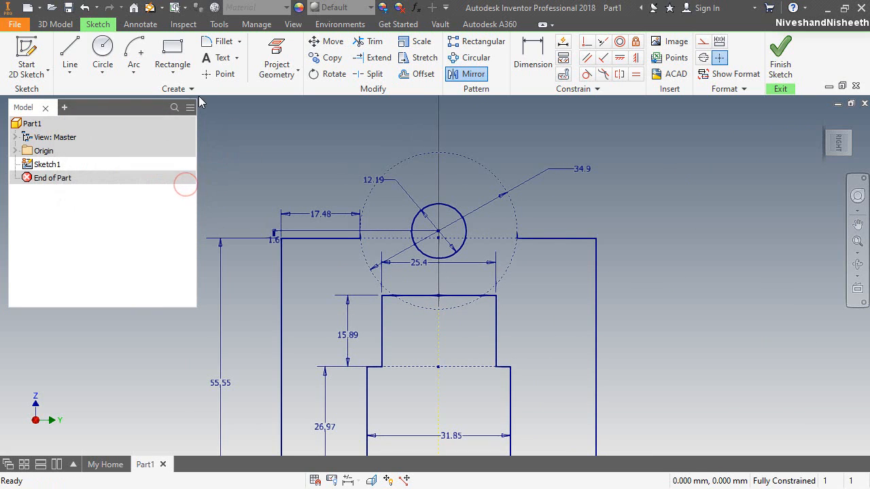
Draw a center-point arc about the bore's center over the top, joining the ends of the two short vertical lines
click(134, 51)
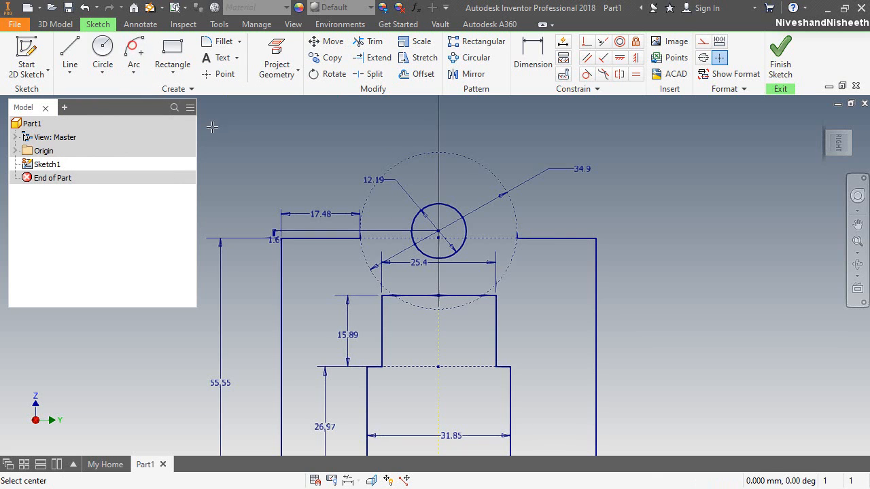
click(438, 232)
scroll(364, 231, down, 5)
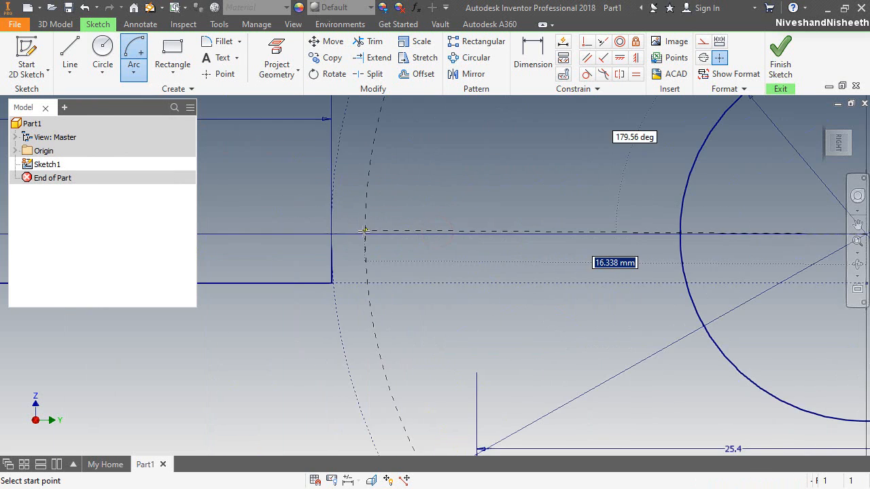
click(331, 251)
scroll(333, 247, up, 5)
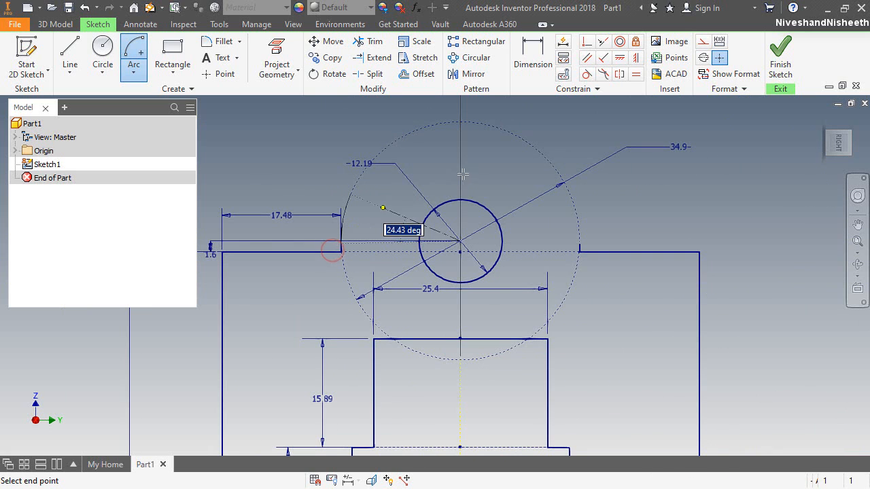
click(580, 244)
right_click(587, 132)
click(624, 132)
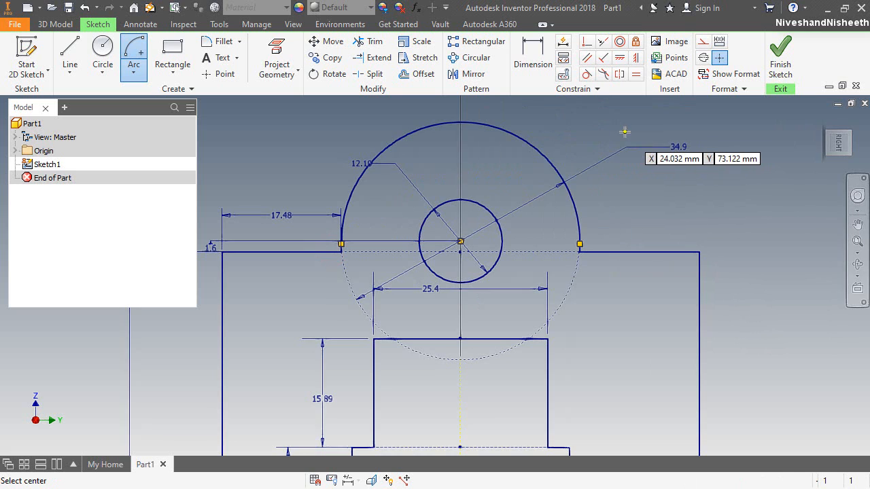
right_click(624, 131)
click(658, 133)
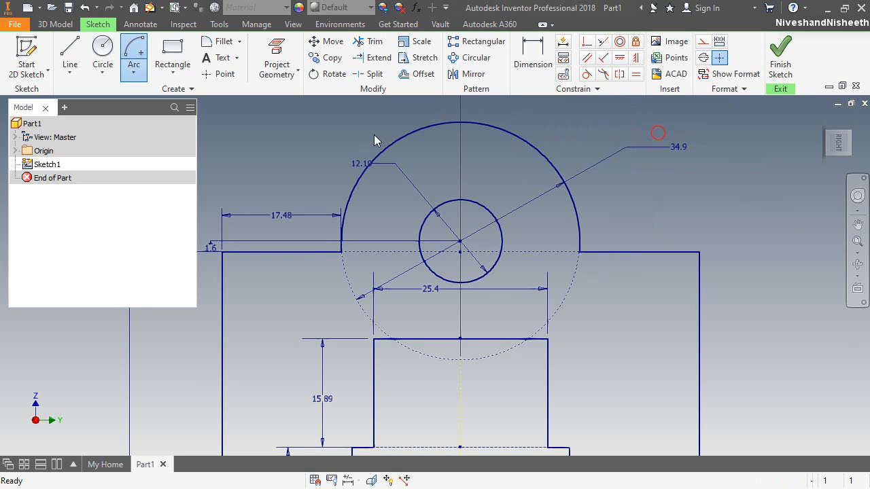
Check the arc's joint with the short vertical line, finish the sketch and switch to the home view
scroll(333, 246, down, 6)
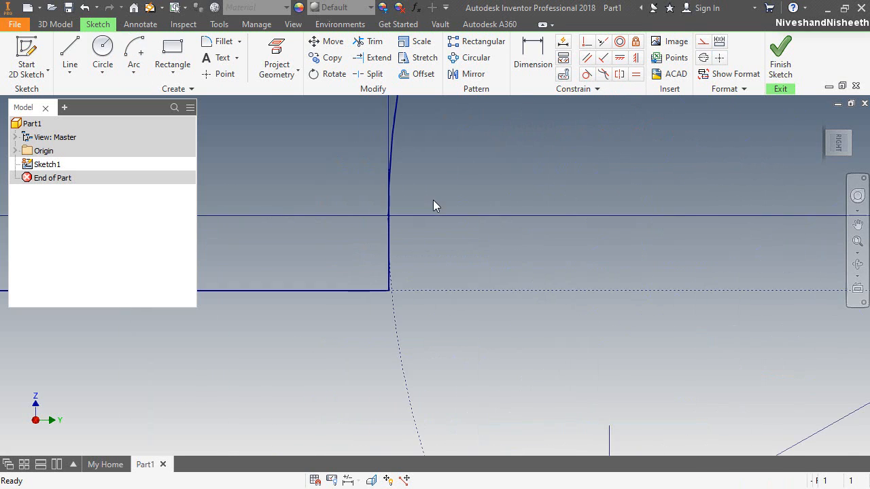
scroll(432, 200, up, 5)
scroll(435, 205, up, 4)
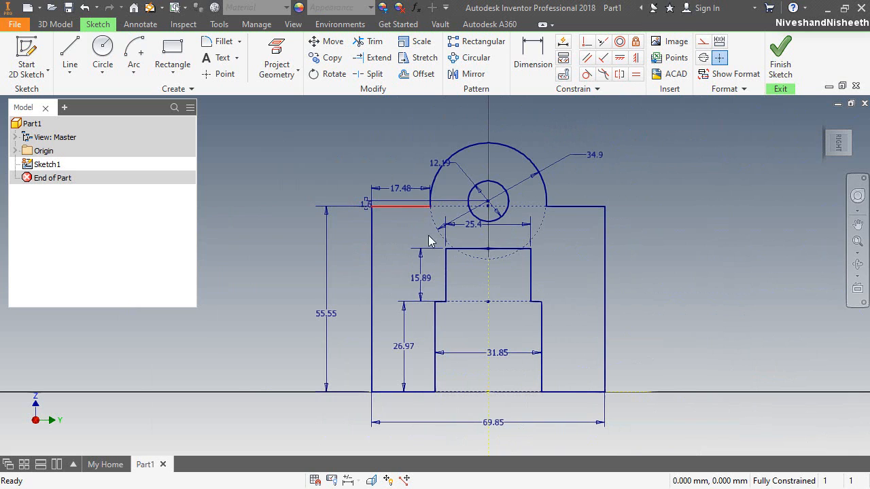
click(857, 242)
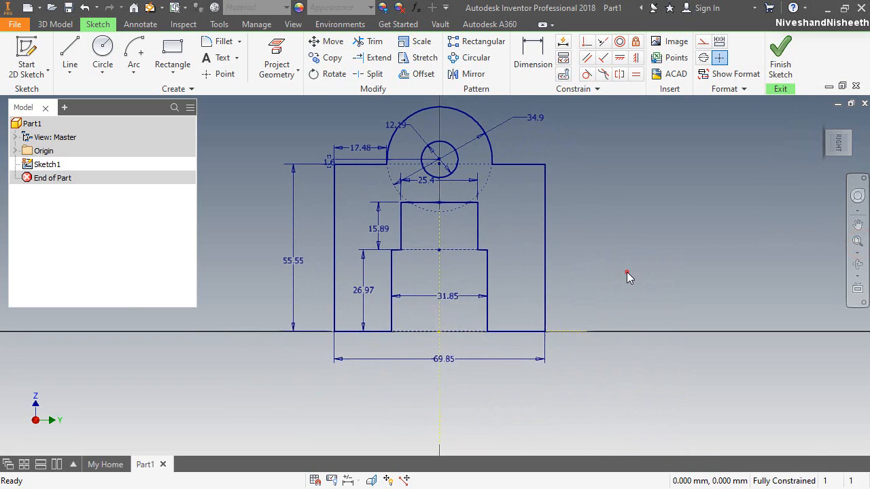
click(626, 272)
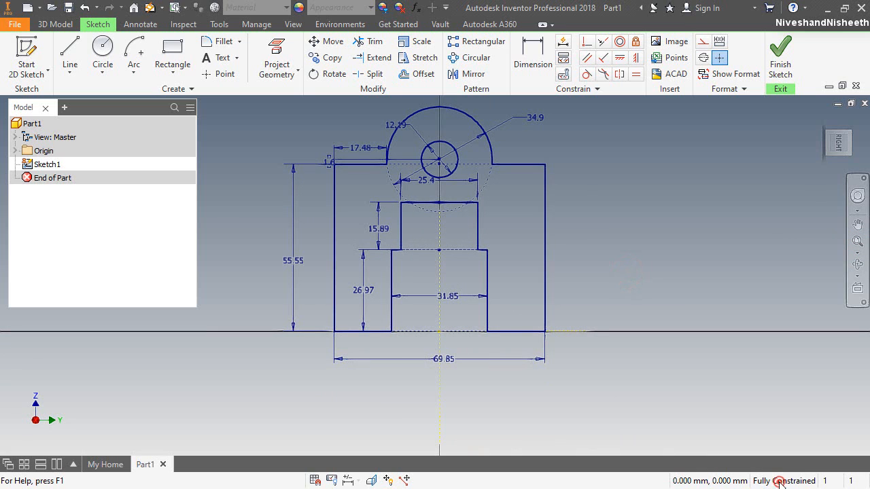
click(778, 56)
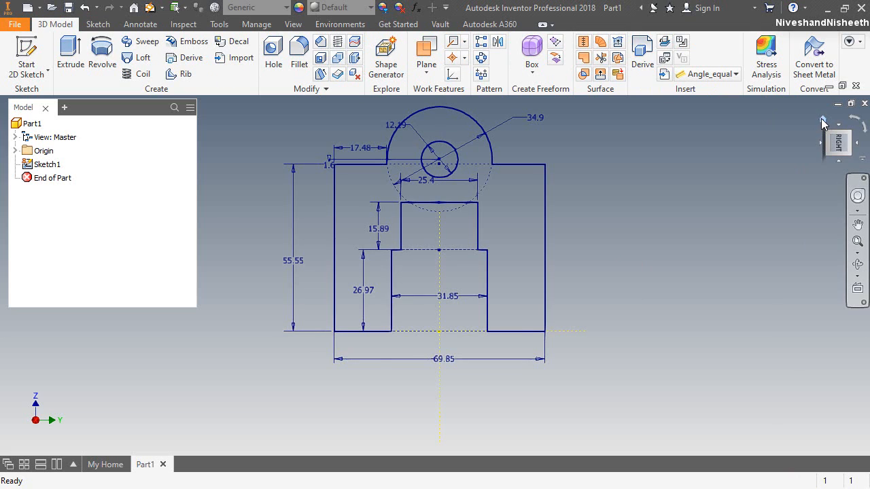
click(822, 122)
click(320, 164)
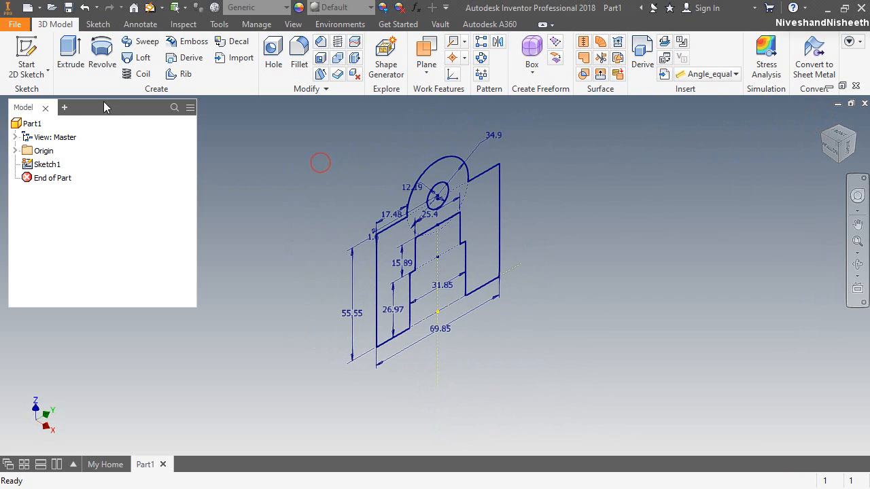
Extrude the stepped profile, leaving the bore open, by 25.4 mm as a new solid
click(66, 55)
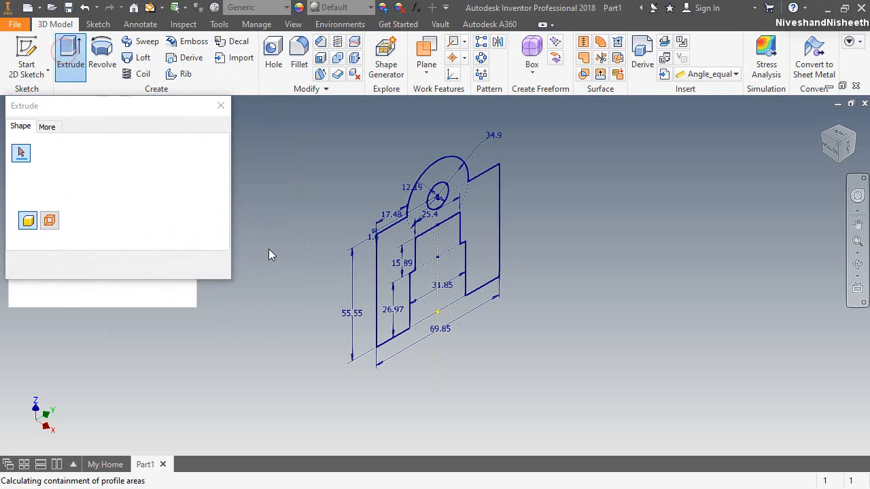
click(389, 270)
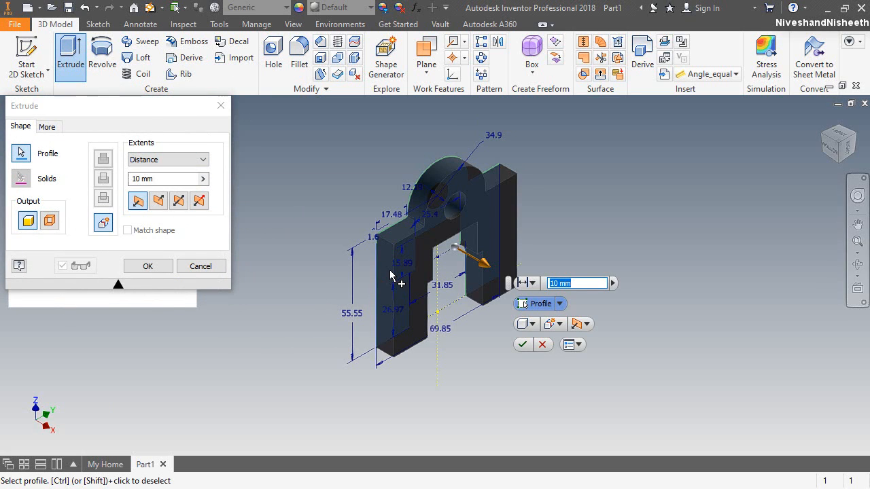
drag(160, 179, 91, 179)
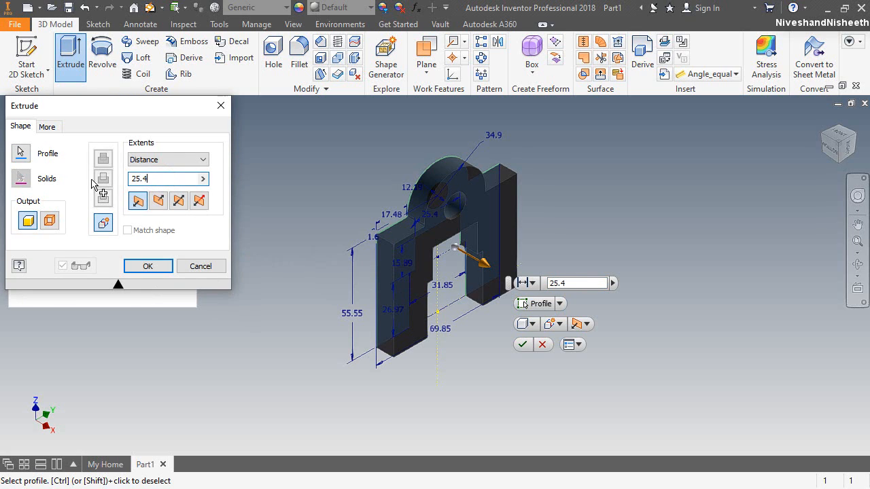
text(25.4)
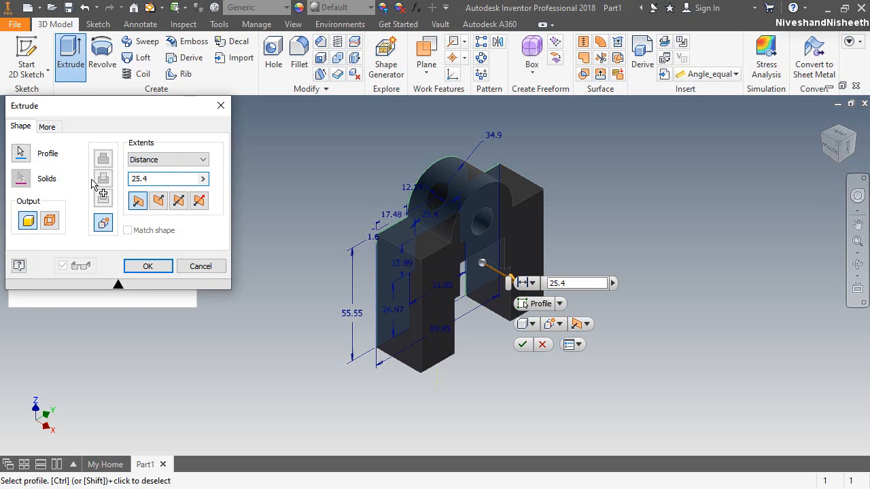
click(146, 266)
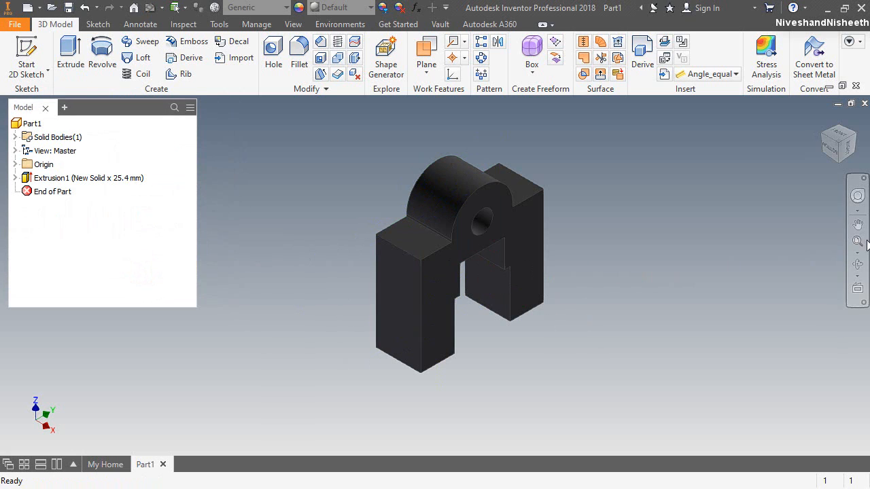
Set the lighting style to Two Lights and give the part the Chrome - Polished appearance
click(857, 240)
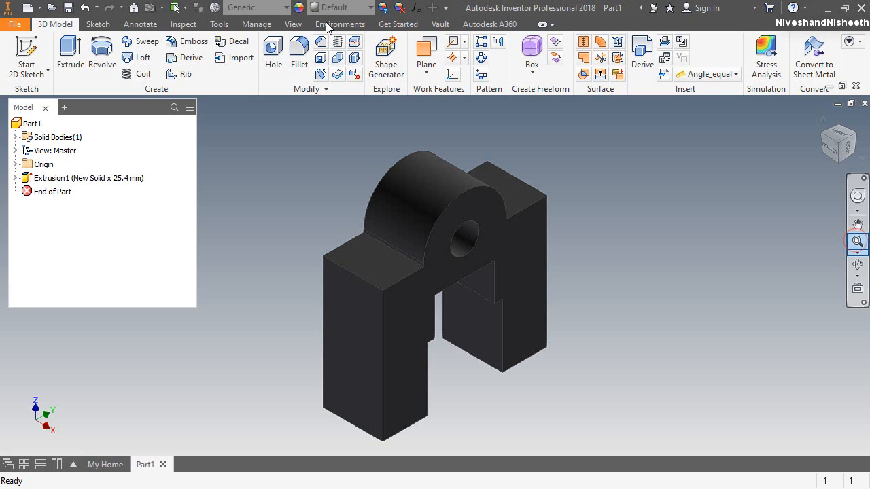
click(290, 24)
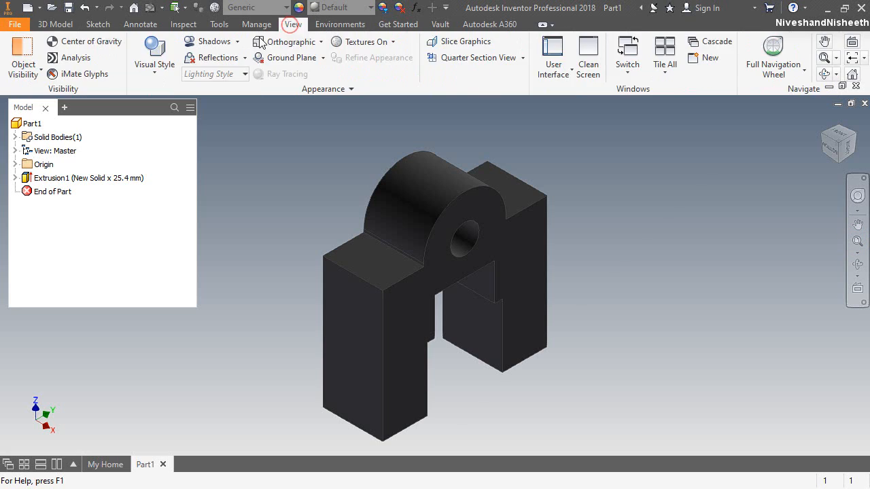
click(232, 76)
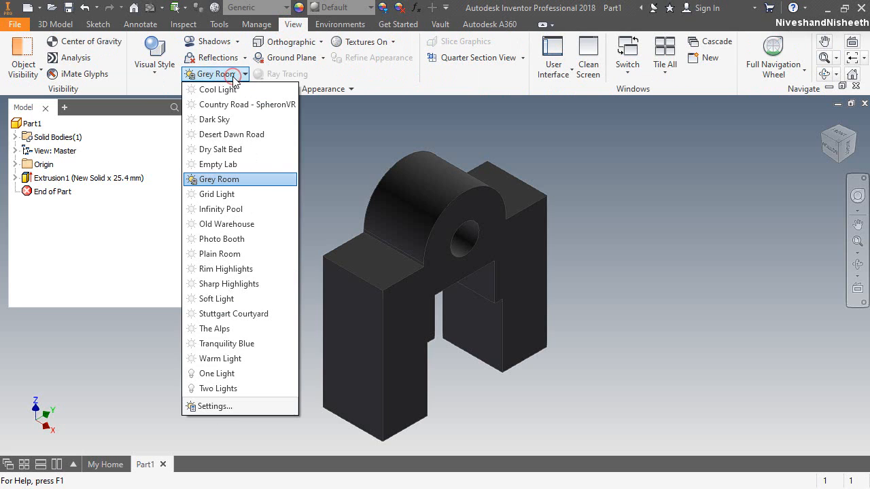
click(247, 385)
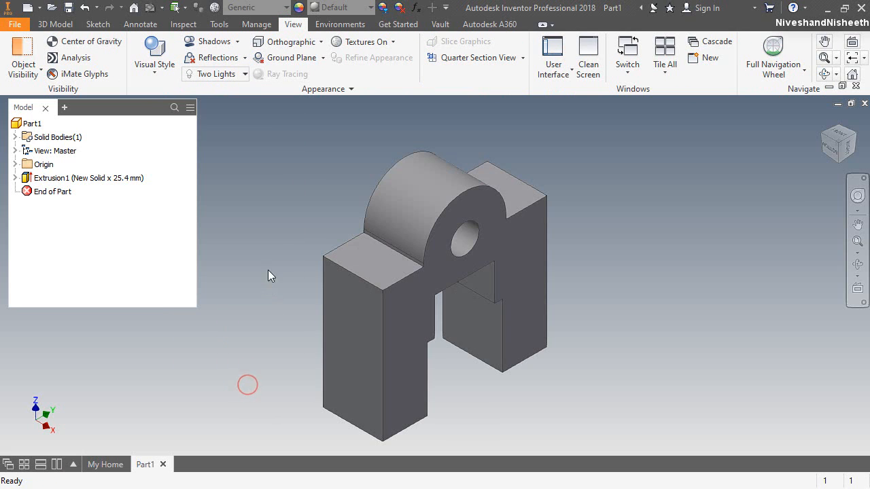
click(340, 6)
scroll(322, 142, up, 6)
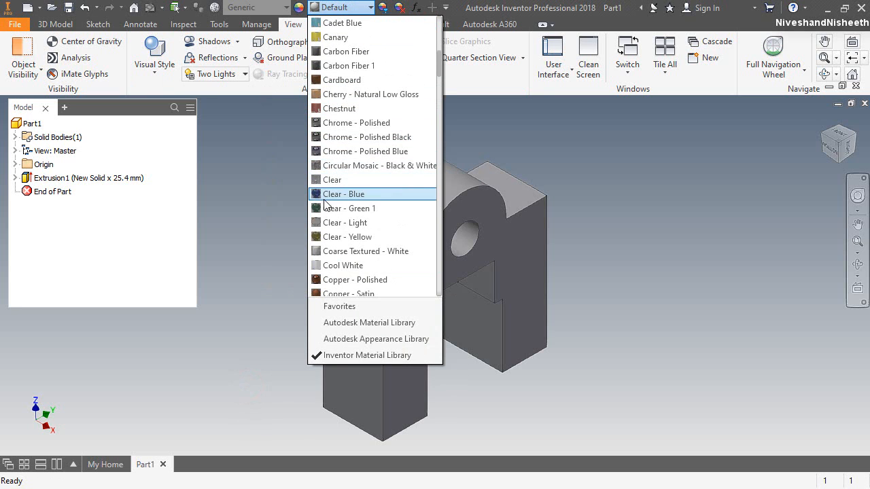
click(322, 123)
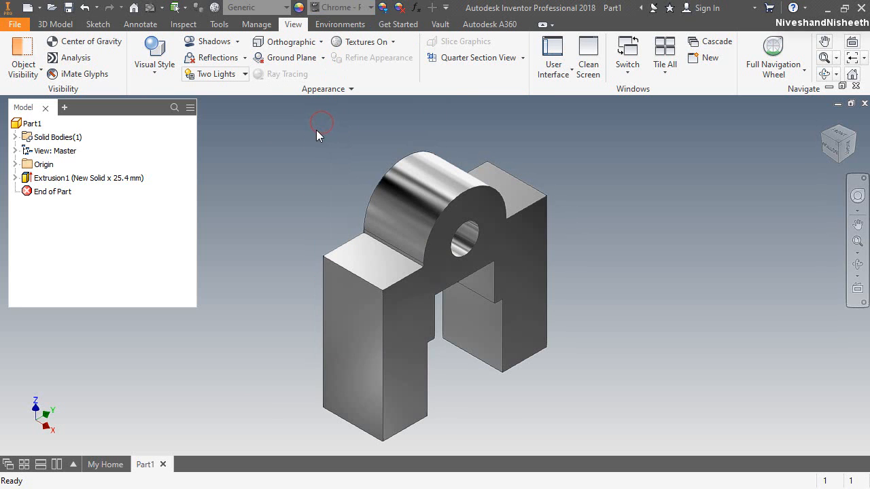
Save the part as Base.ipt in a new workspace folder named Mechanical Bench Vise
click(55, 24)
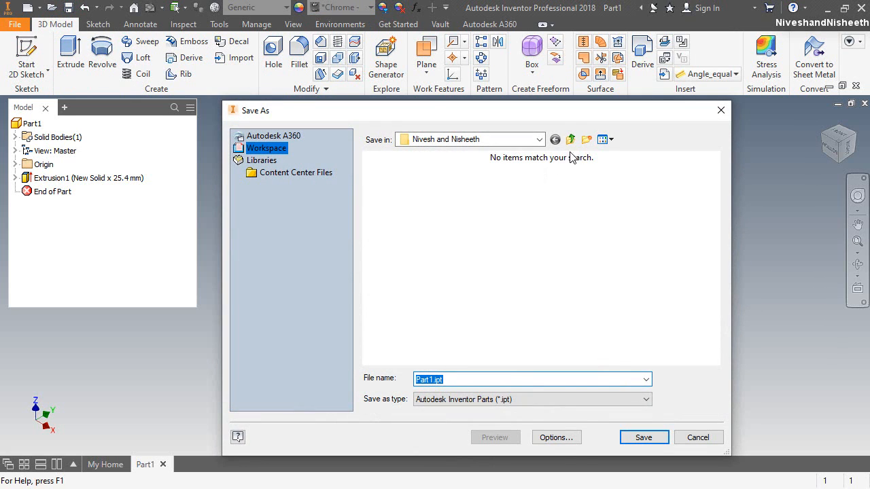
click(586, 139)
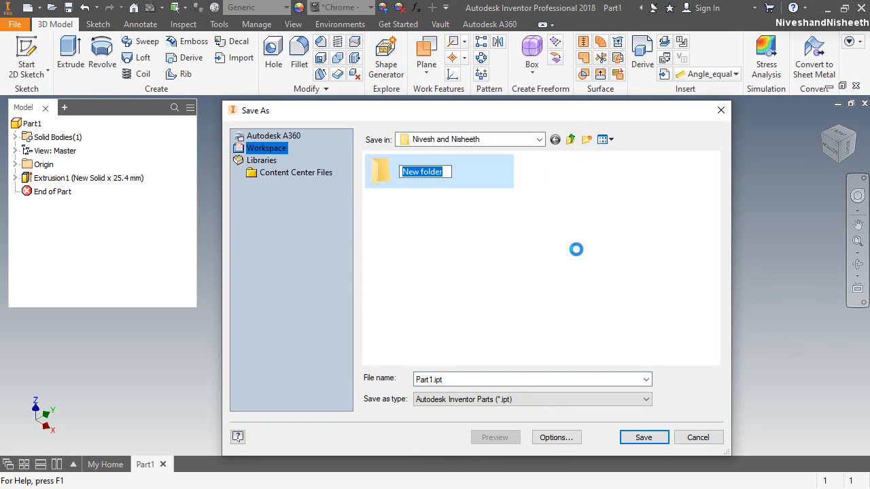
text(Mechanical Bench Vise)
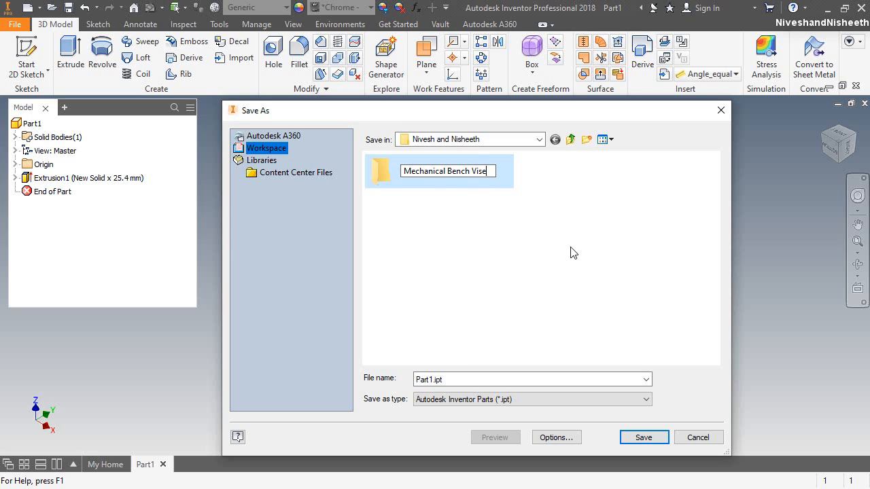
double_click(447, 173)
double_click(417, 380)
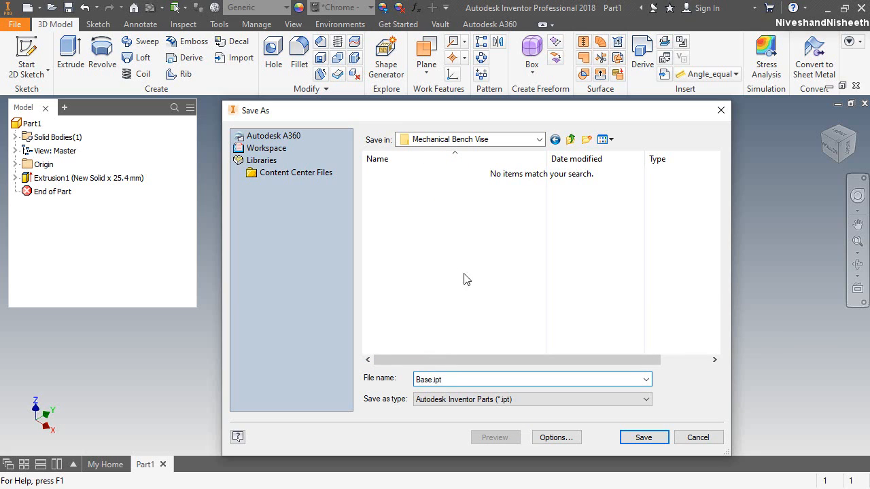
click(642, 437)
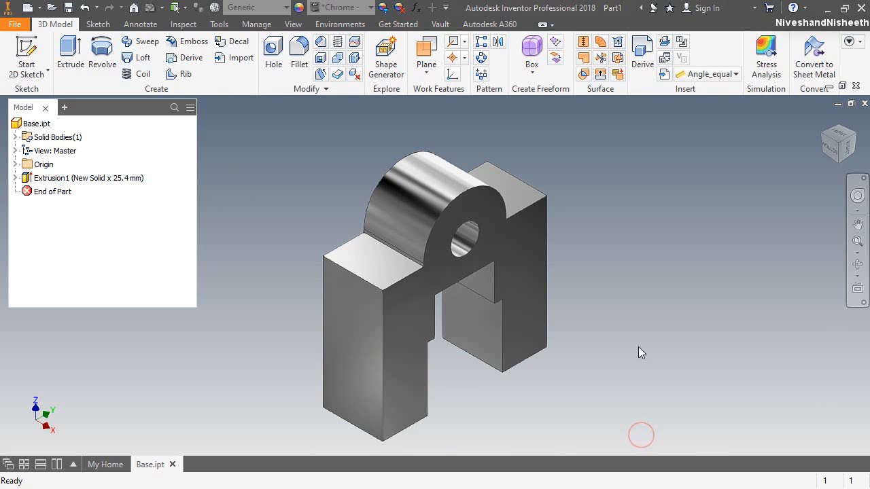
click(857, 264)
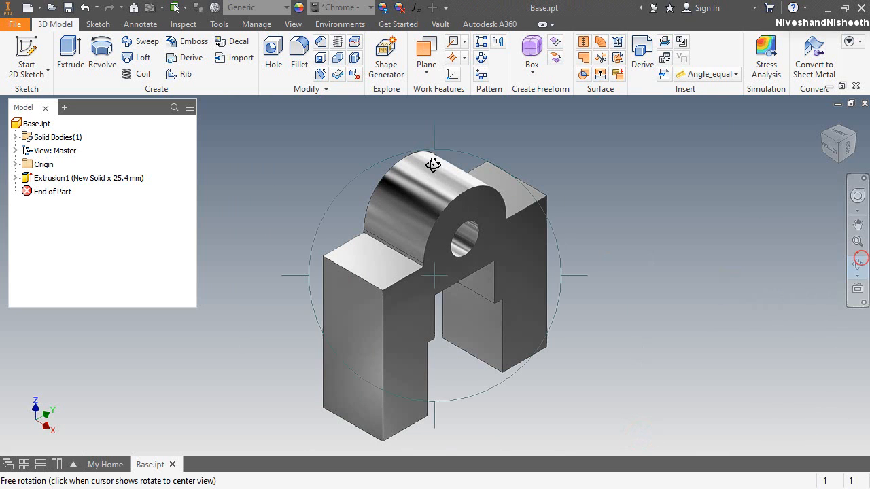
drag(438, 141, 435, 385)
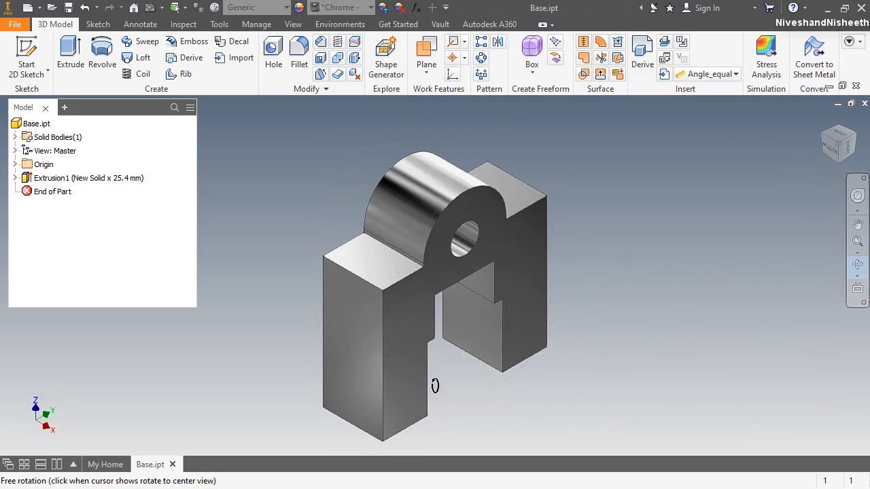
right_click(438, 317)
click(487, 324)
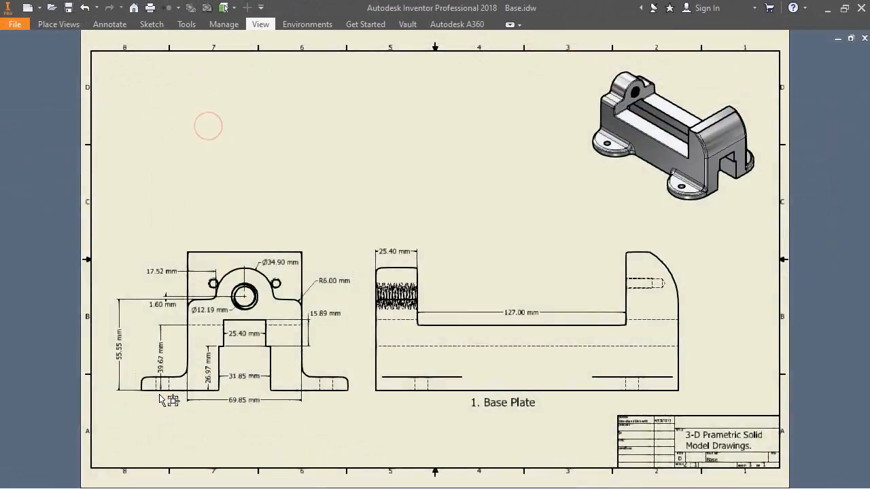
In the Base.idw drawing, move the 39.67 mm height dimension closer to the body outline of the front view
scroll(159, 394, up, 3)
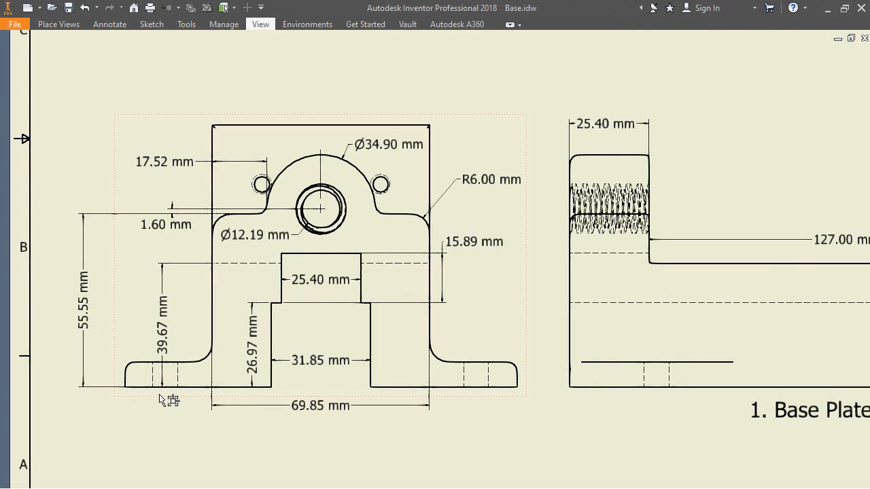
scroll(160, 358, up, 3)
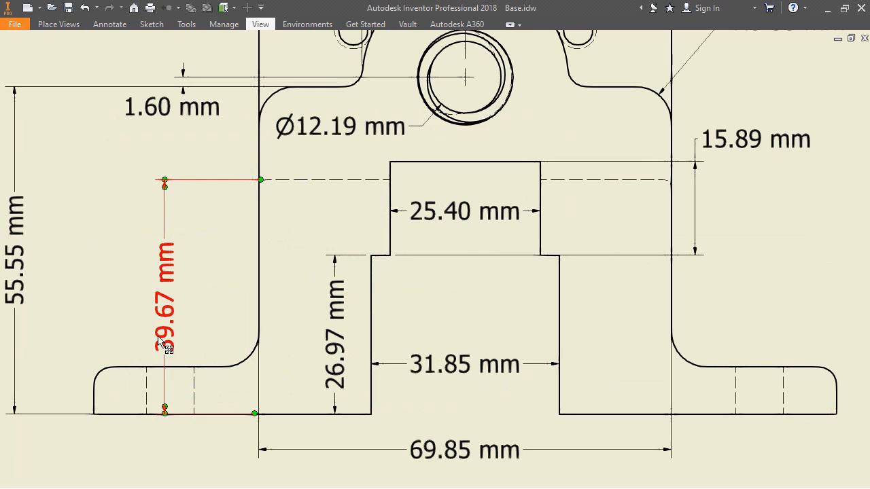
drag(202, 292, 230, 270)
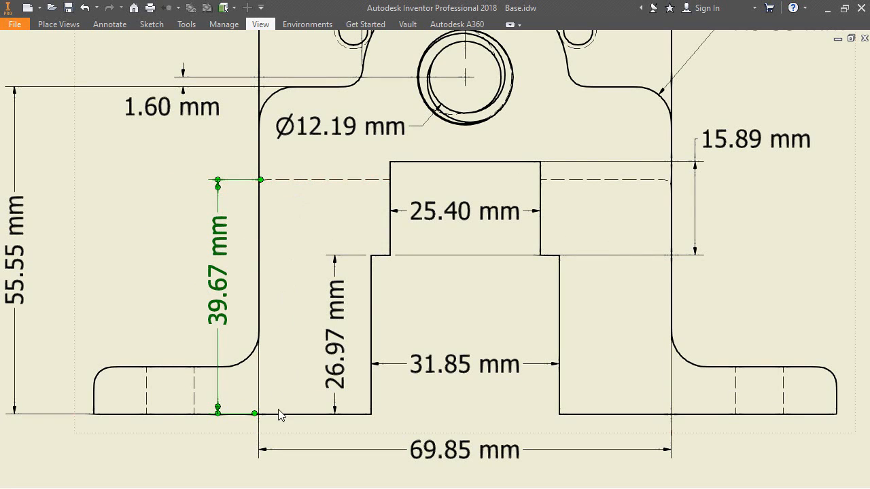
click(154, 300)
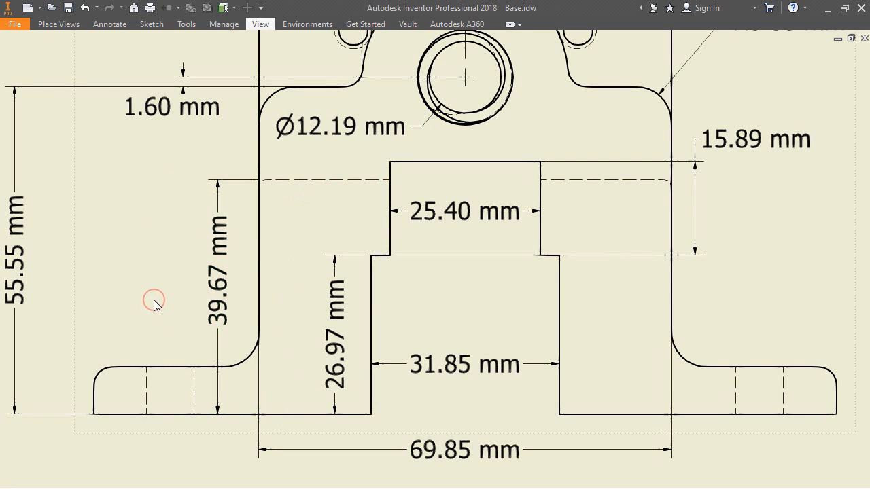
Move the 127.00 mm dimension higher between the two uprights of the side view, review the sheet and return to the Base part
scroll(193, 349, down, 4)
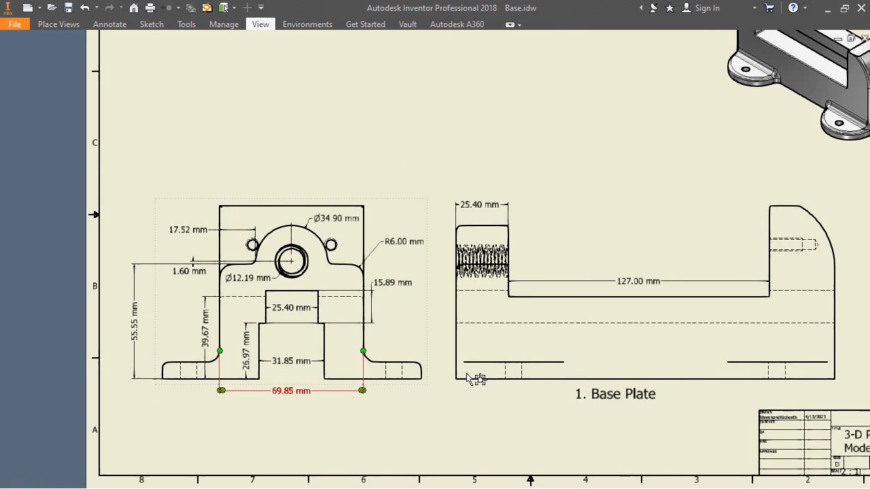
scroll(849, 315, up, 3)
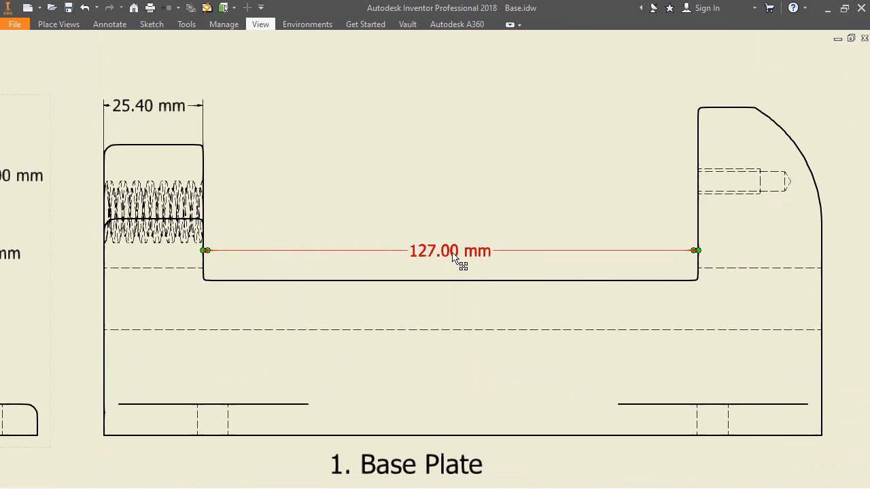
drag(452, 251, 494, 174)
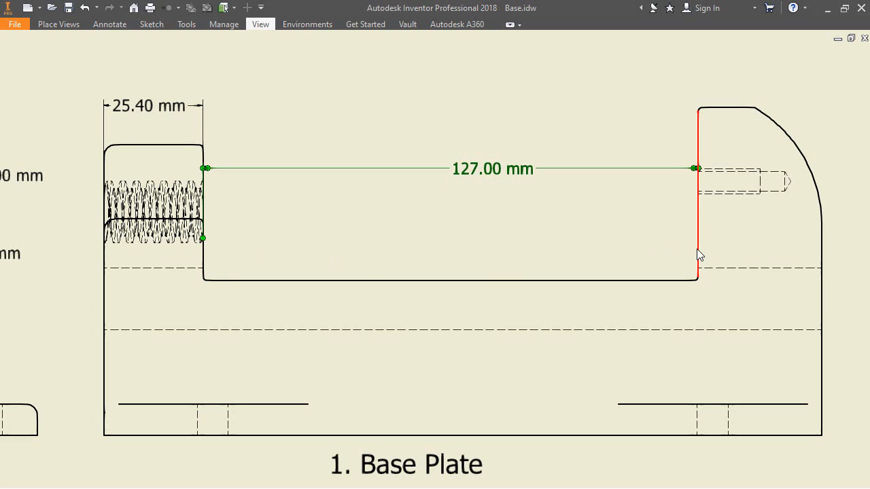
click(605, 242)
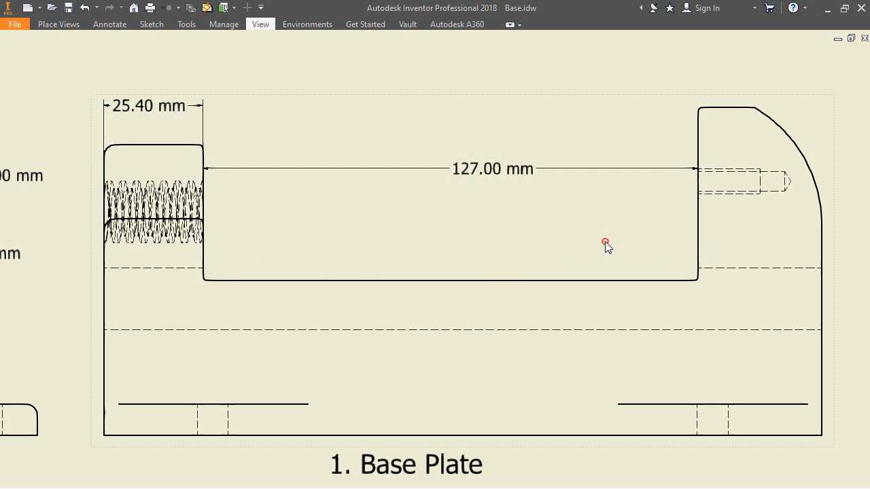
scroll(638, 249, up, 3)
scroll(638, 249, down, 8)
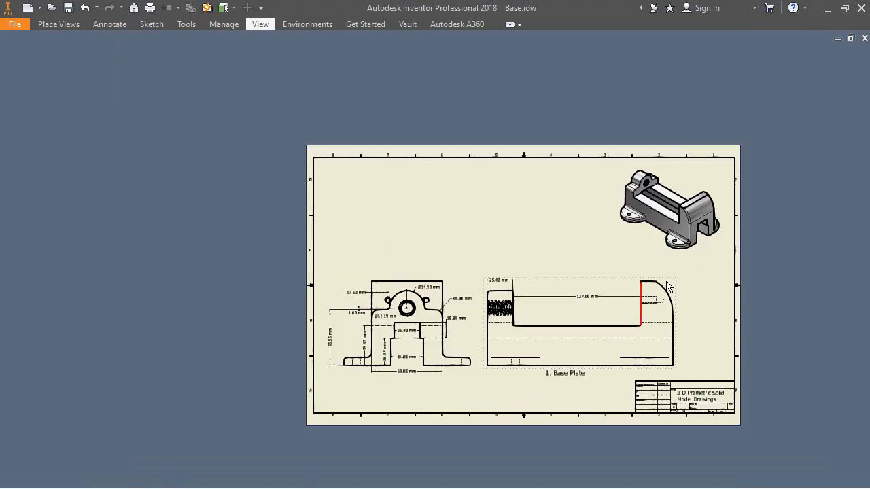
scroll(665, 286, up, 2)
click(857, 125)
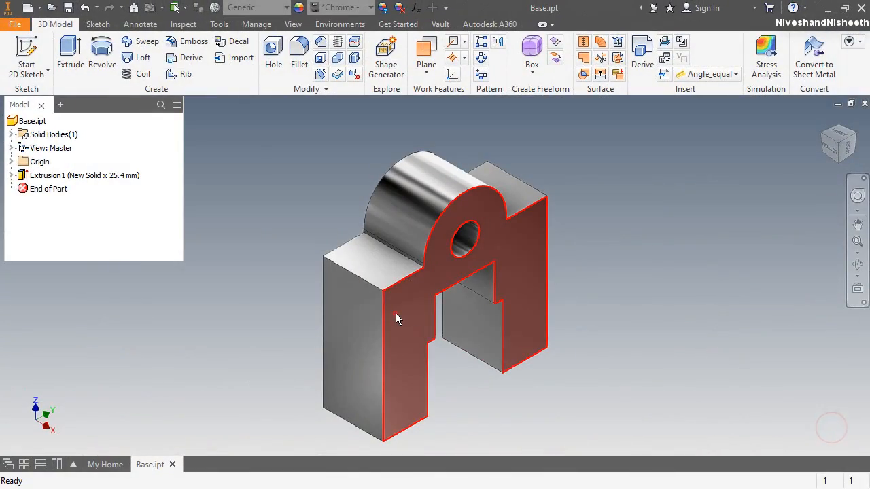
Start a new sketch on the part's bored front face and project all of that face's edges into it
click(396, 315)
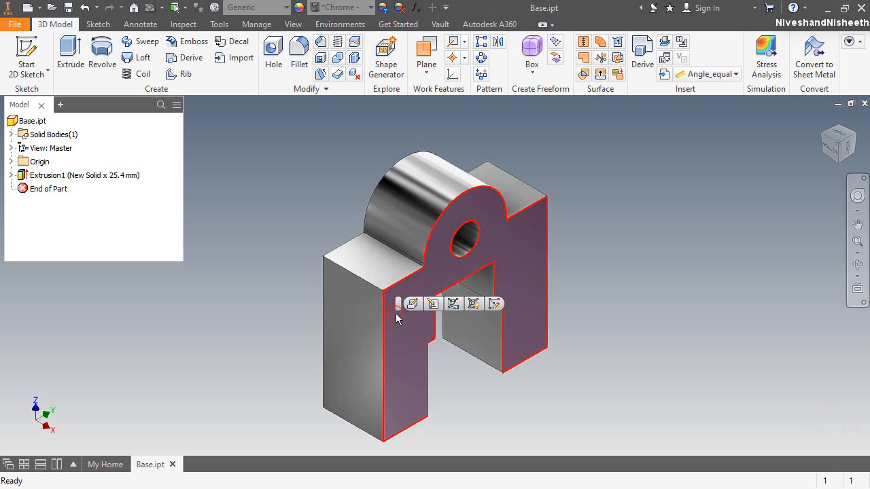
click(496, 305)
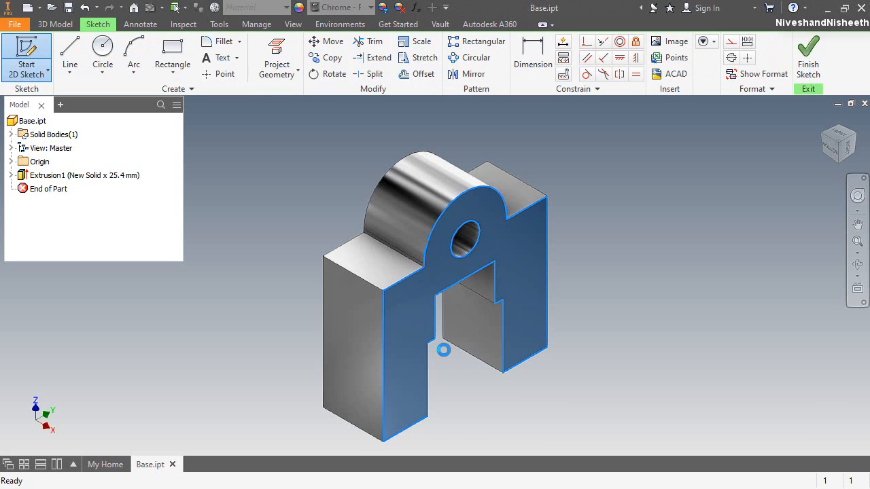
click(292, 49)
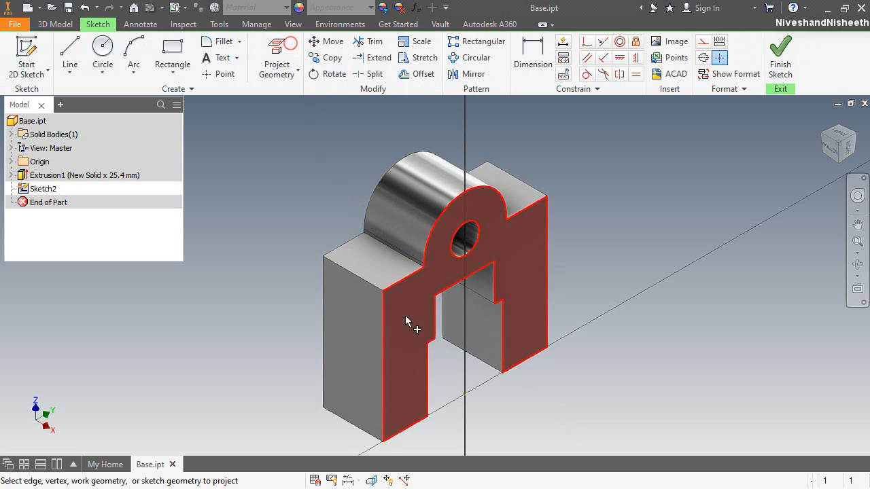
click(416, 342)
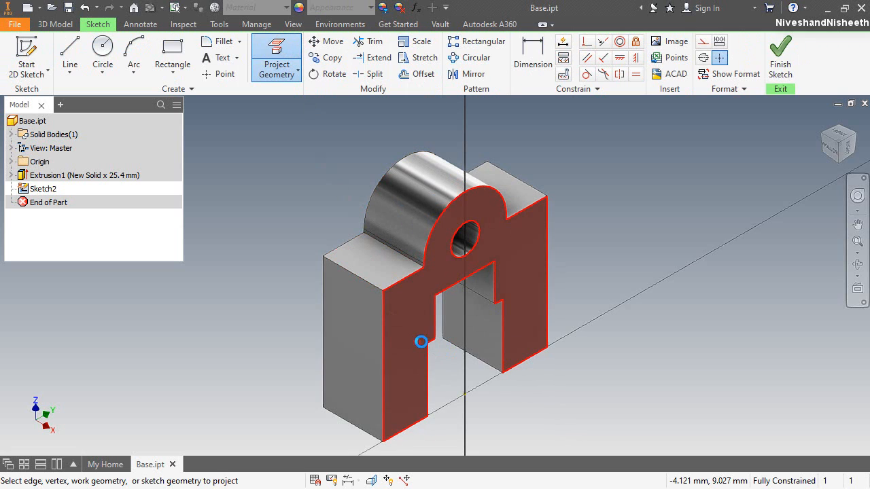
right_click(619, 223)
click(667, 224)
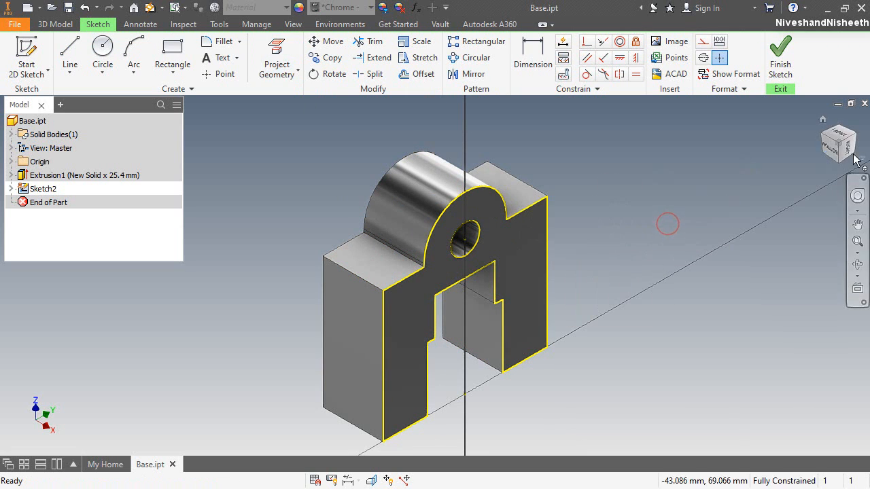
View the sketch face-on and convert all of the projected outline, including the bore circle, to construction geometry
click(831, 145)
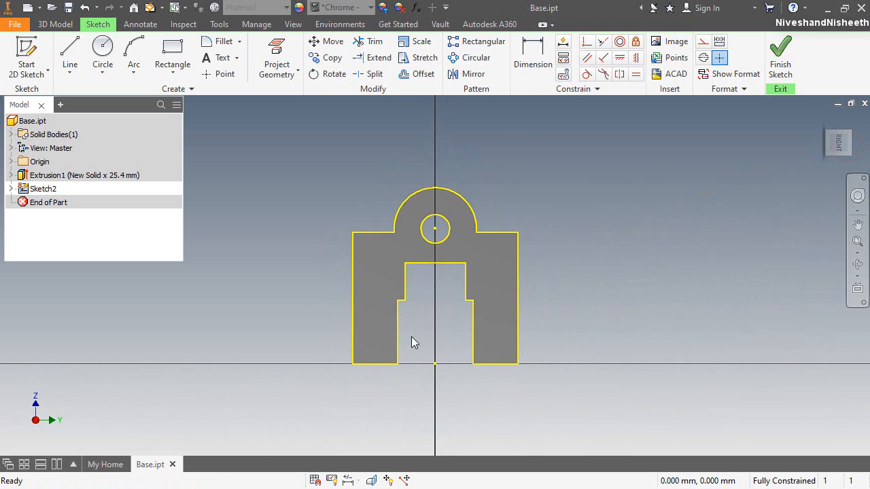
scroll(424, 291, up, 3)
scroll(426, 274, down, 3)
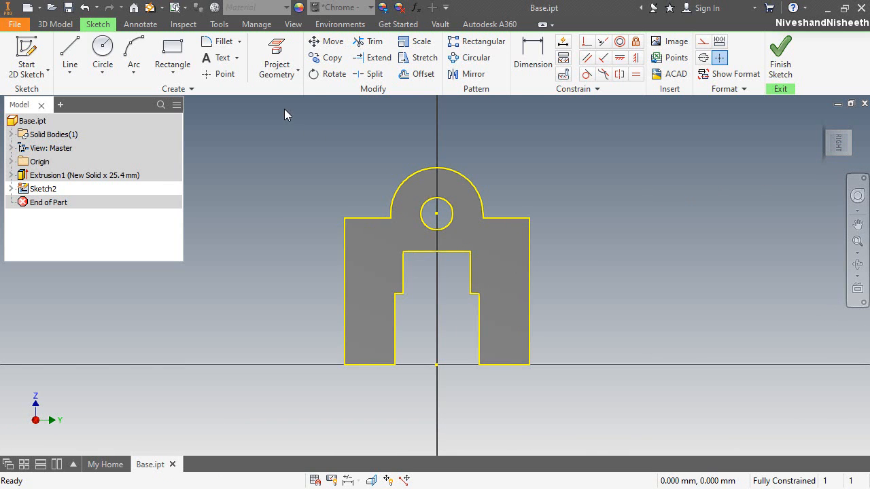
mouse_move(282, 106)
mouse_down()
mouse_move(487, 180)
mouse_move(543, 232)
mouse_move(580, 292)
mouse_move(589, 405)
mouse_up()
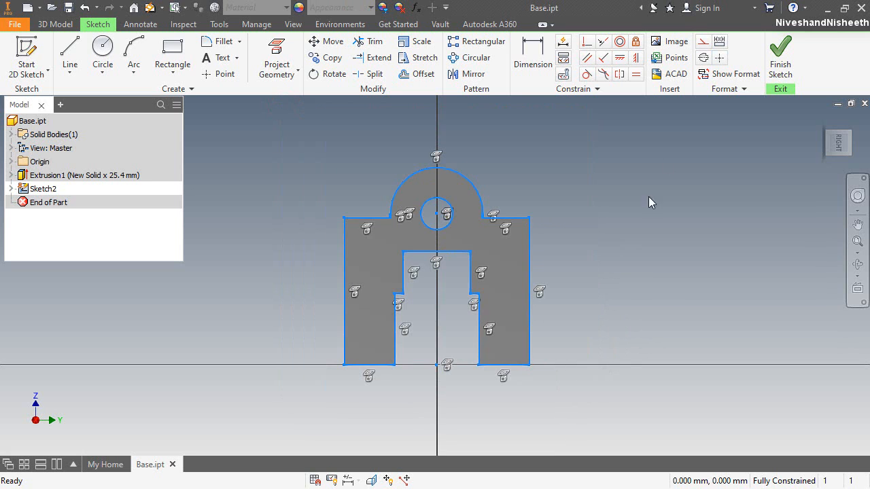
click(703, 47)
click(643, 284)
Turn the left leg's bottom edge, inner vertical edge and small ledge back into normal sketch lines
scroll(413, 339, up, 2)
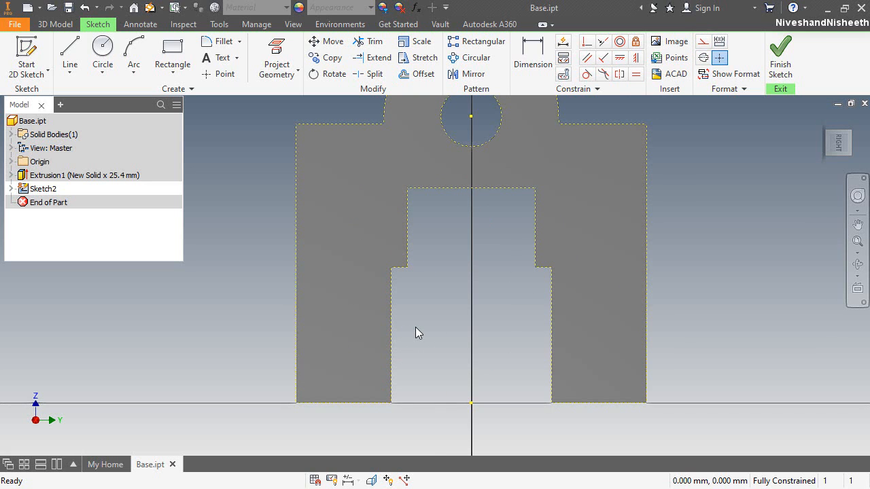
click(392, 324)
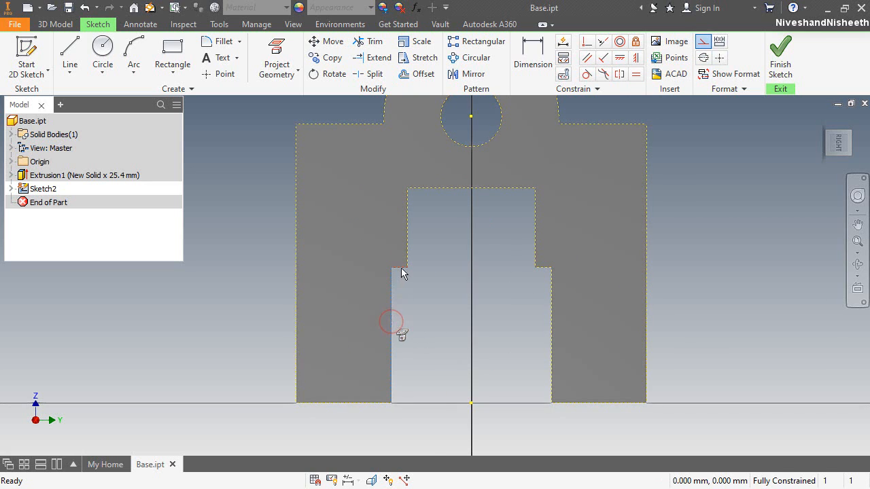
click(401, 269)
click(704, 43)
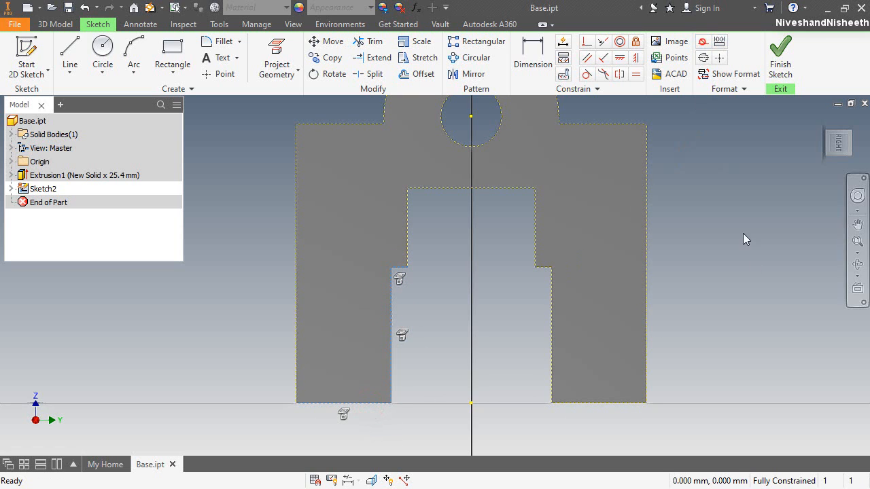
click(753, 268)
Close the left leg's profile with lines: about 33 mm up its outer edge, about 22 mm across, and about 6 mm down to the ledge
click(70, 51)
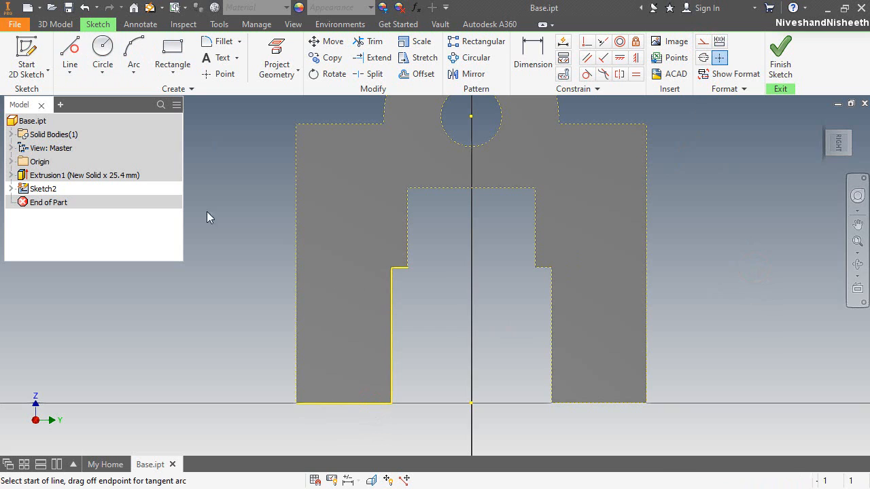
click(296, 403)
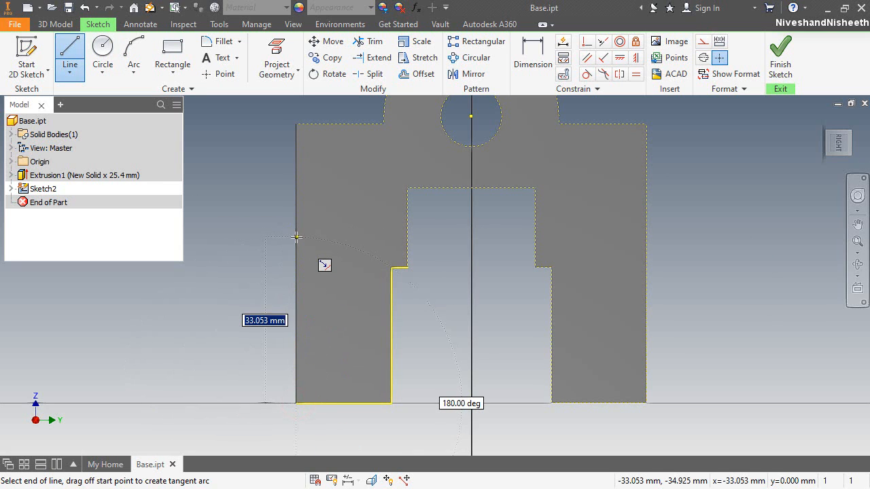
double_click(296, 237)
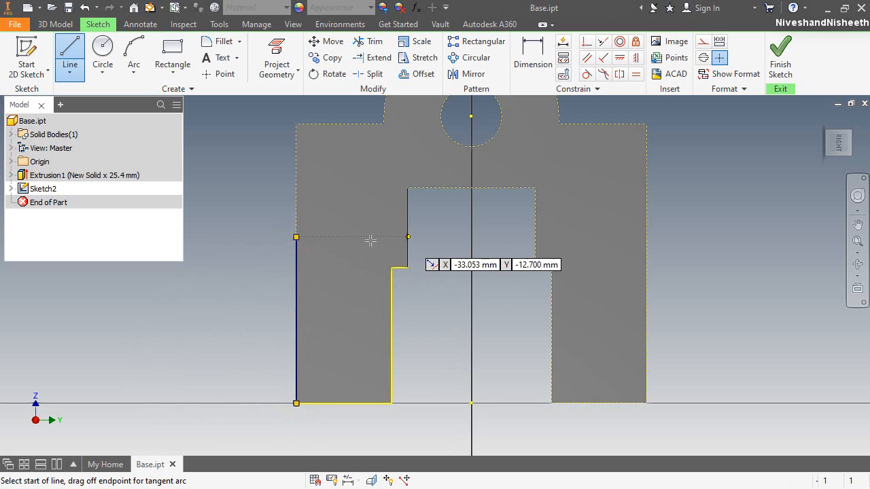
click(296, 237)
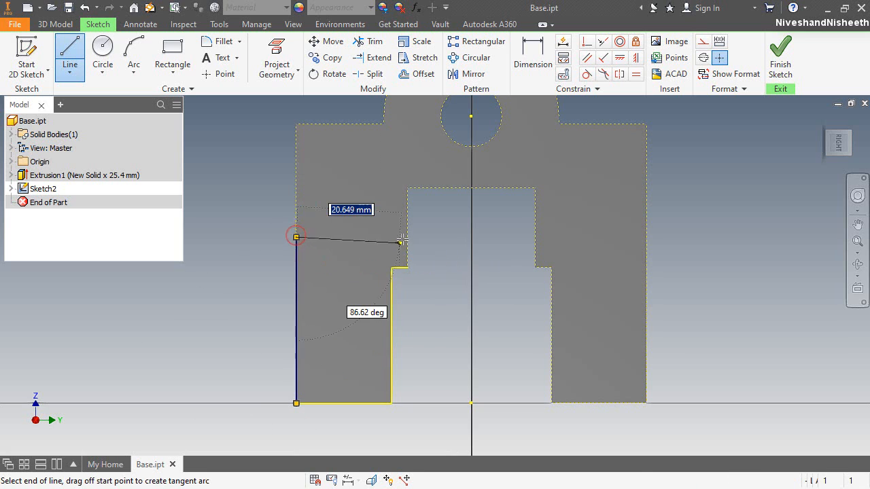
double_click(407, 237)
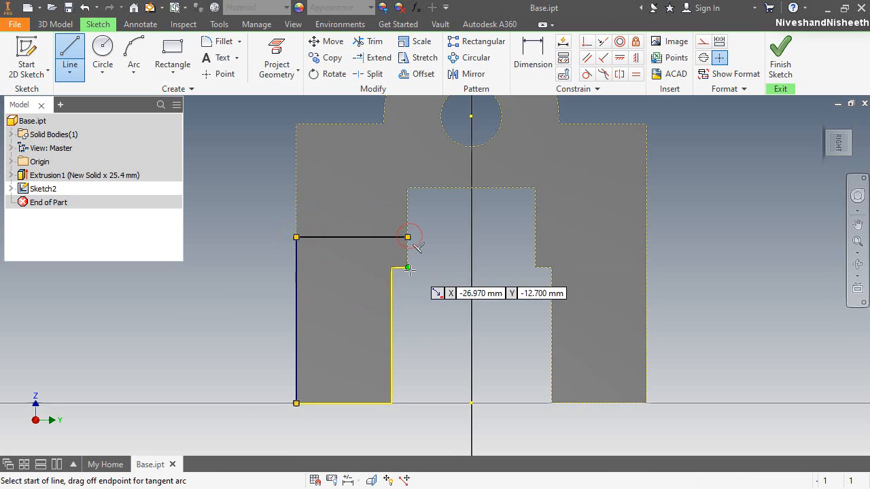
click(408, 237)
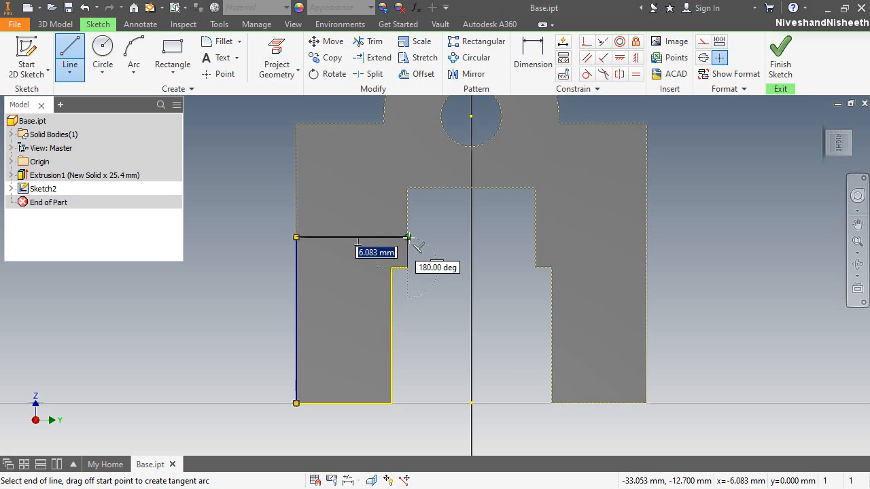
double_click(407, 267)
Dimension the left leg profile's height from the bottom edge to its top line as 39.67 mm and finish the sketch
click(541, 51)
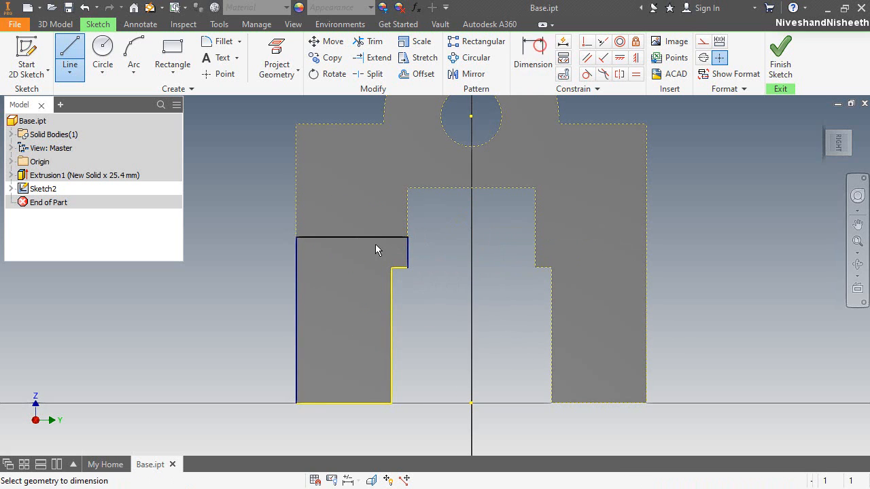
click(370, 237)
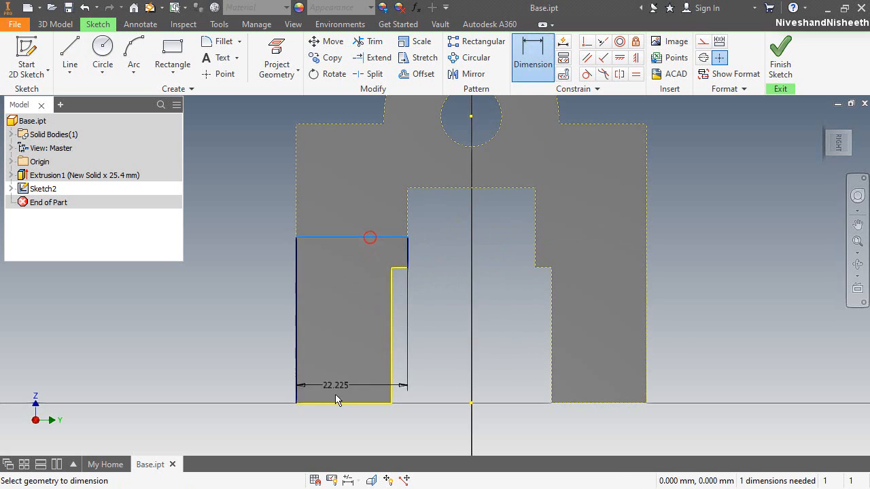
click(261, 340)
text(39.67)
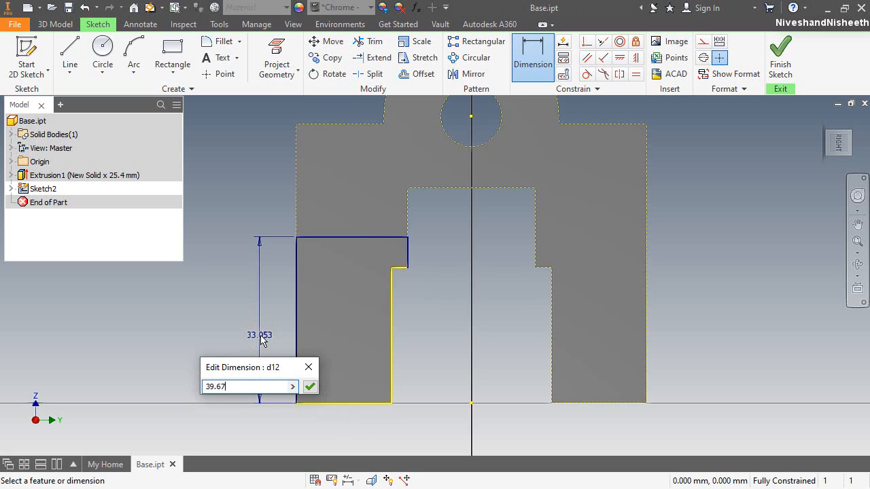
key(Return)
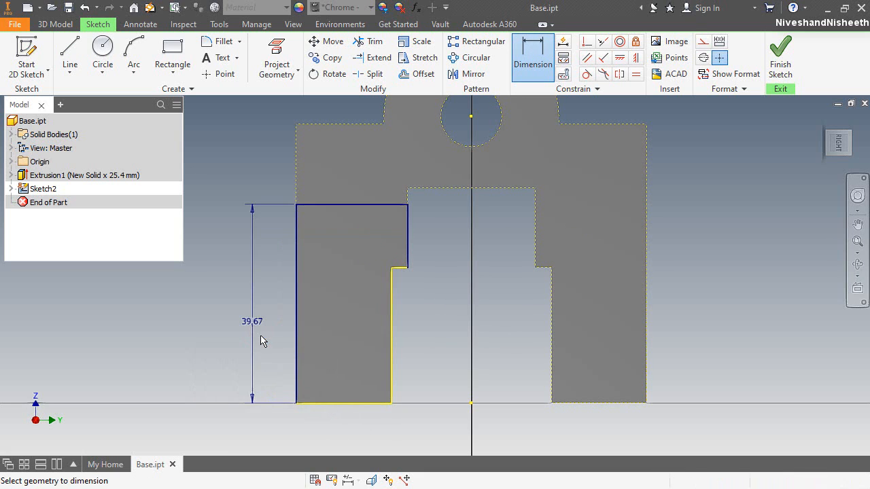
click(780, 62)
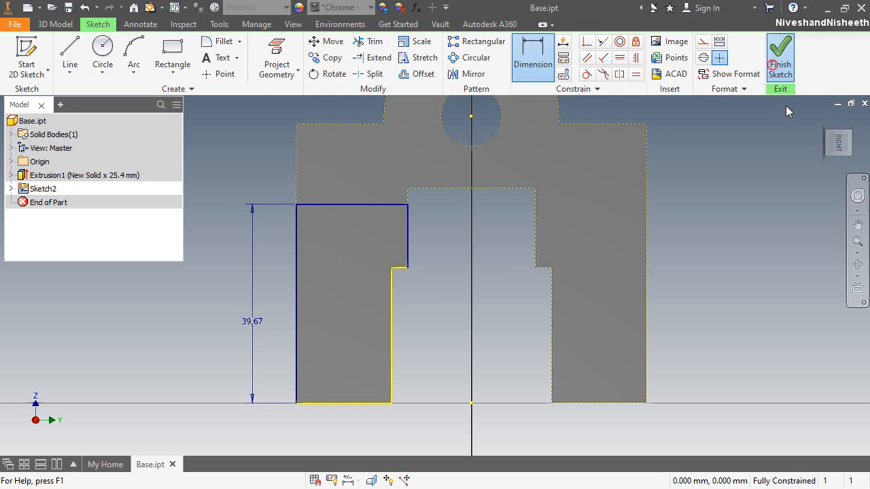
Extrude the left leg profile 127 mm outward from the bored block's face, joined to the solid
click(828, 138)
click(70, 57)
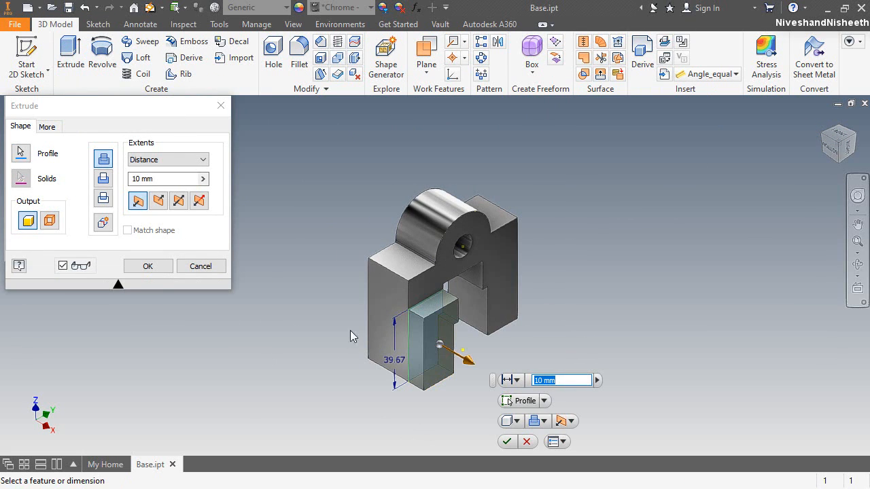
click(175, 177)
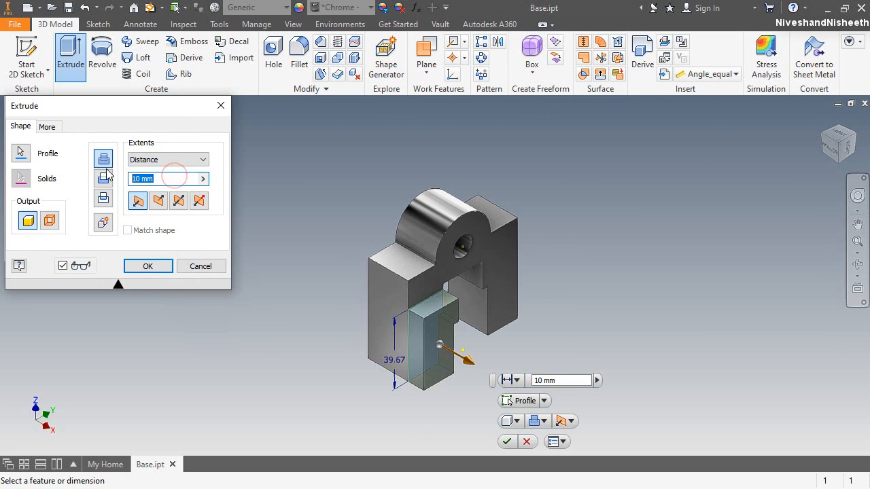
text(127)
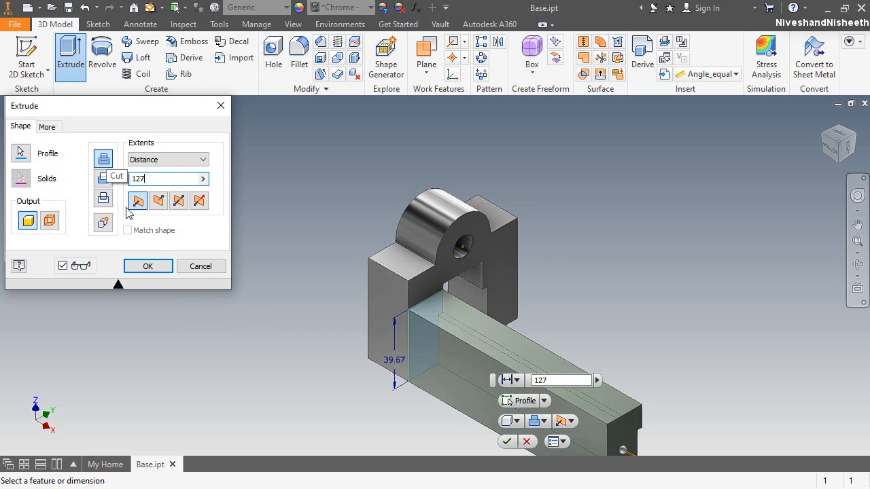
click(148, 267)
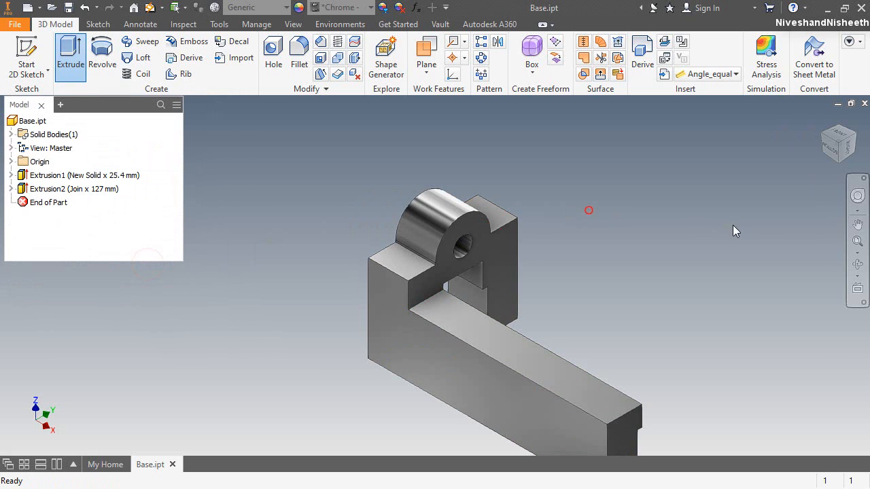
Mirror the 127 mm leg extrusion across the XZ plane to create the matching leg on the opposite side
click(857, 242)
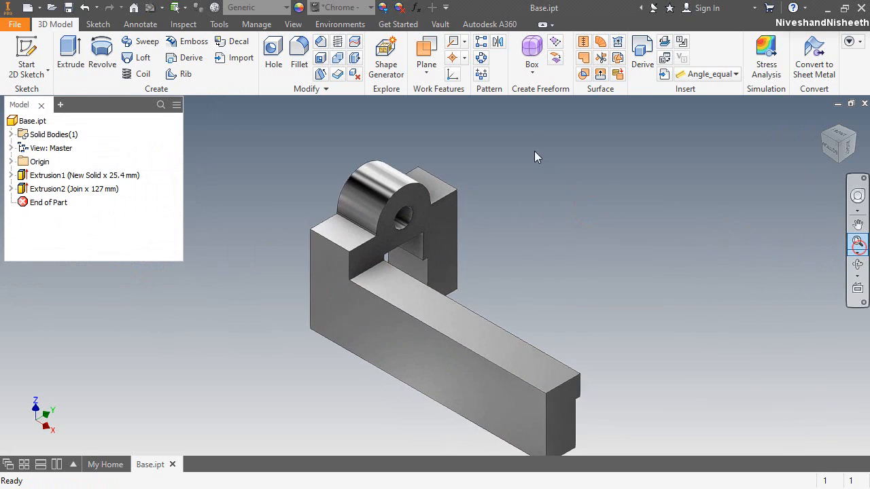
click(498, 43)
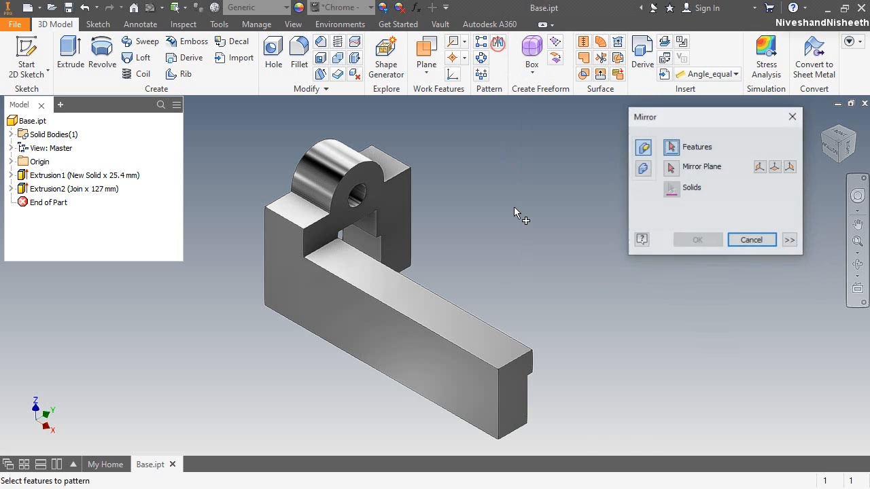
click(408, 317)
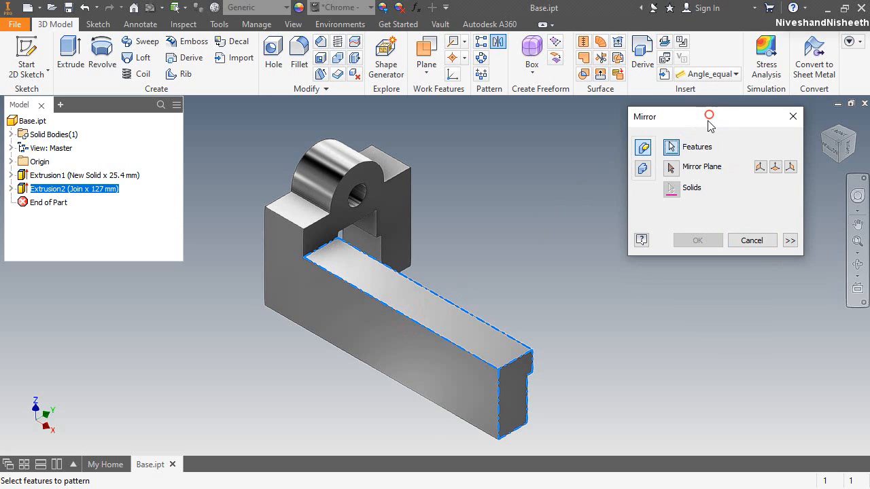
click(775, 167)
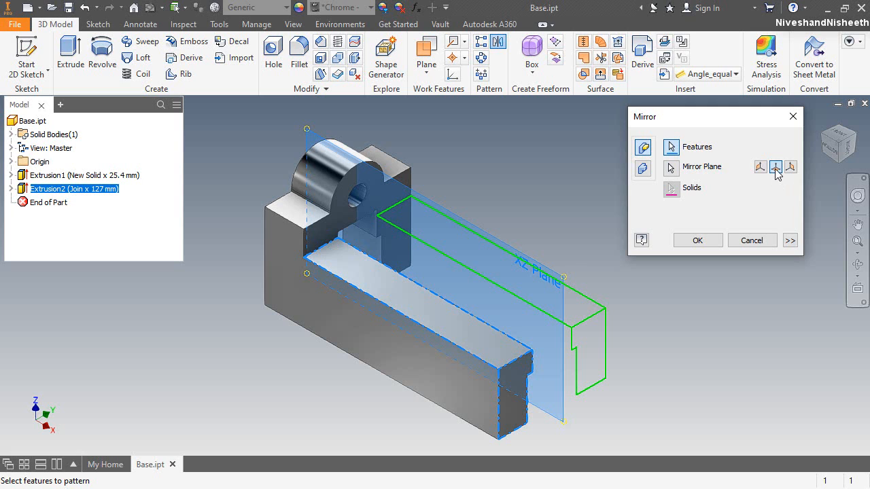
click(695, 238)
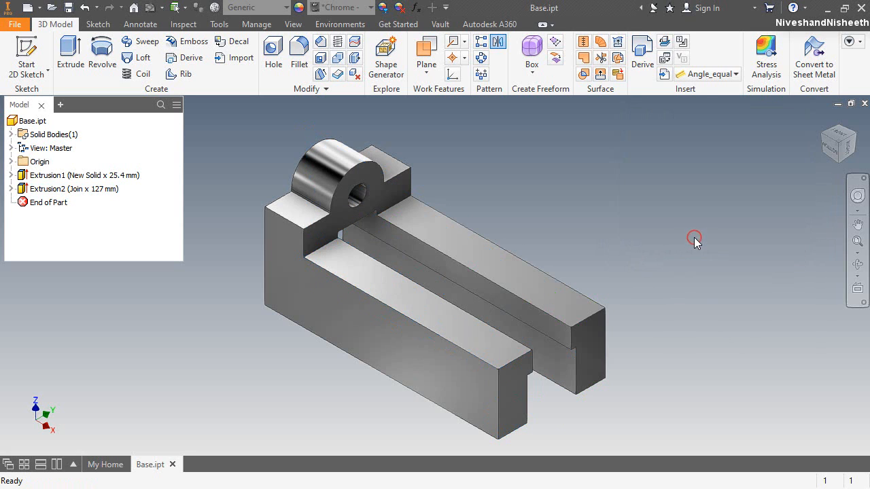
Start a fillet on the bored block's two outer shoulder edges with a 6 mm radius
click(856, 266)
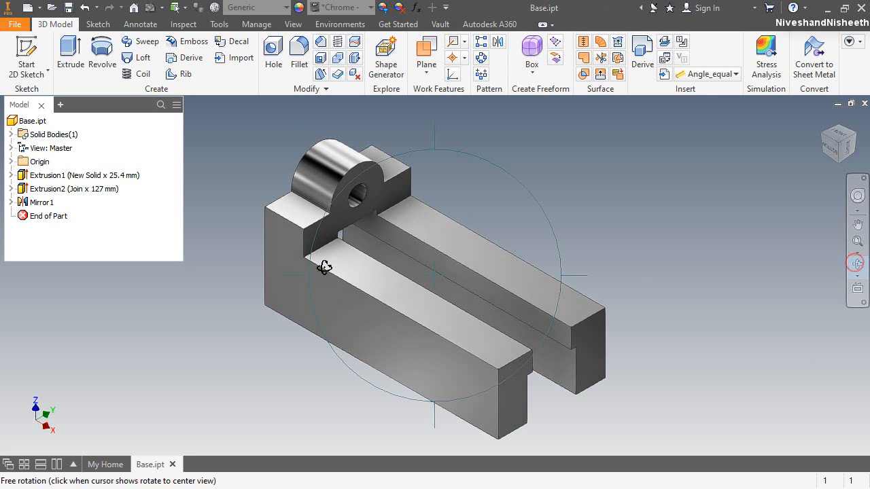
drag(305, 273, 546, 252)
key(Escape)
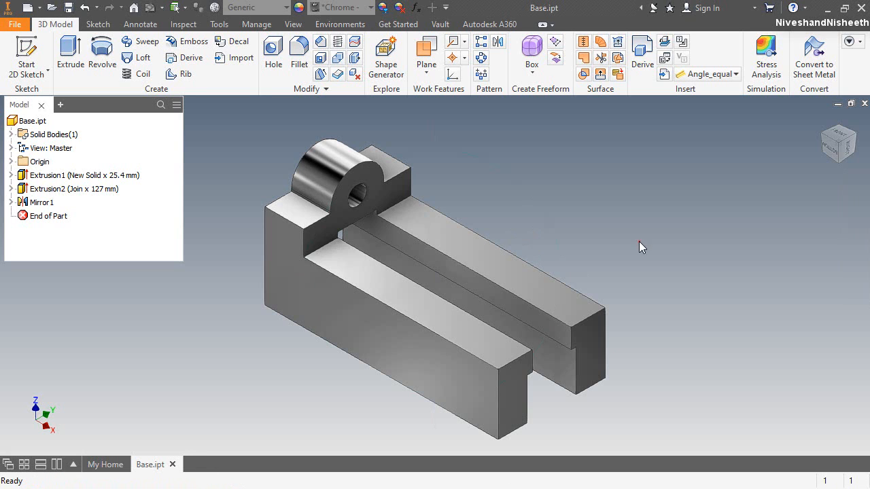
scroll(268, 203, down, 4)
click(275, 228)
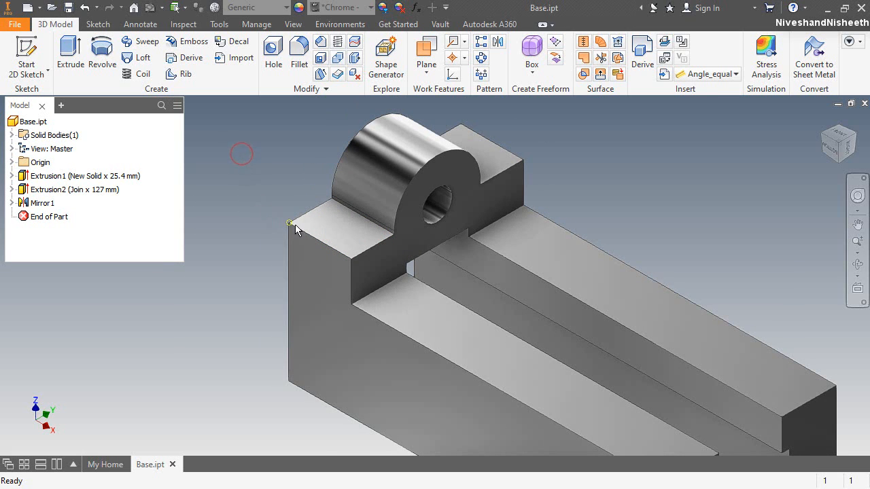
click(295, 225)
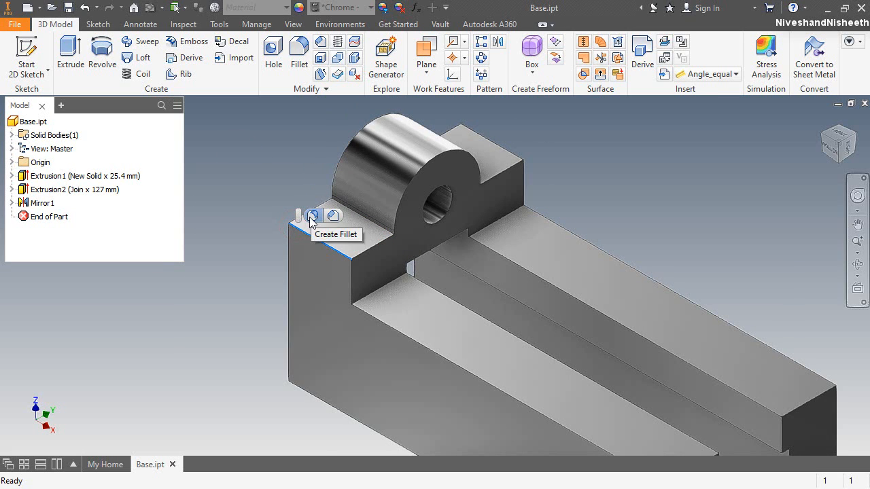
click(311, 216)
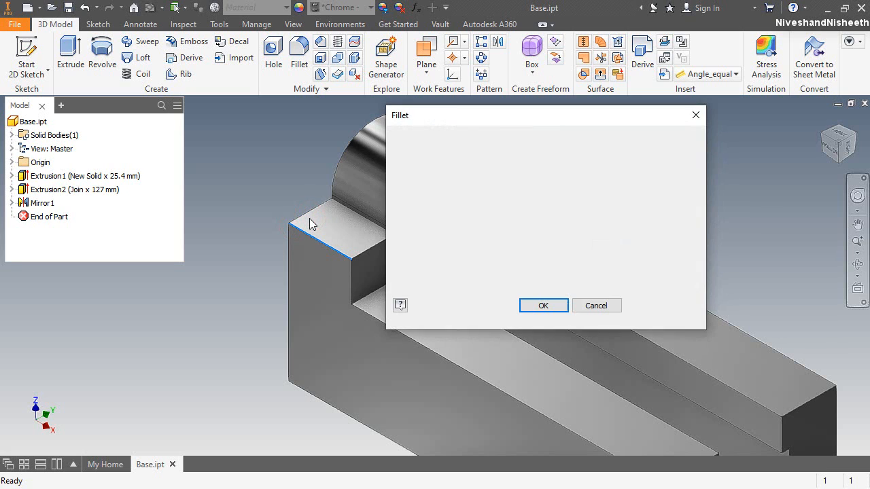
drag(551, 119, 170, 109)
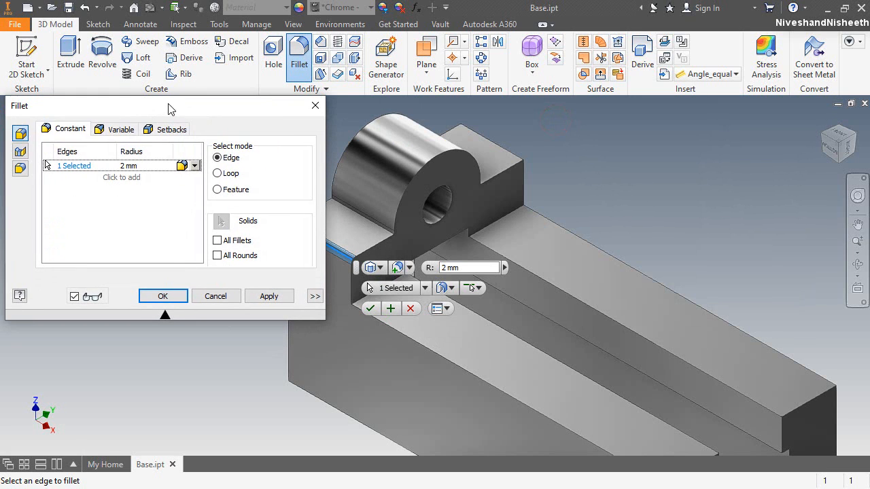
click(144, 165)
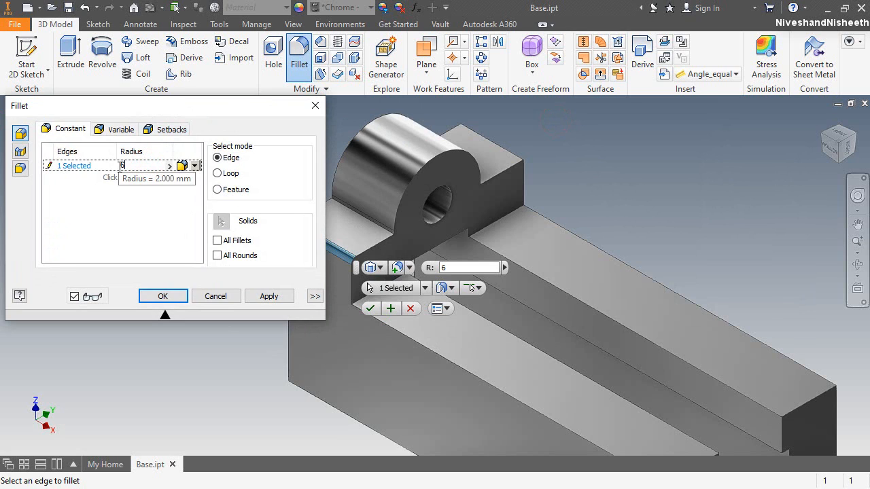
scroll(756, 271, down, 3)
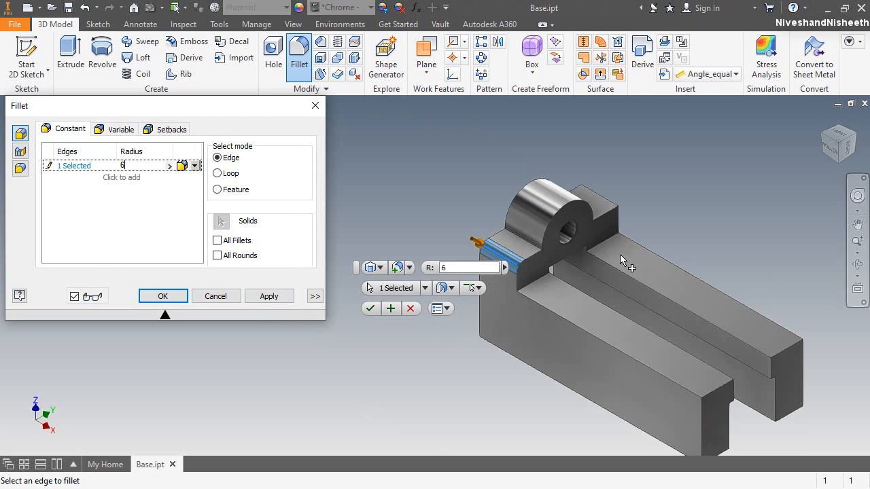
scroll(624, 262, up, 2)
click(623, 168)
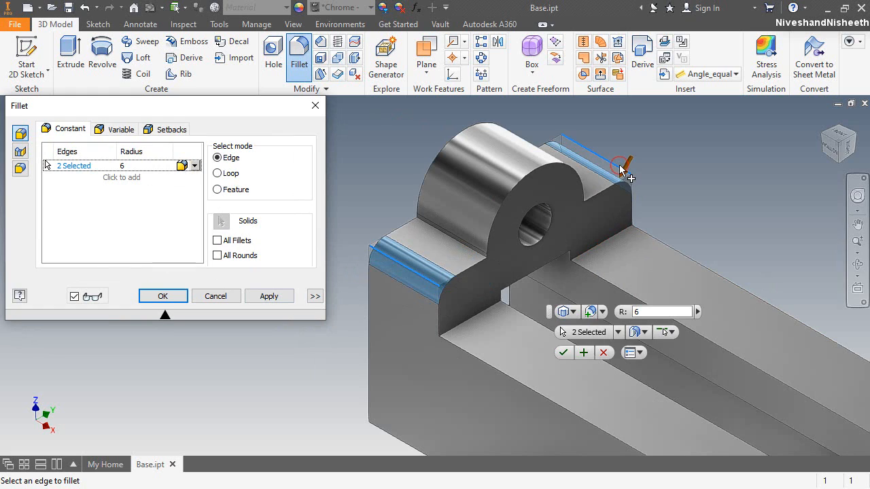
Add a 3 mm radius set on the four edges where the cylindrical boss meets the shoulders, and create the fillets
click(121, 178)
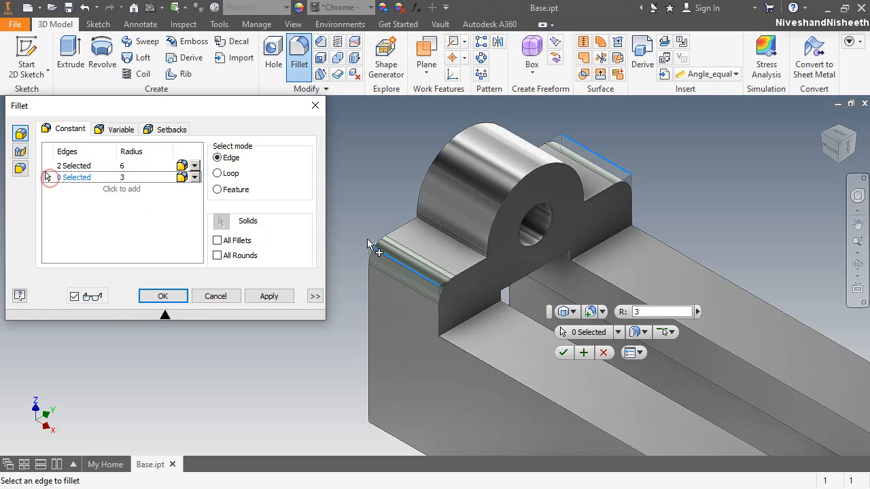
scroll(441, 235, down, 3)
scroll(449, 238, up, 8)
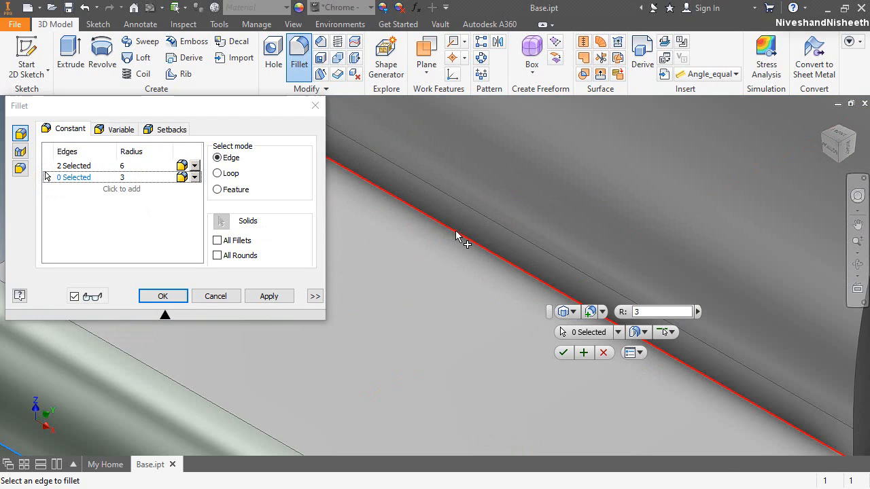
click(456, 237)
click(481, 217)
scroll(481, 221, down, 5)
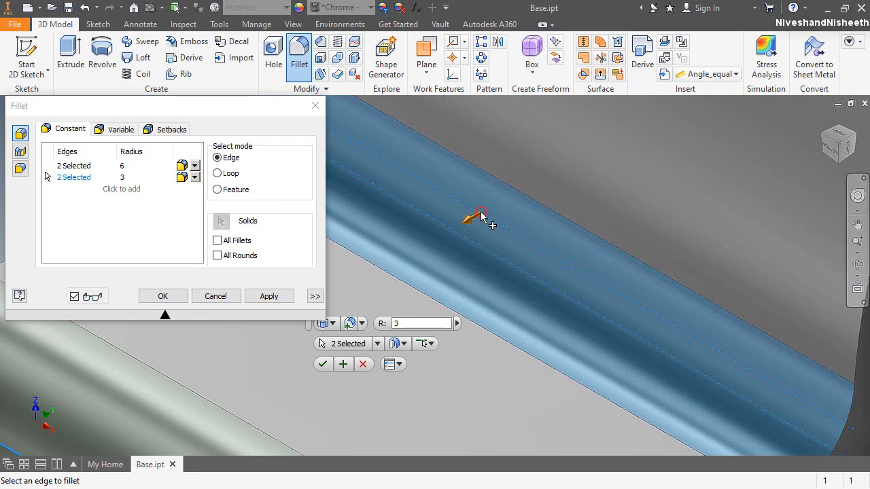
click(855, 140)
scroll(703, 284, up, 5)
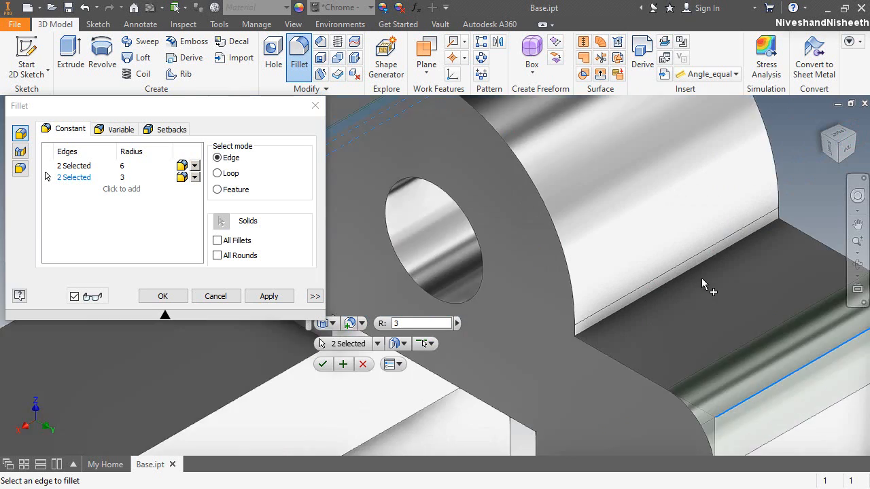
scroll(703, 284, up, 3)
click(674, 270)
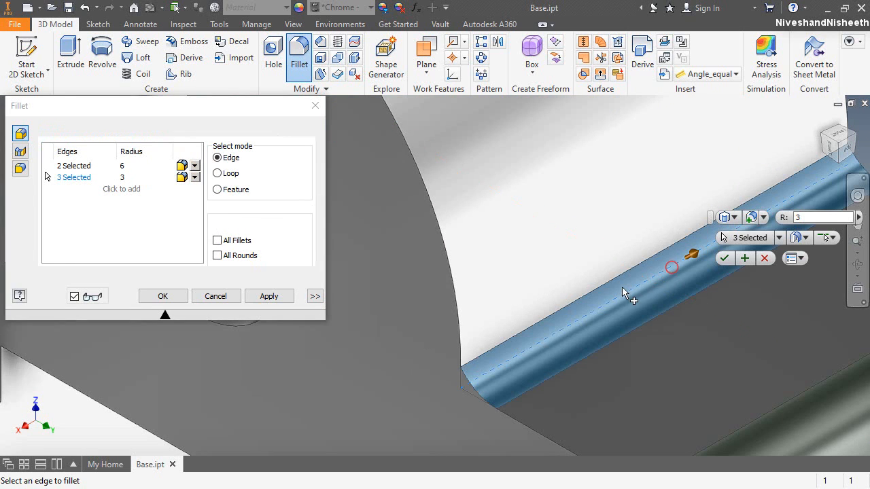
click(589, 304)
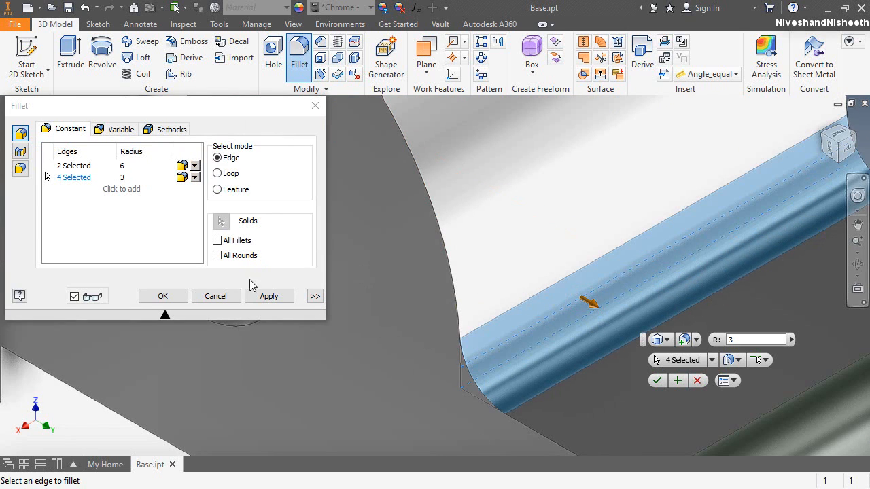
click(170, 296)
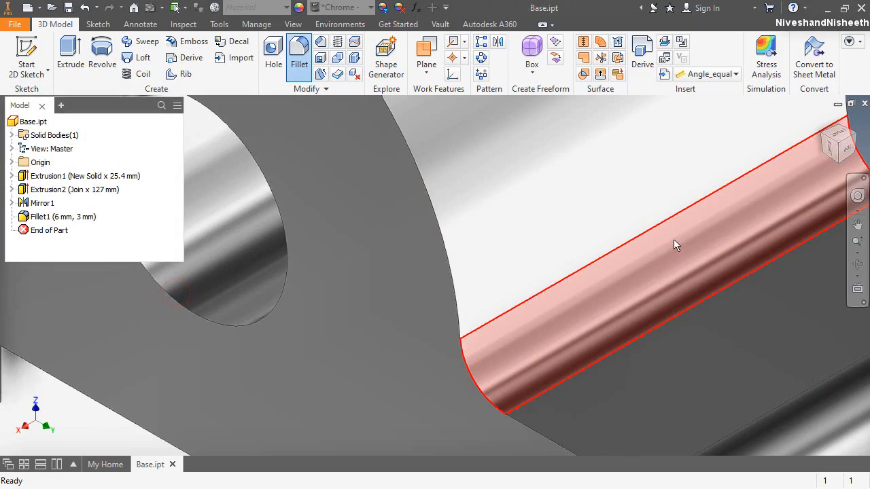
Consult the Base.idw drawing for the height and width dimensions of the end section beyond the 127 mm middle
click(824, 116)
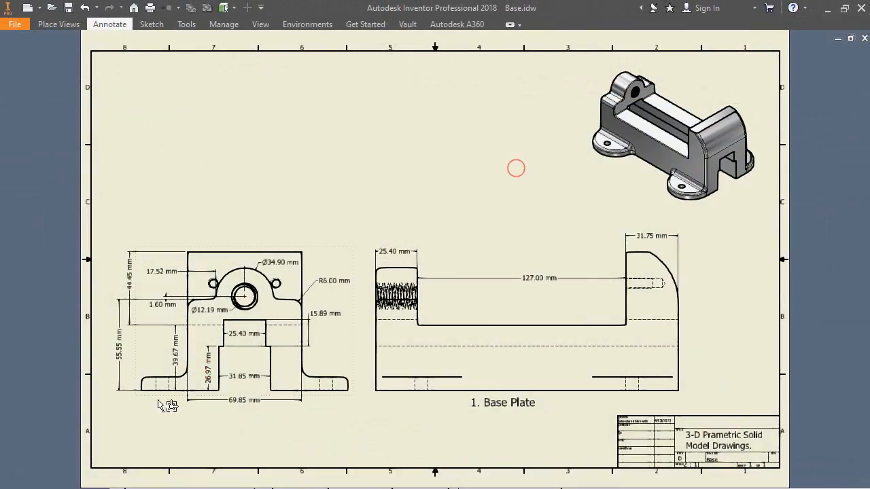
scroll(158, 400, up, 5)
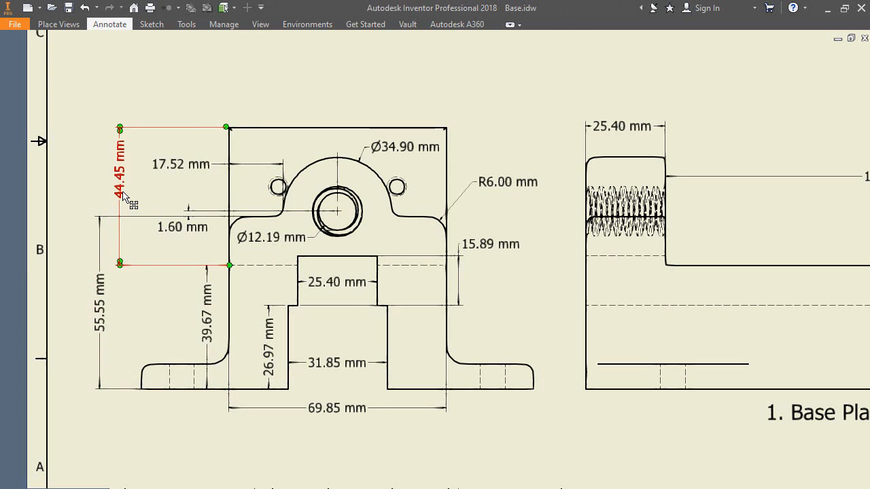
click(268, 79)
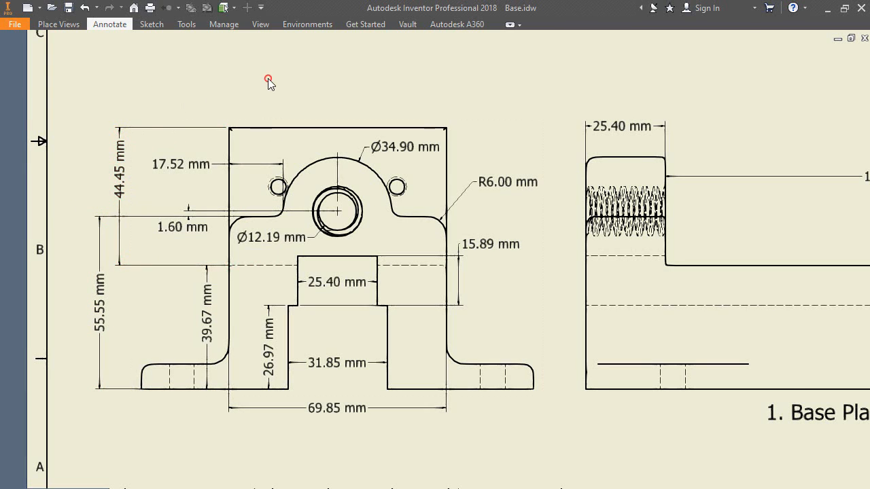
scroll(200, 192, up, 3)
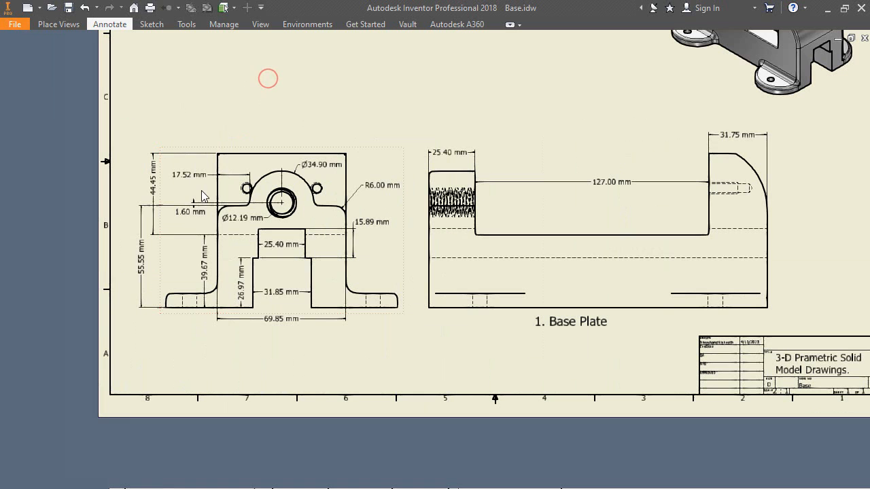
click(811, 186)
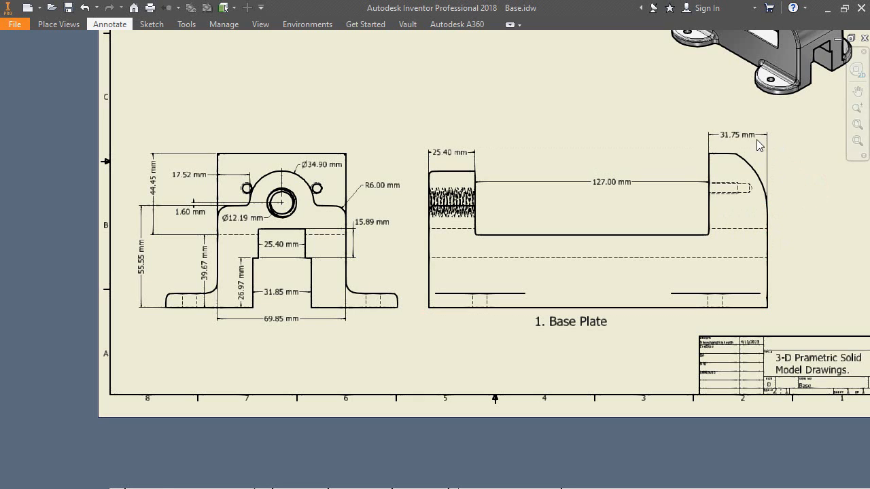
click(594, 95)
scroll(483, 179, up, 4)
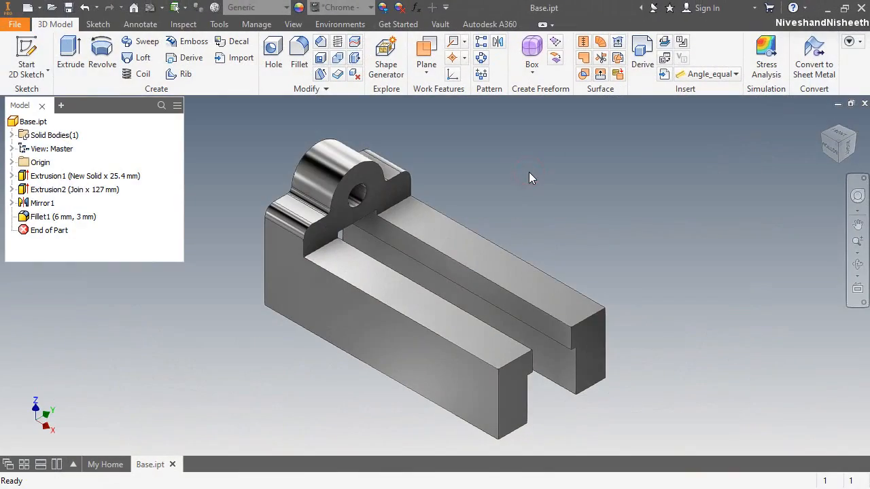
Start a new 2D sketch on the end face of the near 127 mm leg
click(686, 320)
click(509, 406)
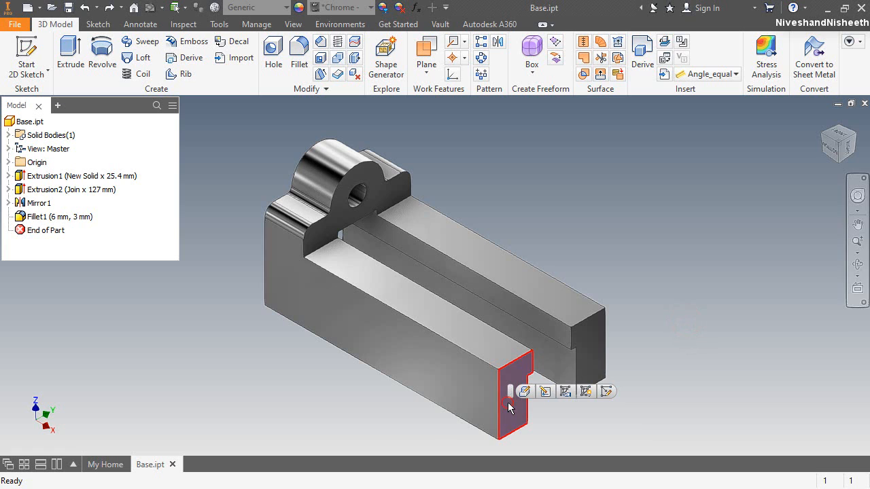
click(608, 394)
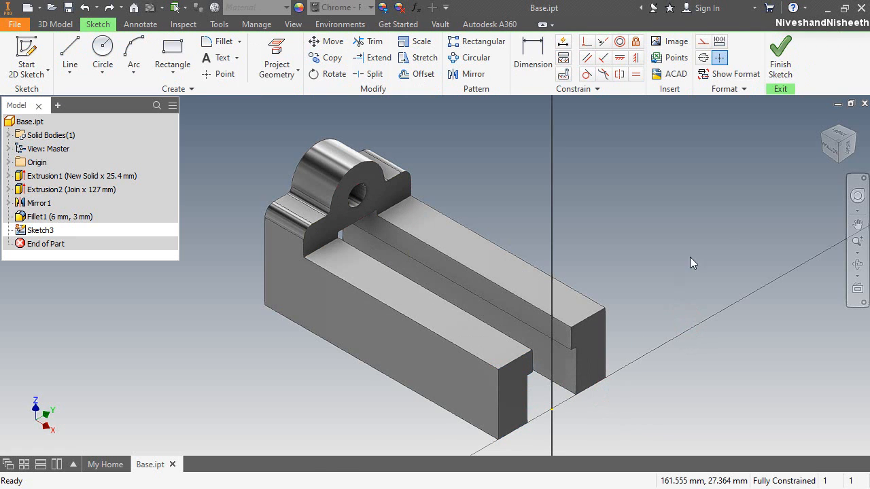
Project the outlines of both leg end faces and the bored block's front face into the sketch
click(847, 151)
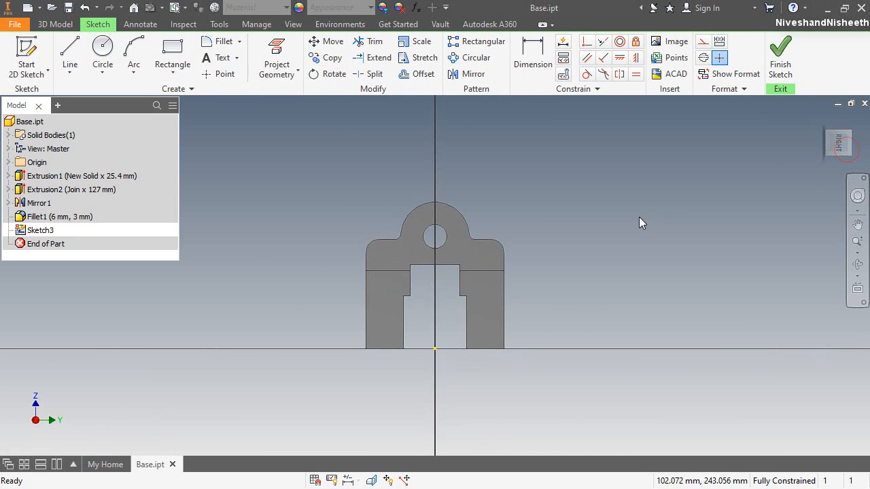
click(857, 252)
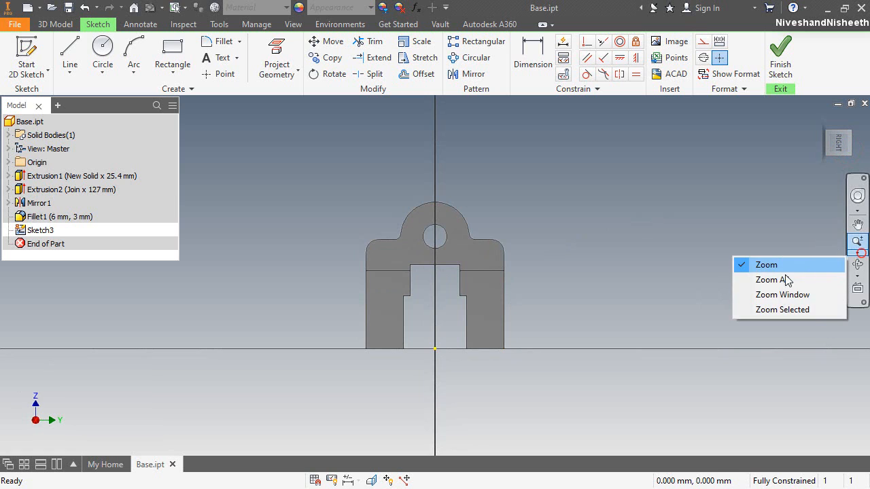
click(777, 279)
click(271, 51)
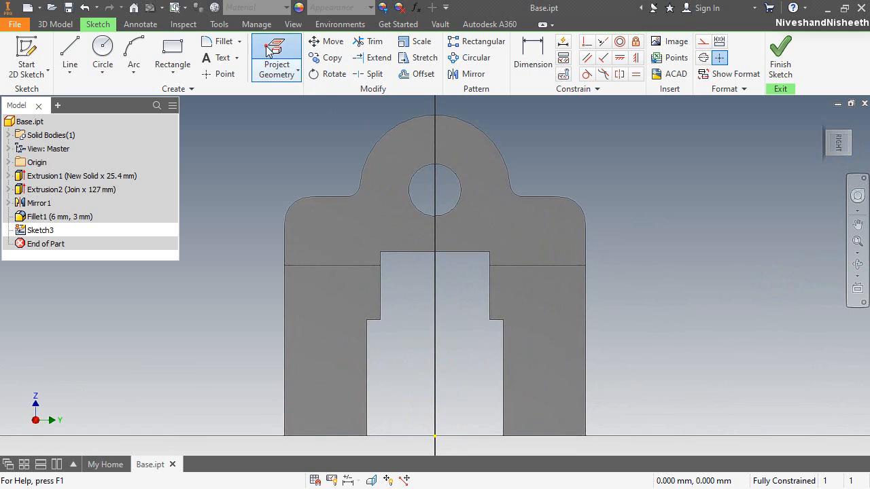
click(332, 350)
click(354, 220)
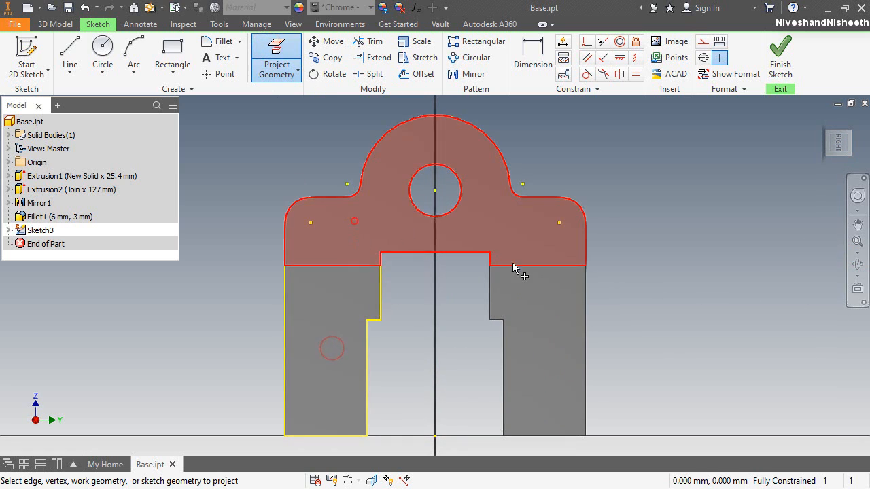
click(562, 314)
right_click(670, 178)
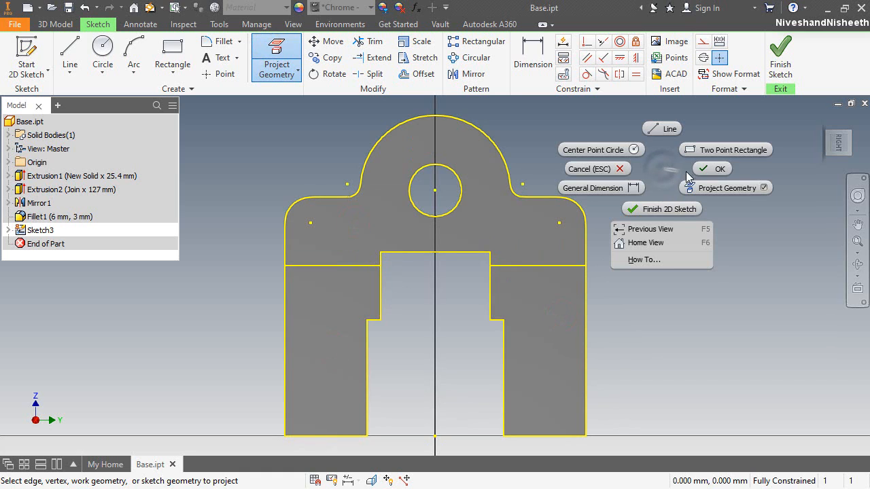
click(706, 166)
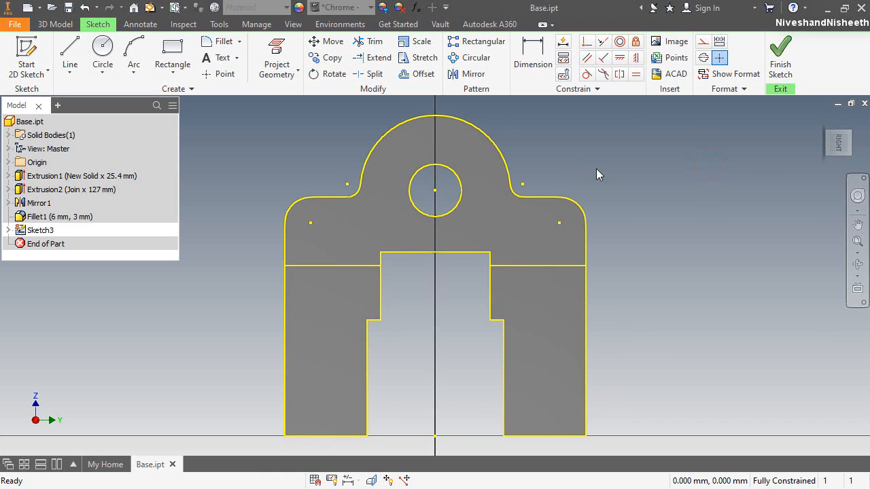
Convert all the projected outlines in the sketch to construction geometry
scroll(596, 175, down, 2)
mouse_move(348, 105)
mouse_down()
mouse_move(603, 226)
mouse_move(717, 405)
mouse_up()
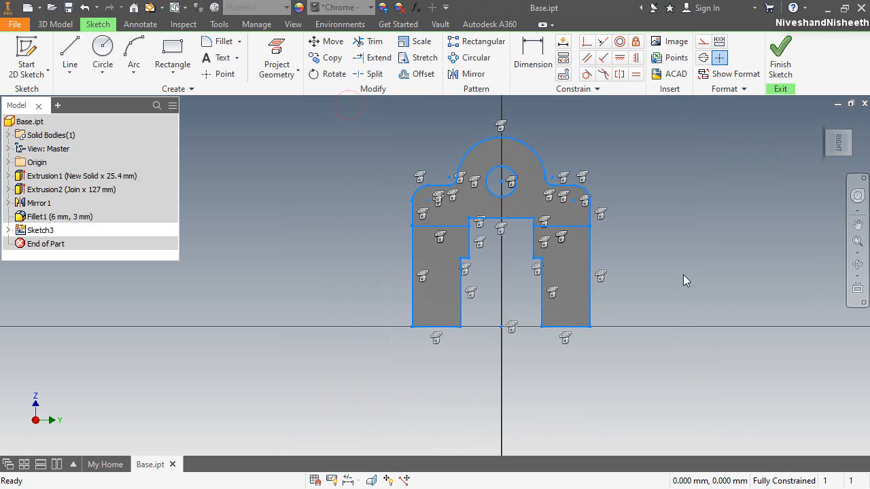
click(703, 42)
click(714, 180)
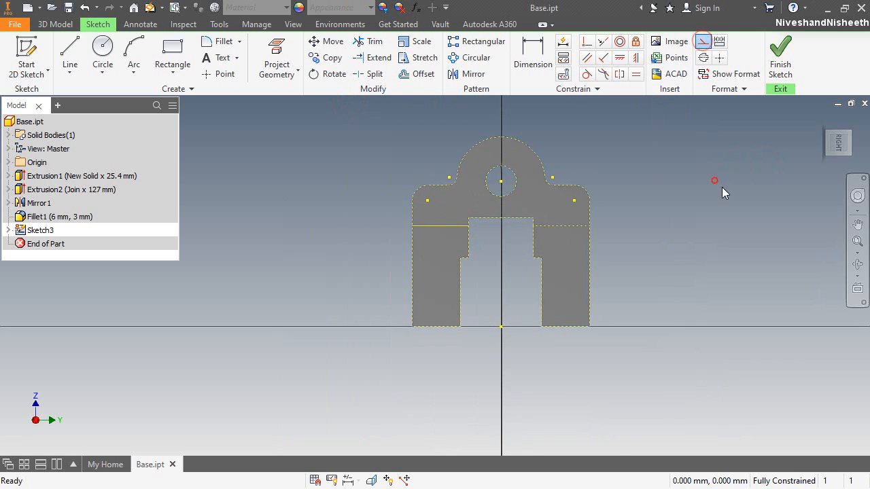
Sketch a rectangle 69.85 mm wide and about 65 mm high, spanning both legs' outer sides from their bottom edge
click(857, 241)
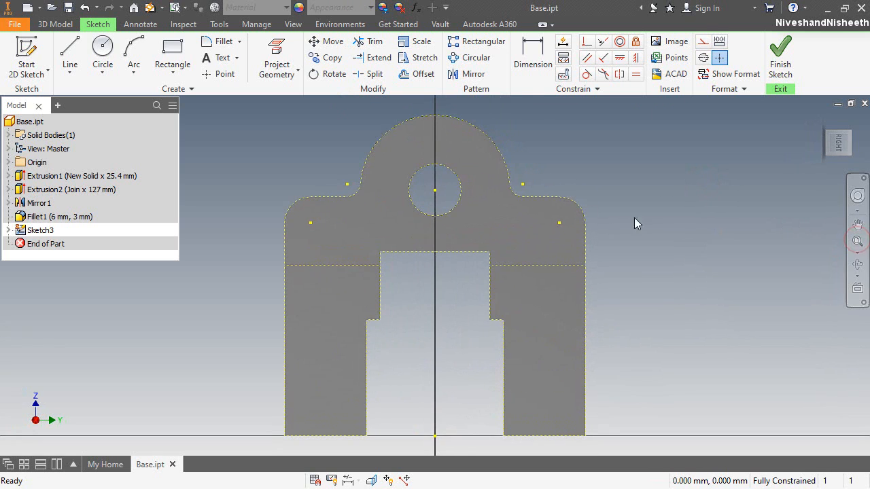
click(172, 51)
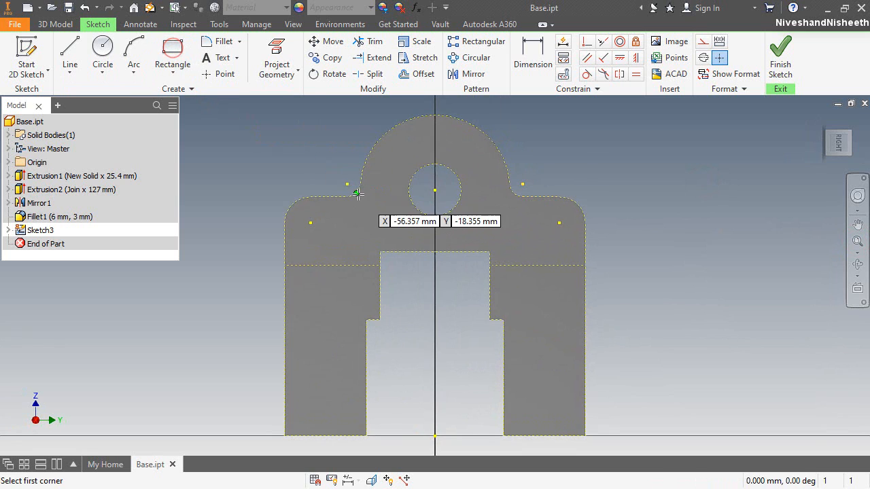
scroll(355, 188, down, 2)
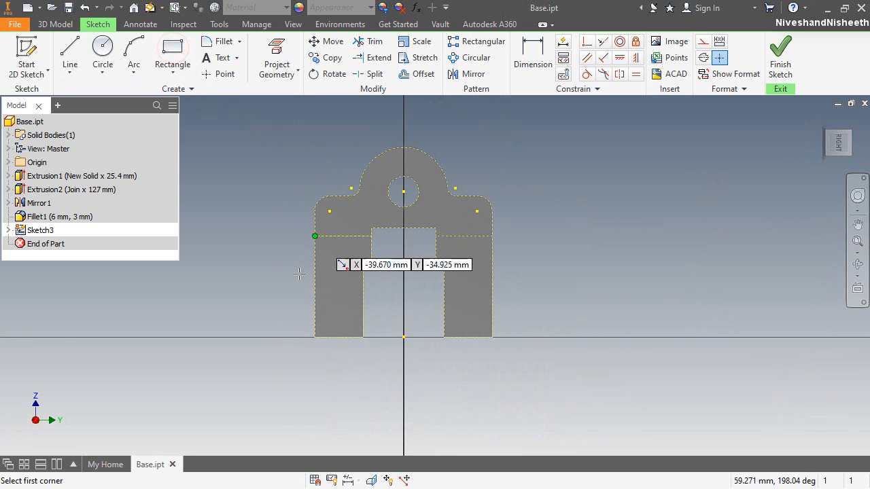
click(315, 336)
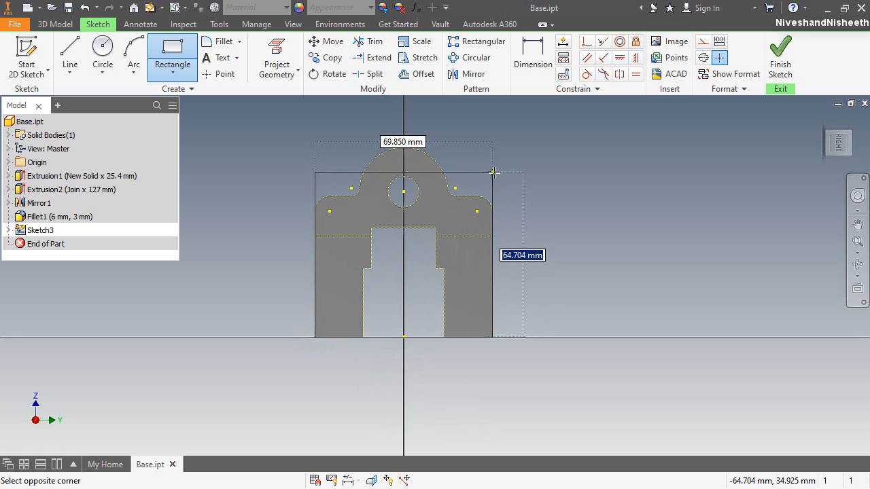
click(493, 174)
Dimension the rectangle's top edge 44.45 mm above the projected top edge of the legs
click(546, 63)
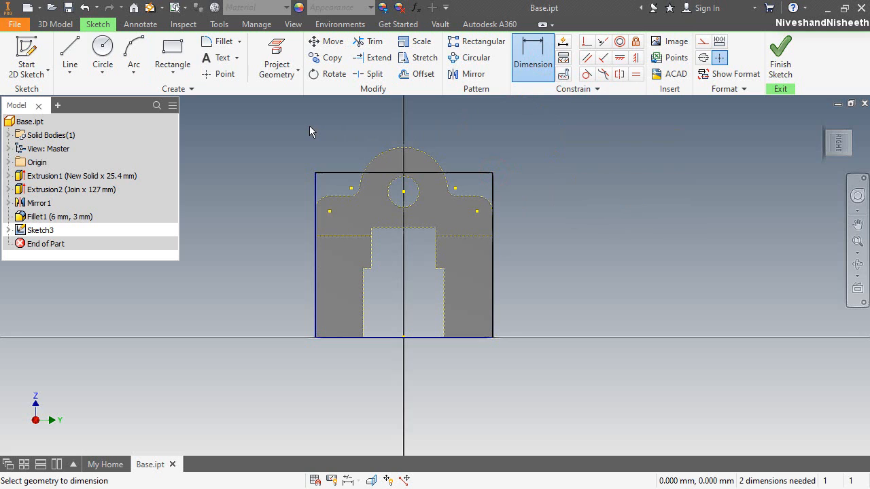
click(351, 174)
click(346, 236)
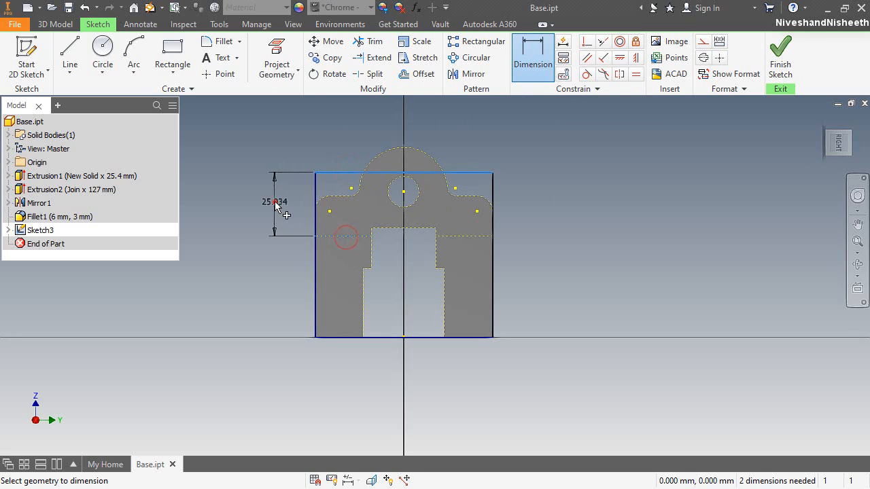
click(276, 205)
text(44.45)
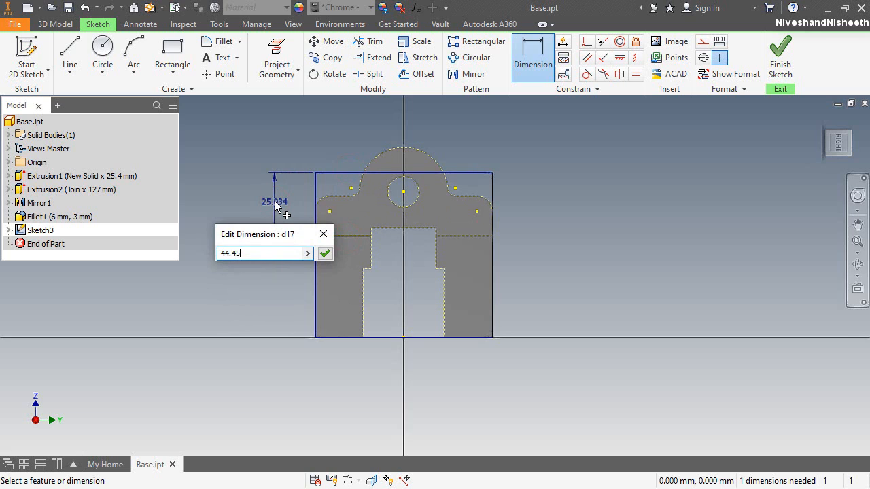
key(Return)
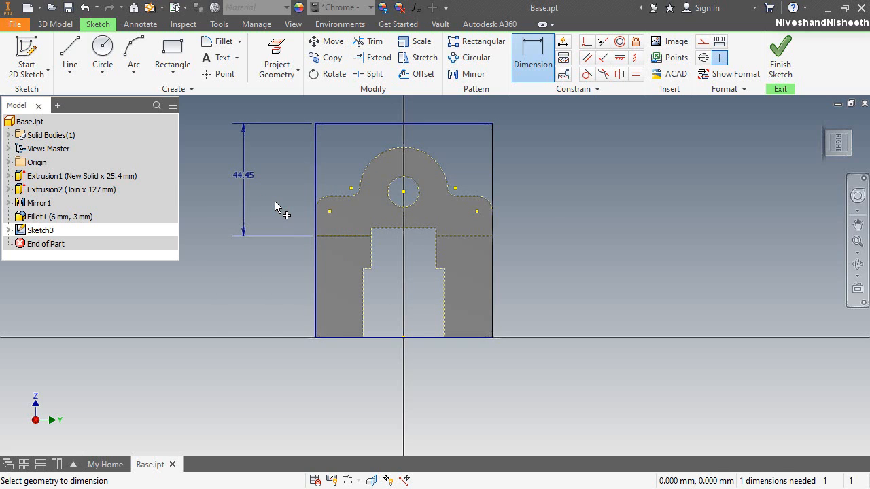
right_click(679, 207)
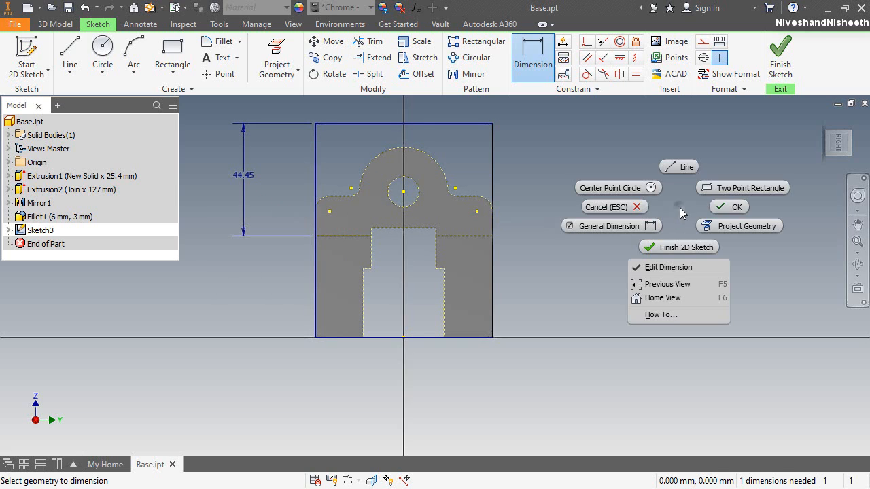
click(731, 204)
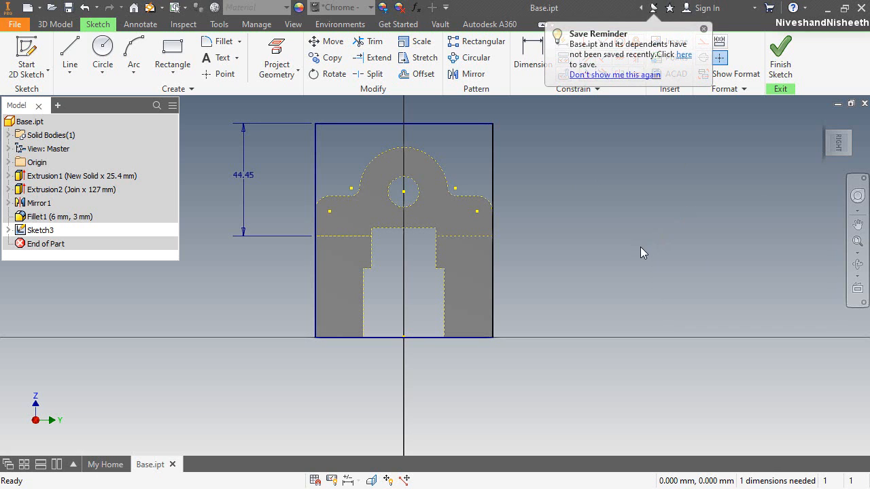
Convert the rectangle's bottom edge to a construction line
click(423, 337)
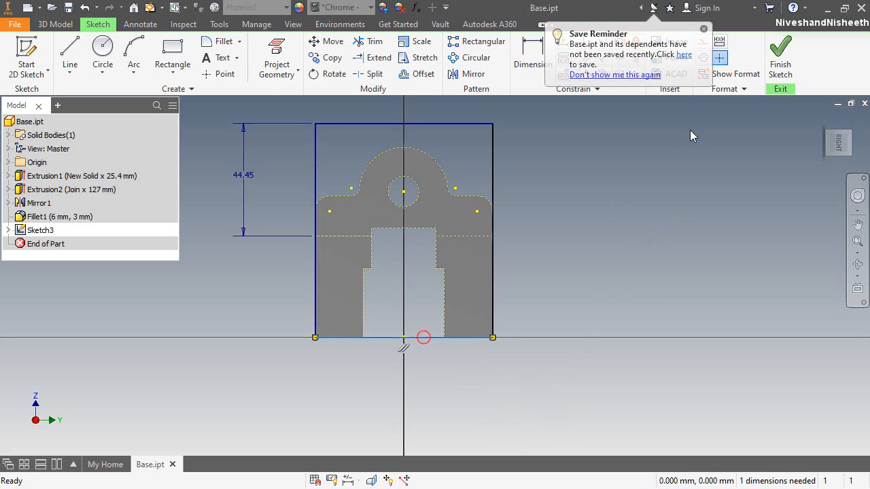
click(703, 31)
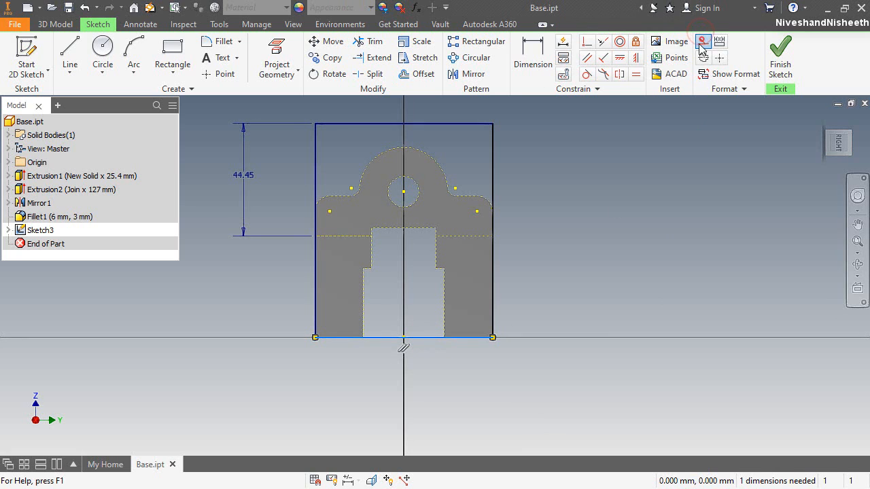
click(703, 40)
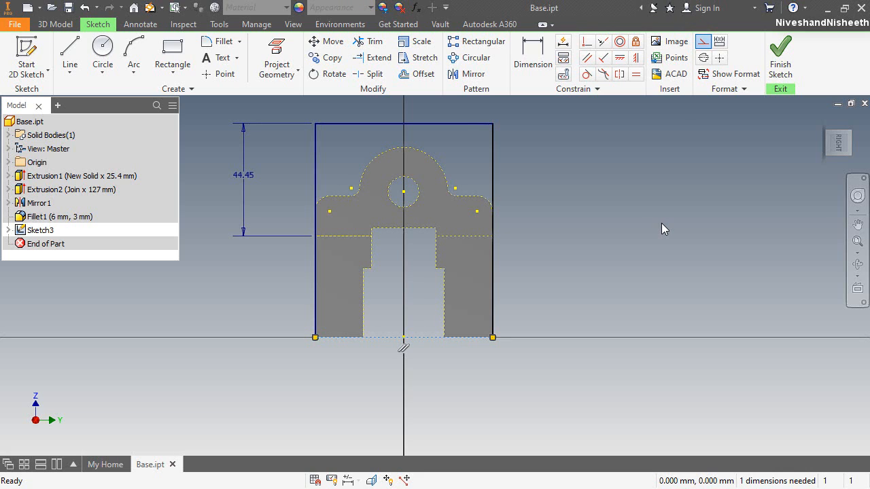
click(661, 223)
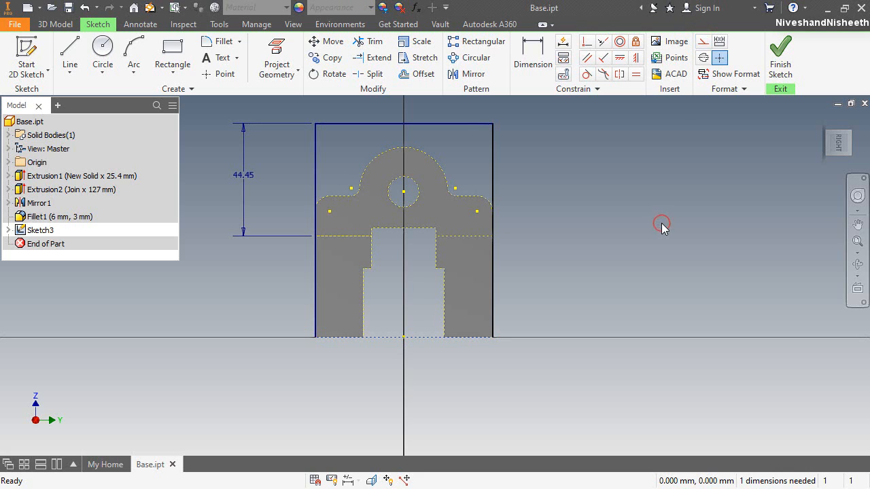
Trace the left leg with lines along its bottom edge and up its stepped inner side to the slot's top corner
click(77, 47)
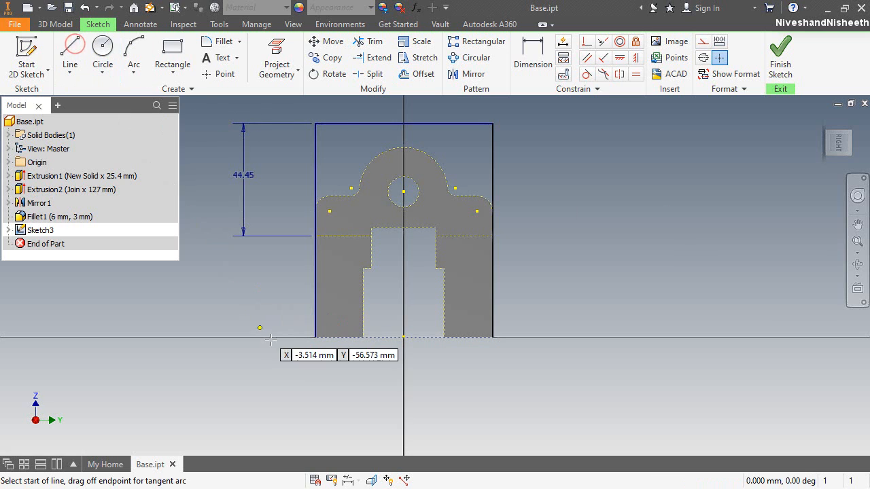
click(314, 336)
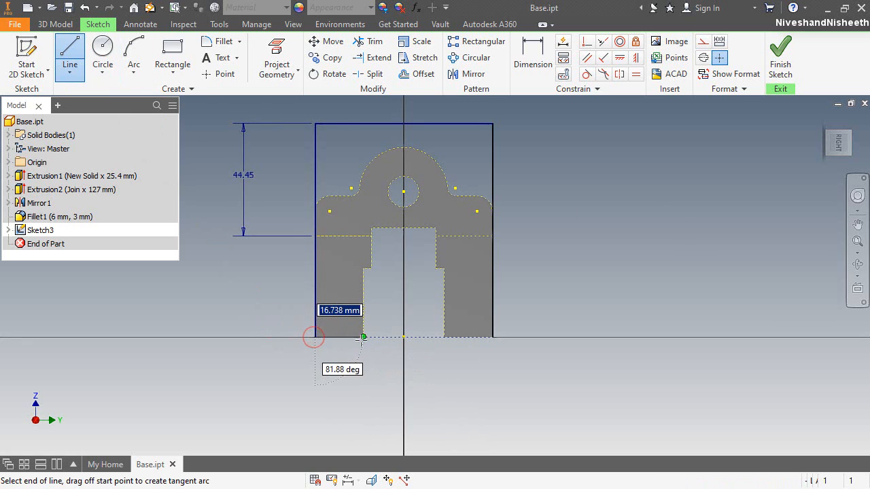
click(363, 337)
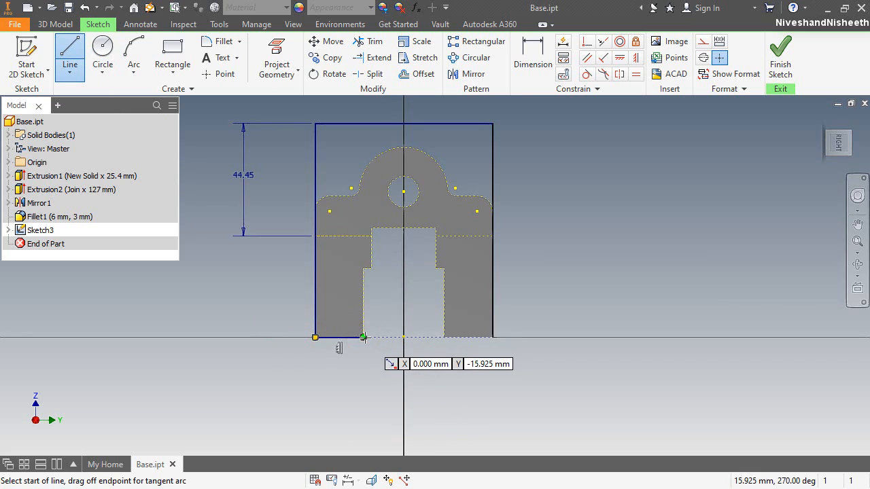
click(363, 337)
click(362, 270)
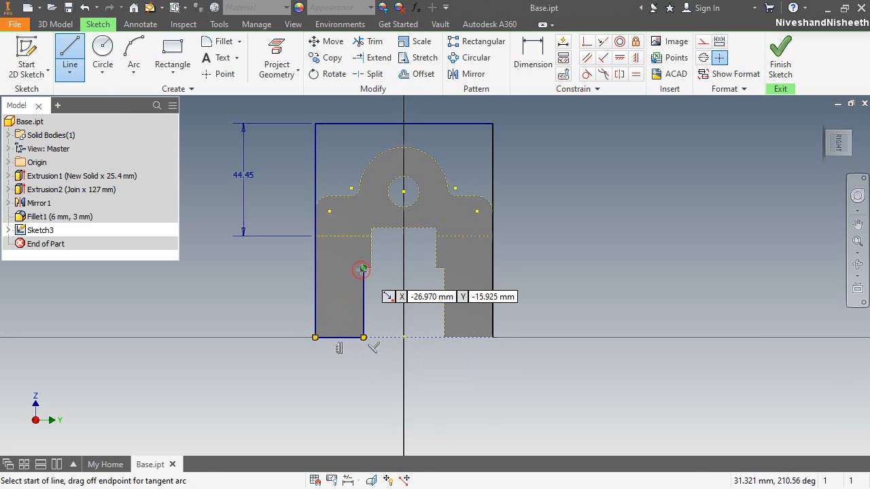
click(362, 270)
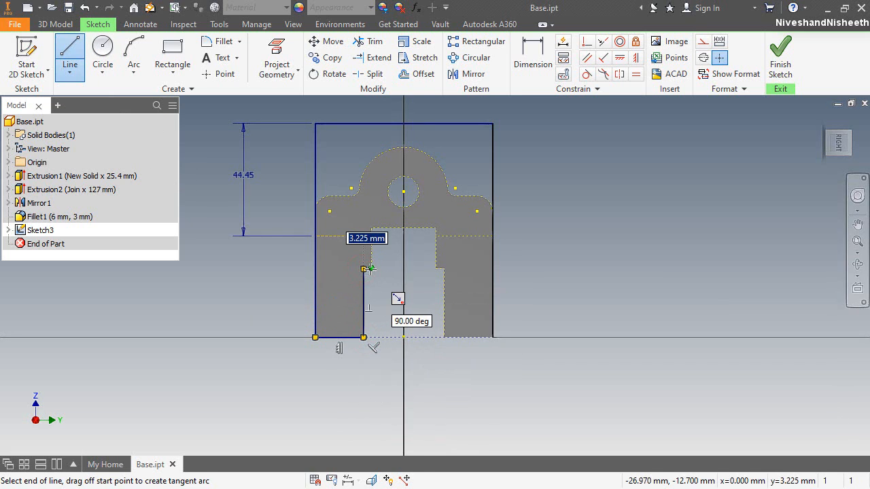
click(371, 269)
click(371, 269)
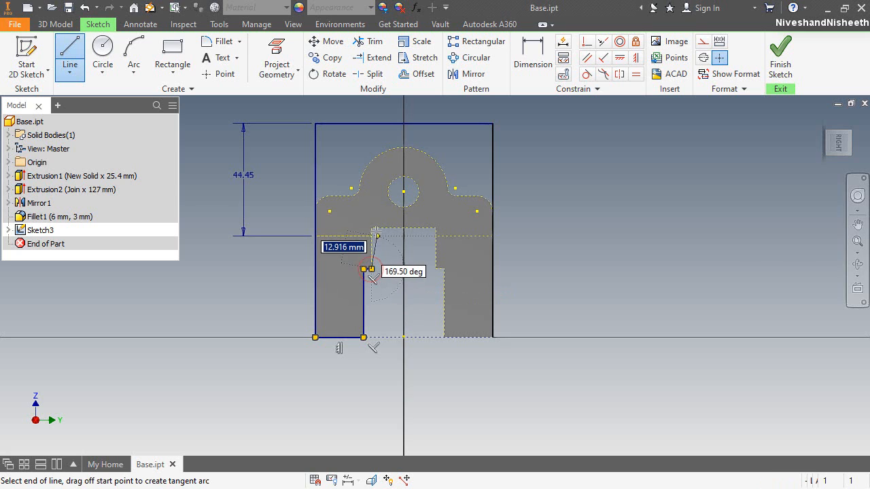
double_click(372, 229)
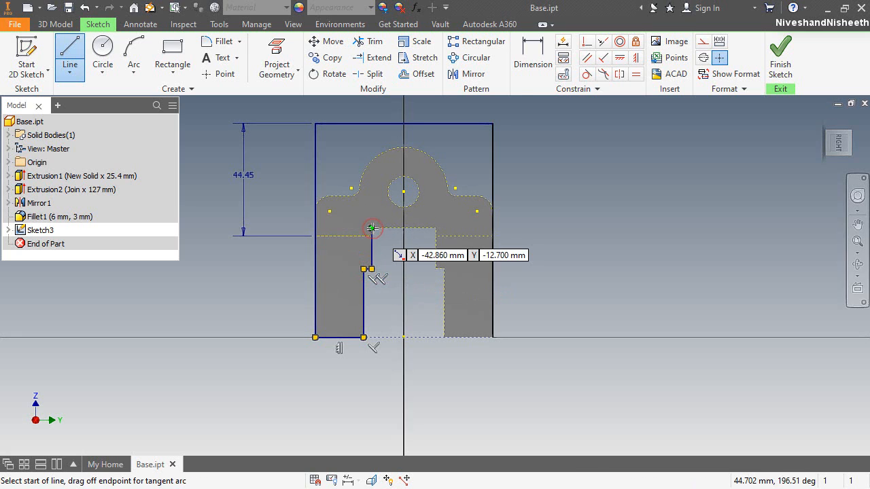
right_click(419, 268)
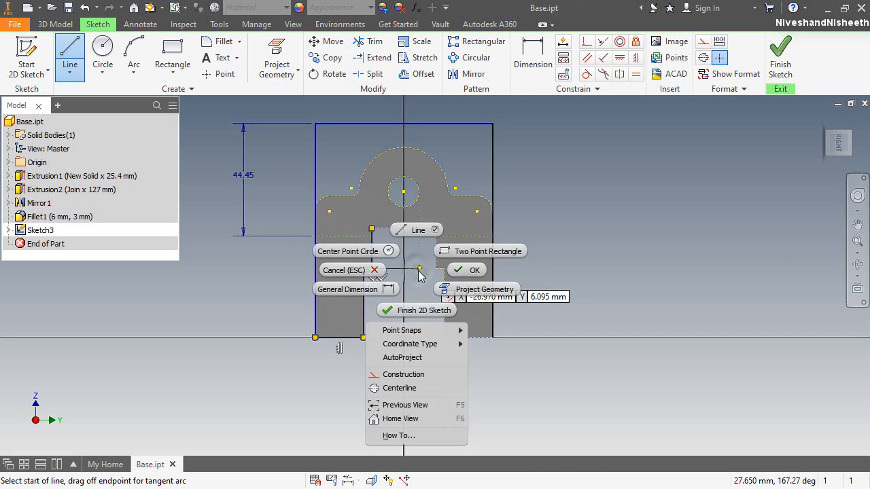
click(462, 271)
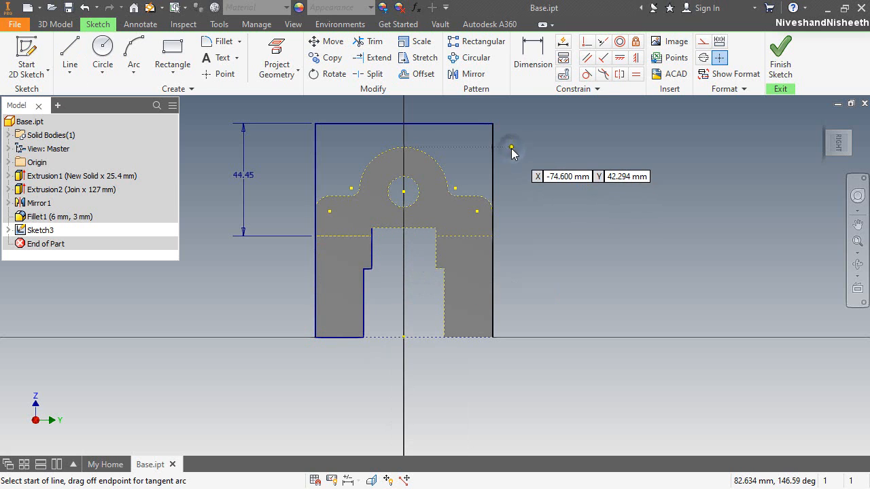
Project the origin XZ plane into the sketch and convert the projected vertical centre line to construction geometry
right_click(548, 173)
click(563, 170)
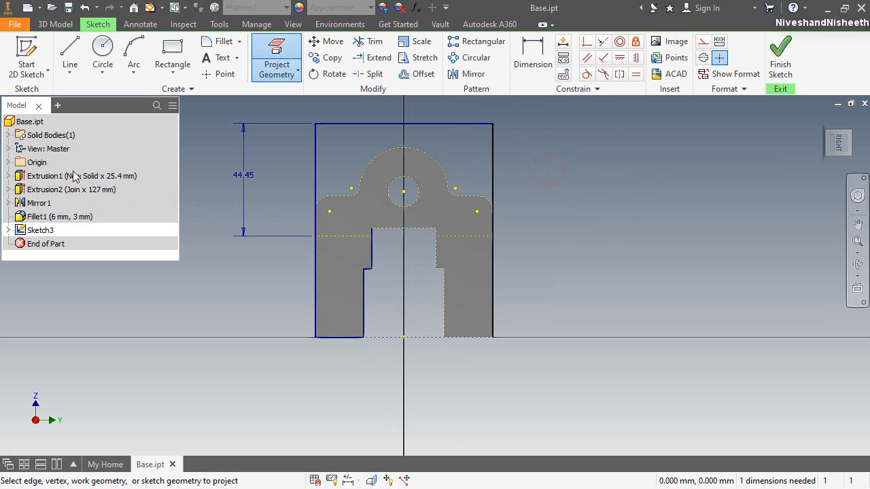
click(9, 162)
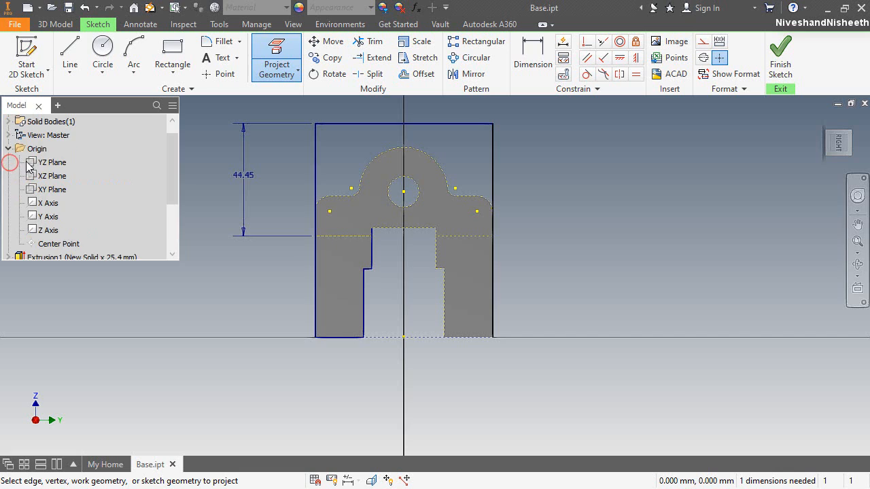
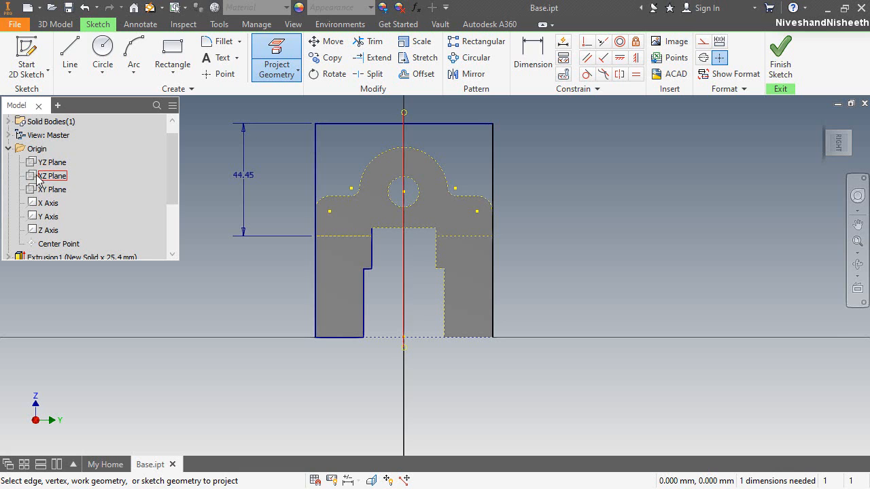
click(49, 176)
right_click(542, 190)
click(582, 191)
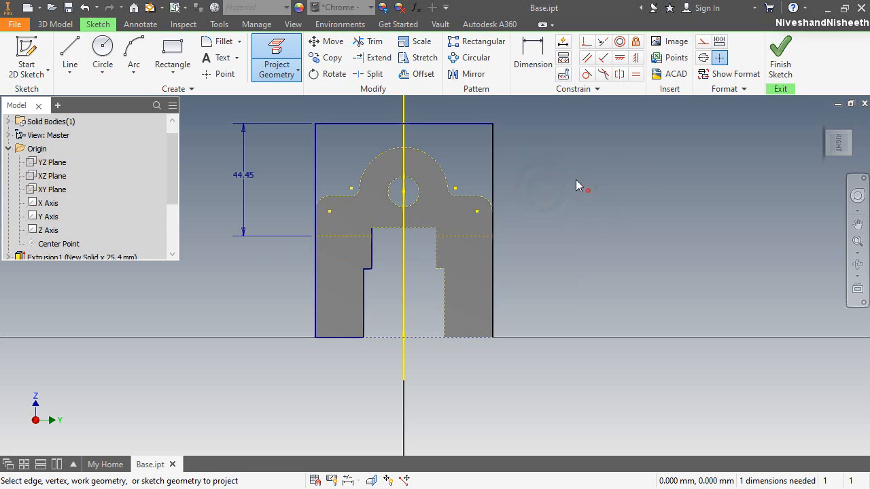
click(406, 132)
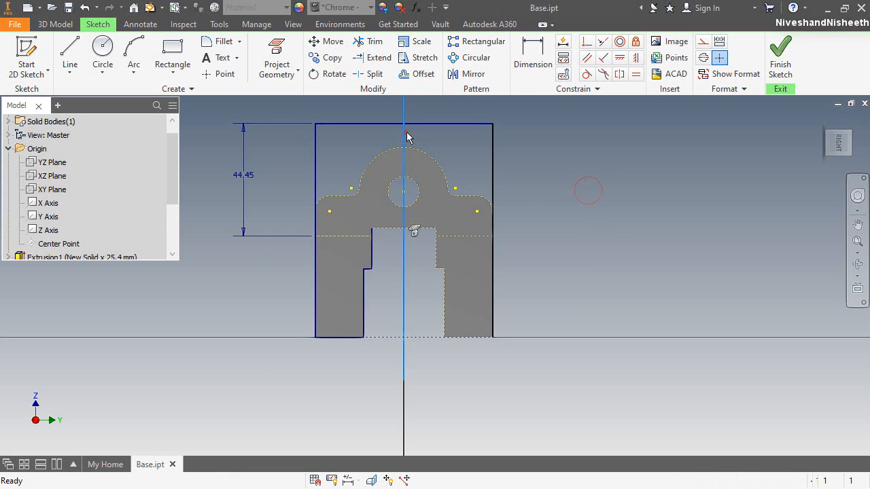
click(702, 42)
click(668, 179)
Mirror the left leg's bottom line and the three lines of its stepped inner side about the projected centre line
click(468, 72)
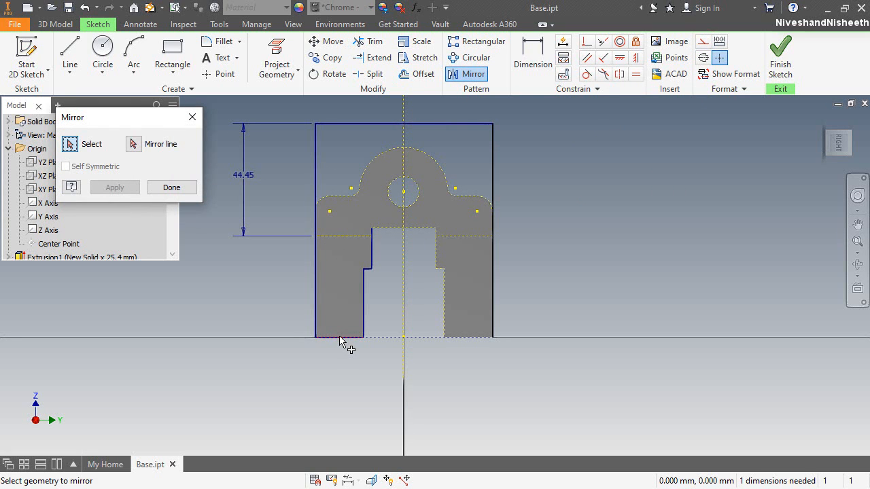
mouse_move(340, 338)
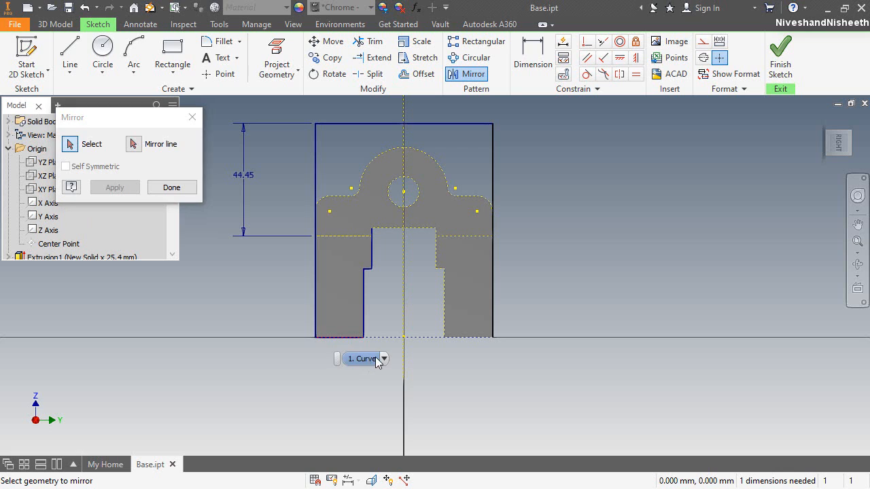
click(383, 359)
click(379, 384)
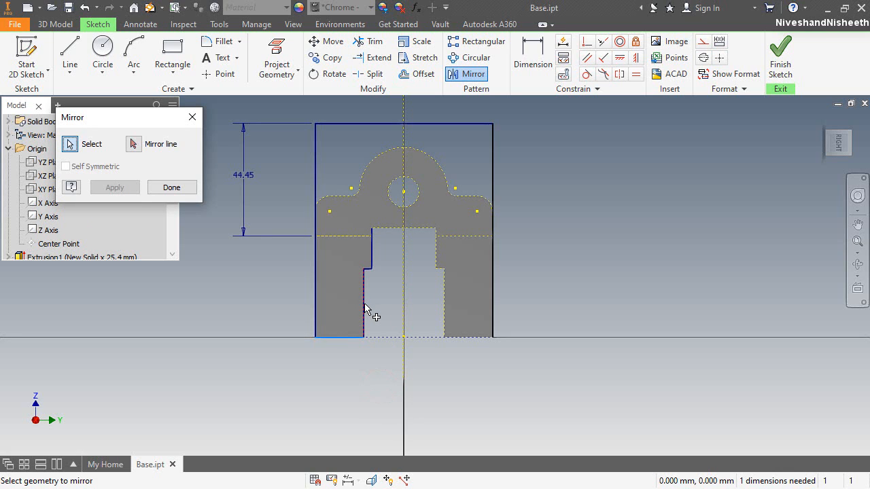
mouse_move(364, 310)
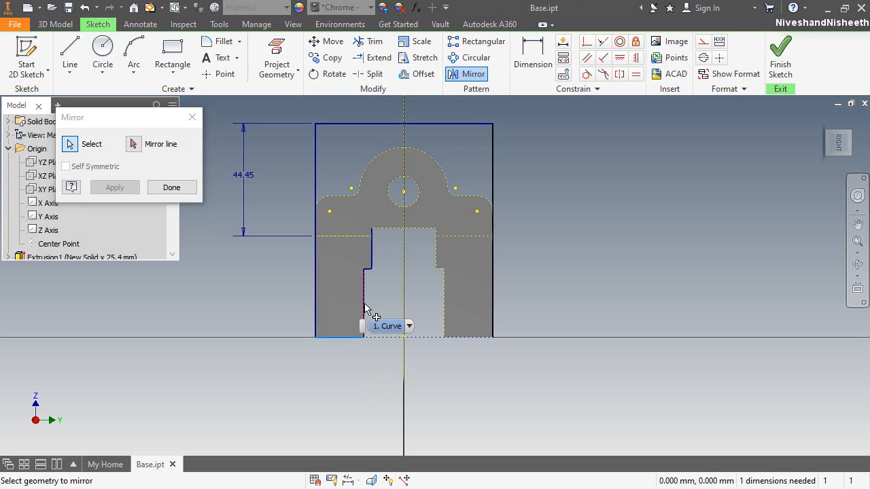
click(409, 326)
click(403, 353)
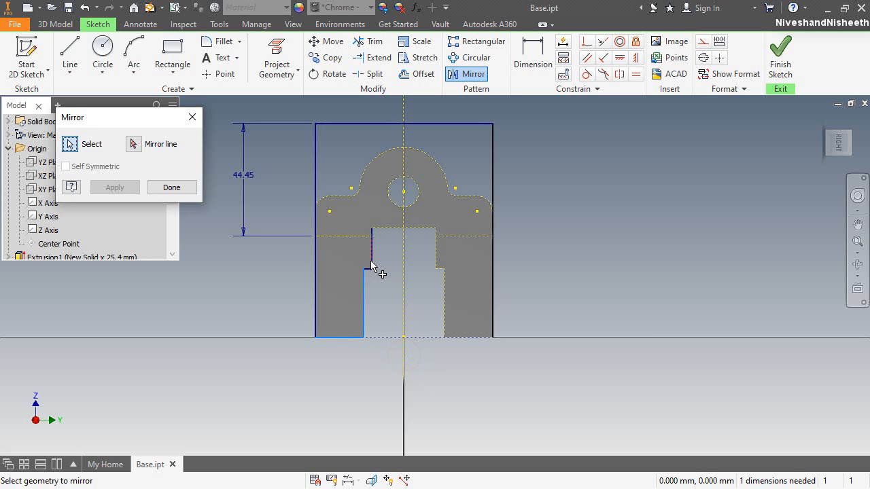
mouse_move(374, 271)
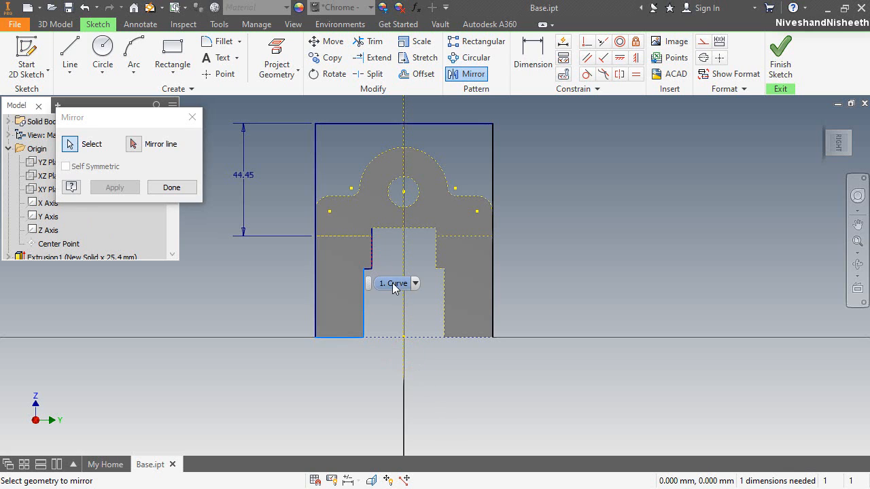
click(416, 283)
click(400, 312)
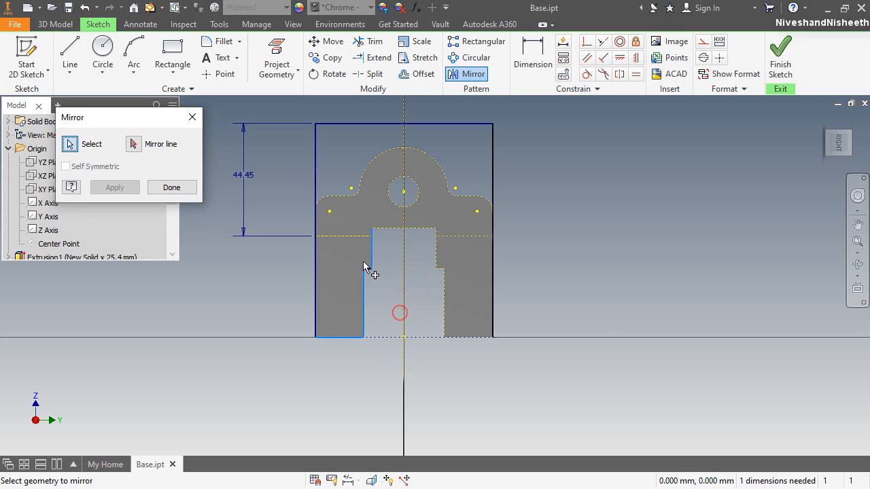
scroll(363, 260, down, 2)
scroll(363, 260, down, 2)
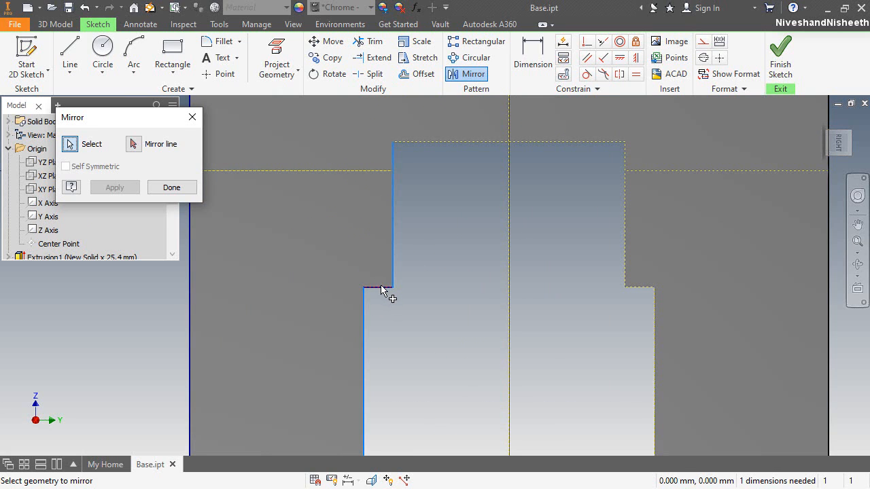
mouse_move(381, 288)
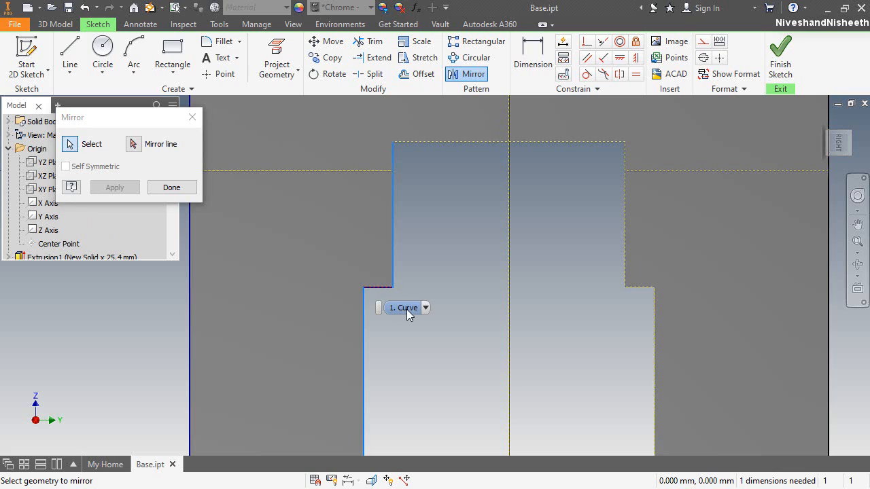
click(425, 307)
click(413, 332)
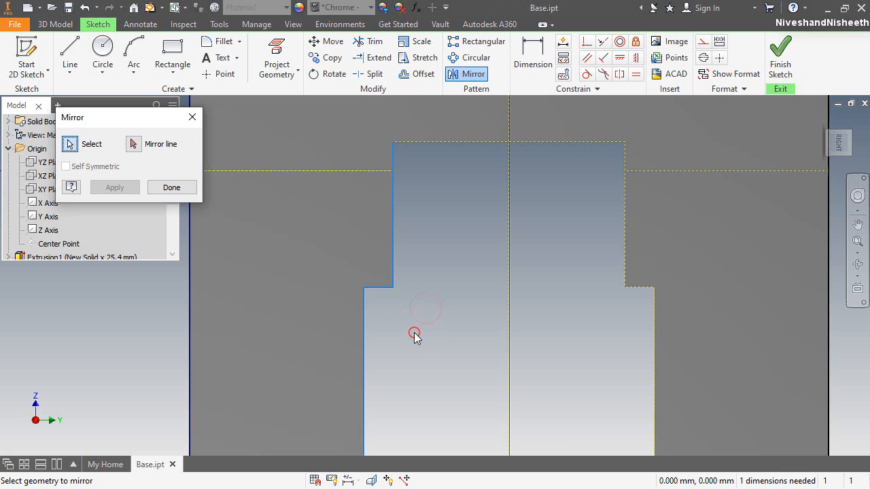
click(133, 143)
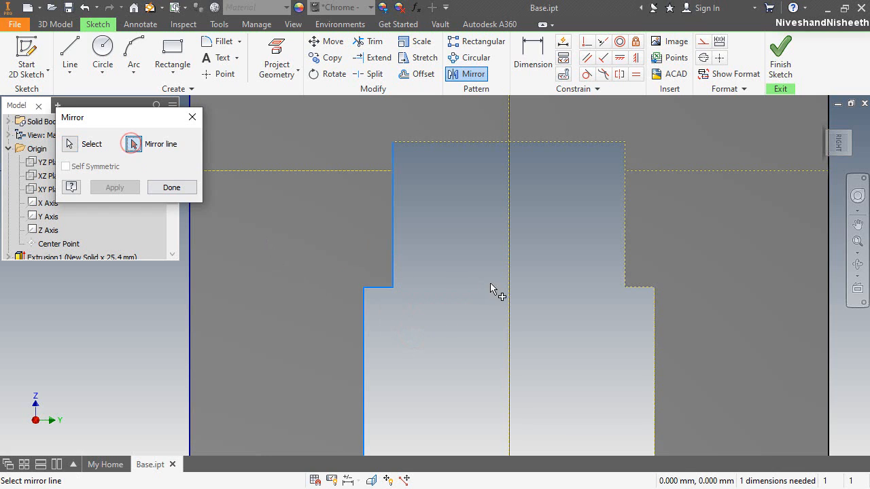
click(511, 292)
click(114, 187)
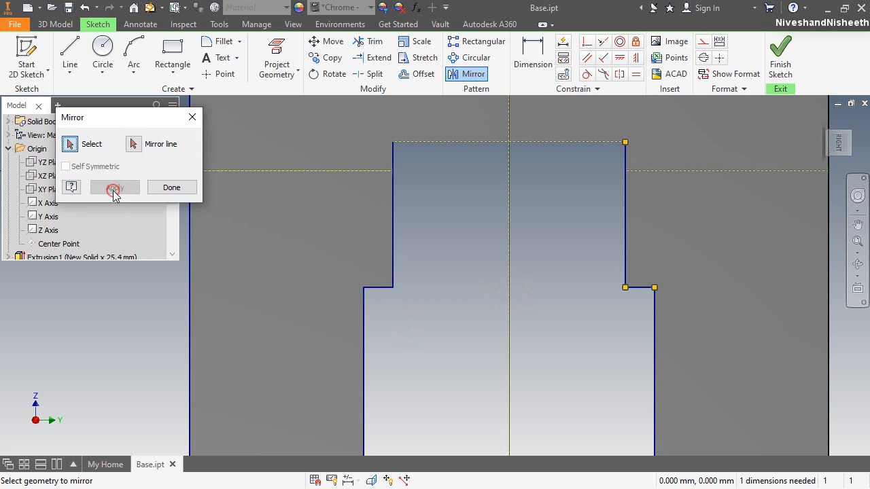
click(163, 187)
Draw a horizontal line across the slot's top, joining the upper ends of both stepped inner sides
click(69, 51)
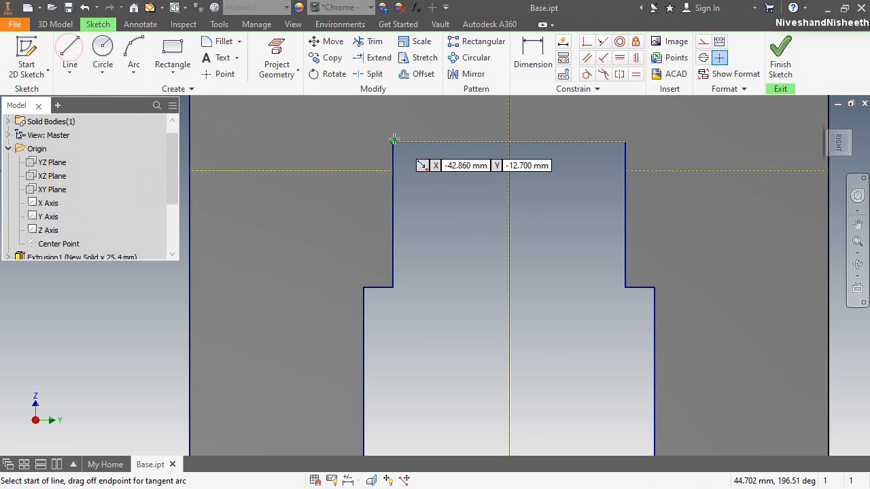
click(393, 140)
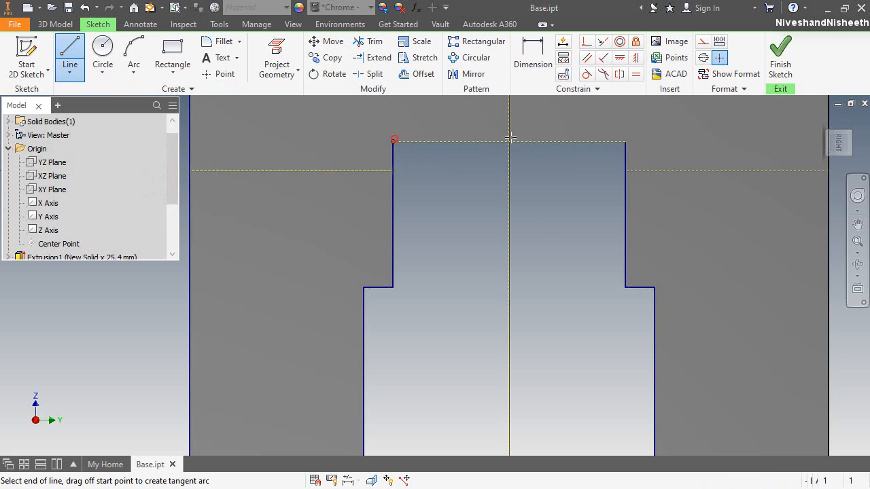
click(625, 142)
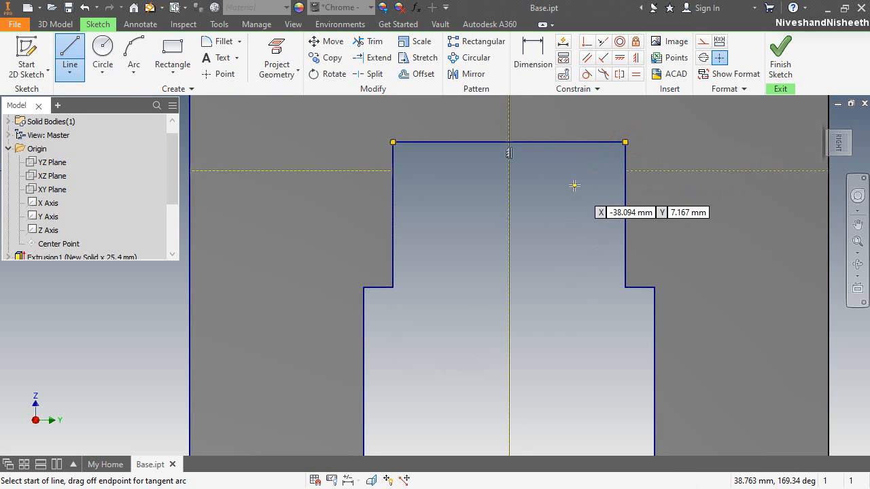
right_click(630, 188)
click(505, 202)
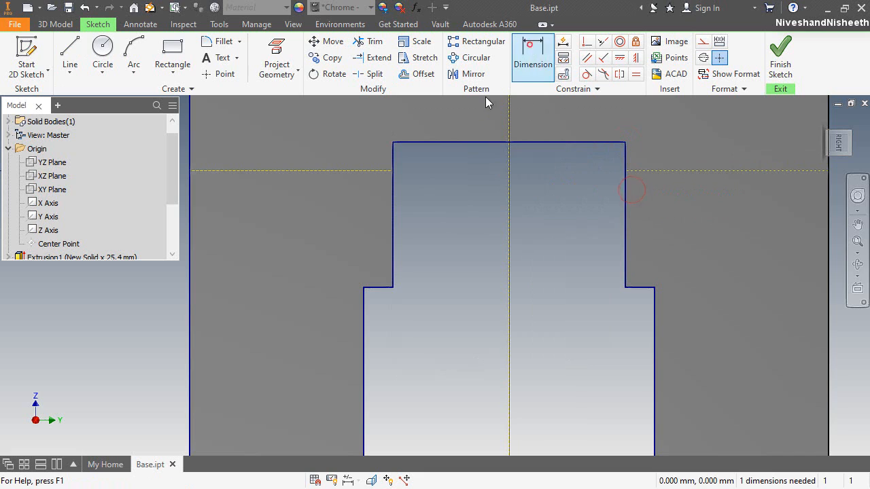
click(421, 141)
click(386, 171)
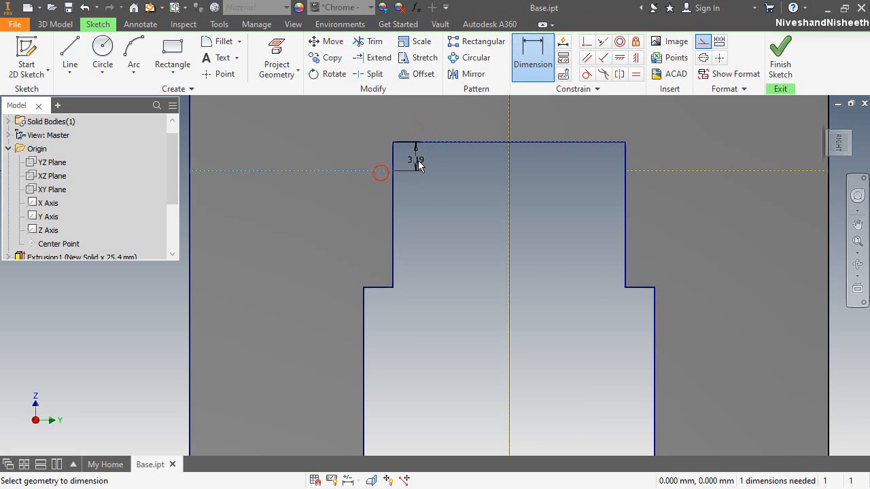
key(Escape)
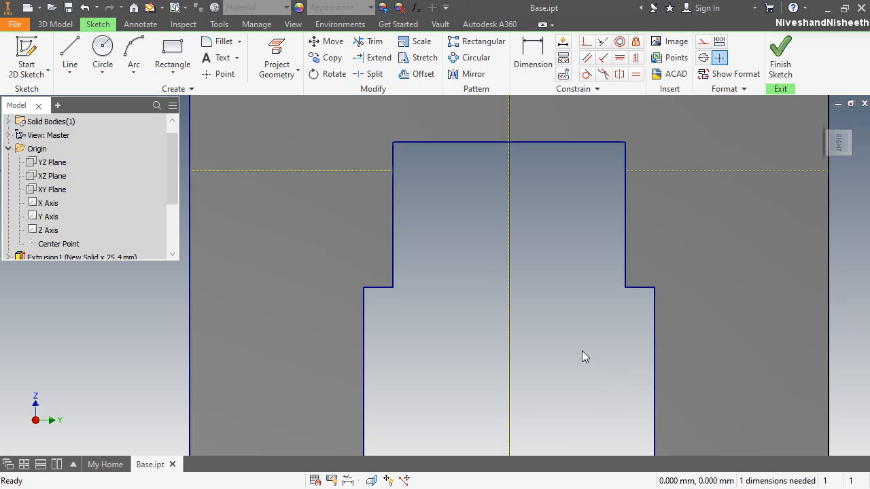
click(458, 248)
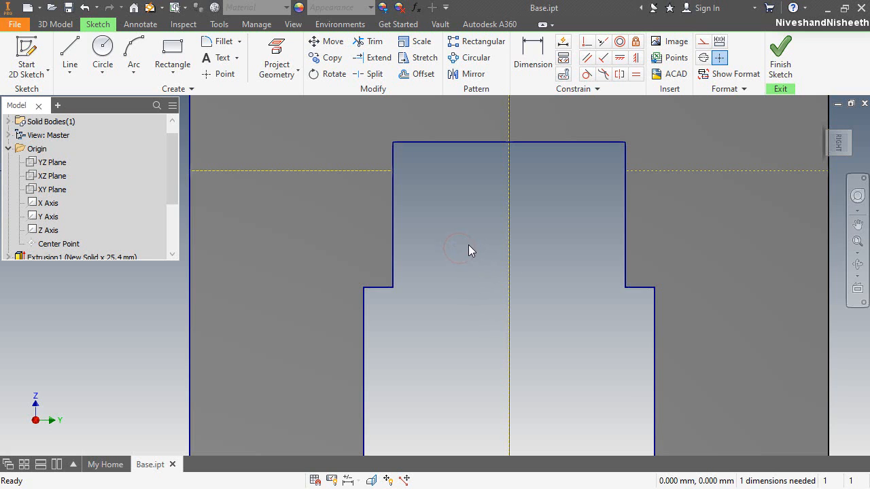
Finish the sketch and extrude its profile 31.75 mm outward from the leg ends, joined to the body
scroll(471, 247, down, 4)
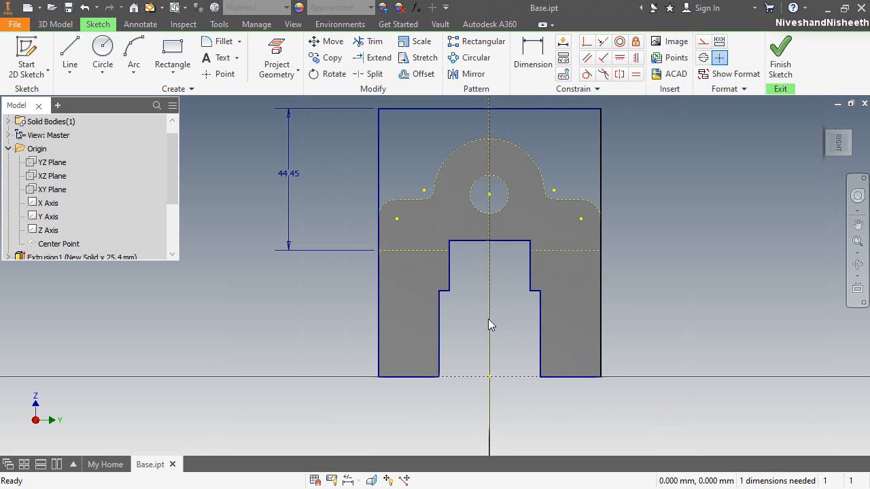
click(780, 68)
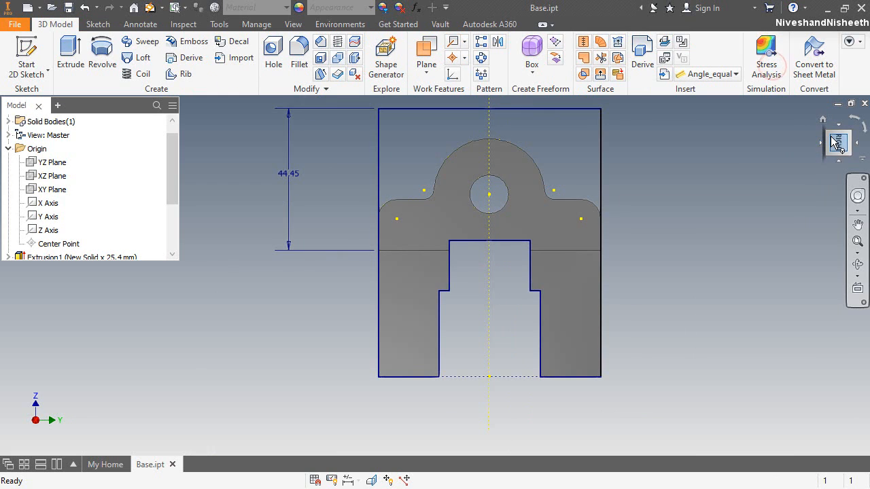
click(827, 136)
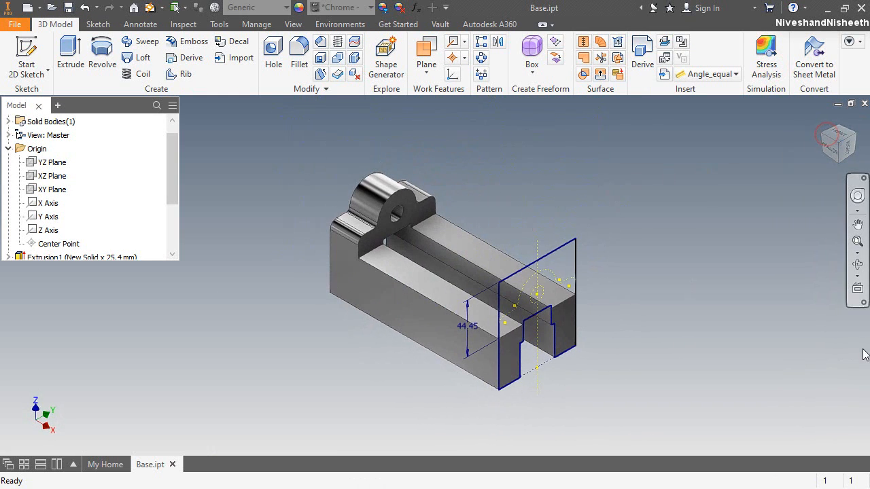
key(e)
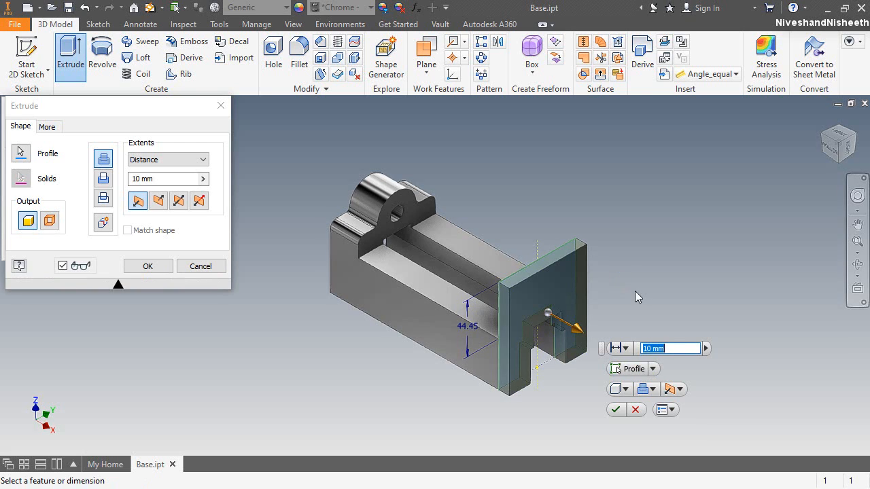
drag(578, 337, 652, 372)
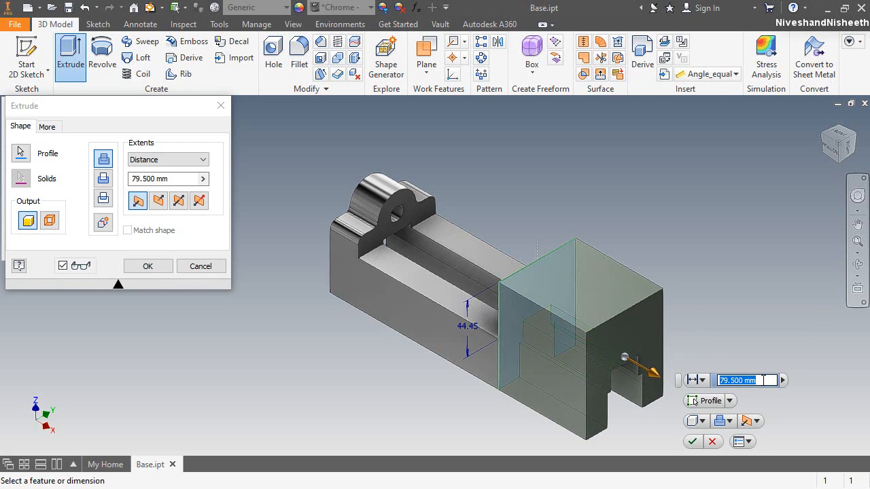
text(31.)
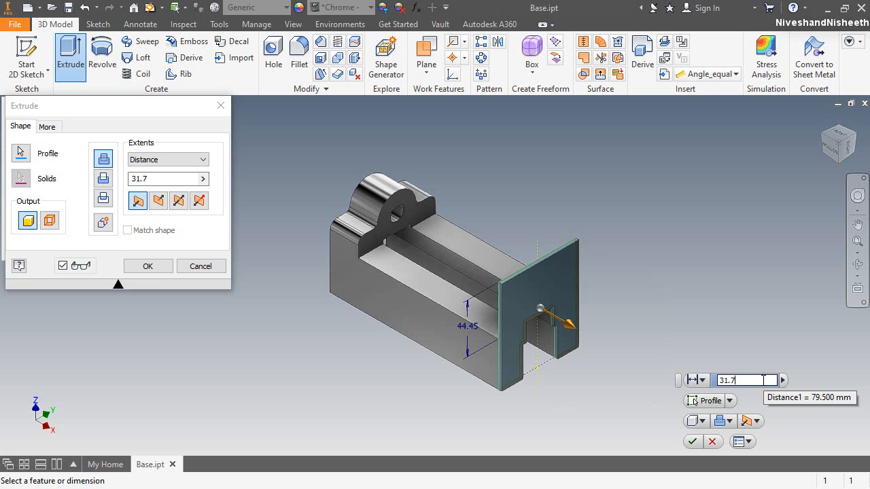
text(75)
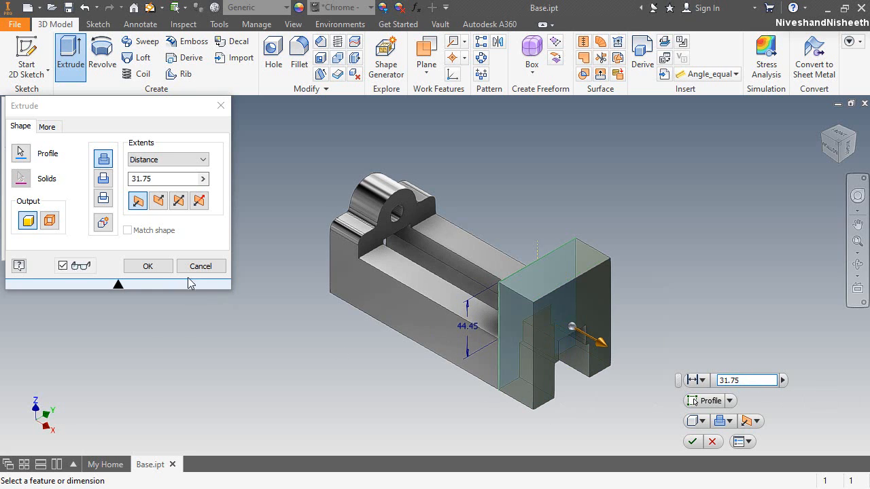
click(160, 265)
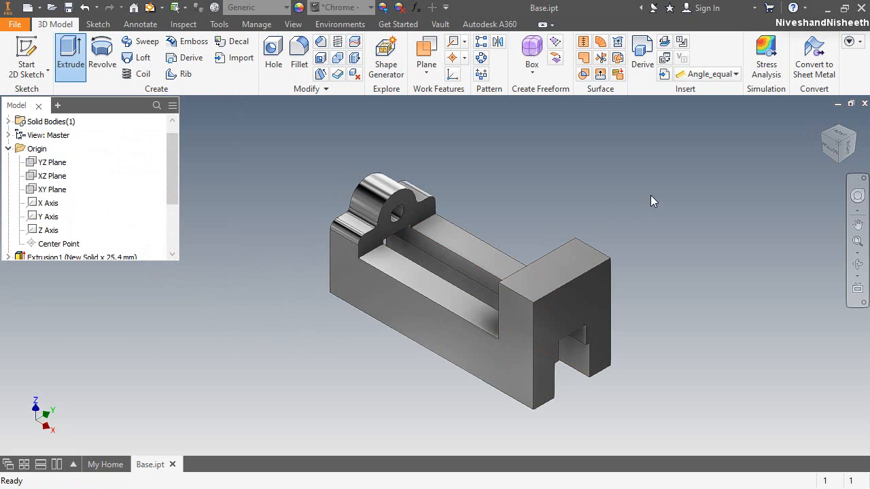
Locate the origin XZ plane and inspect how it runs lengthwise through the middle of the vise base
click(820, 133)
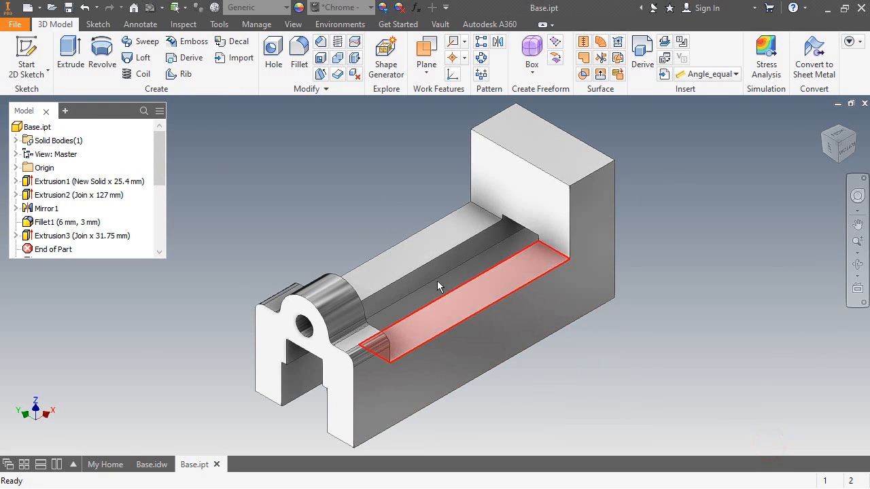
click(95, 107)
click(15, 167)
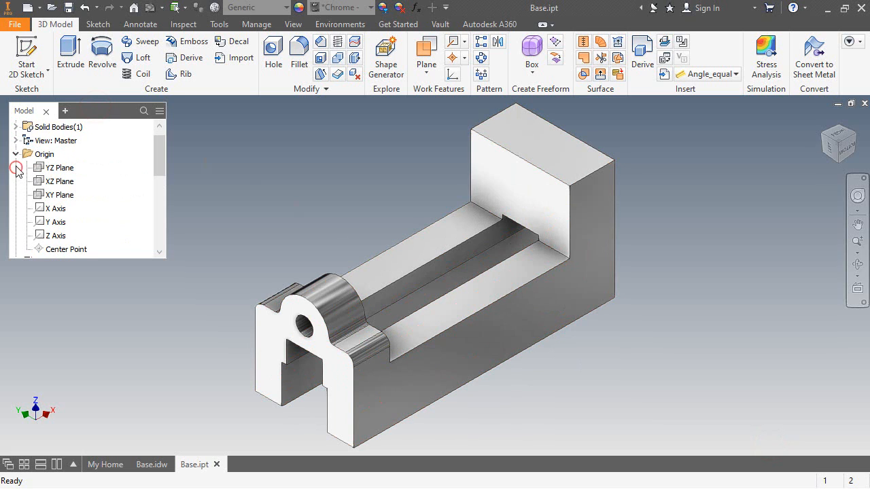
click(58, 181)
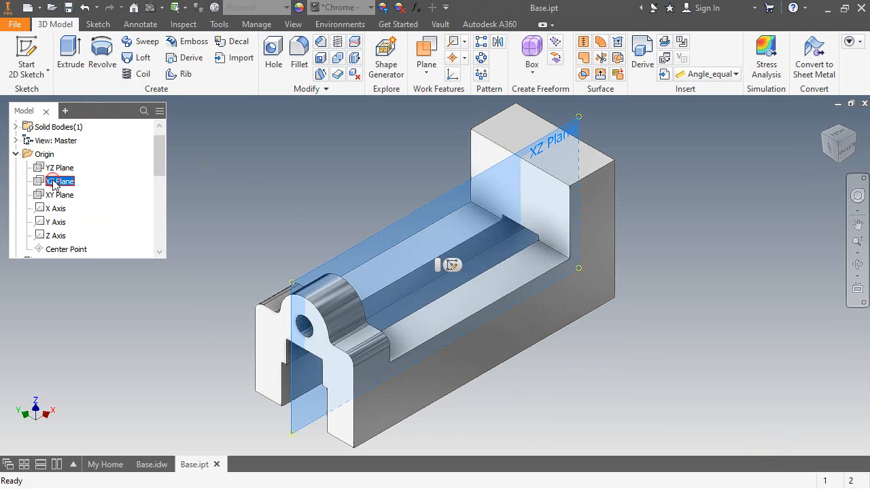
click(388, 141)
click(15, 154)
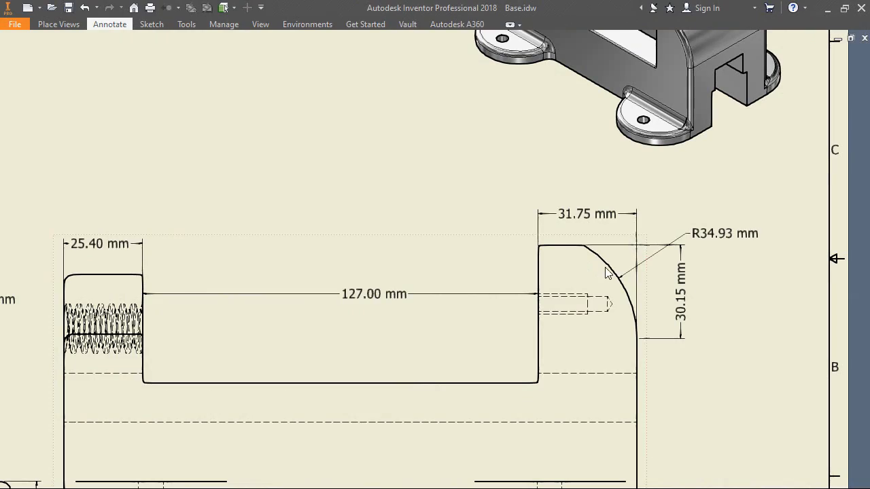
In the Base.idw drawing, move the R34.93 mm and 30.15 mm dimensions of the rounded end section farther outward
drag(721, 233, 746, 230)
click(715, 226)
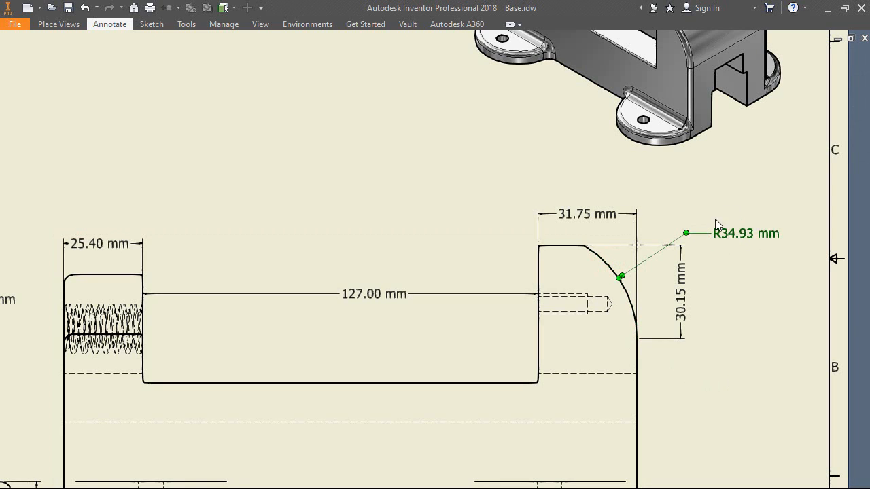
click(686, 288)
drag(680, 291, 694, 291)
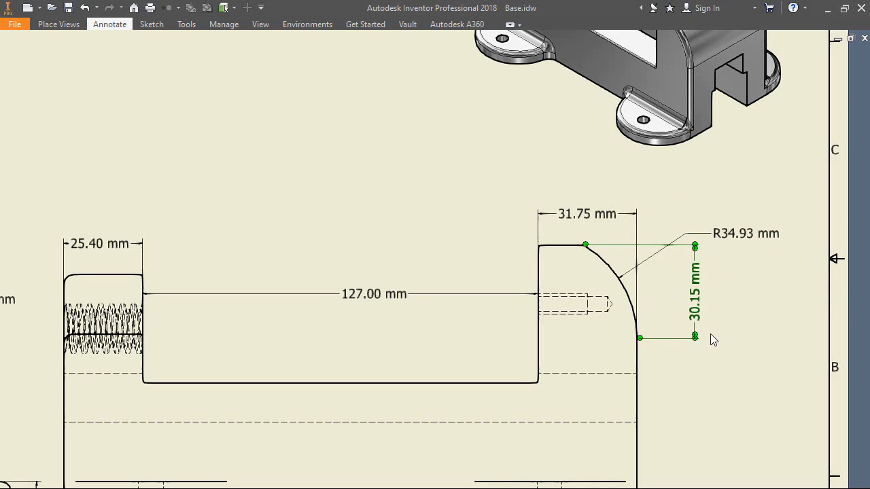
click(727, 321)
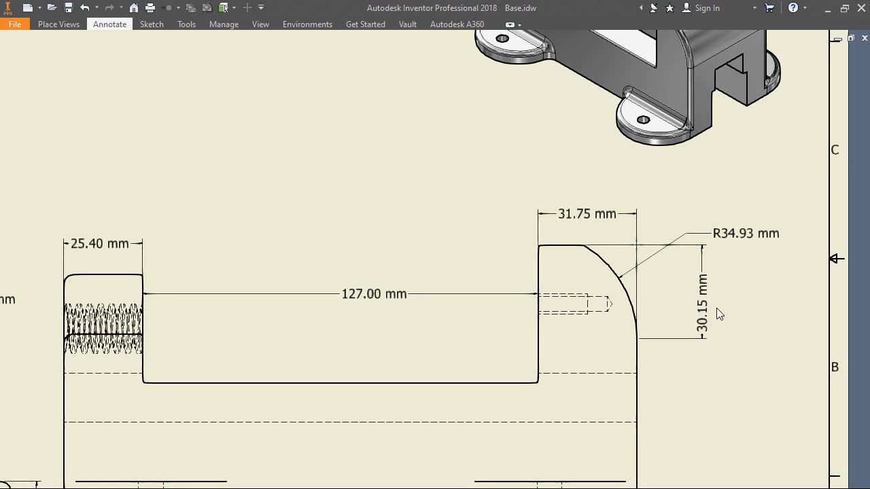
scroll(746, 326, up, 5)
scroll(742, 338, down, 3)
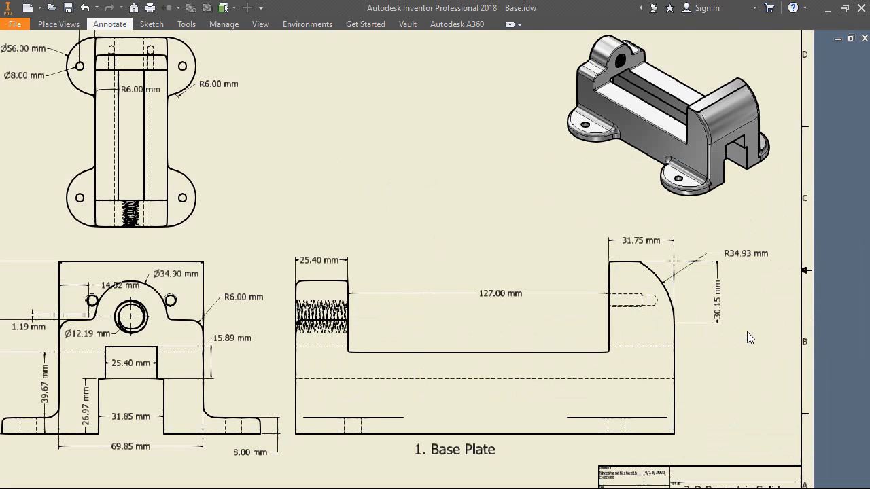
scroll(747, 331, up, 3)
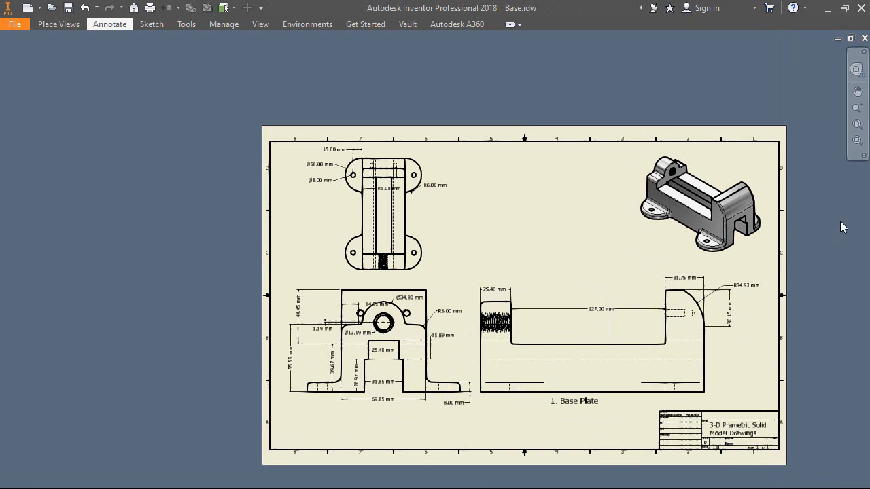
click(857, 124)
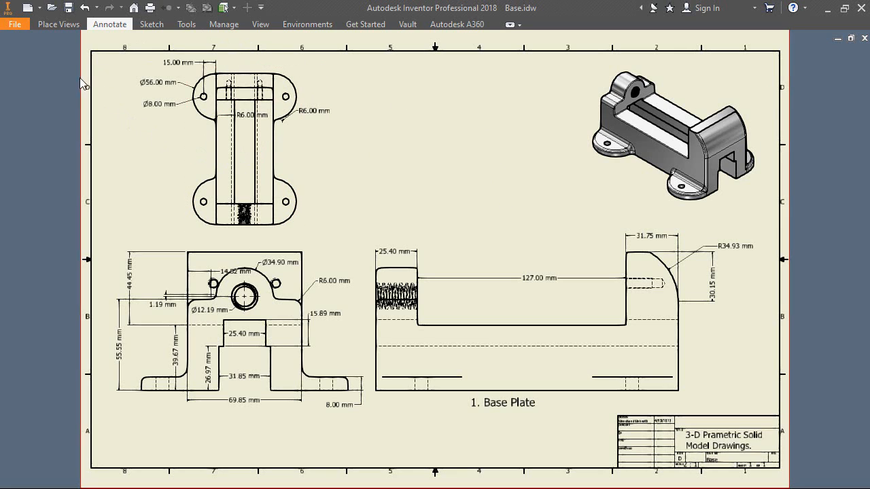
Examine the mounting lugs' outer diameter, hole diameter and hole offset in the top view and their thickness in the front view
scroll(168, 45, up, 3)
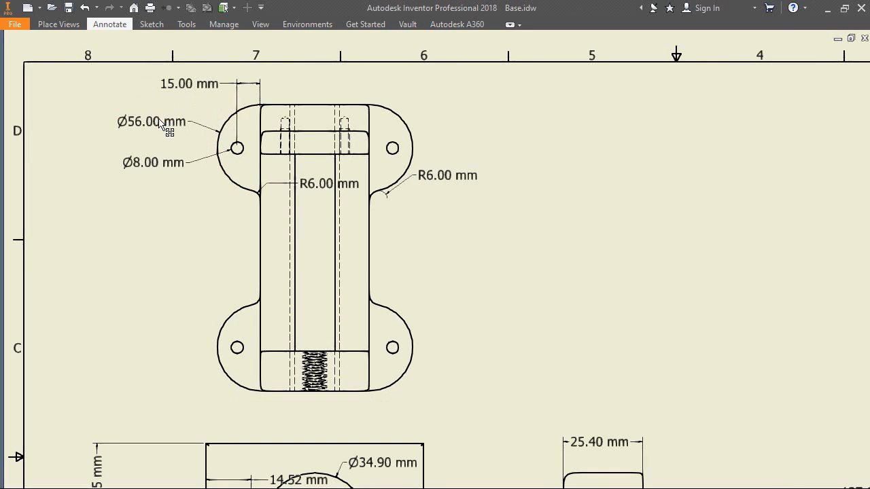
click(156, 127)
click(106, 142)
click(139, 169)
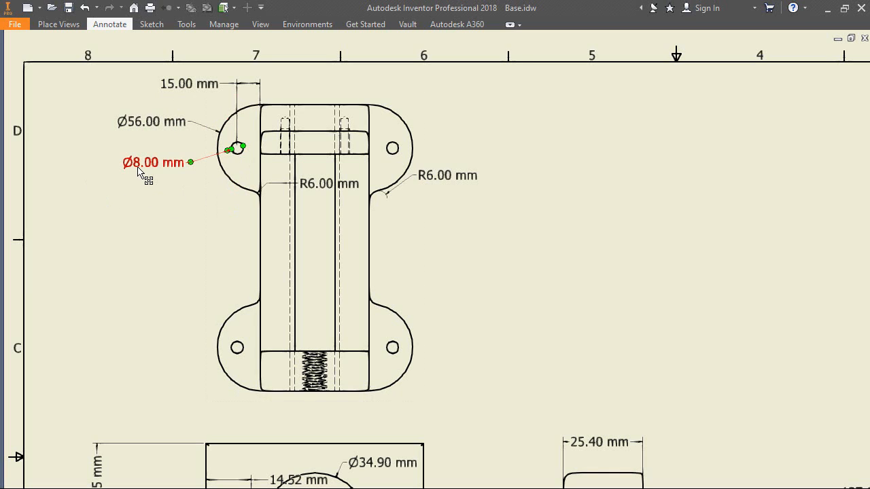
click(143, 182)
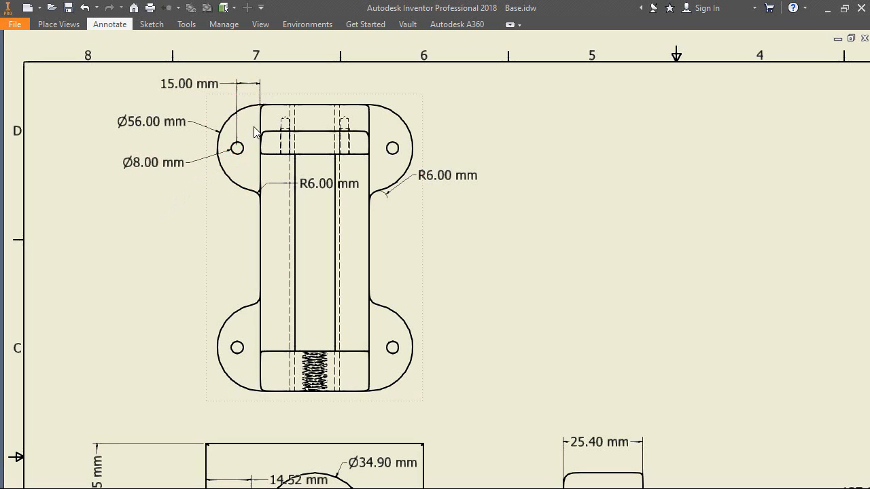
click(193, 88)
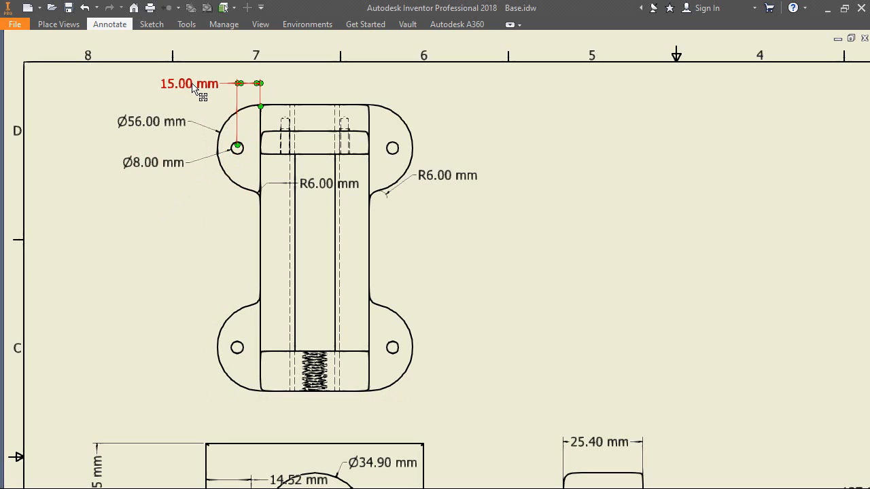
click(128, 91)
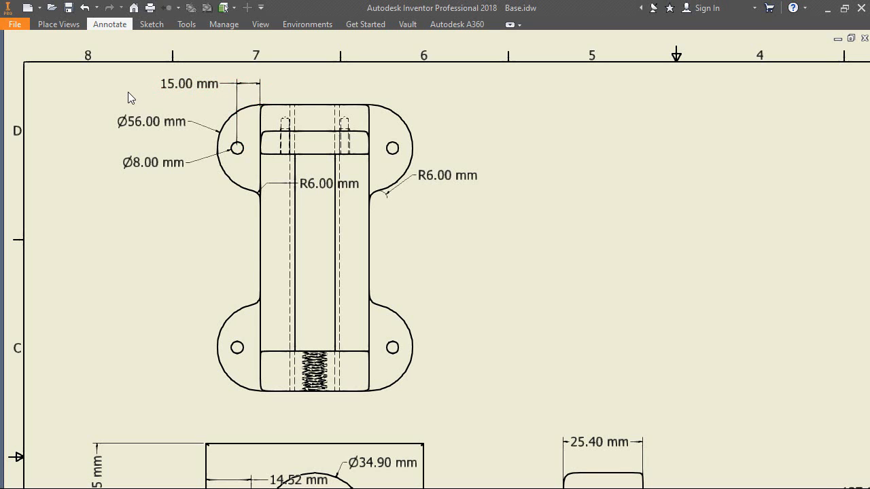
scroll(340, 169, down, 5)
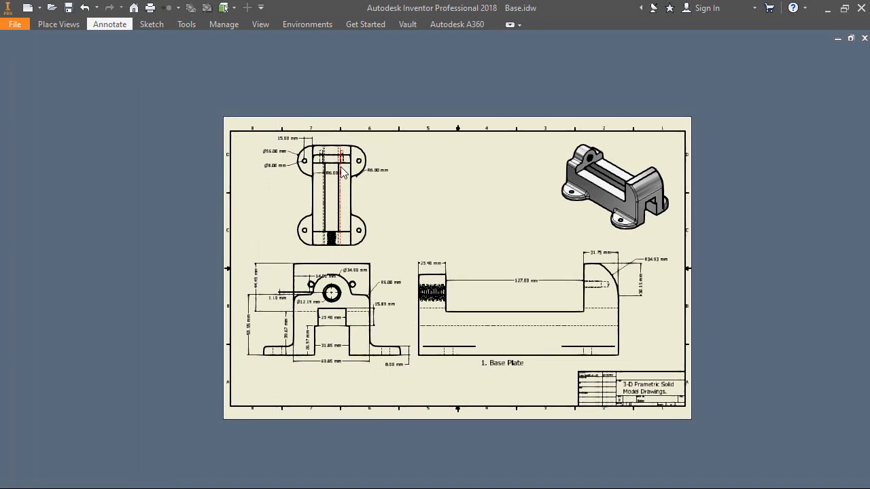
scroll(419, 355, up, 5)
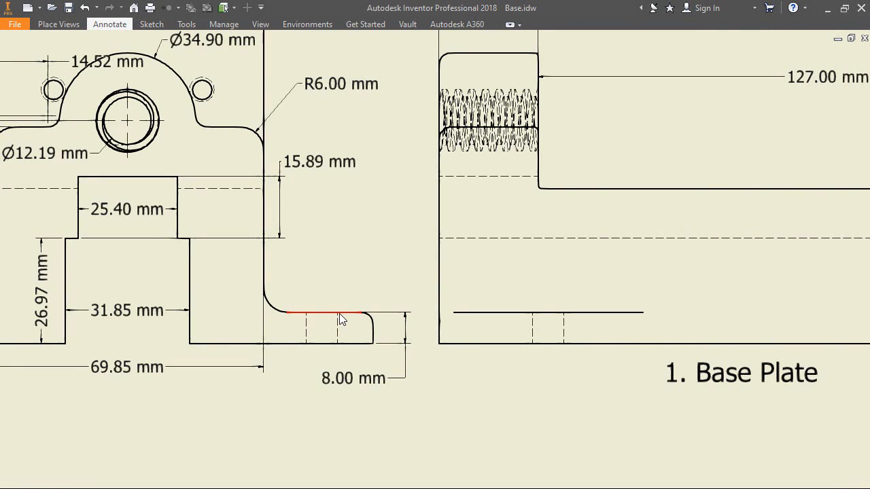
click(344, 382)
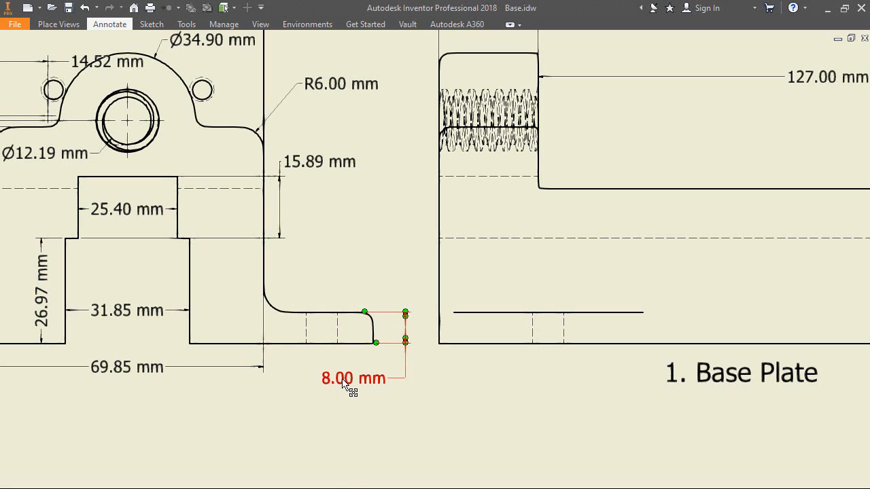
scroll(402, 396, down, 3)
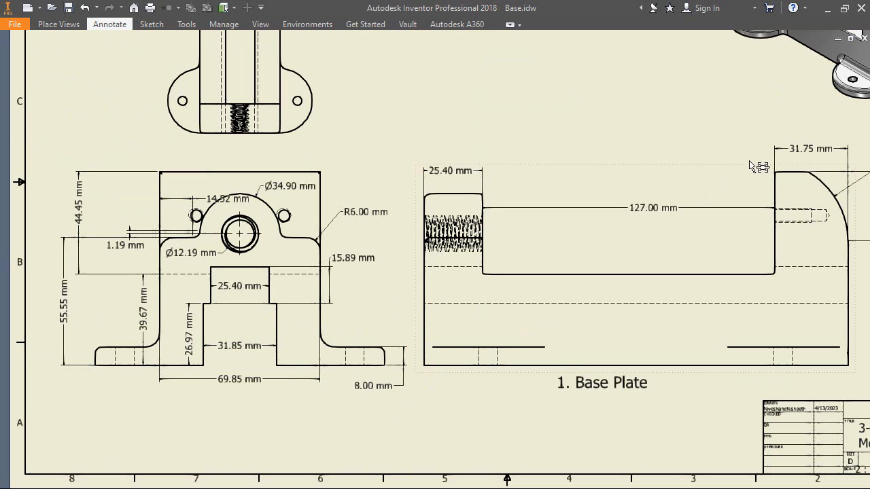
click(856, 124)
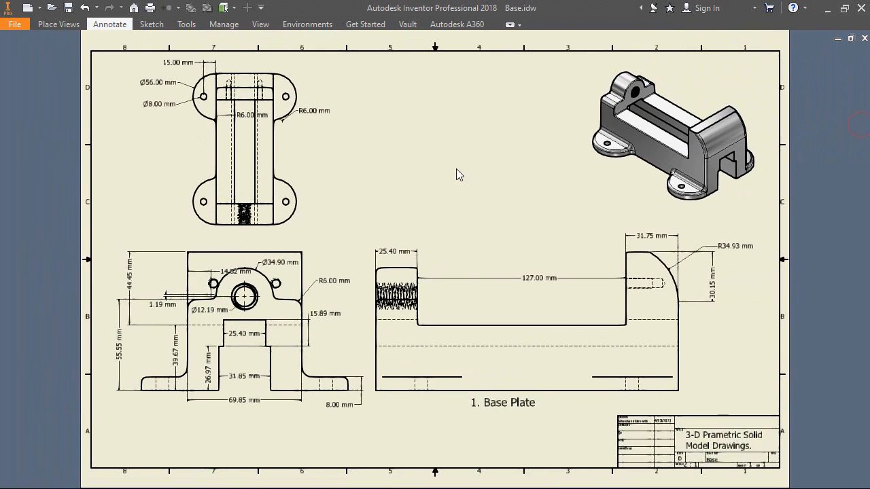
Examine the fillets where the mounting lugs meet the body and shift the inner R6.00 mm dimension text slightly sideways
scroll(289, 110, up, 2)
scroll(289, 111, up, 3)
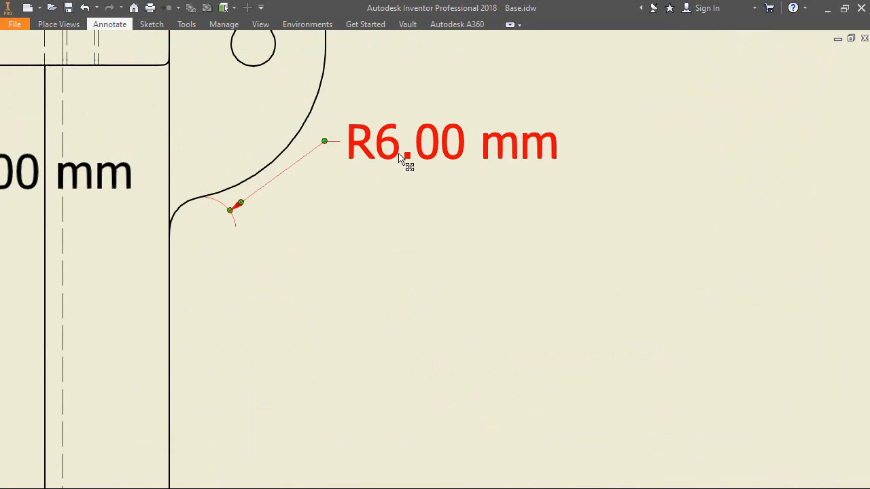
scroll(299, 172, down, 3)
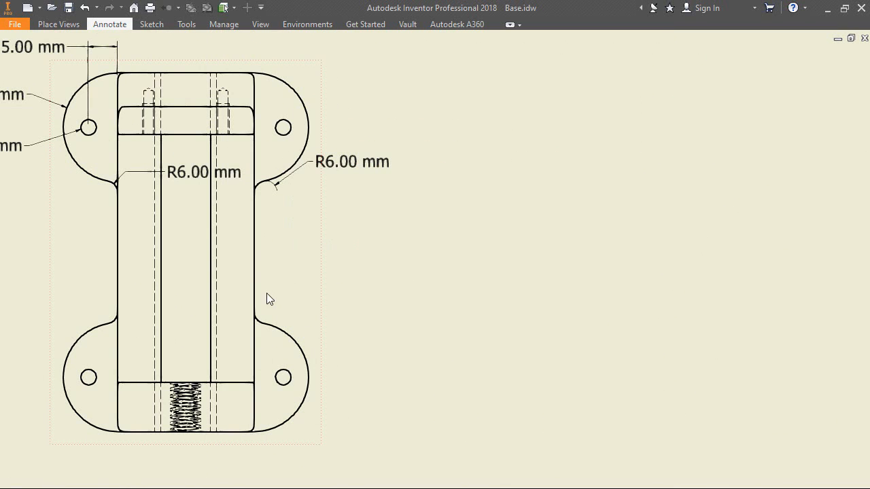
scroll(257, 328, up, 2)
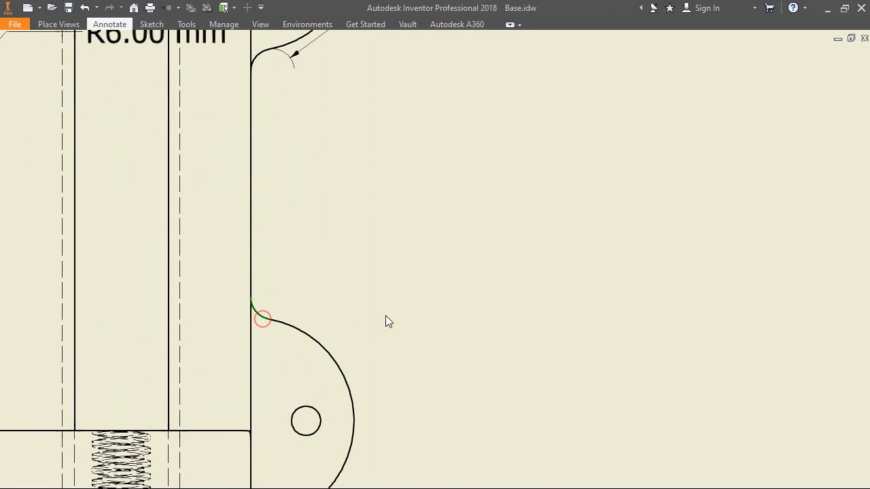
scroll(385, 316, down, 2)
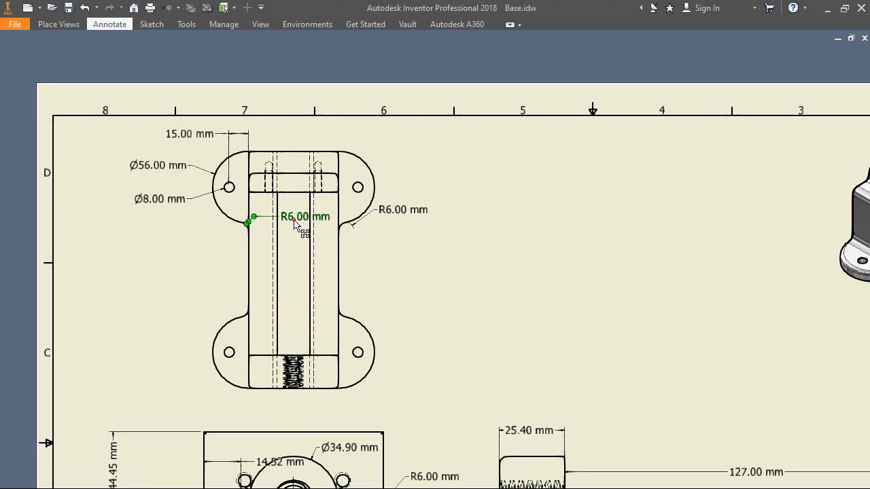
mouse_move(294, 220)
mouse_down()
mouse_move(253, 243)
mouse_move(283, 220)
mouse_up()
click(465, 302)
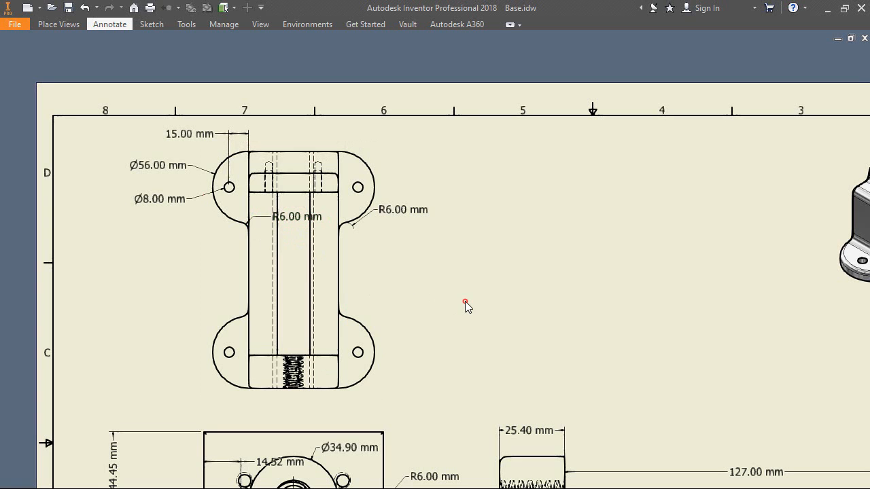
click(856, 125)
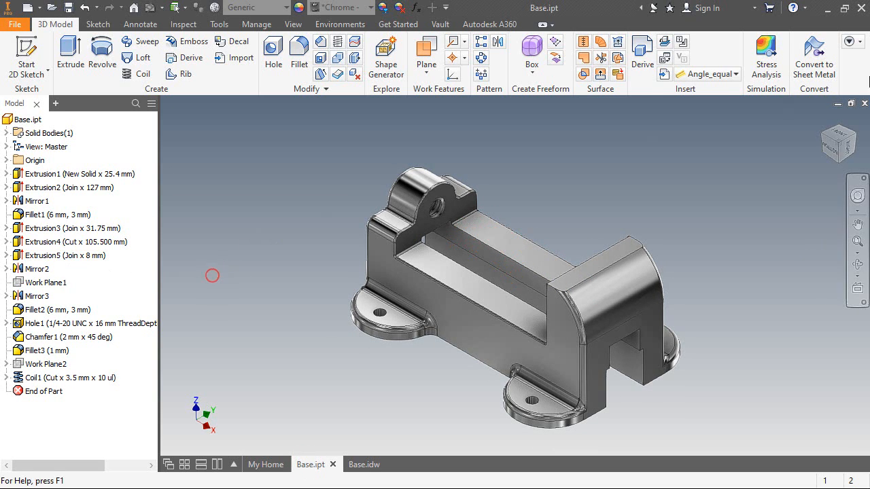
Examine the finished Base.ipt model's lug extrusion (Extrusion5) and its copies in Mirror2 and Mirror3, including from the underside
click(841, 133)
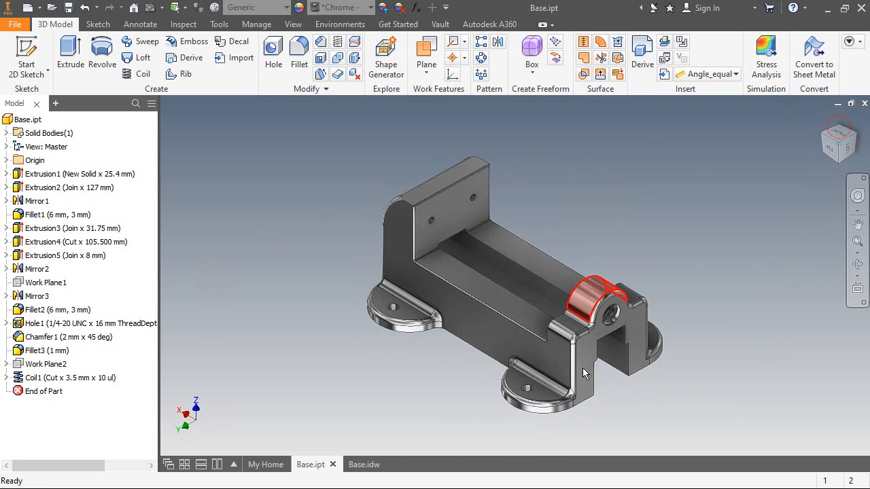
scroll(537, 418, down, 3)
click(66, 255)
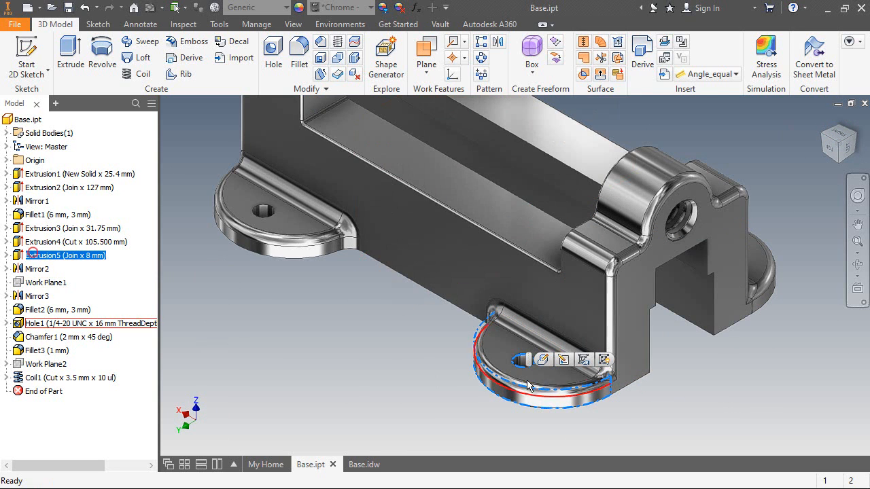
click(452, 373)
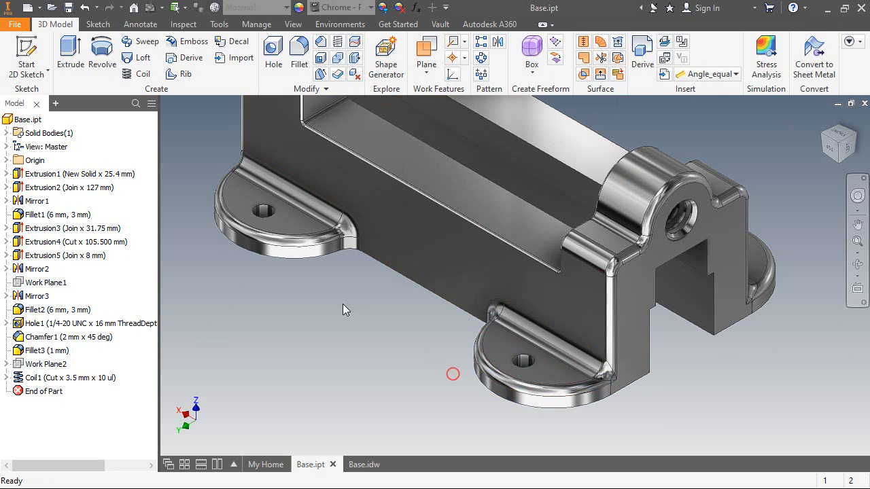
click(38, 298)
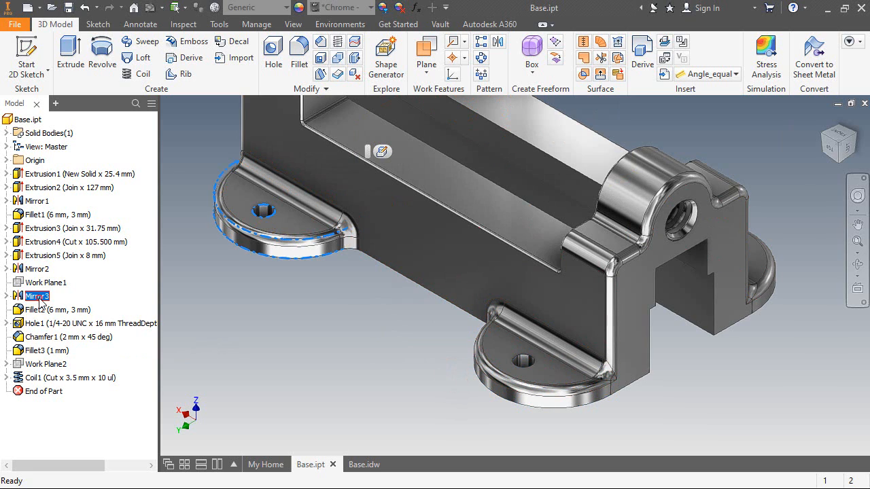
click(38, 271)
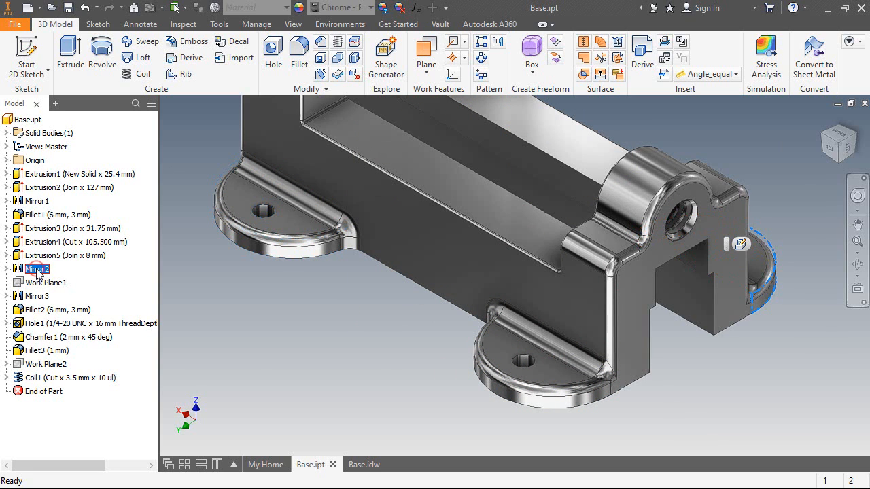
scroll(420, 421, up, 3)
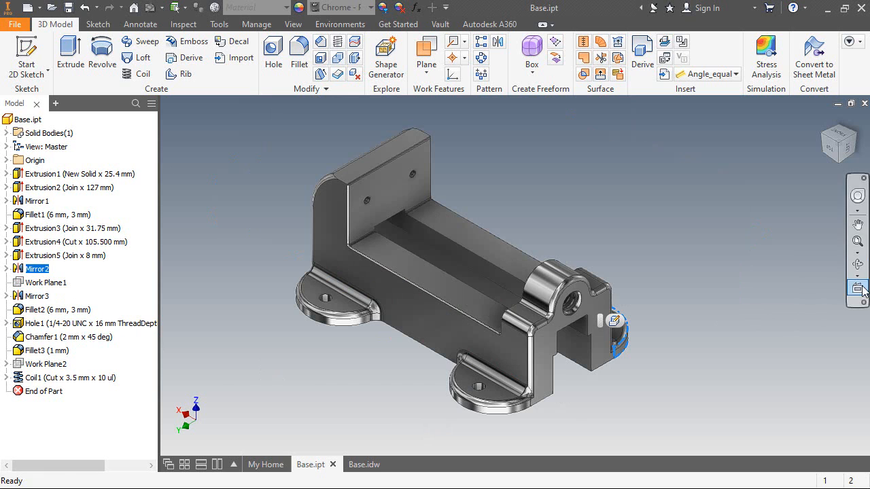
click(857, 264)
drag(525, 161, 537, 280)
key(Escape)
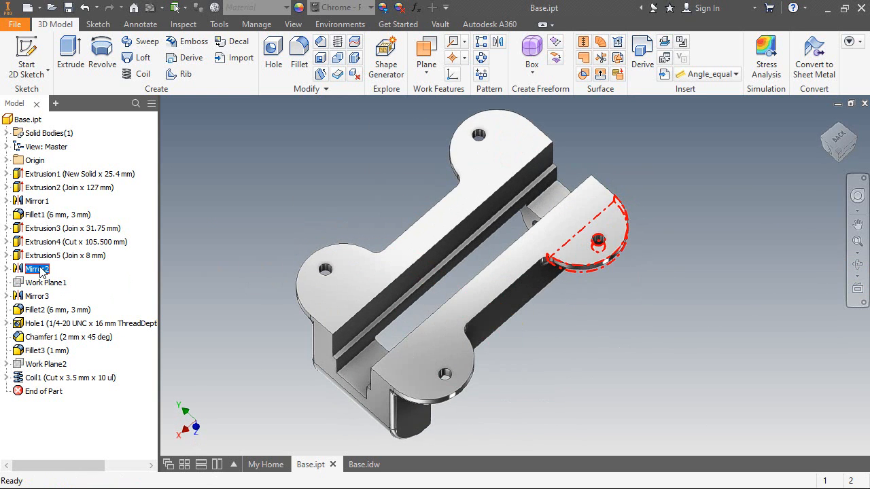
click(38, 297)
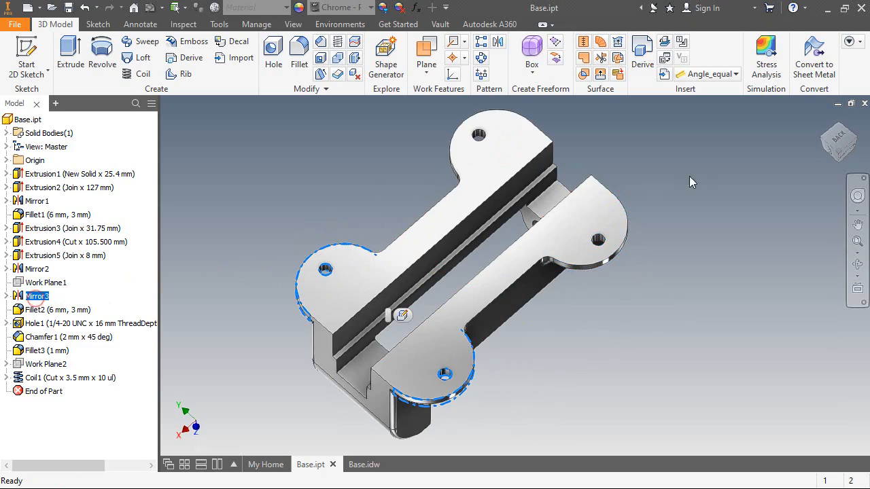
click(710, 167)
Start a sketch on the origin XZ plane, slice the model graphics at it and open the geometry projection options
click(822, 118)
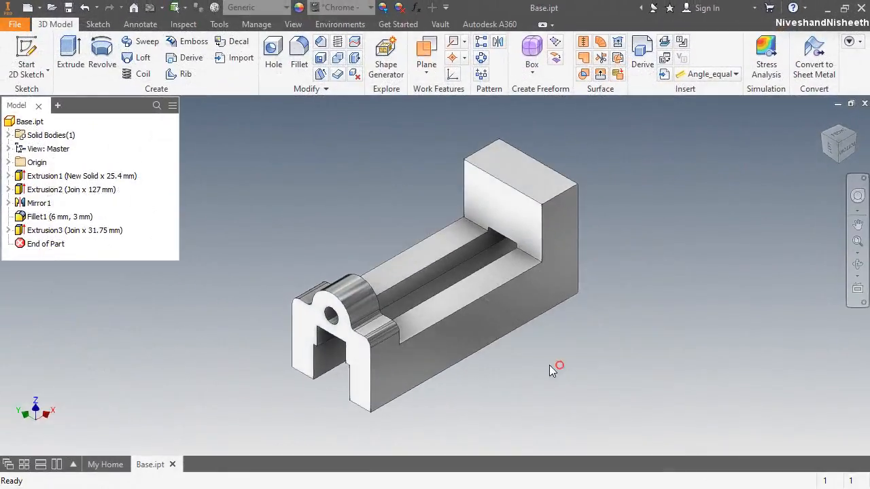
click(27, 67)
click(8, 161)
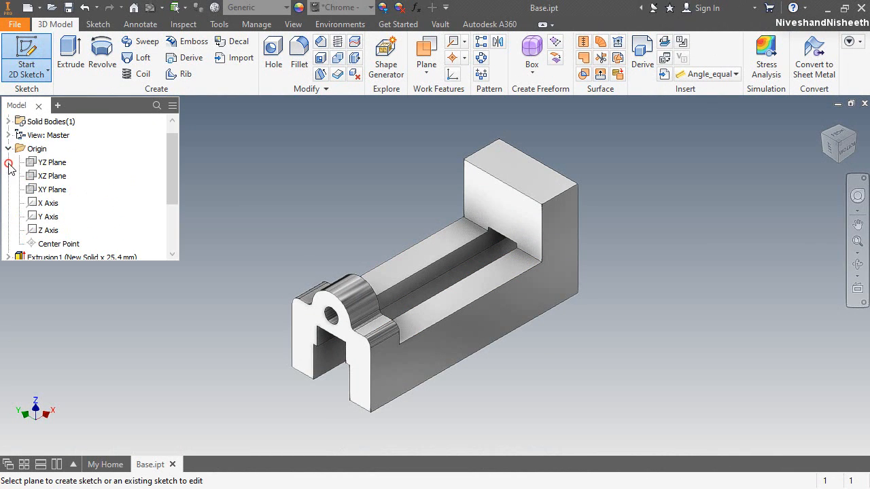
click(49, 176)
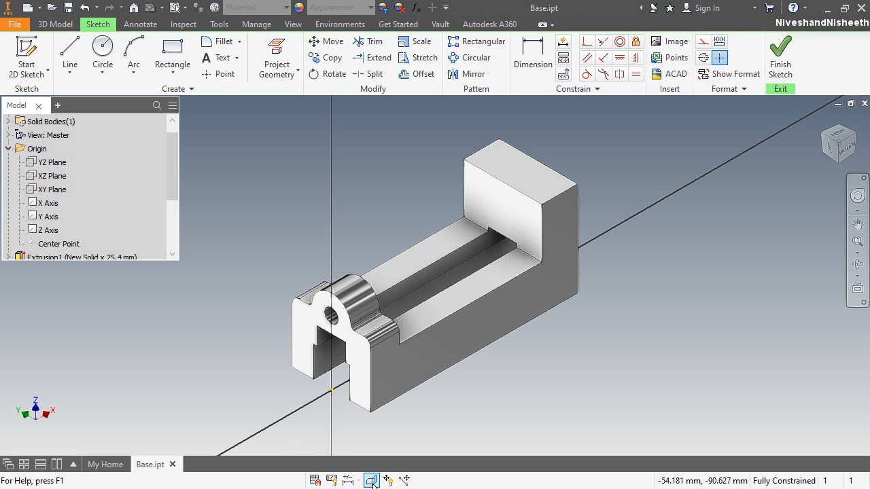
click(371, 481)
click(293, 74)
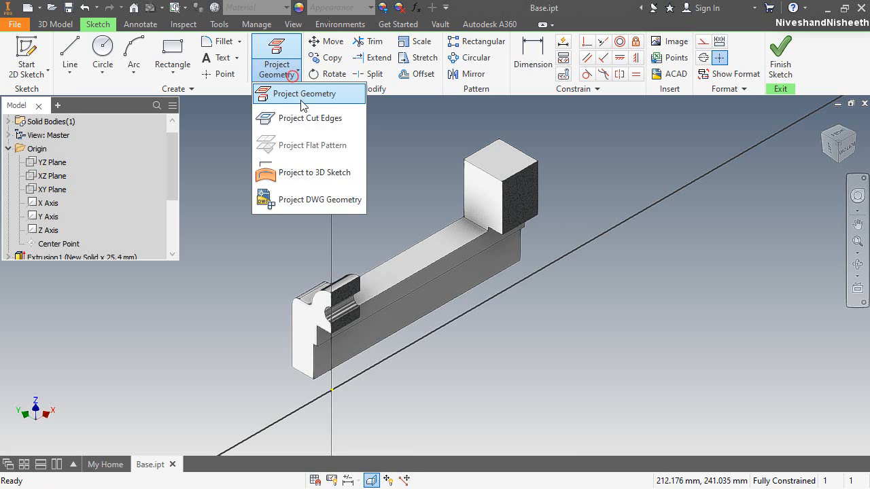
Project the cut edges of the sliced body into the sketch and convert them to construction lines
click(301, 93)
drag(246, 111, 703, 392)
click(729, 210)
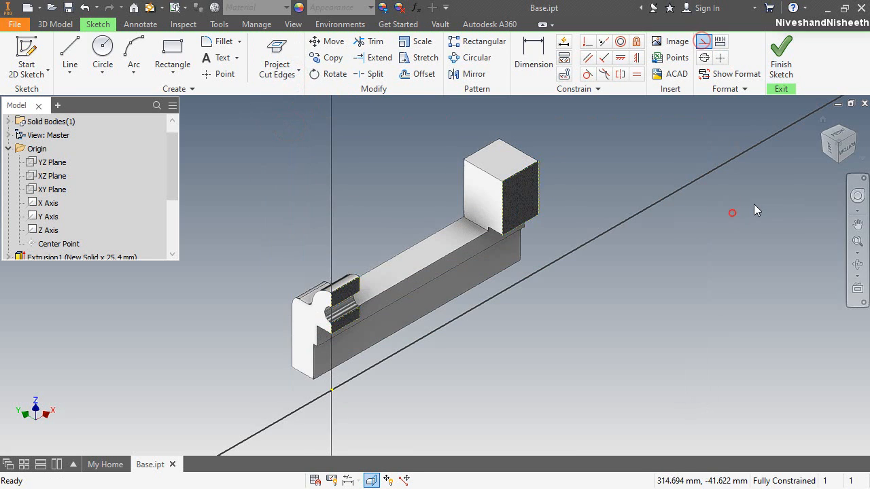
Draw a three-point arc of about 29 mm radius across the end block's outer upper corner, from its top edge to its outer side edge
click(846, 148)
scroll(581, 233, down, 5)
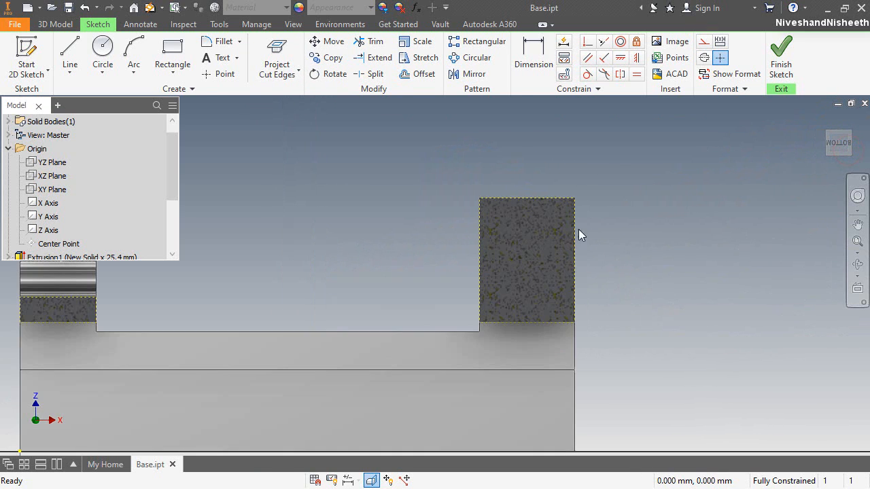
click(134, 51)
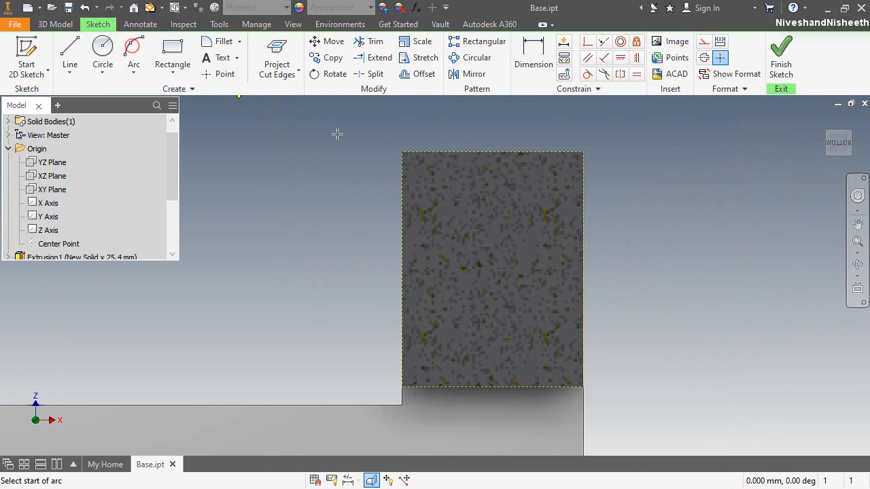
click(506, 151)
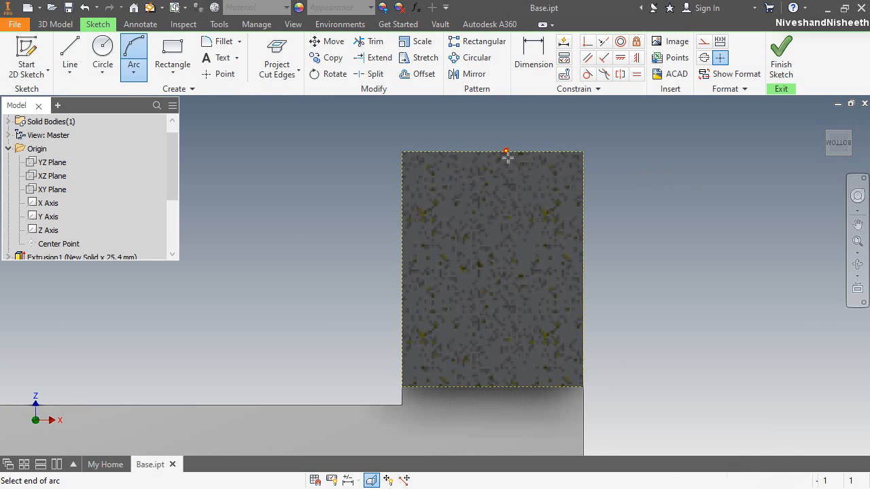
click(581, 286)
click(574, 236)
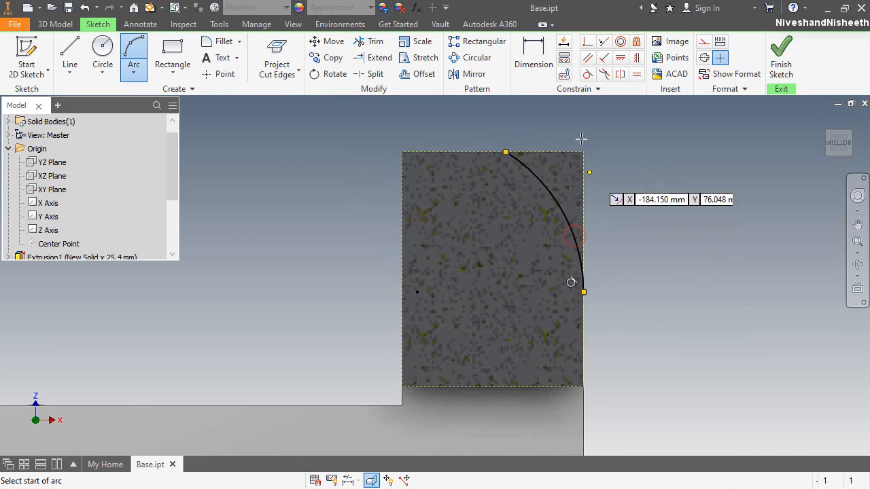
Dimension the corner arc with a radius of 34.93 mm
click(534, 61)
click(544, 189)
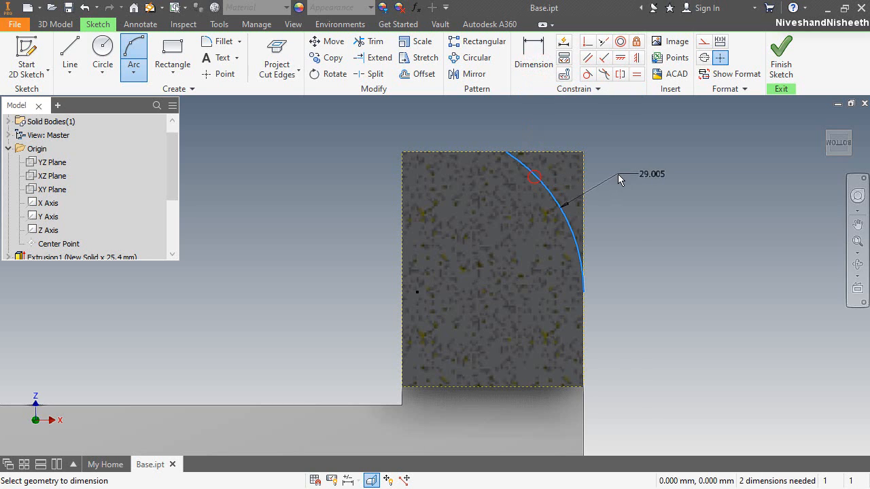
click(618, 174)
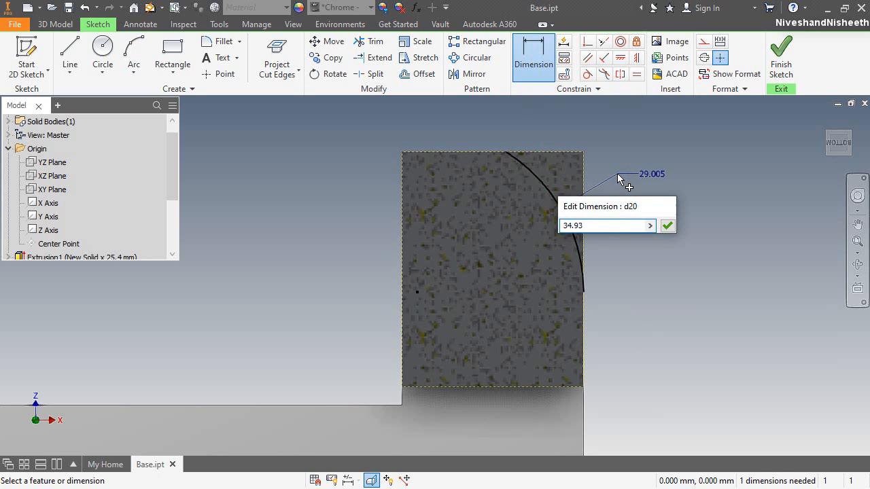
key(Return)
Dimension the vertical distance between the arc's two endpoints as 30.15 mm
click(533, 58)
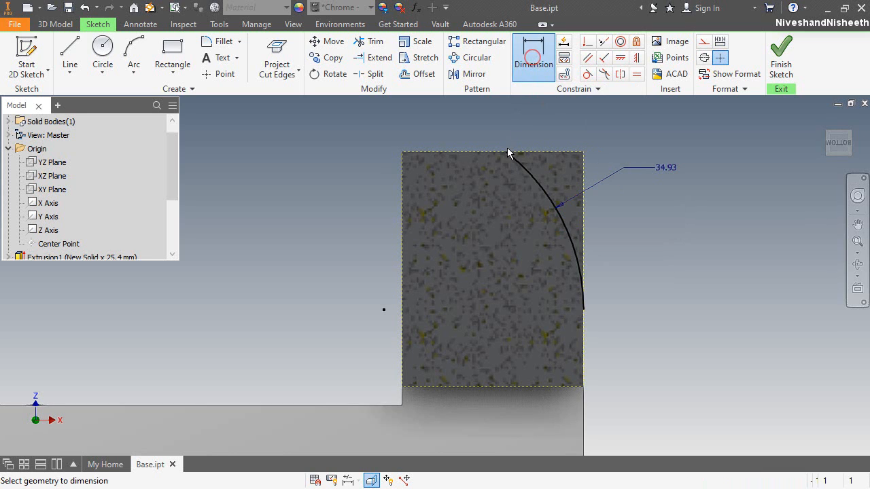
click(506, 151)
click(583, 308)
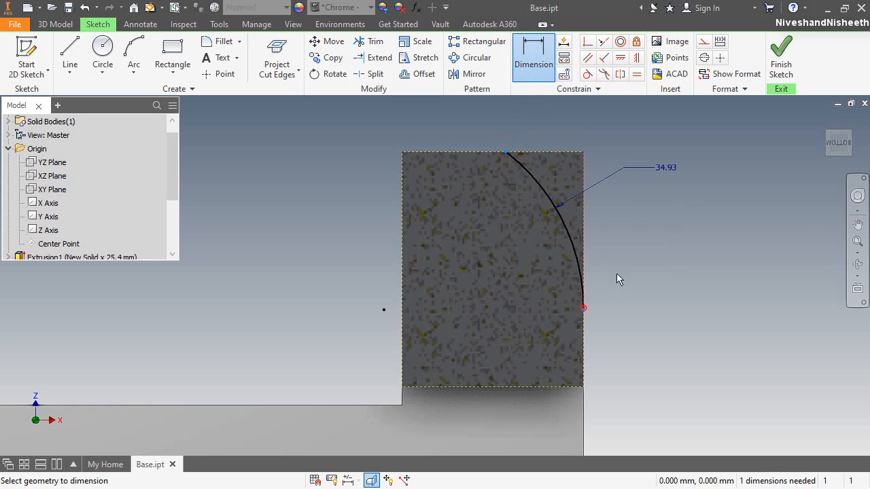
click(715, 253)
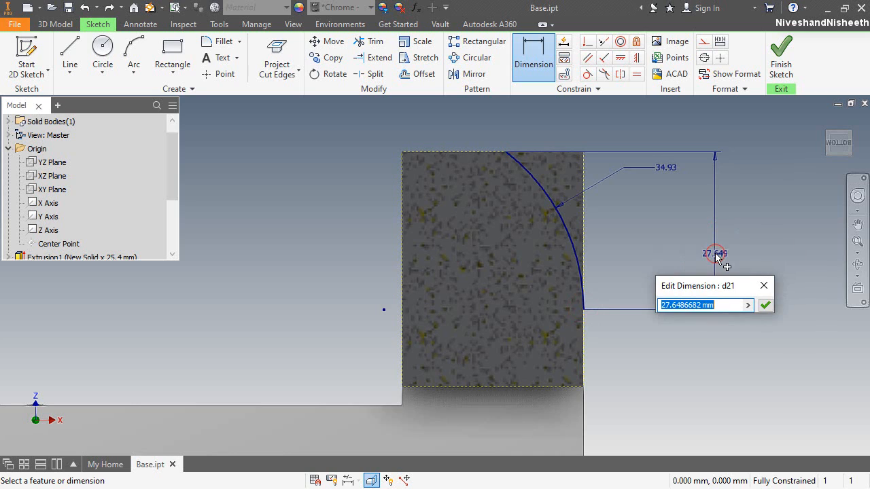
text(30.15)
key(Return)
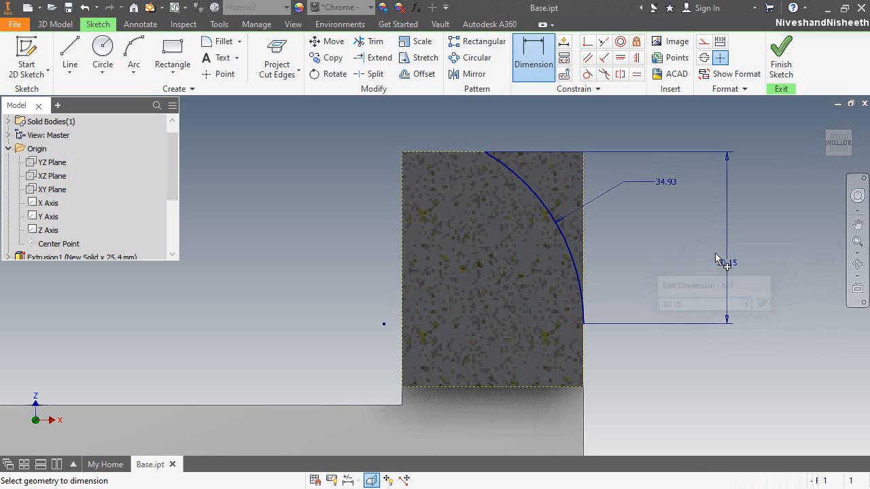
Close the corner profile with a horizontal and a vertical line from the arc's endpoints to the block's upper outer corner
right_click(634, 208)
click(632, 169)
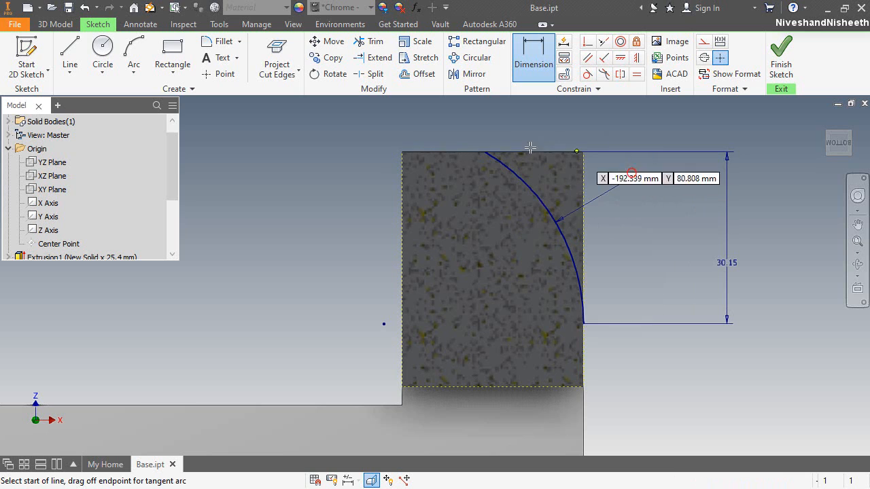
click(482, 153)
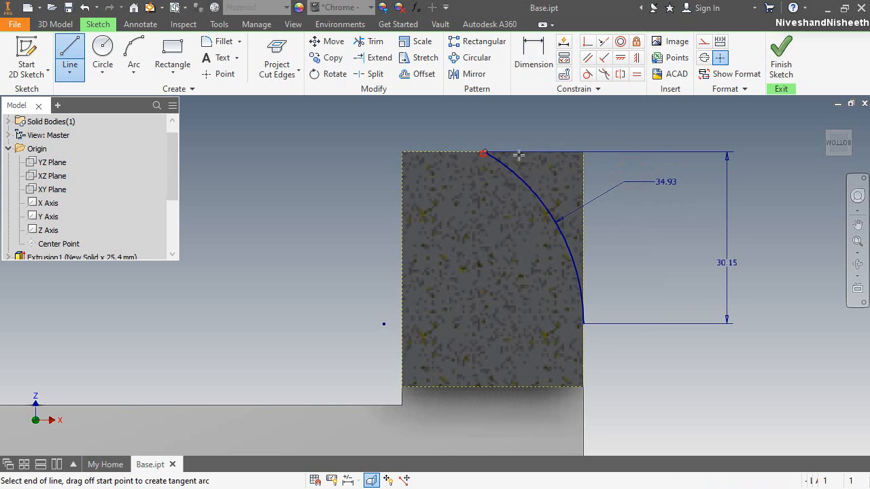
click(582, 153)
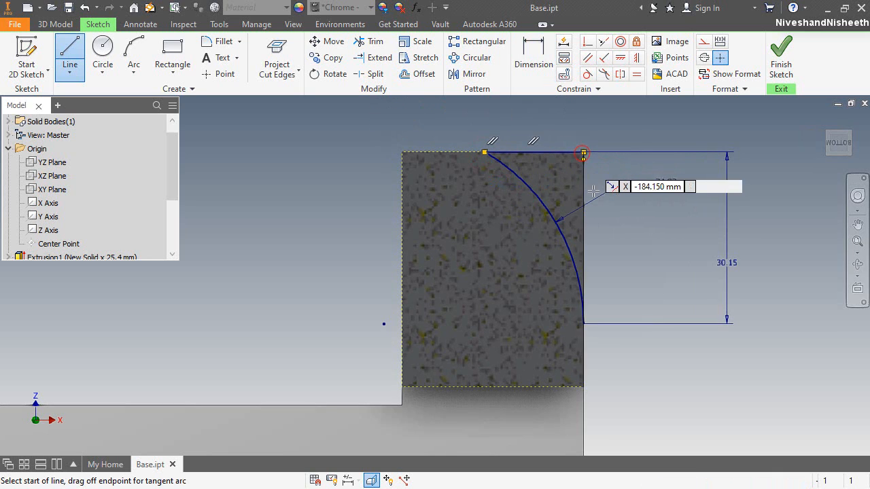
click(582, 323)
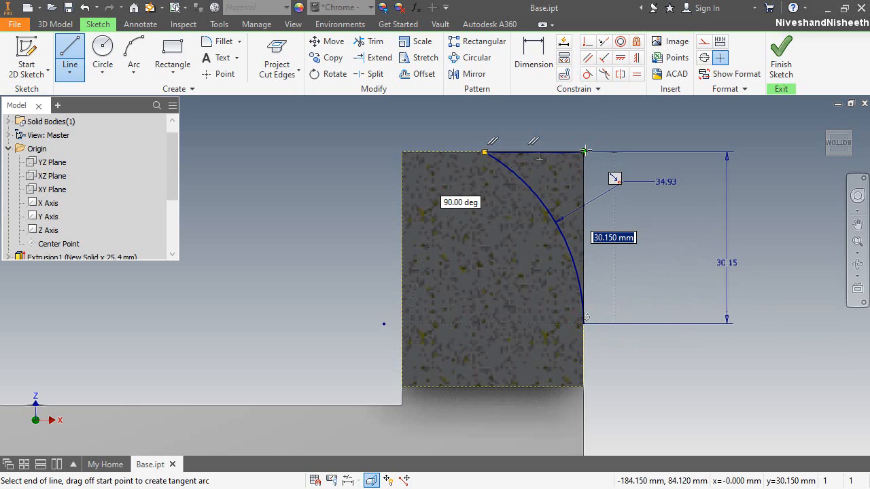
click(585, 150)
key(Escape)
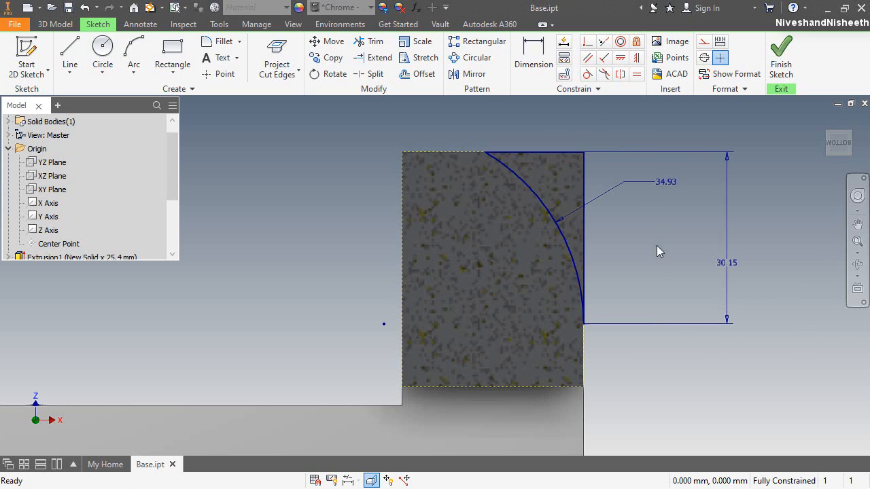
Finish the sketch and extrude the corner profile as a symmetric cut of 105.5 mm across the end block
click(781, 57)
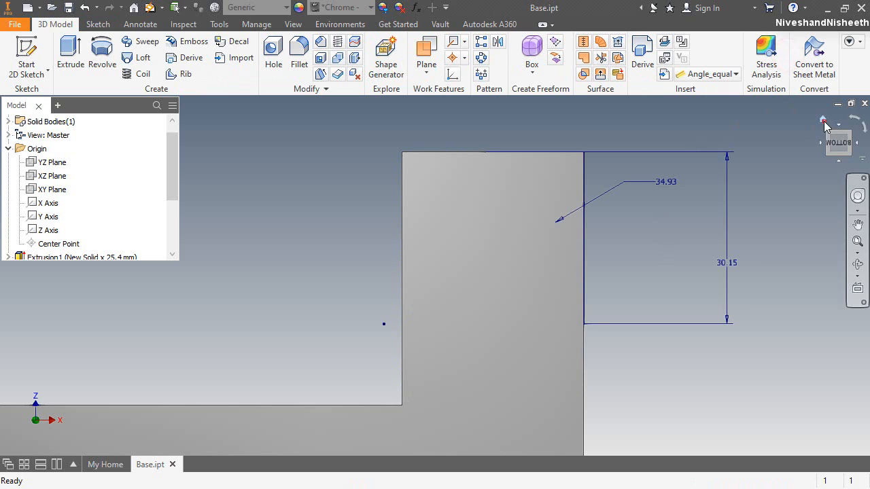
click(823, 122)
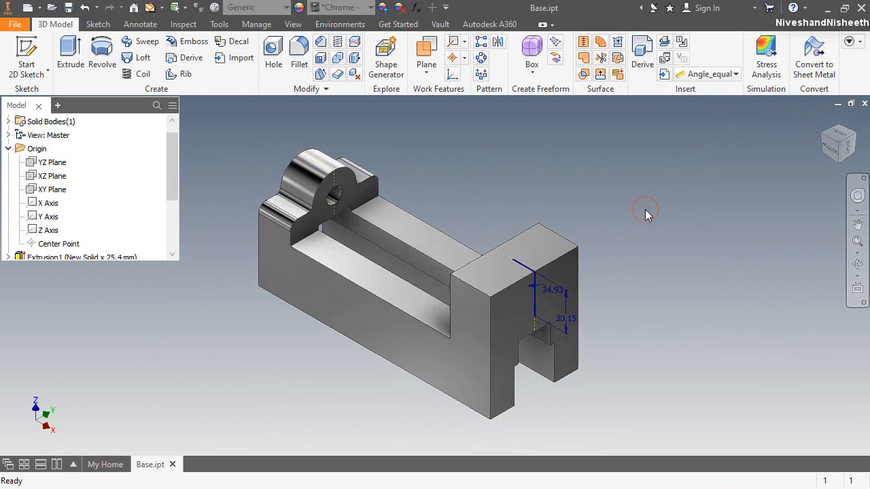
key(e)
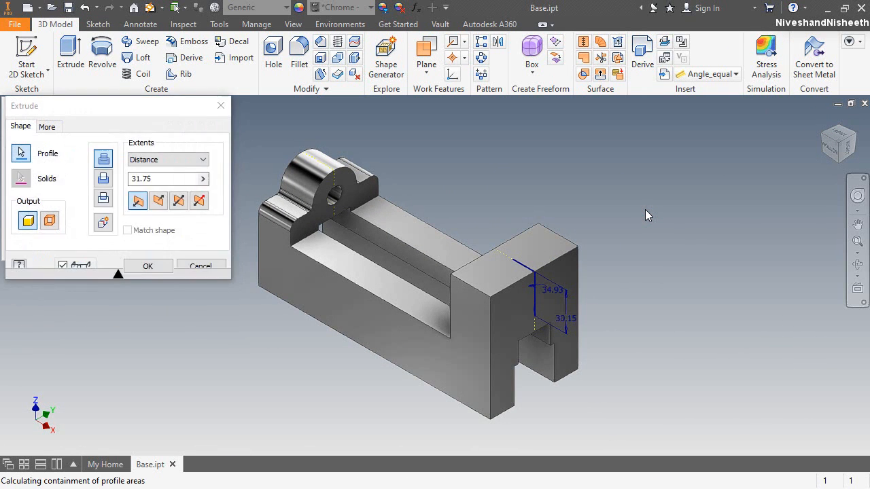
click(163, 109)
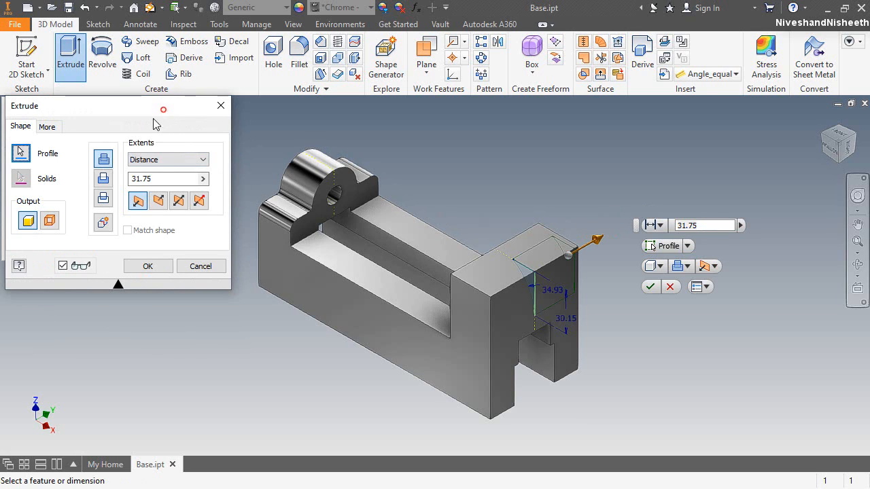
click(104, 179)
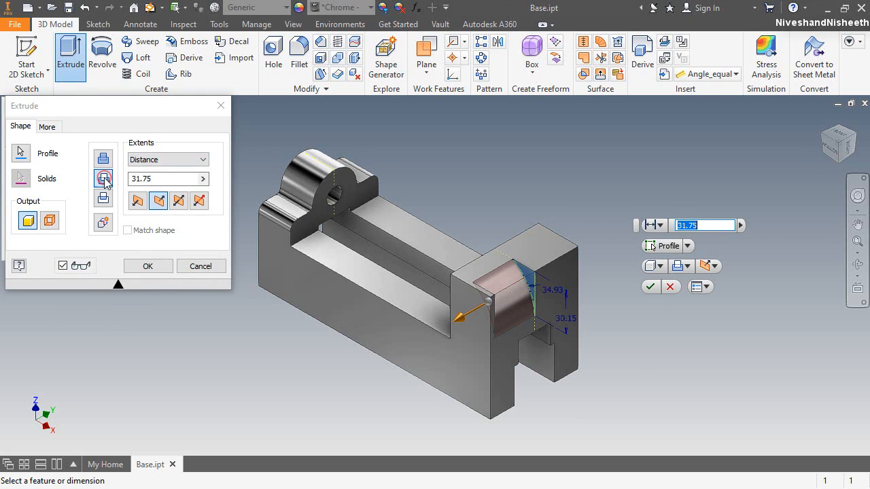
click(189, 112)
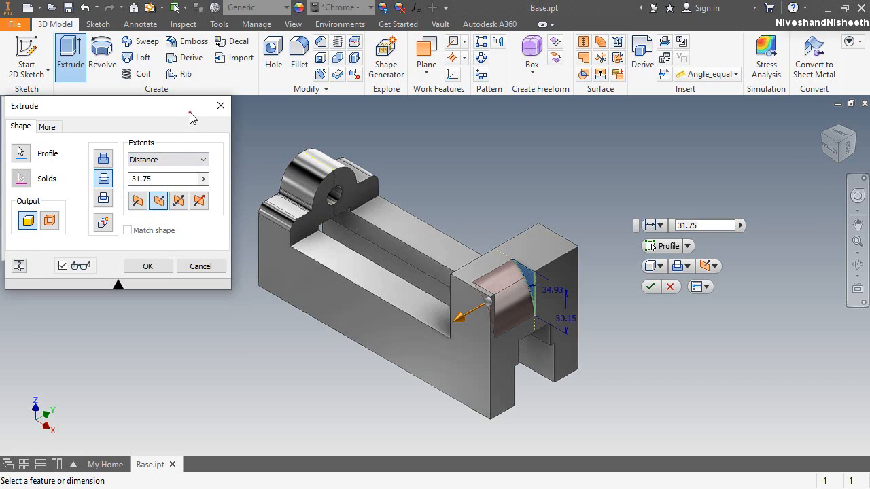
click(179, 201)
drag(571, 259, 627, 235)
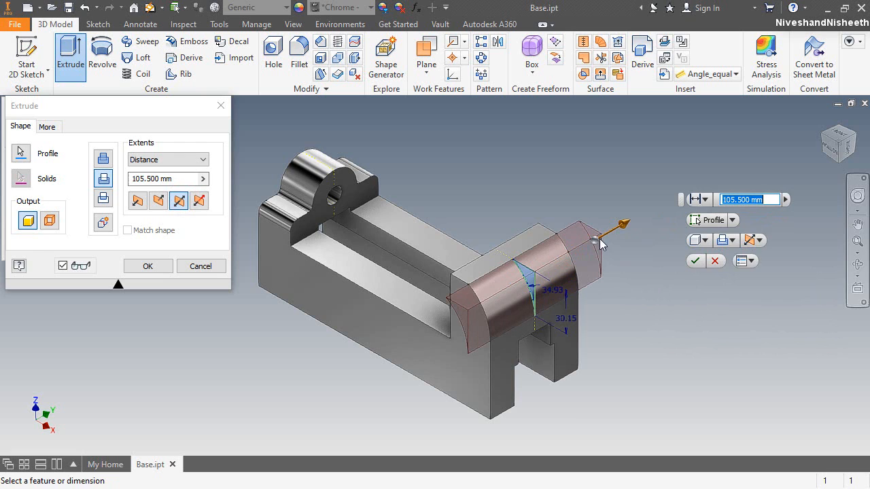
click(140, 267)
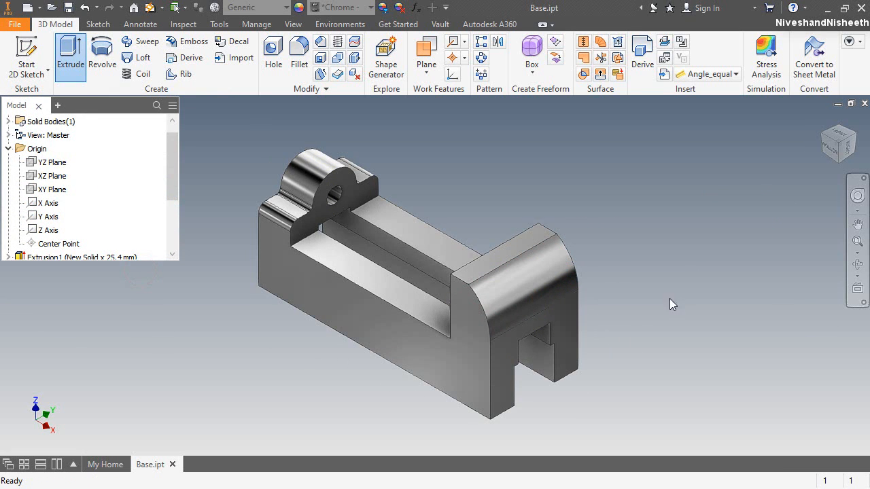
Start a new 2D sketch on the origin XY plane
right_click(84, 196)
click(116, 354)
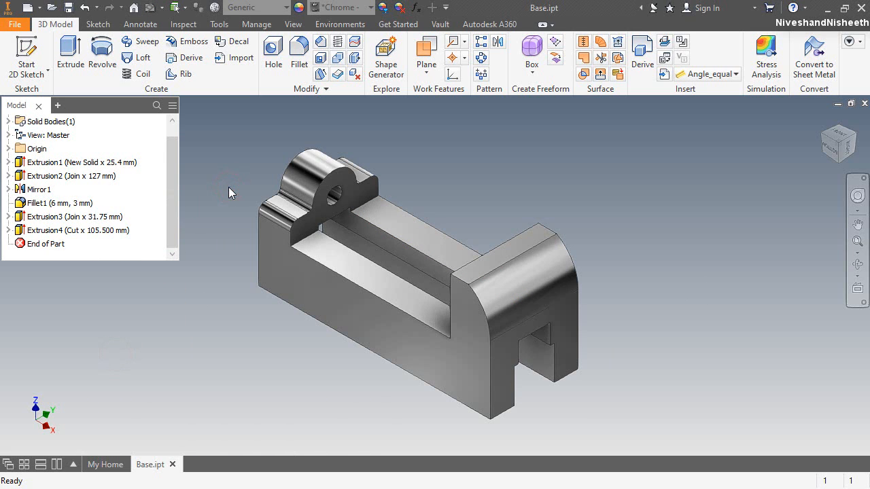
click(8, 149)
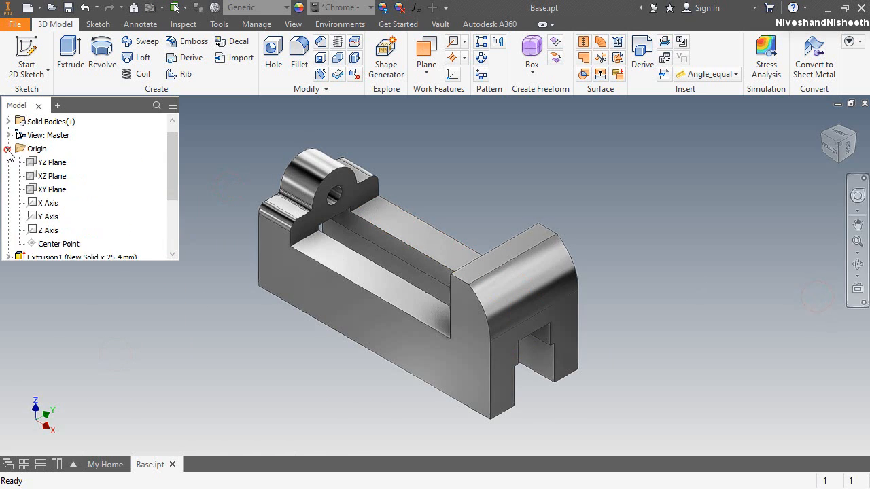
click(40, 191)
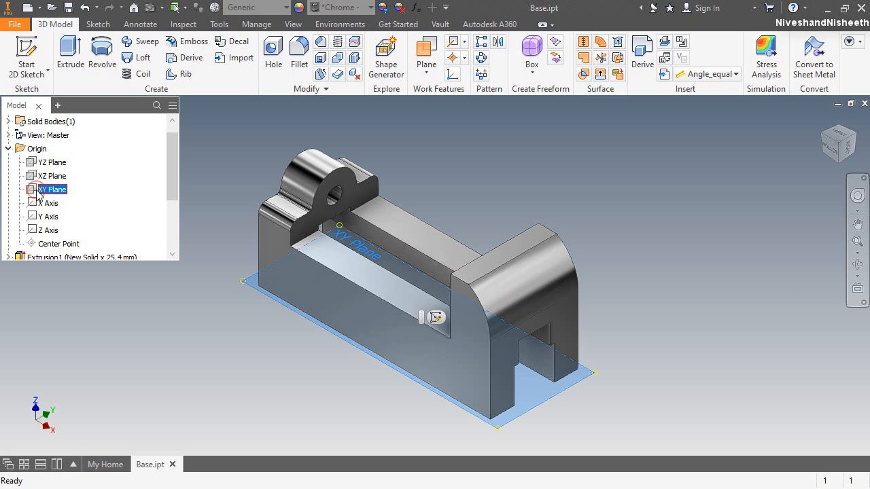
click(436, 318)
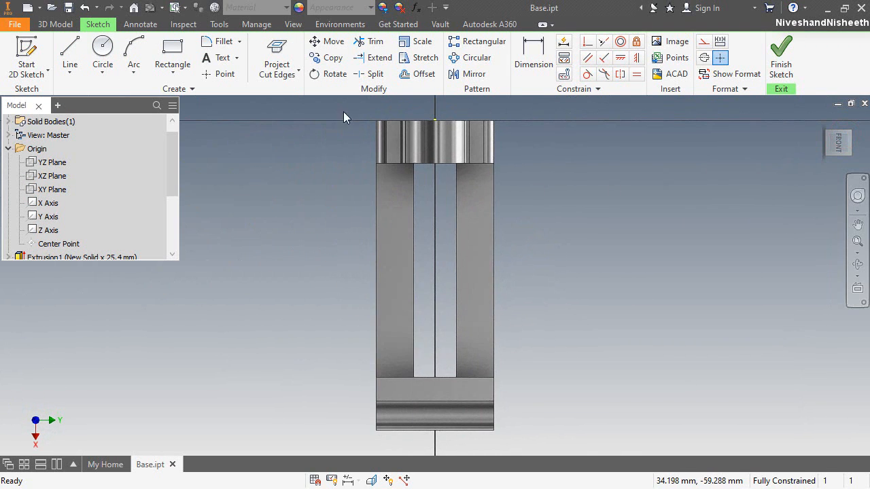
Project the two long underside faces of the base into the sketch and convert their outlines to construction lines
click(818, 146)
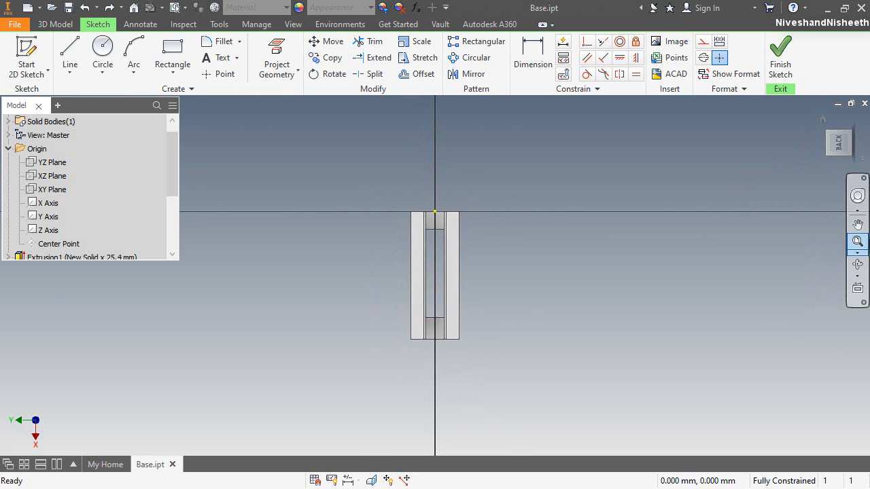
click(861, 243)
click(276, 57)
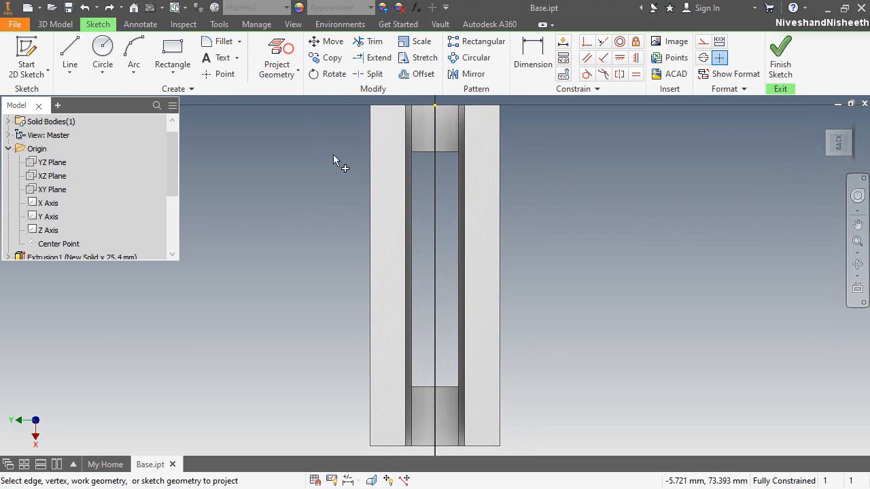
click(410, 235)
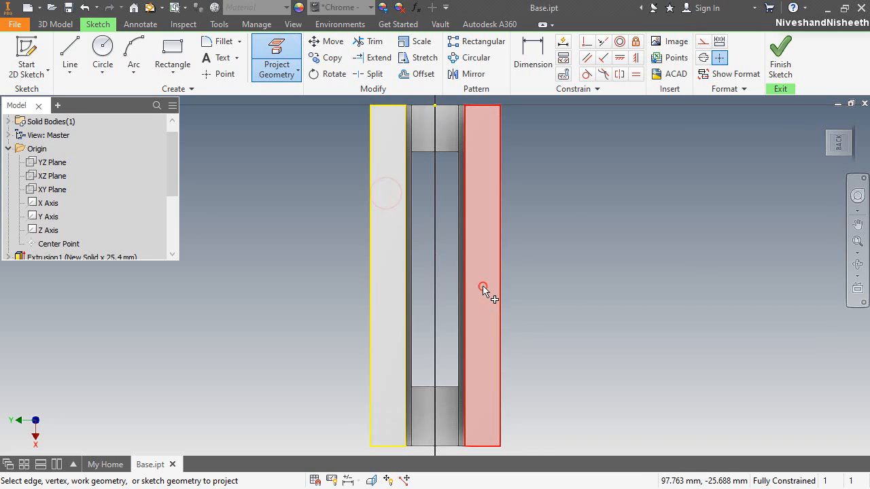
click(483, 239)
right_click(569, 211)
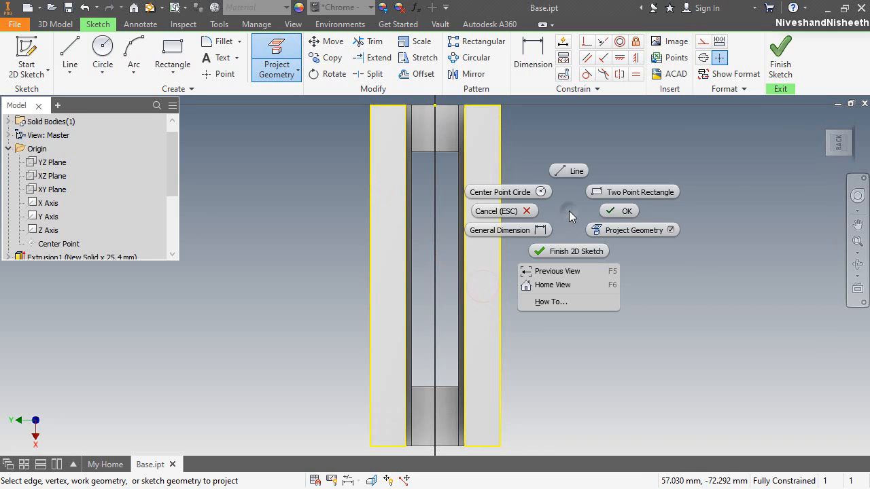
click(623, 211)
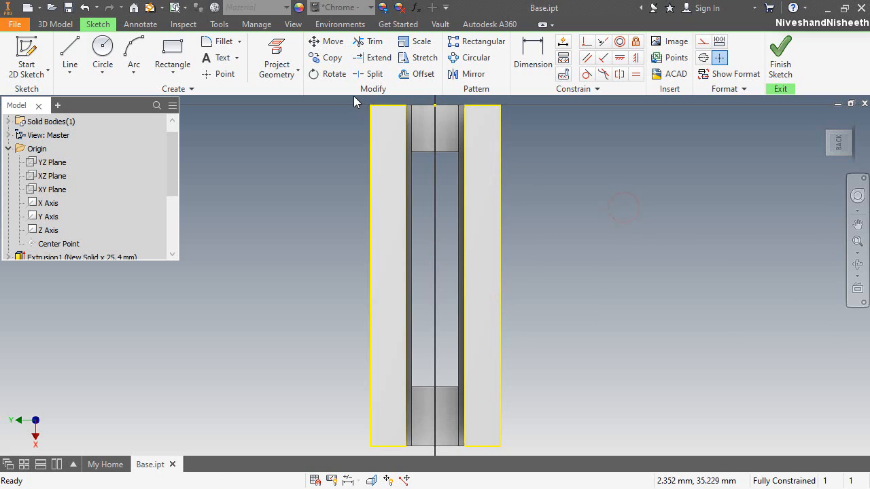
mouse_move(353, 96)
mouse_down()
mouse_move(509, 218)
mouse_move(528, 452)
mouse_up()
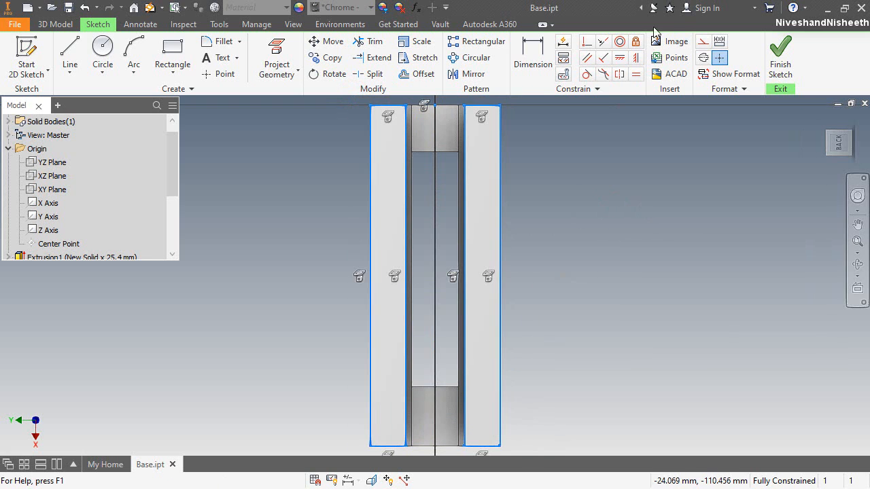
click(703, 43)
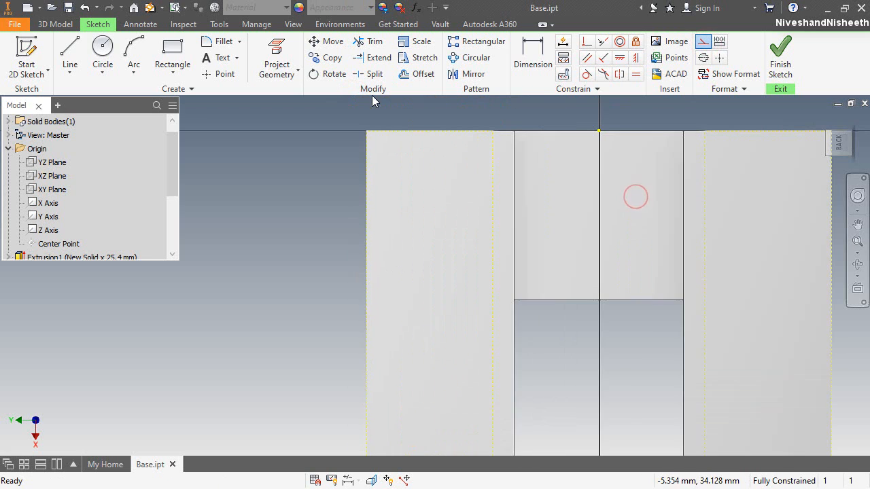
Sketch a three-point arc of about 14 mm radius bulging outward from the base's long outer edge, starting at its end corner
scroll(371, 95, up, 5)
click(133, 49)
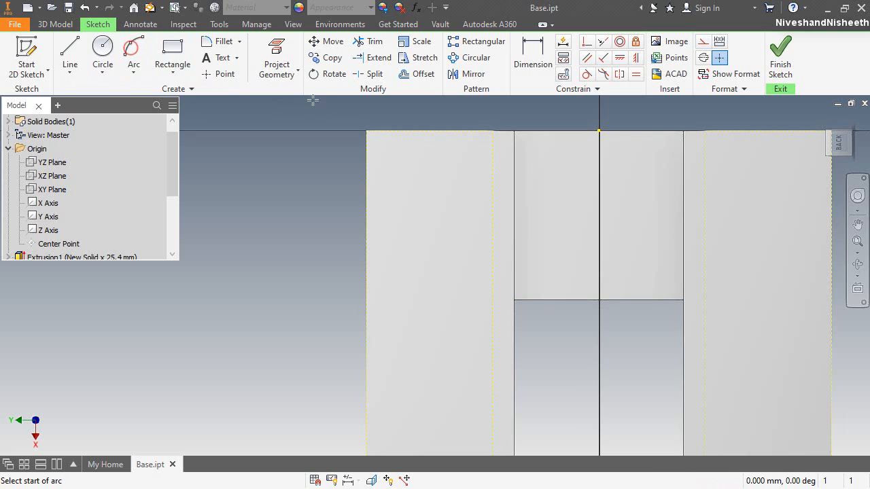
click(365, 129)
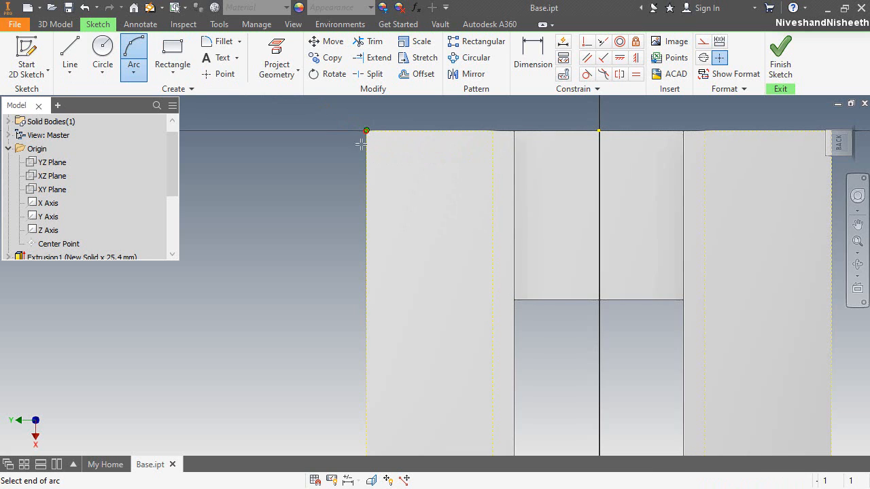
click(365, 313)
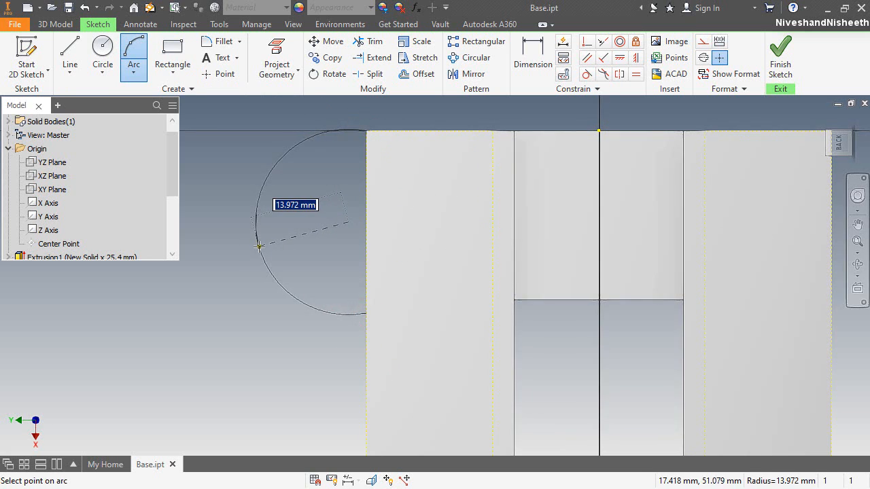
click(259, 247)
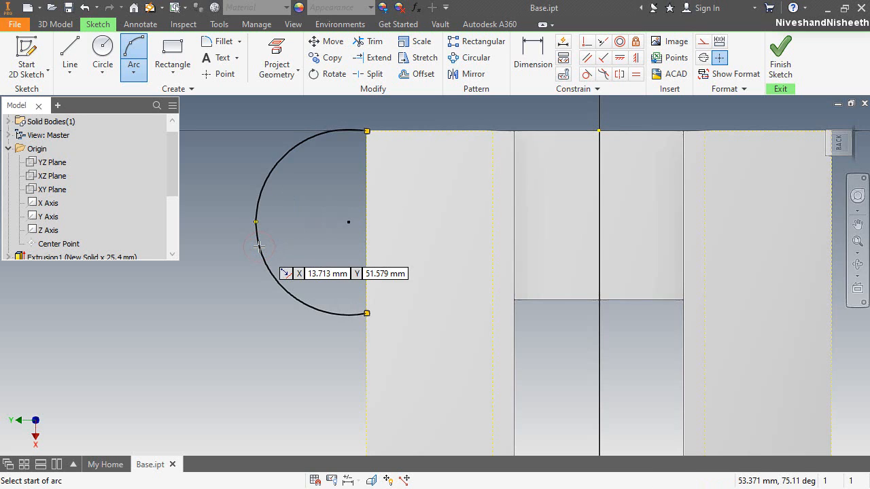
Sketch an 8 mm diameter circle inside the arc, beside the base's outer edge
click(102, 47)
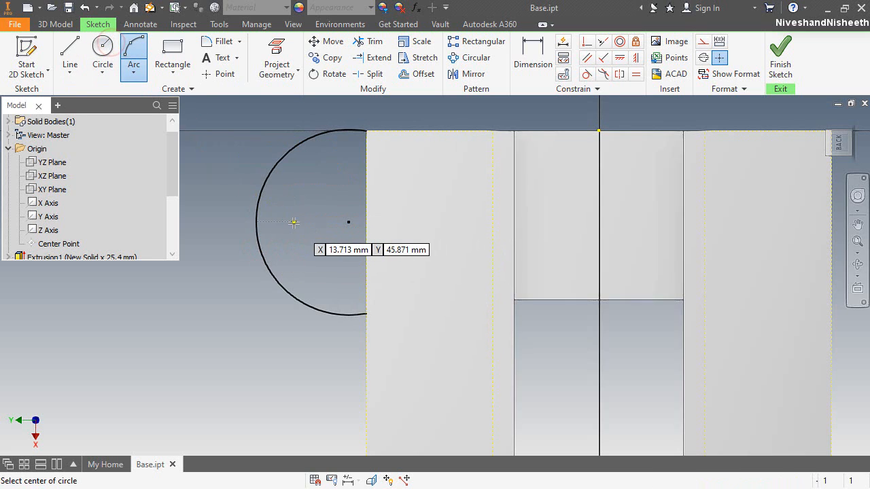
click(297, 214)
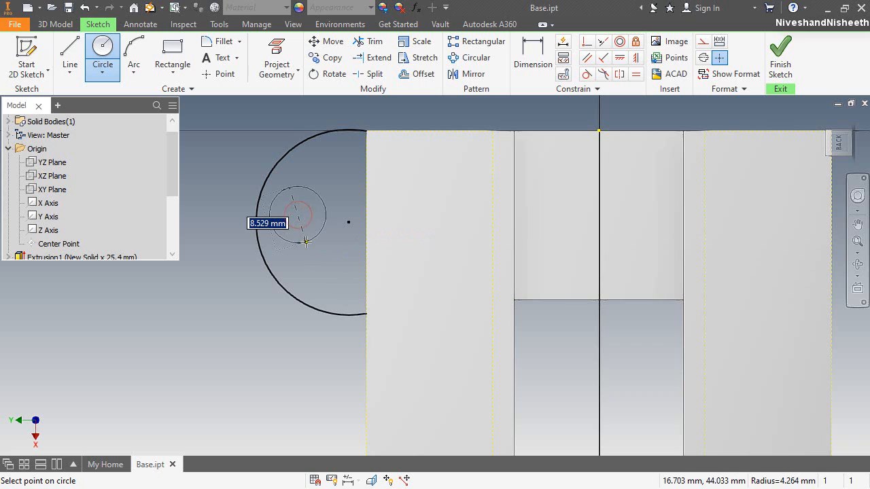
click(304, 240)
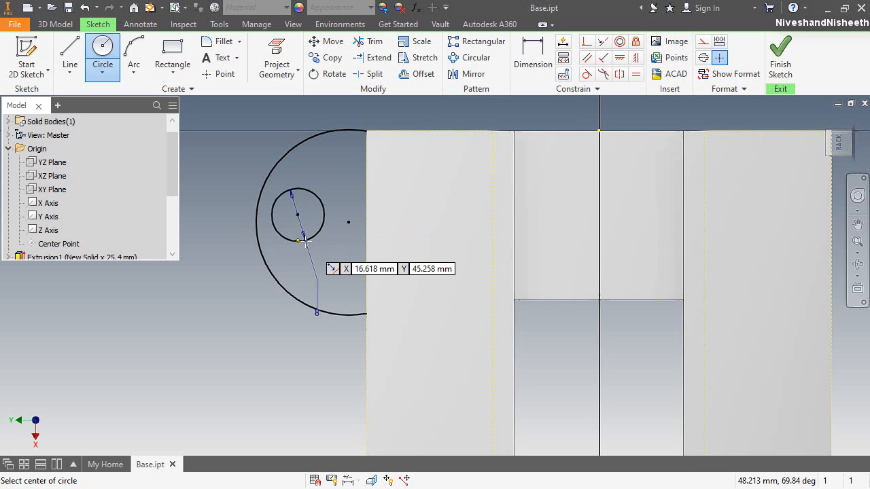
key(Escape)
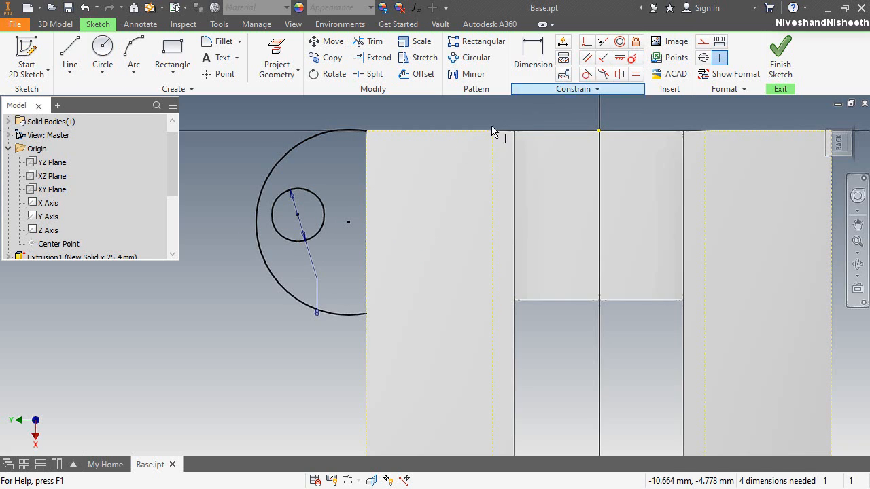
Align the circle's centre with the arc's centre using a Vertical constraint, and make the arc's centre coincident with the base's outer edge
click(297, 215)
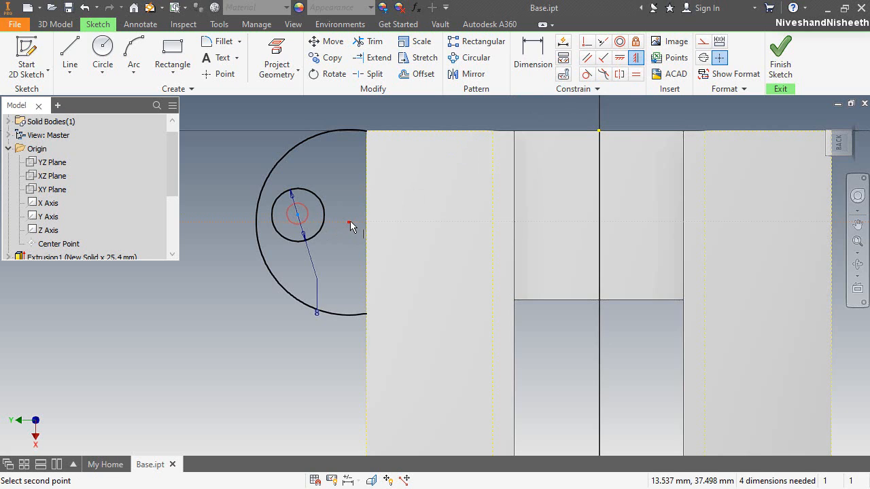
click(348, 222)
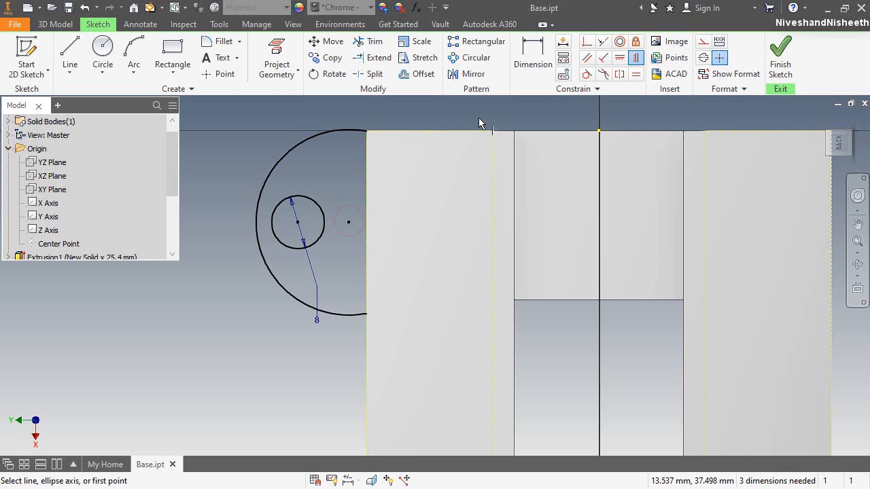
click(586, 41)
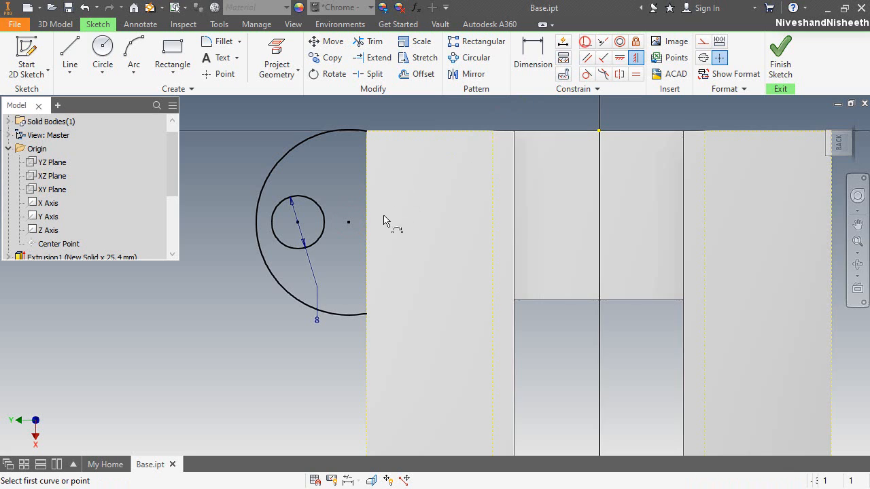
click(349, 223)
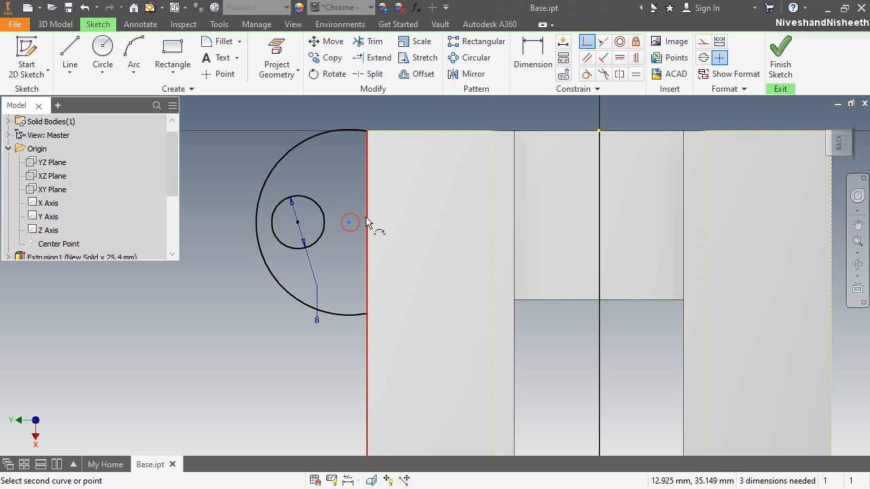
click(367, 220)
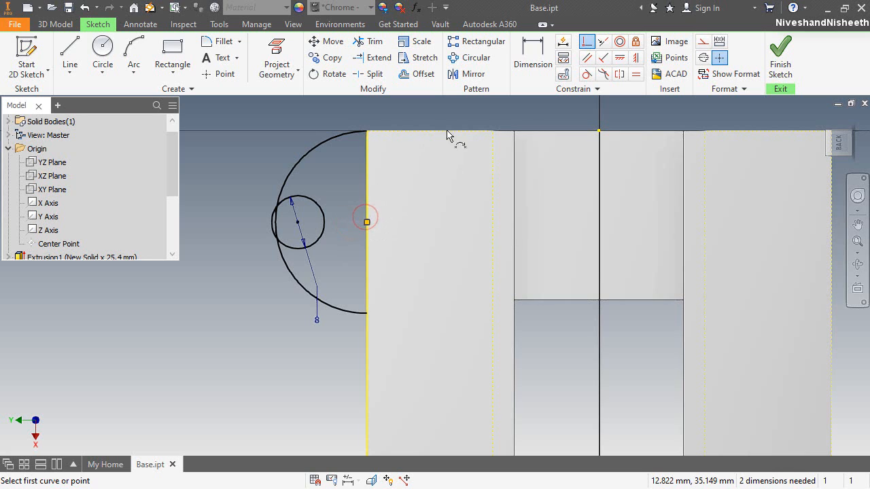
Dimension the circle's centre 15 mm from the base's outer edge
click(532, 54)
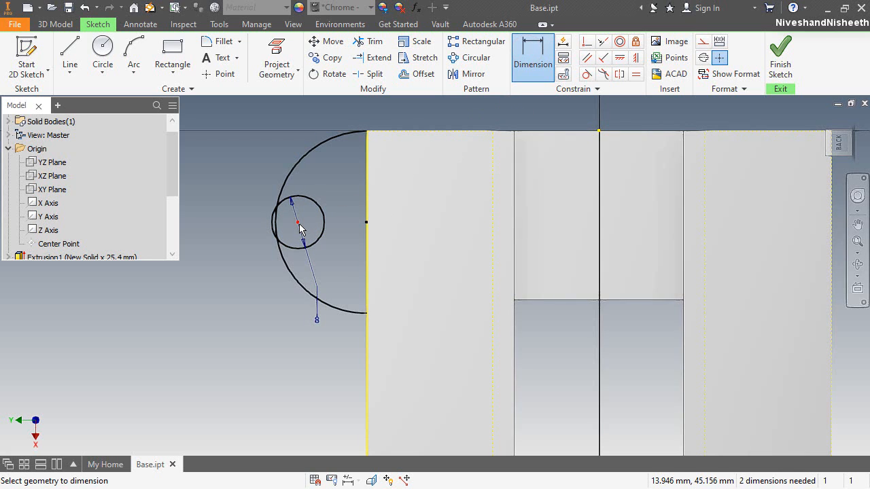
click(298, 223)
click(367, 207)
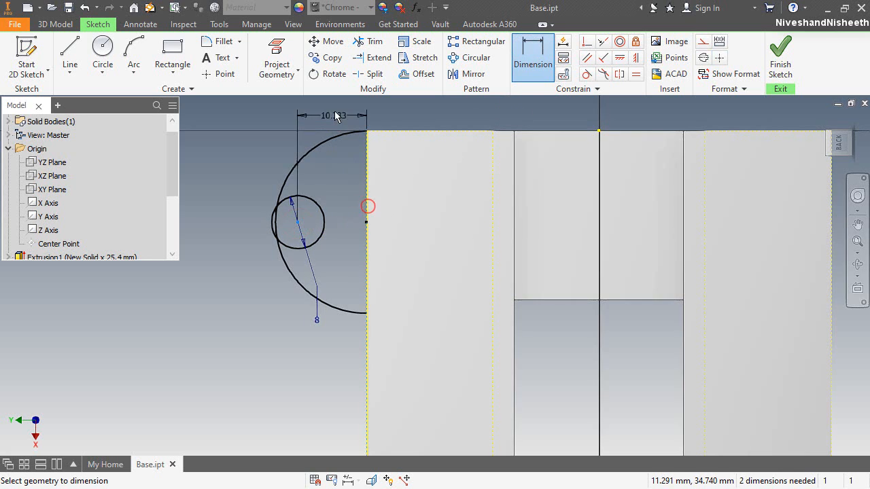
click(334, 111)
text(15)
key(Return)
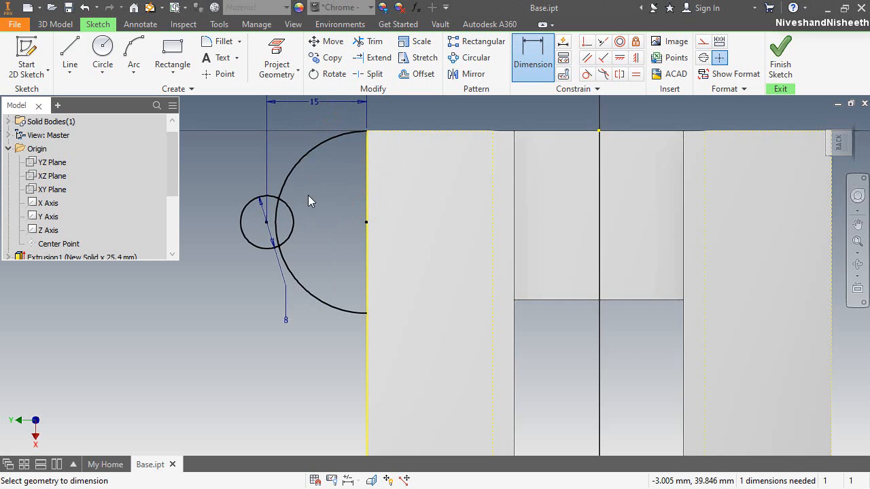
Dimension the arc's radius as 28 mm
scroll(326, 221, down, 2)
click(300, 241)
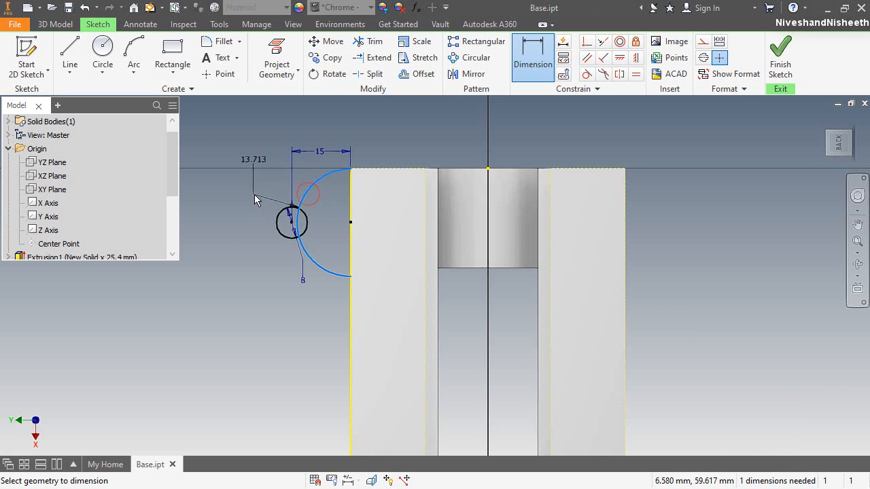
click(254, 195)
text(28)
key(Return)
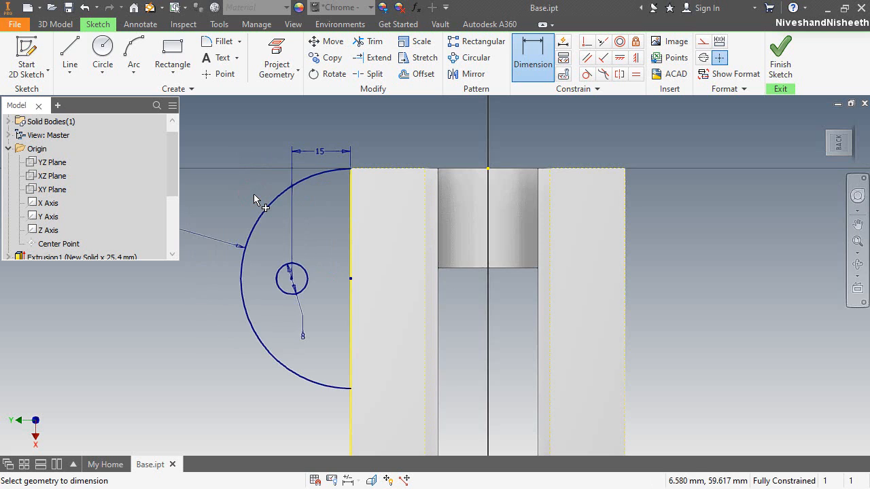
right_click(400, 133)
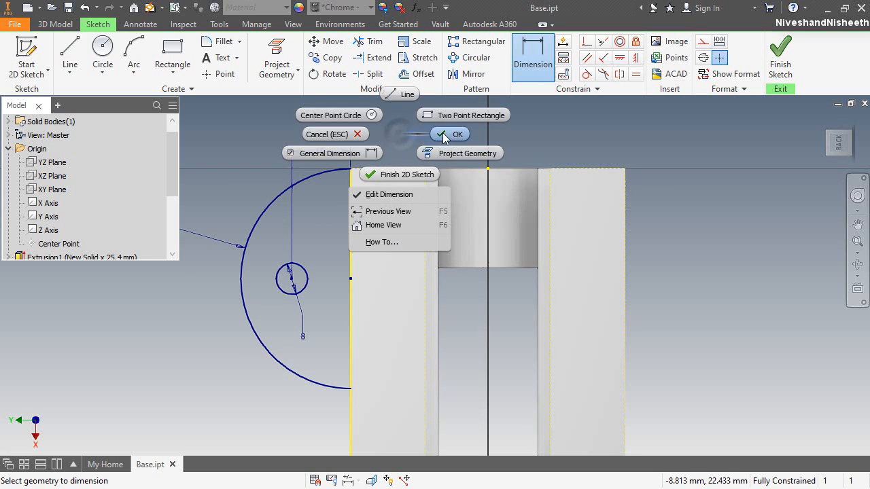
click(446, 134)
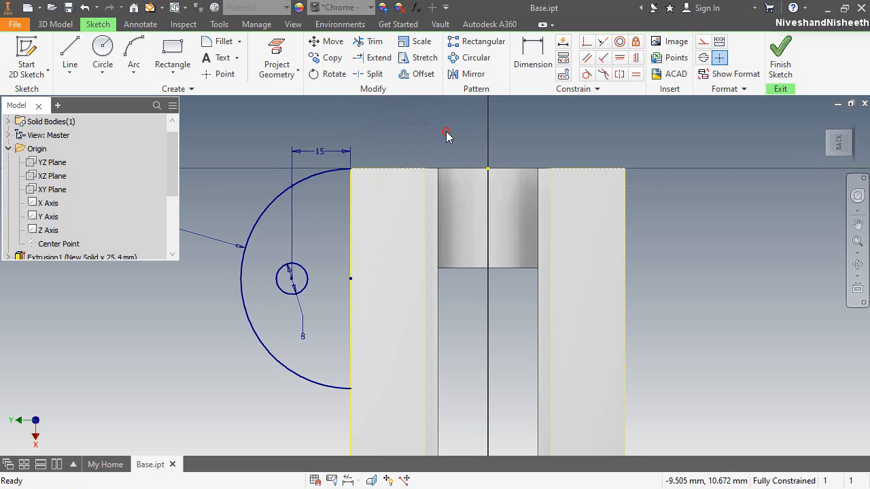
Finish the sketch and extrude the half-round lug profile, excluding the hole, upward 8 mm as a join
click(780, 60)
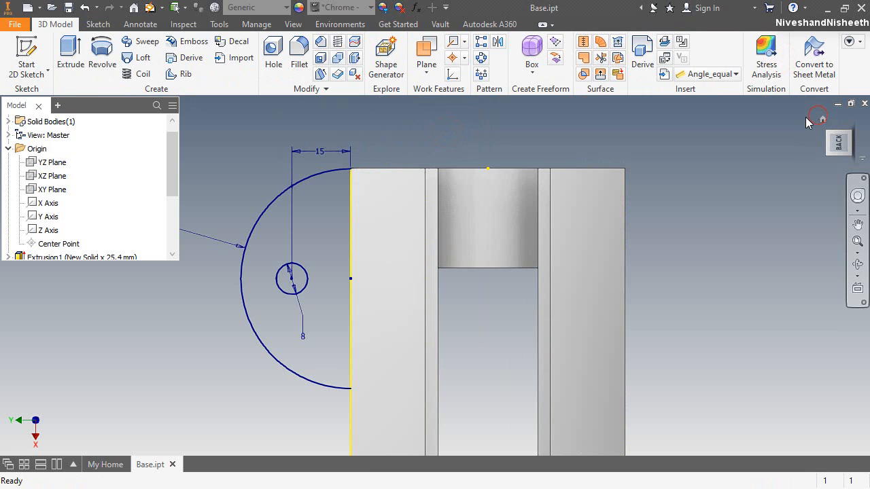
click(822, 121)
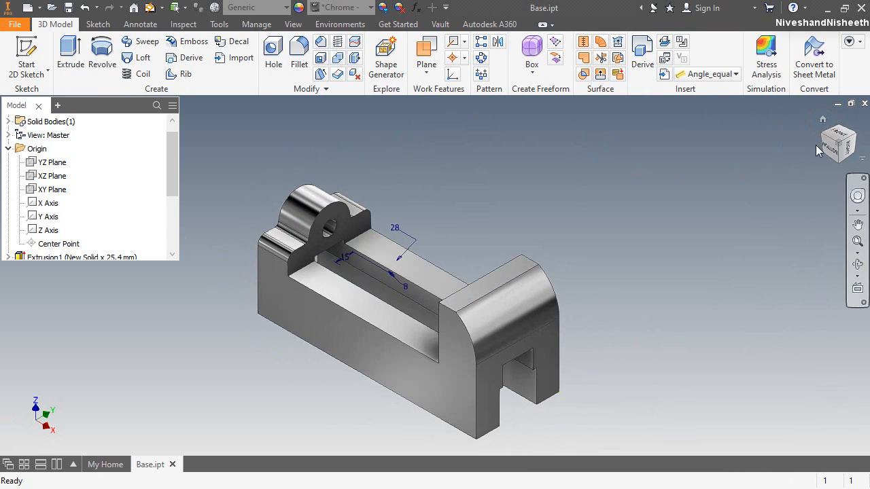
click(841, 127)
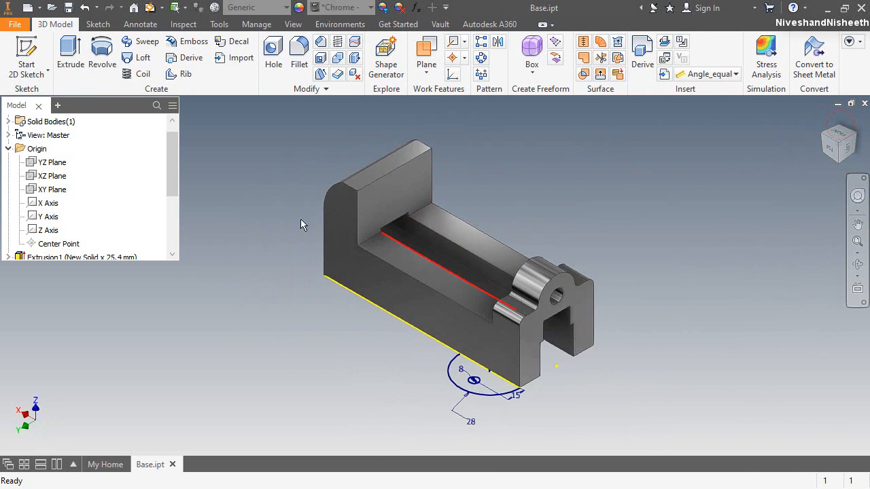
click(71, 58)
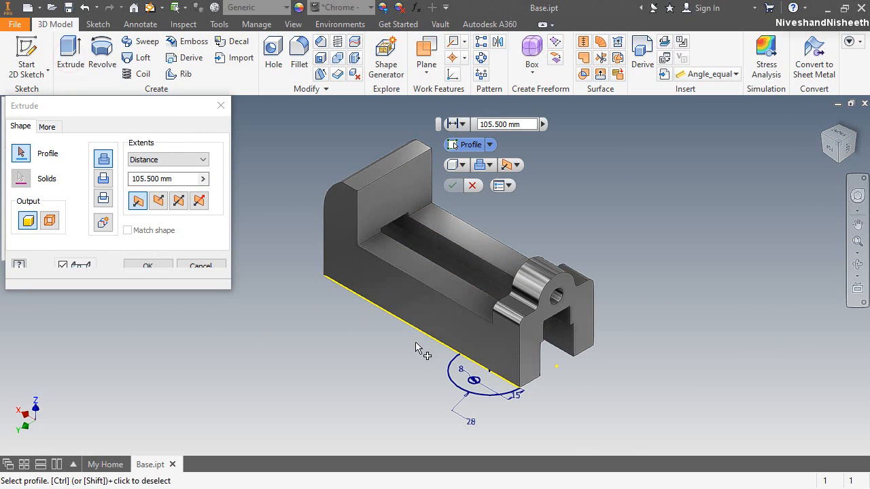
click(466, 386)
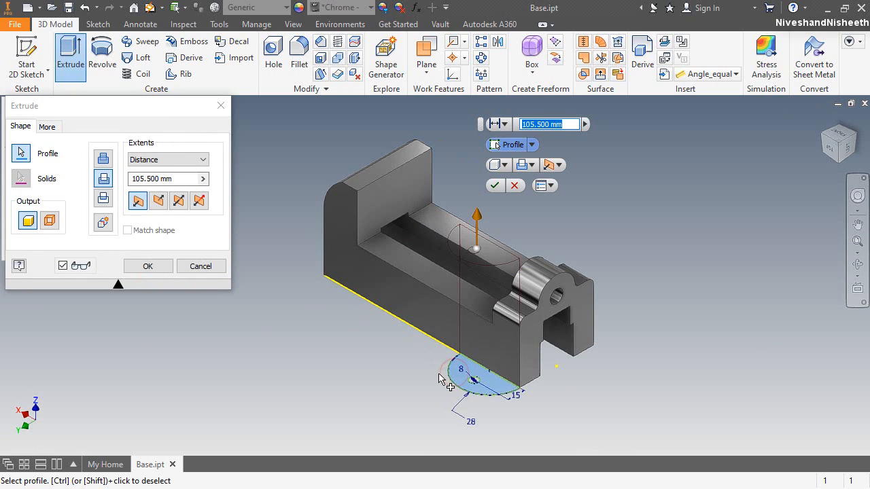
click(154, 107)
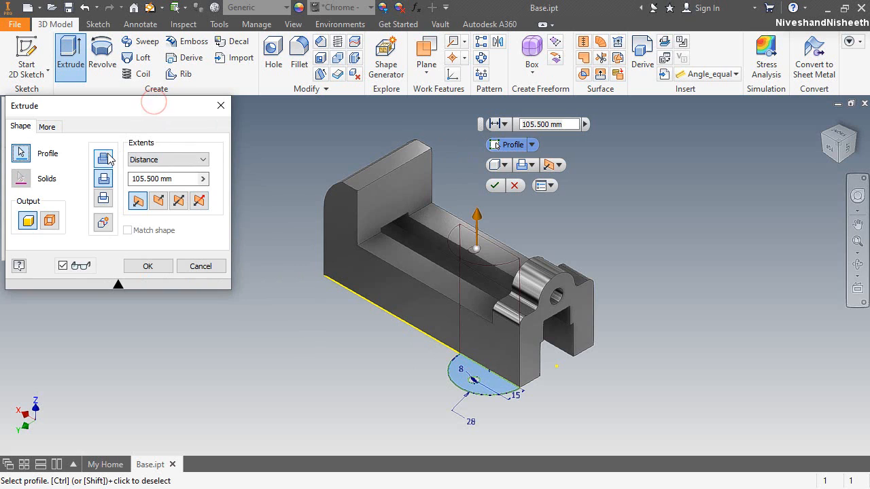
double_click(168, 178)
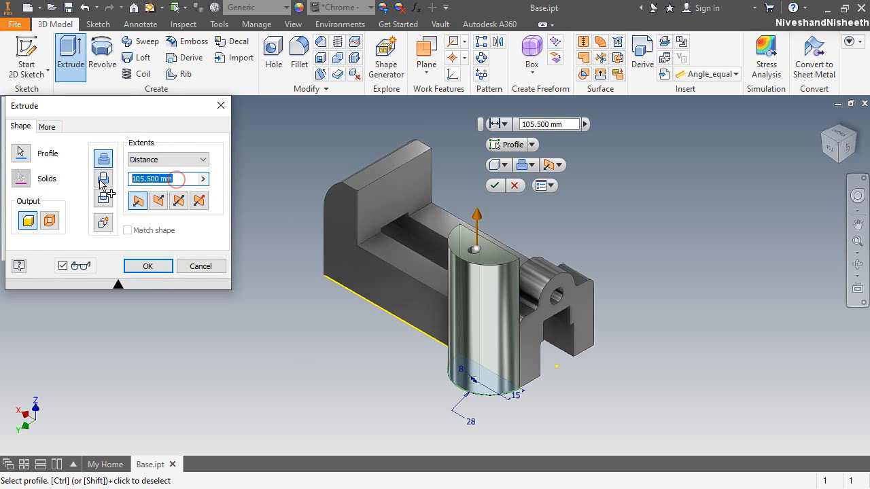
text(8)
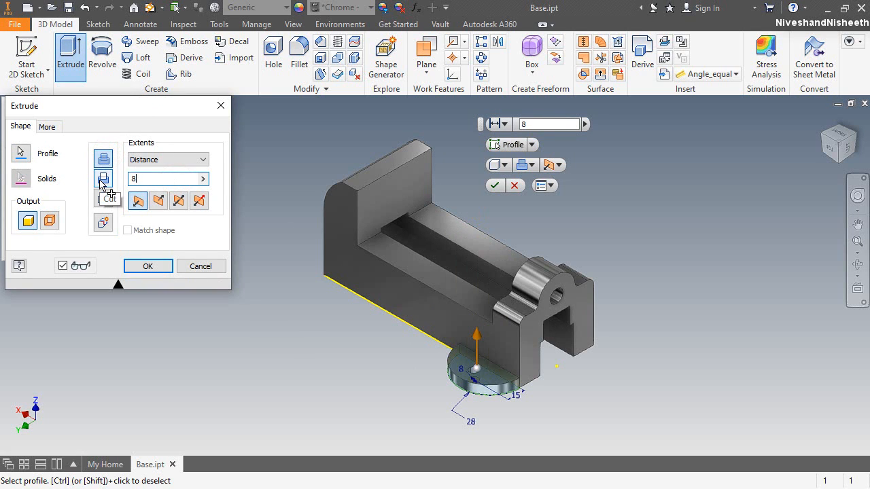
click(151, 267)
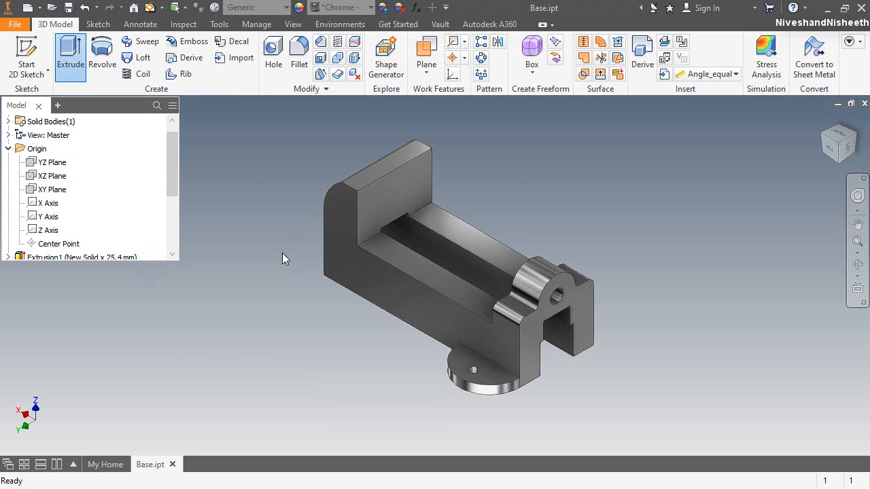
Mirror the lug extrusion to the opposite side of the base about the origin XZ plane
click(497, 42)
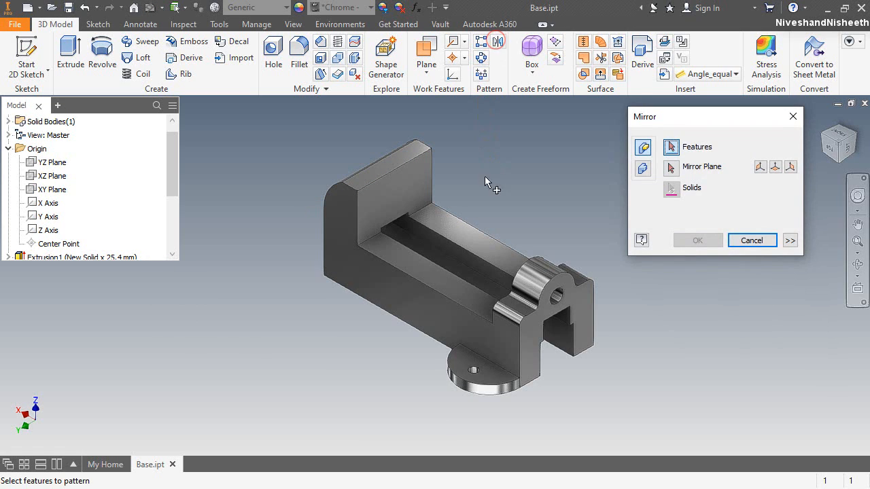
click(480, 392)
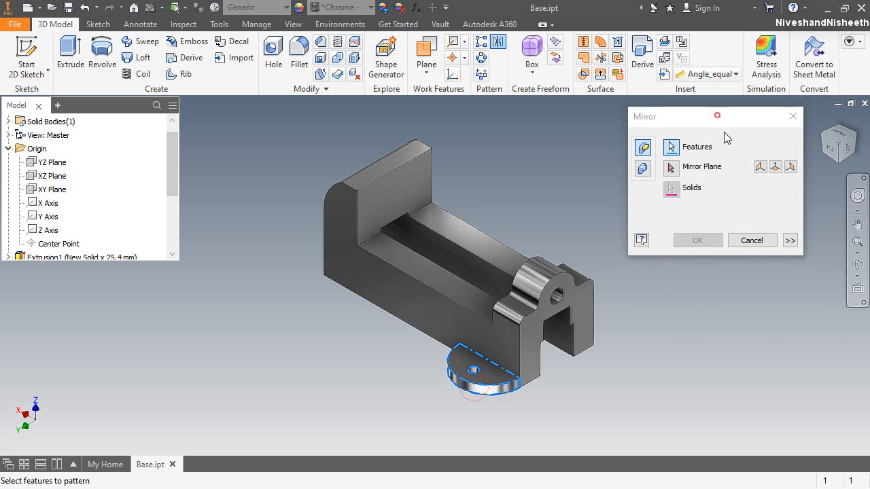
click(713, 114)
click(759, 168)
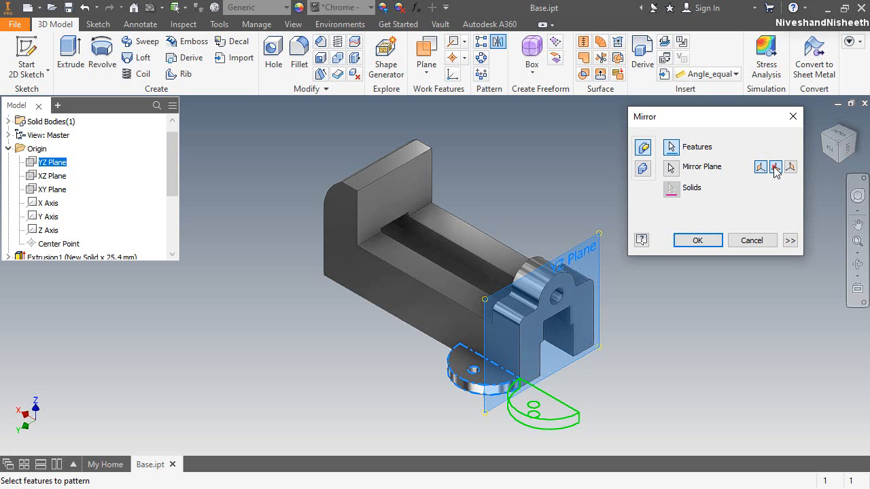
click(775, 168)
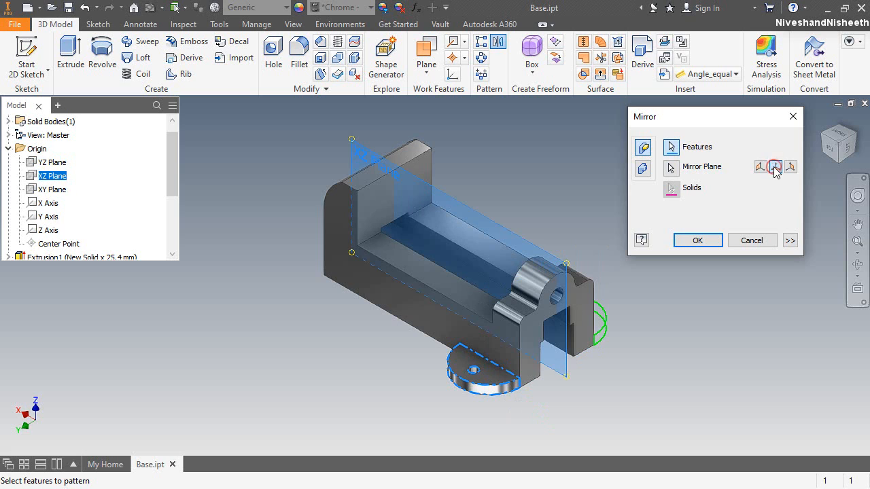
click(710, 240)
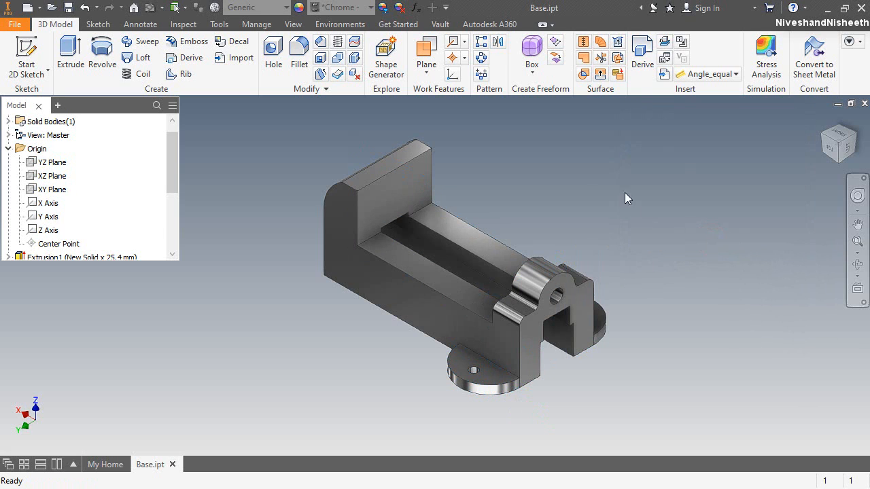
click(712, 394)
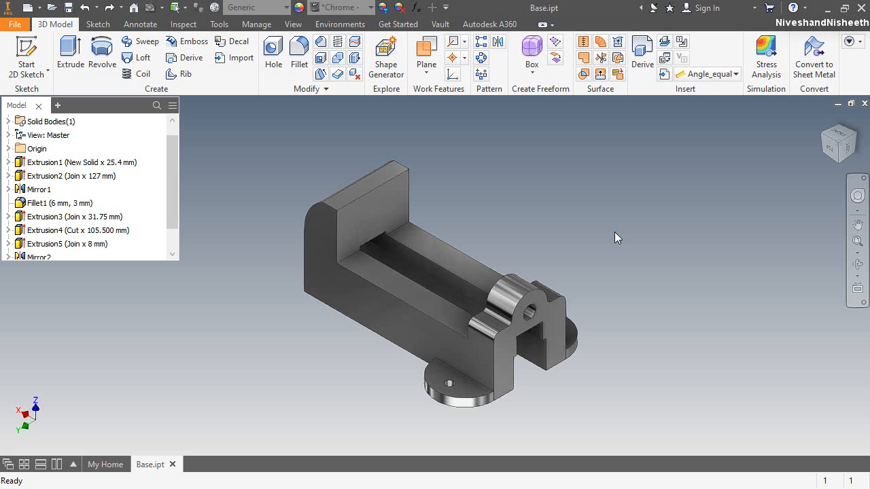
Create a work plane midway between the two end faces of the base, and leave the Plane command
click(426, 55)
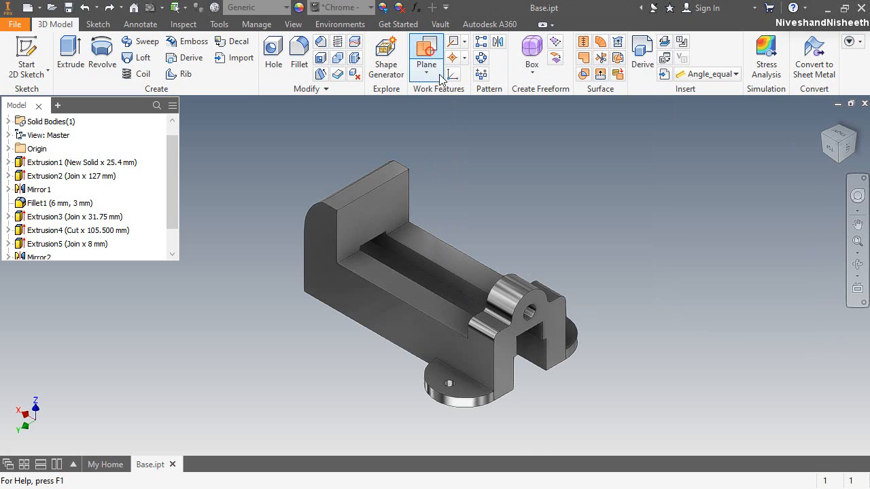
click(559, 325)
click(820, 135)
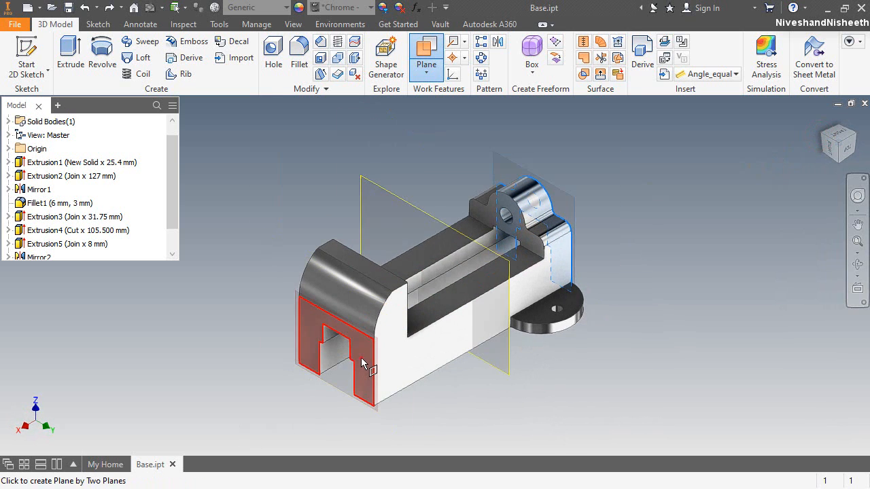
click(855, 136)
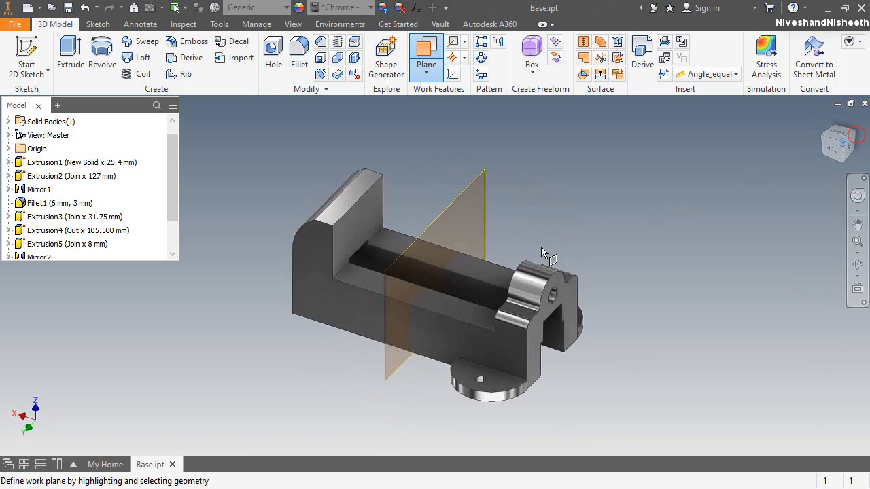
right_click(567, 220)
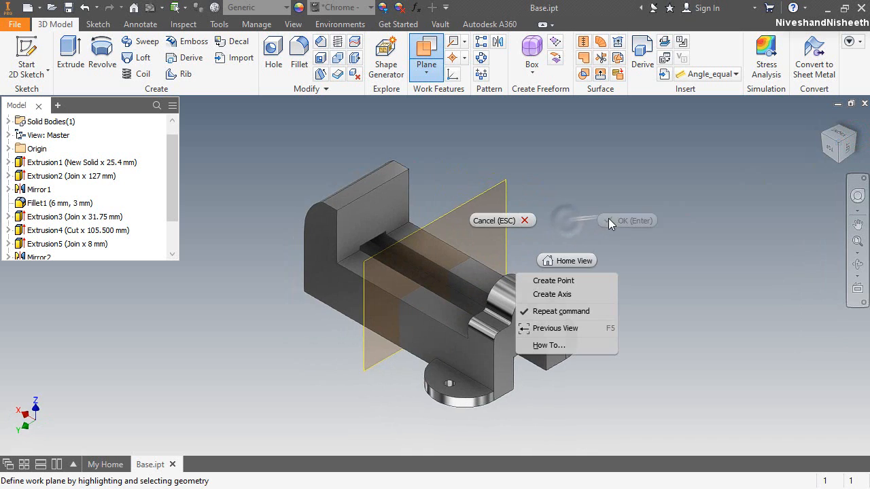
click(513, 224)
Mirror the lug extrusion and its existing mirrored copy about the new mid-length work plane
click(498, 43)
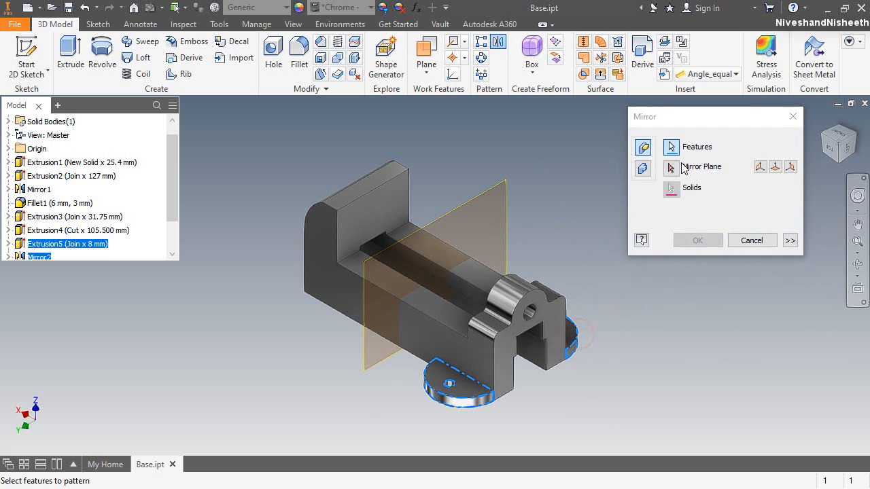
click(506, 209)
click(697, 241)
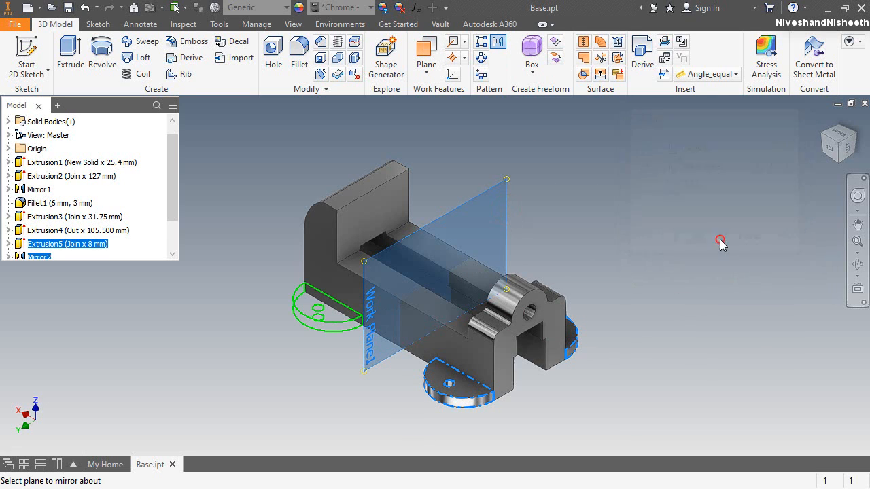
Turn off the visibility of the mid-length work plane
scroll(129, 238, down, 2)
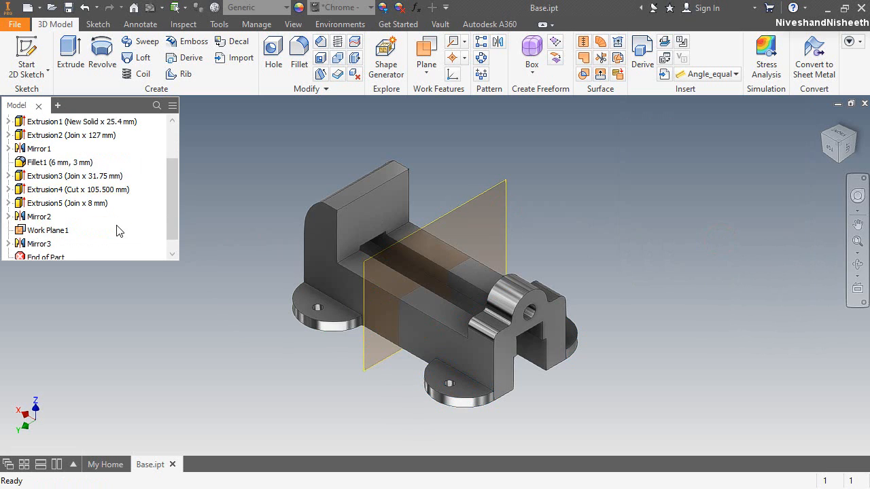
right_click(32, 218)
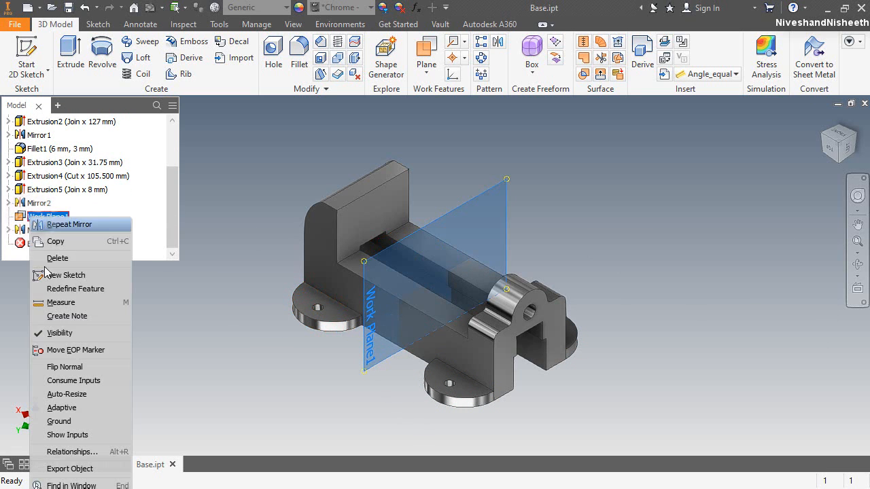
click(60, 334)
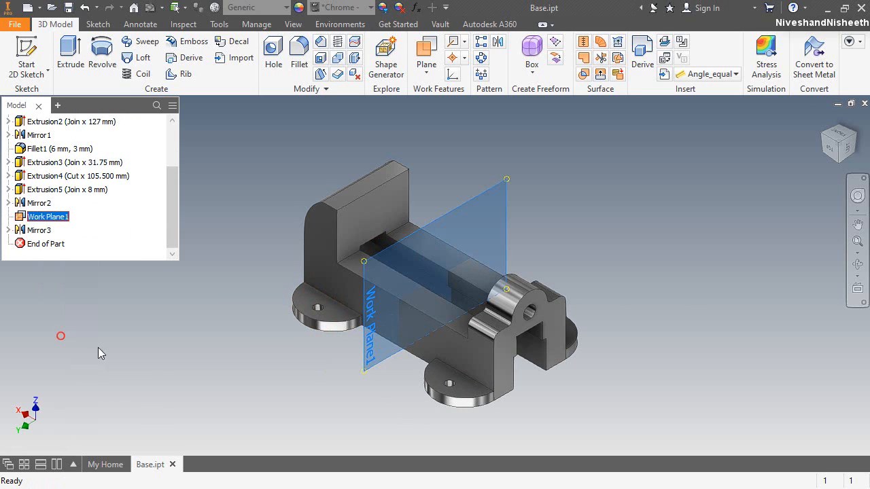
Start a fillet on the inner edge where the lug at the tall-jaw end meets the base side, with a 6 mm radius
click(822, 135)
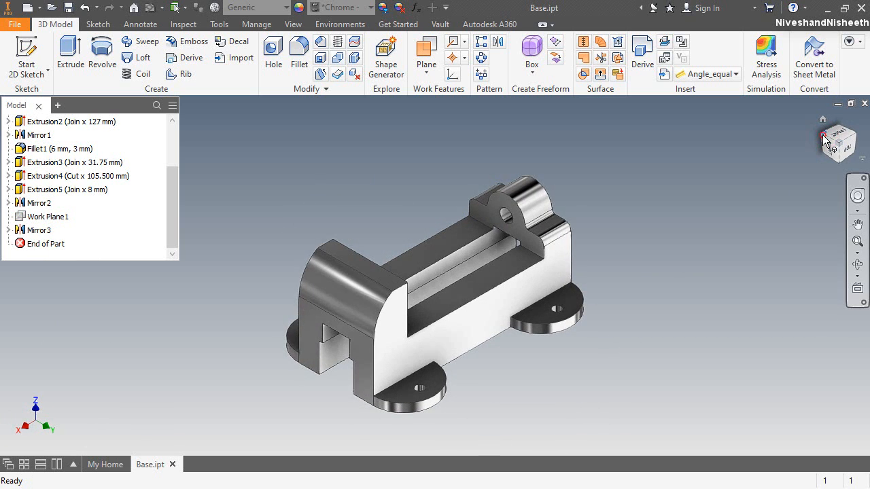
scroll(505, 409, up, 5)
scroll(505, 409, up, 8)
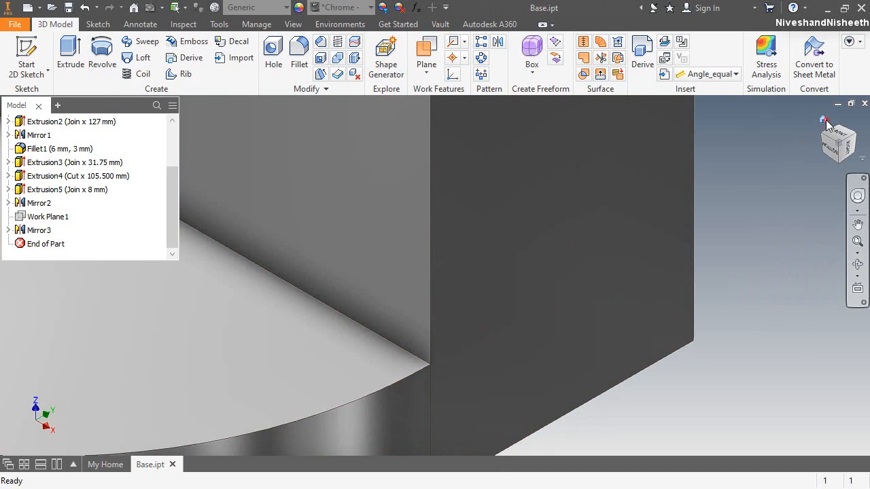
click(822, 121)
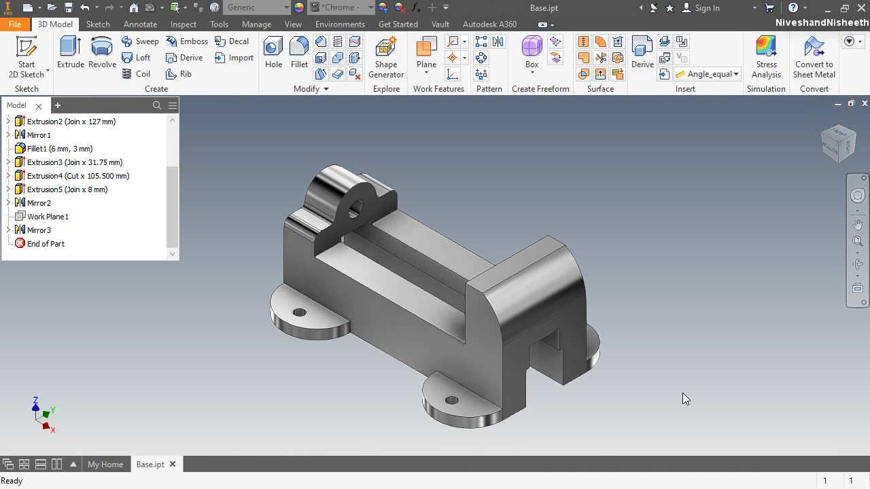
click(629, 373)
click(486, 379)
key(f)
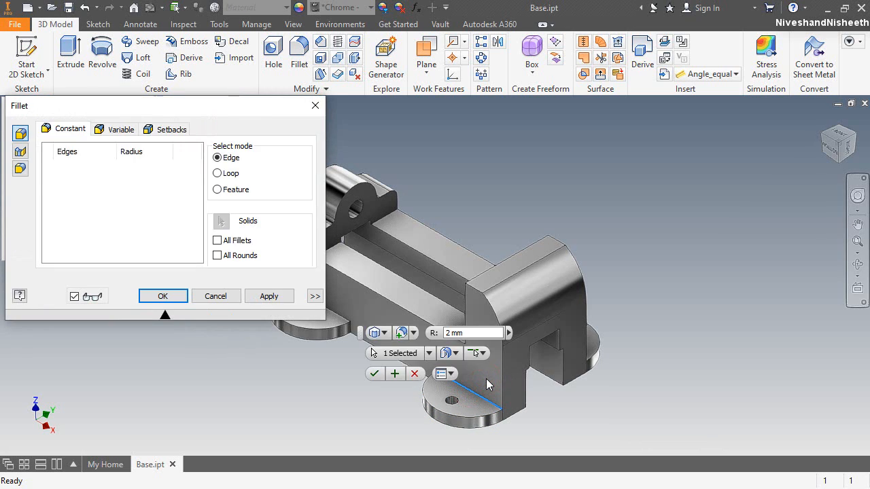
click(126, 165)
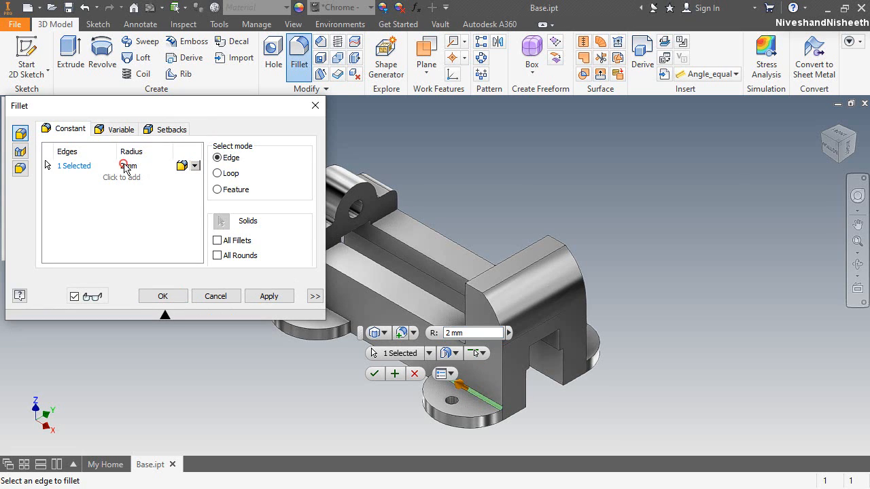
text(6)
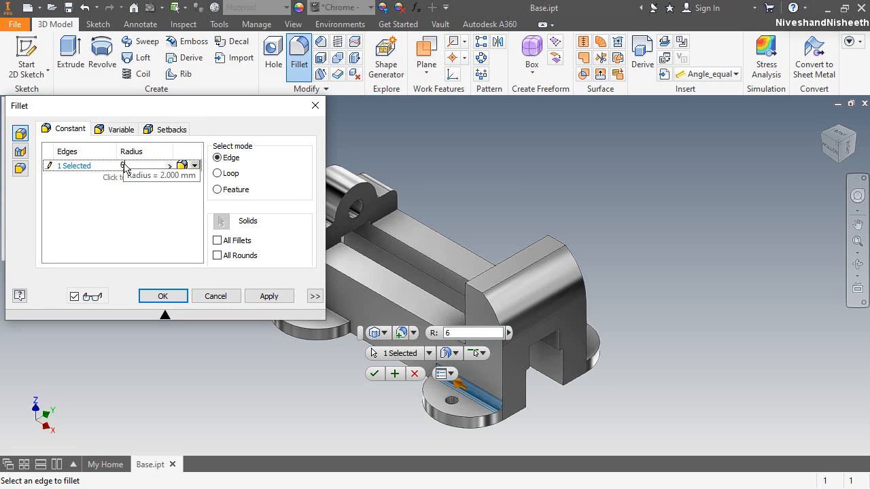
Add the other lug's inner edge and both lugs' facing vertical corner edges on this side of the base to the 6 mm fillet
scroll(546, 280, down, 3)
scroll(537, 334, up, 8)
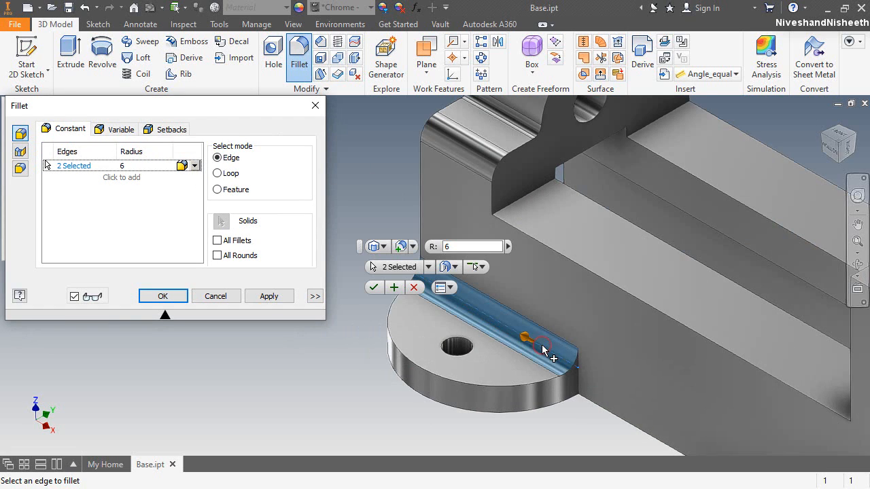
click(579, 383)
scroll(581, 380, down, 5)
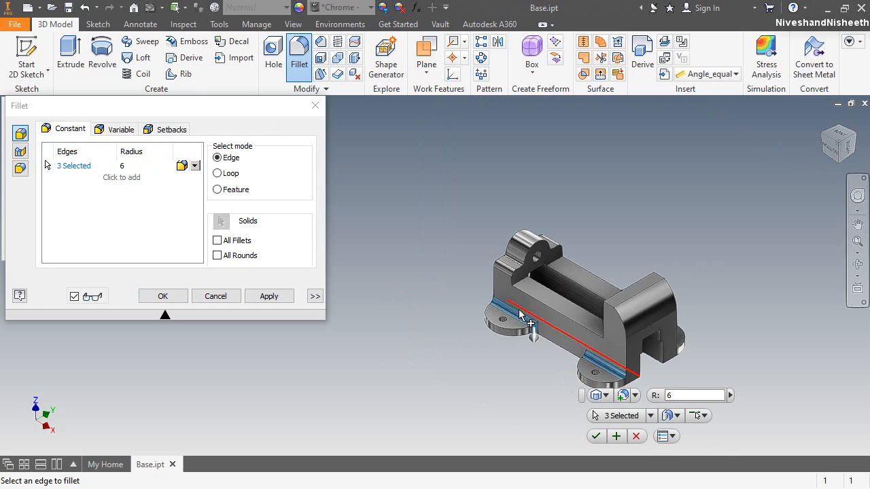
scroll(581, 369, up, 5)
click(604, 341)
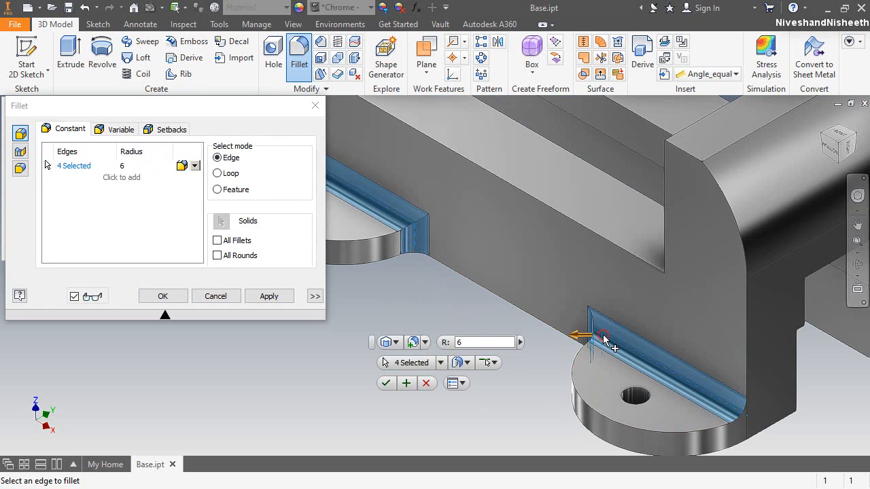
scroll(603, 341, down, 4)
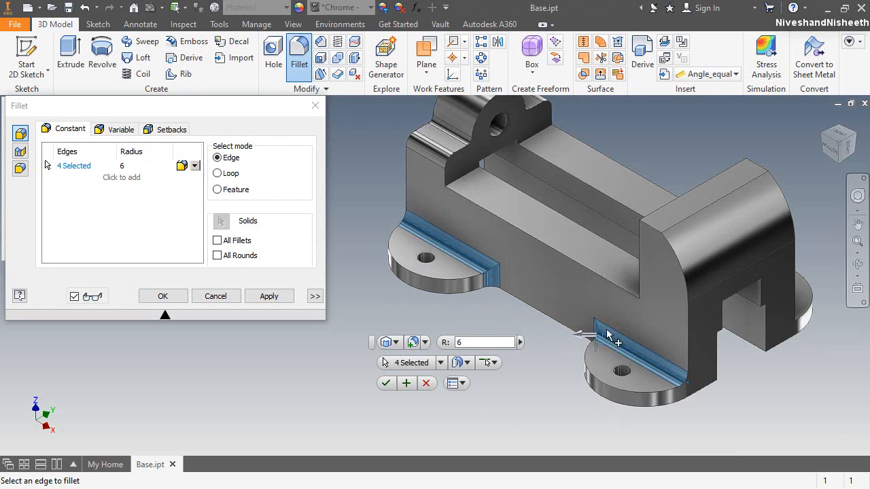
Add both lugs' inner edges and facing vertical corner edges on the opposite side of the base to the 6 mm fillet
click(856, 142)
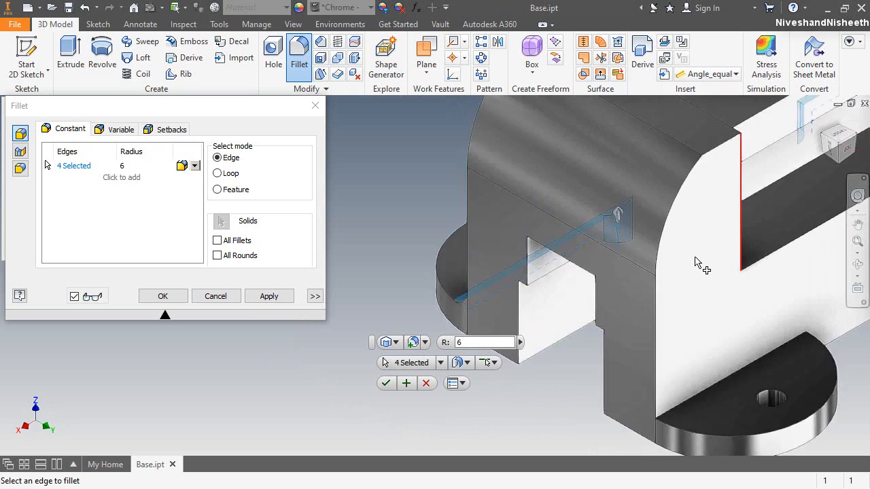
click(723, 329)
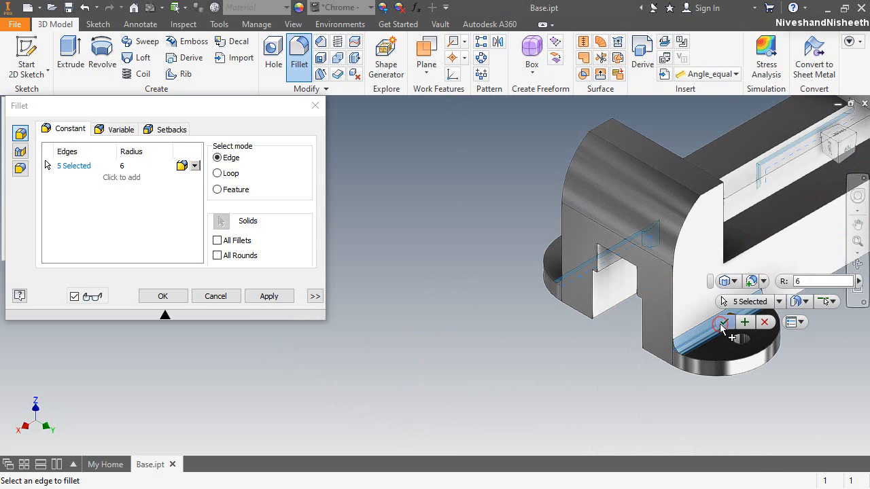
scroll(569, 323, down, 3)
scroll(637, 318, up, 8)
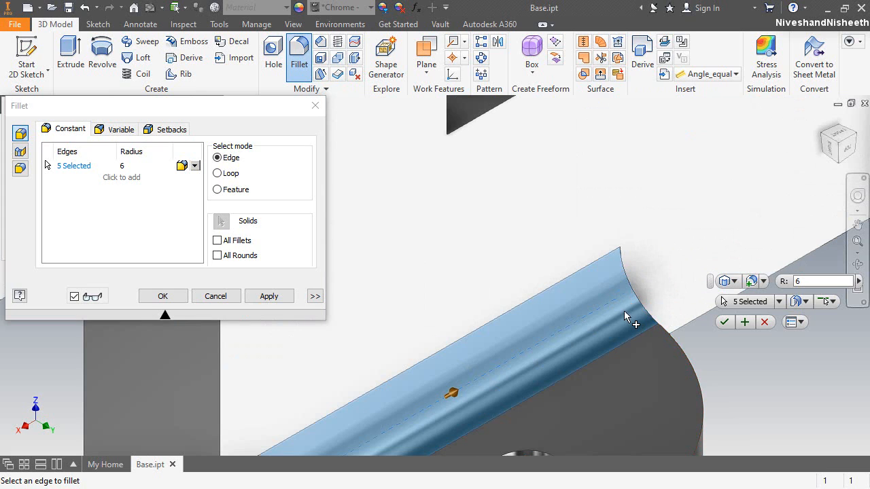
click(622, 315)
scroll(543, 319, down, 5)
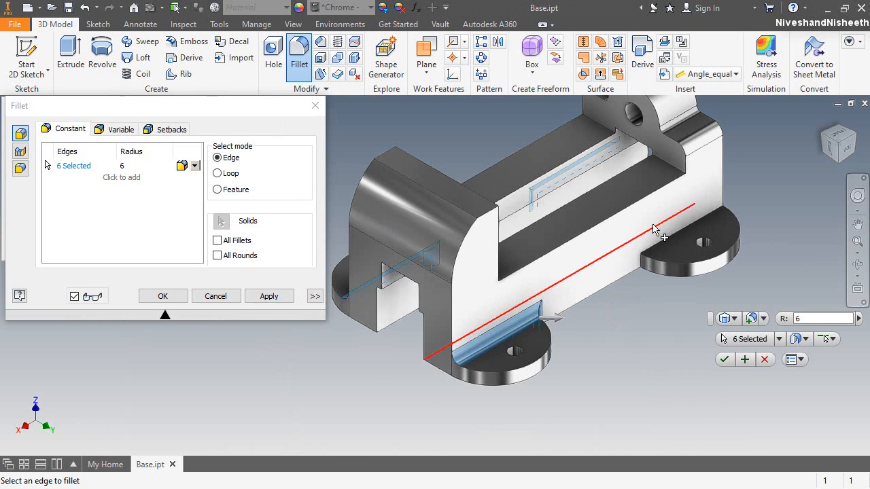
scroll(679, 228, up, 6)
click(690, 231)
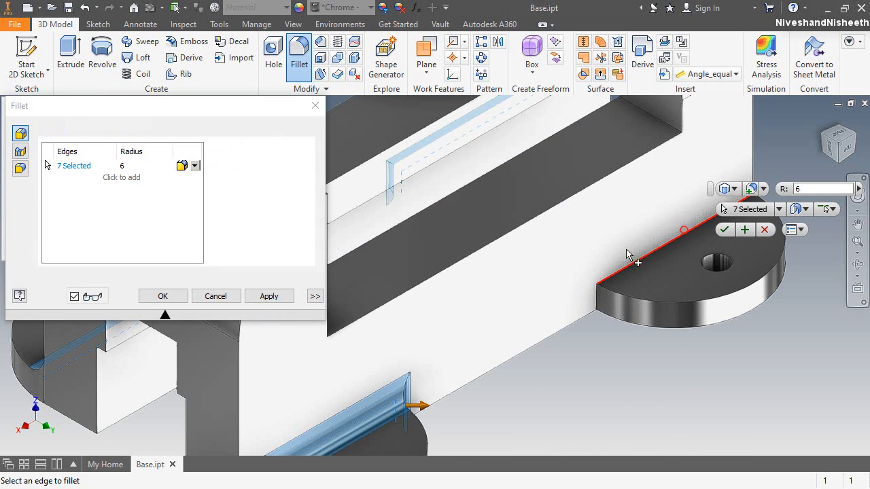
click(597, 299)
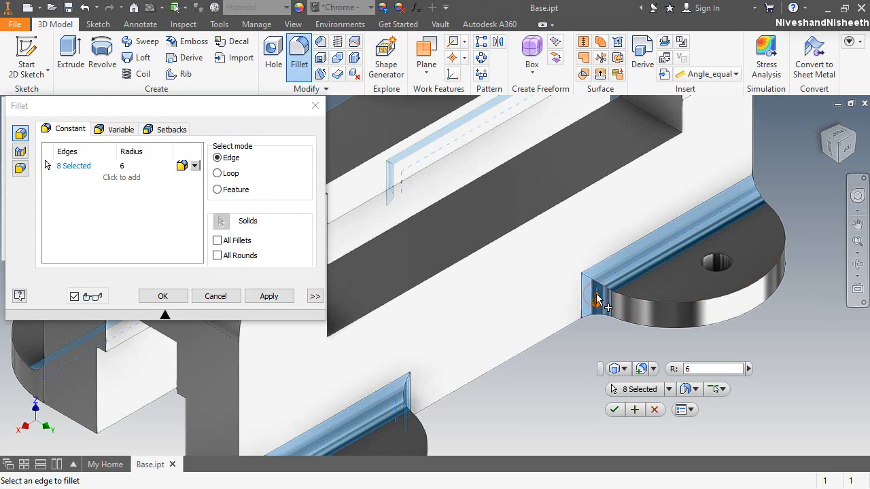
scroll(597, 299, down, 5)
Add a 3 mm fillet set with the tall jaw's two curved outer edges and the upper rims of the two lugs beside it
click(129, 177)
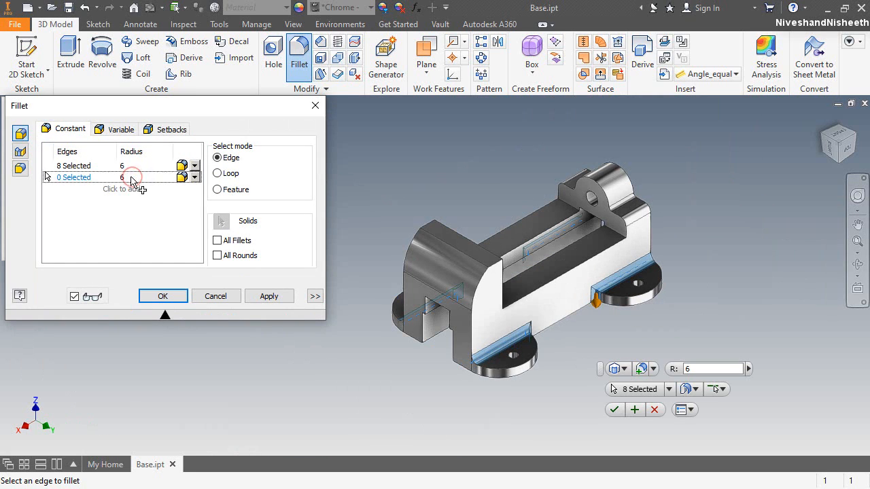
click(126, 177)
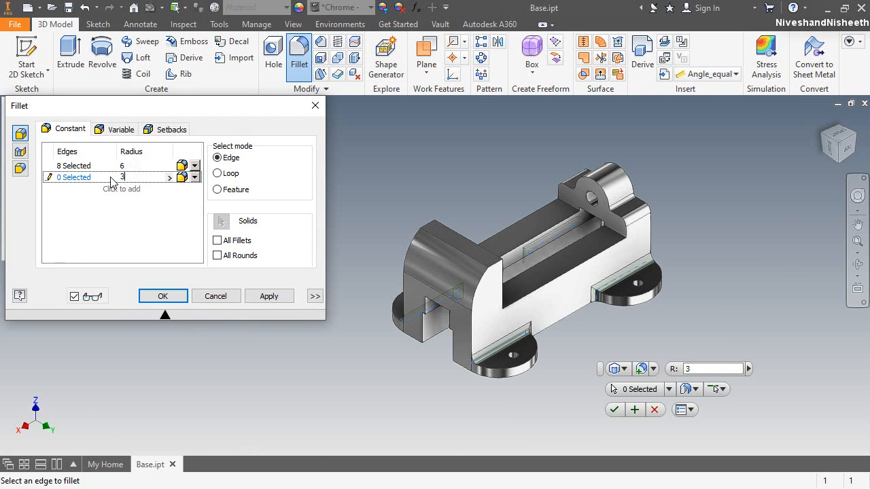
click(50, 178)
click(821, 120)
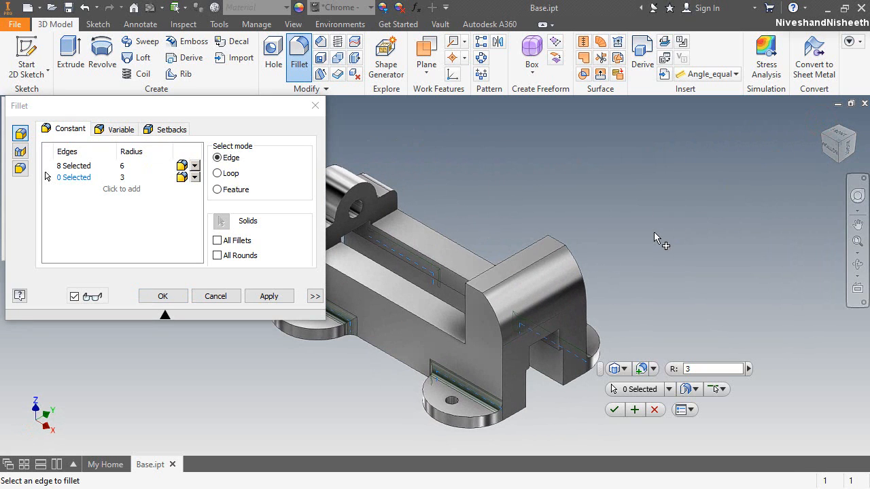
click(498, 318)
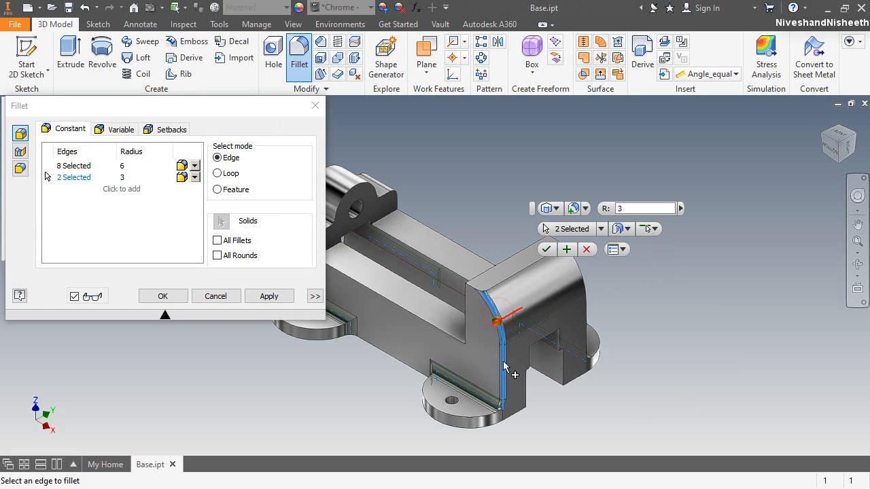
click(469, 419)
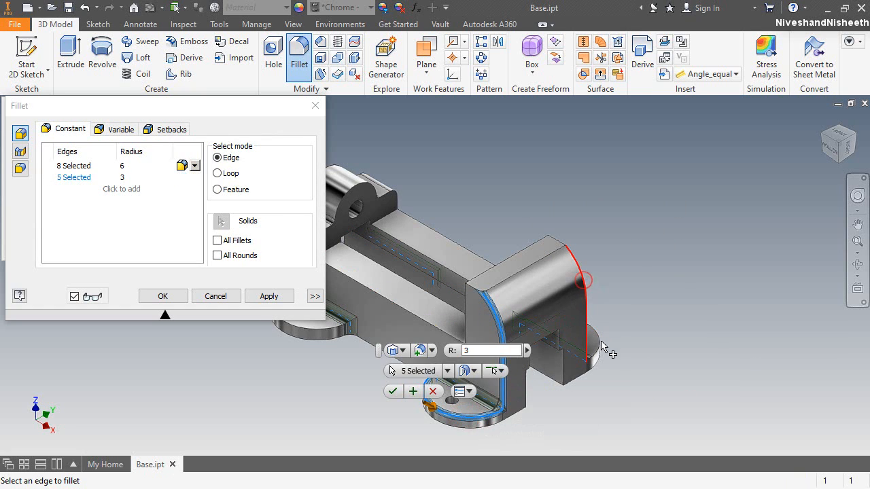
click(584, 287)
click(602, 353)
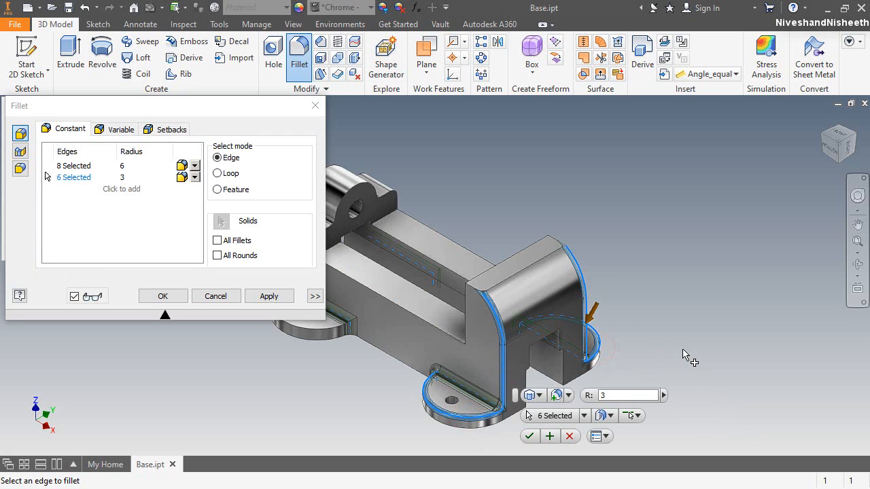
Add the bored jaw's outer end contour and the upper rims of its two lugs to the 3 mm set and finish the fillet
scroll(683, 356, down, 3)
scroll(534, 330, up, 5)
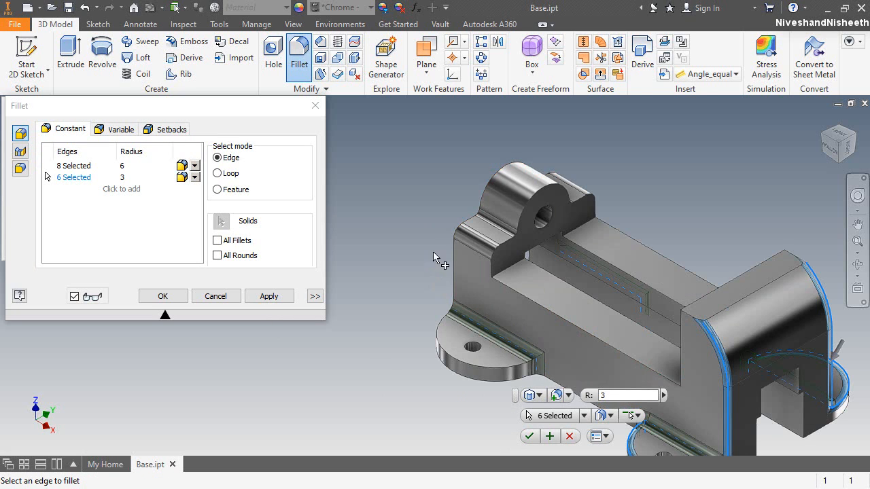
click(466, 221)
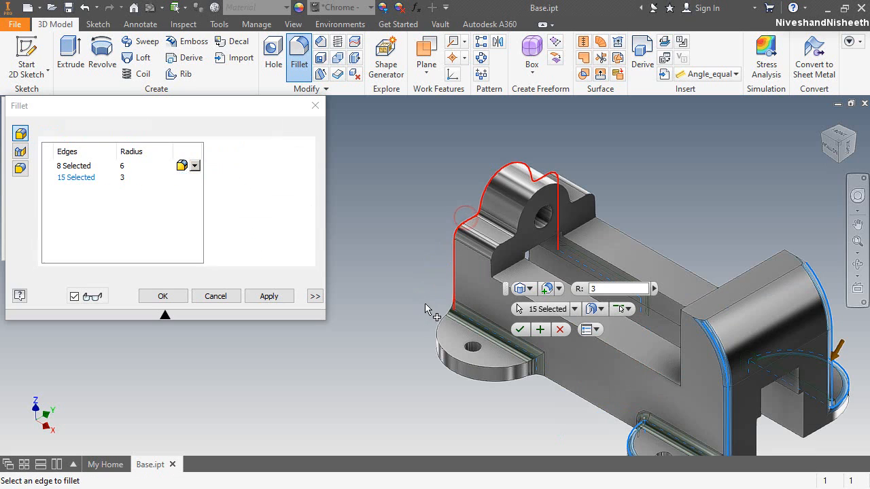
click(440, 329)
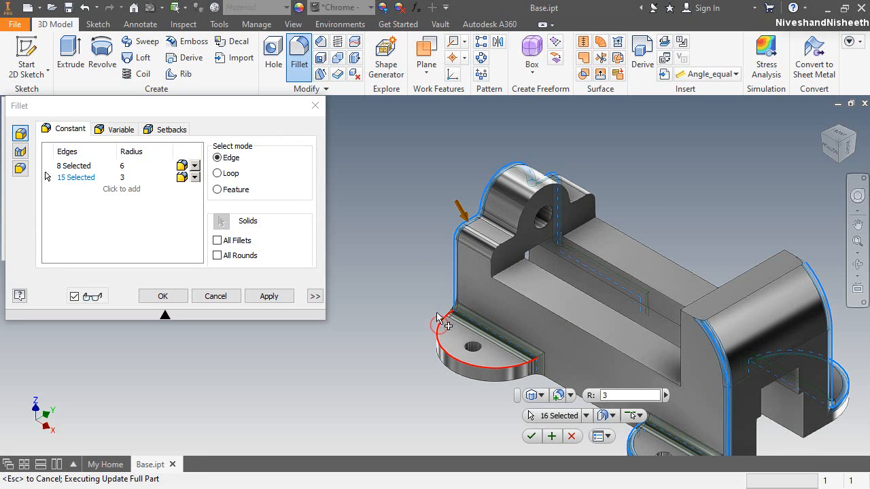
click(857, 134)
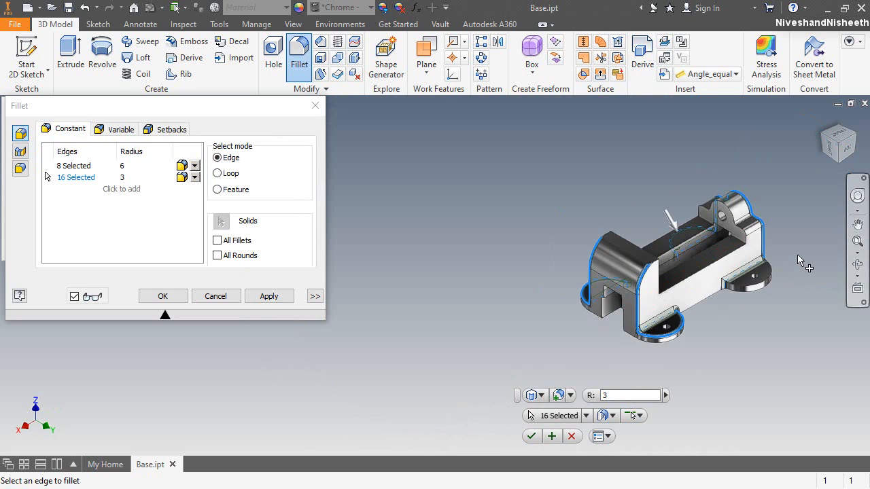
scroll(707, 312, up, 5)
click(706, 319)
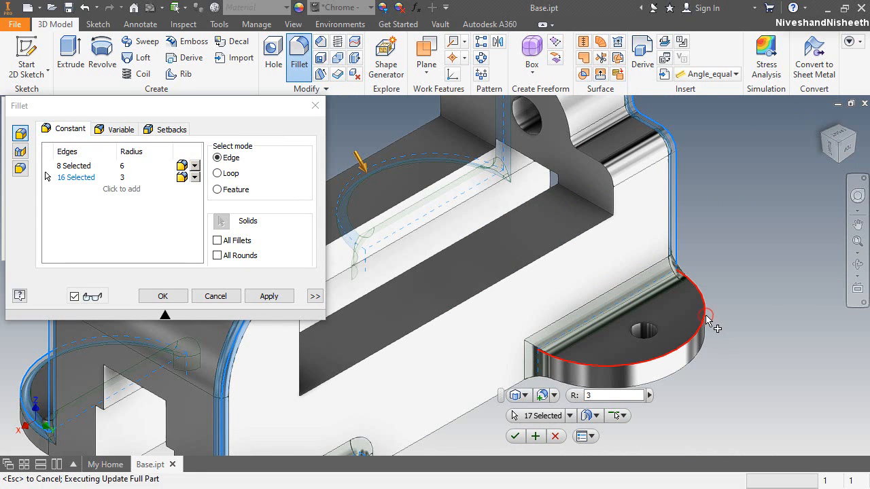
click(167, 297)
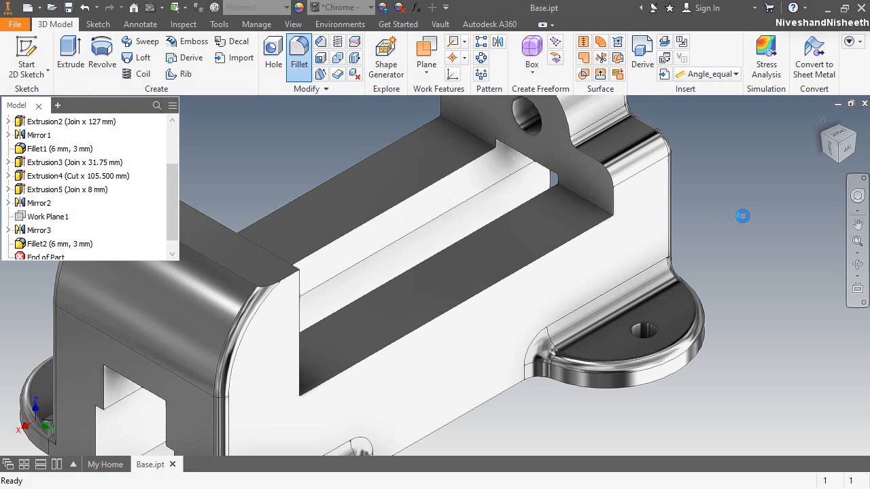
Inspect the filleted base from several directions, checking the lugs and both jaws
click(820, 120)
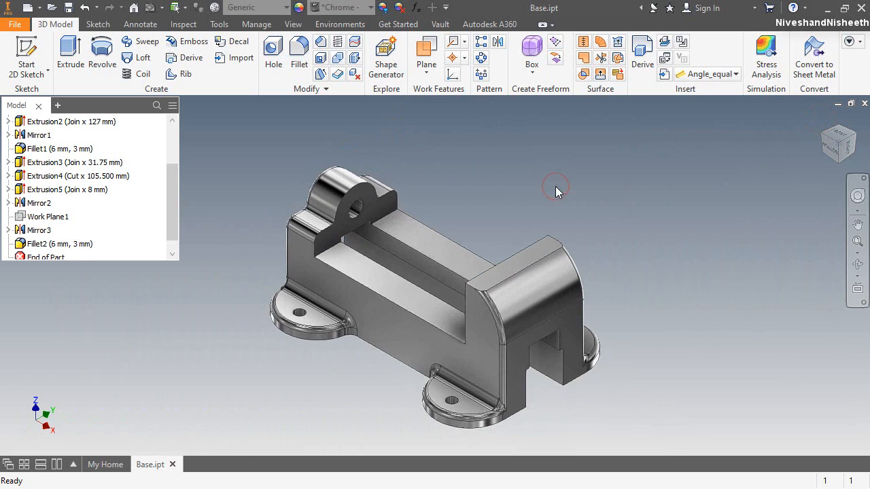
click(857, 263)
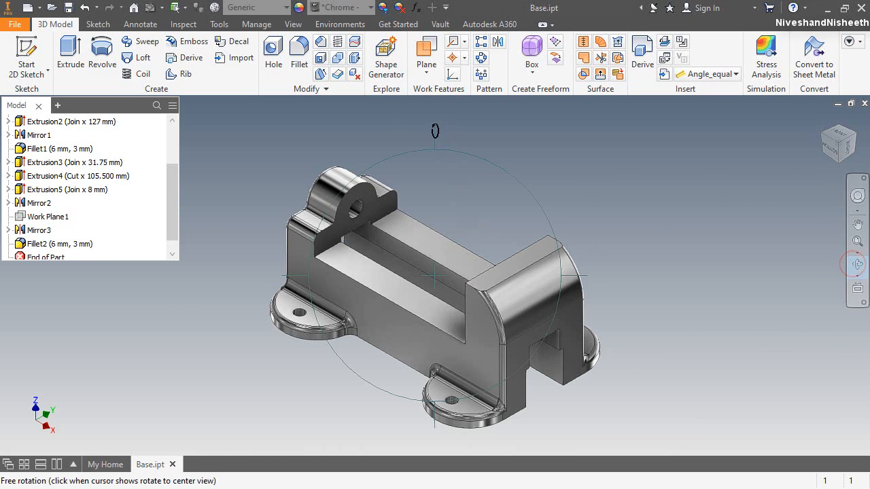
drag(435, 131, 467, 373)
right_click(471, 202)
click(523, 193)
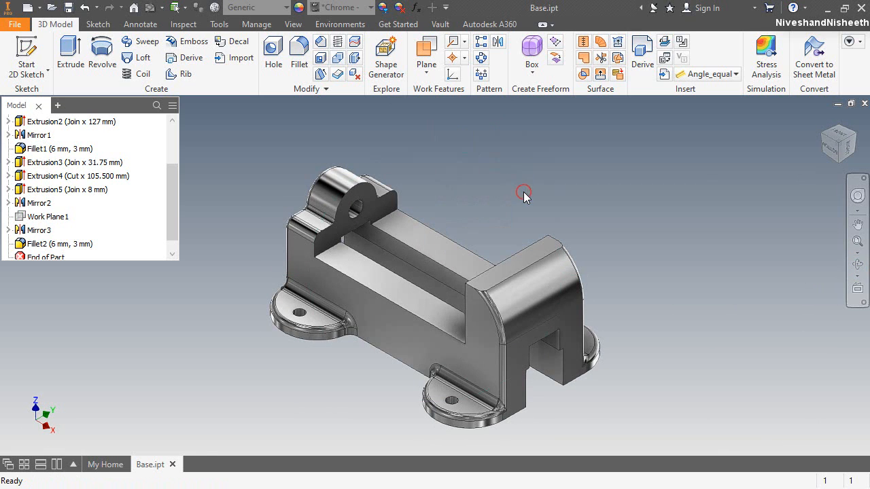
click(559, 199)
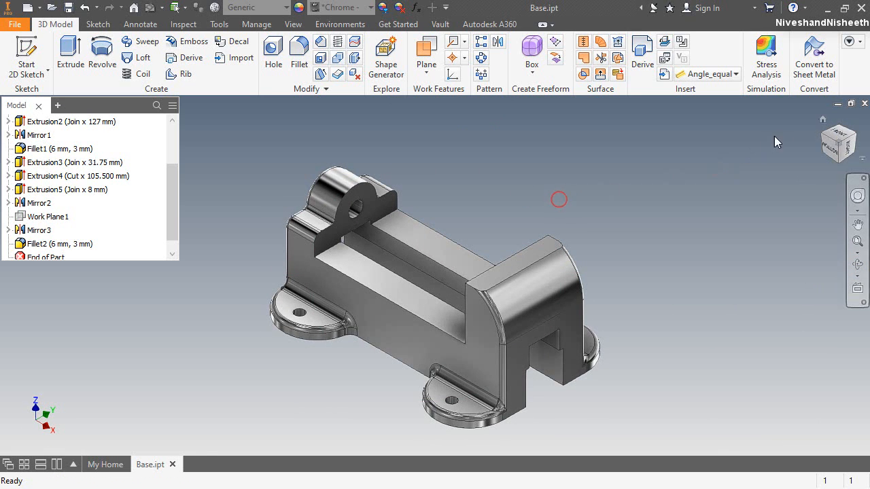
click(822, 134)
scroll(523, 195, down, 4)
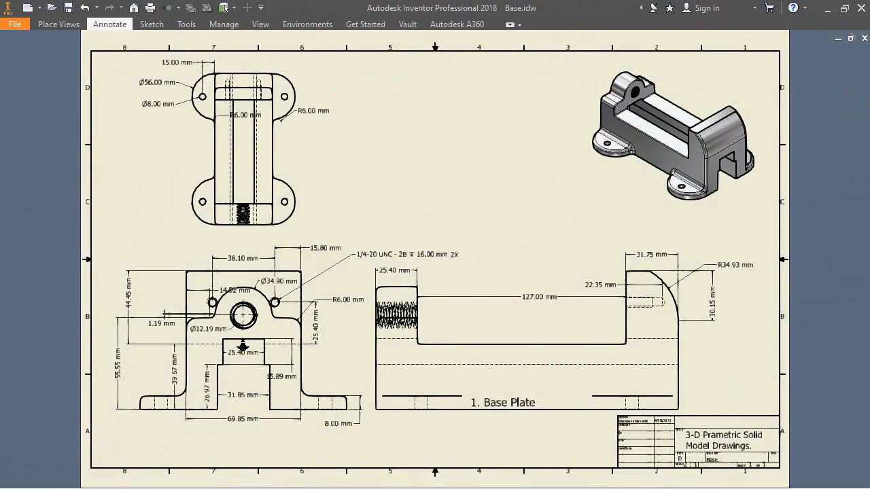
Examine the Base.idw drawing's front view for the thread callout, spacing and position of the two small tapped holes
drag(242, 347, 241, 387)
right_click(326, 225)
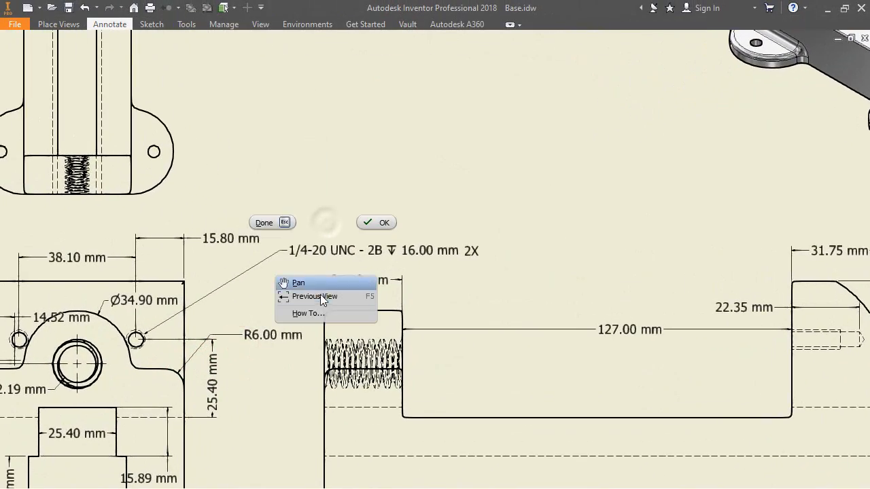
click(317, 284)
mouse_move(291, 287)
mouse_down()
mouse_move(493, 208)
mouse_move(512, 173)
mouse_up()
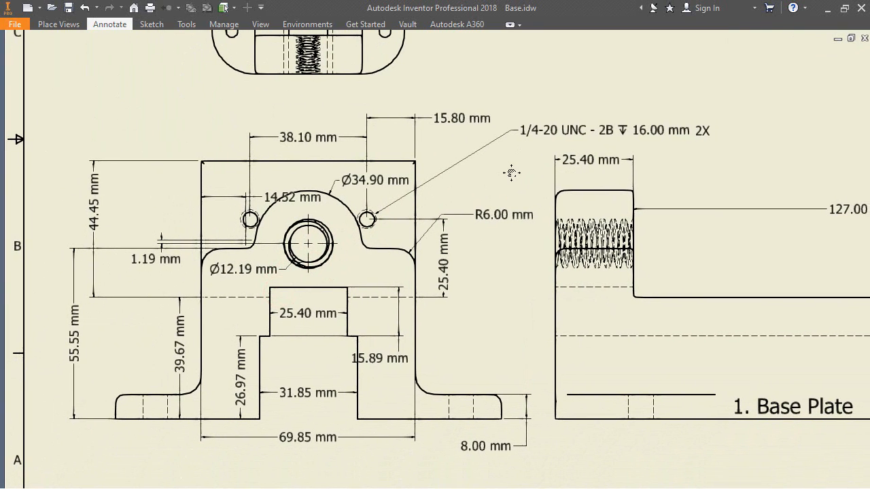
right_click(552, 74)
click(593, 72)
click(373, 211)
click(708, 177)
click(763, 120)
Shift the 22.35 mm hole-depth dimension in the drawing's side view slightly farther from the tall jaw
click(862, 94)
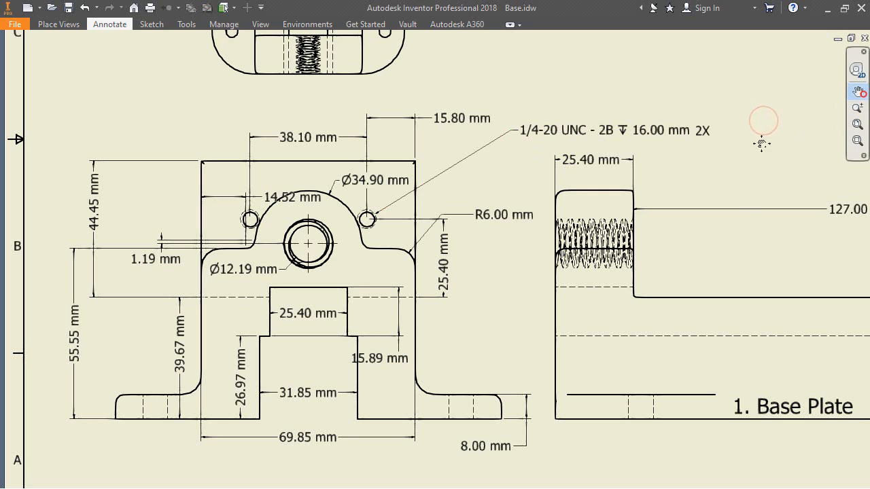
mouse_move(739, 216)
mouse_down()
mouse_move(427, 197)
mouse_move(296, 214)
mouse_move(370, 210)
mouse_up()
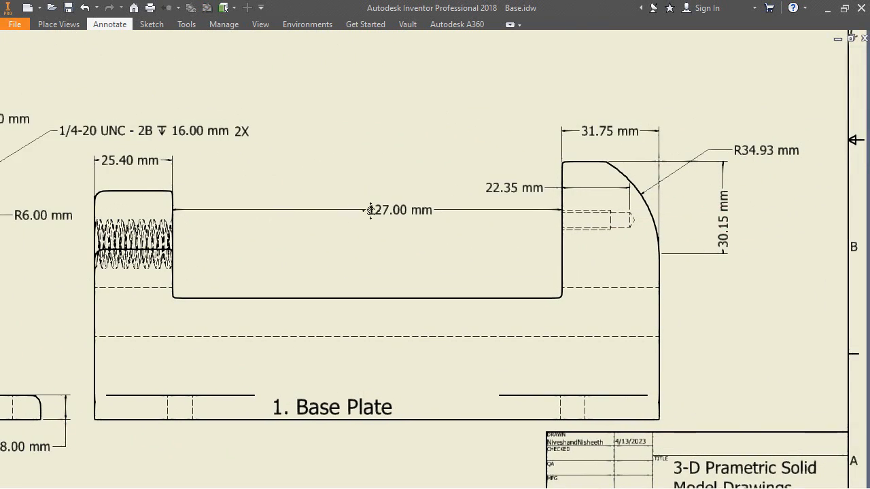
right_click(603, 147)
click(637, 142)
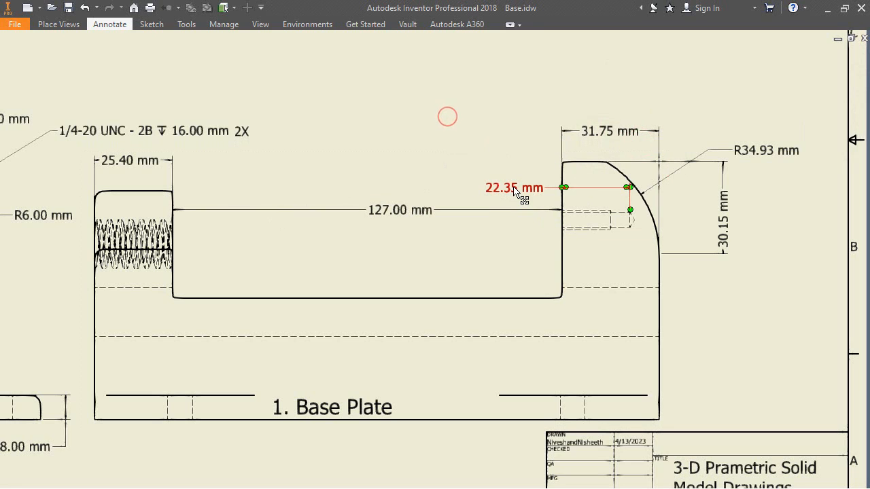
drag(516, 192, 500, 190)
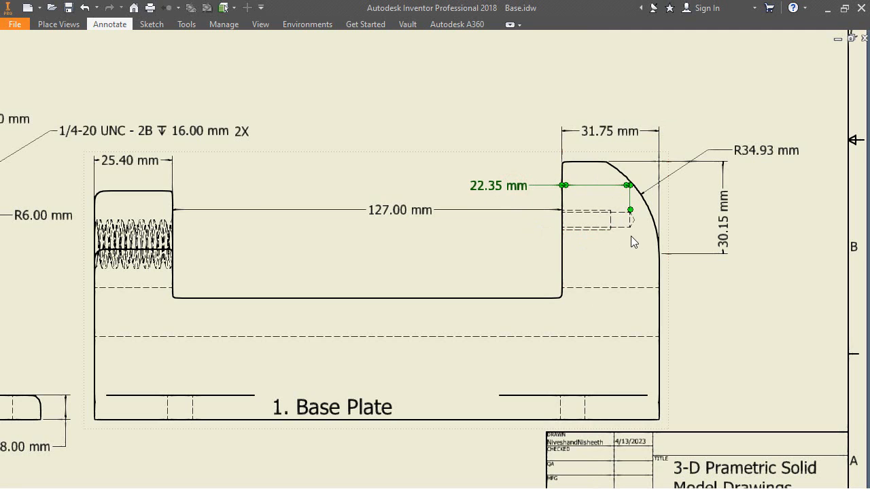
click(496, 150)
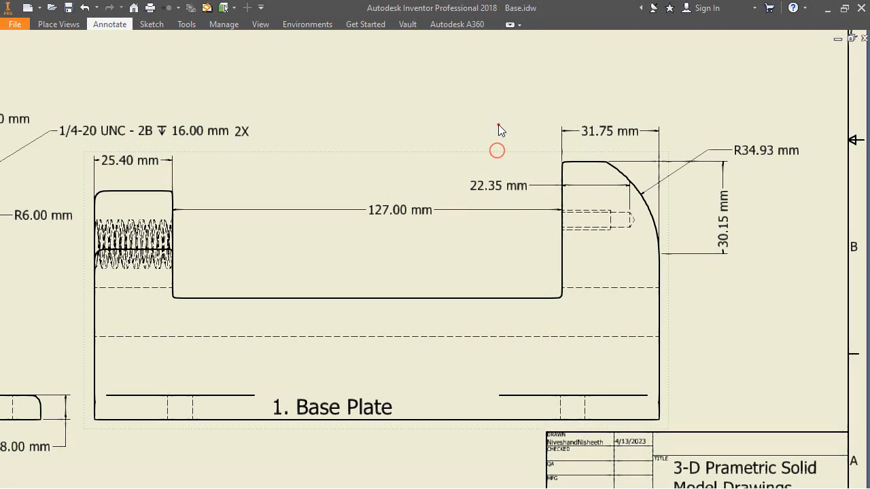
click(498, 124)
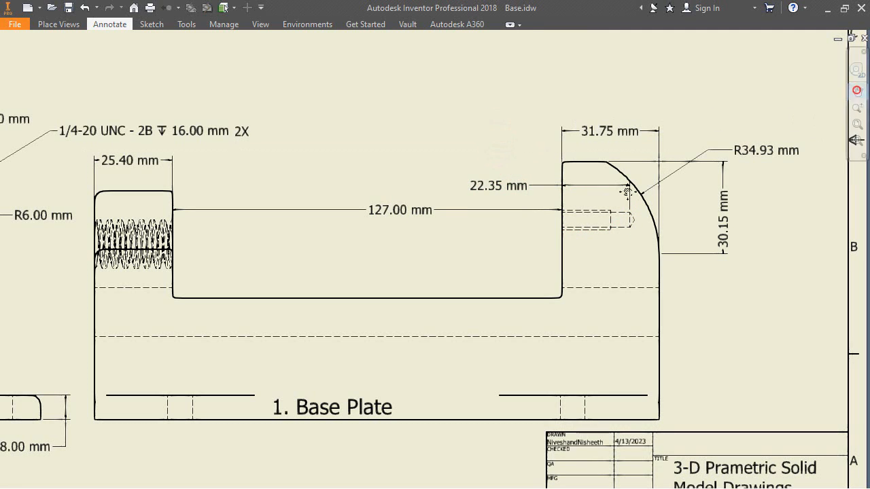
Check the tapped holes' side offset, height and 1/4-20 UNC callout in the front view of the drawing
click(856, 89)
drag(396, 247, 662, 246)
drag(299, 280, 519, 272)
right_click(528, 174)
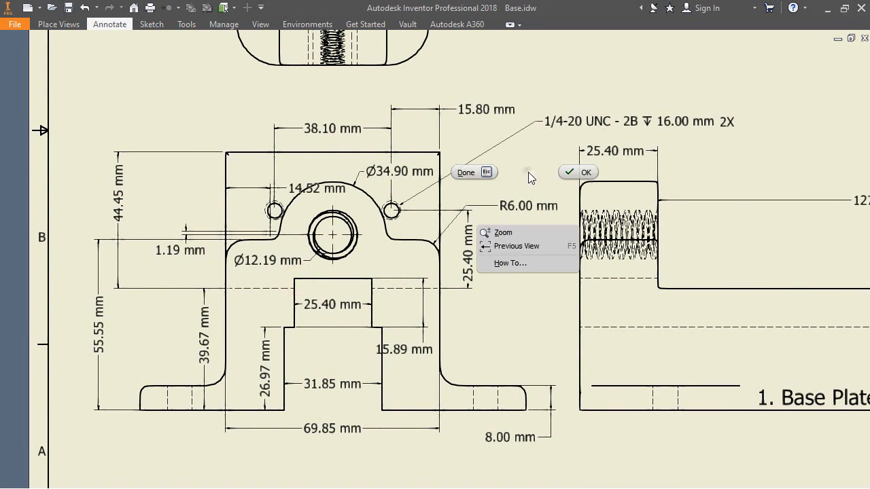
click(566, 171)
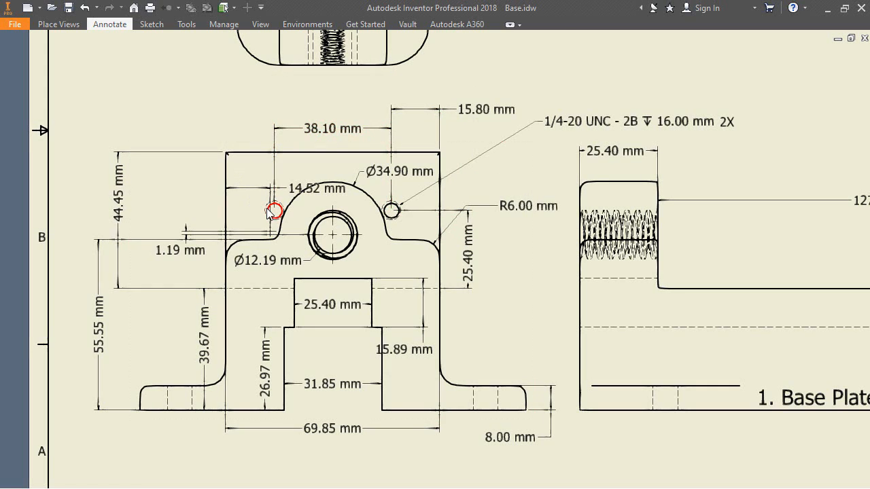
click(561, 77)
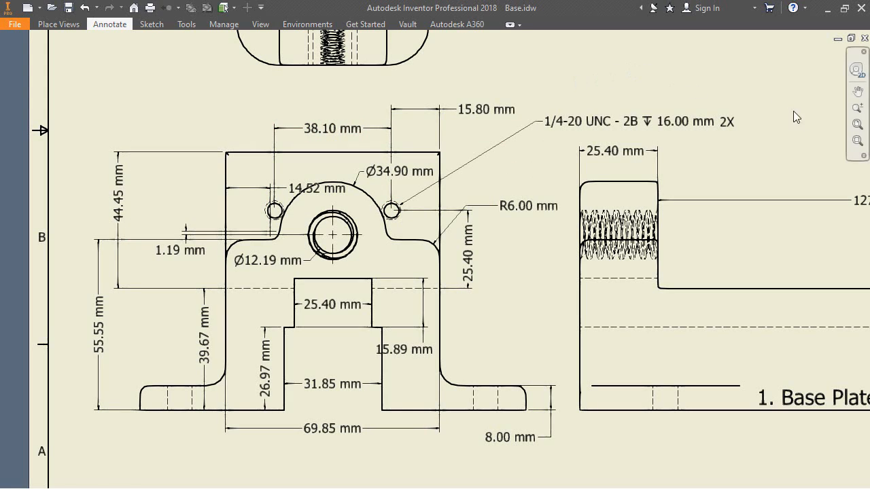
click(857, 124)
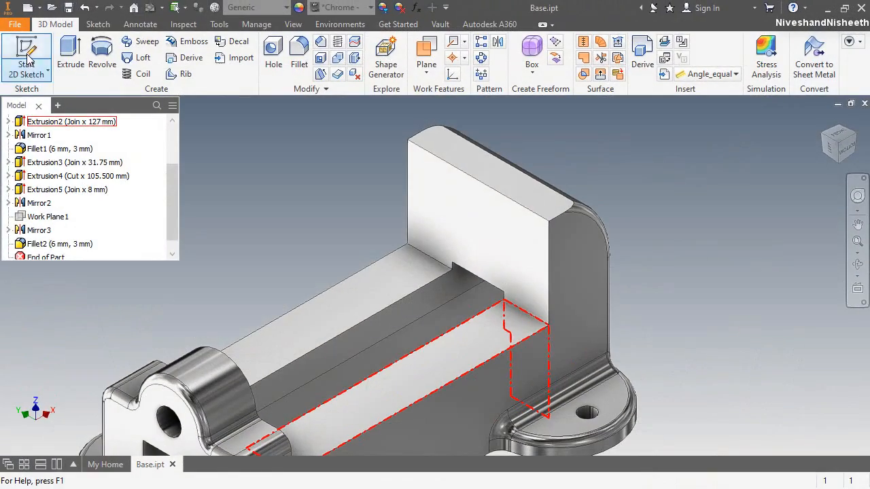
Start a sketch on the tall jaw's inner face in the Base.ipt part and place two center points, one on each side of the middle
click(27, 60)
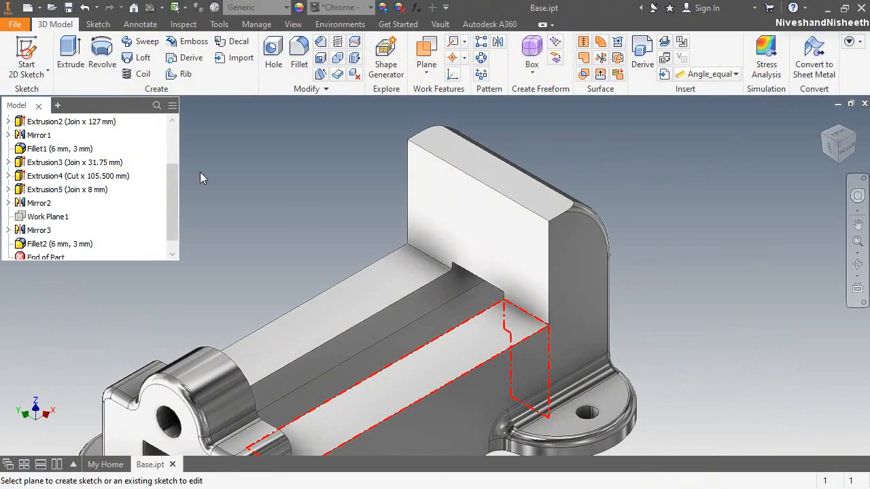
click(458, 227)
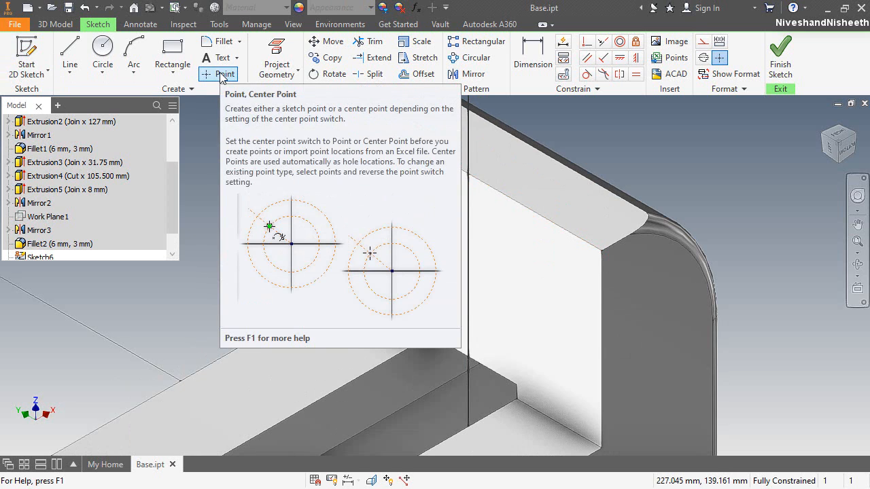
click(224, 73)
click(399, 235)
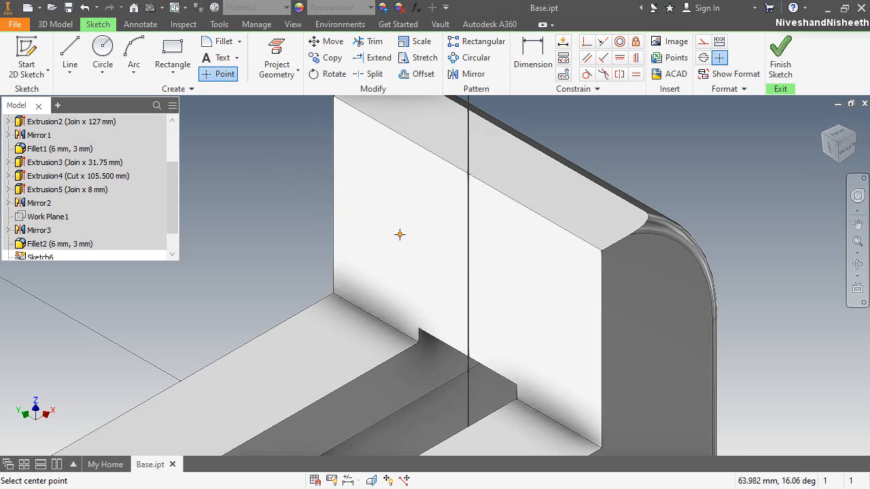
click(534, 308)
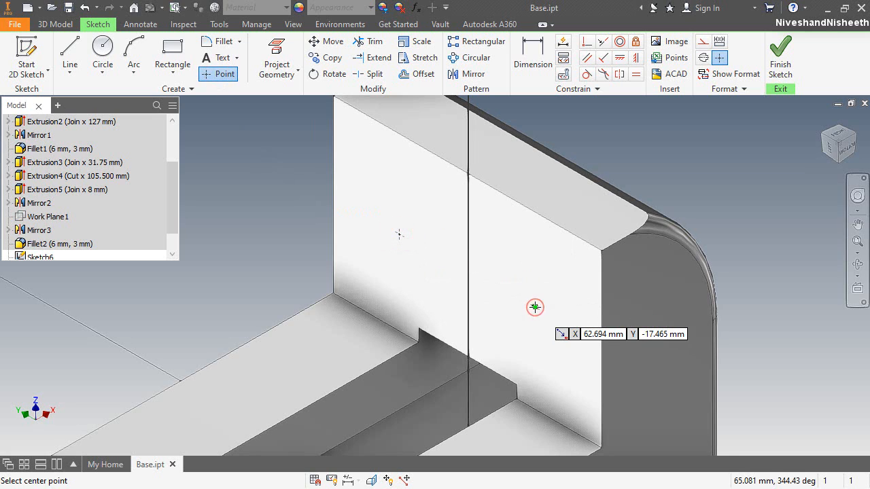
right_click(646, 144)
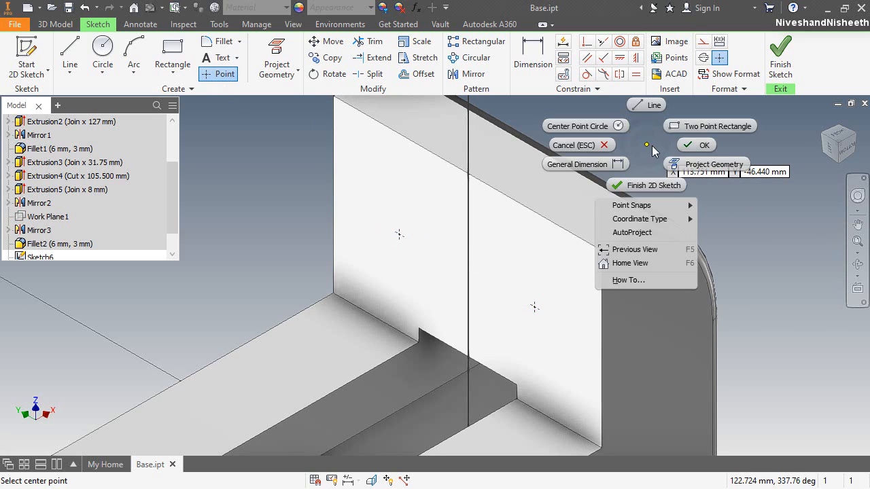
click(686, 147)
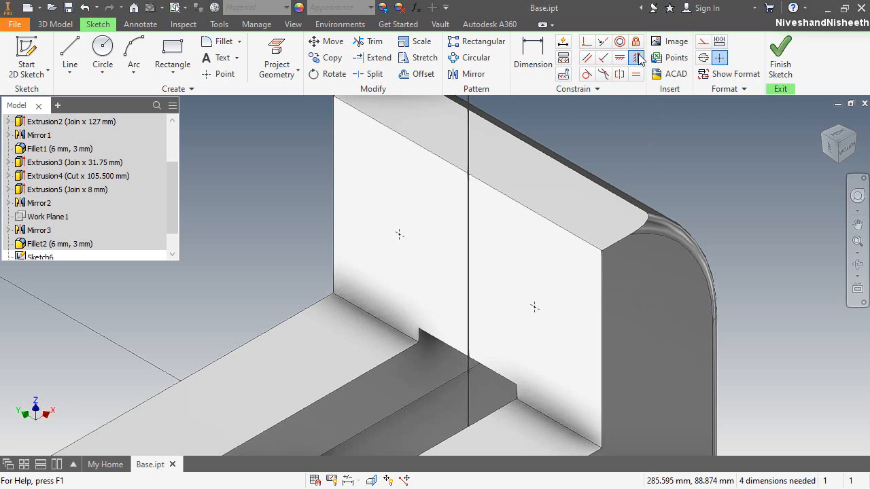
Align the two center points at the same height with a Vertical constraint
click(638, 57)
click(534, 308)
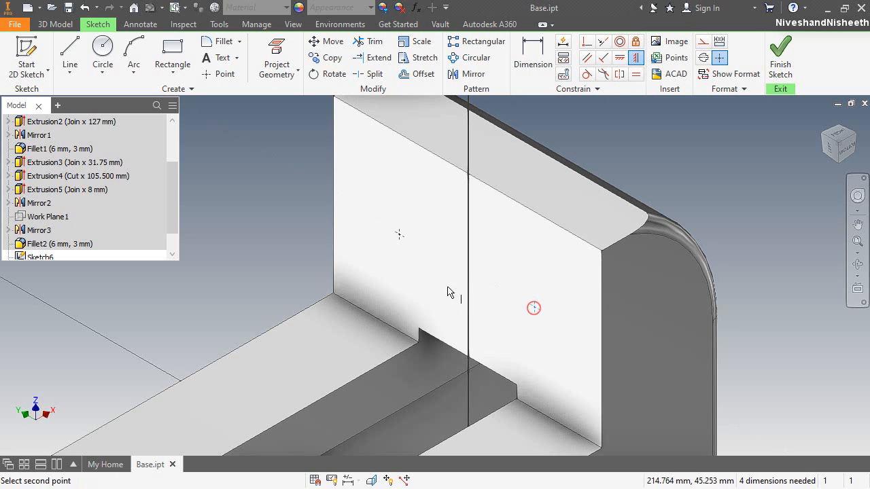
click(399, 235)
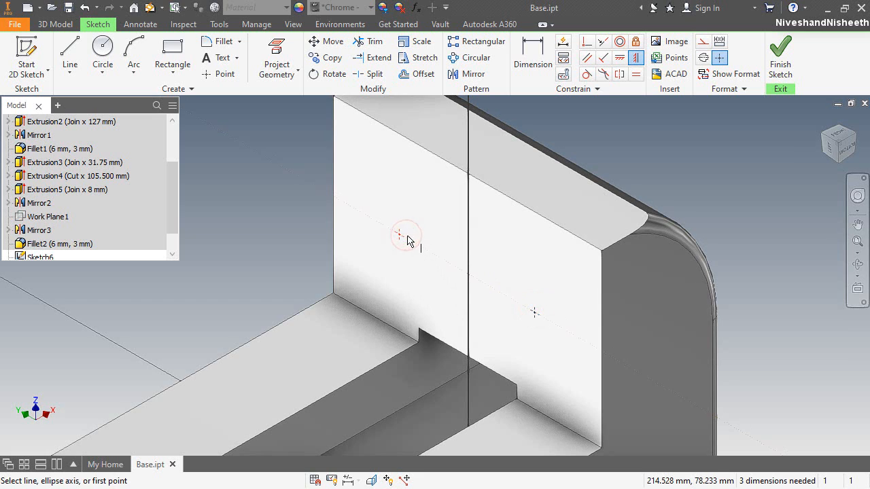
Dimension the center point nearer the jaw's visible side face at 15.8 mm from the inner face's adjacent vertical edge
click(530, 60)
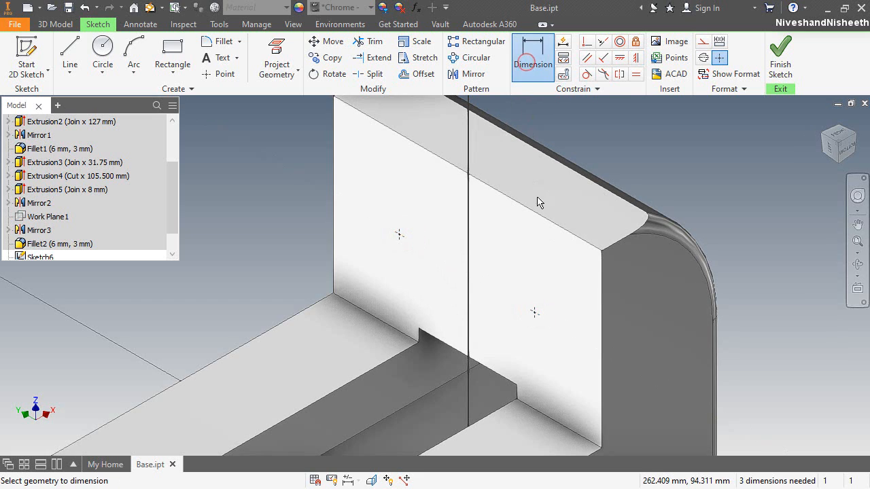
click(534, 312)
click(602, 335)
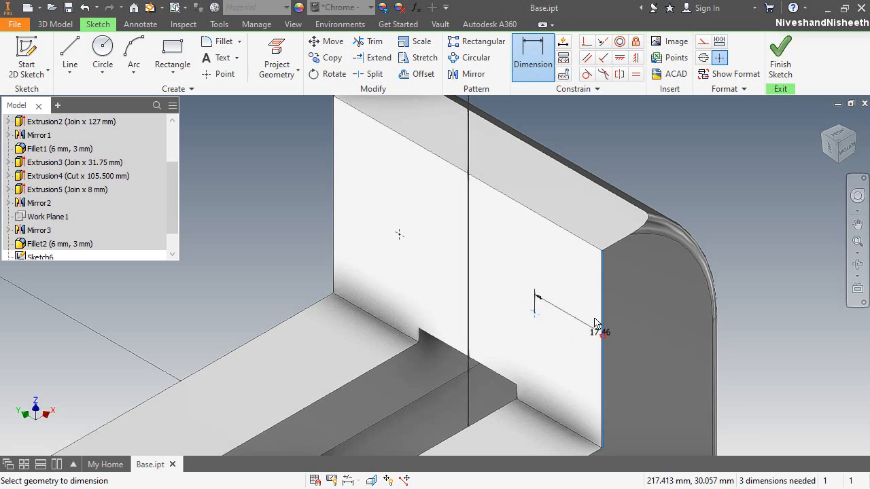
click(577, 269)
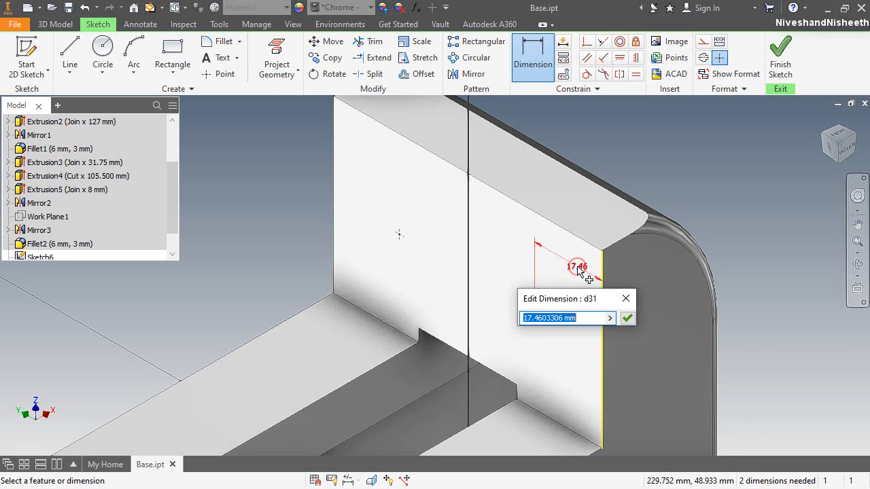
text(15.8)
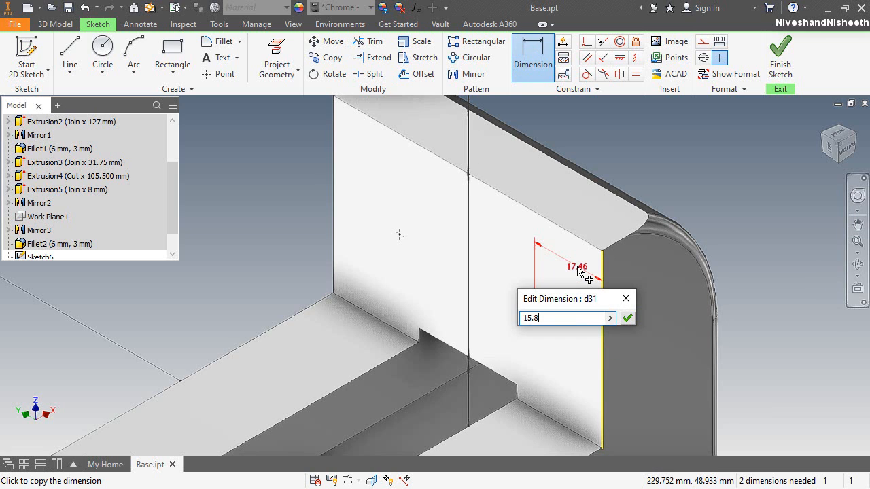
key(Return)
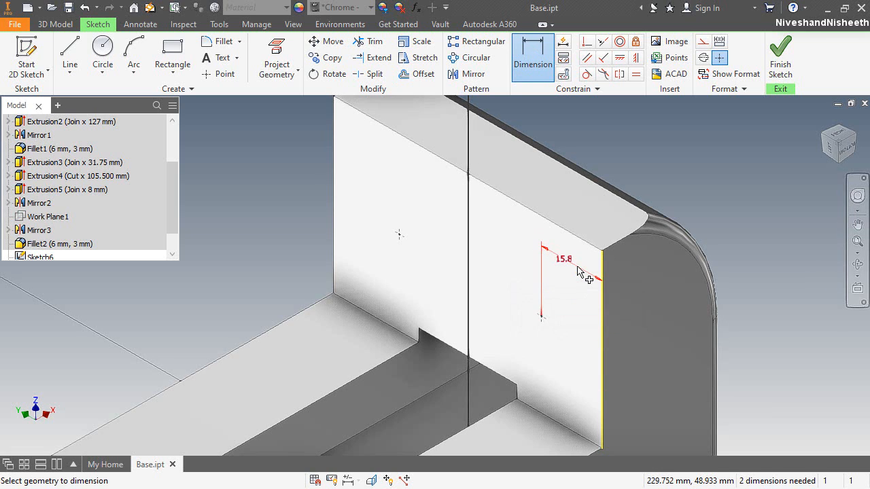
Dimension the same center point at a height of 25.4 mm above the inner face's lower edge
click(547, 320)
click(527, 408)
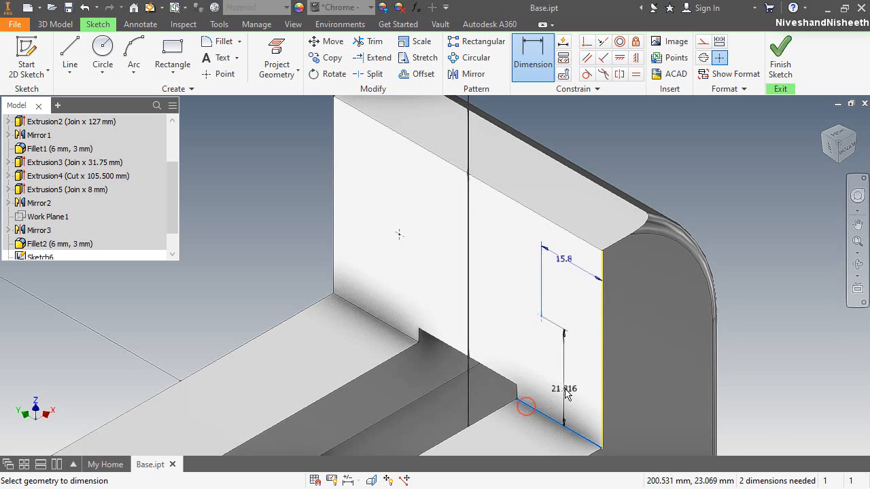
click(566, 394)
text(25.)
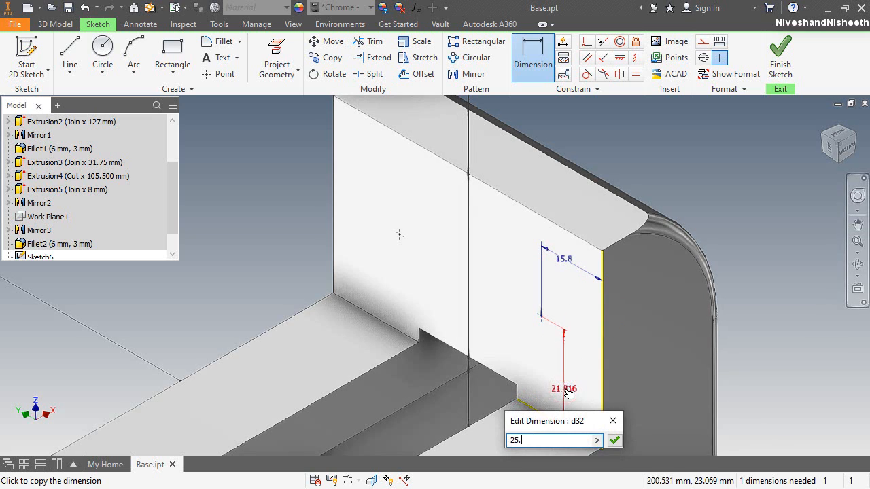
text(4)
key(Return)
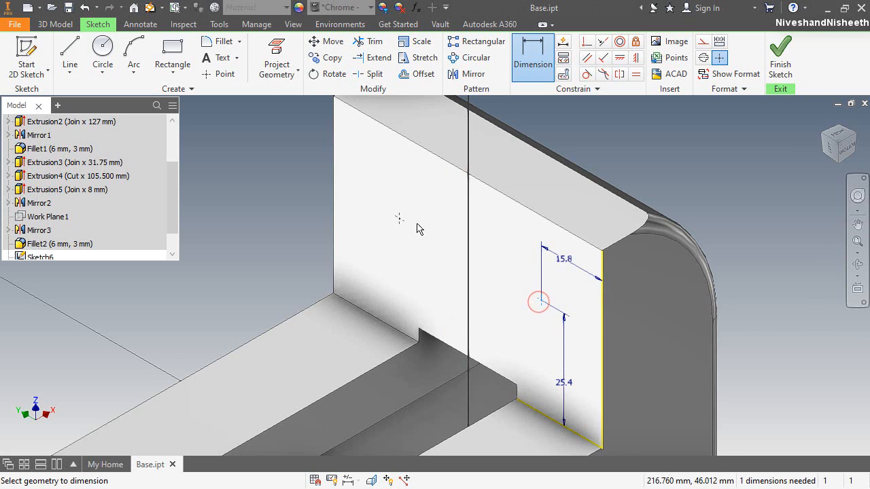
click(400, 217)
click(441, 212)
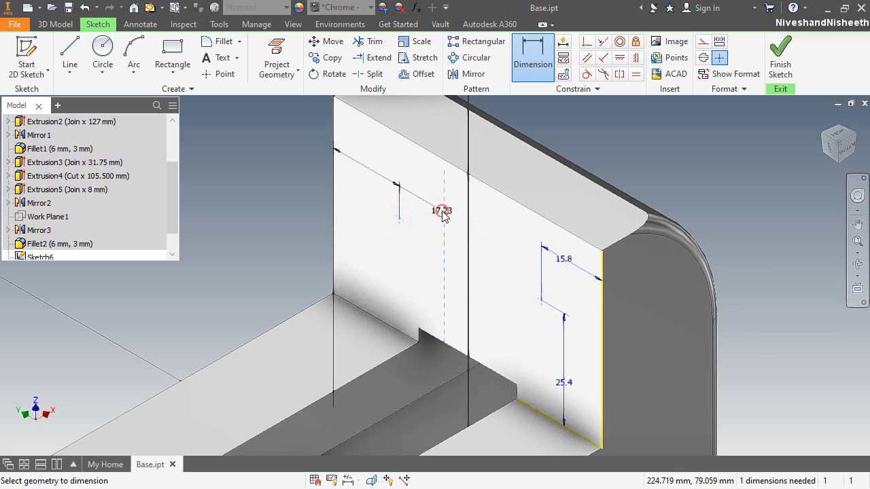
text(381)
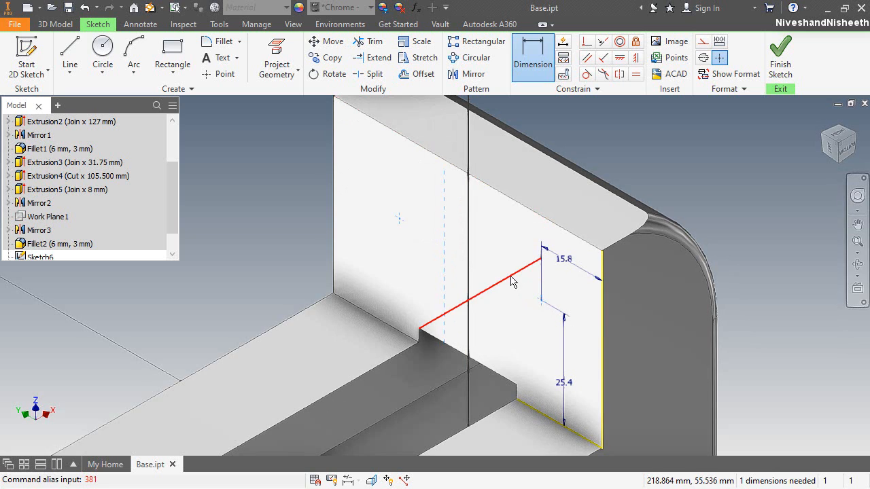
key(Escape)
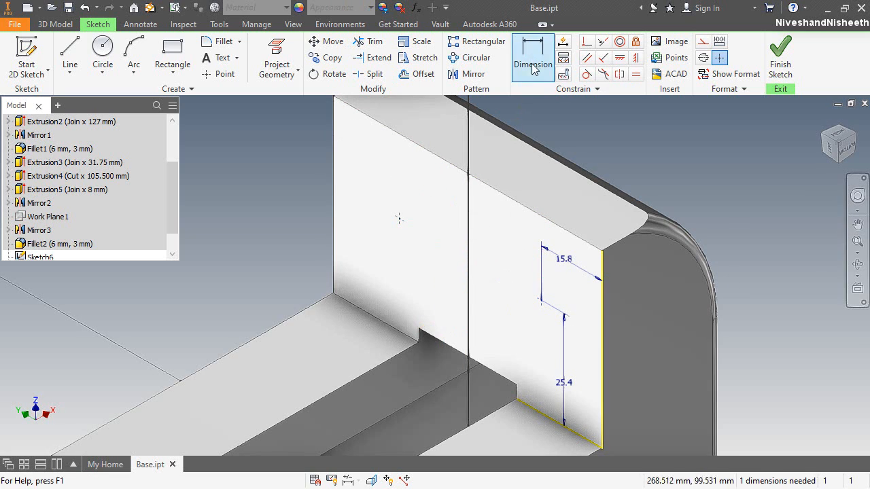
Dimension the spacing between the two center points at 38.1 mm and finish the sketch
click(532, 58)
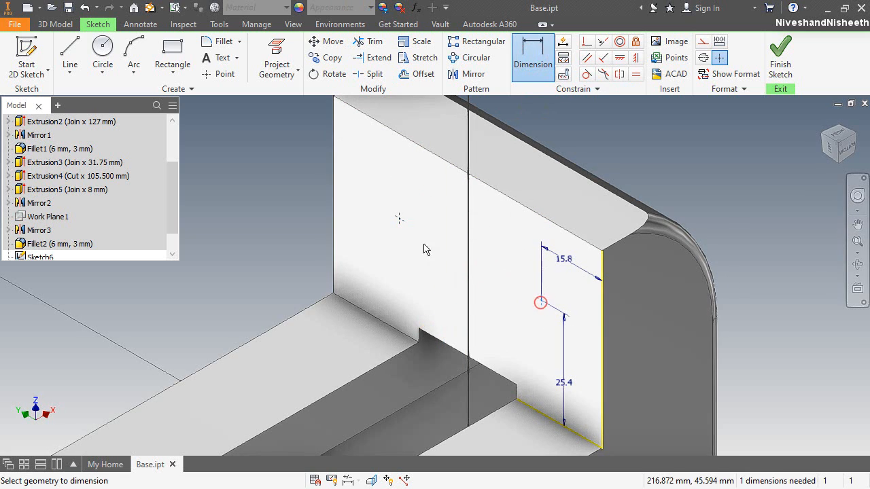
click(400, 218)
click(431, 229)
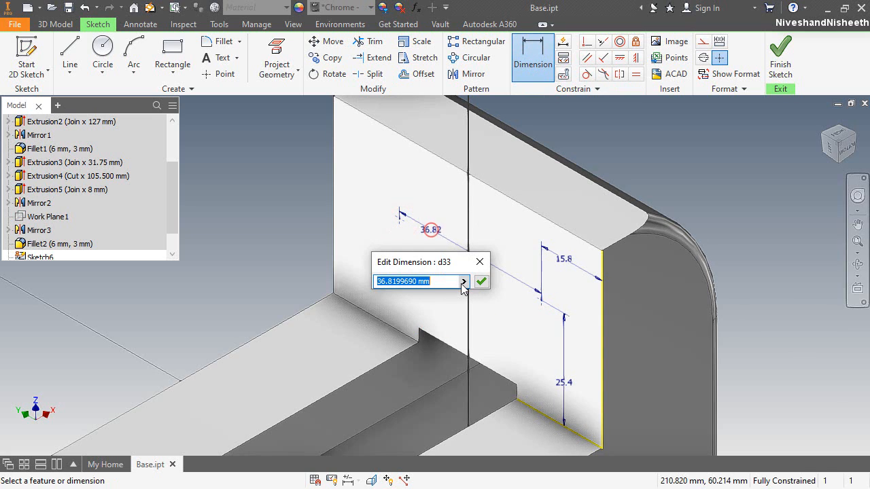
text(38.1)
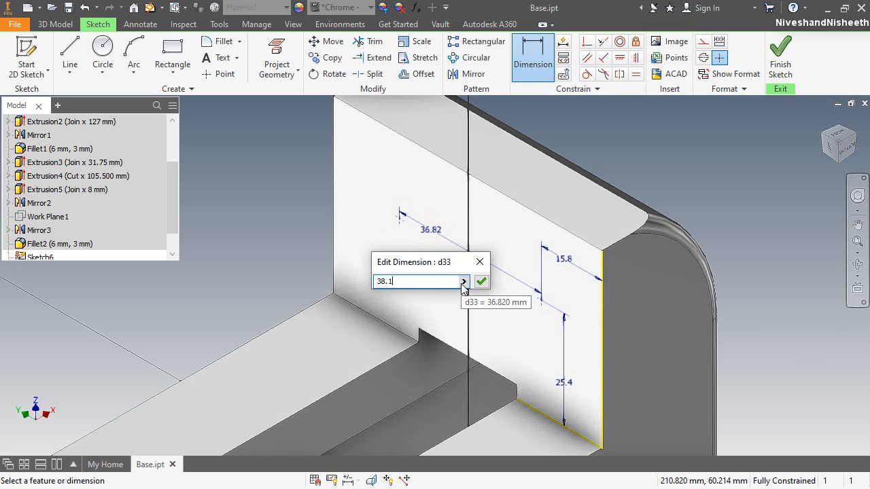
key(Return)
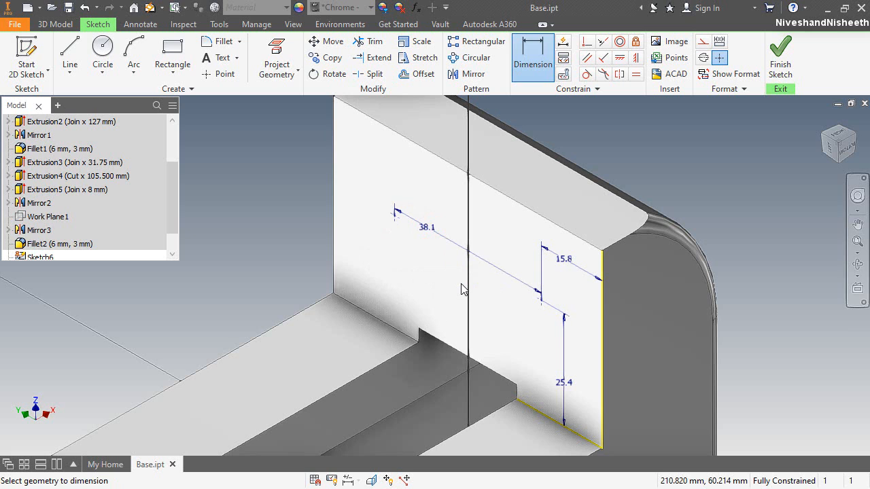
click(780, 58)
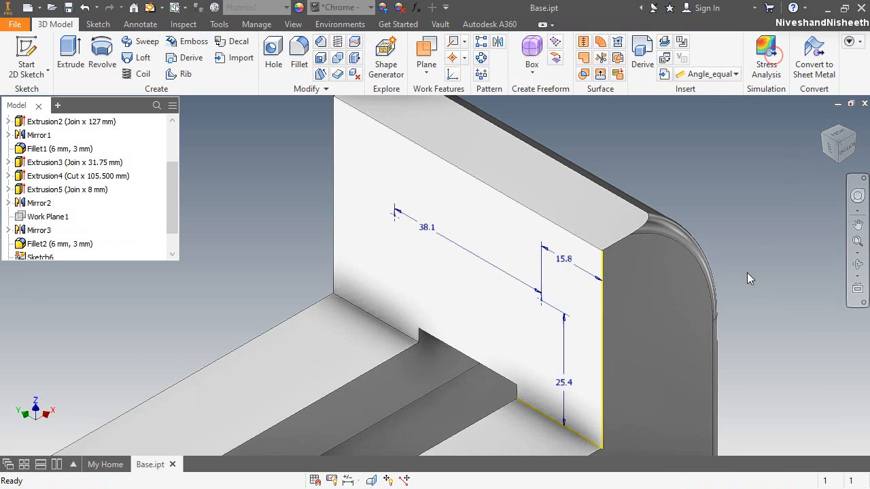
Start a Hole feature on both sketch centers as tapped holes with ANSI Unified Screw Threads, size 0.25, 1/4-20 UNC
click(282, 46)
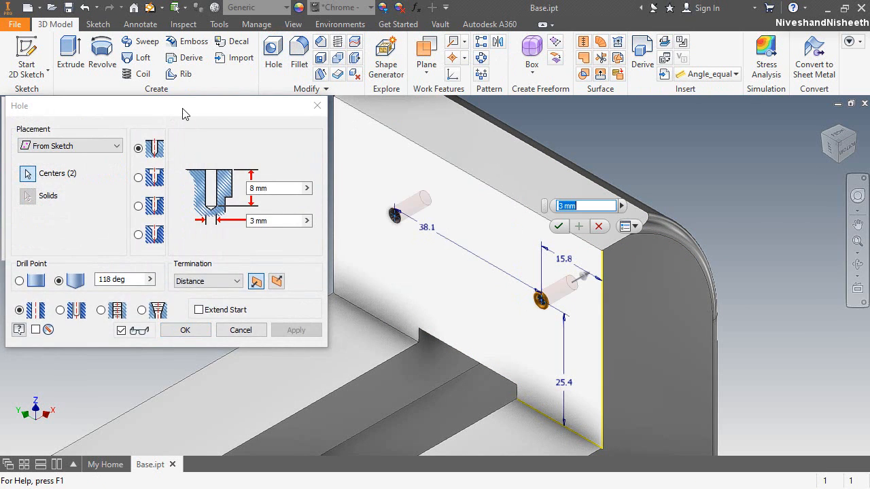
click(182, 110)
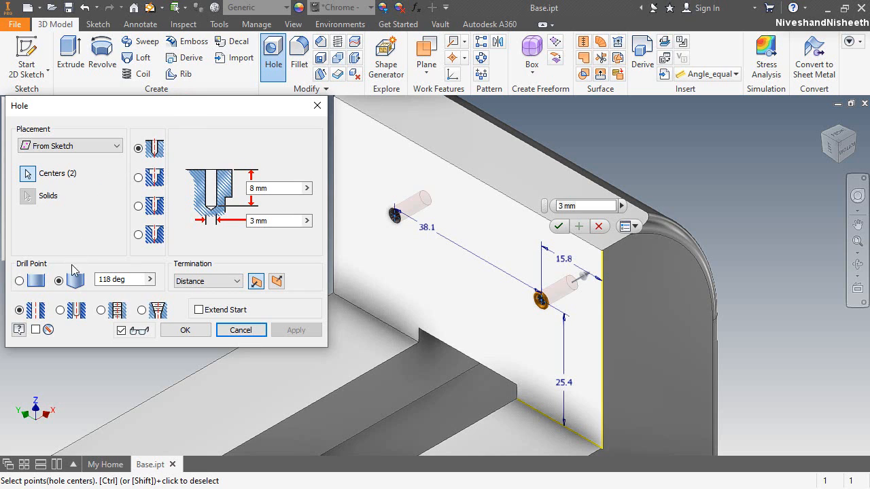
click(102, 310)
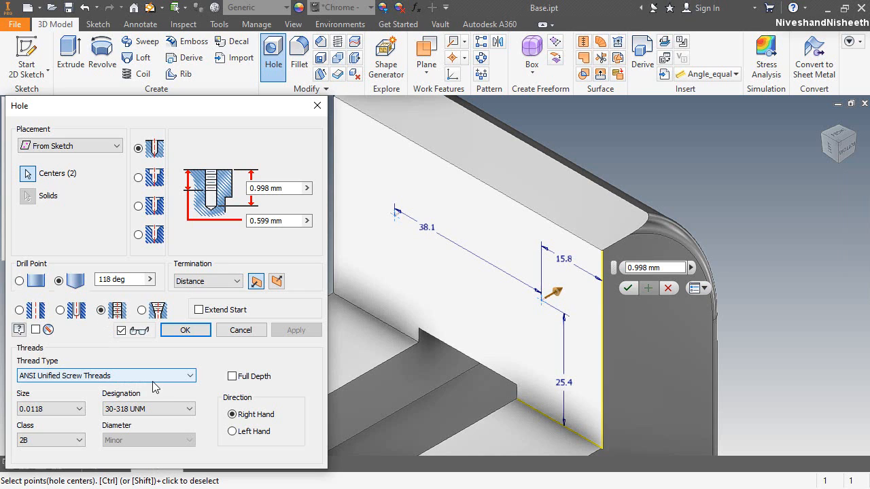
click(79, 408)
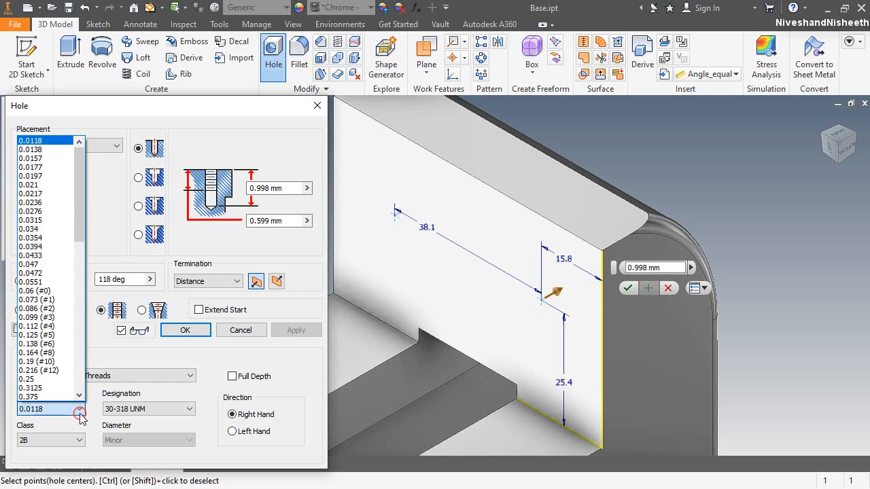
scroll(67, 312, down, 6)
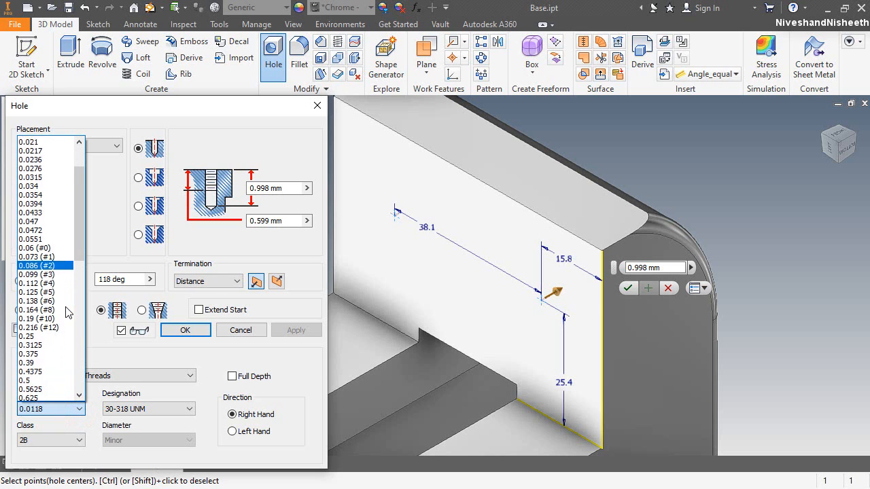
scroll(53, 367, down, 2)
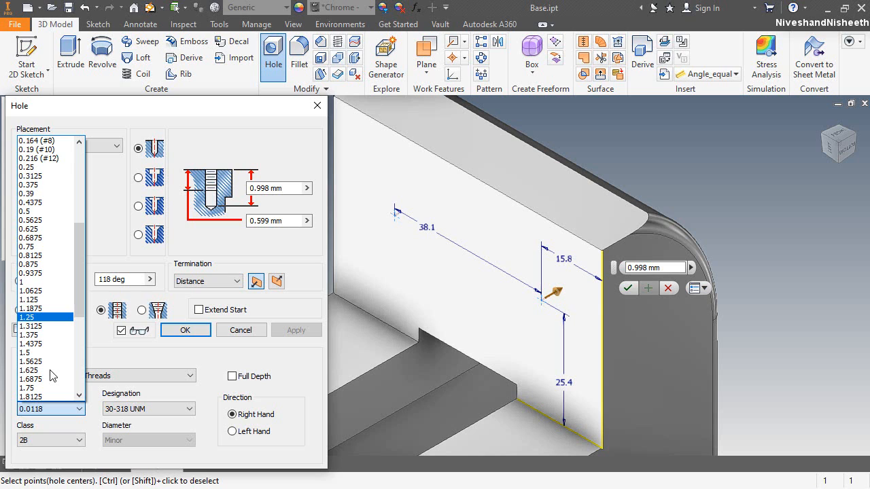
click(27, 167)
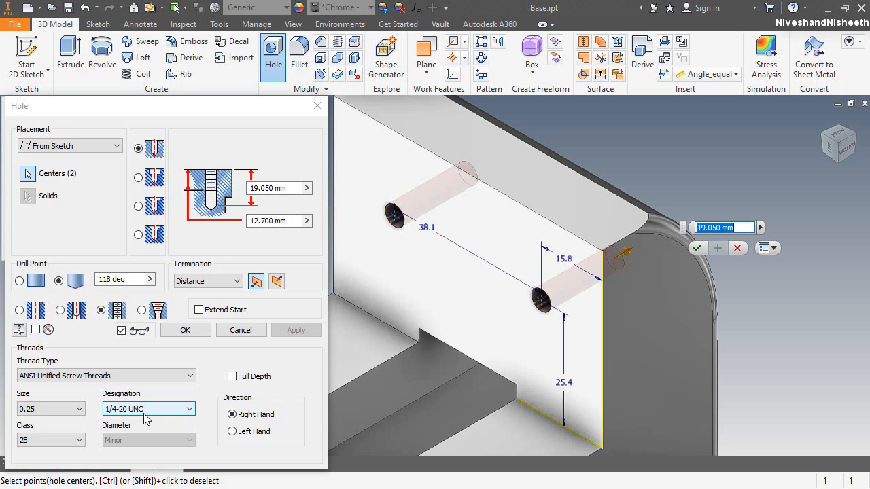
Set the hole depth to 22.35 mm and the thread depth to 16 mm, and create both tapped holes
click(214, 106)
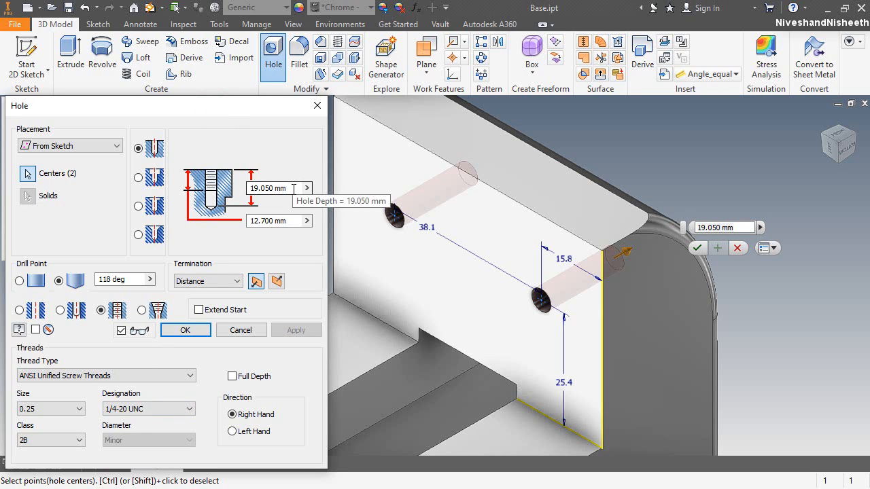
click(213, 193)
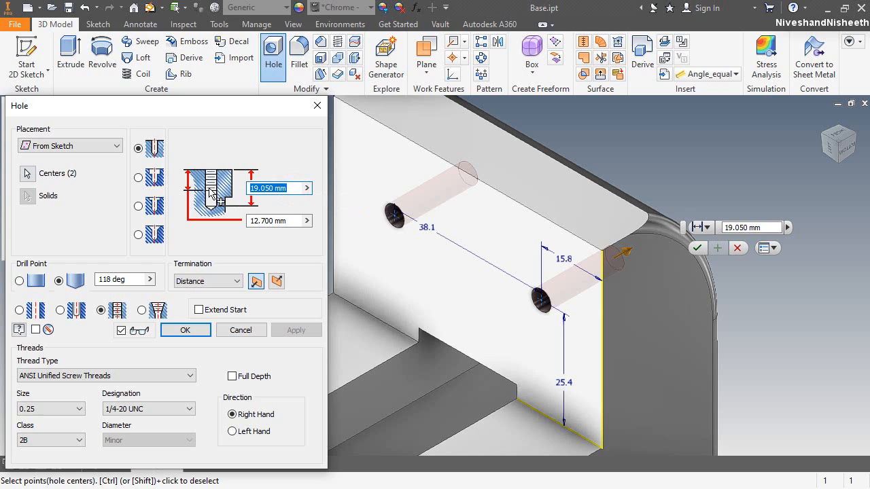
text(22.35)
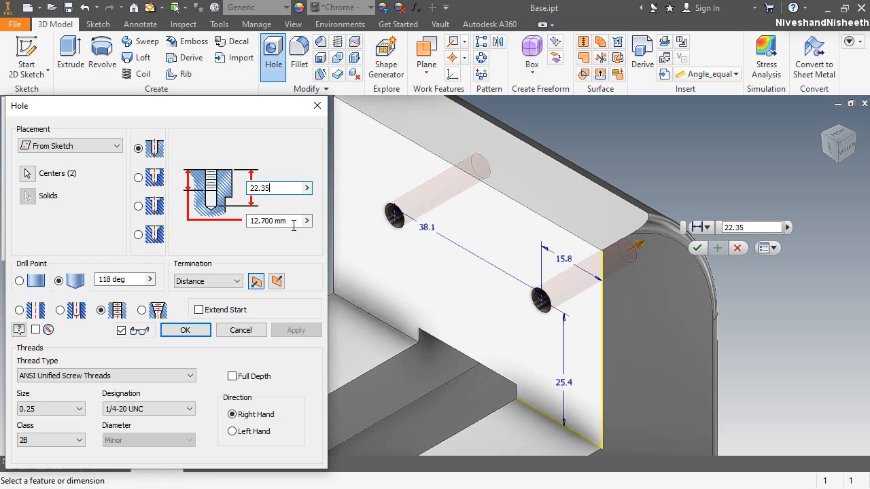
click(222, 216)
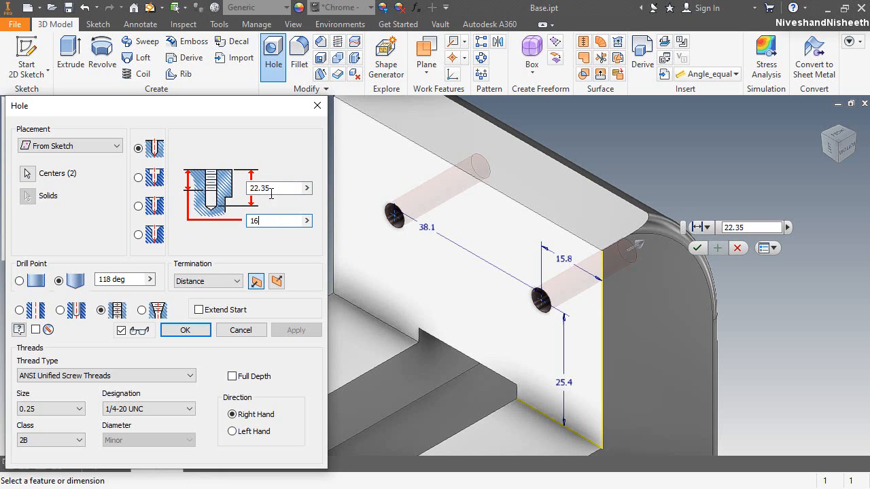
click(279, 221)
click(199, 331)
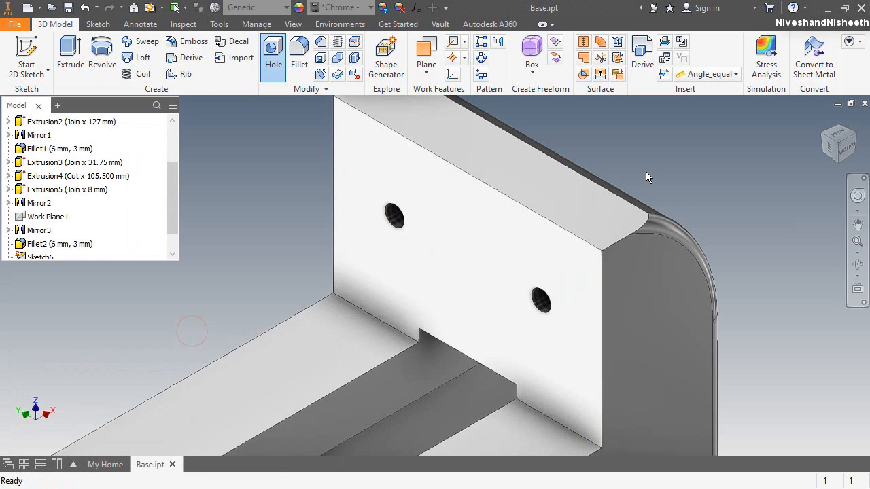
Examine the tapped holes in the tall jaw and the whole base from several angles
click(857, 196)
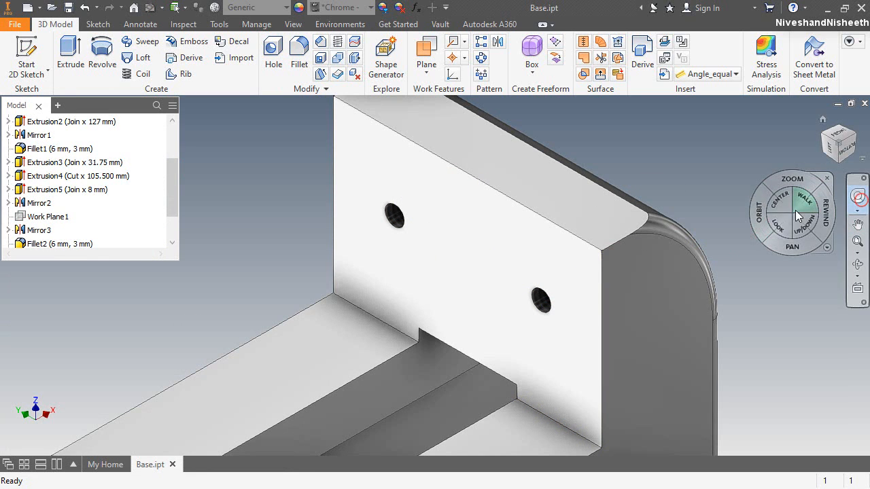
drag(779, 199, 537, 246)
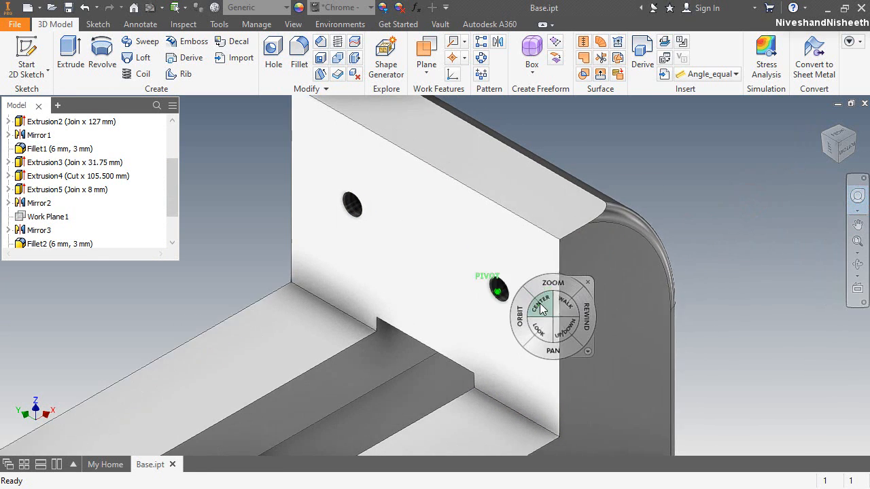
drag(516, 326, 539, 313)
drag(567, 279, 631, 305)
click(682, 286)
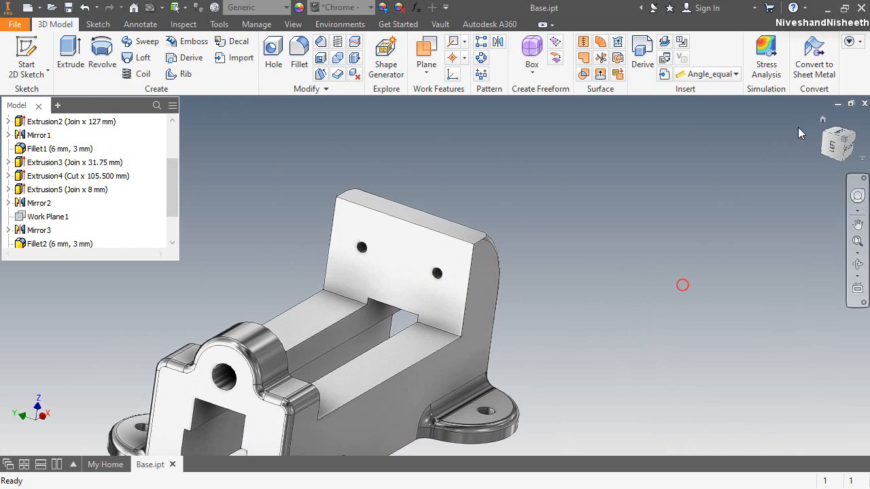
click(823, 119)
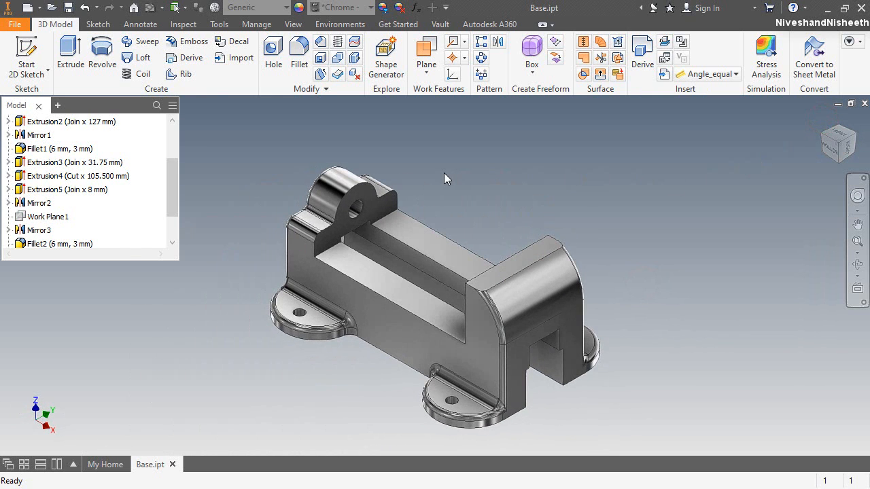
click(642, 309)
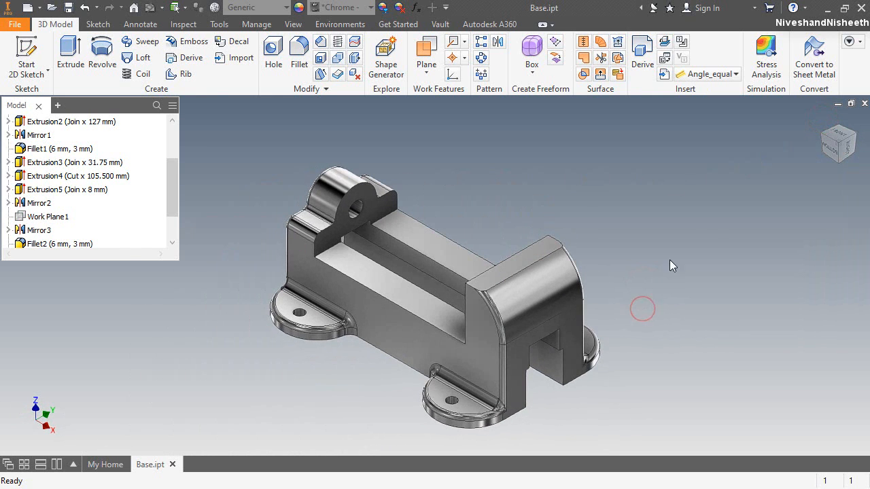
Chamfer the outer edge of the rounded lug's bore using Distance and Angle, 2 mm at 45 degrees from the end face
click(822, 135)
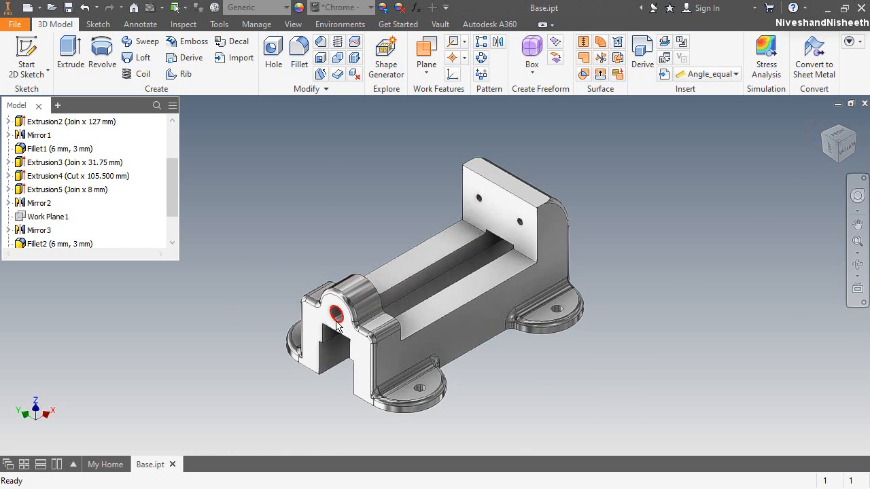
scroll(334, 318, down, 8)
click(332, 310)
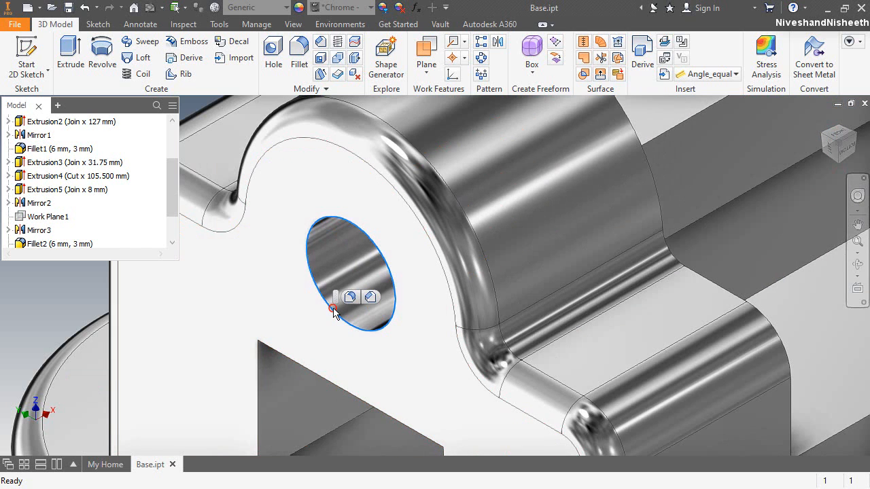
click(371, 297)
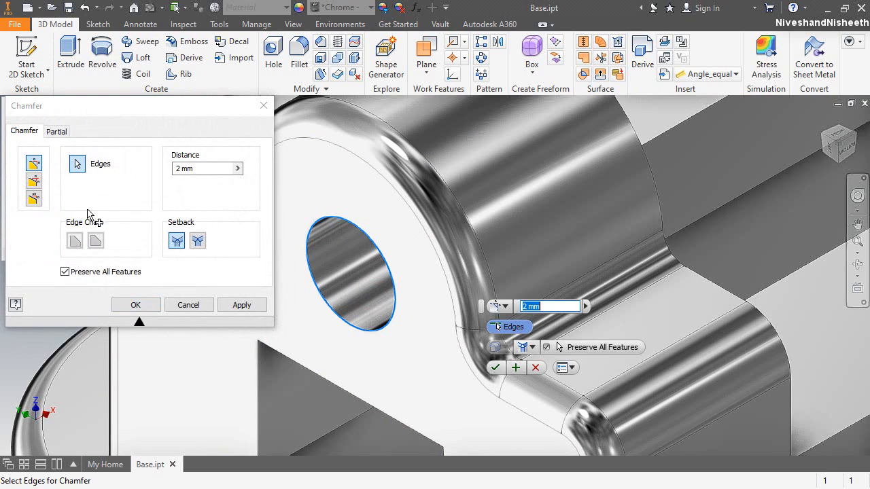
click(49, 110)
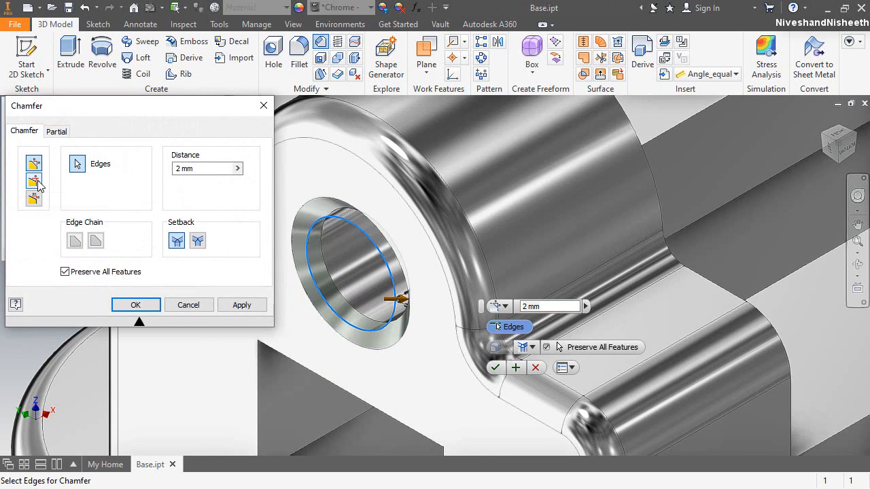
click(36, 184)
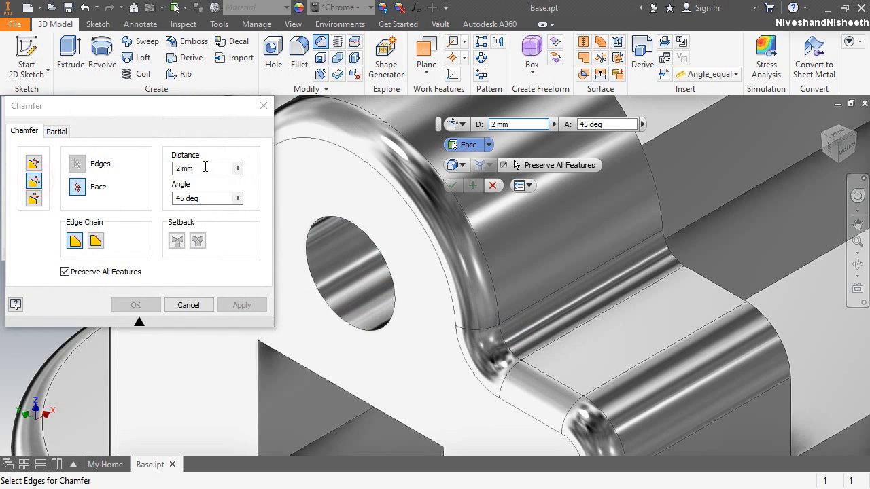
click(305, 194)
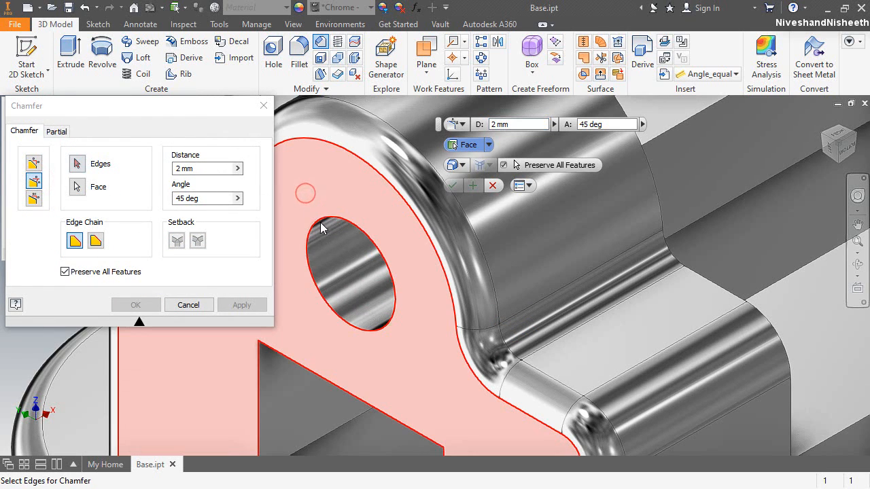
click(314, 221)
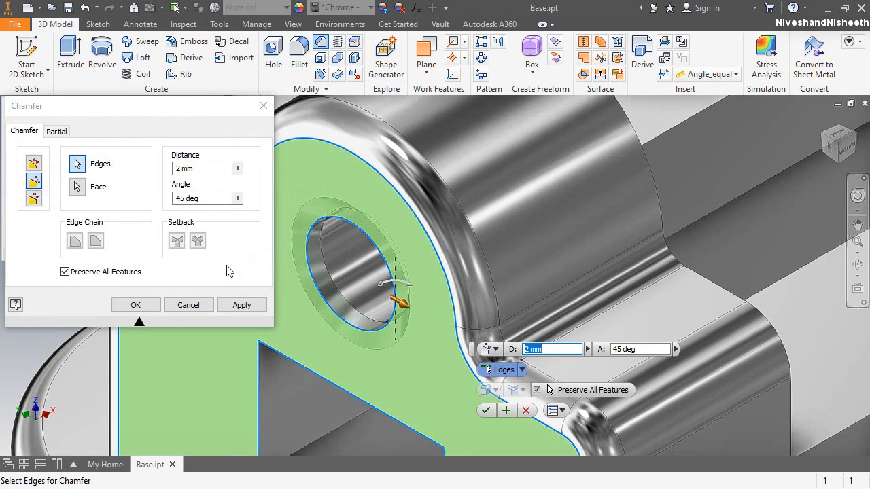
click(153, 305)
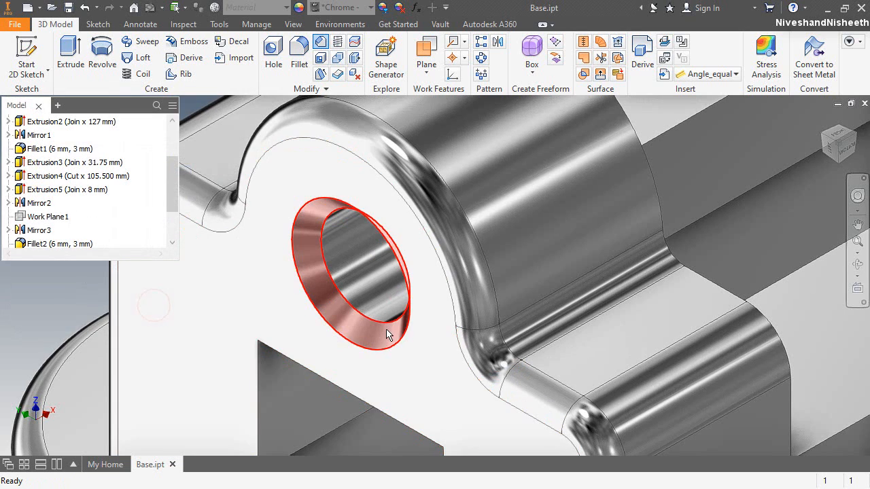
Start a constant edge fillet on the near long upper edge of the bed with a 1 mm radius
scroll(386, 334, up, 5)
scroll(378, 364, down, 7)
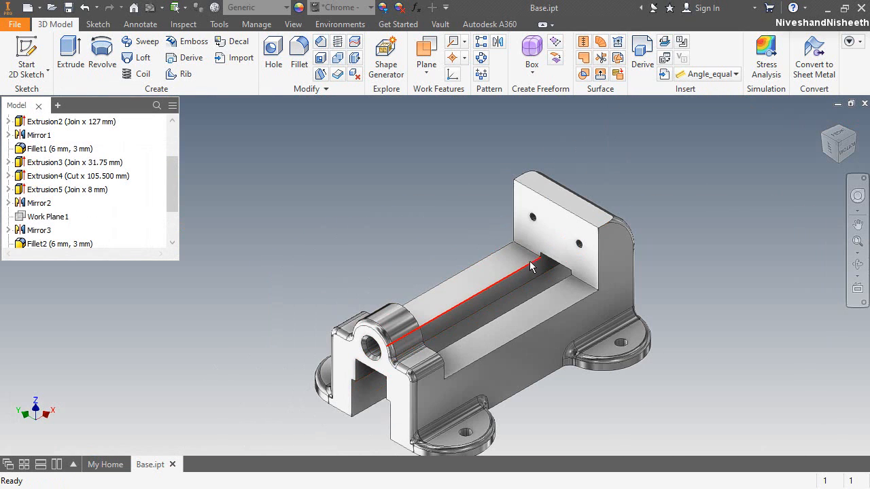
scroll(568, 215, up, 2)
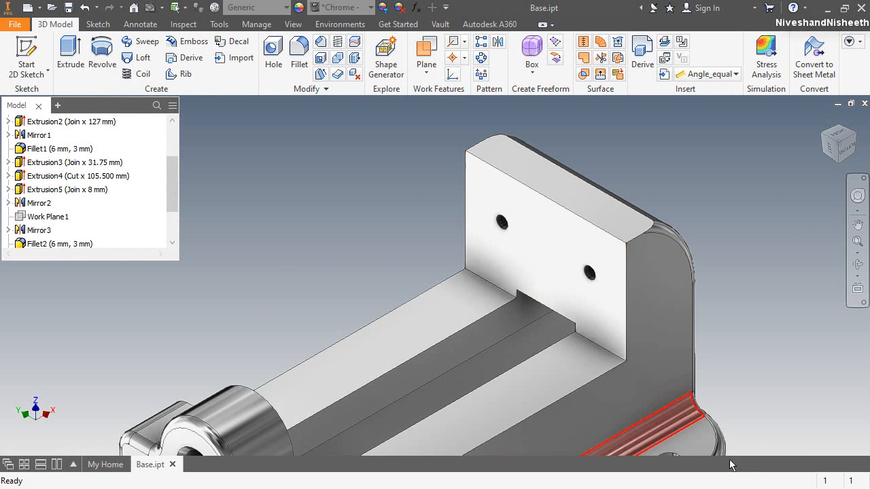
click(585, 386)
click(585, 385)
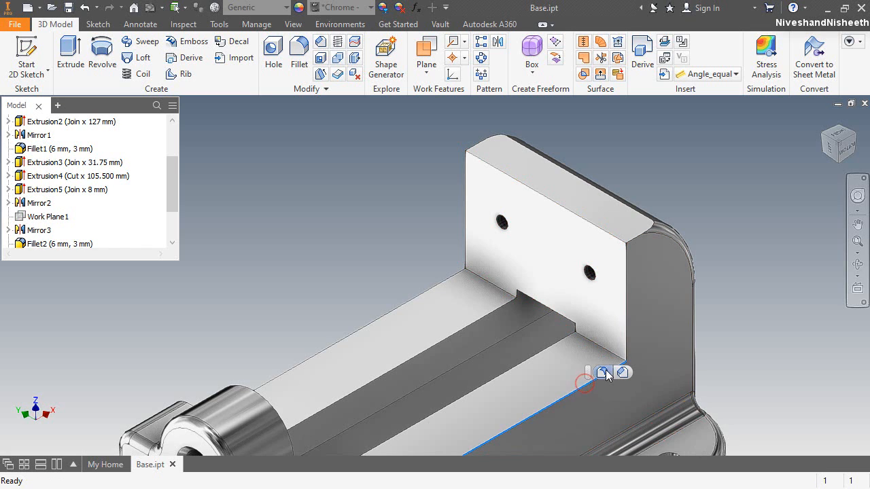
key(f)
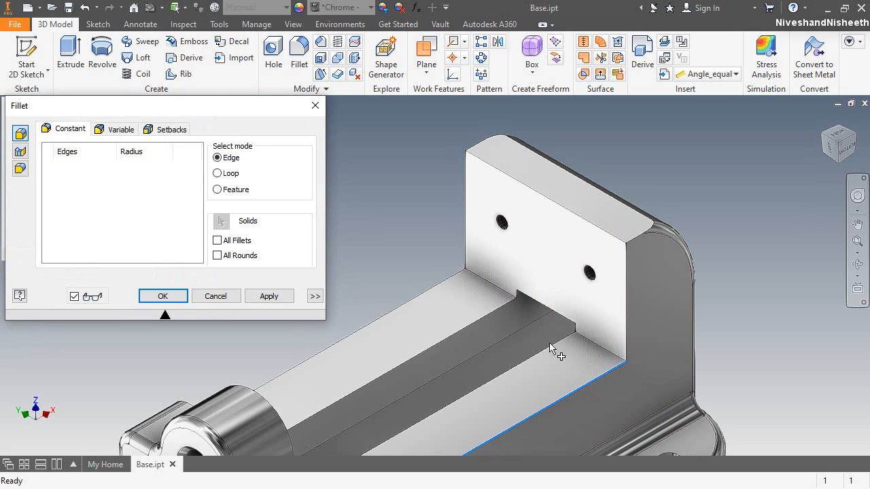
click(134, 167)
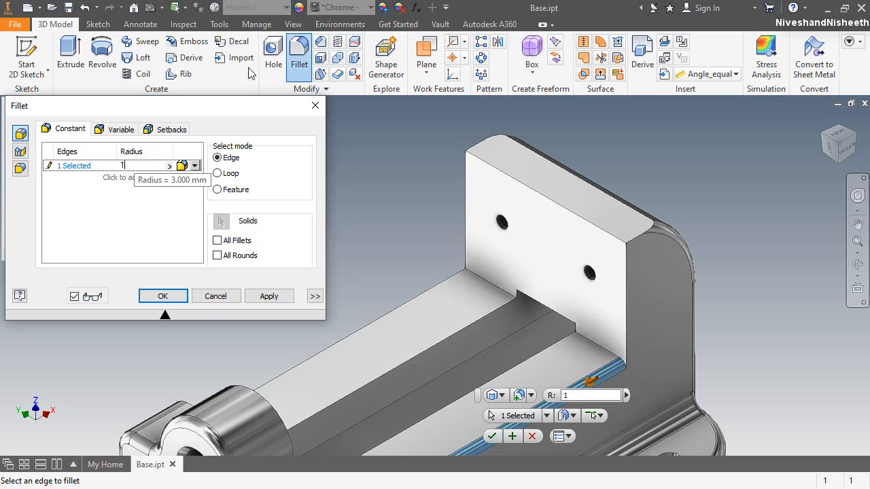
text(1)
Add the tall jaw's inner face edges, the far long bed edge, and the two jaw-to-bed corner edges to the 1 mm fillet
click(626, 279)
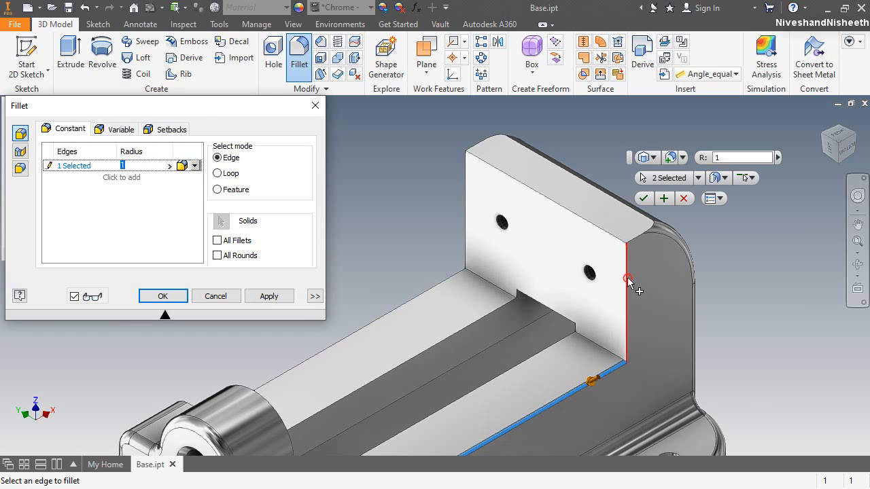
click(579, 216)
click(467, 221)
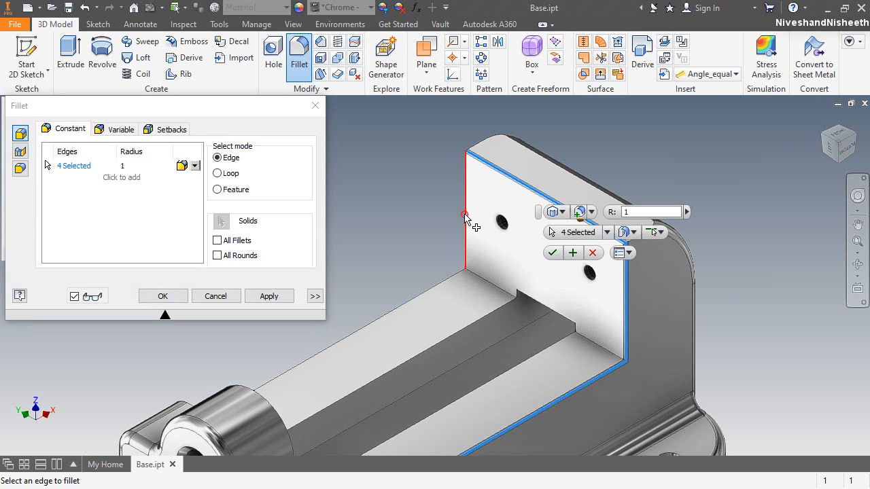
click(426, 290)
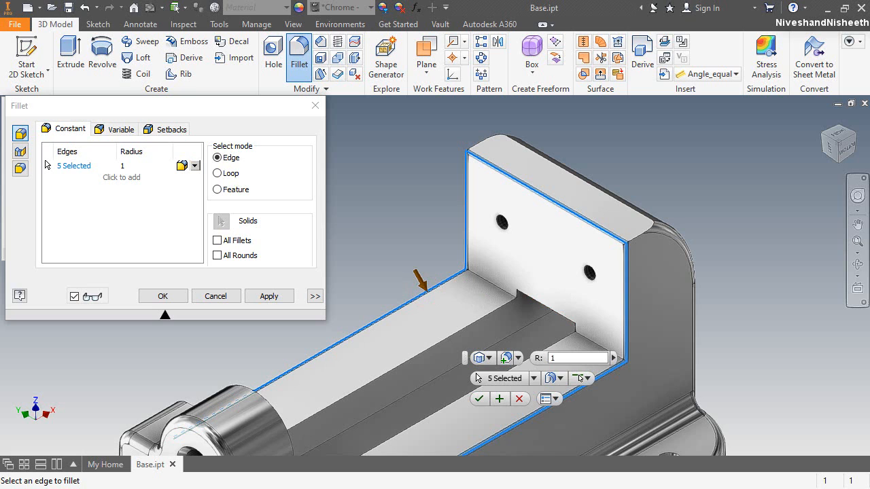
click(491, 284)
click(602, 352)
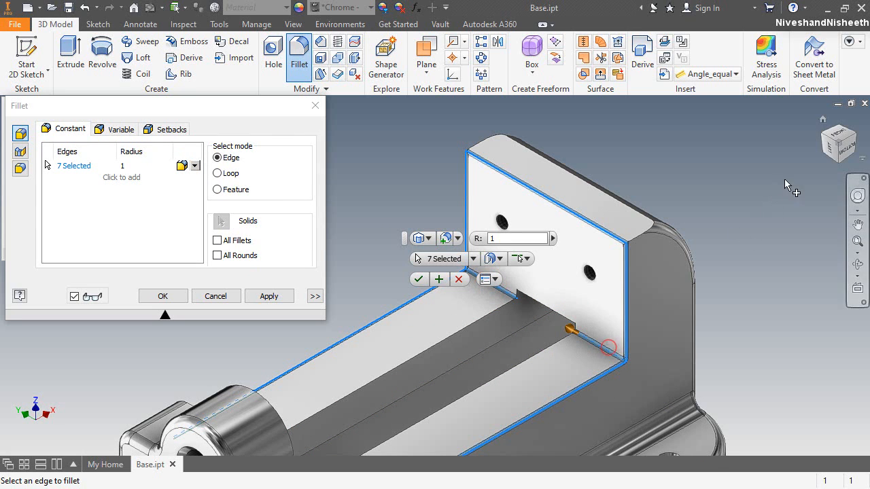
Add the rounded lug's inner profile edges and the edges where it meets the bed, and create the 1 mm fillet
click(855, 134)
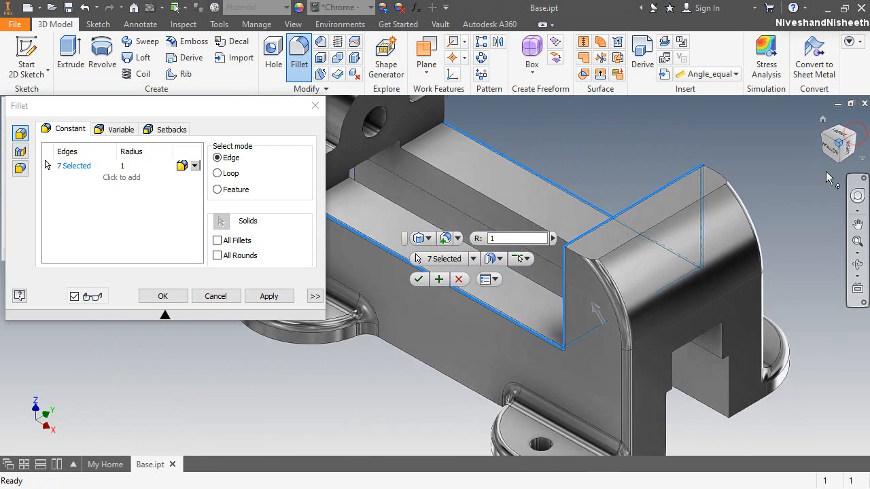
scroll(736, 255, down, 3)
scroll(614, 162, up, 3)
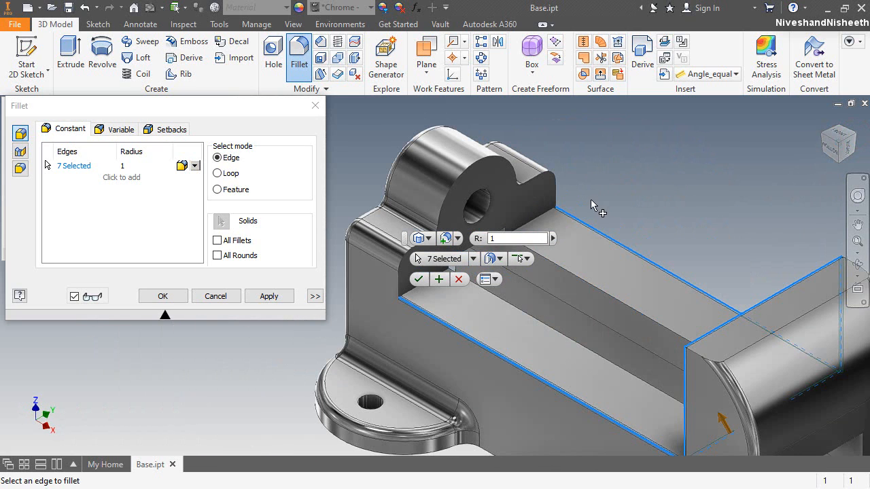
click(555, 193)
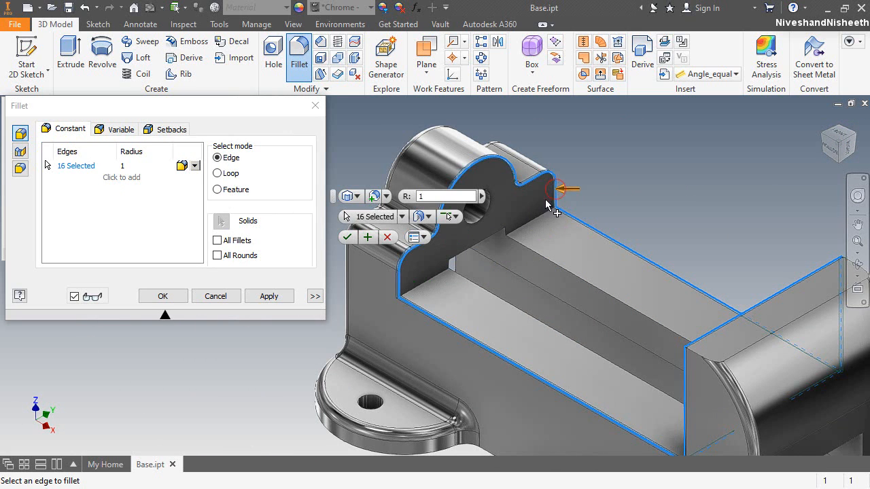
click(534, 226)
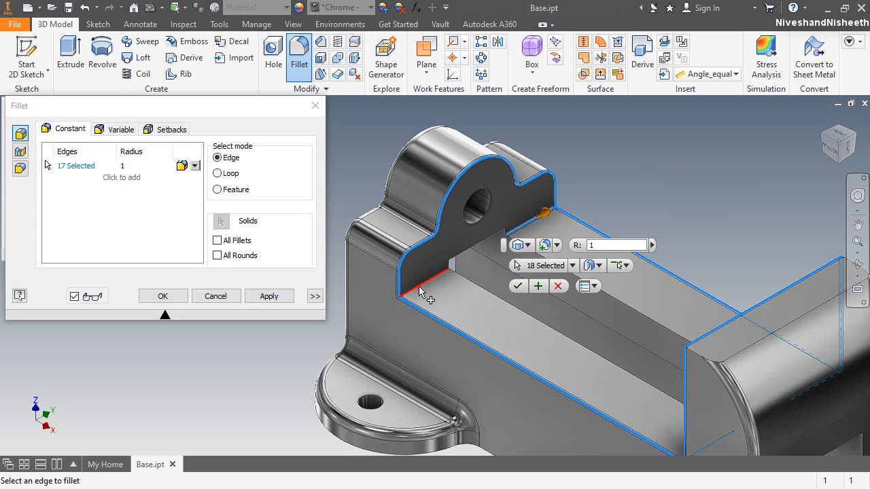
click(163, 296)
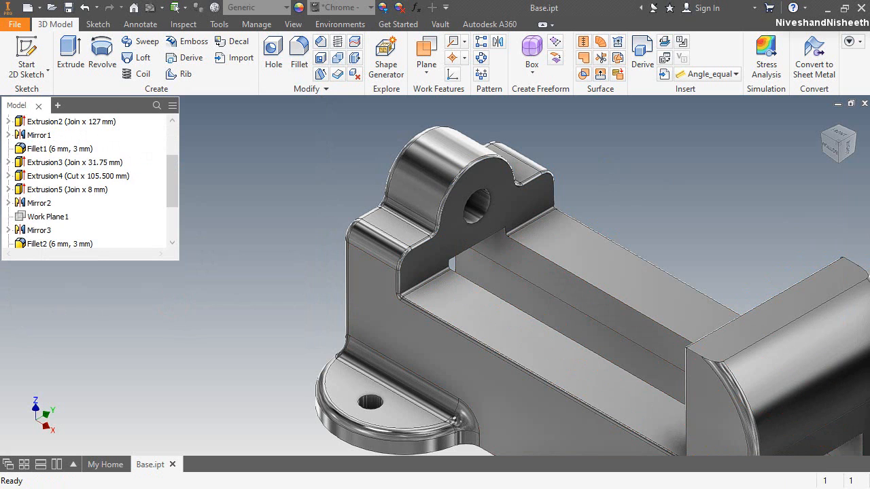
Create a work axis through the cylindrical bore of the rounded lug
click(822, 119)
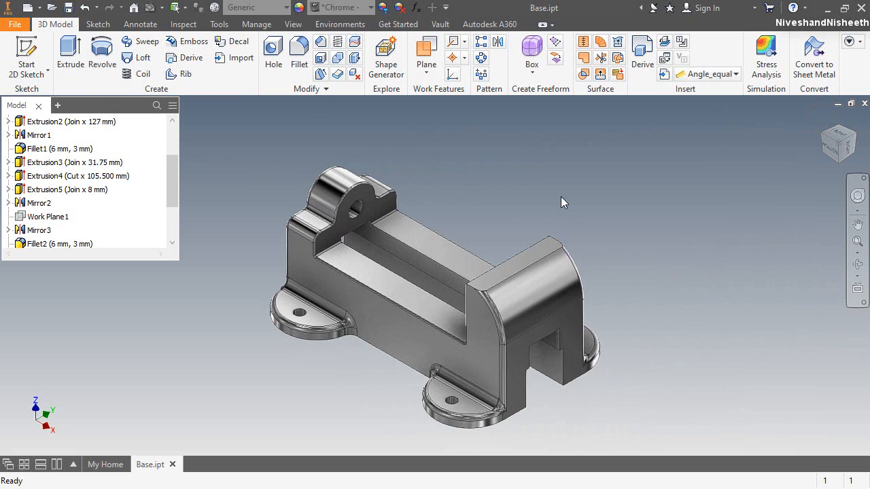
click(651, 285)
click(820, 134)
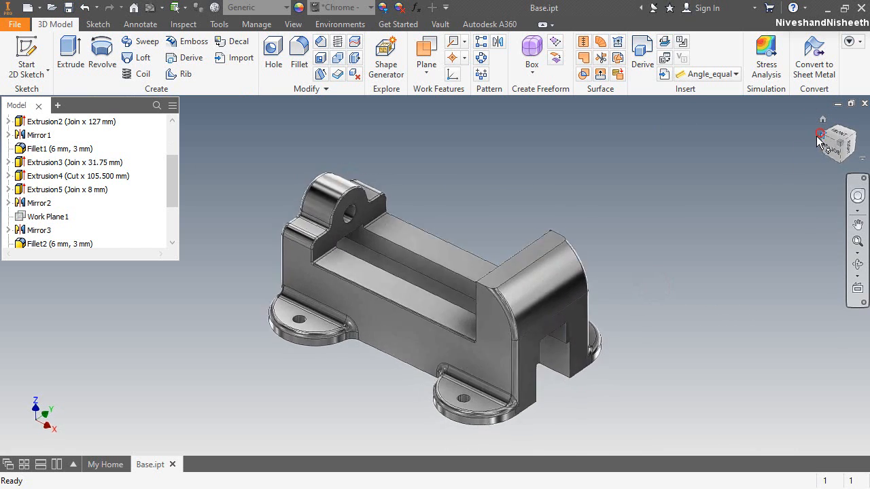
scroll(313, 322, up, 3)
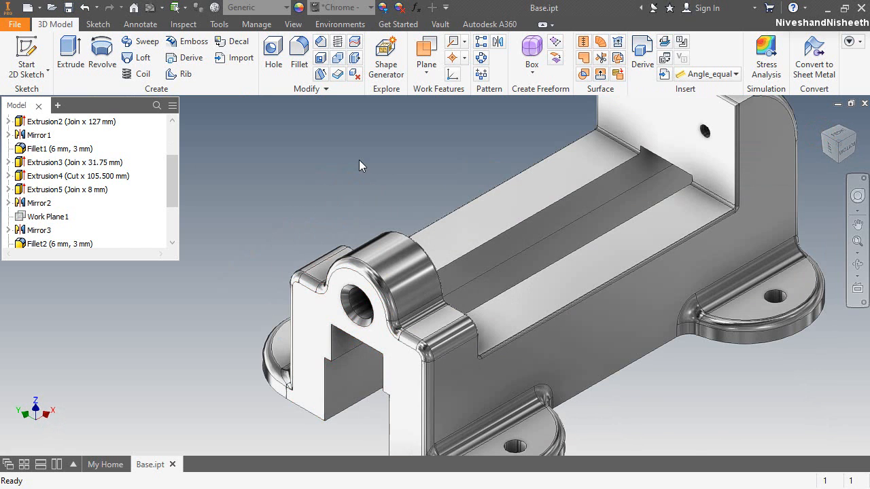
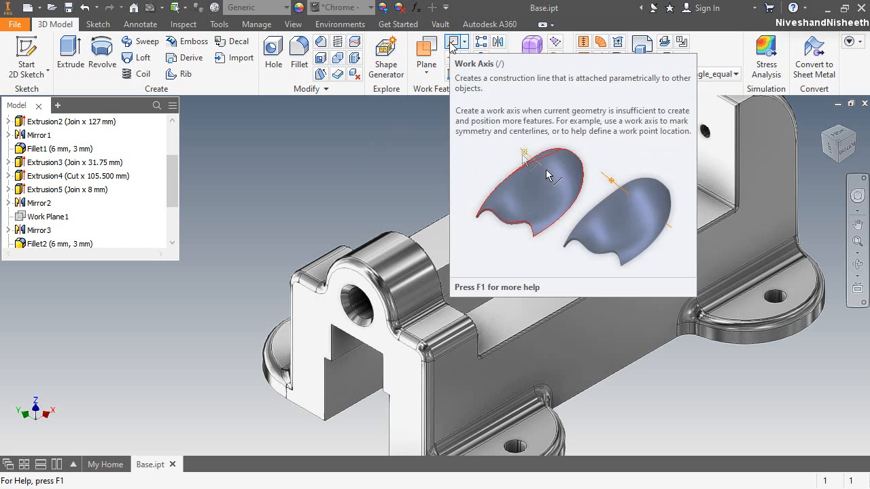
key(slash)
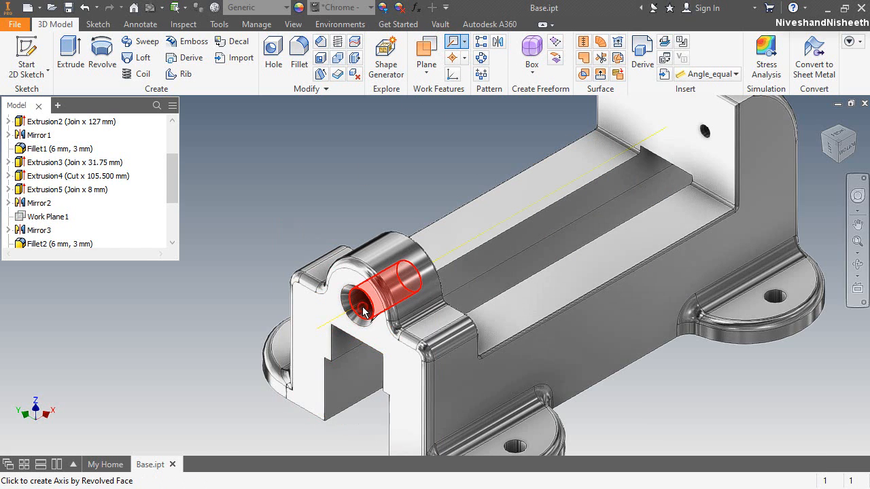
scroll(363, 313, up, 3)
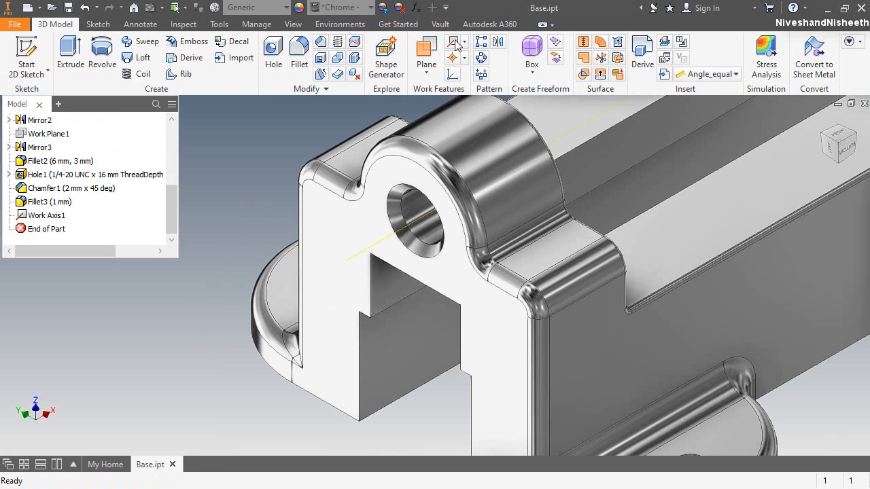
click(454, 42)
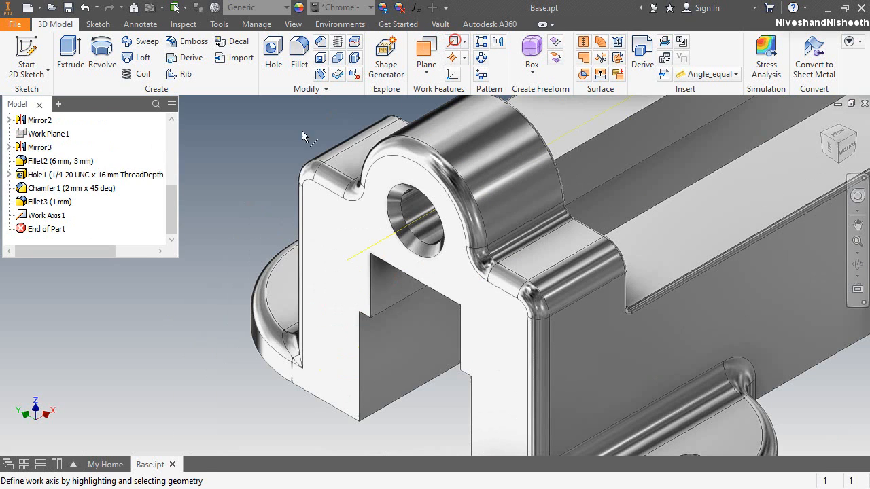
right_click(227, 211)
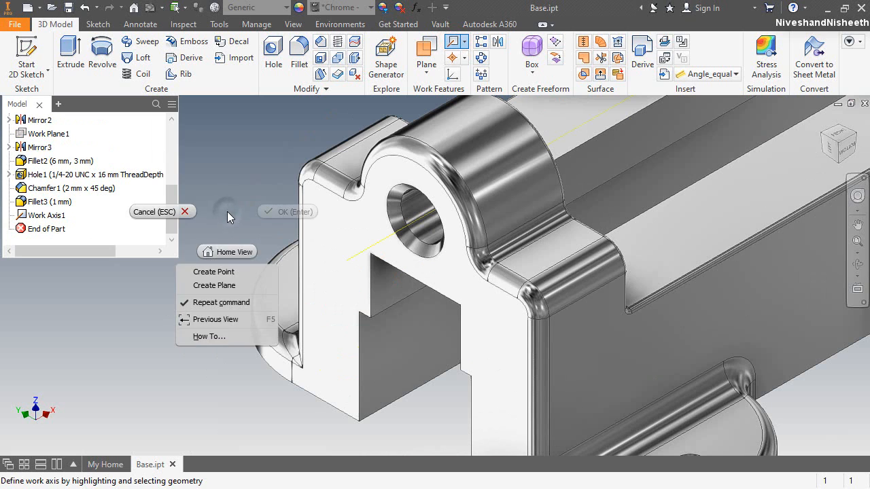
click(191, 209)
Create a work plane through the bore's work axis at 90 degrees to the base's vertical side face
click(424, 55)
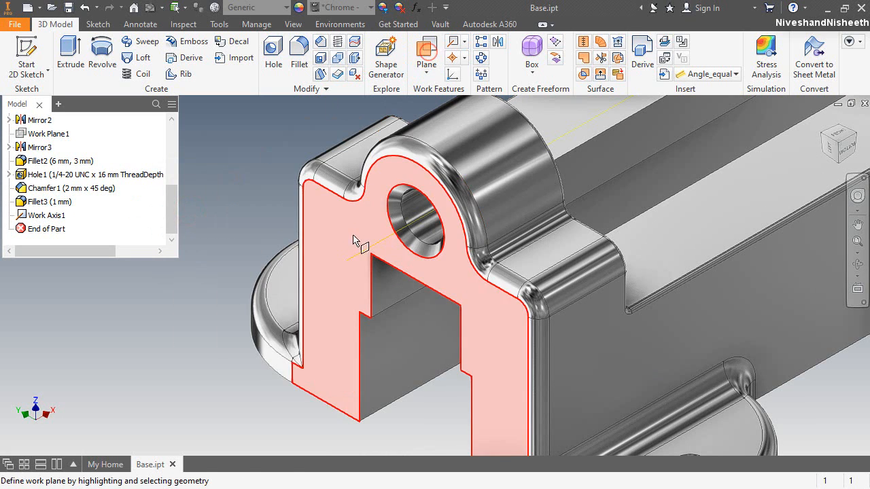
click(352, 255)
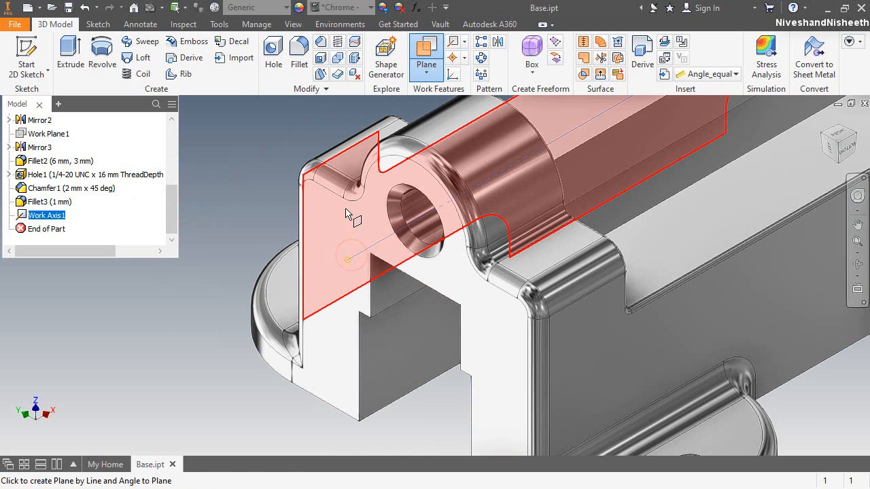
click(346, 214)
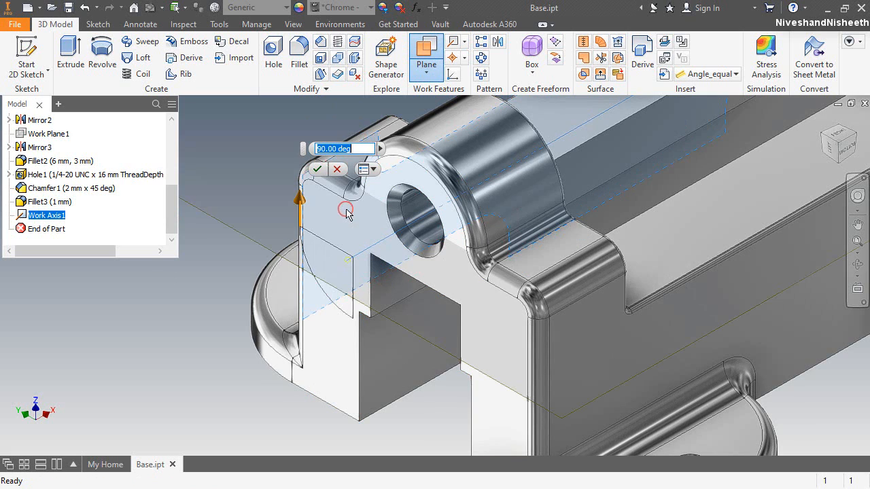
click(318, 169)
scroll(367, 314, down, 5)
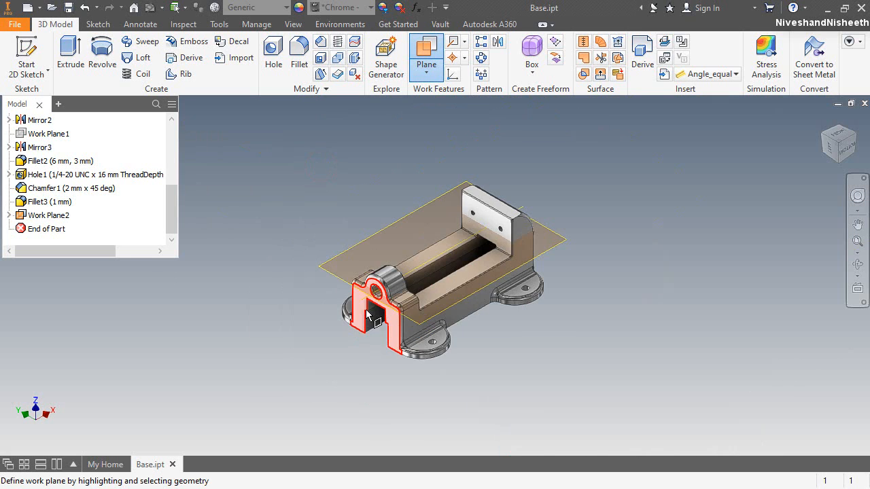
scroll(367, 314, up, 3)
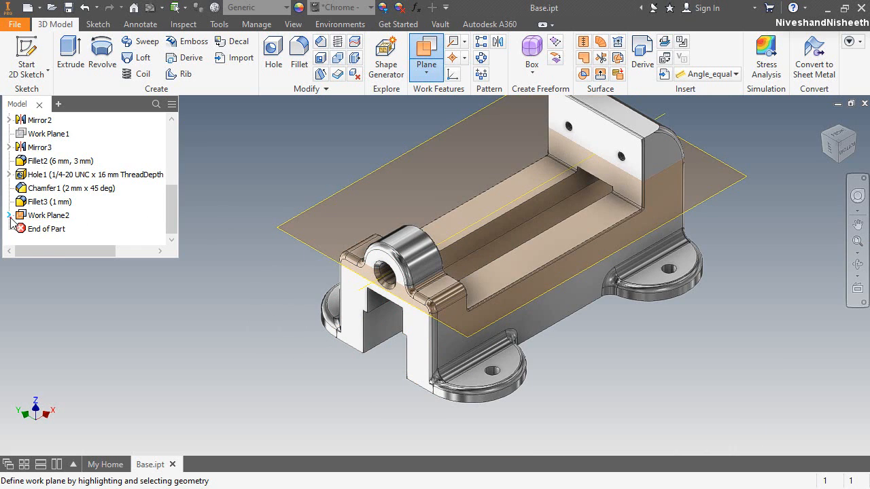
Hide the work axis through the bore and start a sketch on the horizontal work plane through it
click(9, 216)
right_click(31, 229)
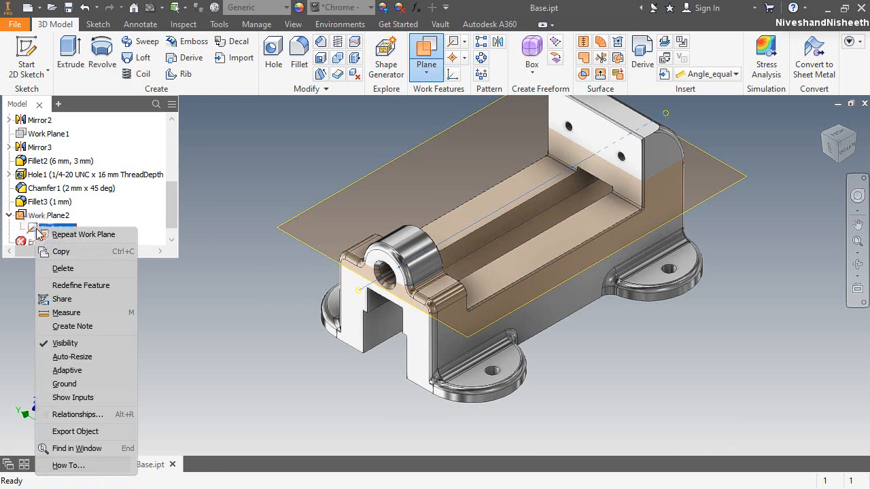
click(77, 344)
click(285, 229)
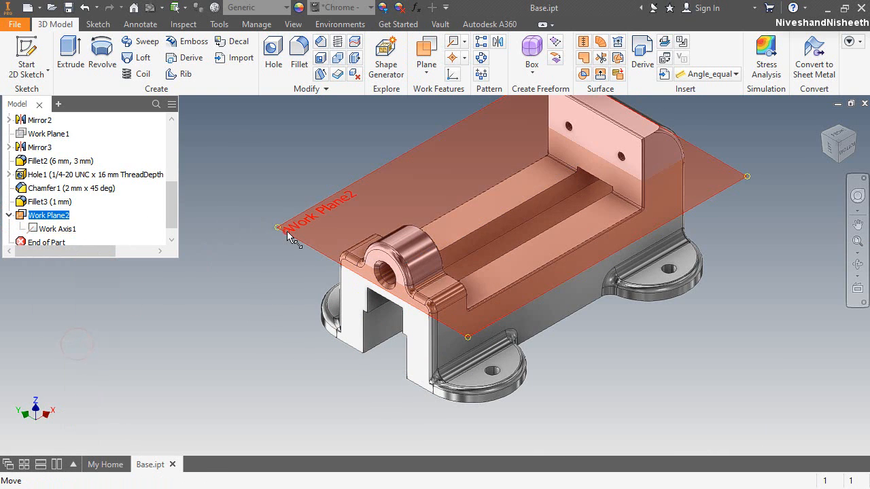
click(322, 221)
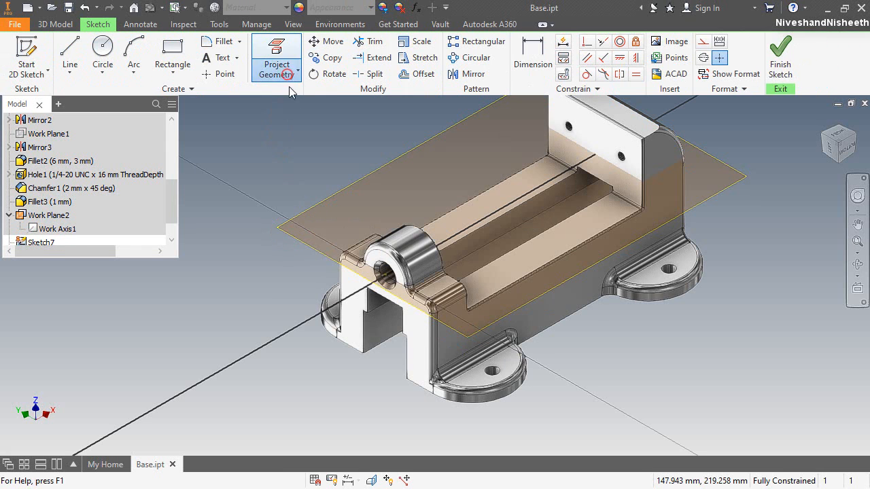
Project the part's cut edges into the sketch and convert them to construction geometry
click(286, 74)
click(302, 121)
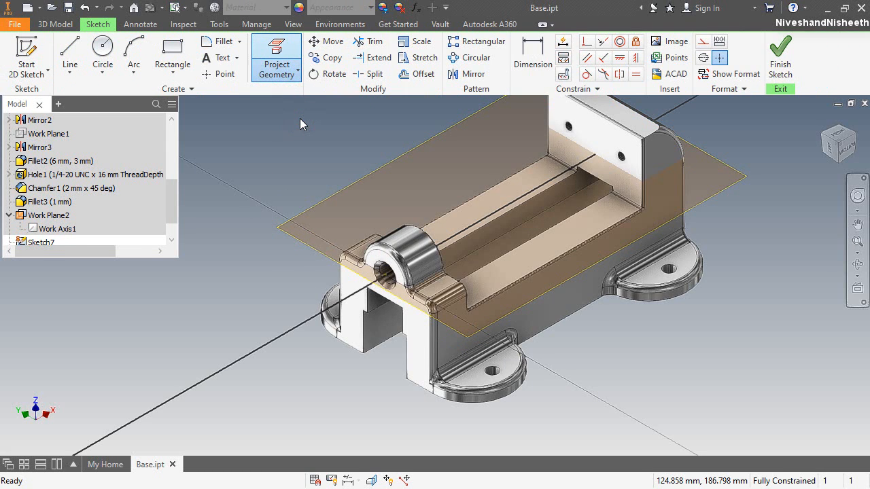
scroll(300, 122, down, 3)
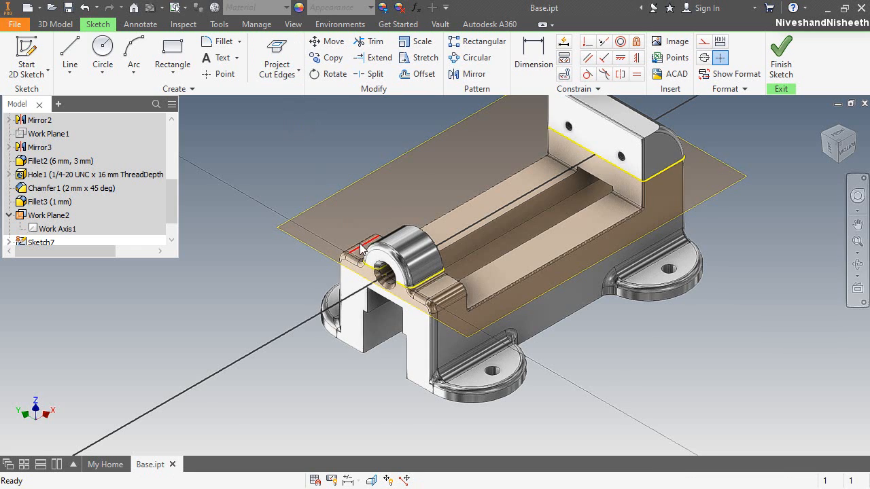
drag(393, 161, 640, 346)
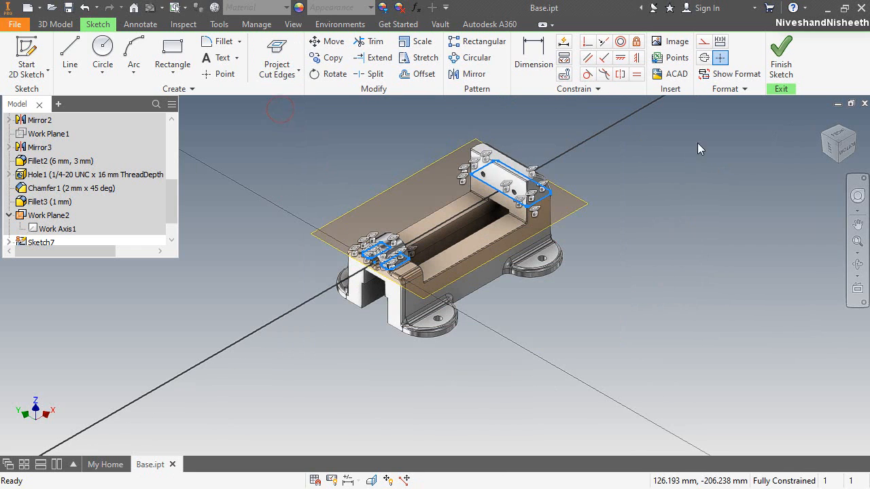
right_click(583, 210)
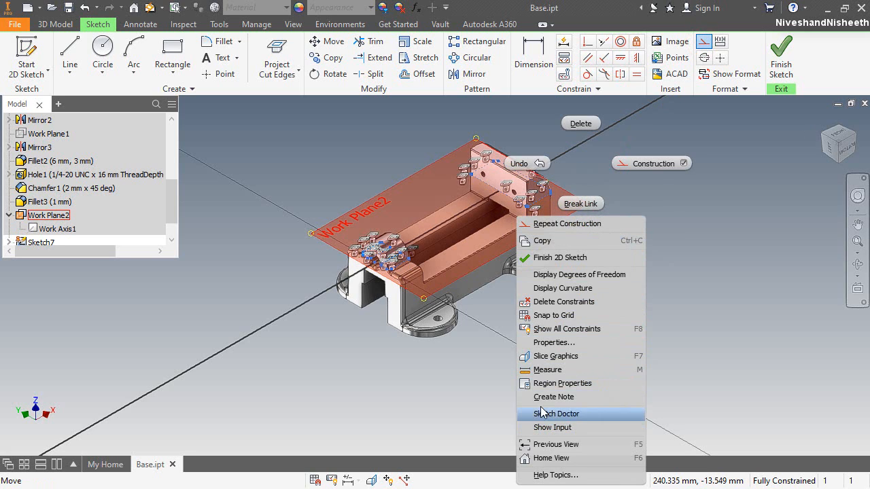
click(603, 188)
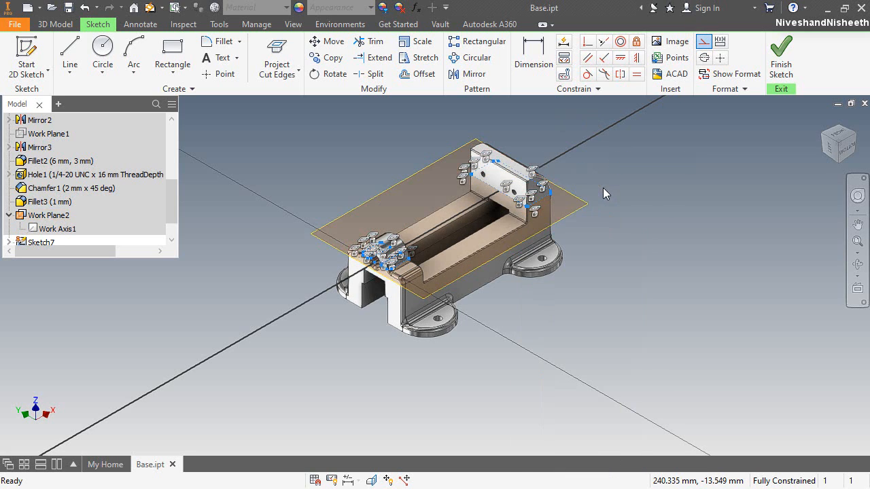
click(595, 178)
Hide the horizontal work plane and slice the graphics at the sketch plane
click(580, 202)
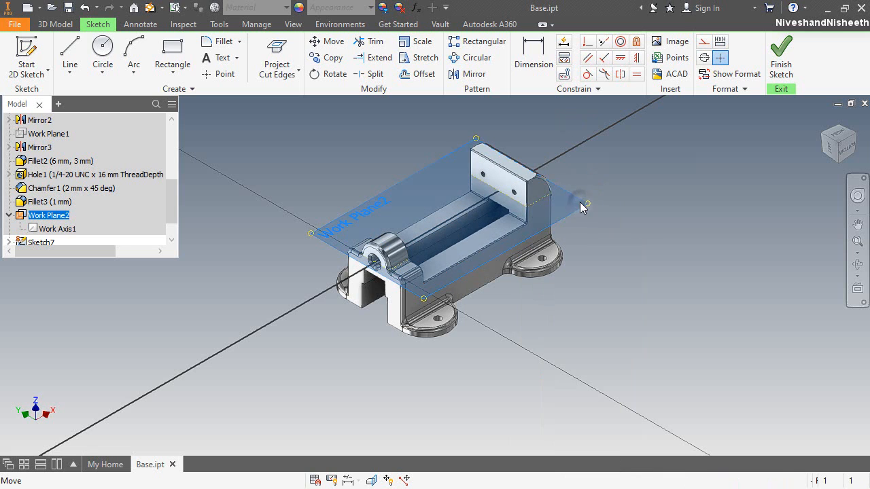
right_click(580, 201)
click(553, 306)
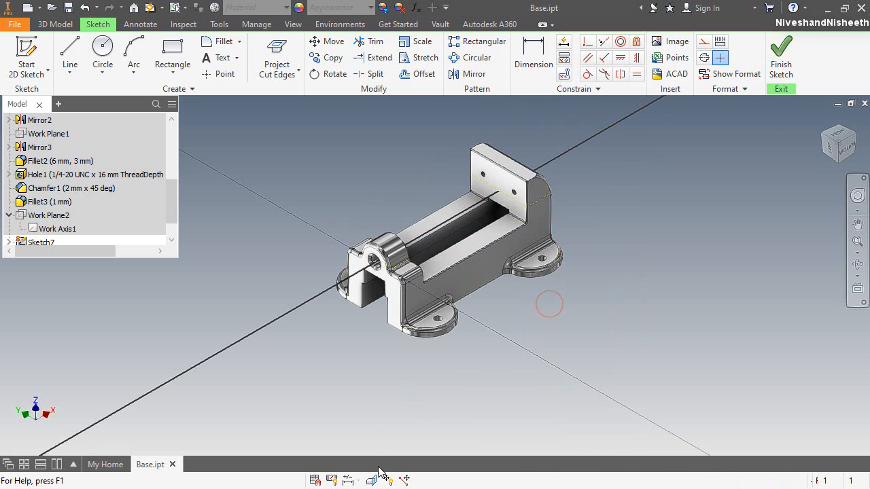
click(836, 136)
Sketch a closed trapezoid about 2.4 mm tall outside the bore's chamfered opening, with its narrow lower edge about 1 mm long
scroll(296, 273, up, 6)
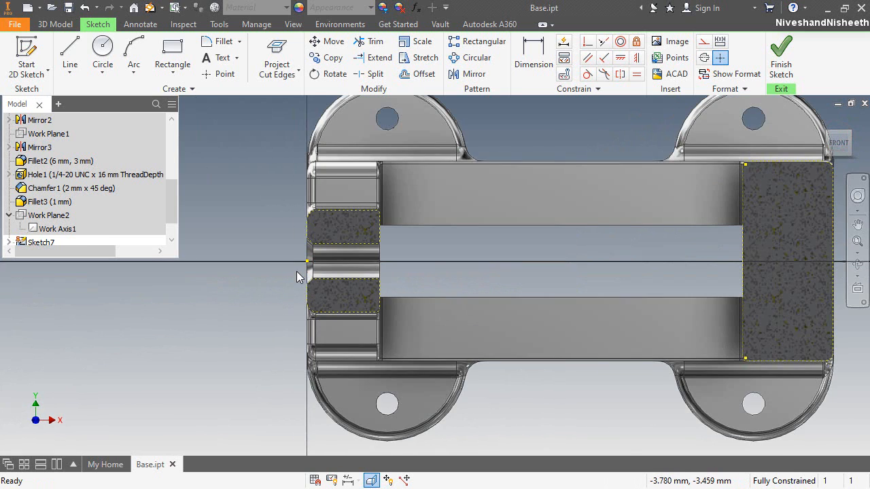
scroll(288, 325, up, 3)
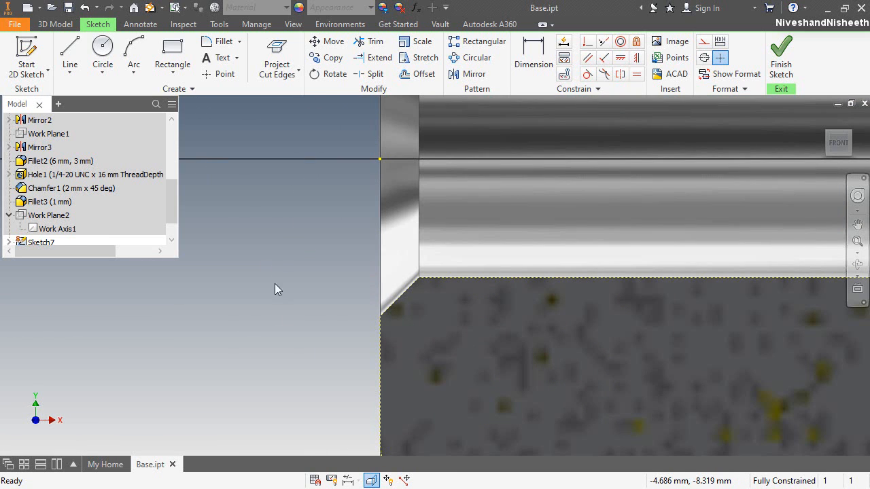
click(70, 53)
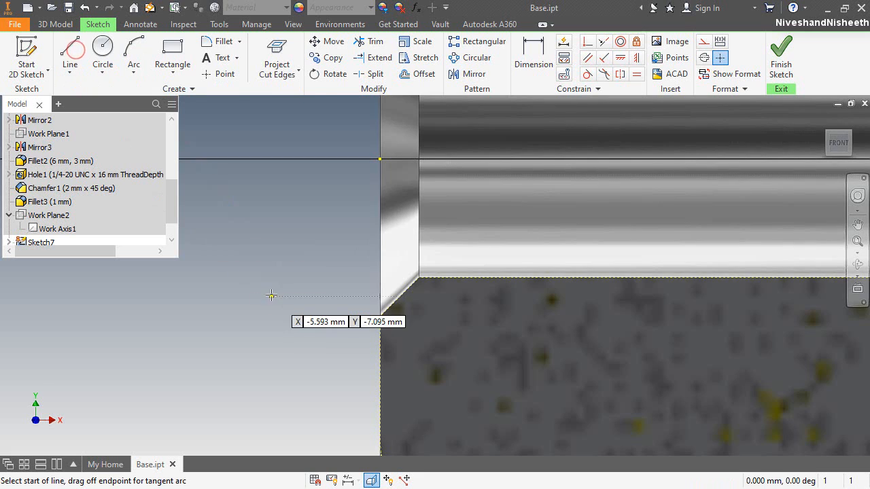
click(293, 270)
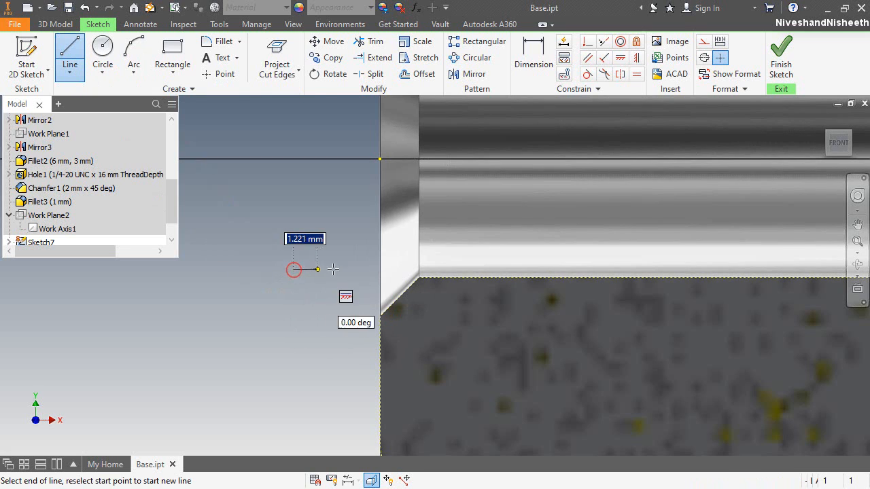
click(352, 269)
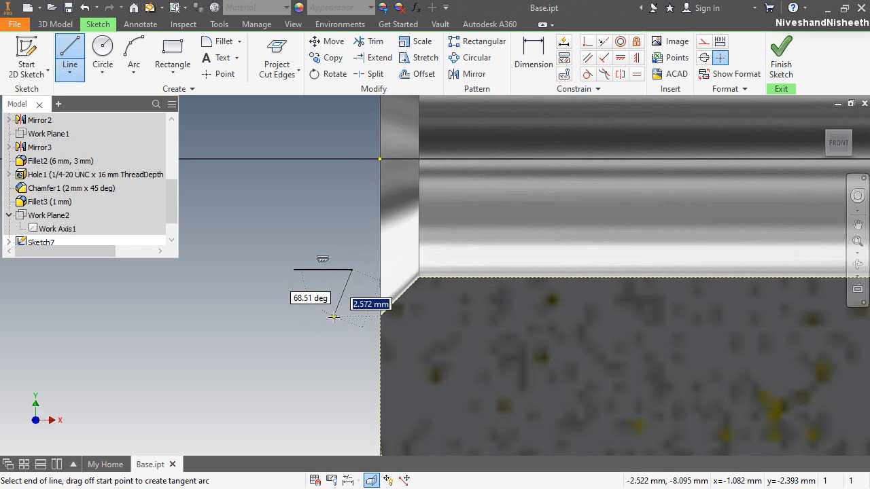
click(334, 316)
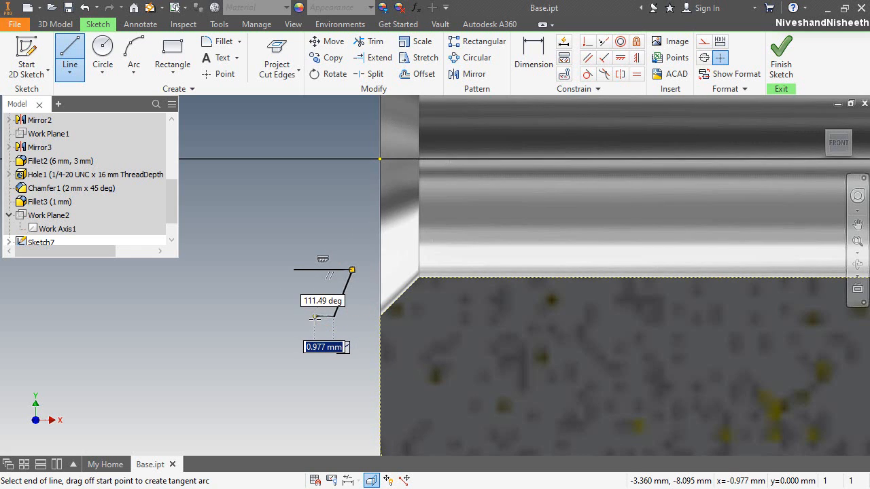
click(315, 316)
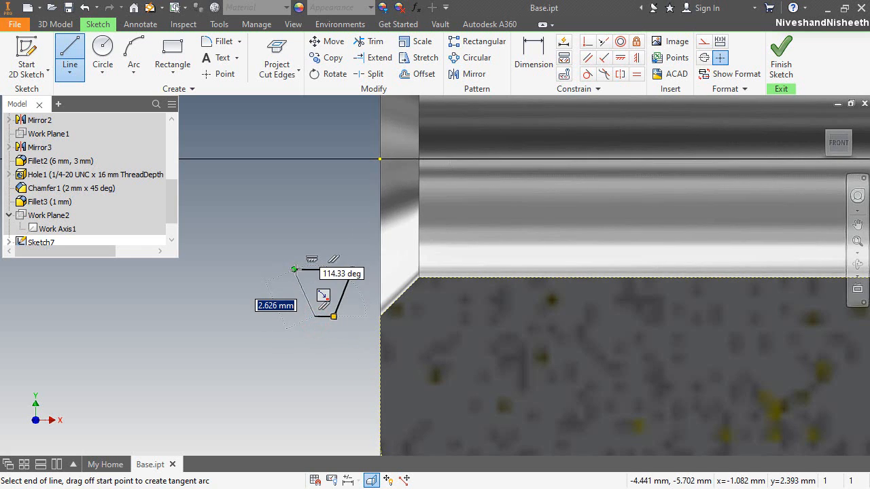
click(294, 263)
scroll(306, 296, down, 2)
key(Escape)
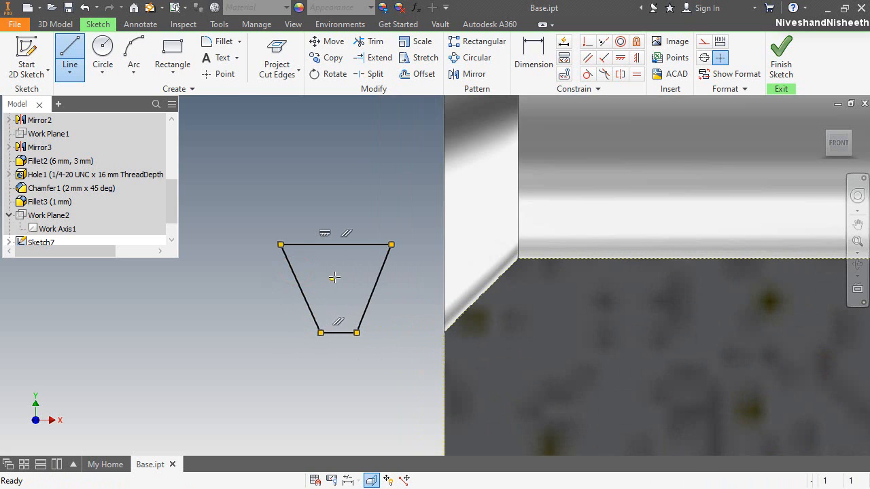
Draw a vertical line from the midpoint of the trapezoid's upper edge past its lower edge and trim the overhanging end
scroll(418, 316, down, 2)
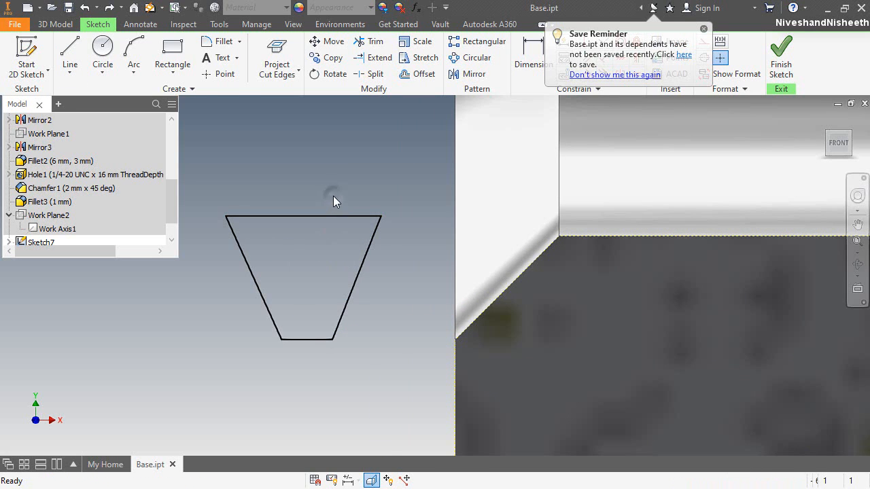
right_click(333, 196)
click(335, 133)
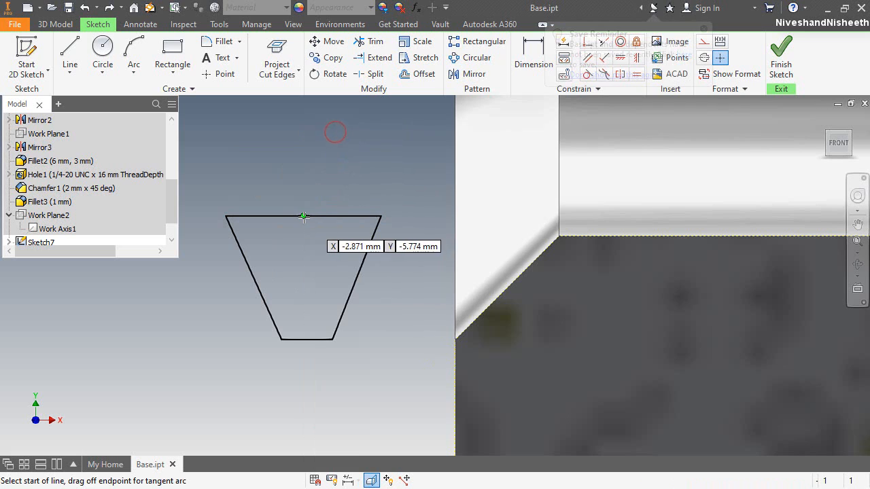
click(302, 216)
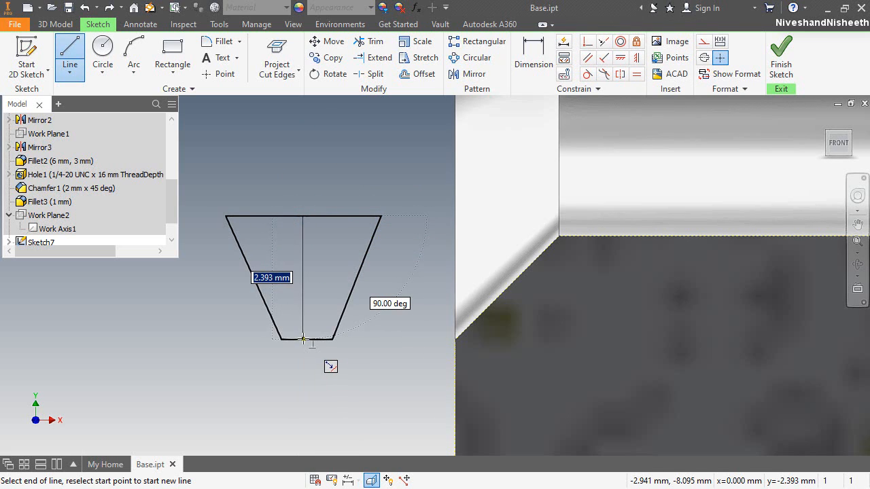
click(302, 353)
key(Escape)
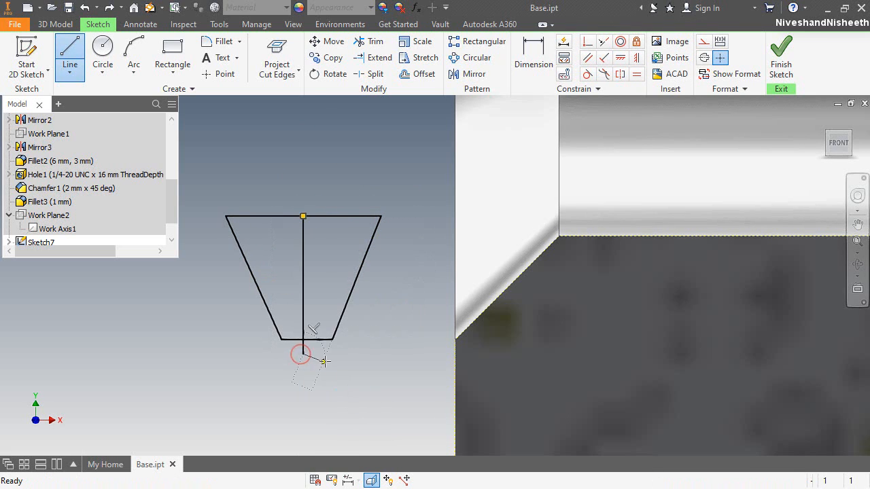
key(x)
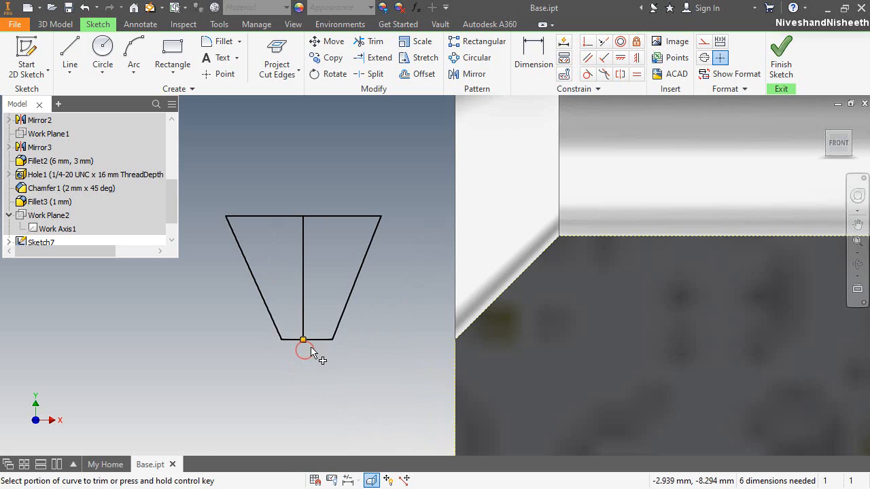
click(304, 353)
Make the vertical line's lower end coincident with the midpoint of the trapezoid's lower edge
click(588, 42)
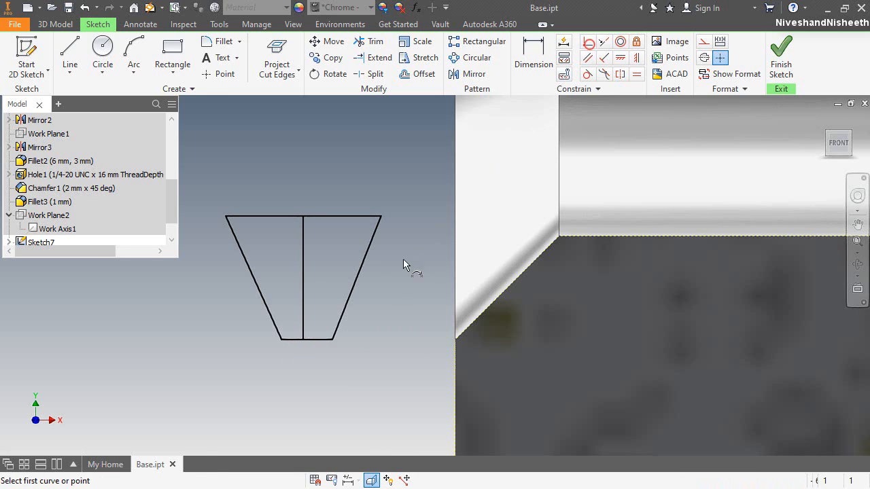
click(303, 340)
click(310, 341)
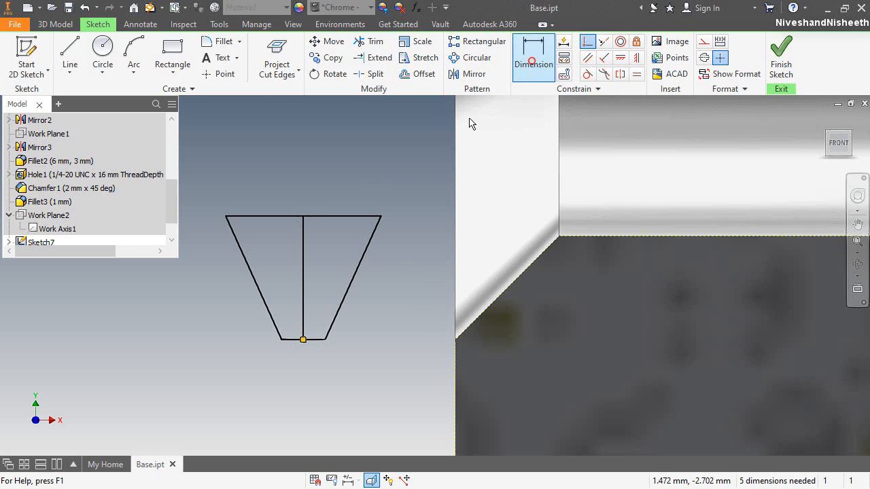
Dimension the height between the trapezoid's two parallel edges as 1.84 mm
click(532, 61)
click(327, 216)
click(316, 340)
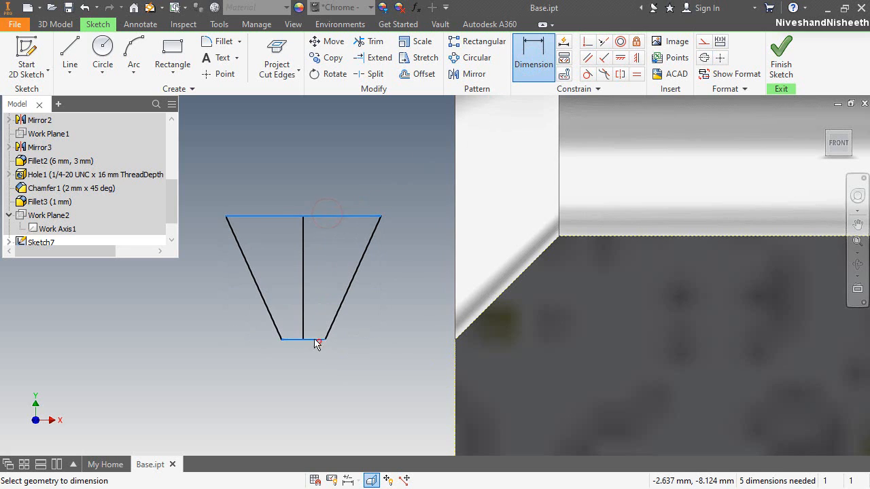
click(210, 290)
text(1.84)
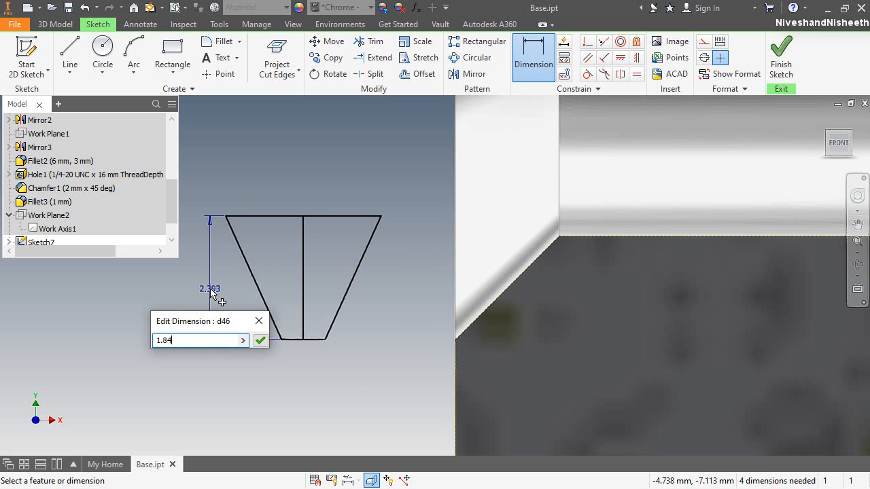
key(Return)
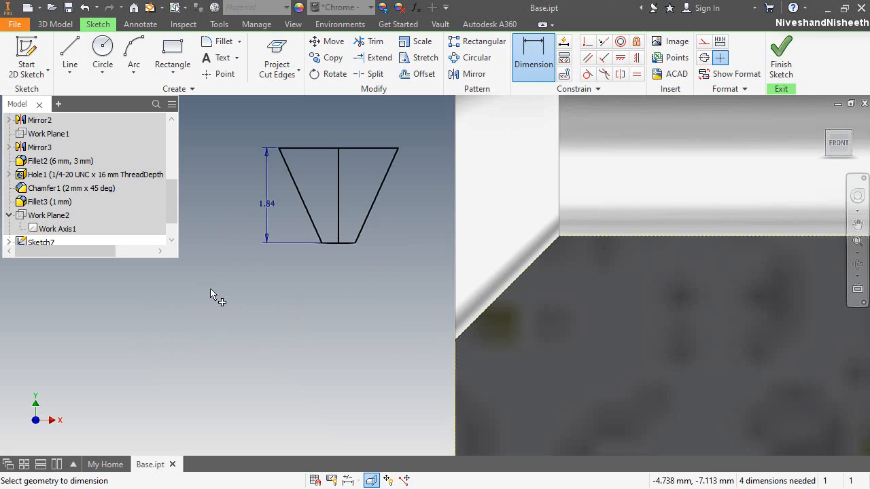
scroll(325, 131, down, 3)
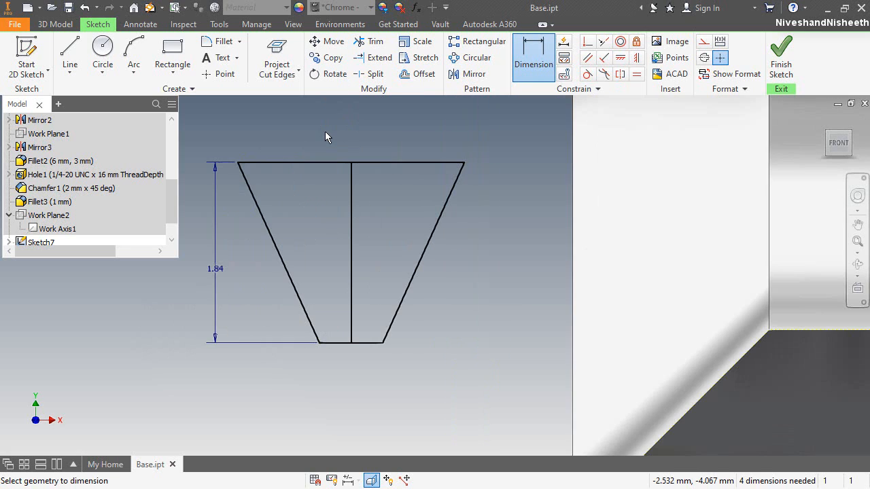
right_click(375, 141)
click(420, 134)
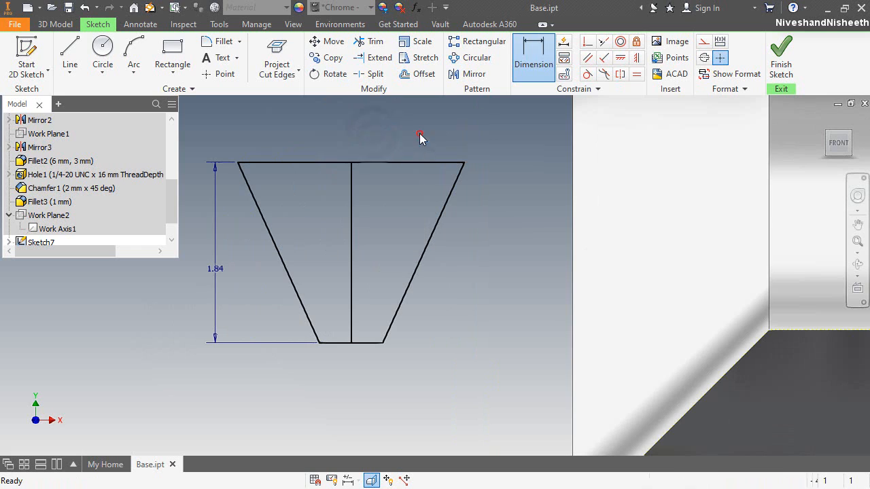
Make the trapezoid's two slanted sides symmetric about the vertical middle line
click(626, 76)
click(428, 240)
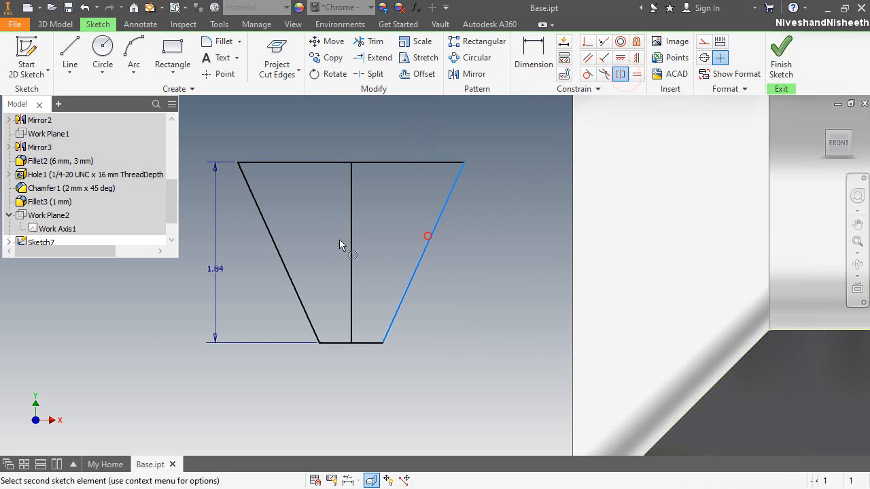
click(284, 265)
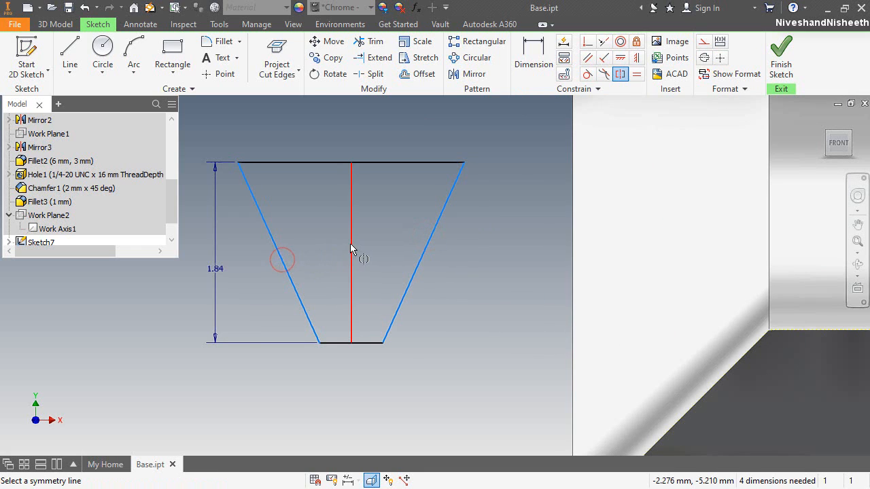
click(350, 245)
Dimension the angle between the trapezoid's two slanted sides as 28 degrees
click(533, 58)
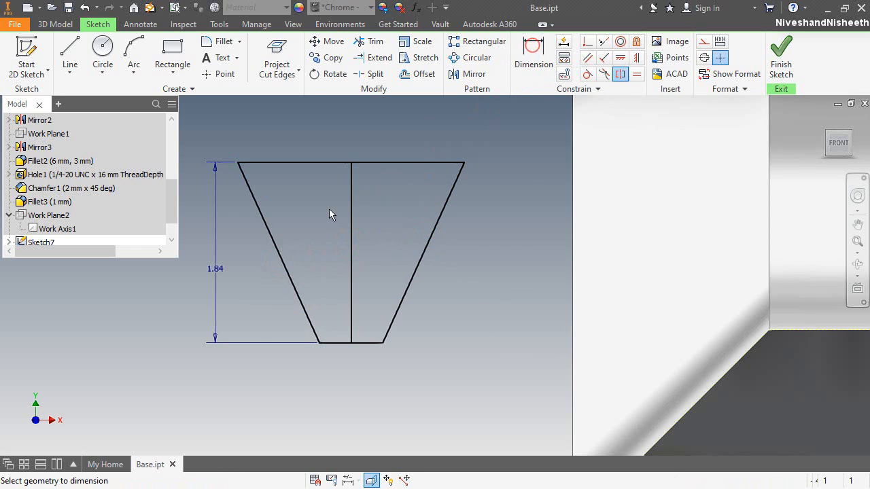
click(271, 236)
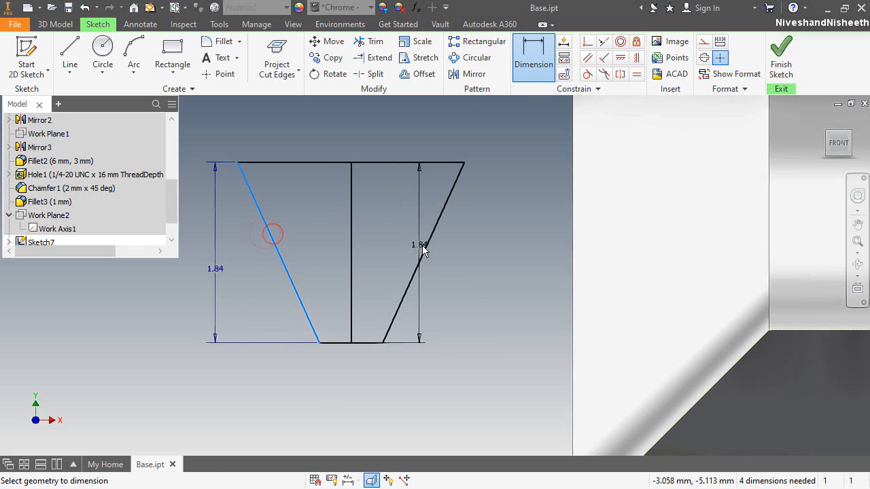
click(422, 247)
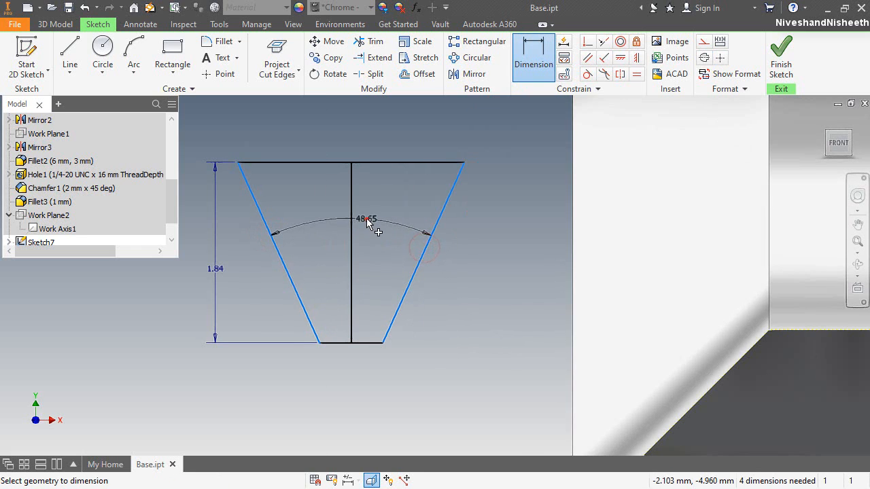
click(368, 222)
text(28)
key(Return)
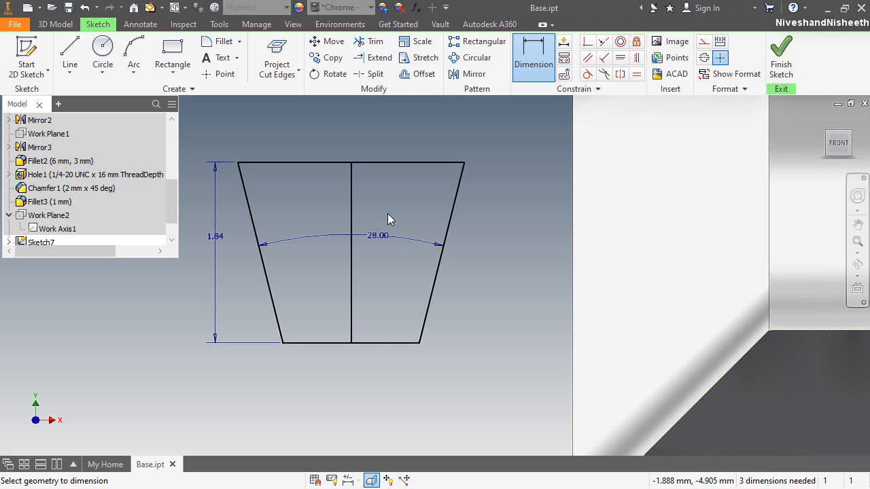
Dimension the trapezoid's lower edge as 1.37 mm and leave the dimension command
click(378, 343)
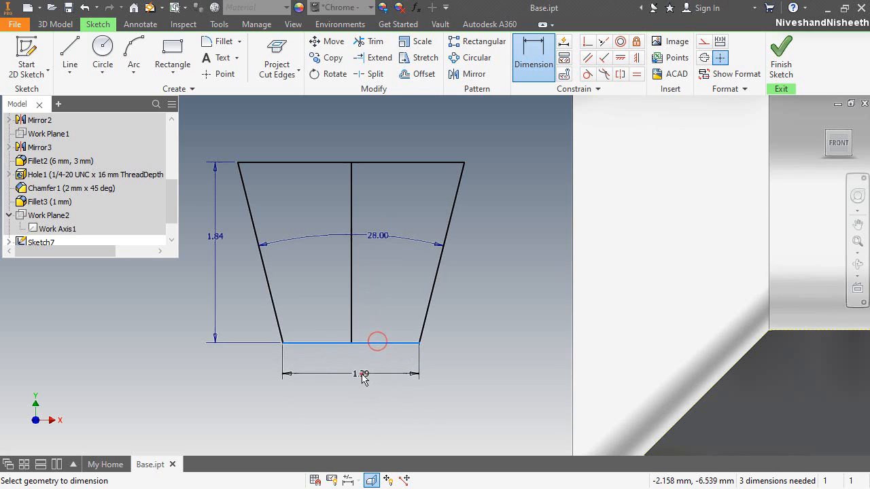
click(360, 373)
text(1)
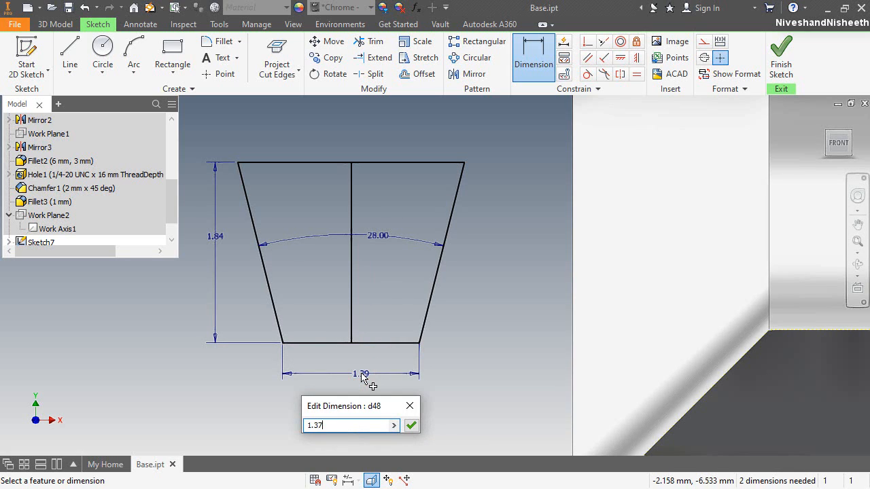
text(.37)
key(Return)
right_click(394, 194)
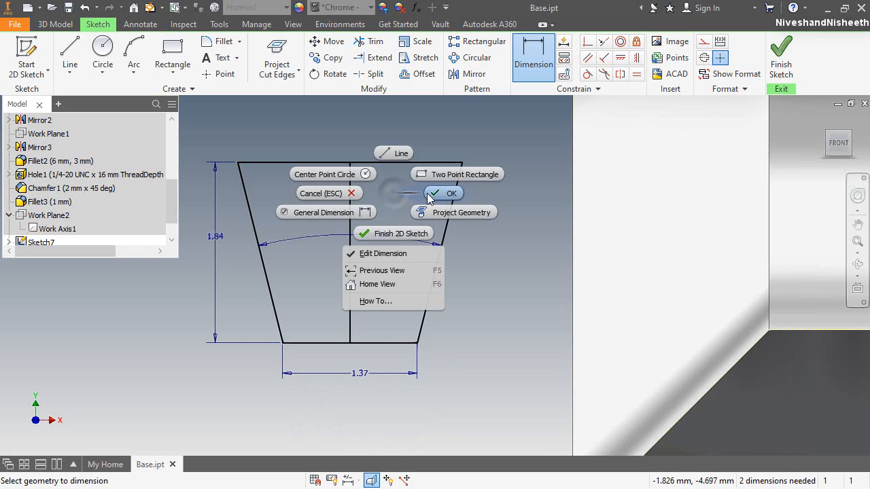
click(428, 195)
Convert the trapezoid's vertical middle line to a construction line
click(349, 218)
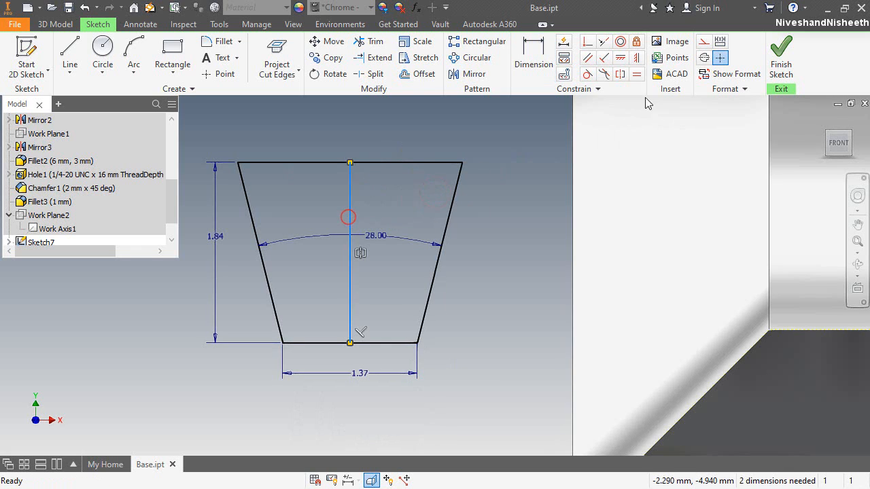
click(705, 42)
click(529, 176)
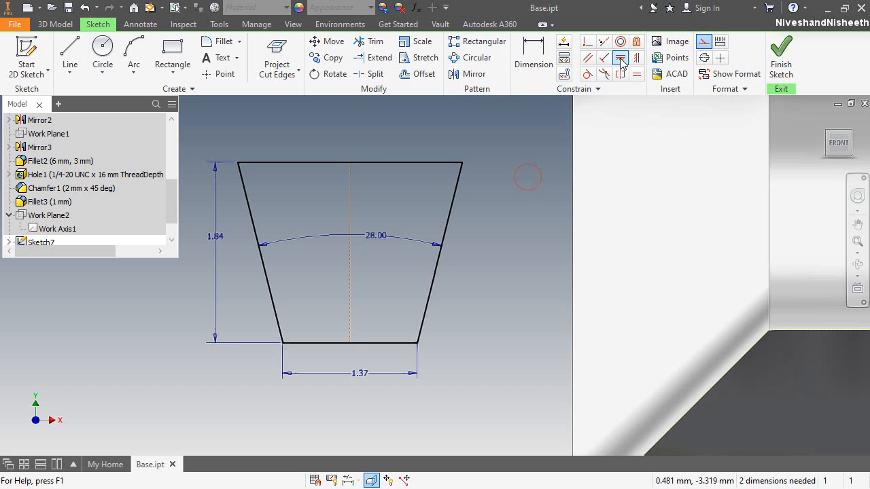
Align the trapezoid's upper right corner horizontally with the corner where the chamfer meets the bore wall
click(620, 59)
click(462, 163)
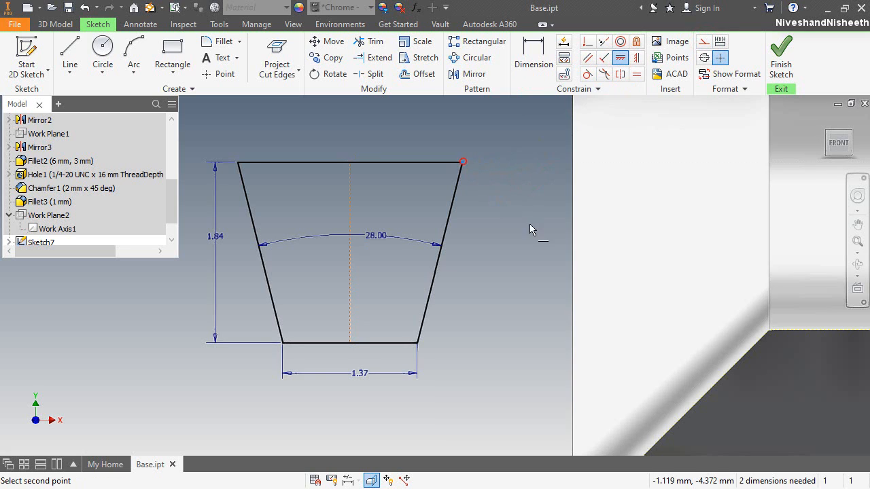
click(771, 332)
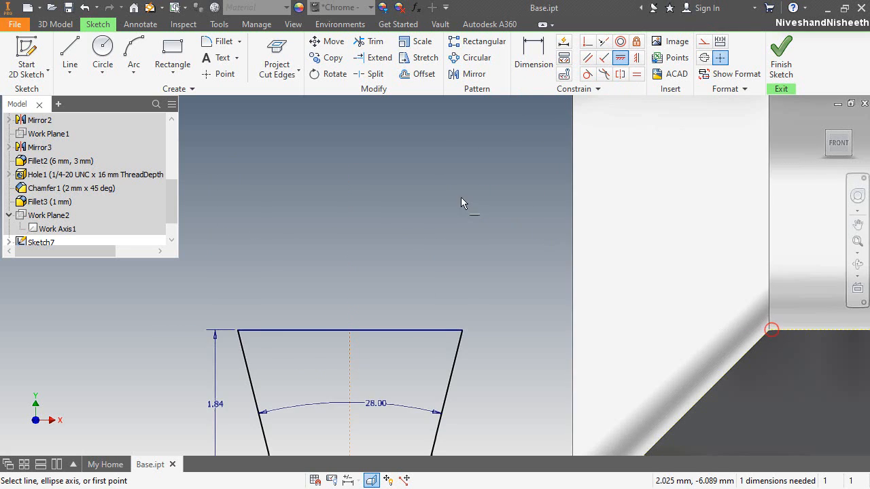
Make the trapezoid's upper right corner coincident with the vertical line of the lug's end face and finish the sketch
scroll(459, 195, down, 3)
scroll(443, 254, up, 2)
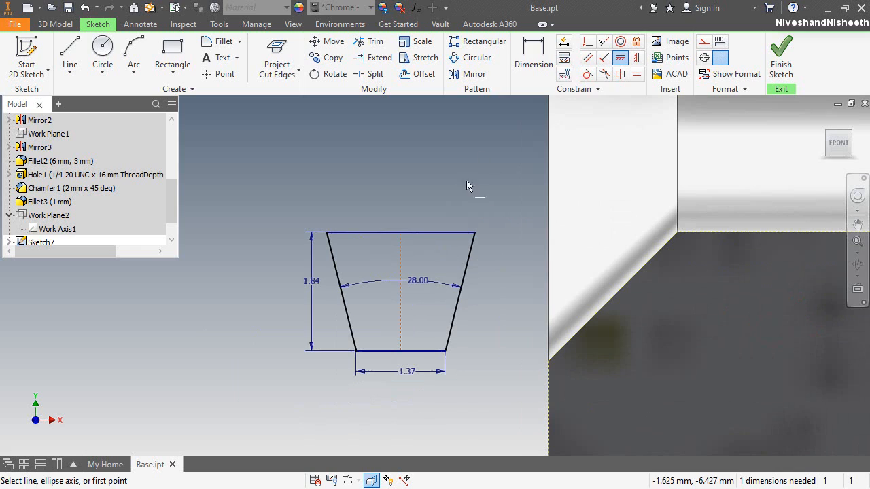
click(586, 44)
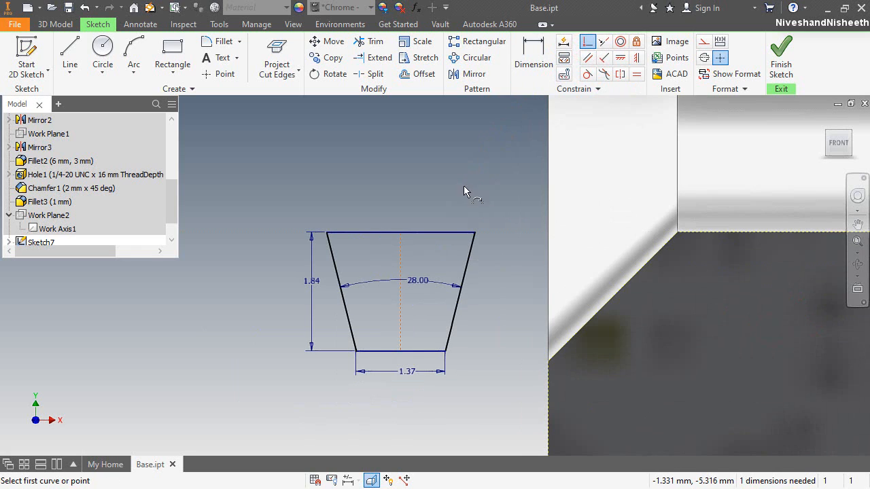
click(475, 232)
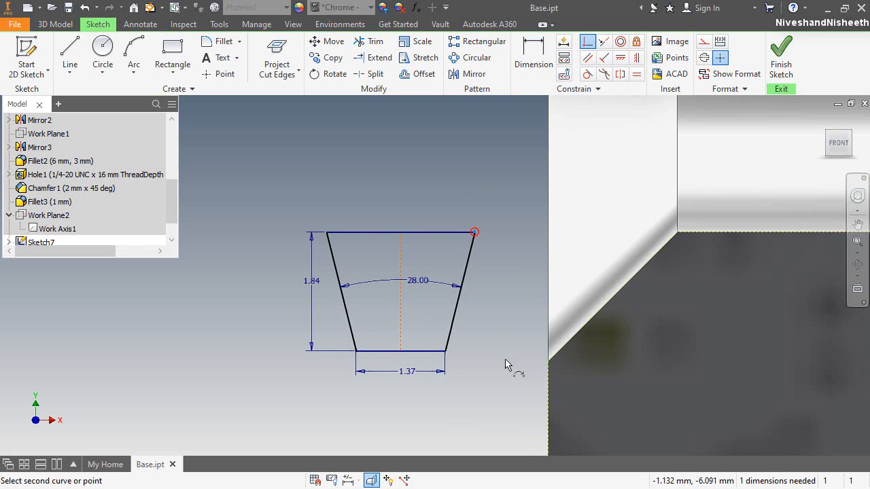
click(548, 384)
right_click(409, 160)
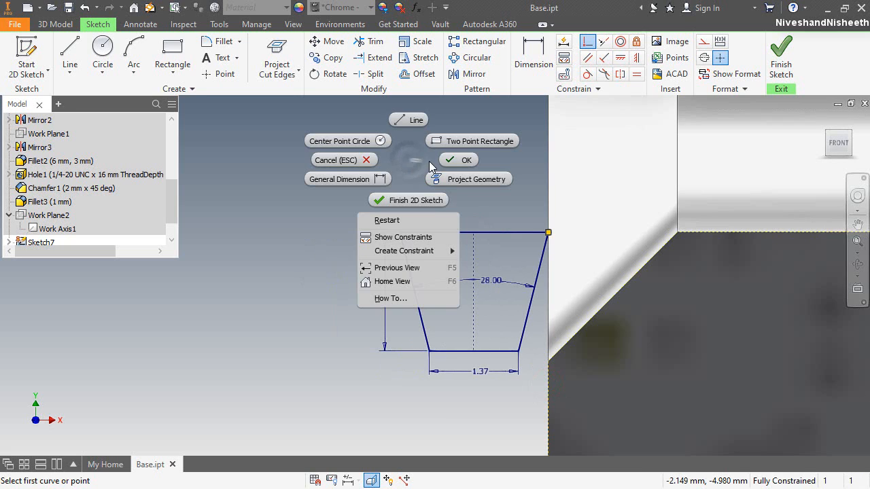
click(458, 159)
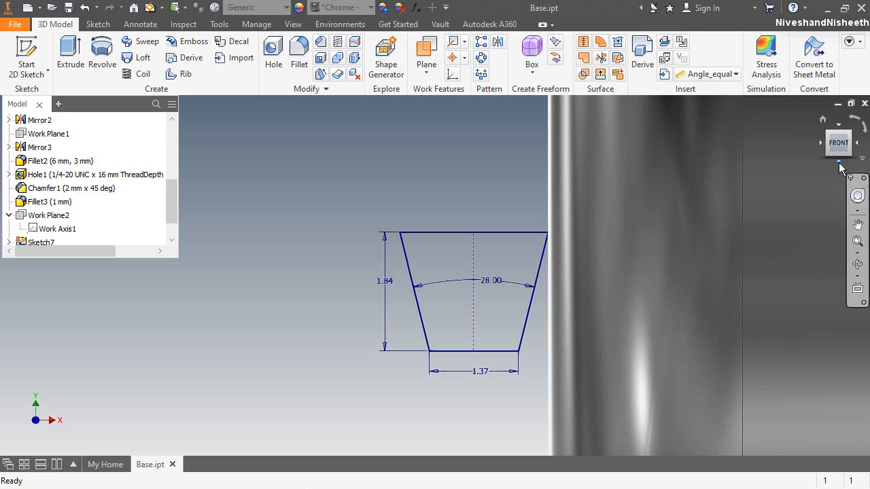
Make Work Axis1 through the lug's bore visible
click(839, 164)
click(827, 136)
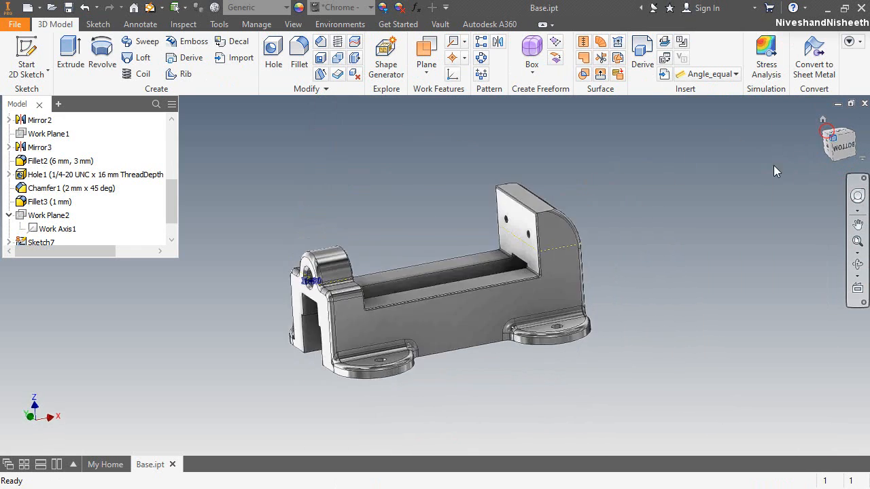
scroll(323, 310, down, 5)
scroll(323, 310, down, 8)
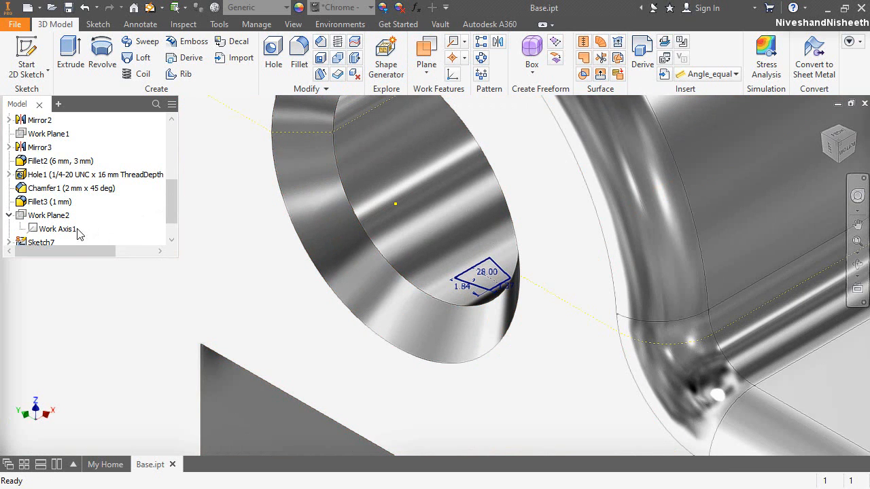
click(65, 231)
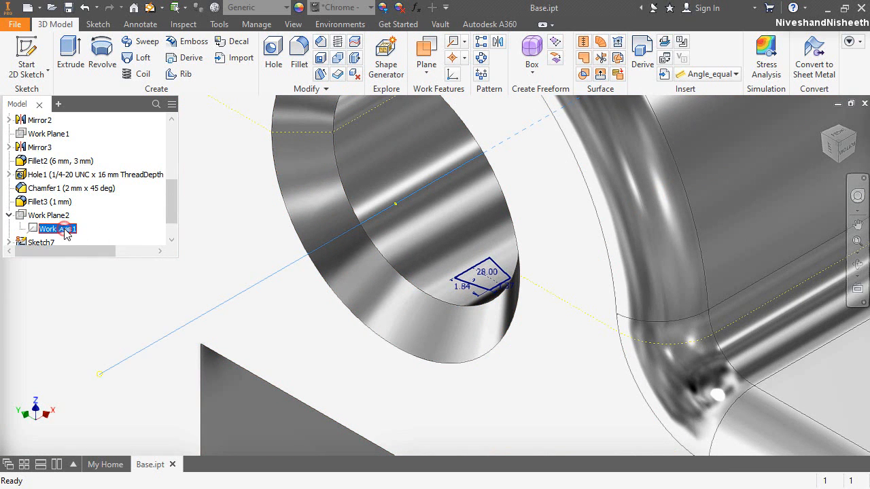
right_click(66, 231)
click(101, 341)
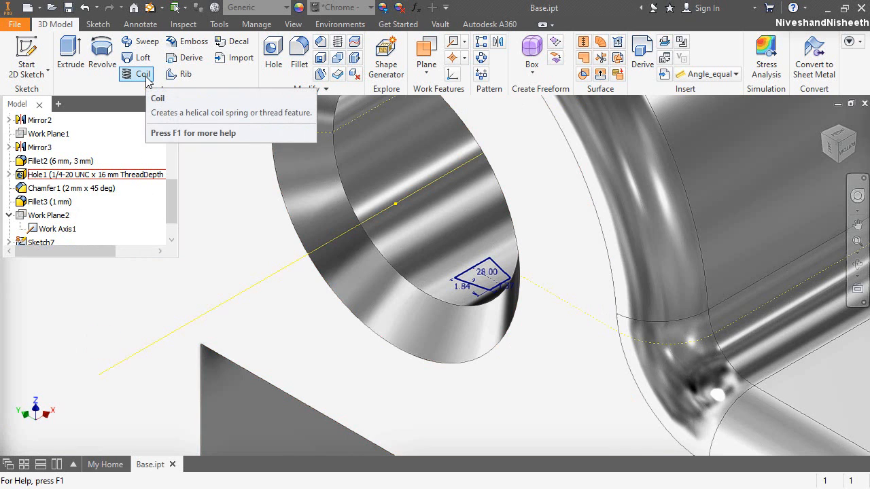
Start a coil of the trapezoid profile around Work Axis1 and set its operation to Cut
click(144, 75)
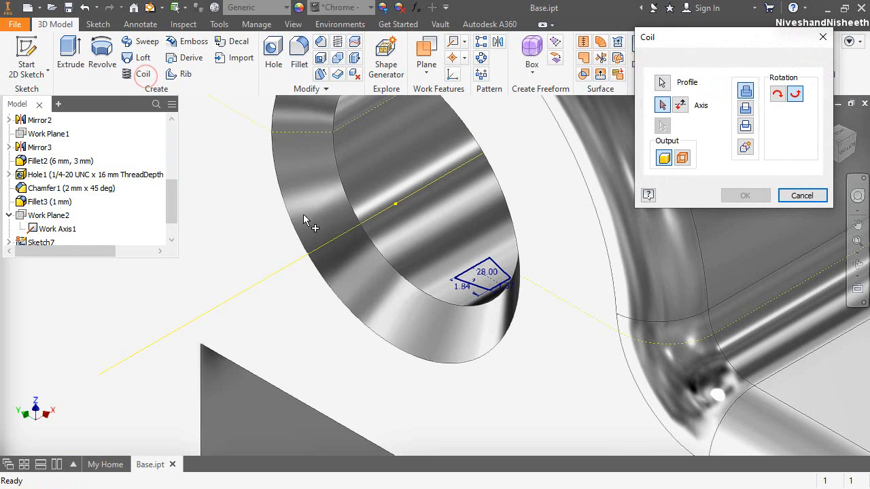
click(431, 181)
scroll(428, 346, up, 5)
scroll(453, 340, down, 3)
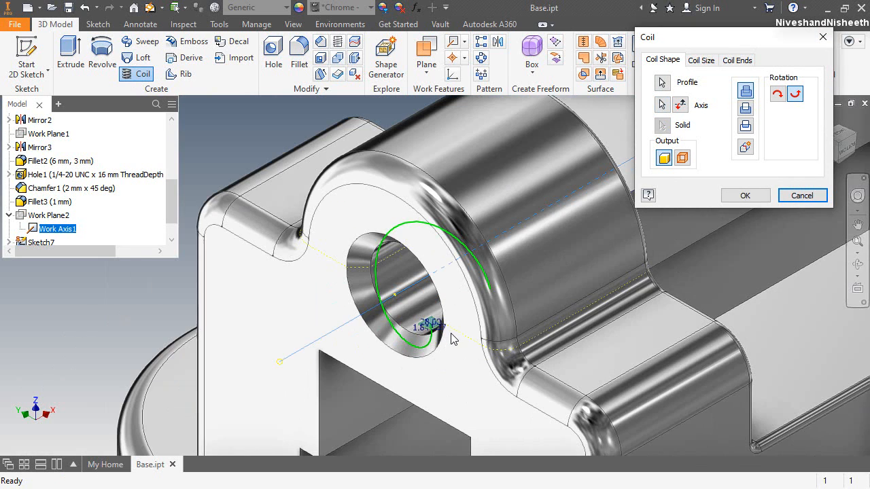
click(745, 107)
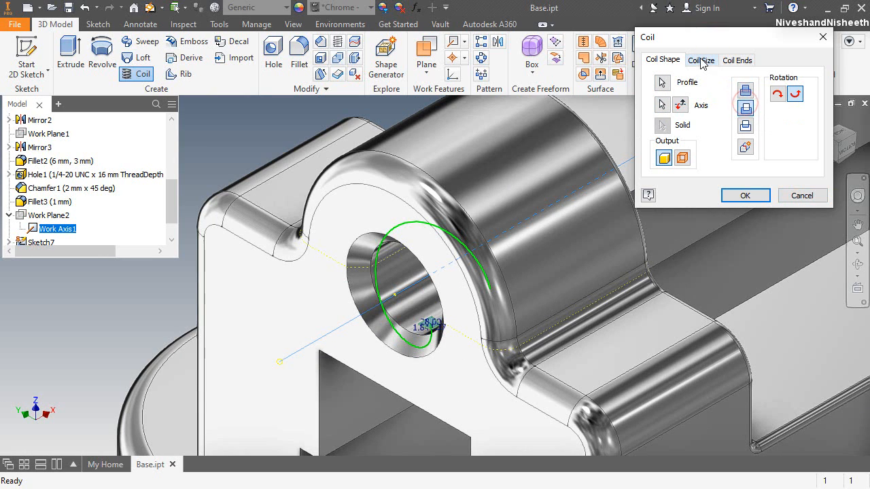
Cut the coil thread with a 3.5 mm pitch and 10 revolutions, and hide Work Axis1
click(701, 61)
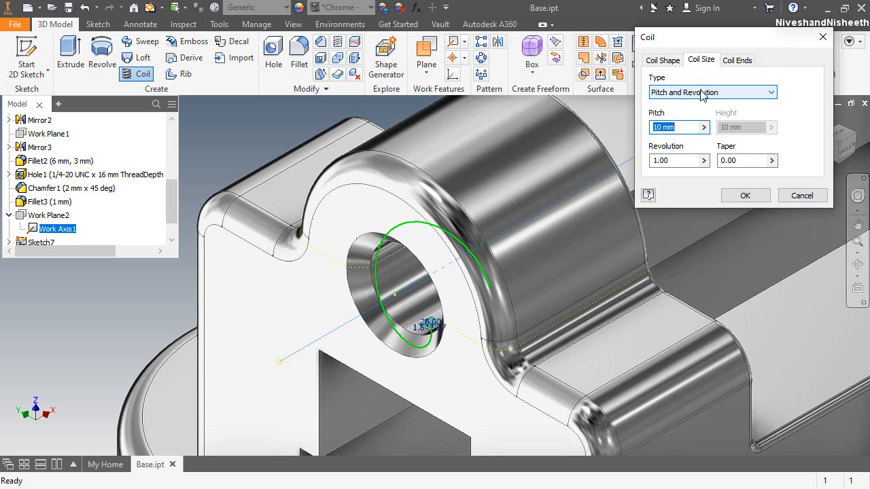
drag(692, 128, 650, 135)
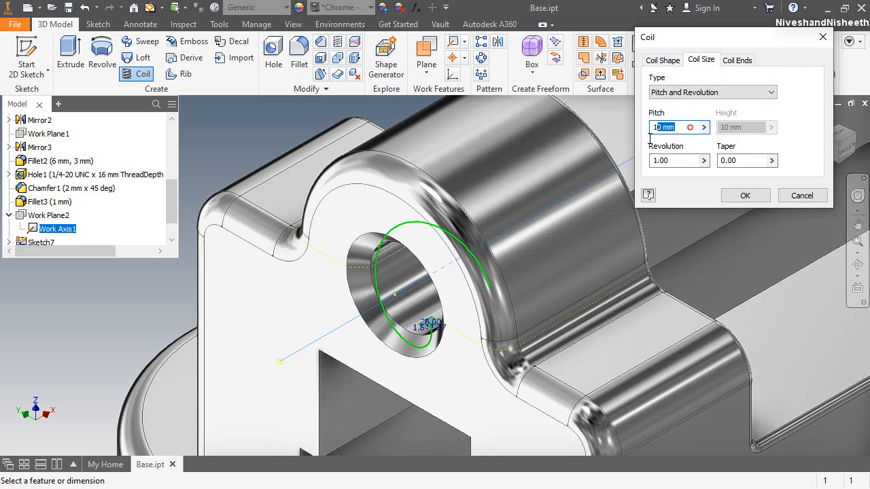
text(3.5)
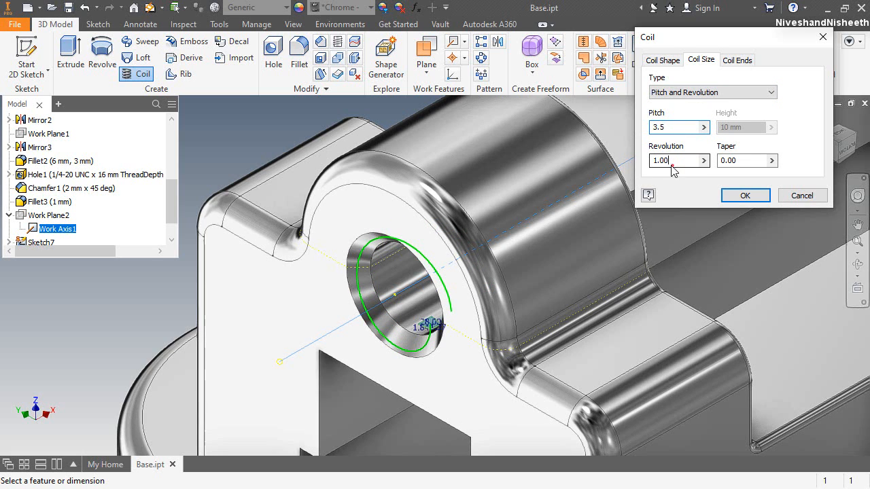
drag(674, 166, 626, 172)
text(10)
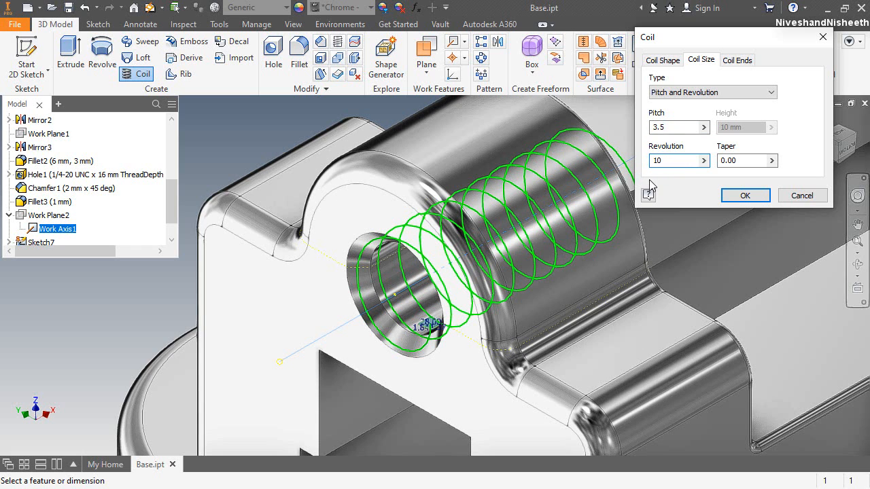
click(730, 197)
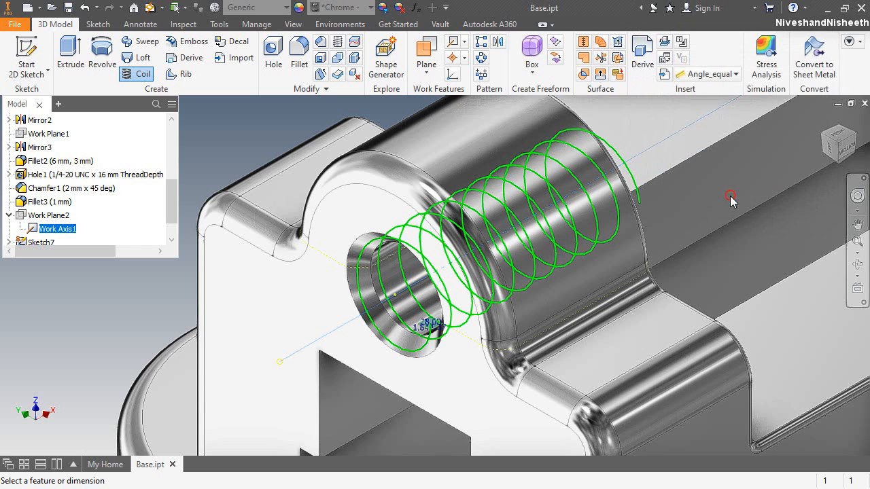
right_click(46, 231)
click(67, 336)
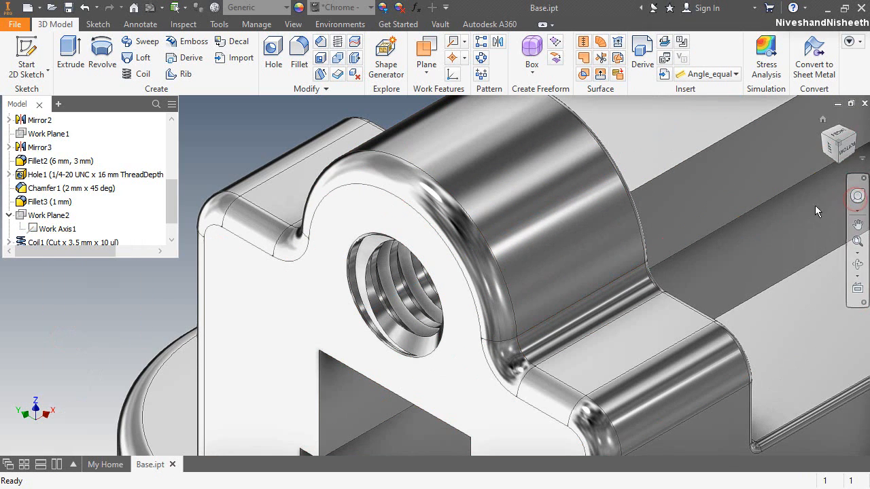
Restore the home view, then save and close the finished Base part
click(857, 196)
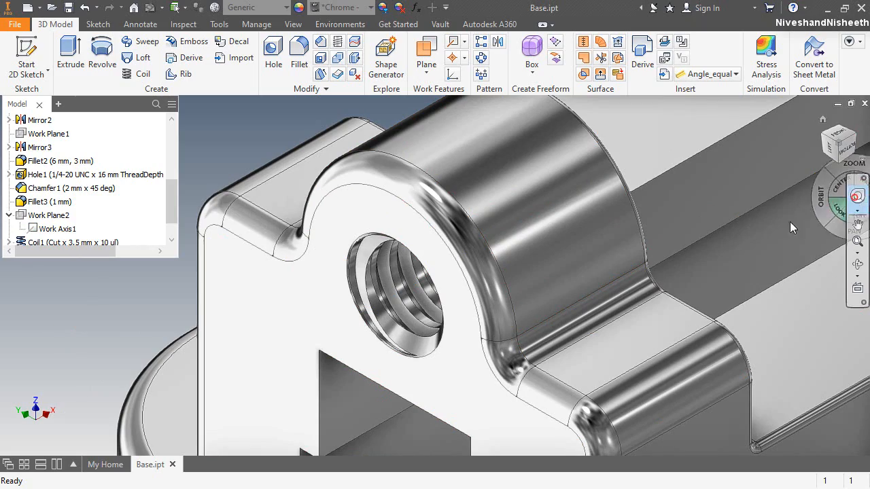
mouse_move(782, 212)
mouse_down()
mouse_move(569, 207)
mouse_move(415, 307)
mouse_move(391, 265)
mouse_move(421, 278)
mouse_move(435, 268)
mouse_move(535, 270)
mouse_move(575, 282)
mouse_move(633, 271)
mouse_move(662, 278)
mouse_move(682, 298)
mouse_up()
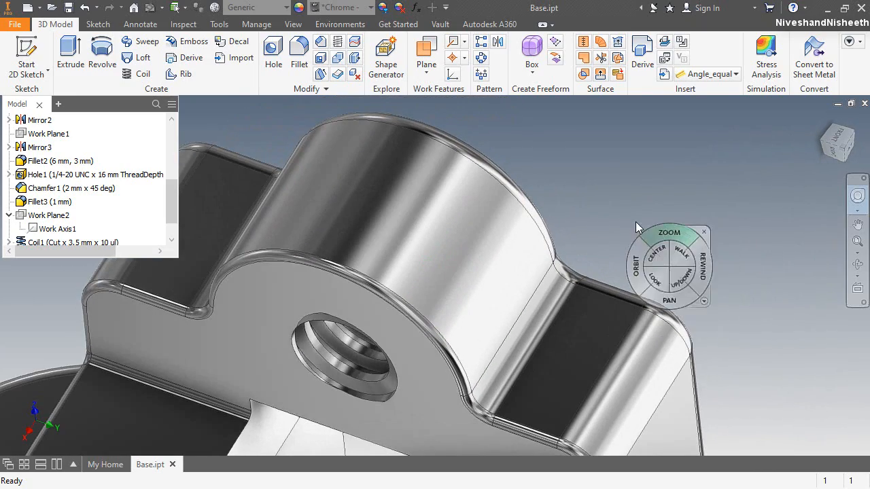
click(693, 215)
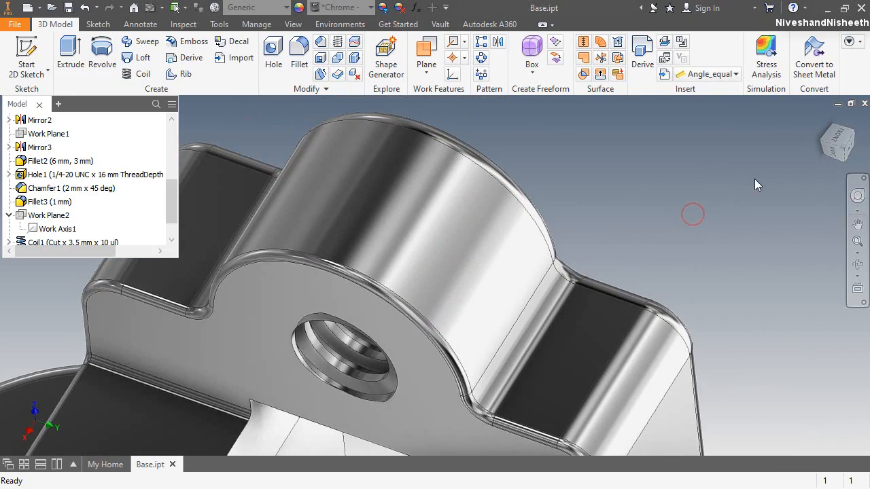
click(824, 122)
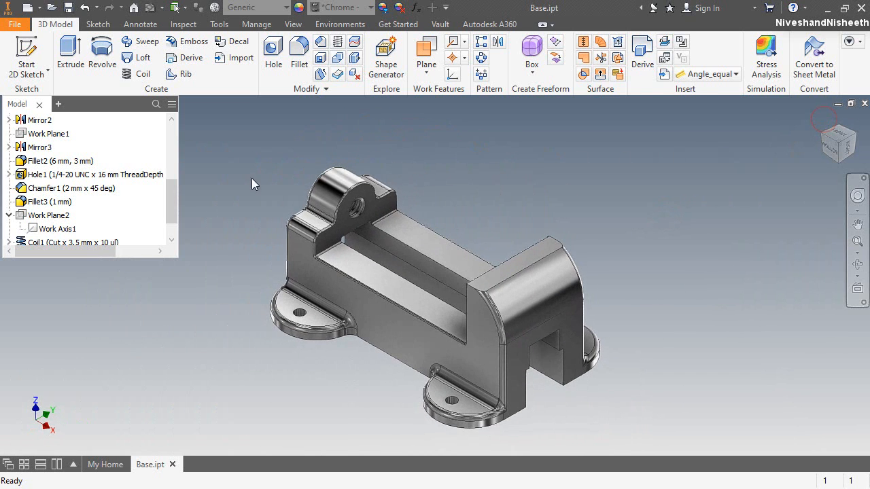
click(9, 214)
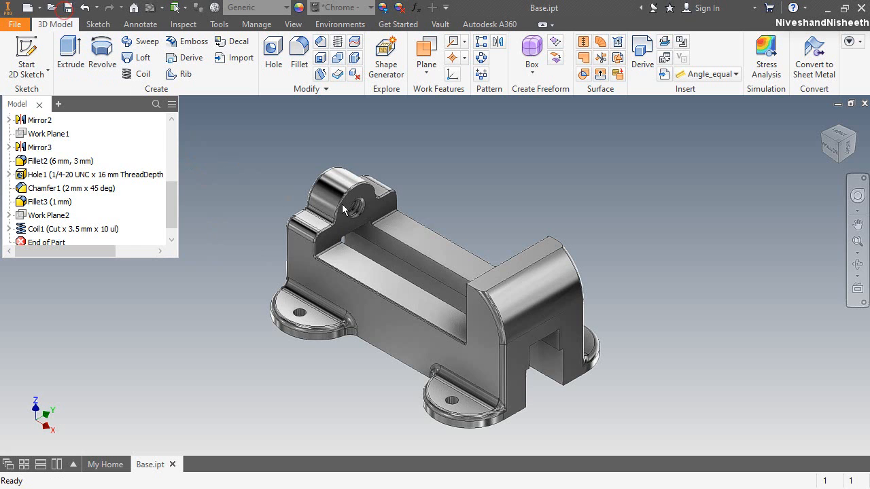
click(864, 104)
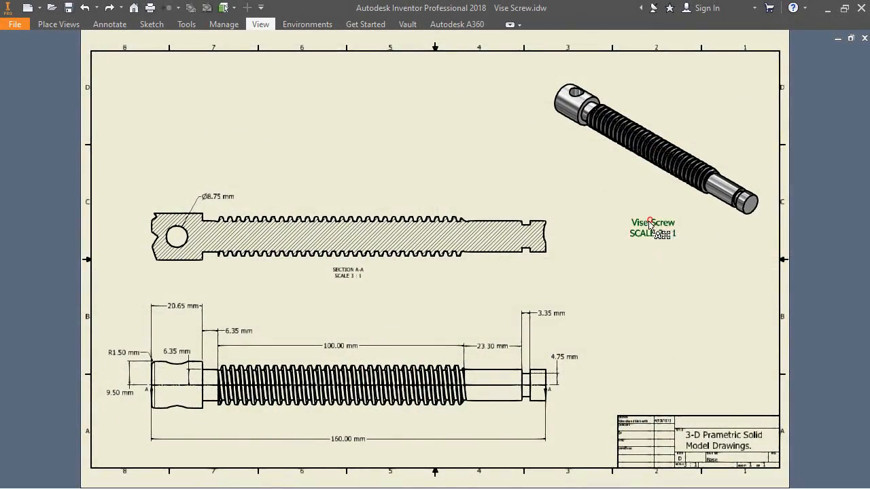
Examine the dimensioned side view of the Vise Screw drawing for the head, neck, thread, shank and end groove sizes
click(633, 269)
click(626, 293)
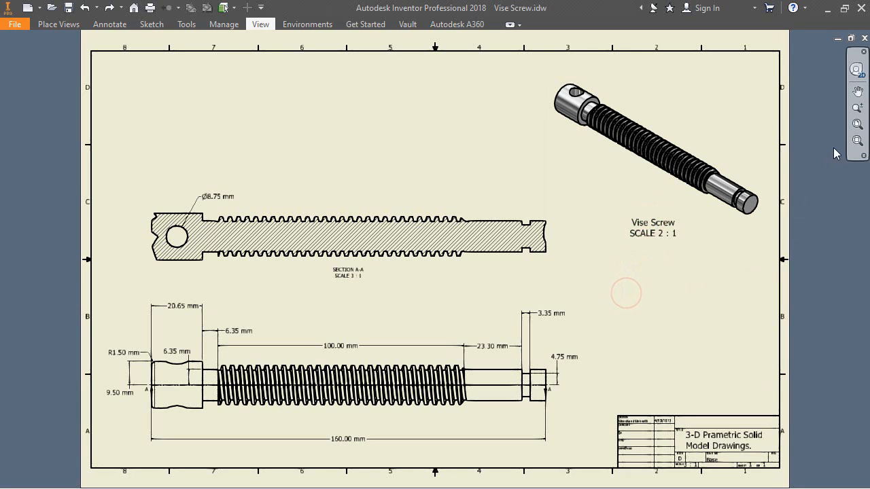
click(854, 113)
drag(294, 432, 299, 462)
right_click(359, 265)
click(355, 325)
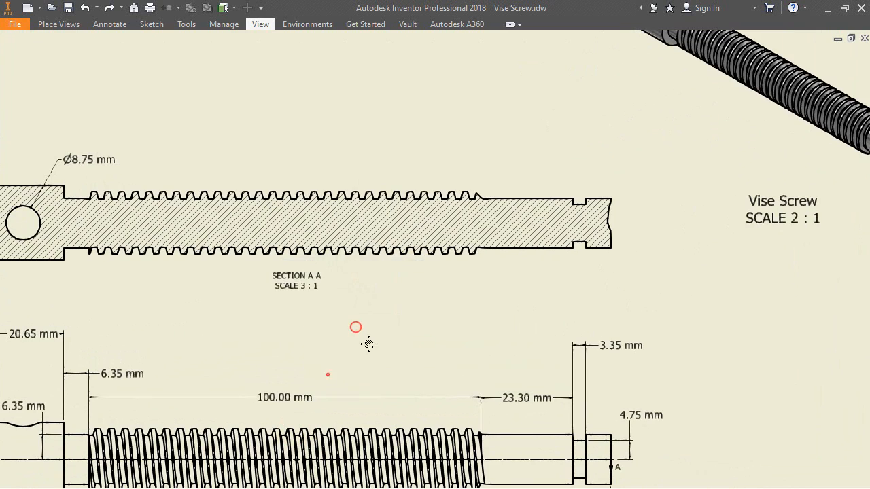
mouse_move(328, 373)
mouse_down()
mouse_move(448, 262)
mouse_move(452, 200)
mouse_move(470, 274)
mouse_up()
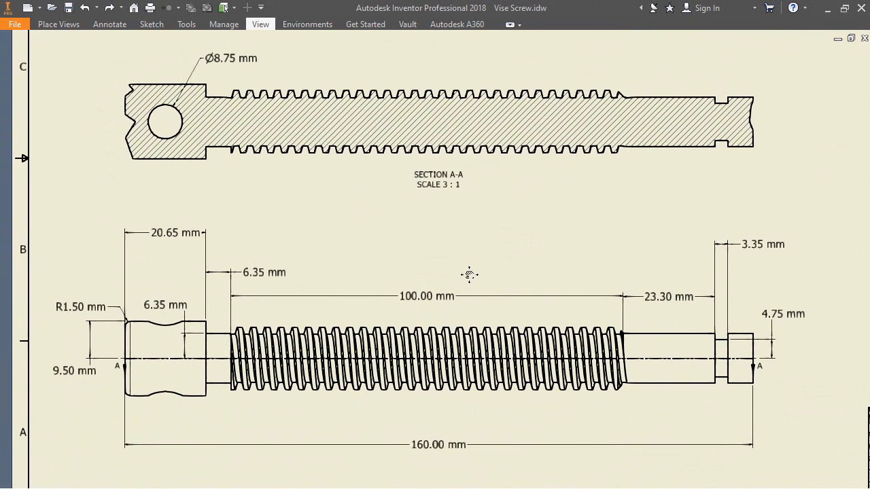
right_click(449, 203)
click(490, 203)
click(78, 392)
scroll(119, 325, up, 2)
scroll(120, 329, up, 2)
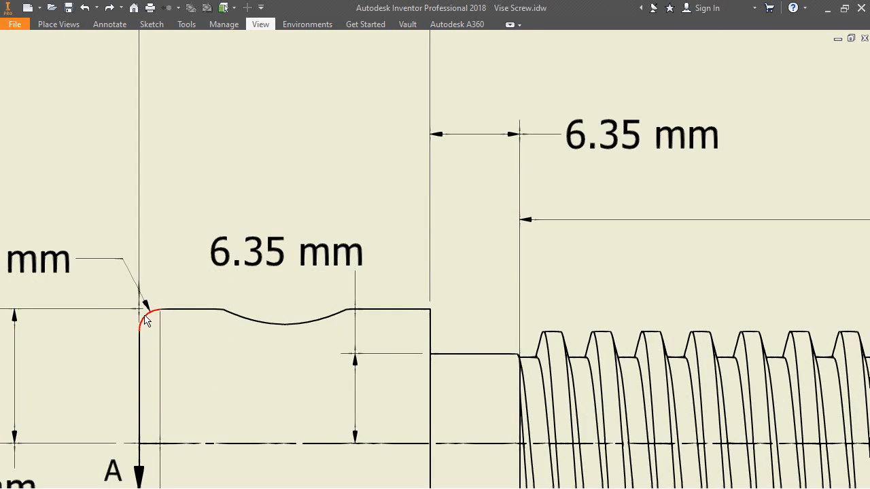
scroll(197, 293, down, 2)
scroll(201, 290, down, 1)
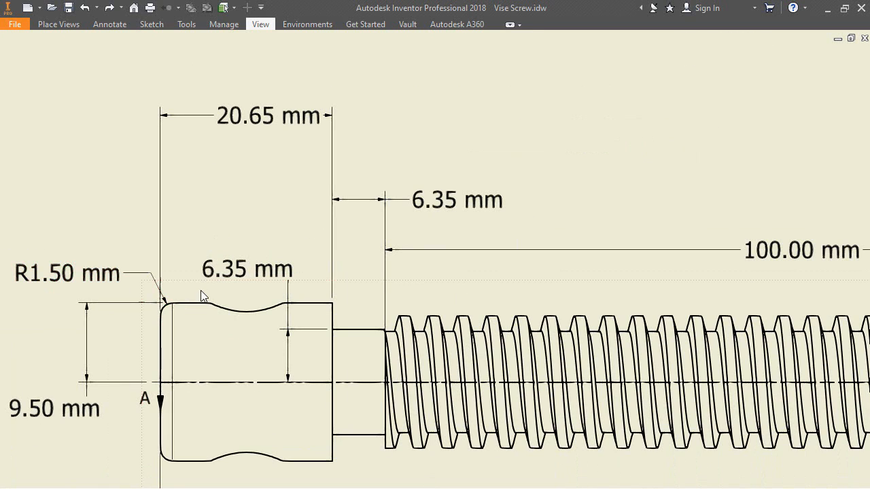
scroll(201, 290, up, 2)
scroll(200, 290, down, 5)
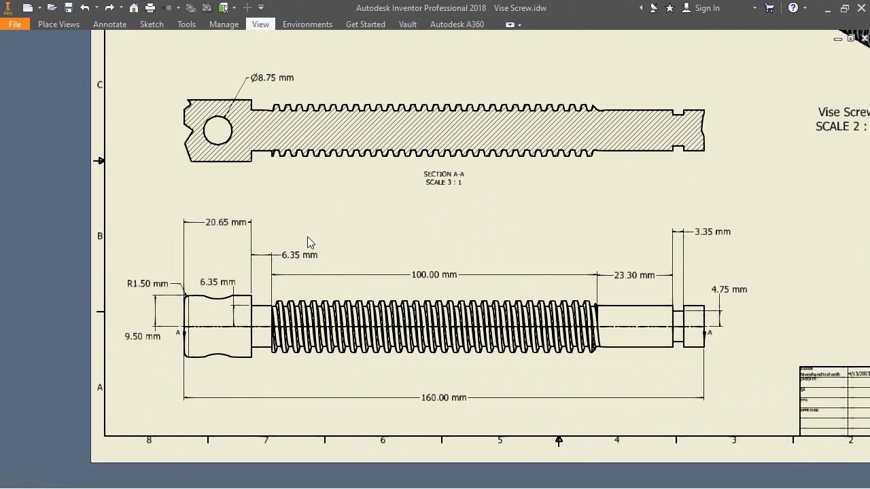
scroll(270, 309, up, 2)
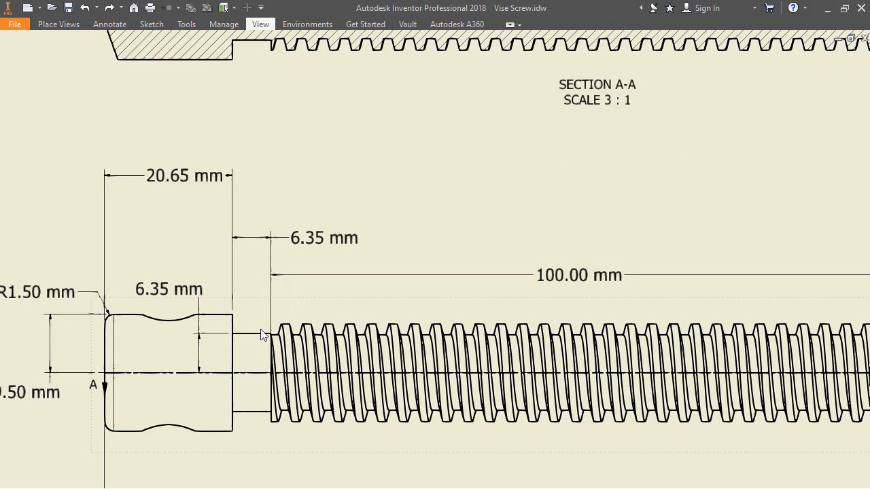
scroll(262, 341, down, 2)
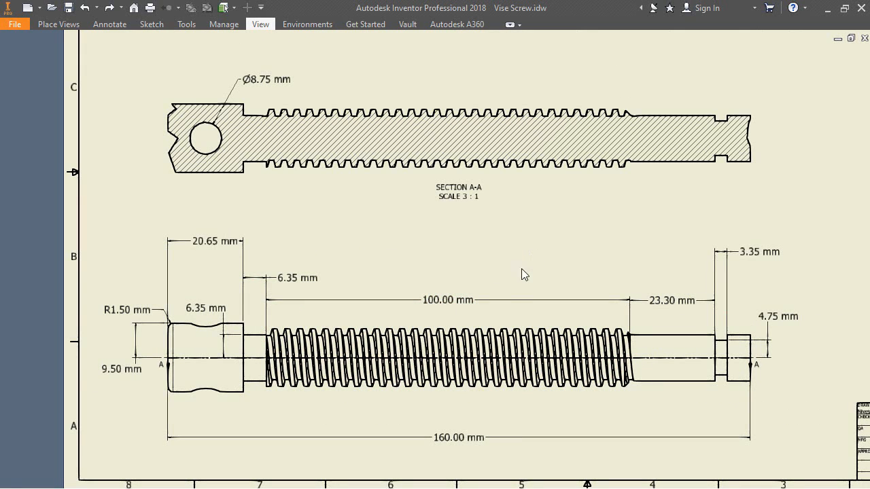
scroll(827, 378, up, 2)
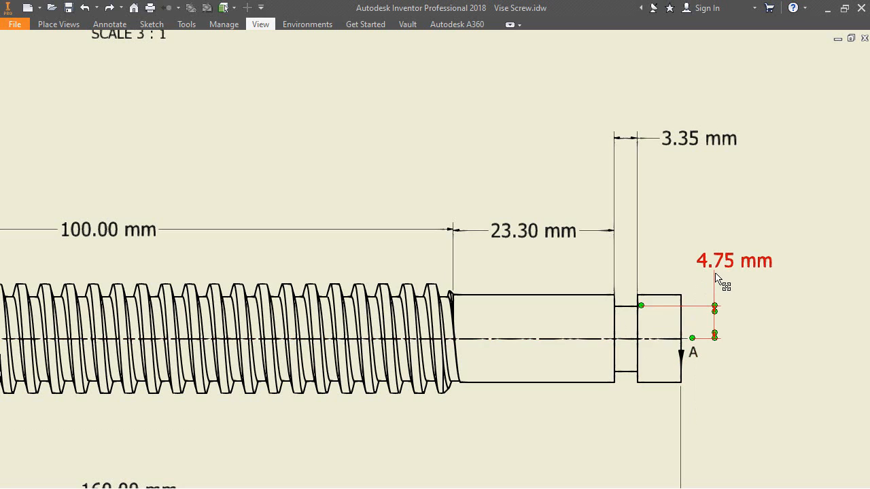
scroll(734, 292, down, 5)
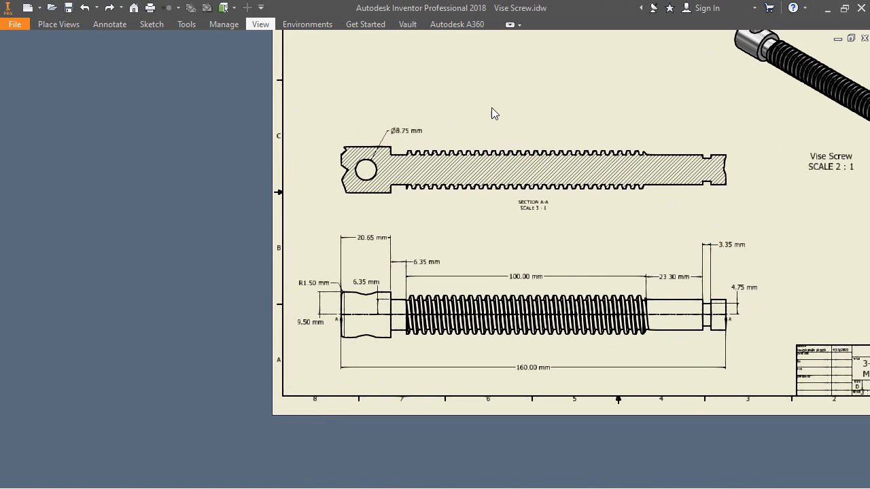
Examine section A-A of the Vise Screw drawing for the cross-hole diameter and thread profile
scroll(493, 112, up, 4)
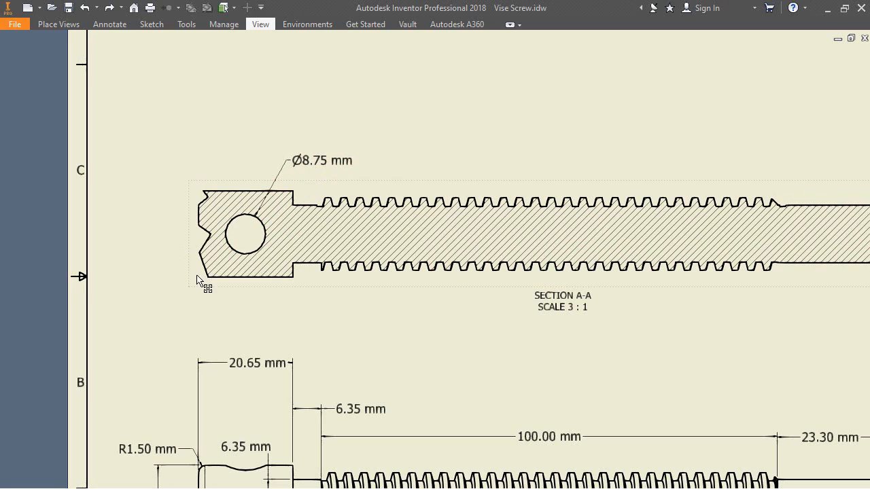
click(283, 100)
click(856, 109)
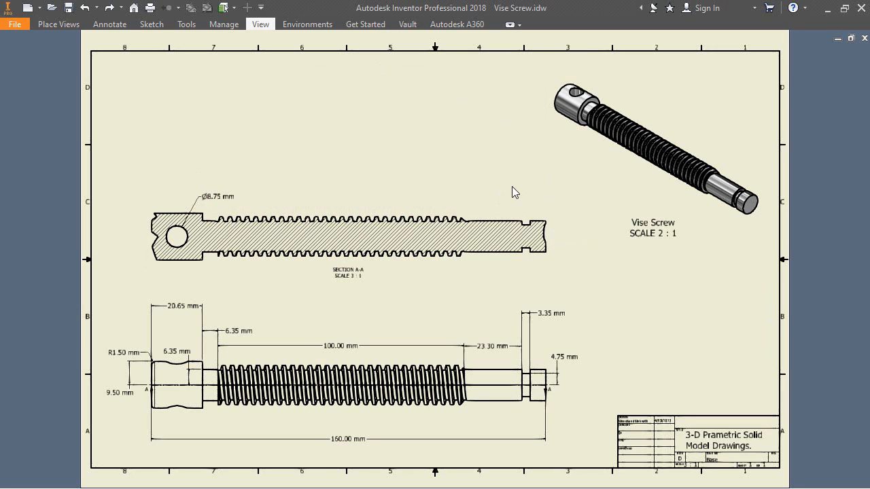
scroll(251, 206, up, 3)
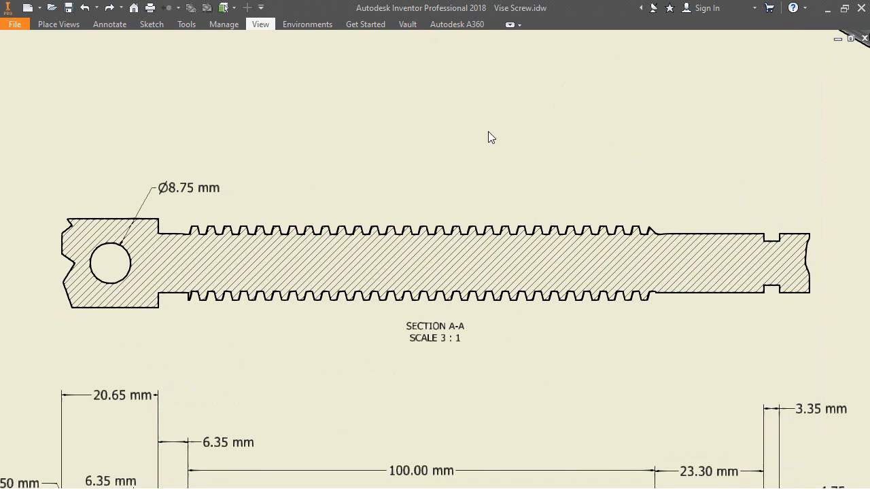
scroll(487, 131, down, 3)
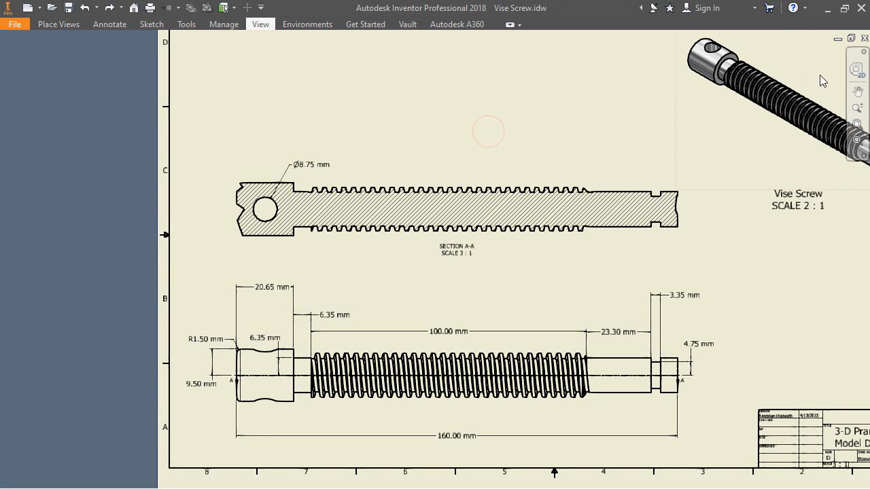
click(860, 126)
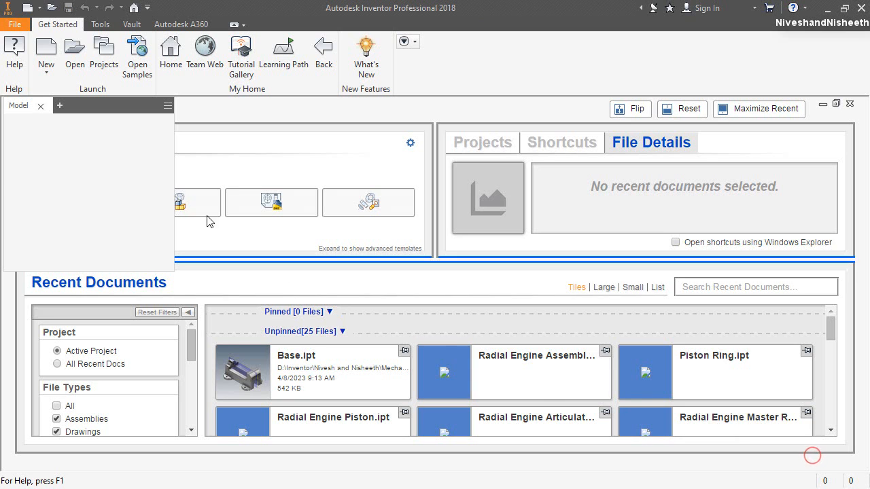
Create a part from the metric Standard (mm).ipt template and start a 2D sketch on the XZ plane
click(37, 56)
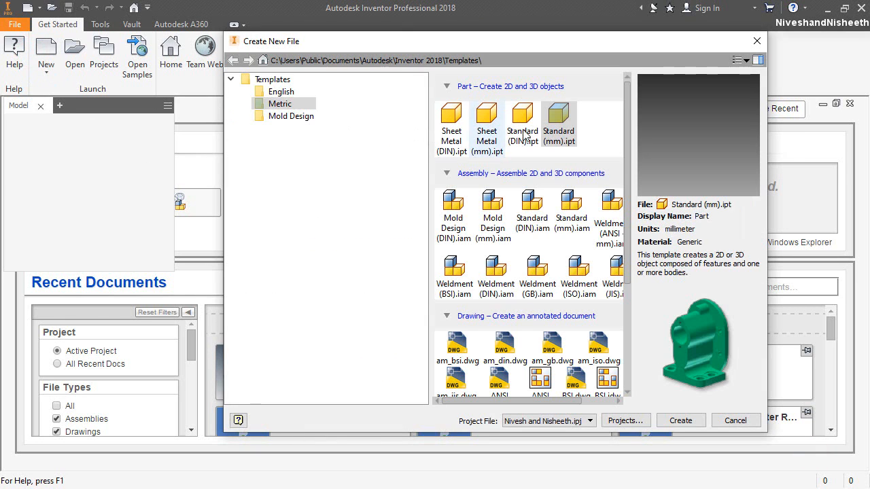
double_click(554, 119)
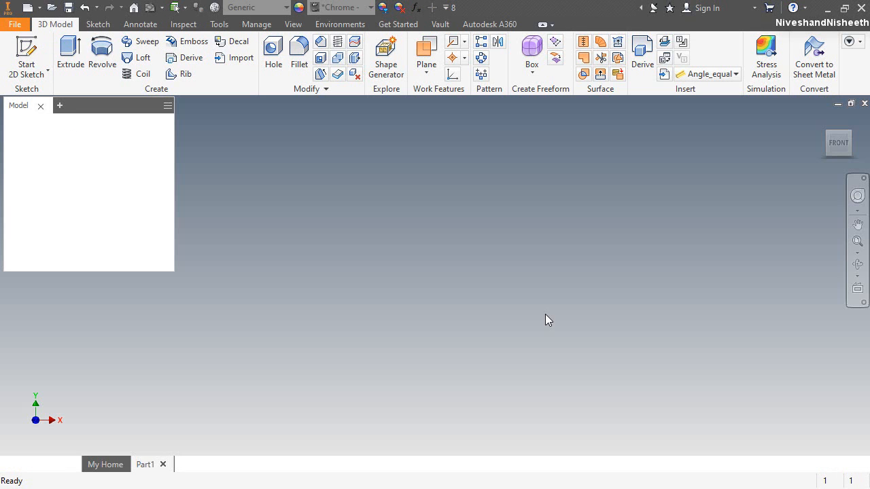
click(38, 55)
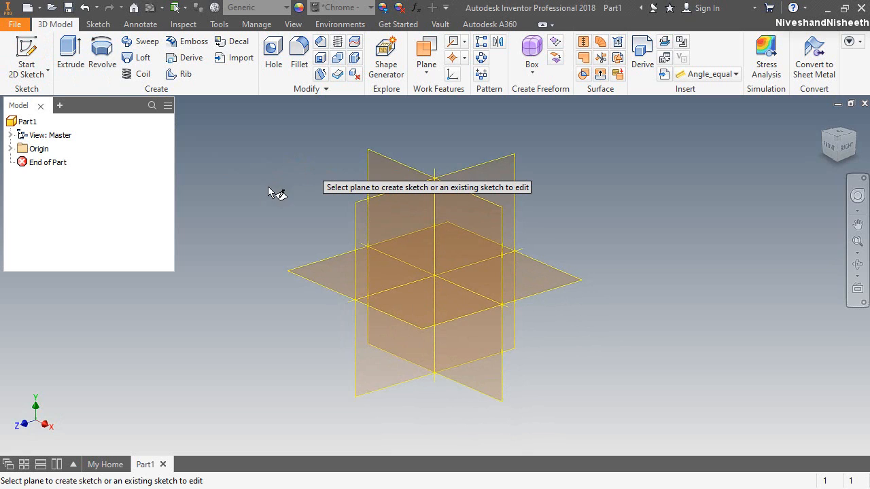
click(314, 285)
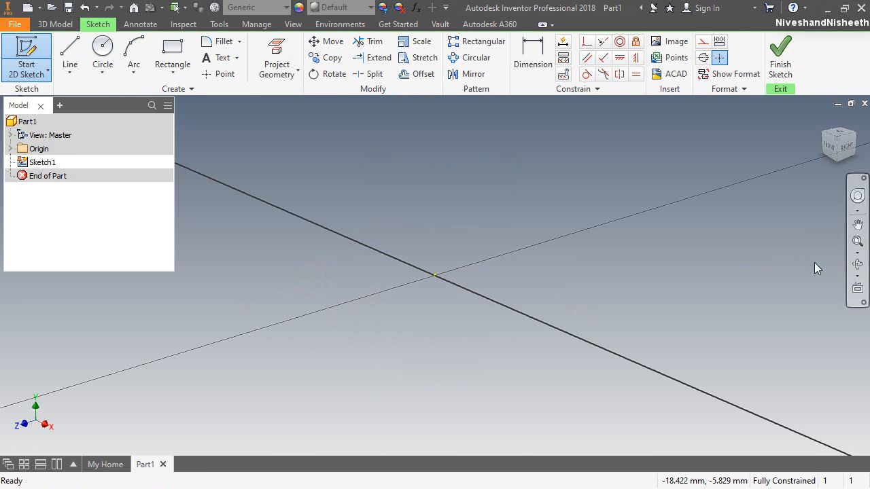
View the sketch plane square-on, project the XY plane into the sketch and convert the projected line to construction
click(857, 264)
mouse_move(442, 317)
mouse_down()
mouse_move(468, 290)
mouse_move(518, 181)
mouse_move(537, 170)
mouse_up()
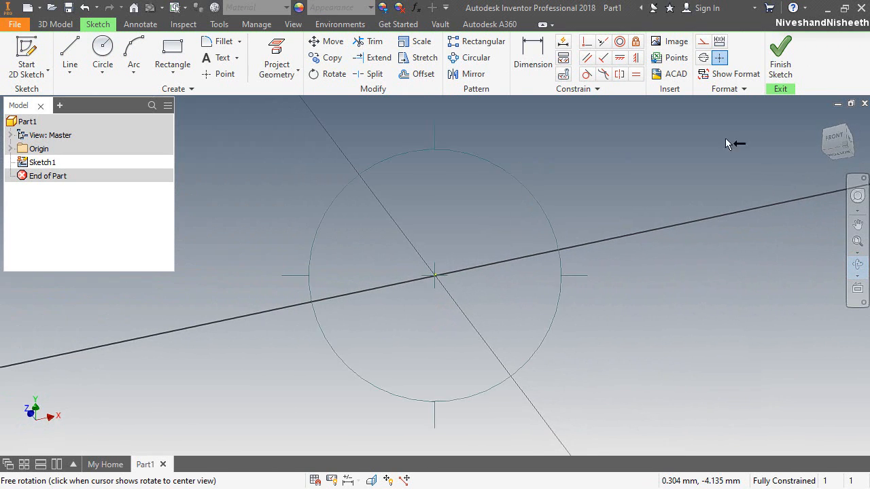
click(835, 158)
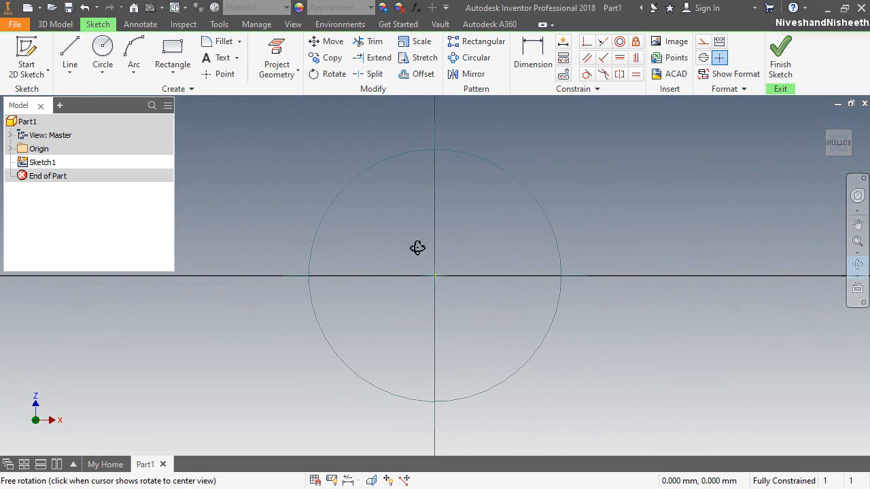
right_click(490, 235)
click(503, 232)
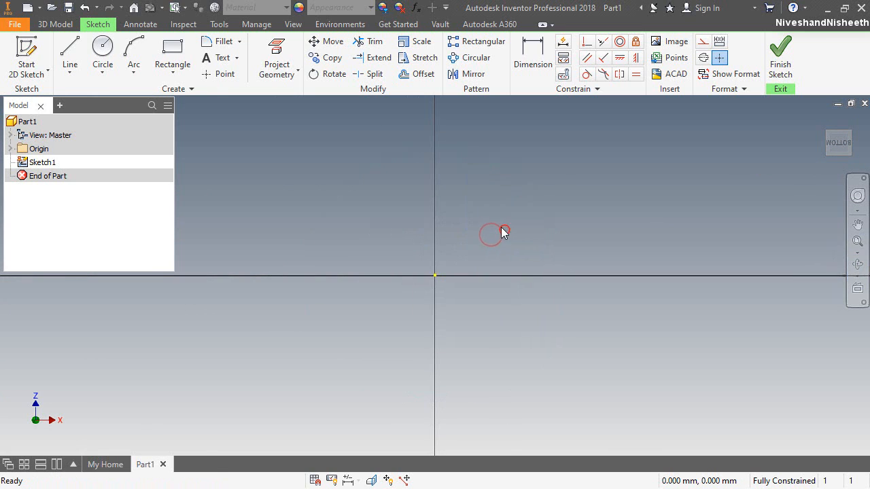
click(277, 54)
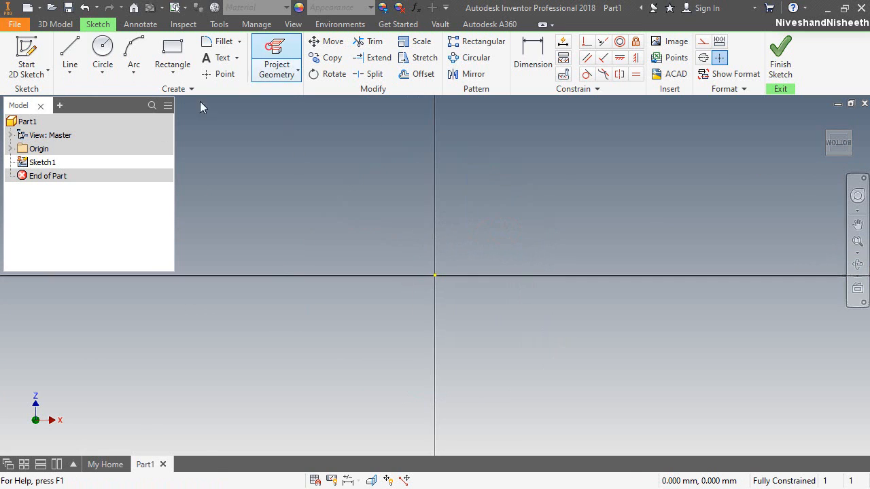
click(11, 148)
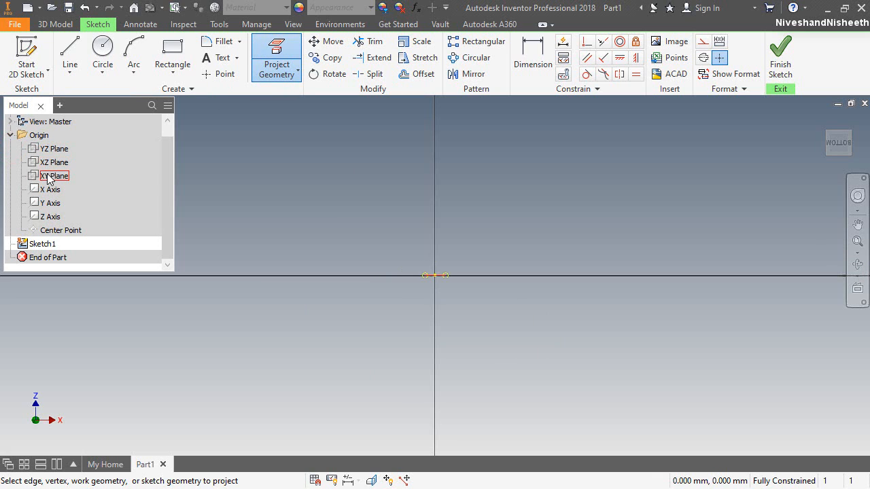
click(49, 176)
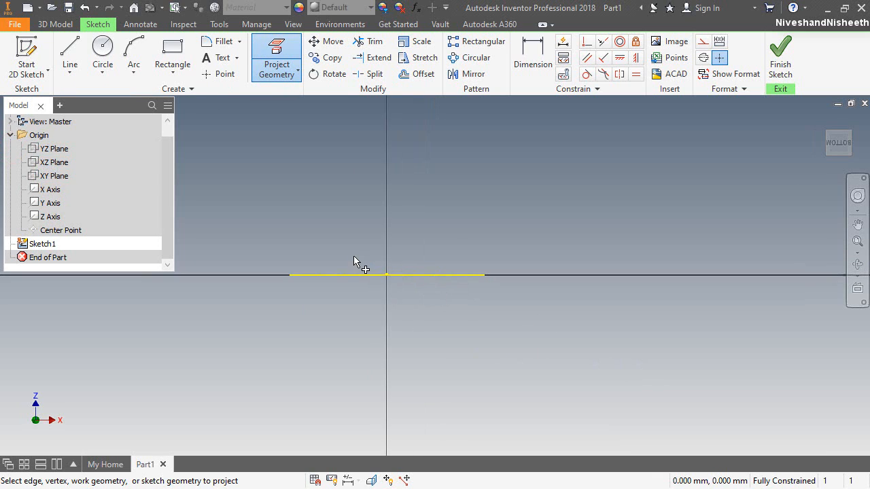
key(Escape)
click(356, 275)
click(701, 42)
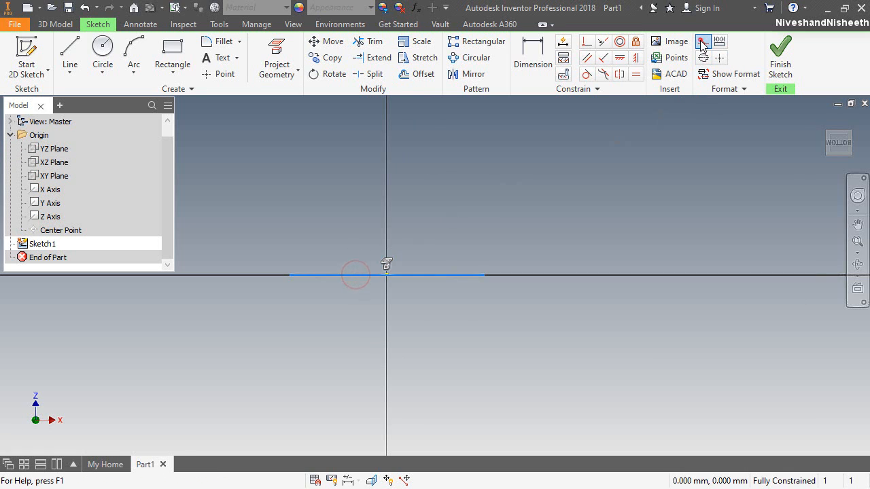
Draw a rectangle about 25 mm wide on the projected line and make its base midpoint coincident with the origin
click(164, 64)
click(269, 216)
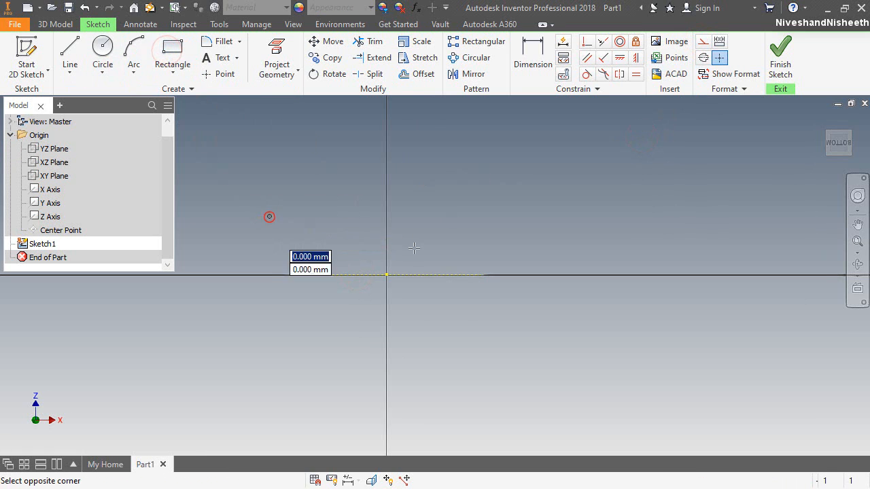
click(471, 274)
key(Escape)
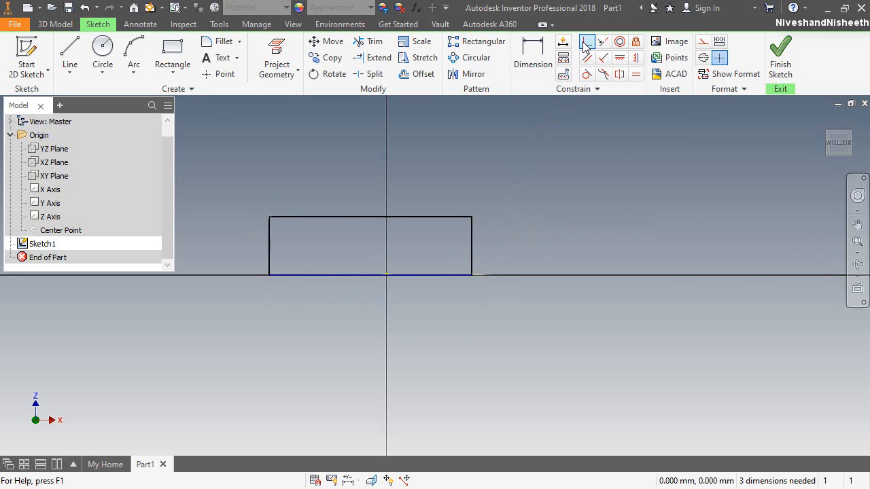
click(585, 43)
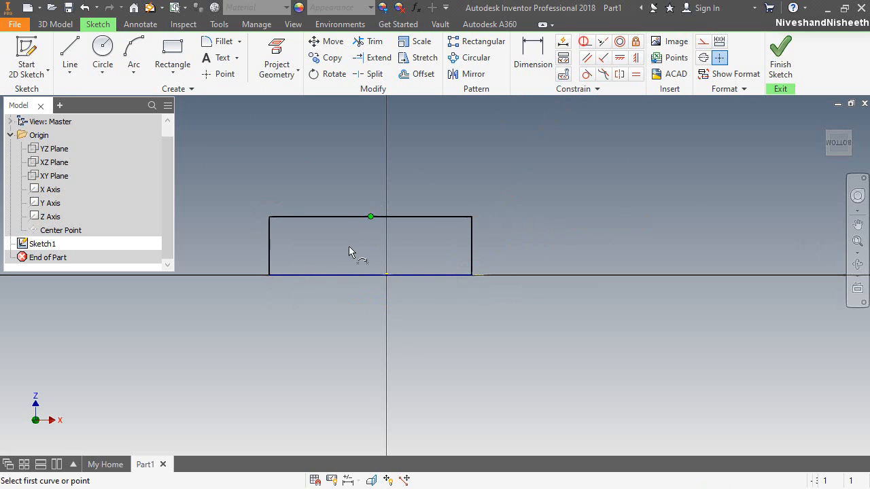
click(371, 275)
click(386, 275)
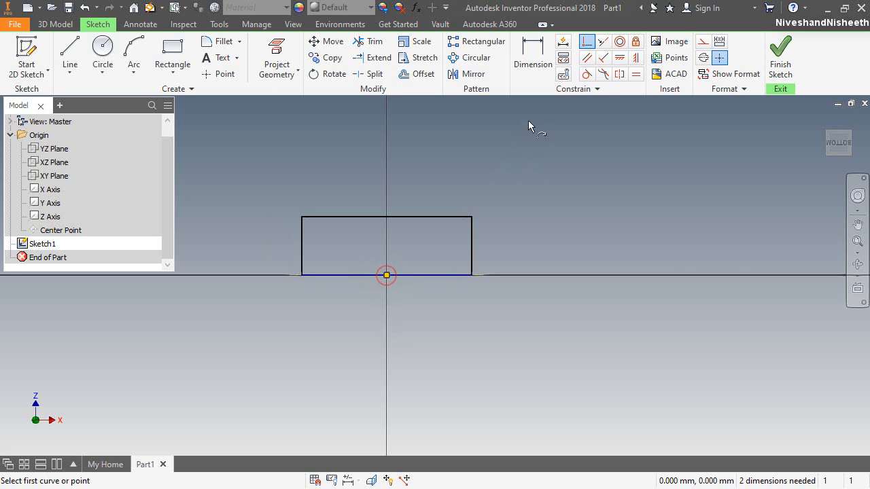
Dimension the rectangle's overall length between its two vertical sides and set it to 160 mm
click(532, 60)
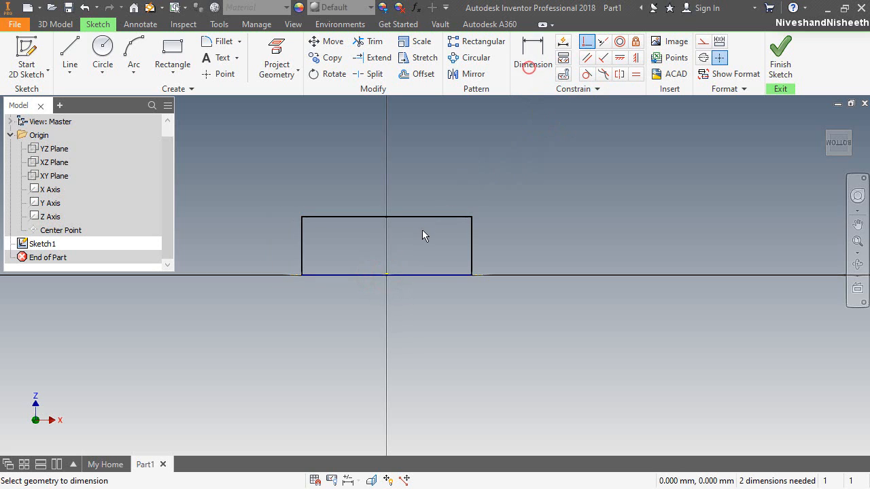
click(469, 243)
click(302, 267)
click(360, 314)
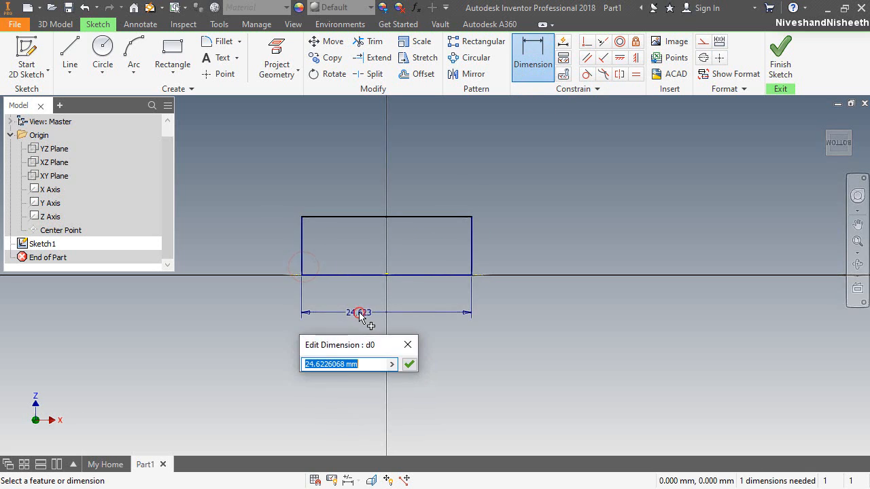
text(160)
key(Return)
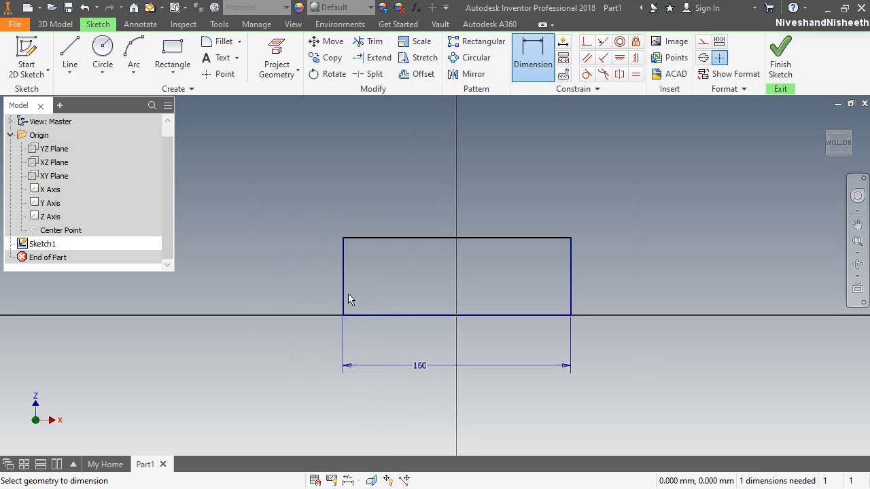
Dimension the rectangle's height along its left side and set it to 9.50 mm
scroll(364, 340, up, 3)
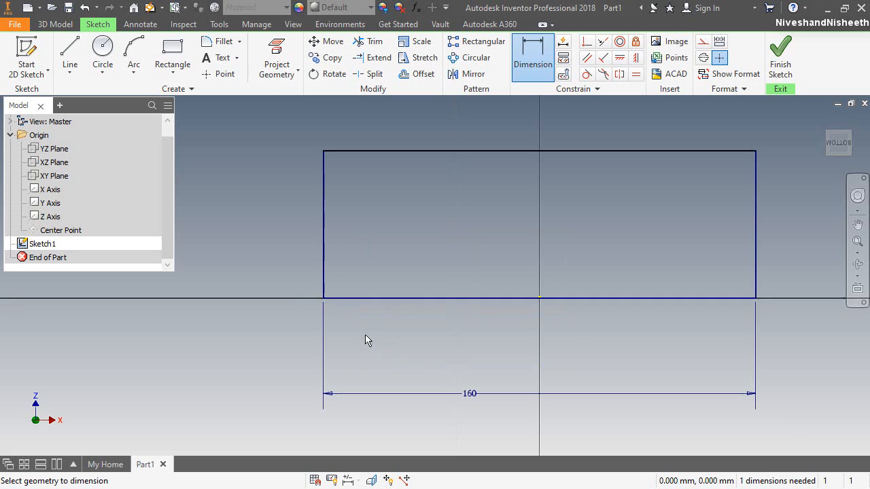
click(324, 252)
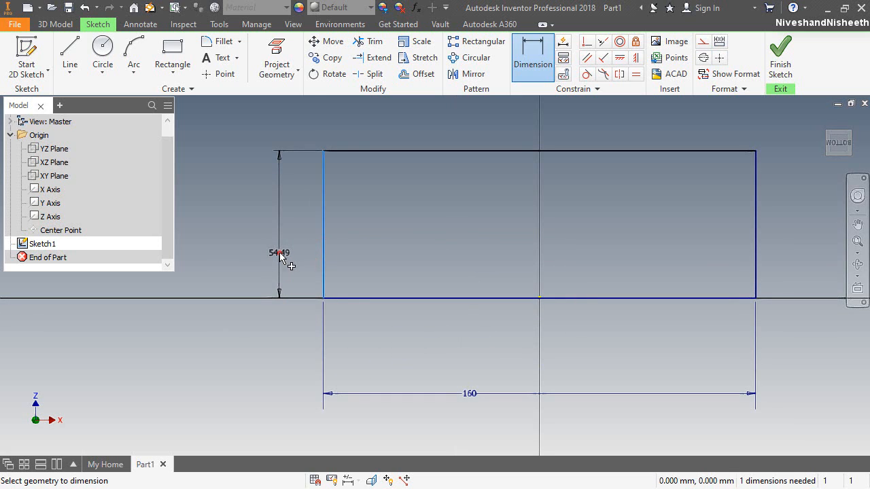
click(280, 253)
text(9)
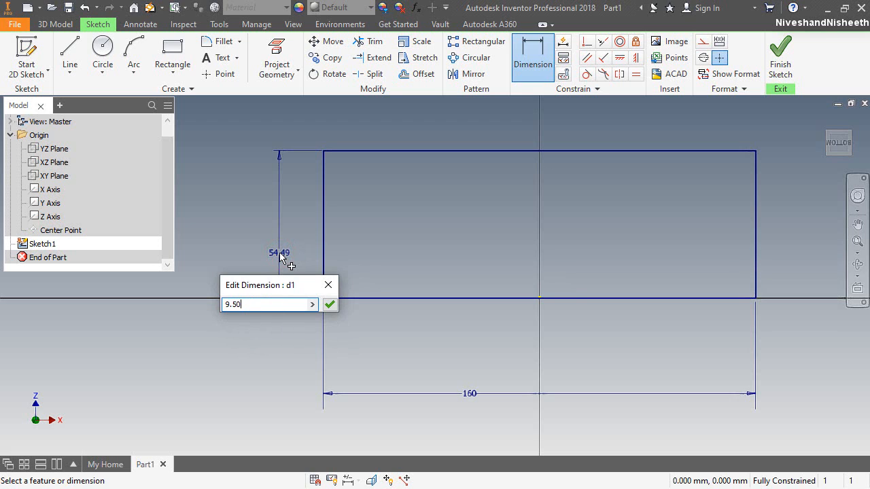
text(.50)
key(Return)
Draw a stepped line from the rectangle's top edge: about 2.4 mm down, 5.3 mm right, 1.2 mm up and 17.6 mm right
scroll(317, 290, up, 5)
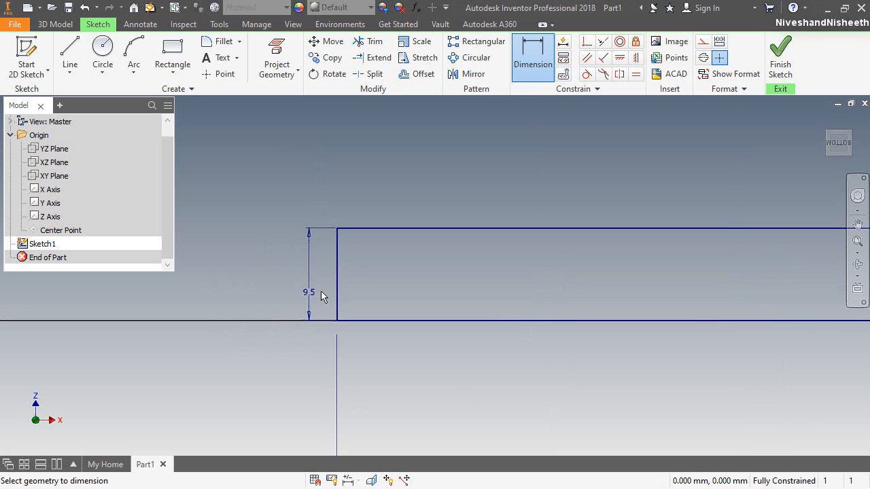
right_click(374, 319)
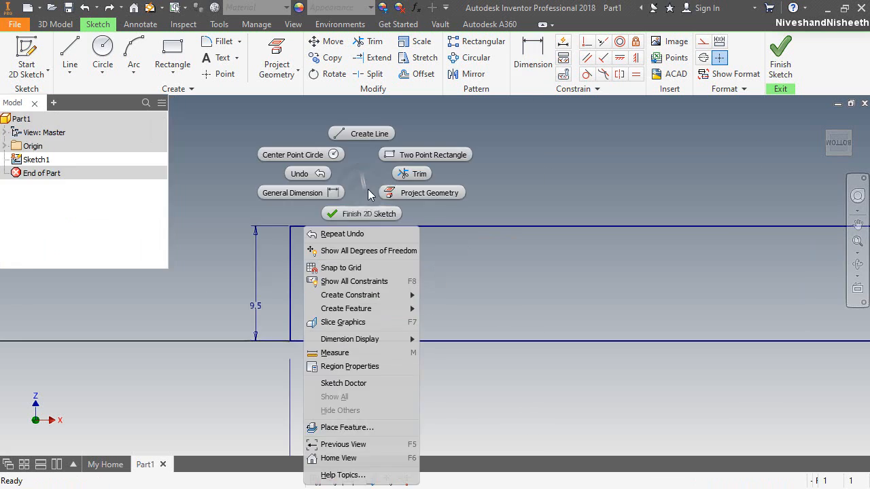
click(374, 140)
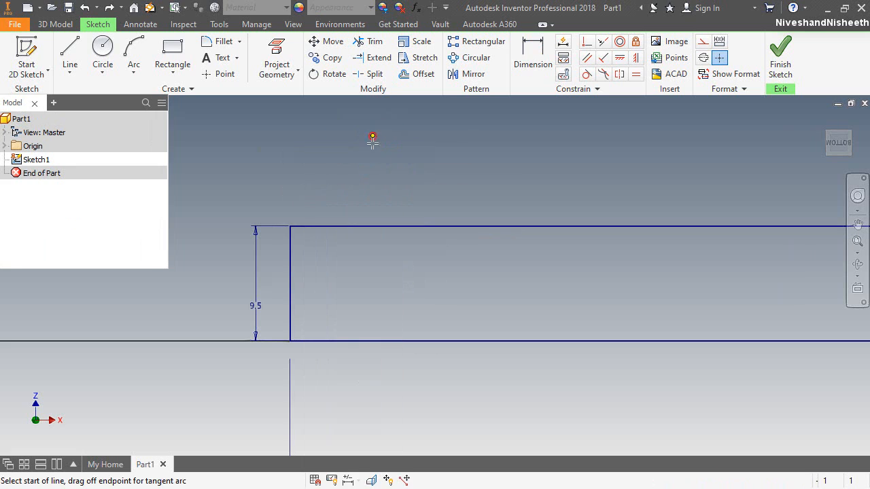
click(393, 226)
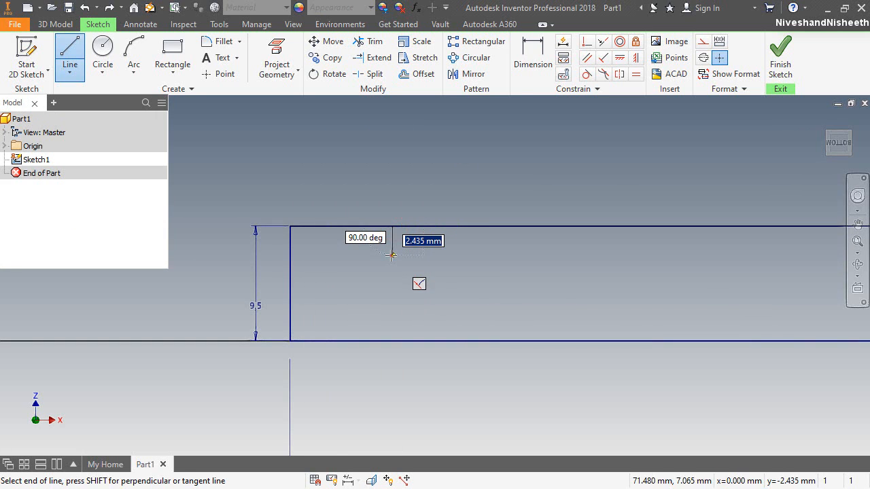
click(392, 255)
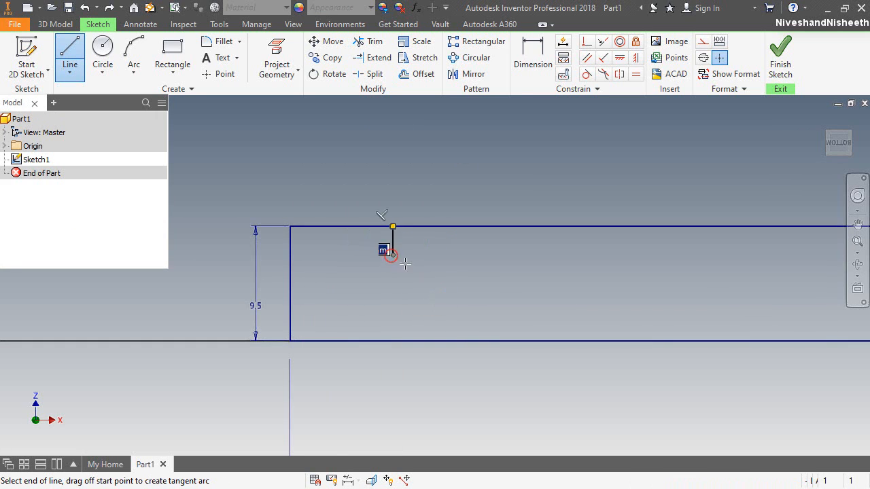
click(457, 257)
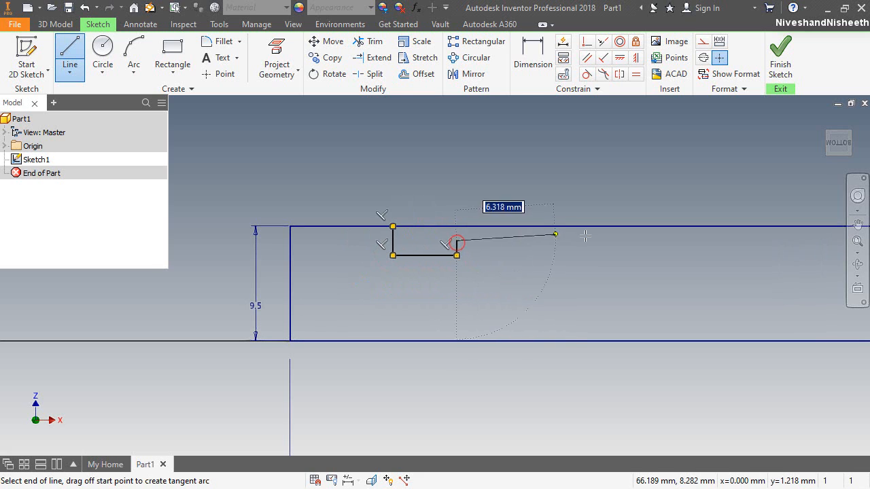
click(669, 238)
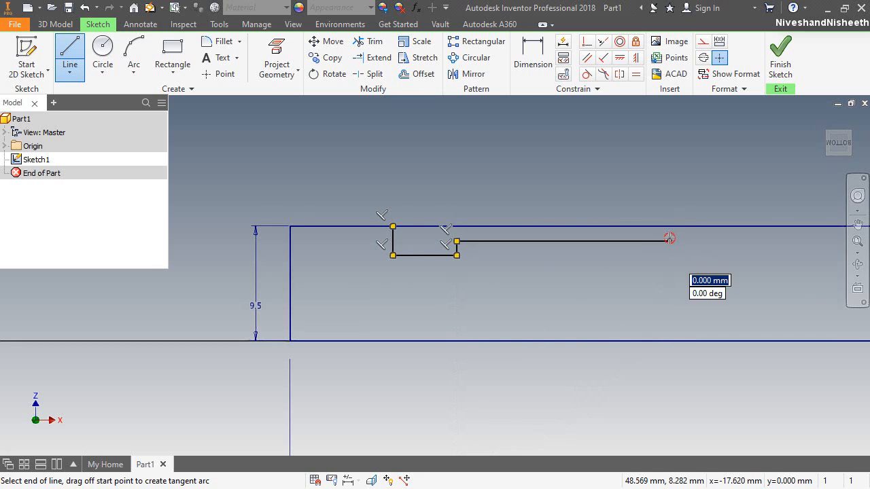
Dimension the groove's start at 20.65 mm from the rectangle's left side and its width at 6.35 mm
right_click(676, 237)
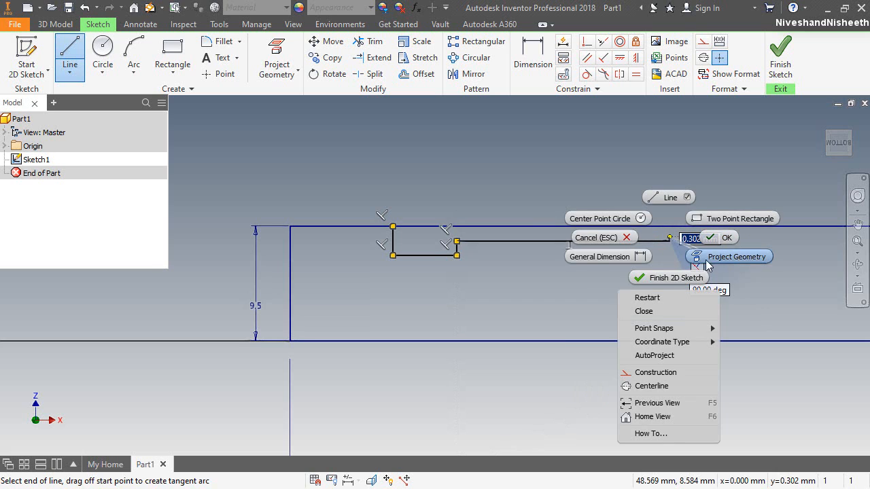
click(625, 256)
click(394, 238)
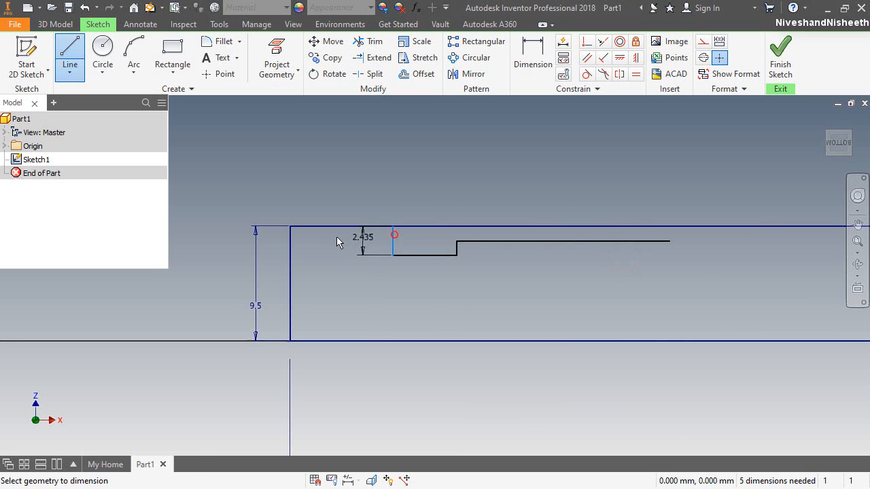
click(291, 243)
click(338, 209)
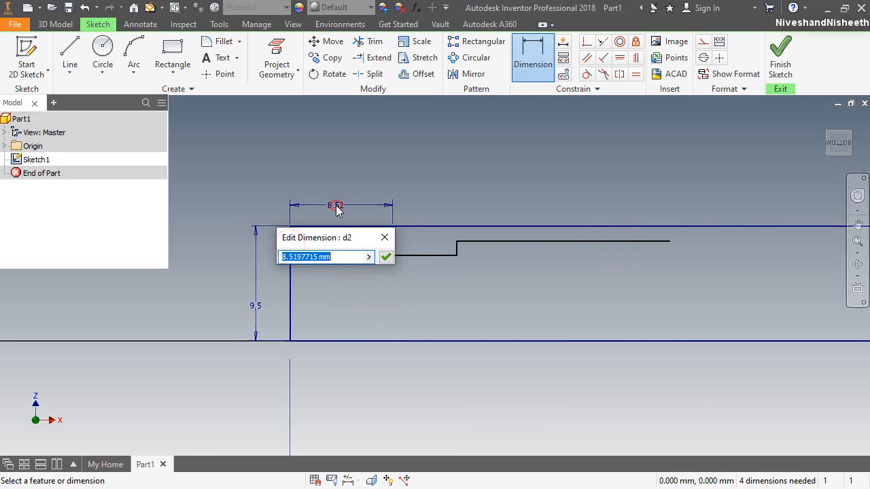
text(20.65)
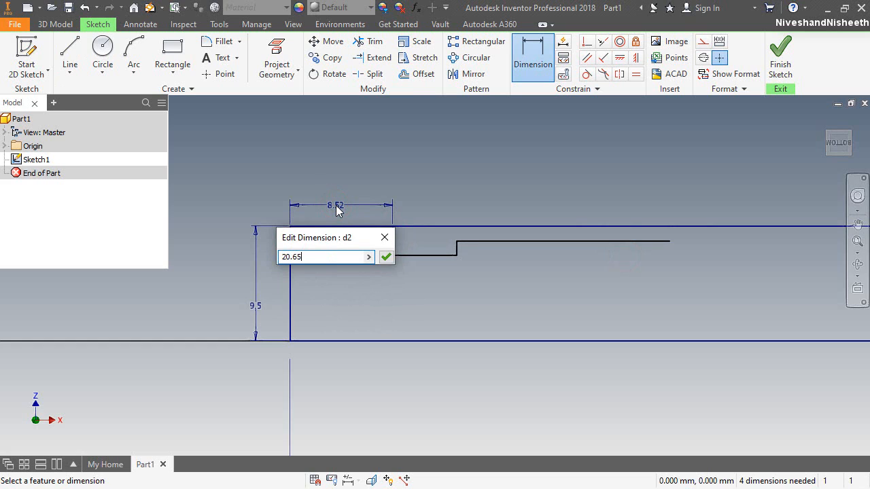
key(Return)
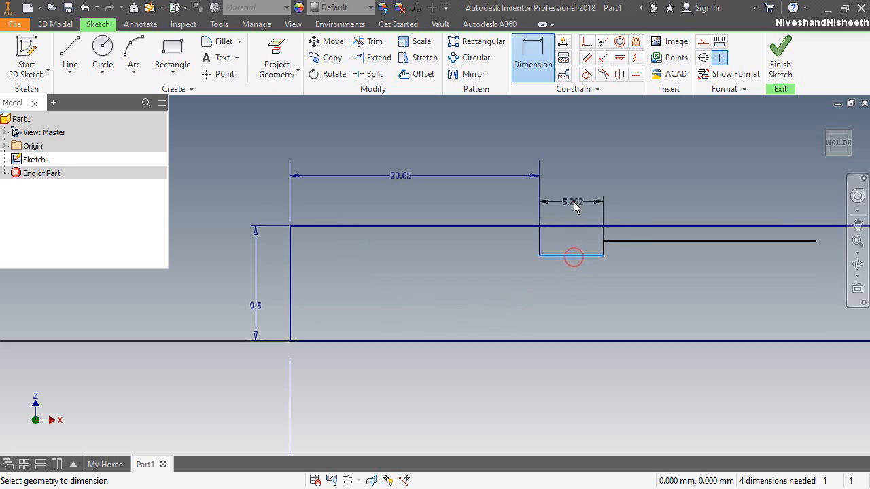
click(575, 203)
text(6.35)
key(Return)
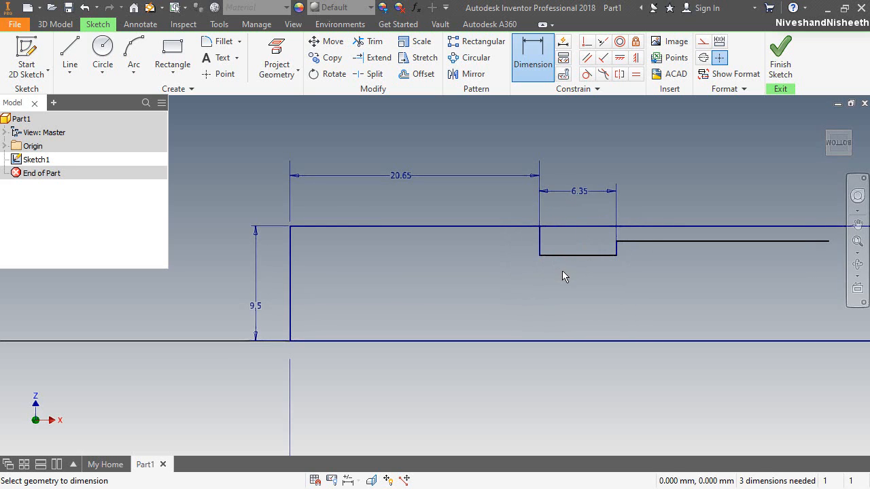
Dimension the groove floor's height above the base line and link it to the 6.35 mm groove width
click(562, 254)
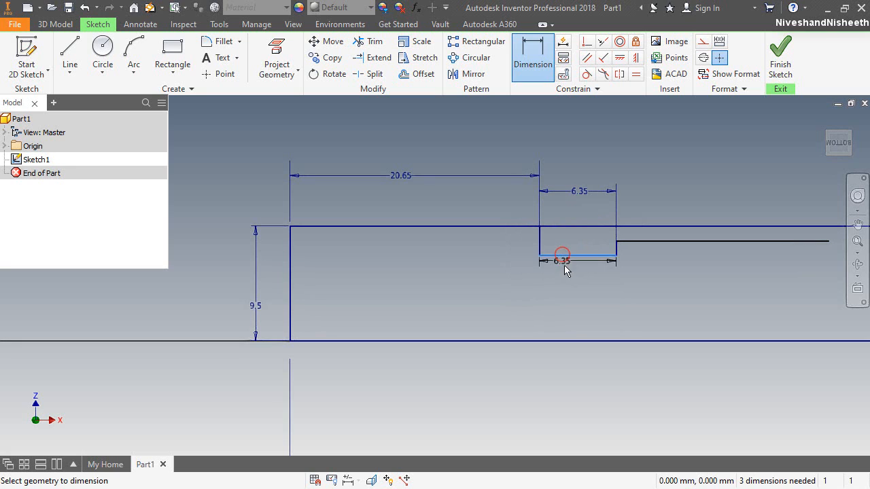
click(571, 339)
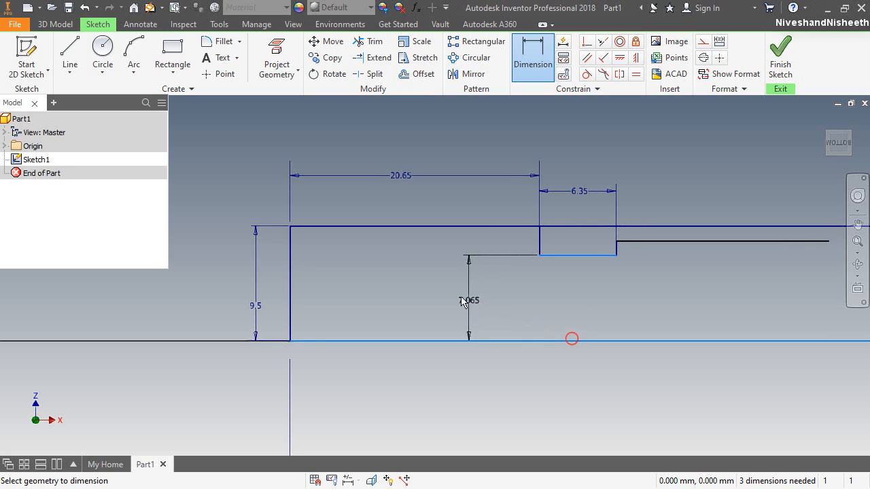
click(459, 296)
click(579, 190)
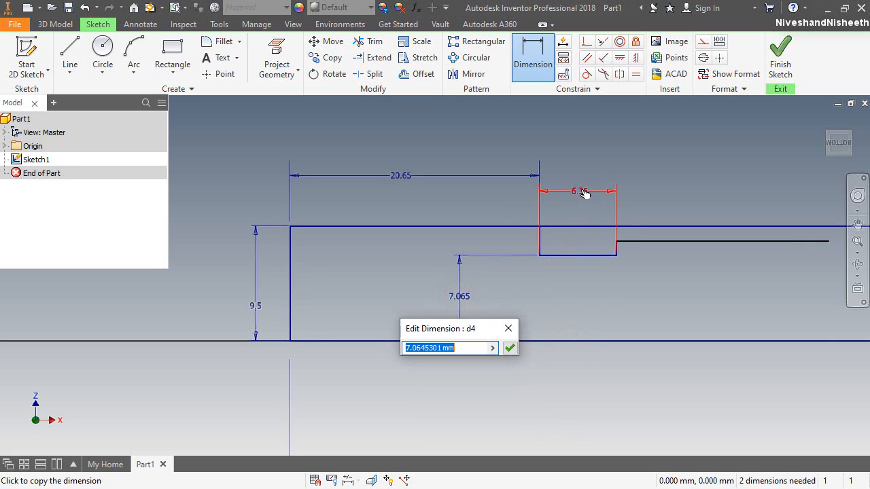
click(509, 348)
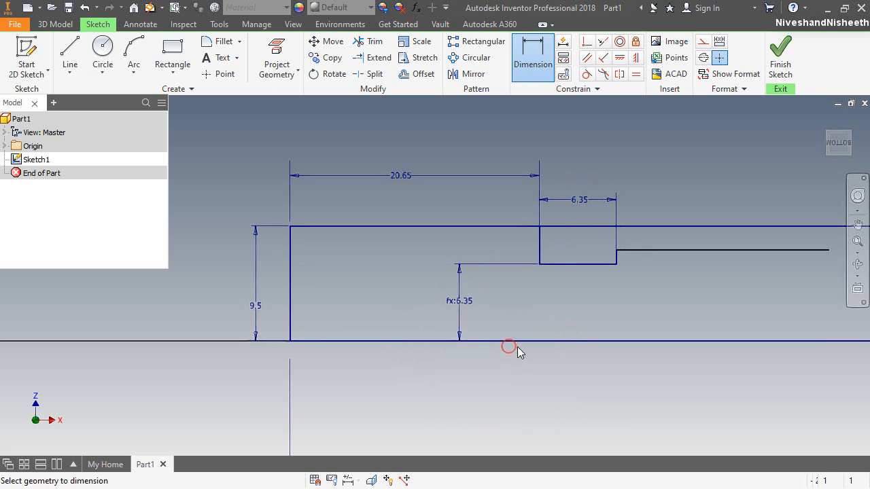
Dimension the long horizontal line beyond the groove and set its length to 100 mm
click(682, 252)
click(688, 181)
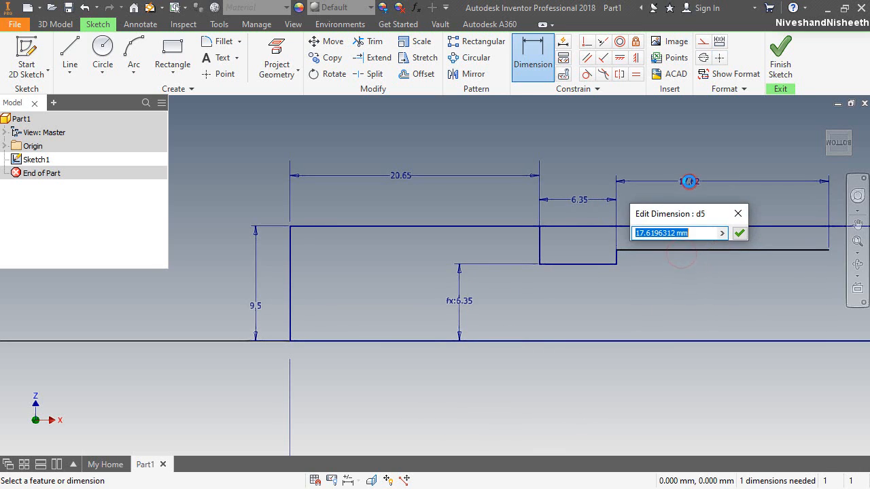
text(100)
key(Return)
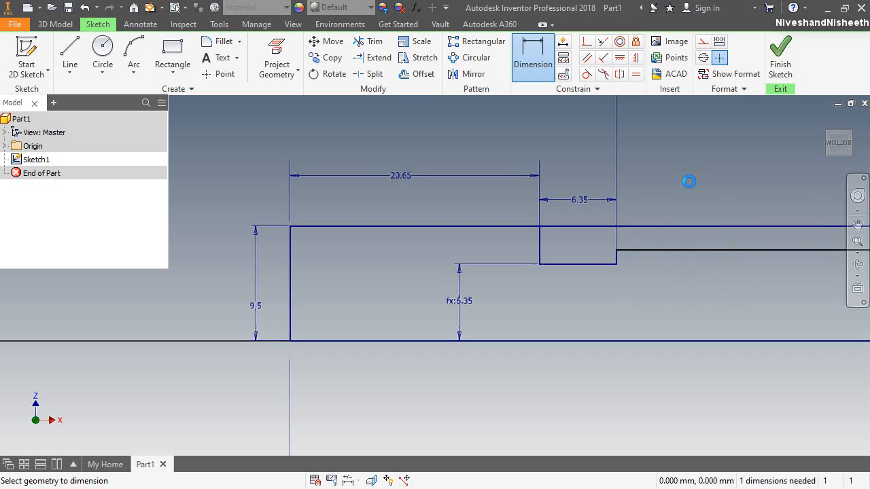
right_click(653, 173)
click(700, 170)
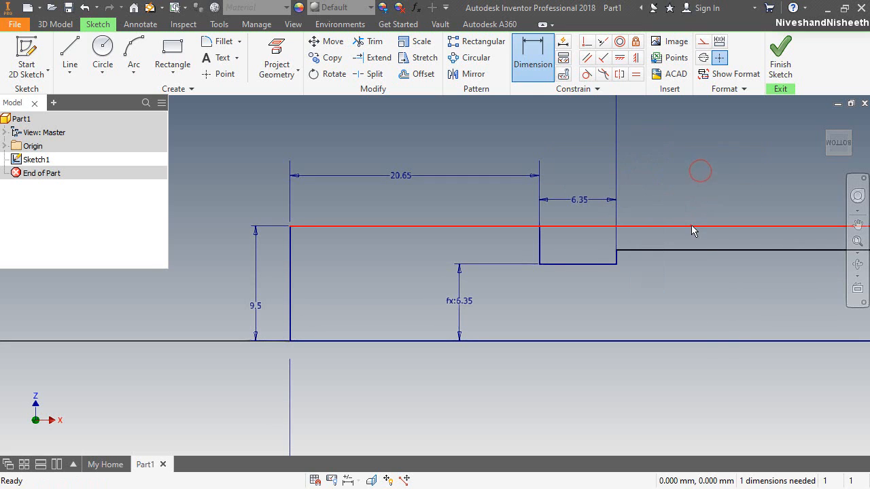
Convert the rectangle's top edge to construction and draw a solid line over it from the left corner to the groove
click(691, 225)
click(703, 42)
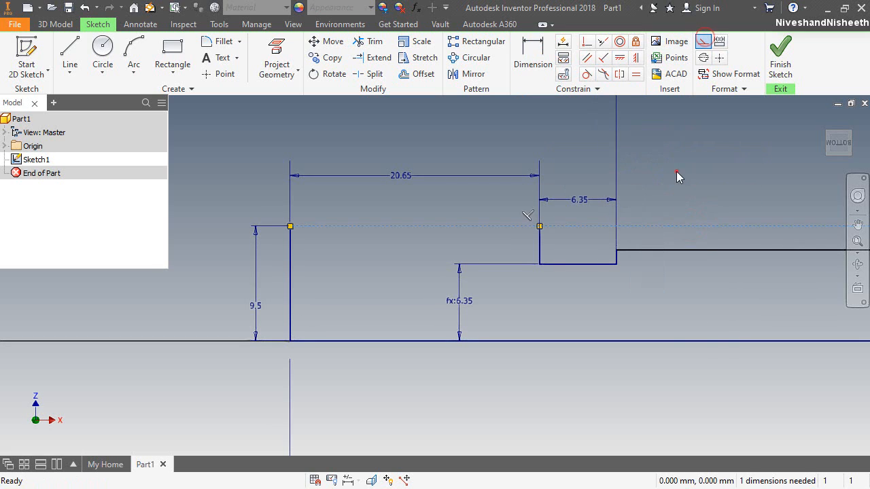
click(70, 50)
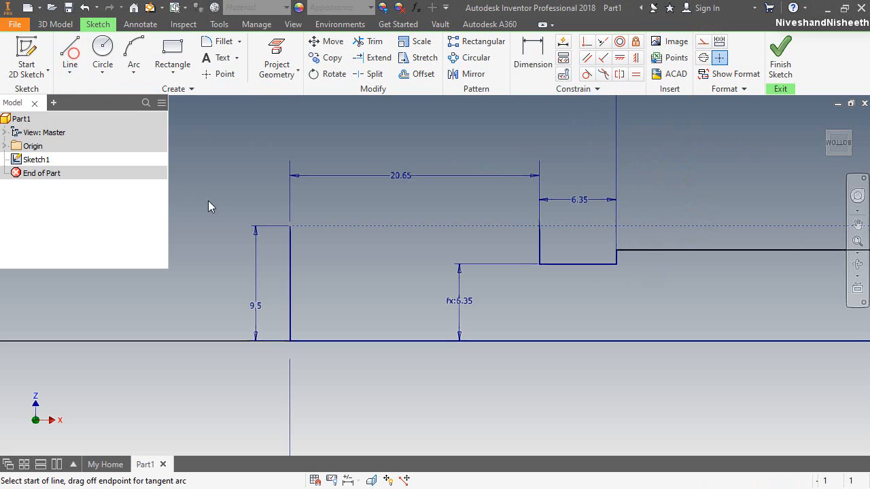
click(290, 227)
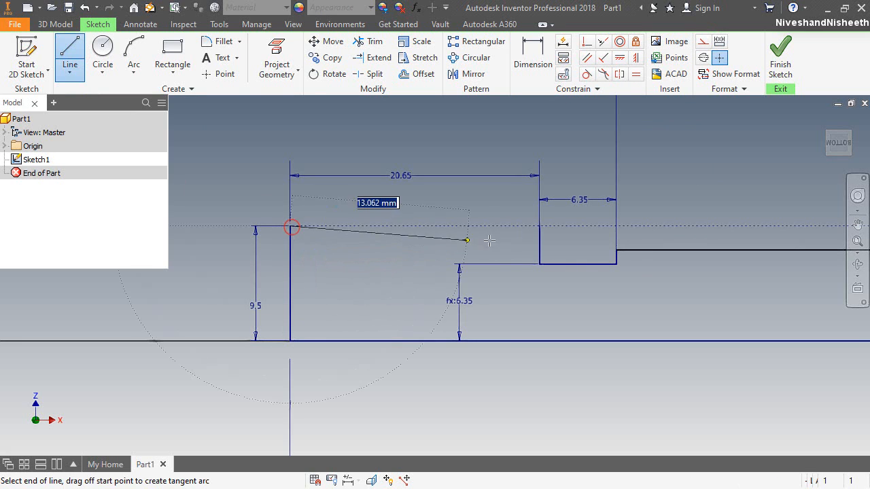
double_click(539, 226)
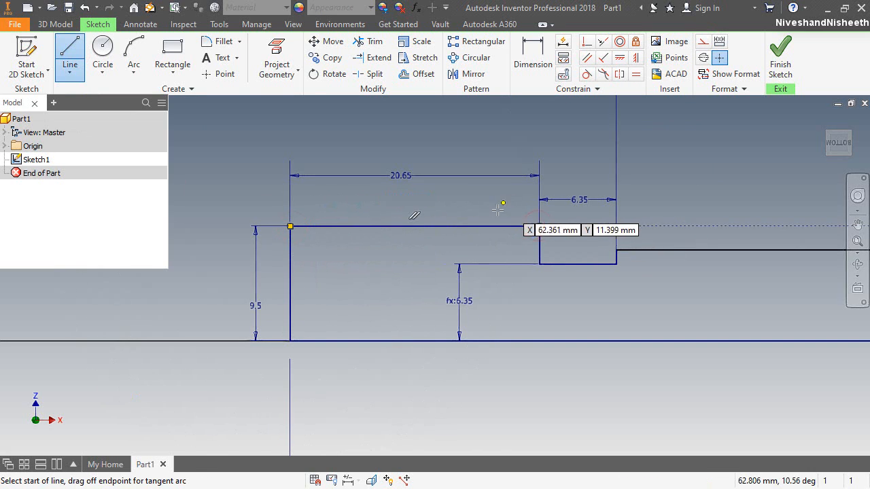
key(Escape)
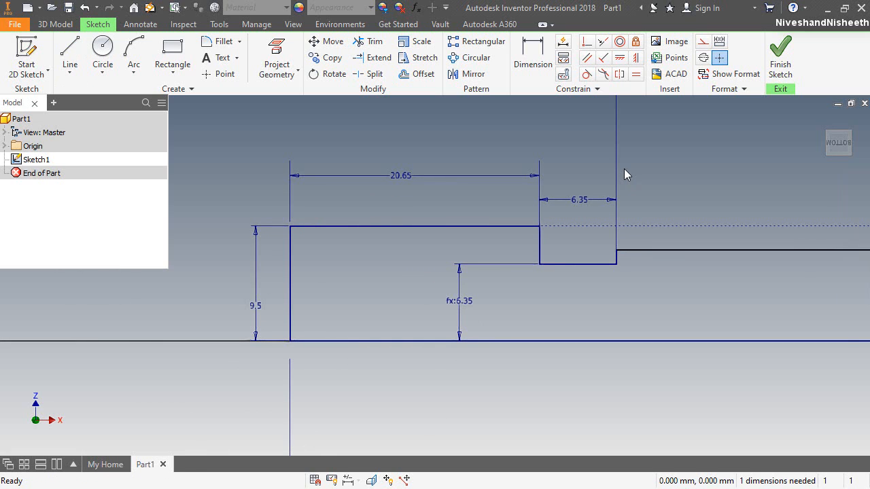
Dimension the groove's short right side and set its height to 1.6 mm
key(d)
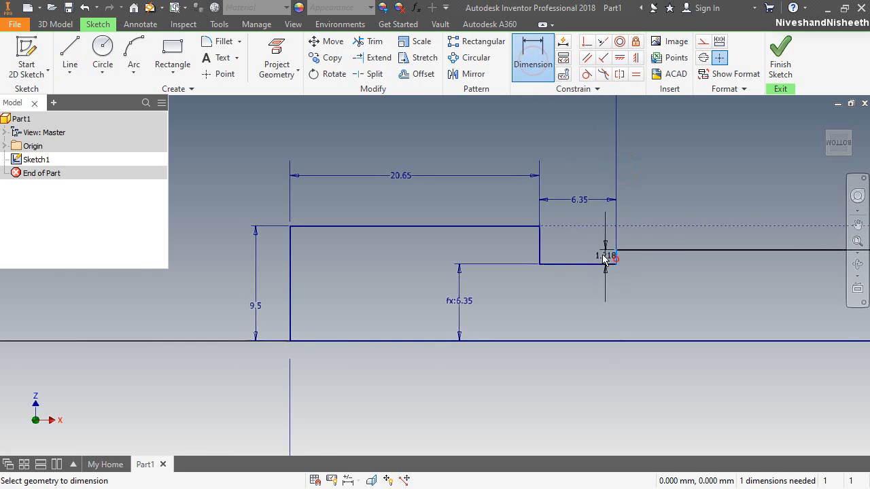
click(616, 256)
click(600, 253)
text(1.6)
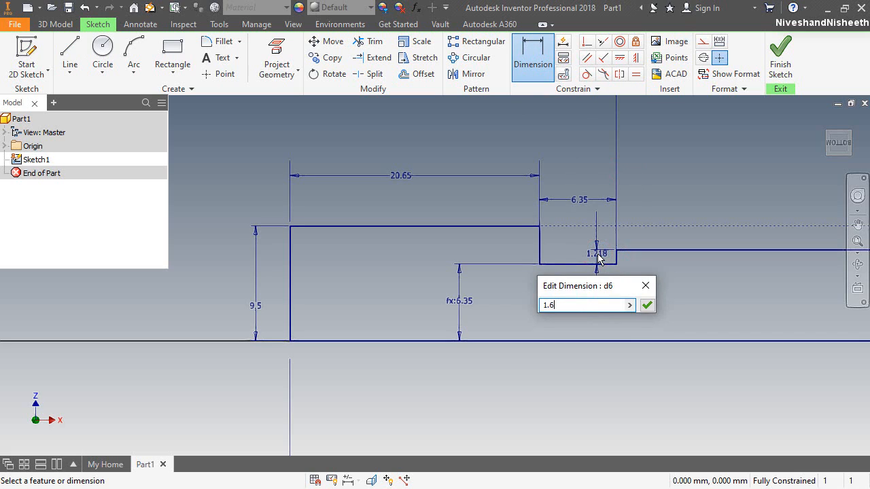
key(Return)
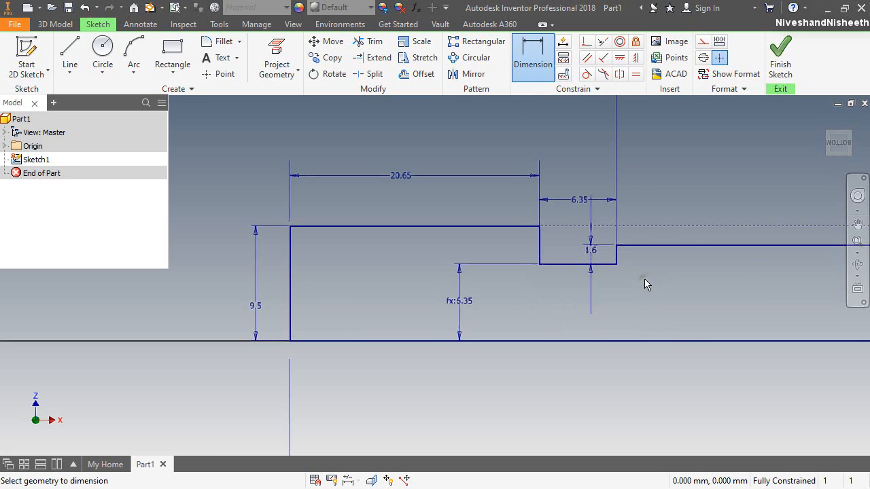
Draw a short vertical line down from the 100 mm line's right end, followed by a horizontal line about 14 mm to the right
right_click(644, 278)
click(651, 257)
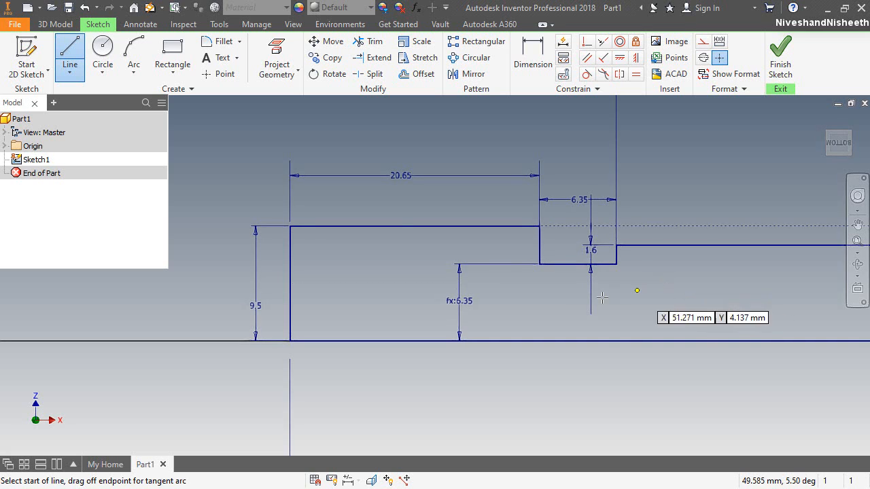
scroll(658, 281, up, 10)
scroll(661, 291, down, 10)
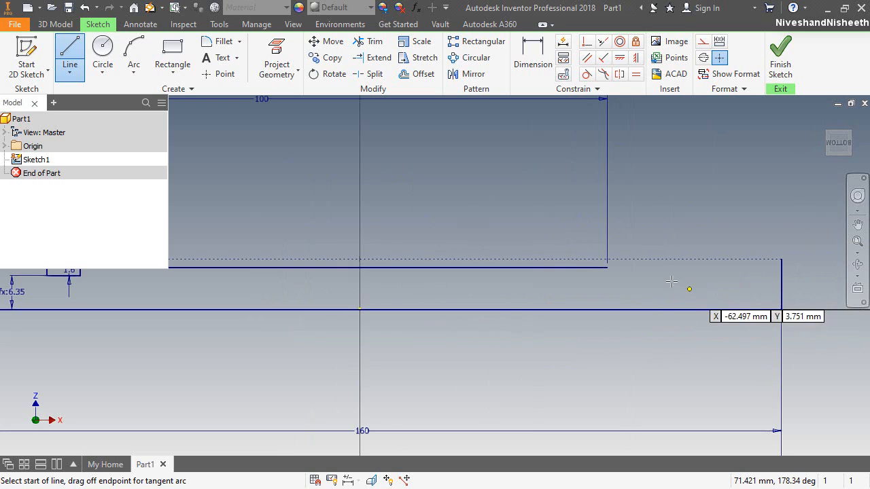
scroll(645, 271, down, 3)
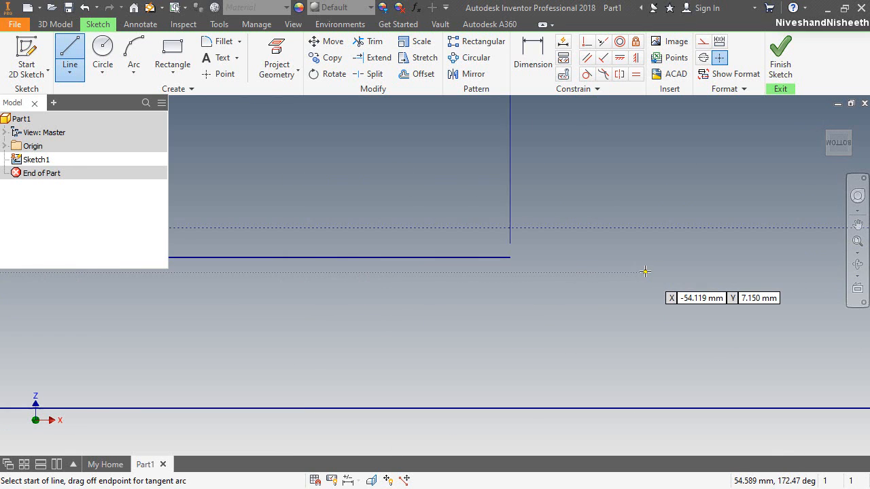
click(511, 257)
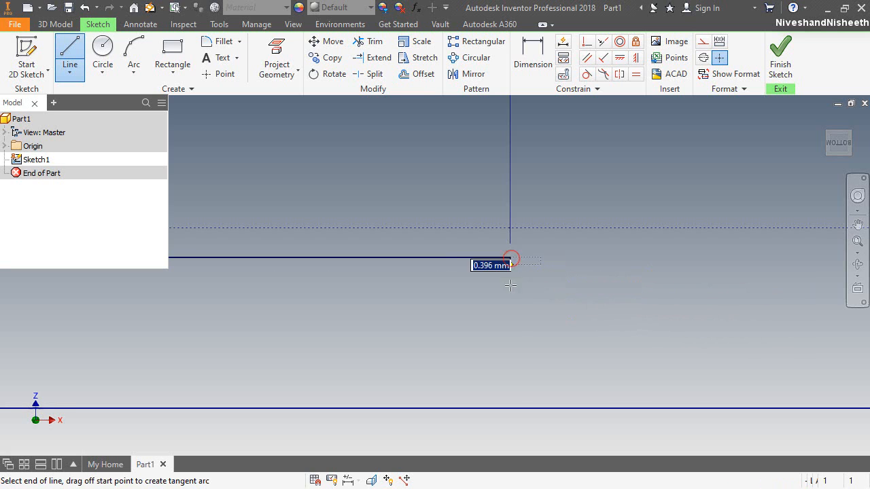
click(508, 294)
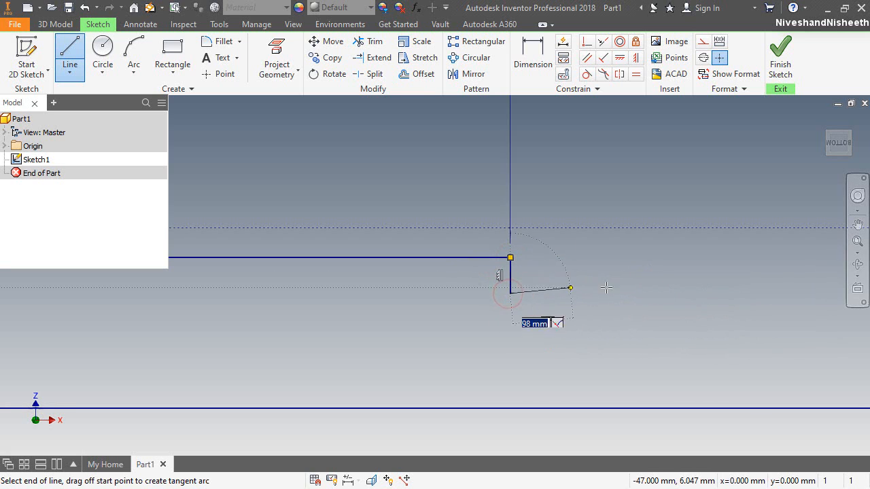
click(774, 293)
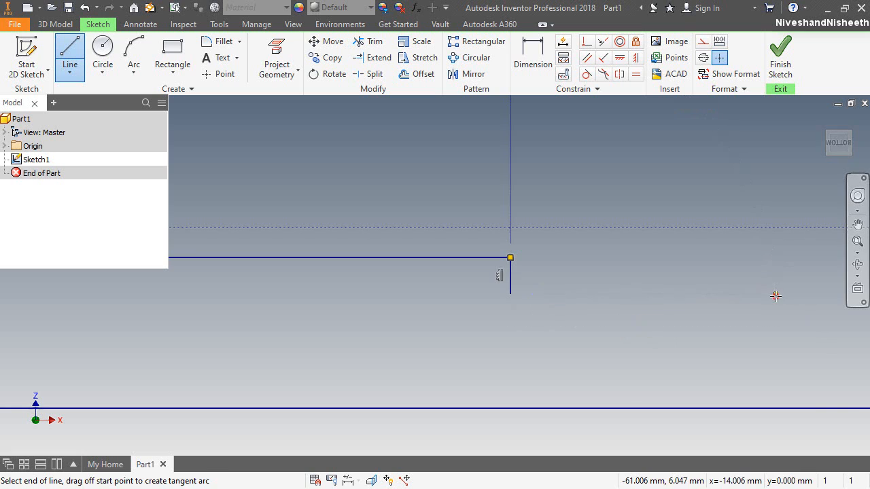
drag(774, 294, 786, 282)
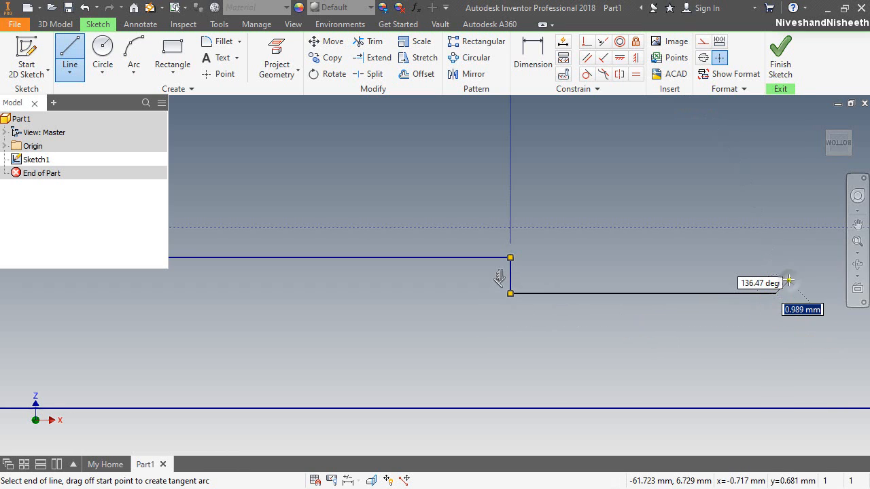
right_click(790, 280)
click(793, 280)
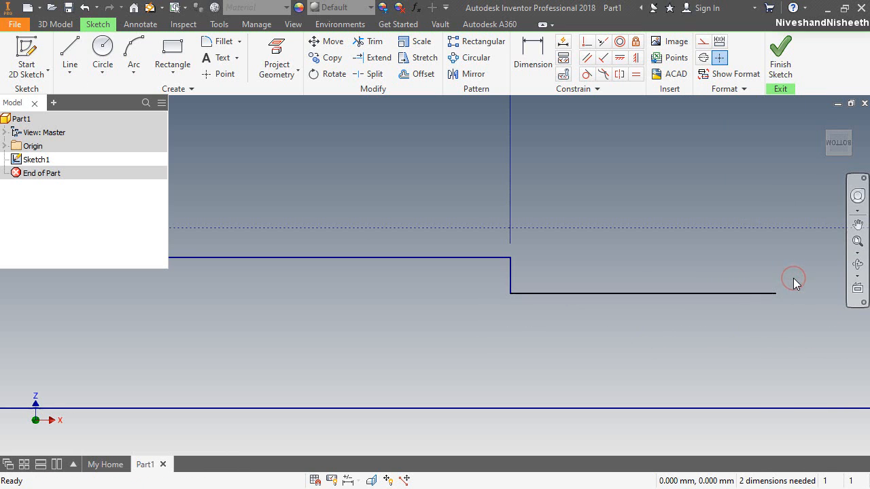
Make the short horizontal line after the 100 mm section collinear with the 6.35 mm groove floor at the profile's opposite end
click(602, 42)
click(664, 292)
scroll(663, 293, down, 3)
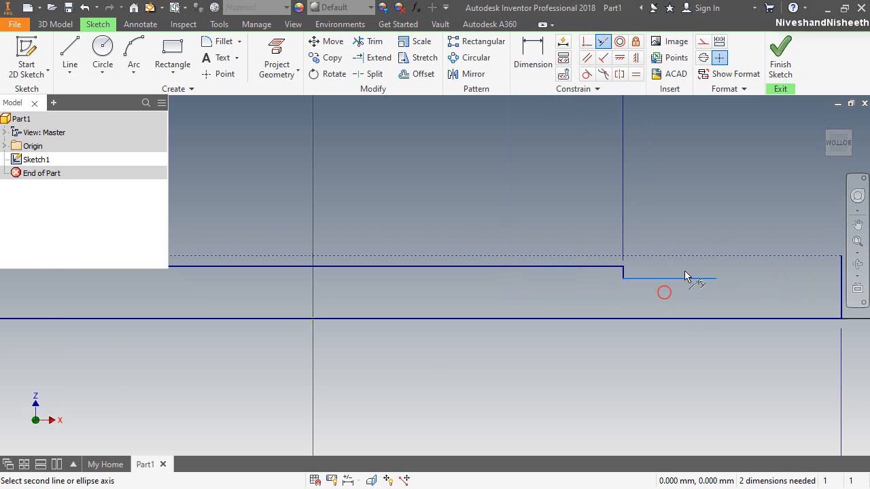
scroll(600, 303, down, 2)
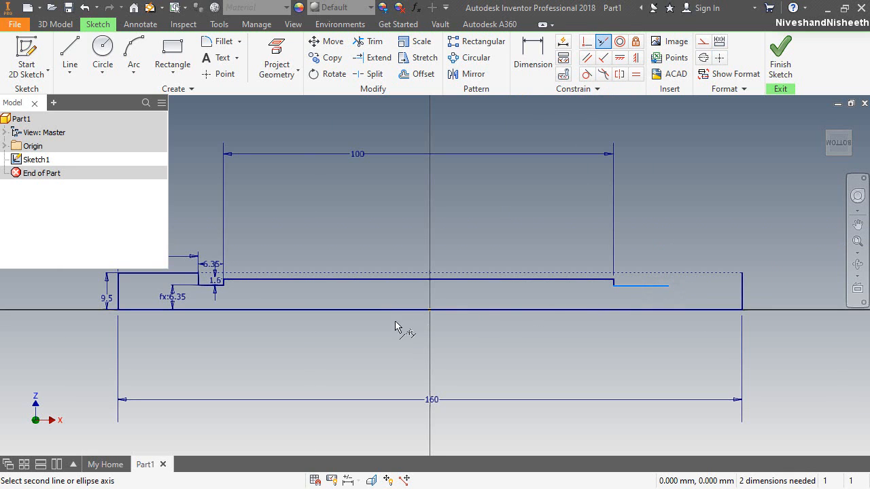
click(207, 288)
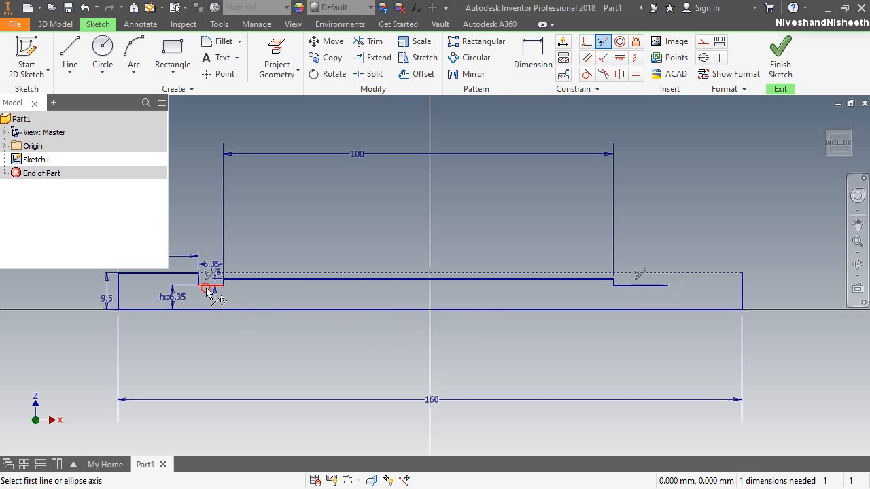
Sketch a groove 1.6 mm deep and about 3.8 mm wide with the Line tool, starting at the short horizontal line's free end
right_click(686, 227)
click(676, 183)
scroll(680, 282, up, 3)
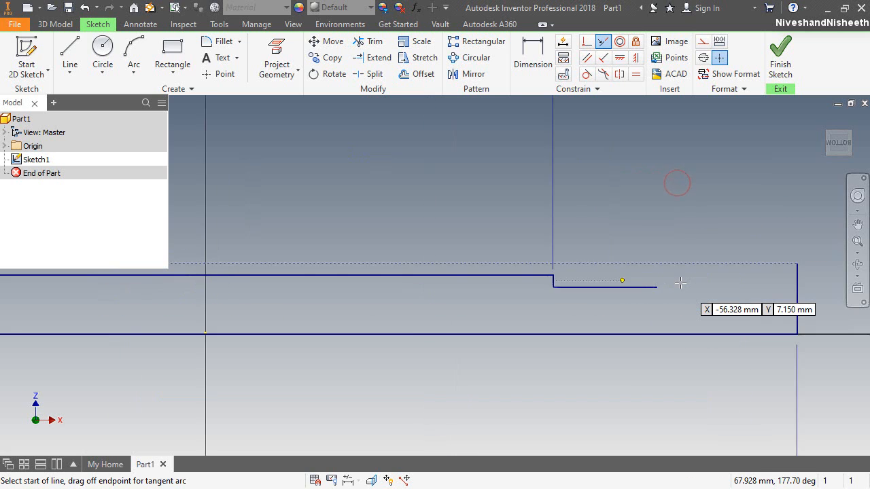
scroll(680, 283, up, 3)
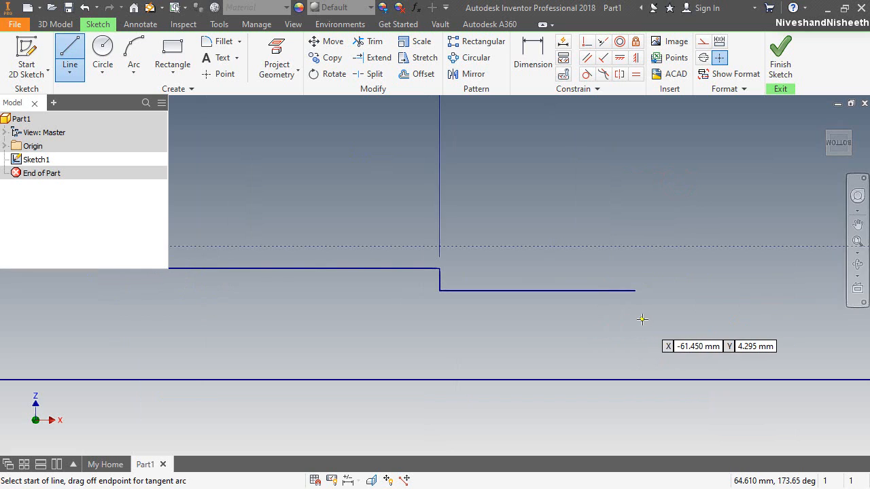
click(635, 291)
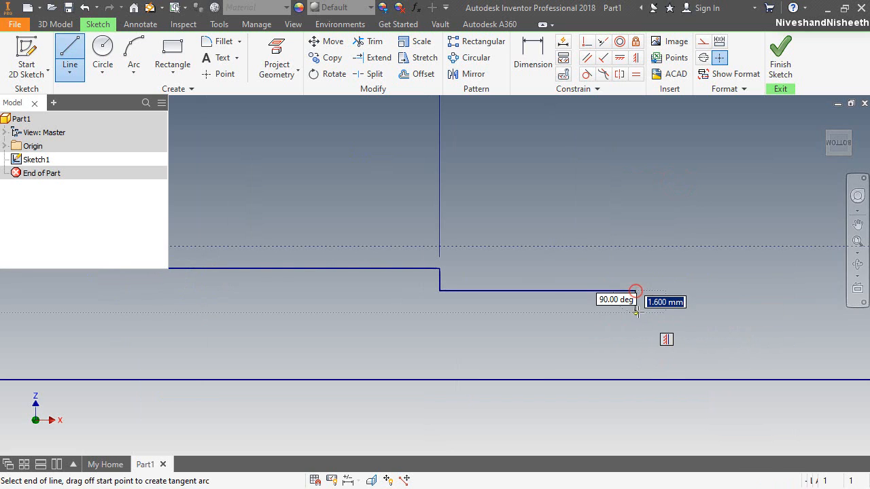
click(635, 312)
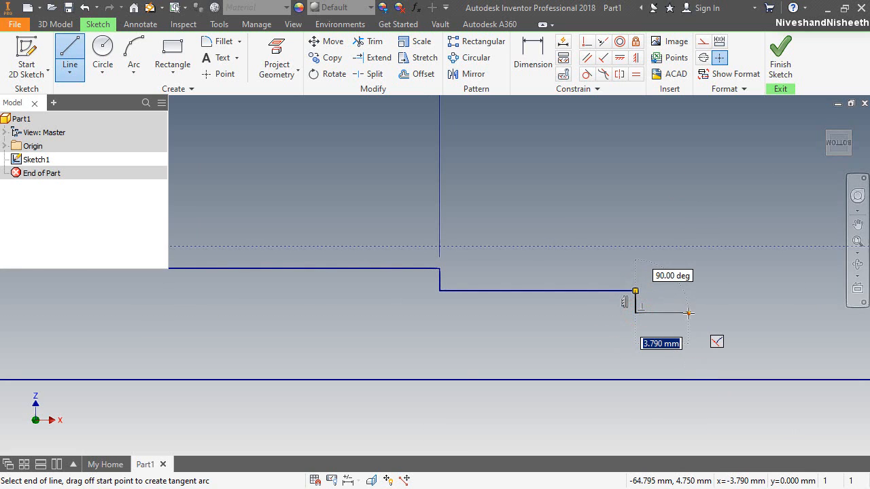
click(688, 312)
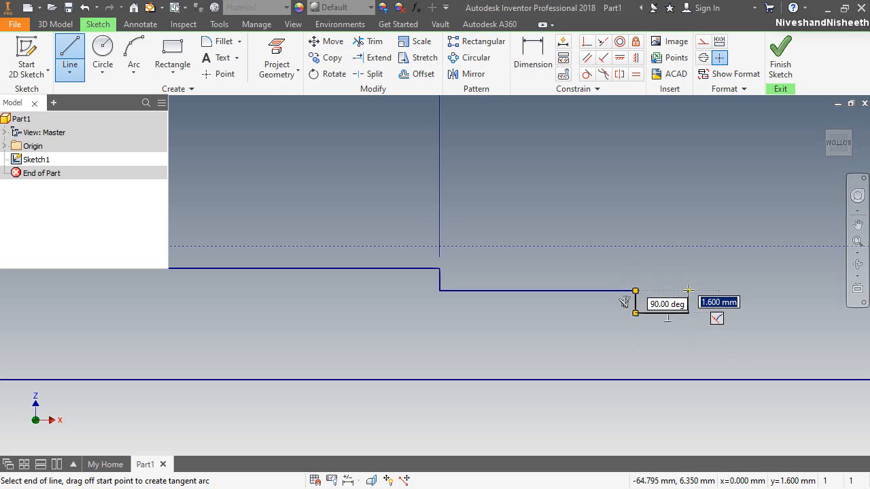
click(688, 290)
Continue with a horizontal line about 15.2 mm long from the groove's outer wall to the profile's vertical end edge
scroll(688, 291, down, 5)
scroll(669, 310, up, 6)
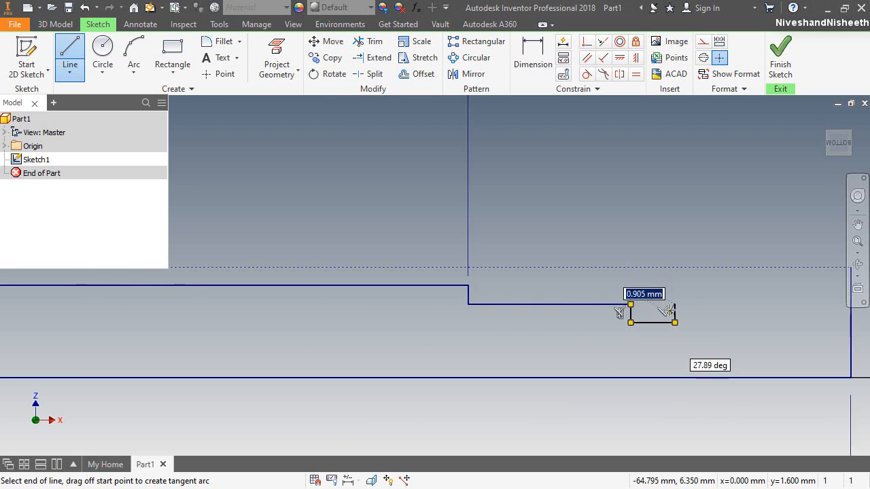
scroll(676, 320, up, 5)
scroll(700, 326, down, 4)
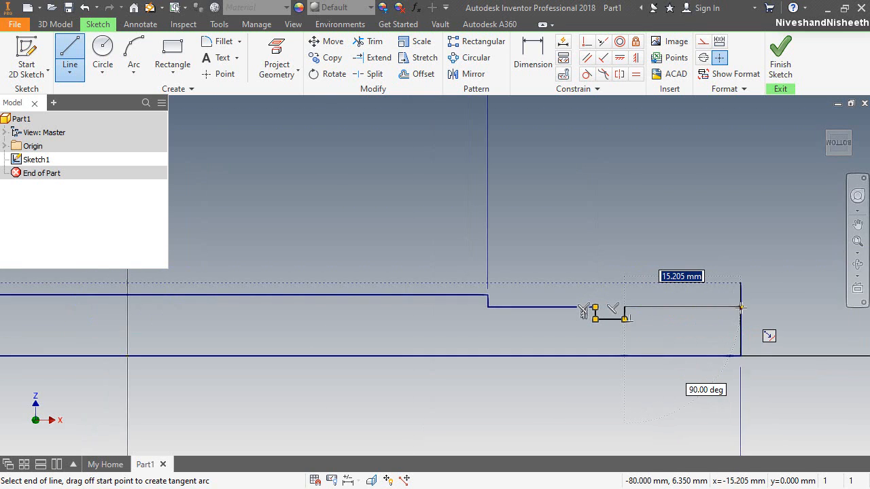
click(741, 307)
key(Escape)
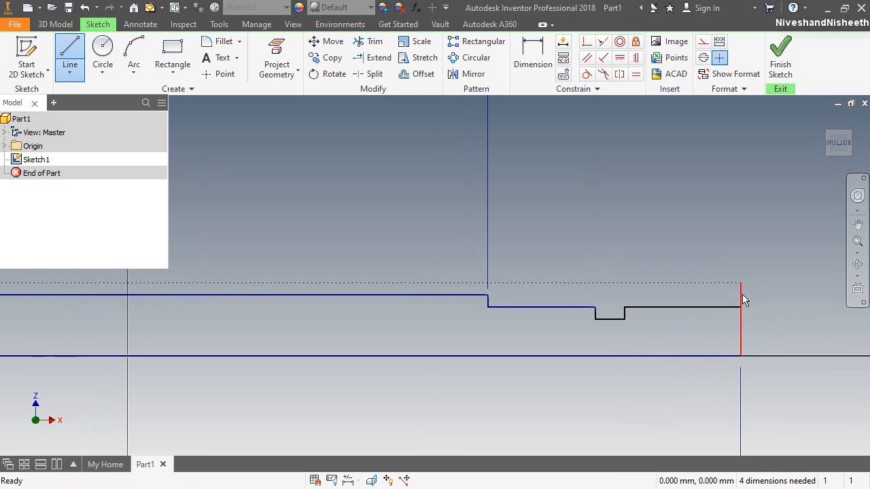
Convert the vertical end edge to construction geometry and draw a 6.35 mm vertical line over it, from the new horizontal line to the base line
click(741, 300)
click(703, 41)
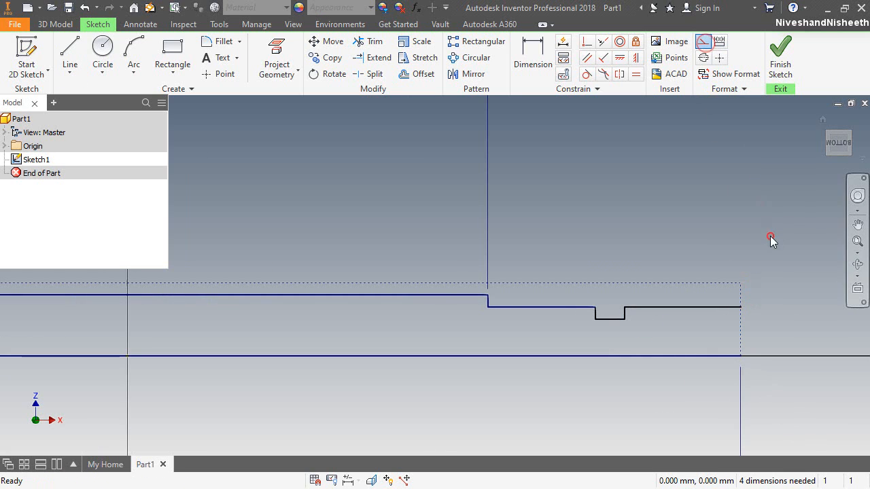
right_click(770, 236)
click(760, 121)
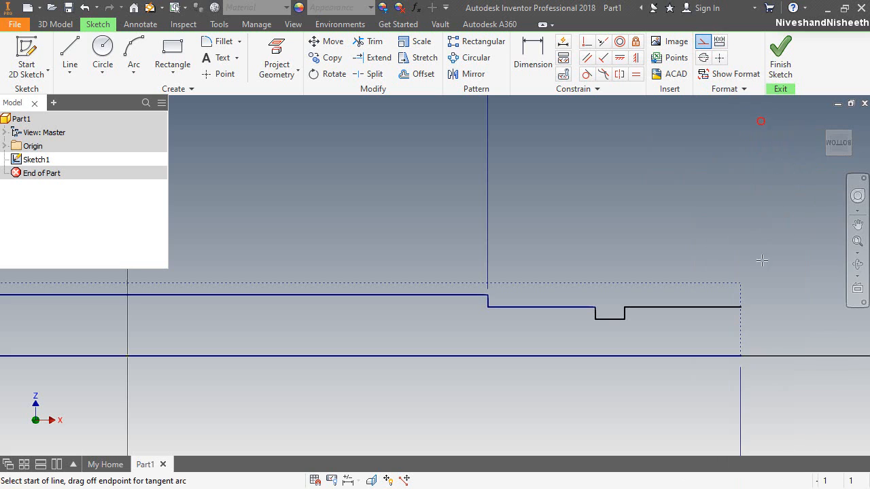
click(741, 307)
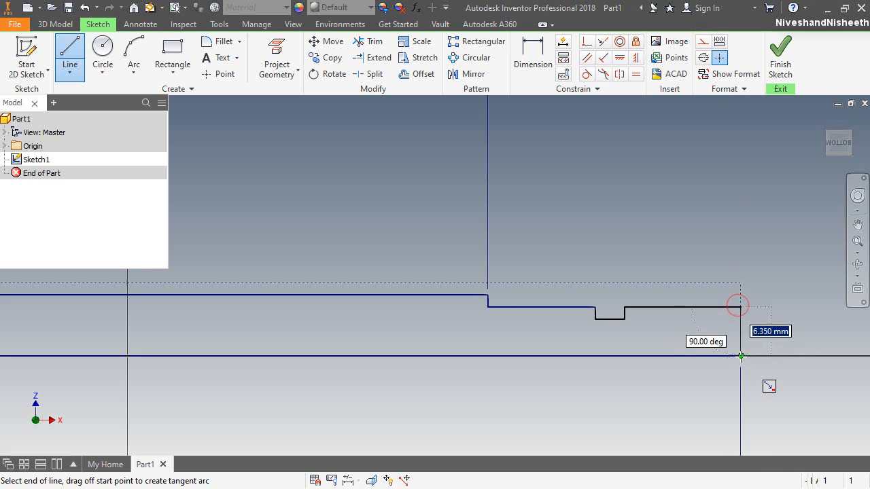
double_click(741, 356)
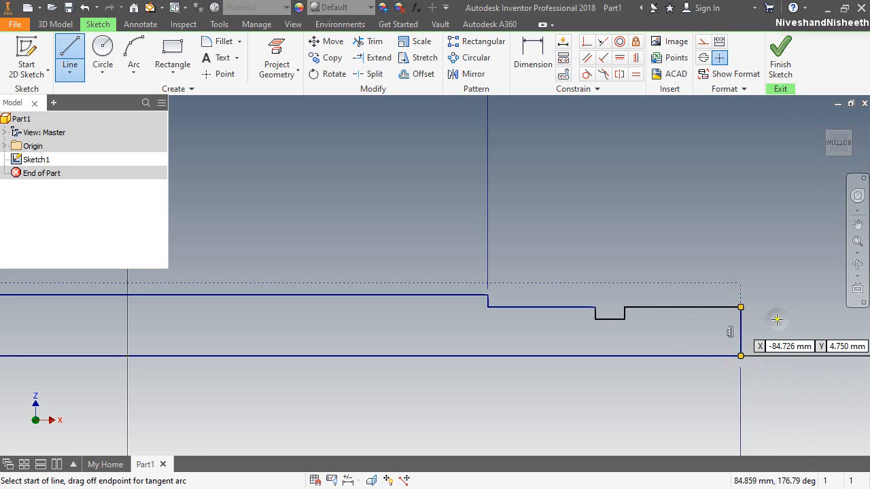
Dimension the horizontal line between the 100 mm section and the new groove to 23.3 mm
right_click(776, 319)
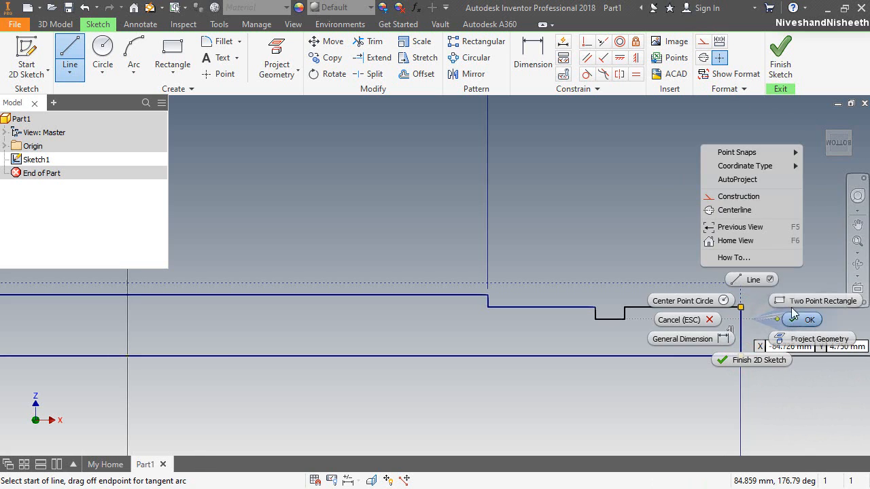
click(698, 339)
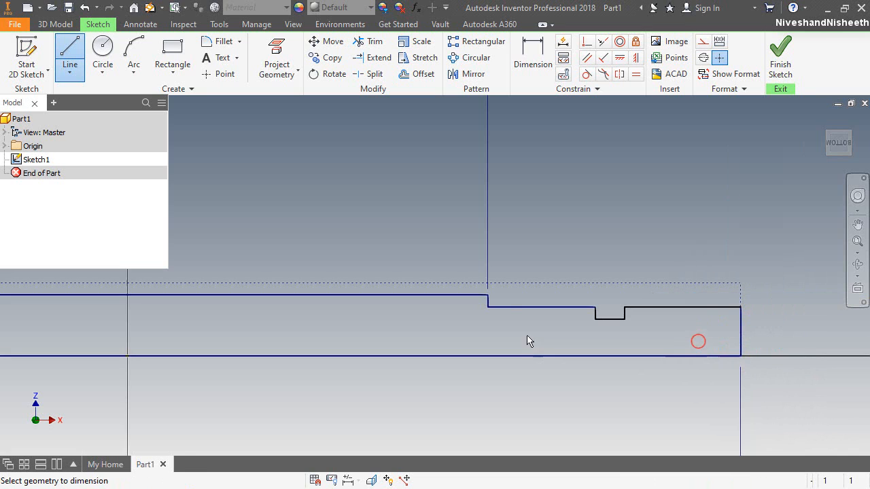
click(504, 308)
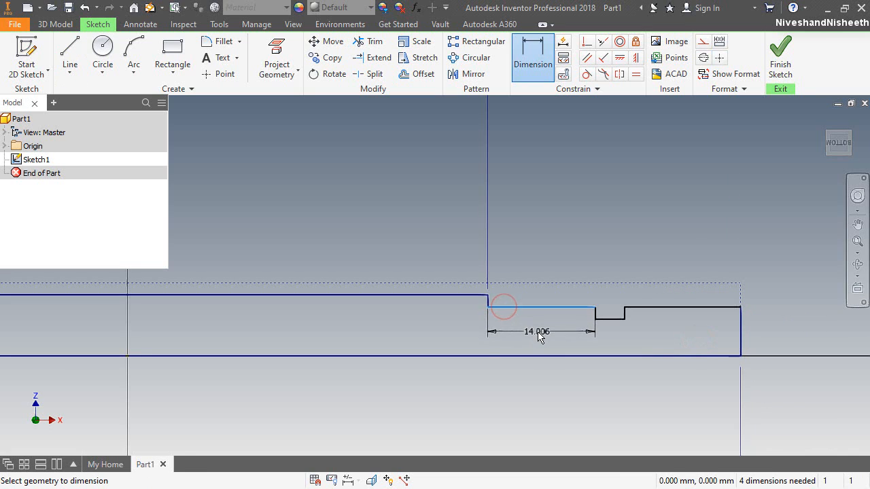
click(536, 331)
text(23.3)
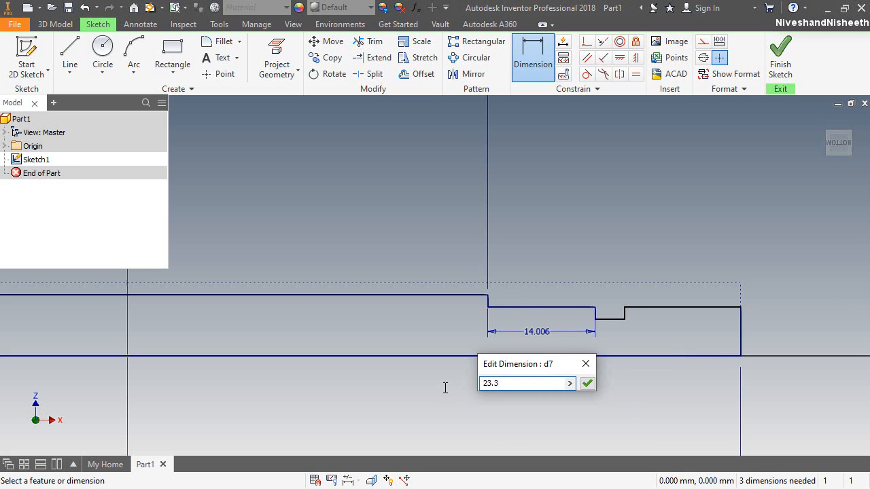
key(Return)
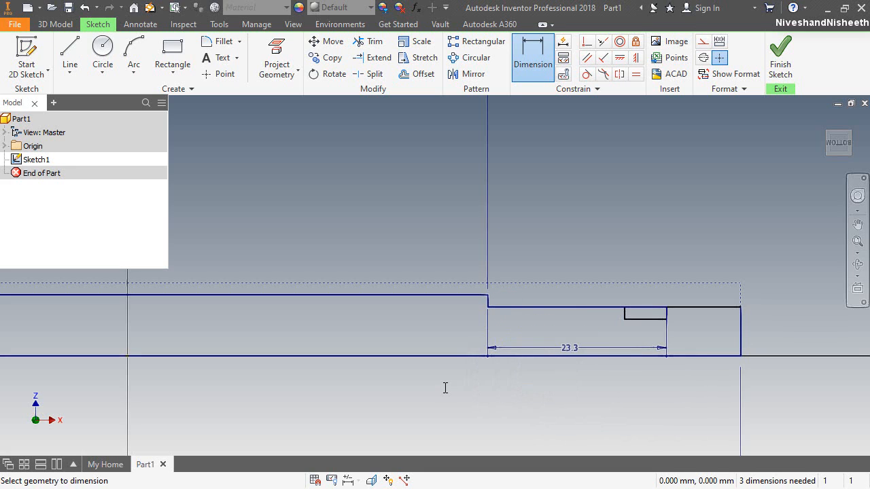
right_click(673, 207)
click(720, 208)
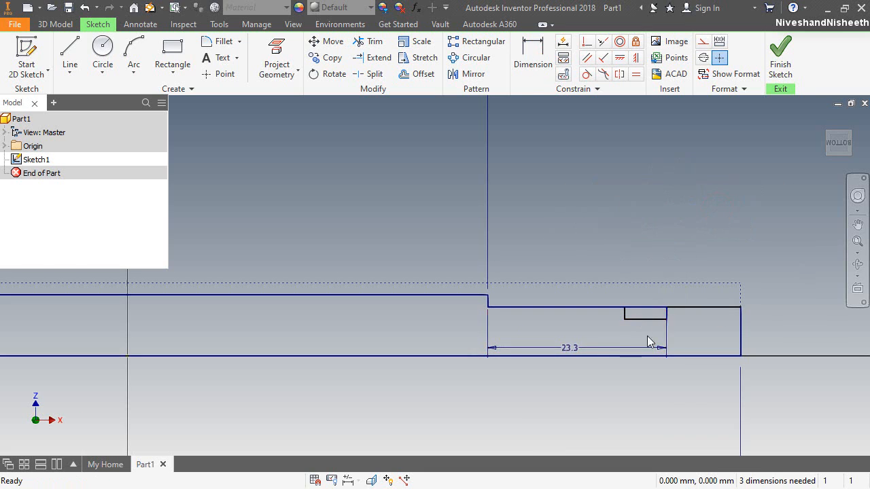
Move the 23.3 mm dimension above the profile and pull the groove's free wall outward past its fixed wall
drag(576, 349, 585, 216)
mouse_move(664, 316)
mouse_down()
mouse_move(691, 322)
mouse_move(632, 315)
mouse_move(703, 330)
mouse_move(700, 356)
mouse_up()
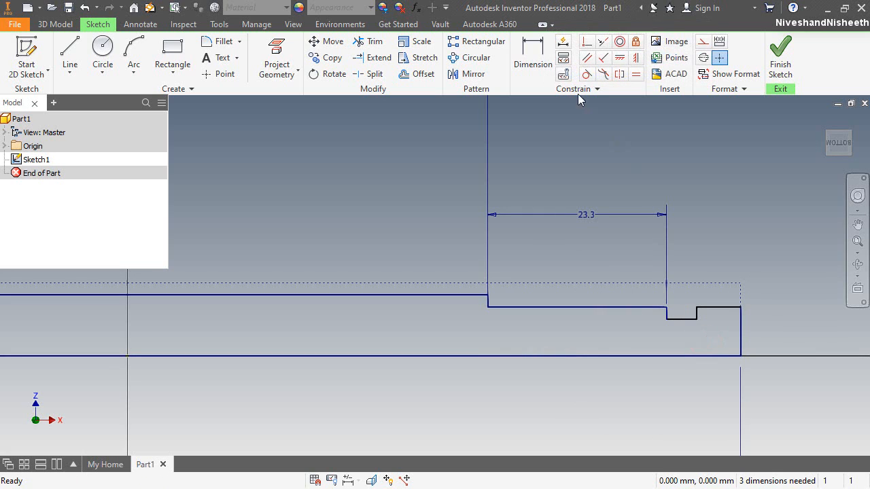
Dimension the new groove's floor at 4.75 mm above the base line
click(533, 57)
click(680, 319)
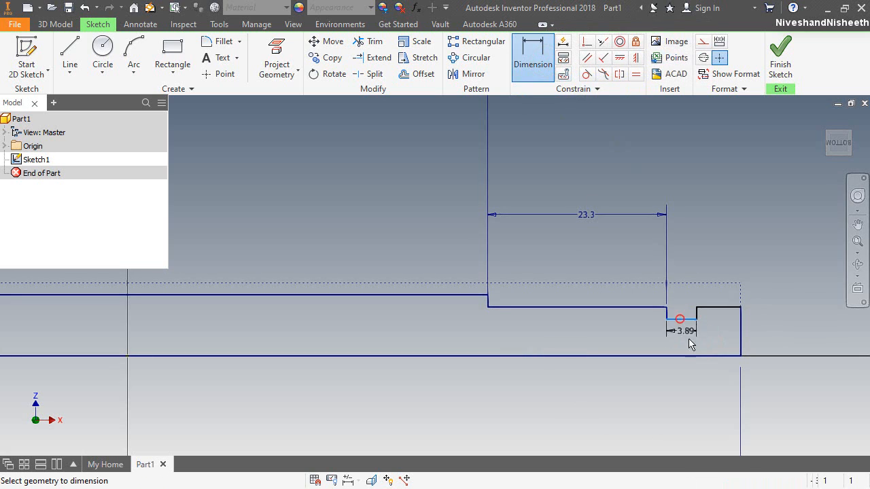
click(692, 356)
click(633, 340)
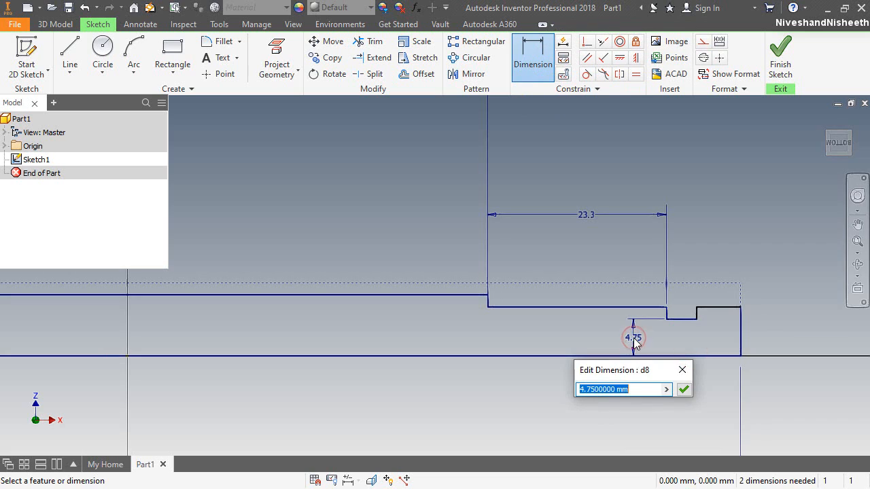
click(683, 390)
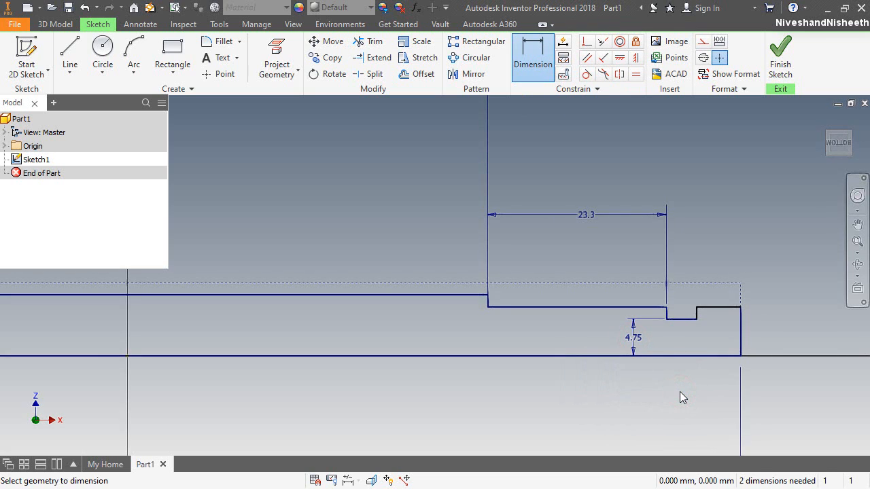
Set the new groove's width to 3.35 mm with a dimension across its floor
click(684, 338)
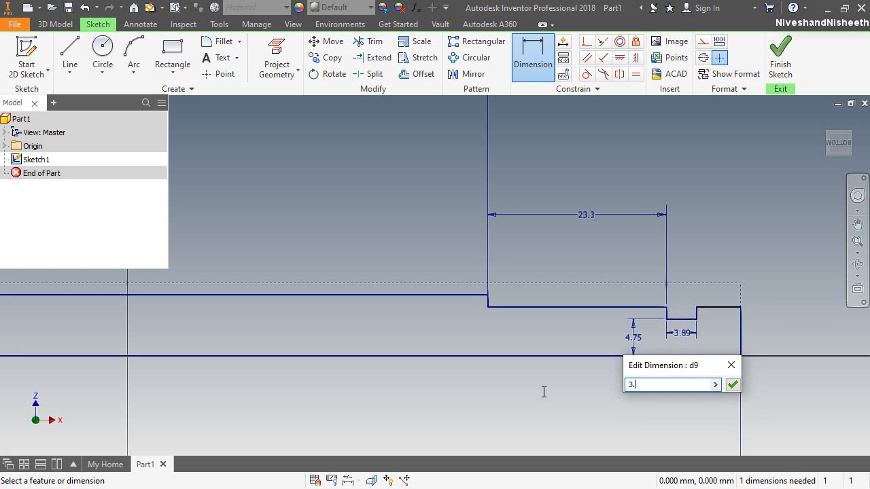
key(Return)
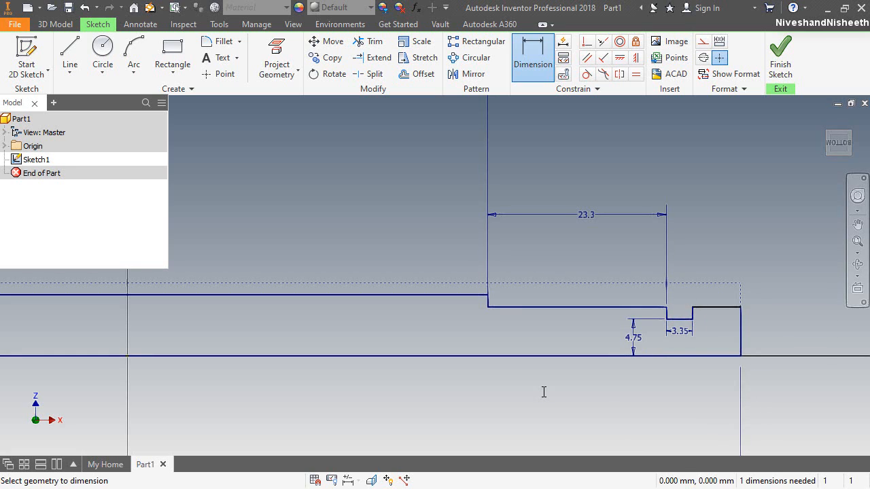
key(Escape)
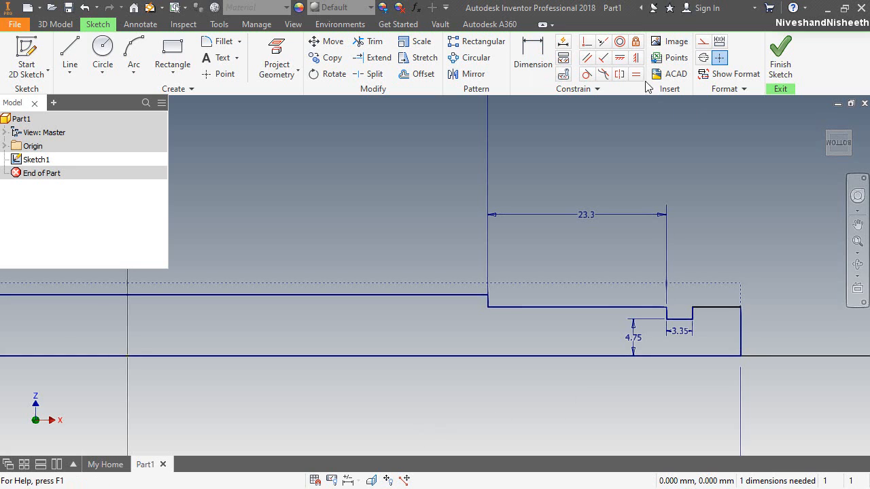
Apply a collinear constraint between the 23.3 mm line and the short end line beyond the new groove
click(602, 42)
click(644, 307)
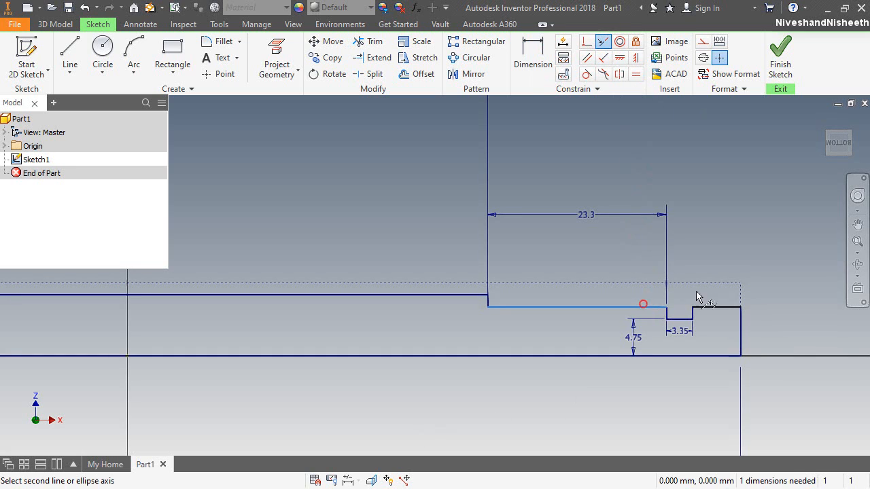
click(713, 307)
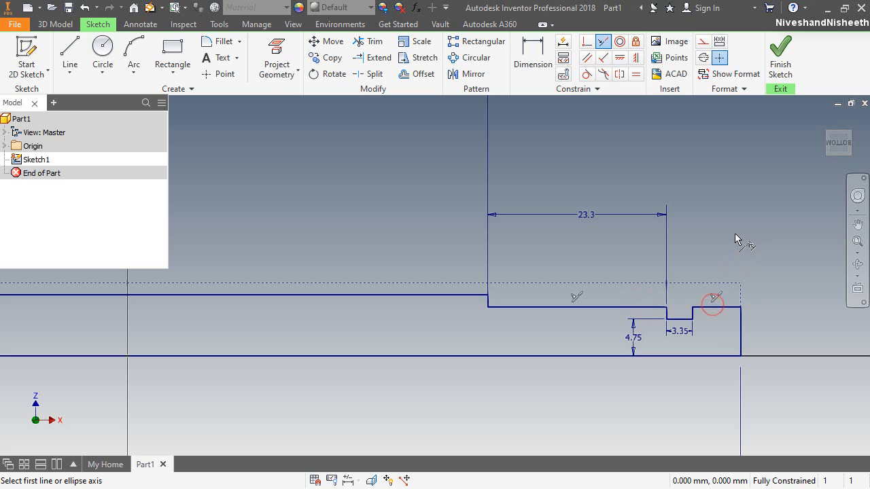
right_click(734, 233)
click(773, 233)
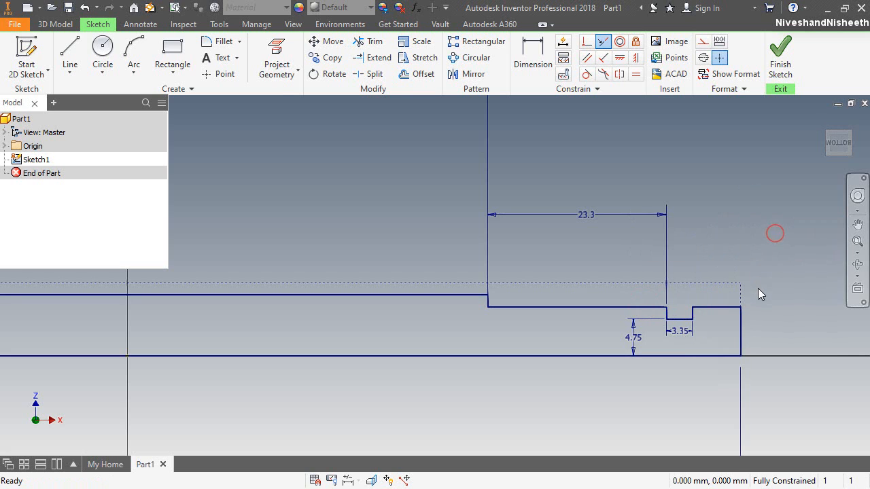
Convert the profile's long base line to a centerline
scroll(758, 288, up, 3)
scroll(758, 288, up, 2)
scroll(626, 301, down, 3)
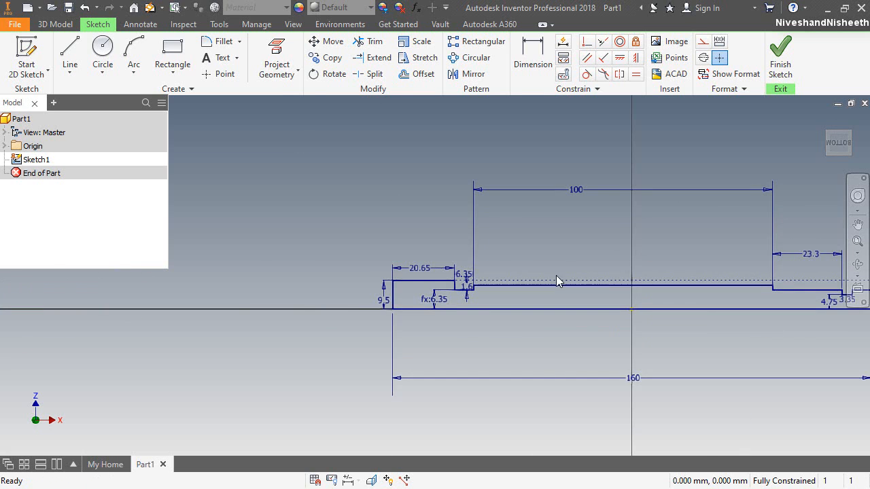
scroll(556, 276, down, 3)
click(505, 336)
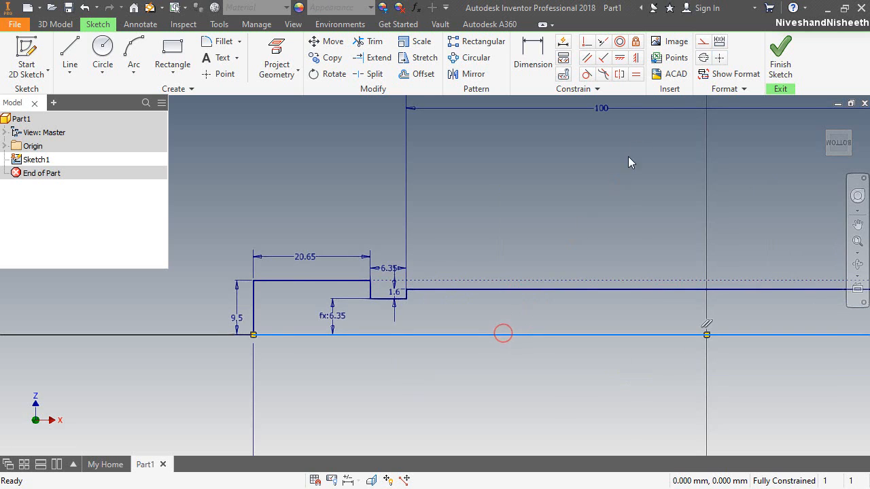
click(703, 59)
click(554, 224)
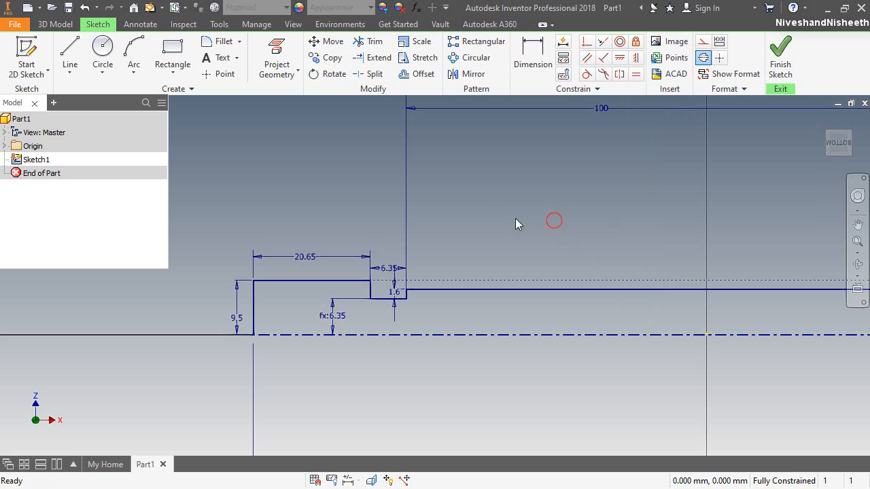
Revolve the closed half-profile a full turn about its centerline as a new solid
click(67, 26)
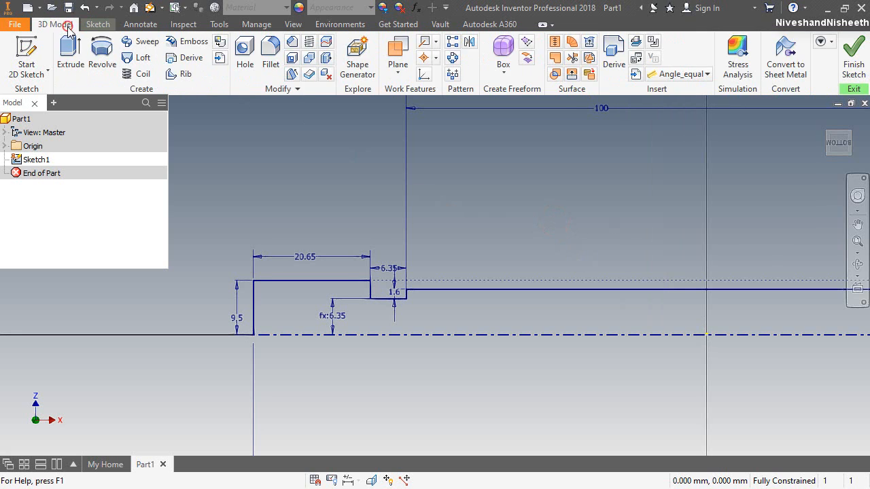
click(95, 60)
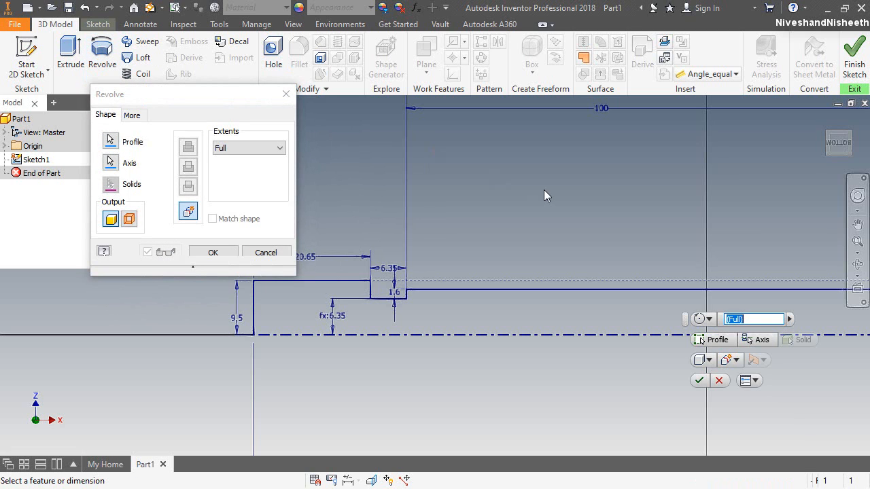
click(229, 255)
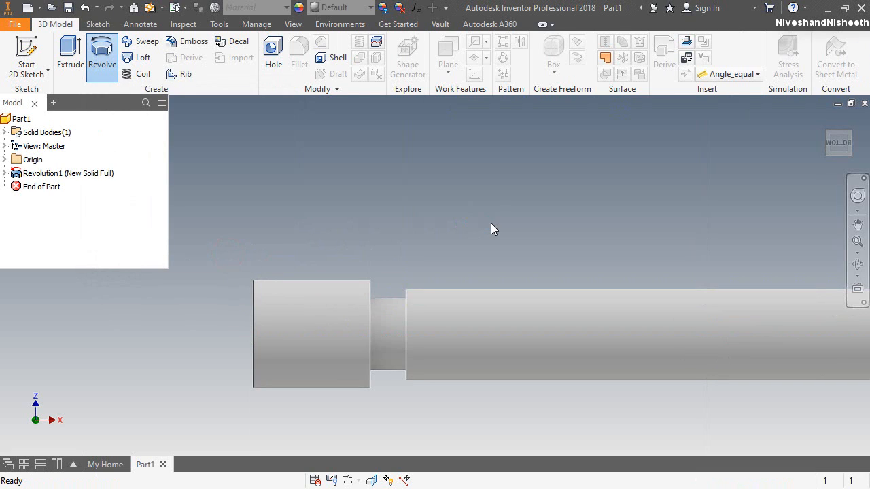
click(491, 223)
Apply the Chrome - Polished appearance to the shaft and set the scene lighting style to Two Lights
click(821, 121)
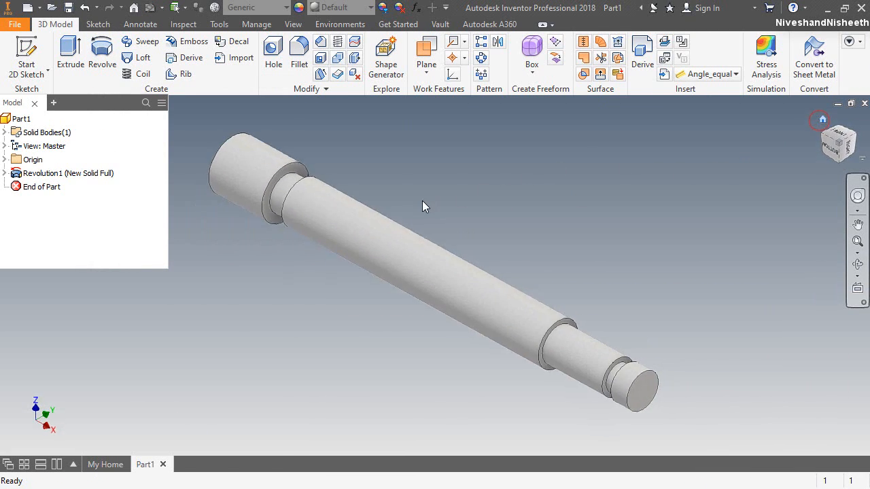
click(354, 8)
scroll(316, 117, up, 3)
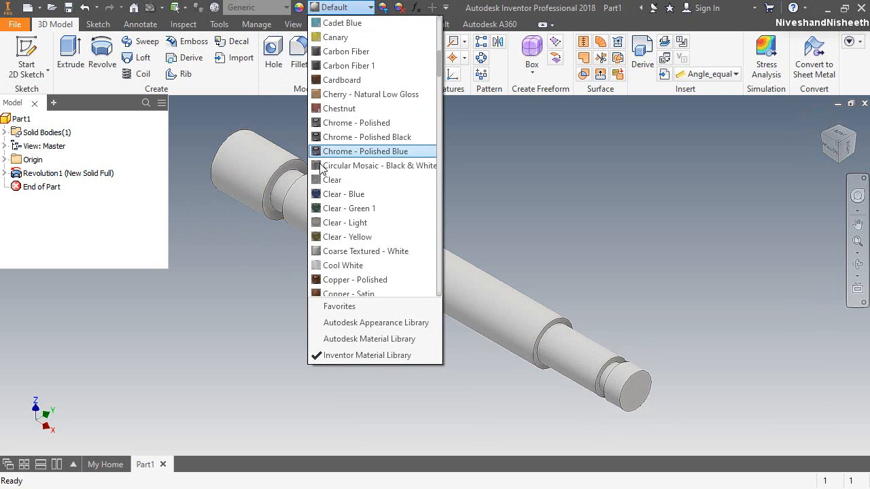
click(322, 121)
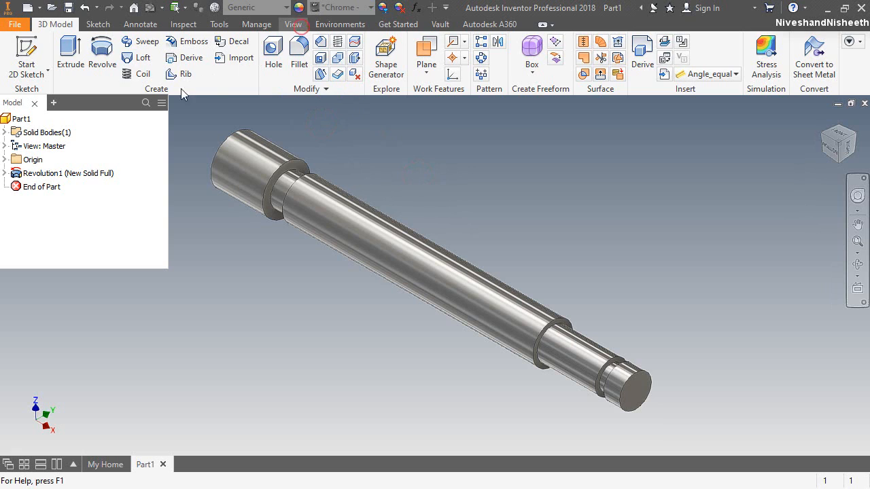
click(201, 74)
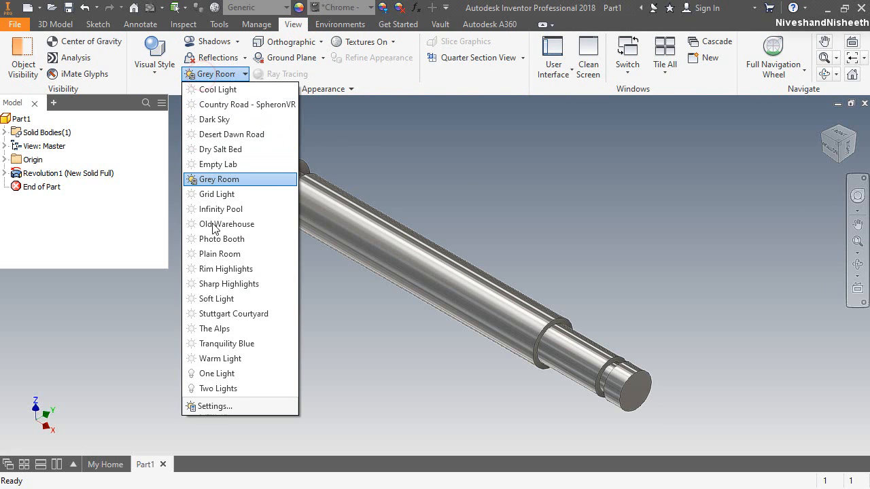
click(231, 386)
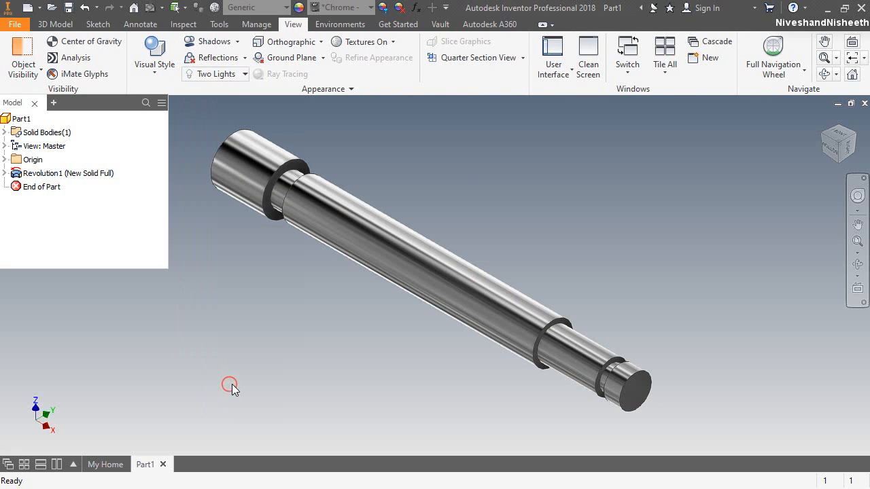
Save the part as Vise Screw.ipt in the Mechanical Bench Vise folder
click(61, 26)
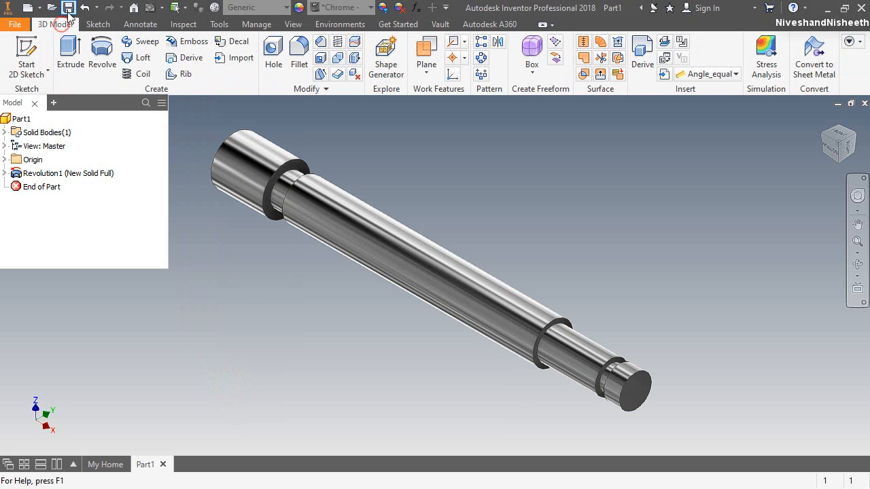
key(ctrl+s)
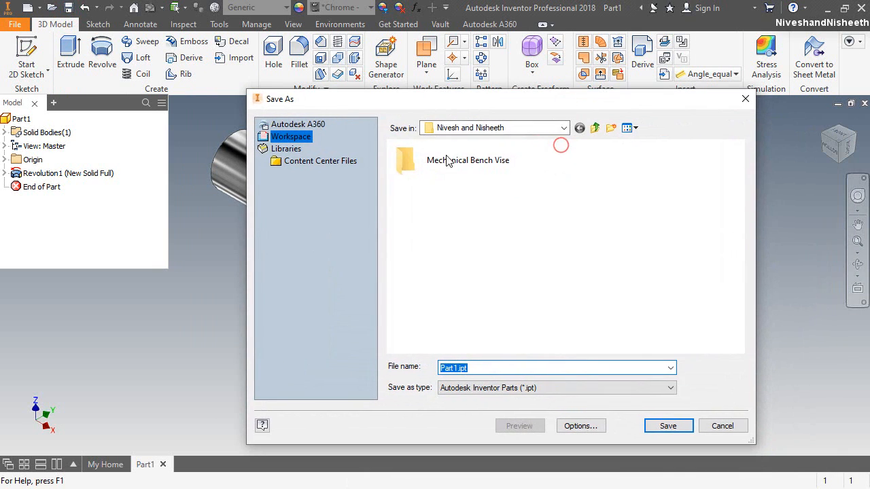
double_click(443, 162)
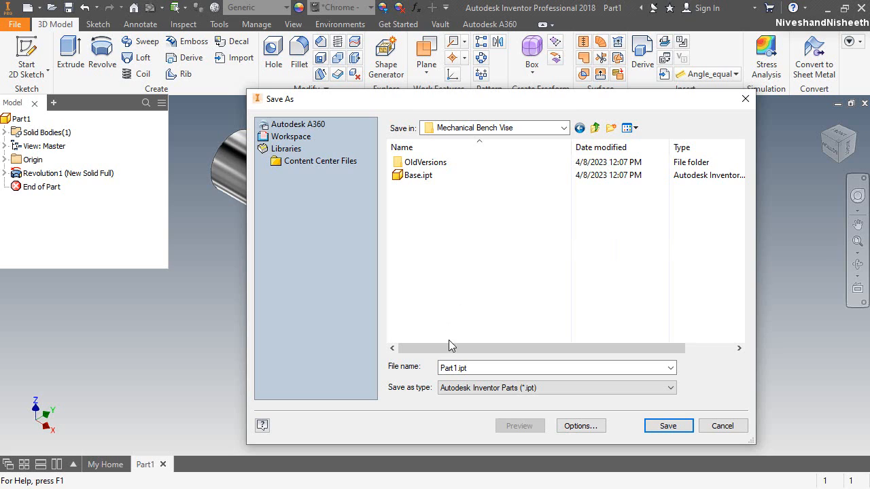
double_click(452, 368)
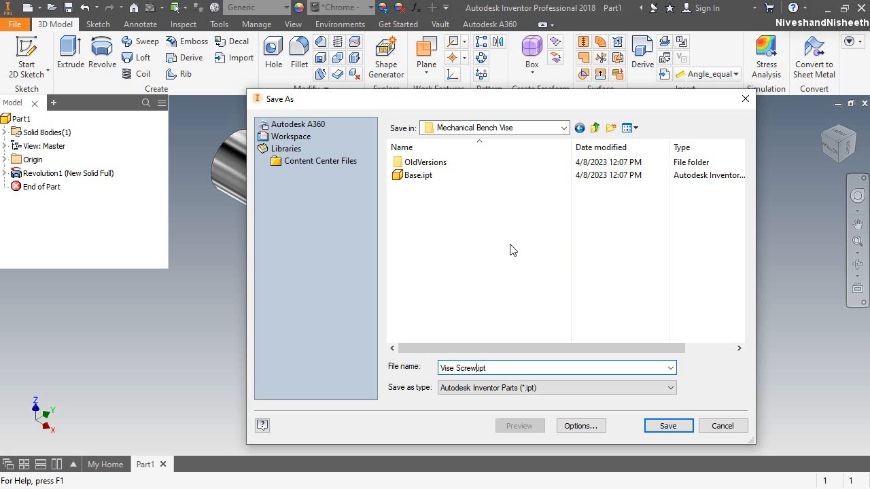
click(666, 425)
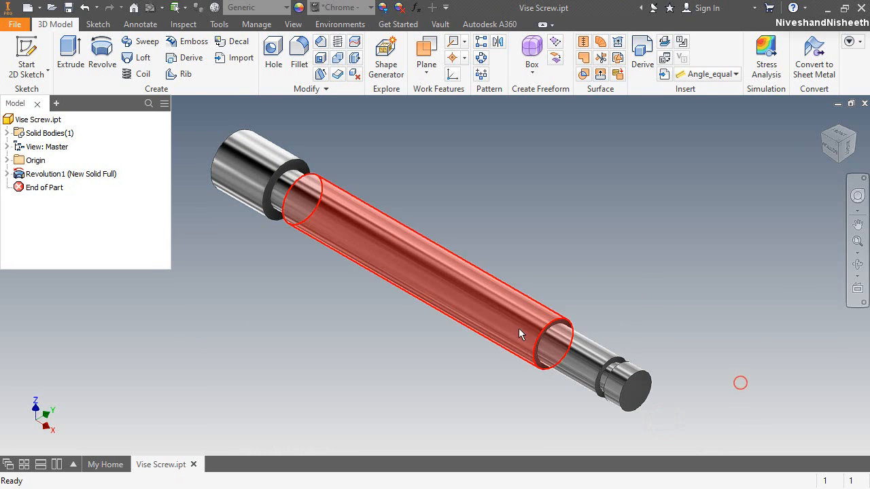
Chamfer the long section's outer edge at the step to the thinner end with a 1.5 mm distance and 45 deg angle
scroll(544, 353, up, 5)
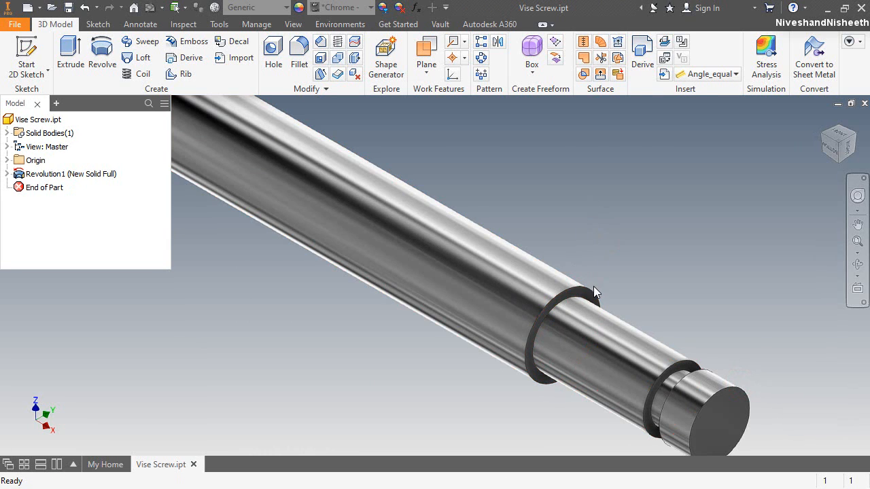
click(596, 248)
click(595, 221)
click(589, 294)
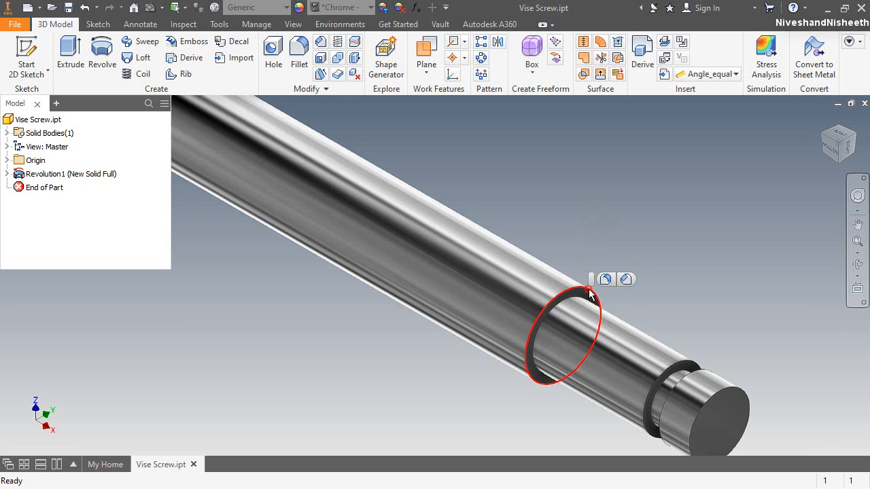
click(625, 279)
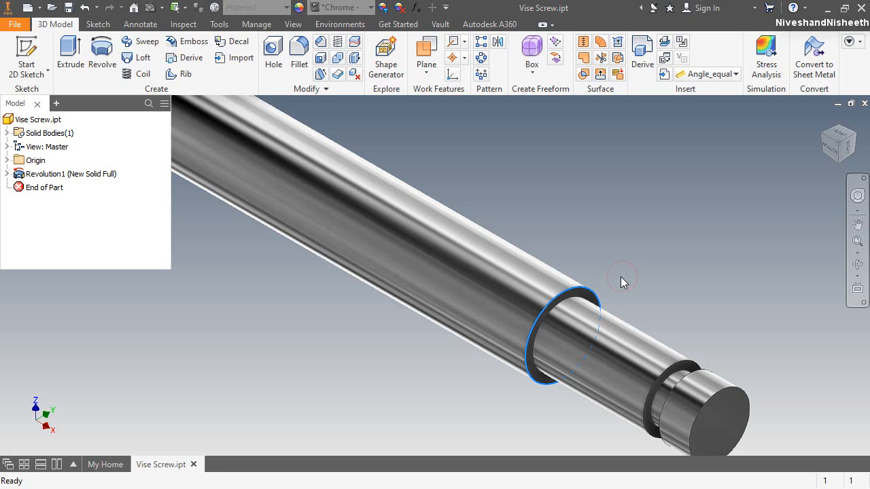
click(68, 107)
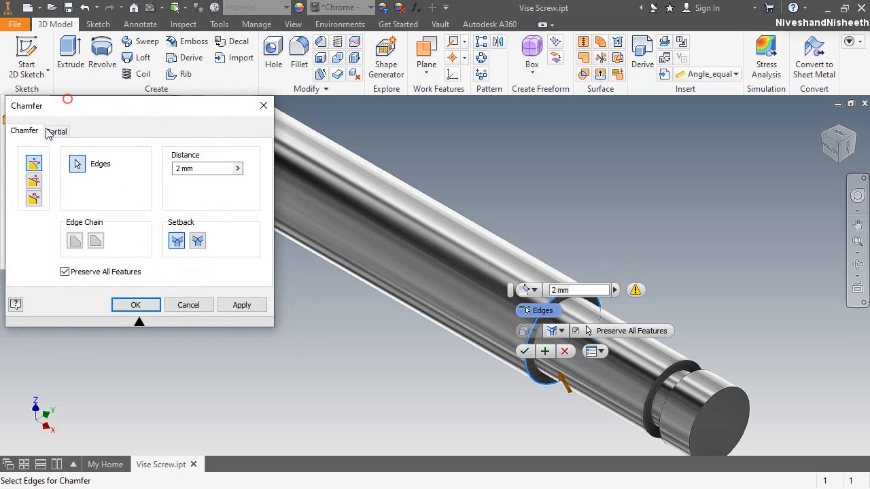
click(34, 182)
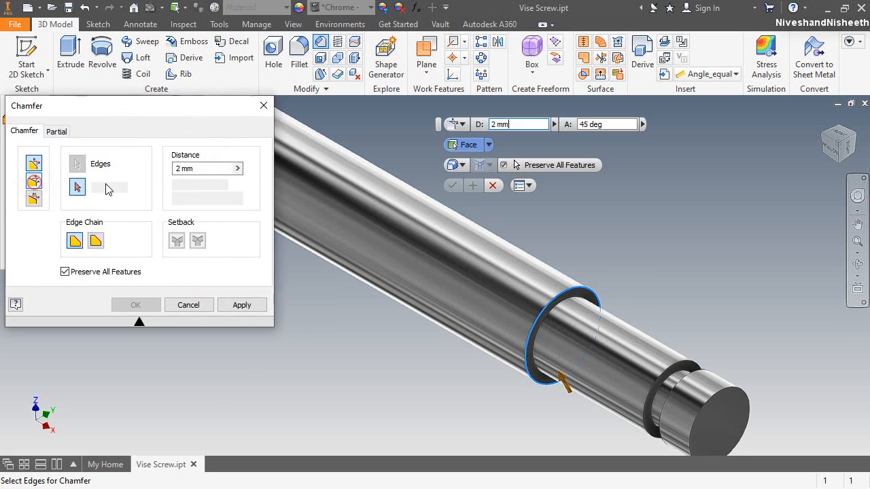
click(203, 169)
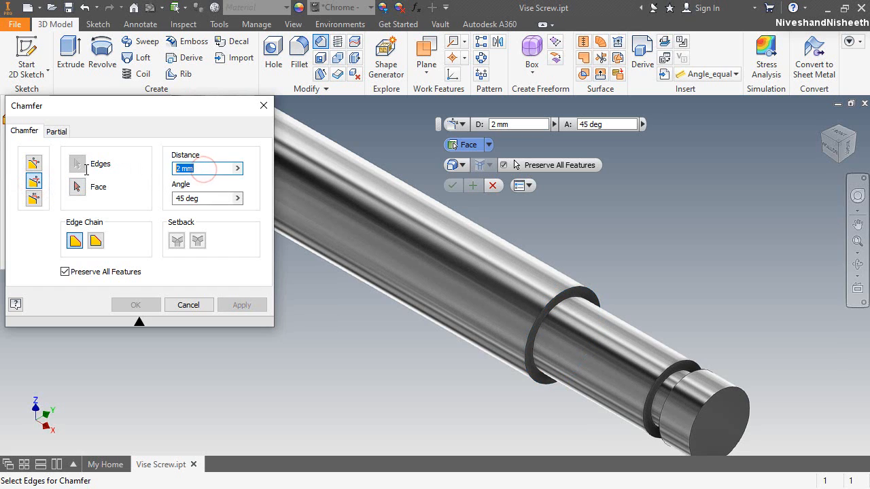
text(1.5)
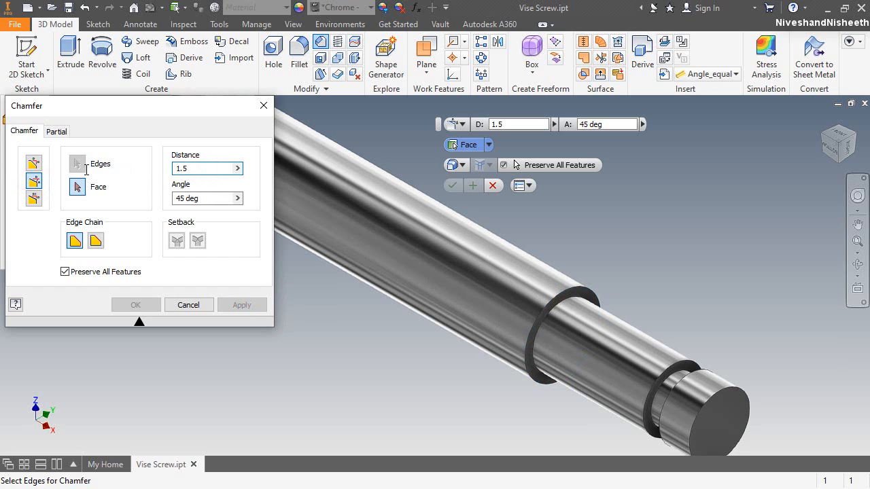
click(586, 299)
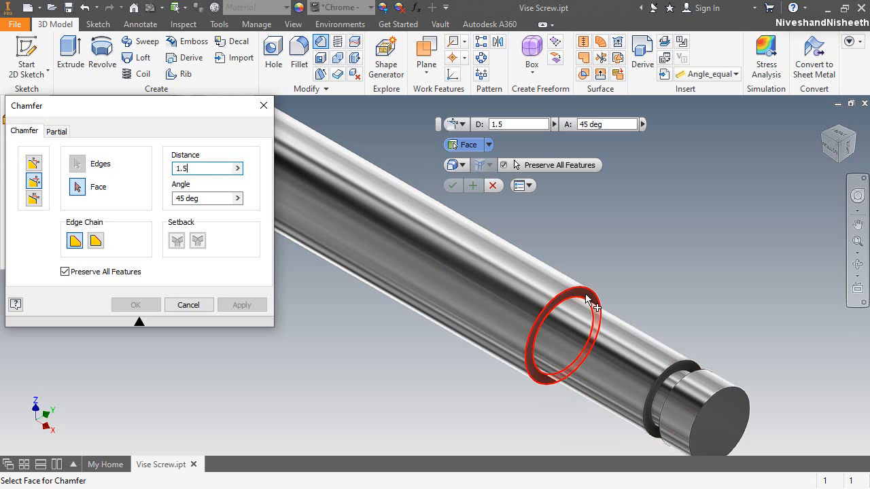
click(583, 297)
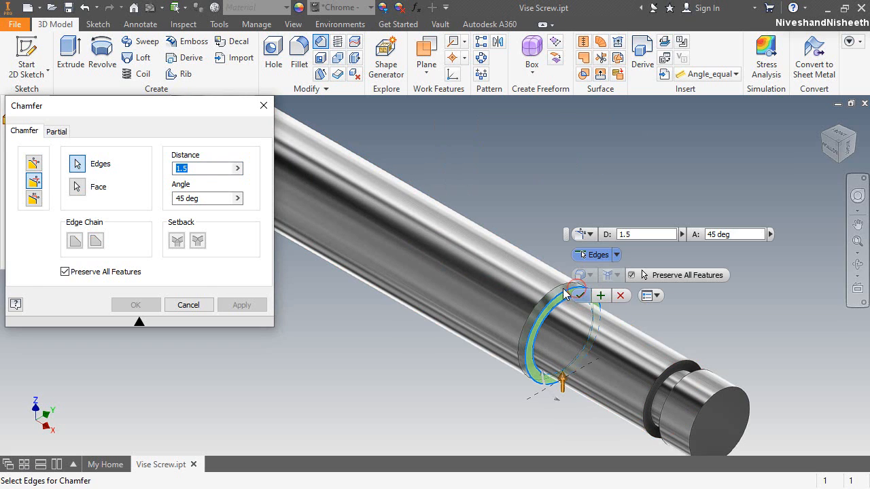
click(135, 306)
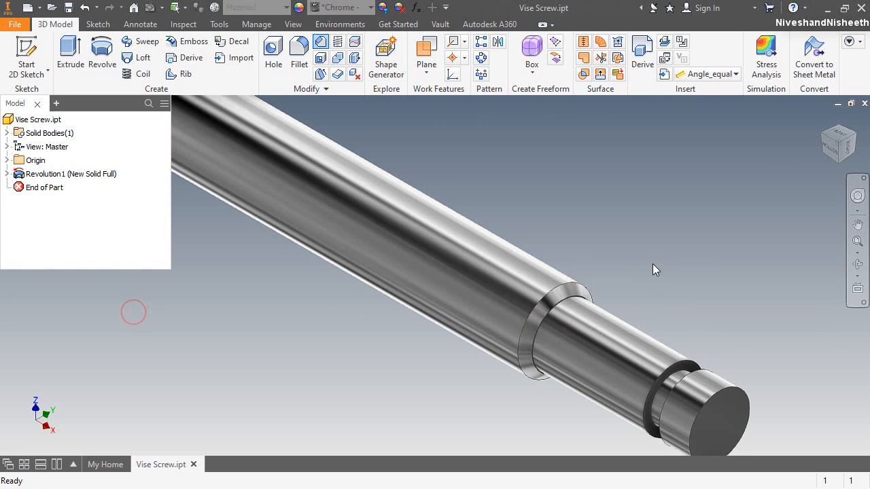
Fillet the outer circular edge of the thick head's end face with a 1.5 mm radius
click(857, 265)
drag(420, 272, 299, 277)
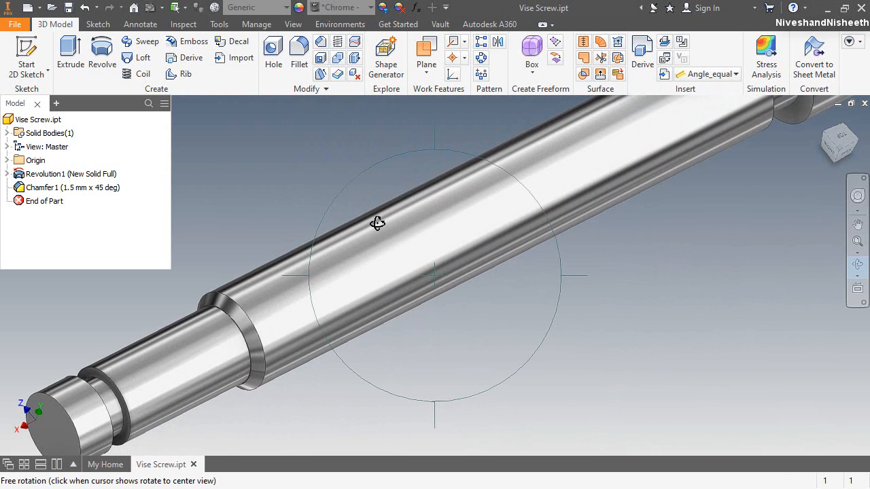
right_click(410, 207)
click(382, 252)
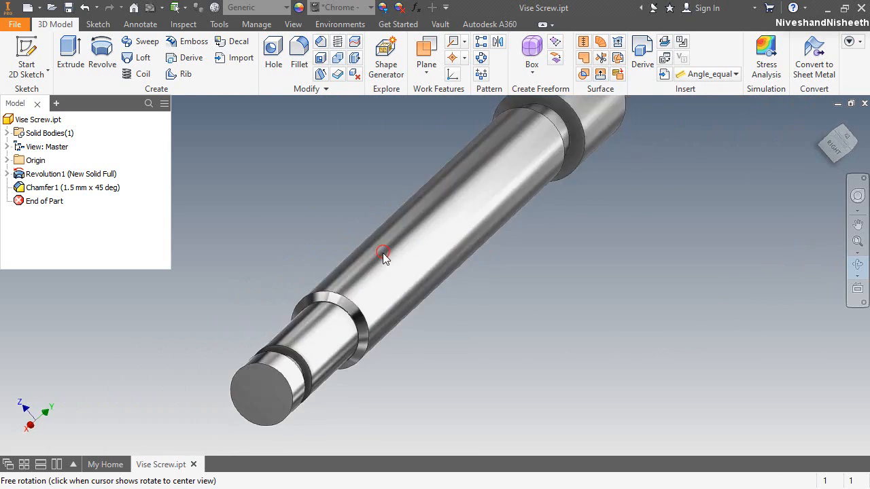
click(814, 133)
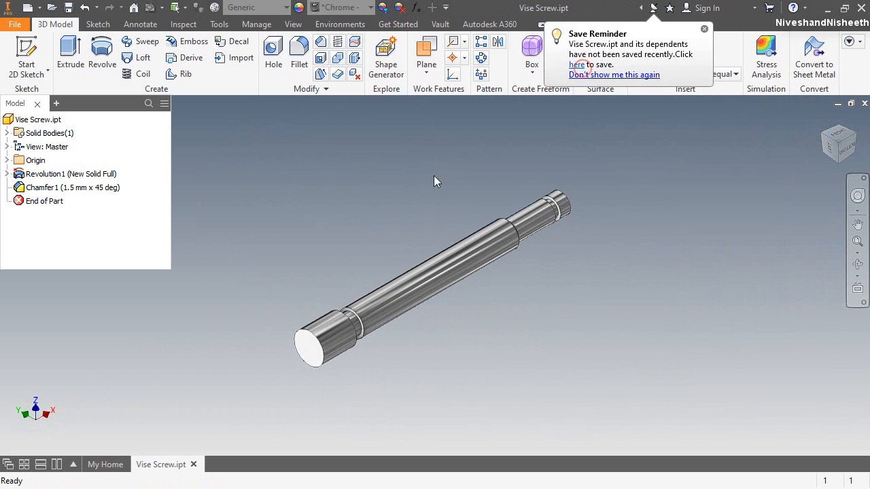
scroll(291, 362, down, 5)
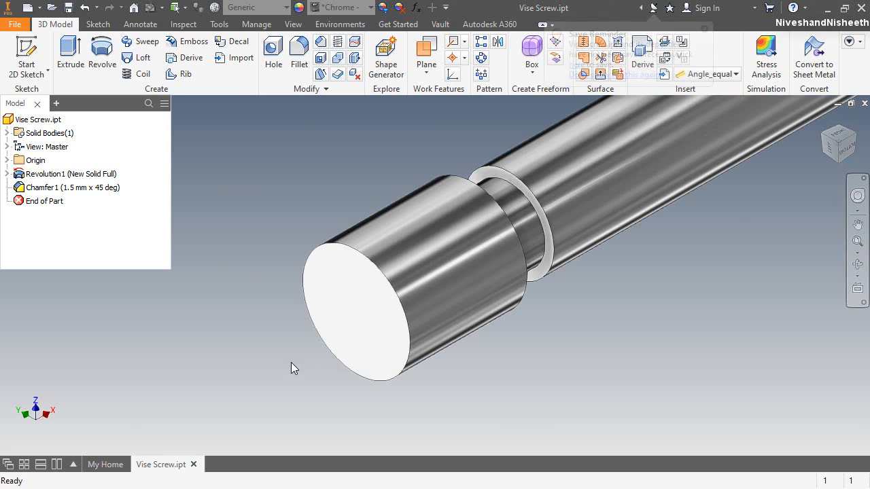
click(334, 239)
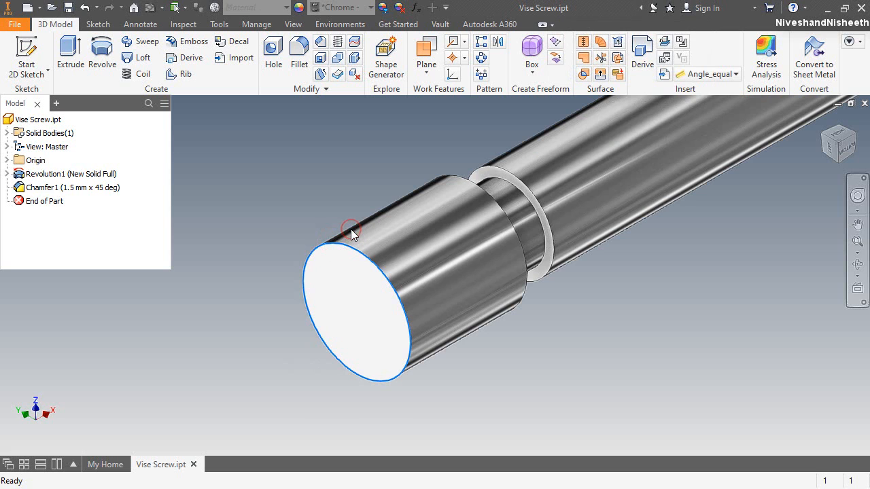
key(f)
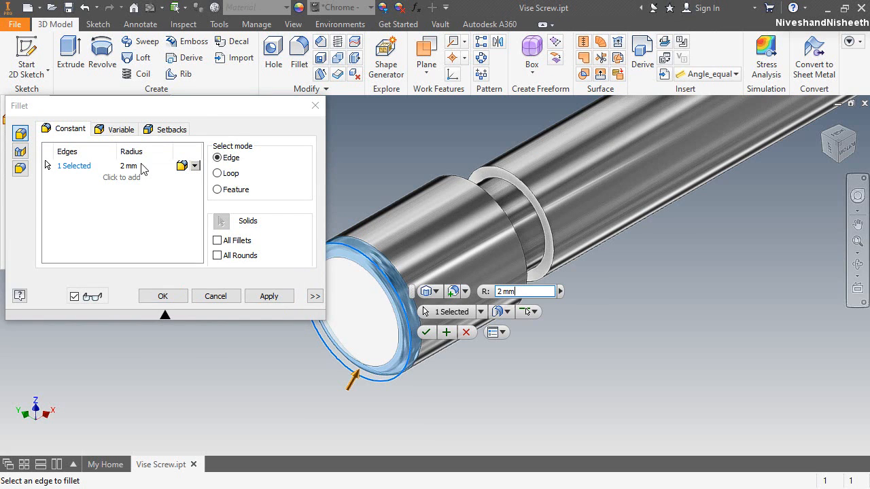
click(136, 167)
text(1.5)
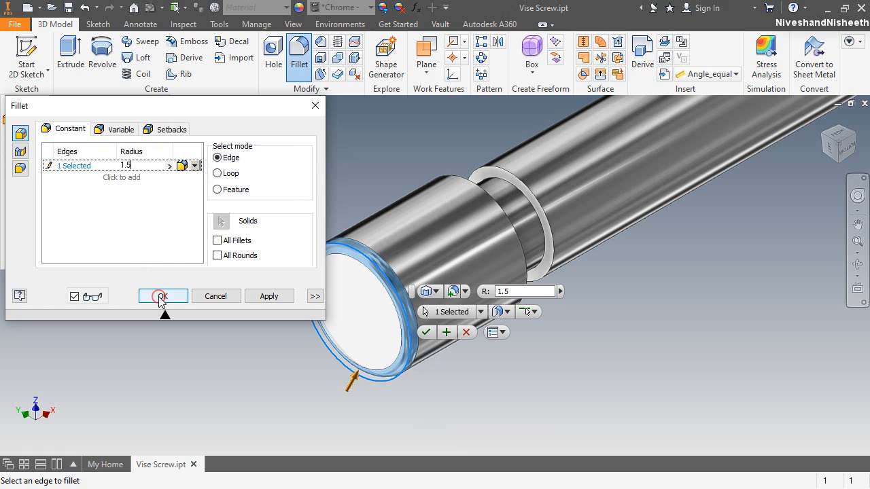
click(161, 297)
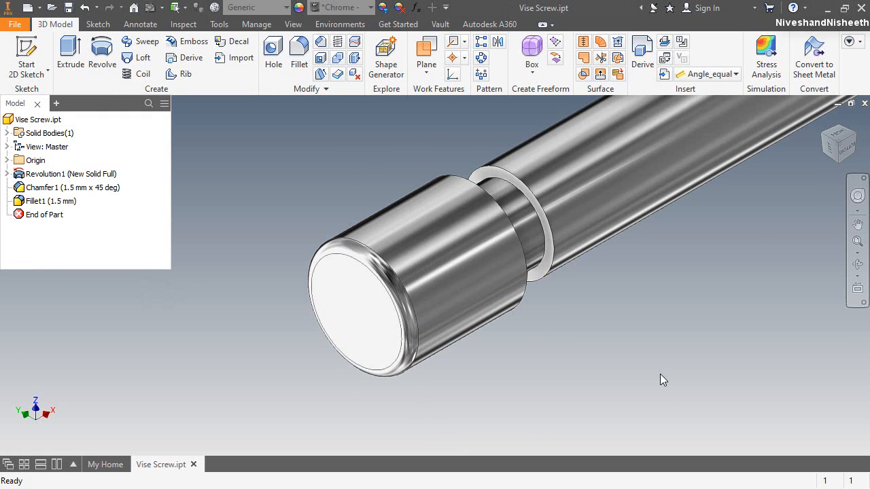
Start a 2D sketch on the origin's XY Plane and orient the view squarely to it with the shaft lying horizontally
click(822, 122)
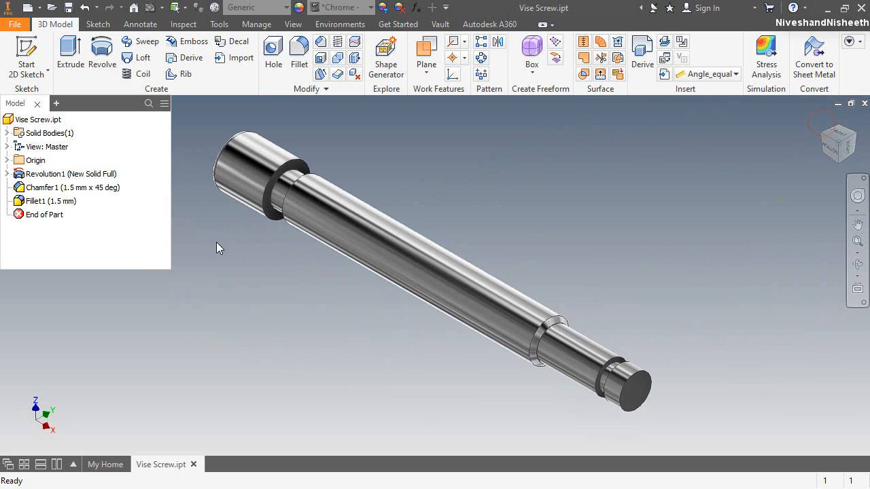
click(7, 160)
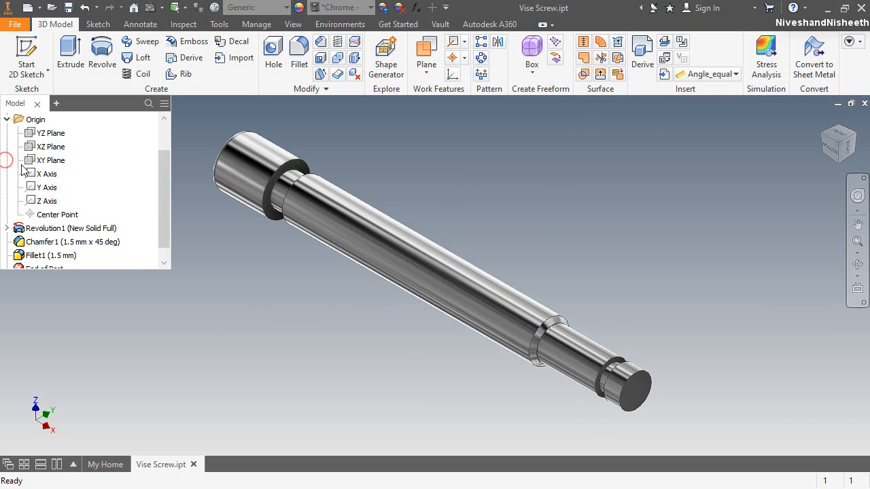
click(49, 147)
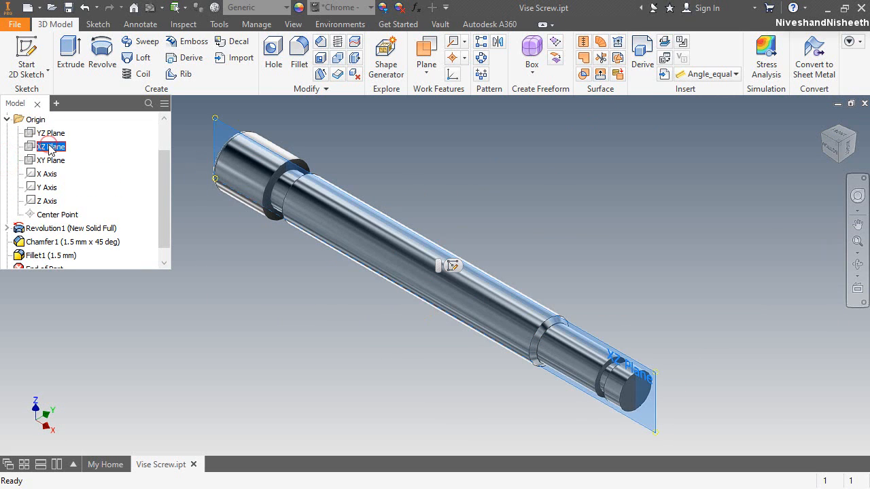
click(50, 161)
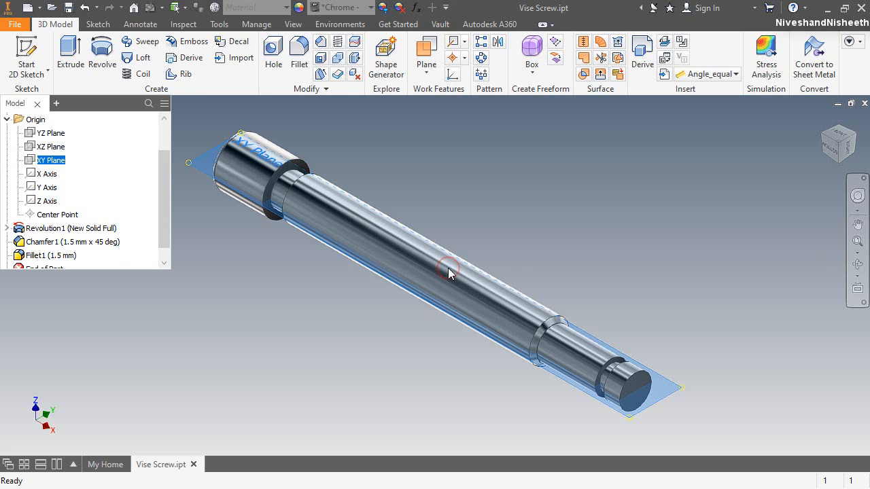
click(447, 269)
click(838, 133)
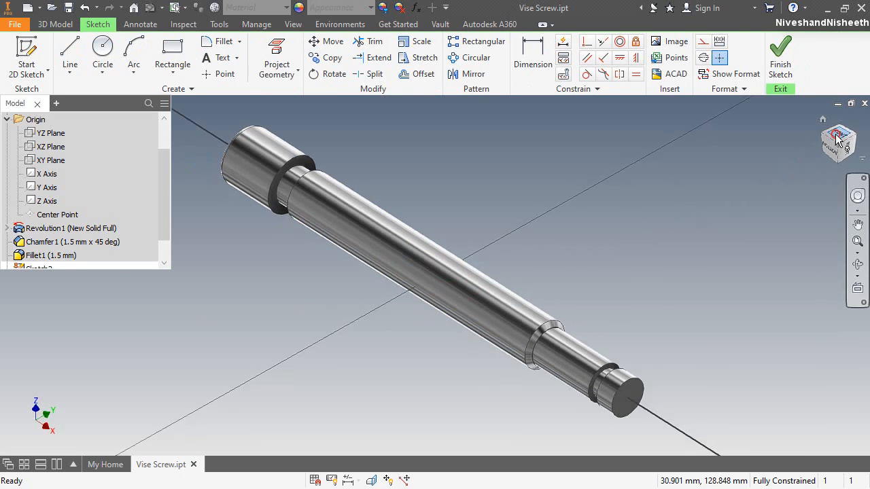
click(855, 123)
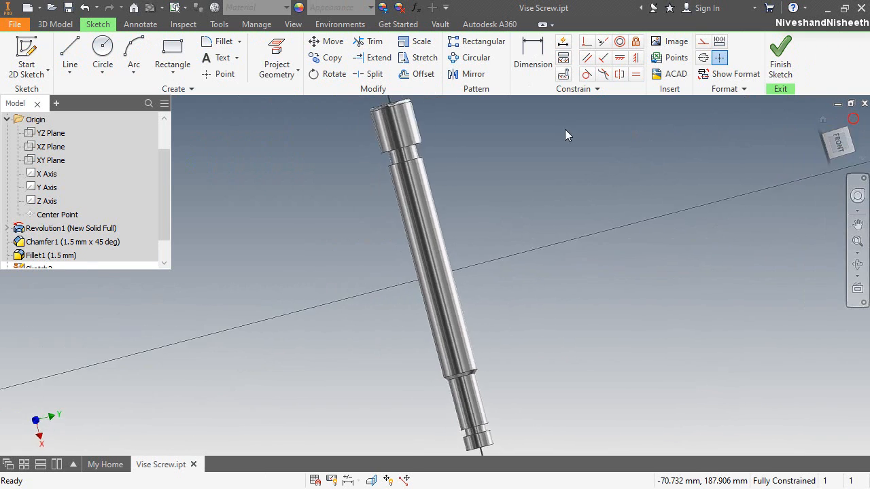
Project the shaft's cut edges and the XZ Plane into the sketch, with the part displayed using Slice Graphics
click(279, 71)
click(282, 117)
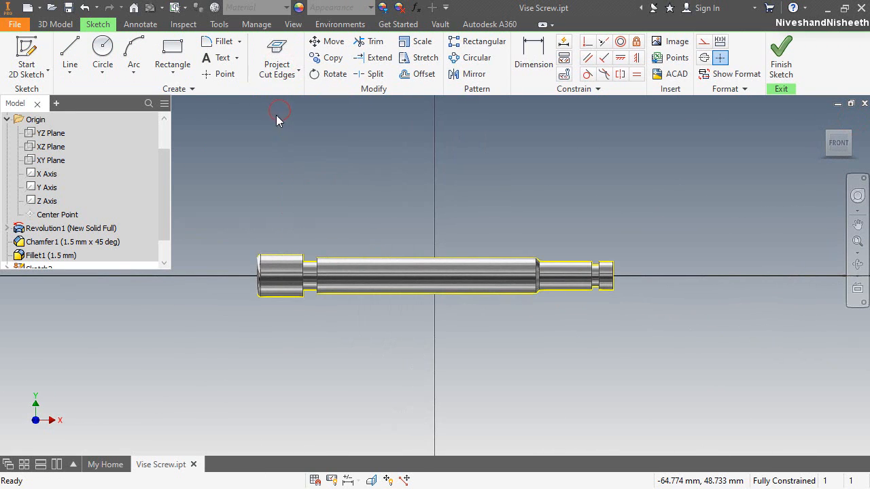
click(276, 75)
click(274, 95)
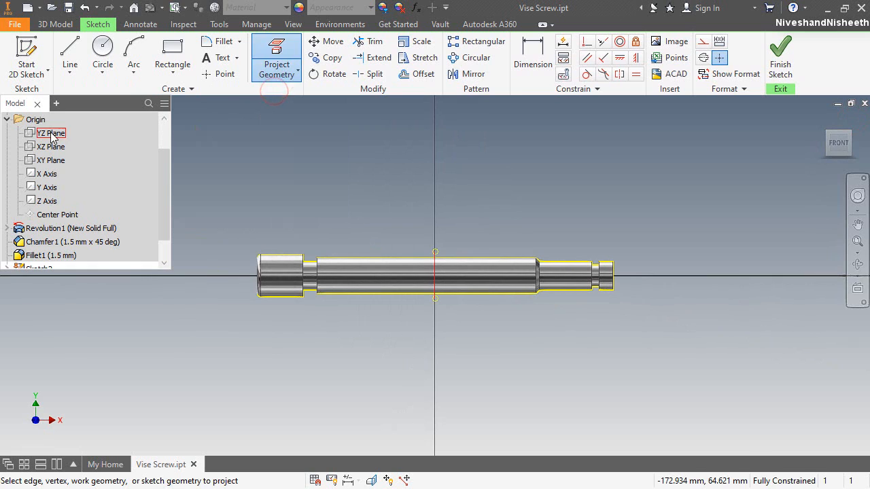
click(52, 146)
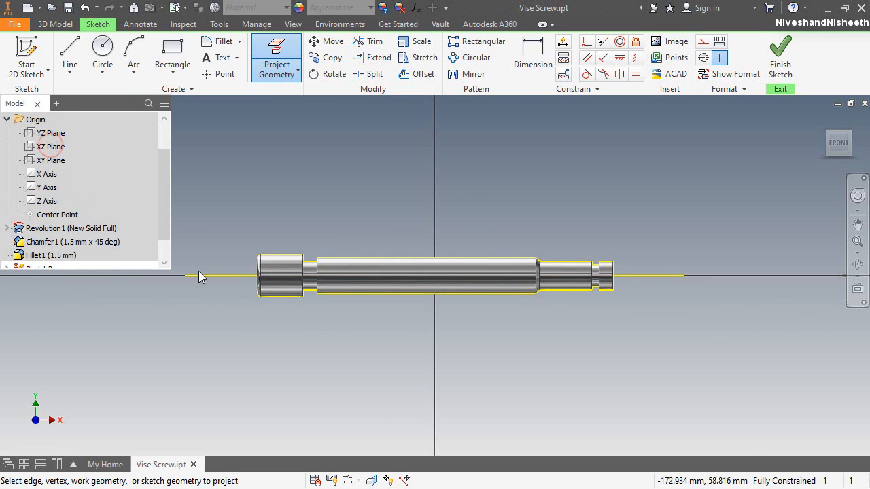
click(371, 480)
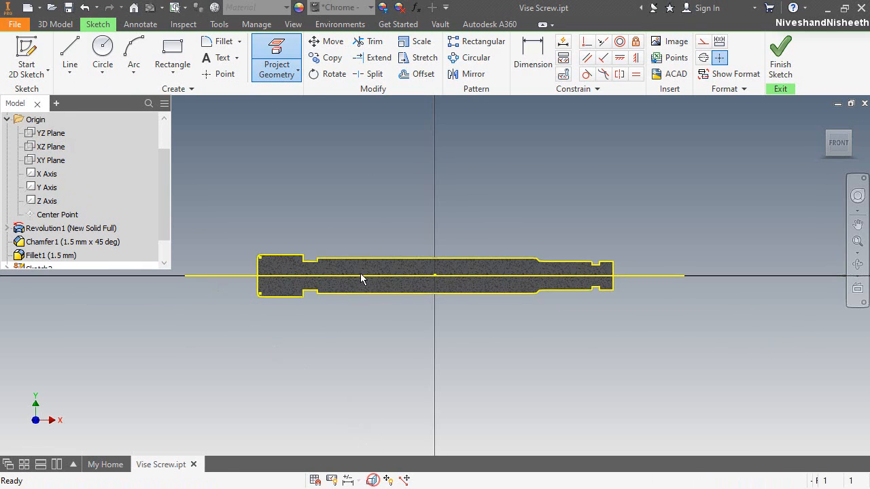
right_click(347, 176)
click(349, 173)
key(Escape)
Convert all the projected shaft outlines and the projected centre line to construction geometry
mouse_move(173, 194)
mouse_down()
mouse_move(208, 254)
mouse_move(675, 383)
mouse_move(775, 401)
mouse_up()
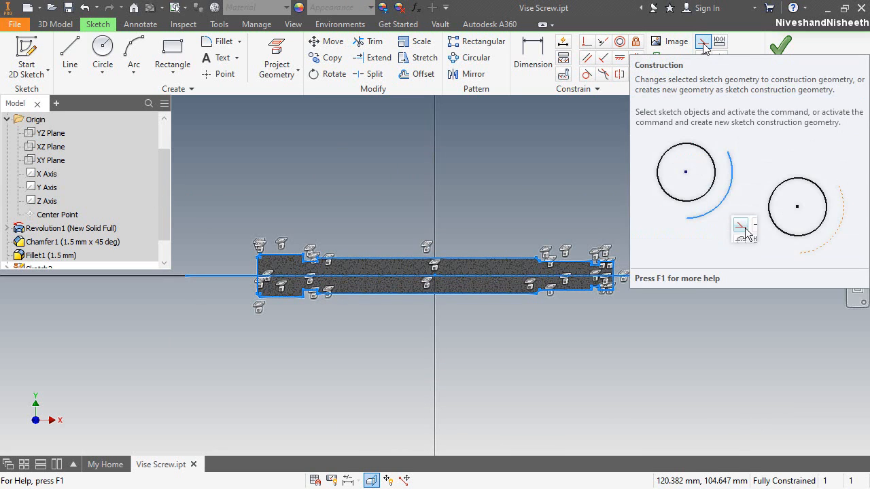
click(703, 42)
click(683, 301)
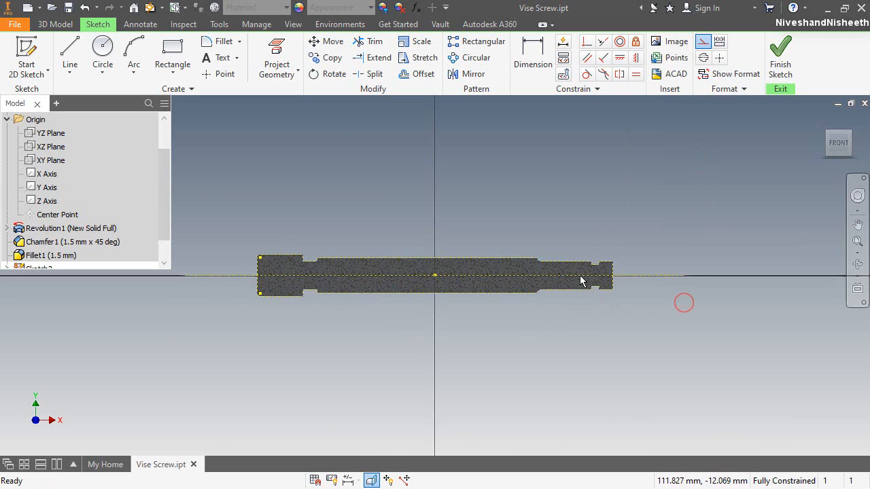
Sketch a horizontal line about 2.76 mm long above the thinner section, just beyond the chamfered step
scroll(578, 278, up, 5)
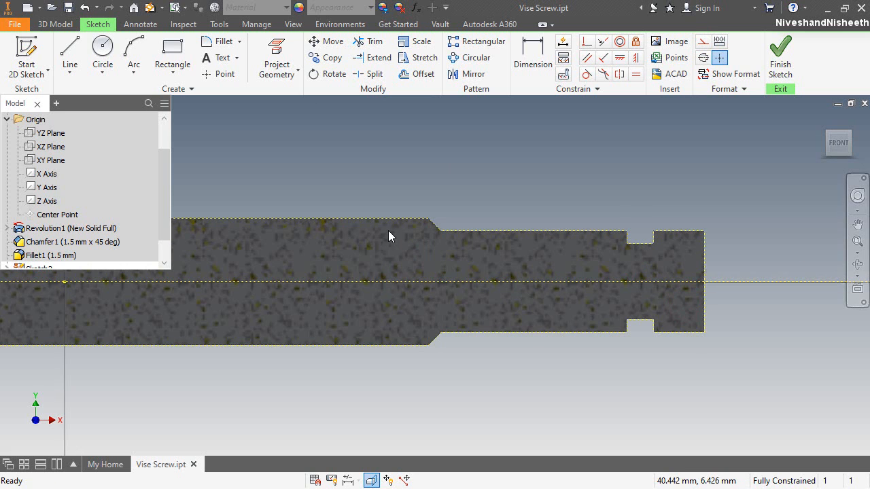
scroll(401, 228, up, 4)
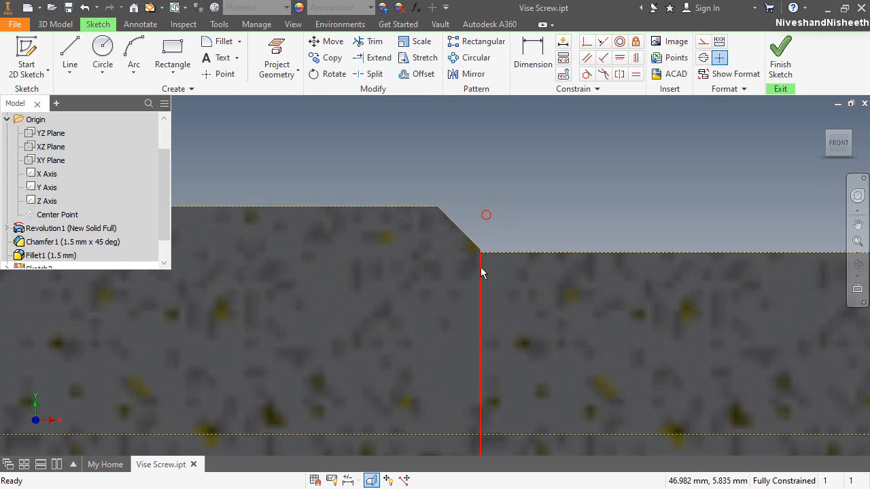
scroll(478, 251, up, 2)
scroll(497, 272, down, 6)
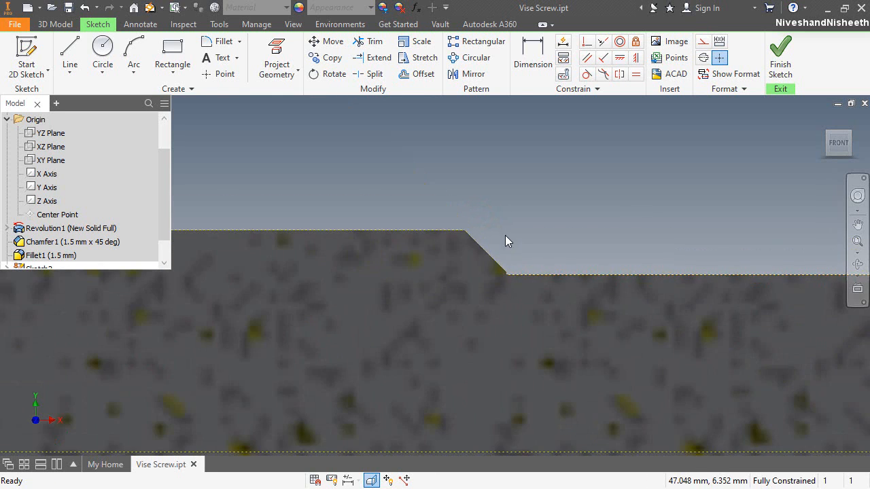
scroll(489, 229, up, 4)
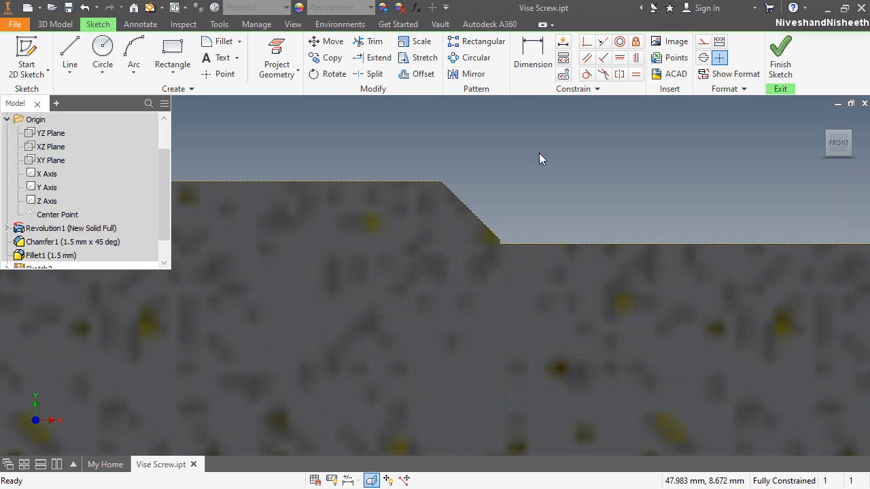
click(69, 53)
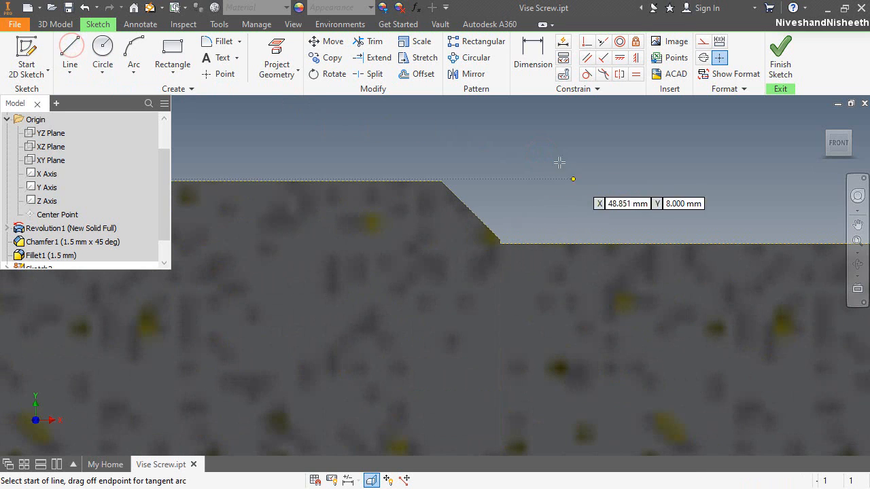
click(556, 158)
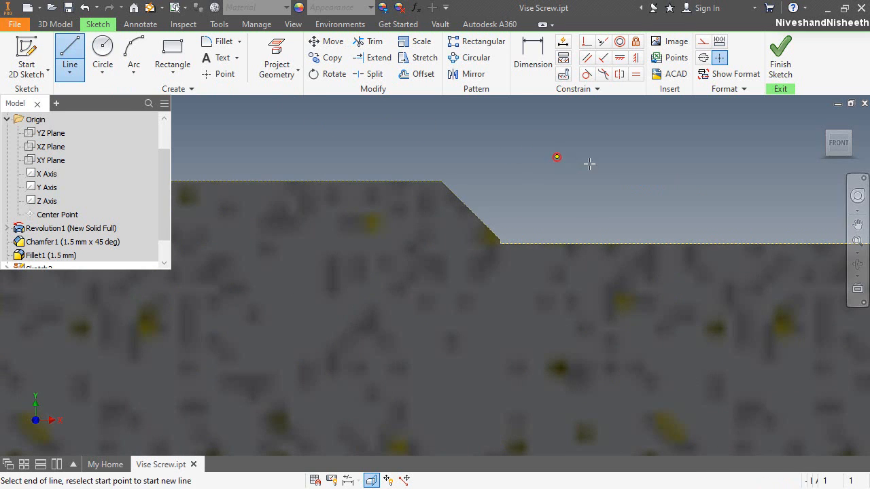
click(665, 159)
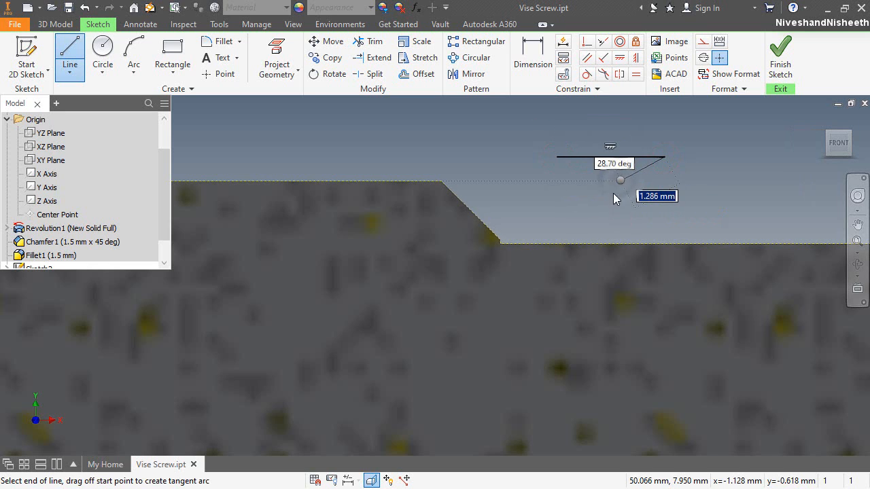
right_click(620, 180)
click(609, 241)
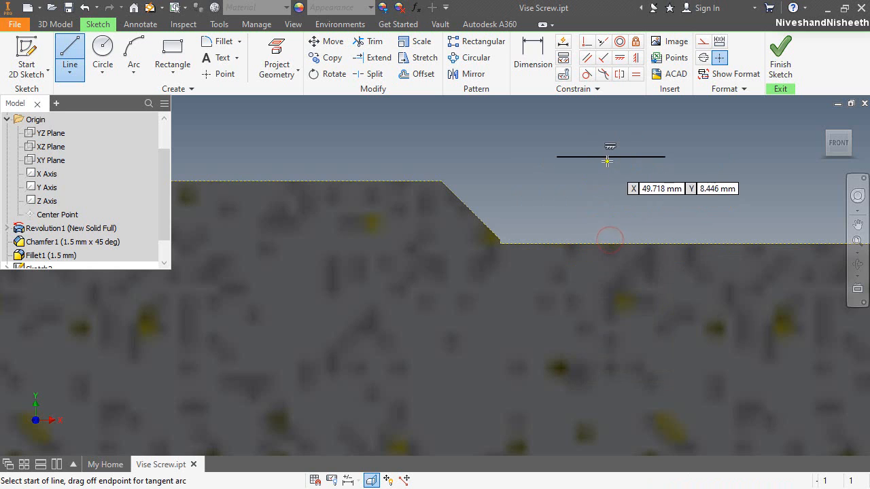
Draw a vertical line from the horizontal line's midpoint down to just above the thinner section's surface
click(610, 156)
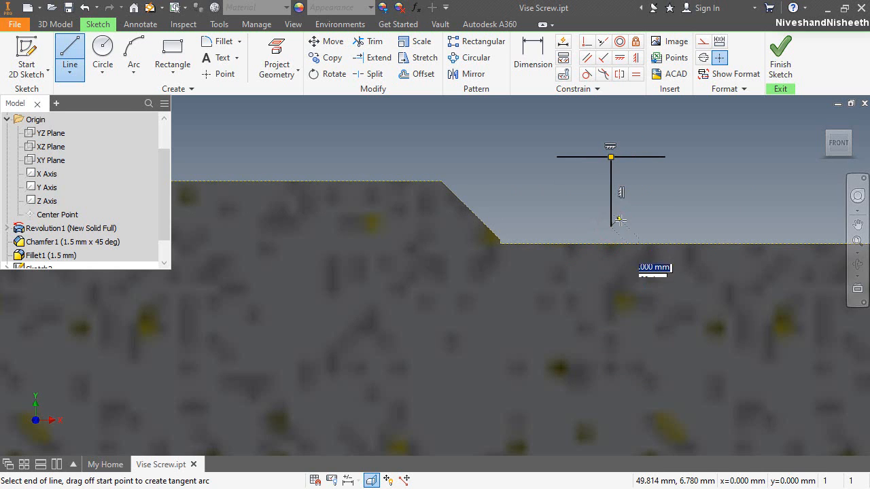
click(610, 227)
right_click(632, 213)
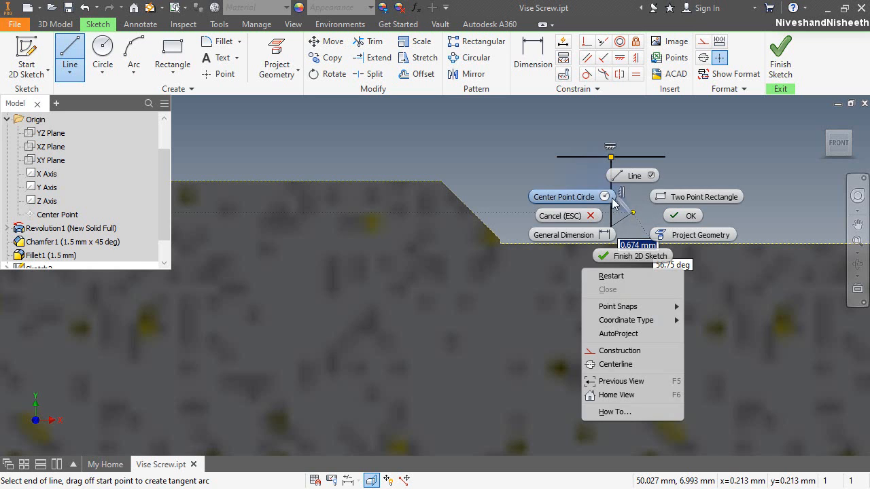
click(611, 277)
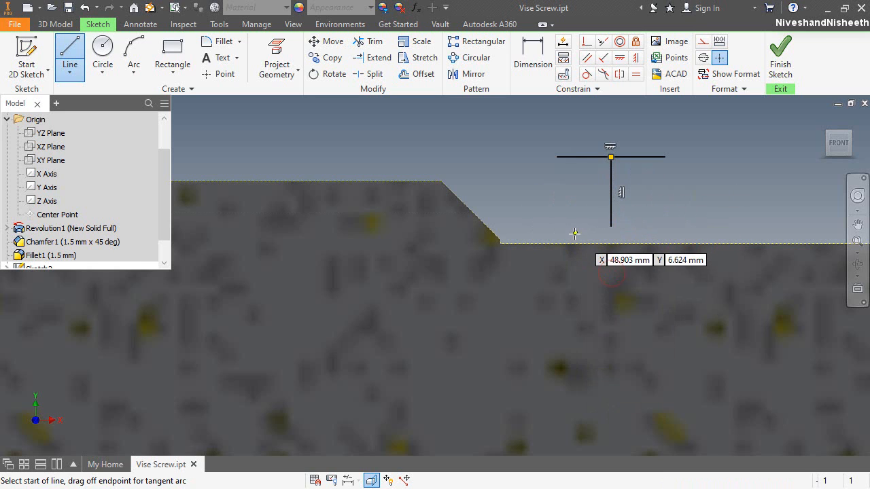
Sketch a lower horizontal line about 1.93 mm long and make its midpoint coincident with the vertical line's lower end
click(567, 230)
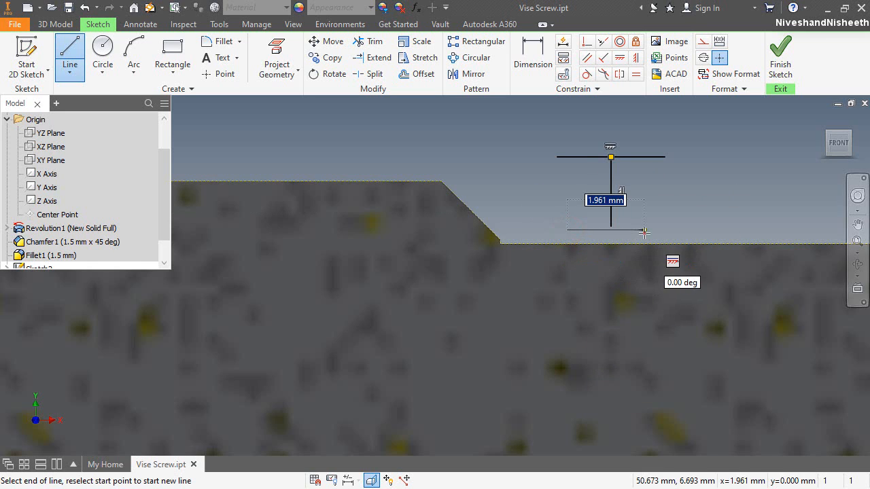
click(642, 230)
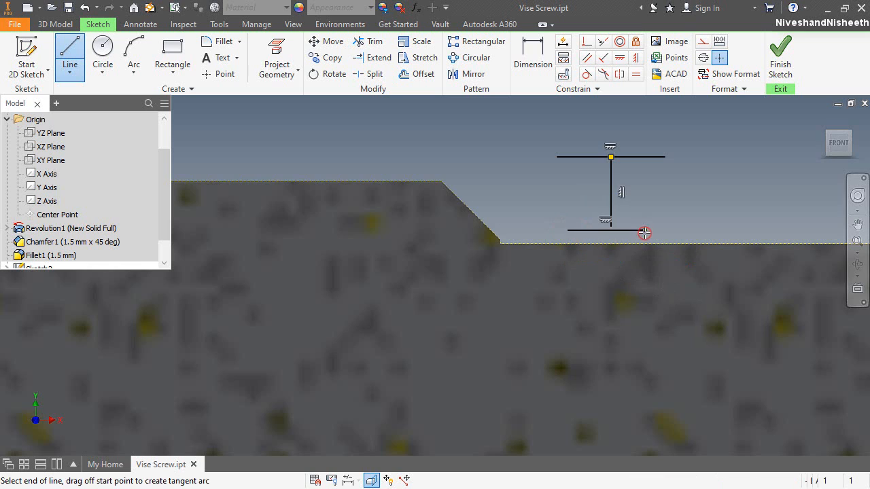
click(585, 41)
click(605, 230)
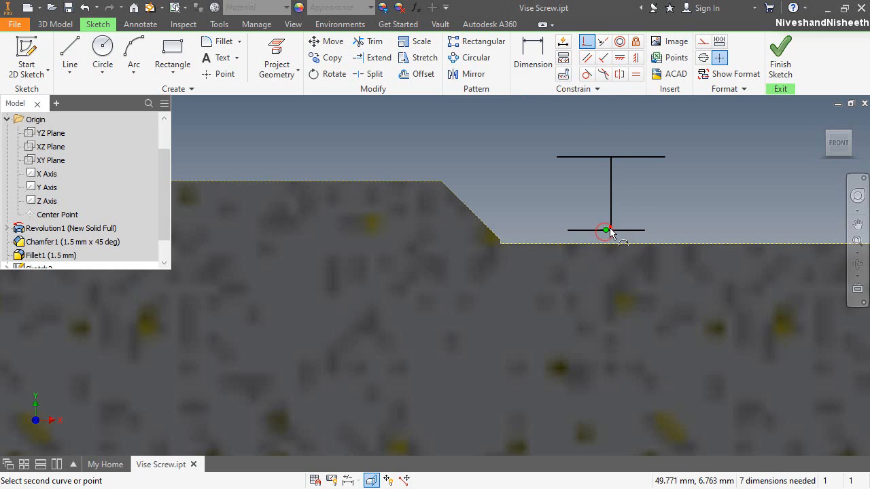
click(609, 228)
Dimension the vertical distance between the upper and lower horizontal lines to 1.84 mm
click(534, 60)
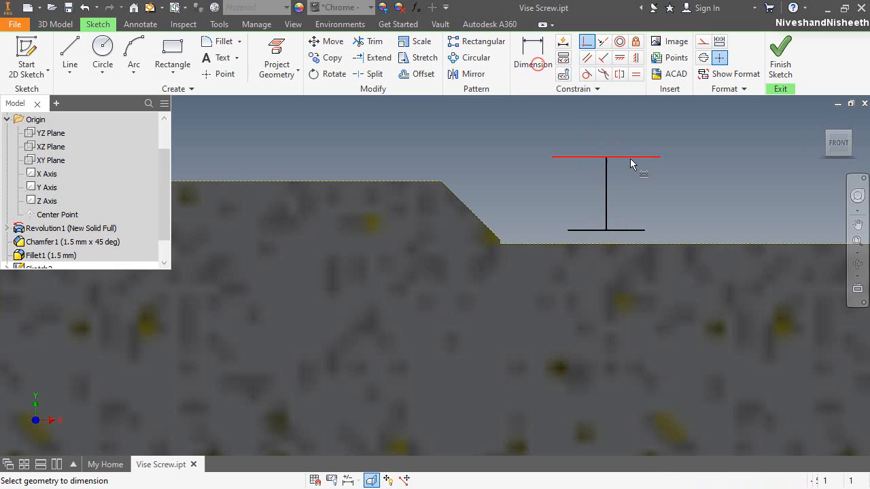
click(629, 157)
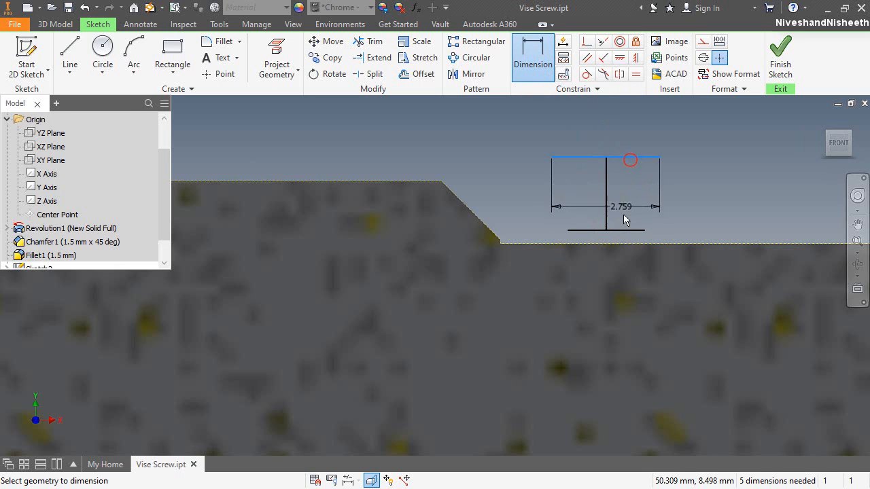
click(626, 231)
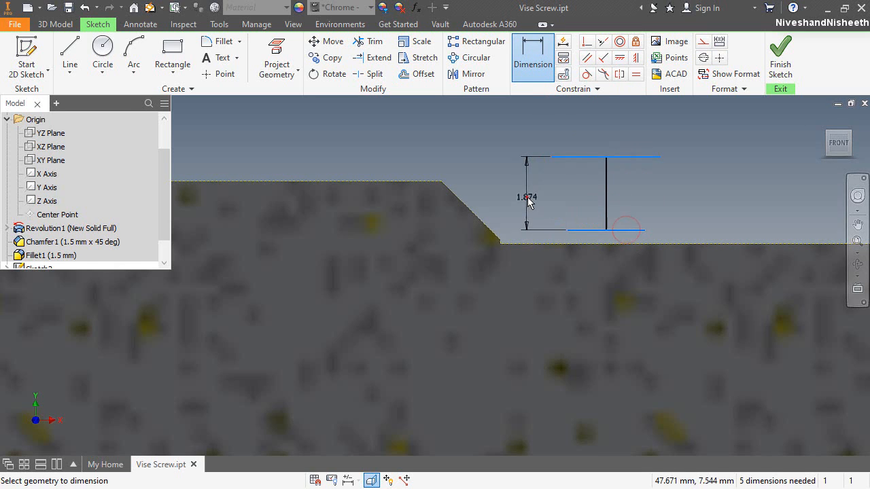
click(528, 200)
text(1.84)
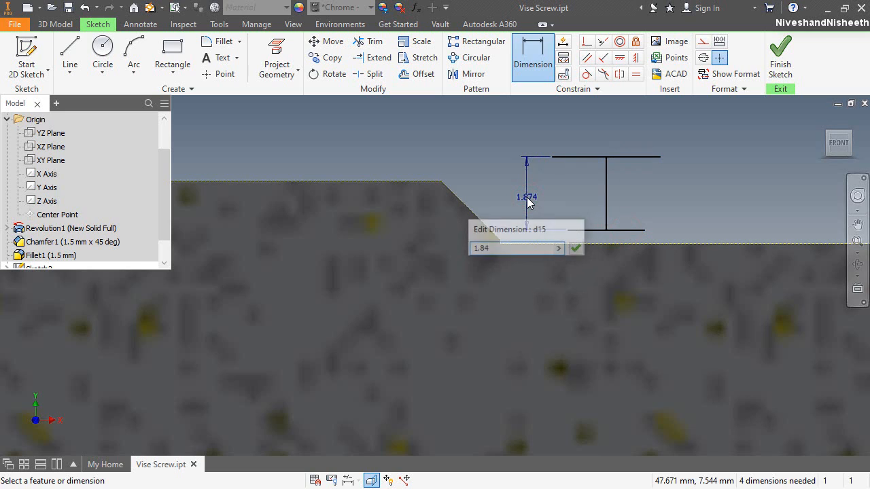
key(Return)
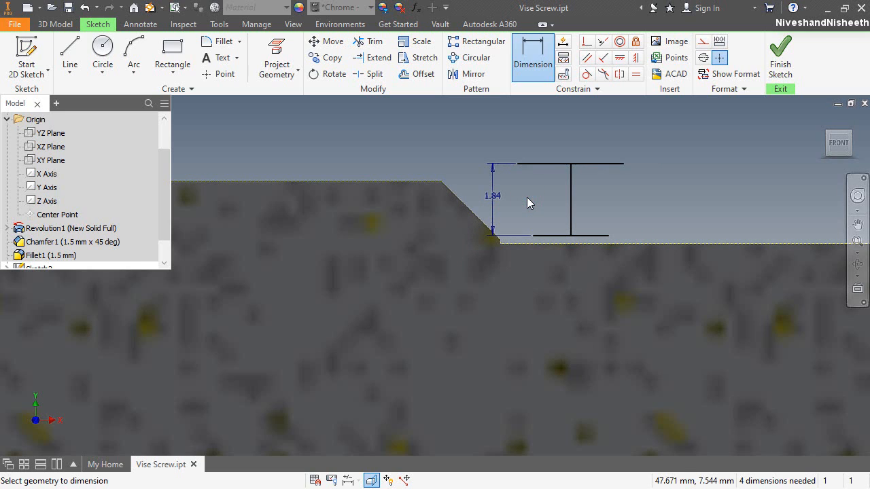
Dimension the lower horizontal line's length to 1.37 mm
click(562, 237)
click(579, 281)
text(1.)
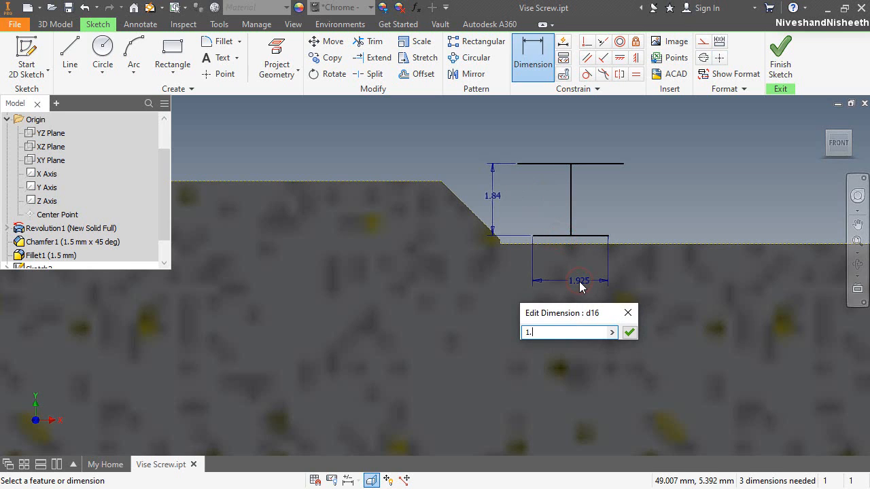
text(37)
key(Return)
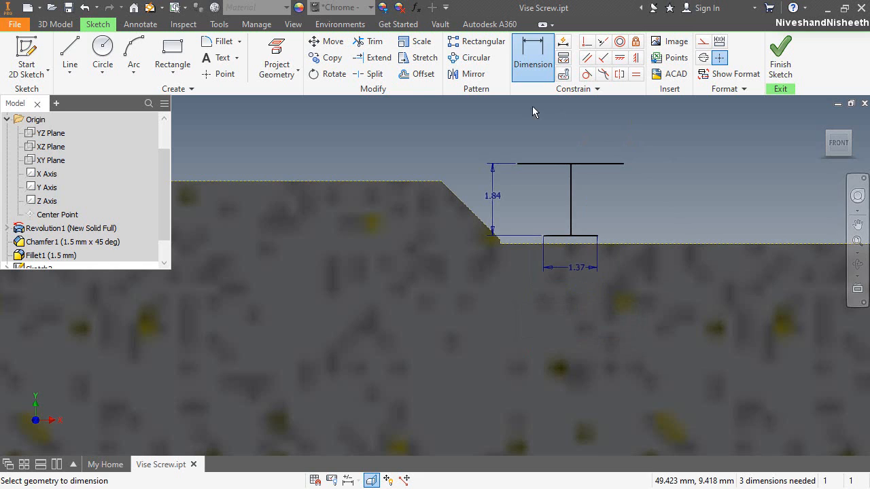
Draw a slanted line joining the left ends of the upper and lower horizontal lines
click(70, 49)
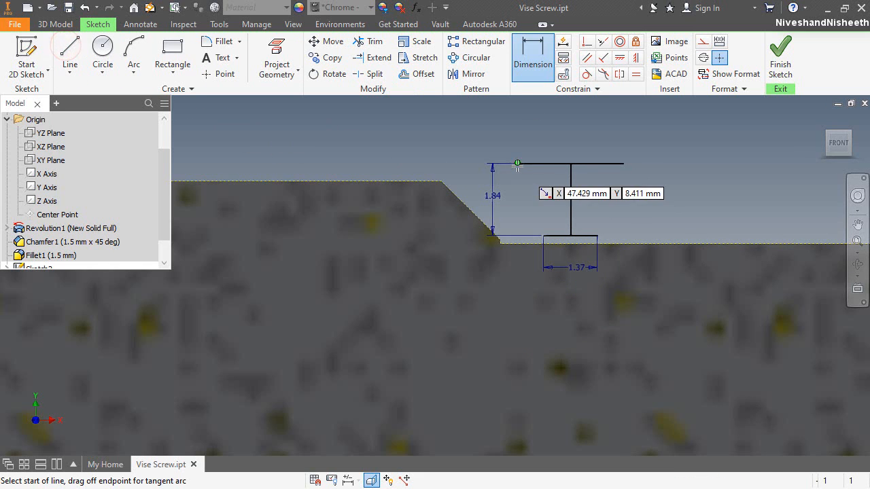
click(517, 164)
click(543, 236)
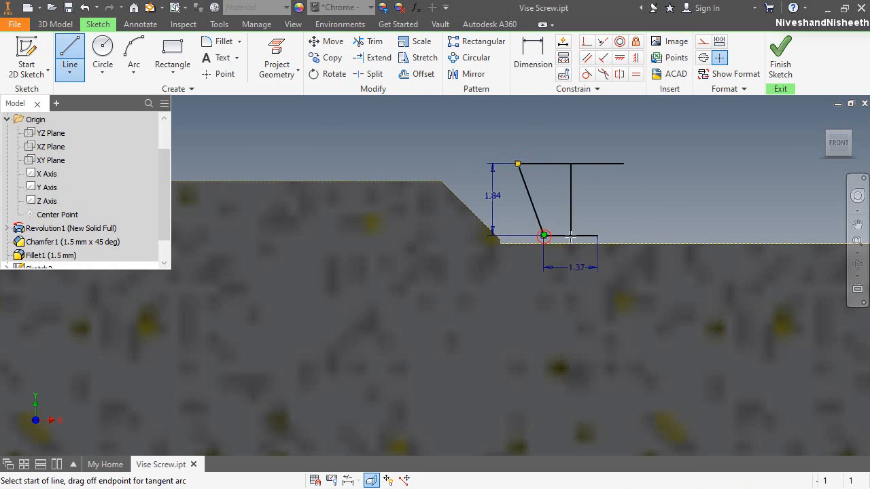
Draw a slanted line joining the right ends of the horizontal lines and make both slanted sides symmetric about the vertical line
click(624, 165)
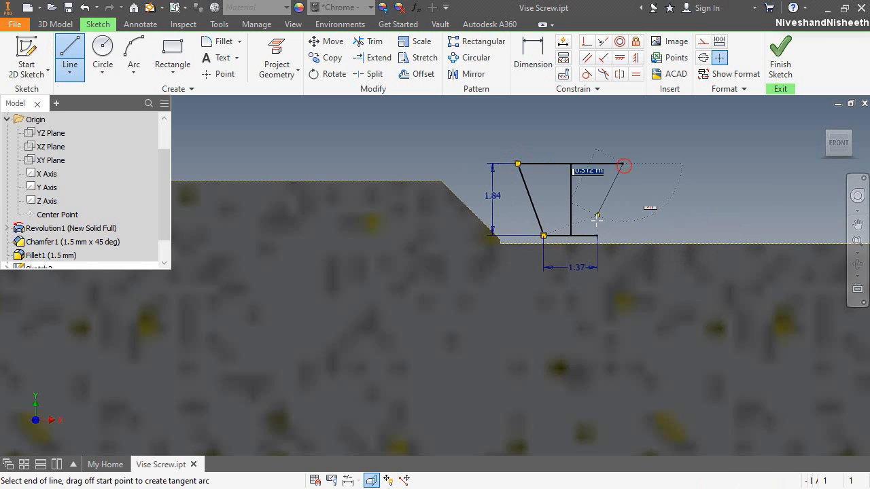
click(596, 236)
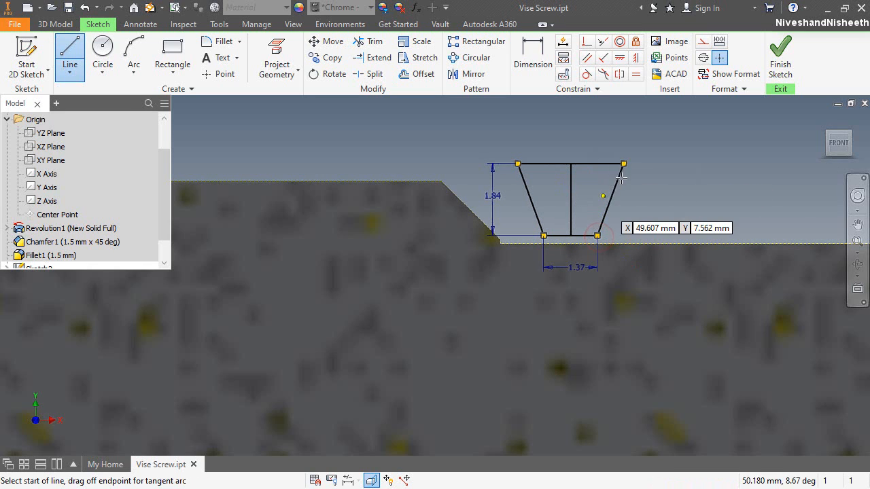
click(621, 74)
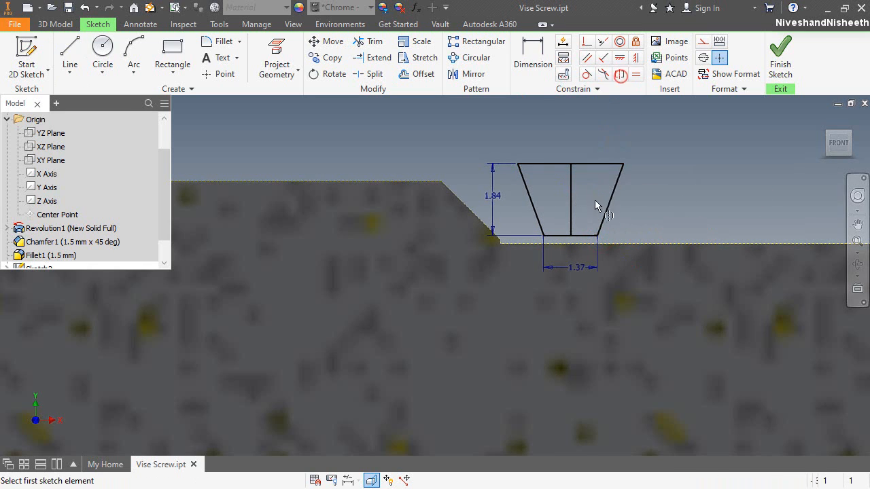
click(610, 200)
click(533, 207)
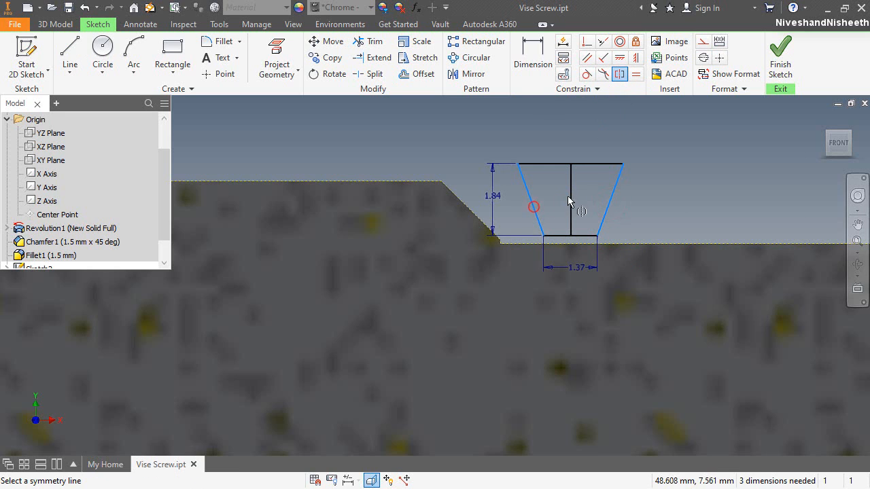
click(568, 196)
key(Escape)
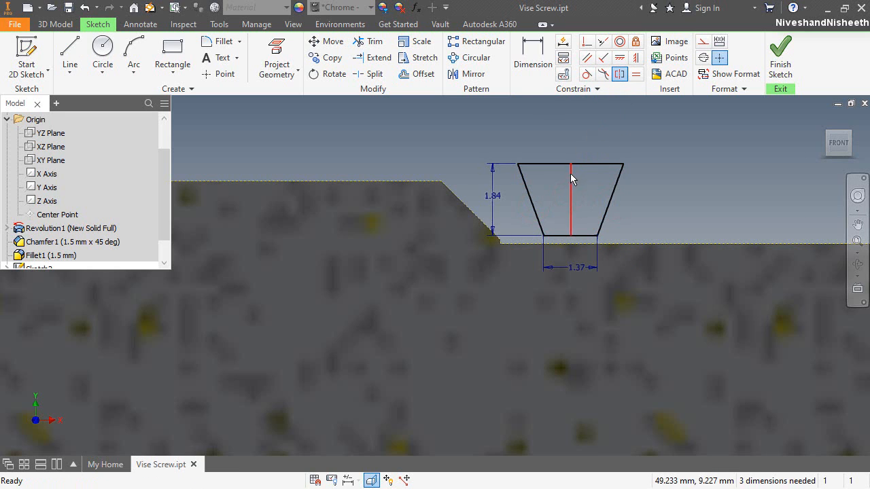
Convert the middle vertical line to construction geometry and dimension the angle between the two slanted sides to 28 degrees
click(570, 173)
click(703, 41)
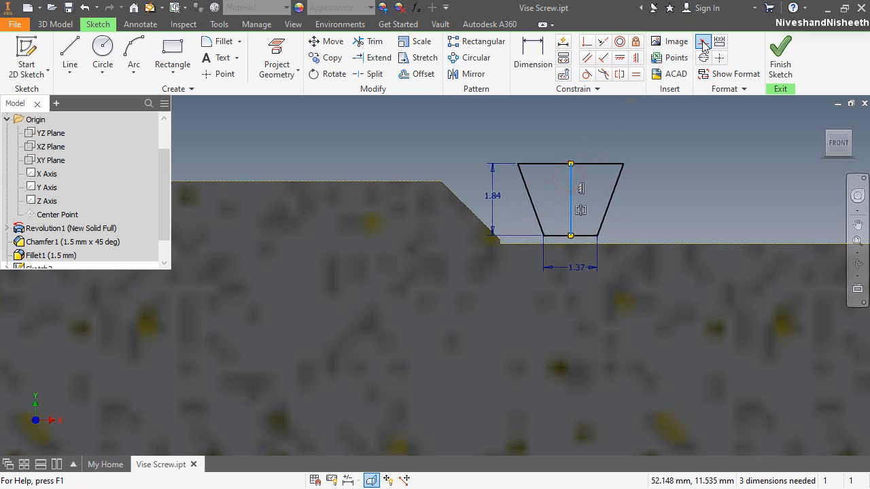
click(542, 63)
click(531, 197)
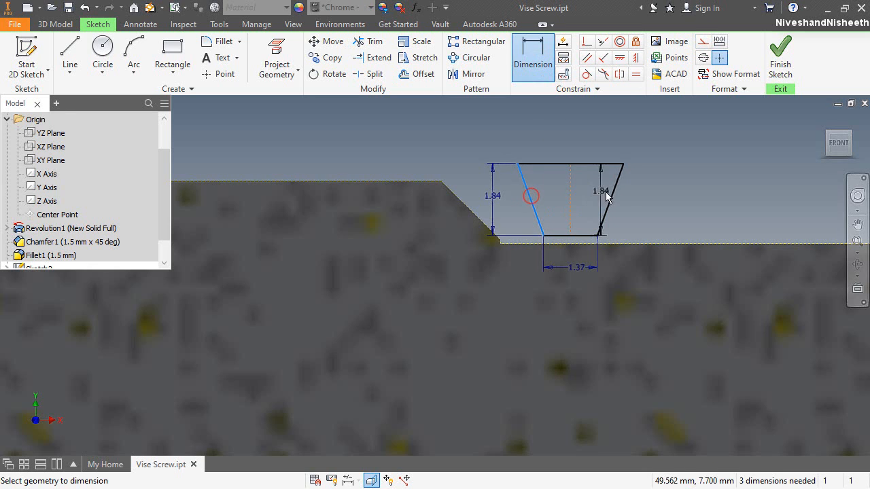
click(611, 194)
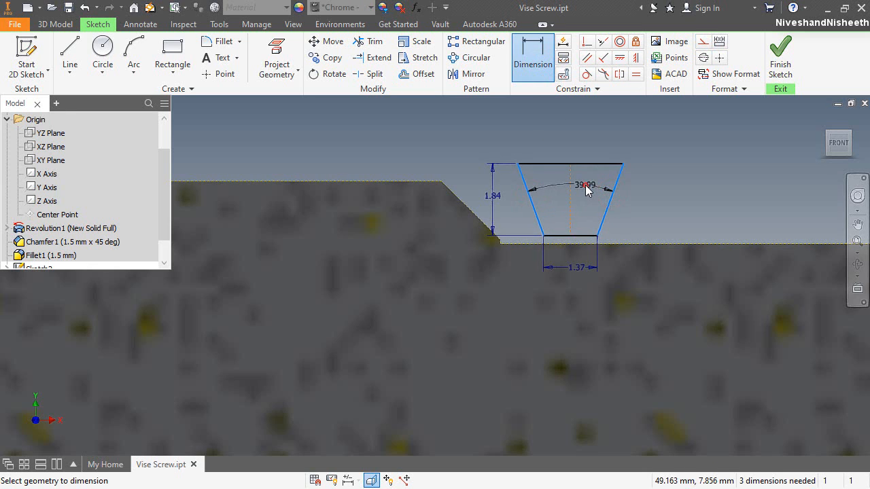
click(585, 184)
text(28)
key(Return)
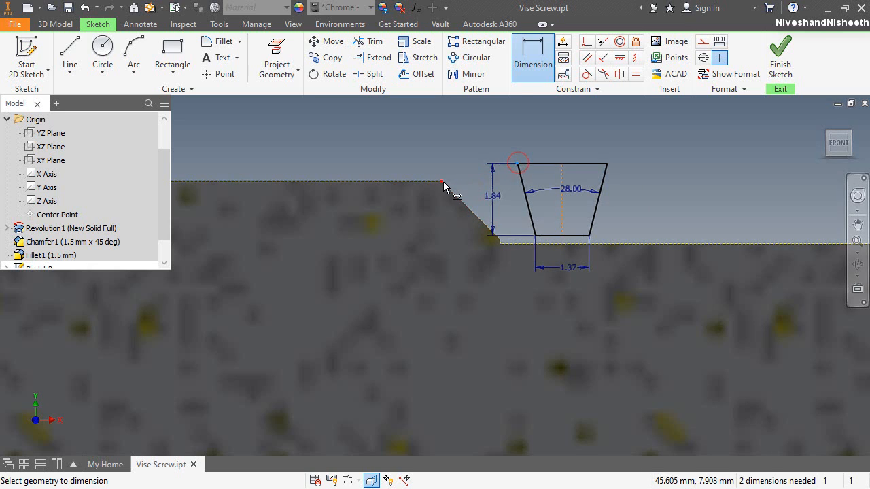
Dimension the profile's upper left corner 1.5 mm horizontally from the chamfer's upper corner and make the profile's top line collinear with the larger shaft section's top edge
click(524, 136)
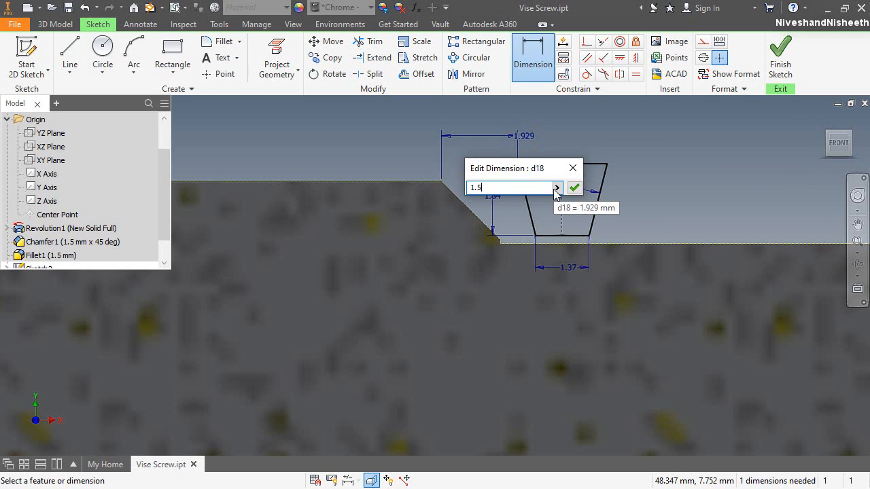
key(Return)
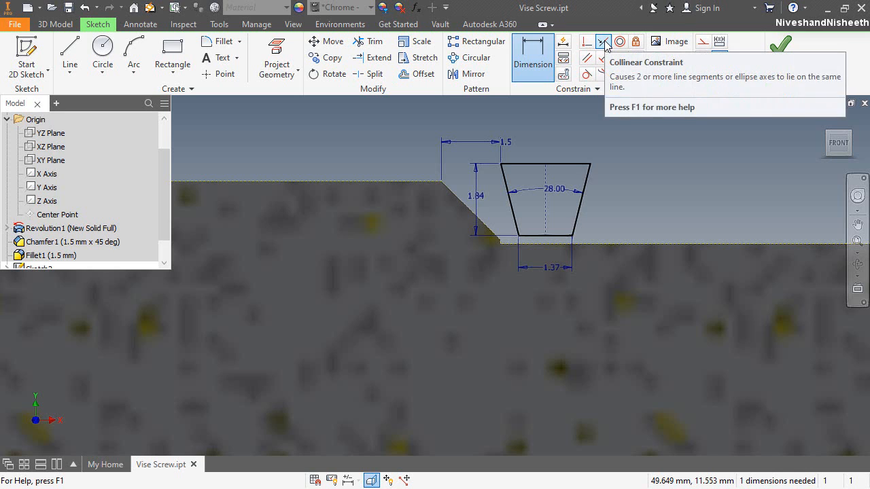
click(602, 42)
click(564, 164)
click(419, 182)
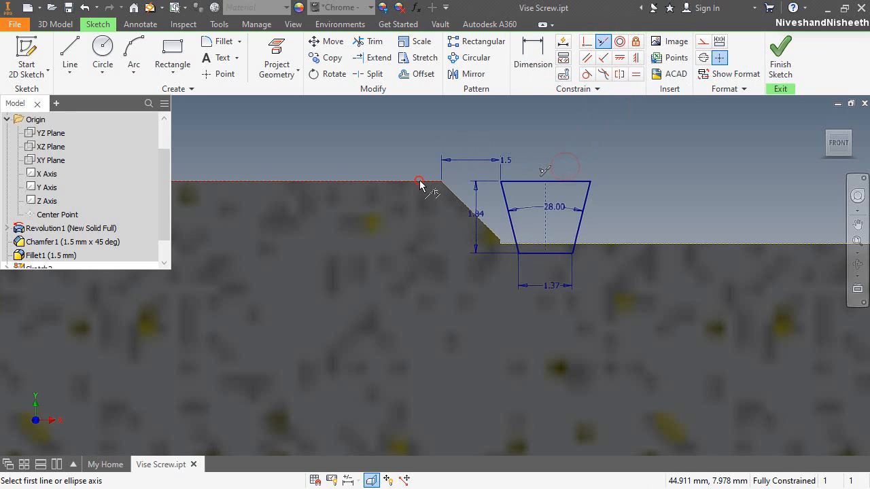
right_click(622, 138)
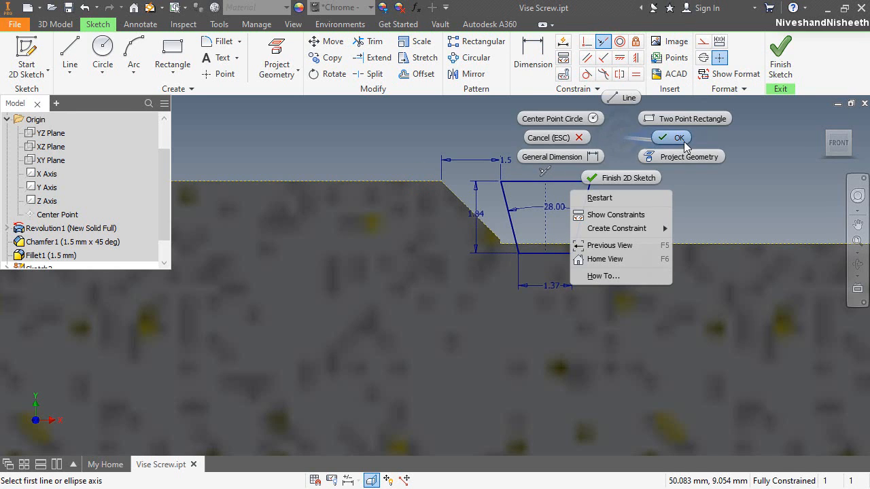
click(684, 139)
click(657, 161)
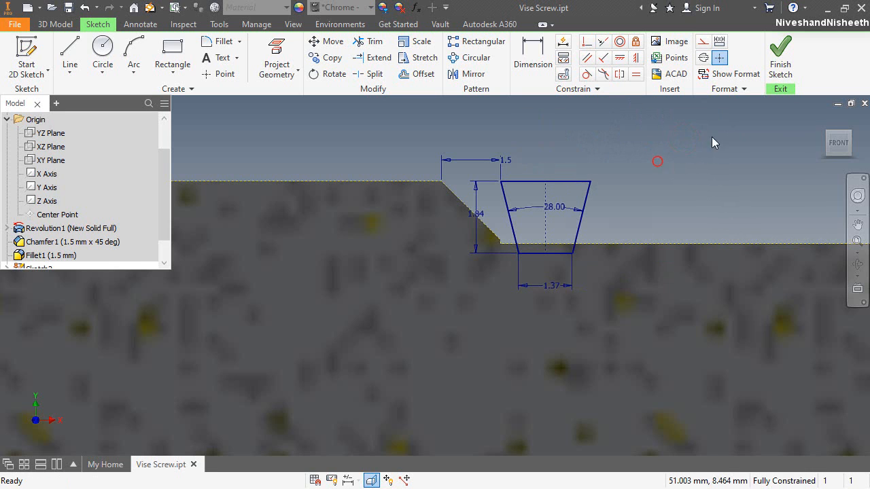
Finish the thread profile sketch and save the part
click(787, 49)
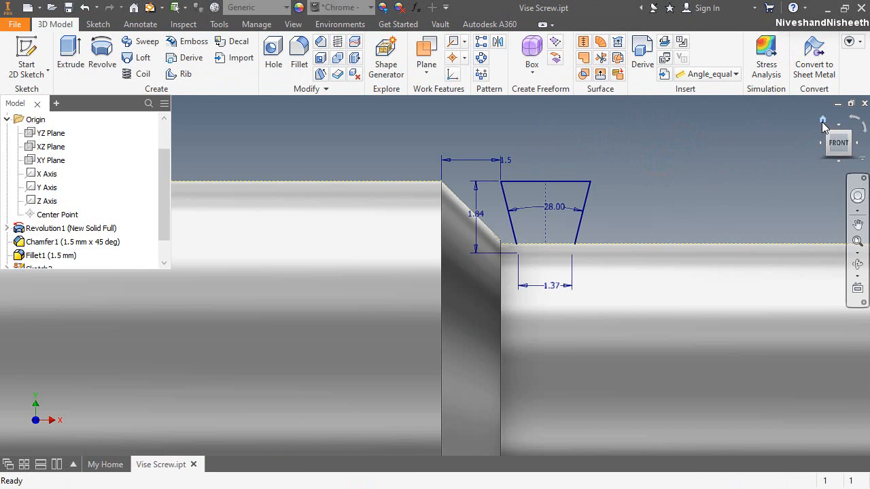
click(822, 123)
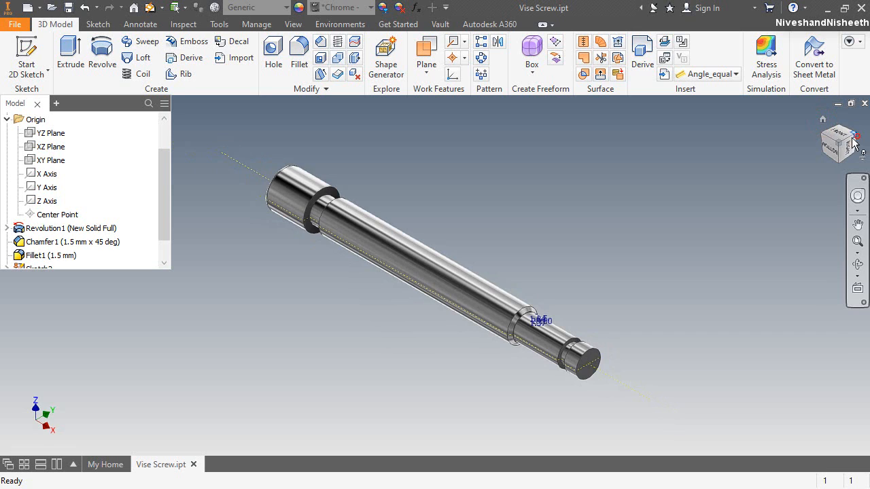
click(854, 140)
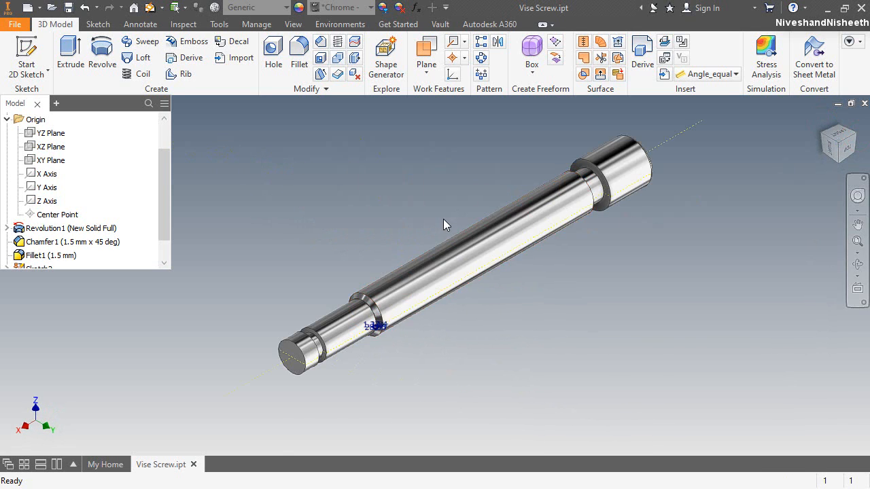
scroll(443, 220, up, 3)
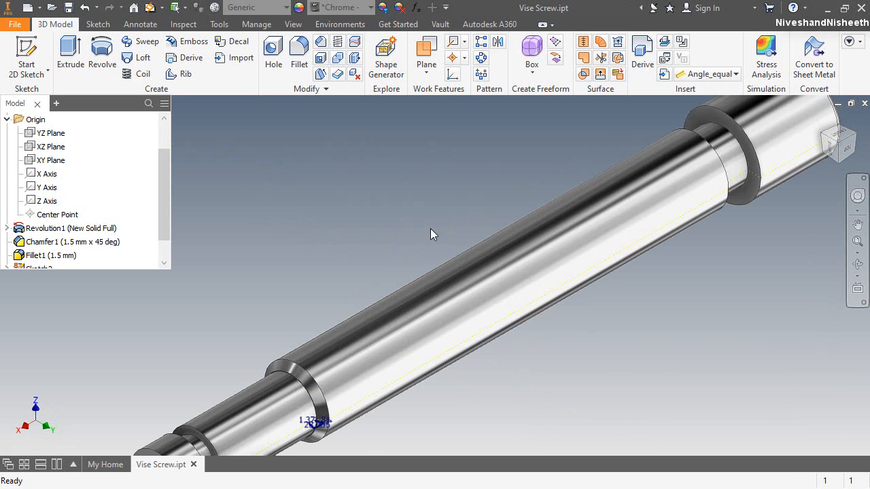
click(7, 120)
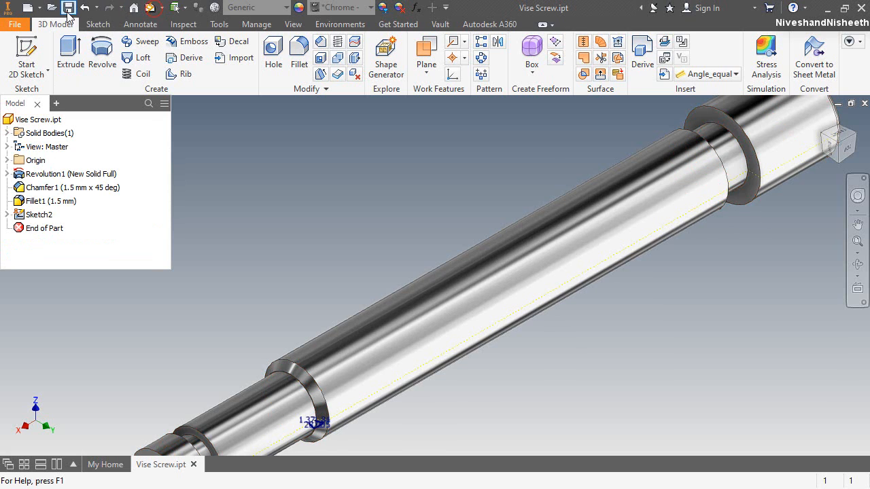
click(68, 9)
key(F6)
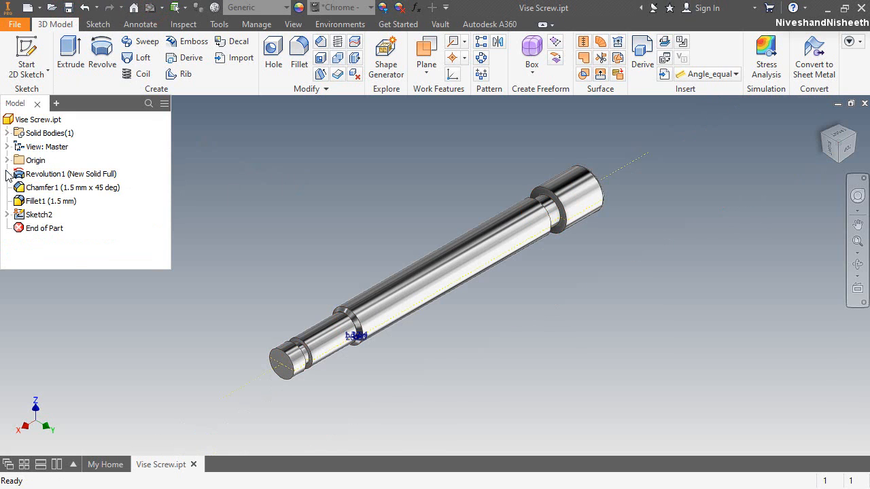
Make the origin's X Axis visible in the model
click(6, 160)
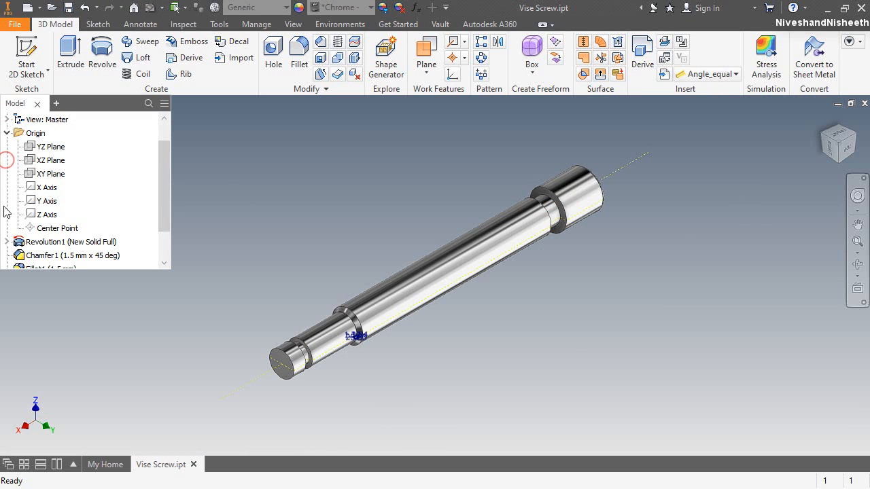
right_click(46, 190)
click(61, 260)
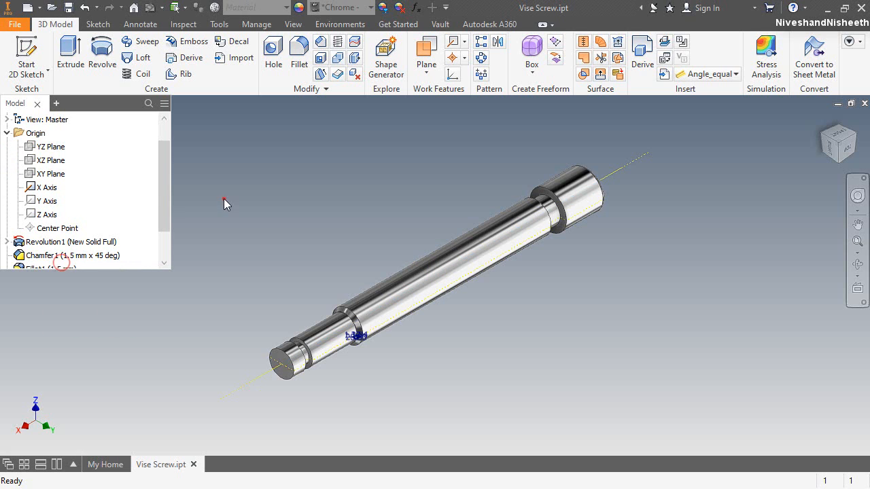
Start a Coil feature from the trapezoidal profile, using the X Axis as the coil axis
click(142, 76)
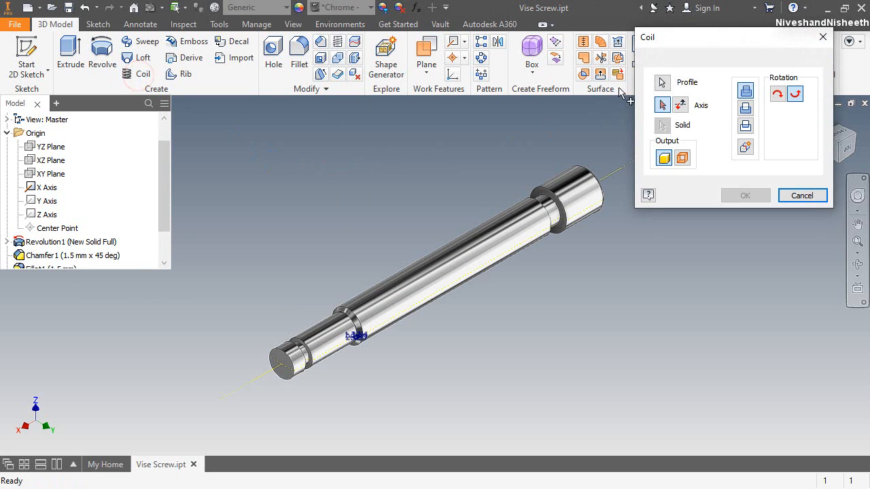
drag(691, 39, 181, 118)
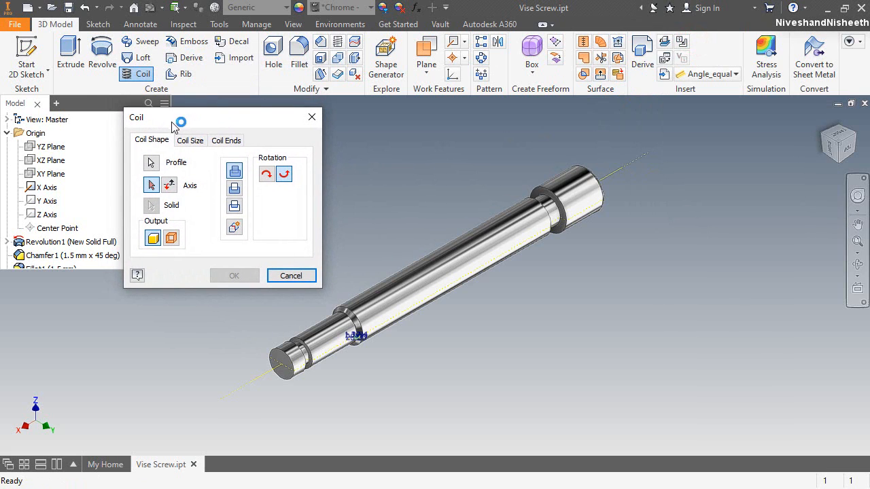
scroll(348, 345, down, 5)
scroll(347, 345, down, 3)
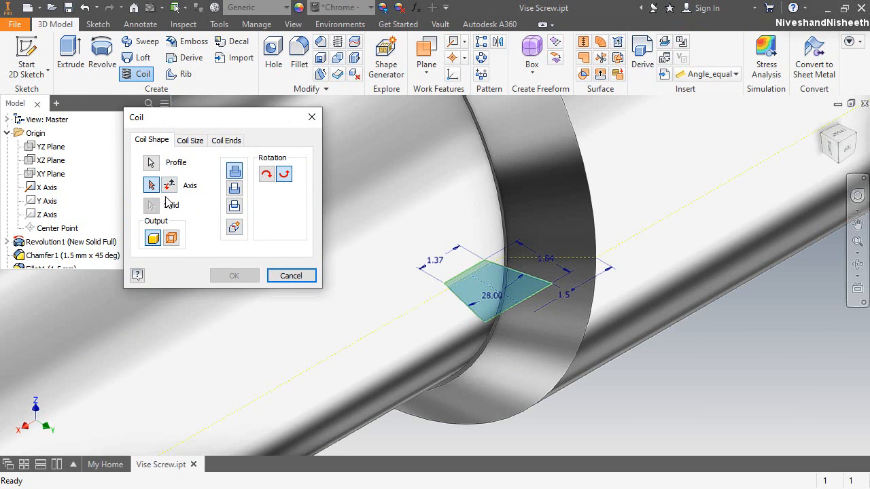
scroll(392, 299, up, 6)
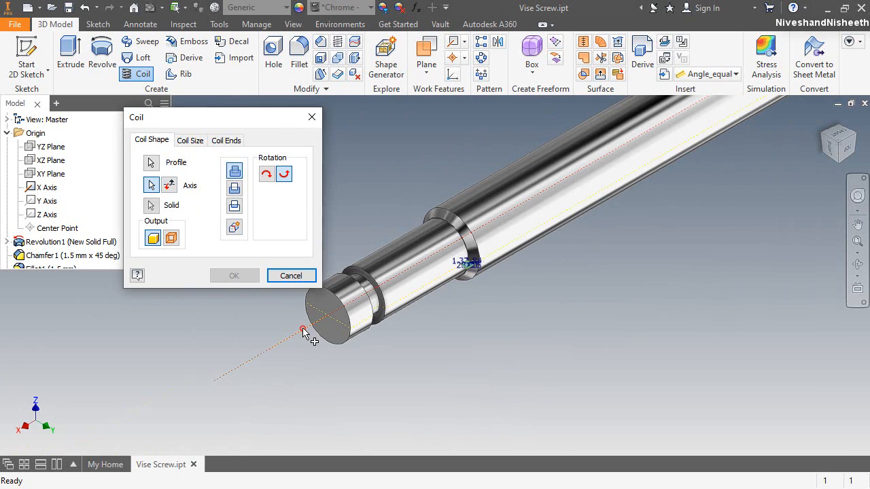
click(303, 333)
scroll(362, 384, up, 4)
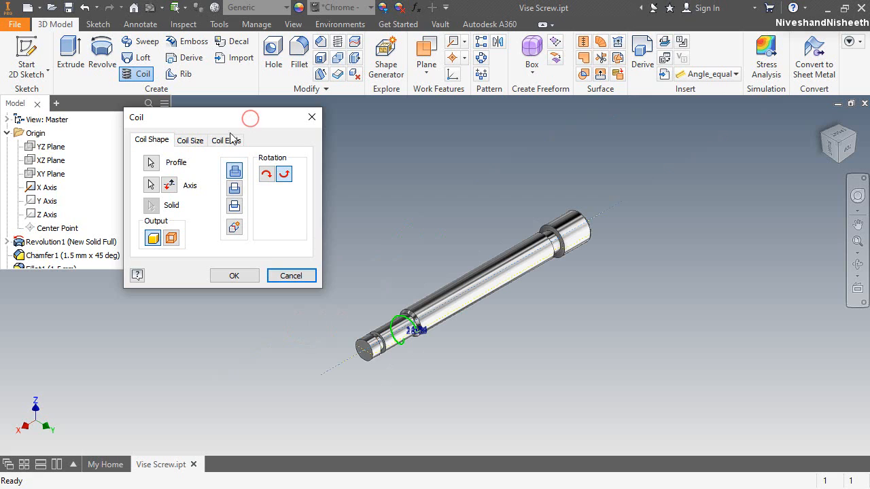
Reverse the coil's direction along the axis and set its operation to Cut
click(193, 116)
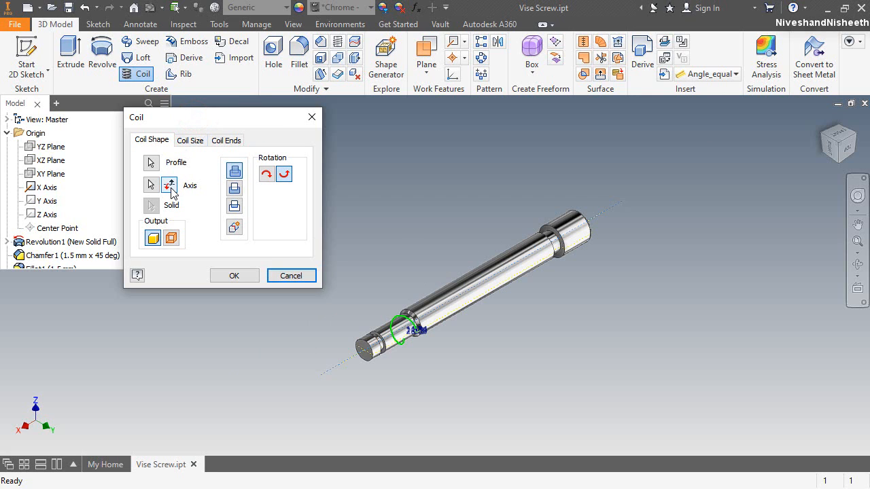
click(170, 187)
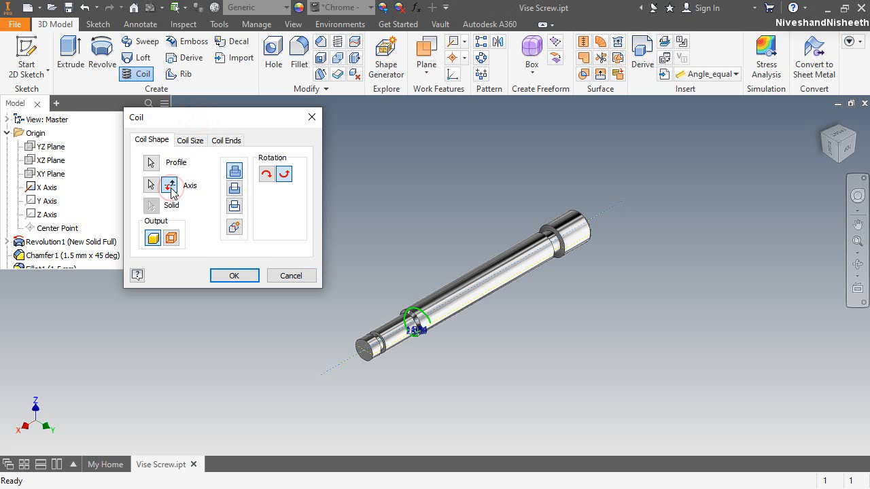
click(234, 190)
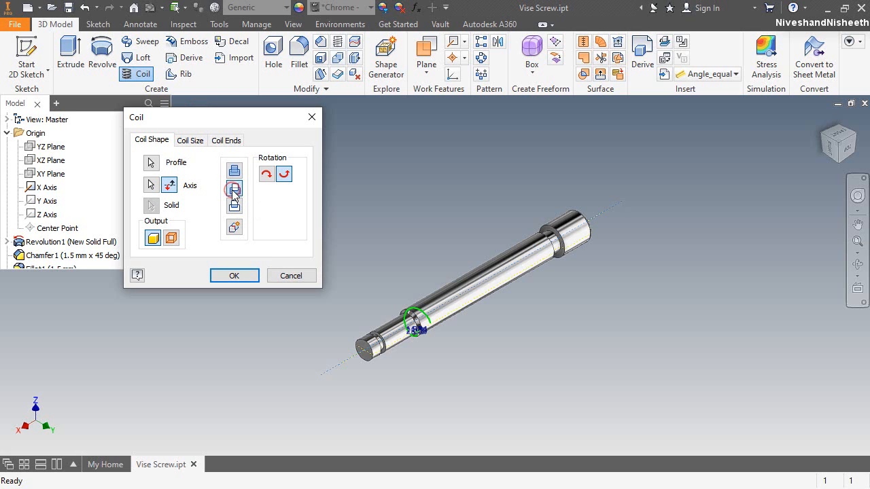
Define the coil size by Pitch and Revolution, with a pitch of 3.5 mm and 29.25 revolutions
click(189, 140)
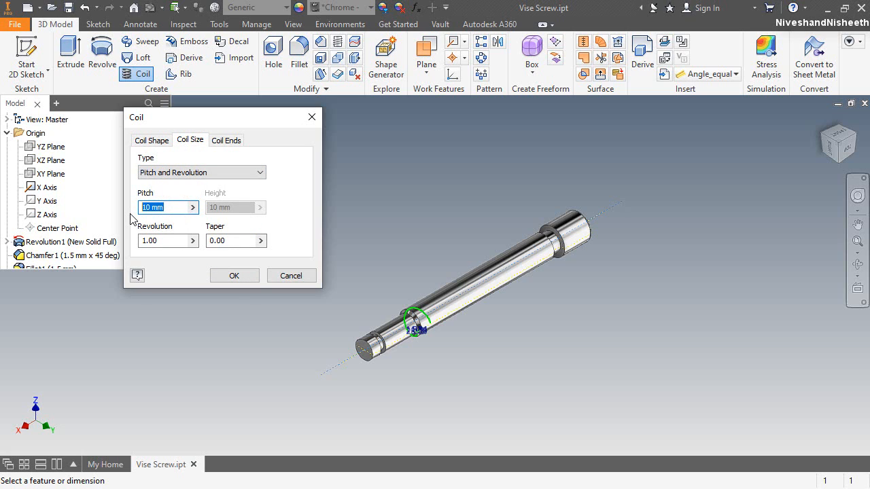
text(3.5)
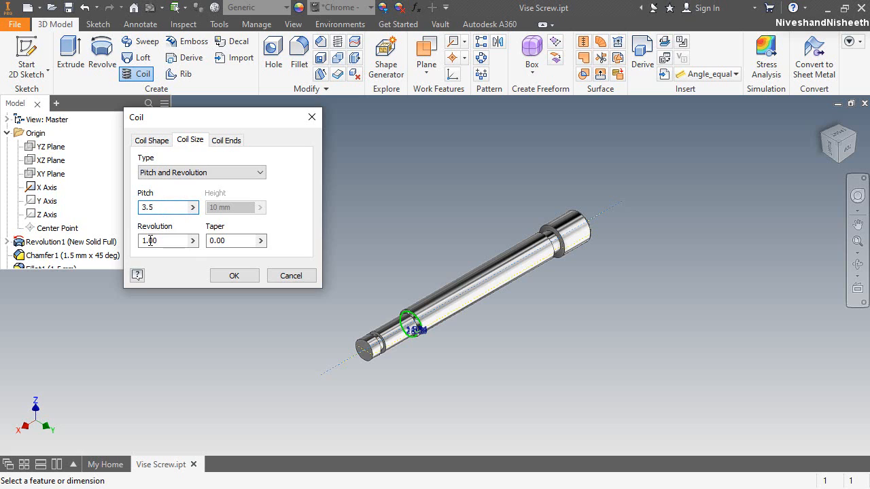
click(163, 241)
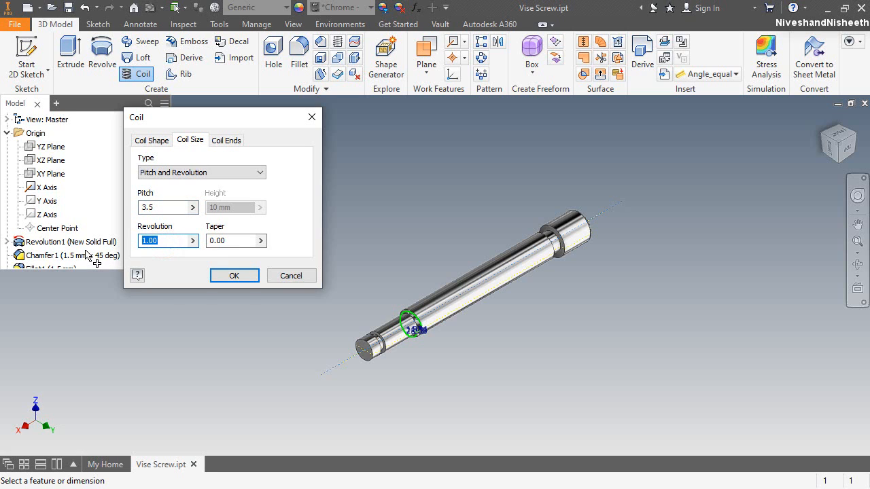
text(29.25)
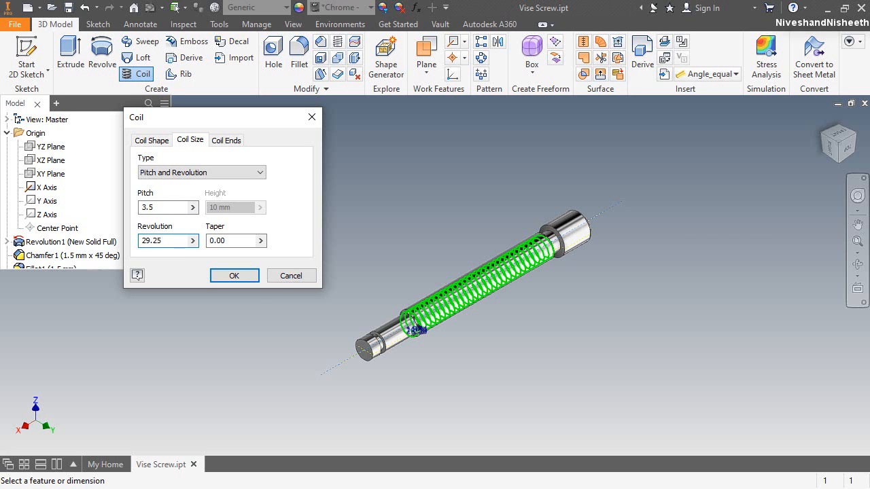
scroll(421, 295, up, 4)
scroll(363, 317, down, 2)
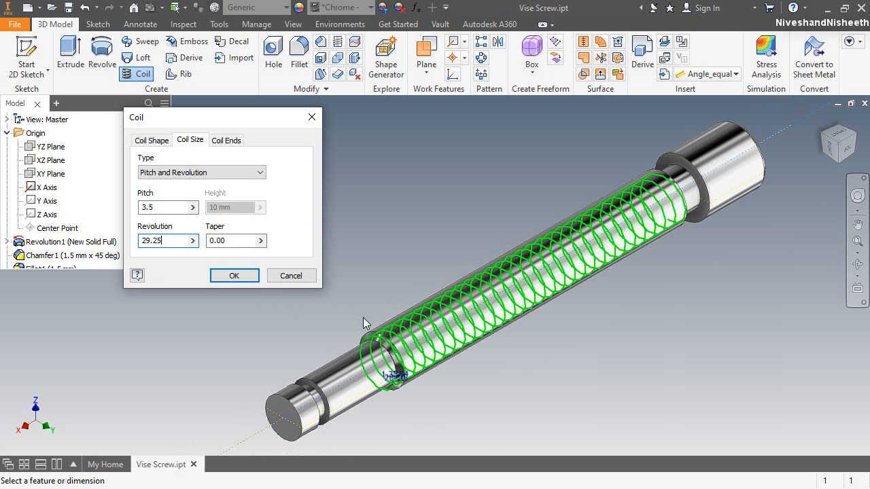
Create the coil cut and hide the origin's X Axis
click(255, 276)
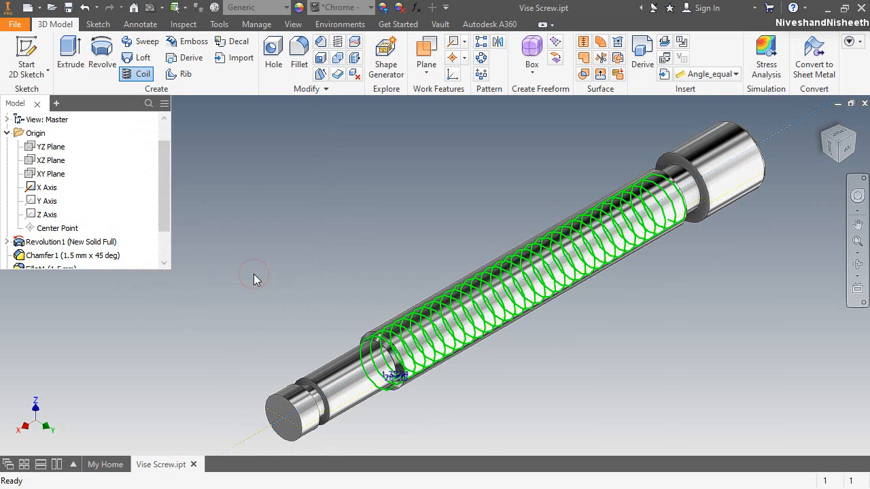
click(31, 187)
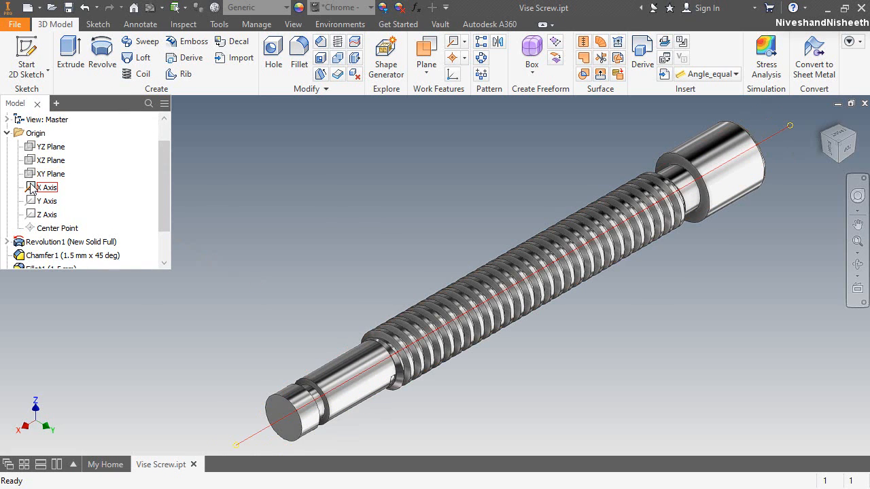
right_click(31, 187)
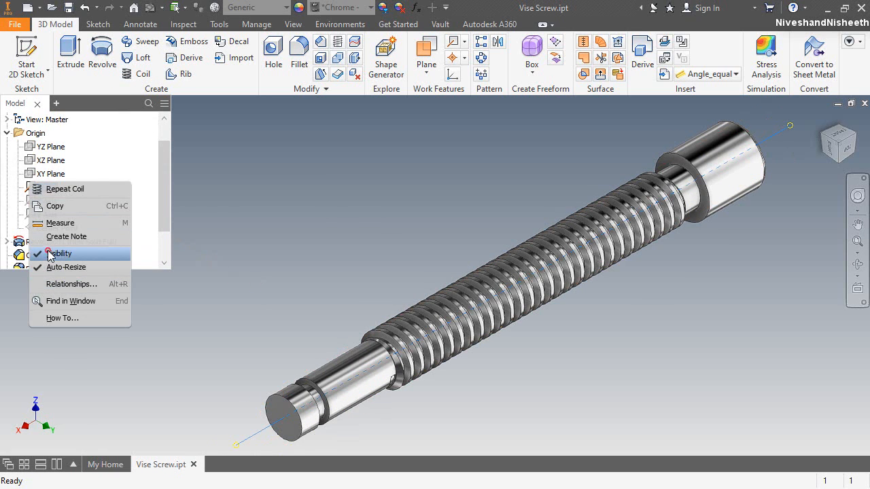
click(48, 253)
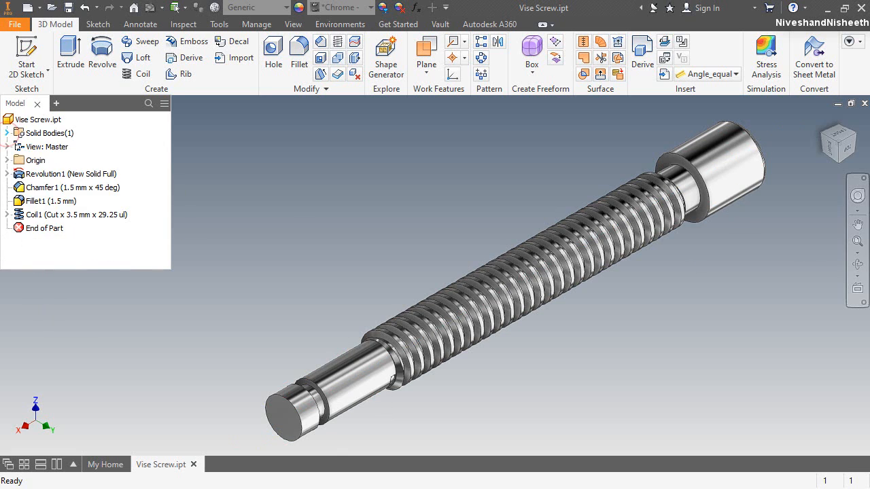
Start a new 2D sketch on the origin's XY Plane
click(857, 196)
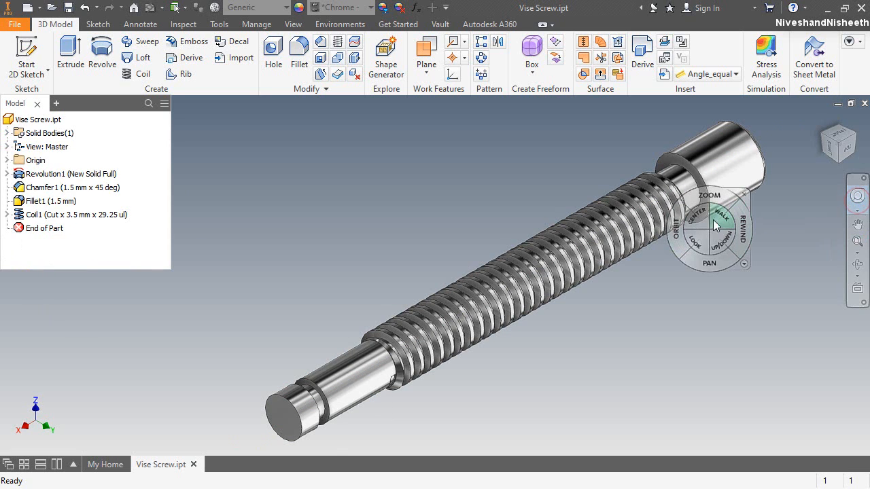
mouse_move(713, 220)
mouse_down()
mouse_move(696, 214)
mouse_move(480, 297)
mouse_move(500, 272)
mouse_move(596, 274)
mouse_move(650, 254)
mouse_move(737, 352)
mouse_move(700, 323)
mouse_move(645, 343)
mouse_move(415, 357)
mouse_move(343, 396)
mouse_move(587, 390)
mouse_move(656, 412)
mouse_move(576, 210)
mouse_up()
right_click(576, 208)
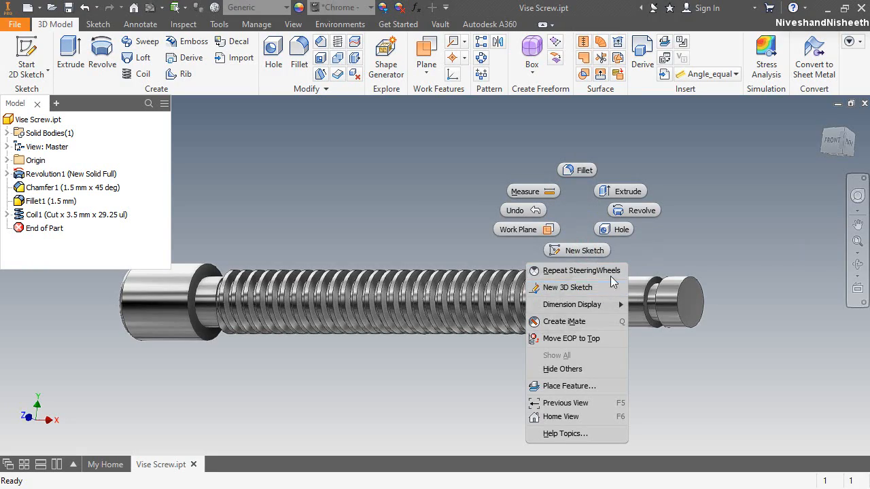
click(591, 416)
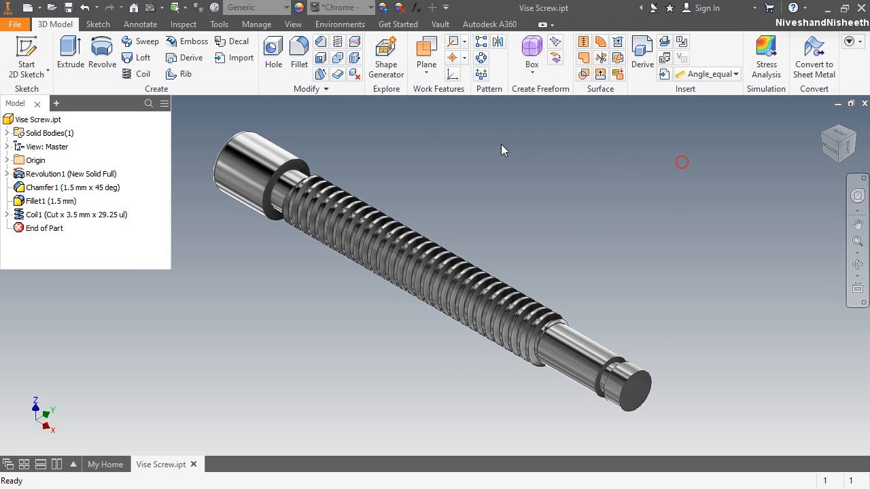
click(28, 52)
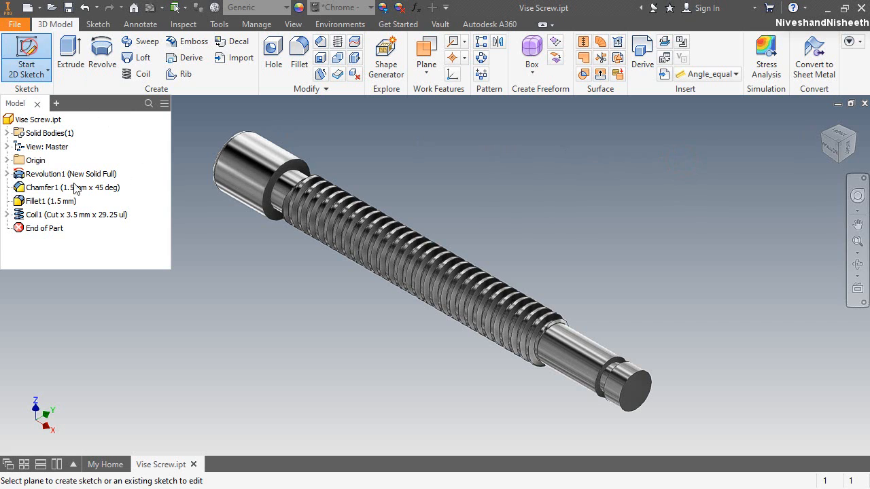
click(7, 159)
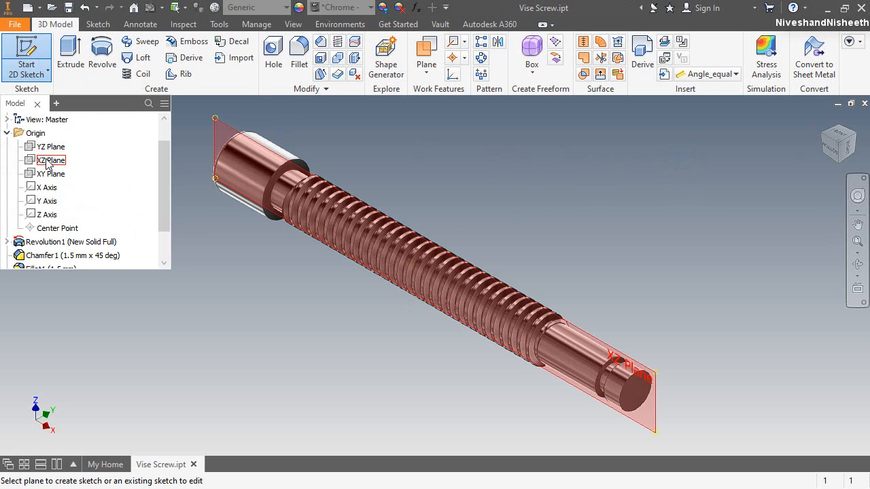
click(47, 174)
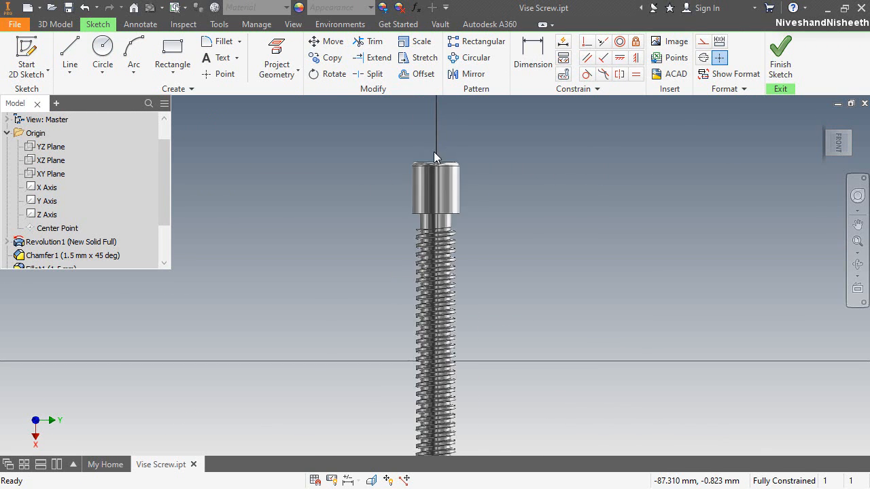
Slice the graphics at the sketch plane and project the cut edges of the screw into the sketch
scroll(436, 177, up, 5)
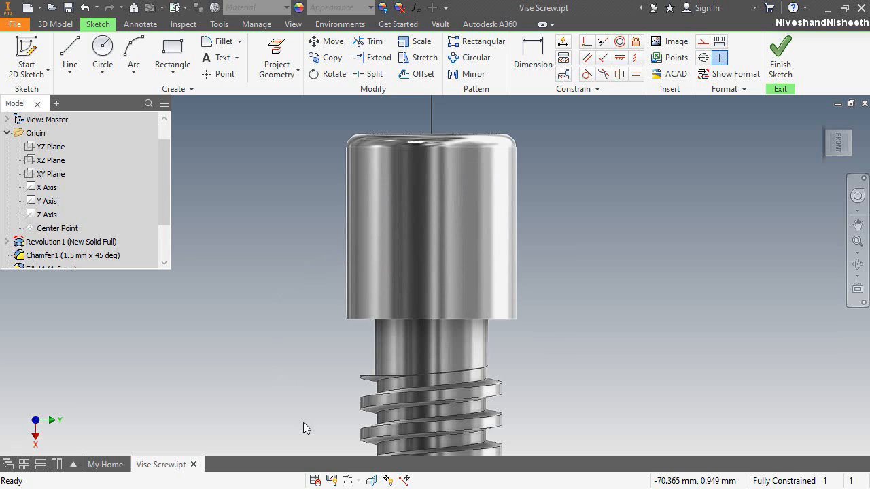
click(371, 479)
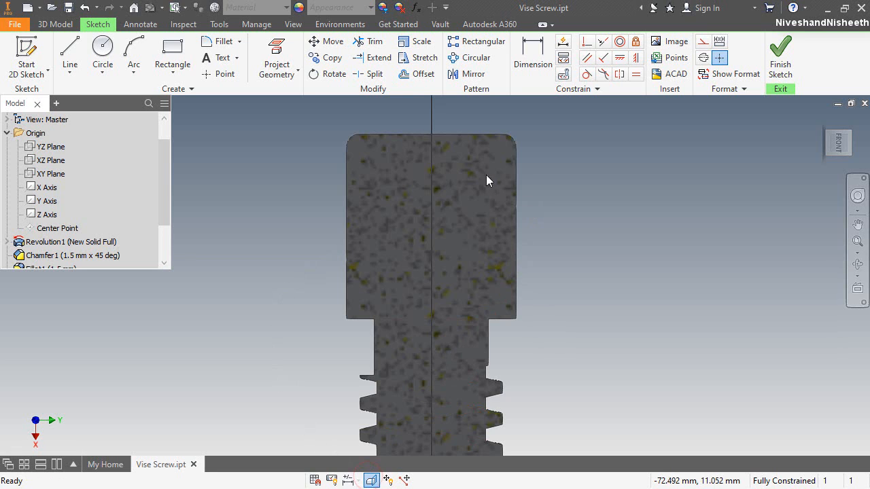
click(290, 71)
click(292, 117)
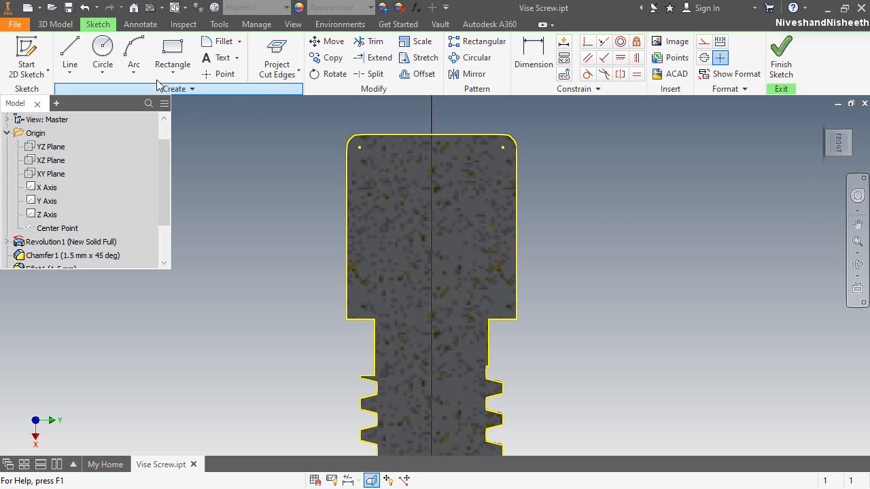
Draw a line along the screw's axis from the midpoint of the head's end edge to just past the head's shoulder
click(70, 55)
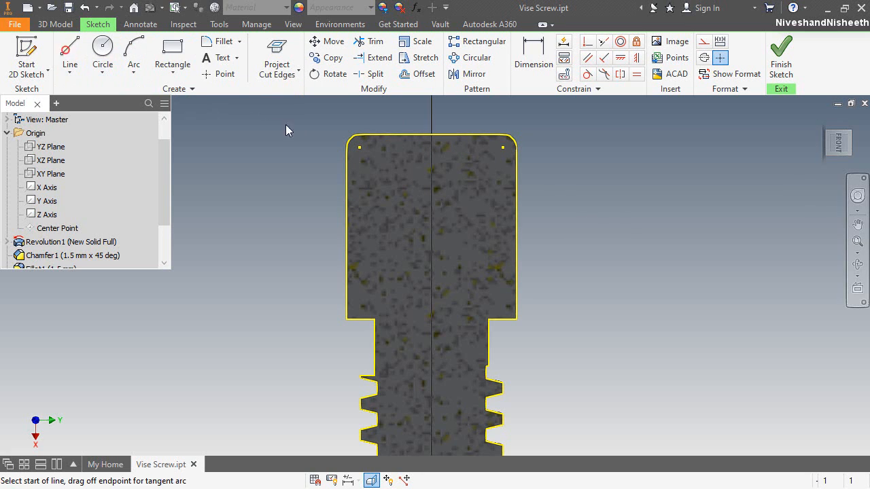
click(431, 135)
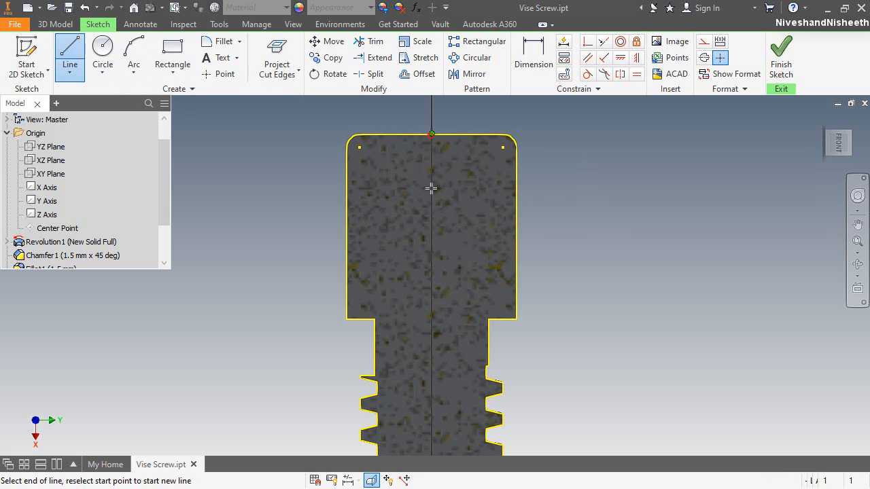
click(434, 333)
key(Escape)
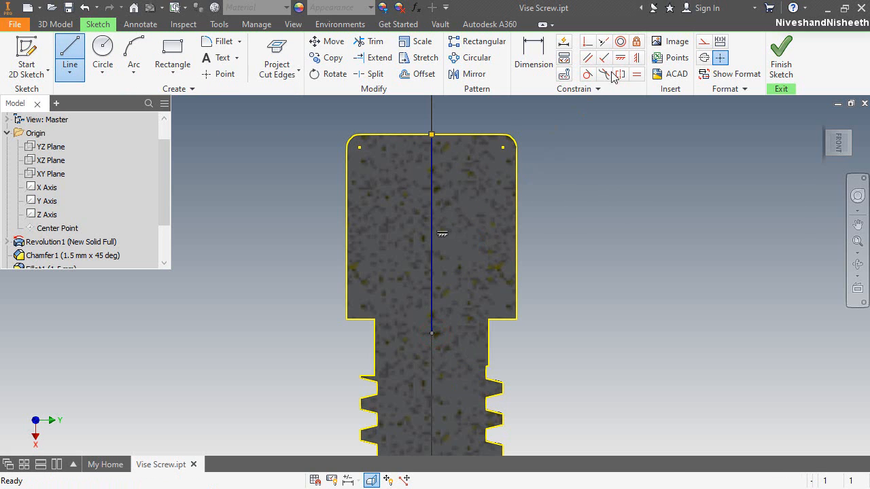
Align the line's free endpoint with the inner corner of the head's shoulder using a Vertical constraint
click(433, 334)
key(Escape)
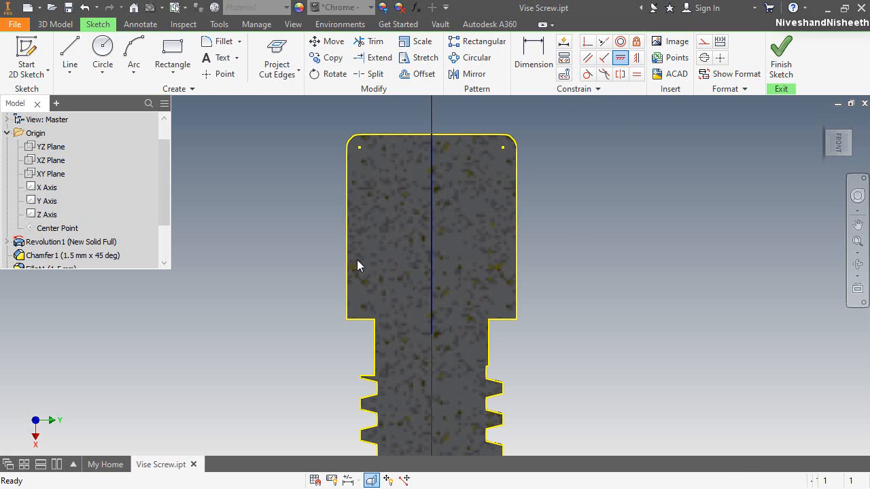
click(554, 213)
click(636, 57)
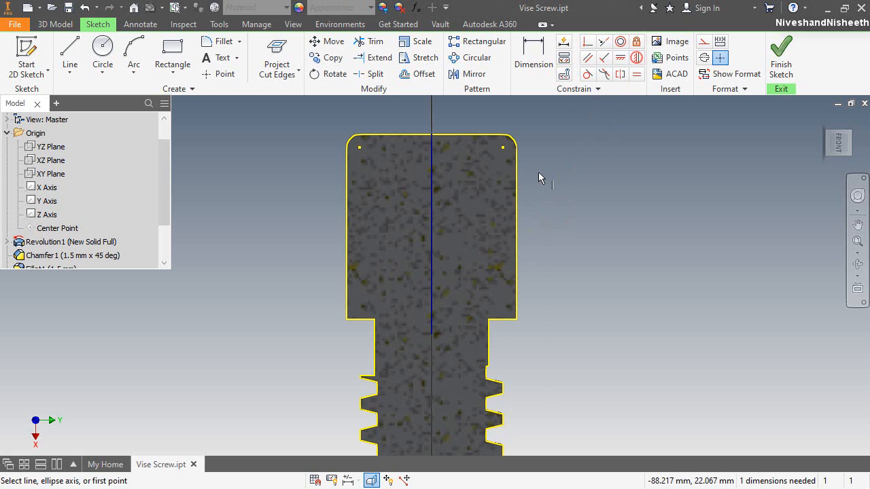
click(431, 335)
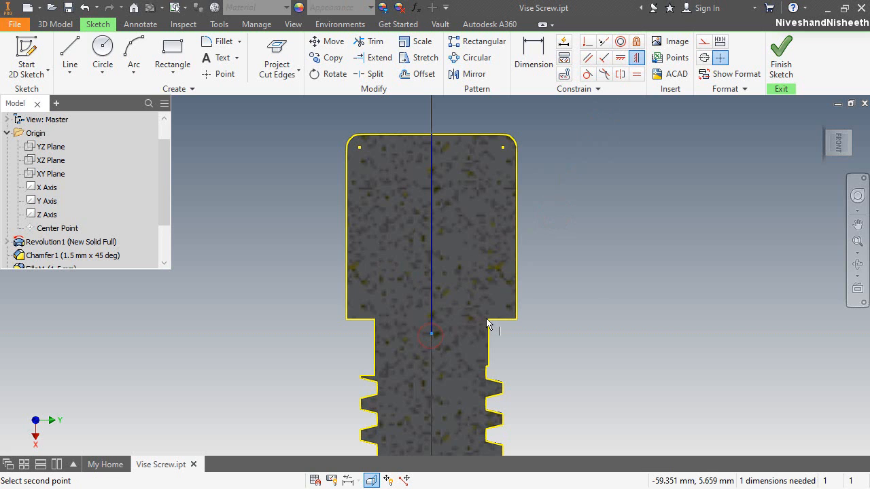
click(486, 319)
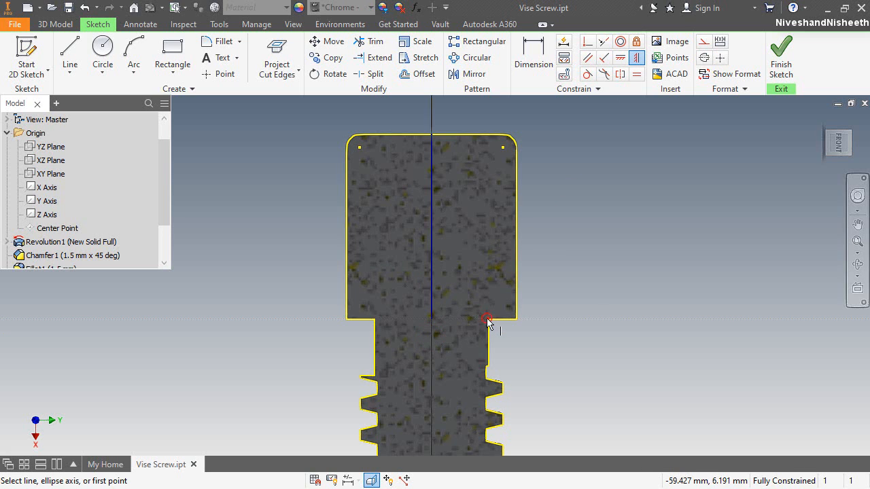
Sketch a circle of 8.75 mm diameter centred on the line's midpoint in the head and finish the sketch
click(102, 58)
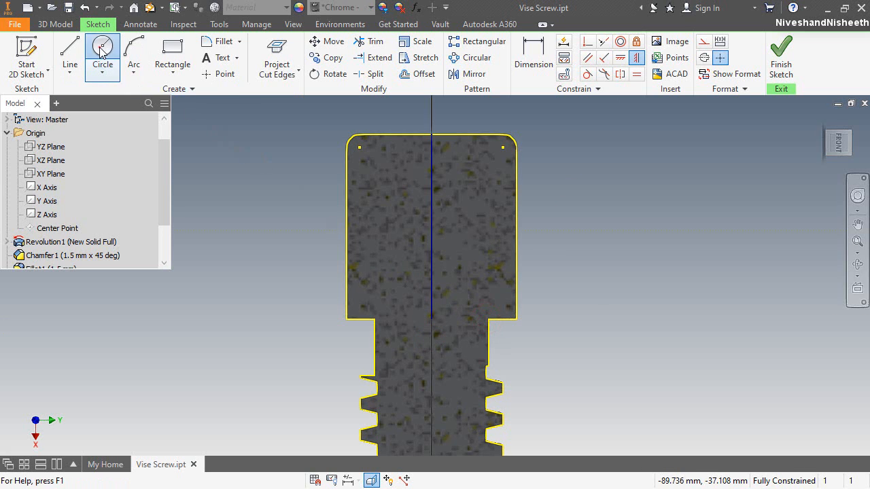
click(432, 226)
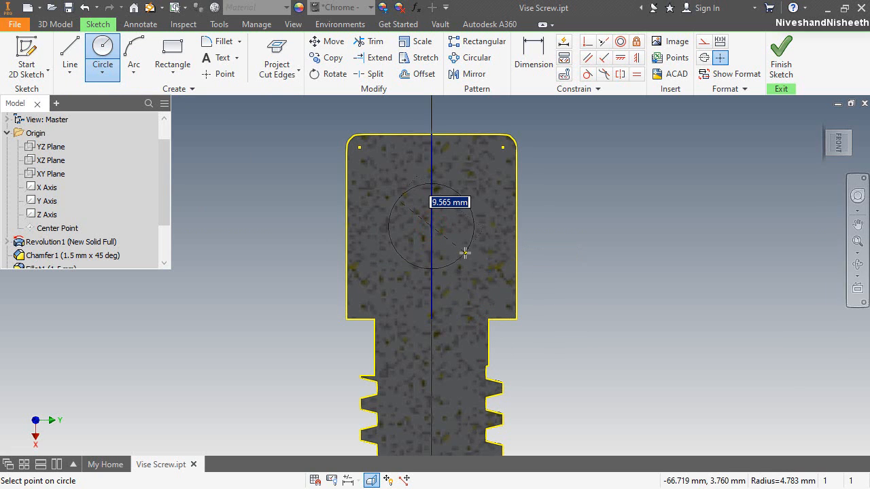
text(8.75)
key(Return)
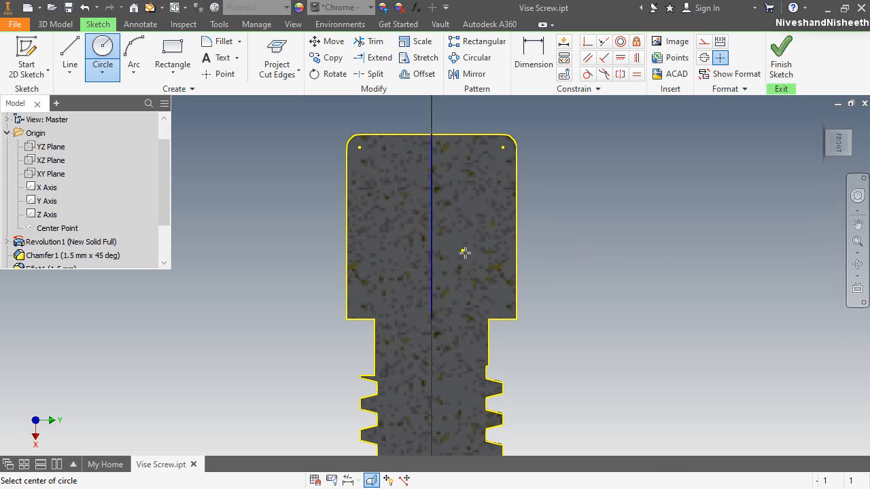
click(783, 63)
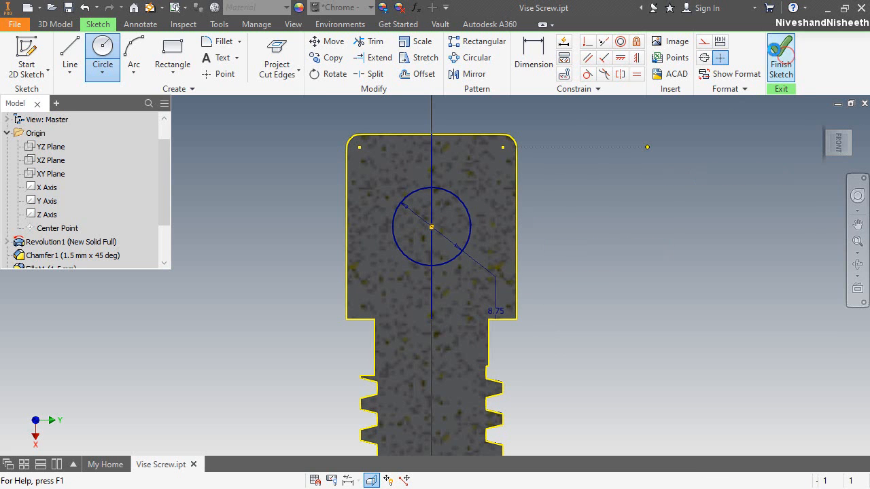
Start an Extrude of the circle in the head, set to Cut symmetrically on both sides of the sketch plane
click(824, 123)
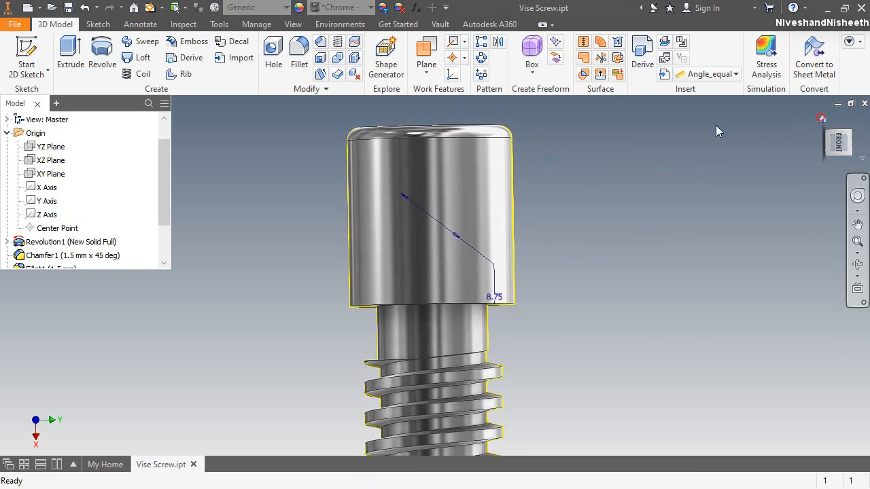
key(e)
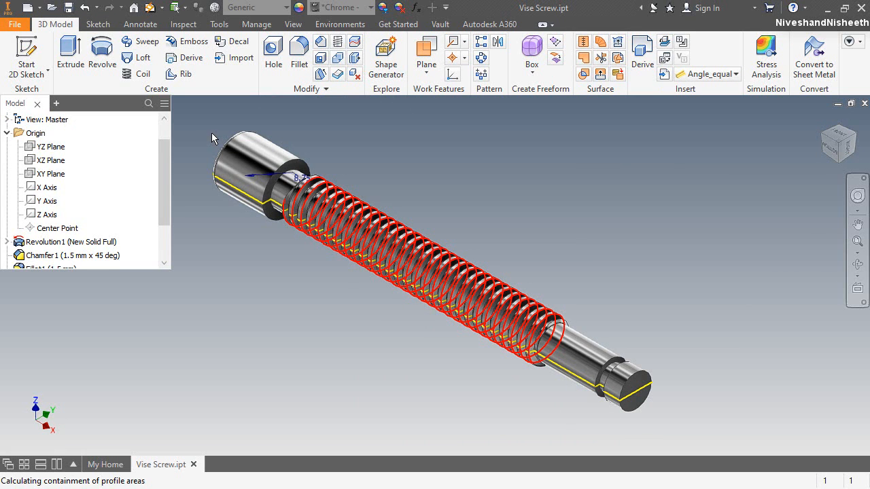
scroll(419, 178, down, 3)
scroll(333, 204, up, 5)
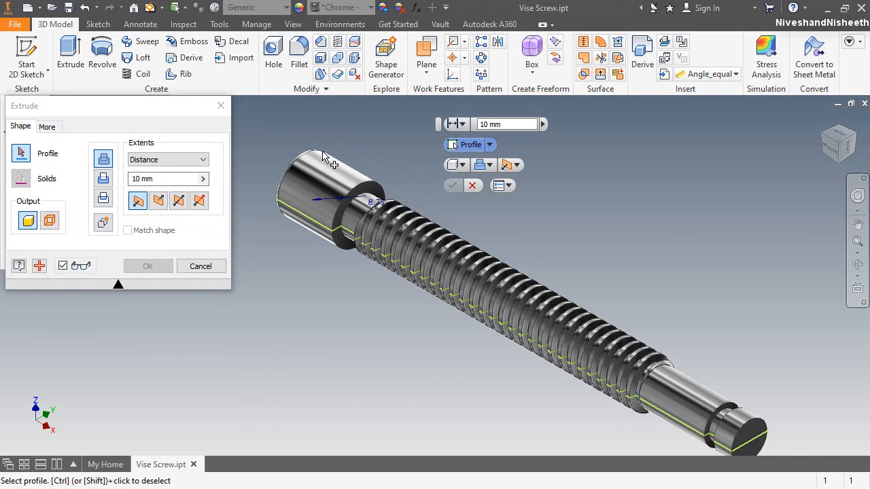
click(323, 232)
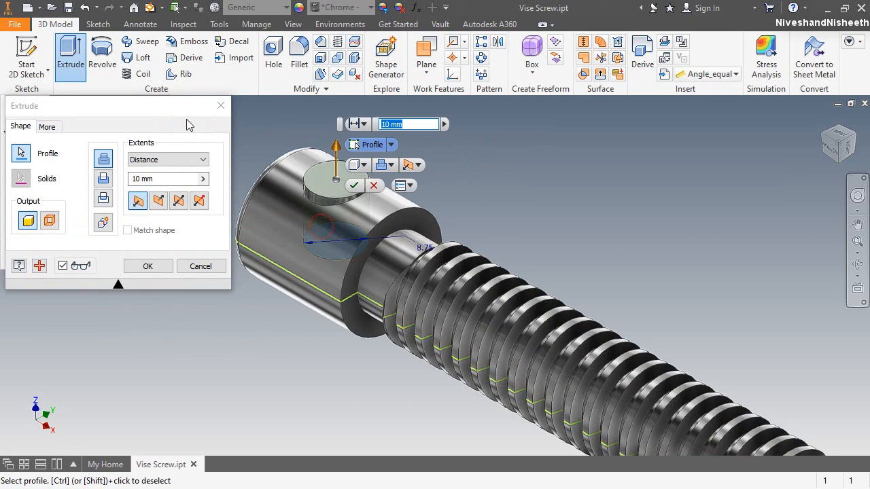
click(103, 178)
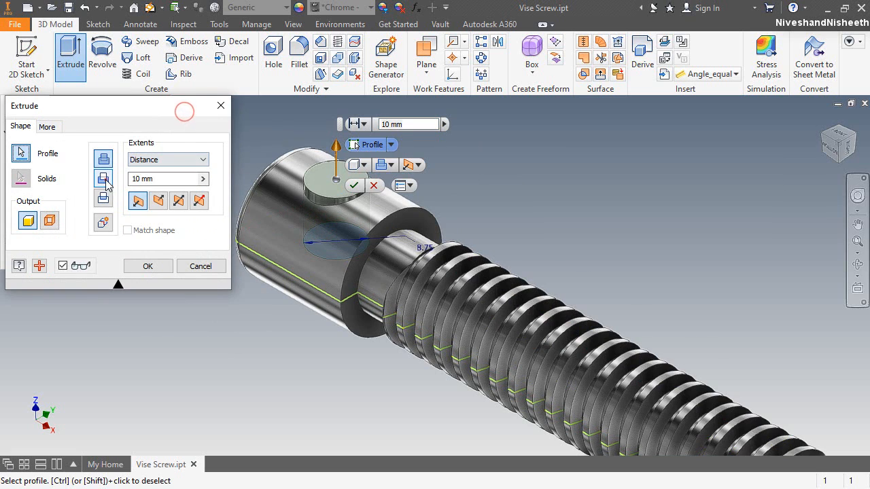
click(178, 200)
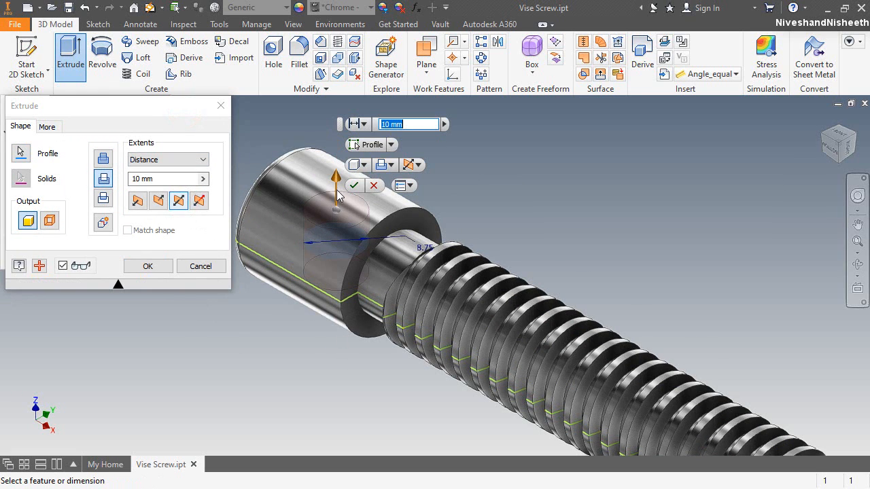
Extend the symmetric cut to about 80.5 mm and create the cross hole through the whole head
scroll(418, 308, up, 3)
scroll(424, 336, down, 6)
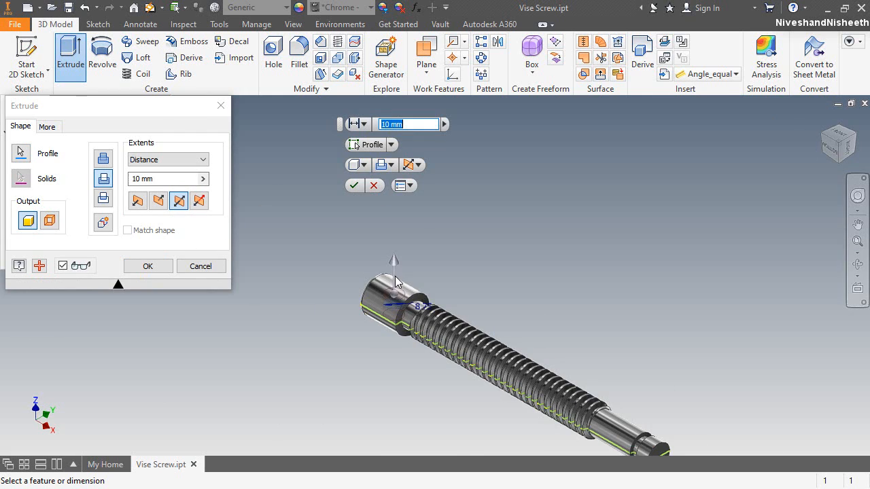
drag(395, 257, 411, 185)
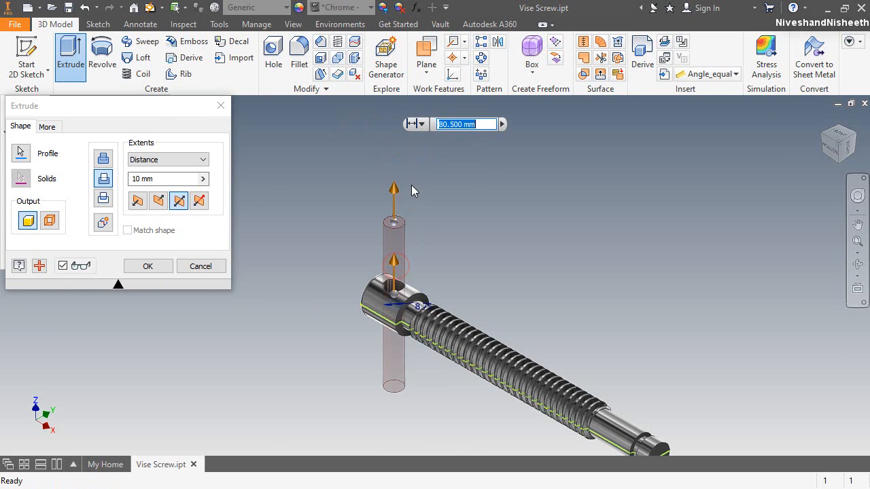
click(153, 267)
click(517, 294)
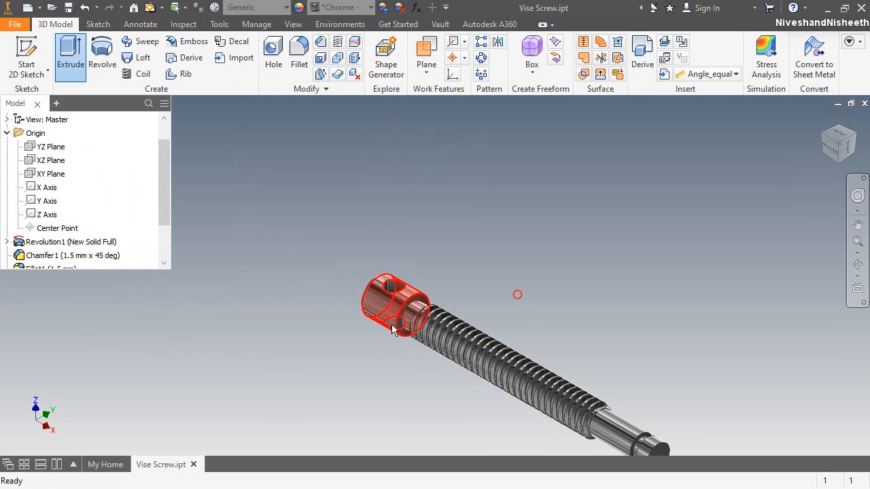
scroll(429, 306, up, 5)
click(858, 197)
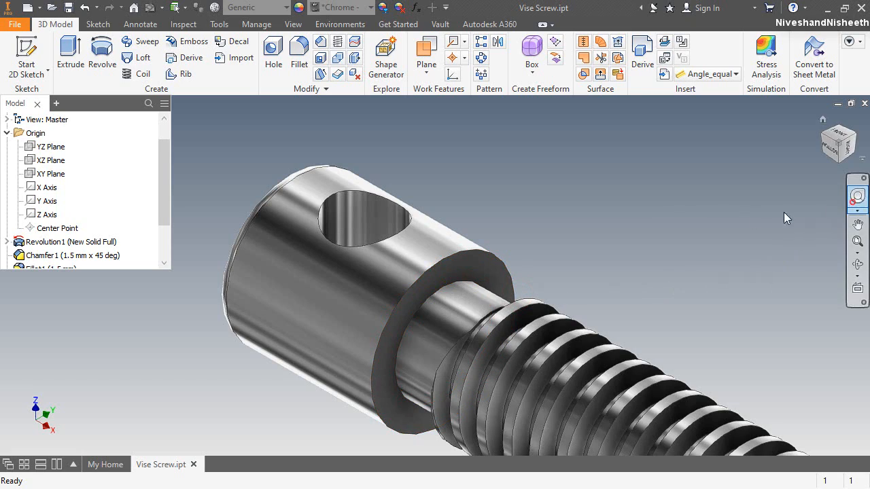
drag(745, 215, 475, 394)
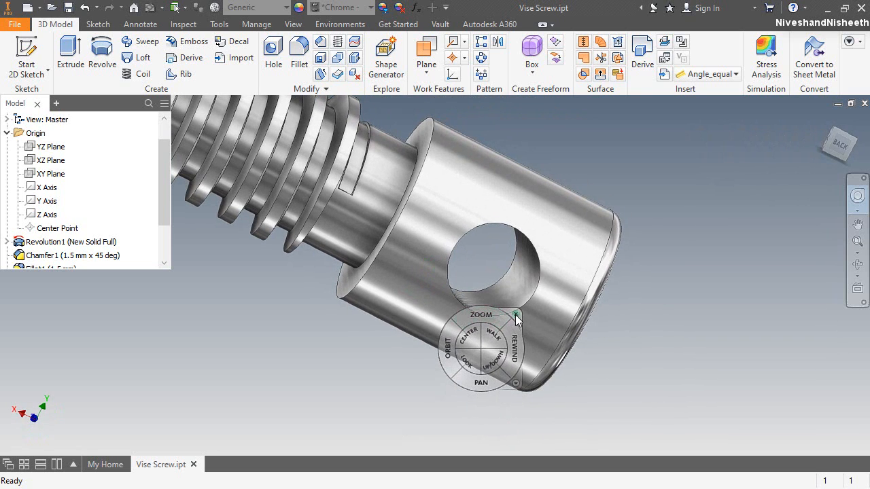
Return the finished vise screw to its home view, collapse the Origin folder and close the part
click(515, 314)
click(820, 119)
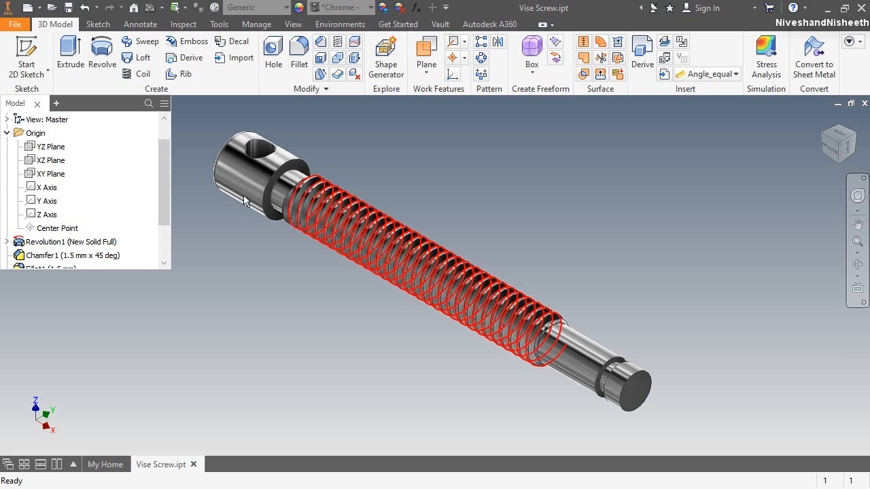
click(8, 134)
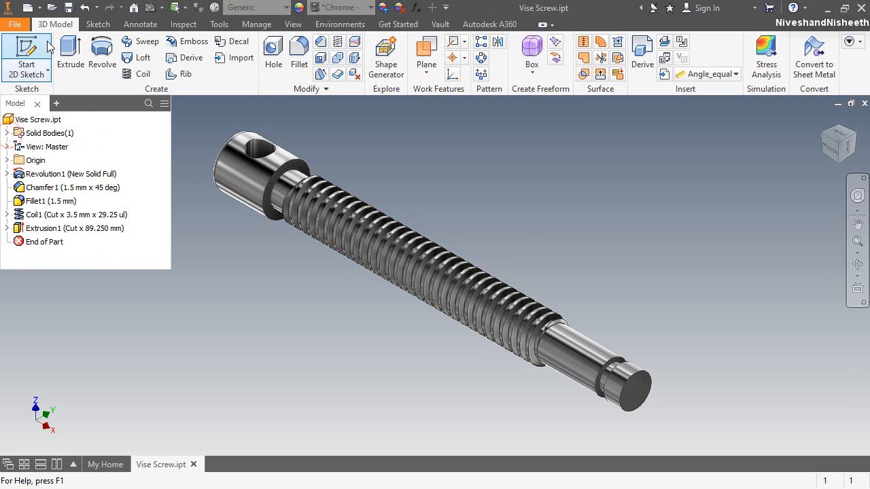
click(863, 104)
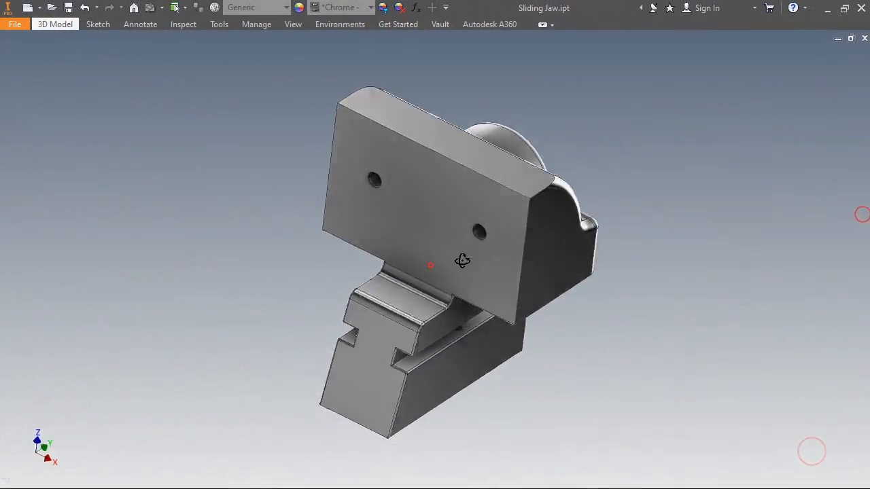
Inspect the finished Sliding Jaw model by orbiting around it and return to the home view
shift+middle_drag(460, 258, 98, 134)
drag(98, 134, 358, 243)
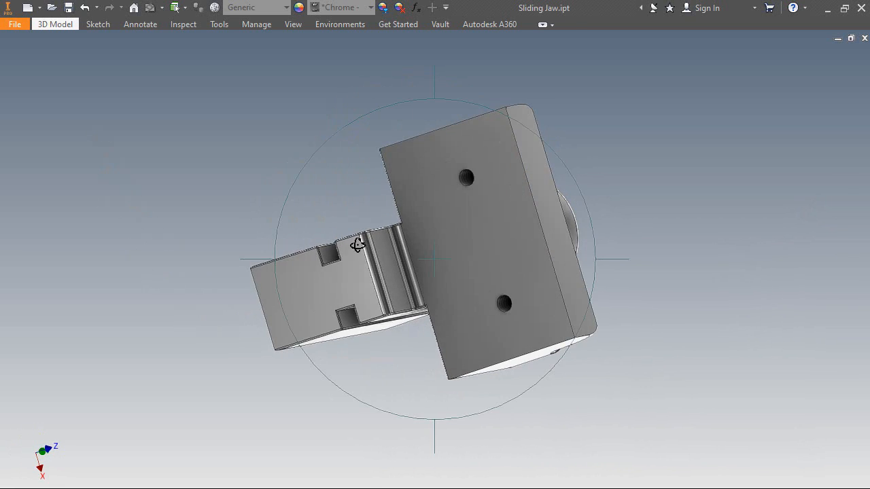
right_click(357, 244)
click(377, 283)
click(519, 129)
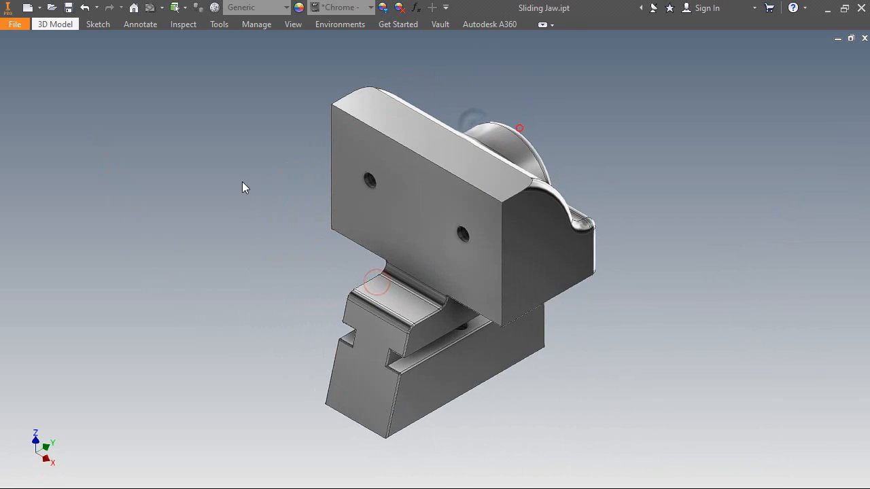
Switch to the Sliding Jaw.idw drawing and examine the front view's dimensions and threaded hole callouts
click(294, 24)
click(628, 58)
click(645, 106)
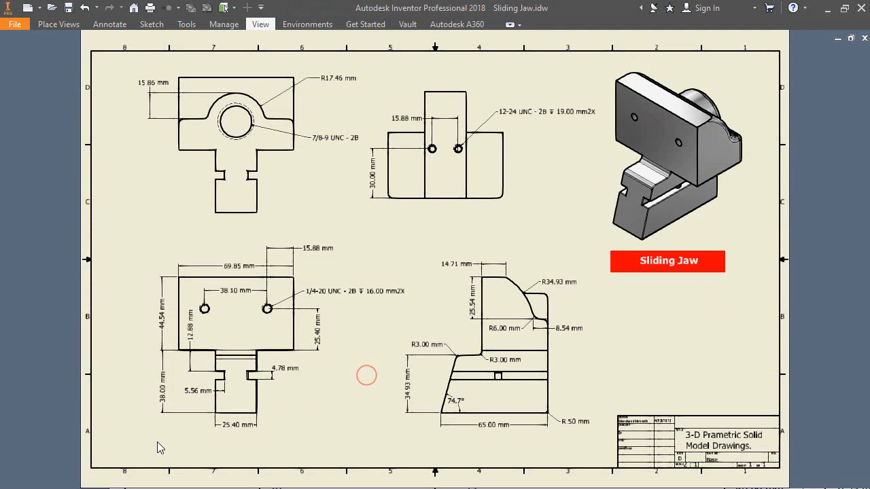
scroll(157, 442, up, 3)
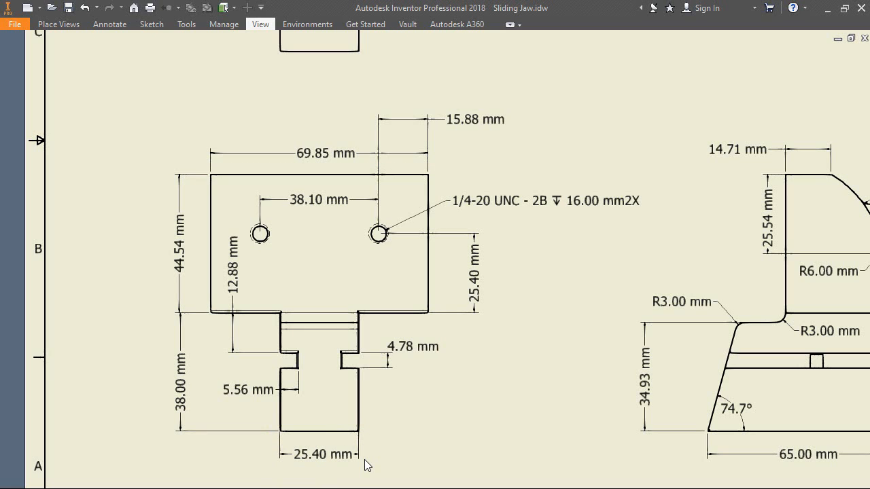
click(555, 146)
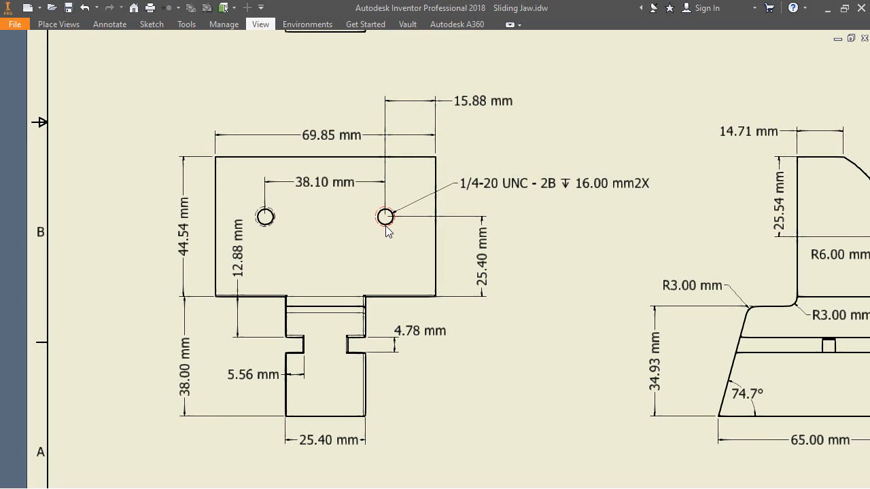
click(546, 371)
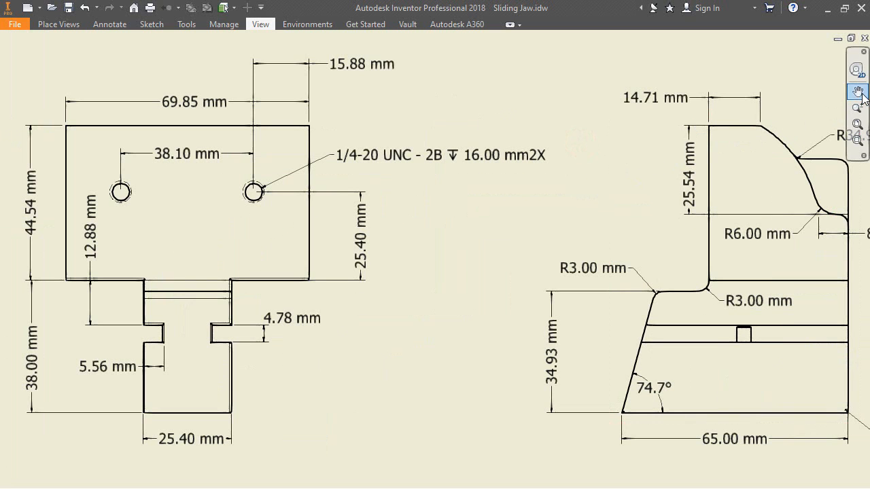
Examine the side view's lengths, radii and slant angle in the Sliding Jaw drawing
click(862, 93)
drag(744, 236, 419, 220)
scroll(401, 359, down, 4)
scroll(402, 359, down, 2)
drag(402, 359, 446, 366)
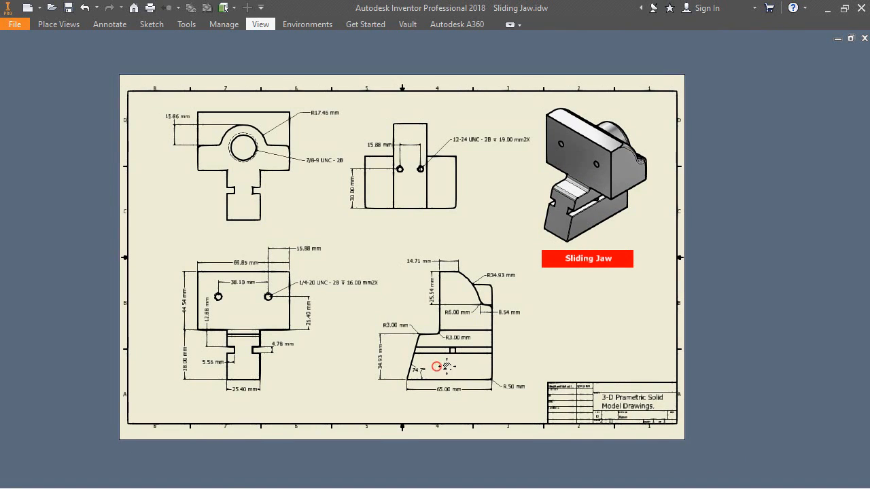
scroll(448, 390, down, 2)
scroll(449, 383, up, 7)
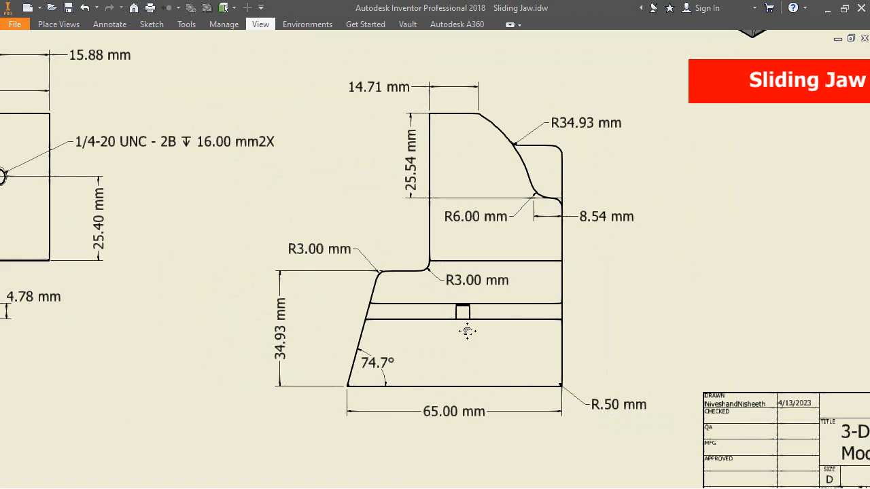
right_click(630, 268)
click(682, 268)
click(582, 449)
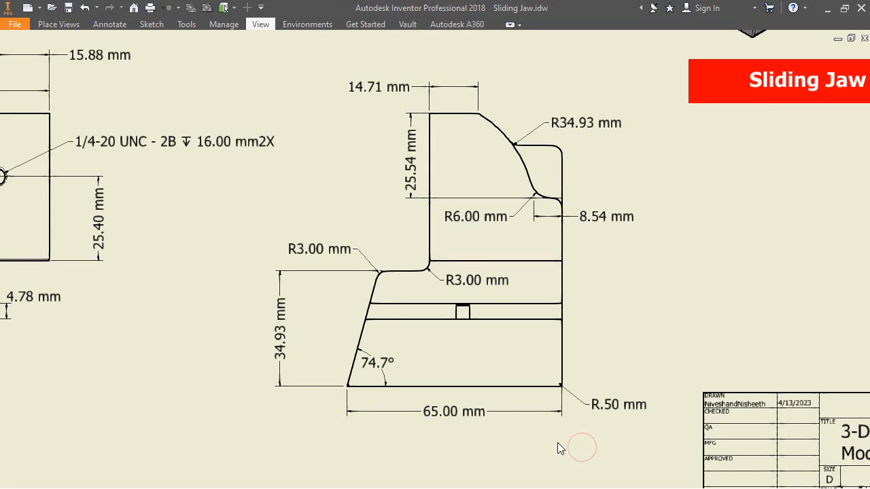
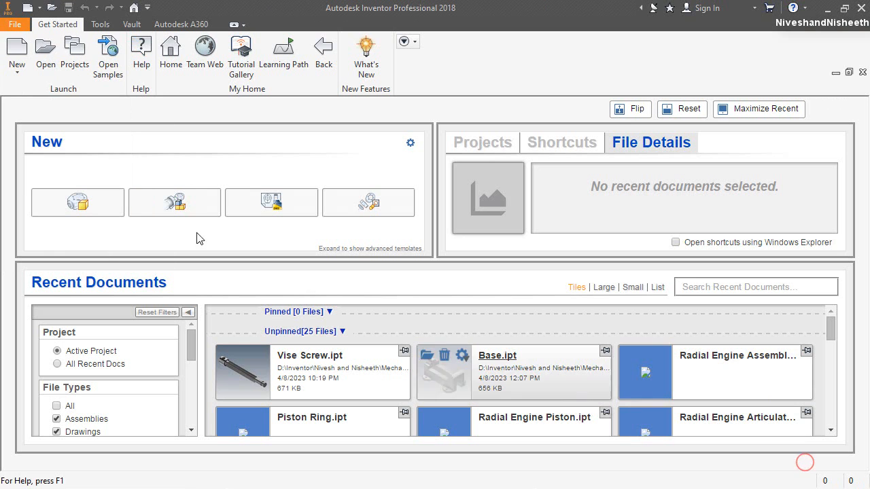
Create a new part from the metric Standard (mm).ipt template and start a sketch on the XZ plane, viewed from the bottom
click(17, 51)
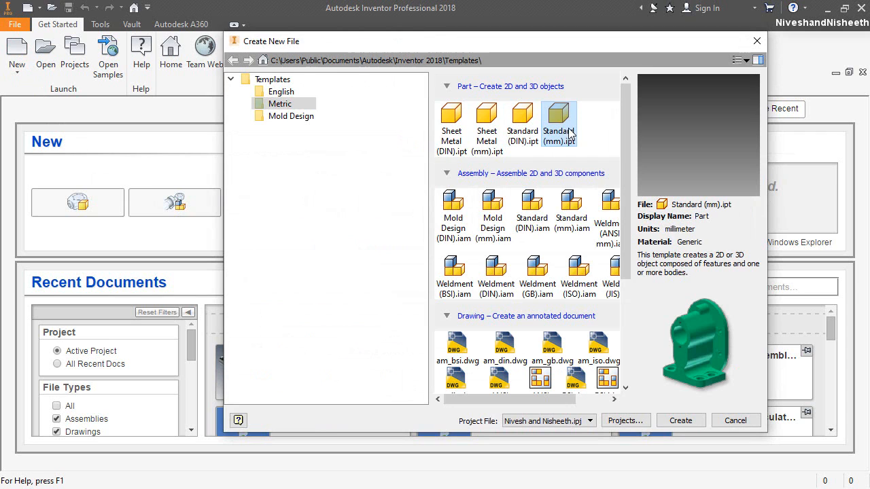
double_click(563, 122)
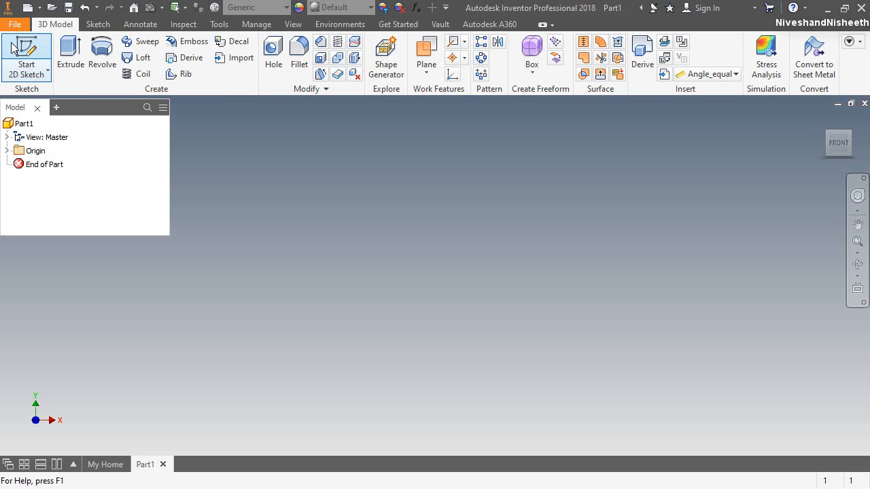
click(12, 46)
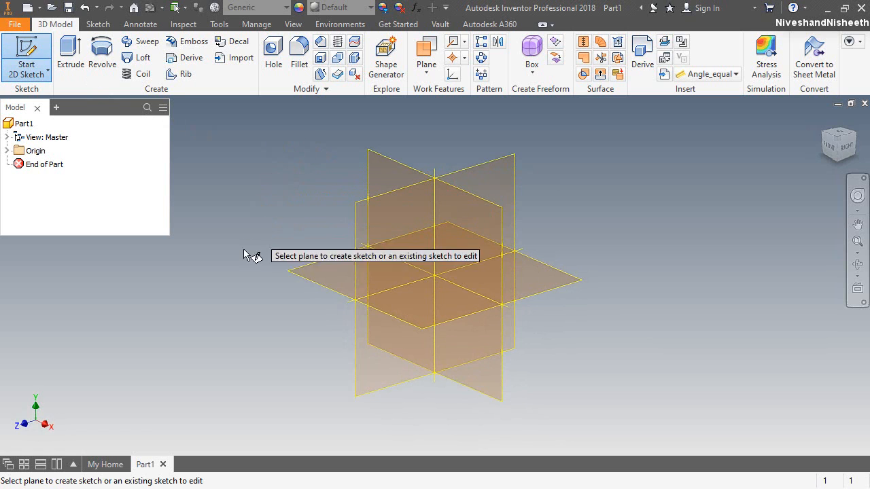
click(323, 288)
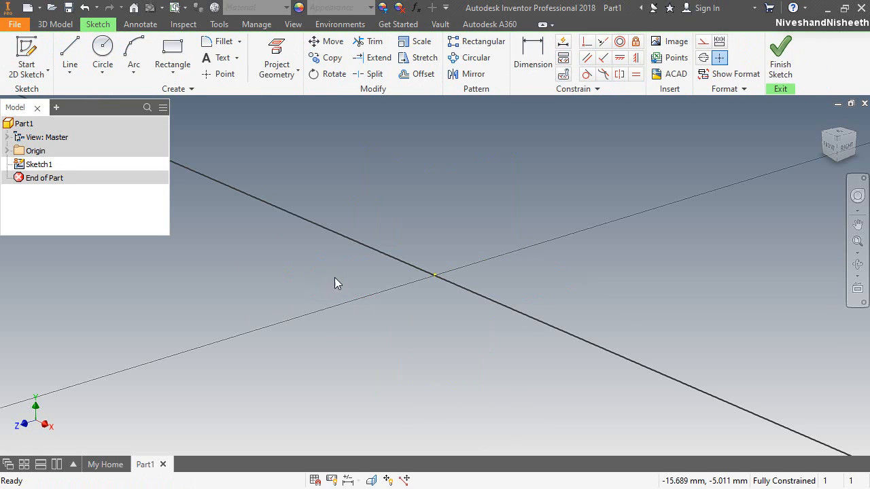
click(831, 145)
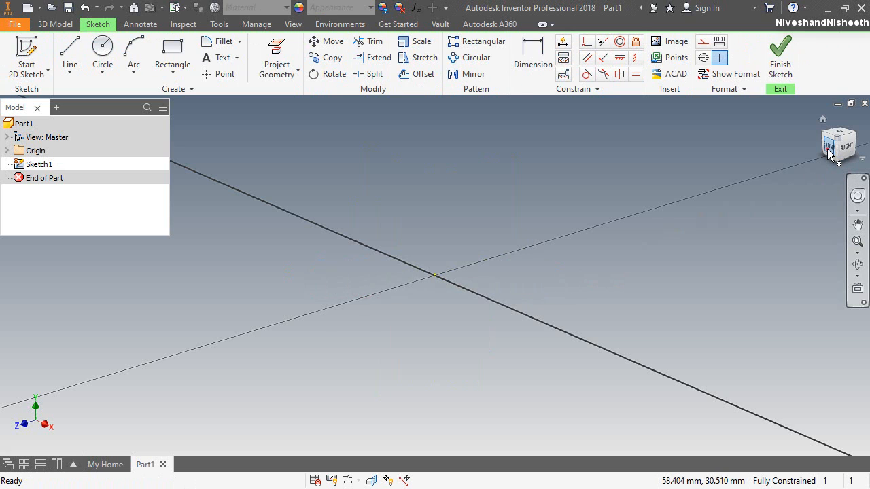
click(840, 163)
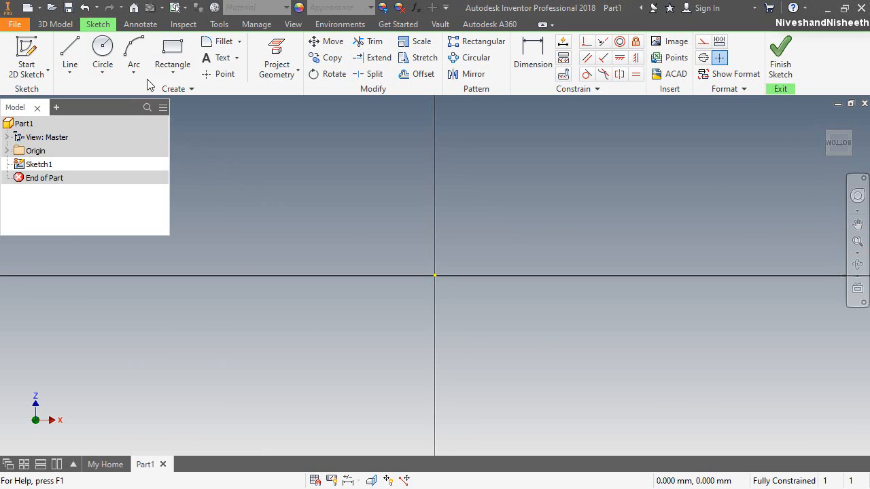
Sketch a rectangle about 11 mm wide standing on the horizontal axis and centre it on the origin with a Vertical constraint
click(173, 47)
click(350, 275)
click(542, 164)
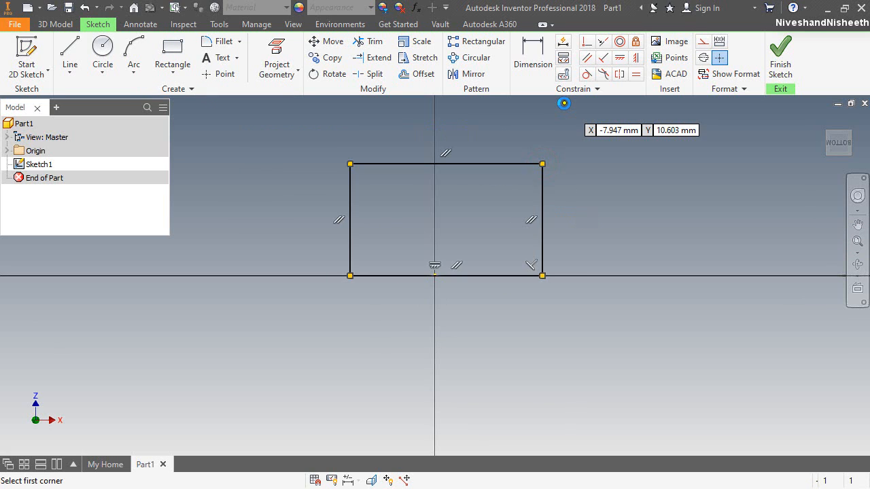
click(636, 57)
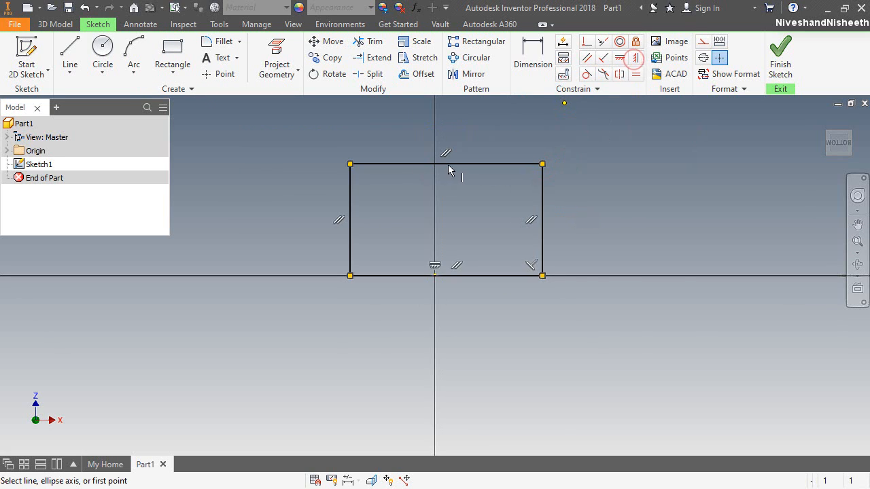
click(445, 163)
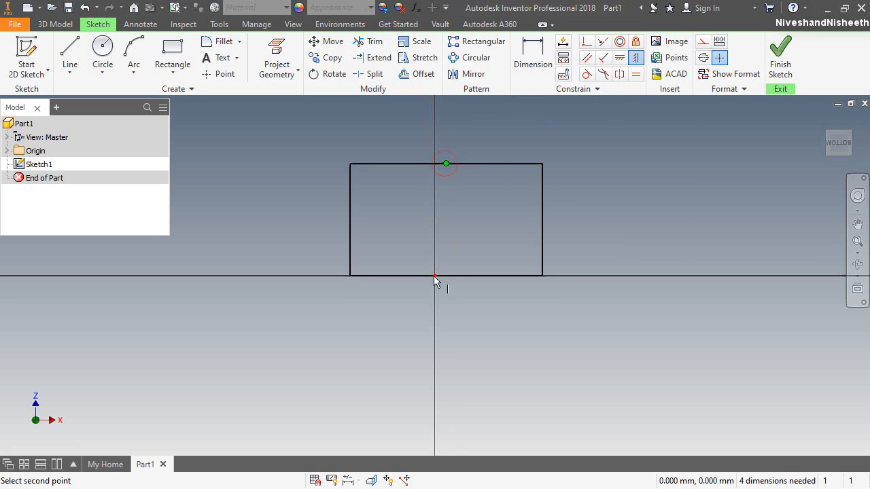
click(434, 275)
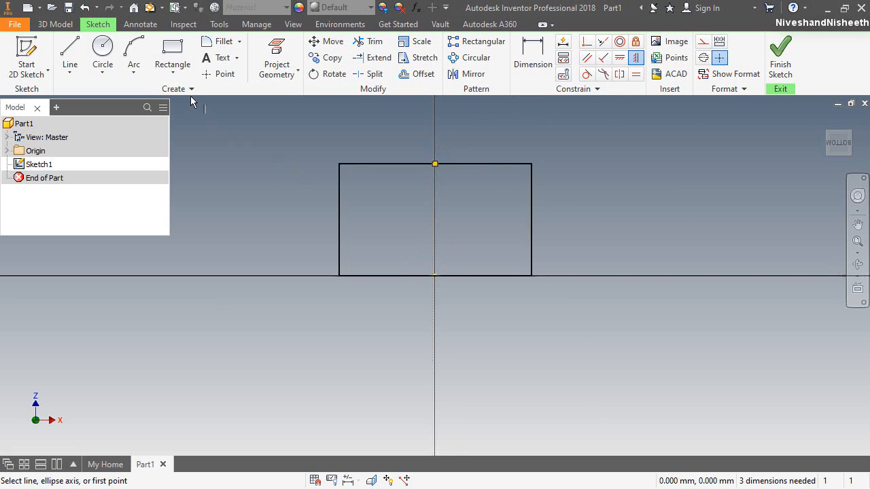
Sketch a narrower rectangle hanging below the horizontal axis and centre it under the origin with a Vertical constraint
click(172, 51)
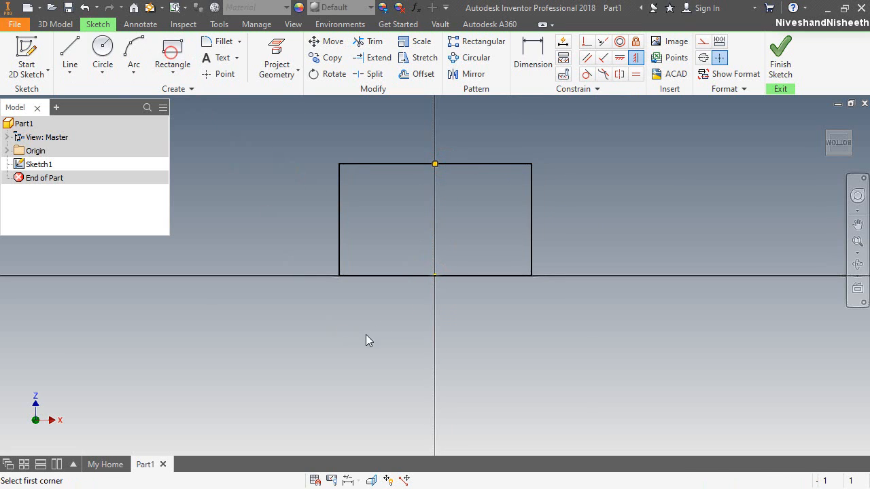
click(403, 276)
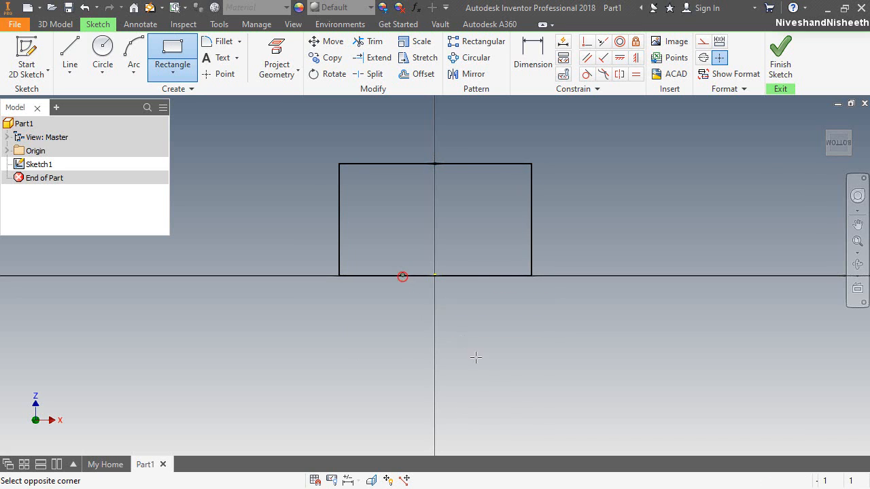
click(475, 384)
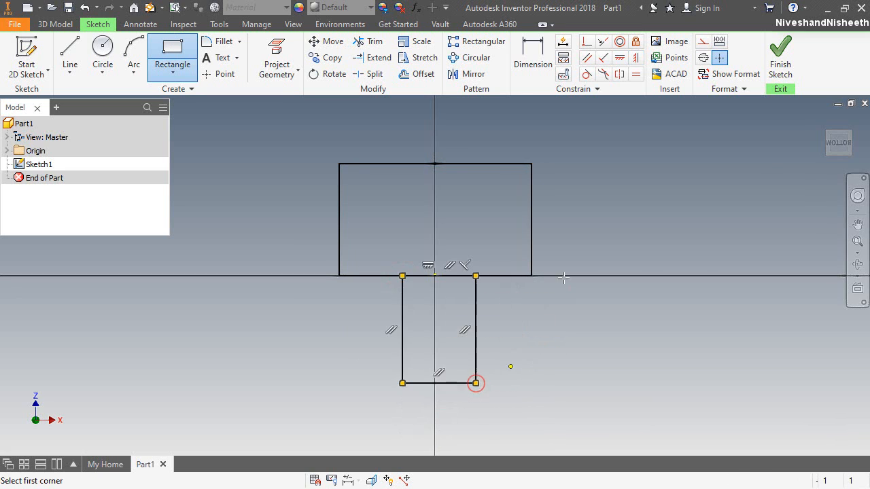
click(637, 57)
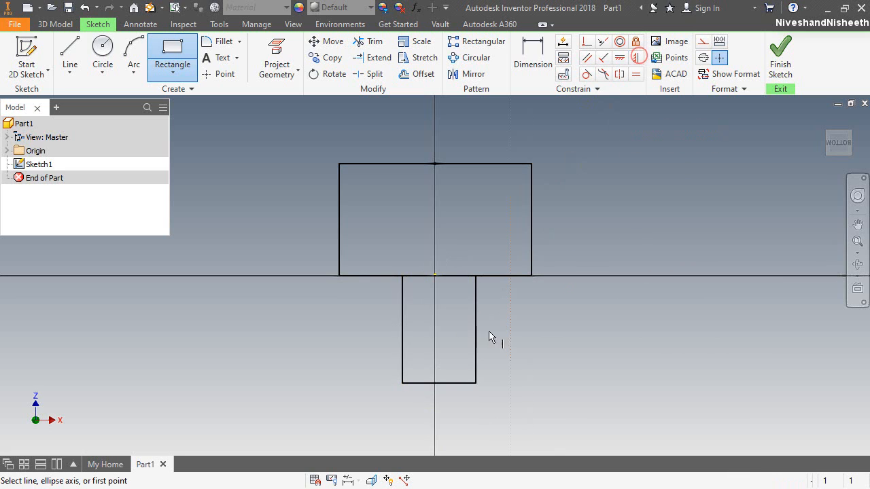
click(440, 383)
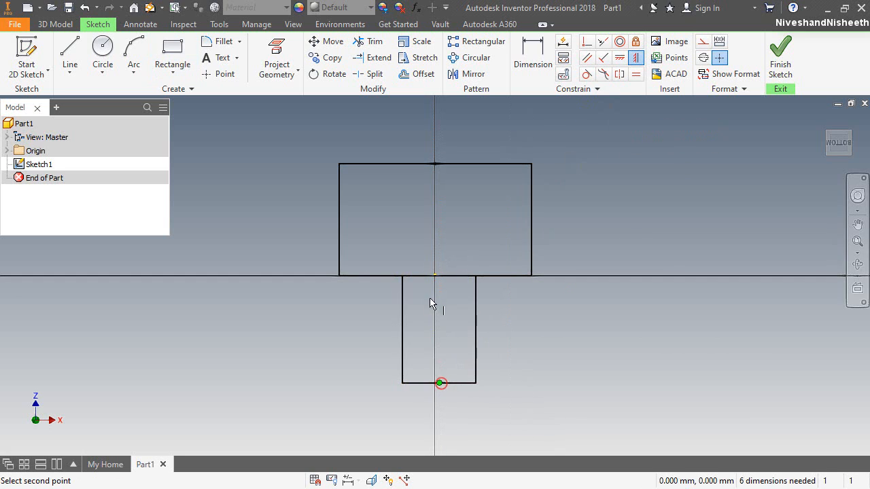
click(436, 277)
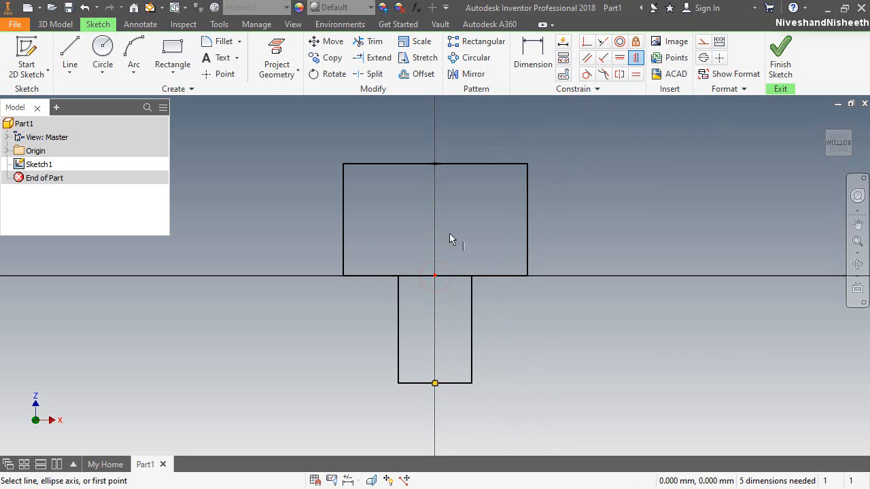
Dimension the upper rectangle's width as 69.85 mm
click(533, 53)
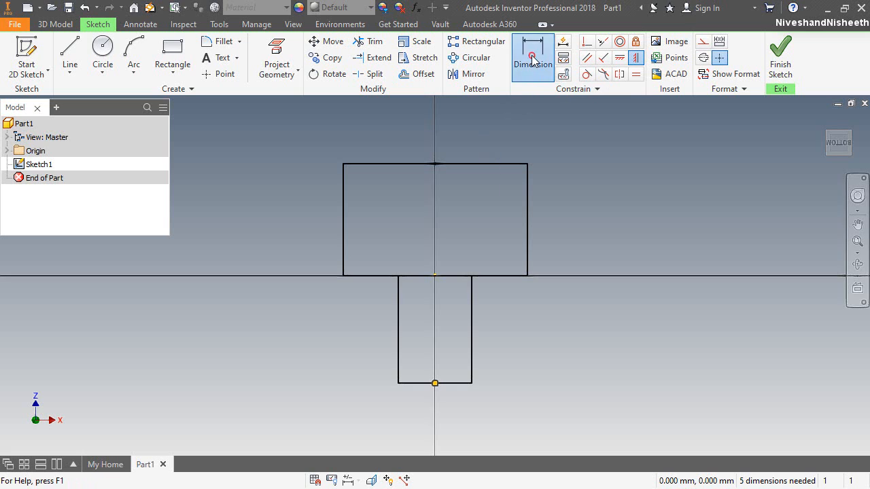
click(485, 167)
click(460, 131)
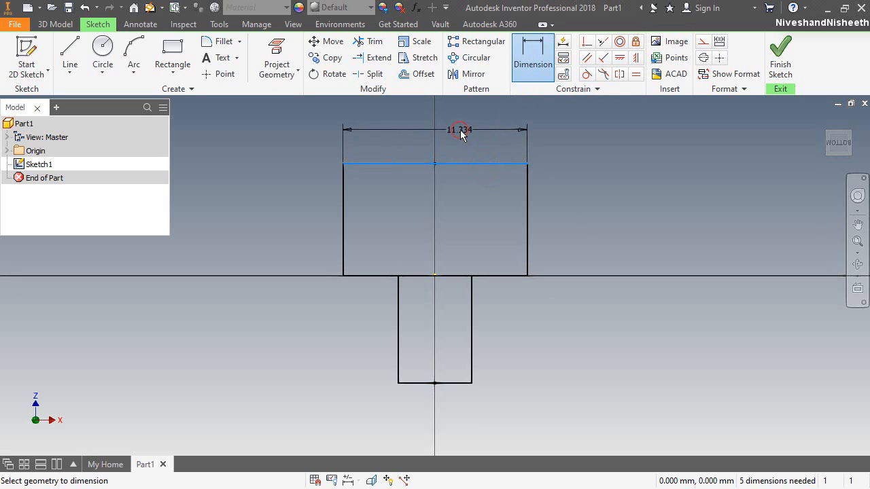
text(6)
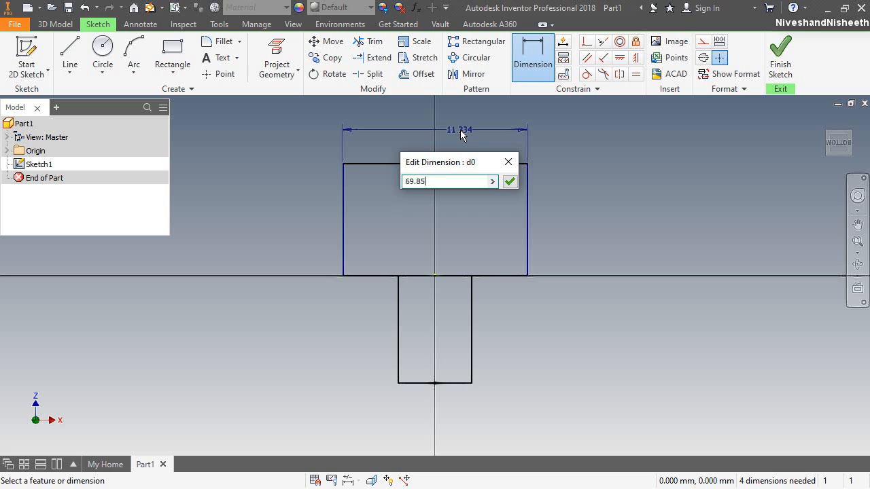
text(9.85)
key(Return)
Dimension the upper rectangle's height as 44.54 mm
scroll(460, 129, up, 3)
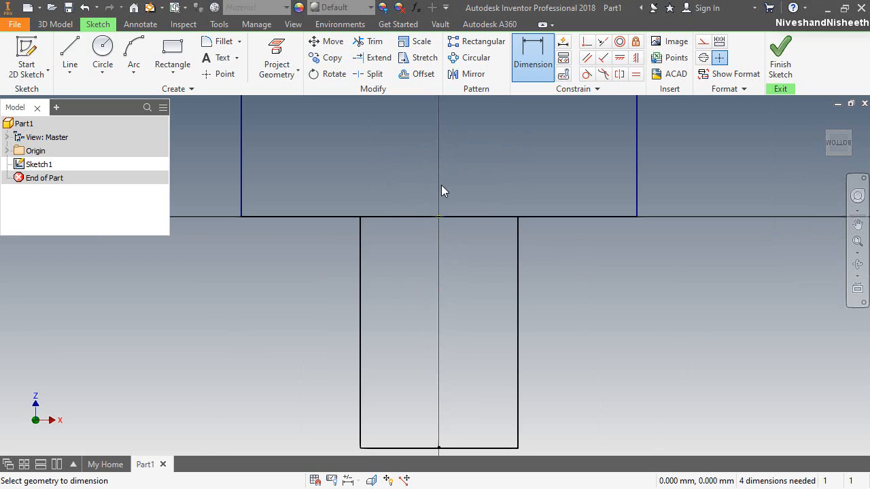
scroll(435, 322, up, 3)
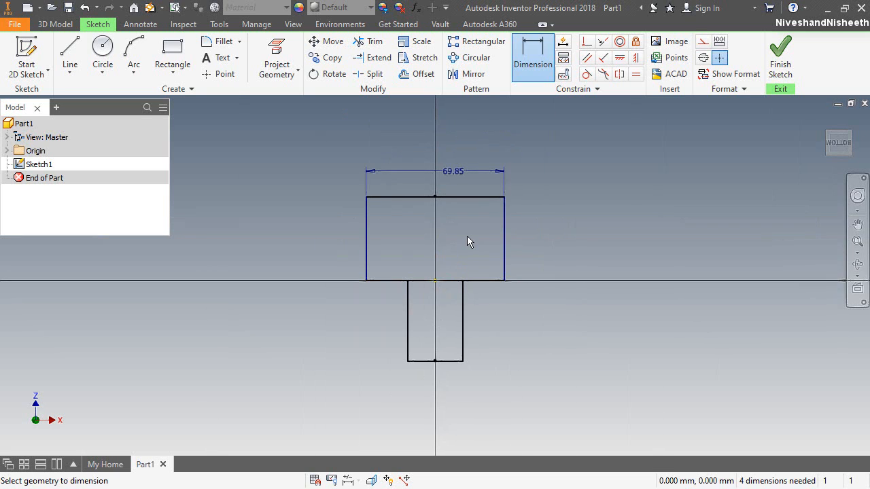
click(366, 237)
click(330, 243)
text(44.54)
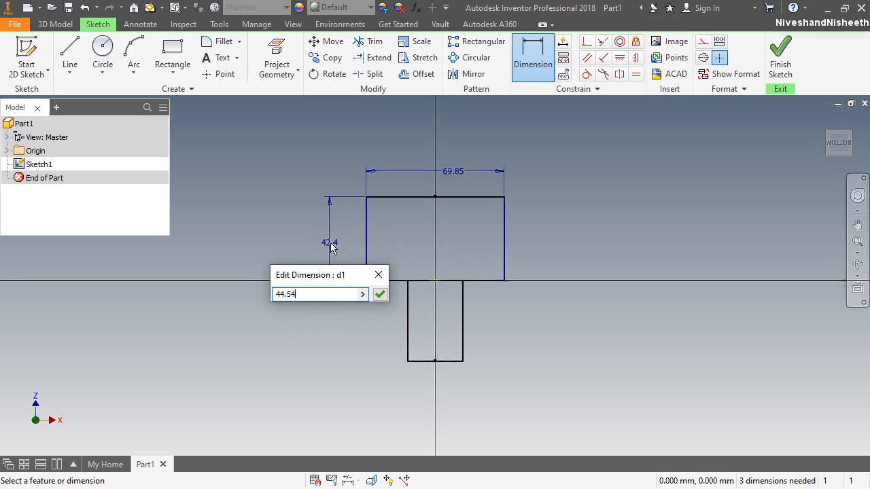
key(Return)
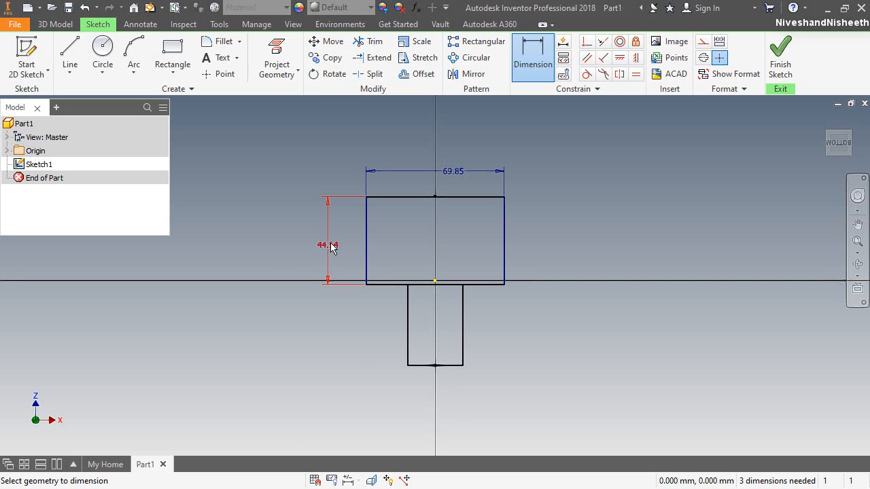
right_click(431, 242)
click(481, 243)
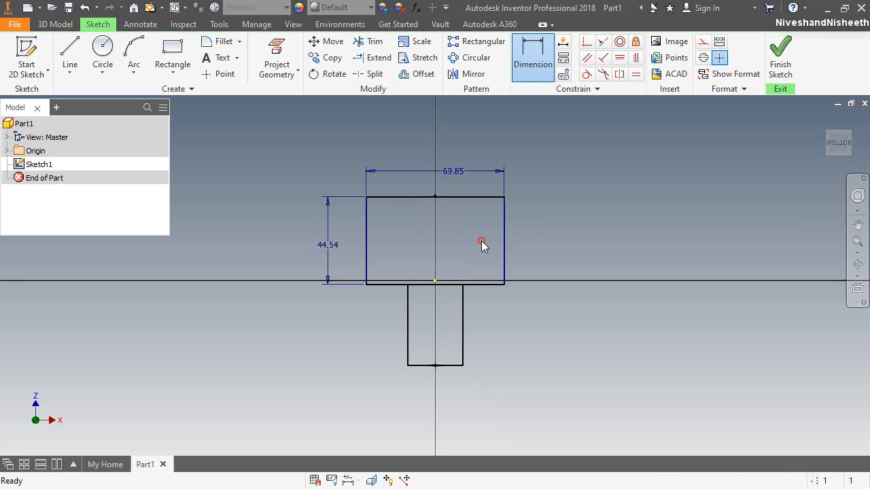
Project the XY plane into the sketch and make the upper rectangle's bottom edge collinear with it
click(280, 64)
click(285, 93)
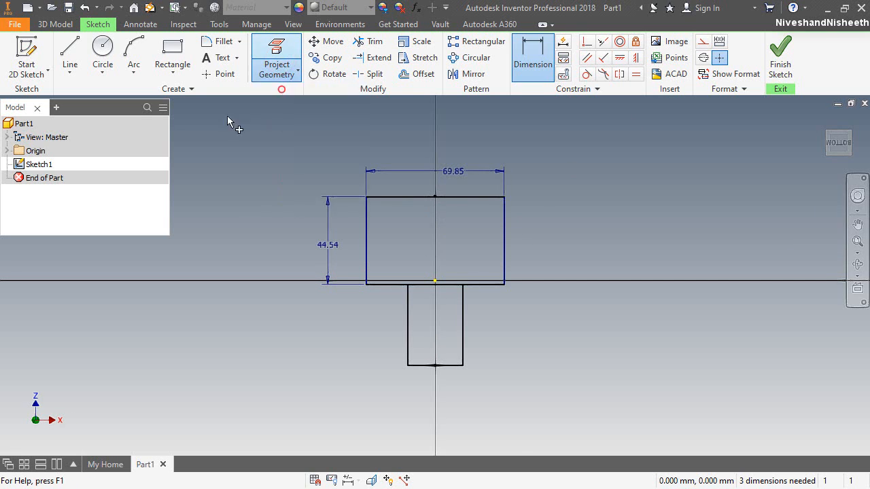
click(8, 151)
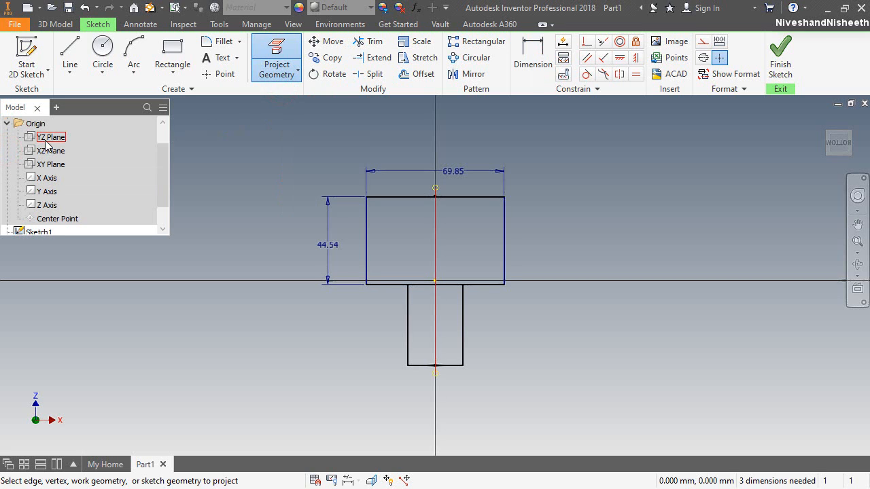
click(45, 166)
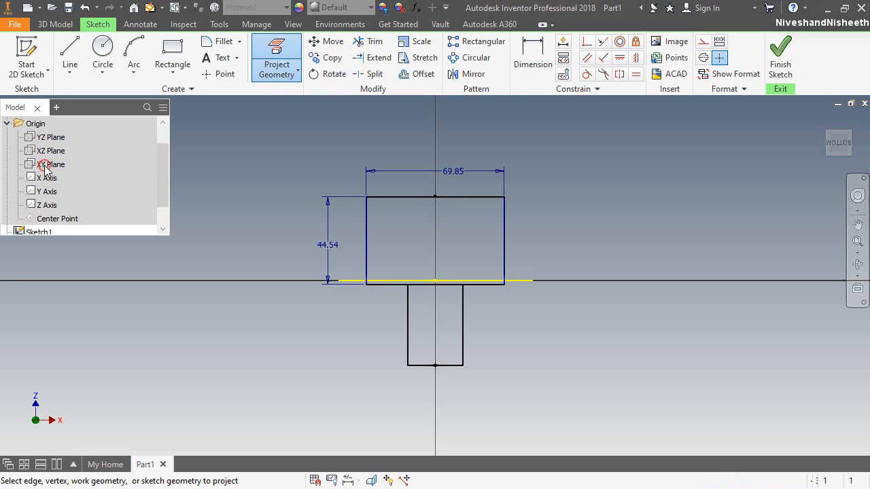
click(602, 41)
click(497, 285)
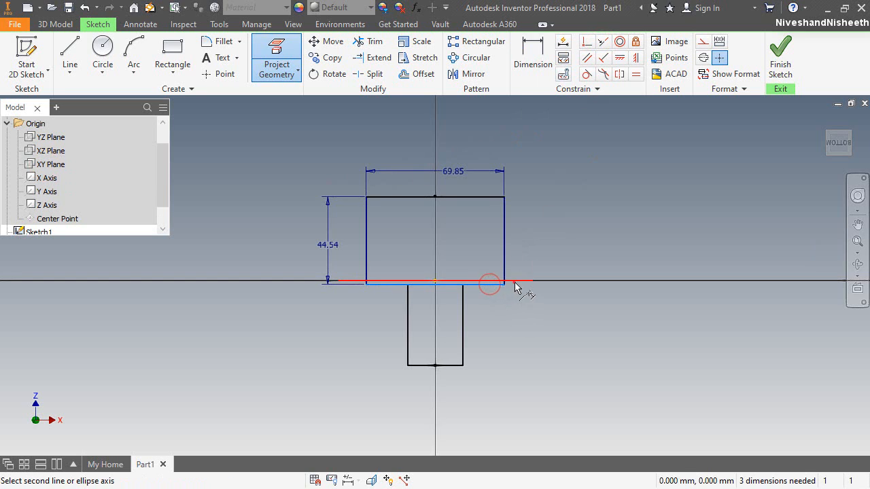
click(514, 284)
right_click(529, 229)
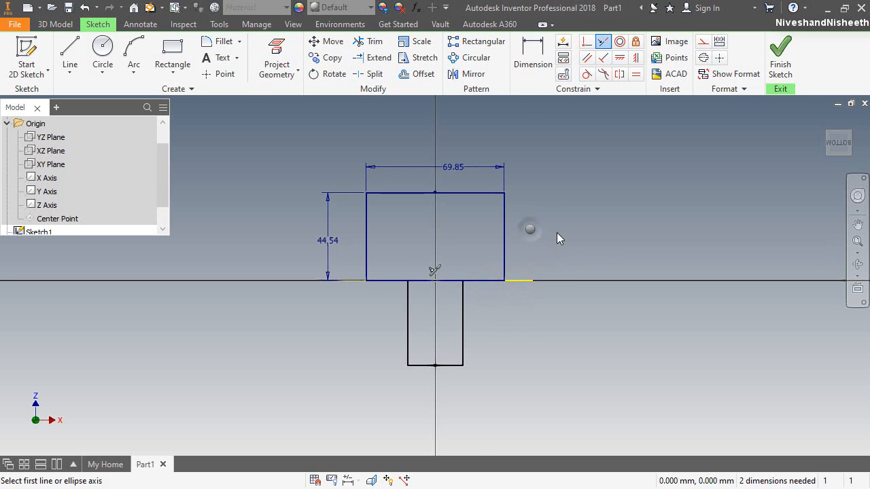
click(569, 232)
Convert the projected XY plane line, the upper rectangle's bottom edge and the narrow rectangle's top edge to construction lines
click(519, 284)
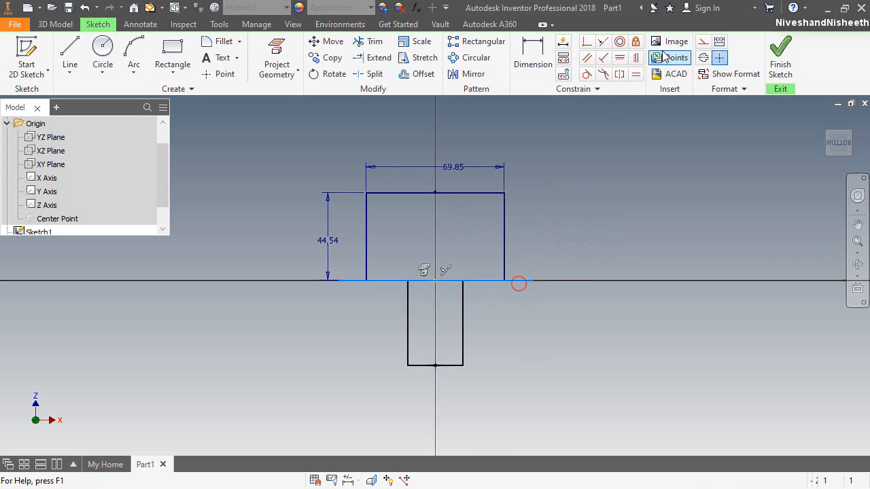
click(611, 201)
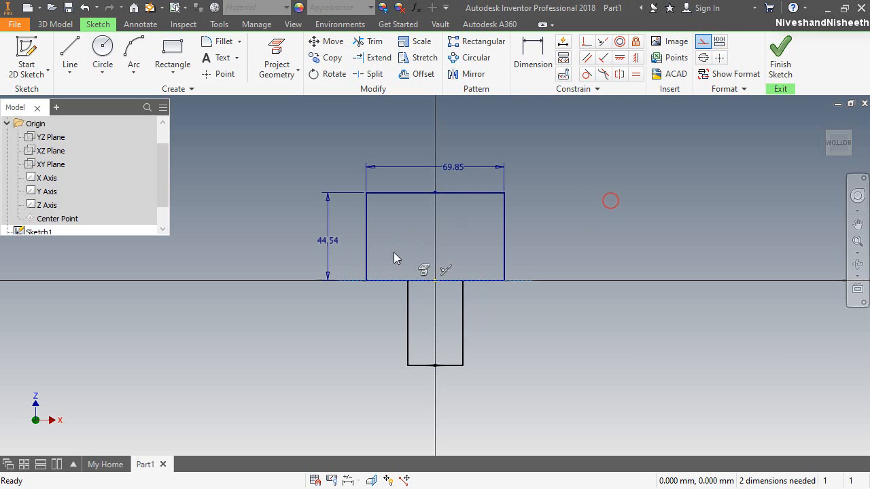
click(392, 281)
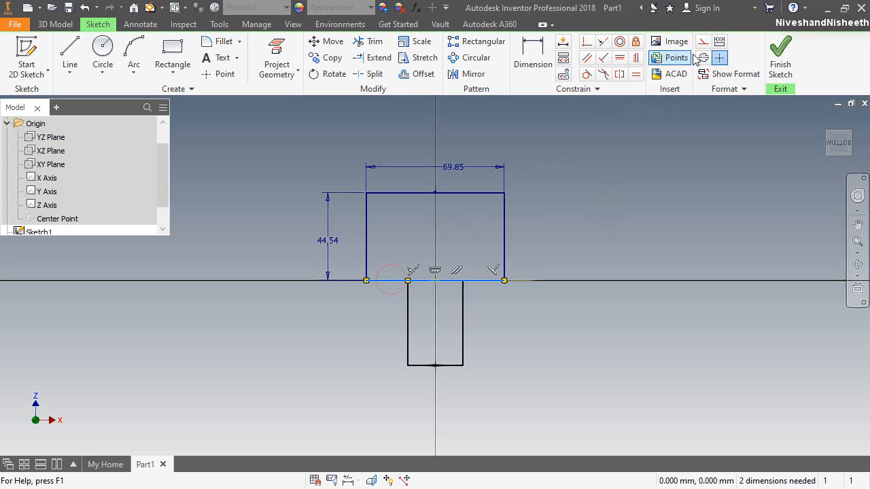
click(672, 161)
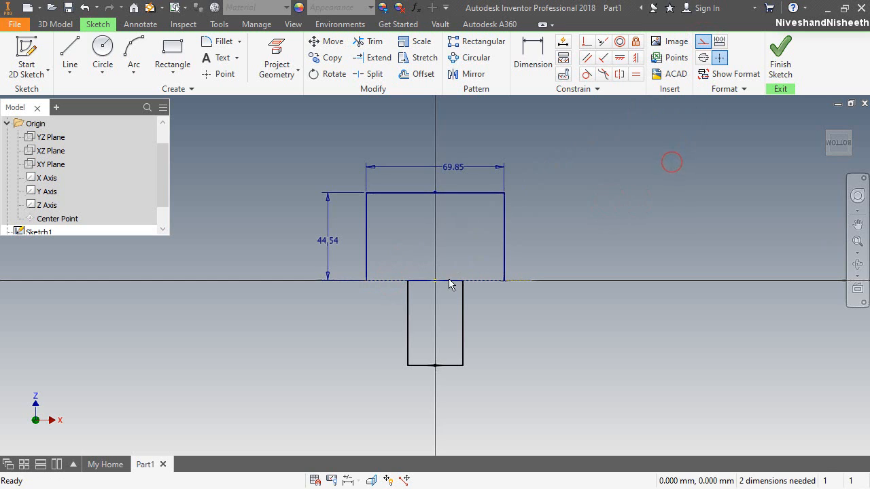
click(449, 280)
click(702, 40)
click(645, 180)
Draw two solid shoulder lines along the horizontal axis, joining the upper rectangle's bottom corners to the narrow rectangle's top corners
click(70, 54)
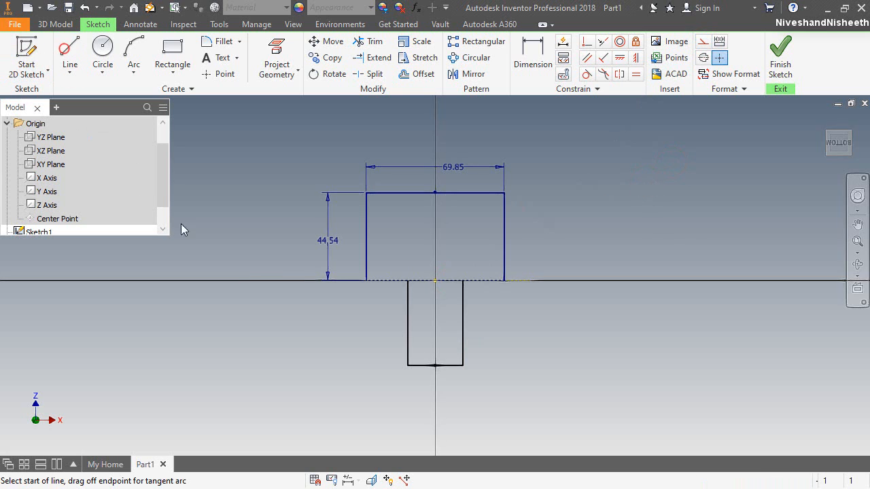
click(366, 280)
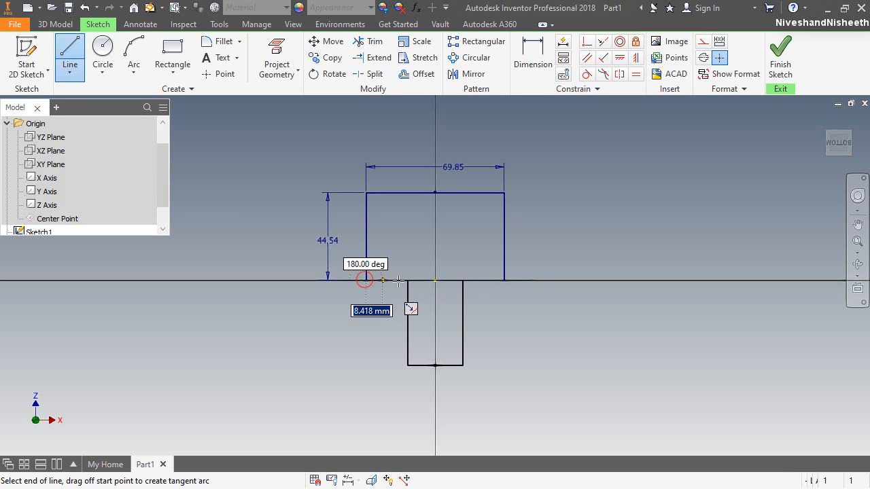
double_click(406, 280)
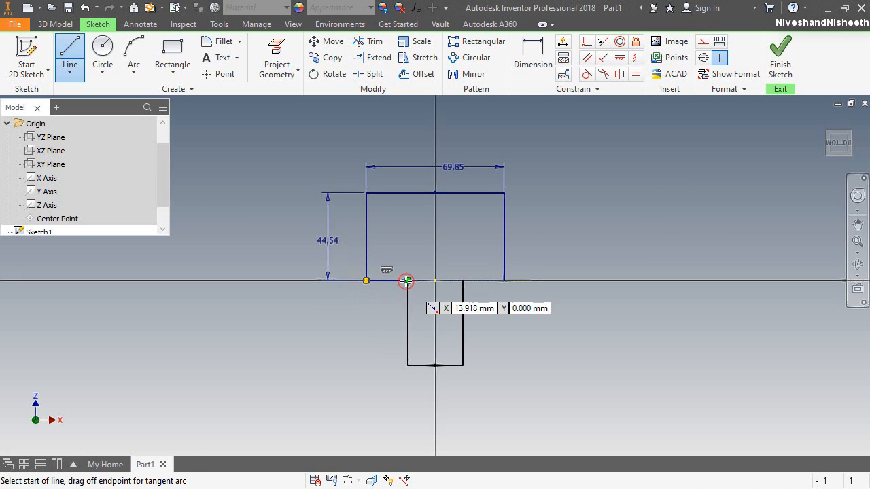
click(463, 280)
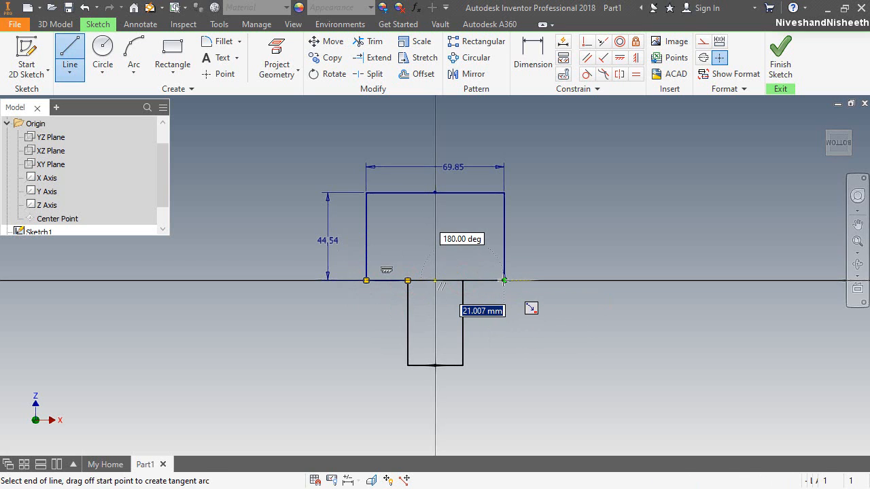
double_click(503, 280)
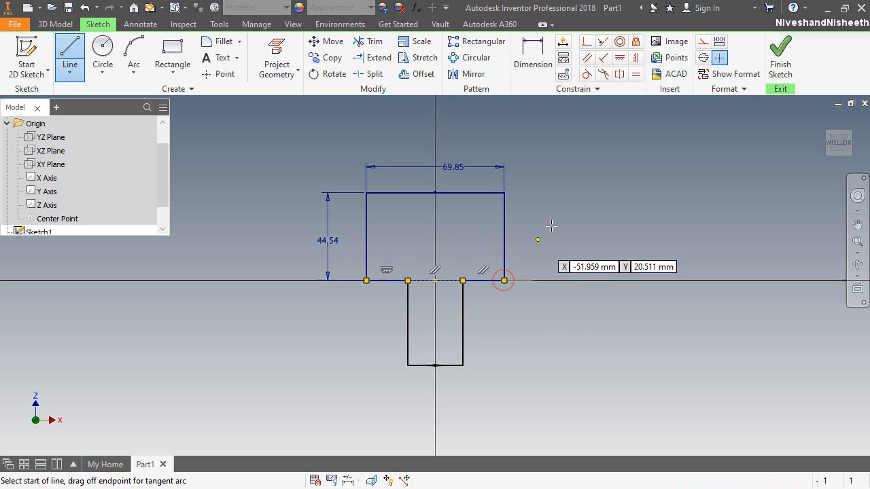
Dimension the narrow lower rectangle with a height of 38 mm and a width of 25.4 mm
click(533, 56)
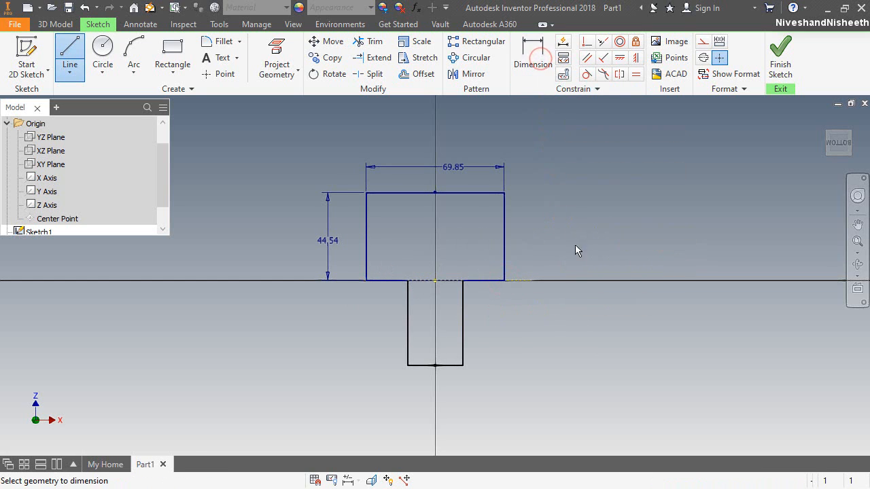
click(409, 314)
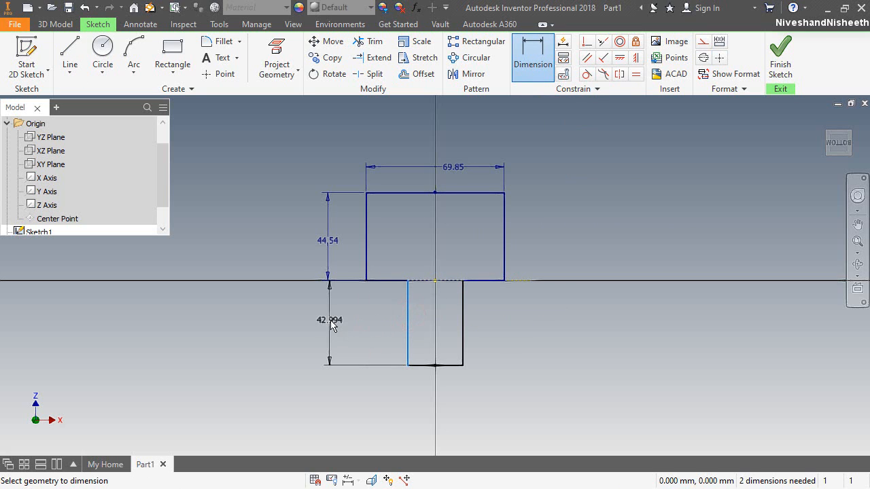
click(331, 325)
text(38)
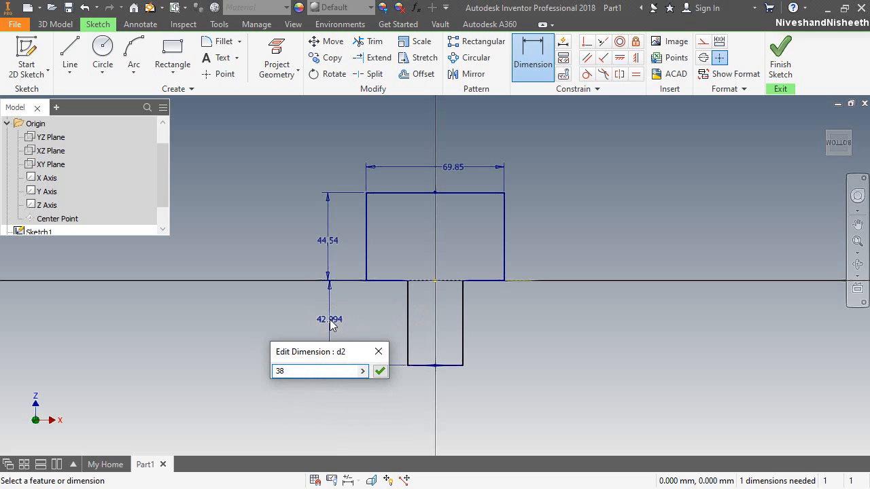
key(Return)
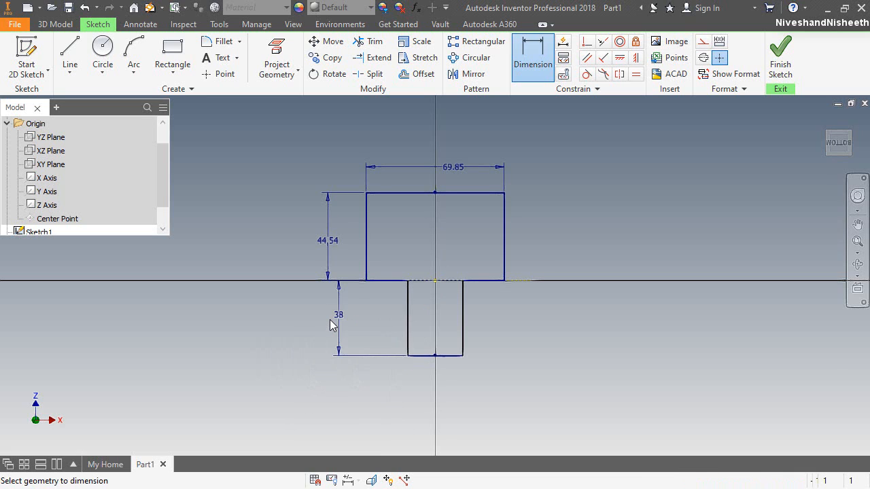
click(447, 357)
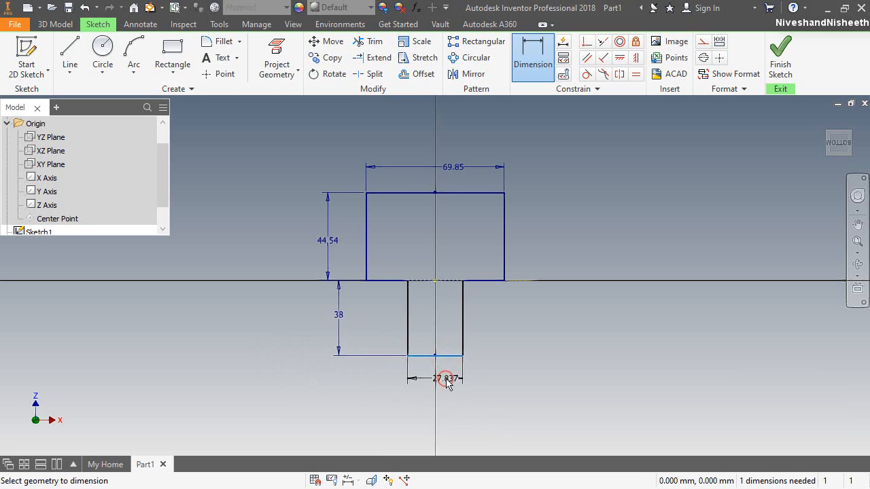
click(447, 383)
text(25.4)
key(Return)
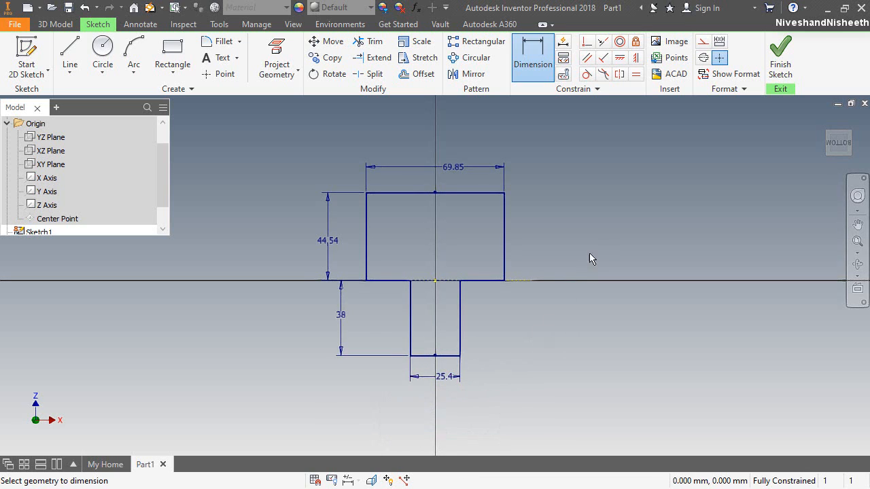
Sketch two small notch rectangles of matching height inside the stem, one on each vertical side edge
right_click(608, 192)
click(634, 171)
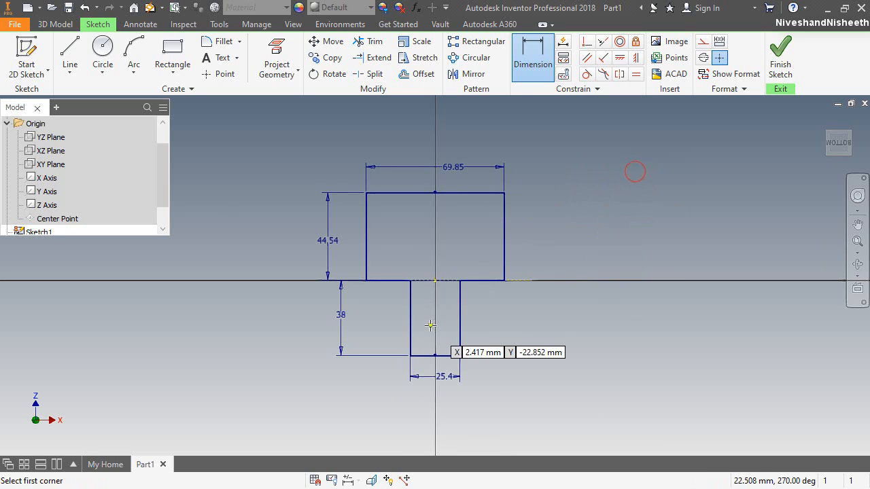
scroll(426, 320, up, 2)
click(391, 283)
click(411, 309)
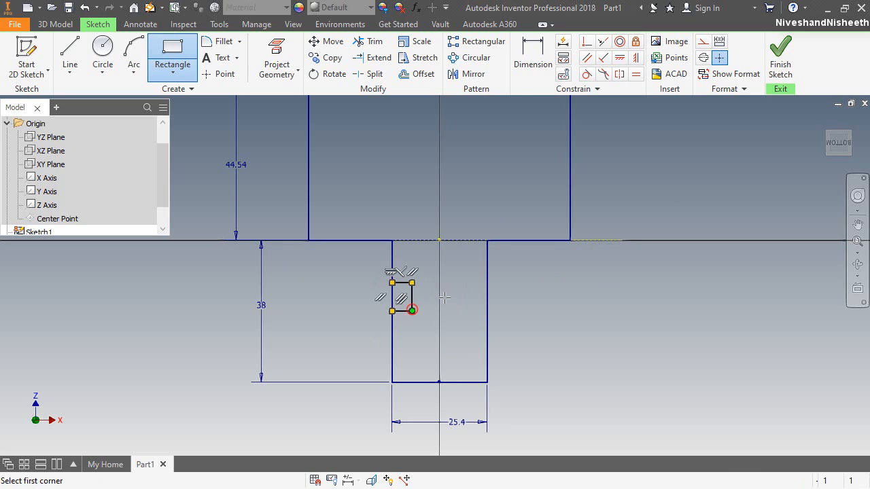
click(486, 284)
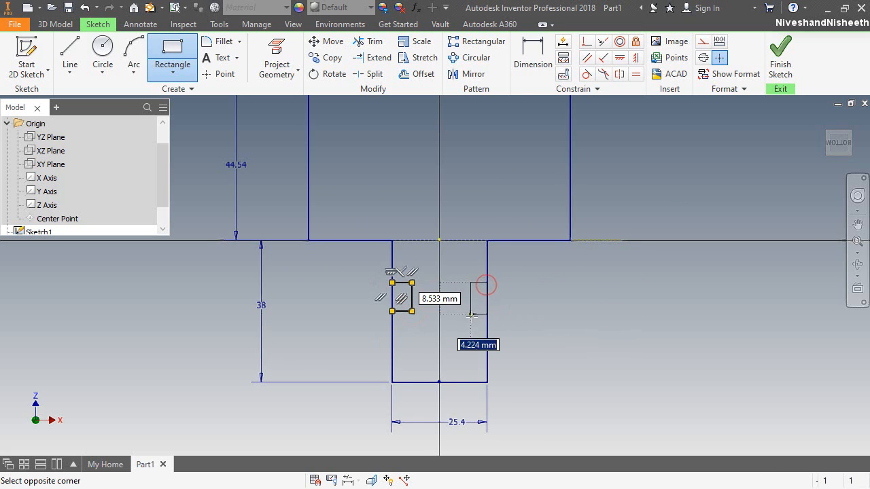
click(468, 311)
key(Escape)
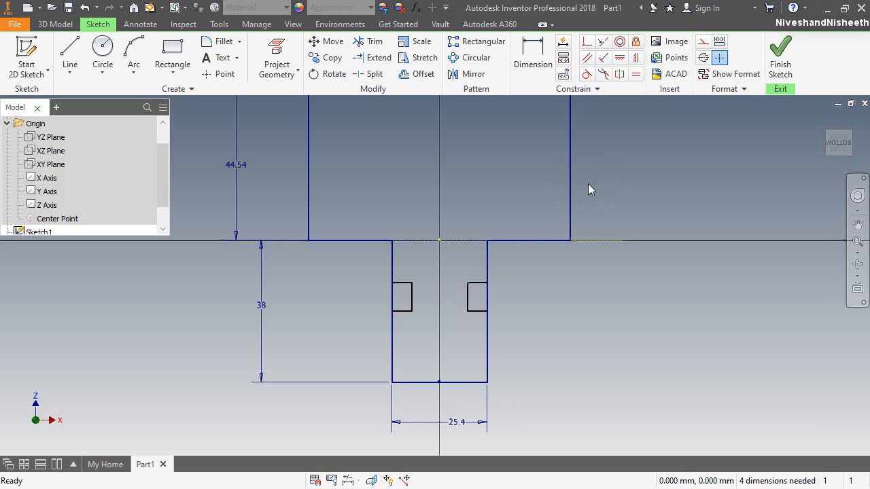
Apply an Equal constraint to the top edges of the two notch rectangles
drag(401, 311, 408, 317)
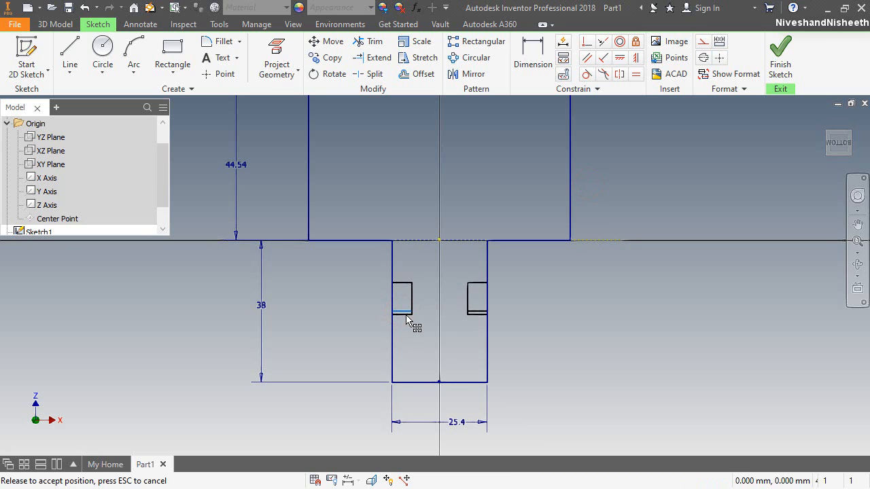
drag(409, 316, 408, 316)
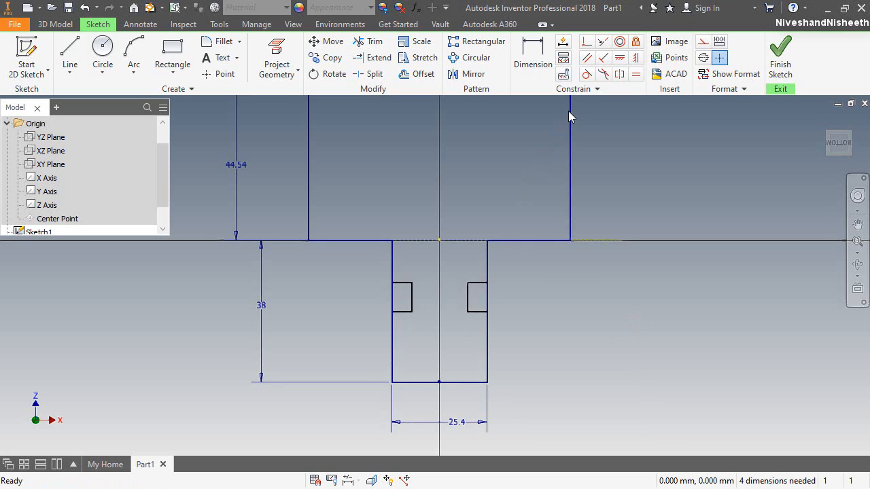
click(476, 282)
click(400, 283)
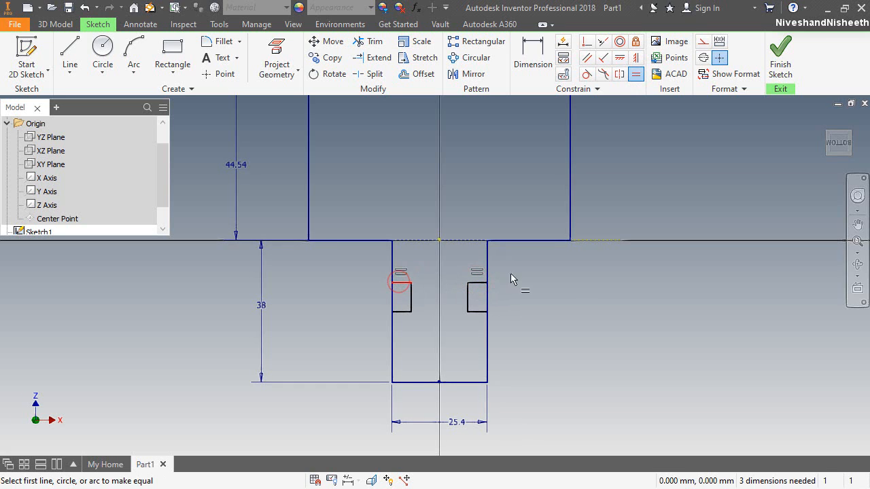
Dimension the vertical distance from the shoulder line to the left notch's top edge as 12.88 mm
click(532, 55)
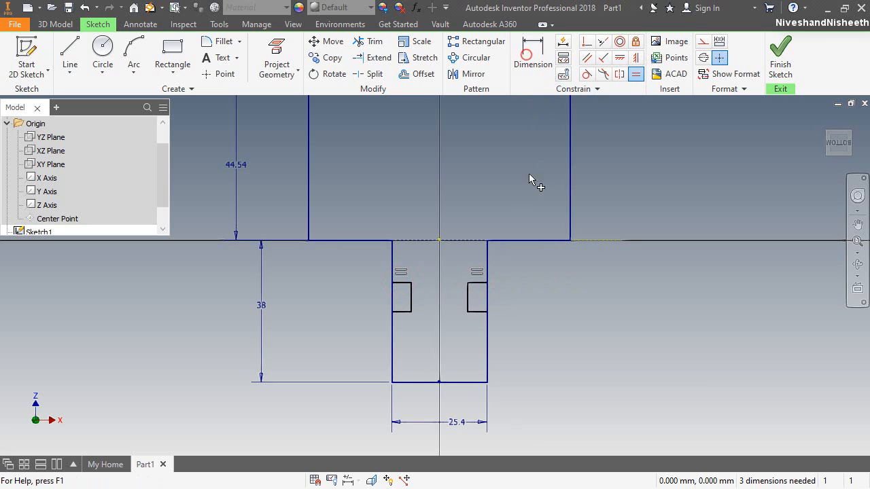
click(401, 282)
click(372, 242)
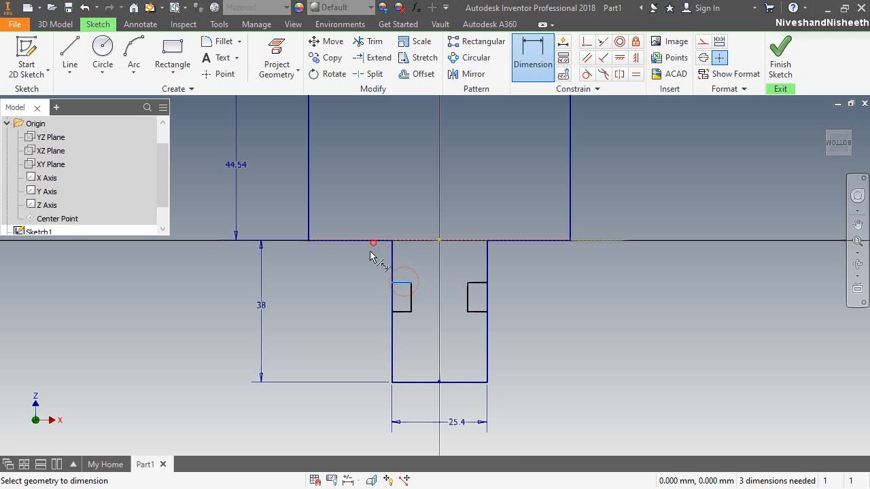
click(346, 280)
text(12.88)
key(Return)
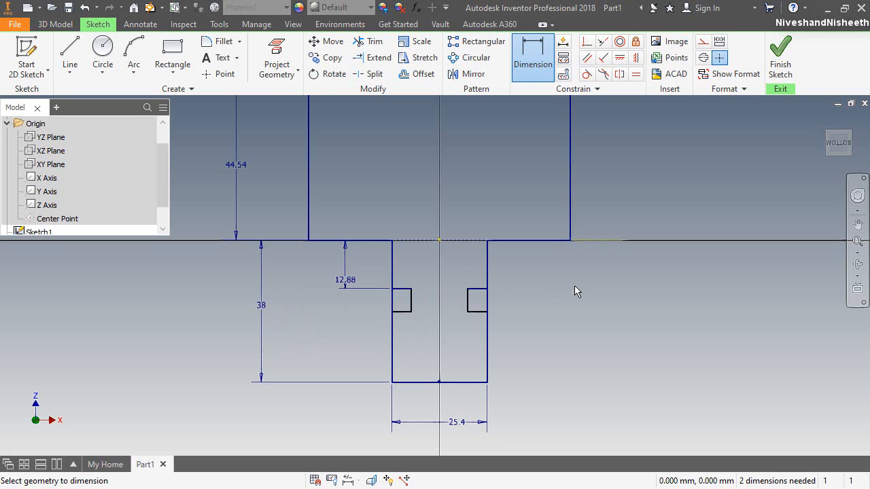
Dimension the left notch rectangle with a height of 4.78 mm and a width of 5.56 mm
click(410, 299)
click(381, 307)
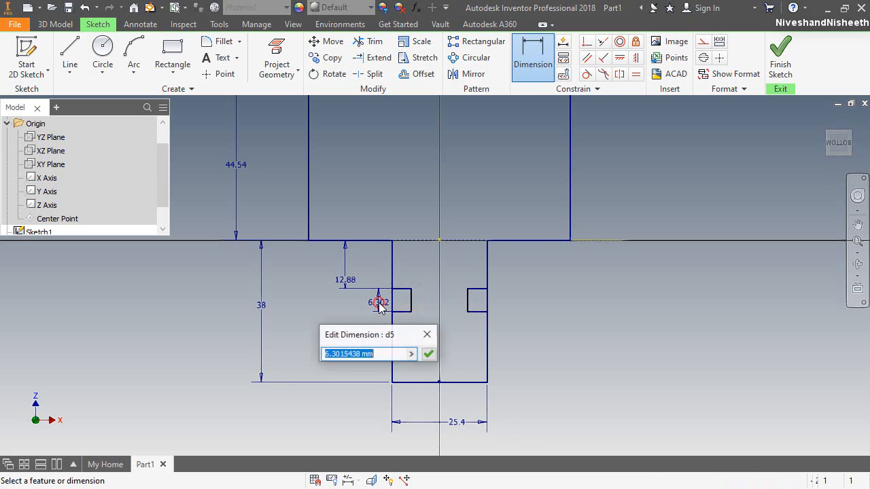
text(4.76)
key(Return)
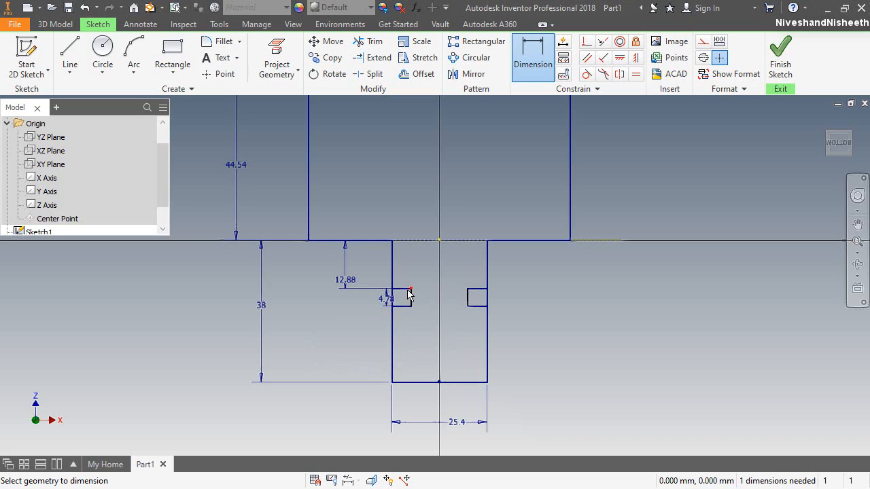
click(402, 307)
click(406, 329)
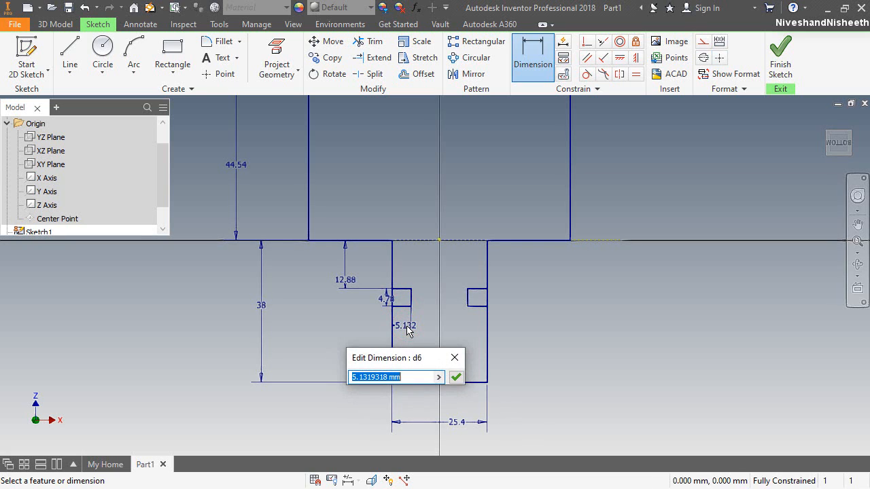
text(5.56)
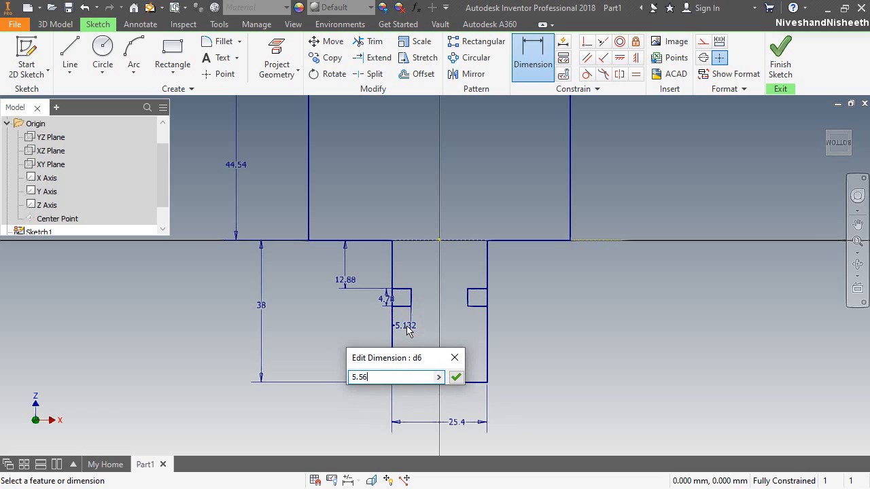
key(Return)
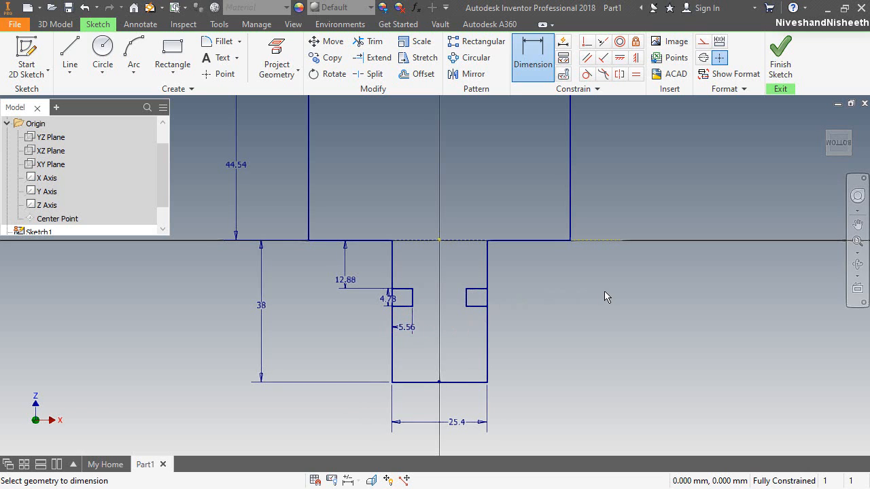
right_click(604, 297)
click(638, 294)
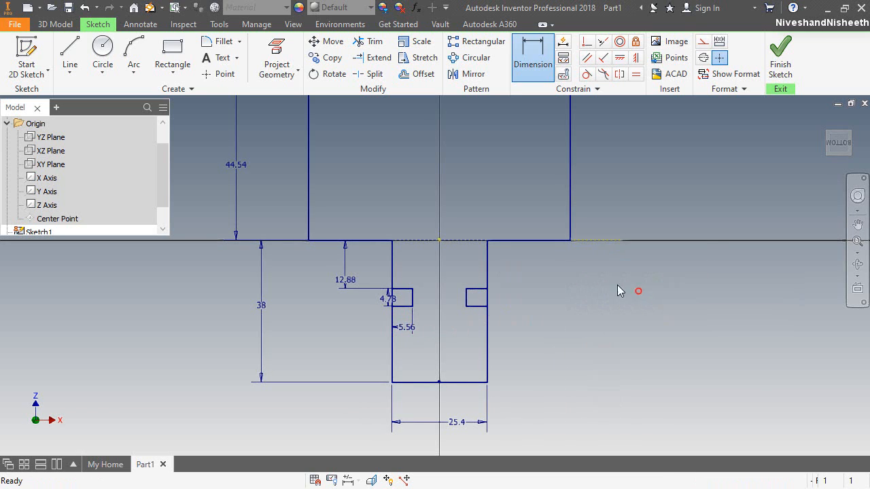
Convert both full-height vertical side edges of the stem to construction lines
click(487, 275)
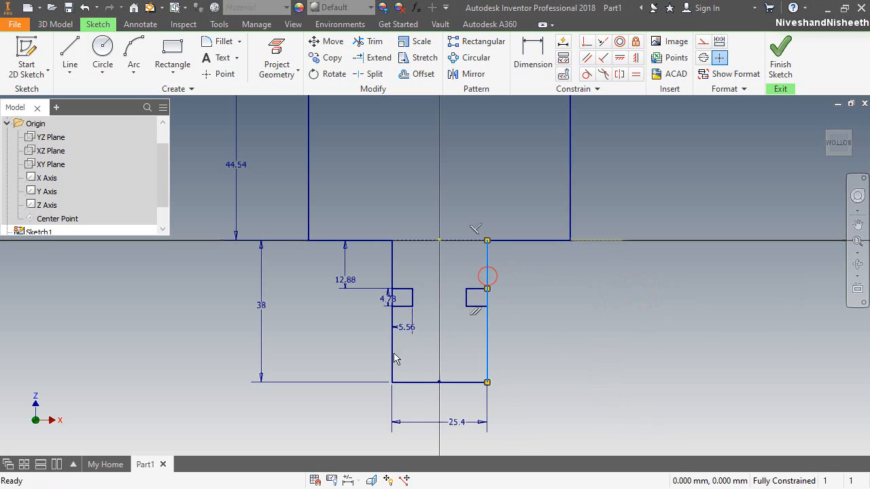
ctrl+click(401, 355)
click(703, 41)
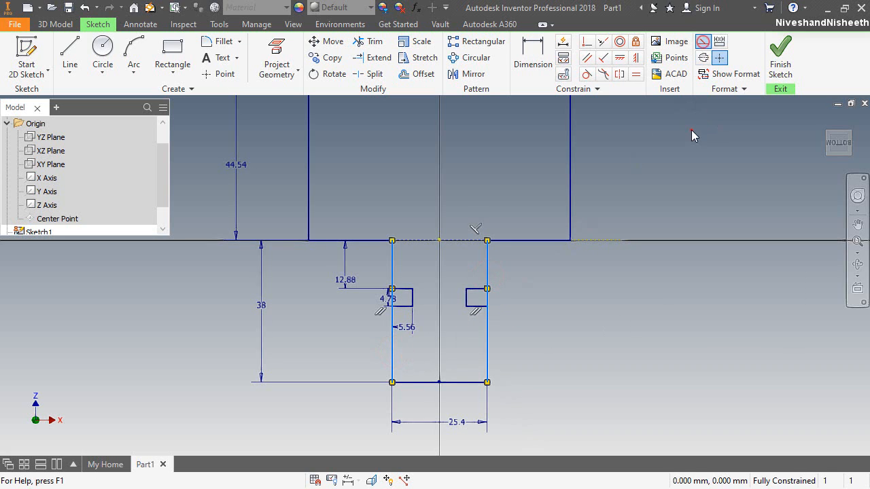
click(691, 129)
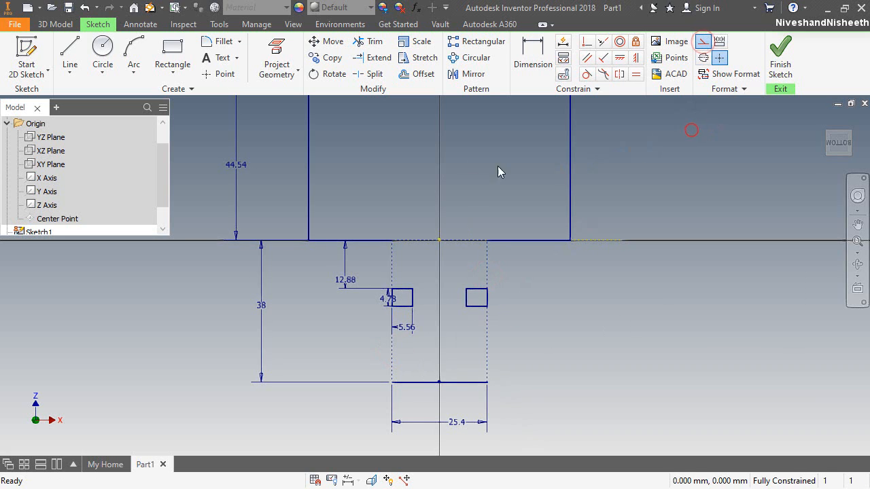
Convert the outer vertical edges of both notch rectangles to construction lines so the notches open outward
scroll(396, 304, up, 3)
click(393, 298)
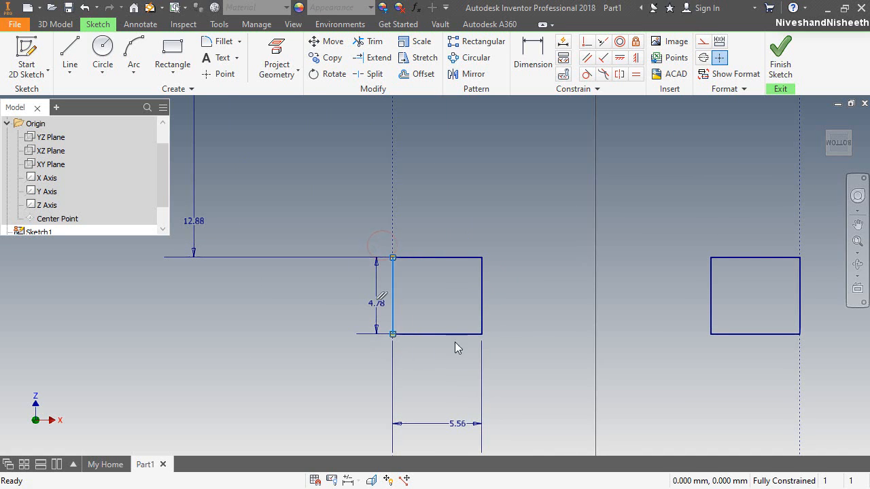
ctrl+click(800, 299)
click(702, 41)
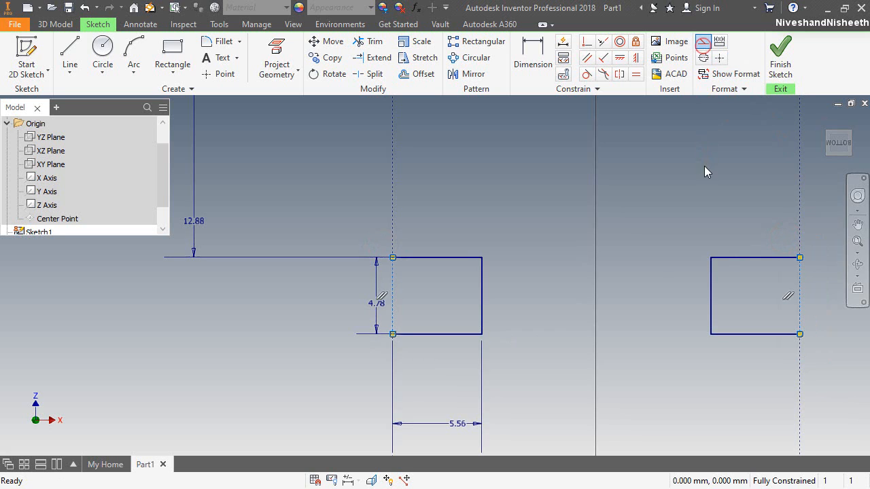
Draw vertical lines from the upper outer corner of each notch up to the shoulder line on both stem sides
click(69, 54)
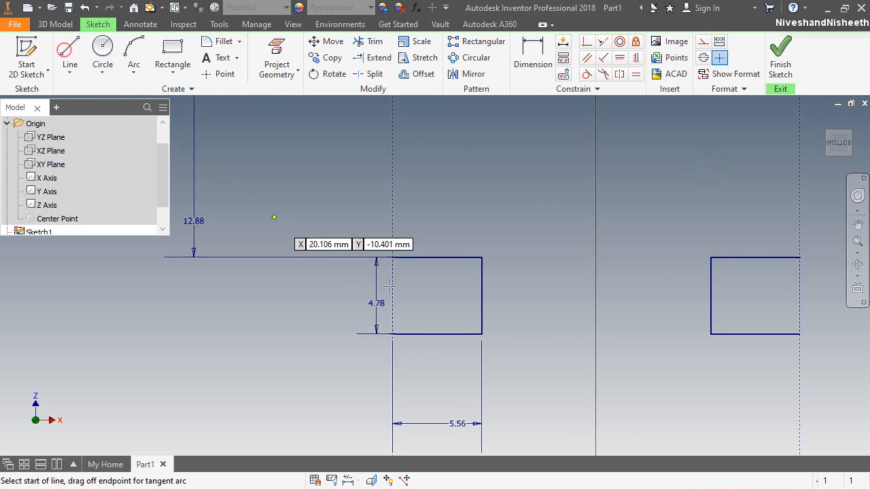
scroll(409, 307, up, 5)
click(404, 289)
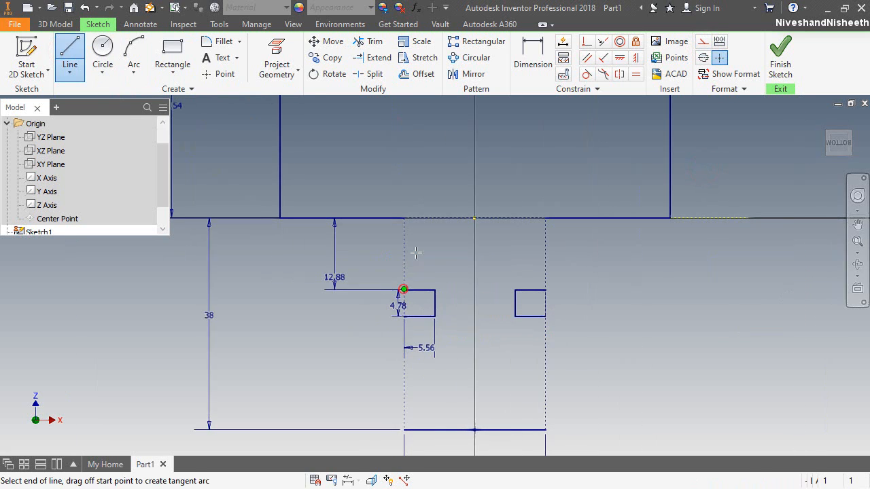
double_click(405, 217)
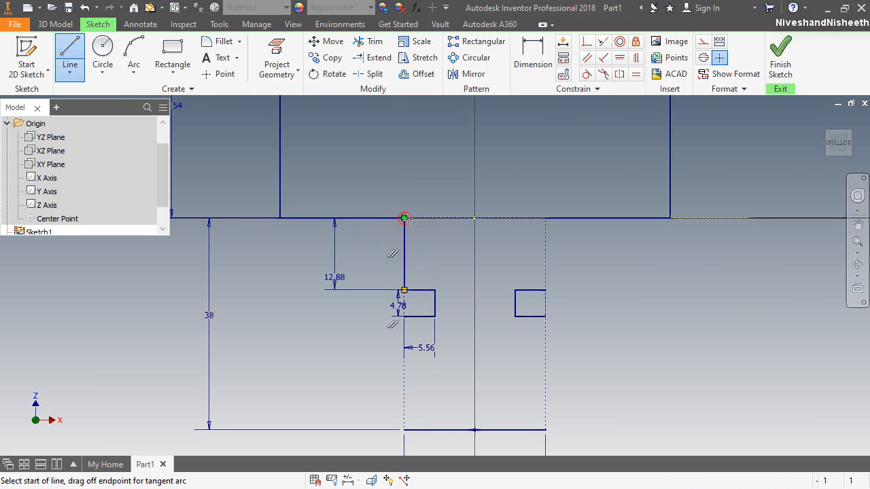
click(546, 289)
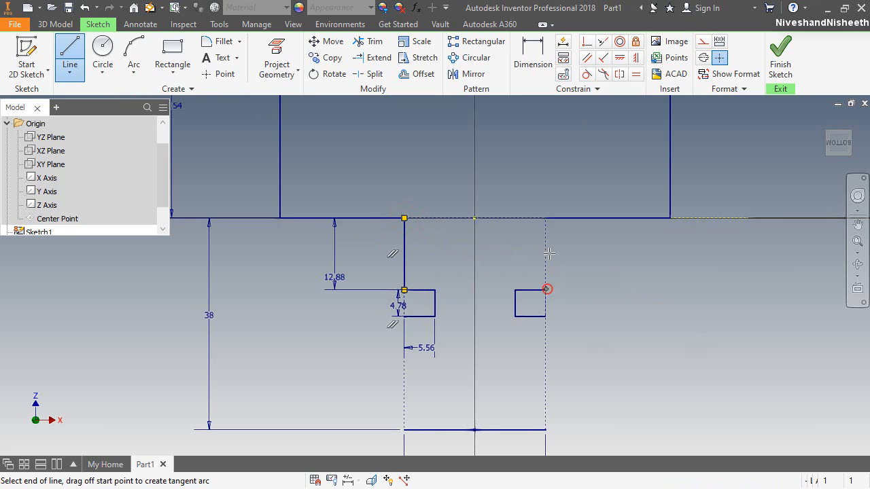
double_click(545, 217)
scroll(513, 255, up, 2)
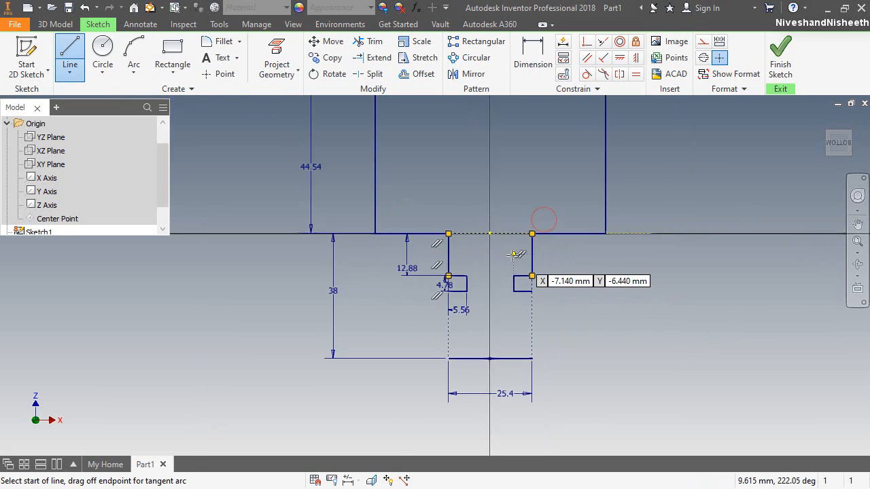
Draw vertical lines from the lower outer corner of each notch down to the ends of the stem's bottom edge
click(447, 287)
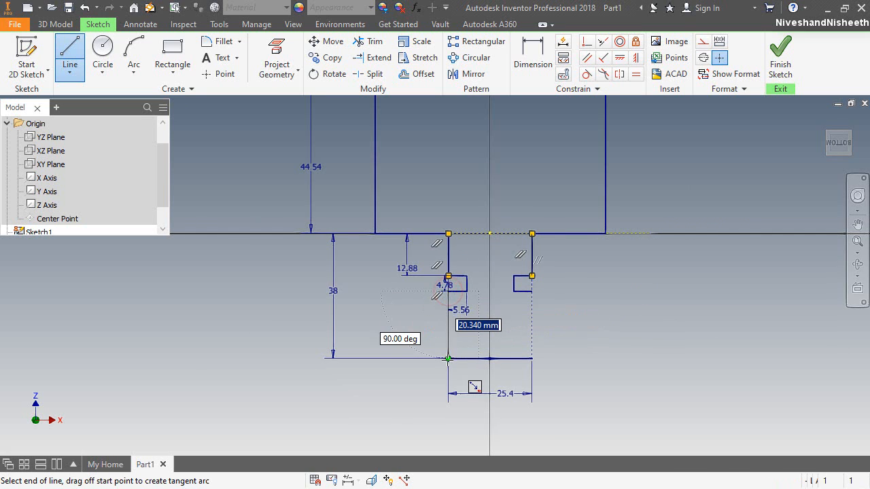
double_click(447, 358)
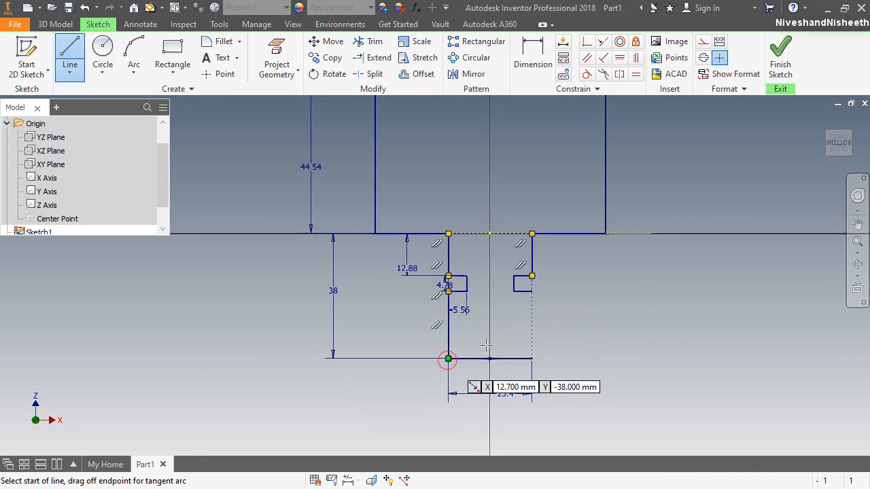
click(532, 291)
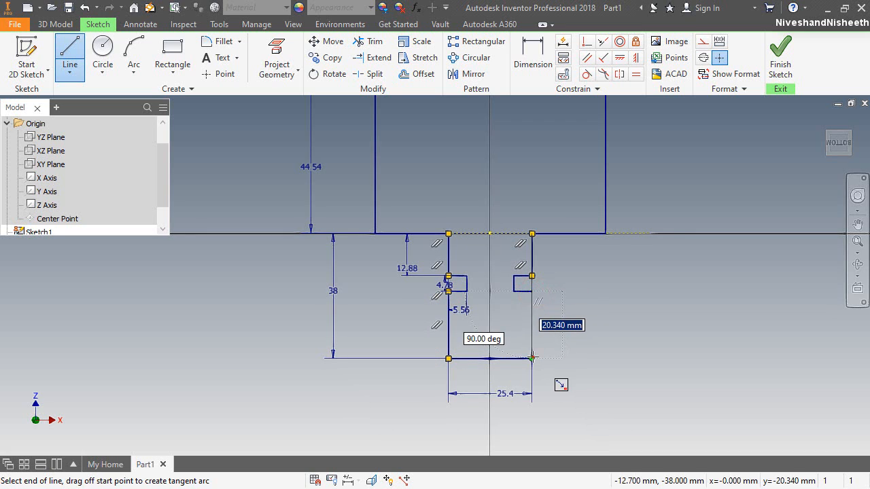
double_click(532, 358)
right_click(568, 314)
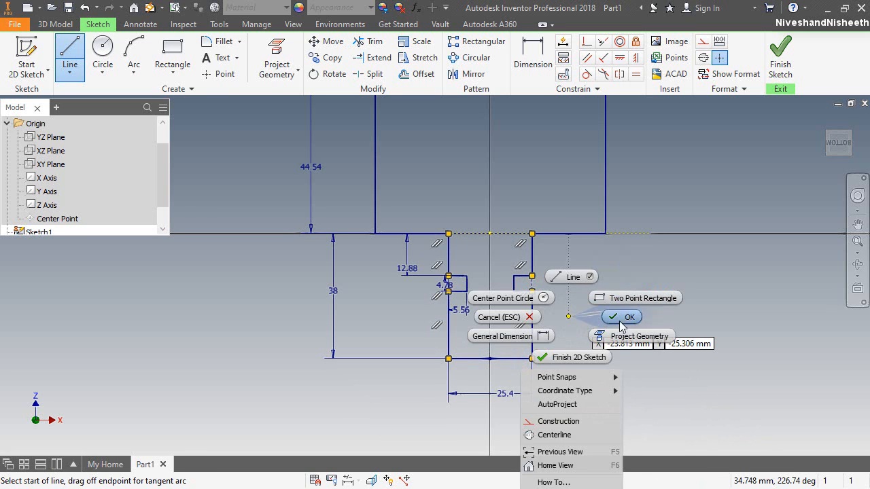
click(620, 320)
Finish the sketch and extrude the notched T-shaped profile by 40 mm as a new solid
click(774, 53)
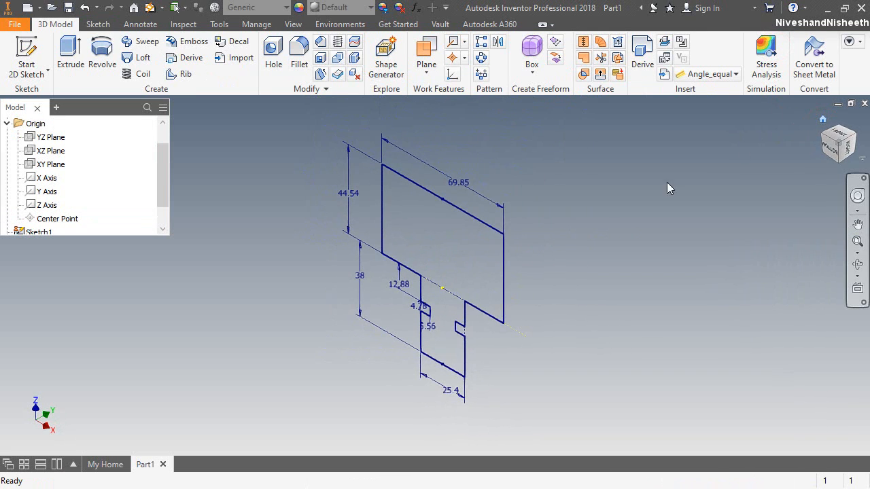
click(555, 257)
key(e)
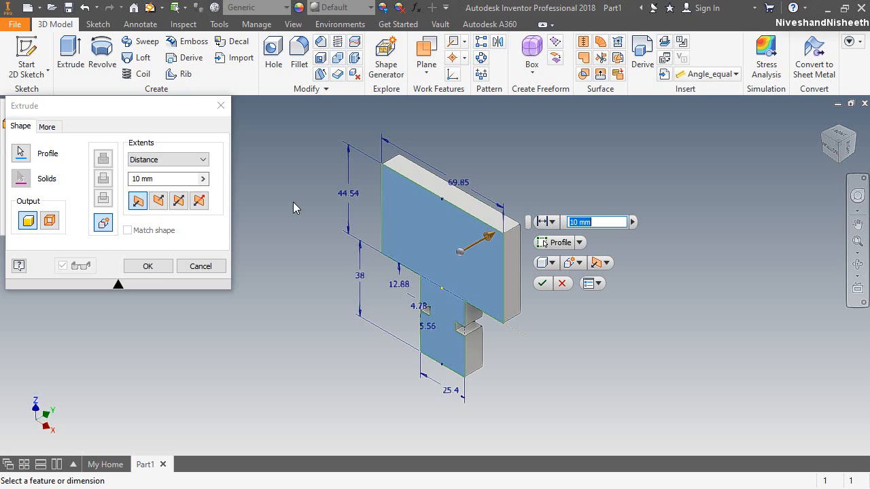
click(178, 179)
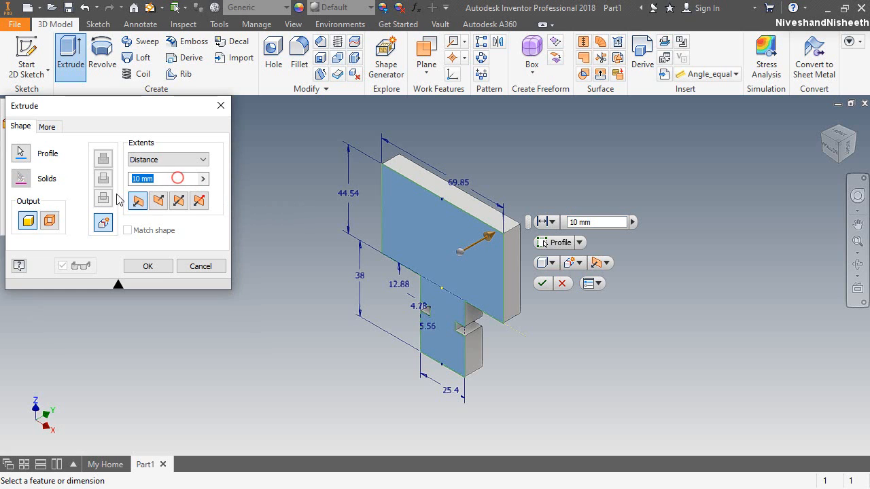
text(40)
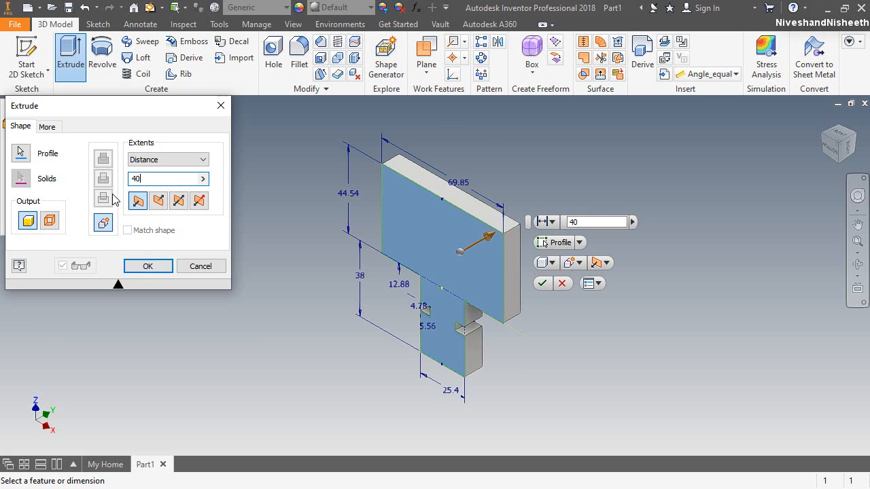
click(142, 266)
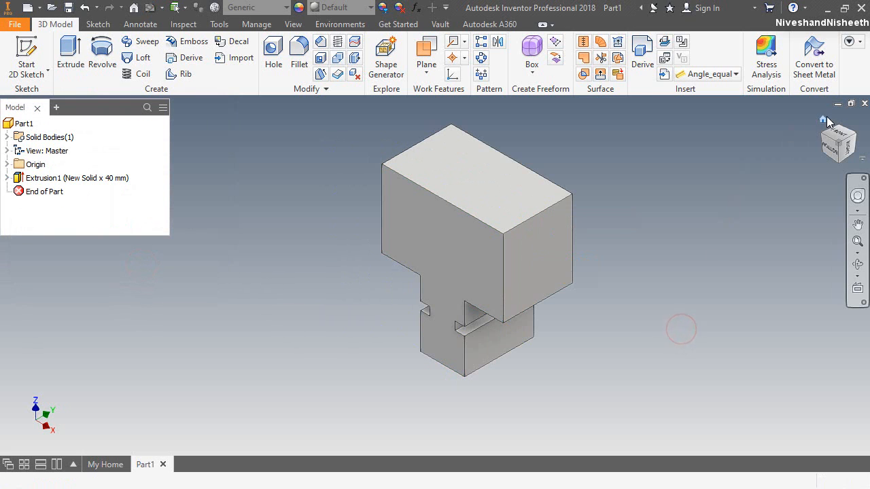
Apply the Chrome - Polished appearance to the part
click(822, 120)
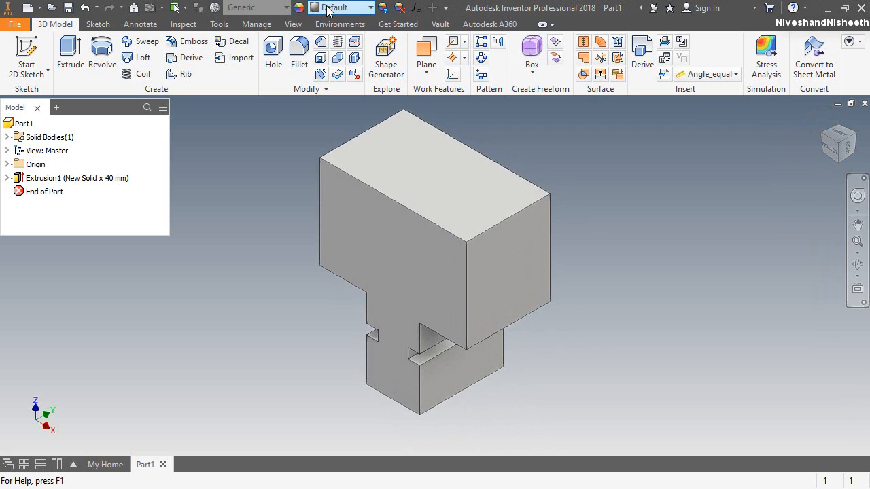
click(327, 8)
scroll(314, 44, up, 5)
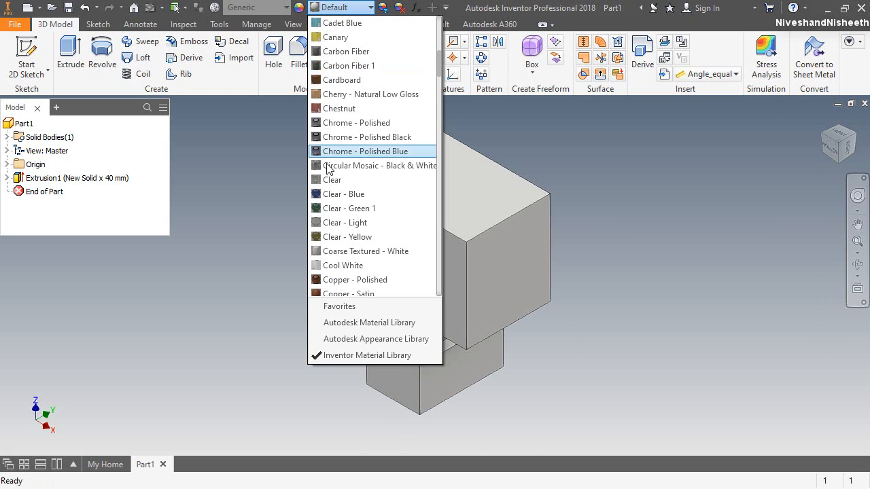
click(345, 120)
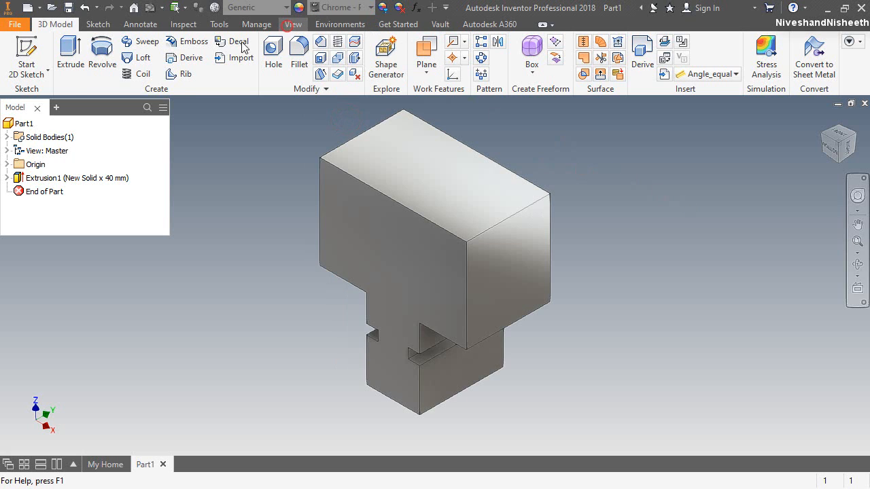
Set the display lighting style to Two Lights
click(216, 73)
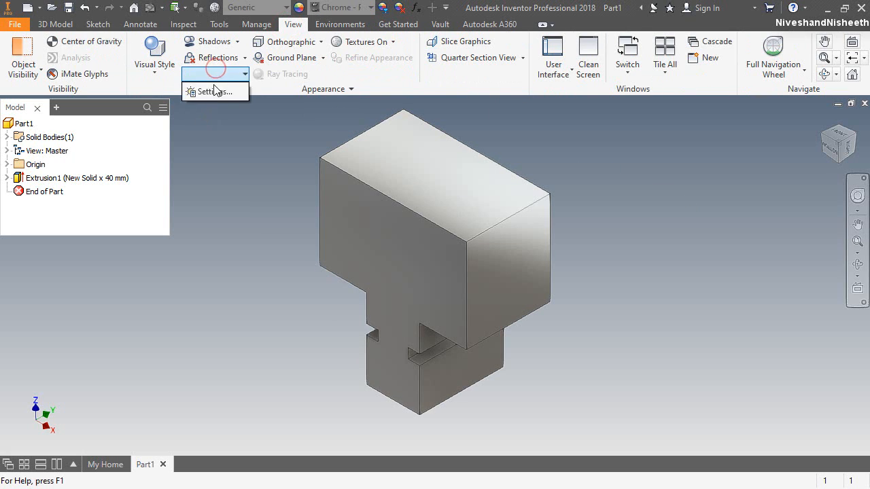
click(254, 186)
click(245, 73)
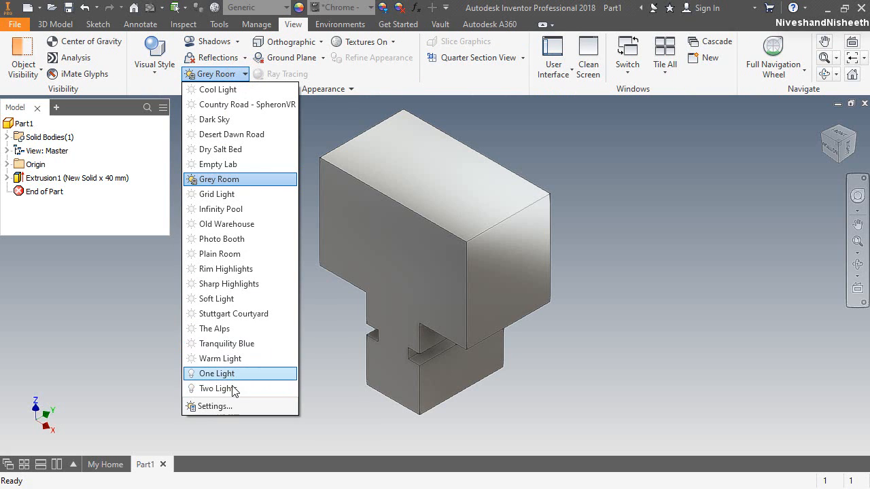
click(231, 388)
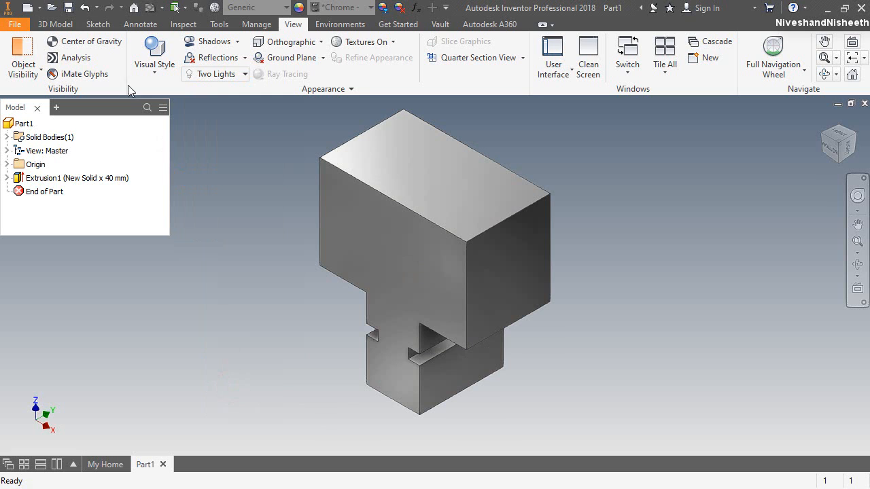
Save the part as Sliding Jaw.ipt in the Mechanical Bench Vise folder
click(69, 26)
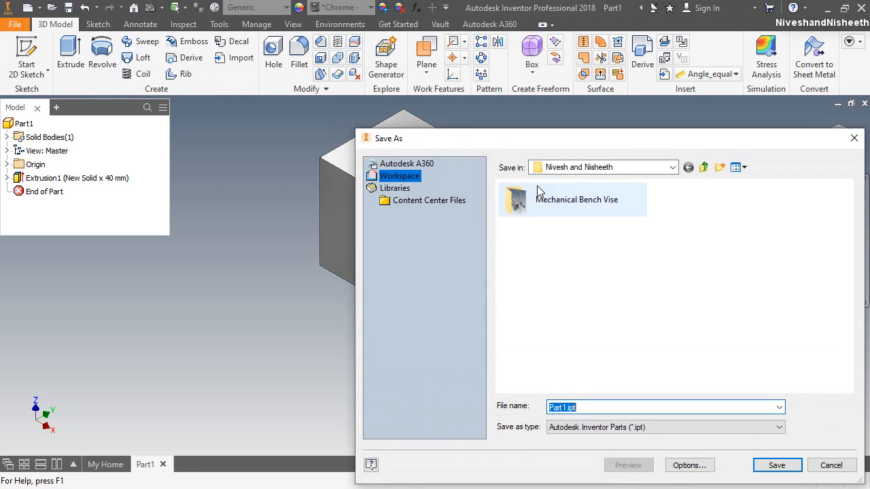
drag(538, 141, 434, 100)
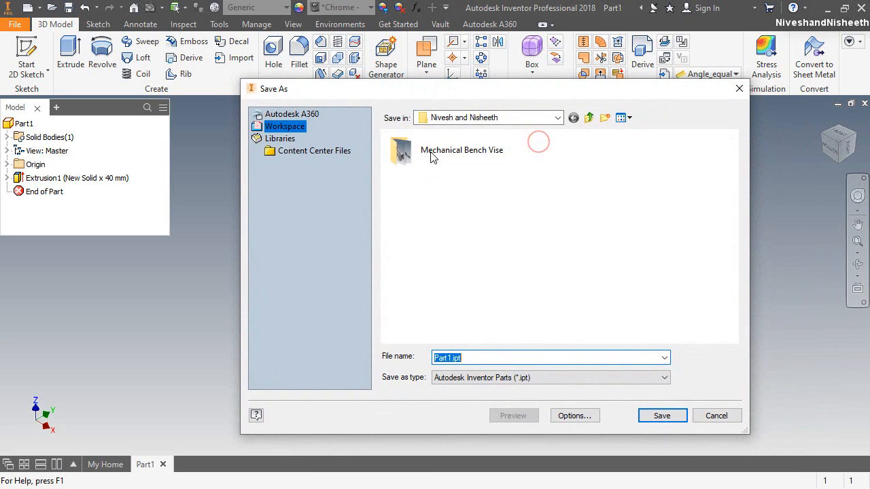
double_click(426, 153)
click(442, 361)
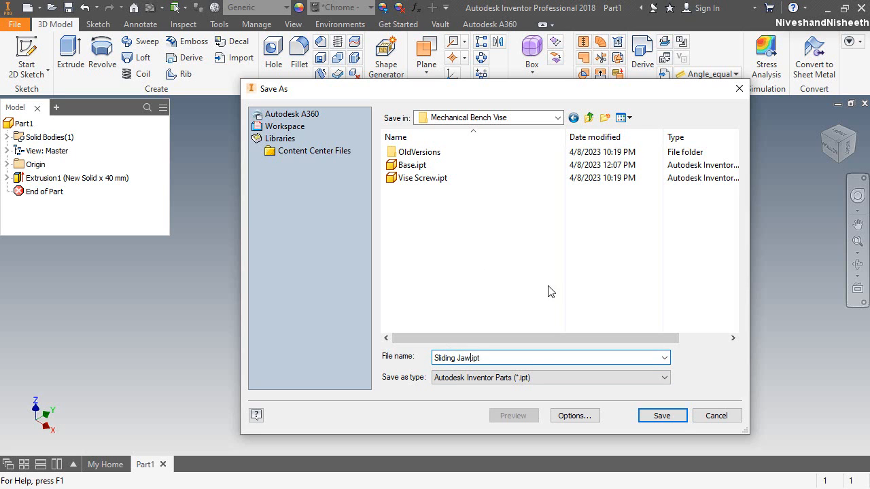
click(661, 416)
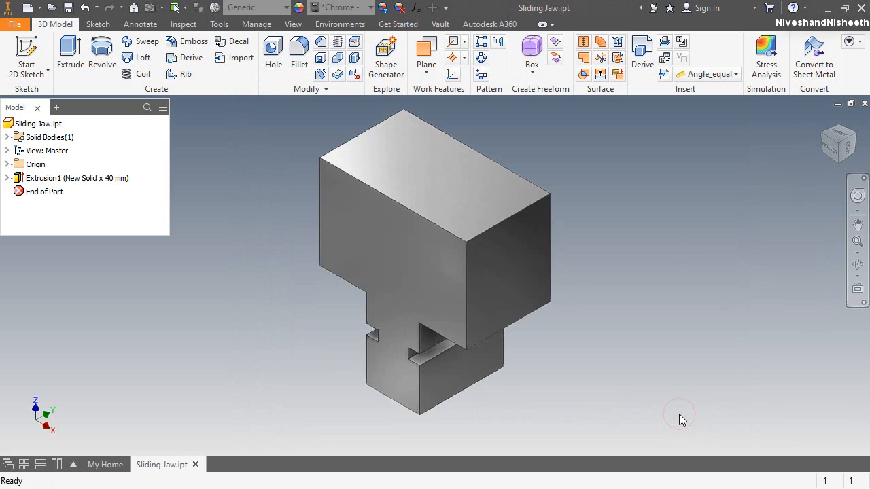
Start a sketch on the upper block's end face and project the face's outline into it
click(527, 281)
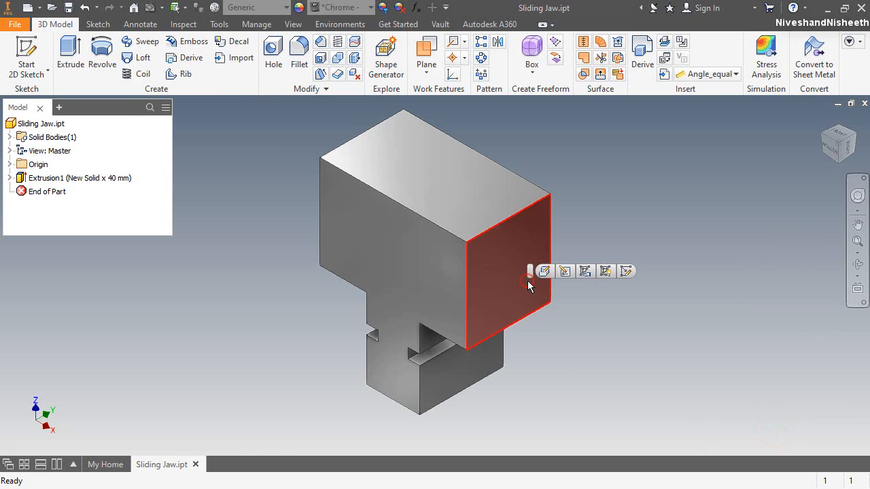
click(626, 271)
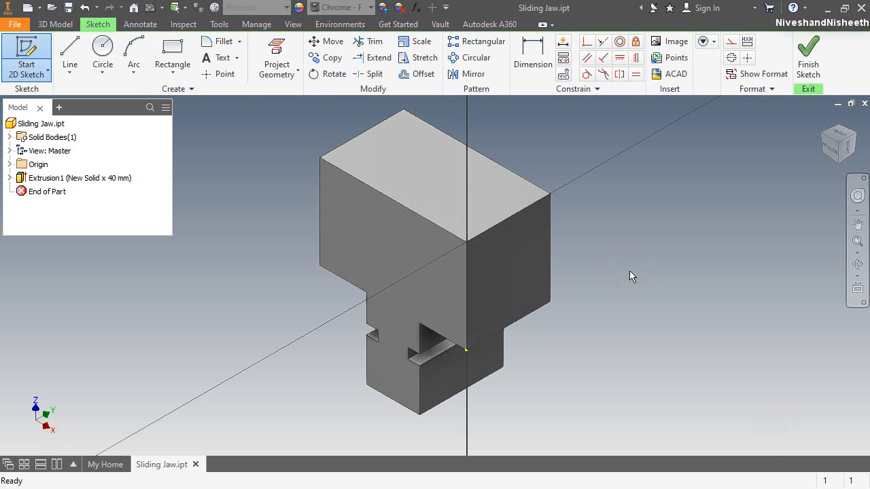
click(846, 149)
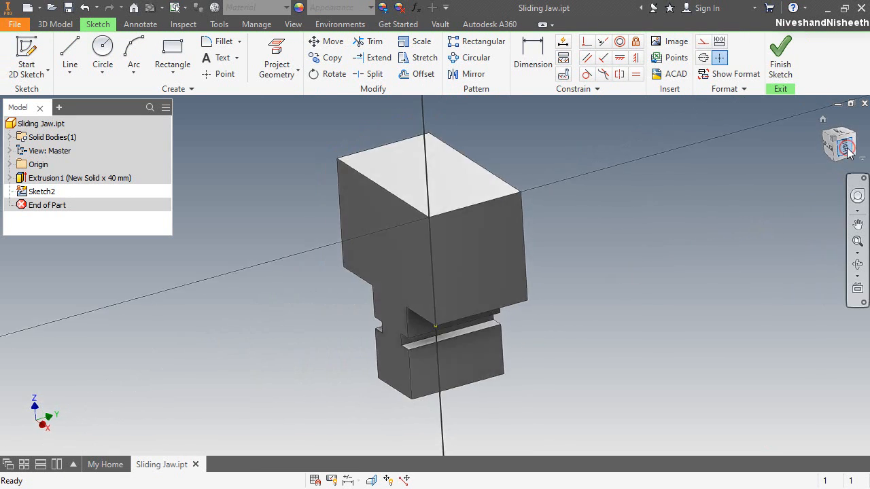
click(284, 79)
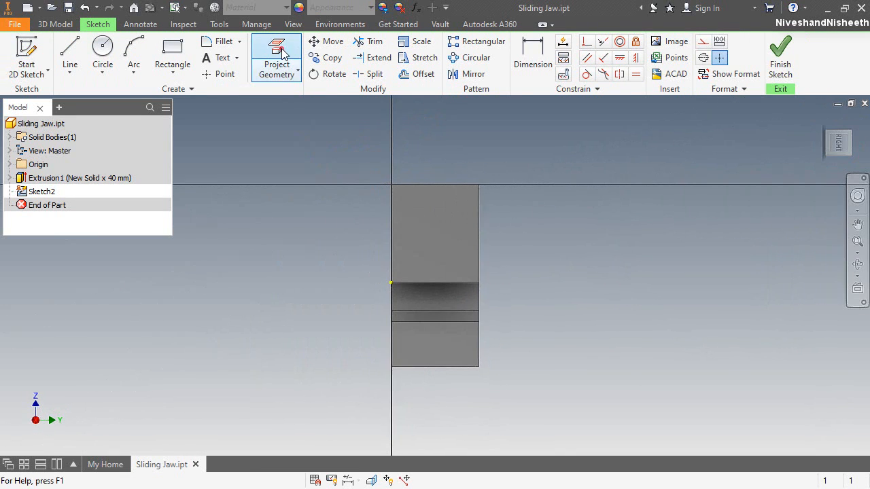
click(424, 242)
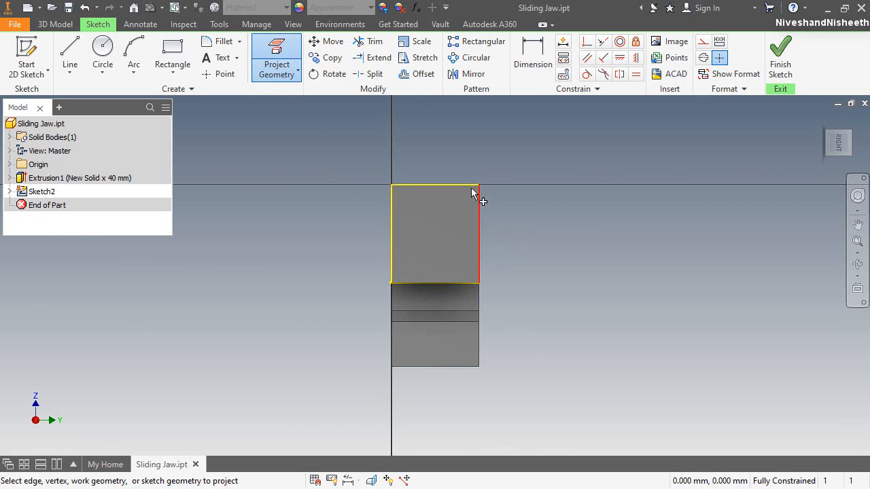
right_click(372, 123)
click(430, 127)
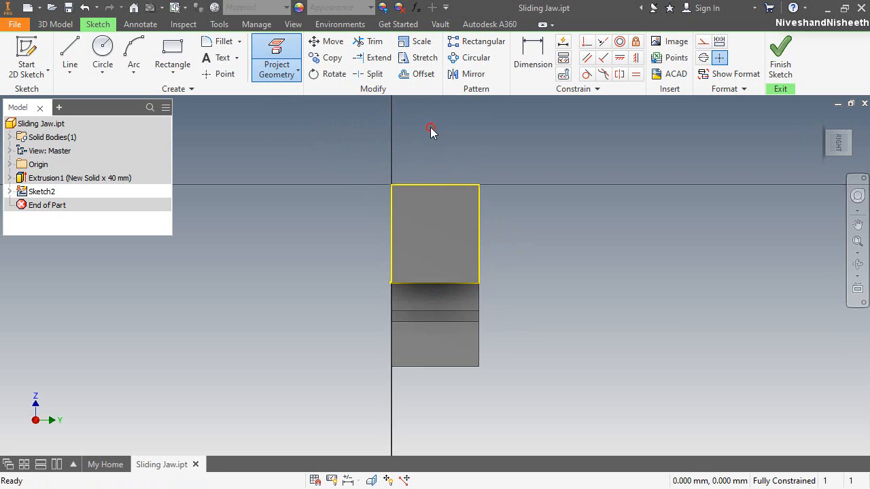
Convert the projected face outline to construction lines
mouse_move(332, 141)
mouse_down()
mouse_move(457, 277)
mouse_move(508, 312)
mouse_up()
click(705, 47)
click(597, 323)
Draw a three-point arc from the face's upper edge down to the middle of the face, bulging toward the upper outer corner
middle_click(680, 258)
middle_click(680, 259)
click(134, 51)
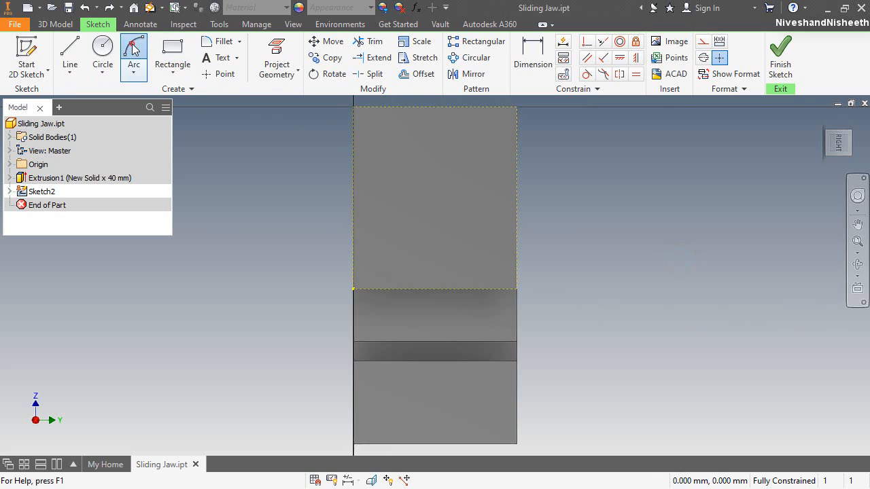
click(405, 106)
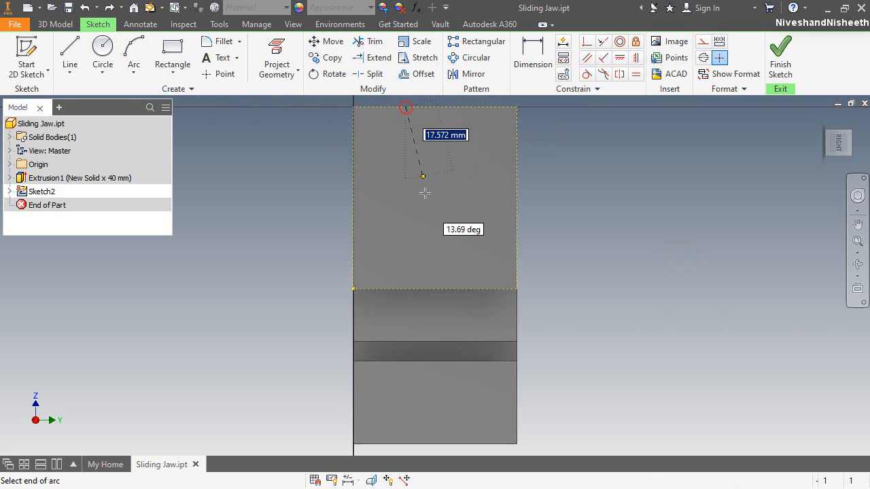
click(455, 204)
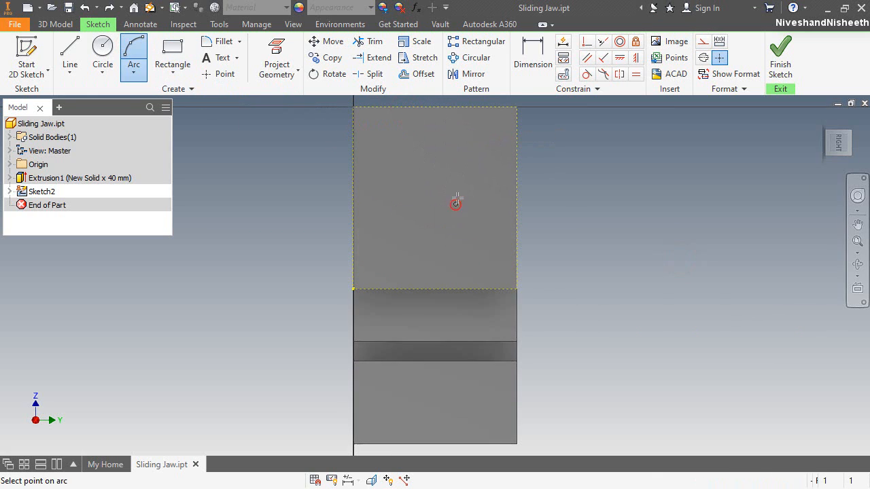
click(454, 193)
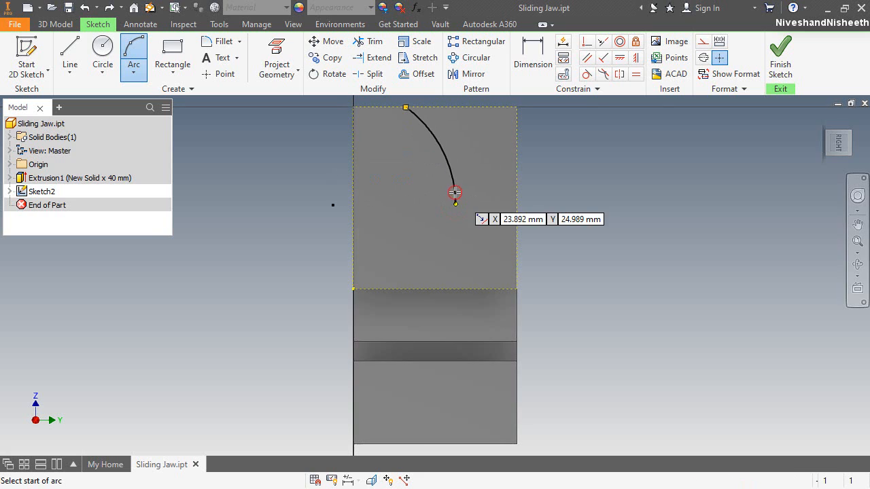
Close the arc profile with a horizontal line about 15 mm long, a vertical line about 24 mm long and a line along the upper edge
right_click(480, 189)
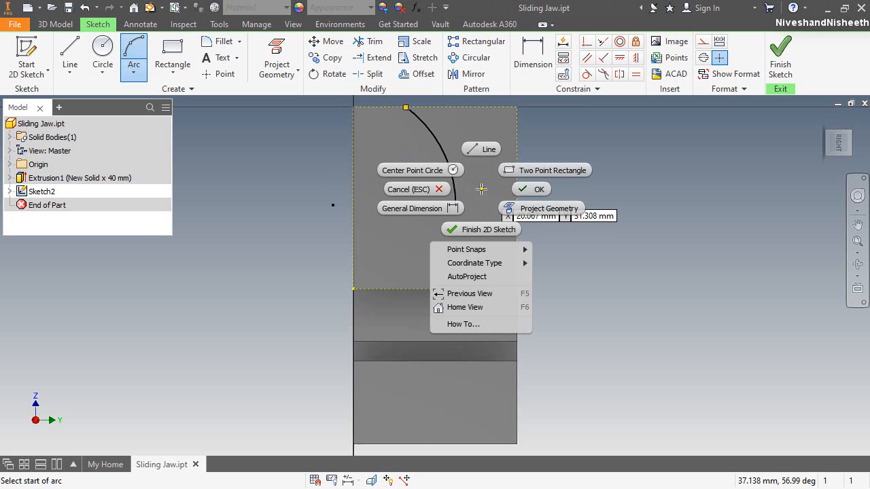
click(481, 150)
click(455, 203)
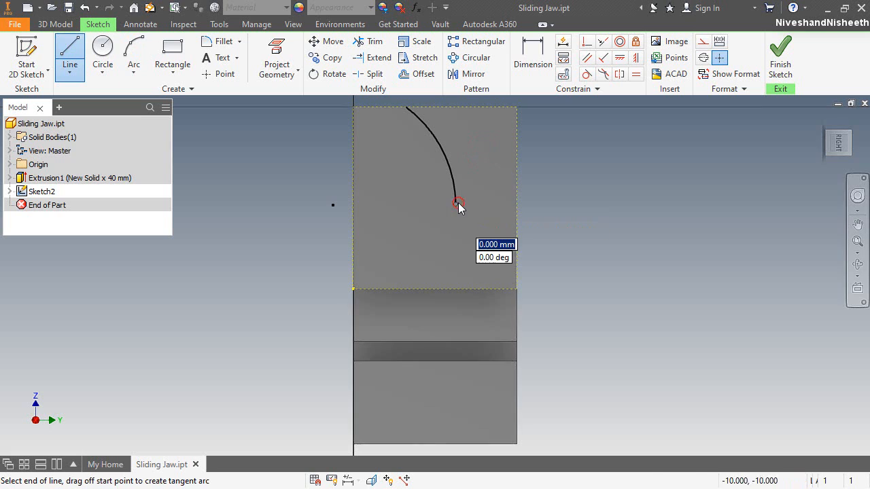
click(516, 203)
click(516, 204)
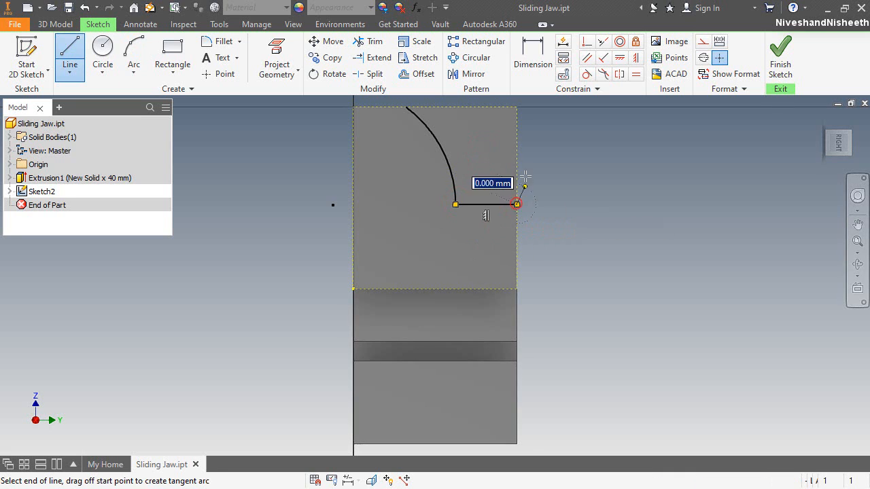
click(518, 106)
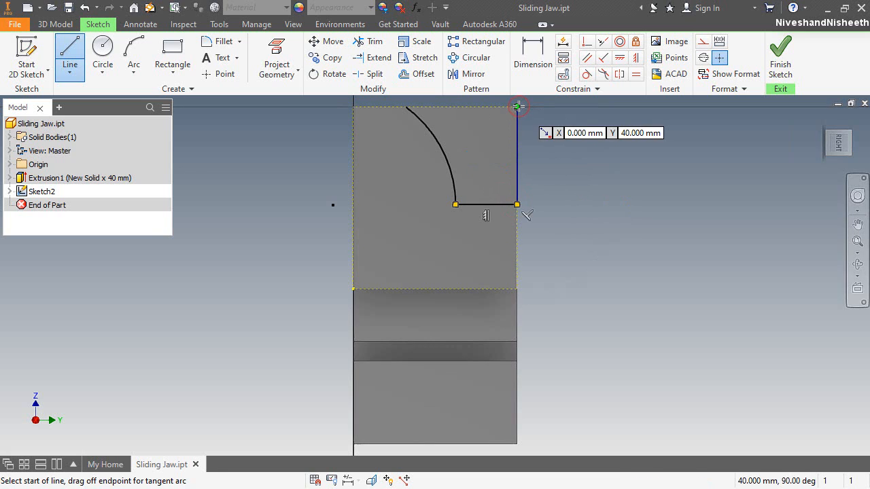
click(517, 108)
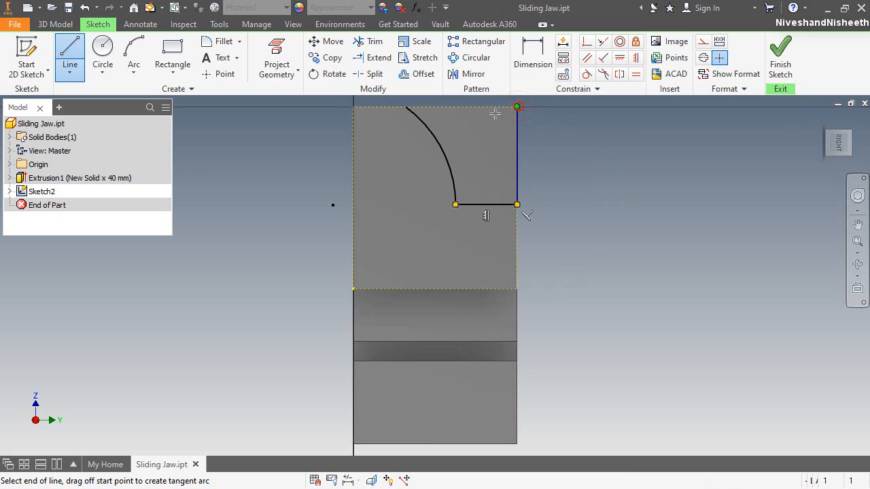
click(405, 107)
Dimension the corner profile's vertical side at 25.54 mm and its lower horizontal line at 8.54 mm
click(533, 56)
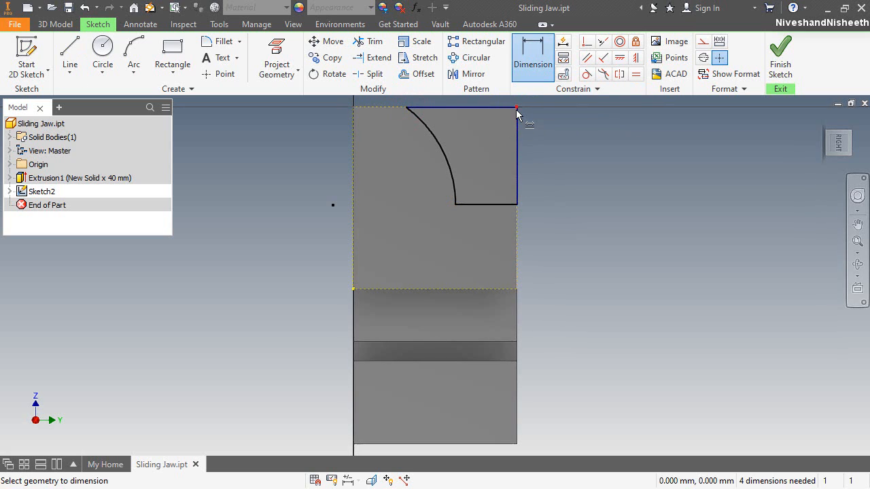
click(517, 204)
click(598, 175)
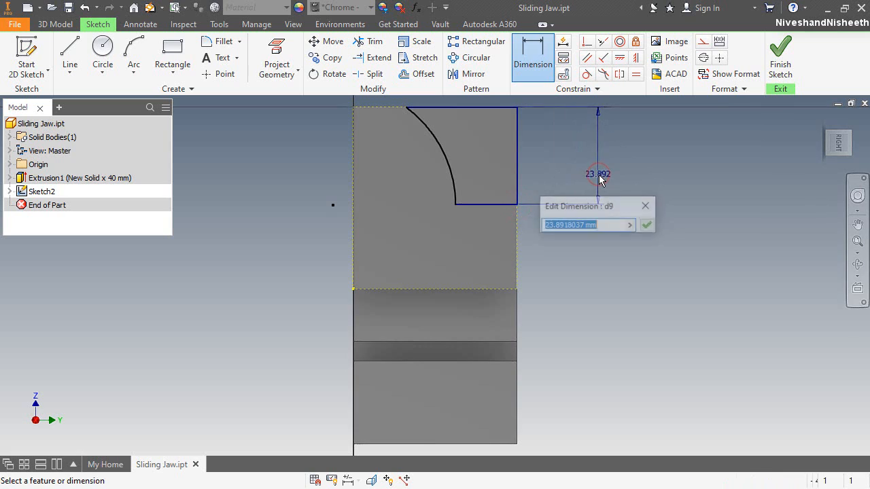
text(25.54)
key(Return)
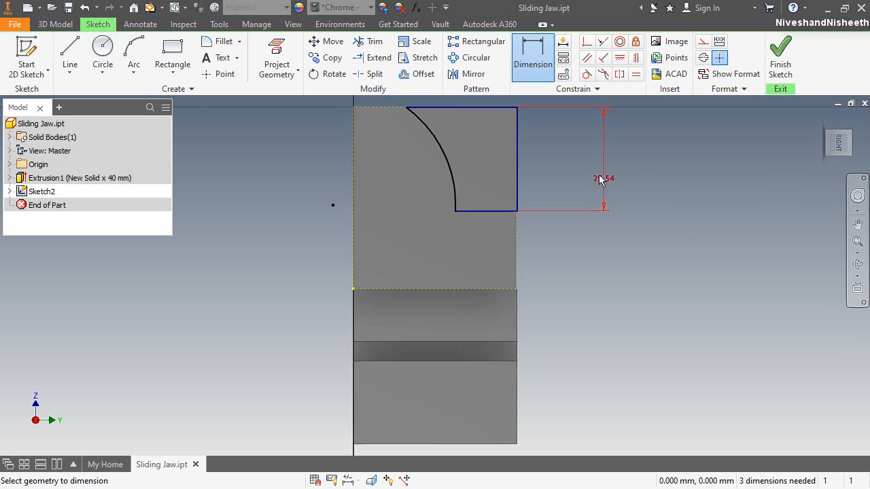
click(500, 211)
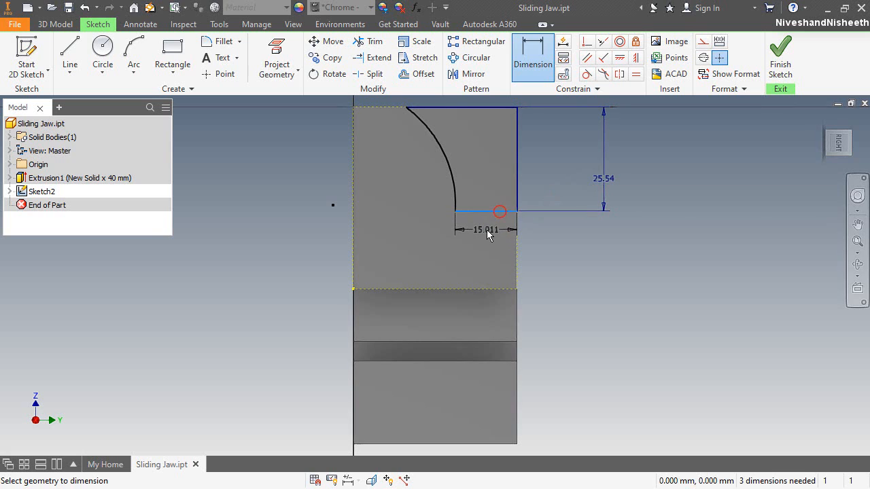
click(487, 233)
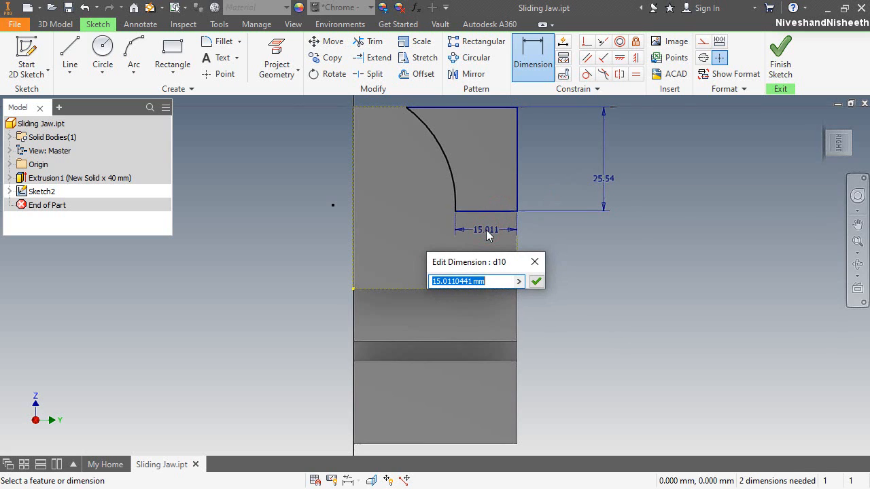
text(8.54)
key(Return)
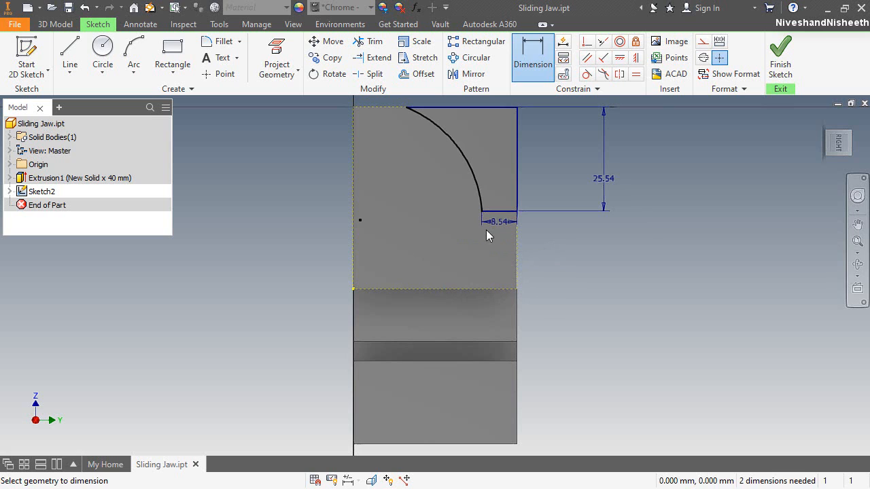
Set the arc radius to 34.93 mm and the distance from the face's corner to the arc's upper end to 14.71 mm
click(470, 178)
click(441, 173)
text(34)
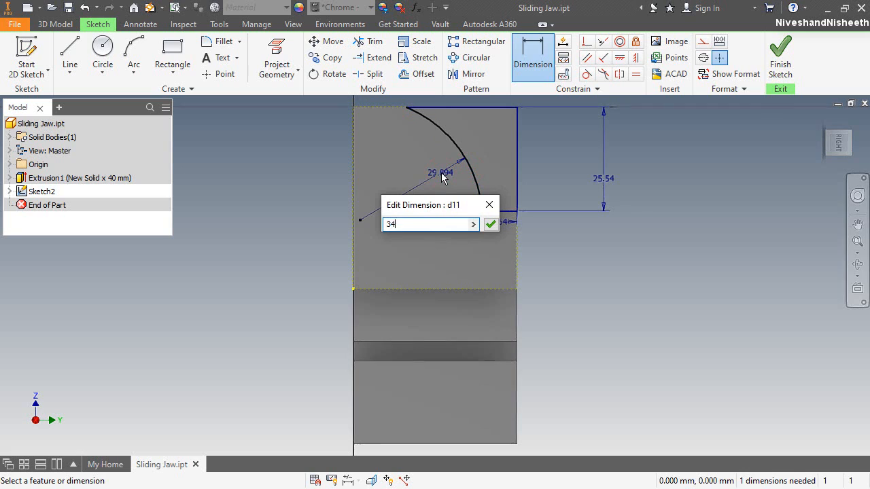
text(.93)
key(Return)
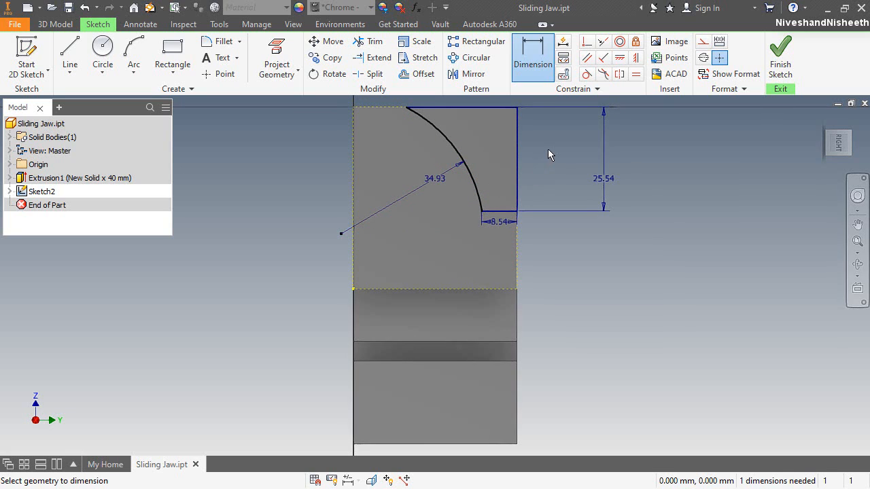
click(403, 108)
click(384, 139)
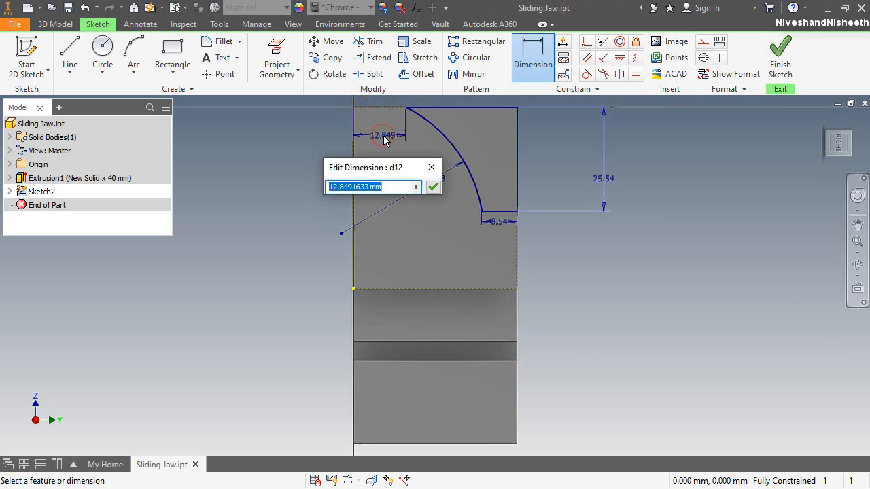
text(14.71)
key(Return)
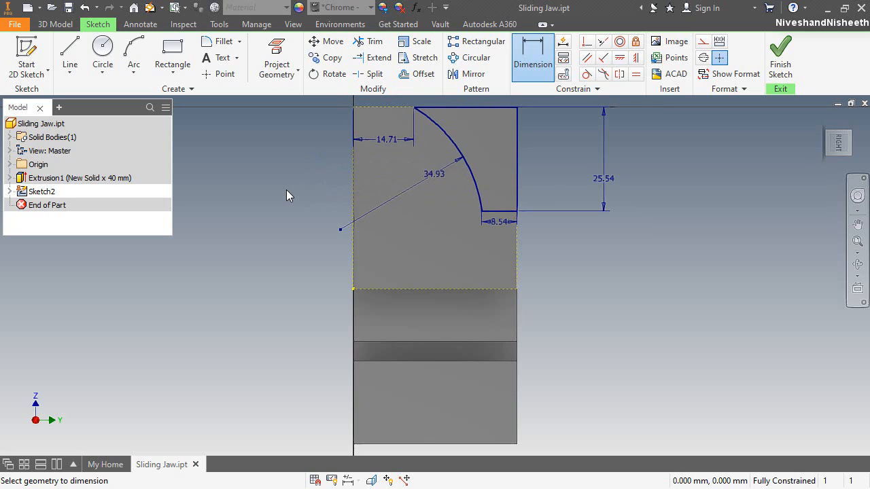
Extrude the arc-sided corner profile as a cut through all of the body
click(55, 24)
click(63, 54)
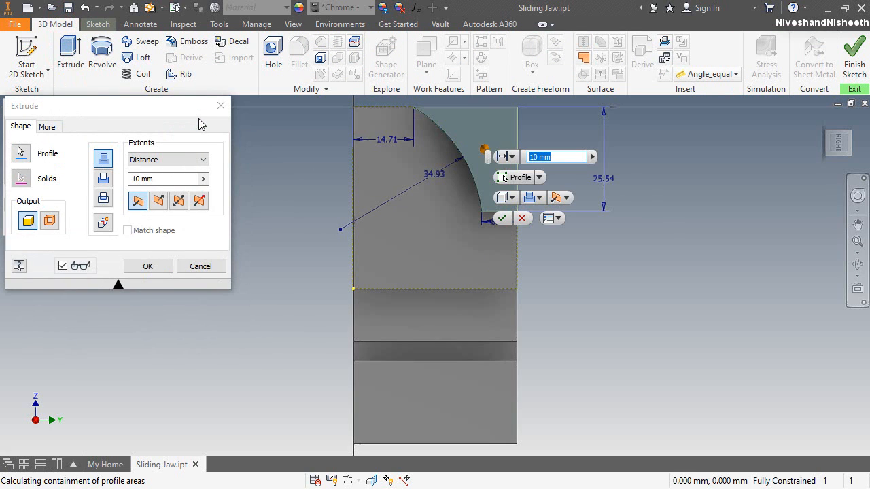
click(193, 160)
click(175, 207)
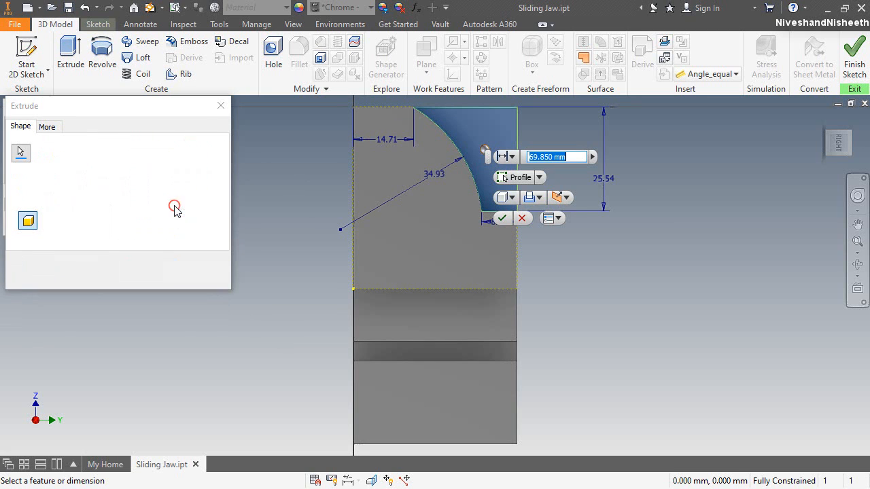
click(158, 200)
click(148, 267)
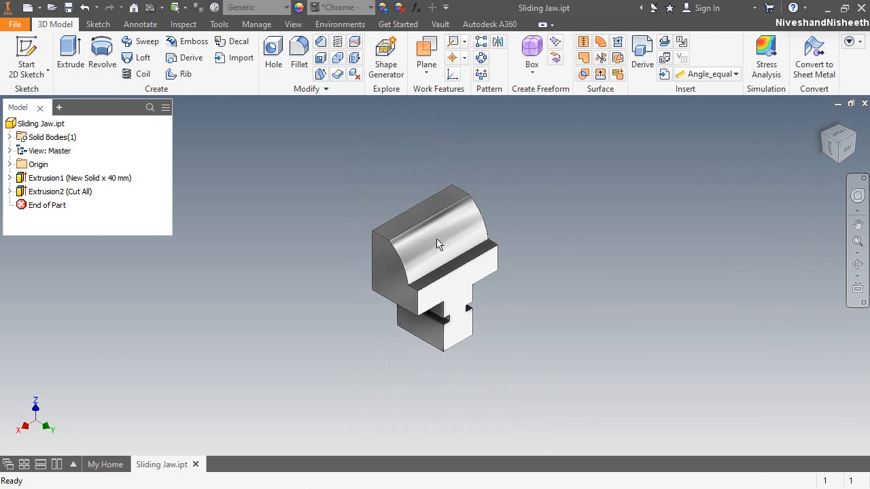
Fillet the inner edge between the curved surface and the flat ledge with a 6 mm radius
scroll(396, 231, down, 3)
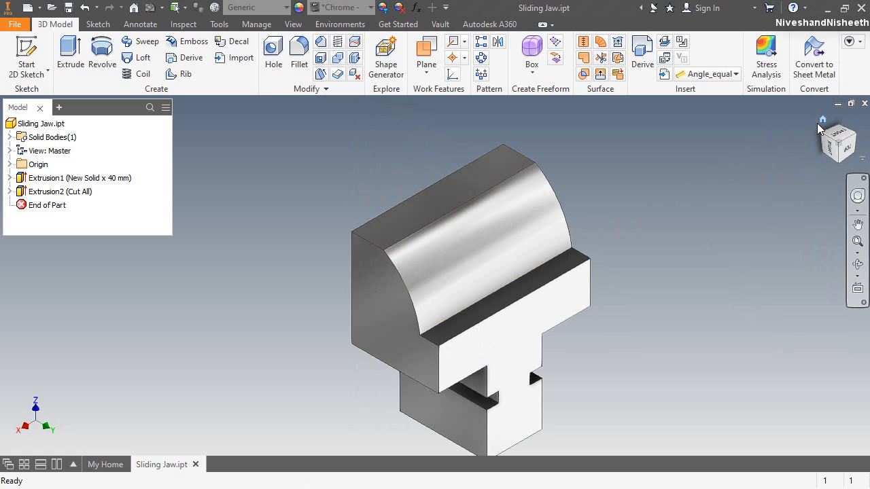
click(822, 121)
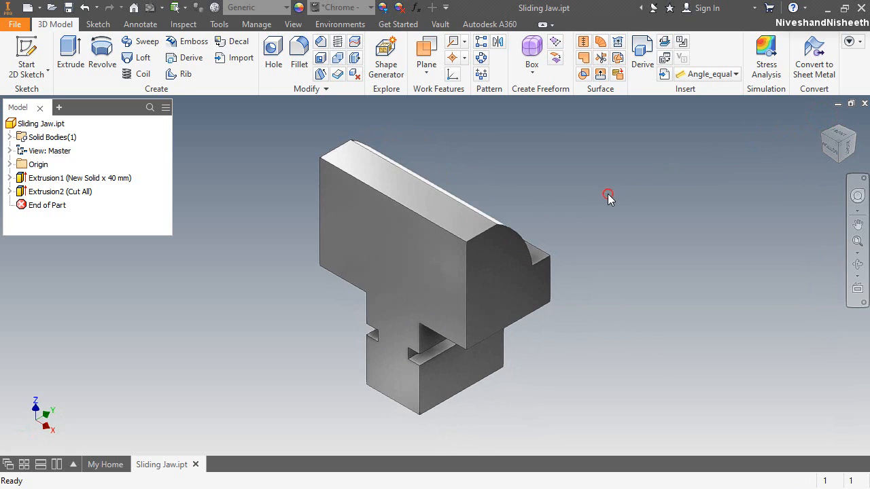
click(857, 140)
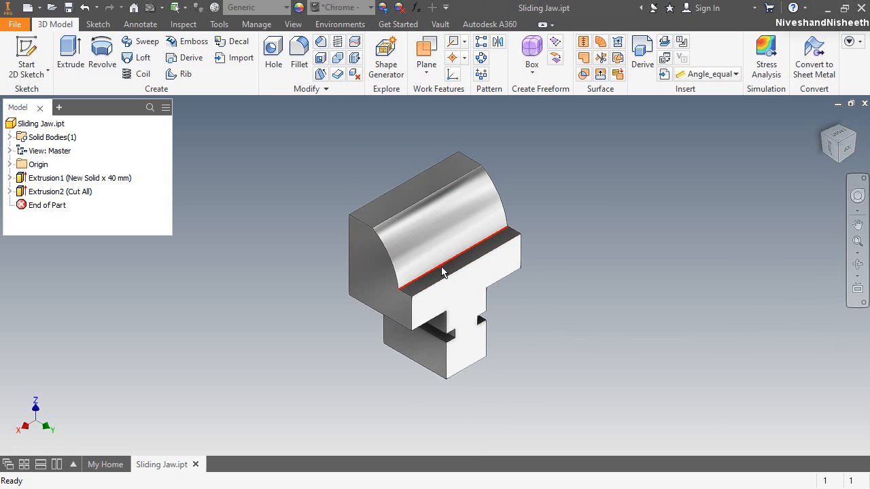
click(456, 255)
text(f)
text(6)
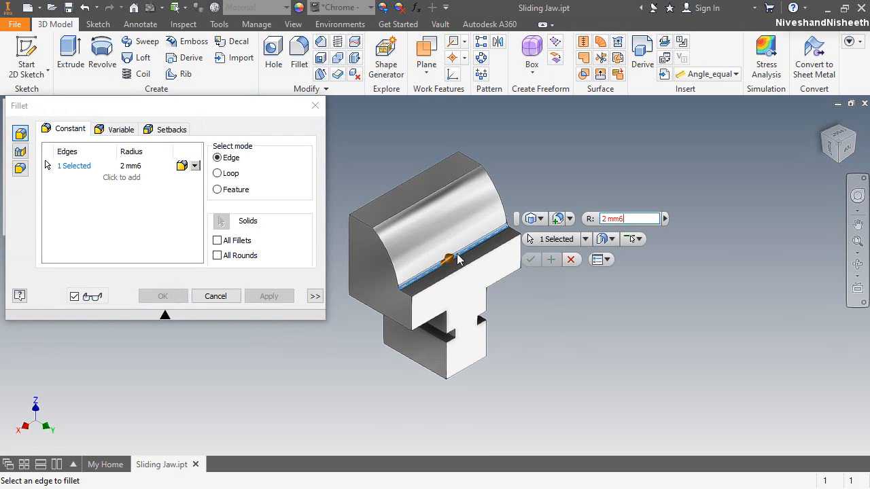
key(BackSpace)
key(BackSpace)
key(BackSpace)
key(BackSpace)
key(BackSpace)
text(6)
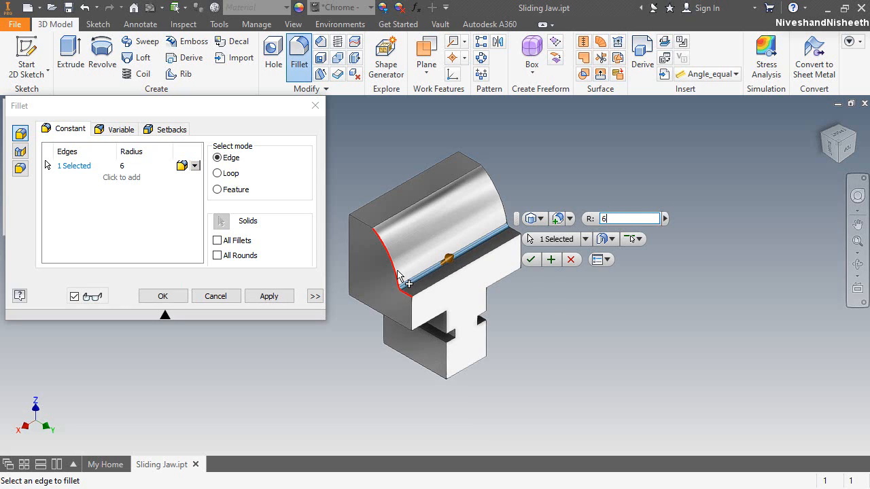
click(162, 295)
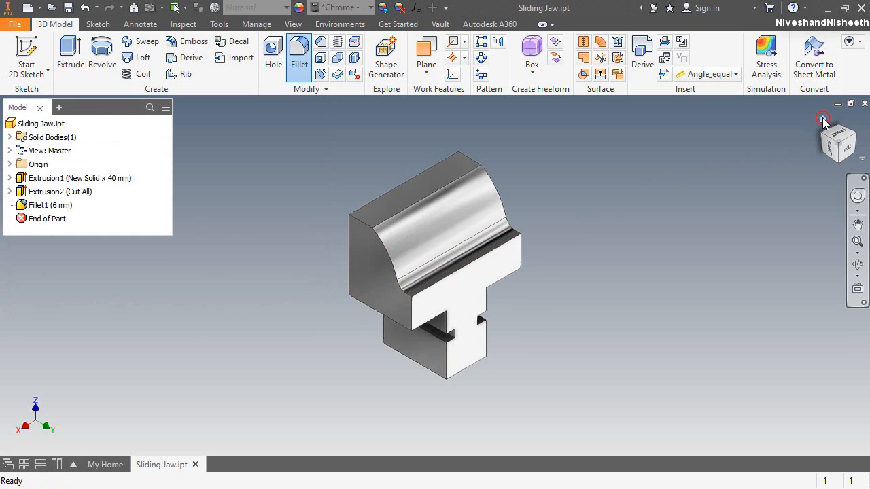
click(822, 120)
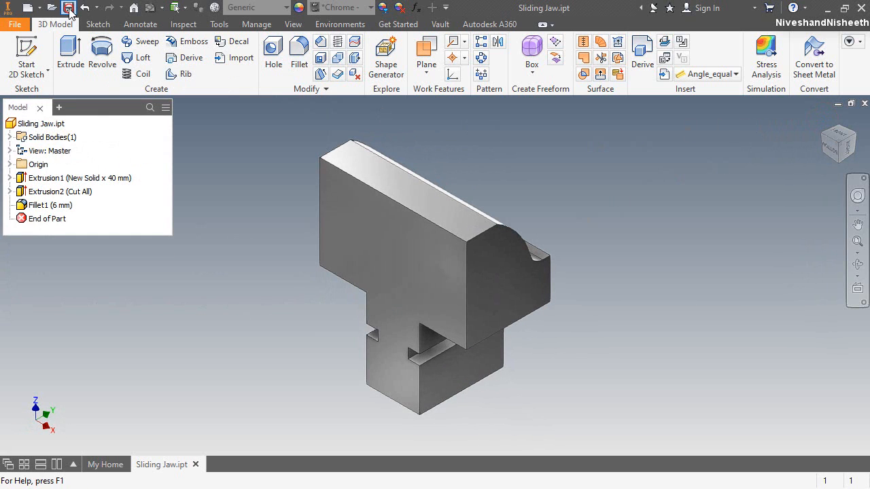
Examine the arched boss and threaded hole on the finished sliding jaw model from several angles
click(707, 269)
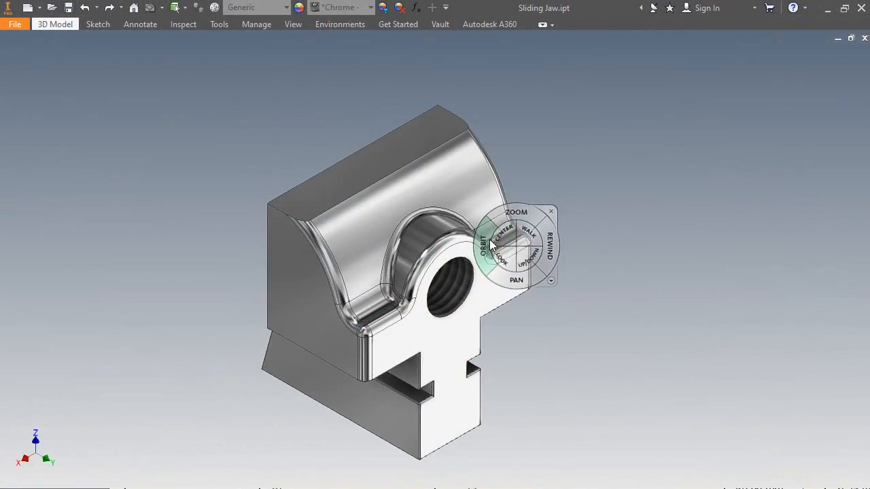
drag(510, 214, 506, 256)
drag(449, 290, 401, 304)
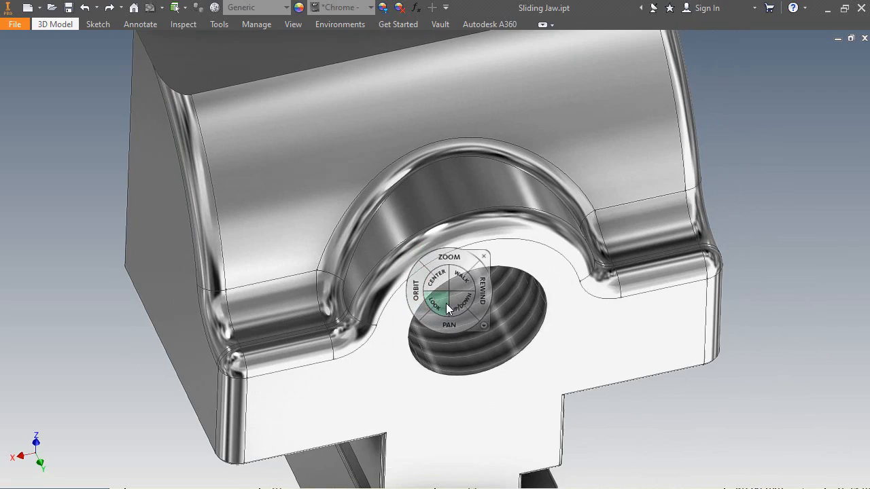
drag(440, 281, 476, 321)
click(540, 286)
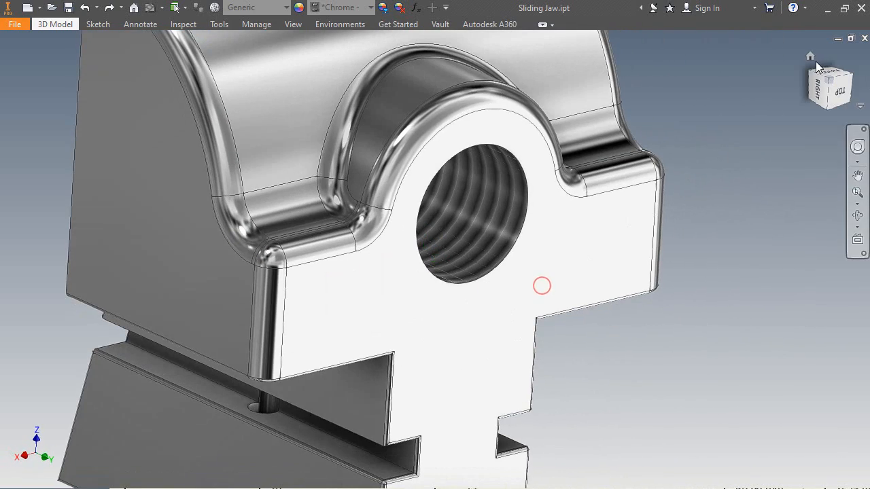
click(810, 57)
Switch to the Sliding Jaw.idw drawing and examine the arched boss's radius and height dimensions and the large hole's thread note
click(292, 24)
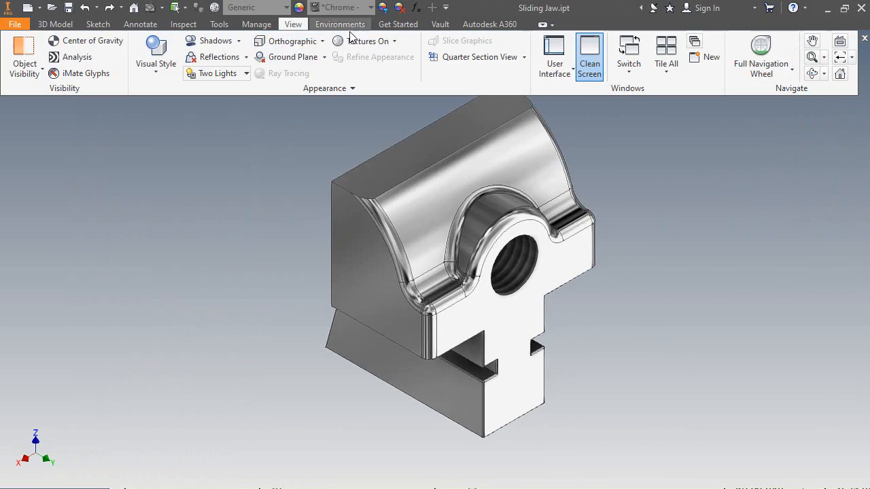
click(665, 73)
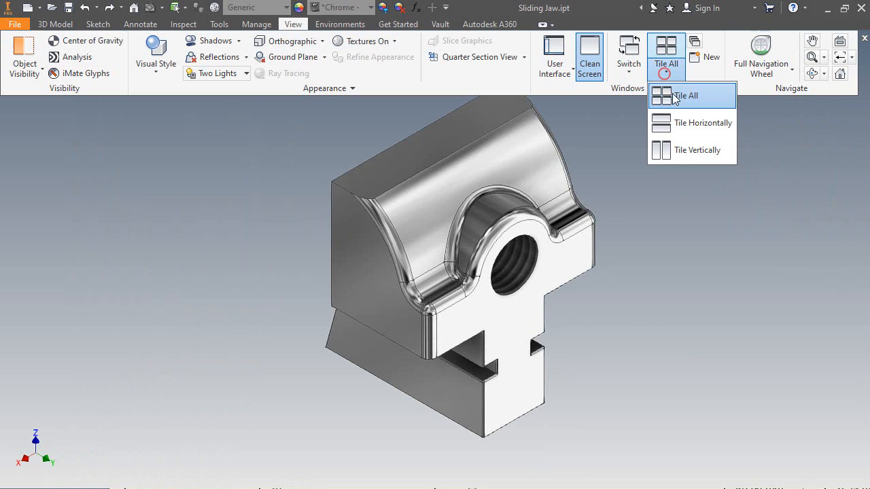
click(627, 74)
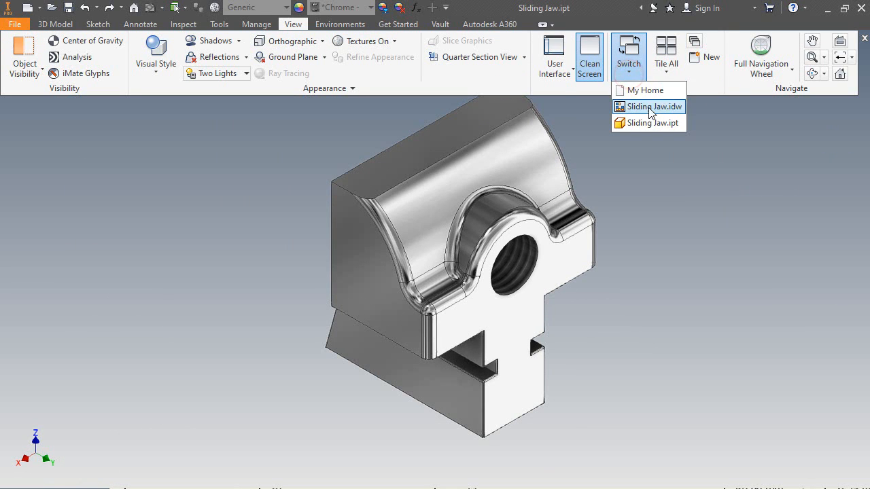
click(647, 104)
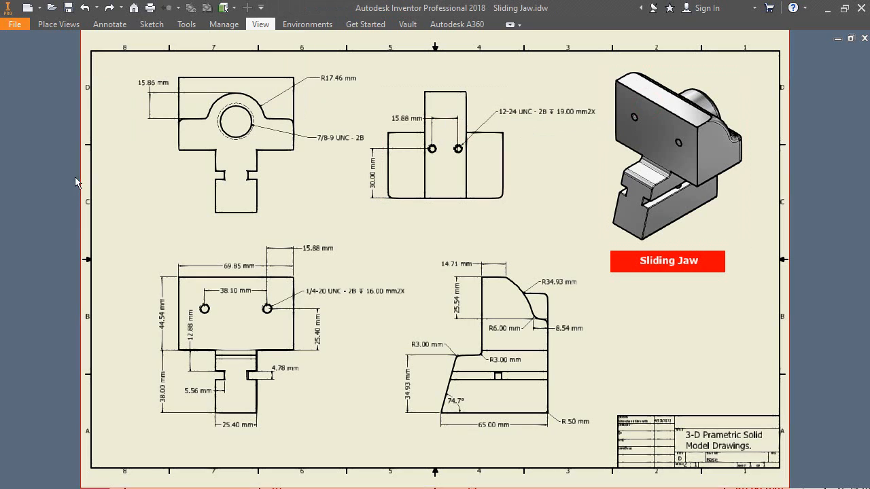
scroll(155, 61, up, 3)
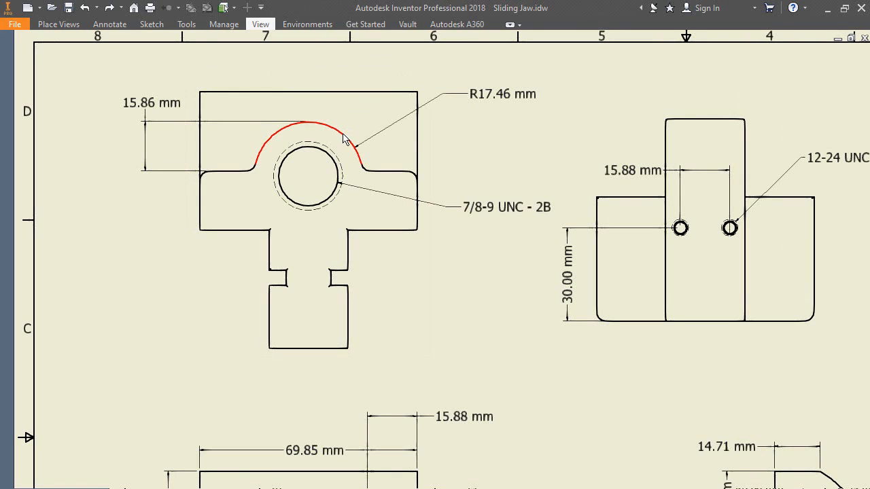
click(487, 97)
click(485, 112)
click(285, 124)
click(473, 214)
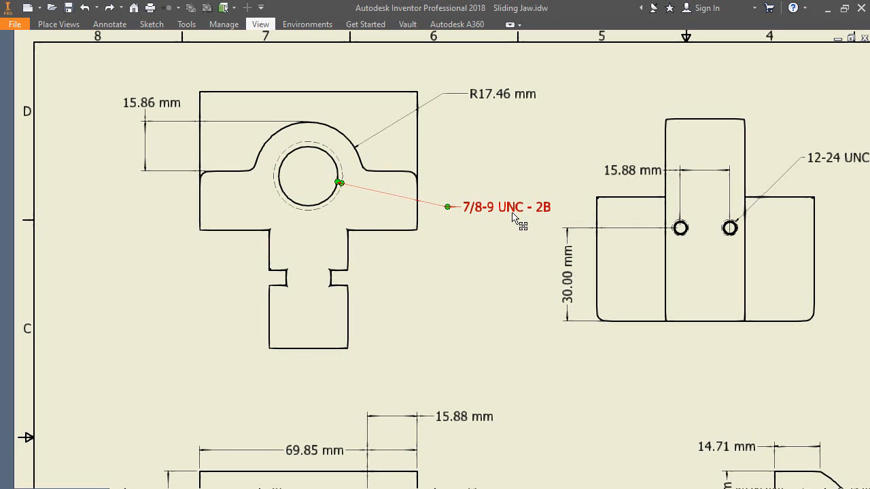
click(490, 231)
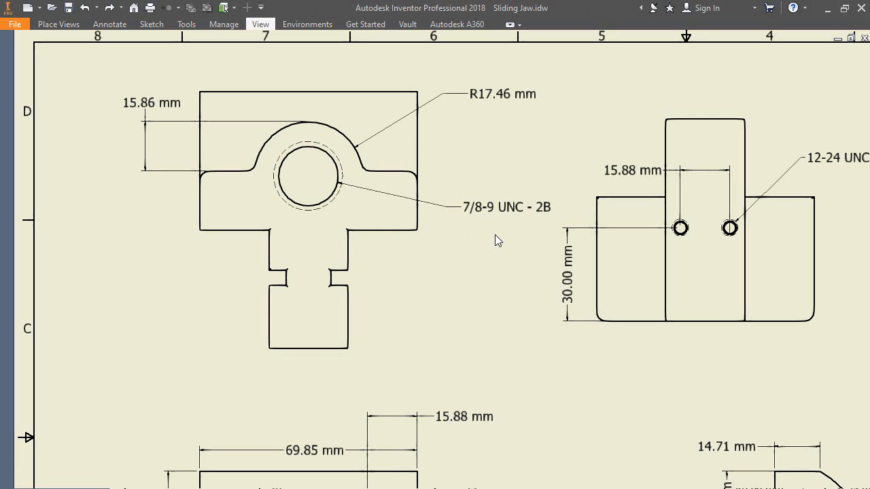
Add the hole depth value to the 7/8-9 UNC - 2B hole note in the drawing
click(486, 215)
double_click(471, 208)
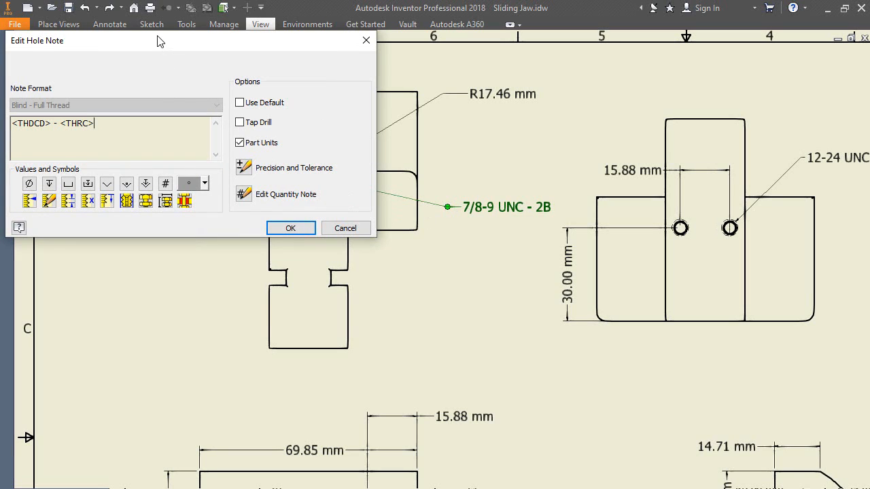
click(50, 187)
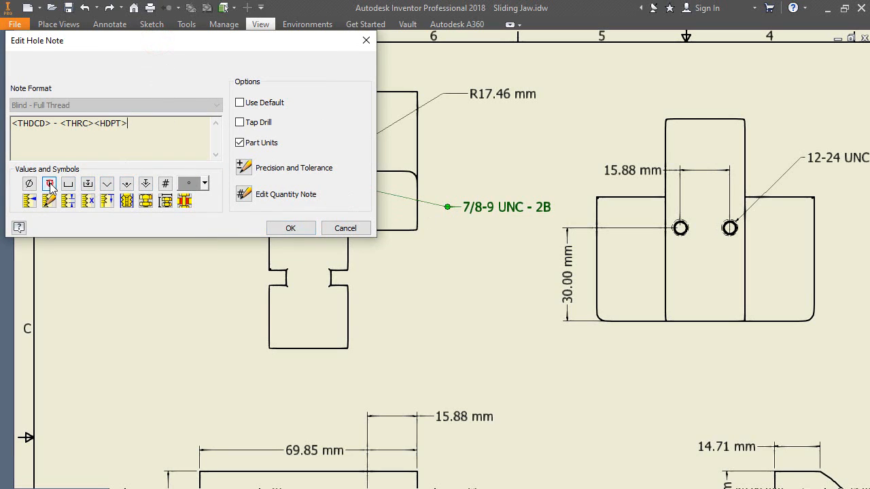
click(291, 228)
click(496, 265)
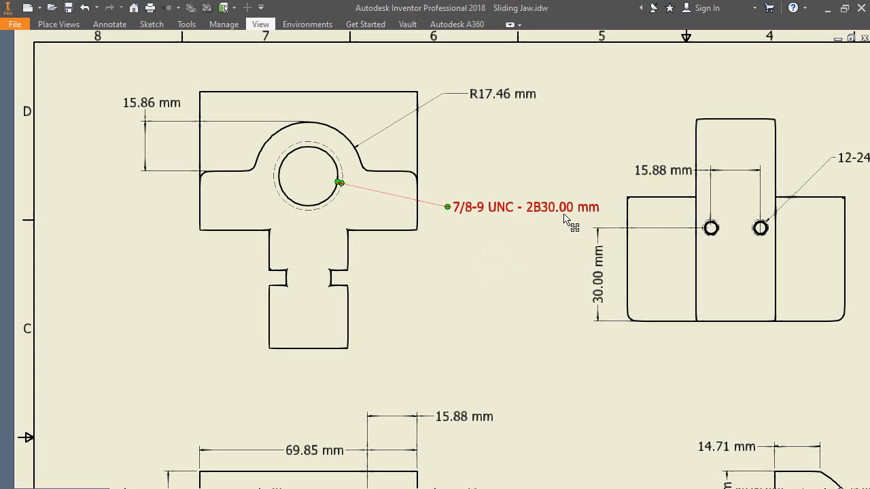
Start a 2D sketch on the T-shaped face on the ledge side of the part being modelled, viewed straight on
click(853, 123)
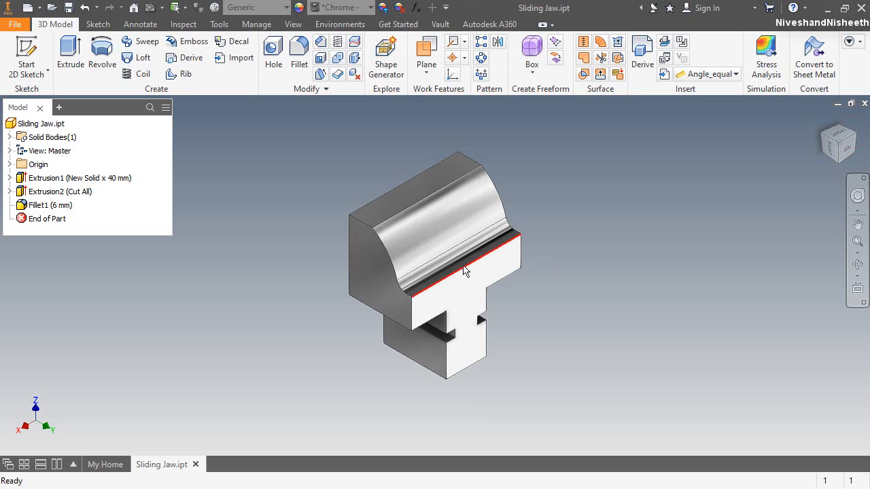
click(461, 293)
click(561, 279)
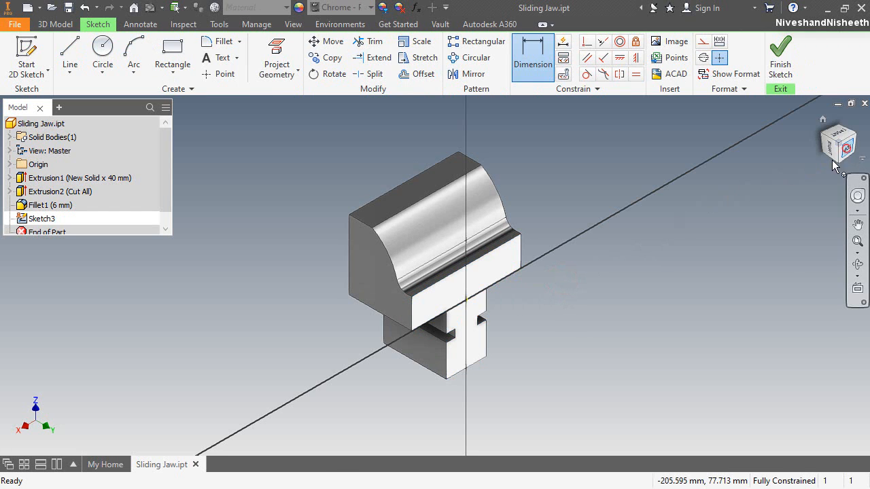
click(863, 242)
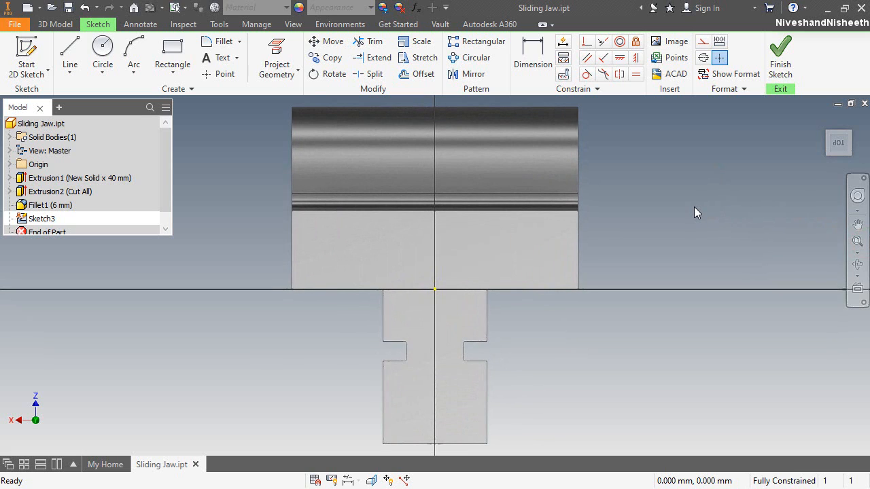
Project the outline of the T-shaped face into the sketch
click(276, 54)
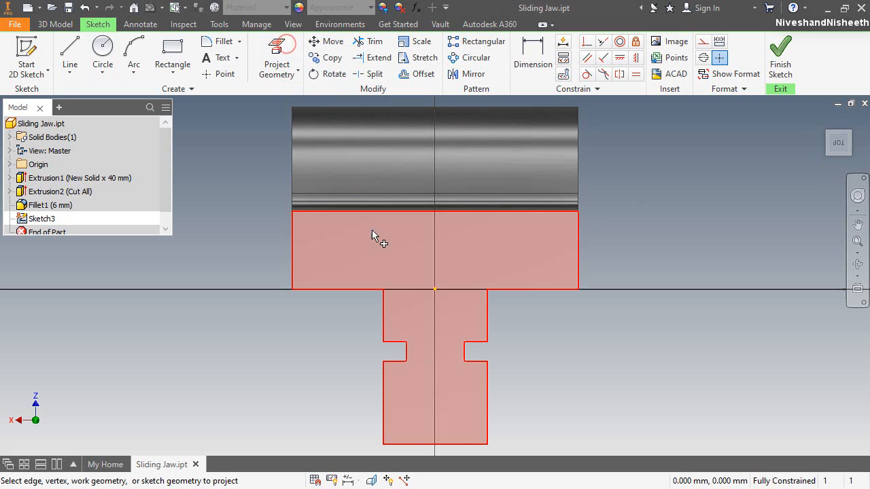
click(372, 233)
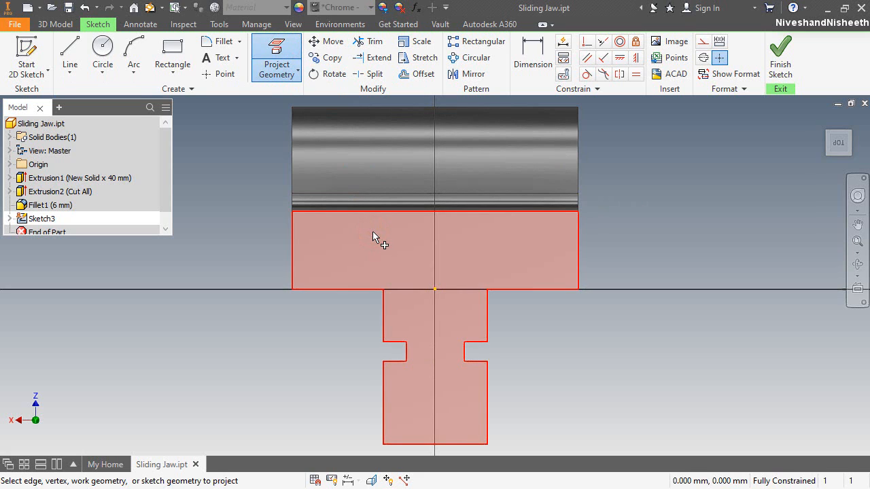
right_click(227, 153)
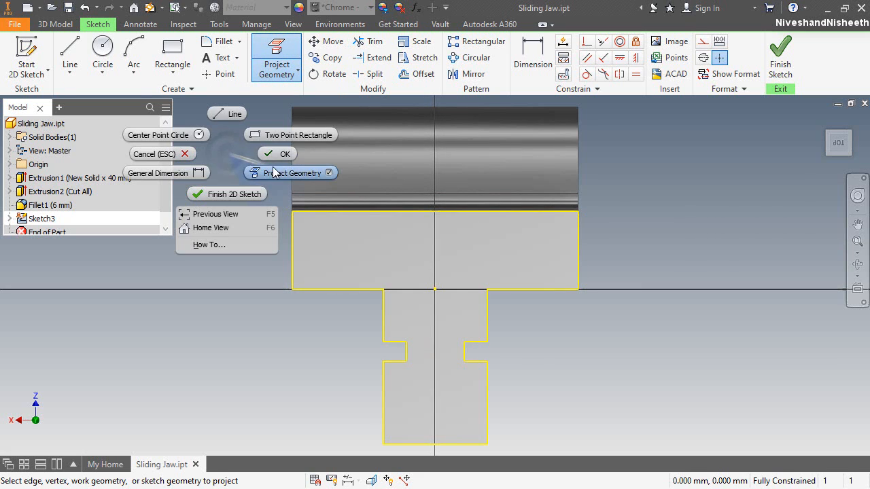
click(234, 151)
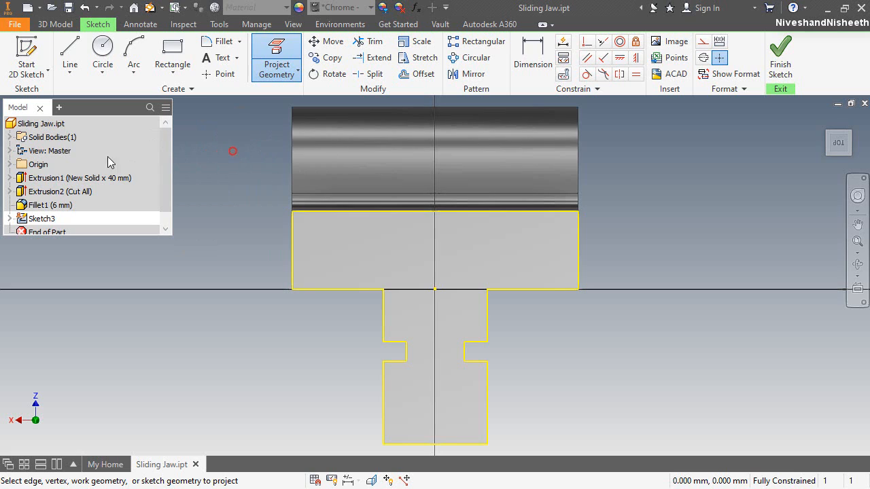
Project the YZ plane and the edges of the curved and fillet surfaces into the sketch
click(10, 165)
click(53, 139)
click(317, 163)
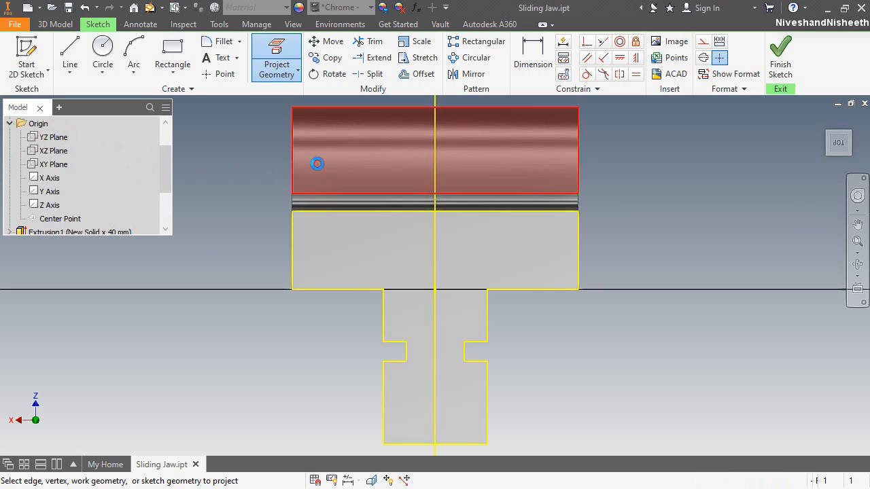
click(324, 204)
right_click(691, 184)
click(715, 181)
Convert all projected sketch lines to construction geometry
scroll(545, 208, down, 3)
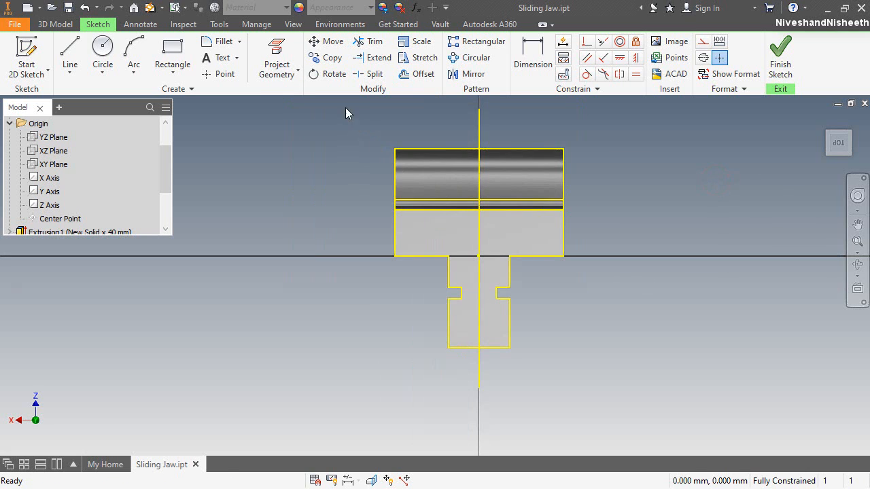
mouse_move(339, 102)
mouse_down()
mouse_move(655, 318)
mouse_move(667, 398)
mouse_up()
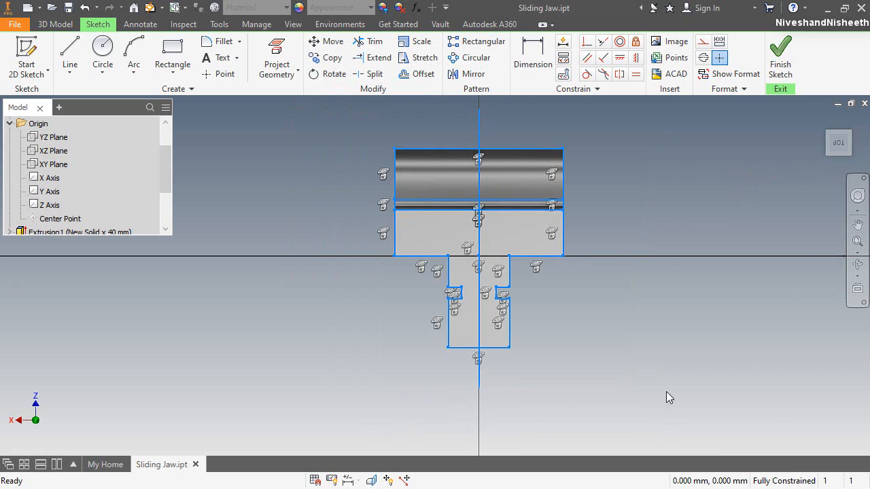
click(702, 41)
click(707, 202)
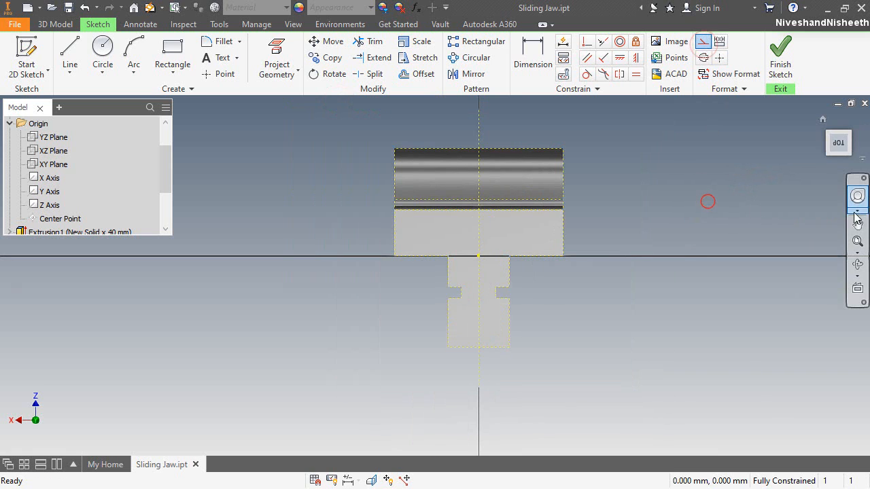
click(857, 241)
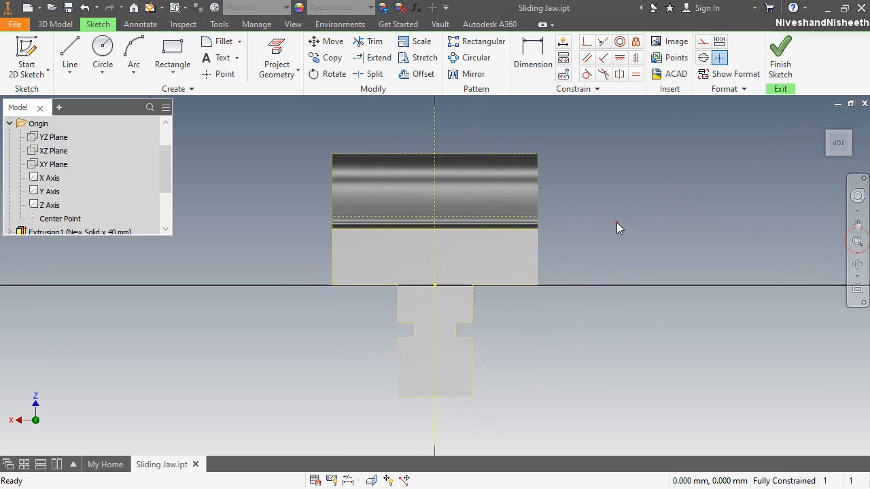
Draw a three-point arc of about 18.4 mm radius bulging upward, with both ends on the T-shaped face's upper edge
click(134, 56)
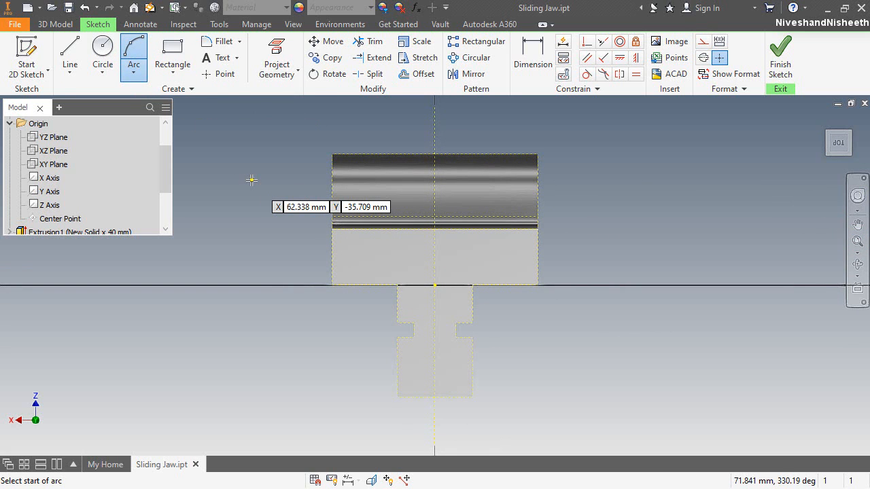
click(389, 229)
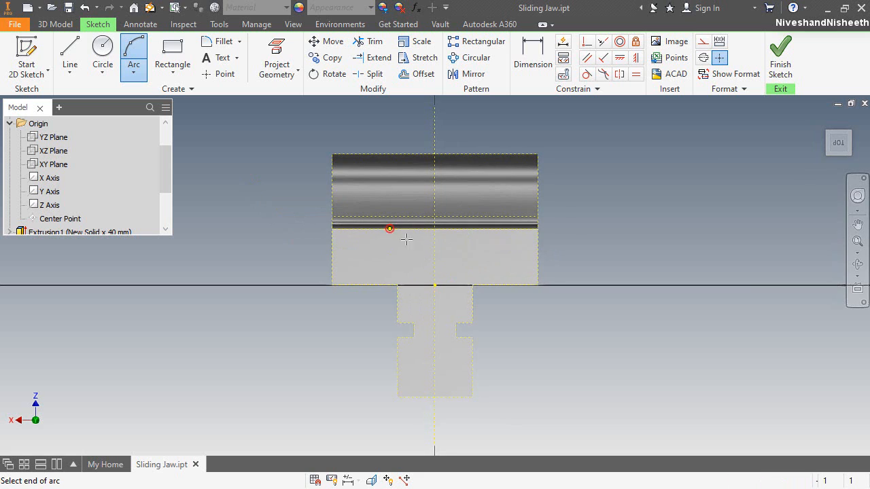
click(497, 229)
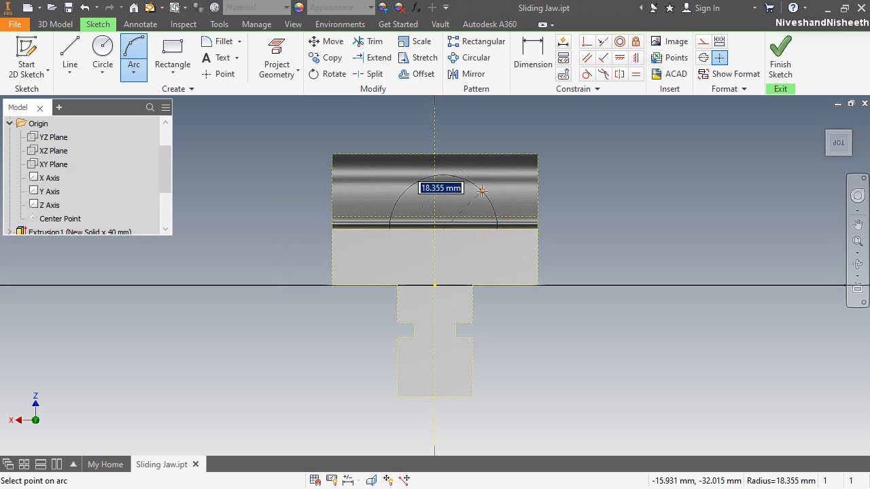
click(483, 190)
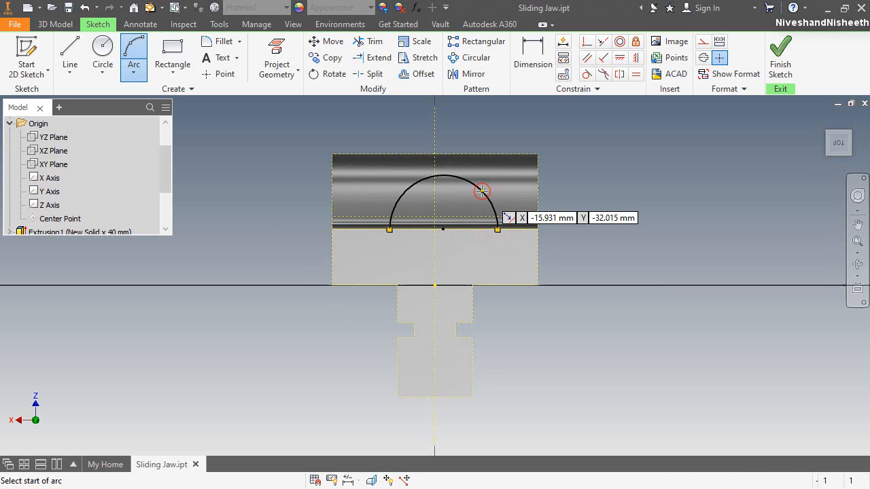
Place a sketch point at the top of the arc and start a coincident constraint
click(224, 74)
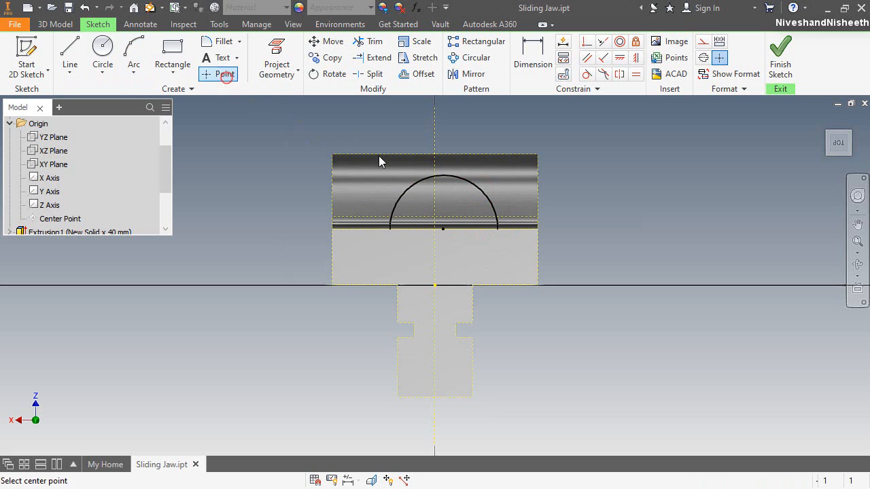
click(443, 175)
click(587, 41)
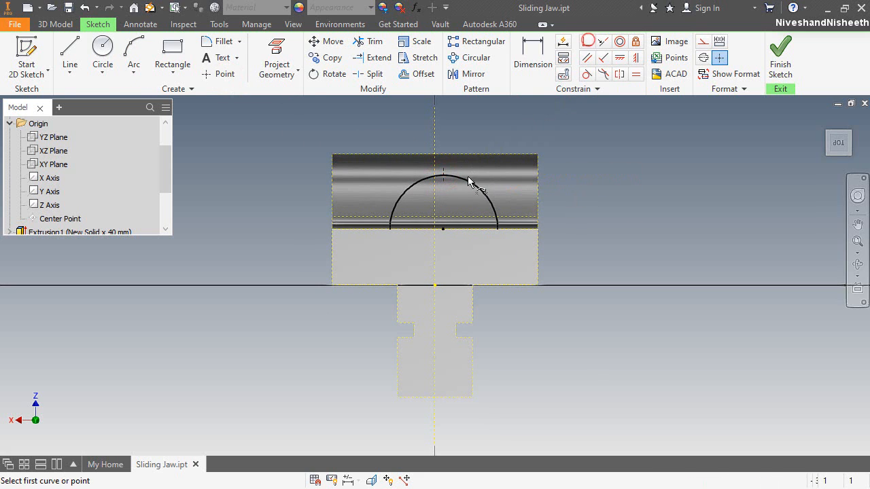
Make the arc's midpoint coincident with the vertical centre line and set its height above the flat step's edge to 15.86 mm
click(443, 176)
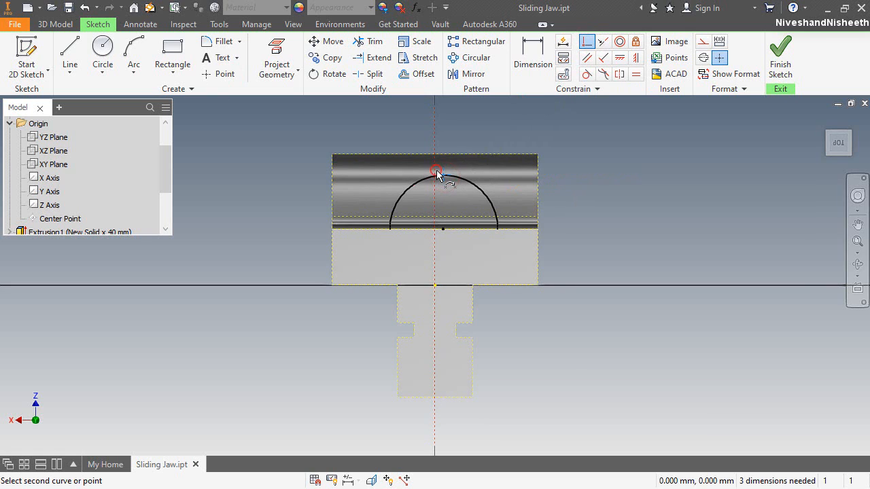
click(435, 172)
click(527, 58)
click(453, 227)
click(301, 204)
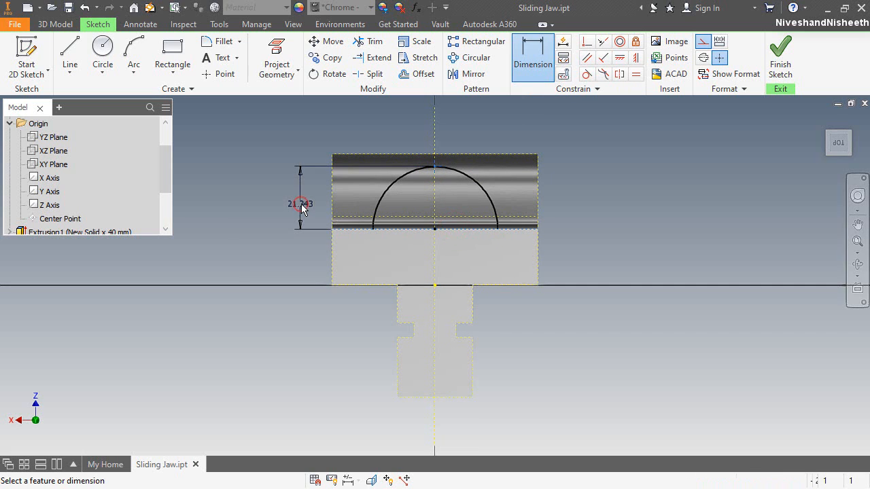
text(18)
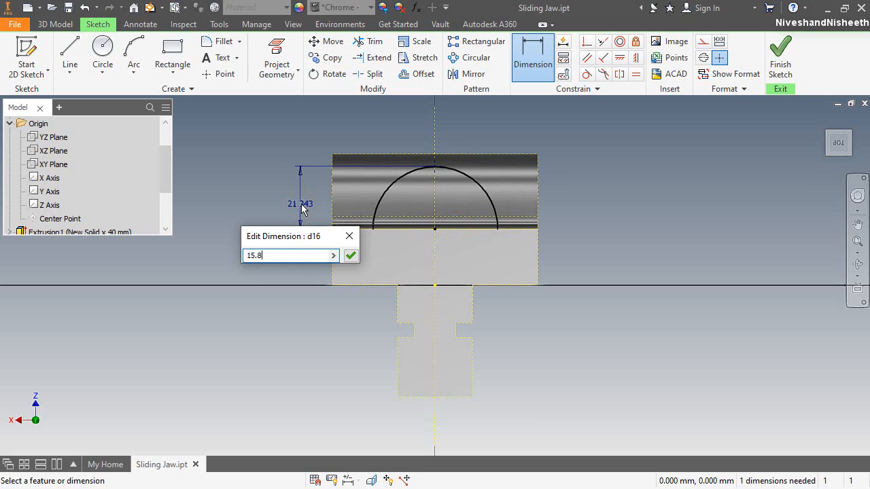
key(Return)
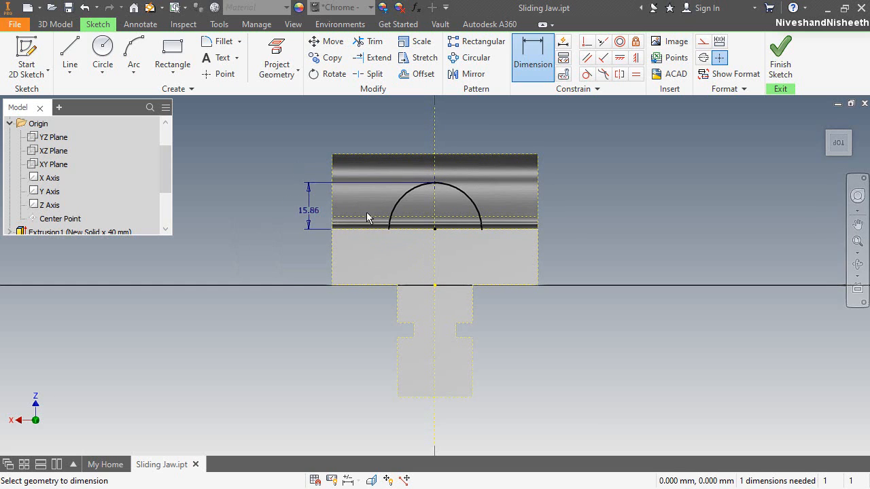
Dimension the arc's radius as 17.46 mm
click(470, 198)
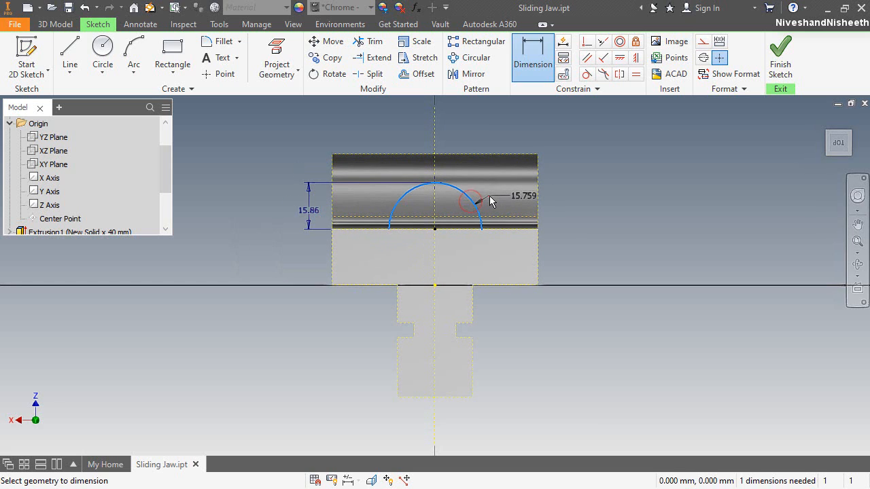
click(489, 196)
text(17.4)
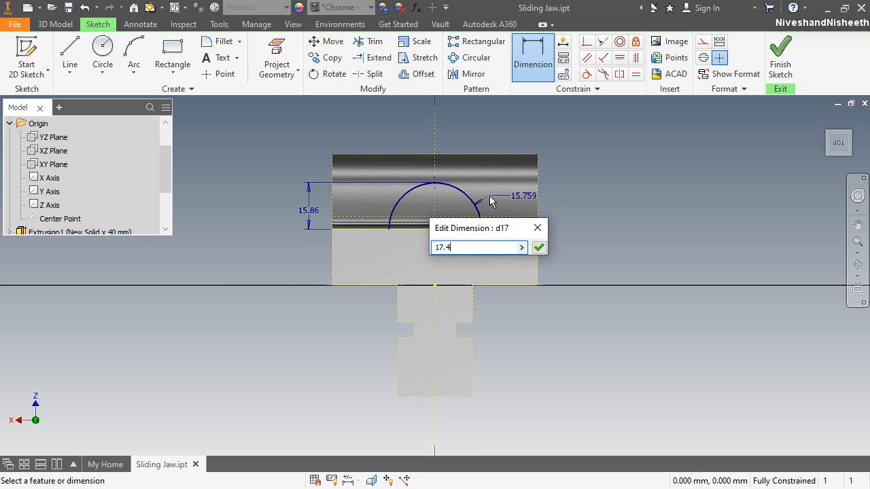
text(6)
key(Return)
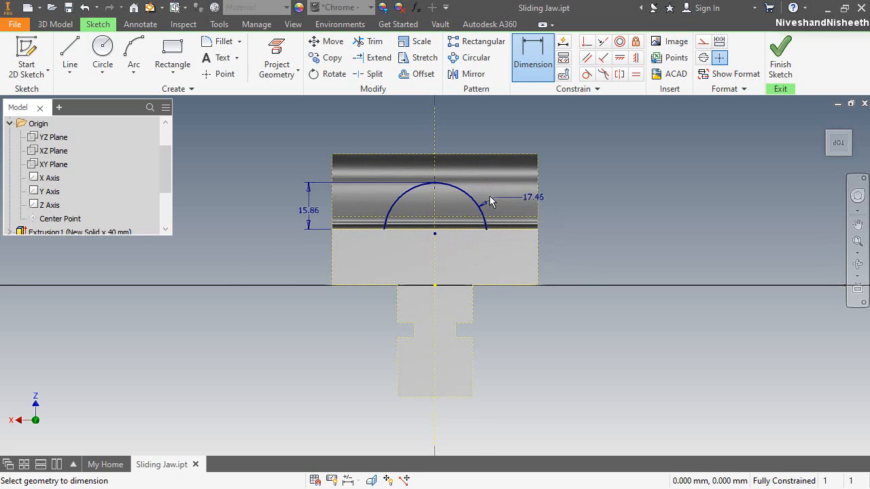
right_click(613, 198)
click(605, 159)
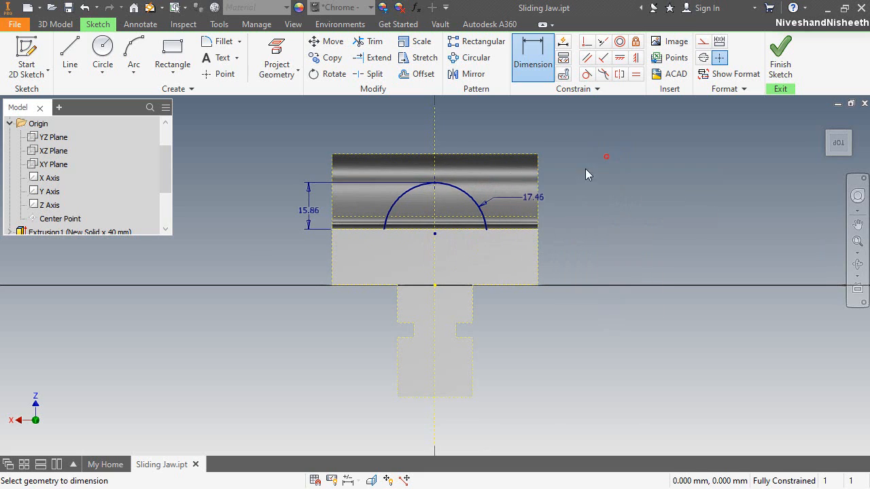
Close the arc profile with a straight line between its two endpoints and finish the sketch
click(383, 229)
click(486, 229)
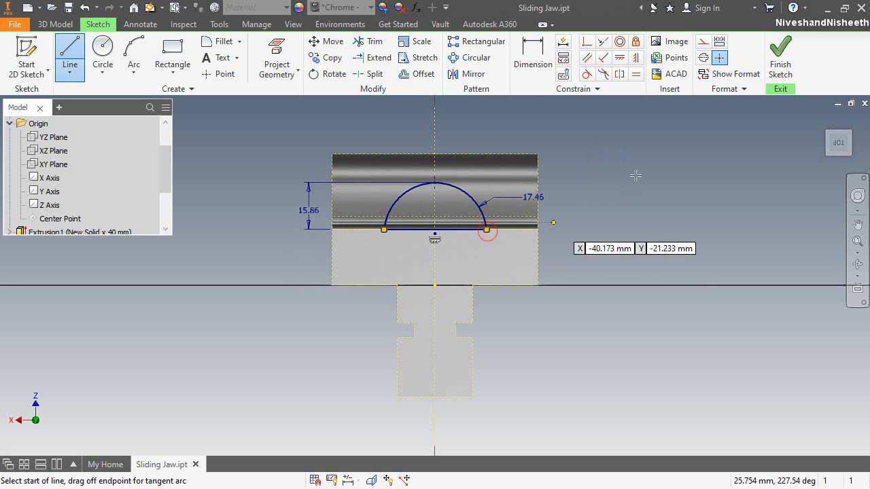
click(780, 57)
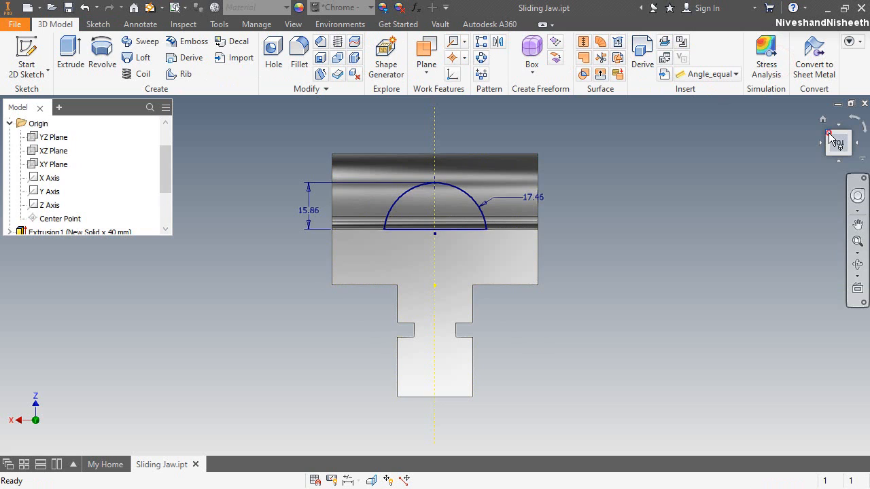
Extrude the half-round profile as a join in the reversed direction, towards the concave face, with the To Next extent
click(828, 137)
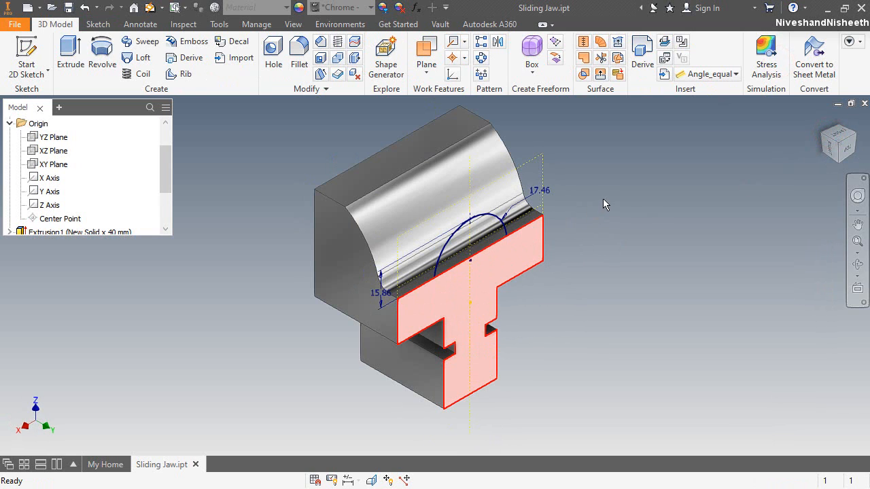
key(e)
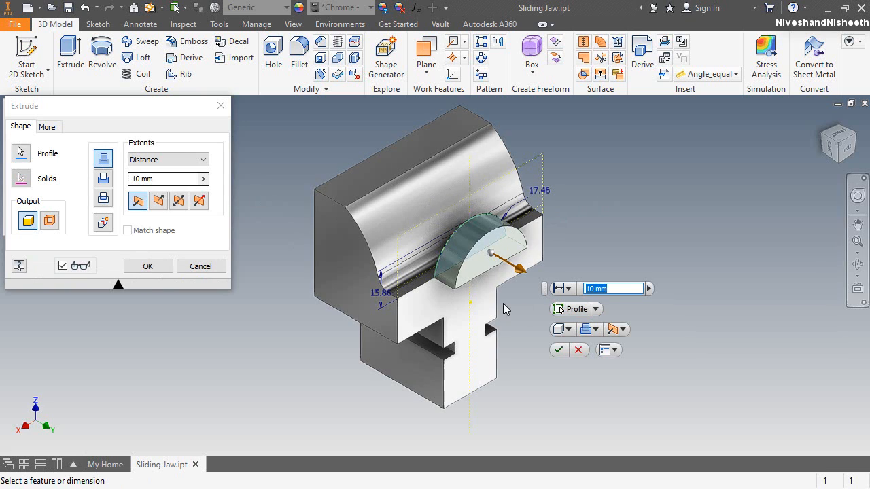
click(158, 201)
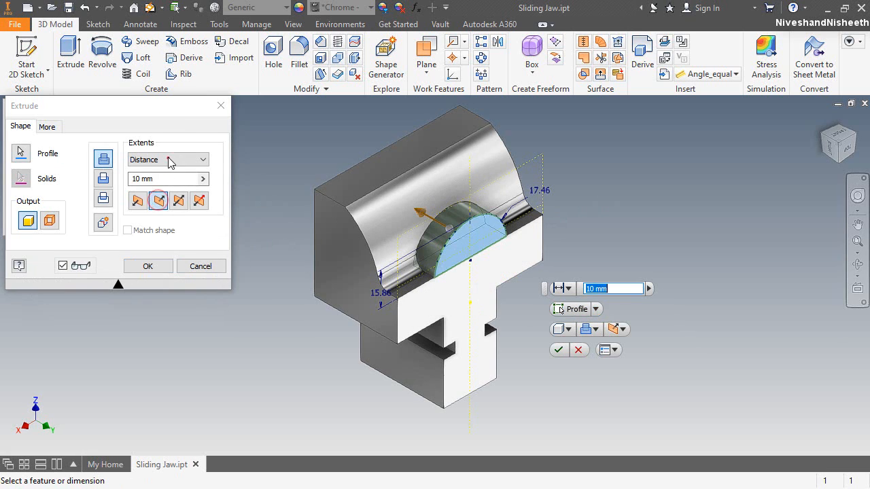
click(170, 160)
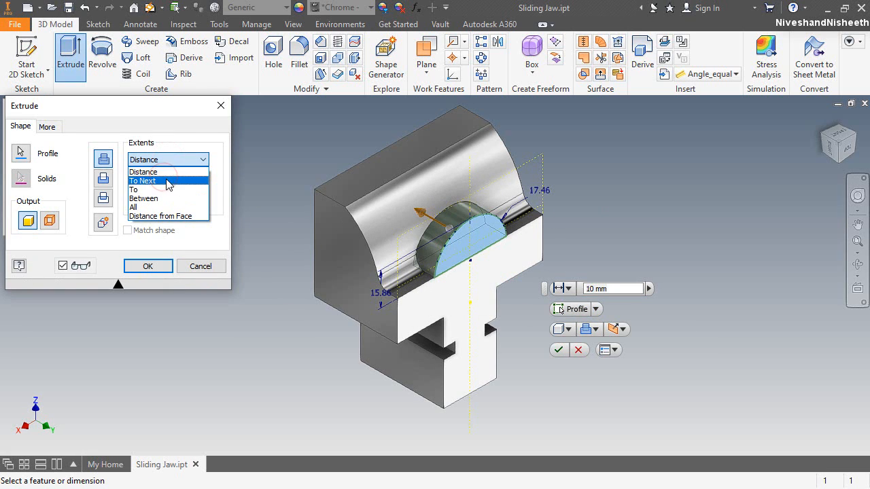
click(168, 182)
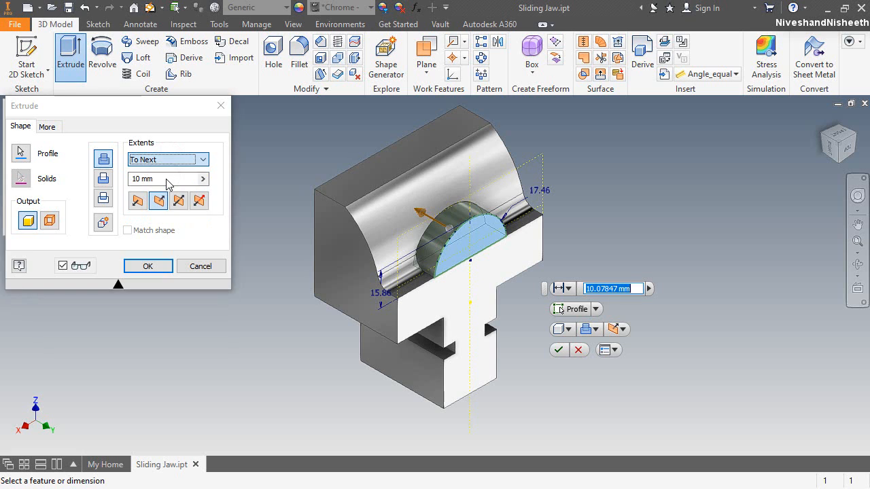
click(146, 268)
click(259, 316)
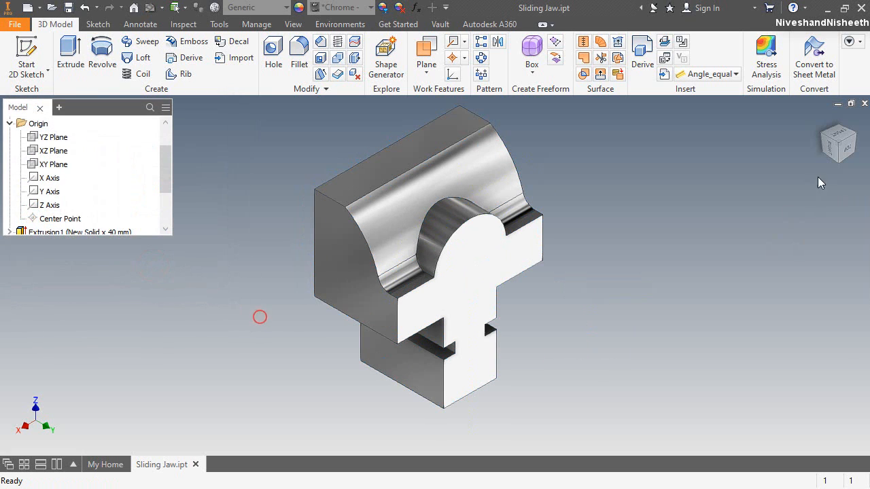
Apply a 3 mm fillet along the edge chain where the half-round boss meets the concave face
click(854, 139)
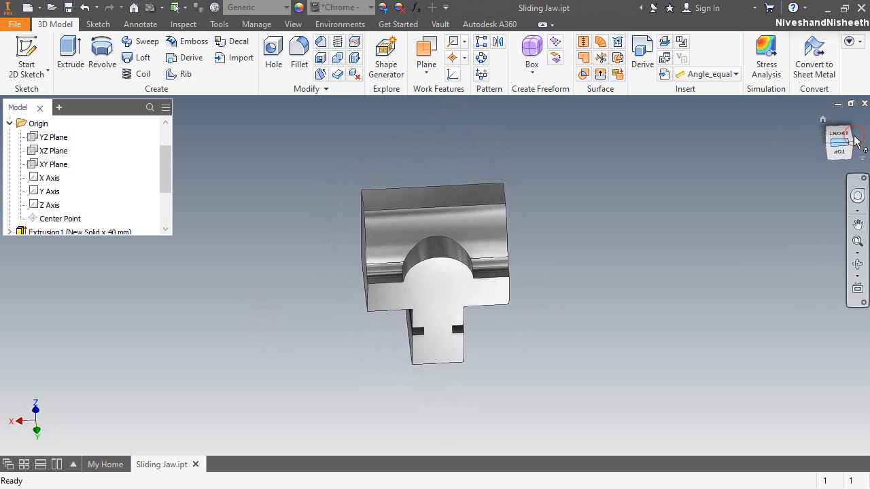
click(849, 144)
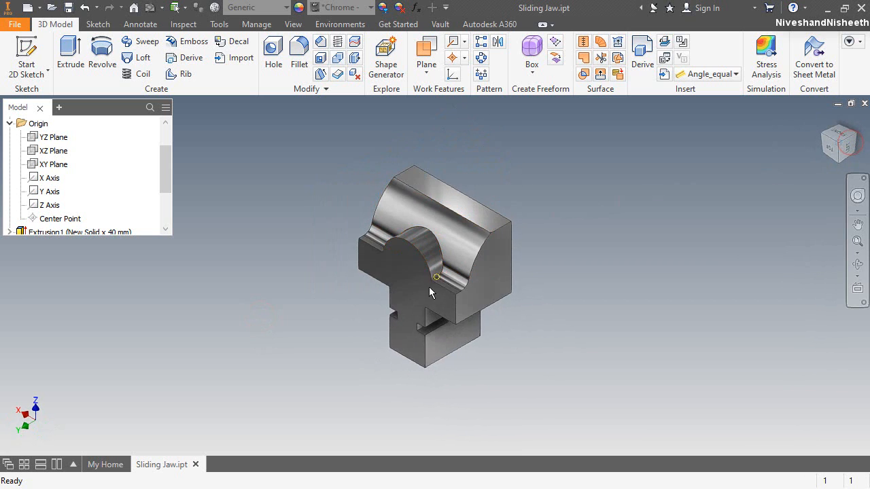
scroll(411, 244, down, 3)
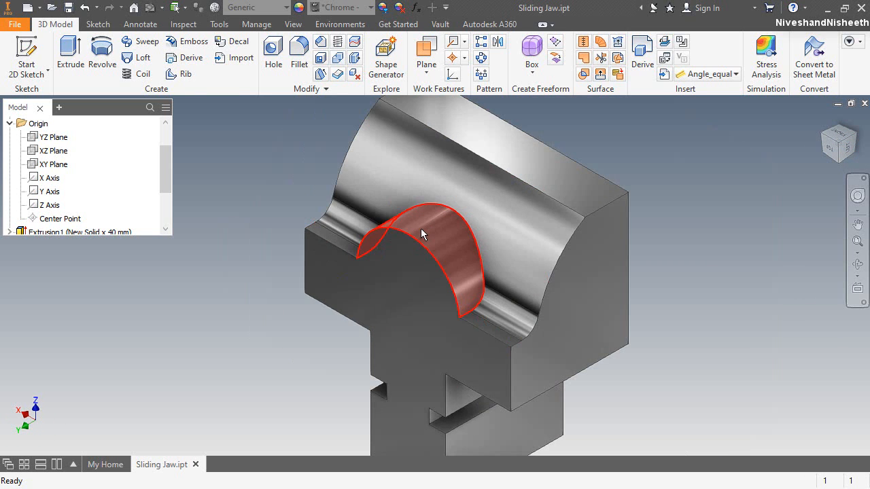
scroll(420, 228, up, 3)
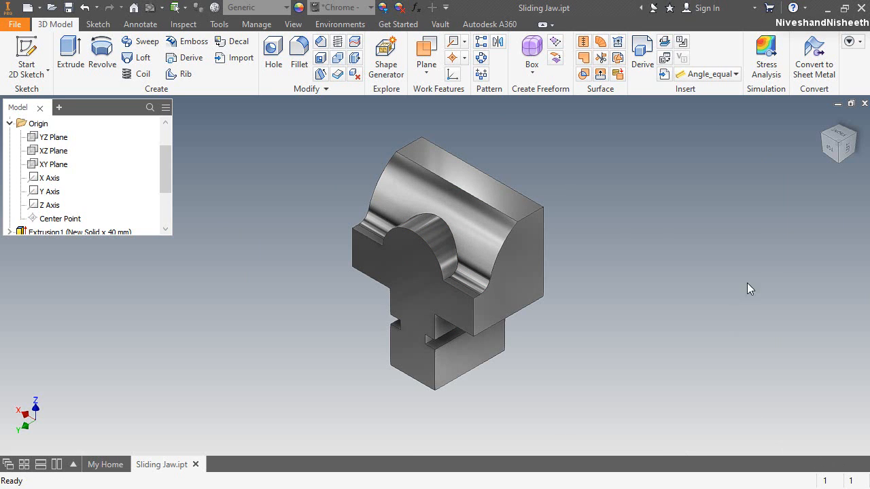
click(822, 123)
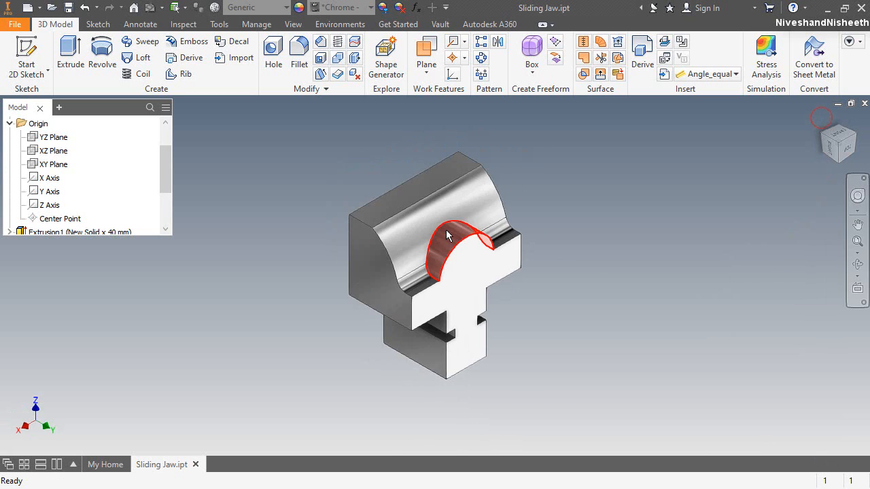
scroll(442, 229, down, 3)
click(424, 231)
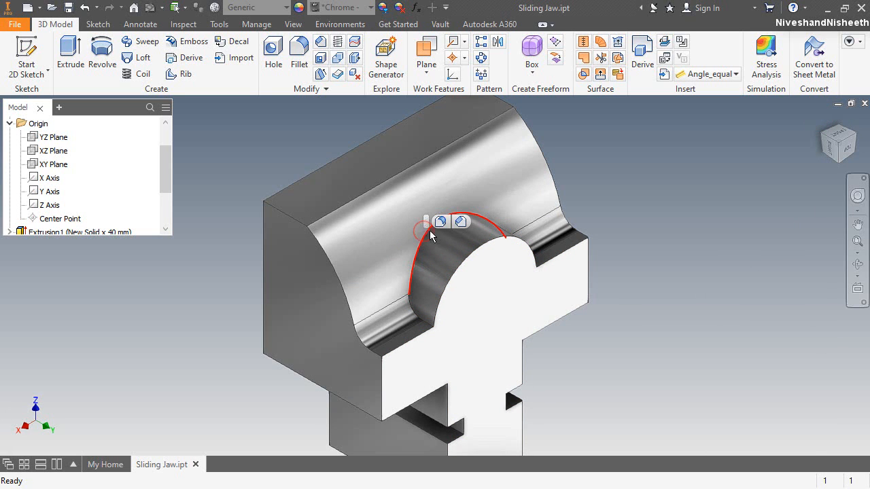
click(440, 222)
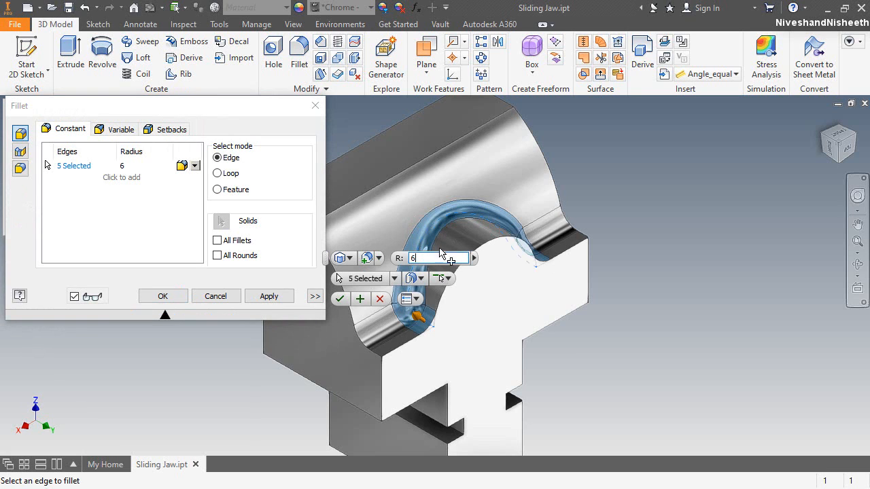
text(3)
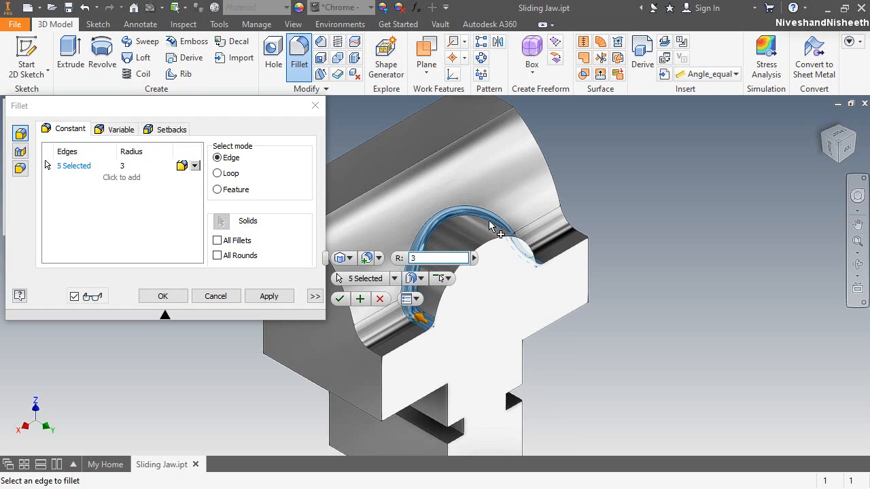
click(264, 300)
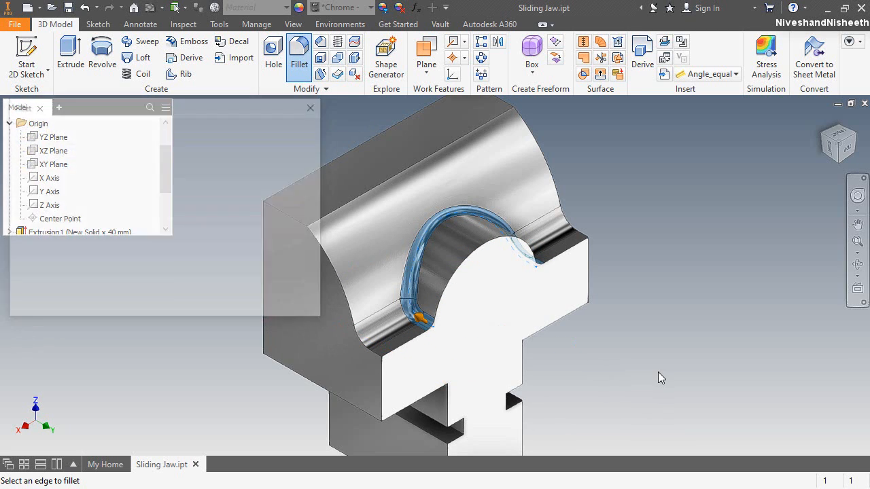
Apply 3 mm fillets to the upper edge chain of the front face and to the curved edge chains on both sides of the jaw
click(413, 343)
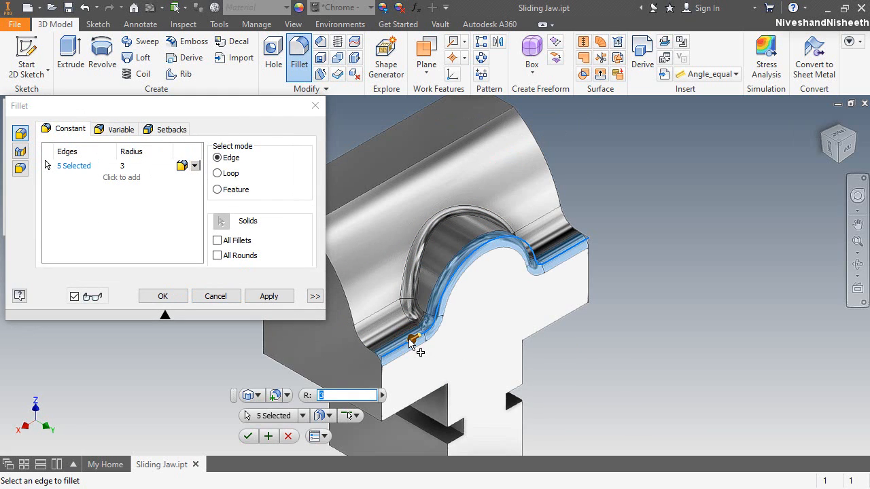
click(259, 294)
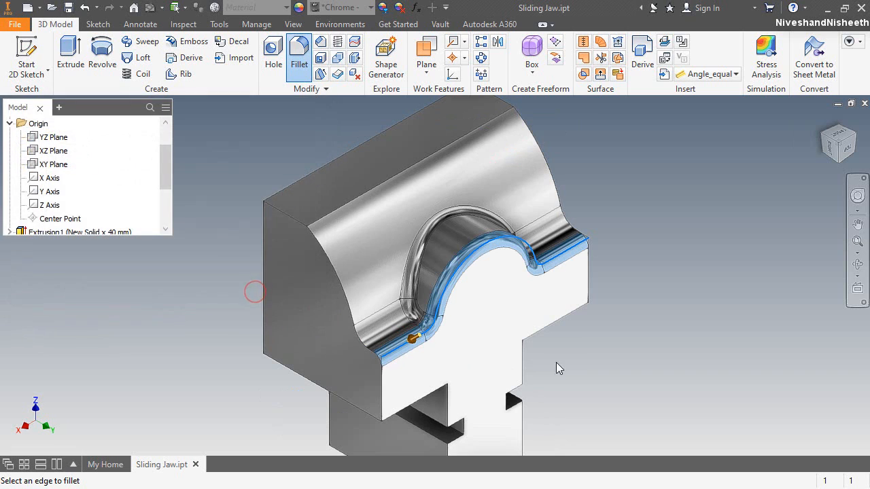
click(351, 314)
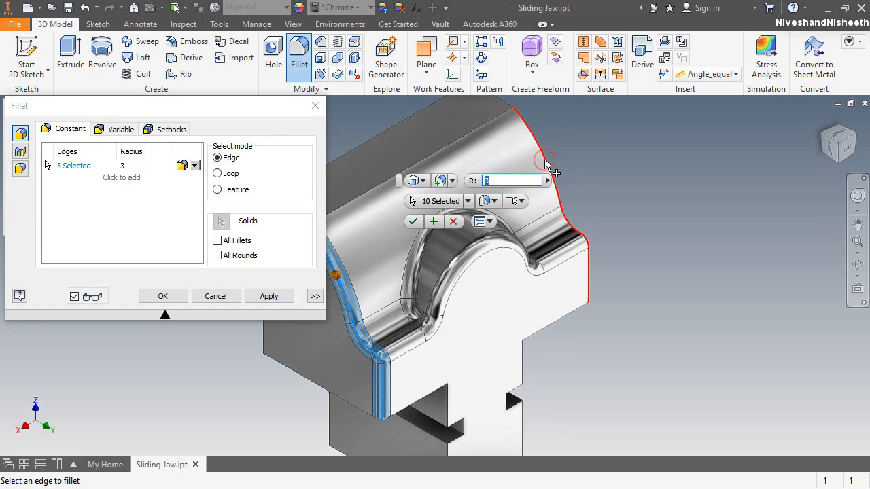
click(545, 163)
click(163, 297)
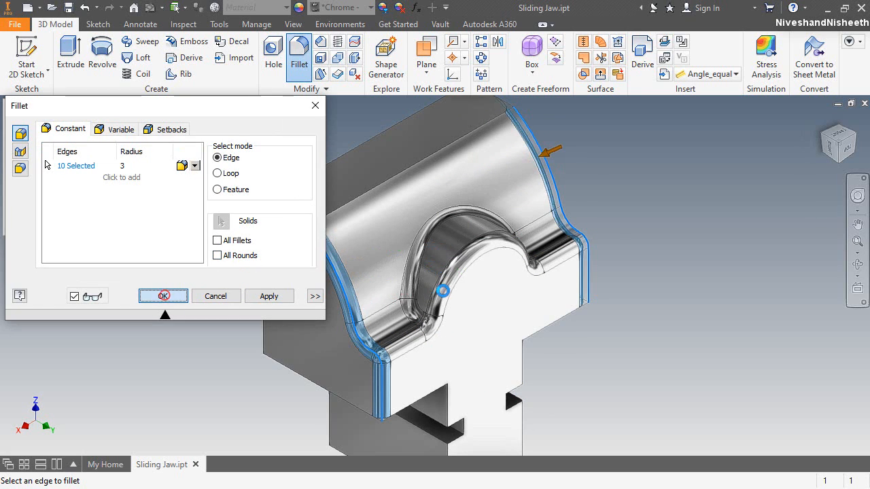
Examine the filleted jaw from the opposite side and collapse the Origin folder in the model tree
click(856, 264)
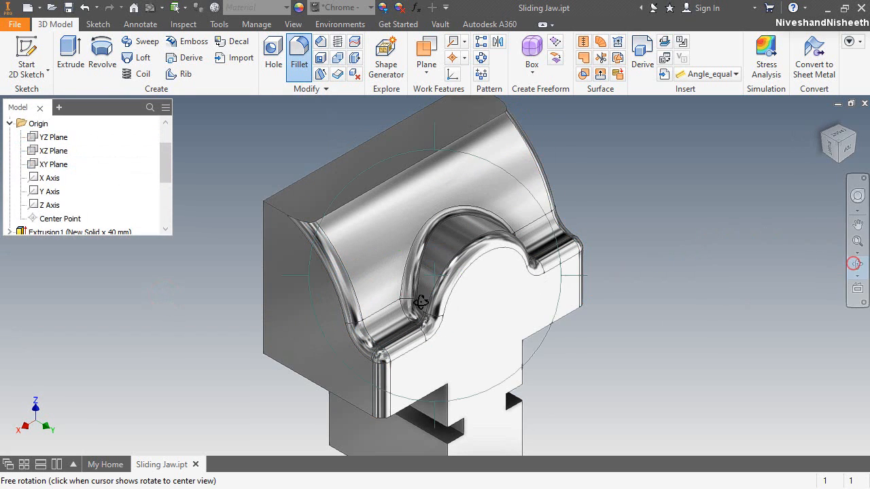
drag(433, 280, 478, 384)
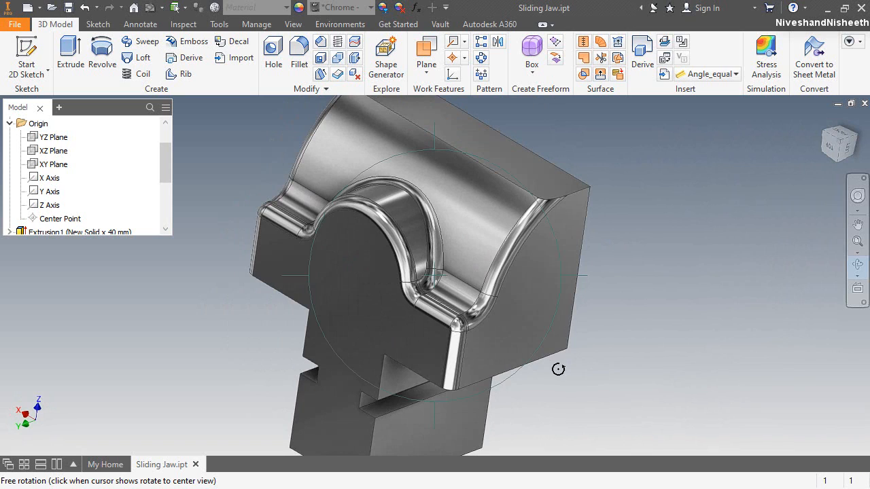
key(Escape)
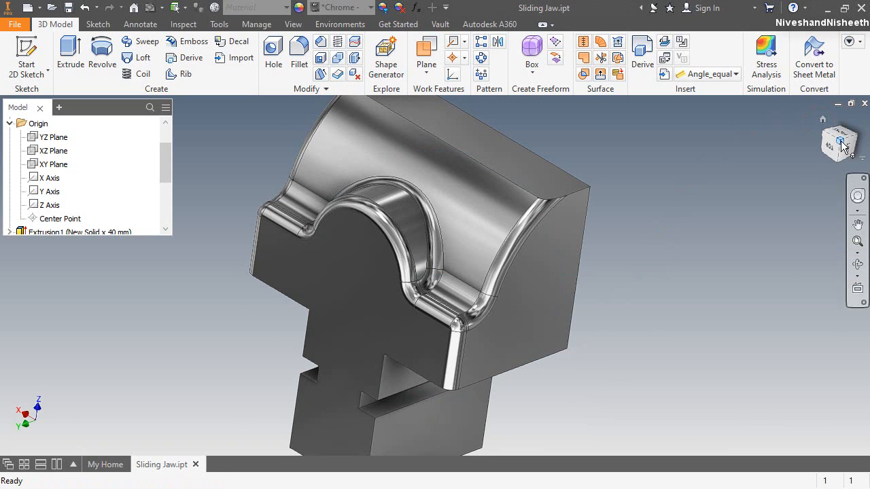
click(840, 145)
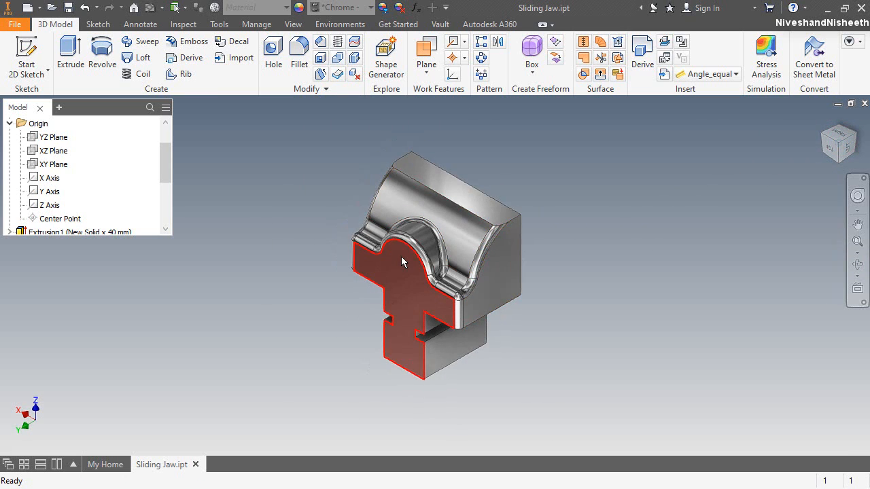
scroll(401, 258, up, 3)
scroll(404, 258, down, 3)
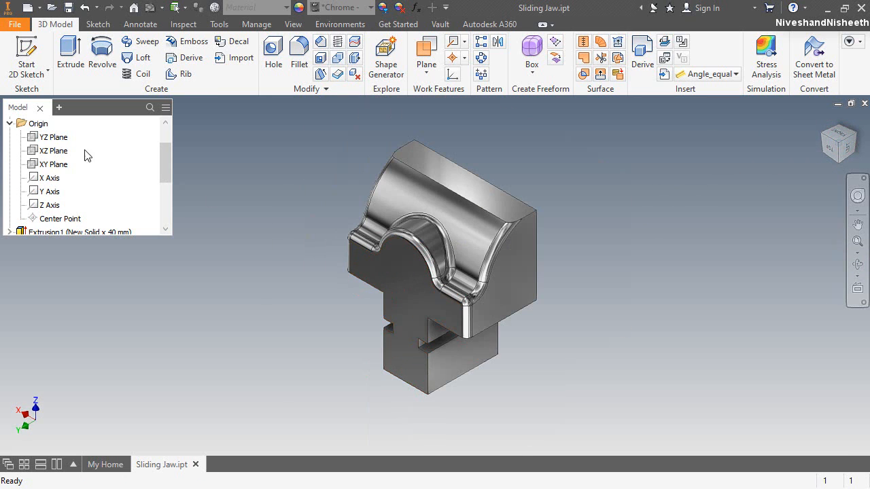
click(9, 124)
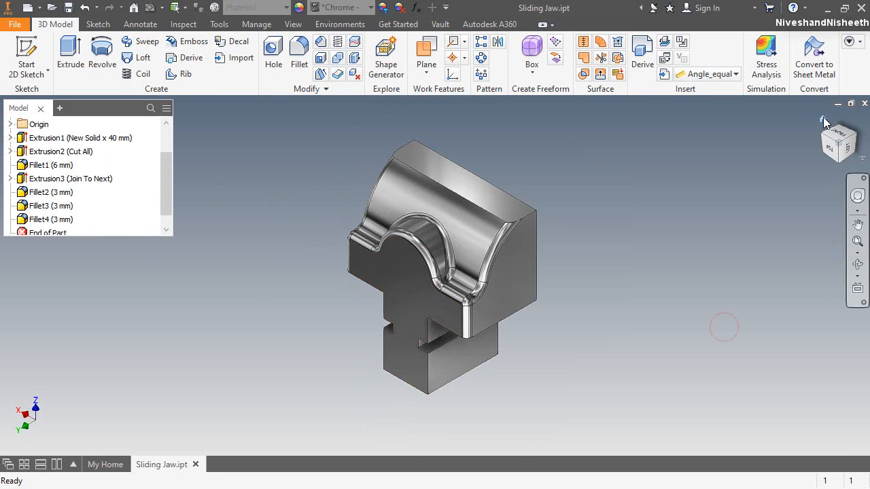
Start a new sketch on the lower side face of the stem and view it square on
click(819, 118)
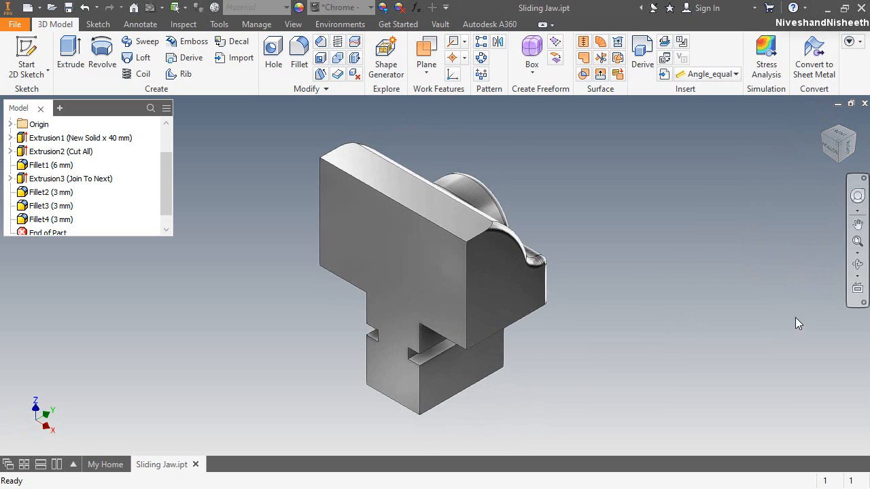
click(441, 373)
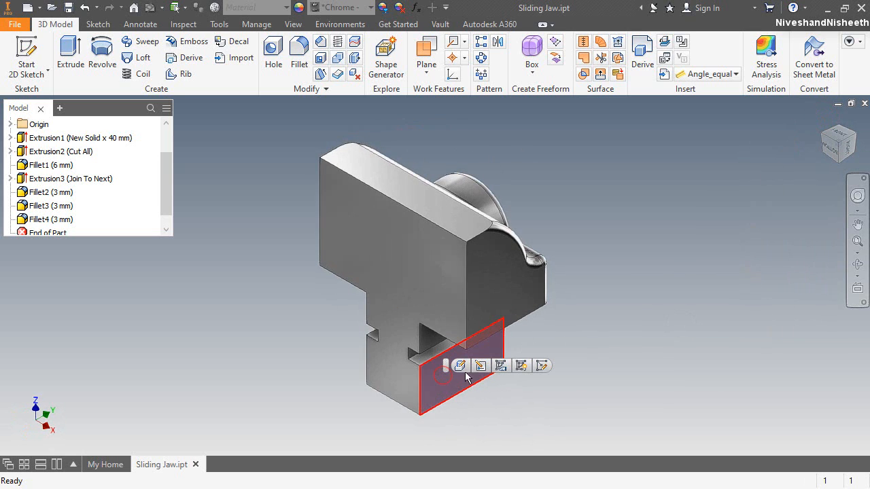
click(541, 367)
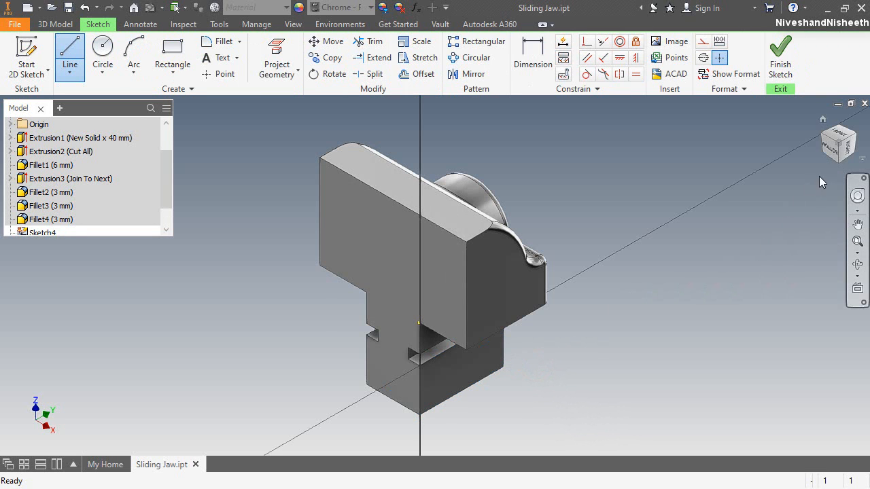
click(846, 147)
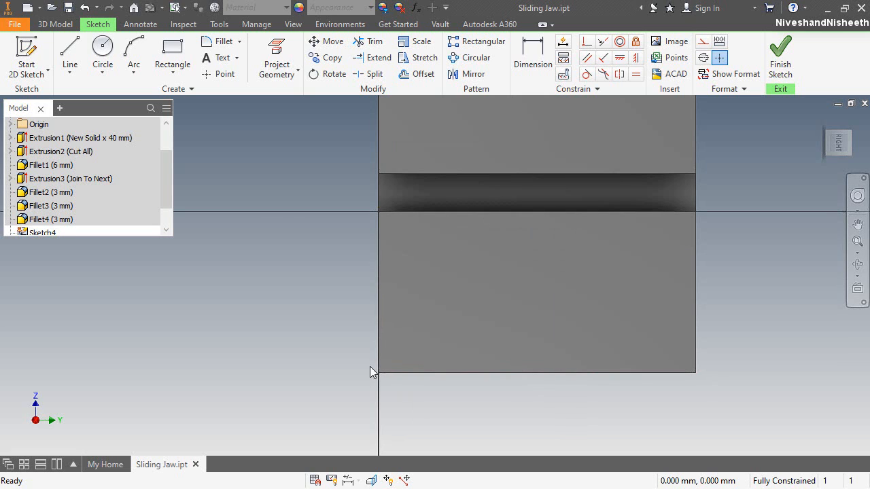
Project the outline of the stem's lower side face into the sketch and convert the projected edges to construction lines
click(272, 49)
click(393, 288)
right_click(248, 185)
click(287, 178)
drag(287, 178, 762, 445)
click(703, 42)
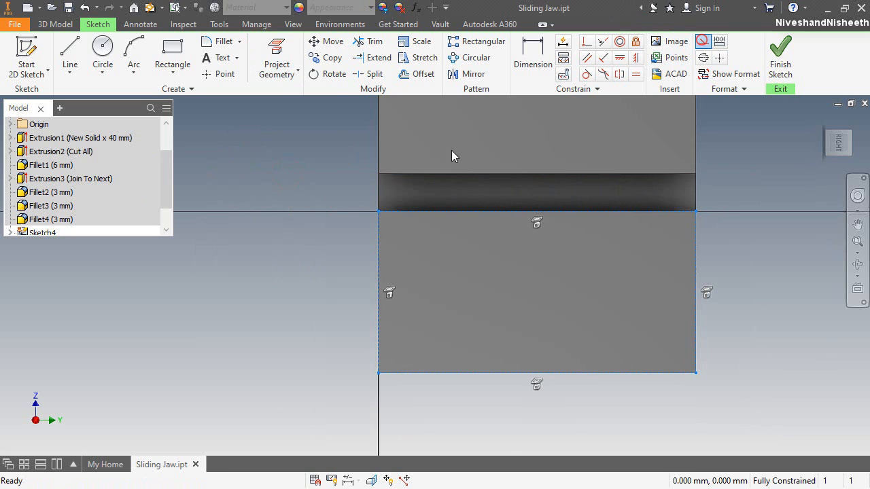
click(288, 186)
Sketch a closed four-sided profile about 32 mm high beside the stem, starting at its lower corner, with a slanted outer side
key(l)
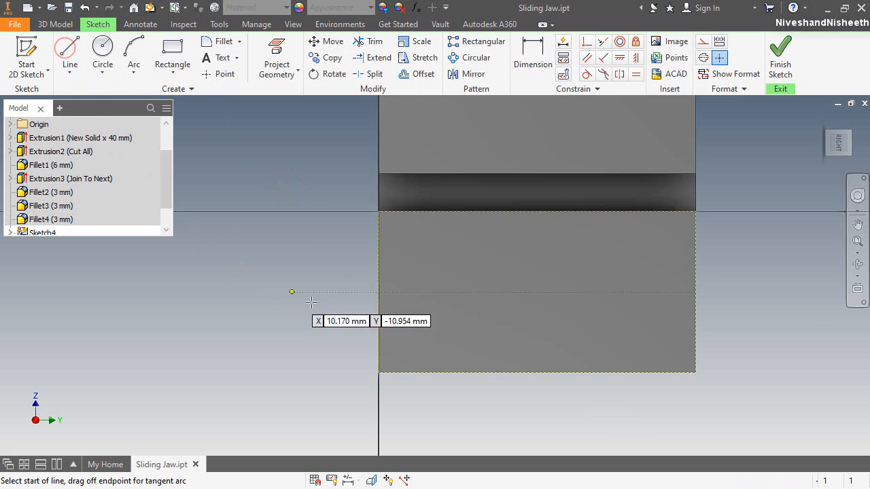
click(379, 372)
scroll(379, 372, down, 3)
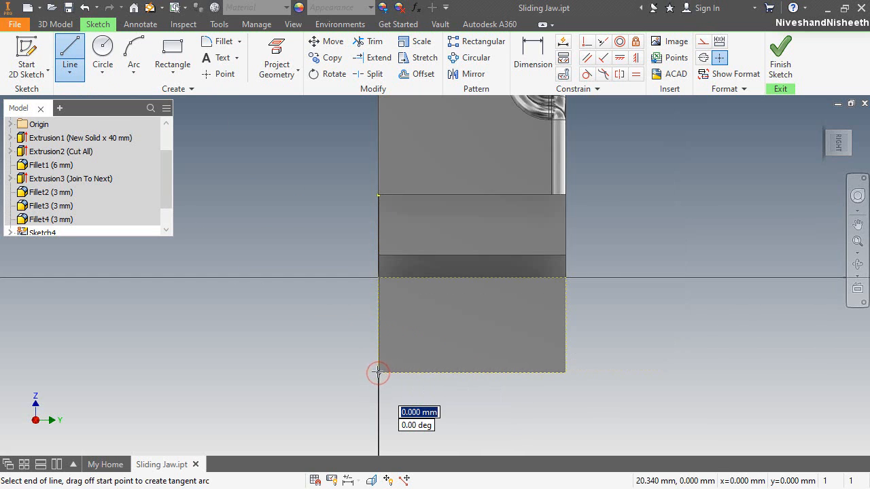
click(378, 221)
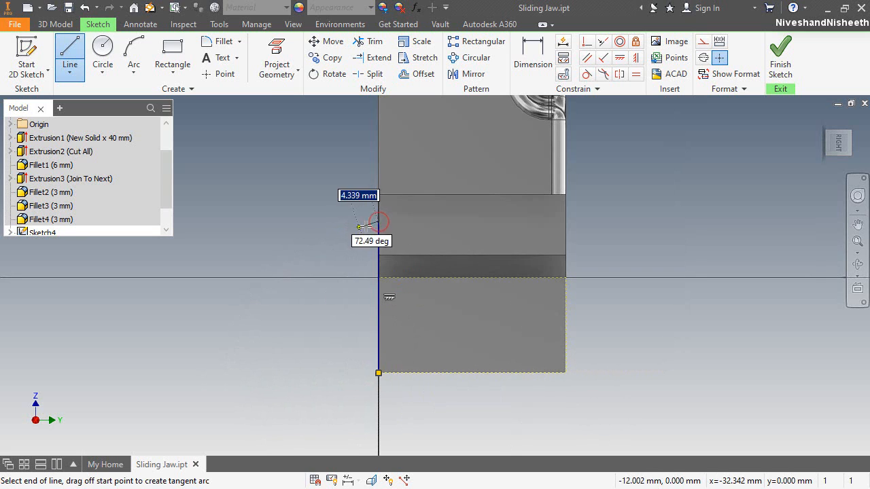
click(325, 221)
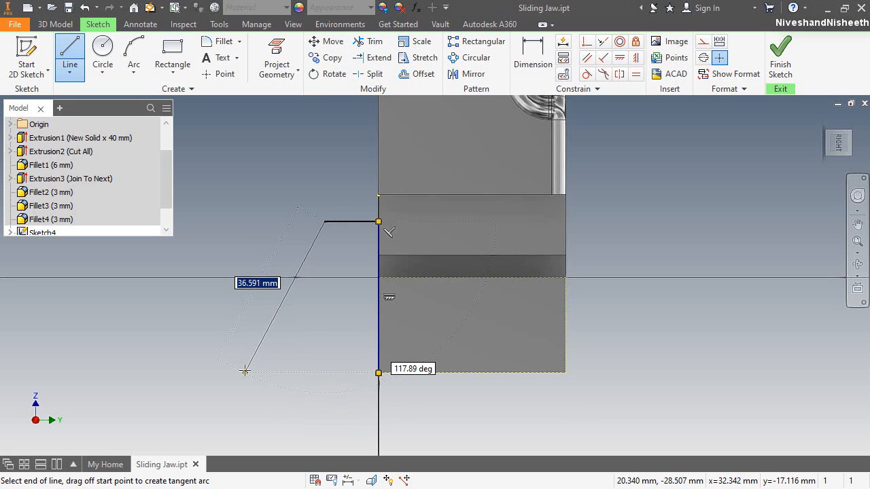
click(244, 369)
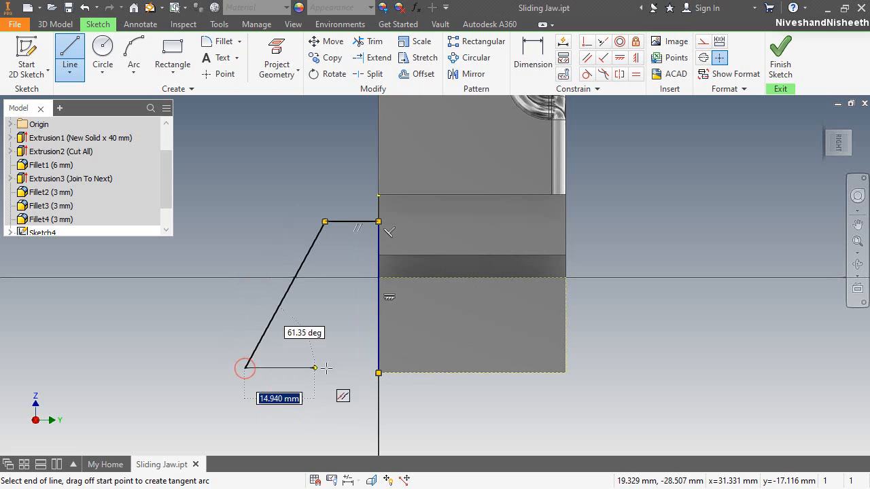
click(378, 372)
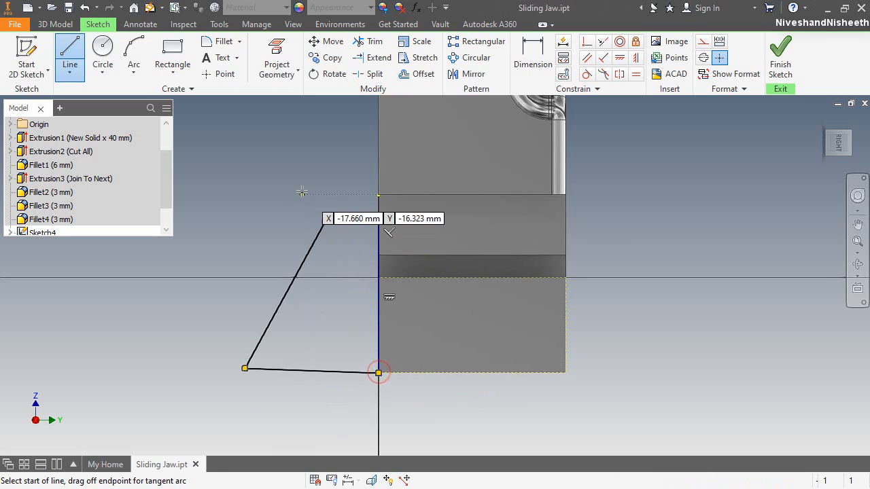
key(Escape)
key(Escape)
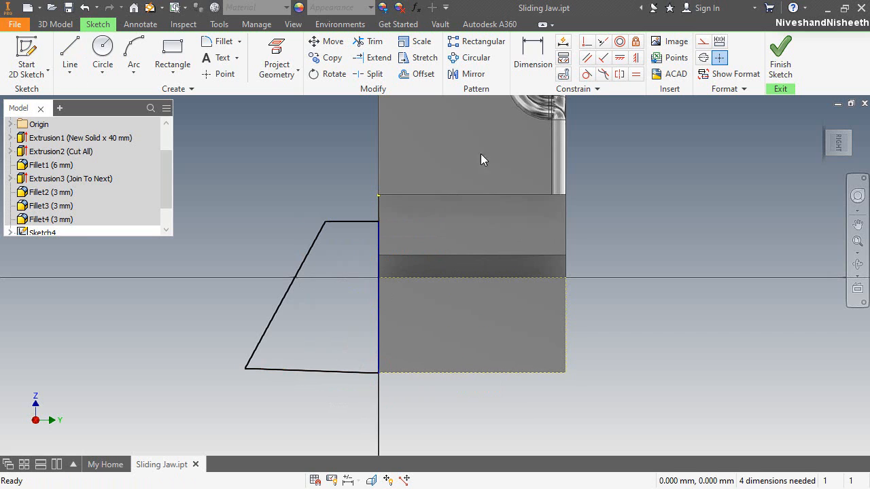
Apply a Vertical constraint to the profile's base line to align it with the stem's lower edge
click(619, 58)
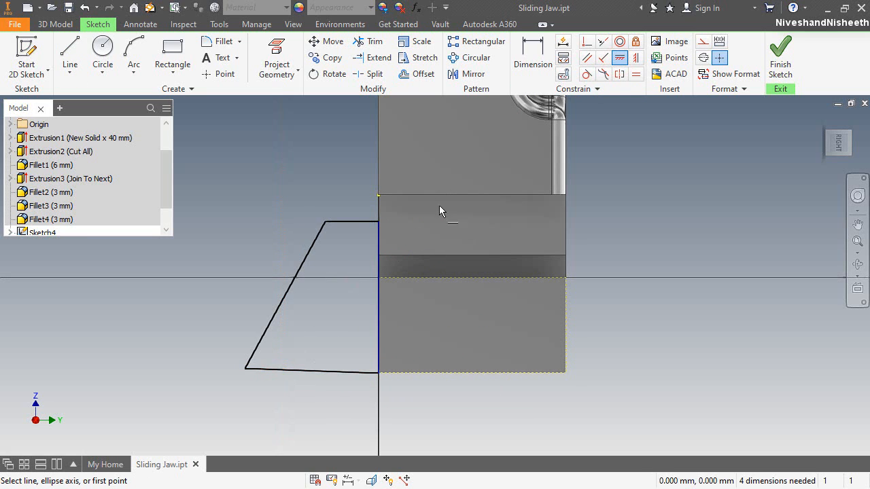
click(325, 306)
click(633, 58)
click(275, 372)
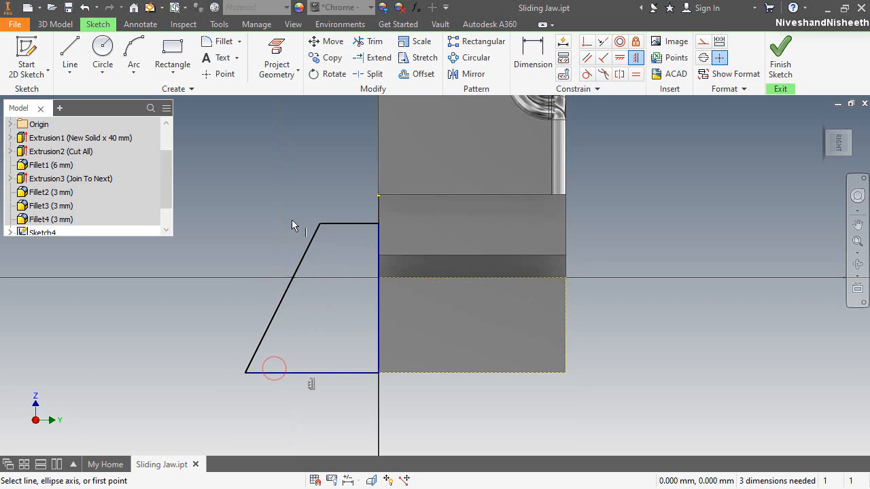
Dimension the profile's height as 34.93 mm and the overall base length to the stem's far corner as 65 mm
click(532, 60)
click(333, 224)
click(292, 372)
click(196, 330)
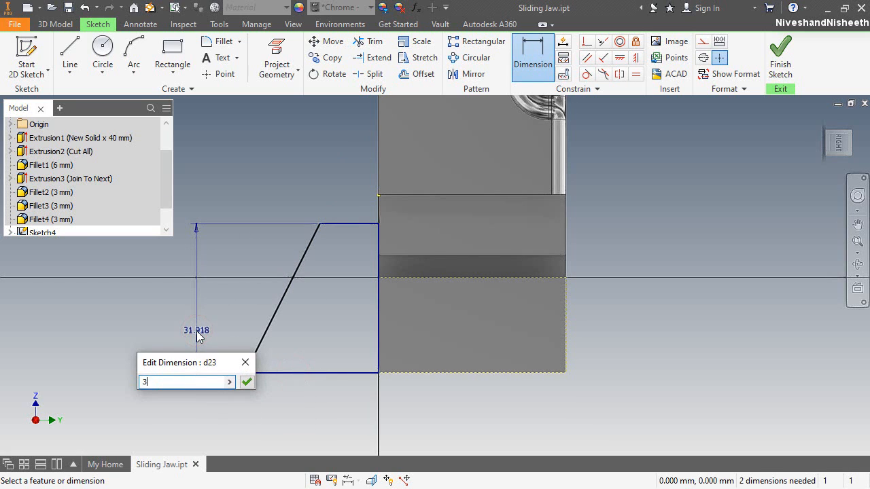
key(Return)
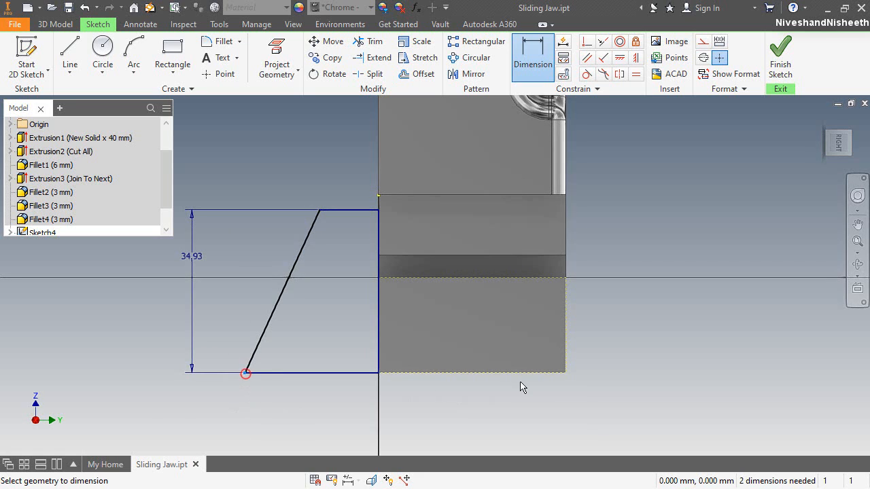
click(565, 372)
click(473, 410)
text(65)
key(Return)
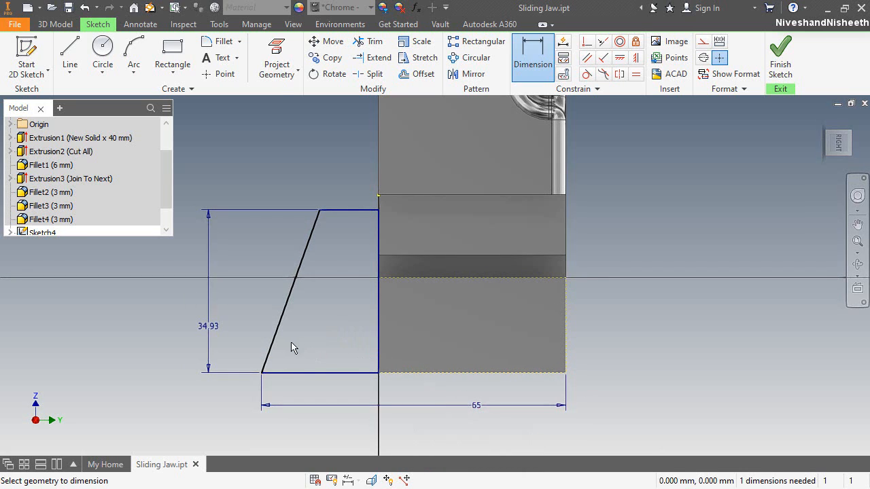
Set the angle between the profile's slanted side and base line to 74.74 degrees and finish the sketch
click(297, 373)
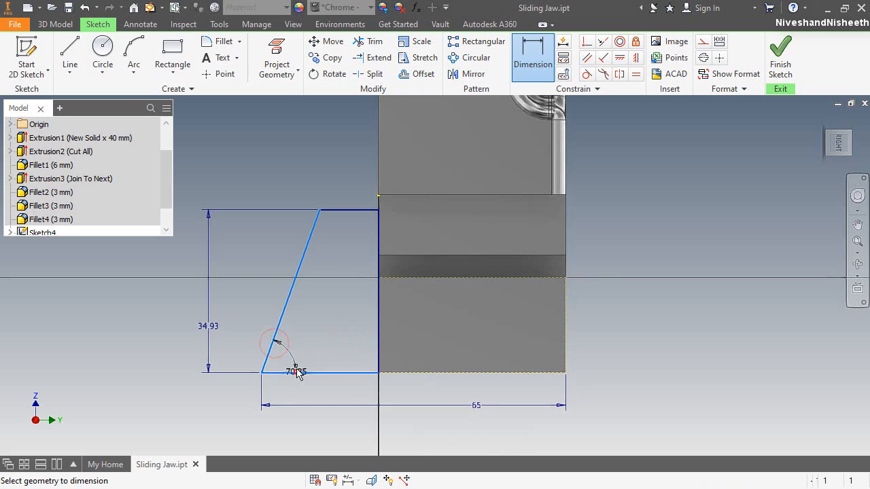
click(297, 350)
text(74.74)
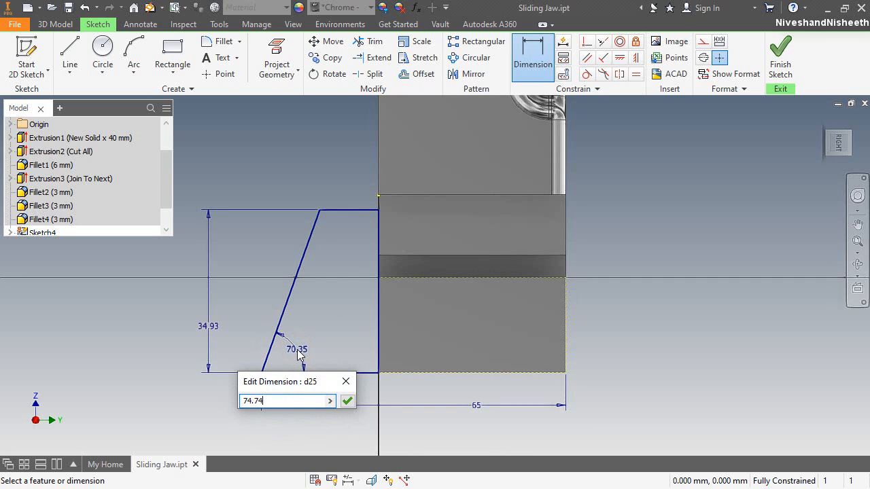
key(Return)
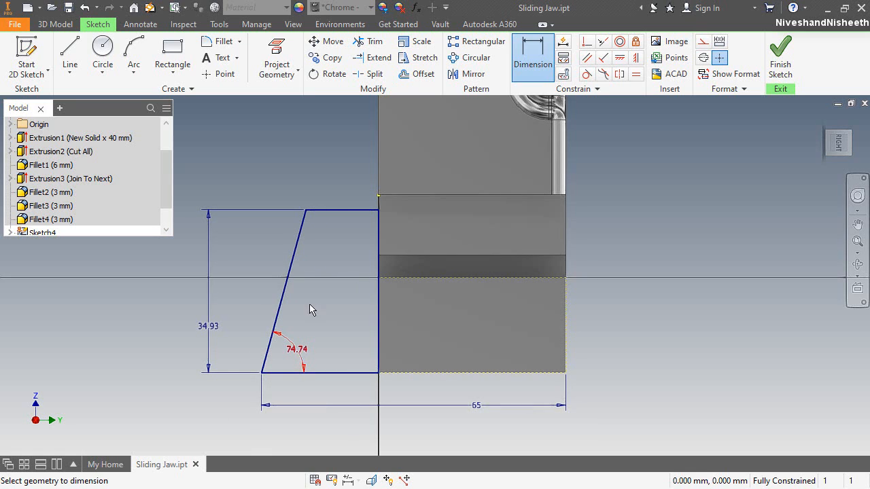
right_click(330, 182)
click(362, 179)
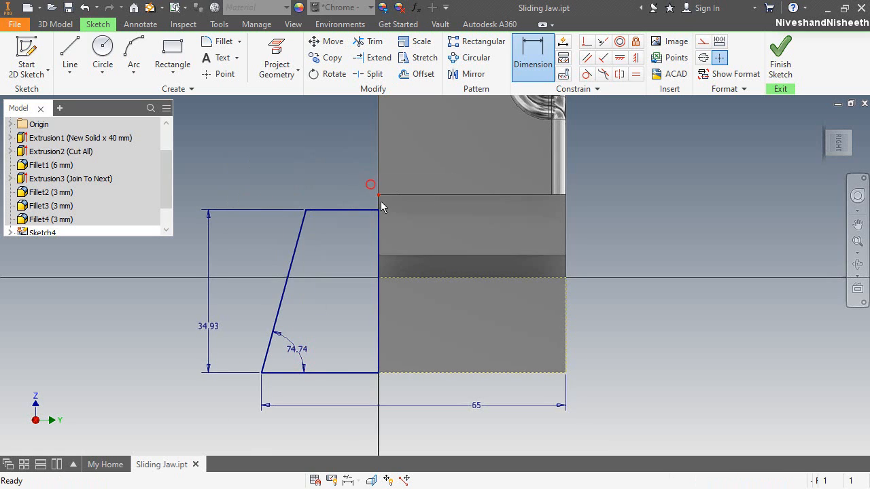
click(379, 204)
click(704, 41)
click(712, 194)
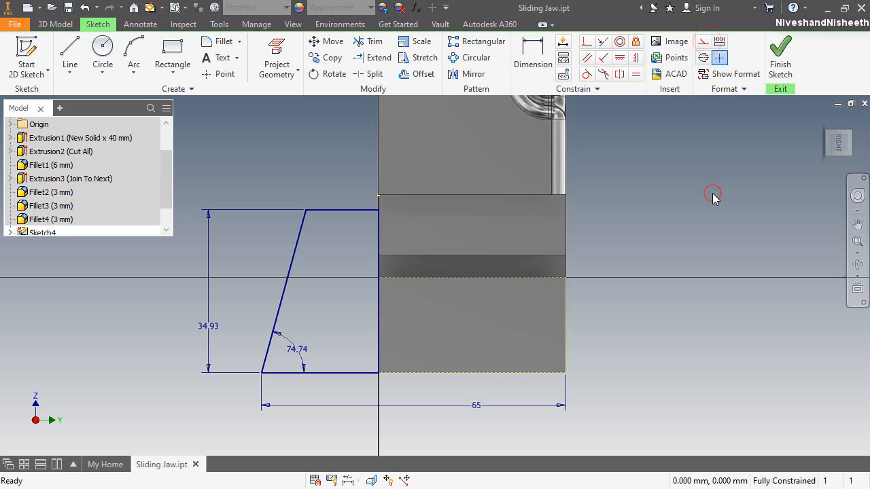
click(780, 55)
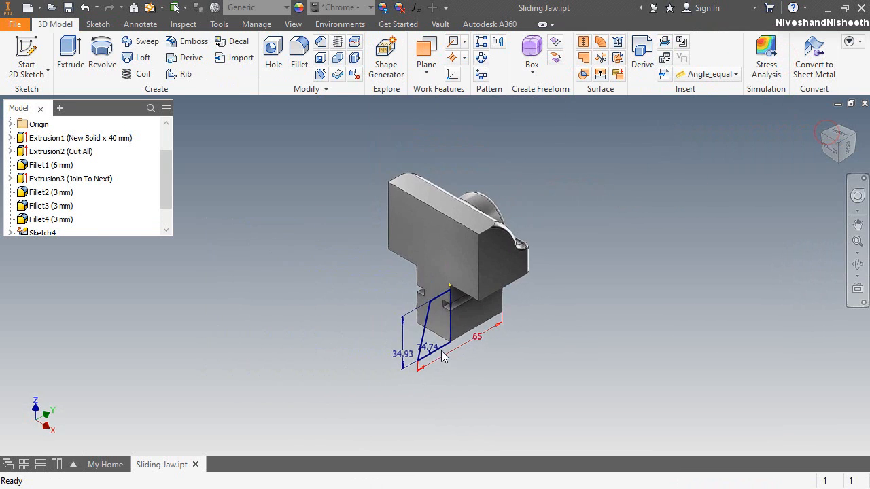
Extrude the tapered profile as a join with the To extent, ending at the opposite side face of the stem
click(76, 68)
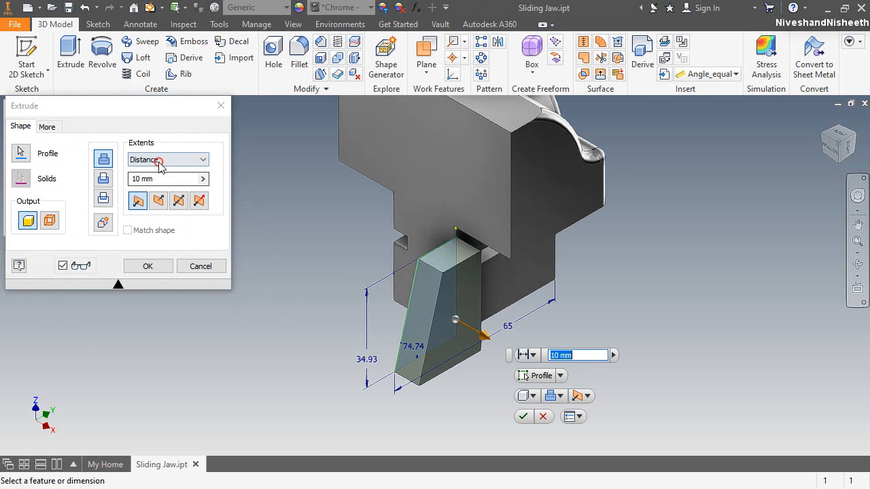
click(161, 163)
click(149, 188)
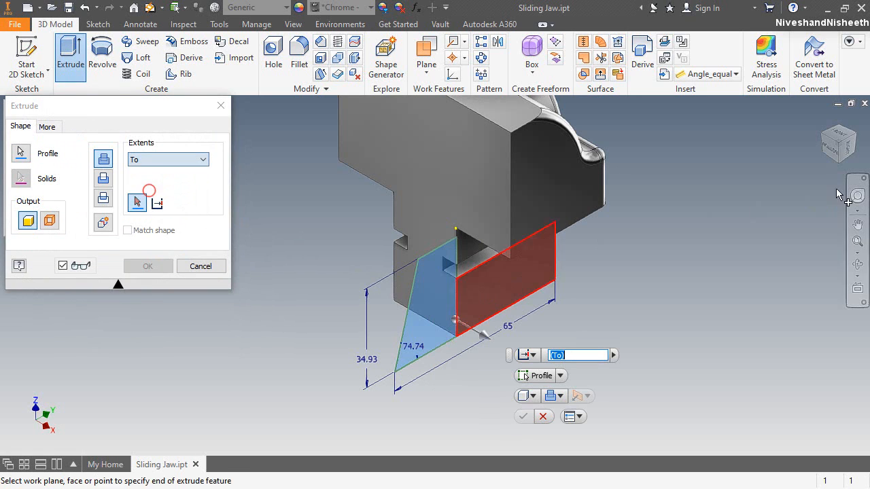
click(824, 142)
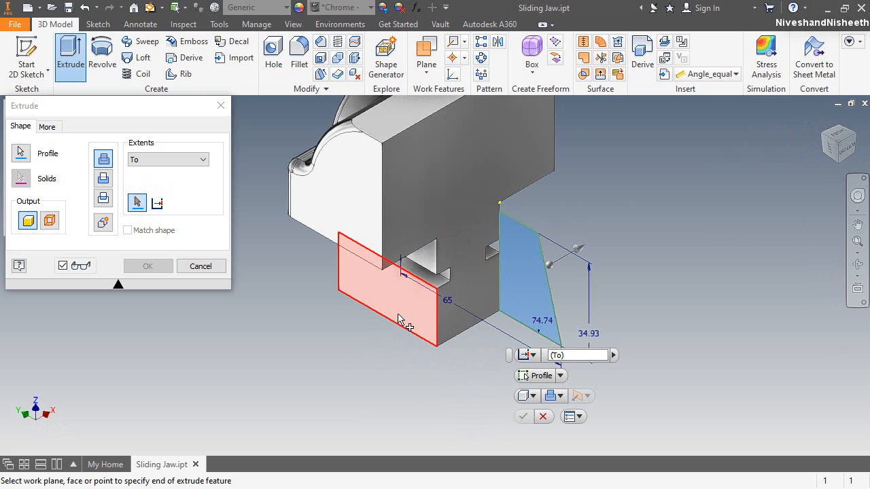
click(400, 312)
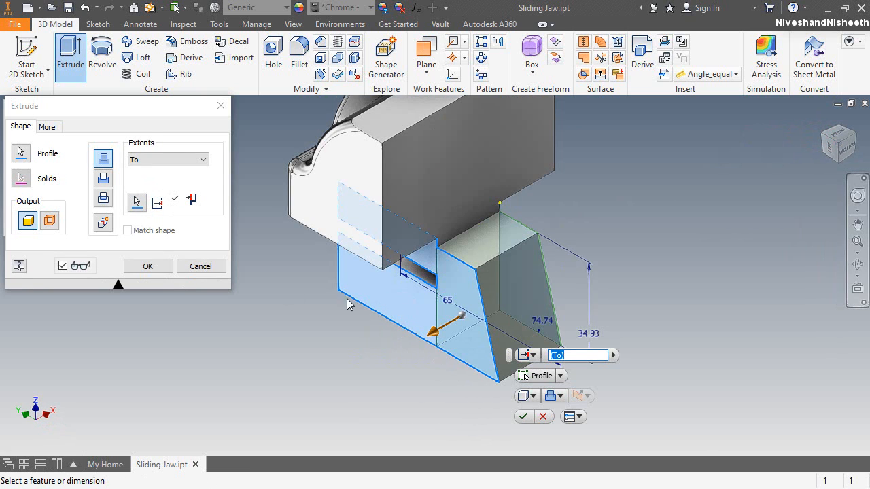
click(148, 266)
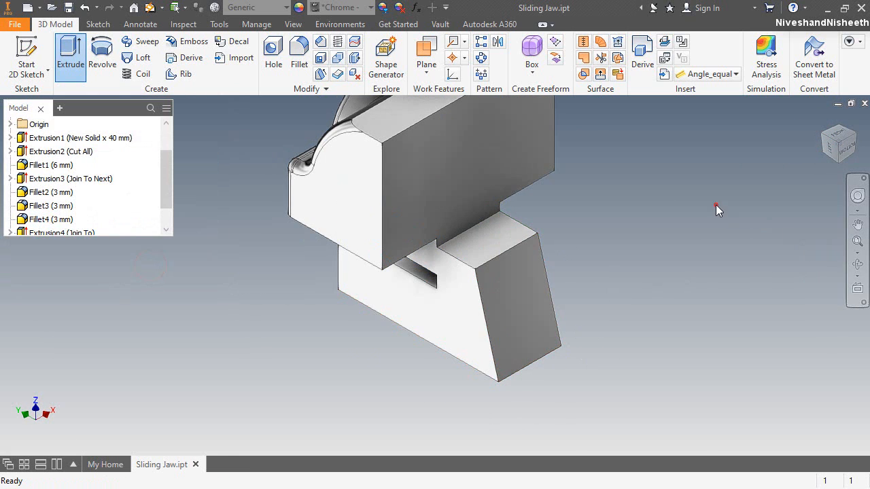
Examine the tapered extension on the jaw's stem from the home view and a slightly rotated angle
click(822, 119)
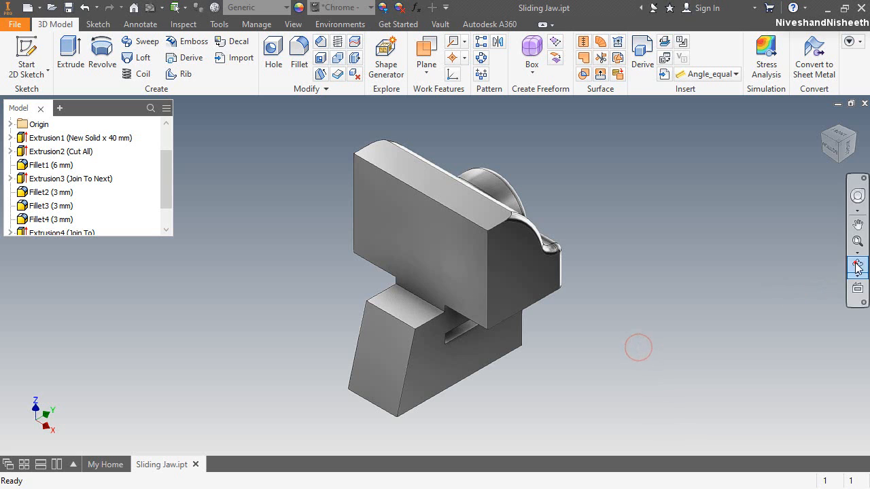
click(857, 263)
mouse_move(437, 407)
mouse_down()
mouse_move(387, 307)
mouse_move(399, 237)
mouse_move(436, 402)
mouse_up()
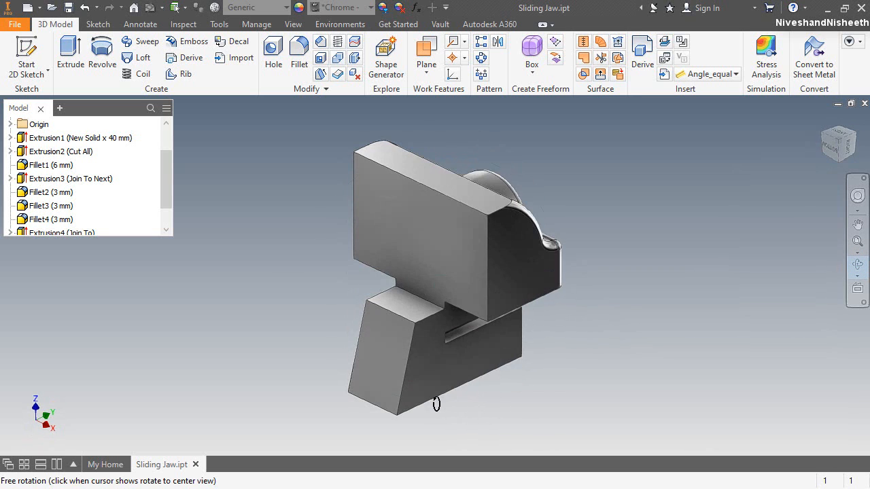
right_click(394, 235)
click(412, 278)
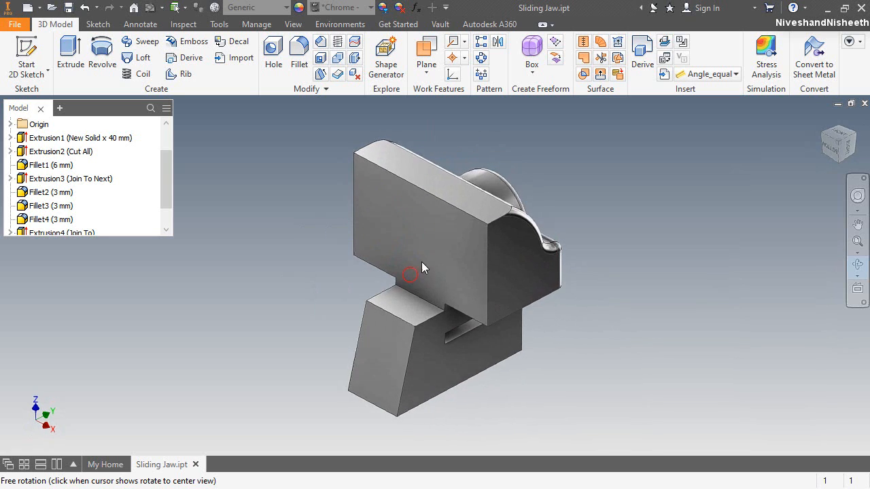
right_click(425, 255)
click(473, 255)
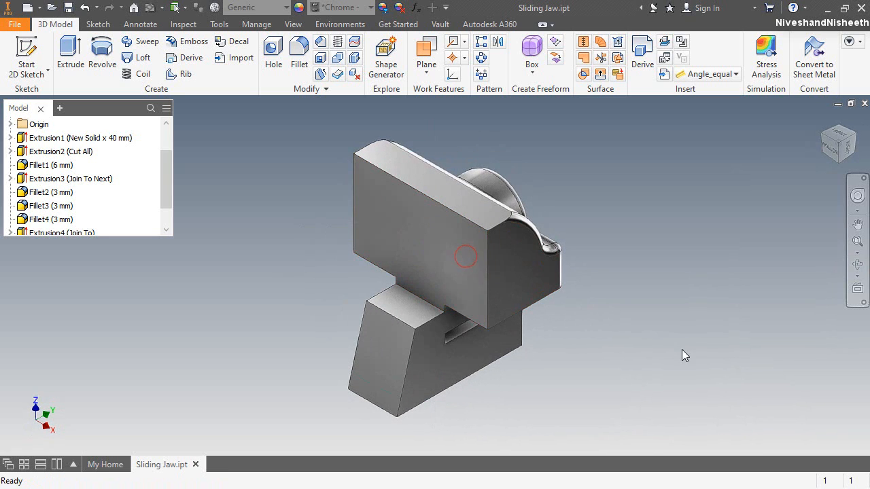
click(585, 264)
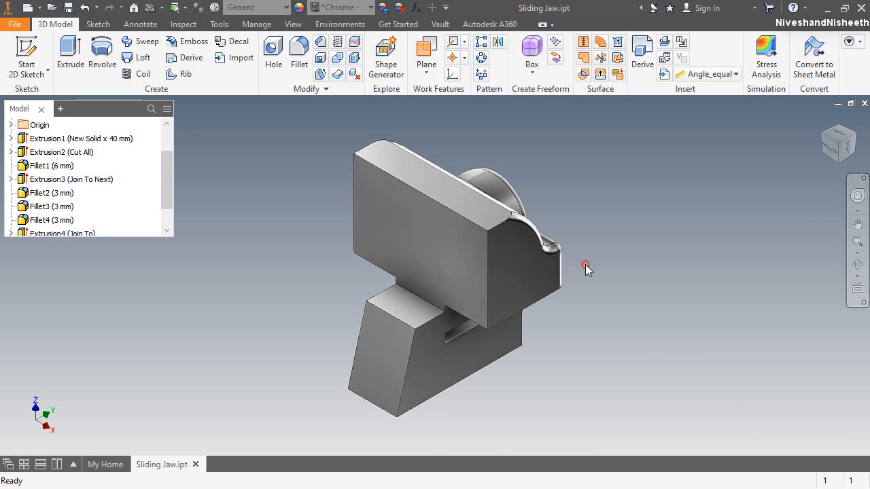
Start a sketch on the jaw's T-shaped end face and project that face's outline into it
click(855, 136)
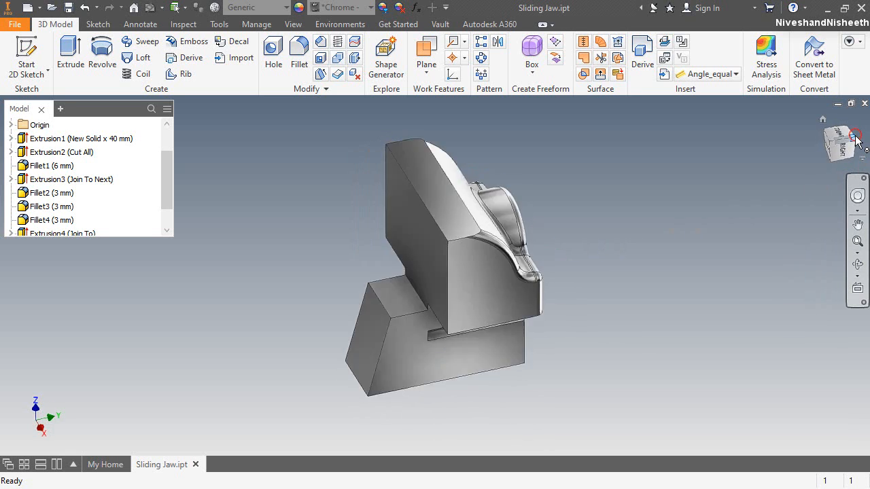
click(33, 53)
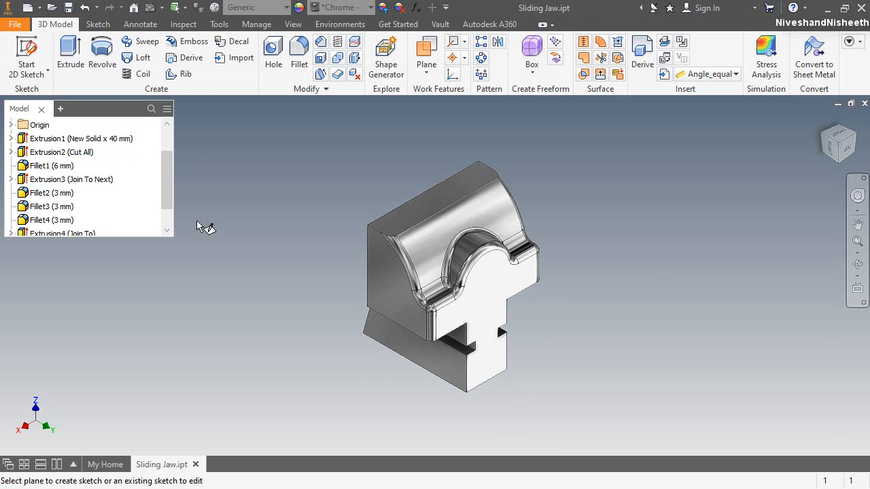
click(480, 367)
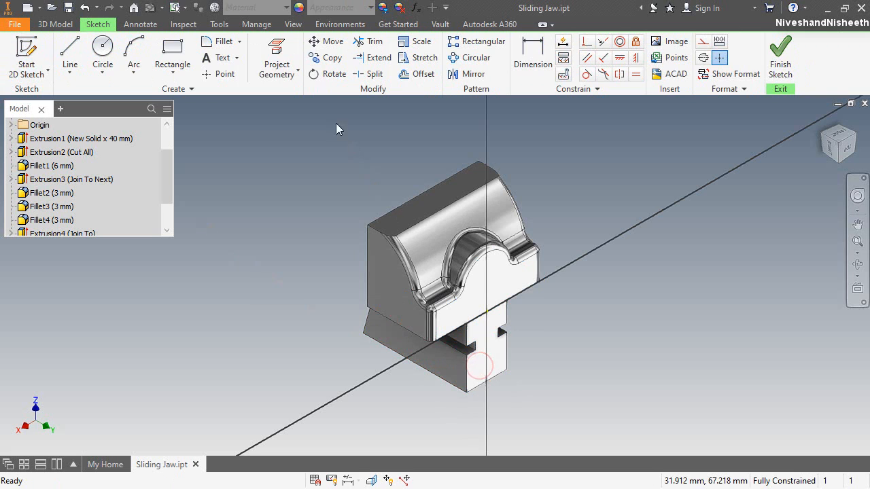
click(276, 58)
click(482, 367)
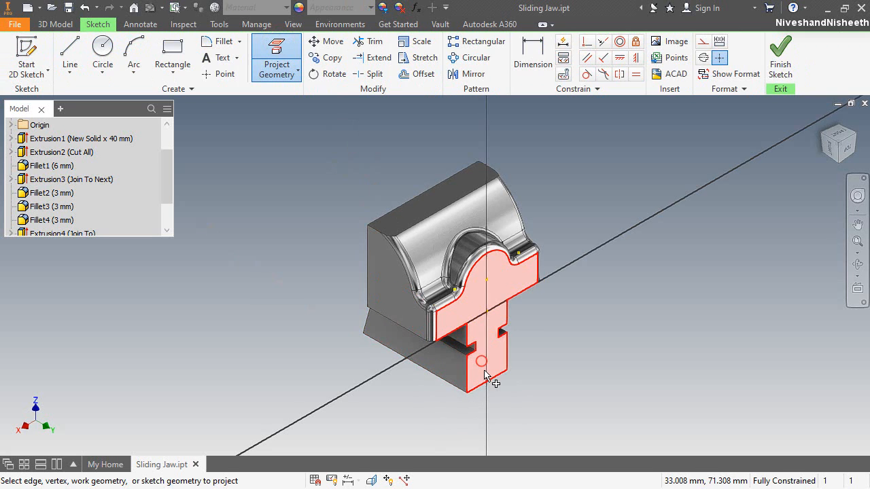
scroll(484, 375, up, 5)
Draw two corner-to-corner rectangles over the small side notches of the stem, snapping to the projected notch corners
click(172, 55)
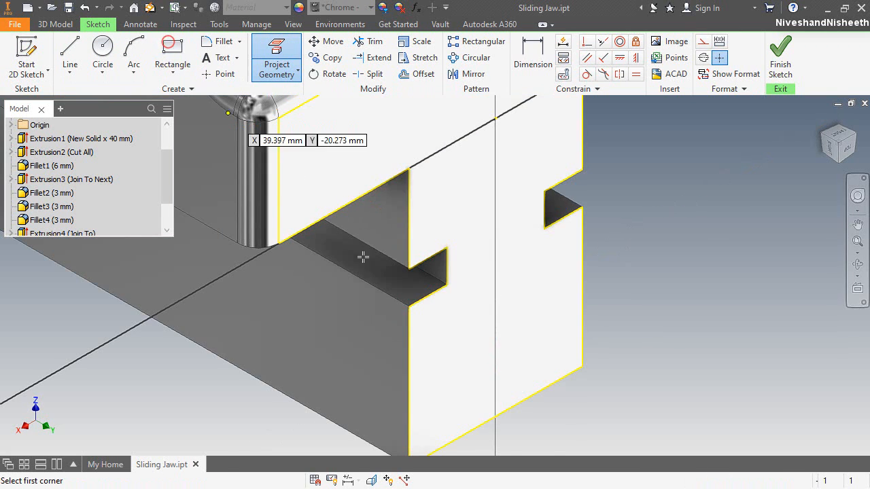
click(407, 307)
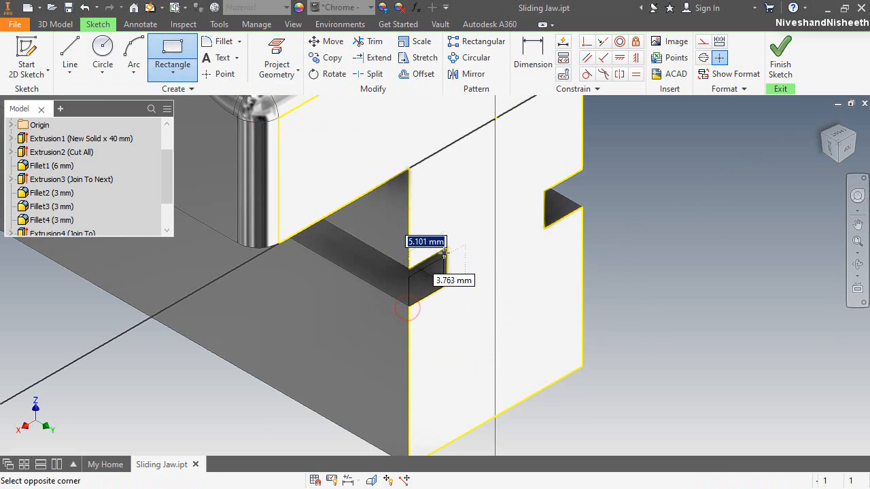
click(445, 250)
click(583, 170)
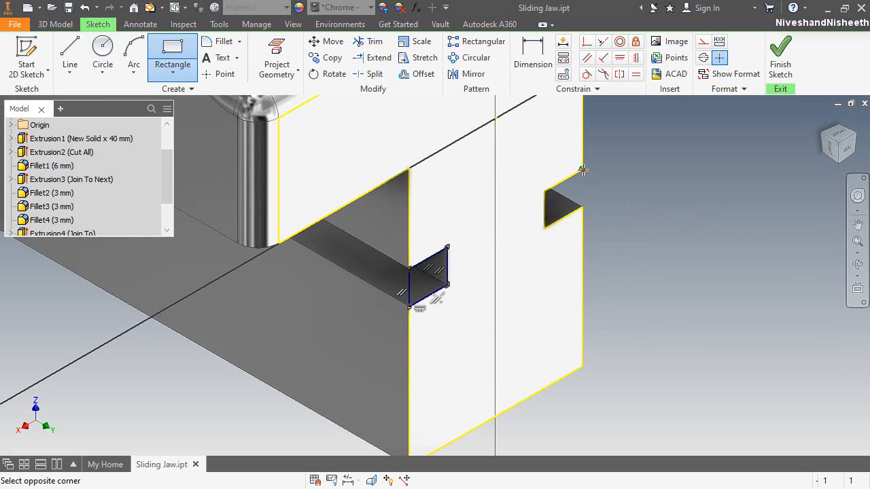
click(544, 228)
key(Escape)
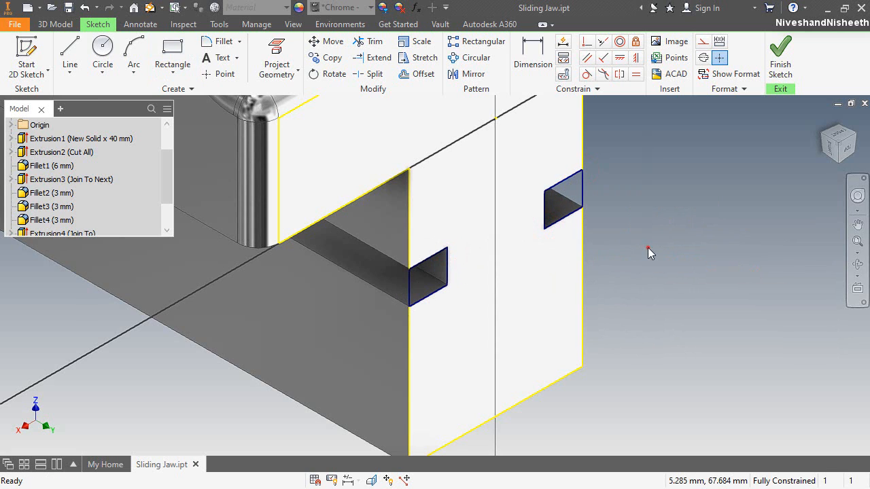
Extrude both notch rectangles as a 104.75 mm cut through the stem and its tapered extension
click(567, 203)
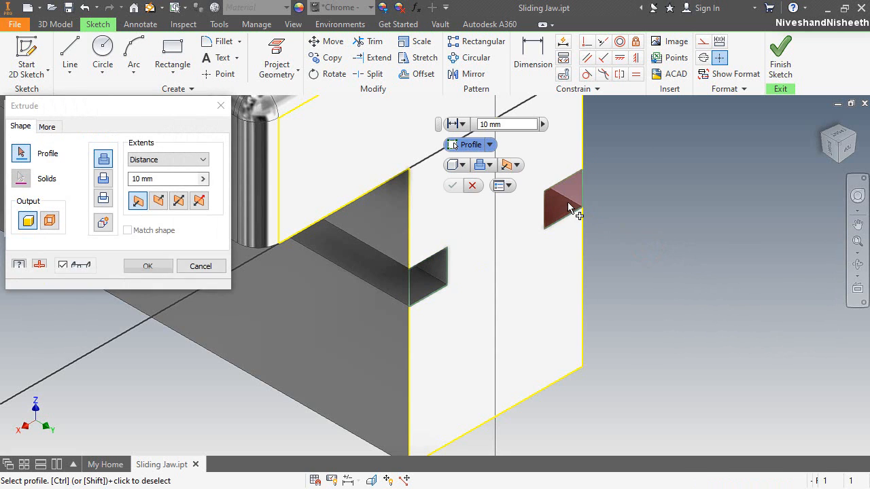
click(428, 282)
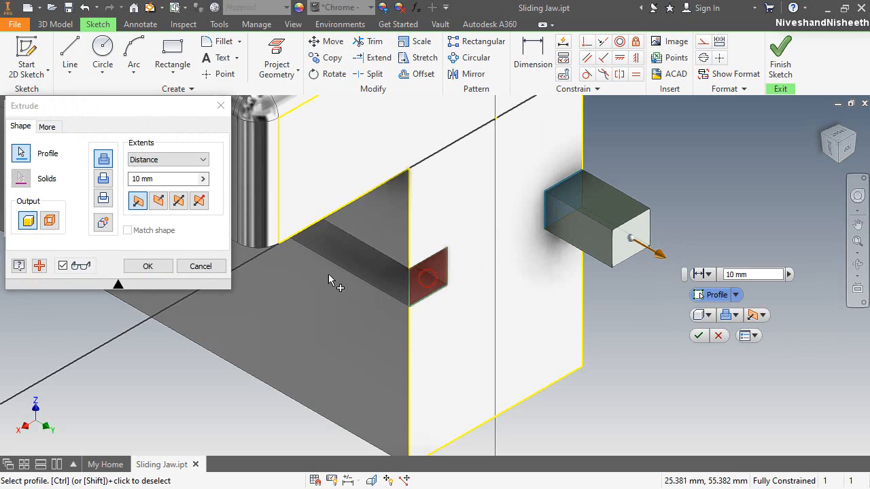
click(104, 180)
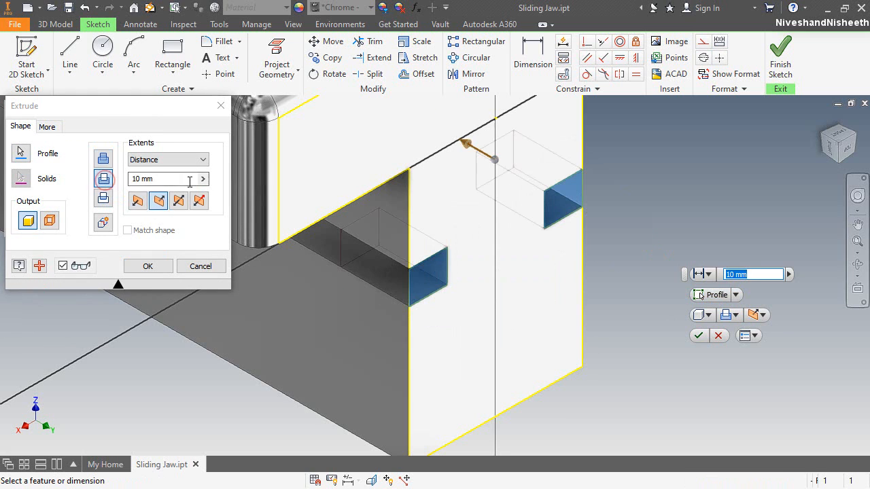
click(820, 135)
drag(426, 303, 274, 382)
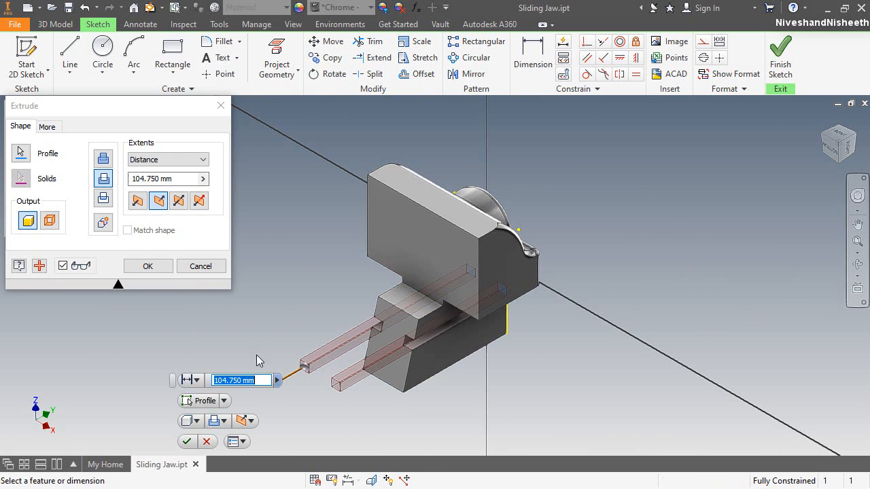
click(161, 266)
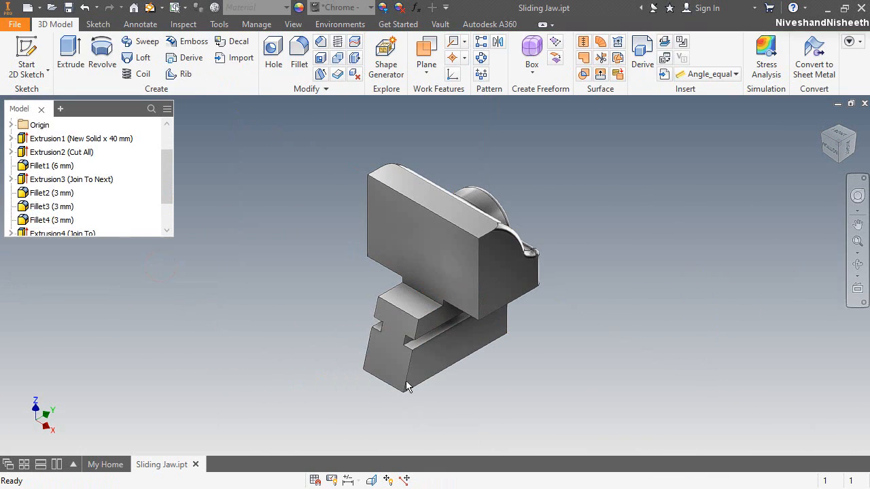
Fillet the tapered extension's upper outer edge and the inner edge where it meets the jaw with a 3 mm radius
scroll(395, 365, up, 3)
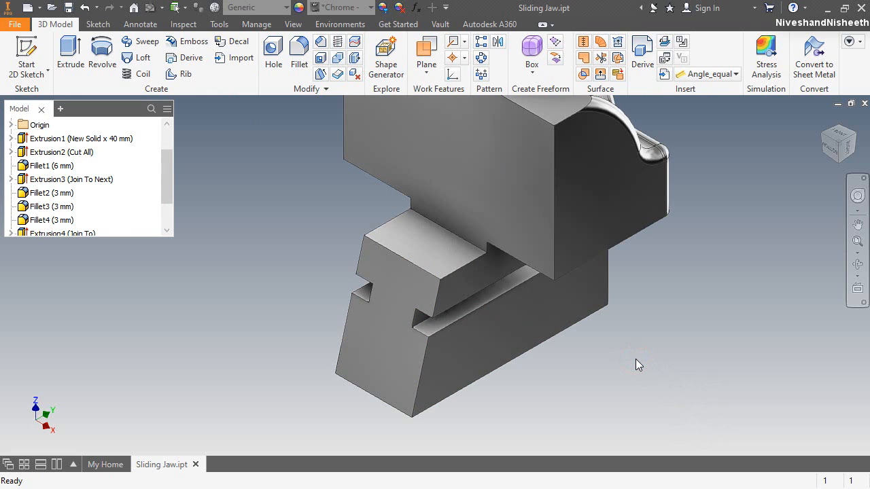
scroll(635, 365, down, 2)
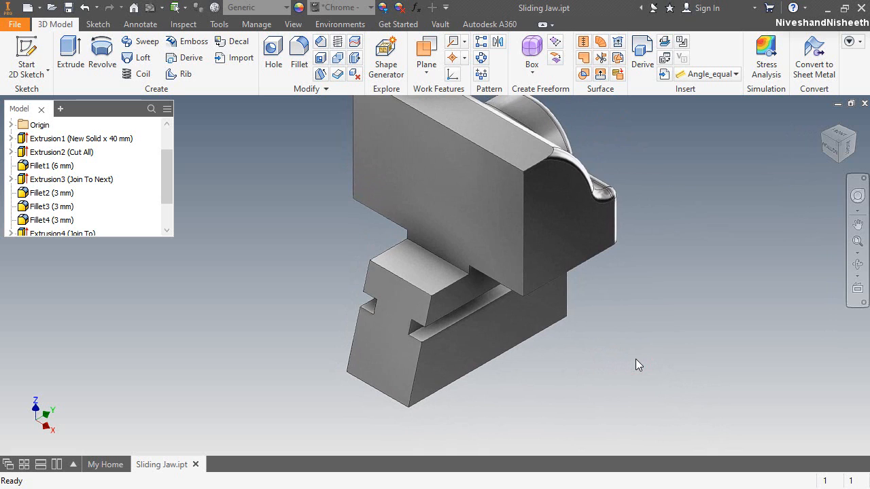
click(578, 403)
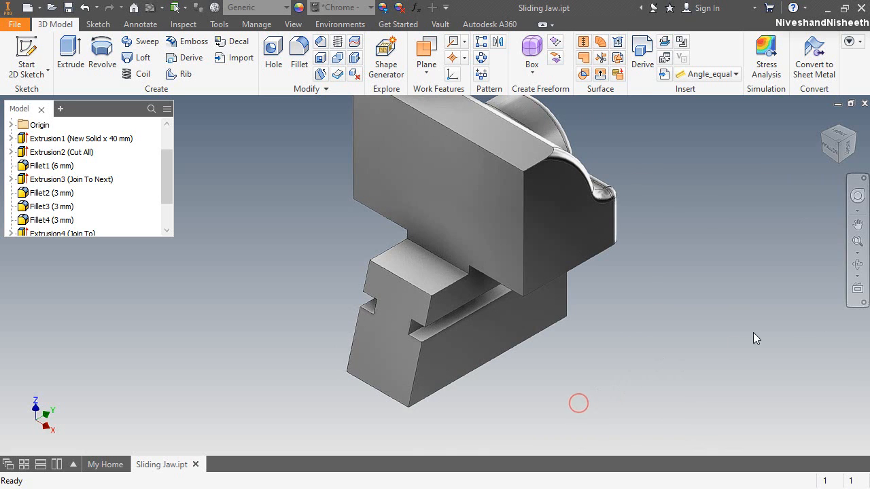
click(858, 242)
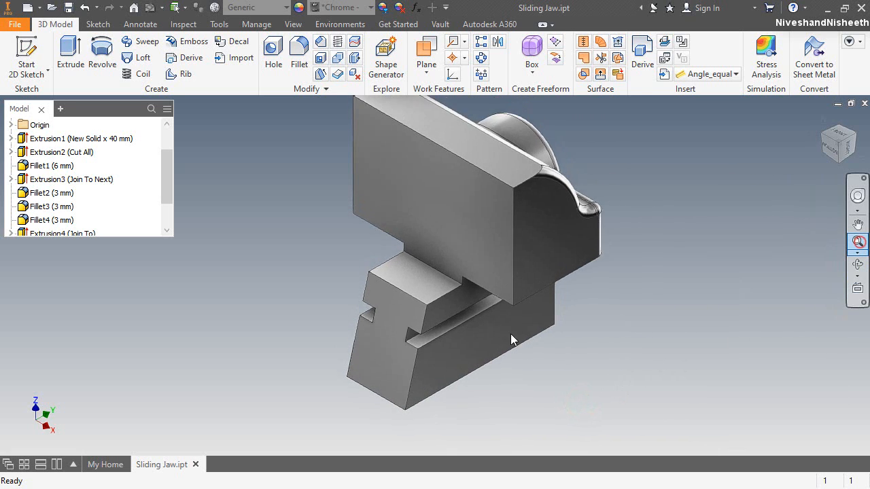
click(294, 55)
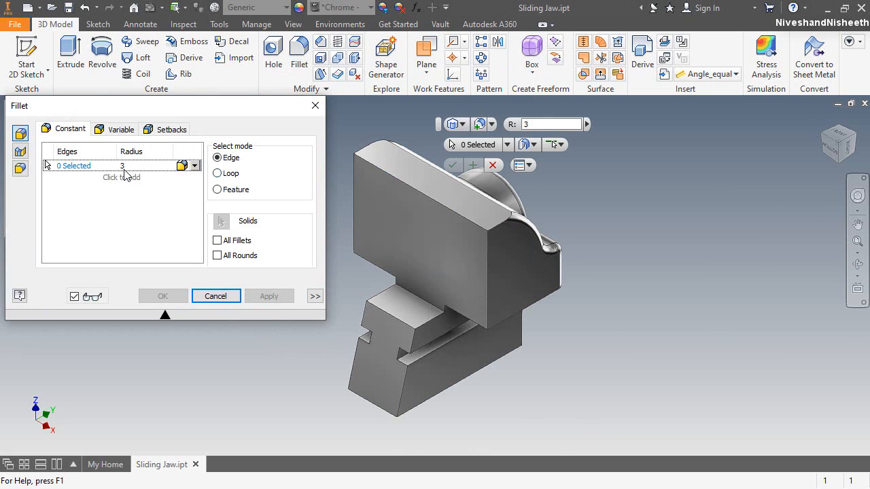
click(419, 304)
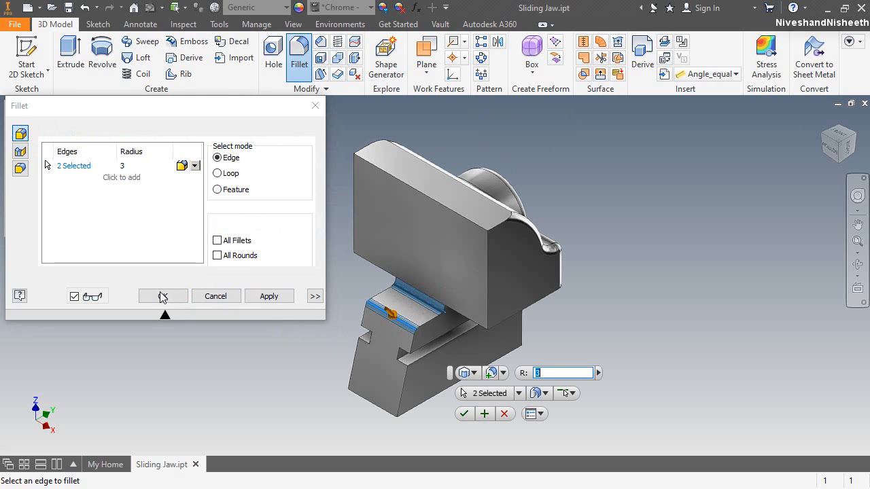
click(162, 295)
scroll(392, 325, up, 5)
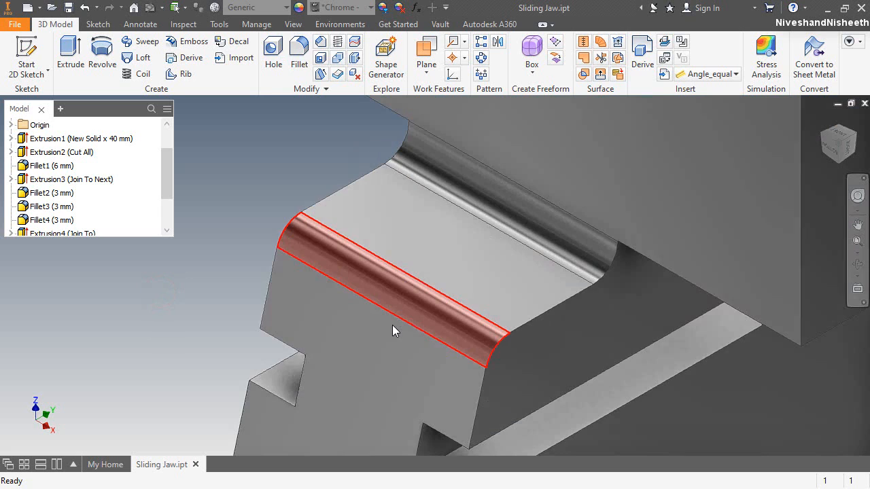
Place a concentric hole on the T-shaped end face, centred on the half-round boss's arc edge
click(823, 137)
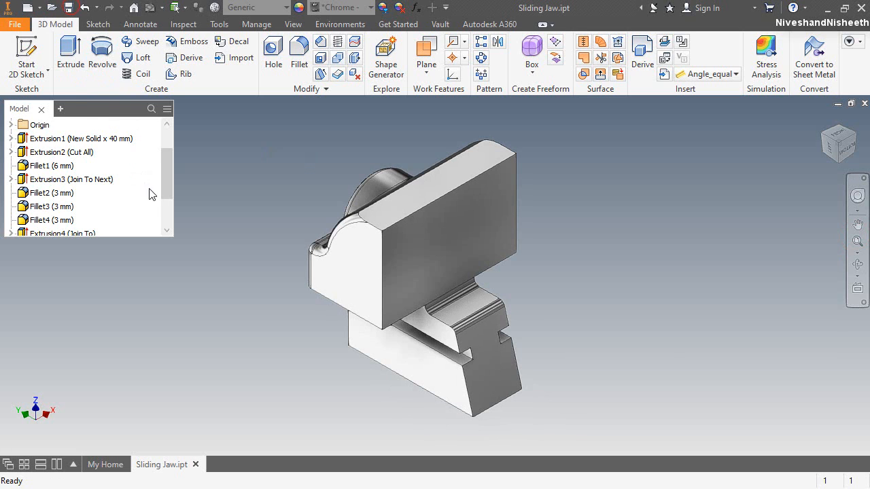
scroll(148, 191, up, 1)
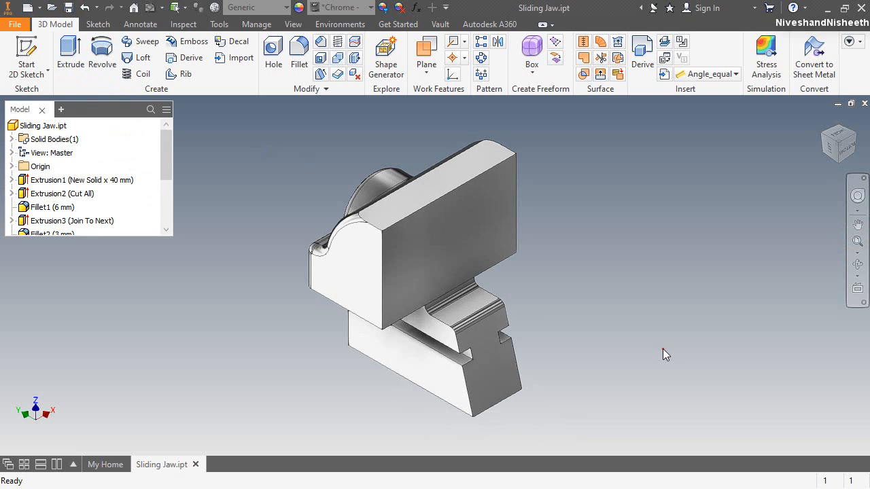
click(819, 133)
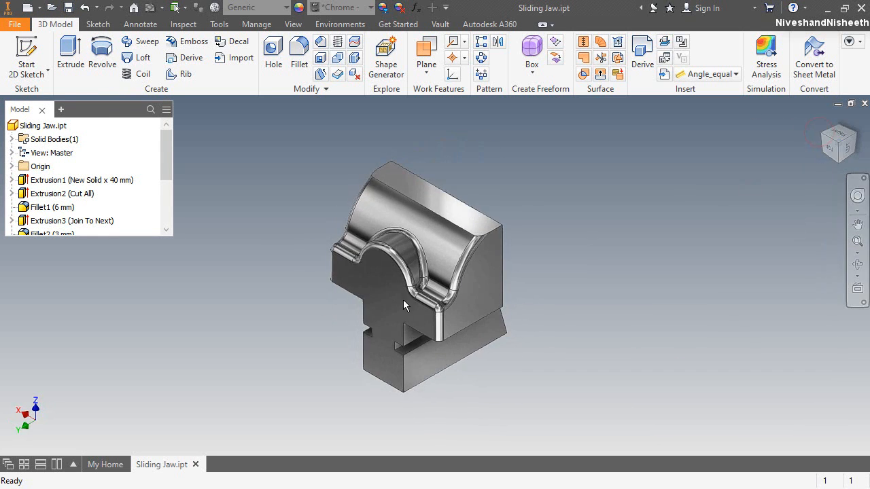
scroll(359, 292, up, 2)
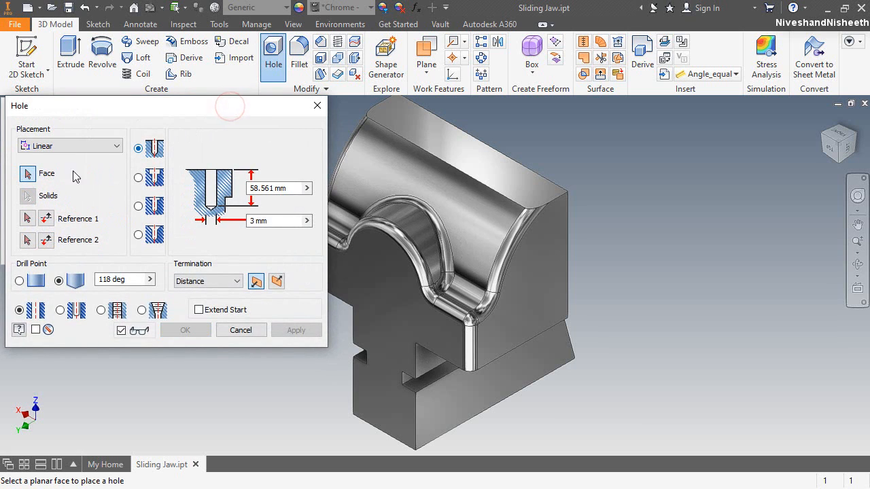
click(34, 149)
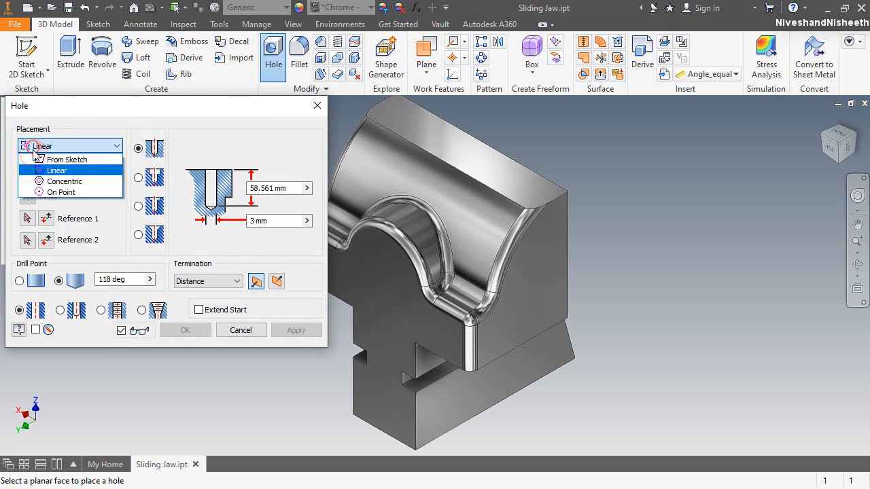
click(50, 180)
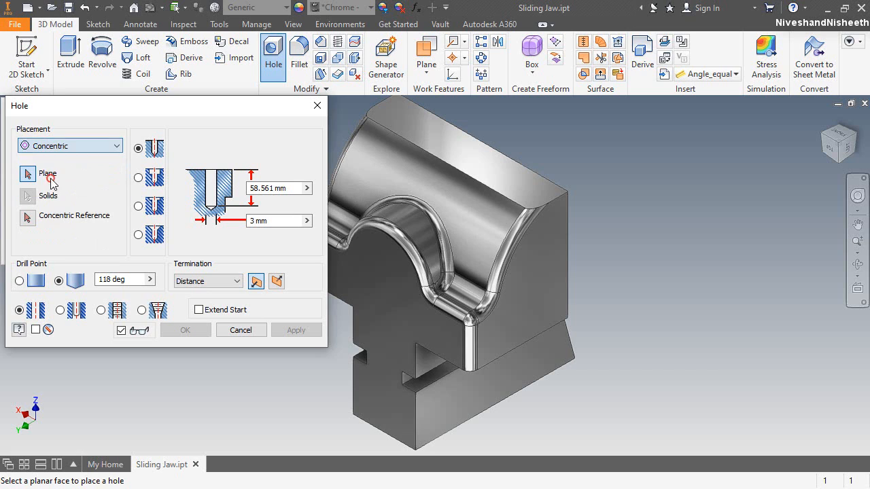
click(403, 301)
click(406, 256)
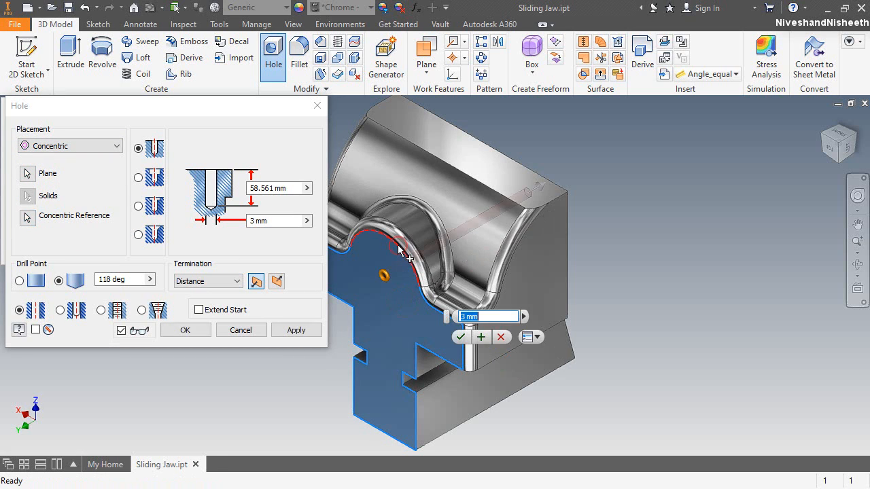
Make the hole a tapped 7/8-9 UNC hole with ANSI Unified Screw Threads, full-depth thread and 30 mm depth
click(260, 114)
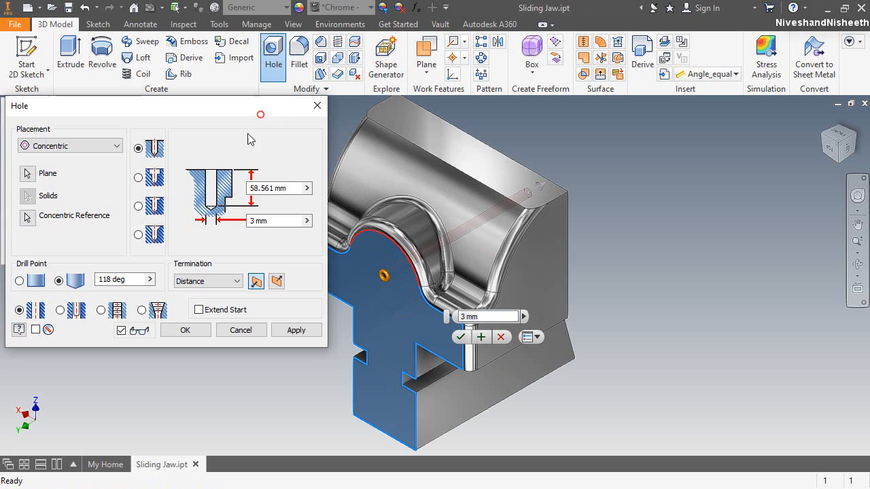
click(102, 310)
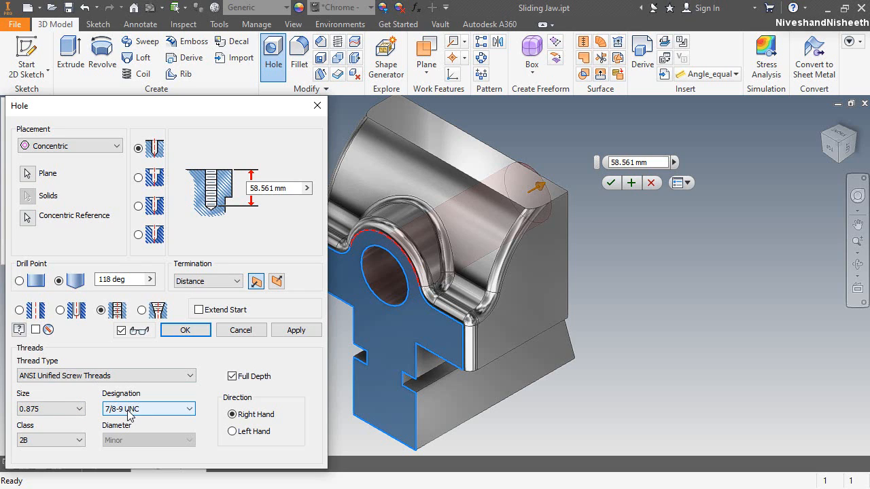
triple_click(289, 188)
text(30)
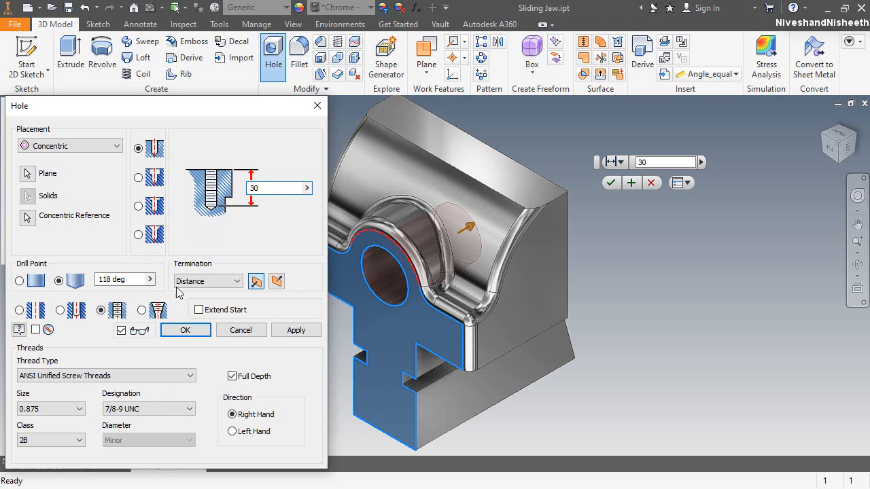
click(184, 332)
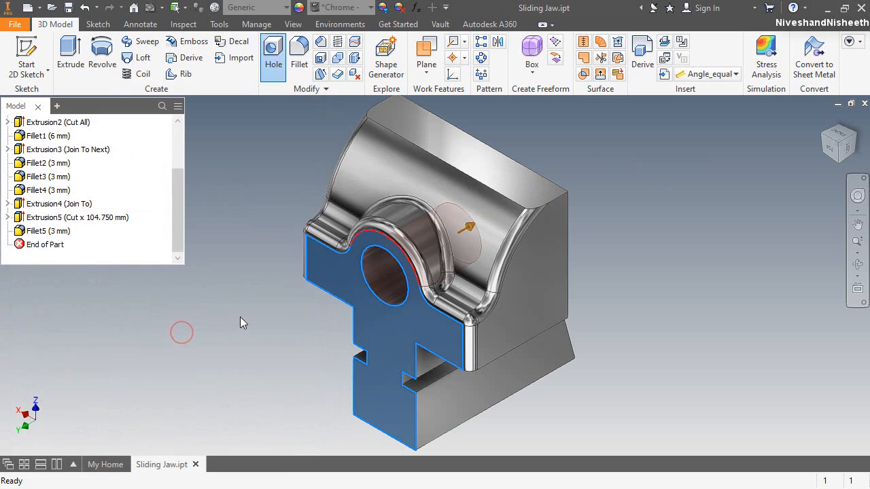
Start a 2D sketch on the jaw's large flat face opposite the boss and place two center points, one either side of the vertical axis
click(857, 195)
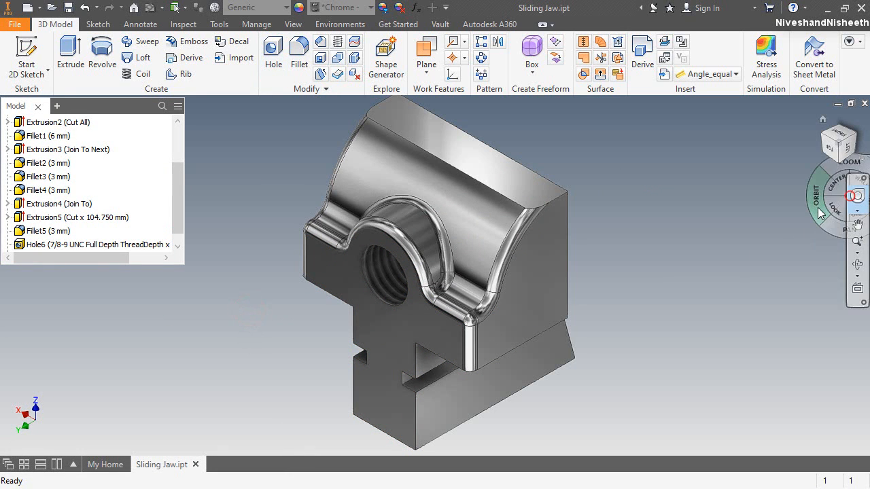
drag(839, 191, 460, 276)
drag(536, 275, 487, 272)
click(484, 235)
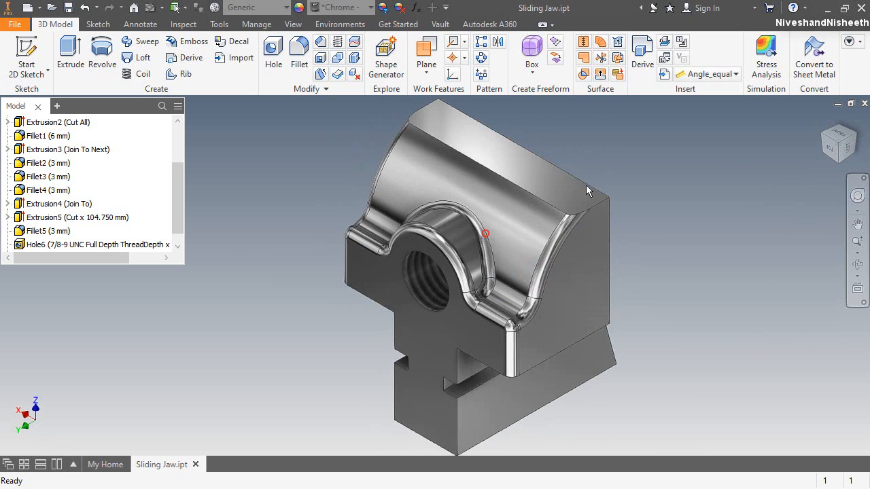
click(841, 131)
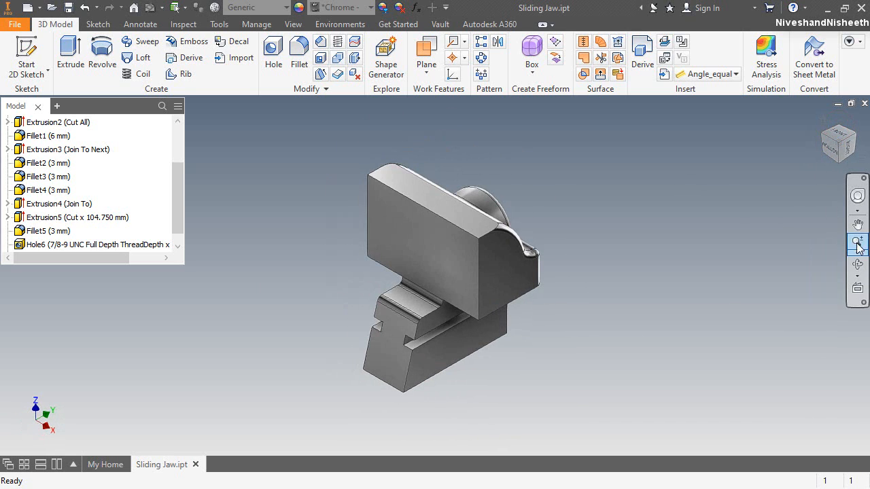
click(26, 54)
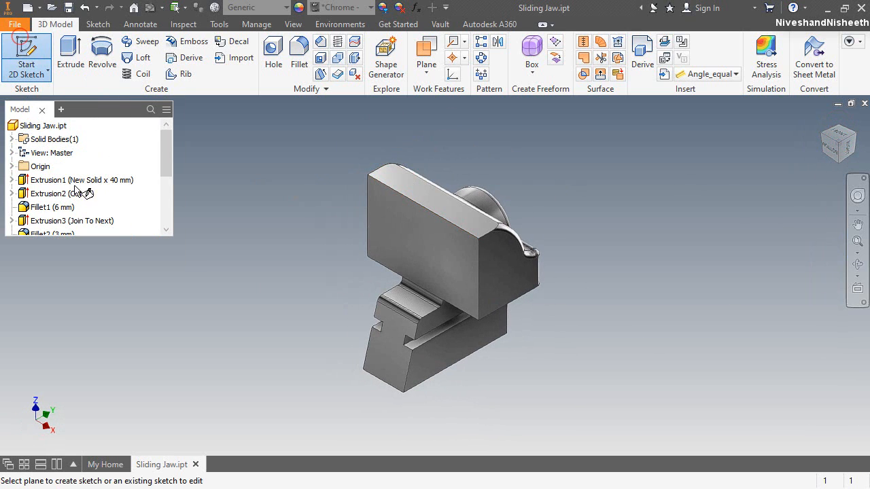
click(425, 244)
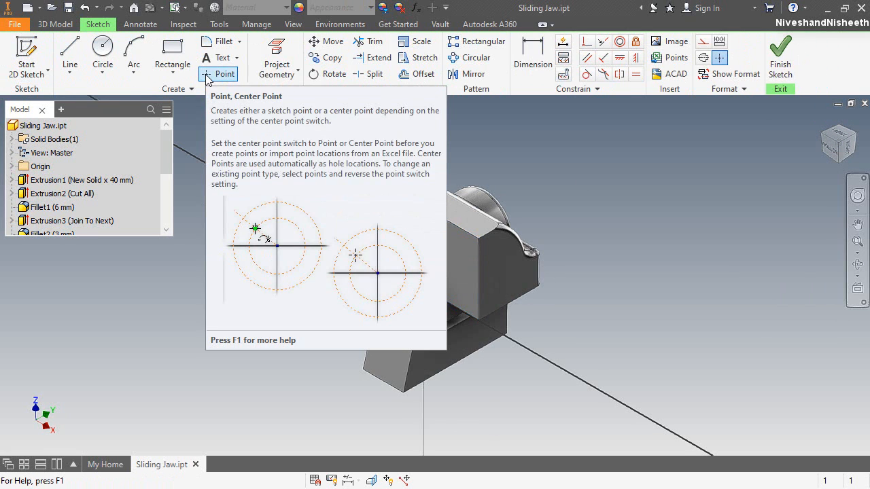
click(207, 76)
scroll(392, 236, up, 3)
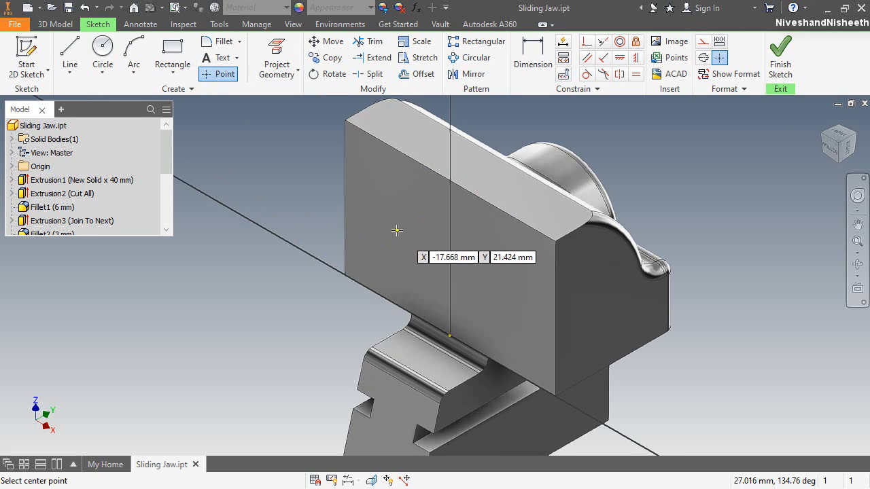
click(397, 231)
click(520, 289)
right_click(737, 157)
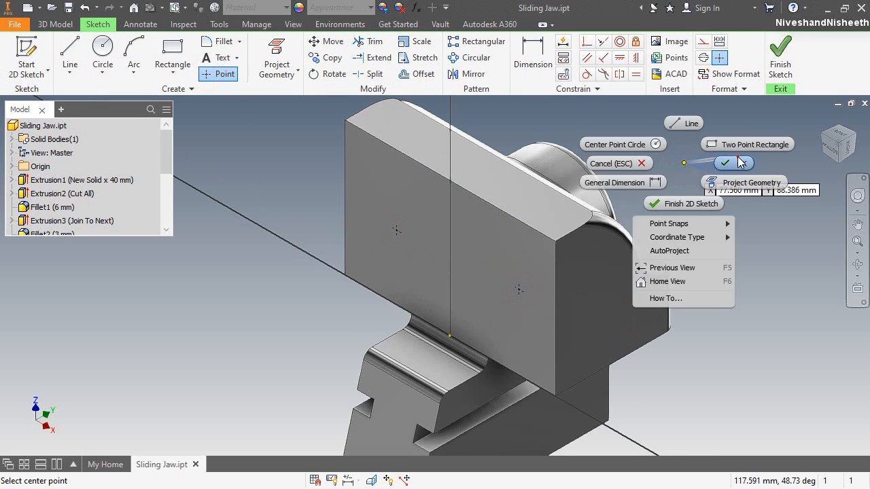
Align the two sketch points horizontally with each other
click(619, 57)
click(396, 230)
click(518, 289)
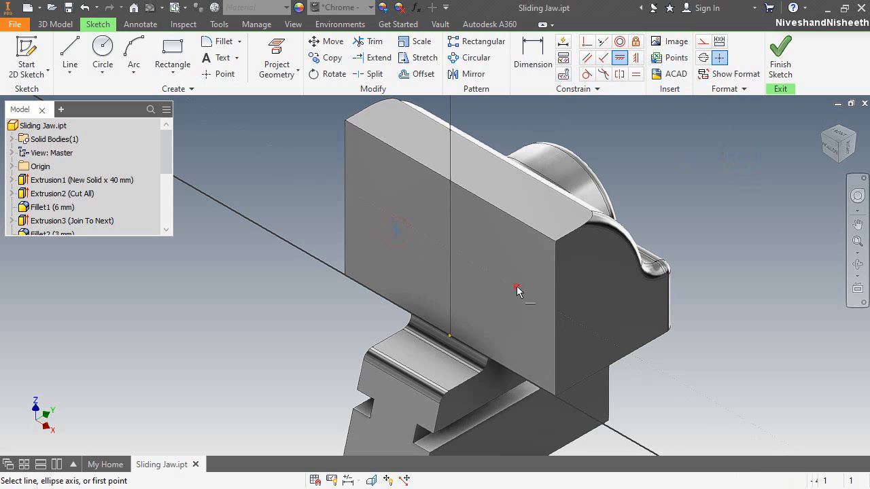
Dimension the point nearer the front vertical edge 25.4 mm above the face's lower edge
right_click(487, 238)
click(452, 258)
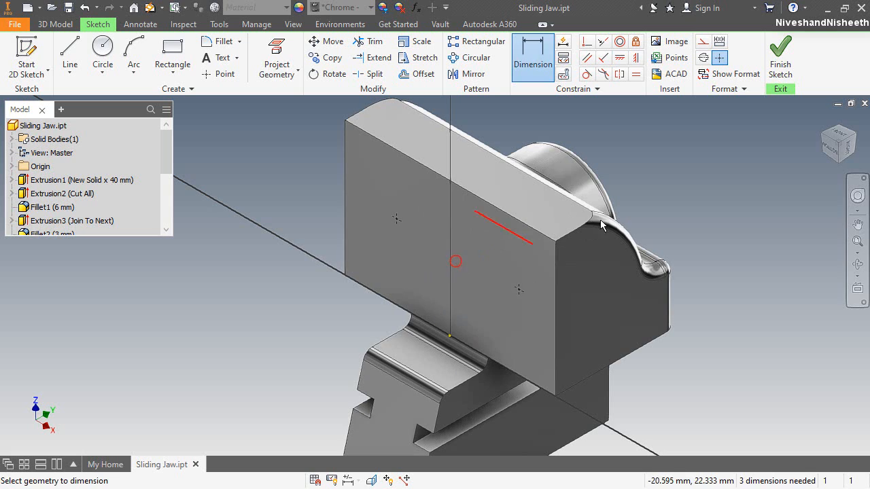
click(520, 290)
click(521, 376)
click(529, 348)
text(25)
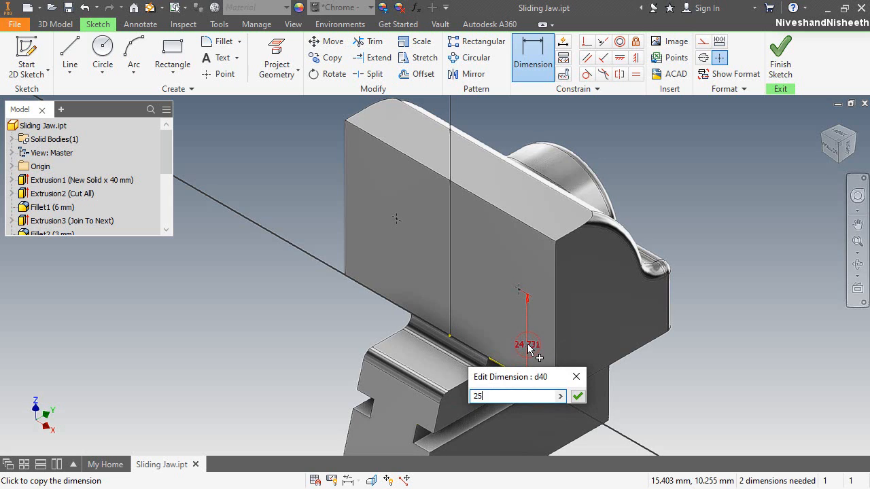
text(.4)
key(Return)
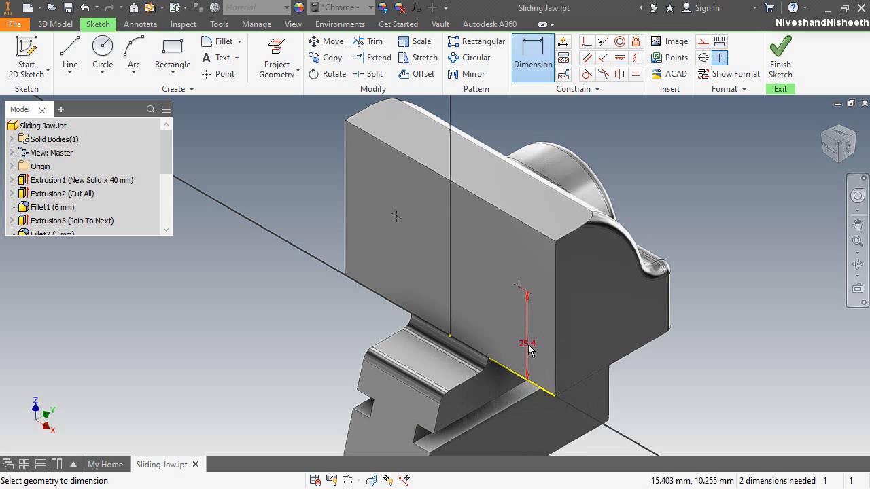
Dimension the same point 15.88 mm from the face's nearest vertical edge
click(519, 292)
click(555, 311)
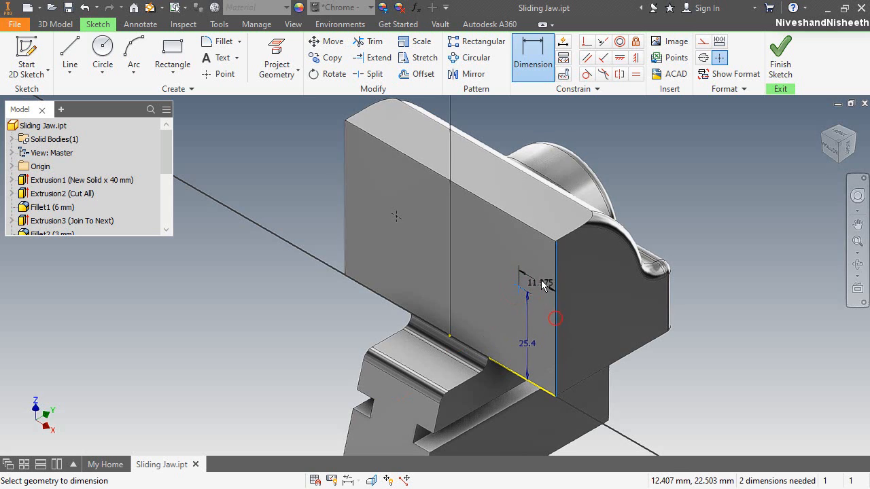
click(542, 284)
text(15.8)
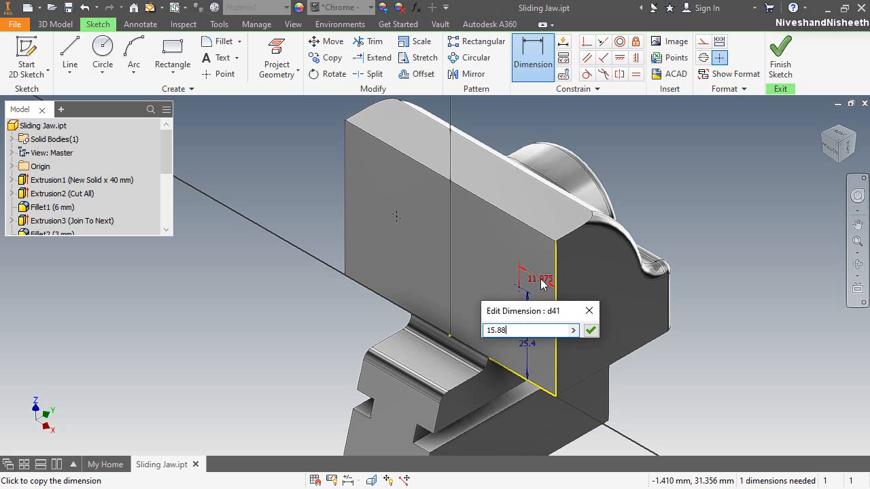
text(8)
key(Return)
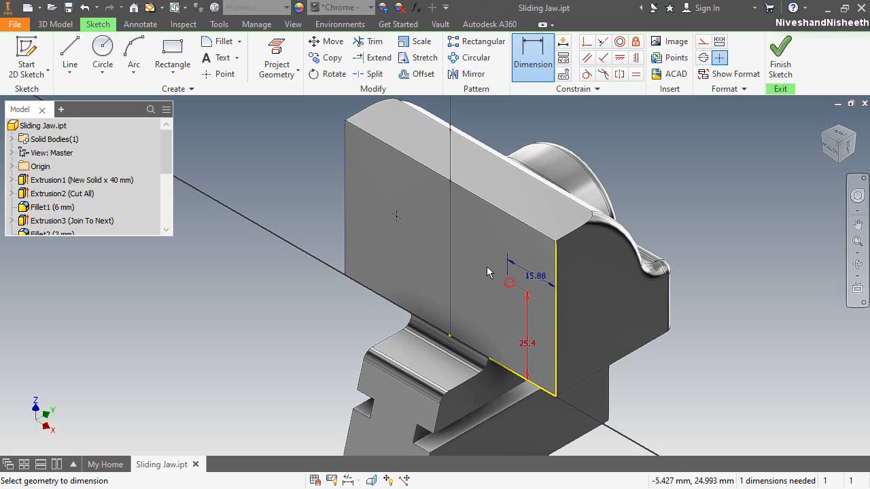
Set the horizontal spacing between the two points to 38.1 mm and finish the sketch
click(392, 215)
click(430, 203)
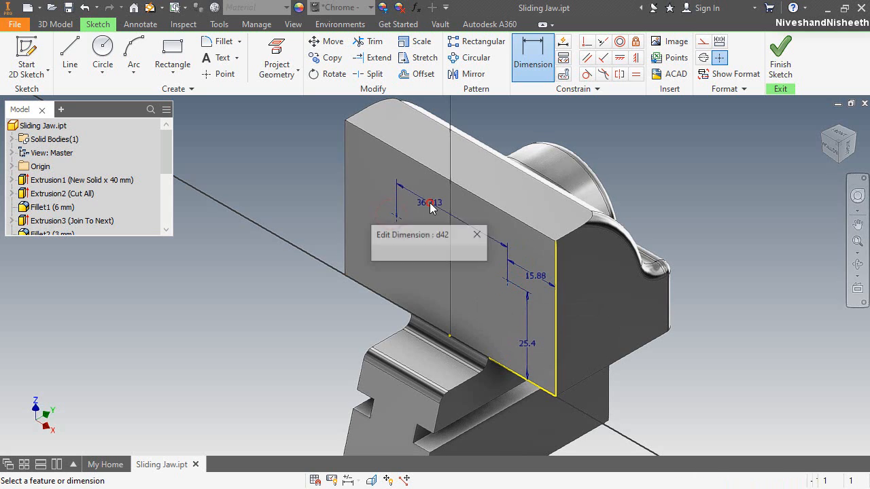
text(38.1)
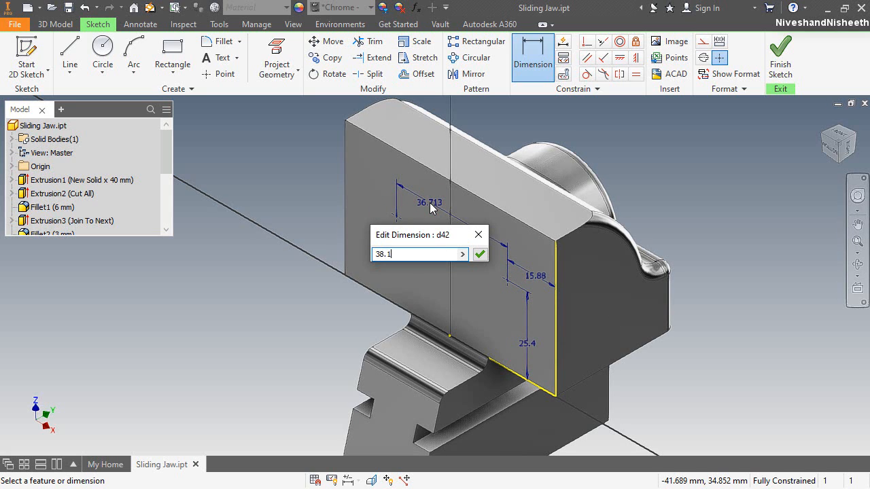
click(479, 254)
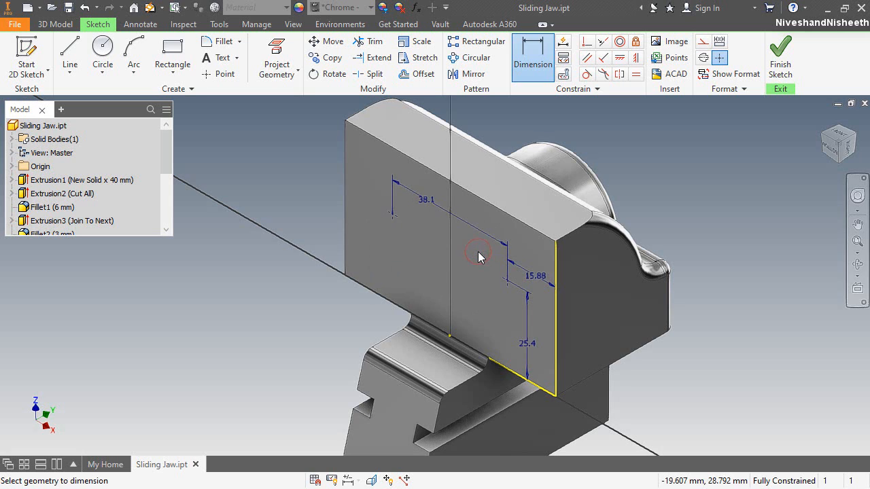
click(776, 68)
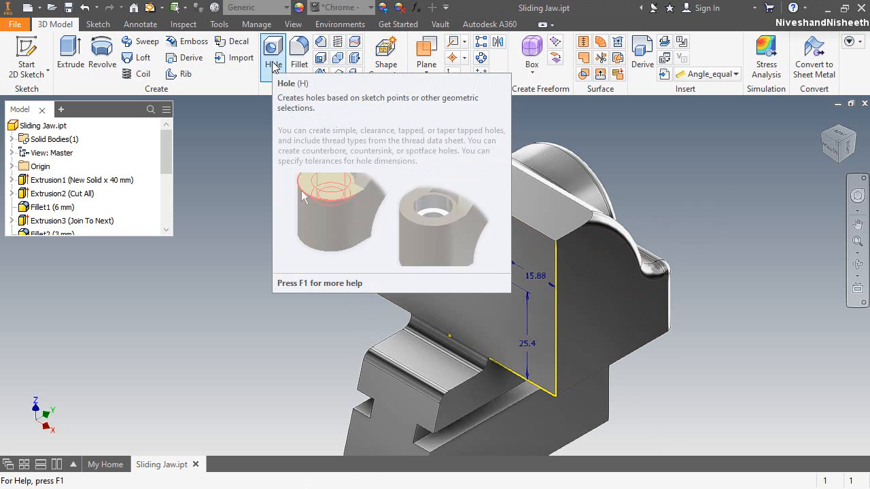
Start tapped holes at both sketch points with ANSI Unified Screw Threads, size 0.25, designation 1/4-20 UNC, and full-depth threading turned off
click(273, 65)
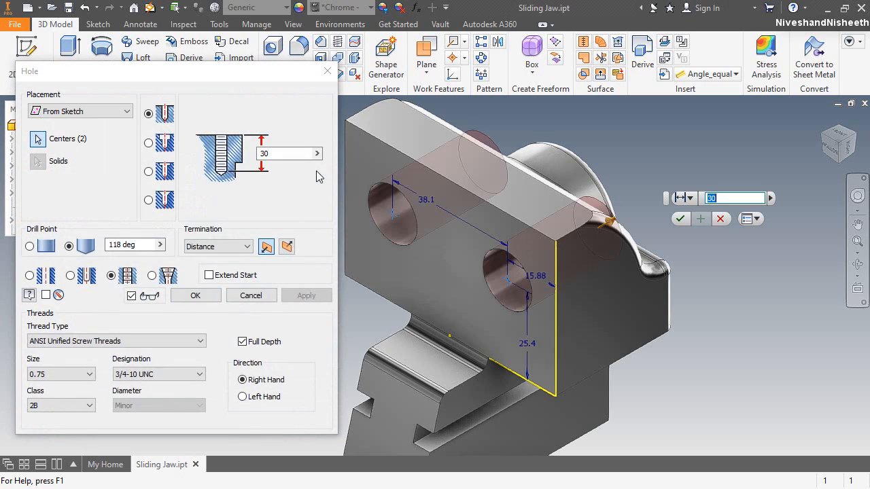
click(245, 77)
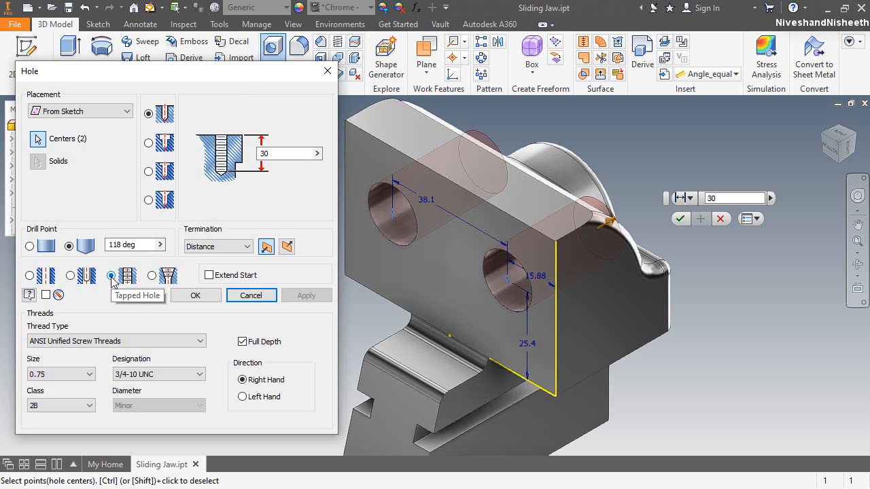
click(242, 340)
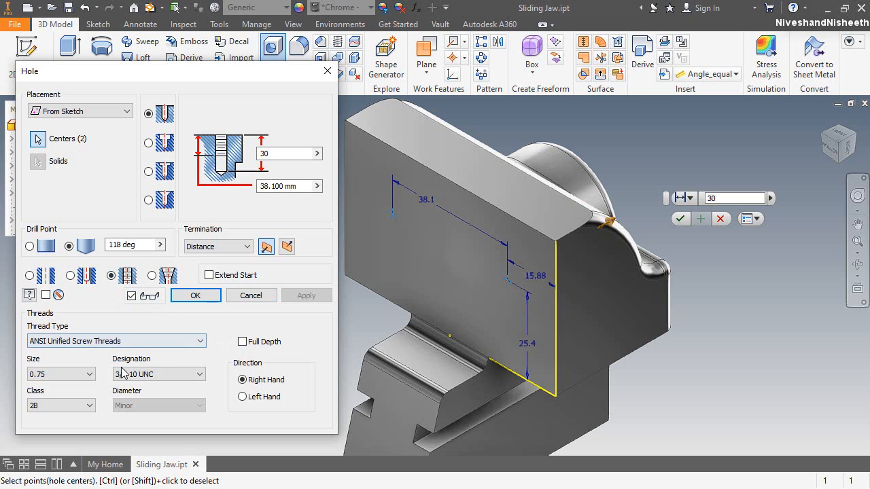
click(89, 374)
scroll(71, 191, up, 3)
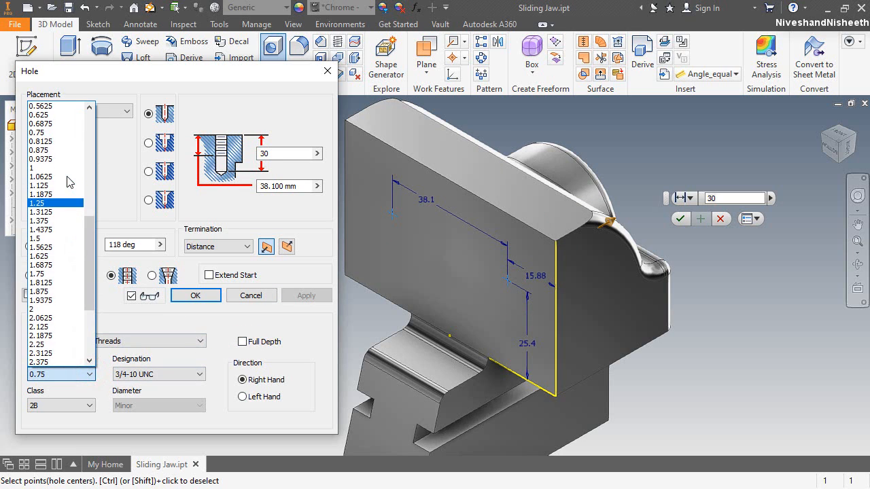
scroll(68, 184, up, 2)
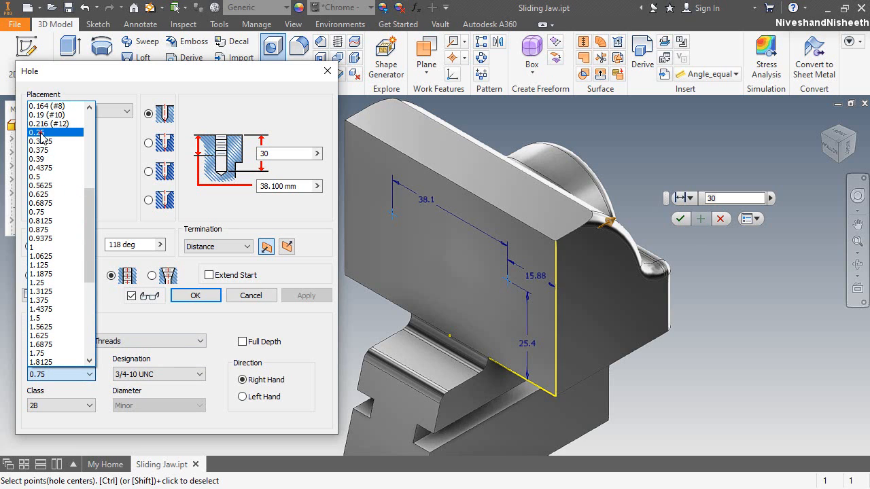
click(41, 134)
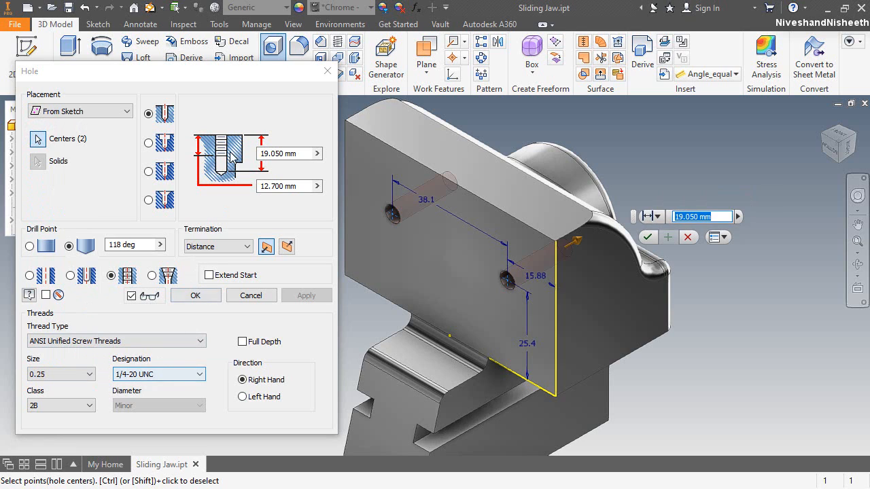
Set the hole depth to 22.35 mm and the thread depth to 16 mm, and create both tapped holes
drag(300, 154, 243, 162)
text(22.35)
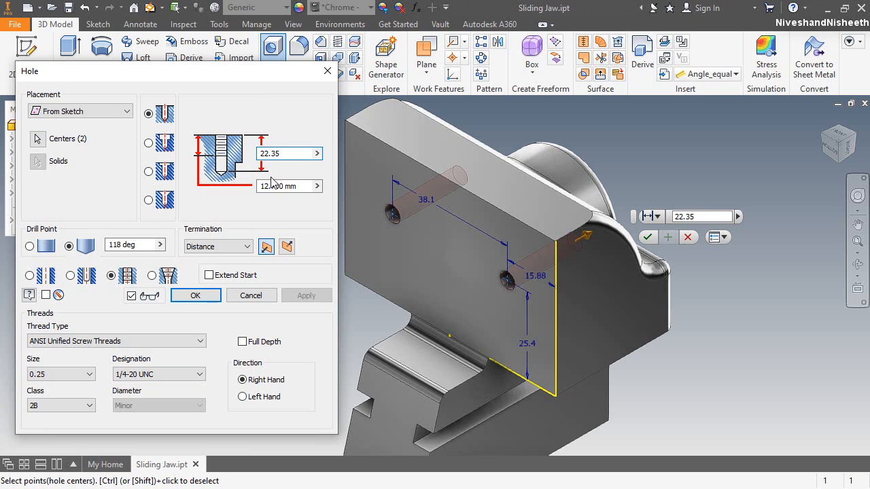
key(Tab)
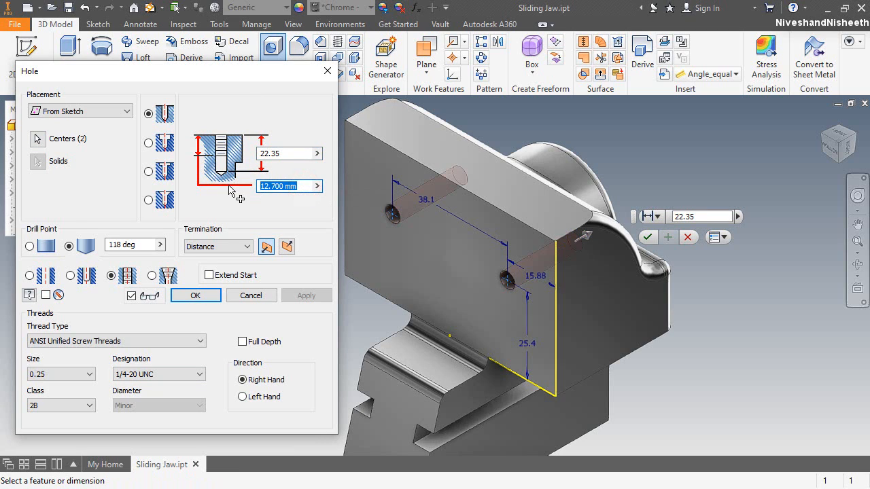
text(16)
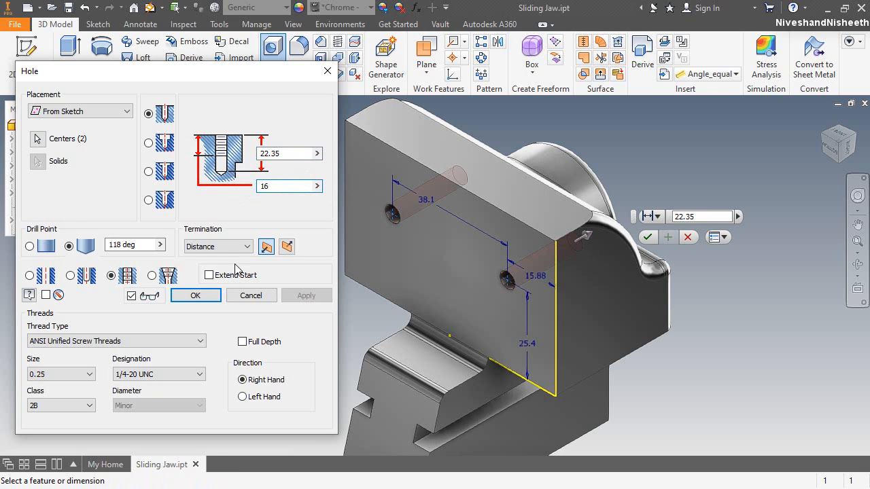
click(211, 295)
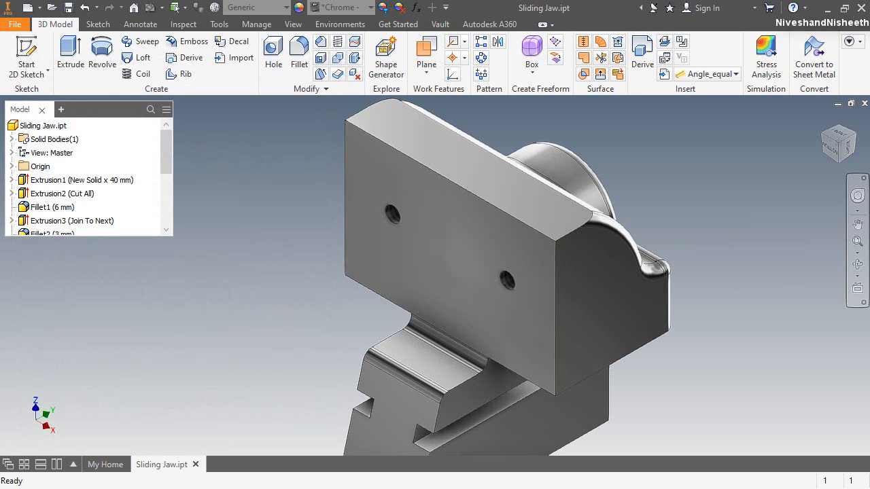
Examine the Sliding Jaw.idw drawing's underside view for the two tapped holes' thread callout, spacing and distance from the edge
click(858, 195)
drag(667, 231, 524, 288)
click(513, 260)
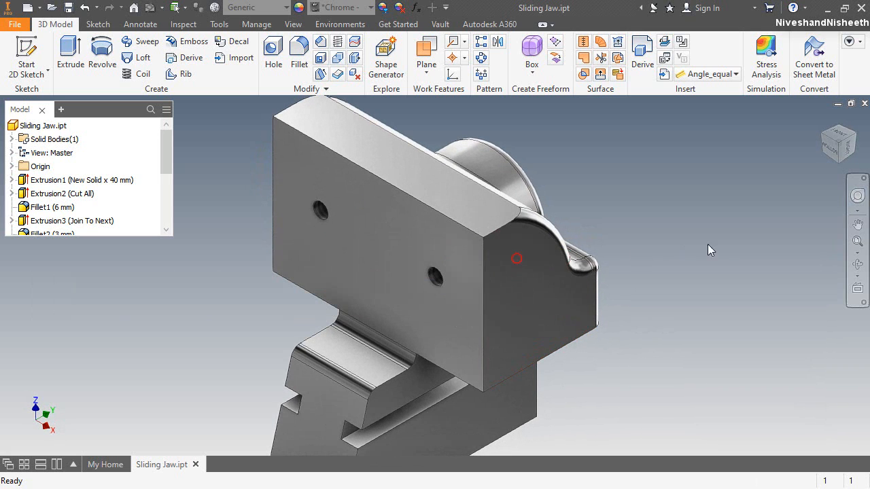
click(857, 241)
drag(680, 257, 355, 303)
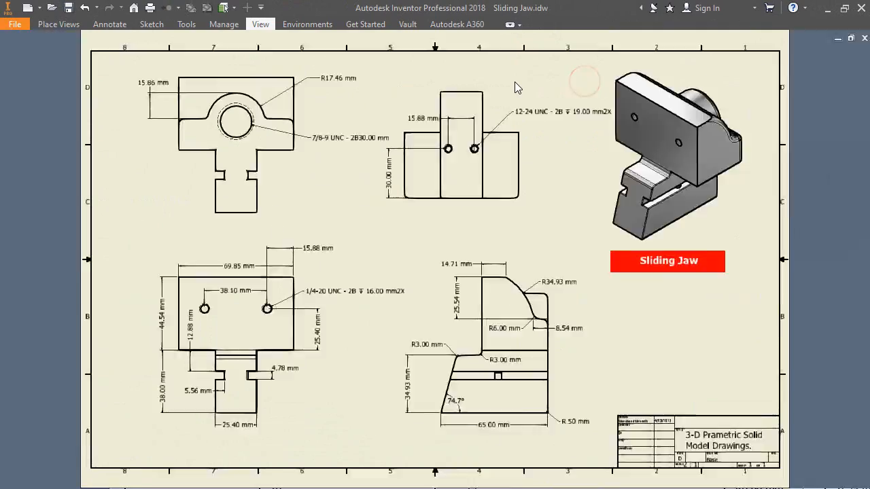
scroll(515, 82, down, 3)
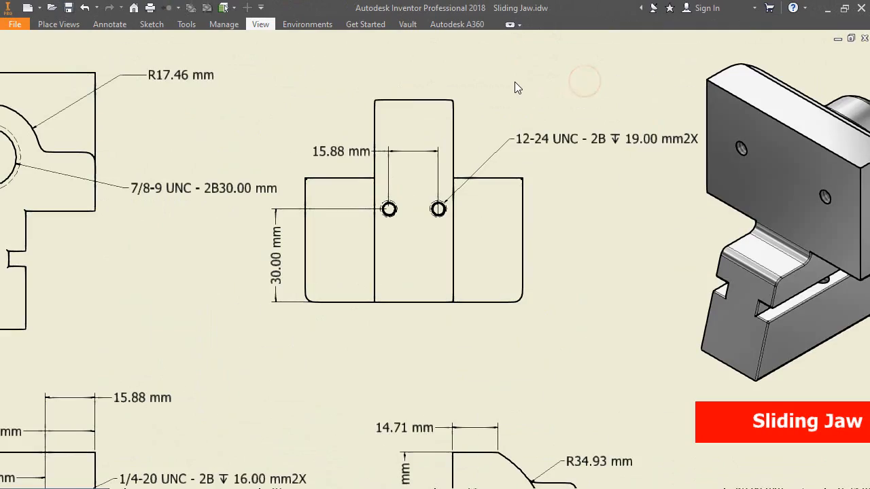
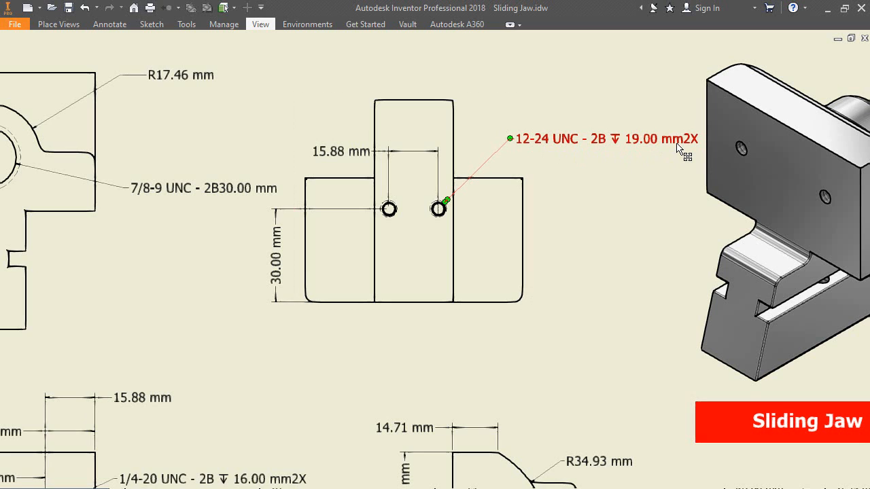
click(644, 223)
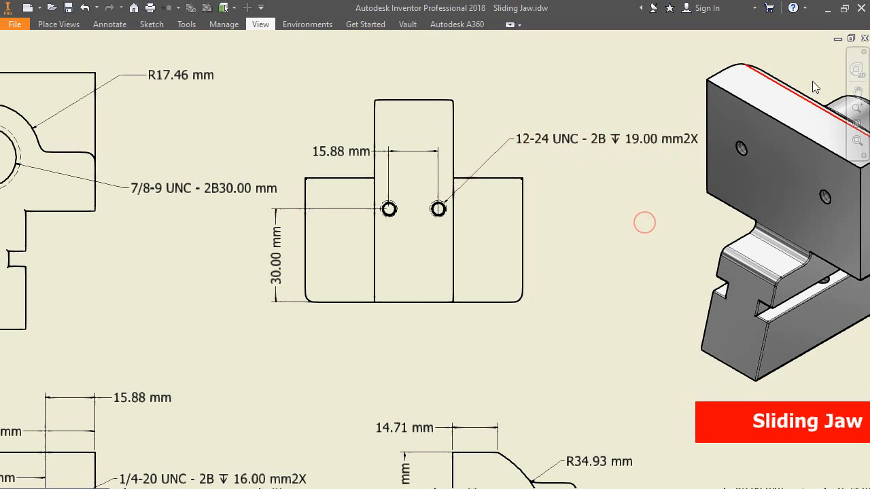
click(857, 125)
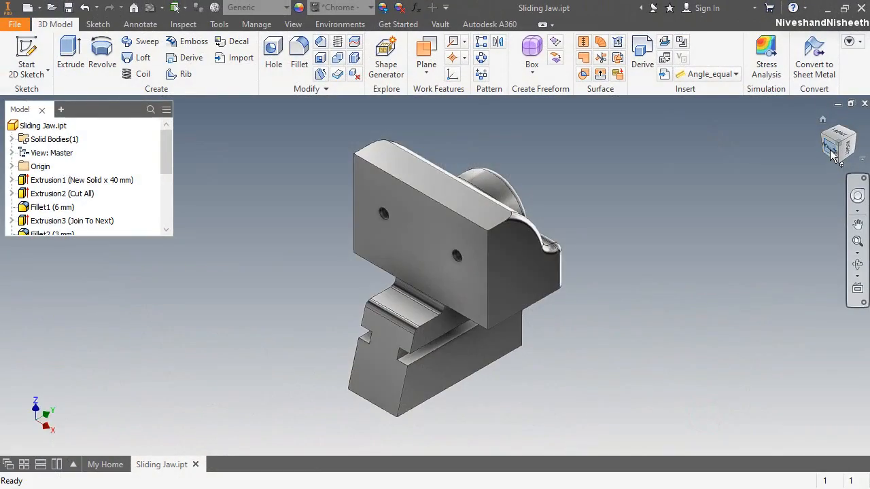
Start a sketch on the bottom end face of the jaw's lower block and project the YZ Plane into it
click(840, 163)
click(839, 160)
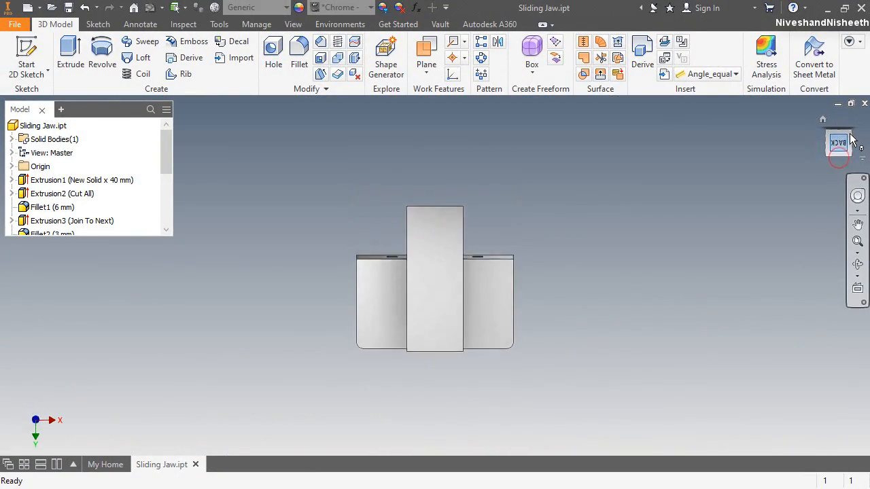
drag(849, 131, 802, 157)
click(822, 119)
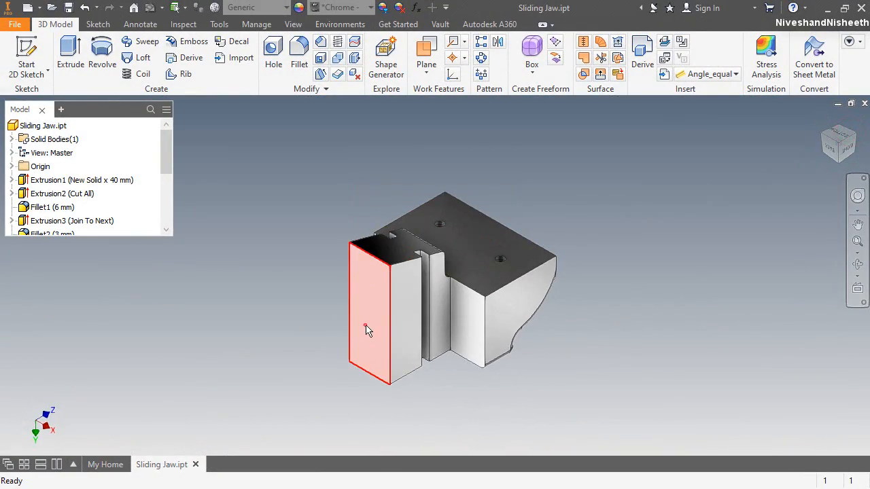
click(363, 328)
click(448, 318)
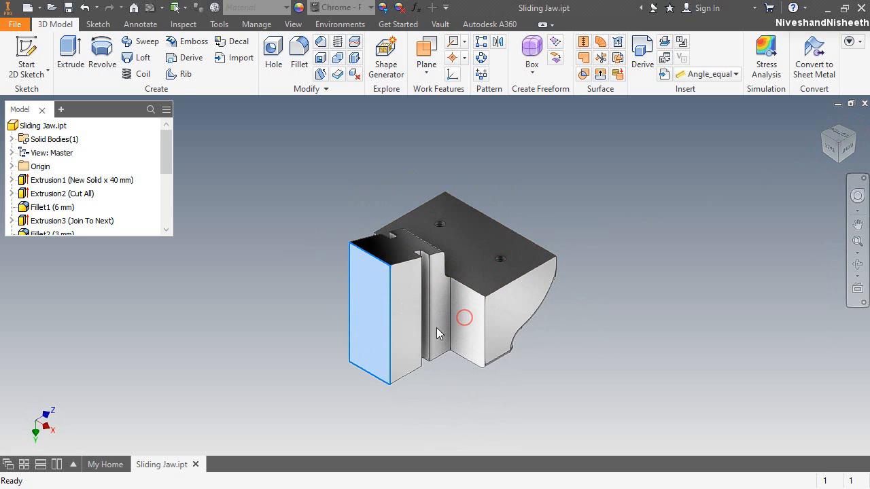
key(Escape)
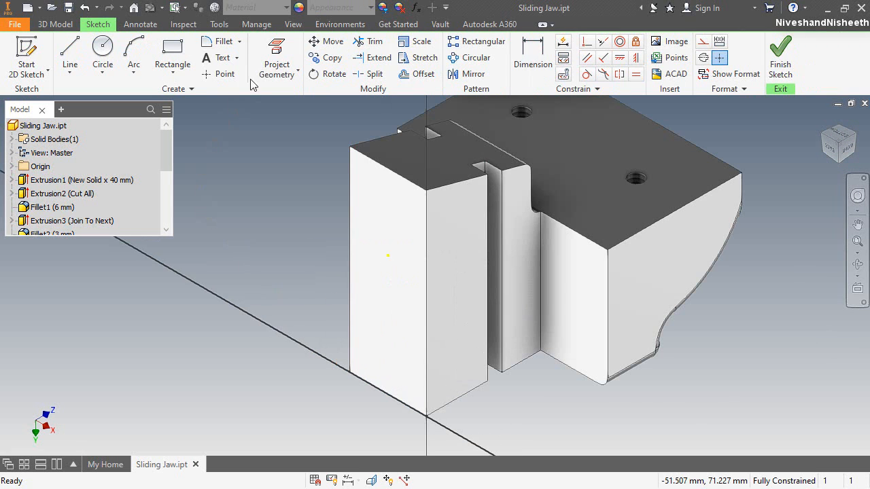
click(277, 55)
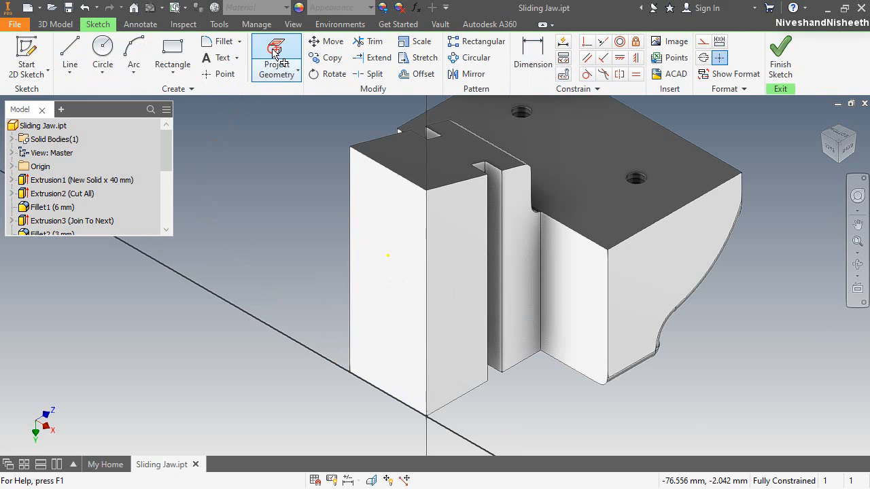
click(11, 166)
click(49, 139)
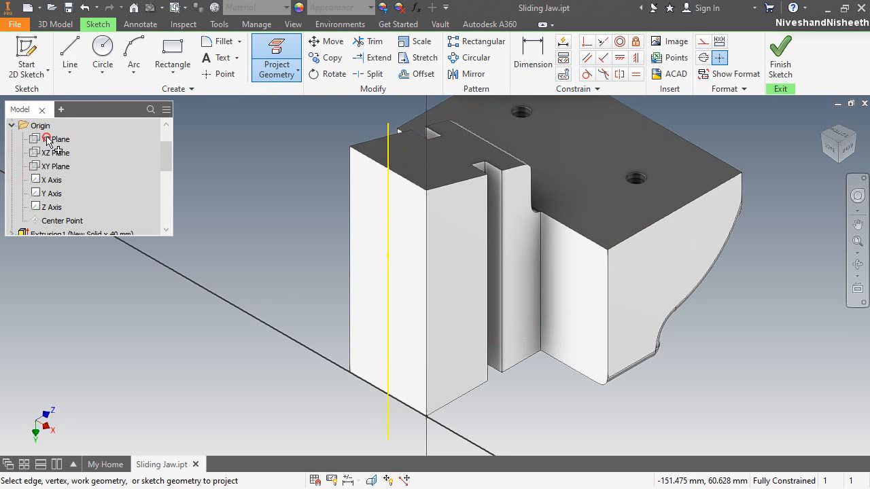
Place two sketch points on the face, one on each side of the projected centre line, and make that line construction geometry
click(216, 72)
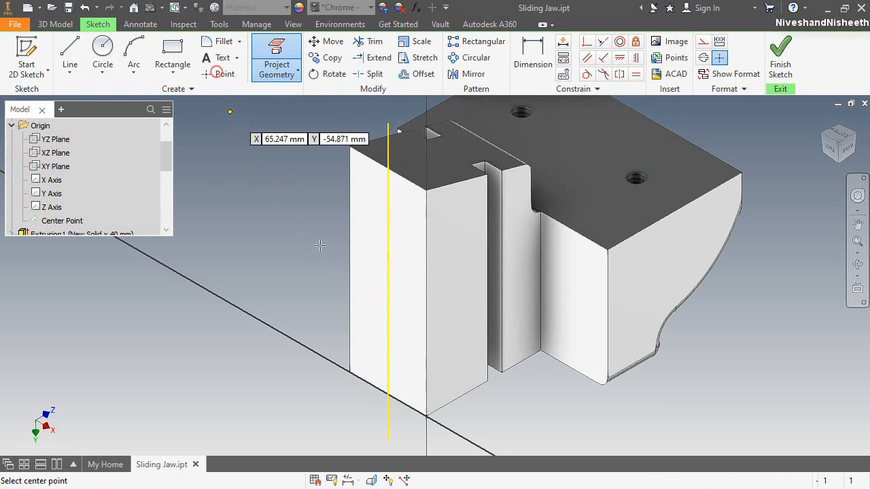
click(363, 284)
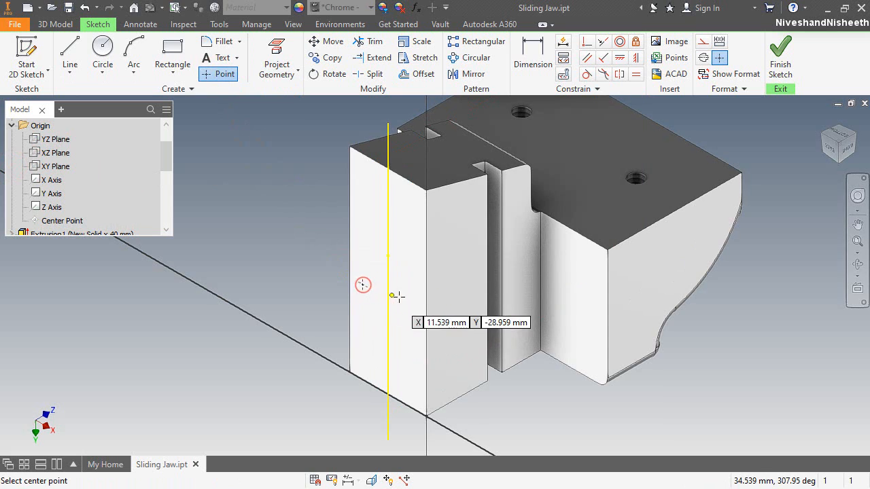
click(408, 305)
key(Escape)
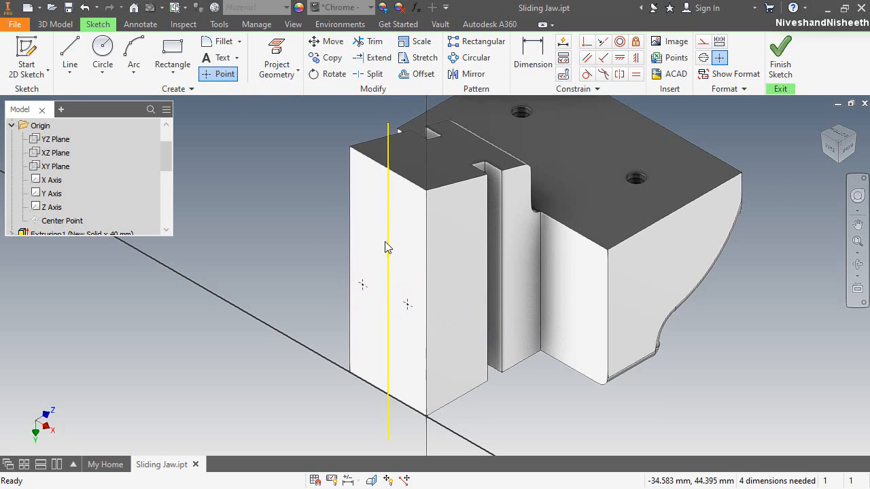
click(386, 234)
click(702, 43)
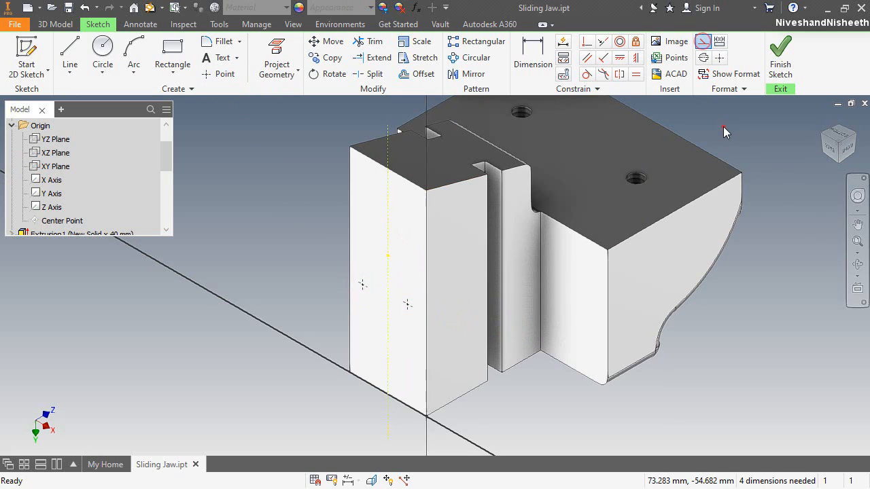
Align the two points horizontally and make them symmetric about the construction centre line
click(635, 57)
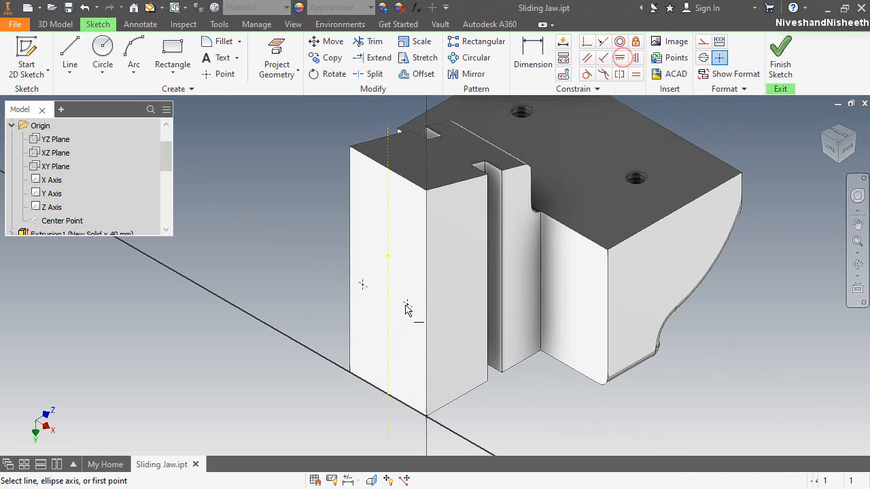
click(362, 284)
click(407, 305)
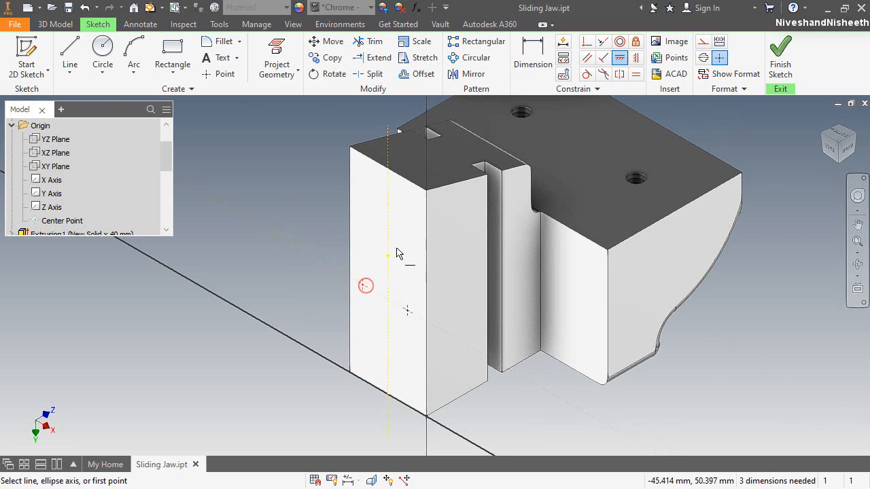
click(619, 74)
click(363, 284)
click(409, 313)
click(388, 320)
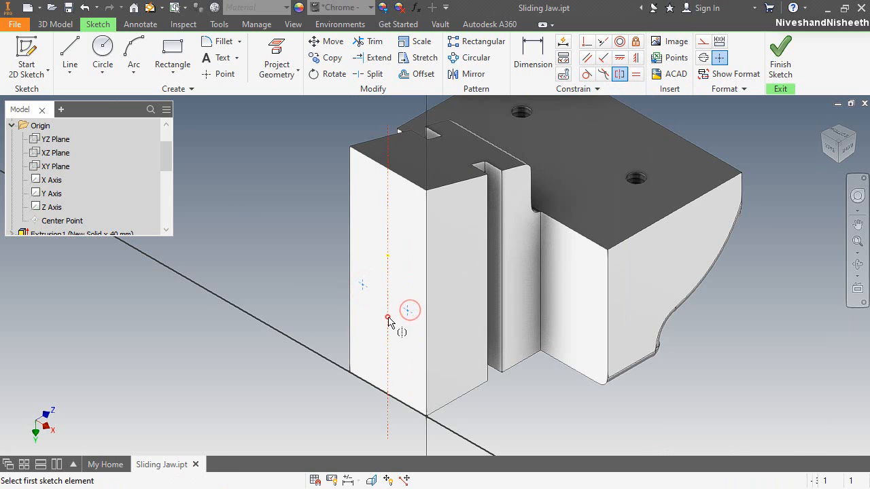
Dimension the horizontal spacing between the two points as 15.88 mm
click(525, 63)
click(367, 287)
click(410, 281)
click(401, 284)
text(15.88)
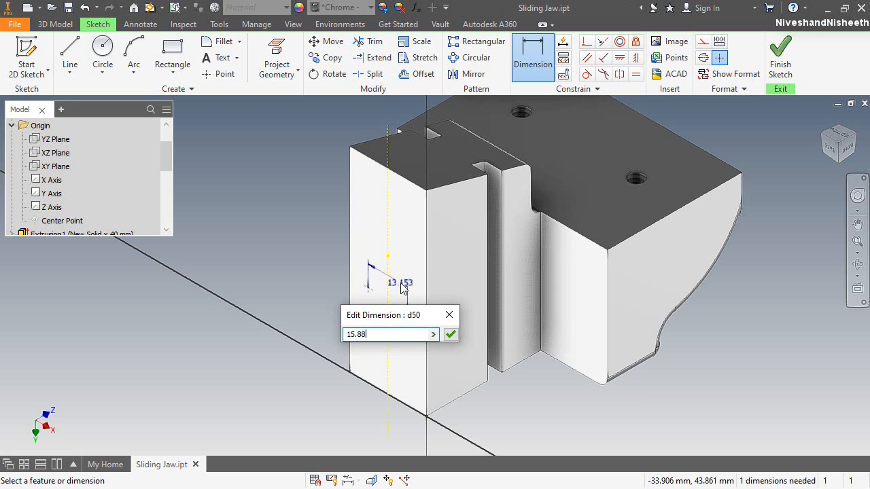
key(Return)
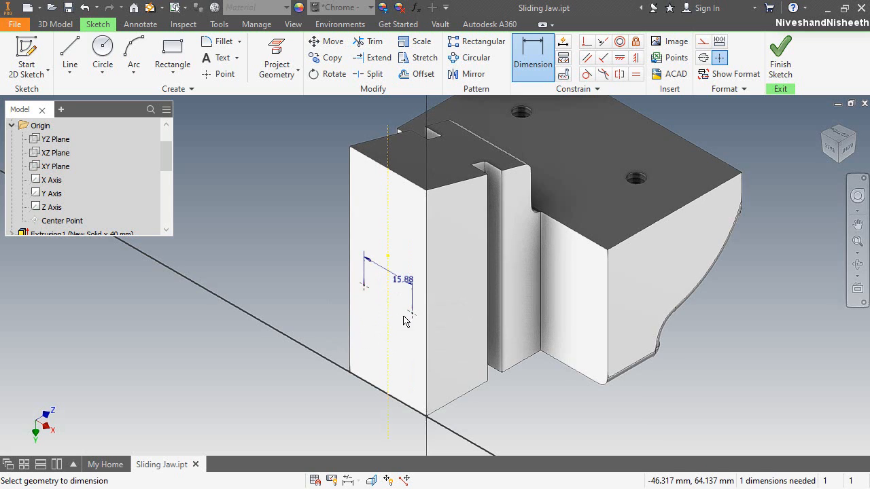
Dimension the points 30 mm from the lower edge of the face and finish the sketch
click(410, 313)
click(404, 401)
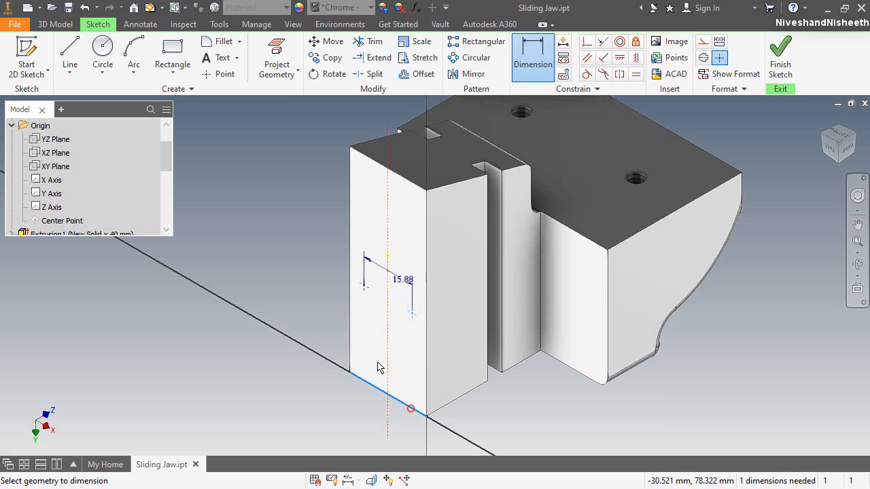
click(321, 318)
text(30)
key(Return)
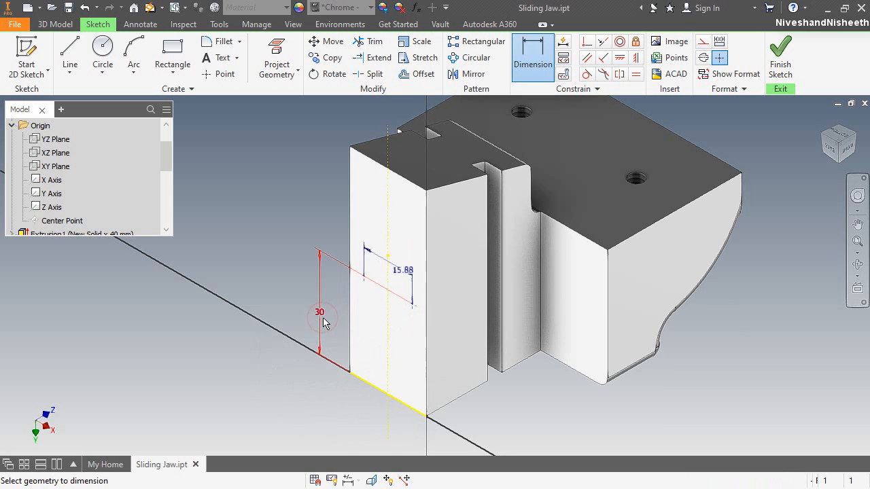
click(780, 69)
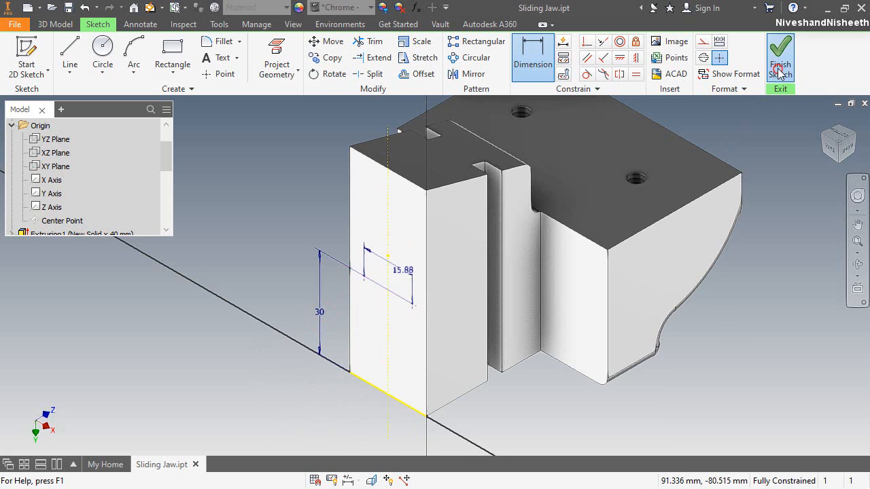
Create two simple holes at the sketch points, 27 mm deep and 3.797 mm in diameter, with a flat drill point
click(275, 54)
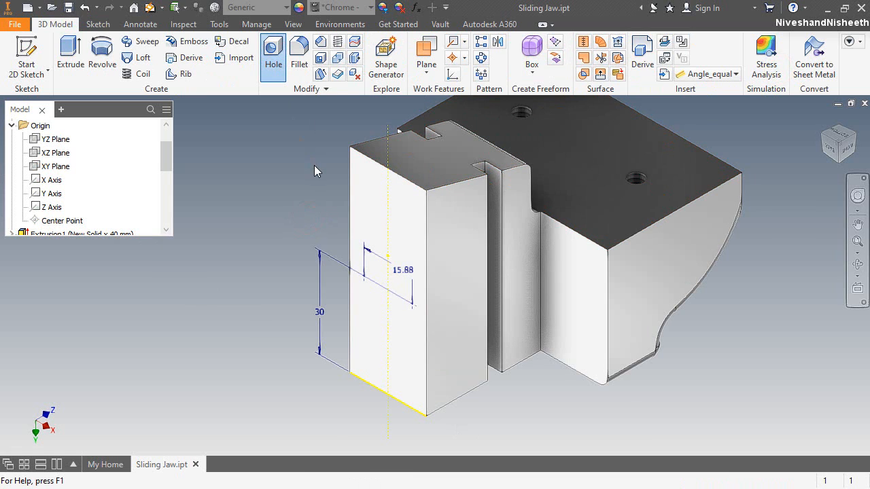
mouse_move(232, 85)
mouse_down()
mouse_move(250, 80)
mouse_move(216, 86)
mouse_up()
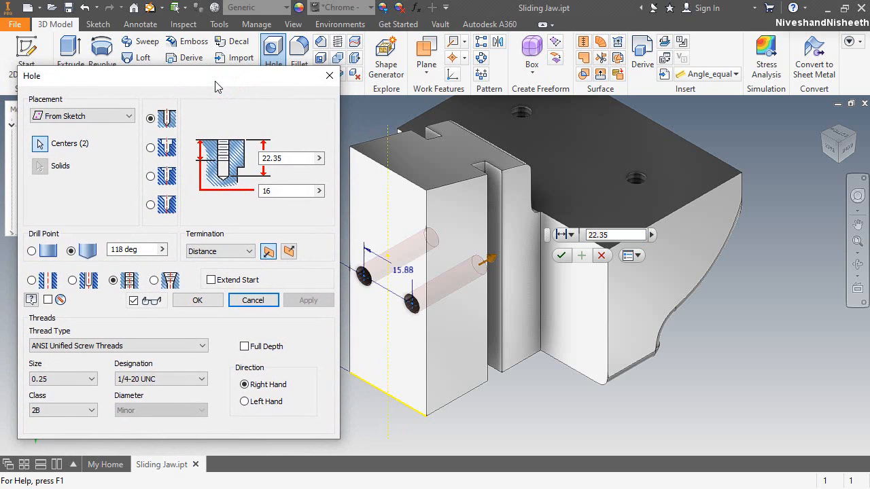
click(31, 280)
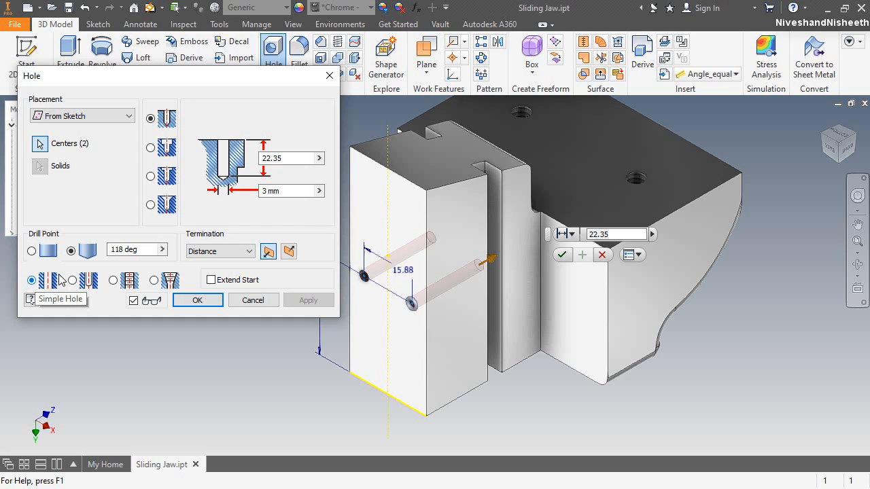
click(302, 158)
text(27)
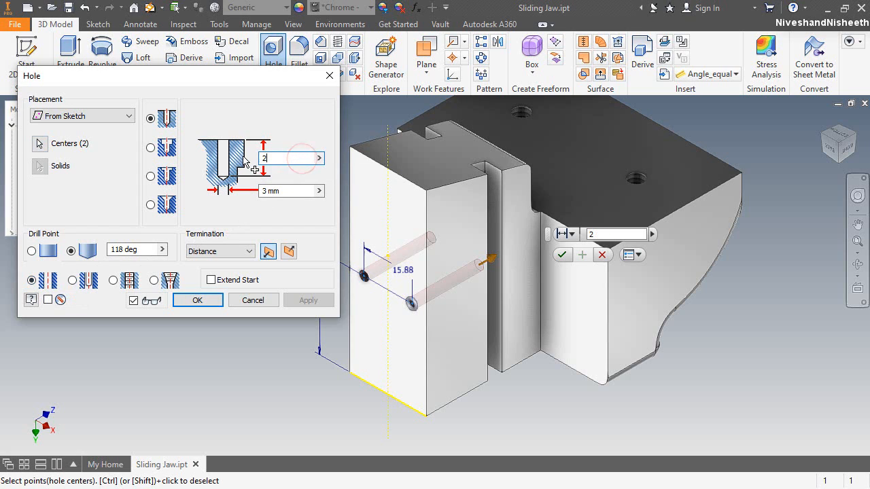
click(282, 190)
text(3.)
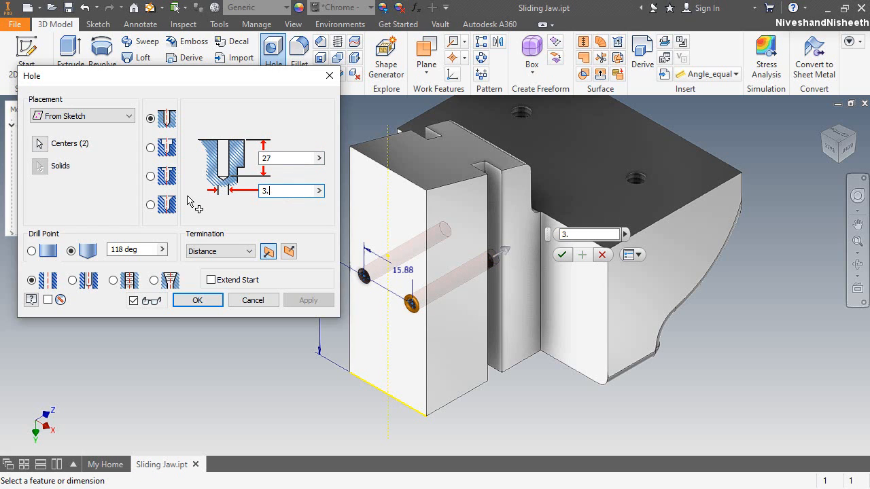
text(797)
click(31, 251)
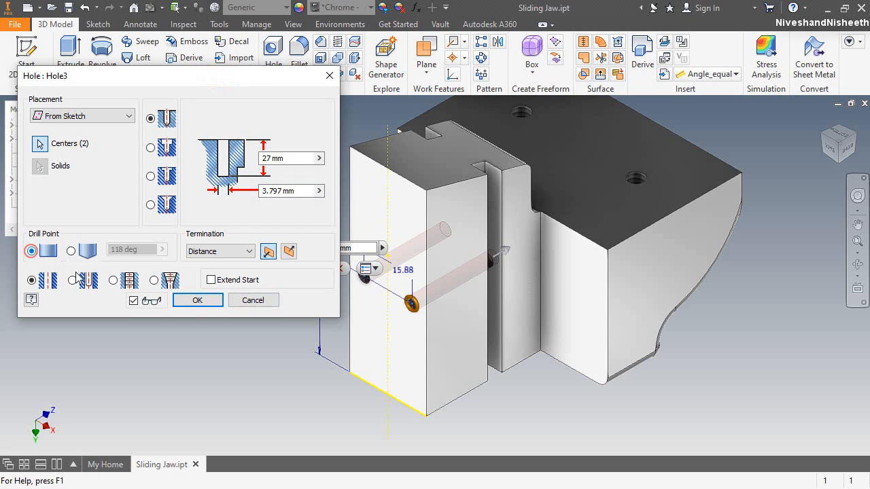
click(195, 304)
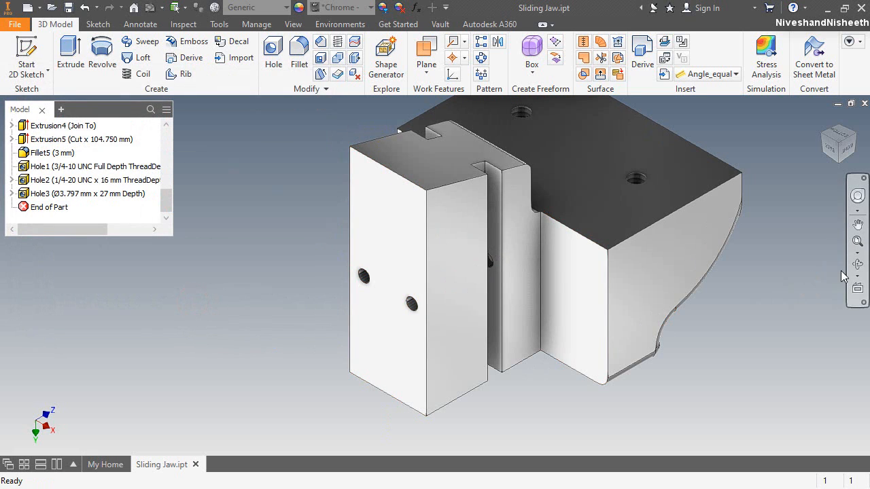
Start a new hole with Concentric placement on the block's drilled end face, referenced to the left-hand hole's circular edge
click(858, 264)
drag(394, 298, 460, 262)
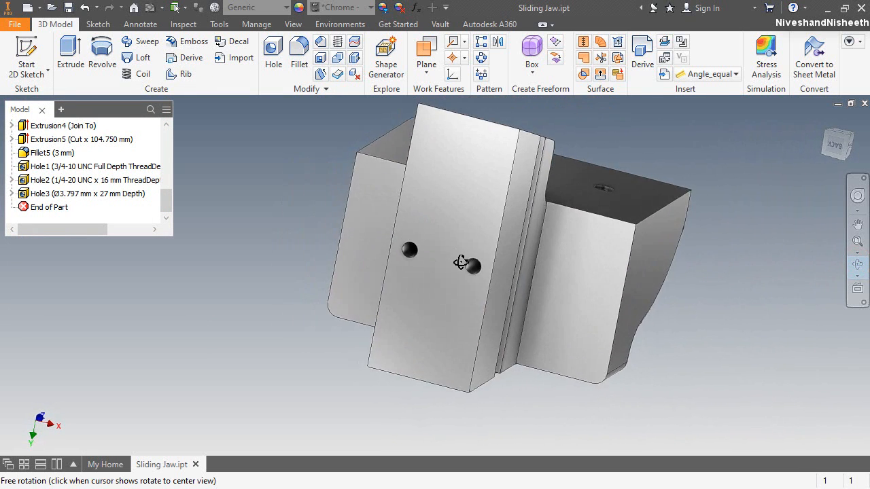
right_click(479, 199)
click(526, 196)
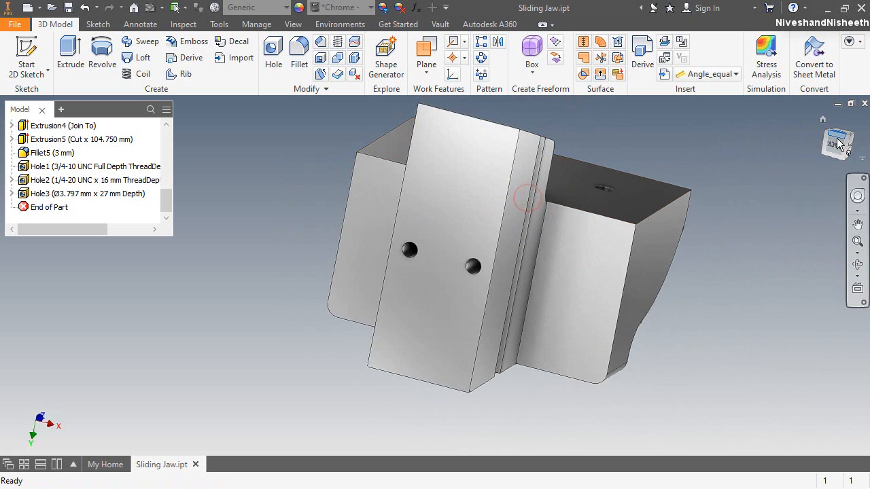
click(849, 139)
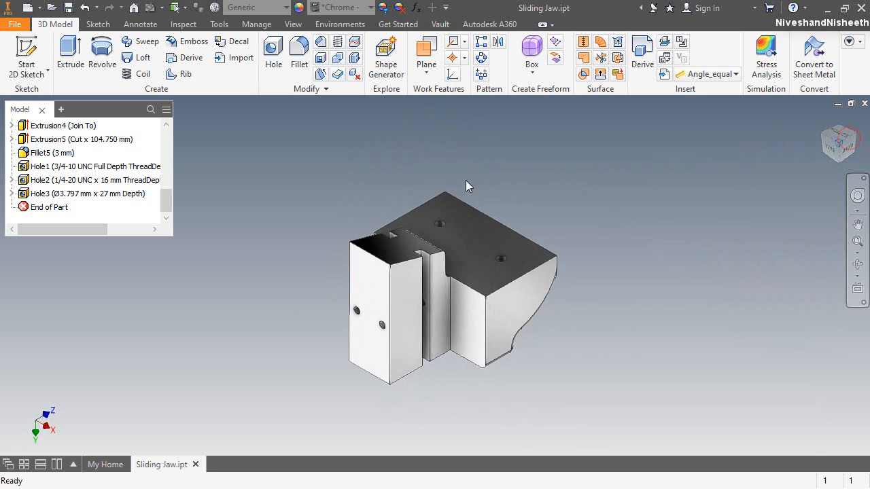
click(273, 52)
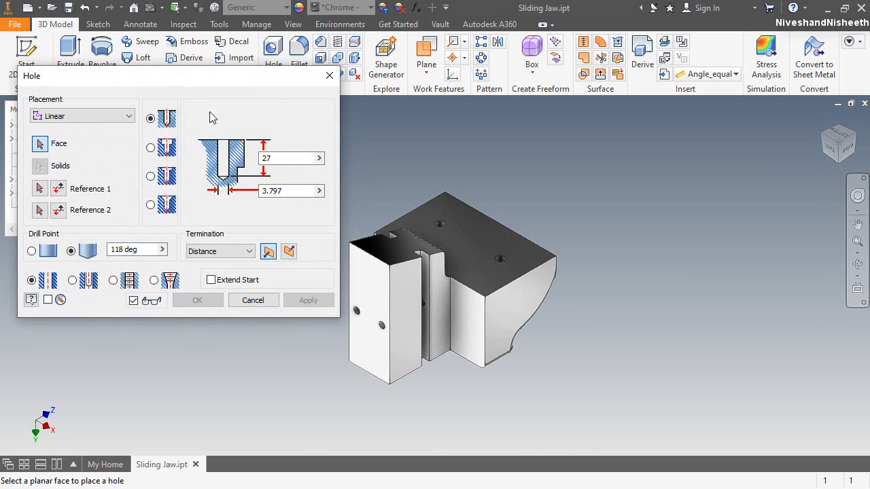
click(110, 116)
click(76, 151)
scroll(324, 306, up, 5)
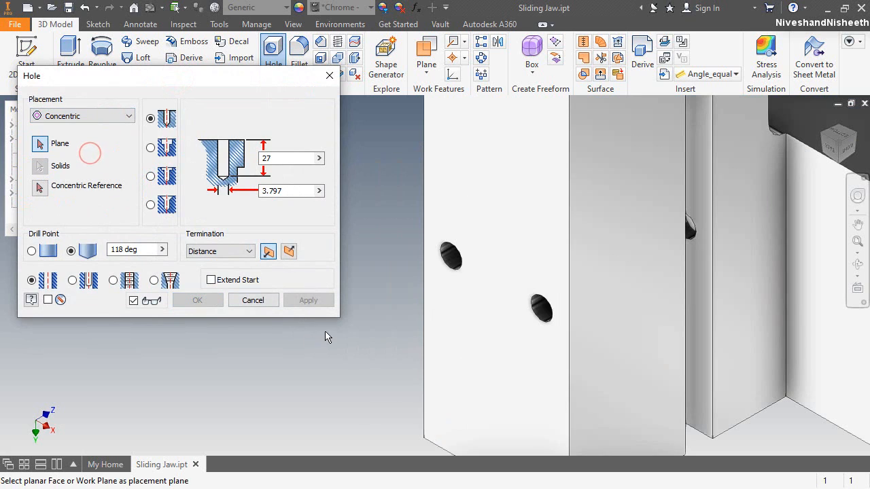
click(453, 285)
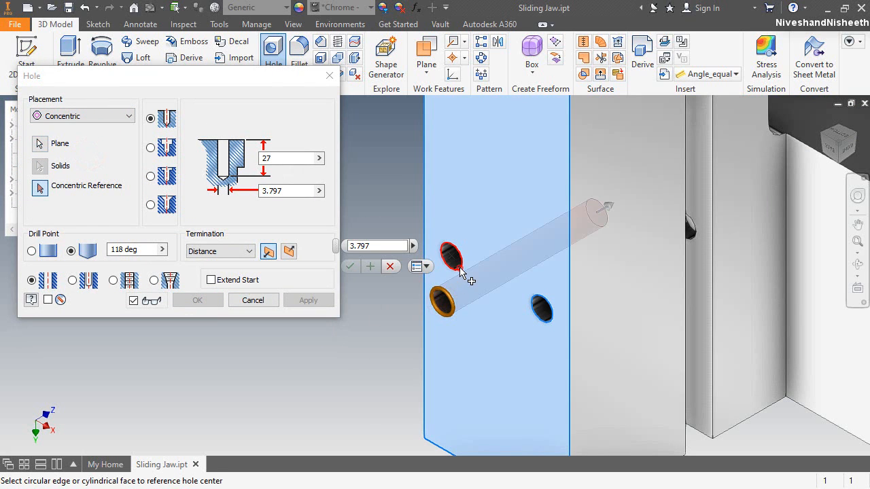
click(460, 271)
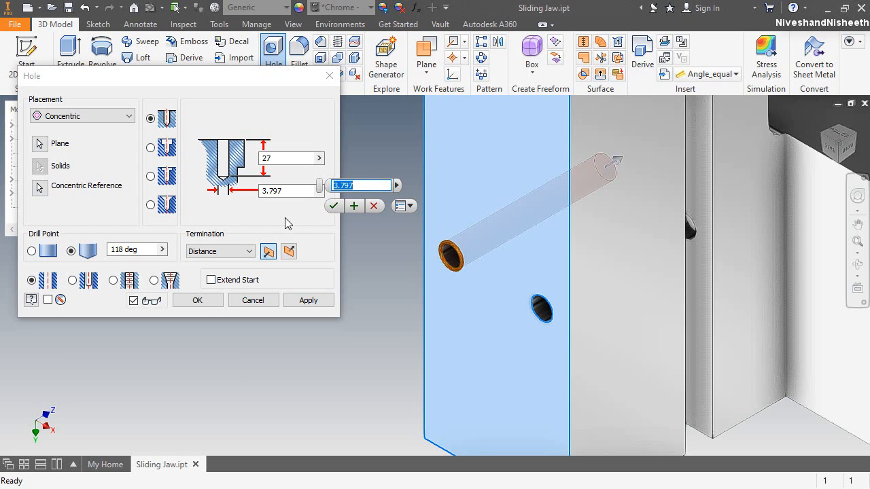
Make the hole tapped with ANSI Unified Screw Threads, size 0.216 (#12), designation 12-24 UNC
click(113, 280)
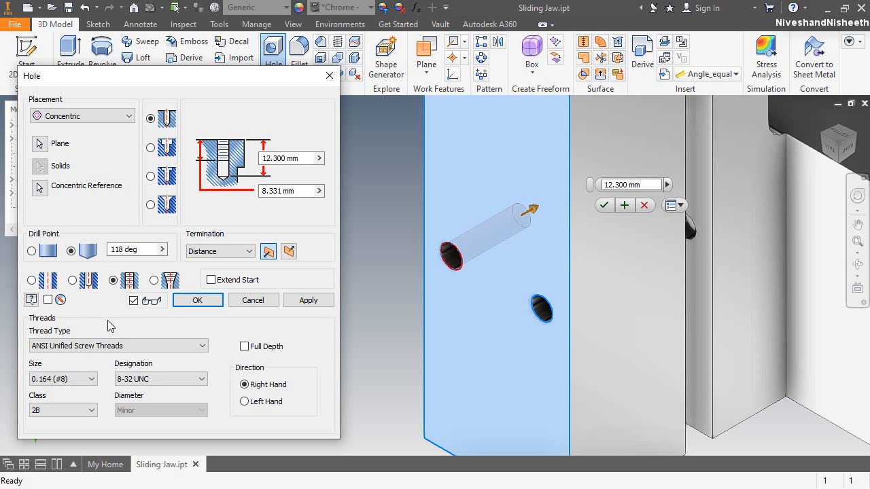
click(89, 382)
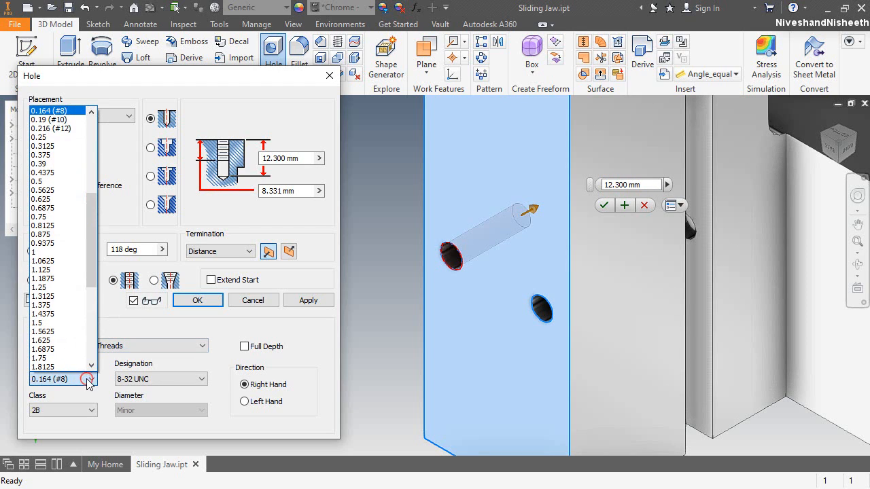
scroll(68, 272, up, 1)
click(60, 154)
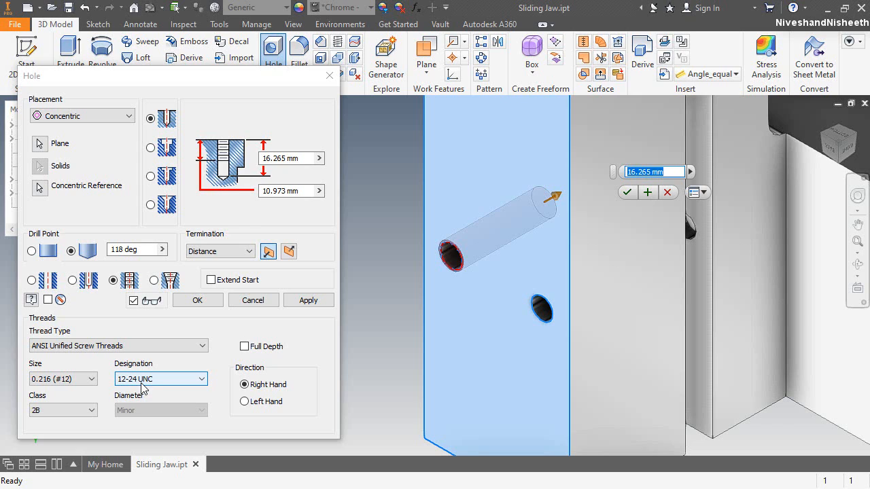
click(246, 76)
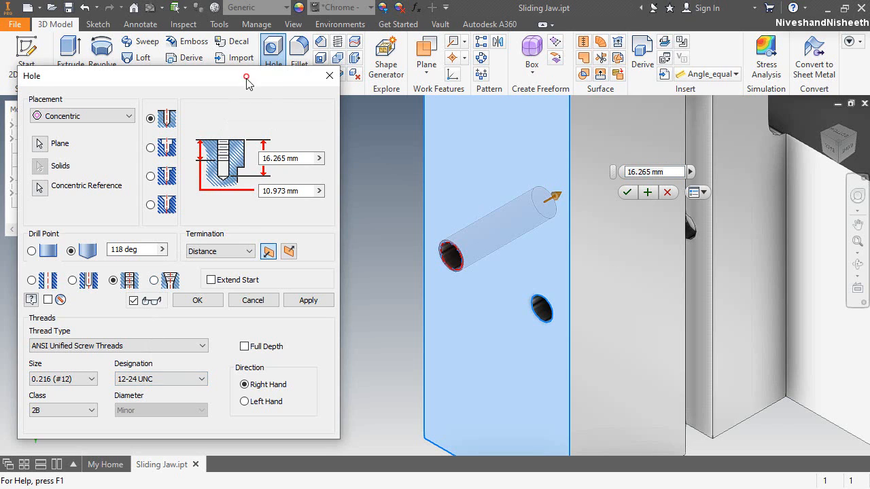
Set the hole depth to 24.5 mm and the thread depth to 19.0 mm, and create the tapped hole
click(299, 159)
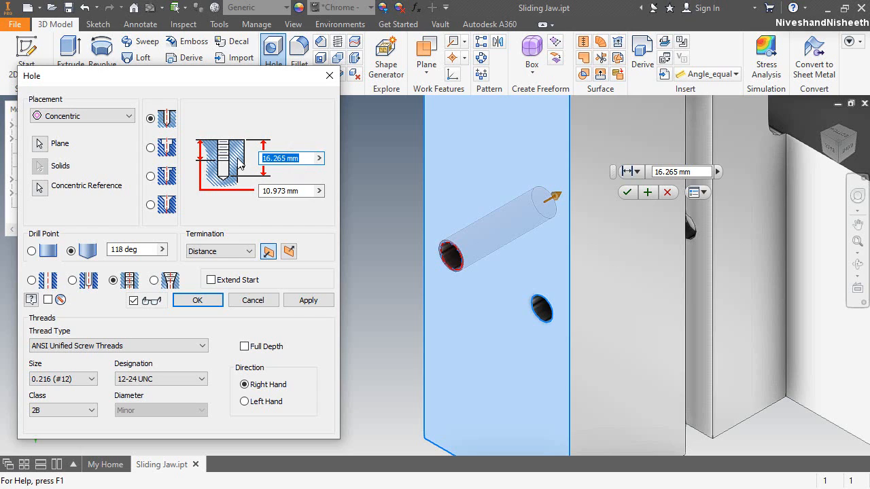
text(24.5)
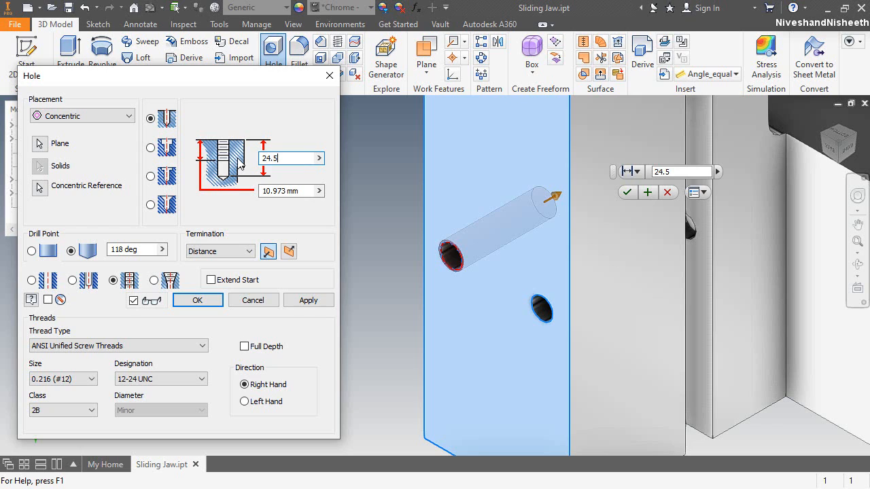
click(301, 190)
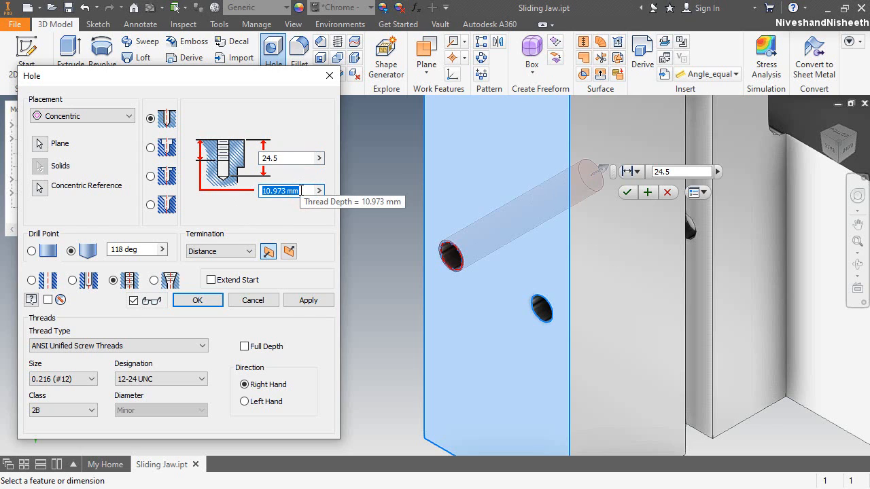
text(19.0)
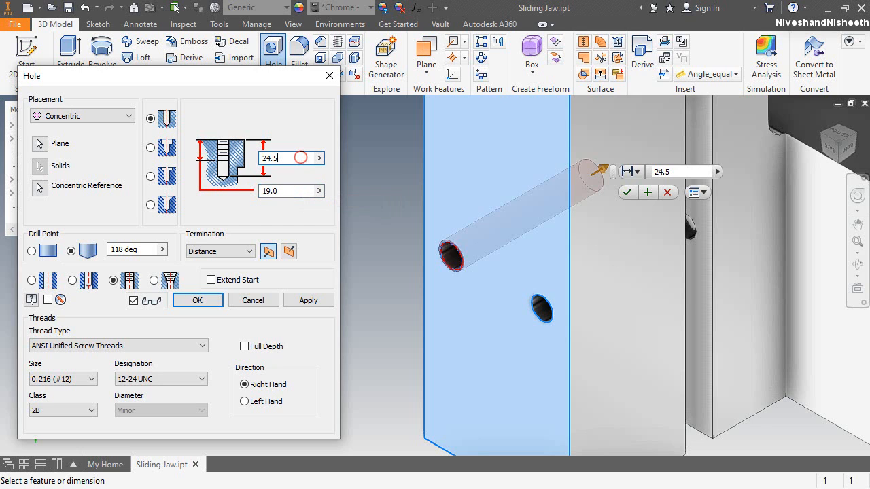
click(308, 300)
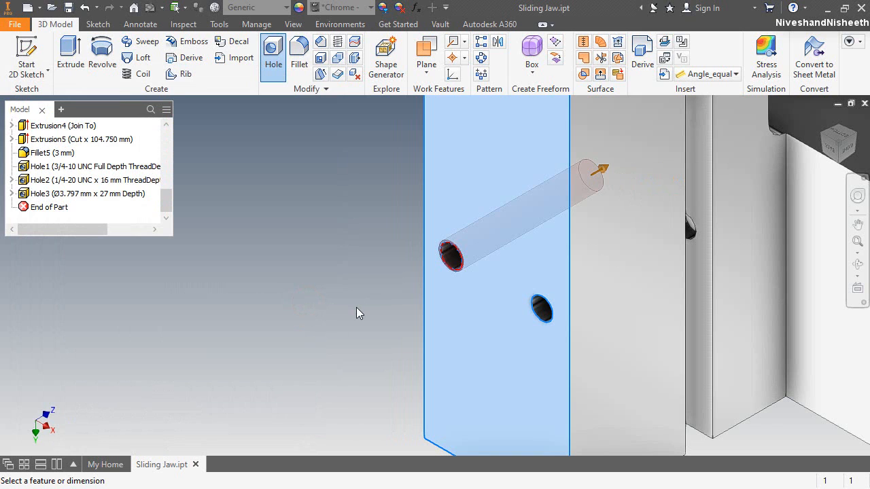
Create a matching 12-24 UNC tapped hole on the same end face, concentric with the right-hand hole
key(h)
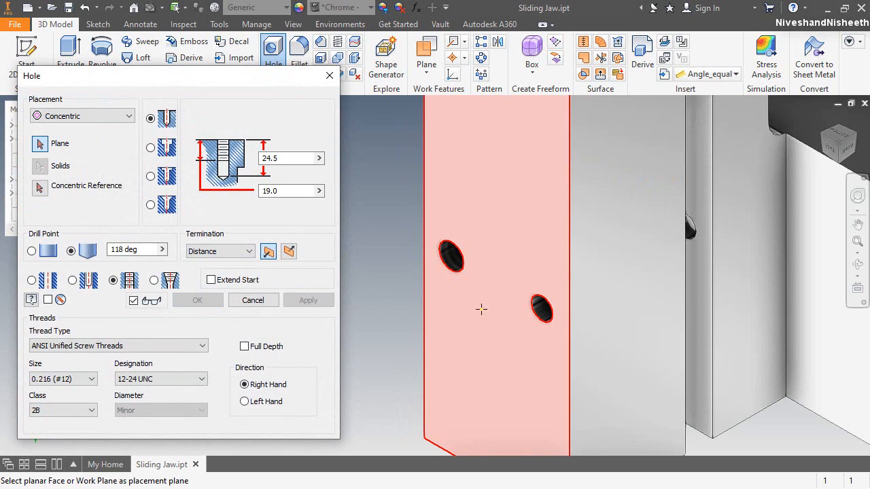
click(493, 330)
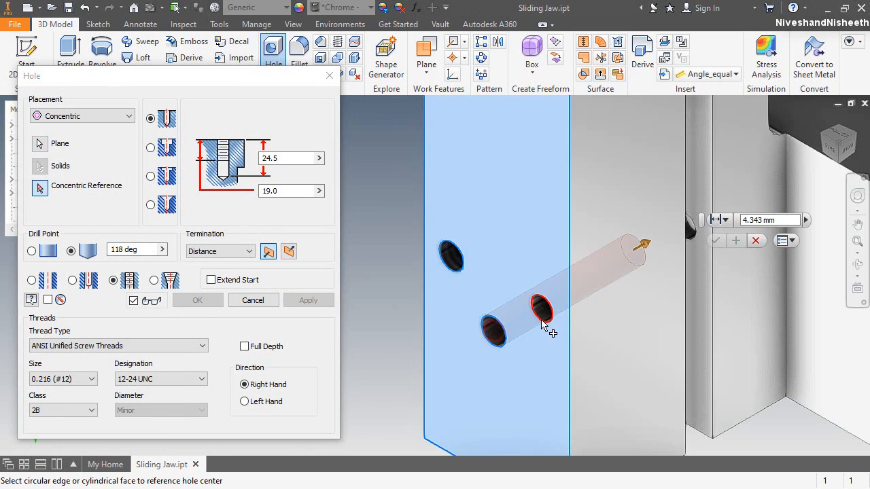
click(542, 320)
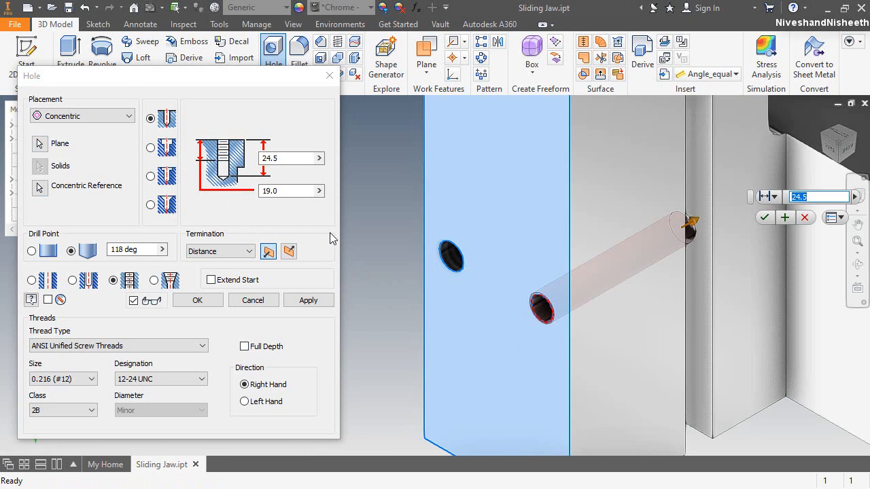
click(235, 79)
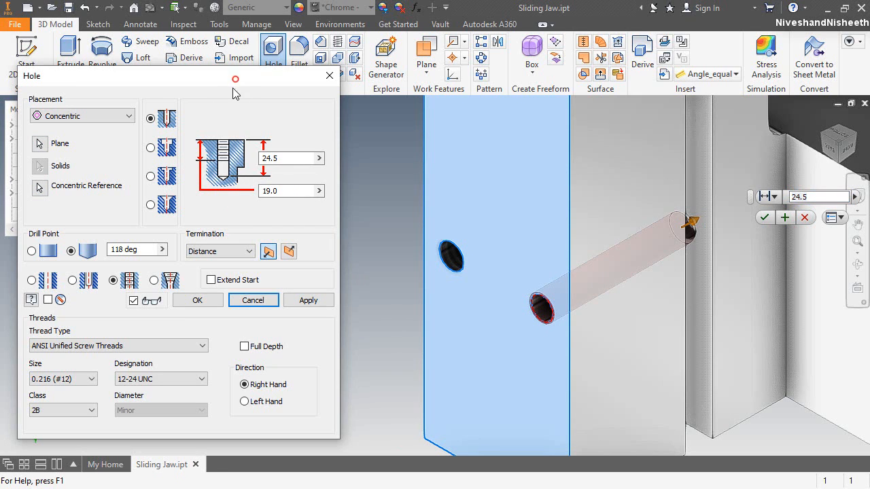
click(211, 303)
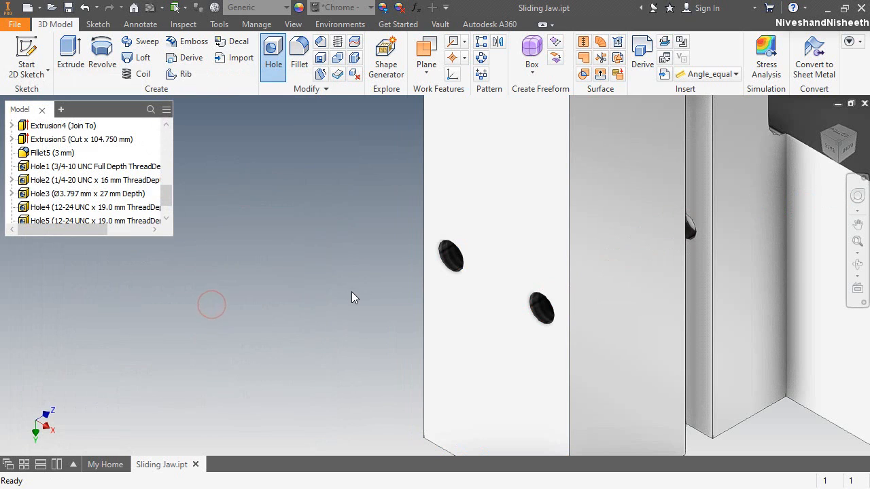
Start a fillet with 0.5 mm radius on the lower block's long bottom edge and the adjoining slanted end-face edge
click(858, 265)
drag(476, 278, 692, 154)
click(824, 119)
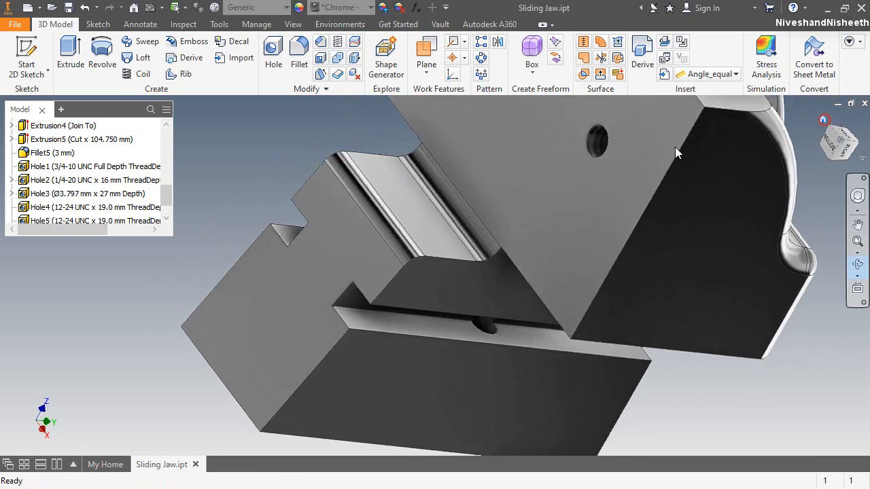
right_click(420, 217)
click(304, 205)
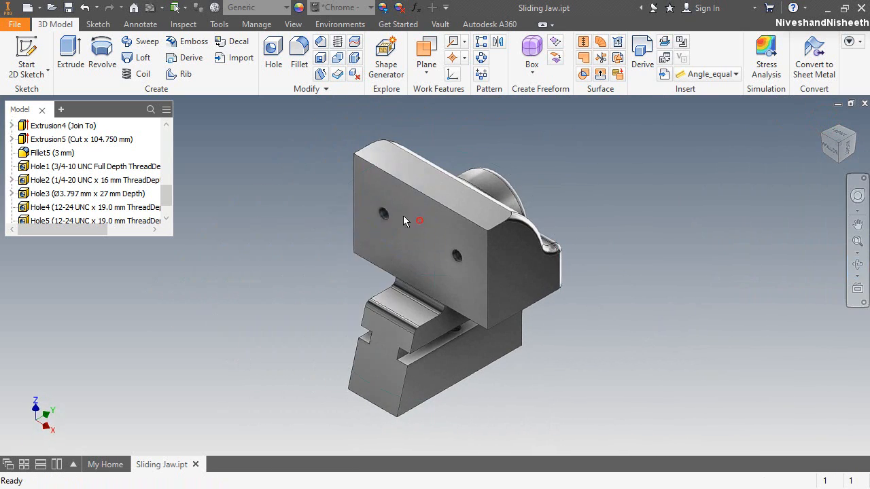
click(614, 369)
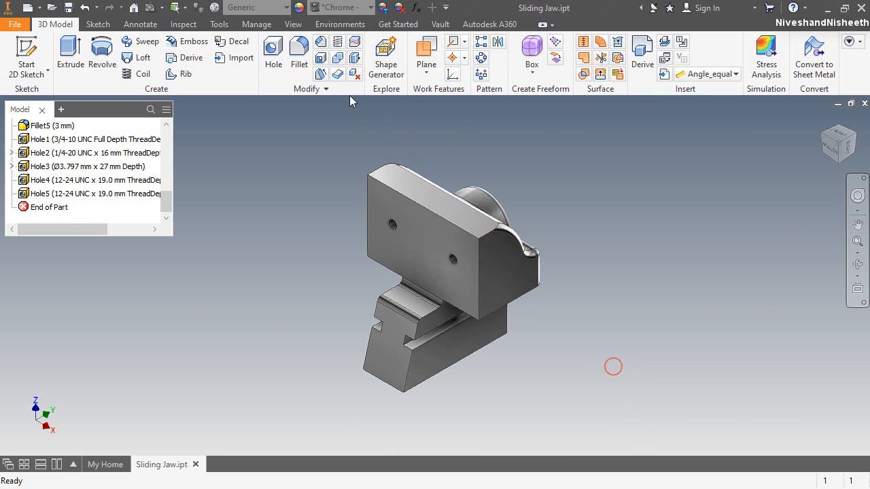
click(299, 55)
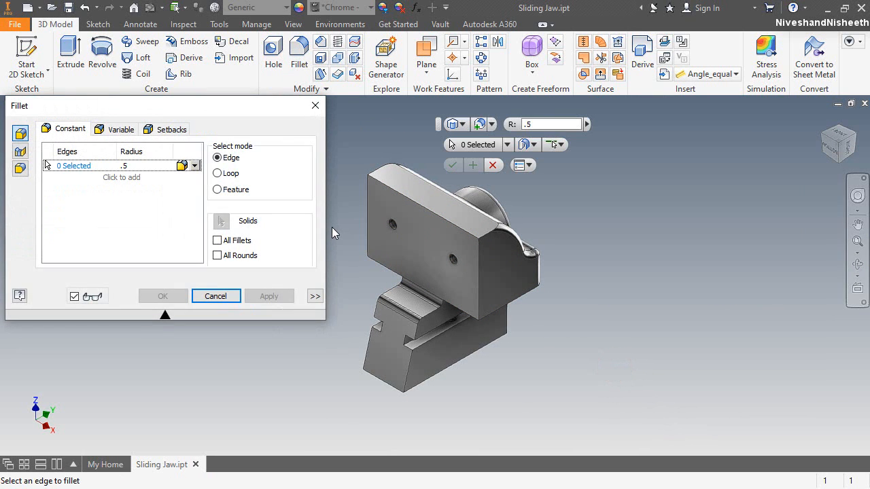
click(123, 165)
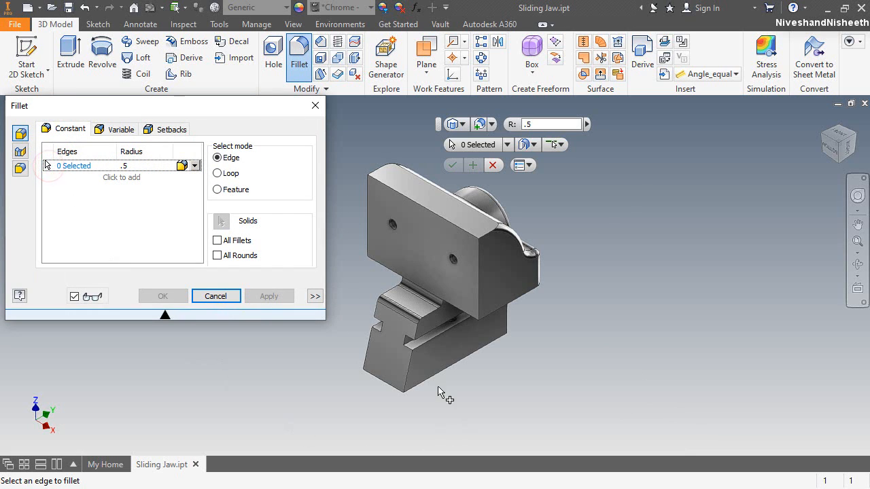
scroll(446, 414, up, 3)
click(419, 393)
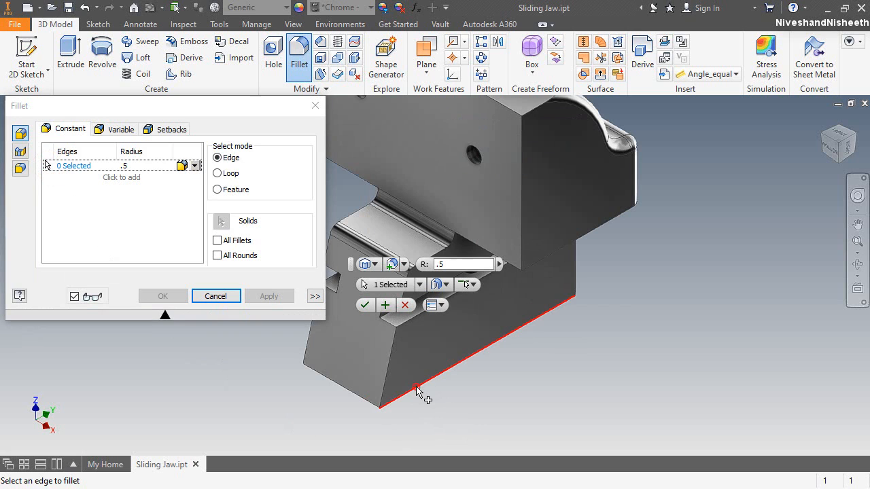
click(393, 365)
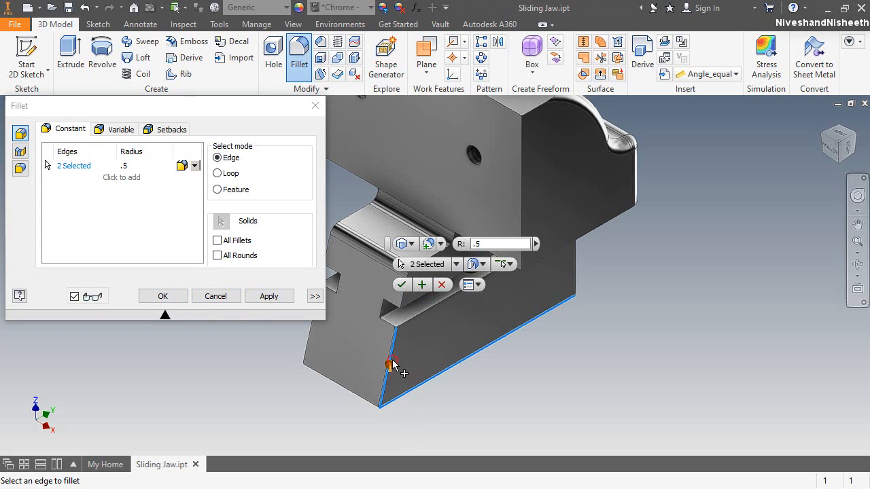
Add the side groove's lower long edge, its end-face notch edges and the stepped profile edge above it to the fillet selection
scroll(384, 312, down, 3)
scroll(384, 313, up, 5)
scroll(384, 313, up, 2)
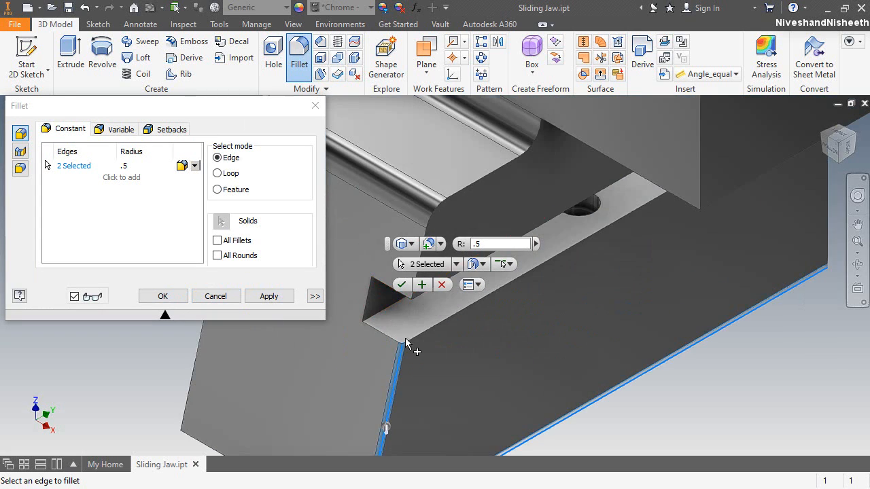
click(442, 328)
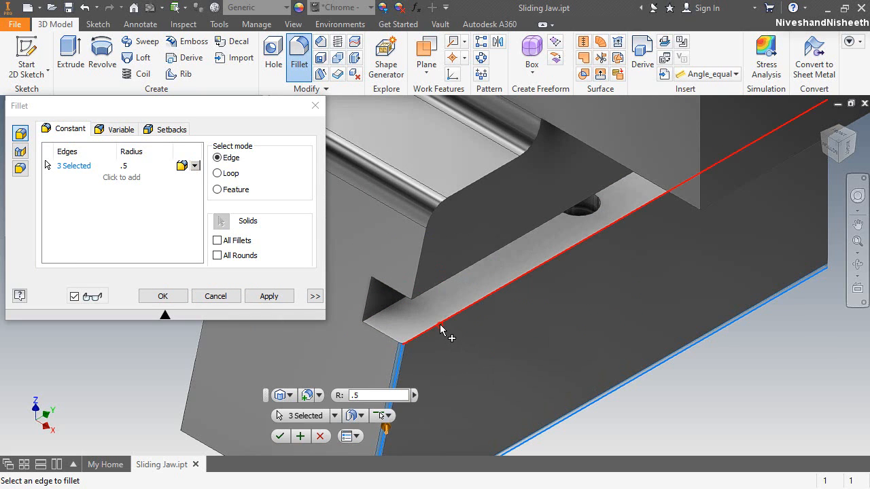
click(380, 338)
click(375, 297)
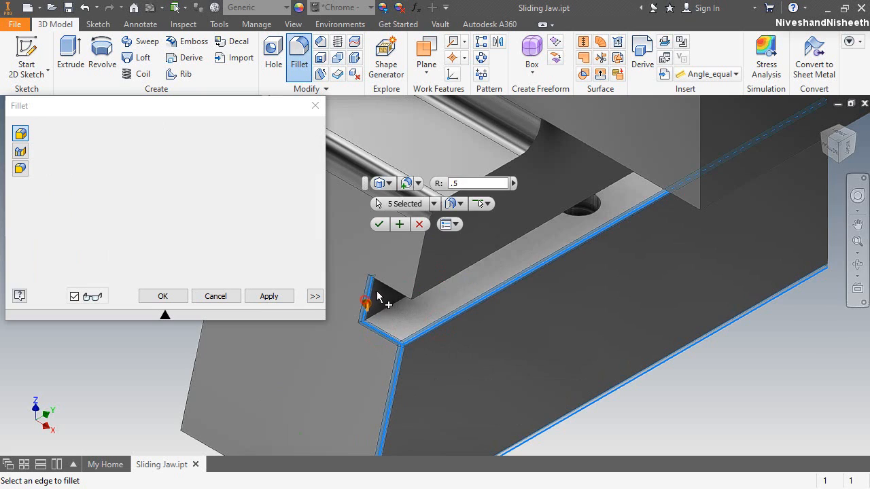
click(389, 293)
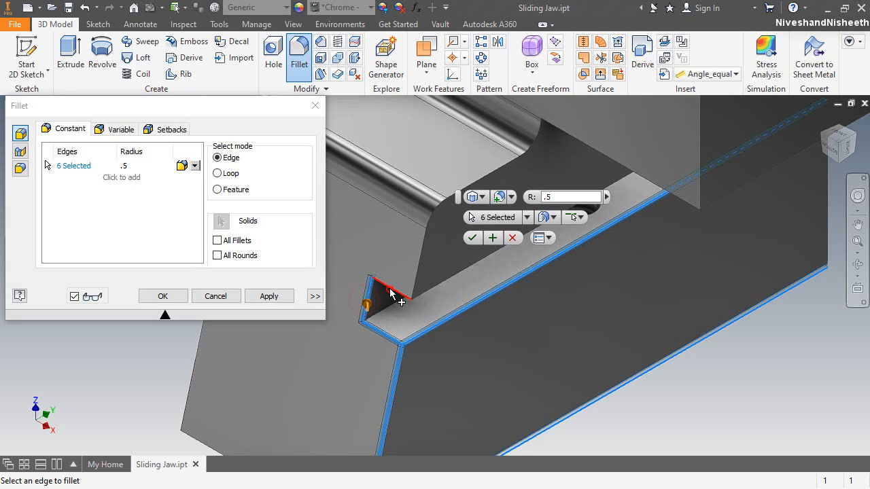
click(418, 251)
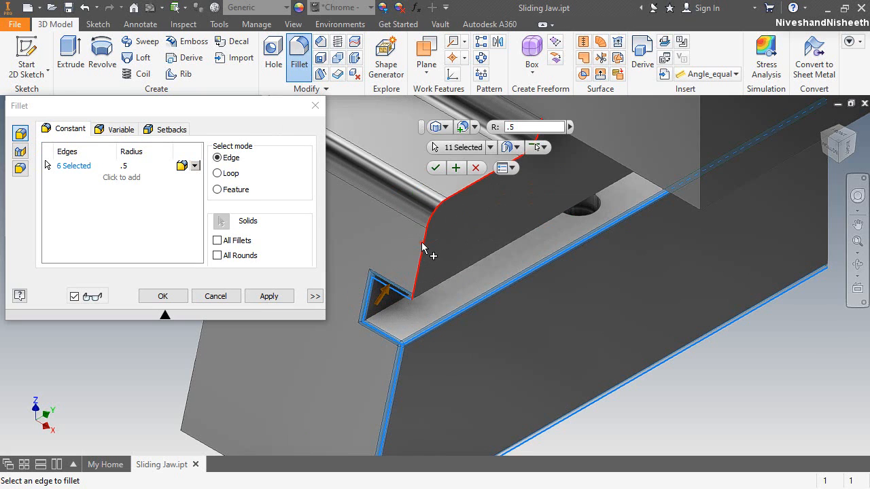
click(457, 276)
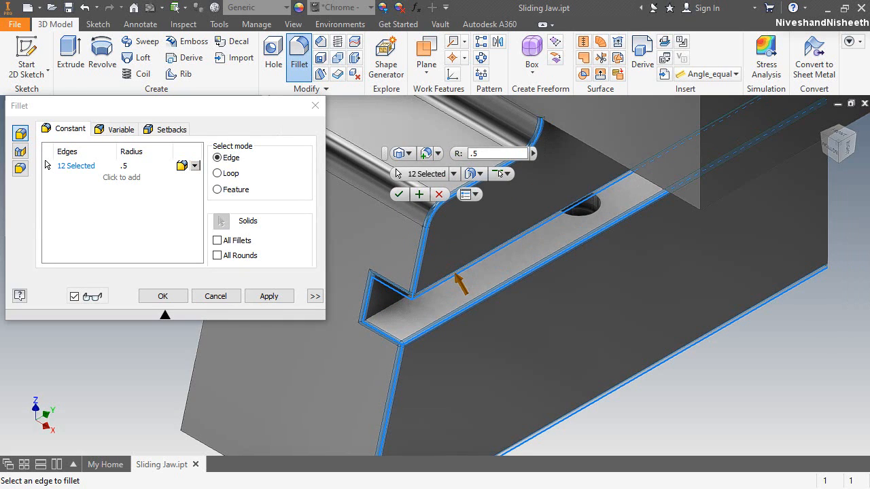
click(229, 112)
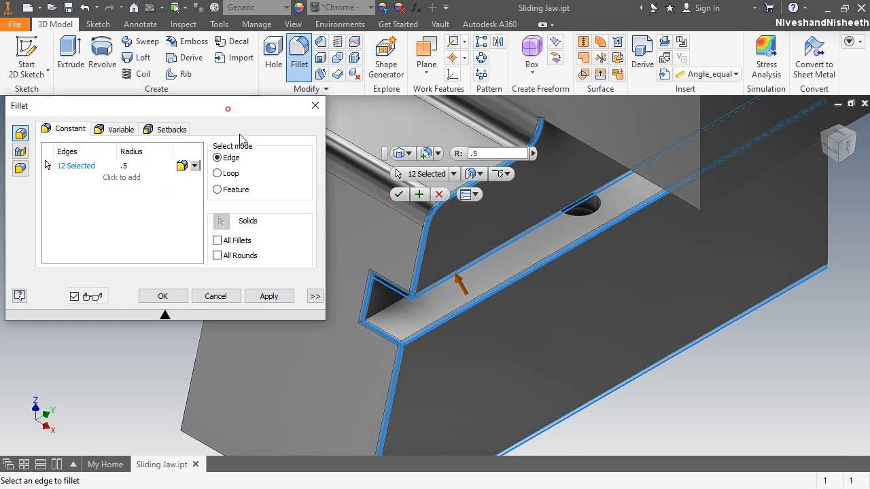
click(476, 268)
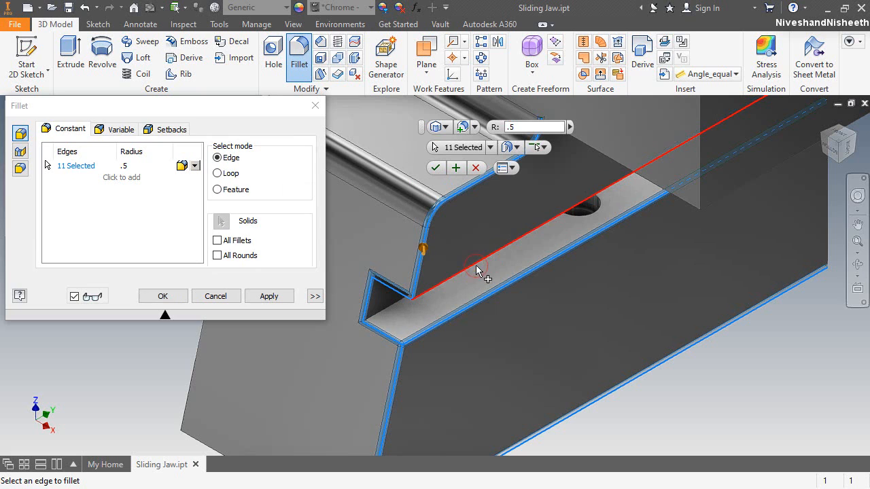
Add the short corner edge and the long lower side edge on the upper block's underside to the fillet selection
scroll(469, 359, up, 3)
scroll(473, 360, down, 5)
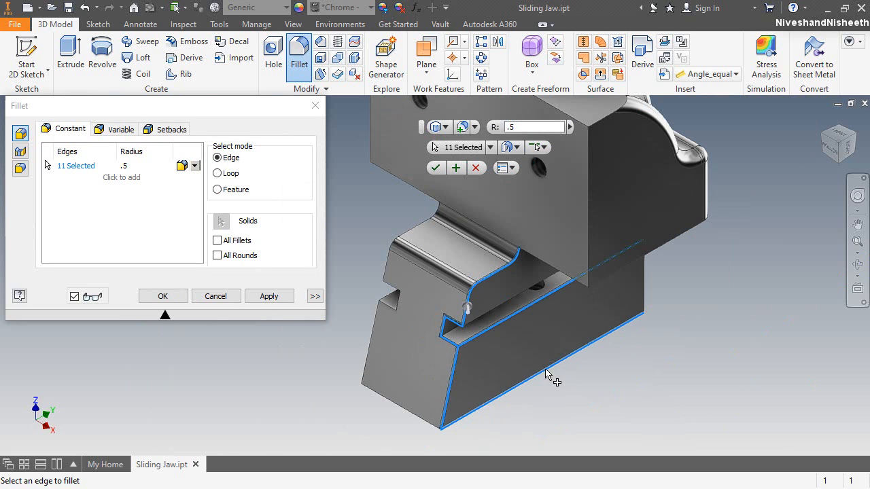
mouse_move(521, 345)
middle_down()
mouse_move(506, 323)
mouse_move(528, 347)
middle_up()
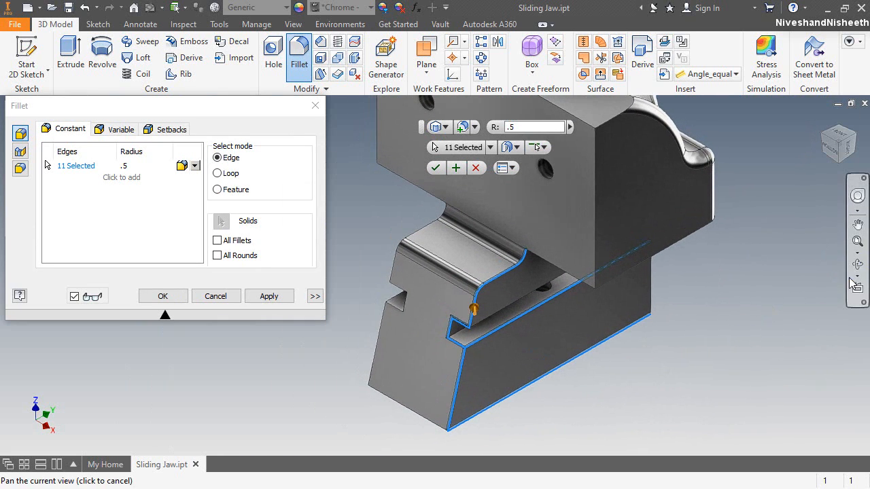
click(857, 269)
drag(530, 297, 421, 231)
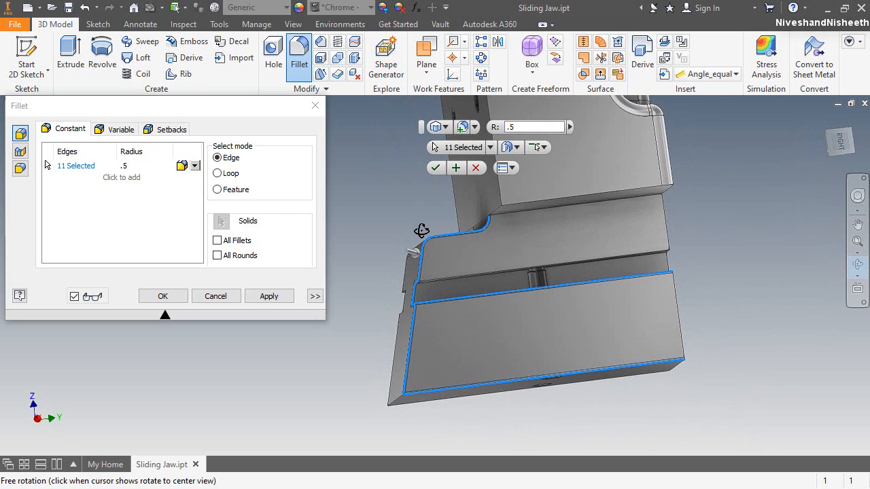
scroll(474, 201, up, 4)
right_click(474, 200)
click(515, 202)
click(537, 219)
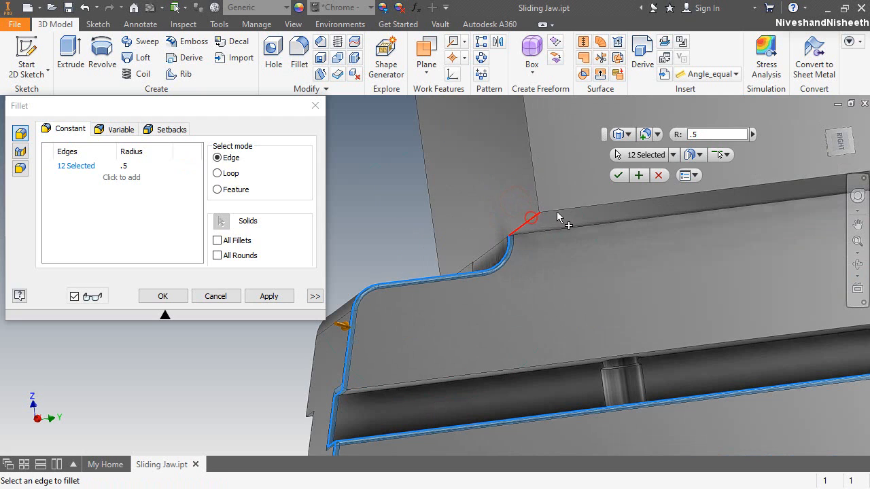
click(571, 210)
scroll(537, 228, down, 3)
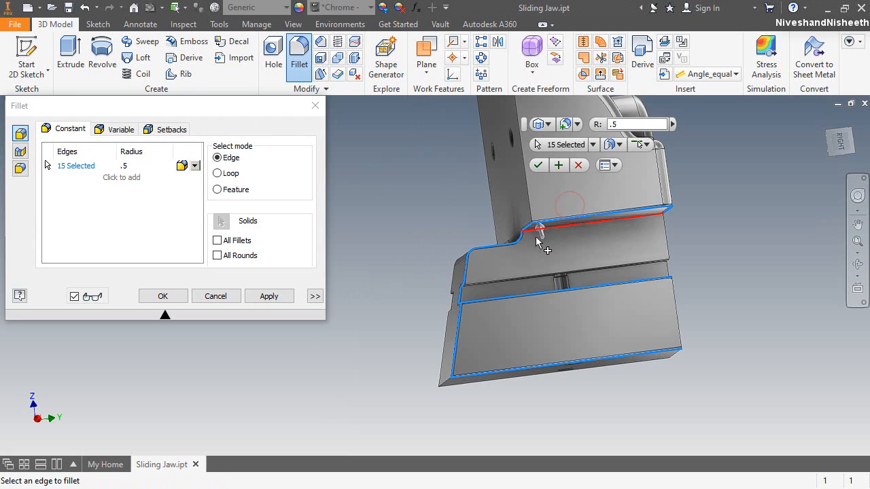
scroll(707, 298, up, 3)
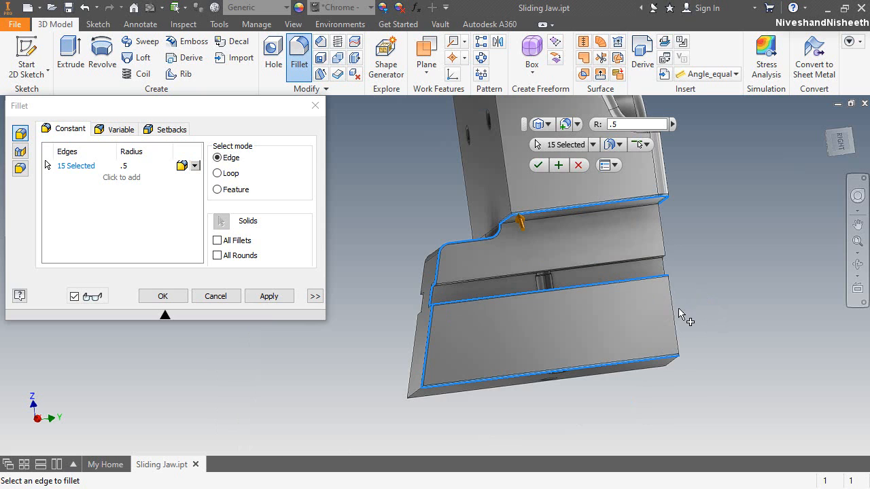
Add the lower block's side edge on the large threaded hole's end face, the groove notch edges there and the edge above them to the fillet selection
click(674, 302)
middle_drag(696, 299, 645, 311)
click(857, 263)
drag(540, 290, 474, 266)
right_click(474, 265)
click(519, 269)
click(531, 303)
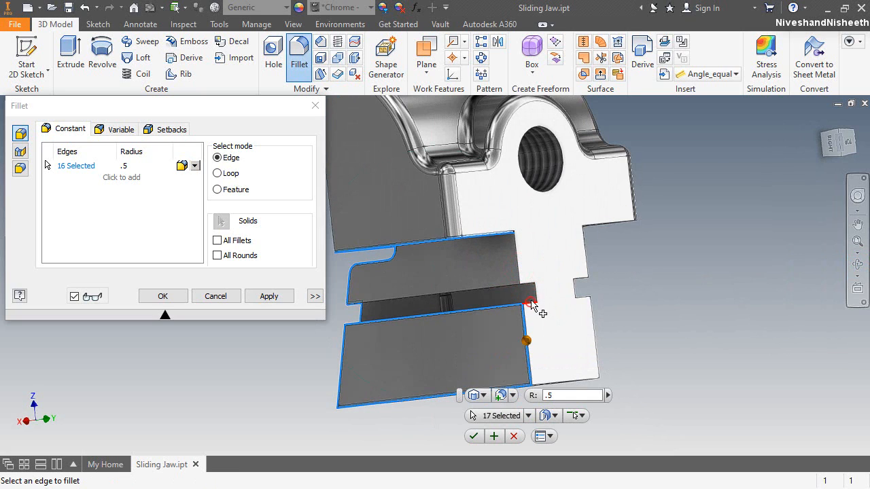
click(537, 290)
click(519, 272)
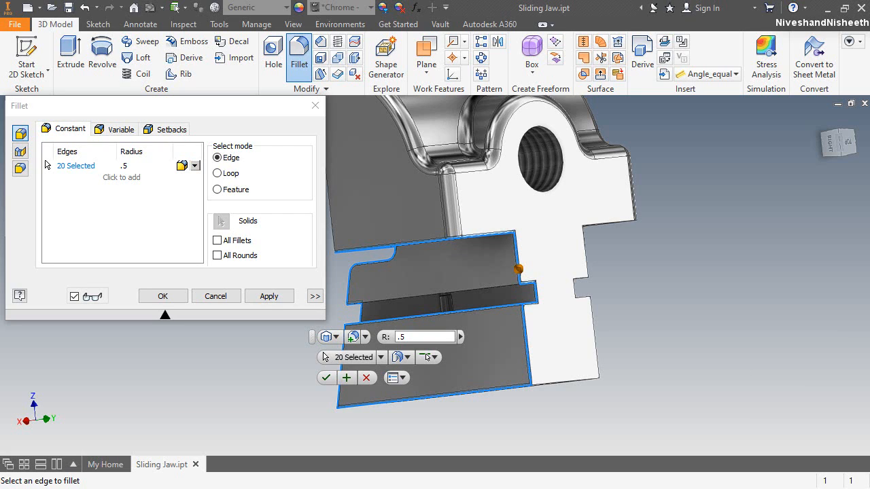
Add the same end face's bottom edge, opposite side edge, opposite groove notch edges and the vertical edge above the notch to the fillet selection
click(570, 384)
click(596, 349)
scroll(665, 324, up, 3)
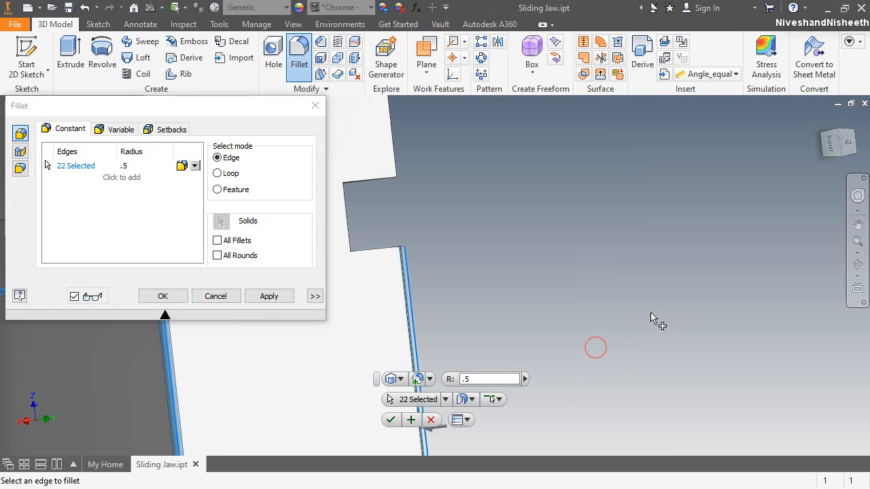
scroll(633, 311, down, 3)
scroll(671, 351, up, 3)
click(680, 352)
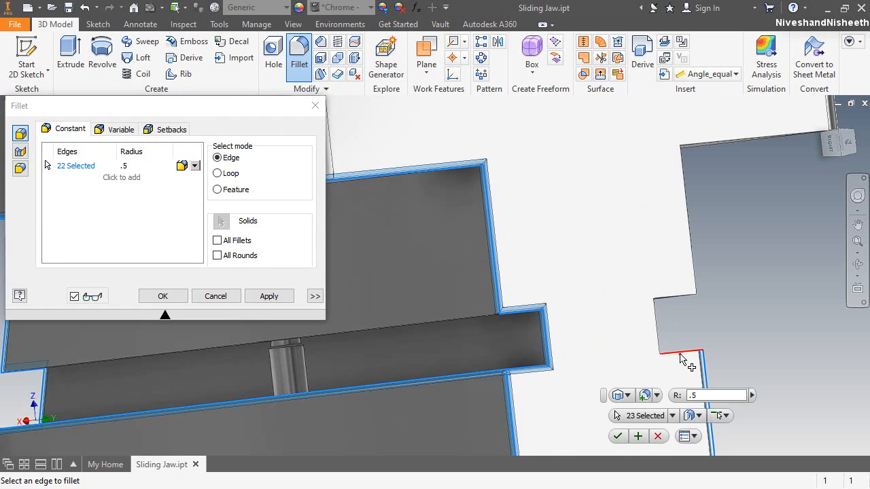
click(657, 333)
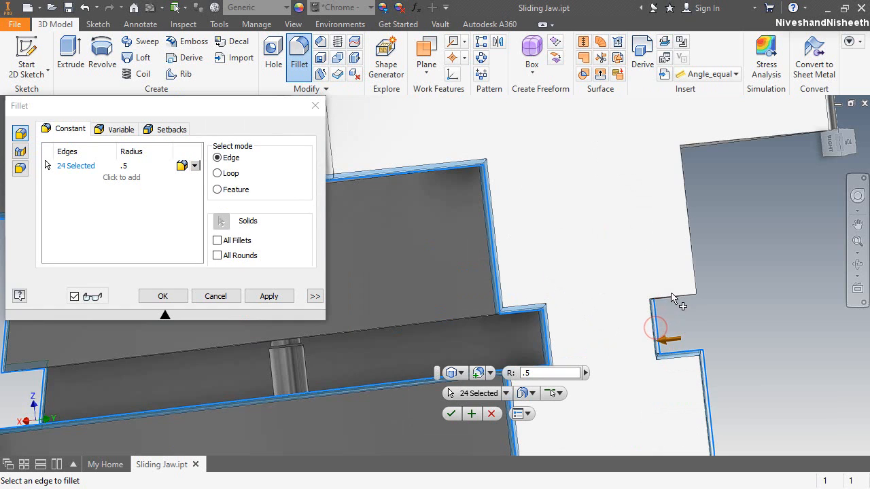
click(673, 295)
click(696, 269)
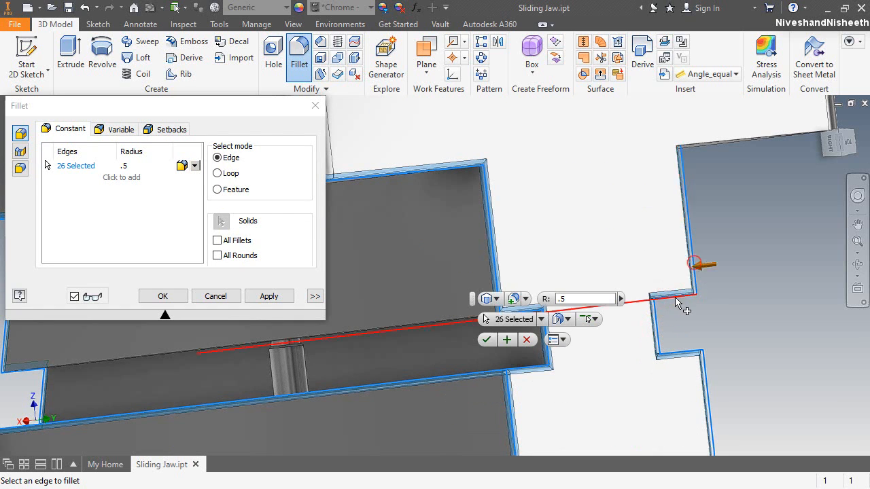
scroll(686, 272, down, 3)
scroll(706, 262, up, 3)
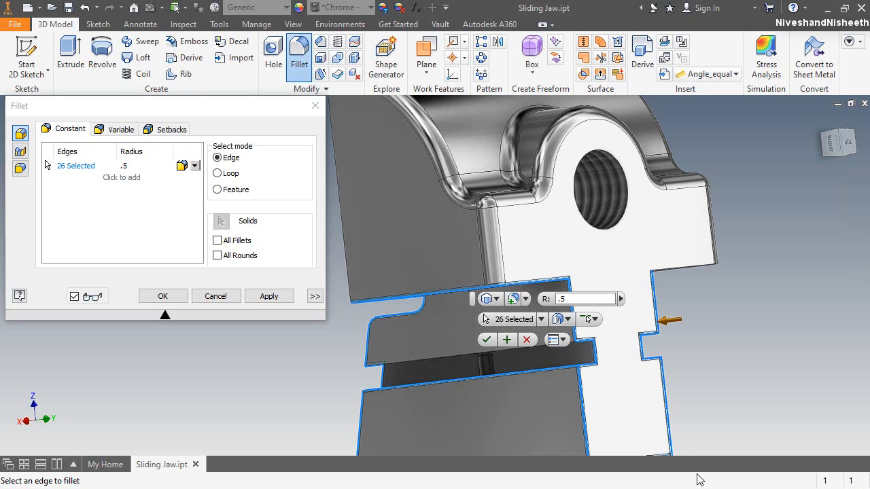
Add the upper block's end-face underside edge on the opposite side, with its adjoining chain of underside edges, to the fillet selection
middle_drag(672, 285, 633, 254)
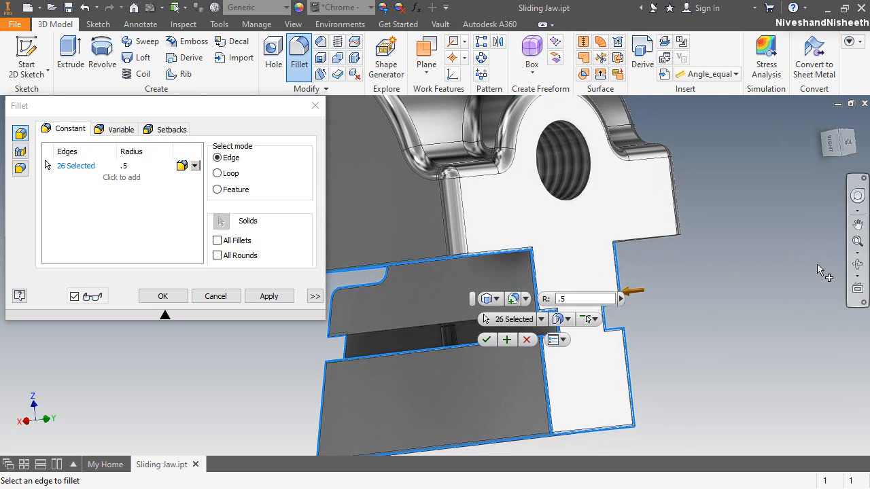
click(857, 263)
drag(521, 272, 536, 255)
right_click(557, 245)
click(591, 247)
click(611, 224)
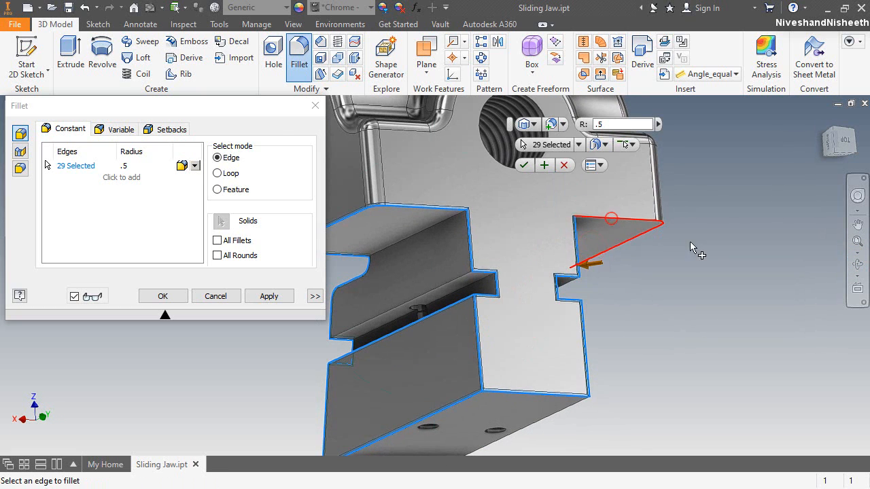
Add the upper block's short underside edge at the slanted end and the stepped profile edge chain below it to the fillet selection
click(857, 265)
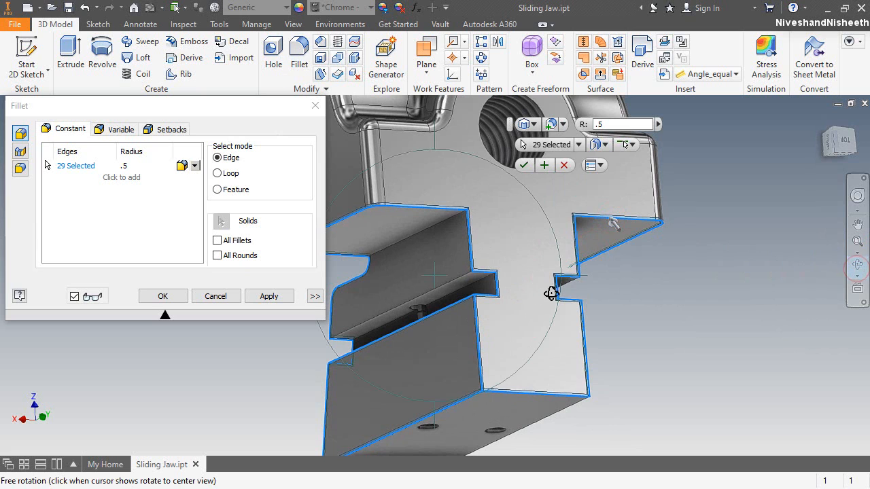
drag(505, 295, 410, 289)
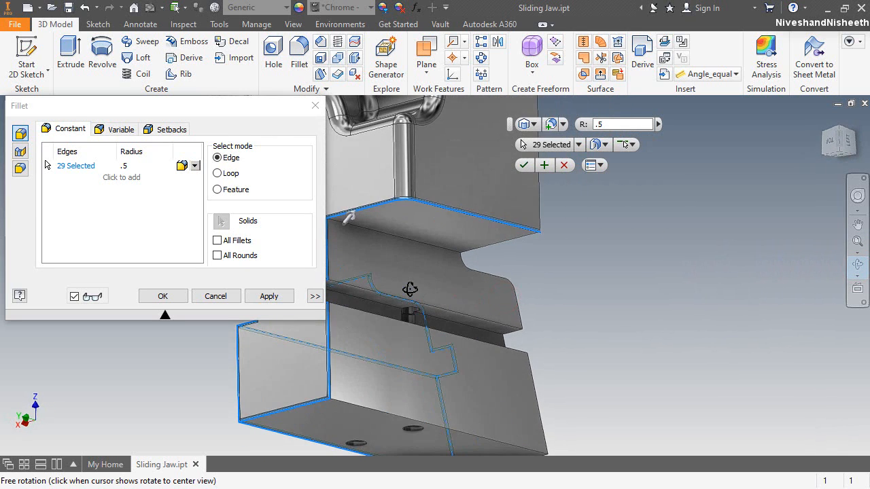
scroll(815, 293, up, 3)
scroll(610, 266, down, 5)
right_click(488, 266)
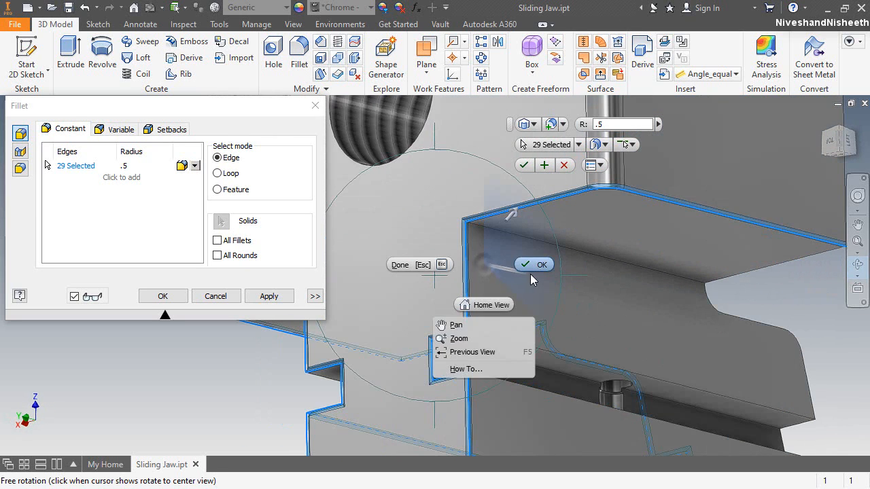
click(532, 263)
click(759, 276)
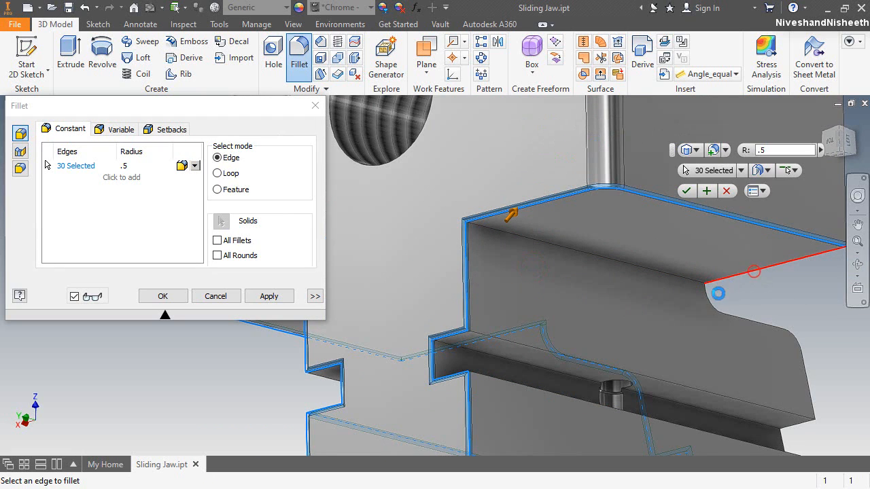
click(753, 272)
scroll(651, 290, up, 5)
scroll(700, 347, down, 5)
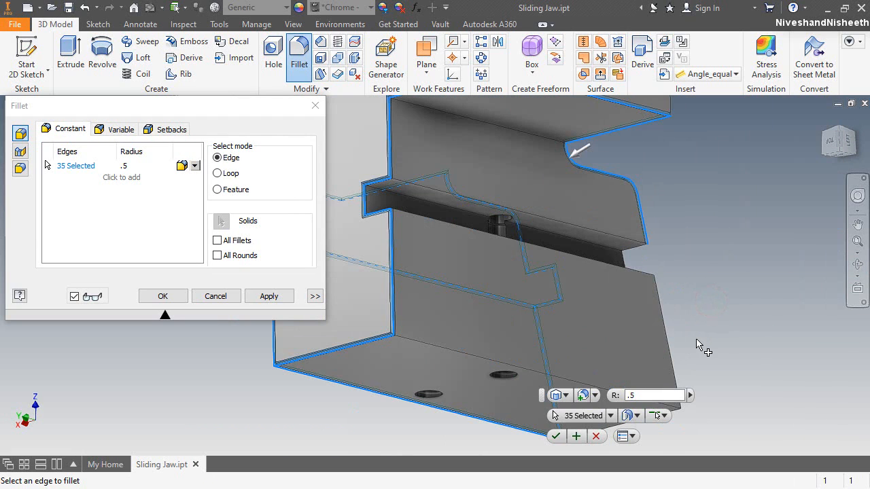
Add the groove's two long edges, the lower block's slanted end edge and its long bottom edge, and complete the 0.5 mm fillet
click(595, 233)
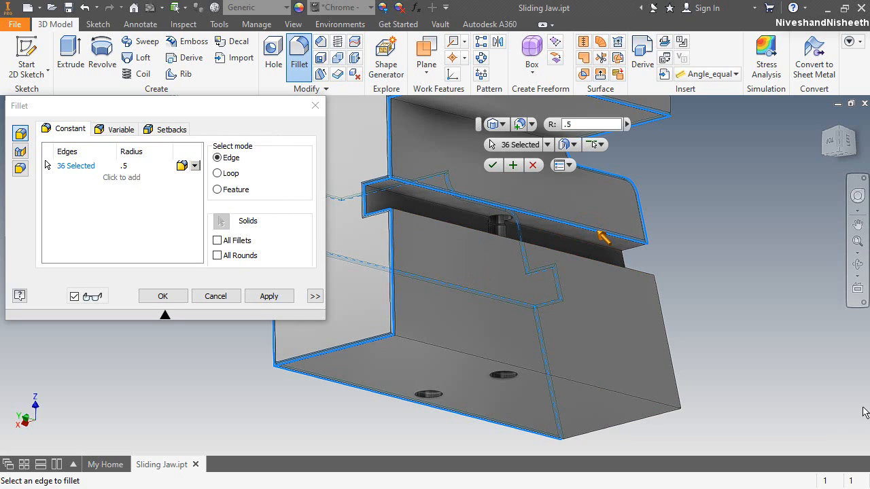
click(501, 237)
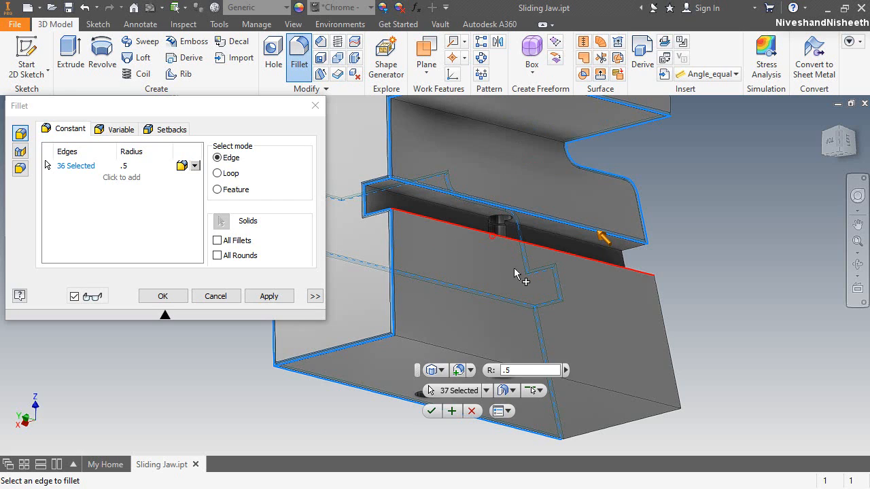
click(669, 336)
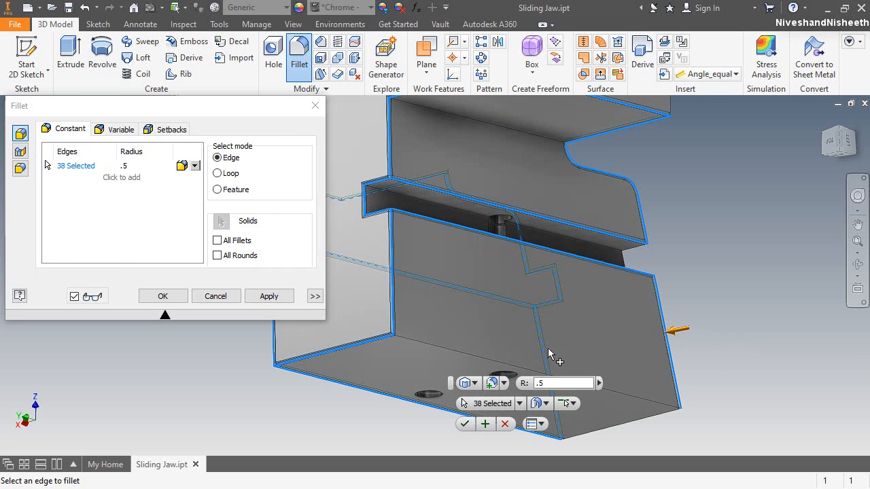
click(432, 351)
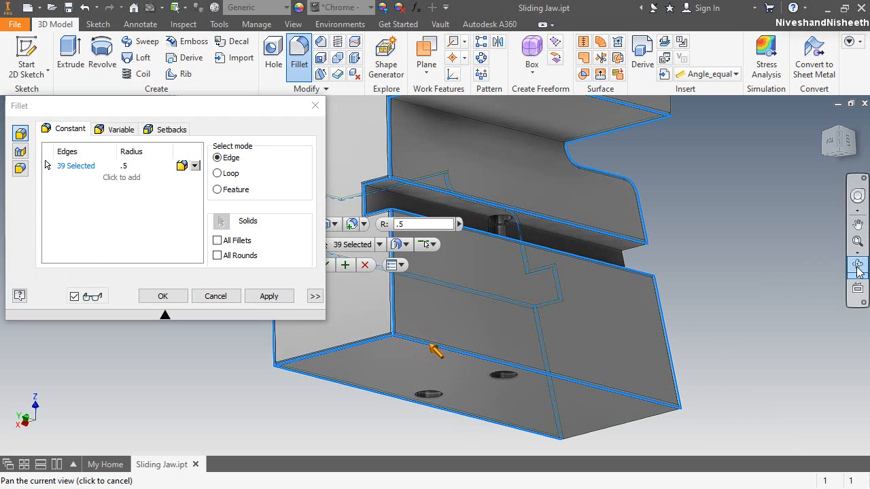
click(857, 267)
drag(394, 286, 287, 326)
click(163, 296)
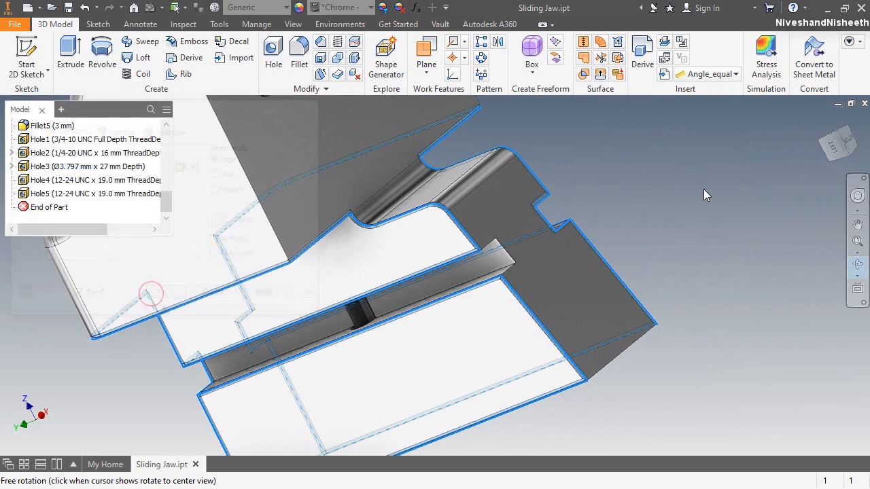
Apply a 0.5 mm fillet to the three notch edges of the side groove on the slanted end face
click(841, 141)
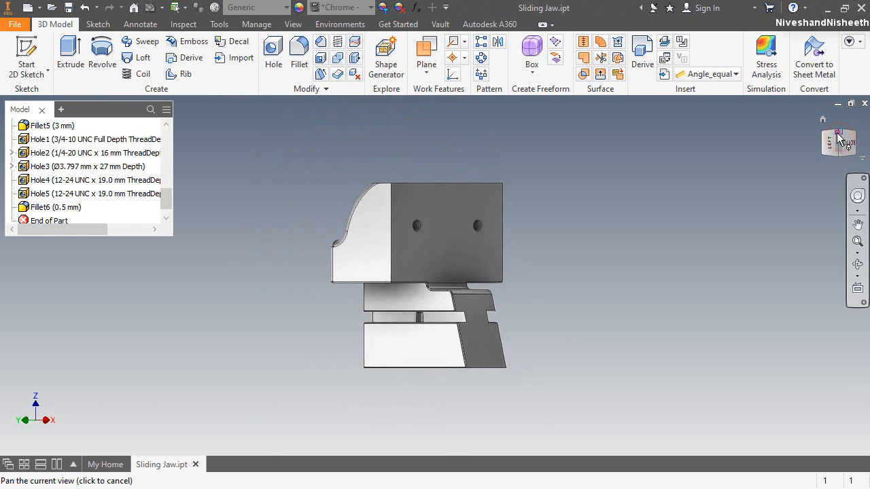
scroll(518, 273, up, 10)
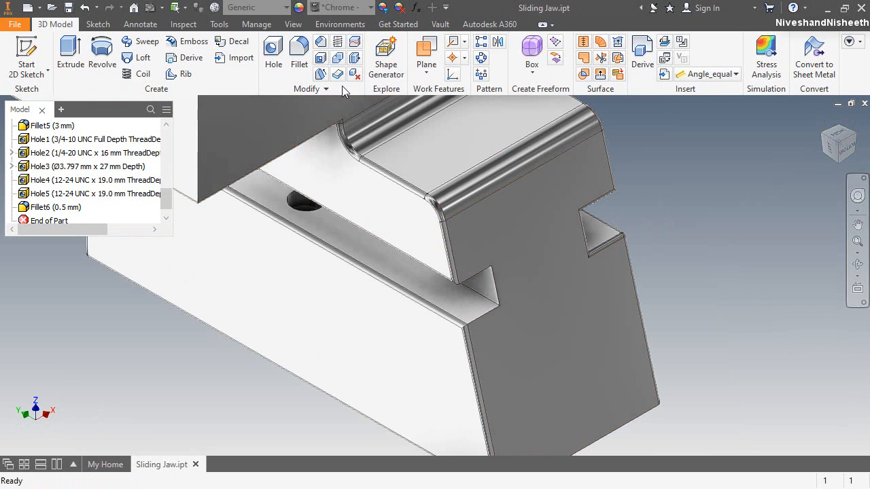
click(488, 270)
click(500, 294)
click(488, 319)
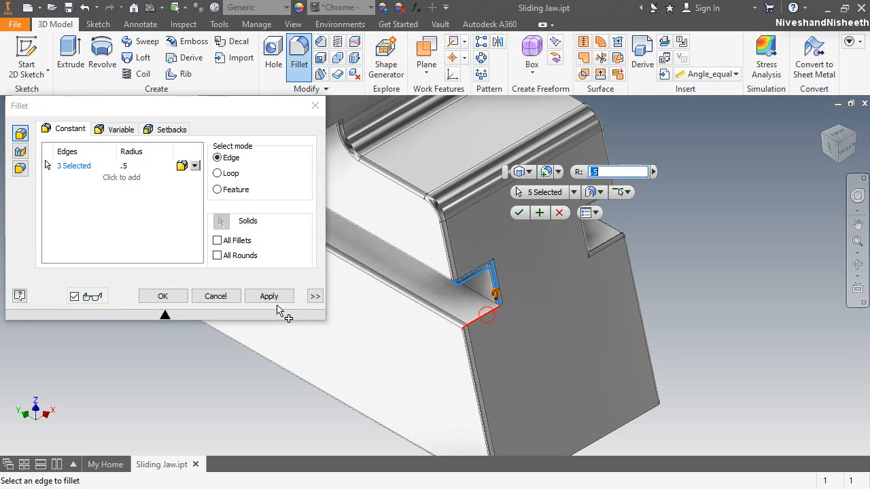
click(173, 296)
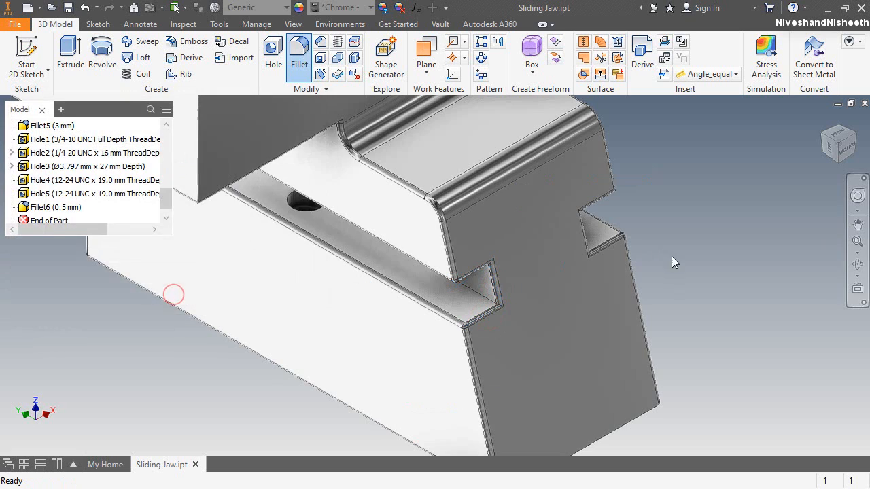
Examine the filleted edges and grooves on the lower block, and return to the home view of the whole jaw
scroll(636, 301, up, 3)
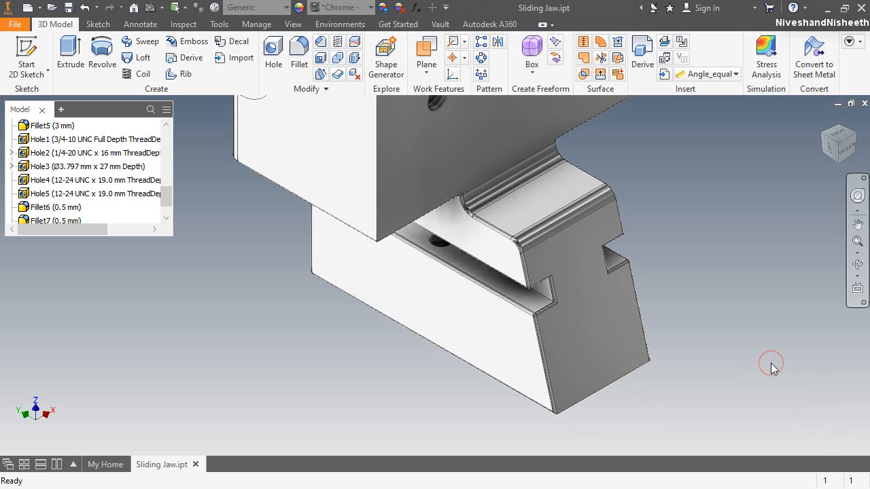
scroll(603, 432, up, 4)
scroll(603, 433, down, 3)
click(857, 264)
drag(570, 279, 583, 359)
right_click(534, 227)
click(576, 224)
click(822, 121)
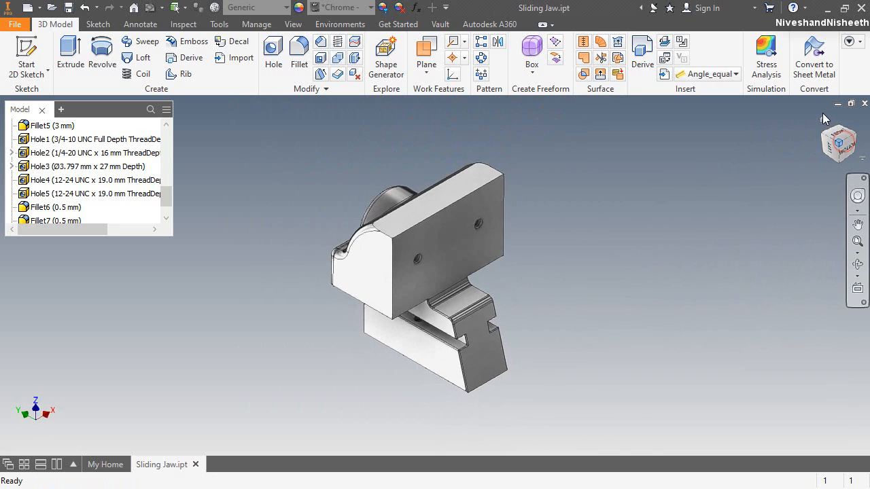
click(822, 121)
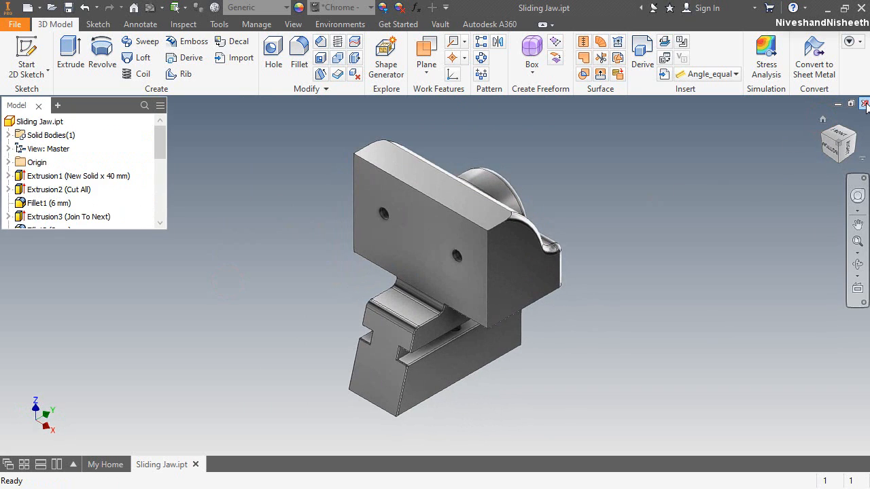
Close the Sliding Jaw part and create a new blank part file
click(864, 103)
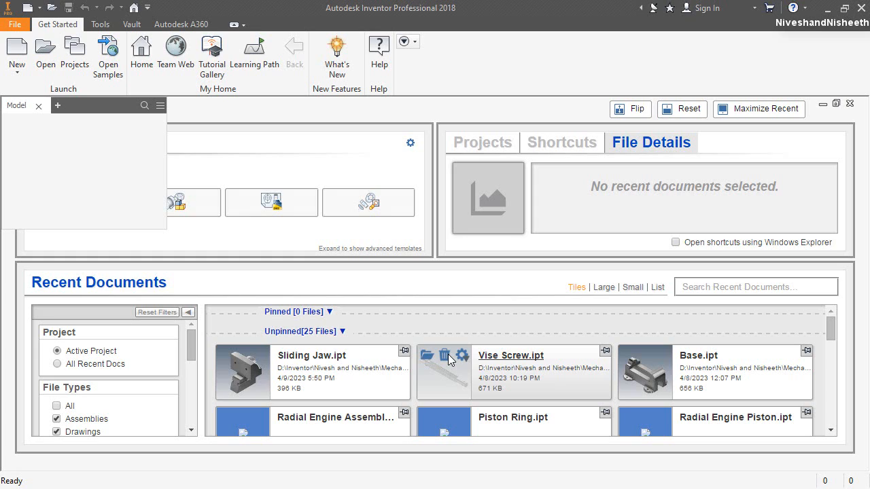
click(17, 46)
drag(393, 43, 367, 68)
double_click(532, 138)
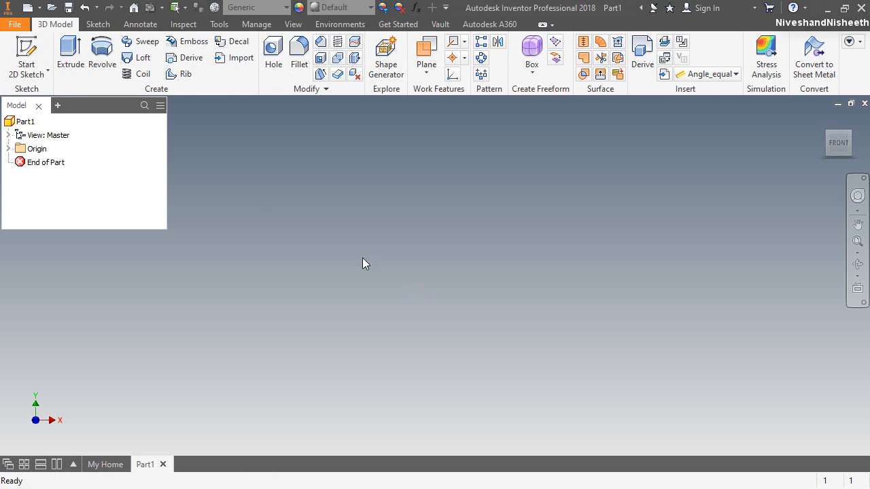
Start a 2D sketch on the horizontal XZ plane and view it face-on from the bottom
click(26, 54)
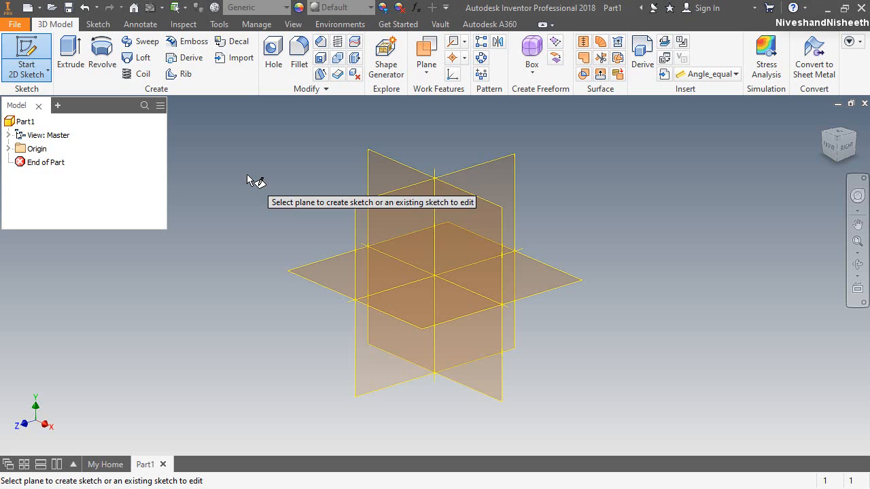
click(321, 283)
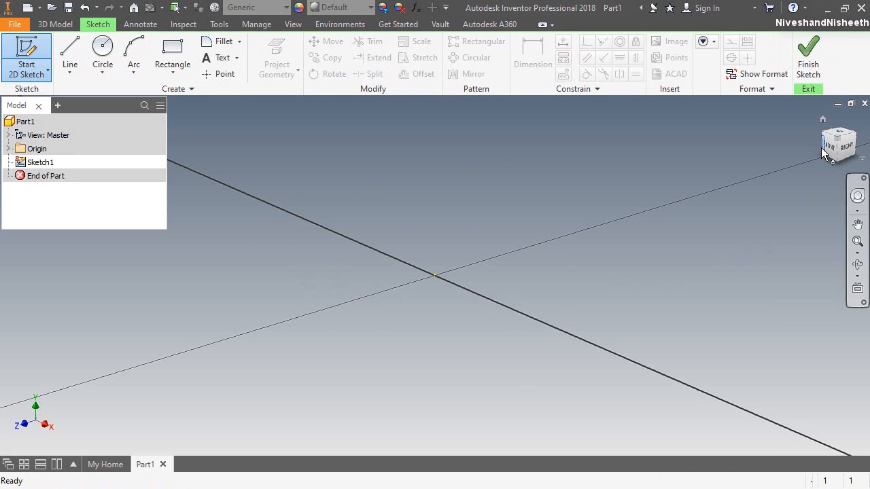
click(830, 153)
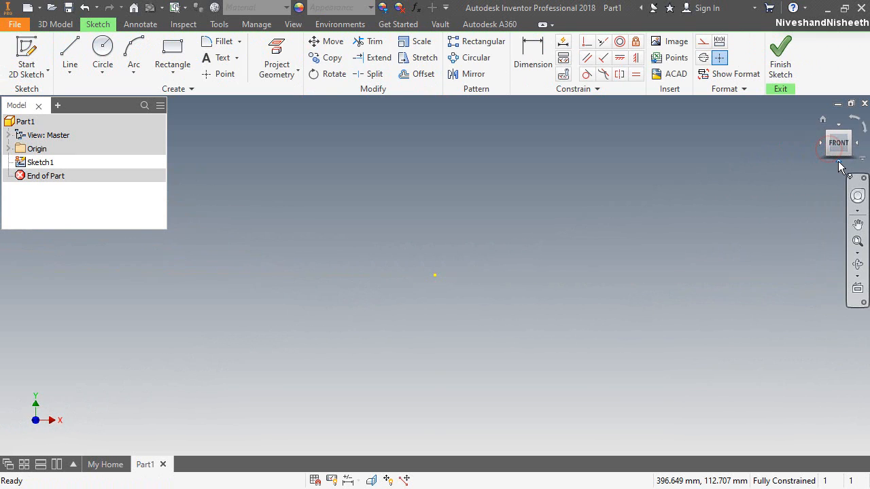
Sketch a center rectangle from the origin, about 401 mm wide and 97 mm high
click(164, 71)
click(202, 153)
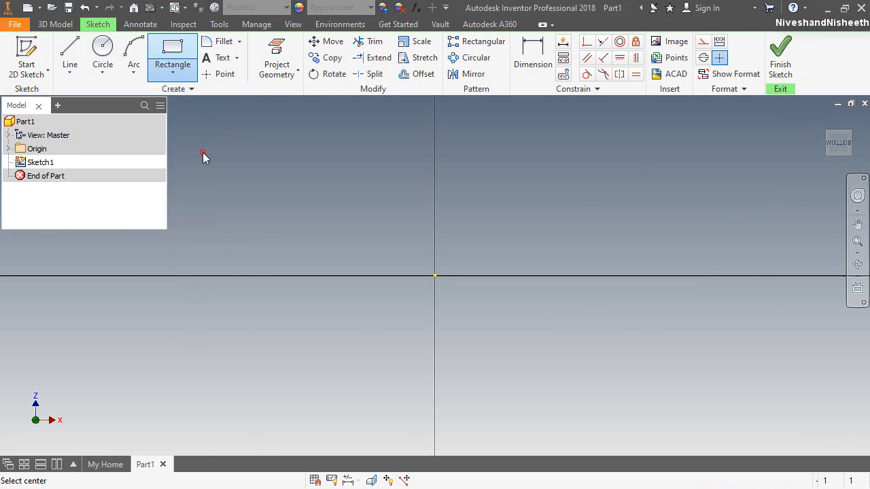
click(434, 276)
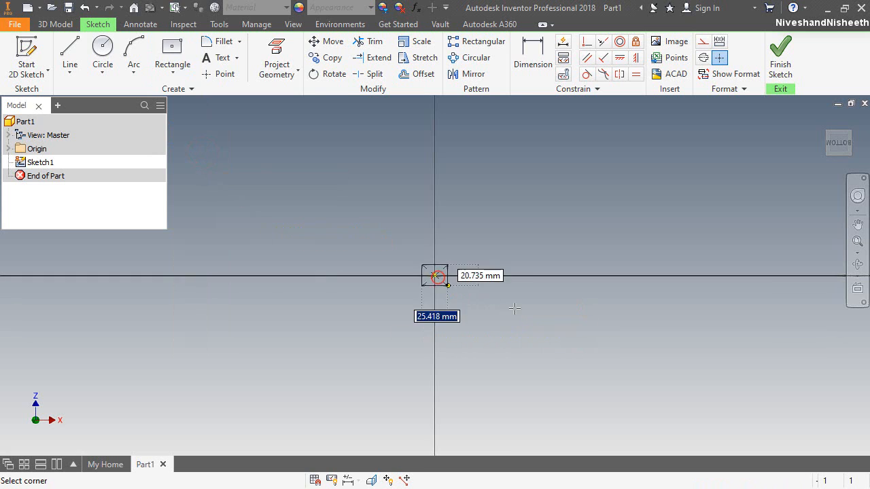
click(639, 324)
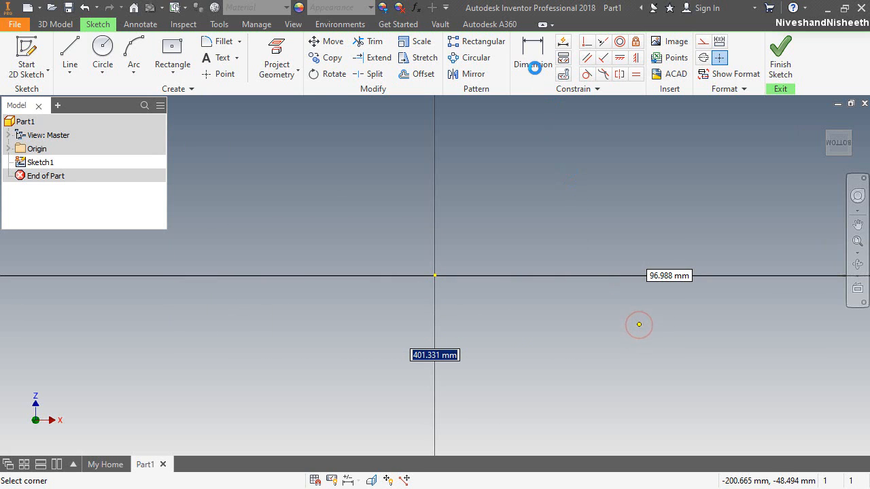
Dimension the rectangle's upper horizontal edge and set its length to 60 mm
click(531, 62)
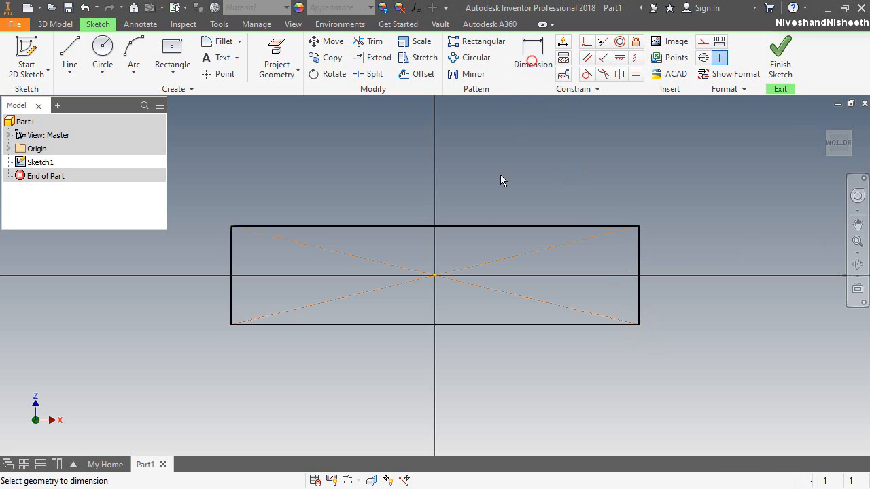
click(476, 227)
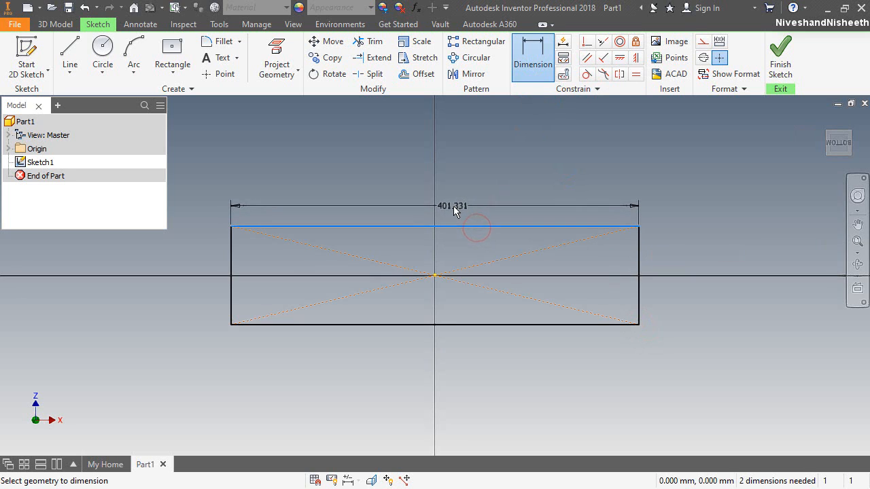
click(453, 206)
text(60)
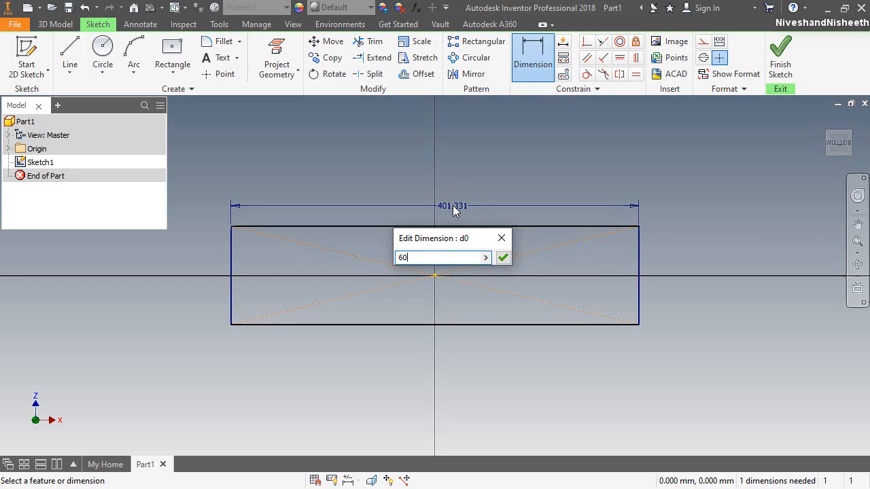
key(Return)
Dimension the rectangle's vertical side and set its height to 8.64 mm
scroll(369, 184, up, 5)
scroll(414, 233, down, 3)
scroll(351, 256, up, 2)
click(298, 252)
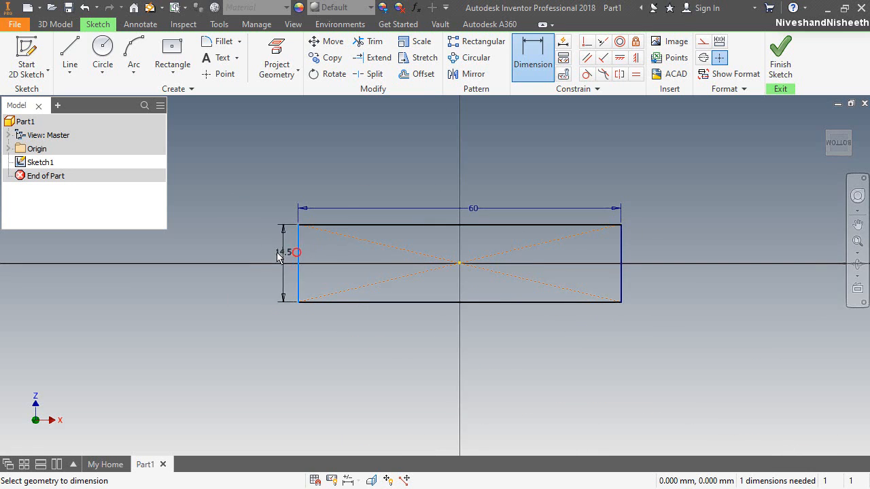
click(272, 255)
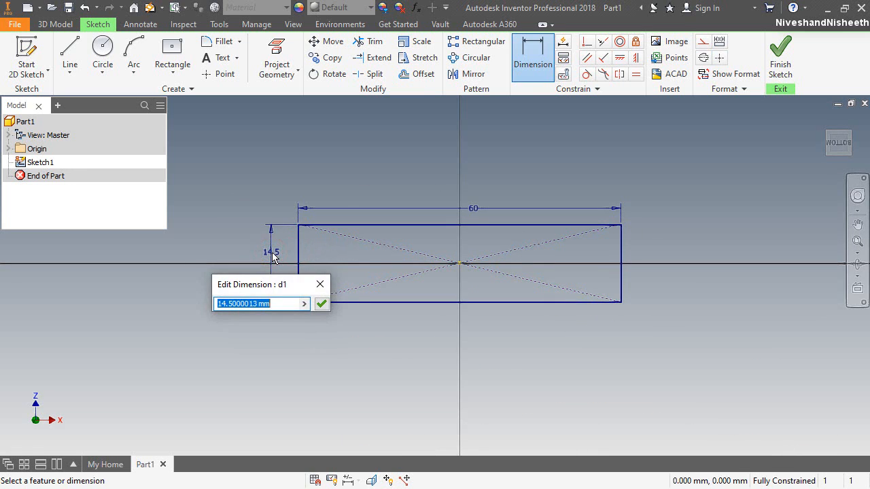
text(8.64)
key(Return)
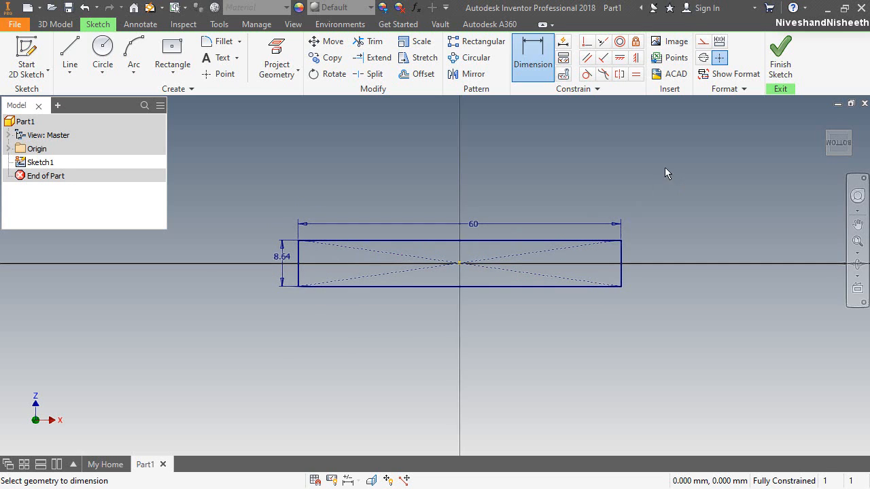
Sketch a two-point rectangle about 9 mm wide and 3.4 mm deep, hanging inward from the middle of the long upper edge
click(165, 72)
click(183, 98)
scroll(474, 260, down, 2)
scroll(467, 254, up, 5)
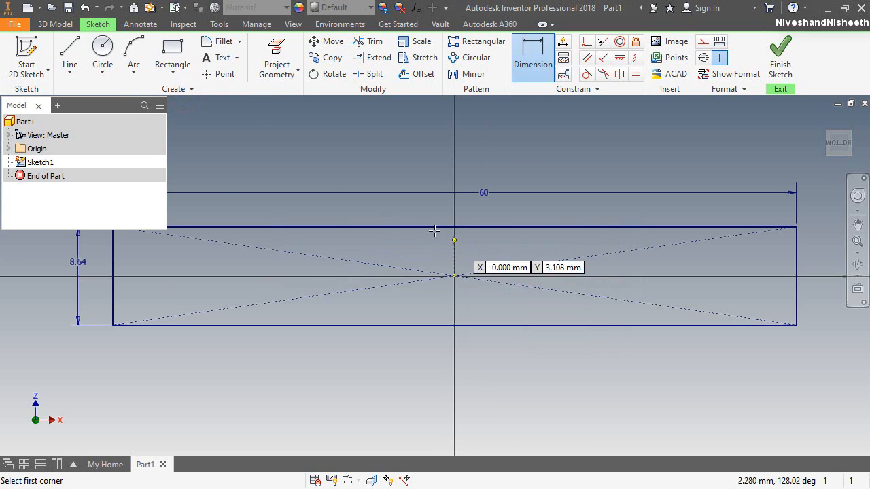
click(399, 227)
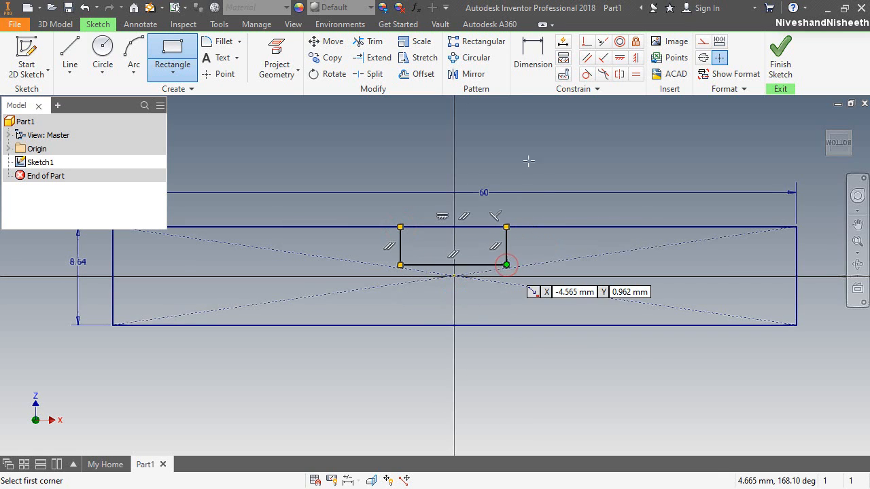
Make the midpoint of the small rectangle's upper edge coincident with the midpoint of the large rectangle's upper edge
click(586, 43)
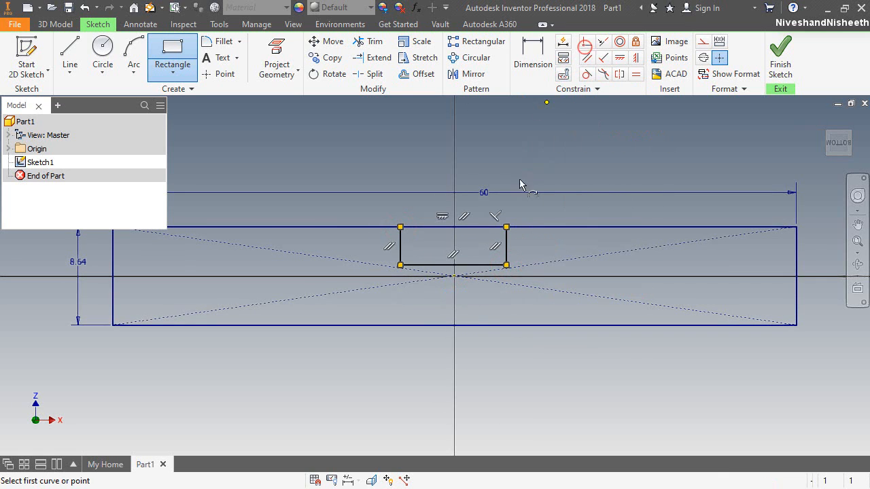
click(451, 226)
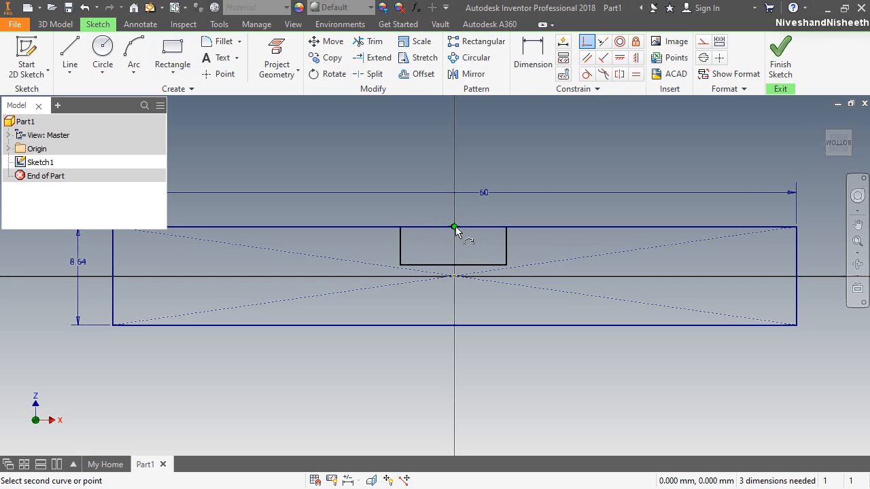
click(455, 227)
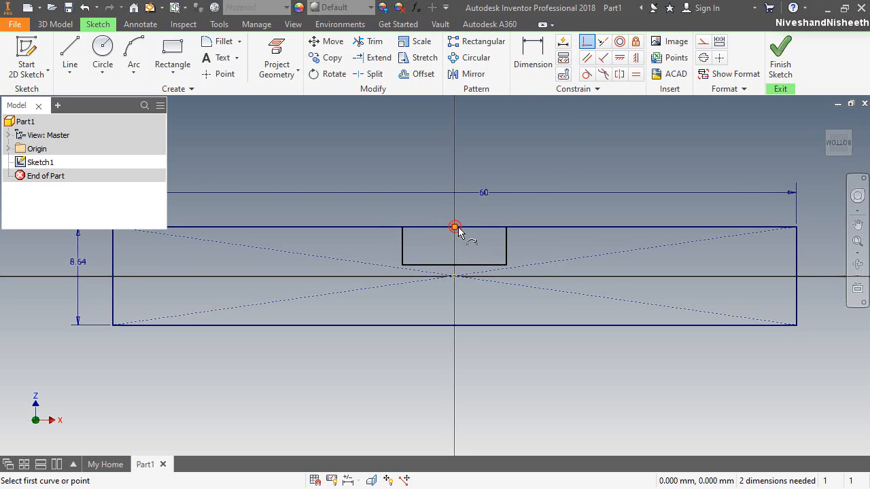
Dimension the small notch rectangle to 4 mm wide and 3.25 mm deep, and leave the Dimension command
click(530, 54)
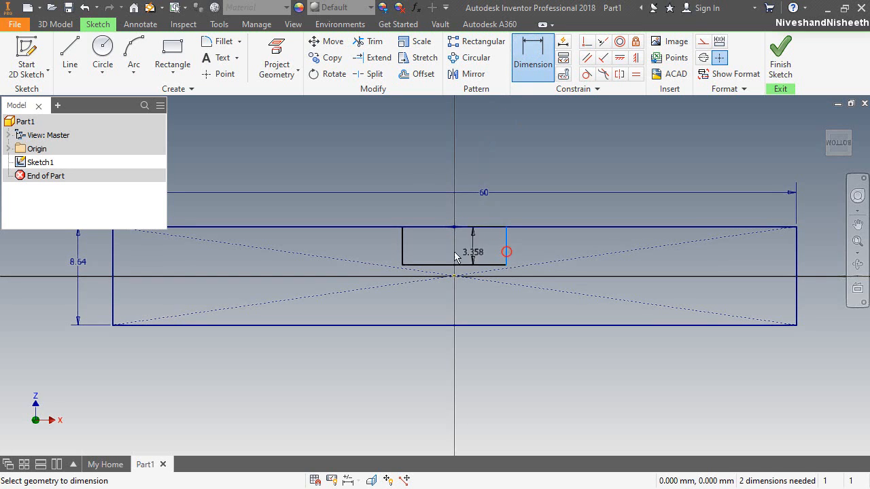
click(439, 207)
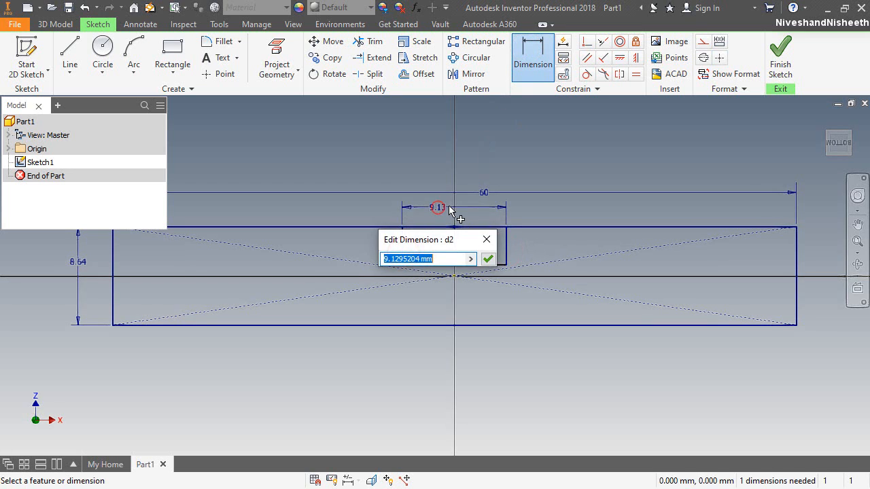
text(4)
key(Return)
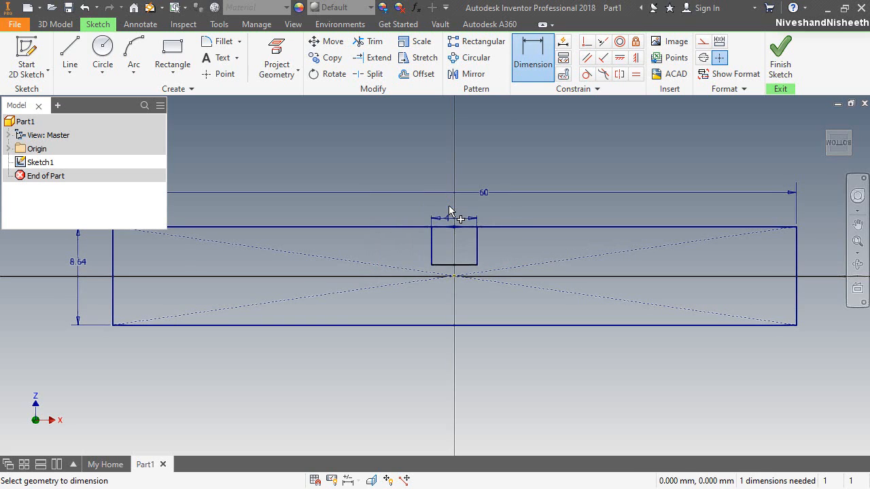
click(396, 250)
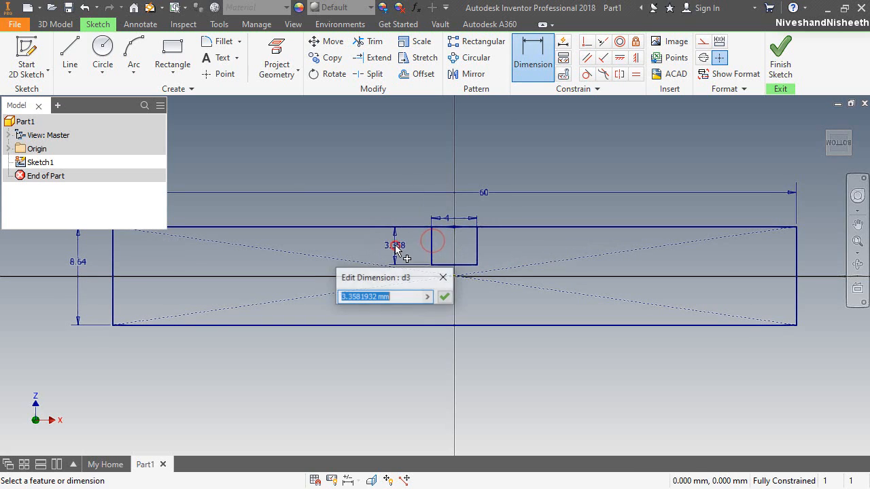
text(3.25)
key(Return)
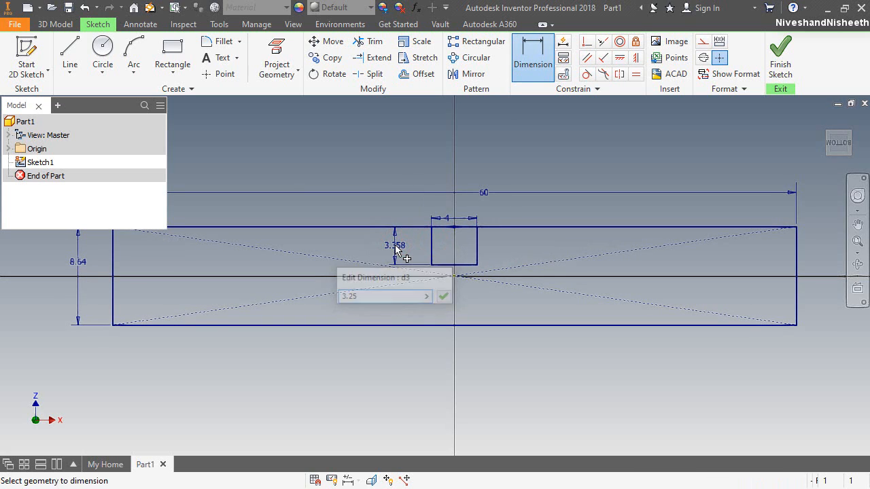
right_click(545, 173)
key(Escape)
Convert the upper edges of both the large rectangle and the small notch rectangle to construction lines
click(532, 226)
click(703, 41)
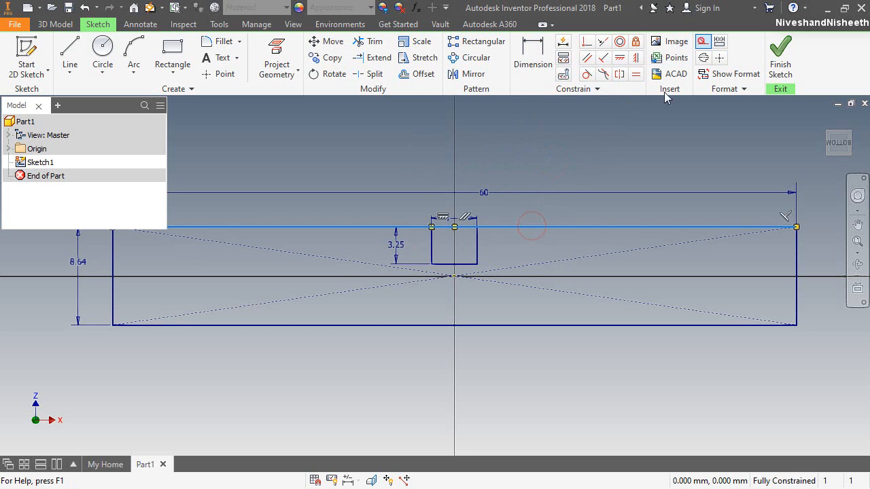
click(635, 131)
drag(462, 233, 488, 239)
click(703, 41)
click(637, 136)
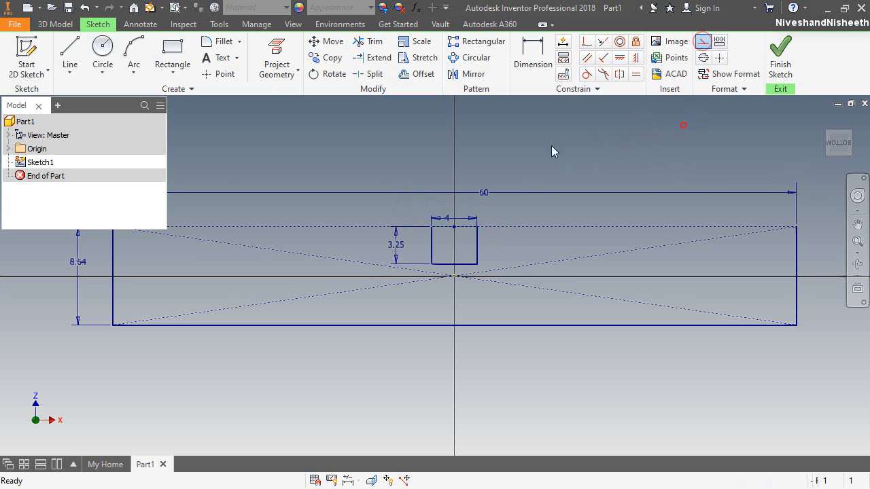
Draw solid lines along the upper edge from each outer corner to the nearest notch corner, leaving the notch open
click(70, 51)
scroll(376, 337, down, 3)
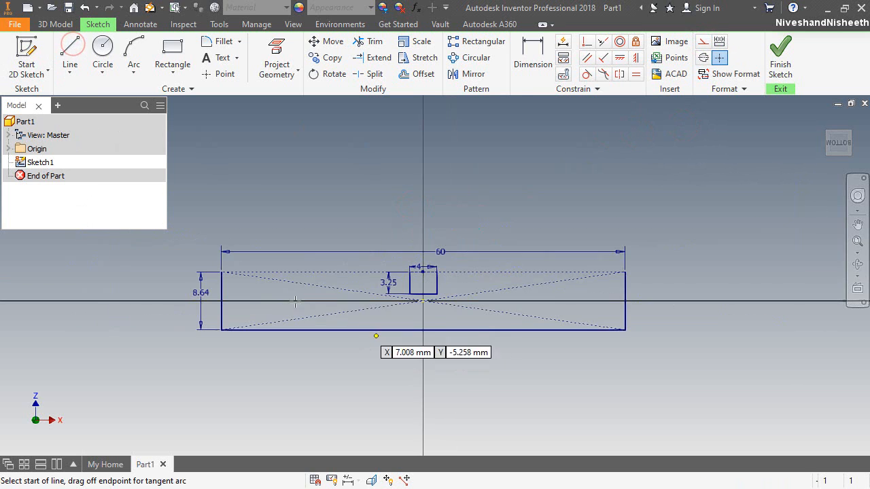
click(221, 271)
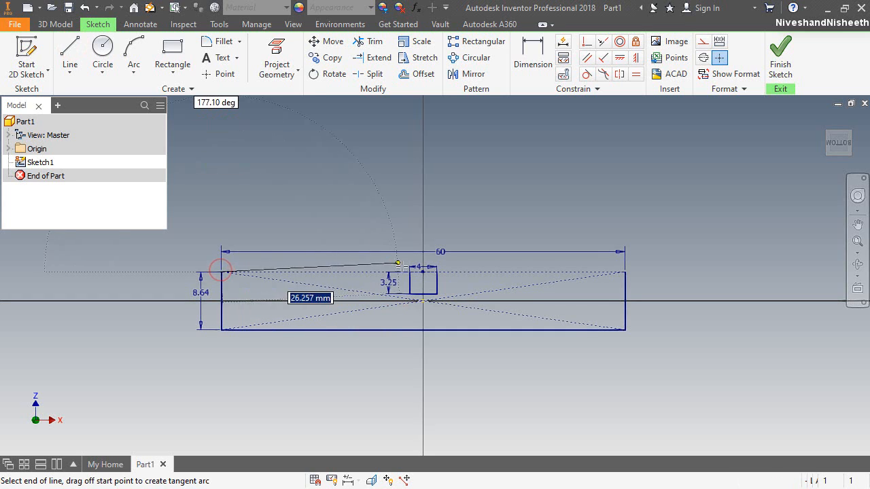
double_click(410, 272)
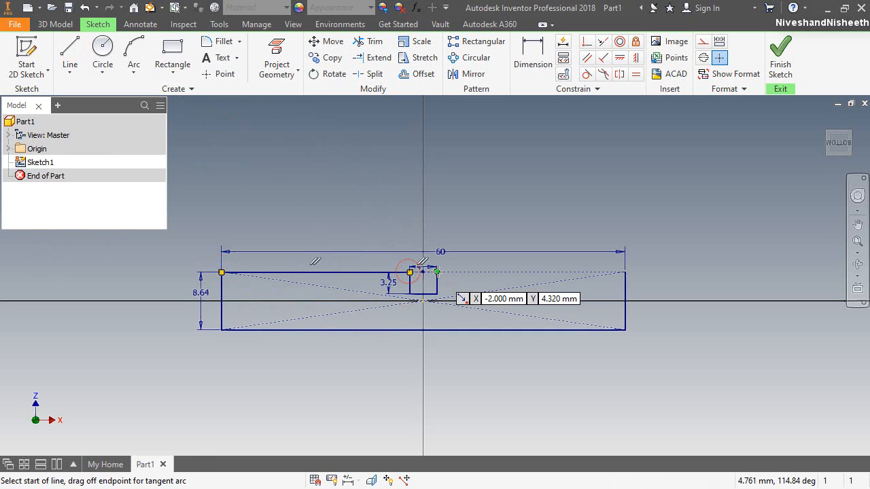
click(423, 301)
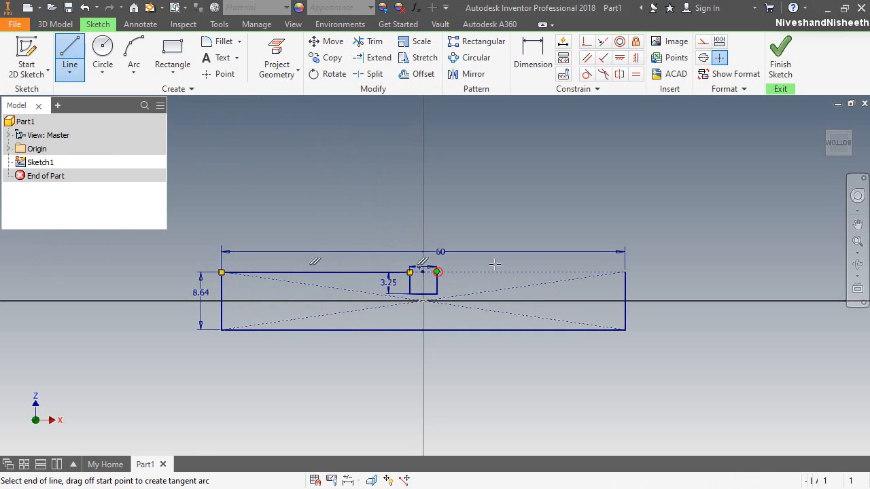
double_click(623, 271)
right_click(507, 192)
click(548, 192)
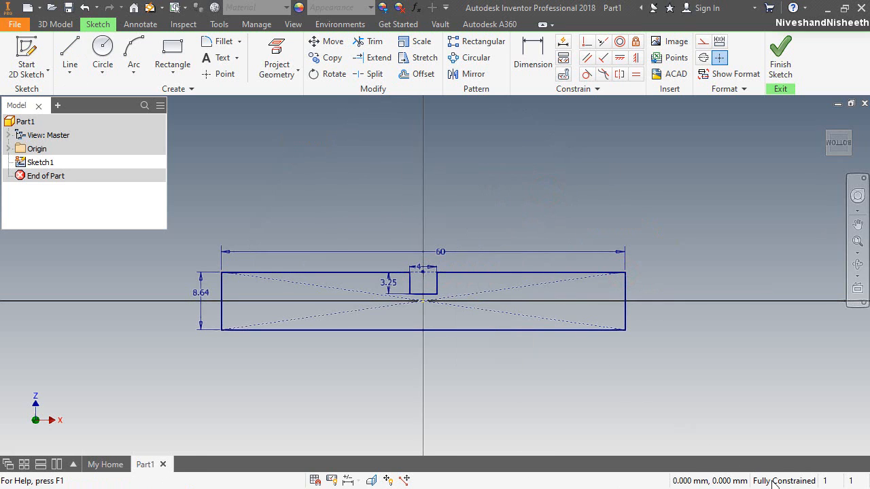
Finish the sketch and extrude the notched profile symmetrically by 4.75 mm as a new solid
click(775, 66)
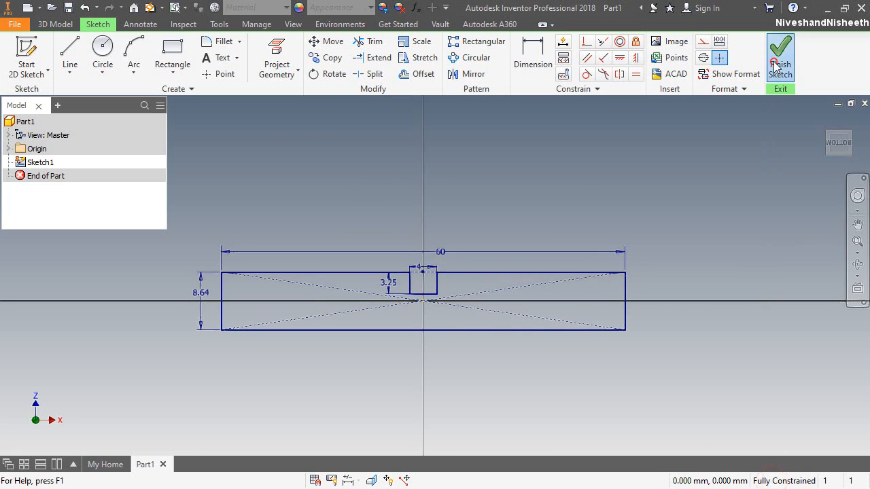
click(823, 120)
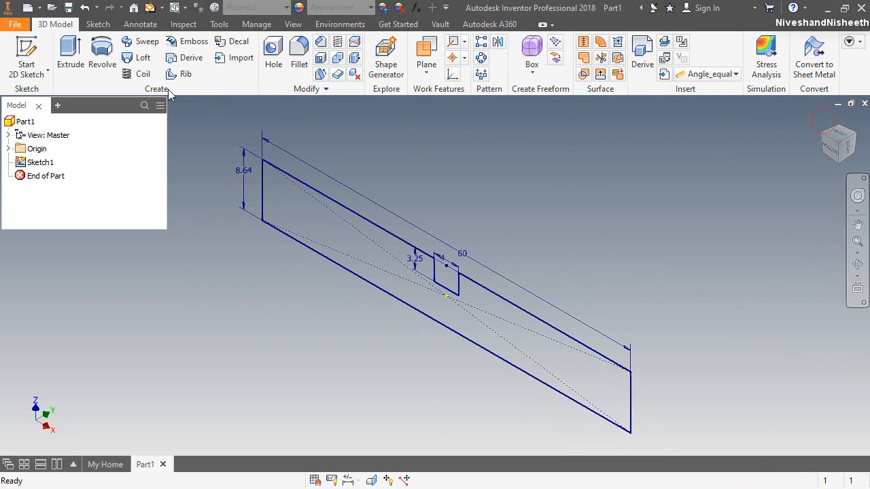
click(73, 49)
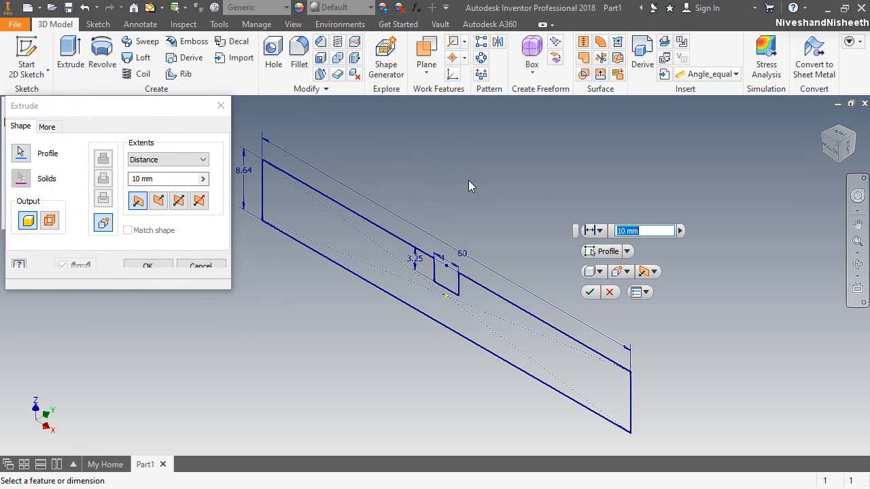
click(147, 107)
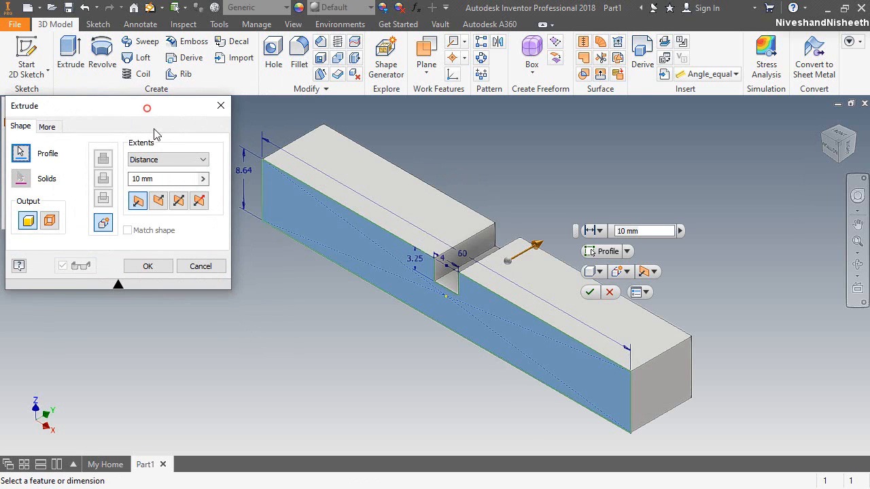
click(178, 201)
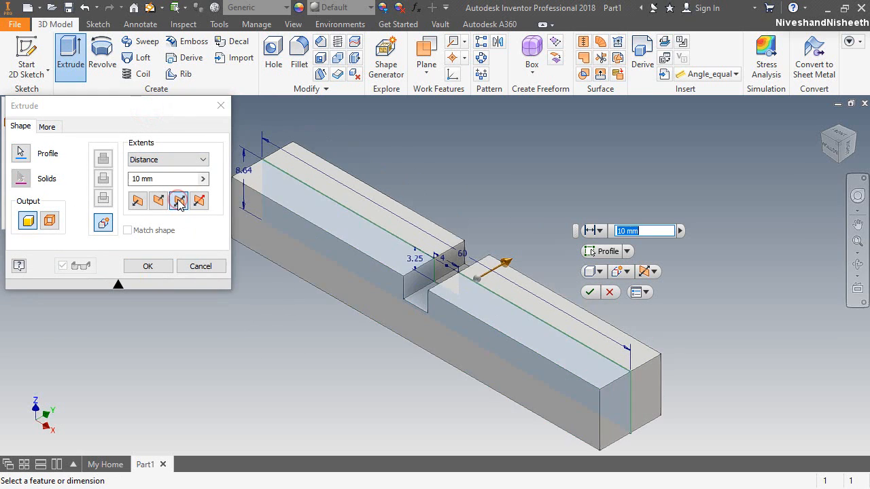
click(166, 178)
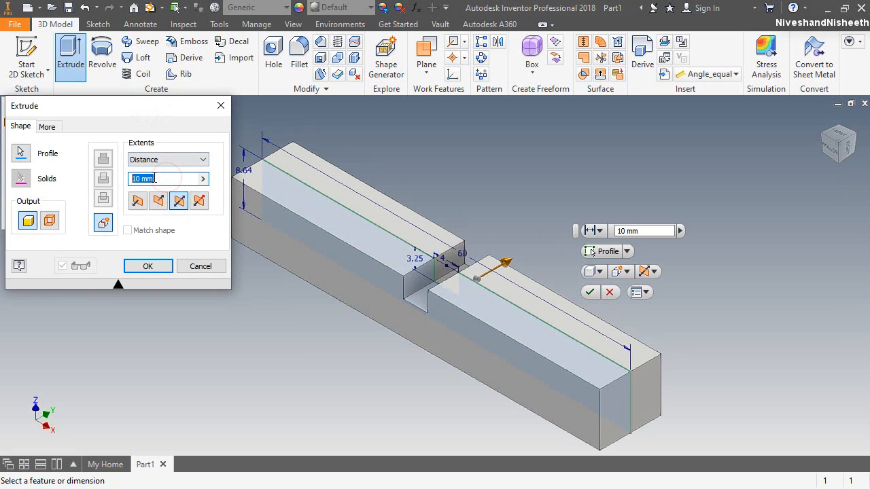
text(4.75)
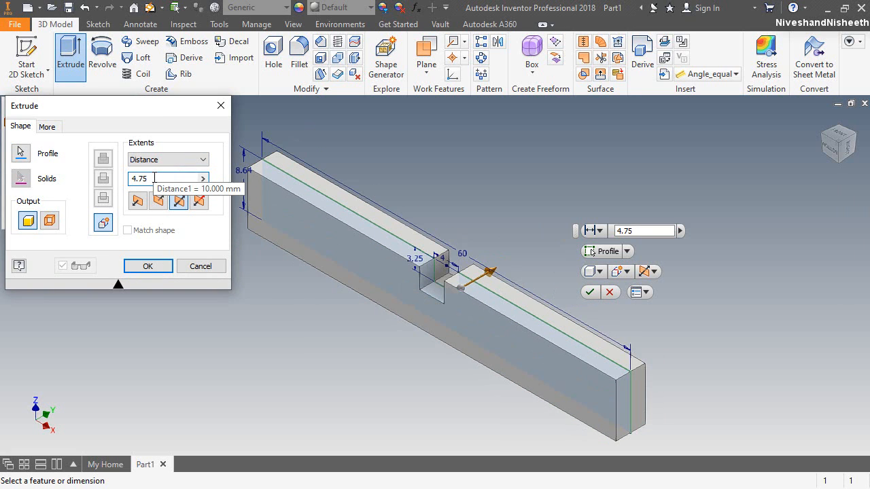
click(150, 264)
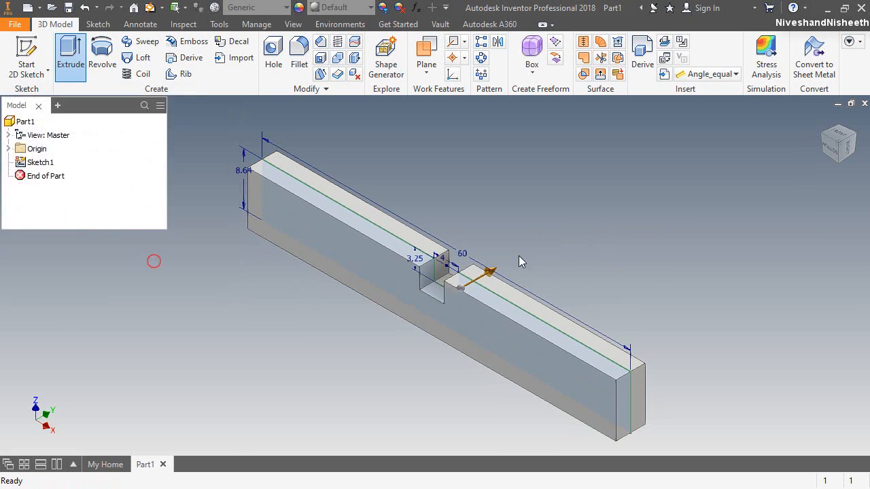
click(594, 239)
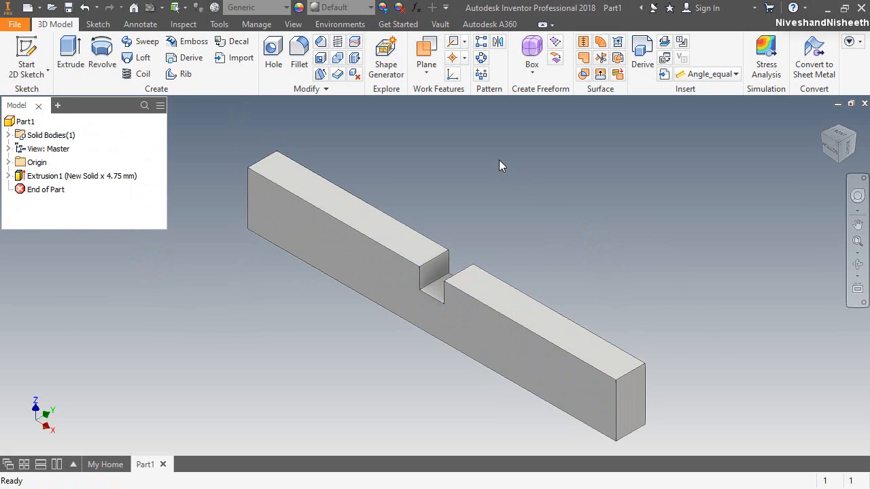
Apply the Aluminum - Polished appearance to the notched bar
click(351, 8)
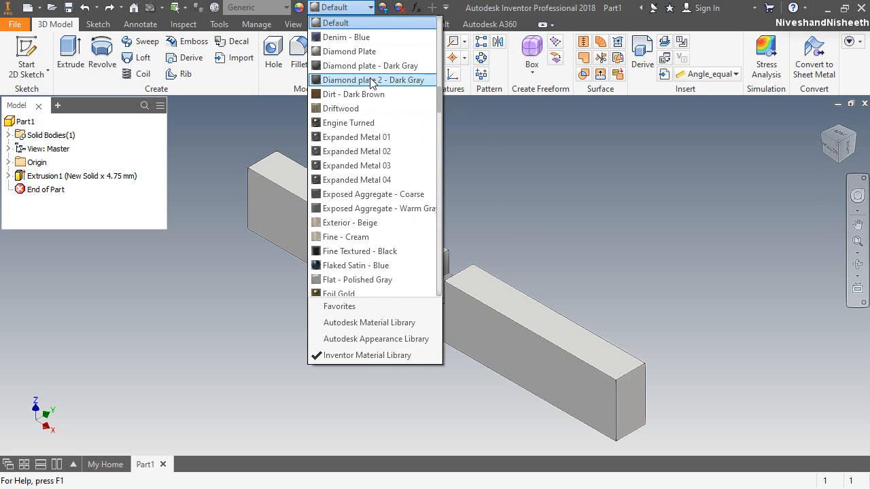
scroll(397, 139, up, 2)
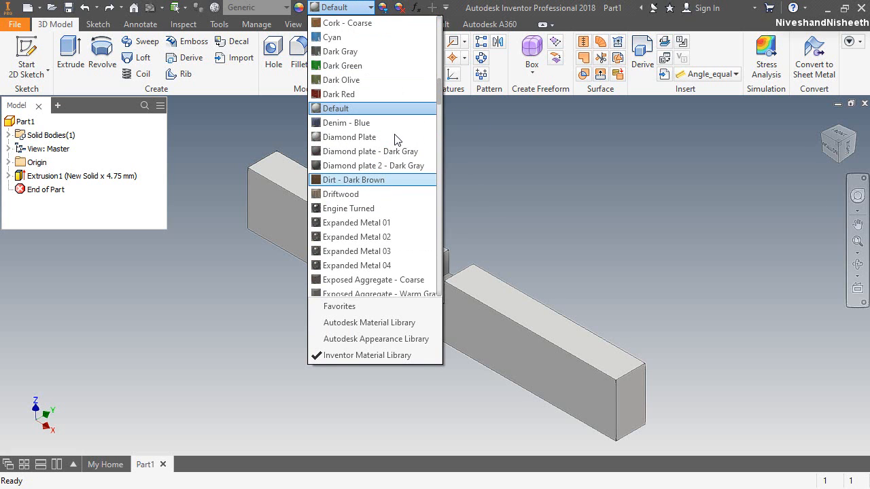
scroll(398, 139, up, 7)
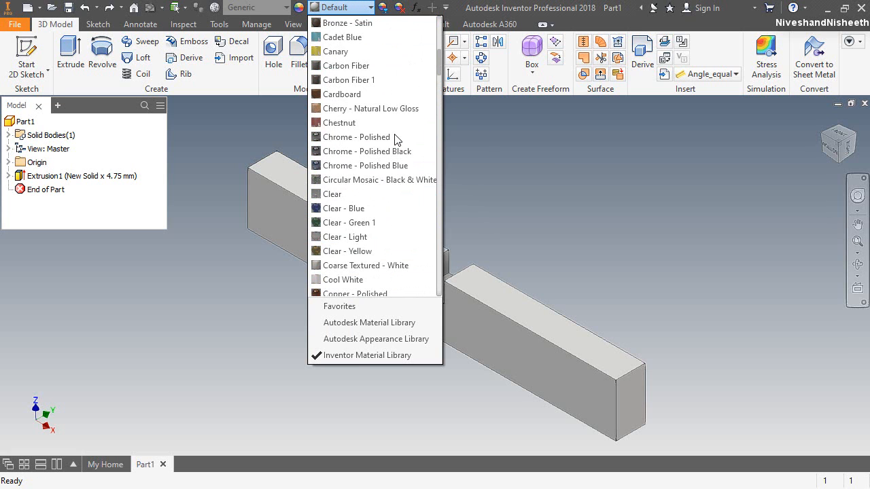
scroll(397, 139, up, 6)
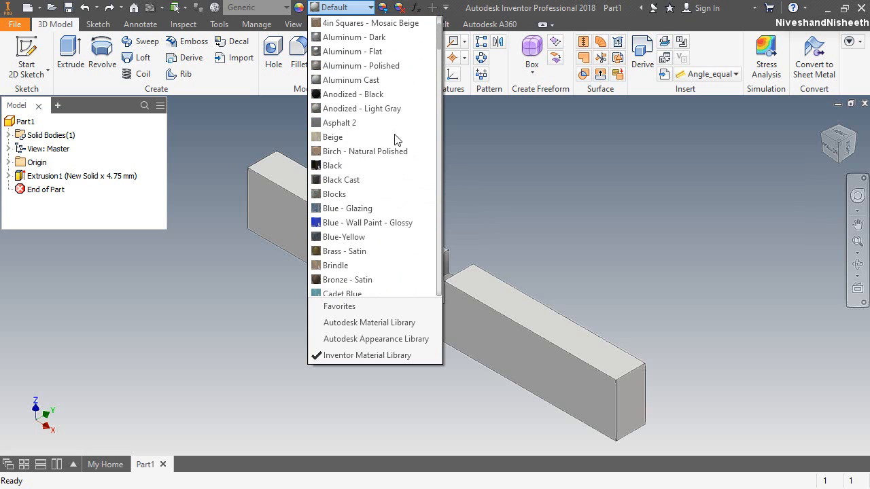
click(372, 65)
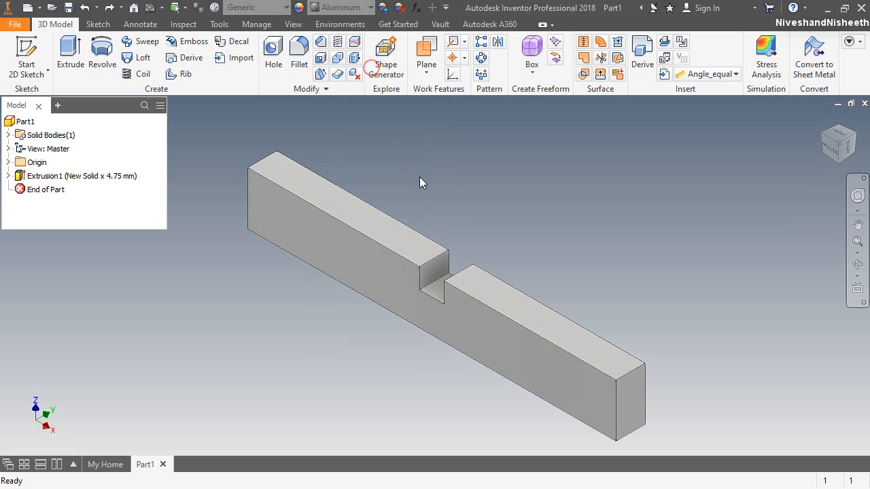
Switch the scene's lighting style to Two Lights and return to the 3D modelling tools
click(293, 24)
click(229, 74)
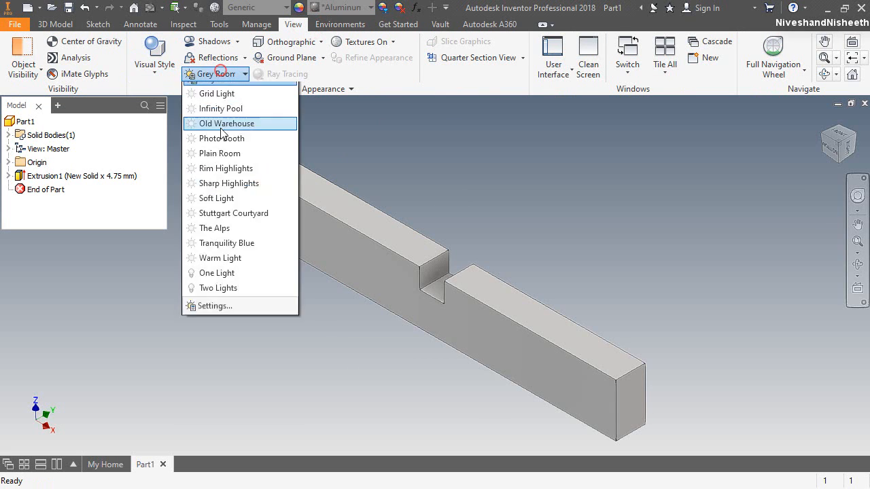
click(234, 387)
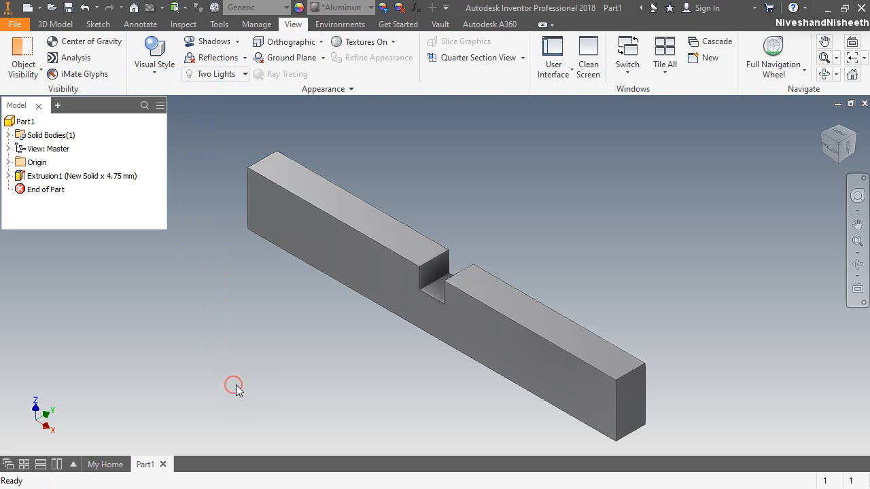
click(57, 23)
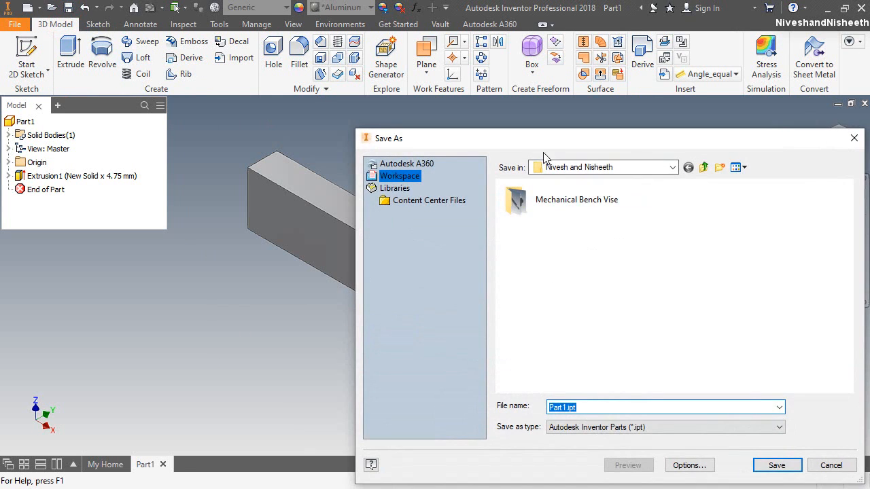
Save the part as Slide Key.ipt in the Mechanical Bench Vise folder
drag(539, 141, 381, 77)
double_click(397, 139)
click(393, 345)
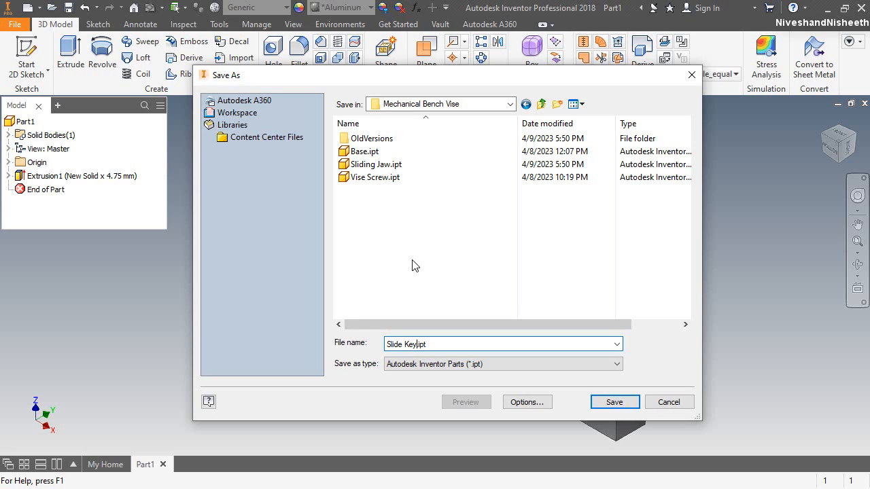
click(616, 404)
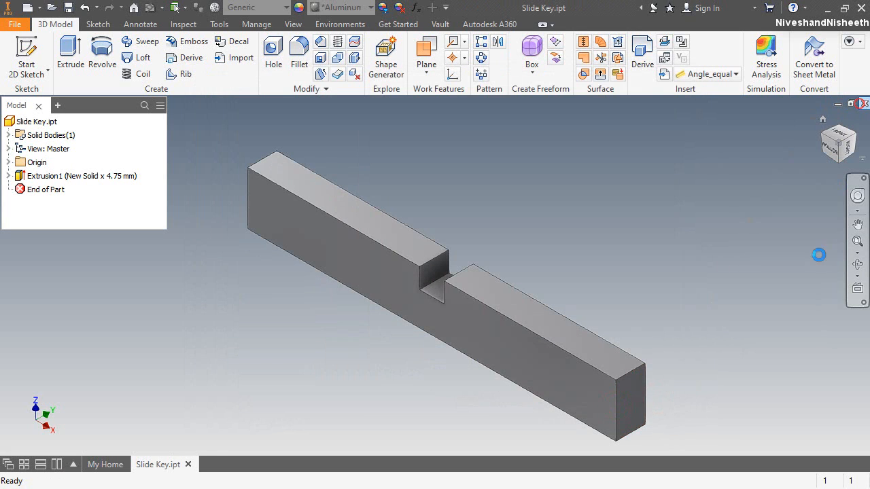
Close the saved part and create a new part from the metric Standard (mm).ipt template
click(863, 103)
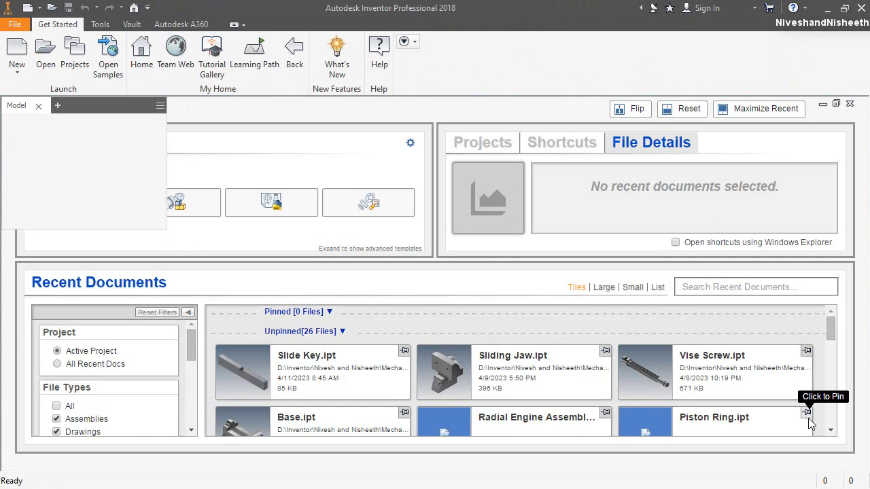
click(17, 47)
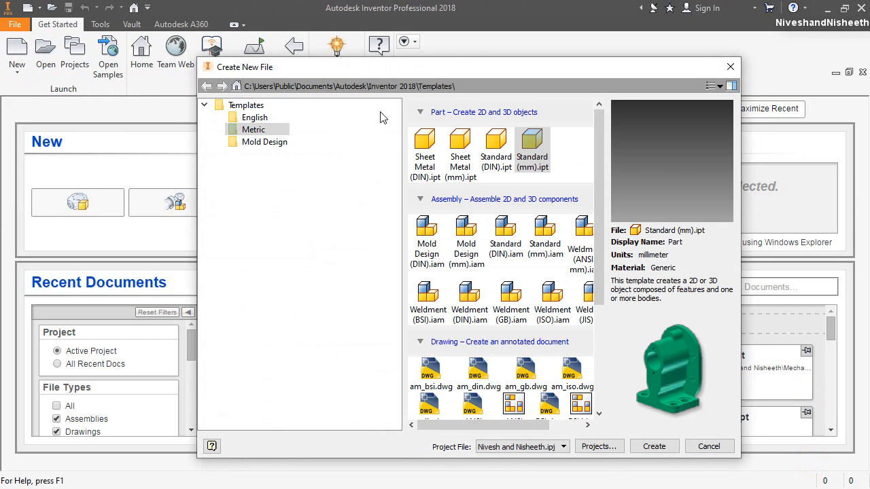
double_click(533, 143)
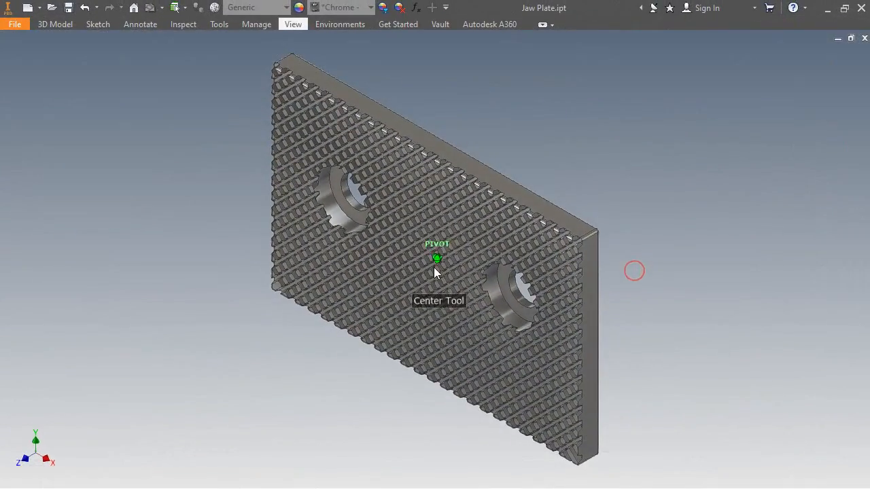
drag(437, 258, 486, 340)
drag(552, 357, 506, 356)
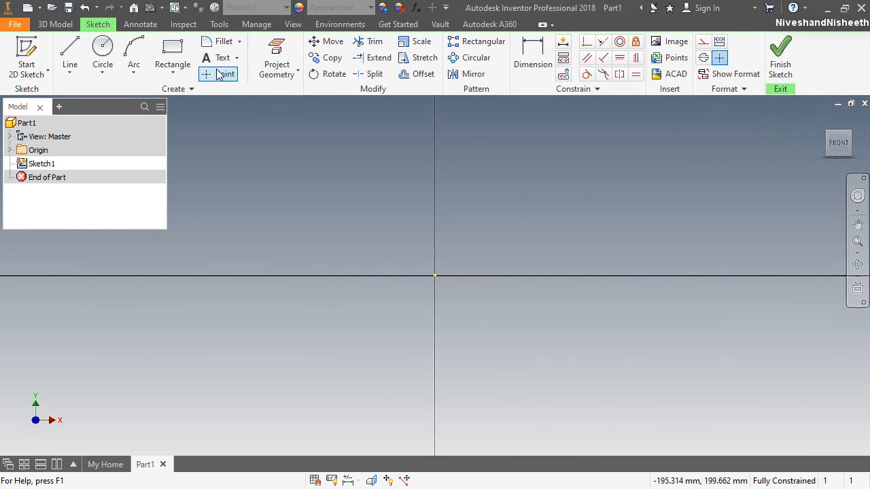
Sketch a two-point center rectangle centred on the origin of the front plane sketch
click(195, 72)
click(212, 153)
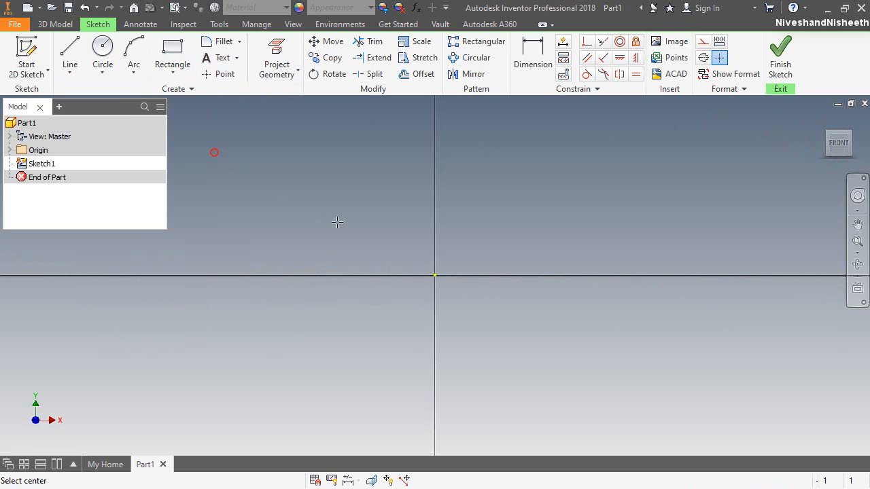
click(435, 275)
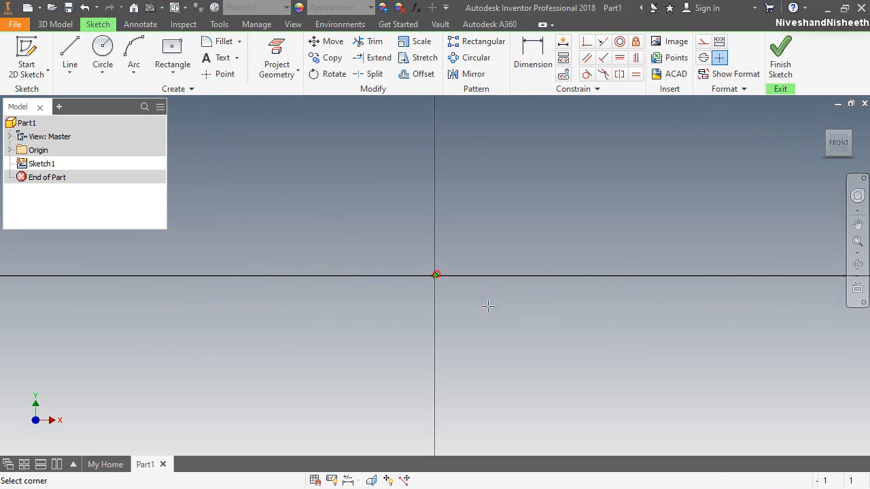
click(629, 339)
Dimension the rectangle to 69.85 mm wide and 44.45 mm high, and finish the sketch
click(533, 55)
click(484, 212)
click(457, 176)
text(69)
key(Return)
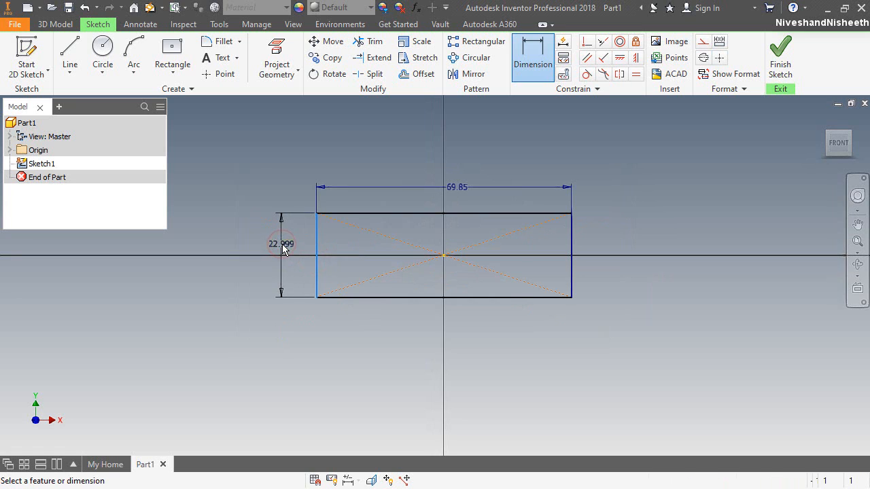
click(282, 248)
text(44.45)
key(Return)
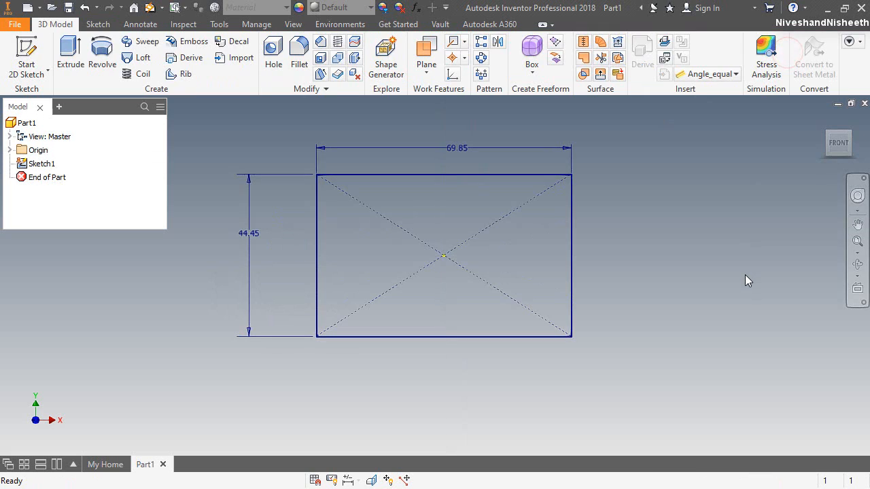
Extrude the rectangle 5 mm as a new solid plate
click(71, 53)
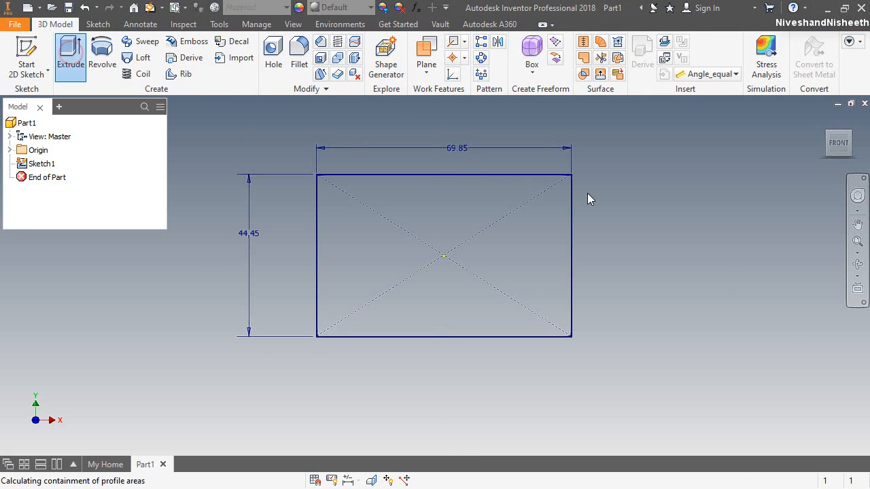
click(822, 119)
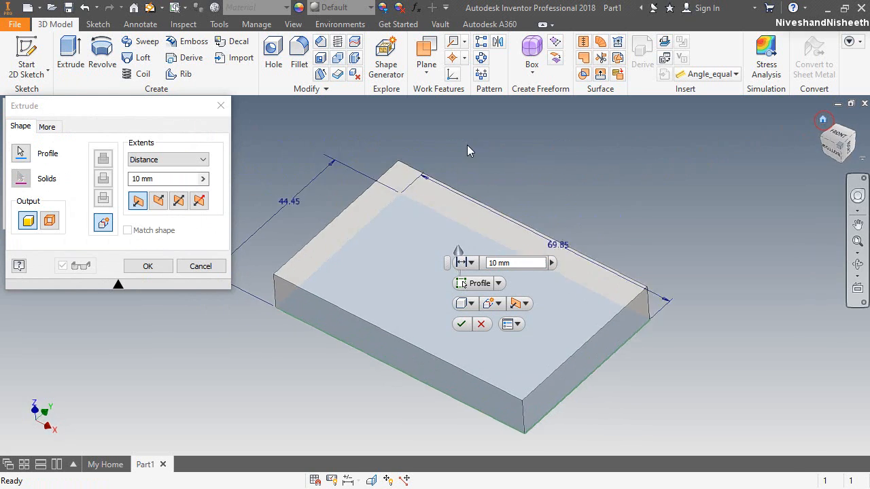
click(148, 181)
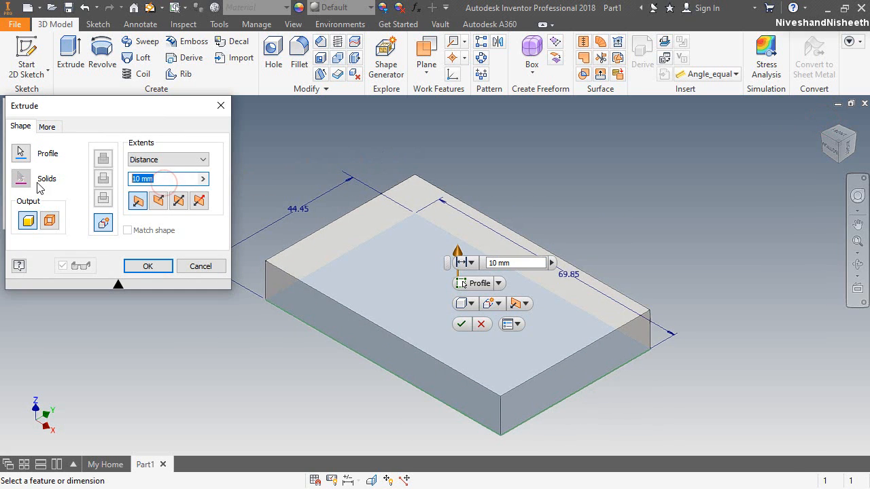
text(5)
click(148, 266)
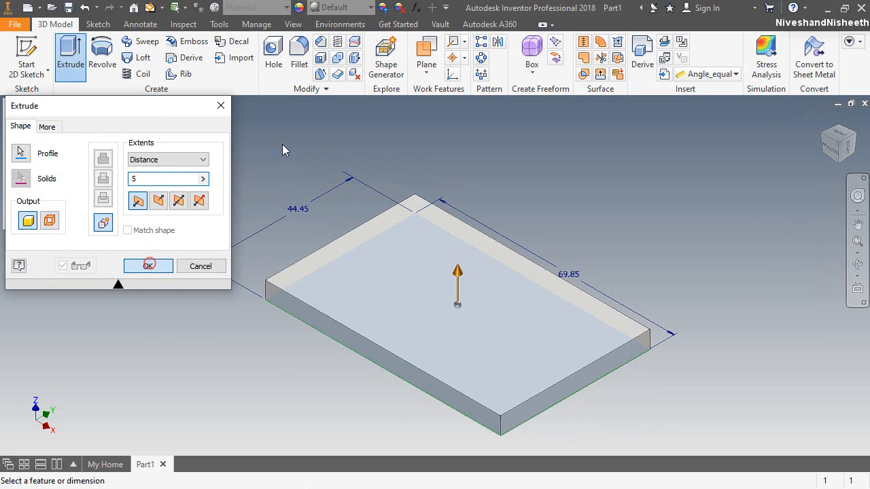
click(282, 144)
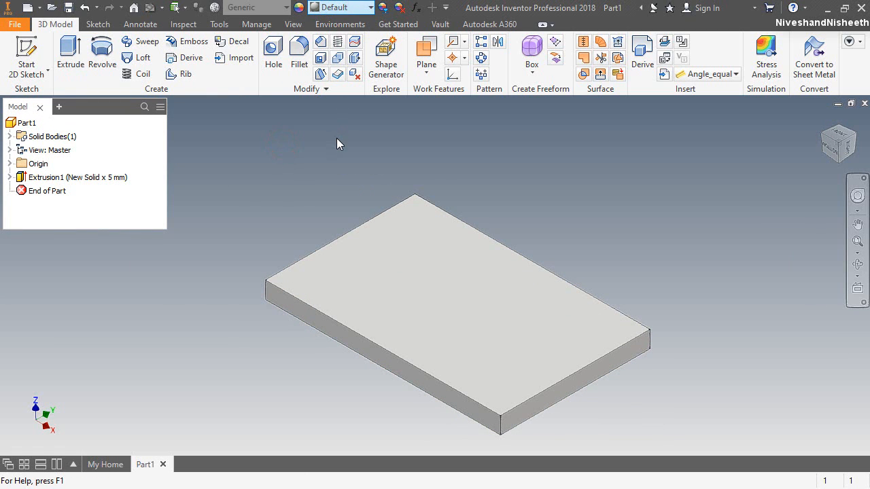
Apply the Chrome - Polished appearance to the plate
click(344, 7)
scroll(350, 142, up, 8)
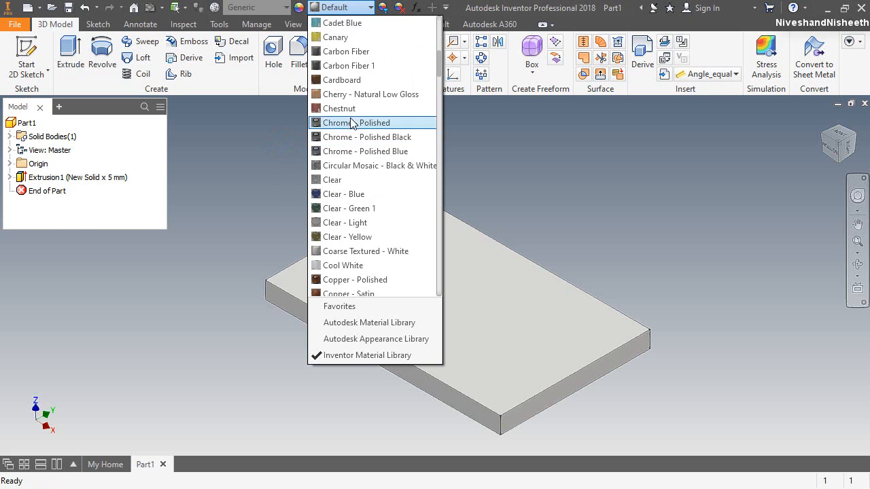
click(357, 123)
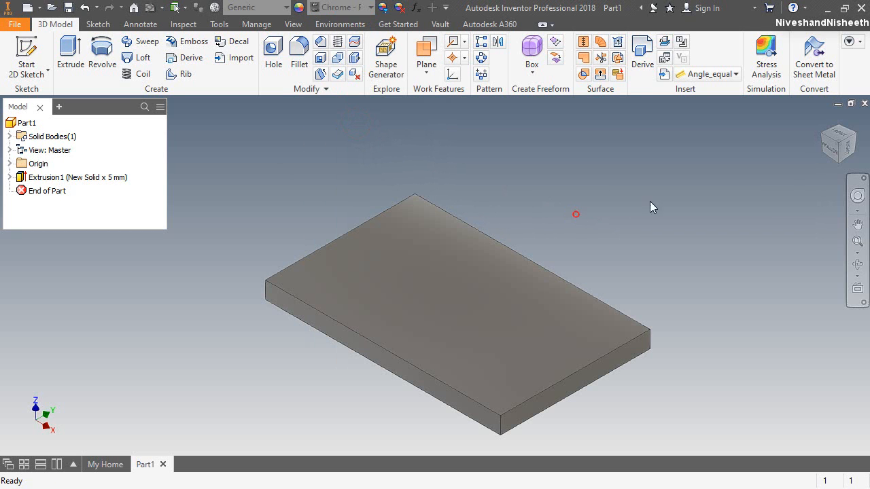
Orient the plate upright in an isometric view showing its front, right and top sides, and set this as the home view
click(840, 135)
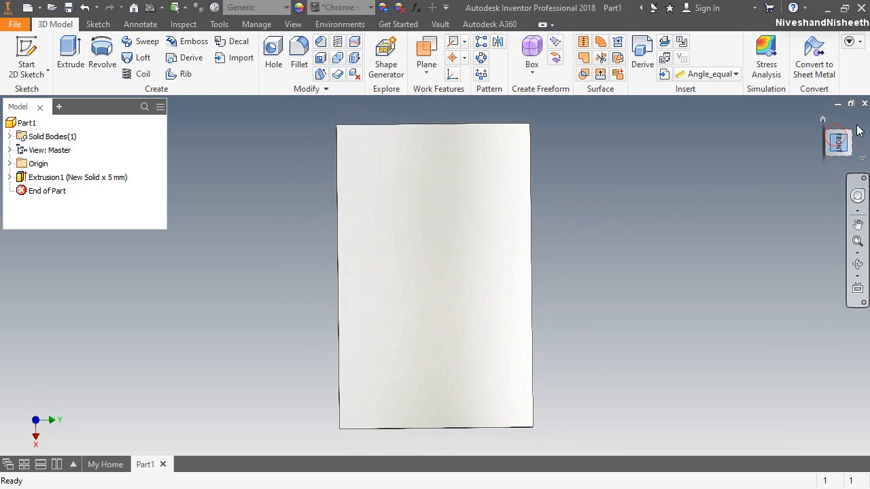
click(858, 124)
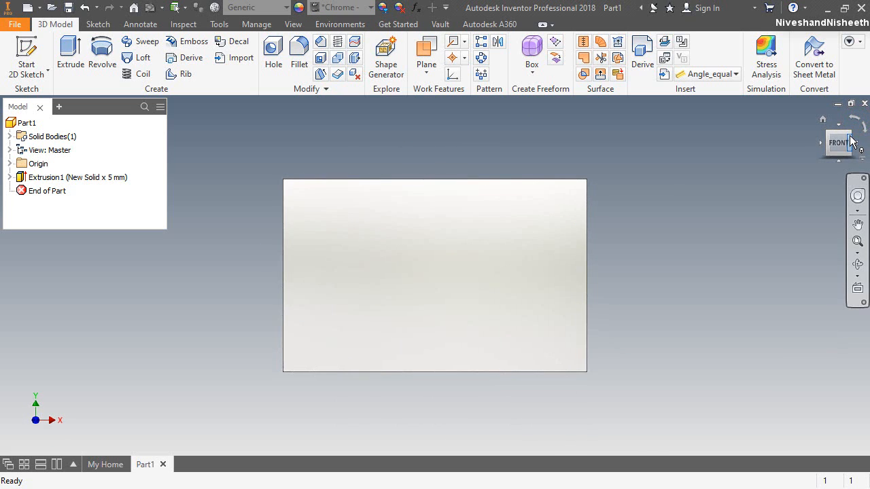
click(850, 137)
click(839, 133)
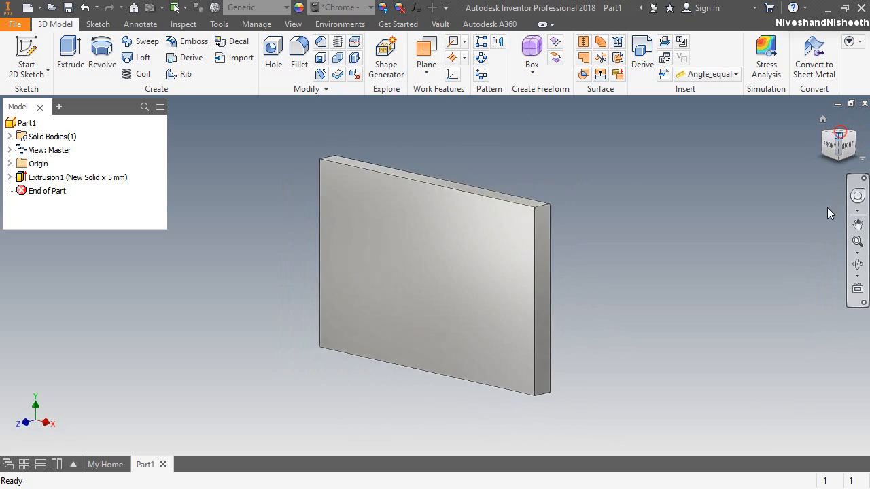
right_click(822, 124)
mouse_move(772, 215)
click(665, 232)
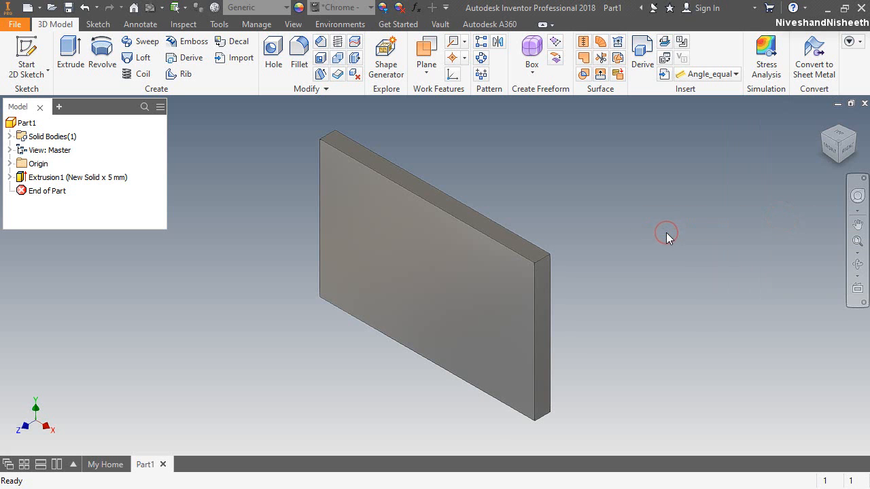
Save the new part as Jaw Plate.ipt in the Mechanical Bench Vise folder
key(ctrl+s)
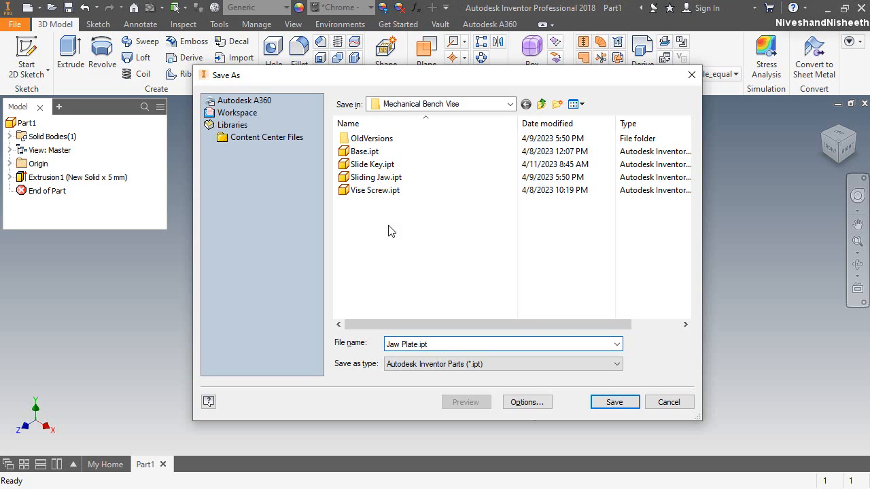
click(614, 403)
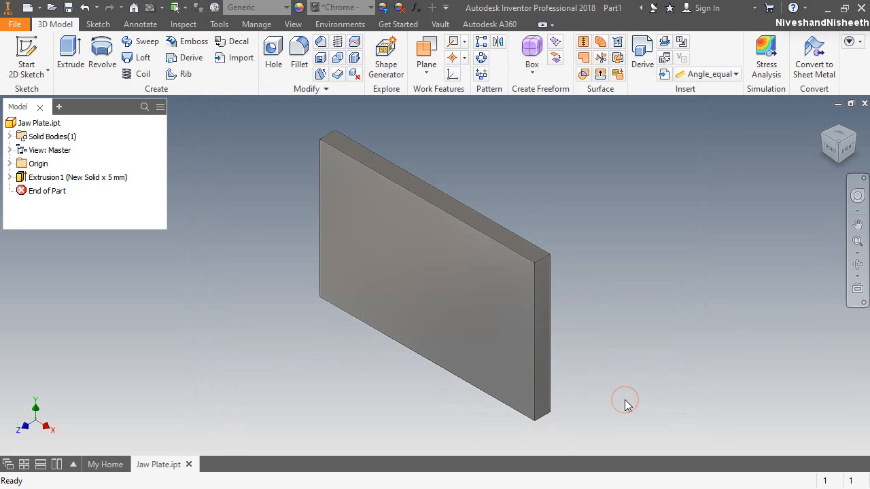
click(797, 429)
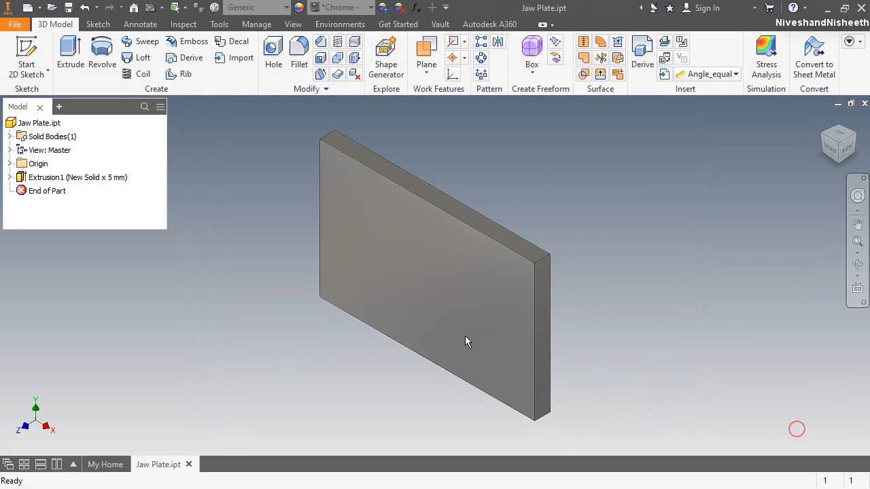
Start a sketch on the plate's large front face and place two points about 41.8 mm apart, either side of the centre
click(440, 276)
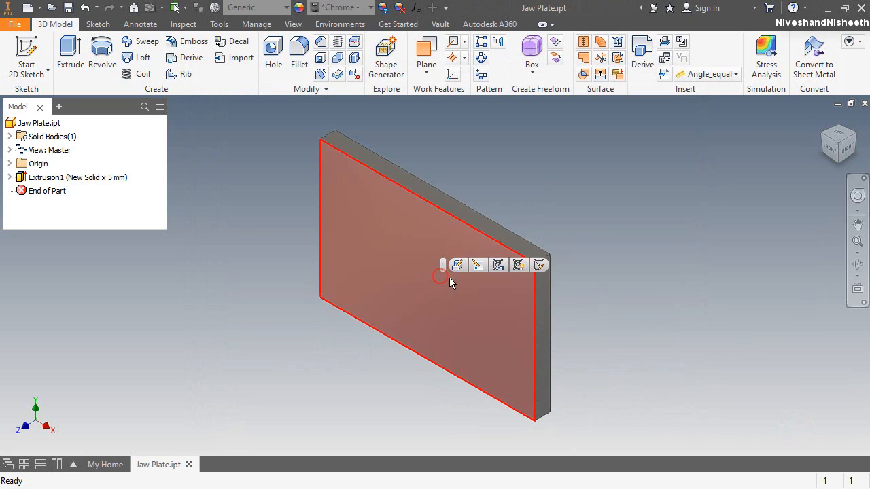
click(539, 265)
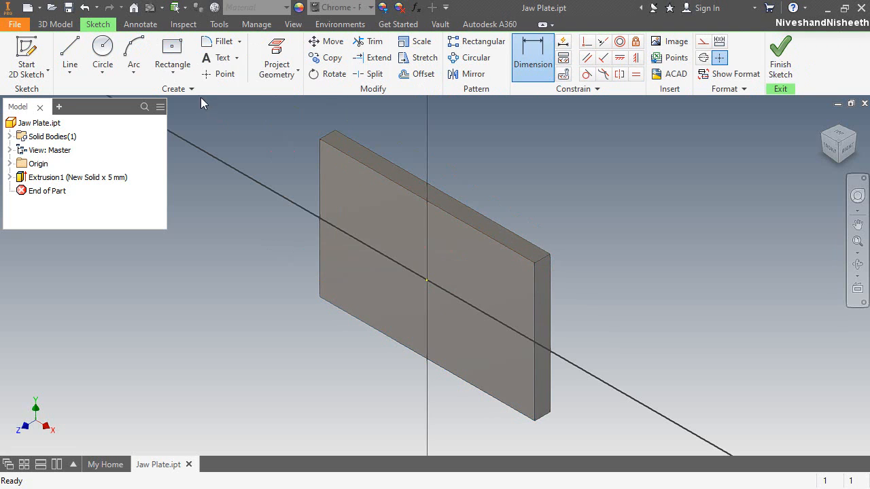
click(218, 74)
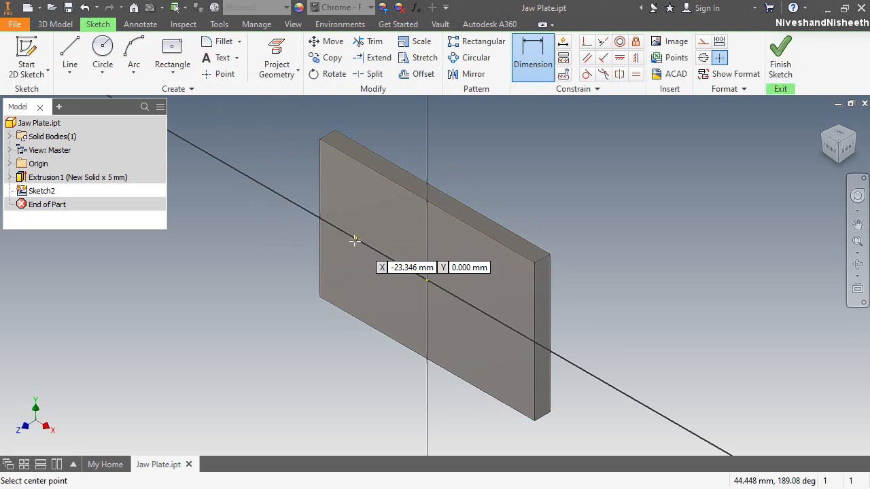
click(483, 313)
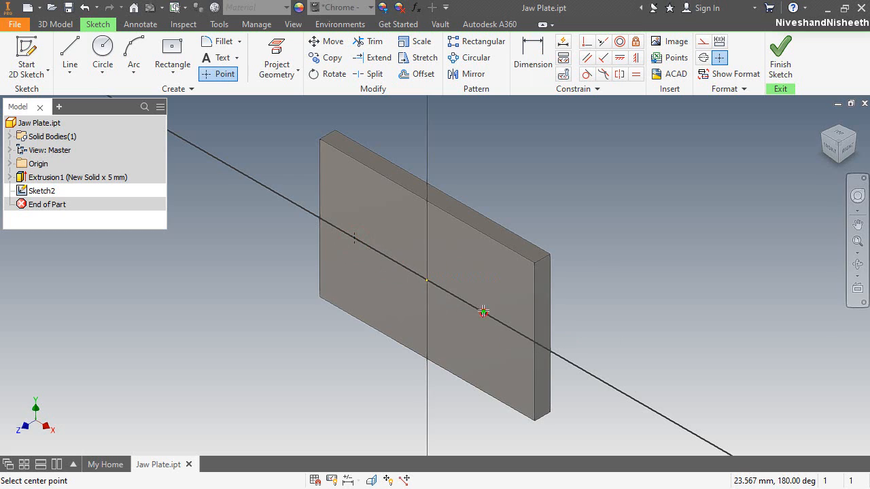
Apply a horizontal constraint between the two sketch points
click(623, 59)
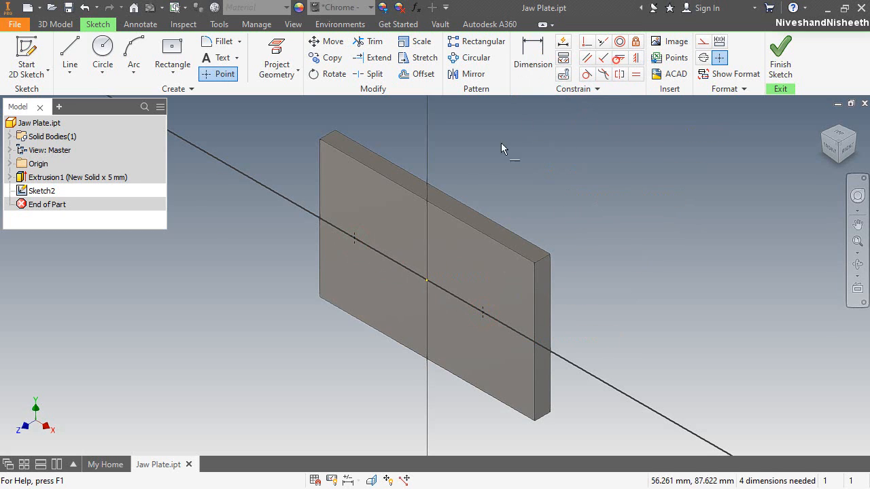
click(356, 238)
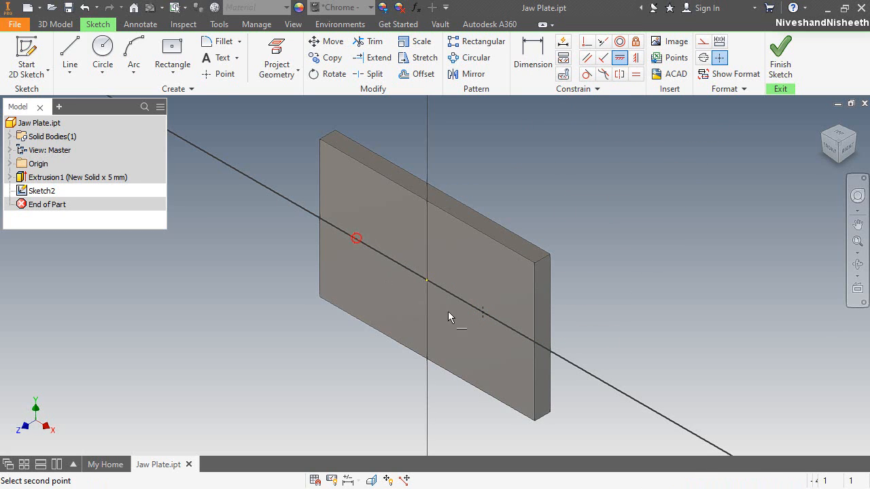
click(481, 312)
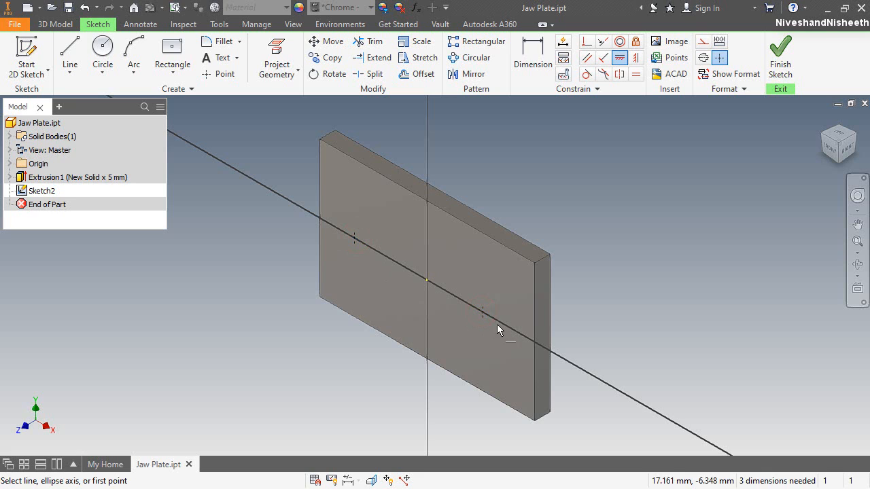
key(Escape)
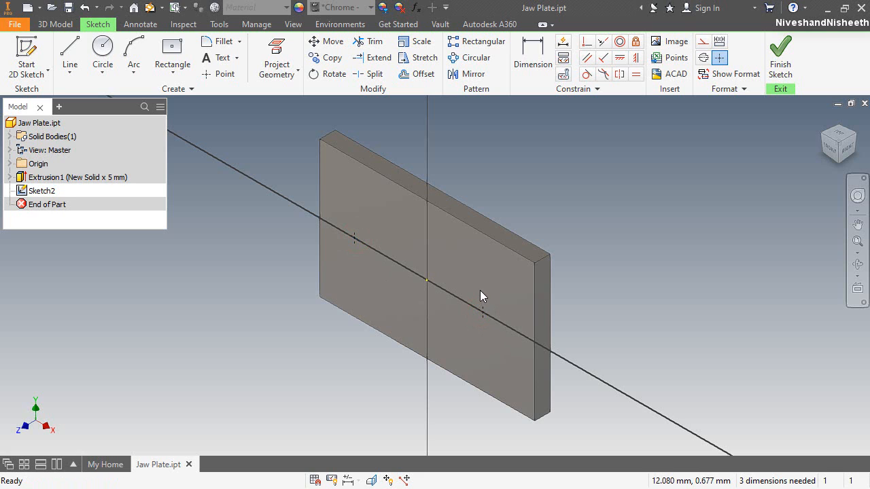
Dimension the height of the points above the plate's bottom edge as 25.4 mm
click(534, 63)
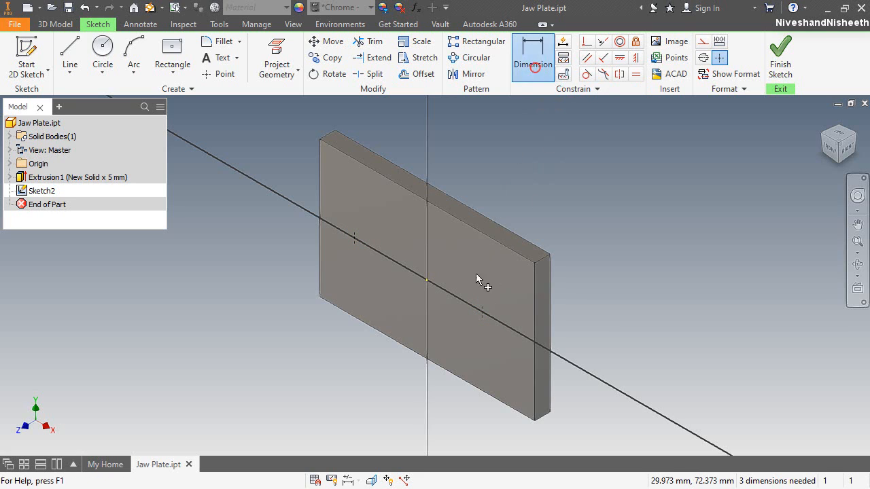
click(483, 315)
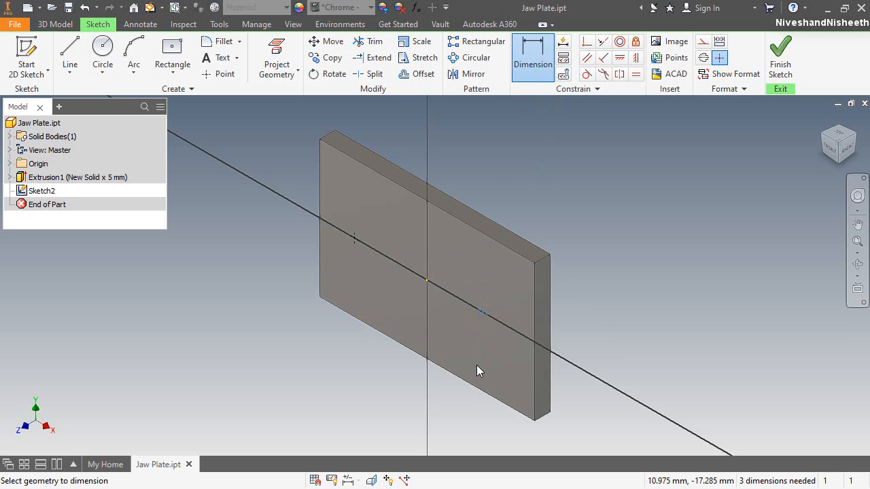
click(478, 389)
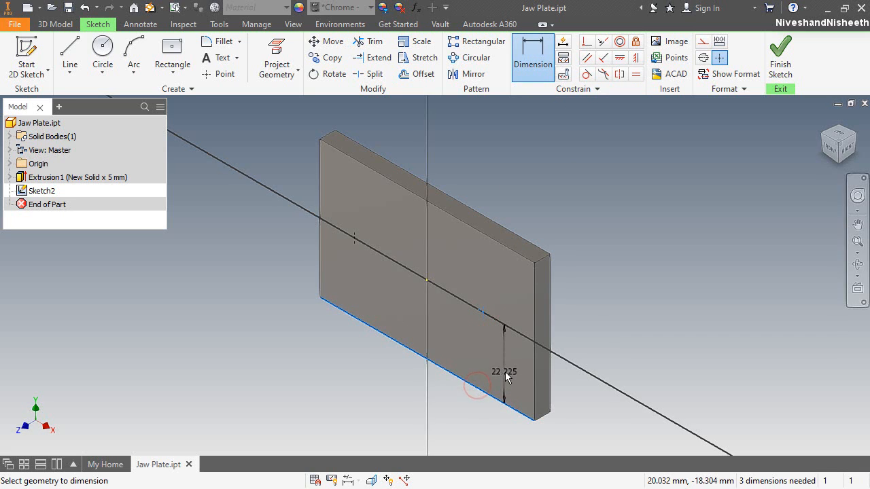
click(504, 372)
text(25.)
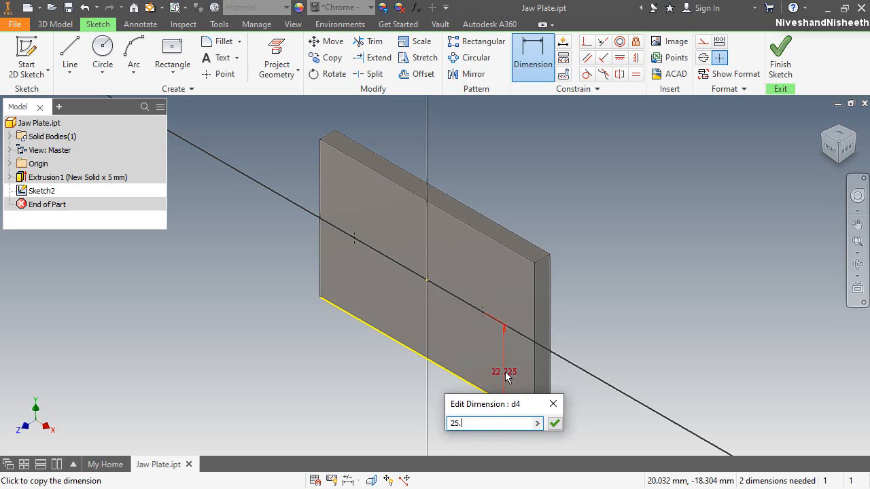
text(4)
key(Return)
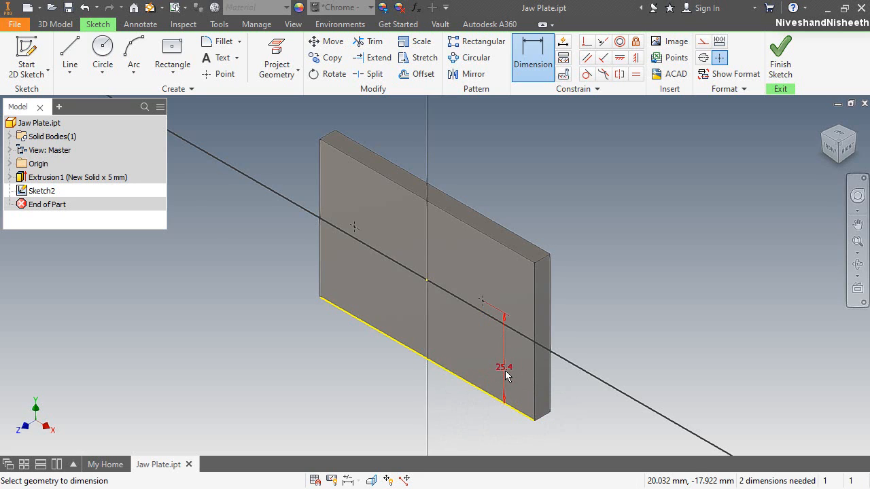
Dimension the distance between the two points as 38.10 mm
click(354, 226)
click(481, 301)
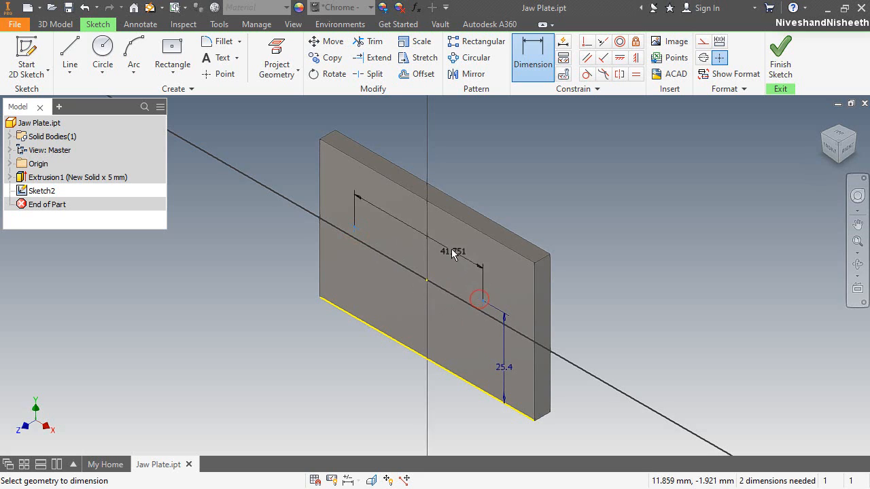
click(452, 253)
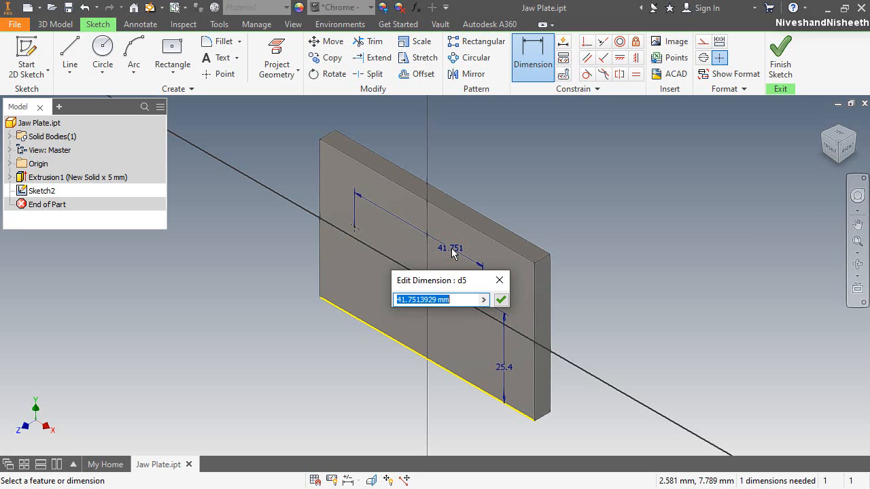
text(38.10)
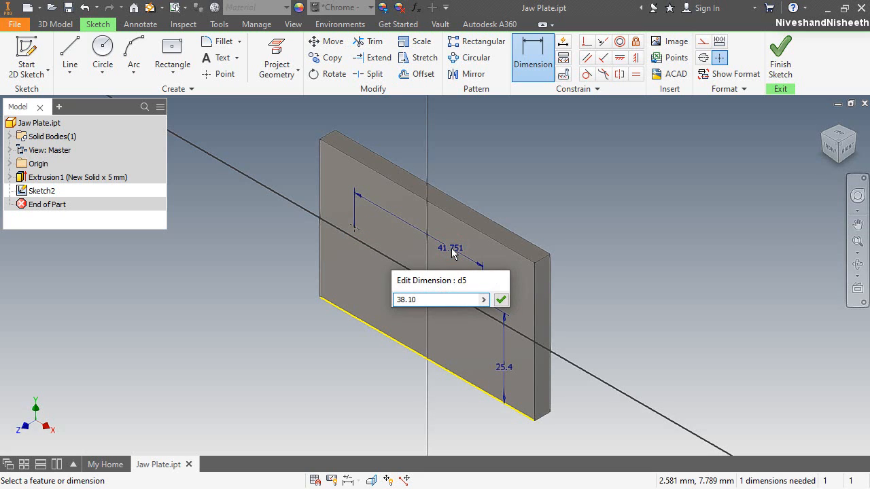
key(Return)
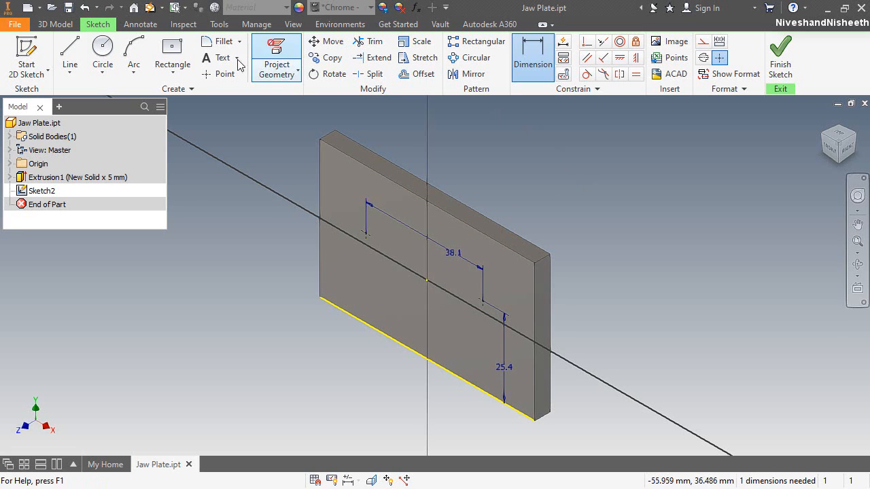
Project the YZ plane into the sketch and make the two points symmetric about the projected line
click(276, 58)
click(9, 164)
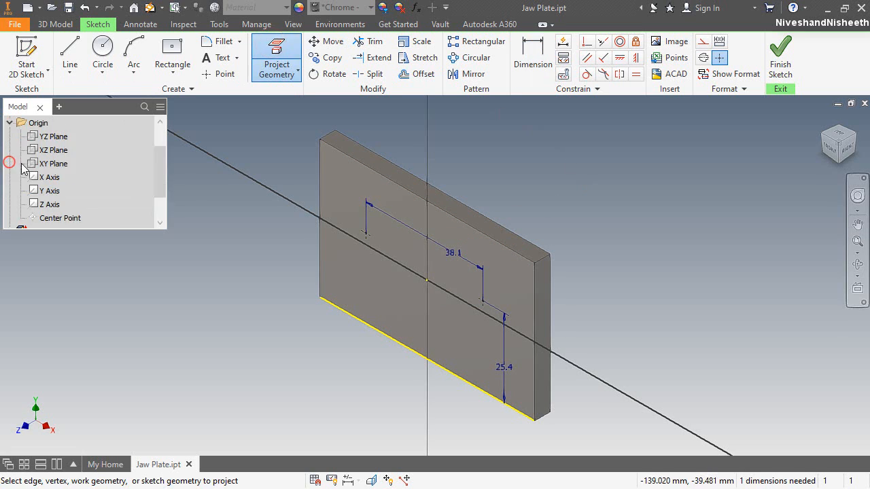
click(49, 137)
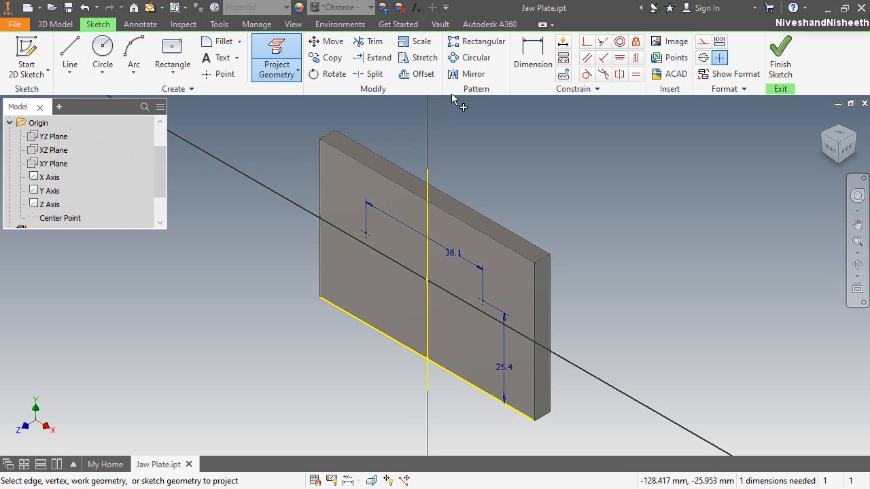
click(618, 73)
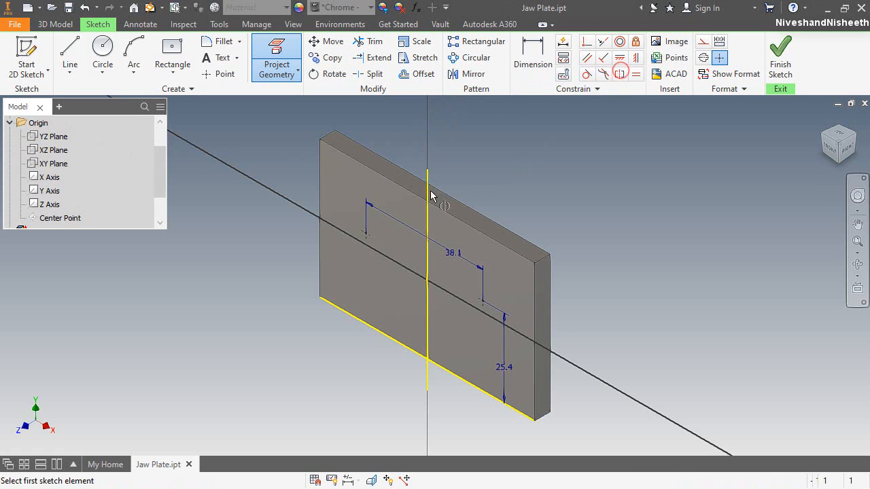
click(366, 233)
click(481, 304)
click(428, 279)
key(Escape)
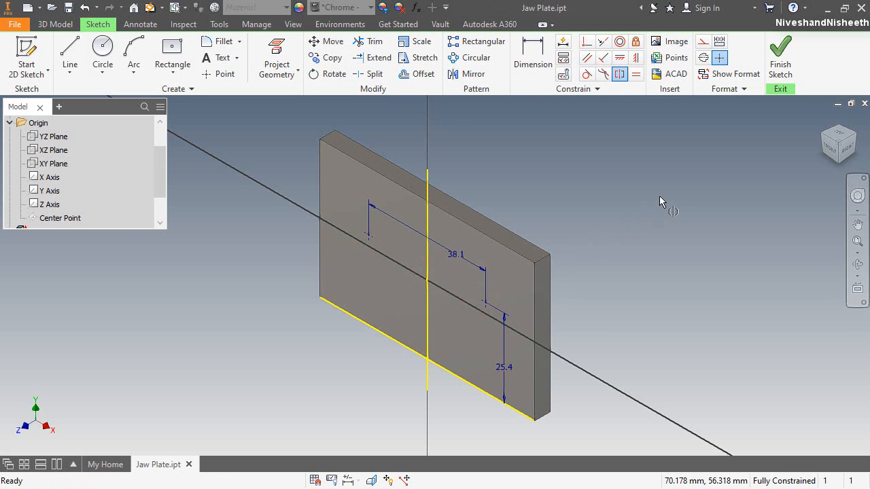
Convert the projected bottom edge and vertical centre line to construction lines, and finish the sketch
click(385, 337)
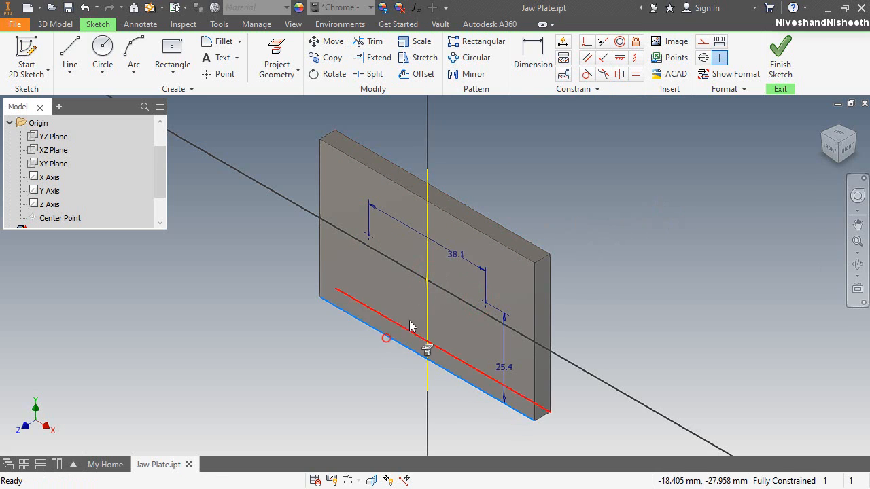
click(702, 42)
click(669, 308)
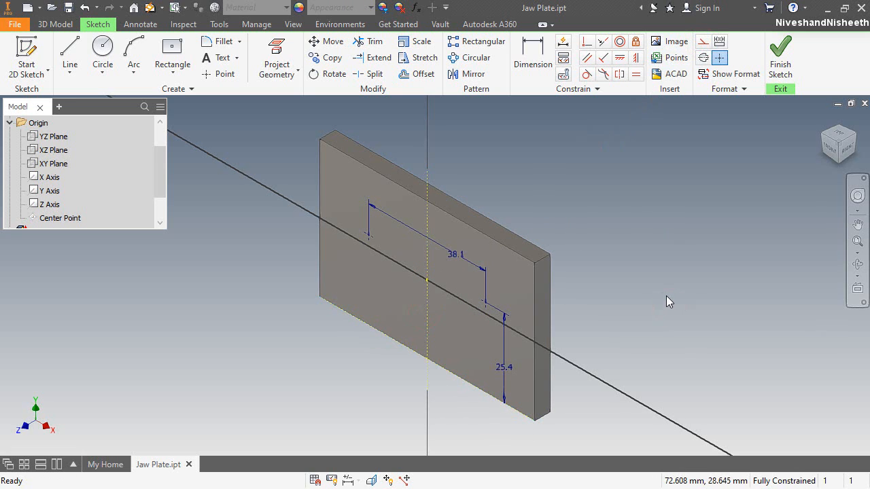
click(780, 58)
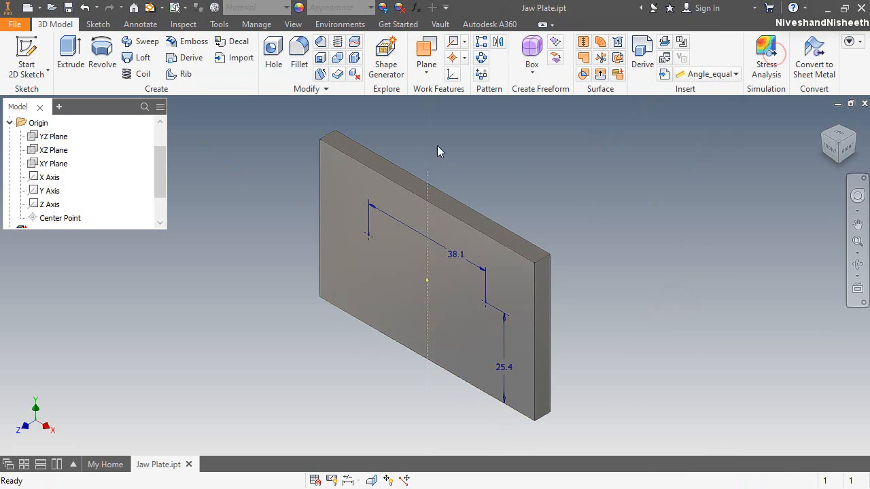
Set up counterbore holes at both sketch points with counterbore diameter .47, counterbore depth .14, hole depth 24.5 and hole diameter .266
click(270, 63)
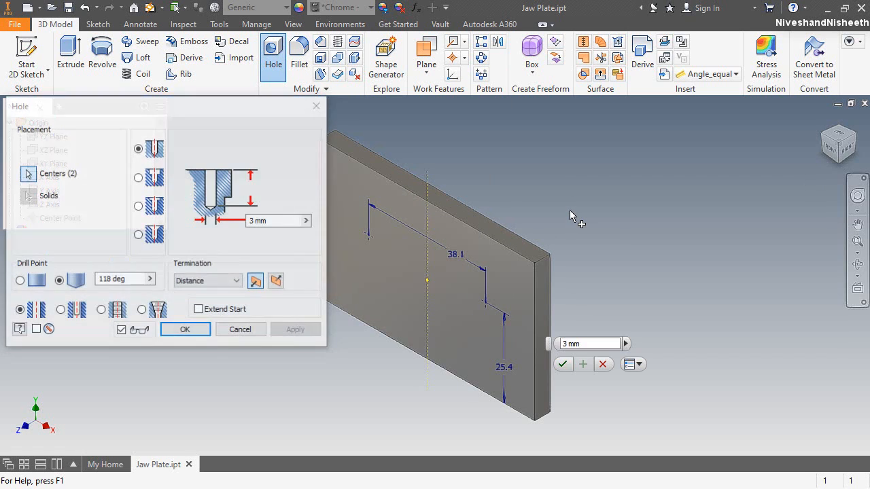
click(138, 178)
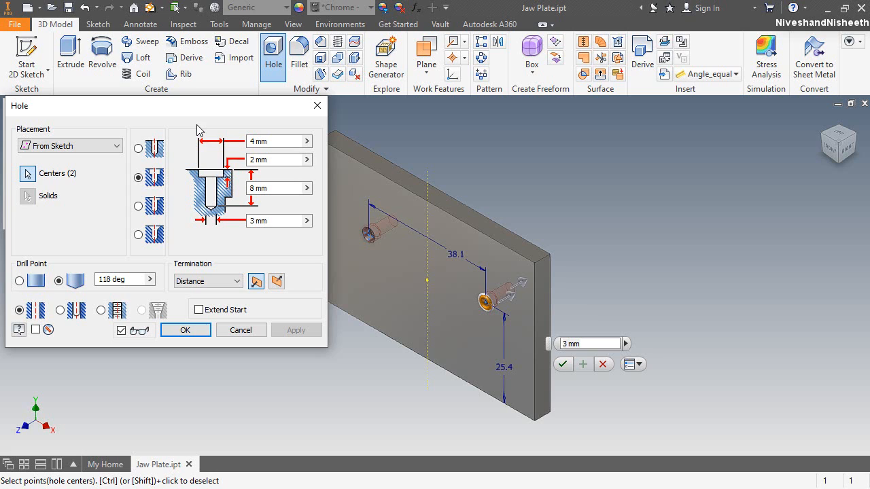
click(284, 141)
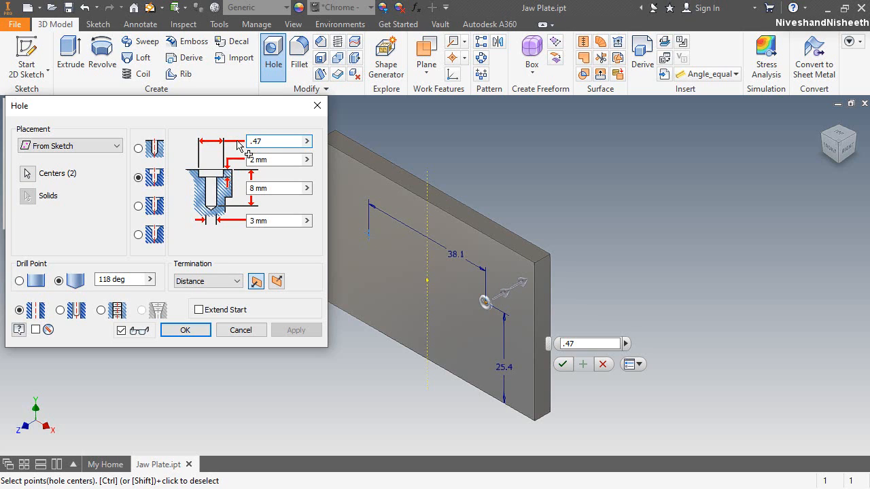
click(281, 160)
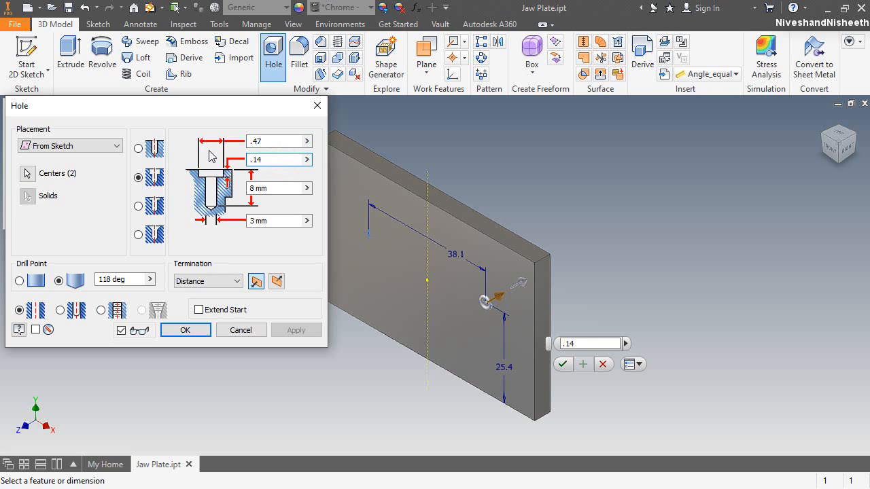
click(277, 188)
drag(258, 194, 237, 193)
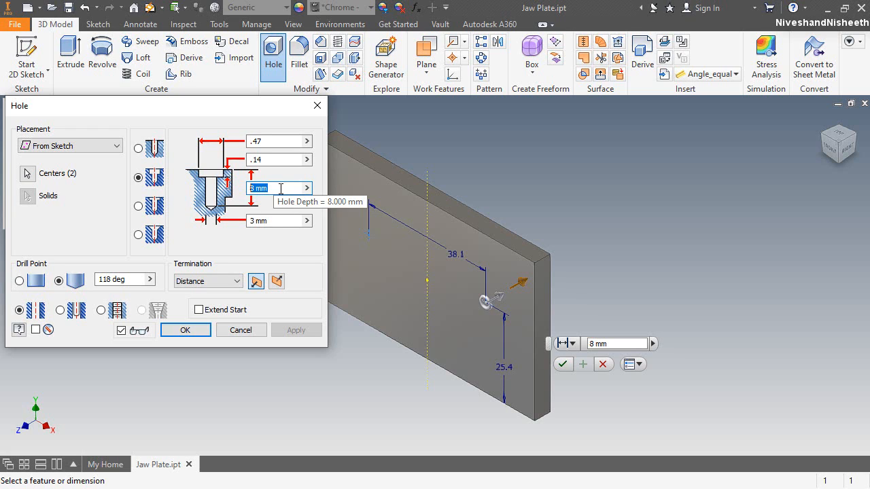
text(24.5)
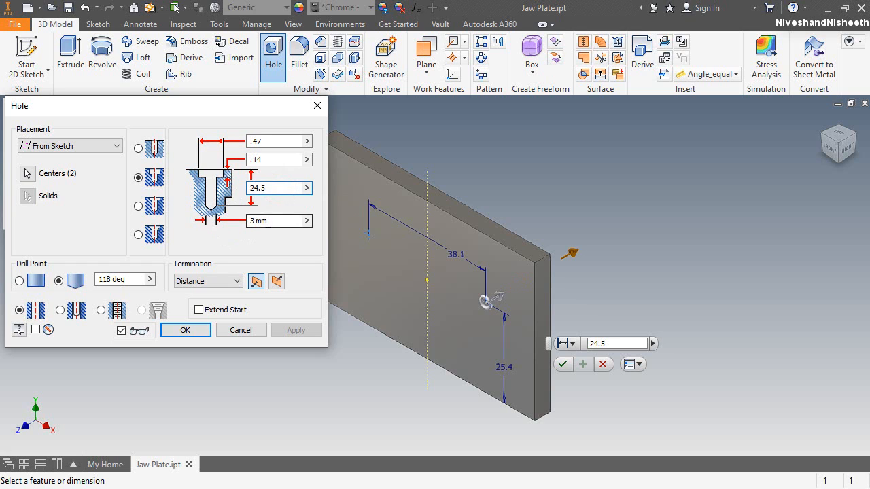
click(276, 223)
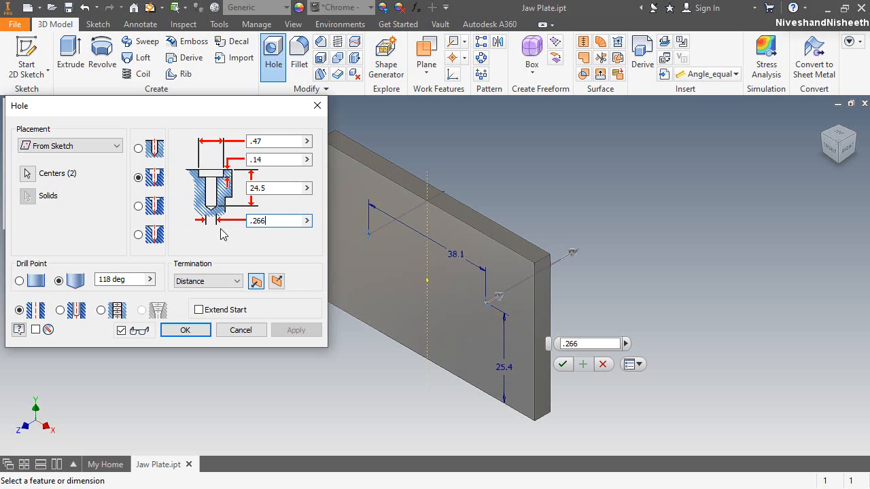
Specify the hole values in inches as .47in, .14in, 24.5in and .266in, and create the two counterbore holes
click(269, 141)
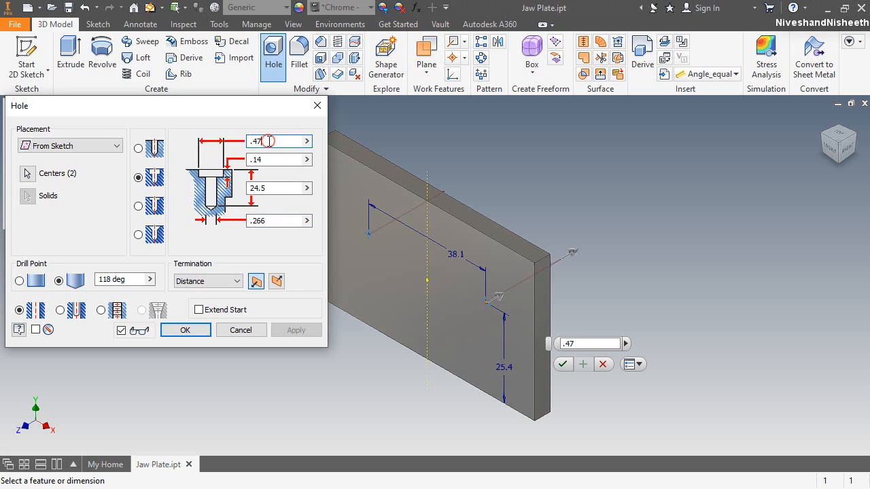
text(o)
text(n)
click(265, 161)
text(i)
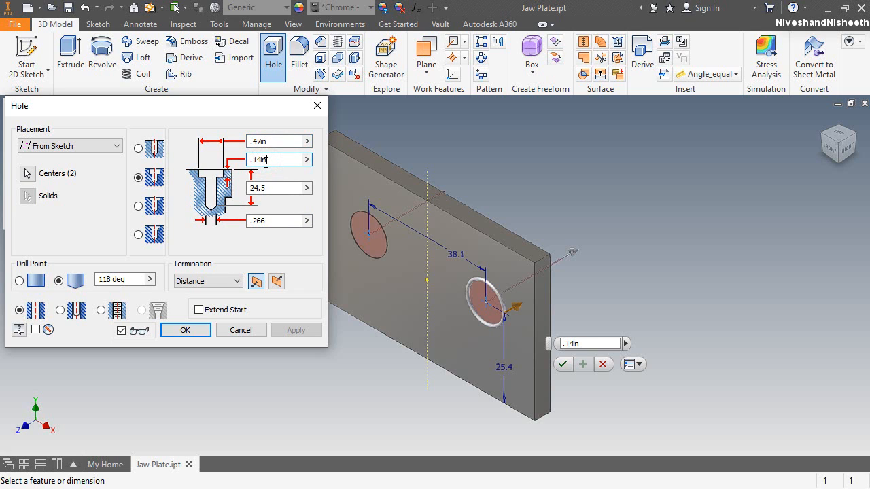
click(275, 190)
text(in)
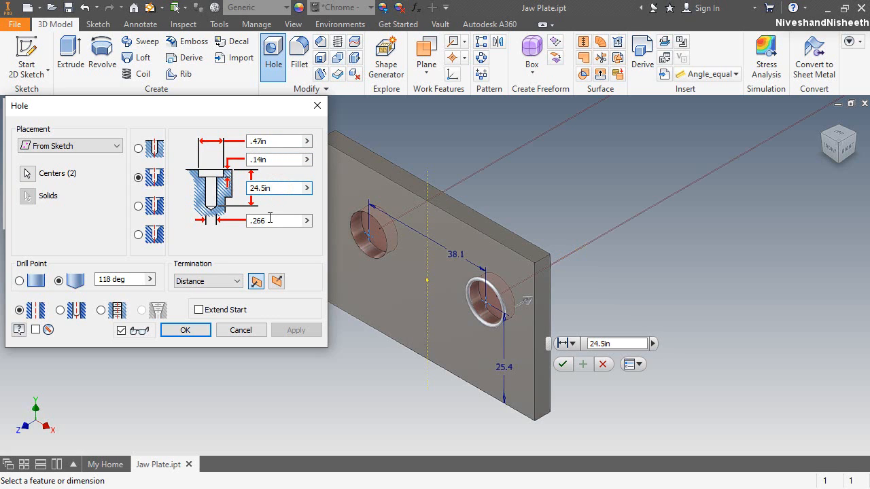
click(270, 218)
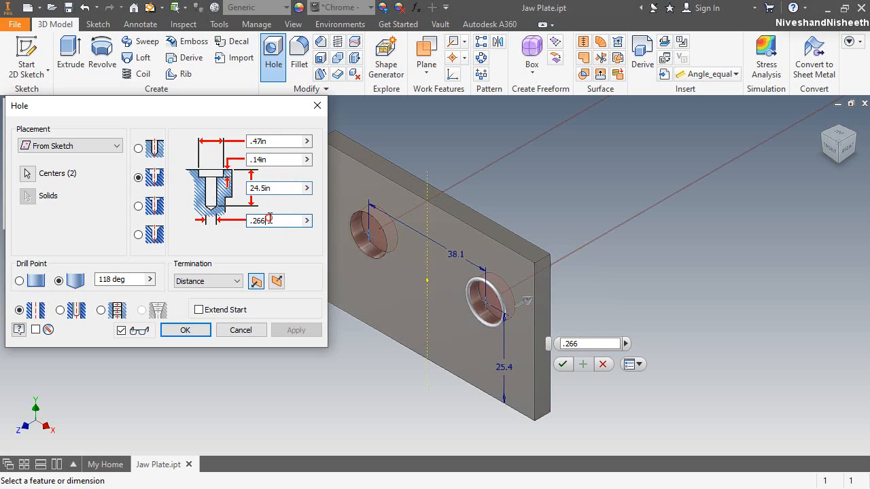
text(in)
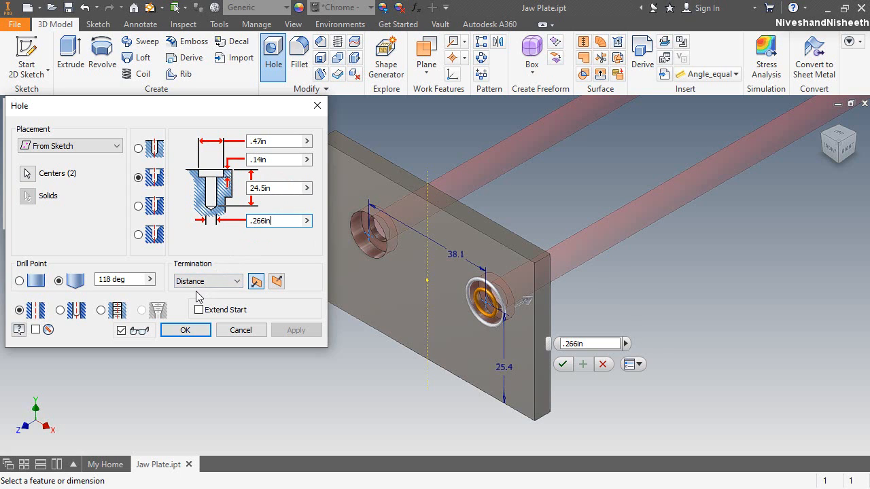
click(190, 330)
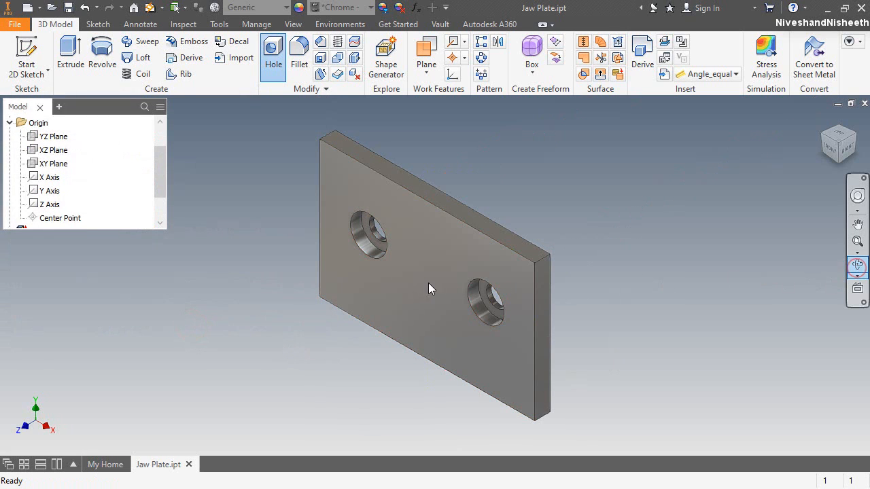
drag(445, 265, 484, 292)
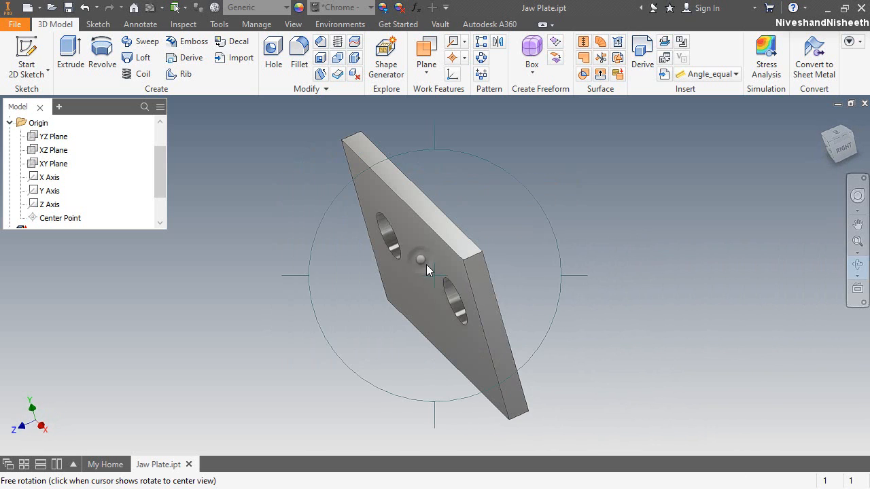
right_click(428, 272)
click(425, 304)
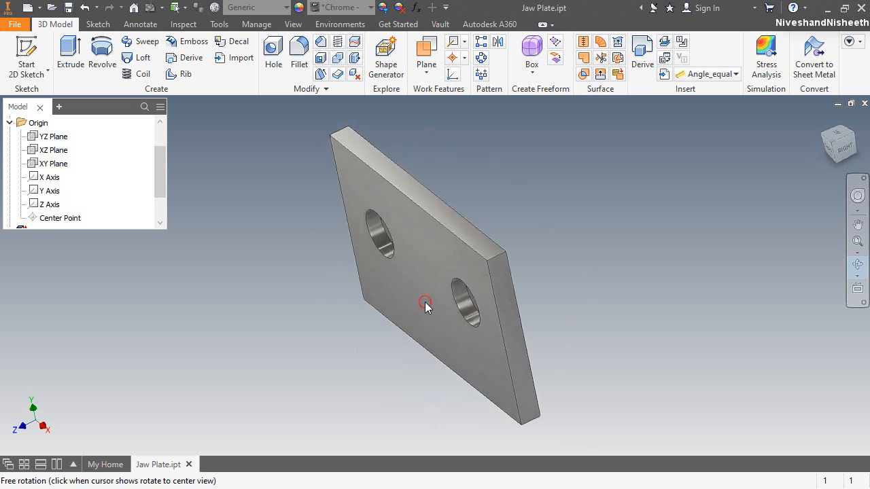
right_click(426, 301)
click(464, 302)
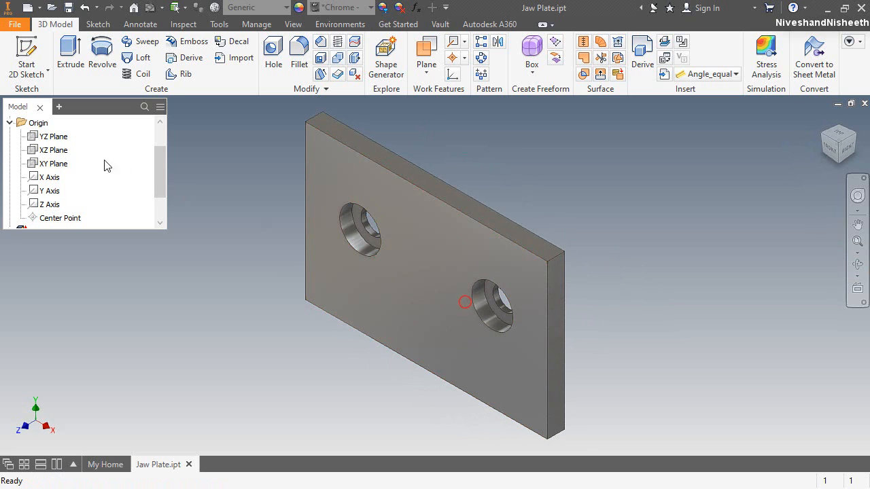
Start a constant edge fillet on the plate with a radius of 0.5 mm and activate edge selection
click(9, 123)
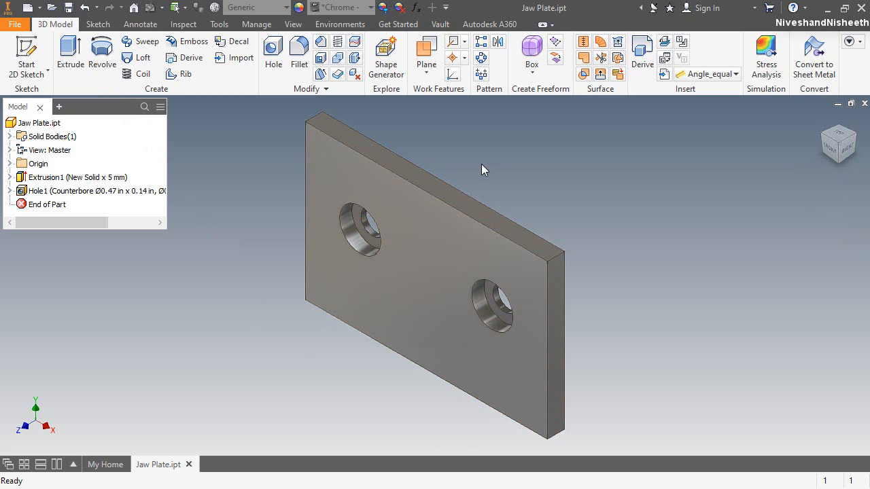
click(481, 165)
click(291, 58)
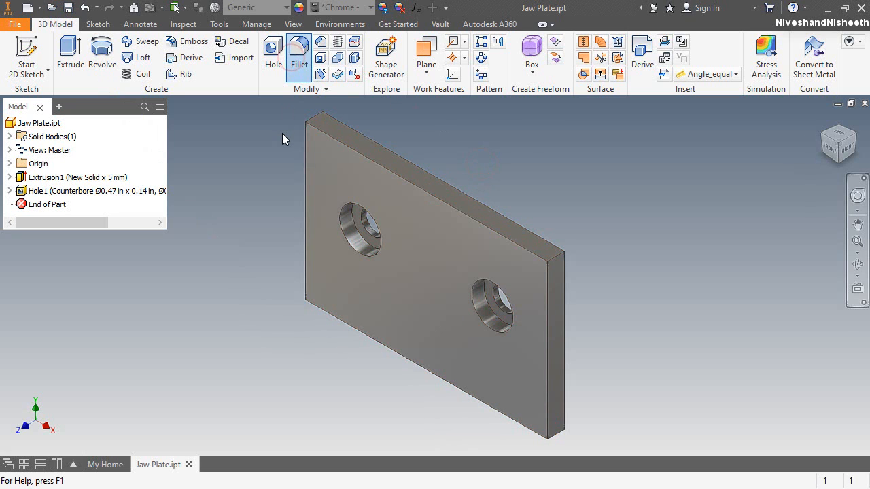
click(139, 167)
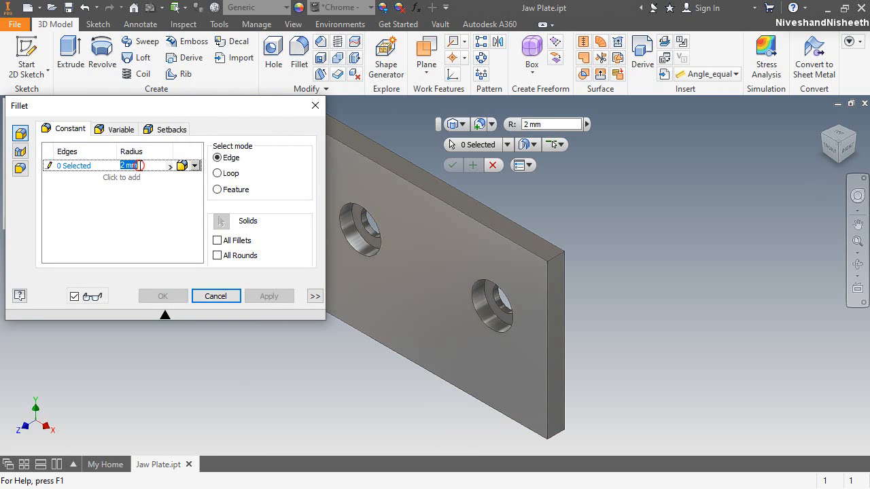
key(BackSpace)
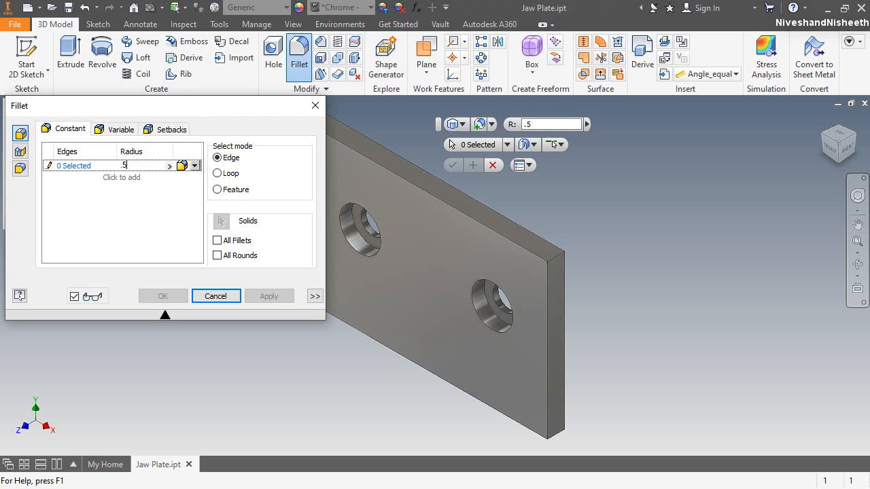
scroll(600, 241, down, 3)
click(50, 171)
scroll(427, 157, down, 5)
scroll(427, 156, up, 6)
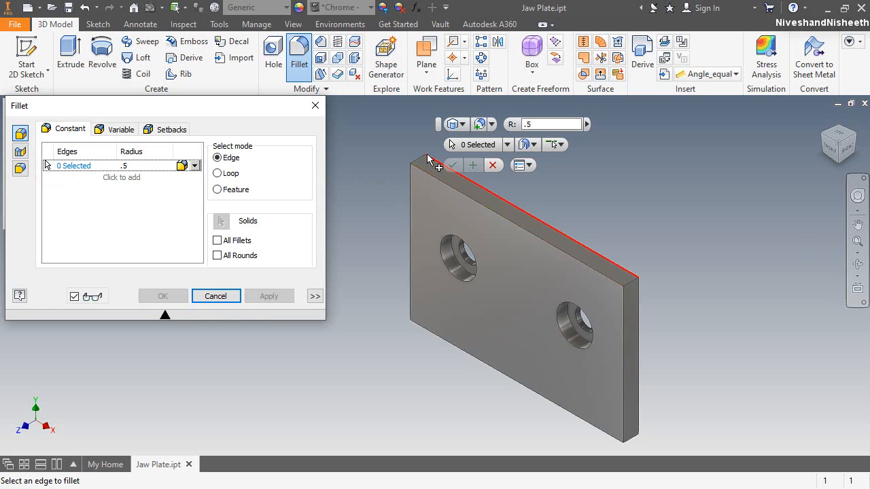
Select the top face's rear, left and front edges and the front face's left vertical edge for the fillet
scroll(428, 157, up, 3)
click(428, 158)
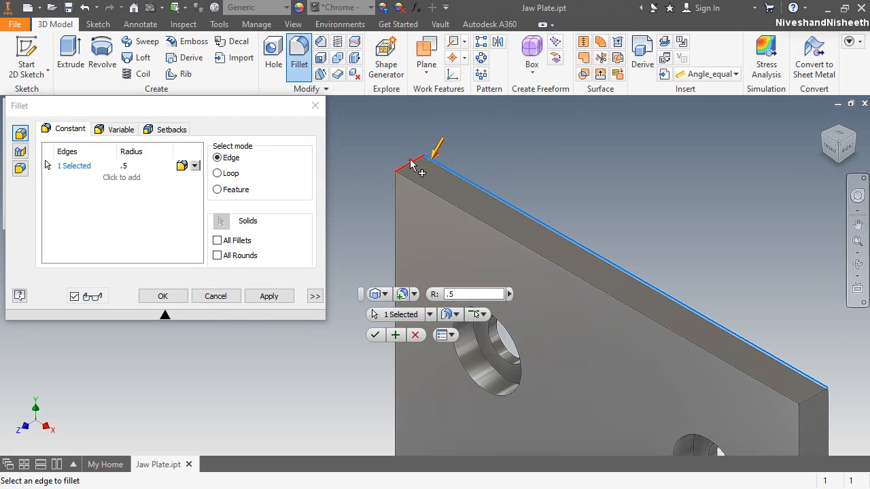
click(411, 167)
click(416, 184)
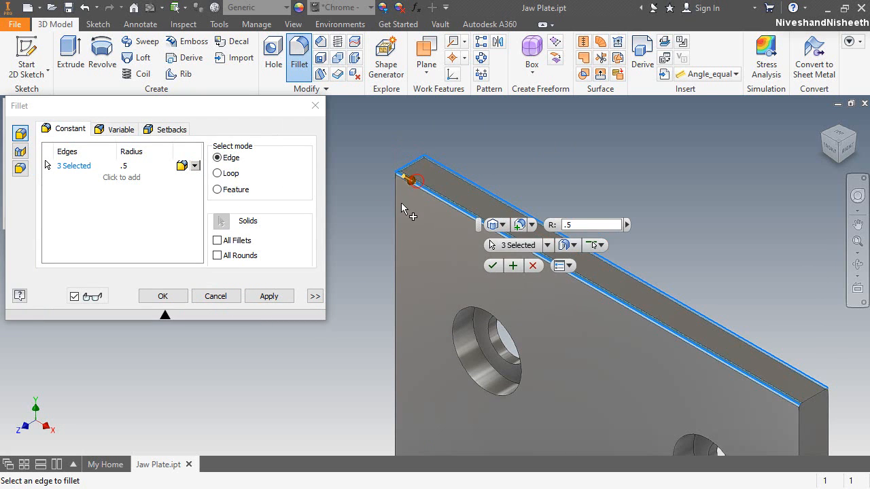
click(395, 211)
Add the right end's rear vertical, top and bottom edges, the front face's bottom edge and the left end's bottom edge to the fillet
scroll(401, 203, down, 4)
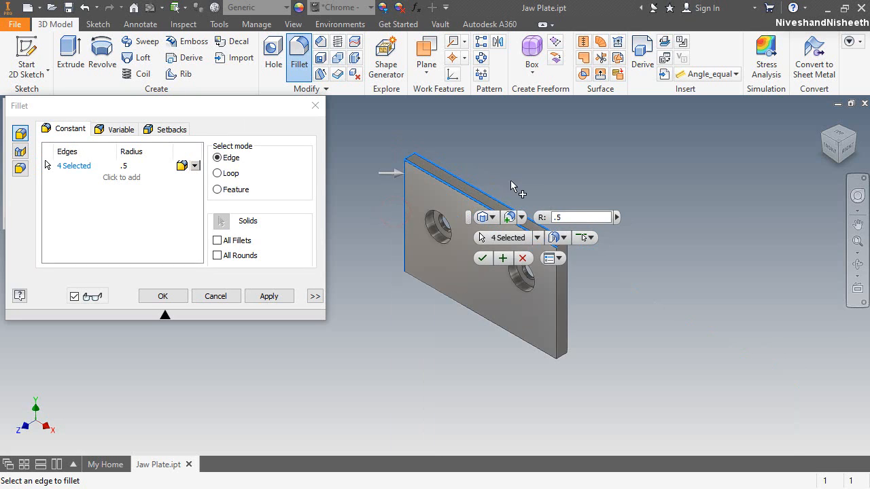
scroll(569, 351, up, 2)
click(567, 347)
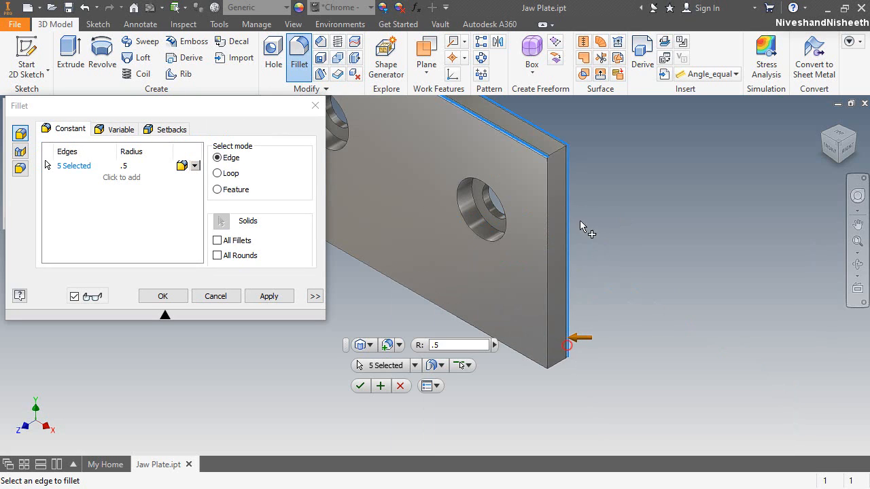
click(571, 348)
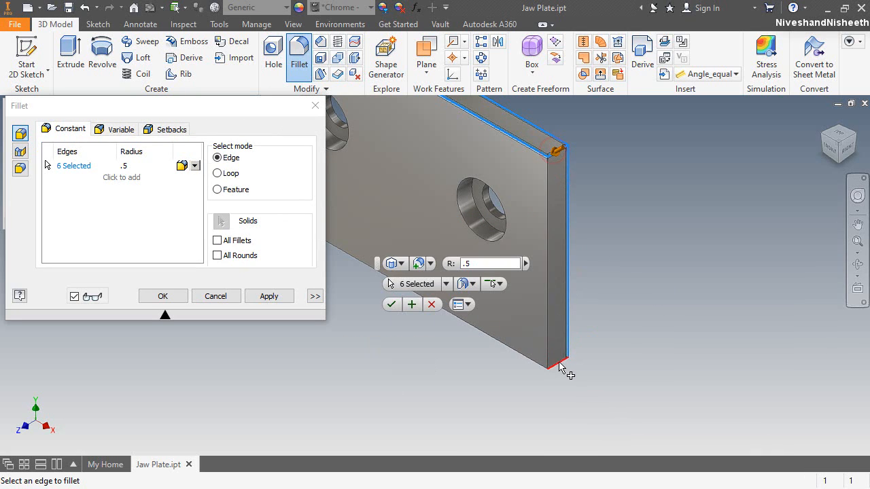
click(557, 367)
click(557, 369)
scroll(621, 398, down, 4)
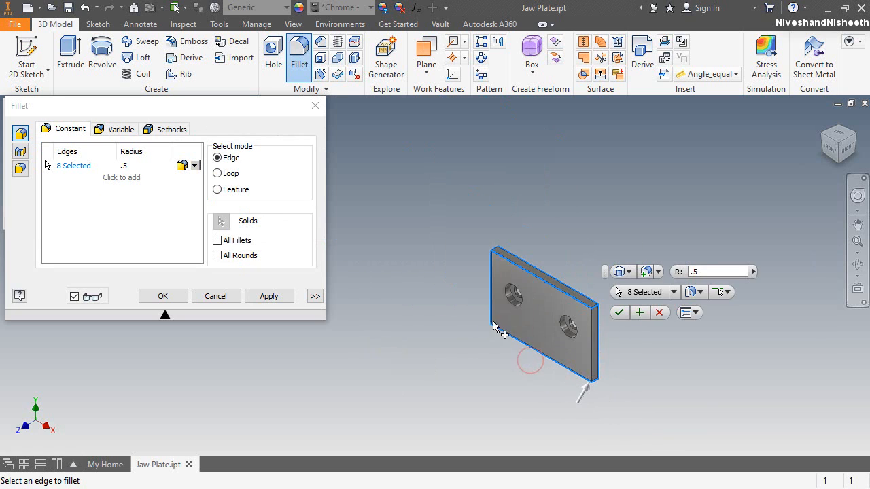
scroll(498, 336, up, 4)
click(490, 329)
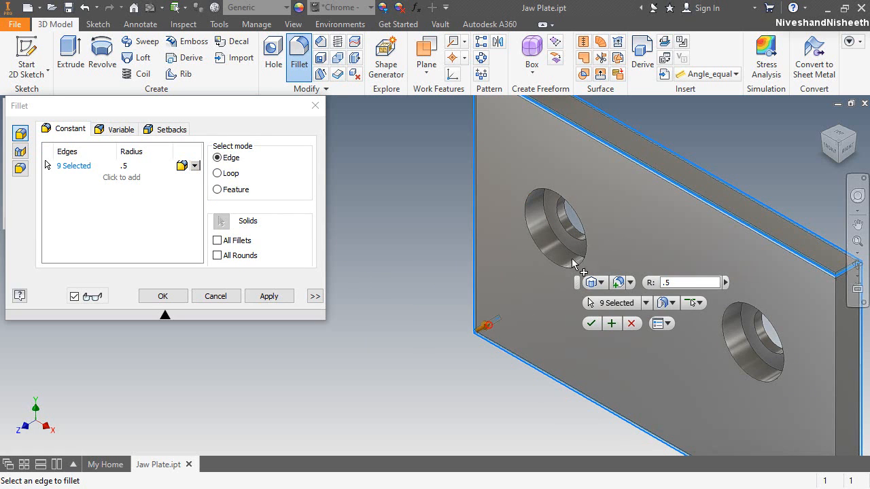
Add the back face's bottom edge and its vertical edge at the plate's left end, and apply the 0.5 mm fillet
click(846, 138)
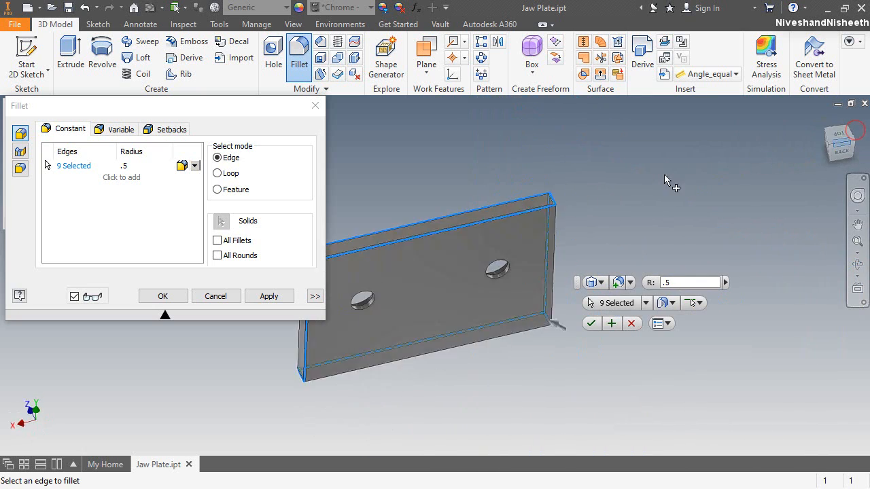
click(850, 149)
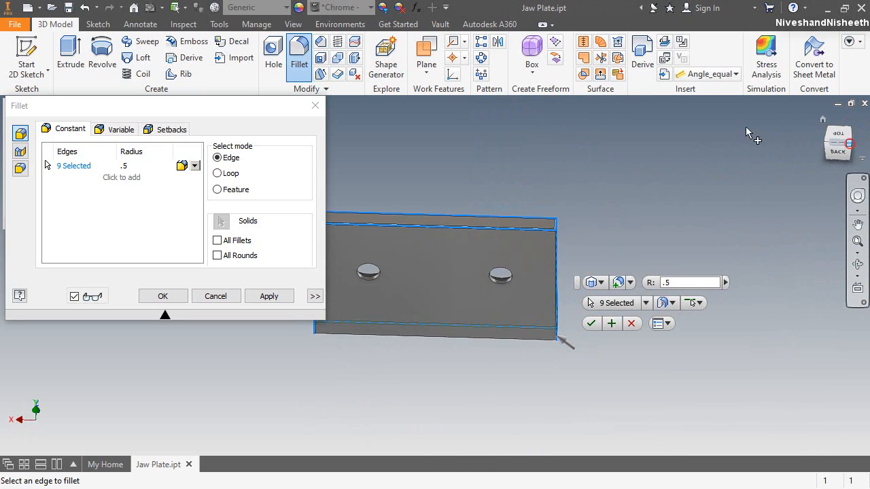
click(513, 291)
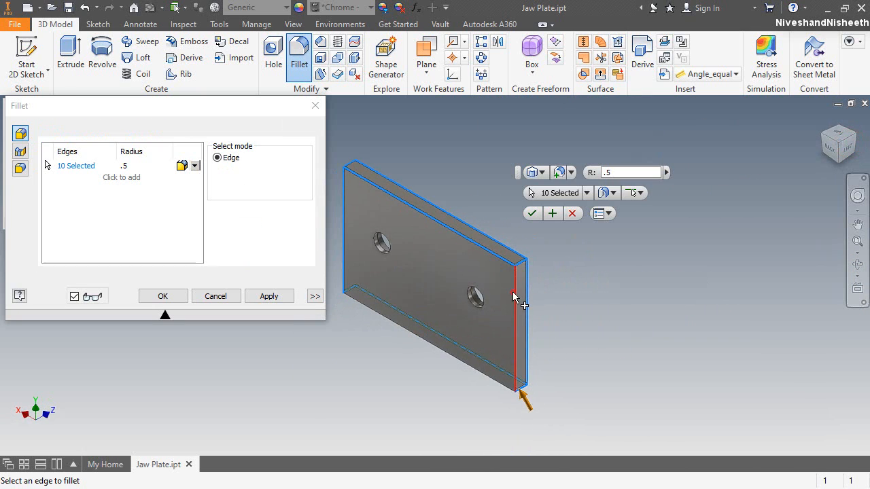
click(466, 362)
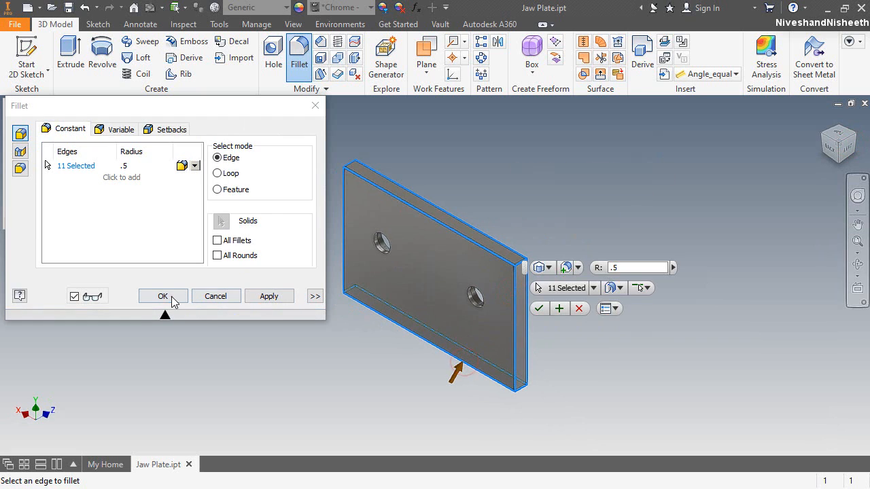
click(170, 297)
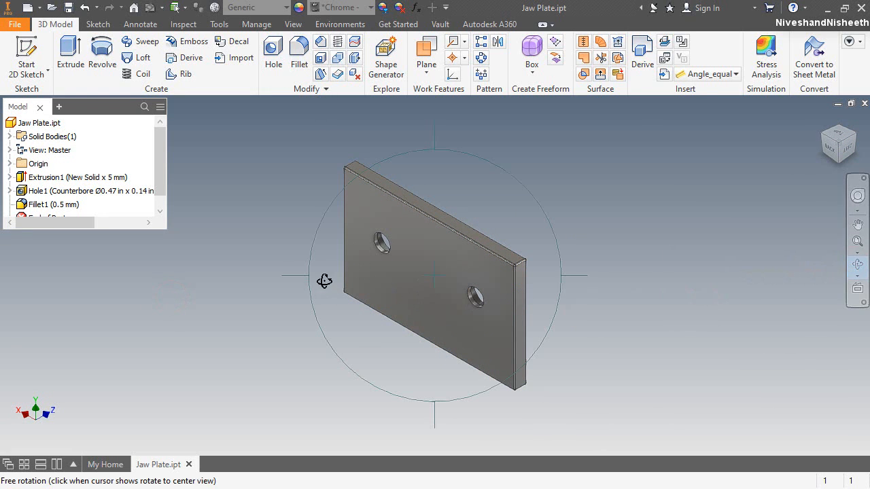
Start a new 2D sketch on the plate's front face, where the counterbored holes open
drag(438, 274, 413, 161)
right_click(416, 219)
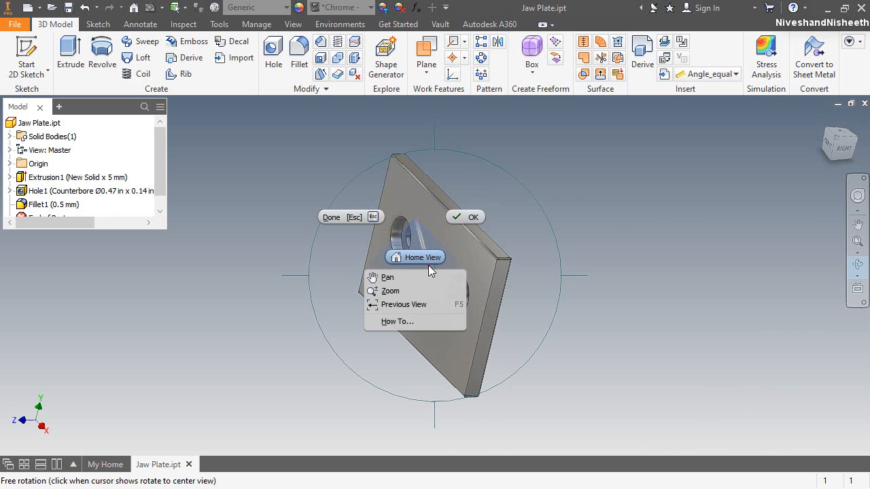
click(428, 262)
right_click(431, 245)
click(478, 242)
click(511, 371)
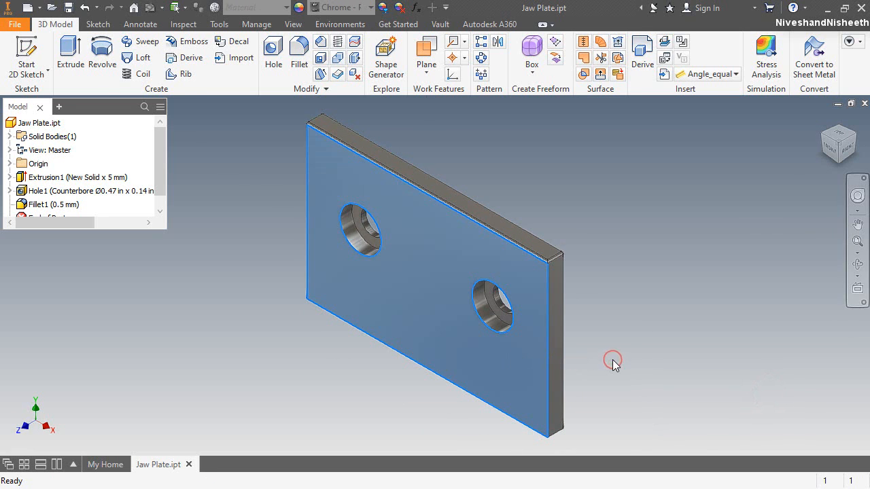
key(s)
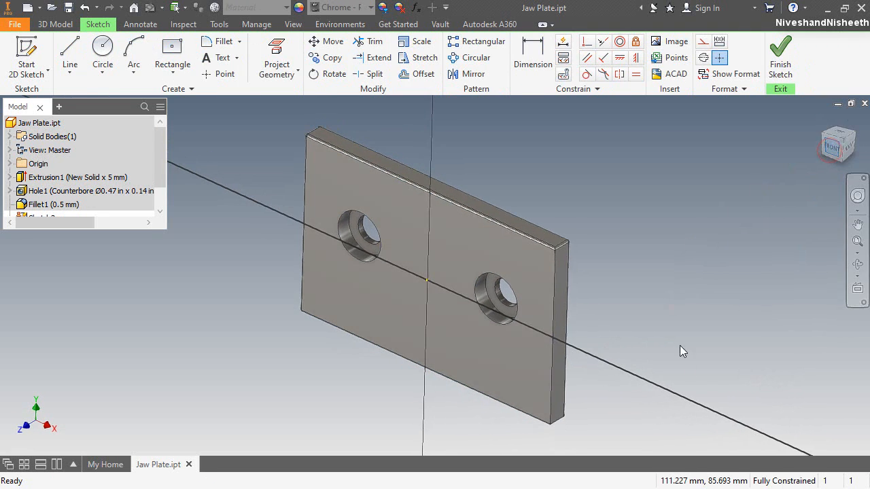
Project the front face's outline and hole circles into the sketch and convert them to construction geometry
click(276, 51)
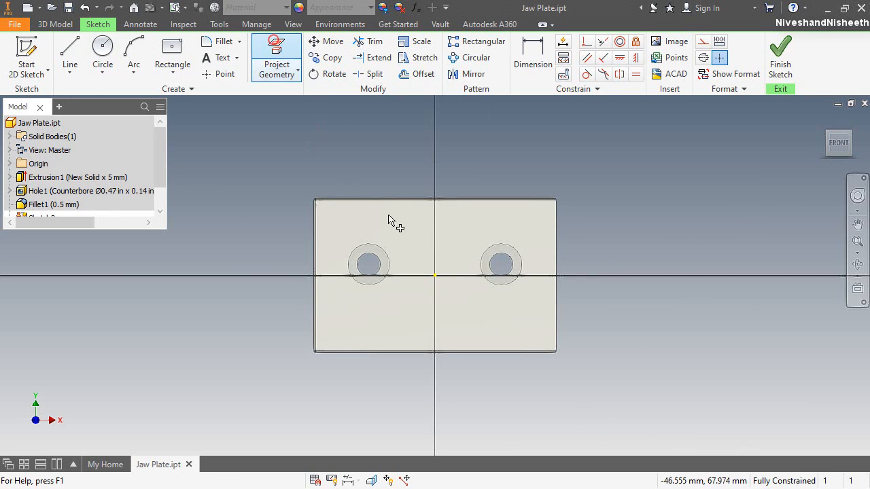
click(467, 228)
right_click(616, 201)
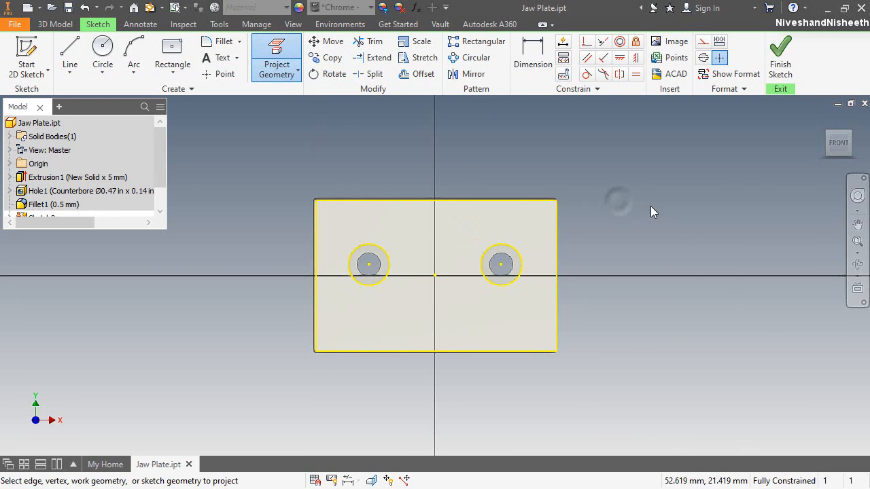
click(654, 202)
drag(223, 163, 653, 408)
click(679, 174)
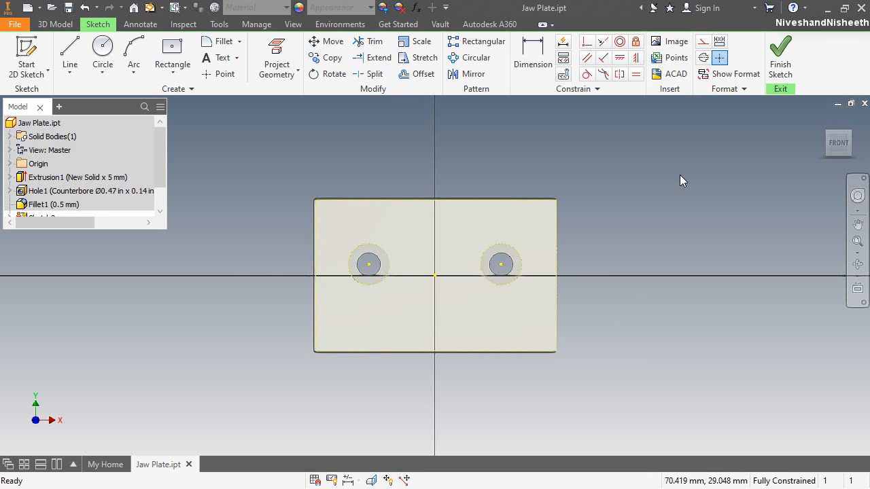
Sketch a narrow diagonal strip beside the plate's right edge from two long lines joined by a short line at the upper end
click(69, 51)
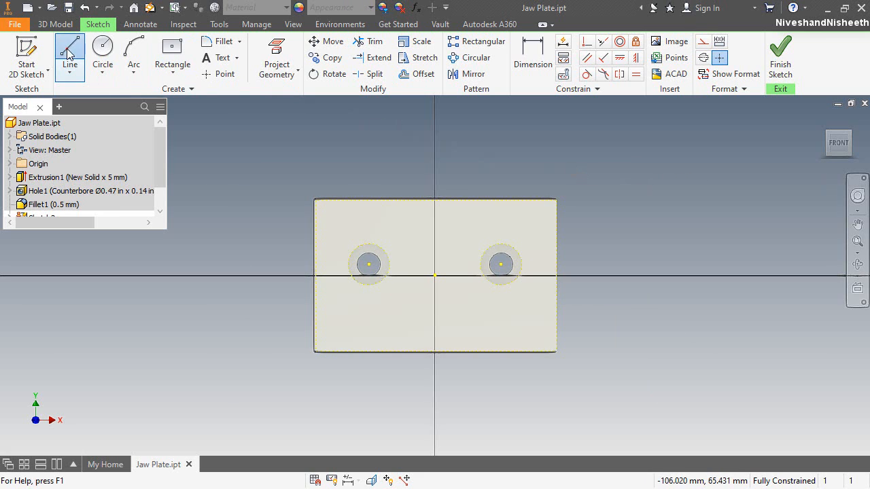
click(556, 385)
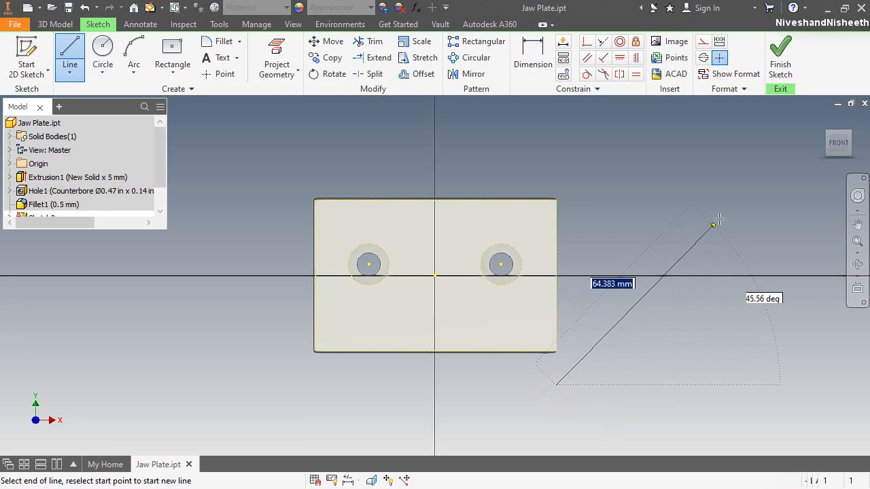
click(737, 174)
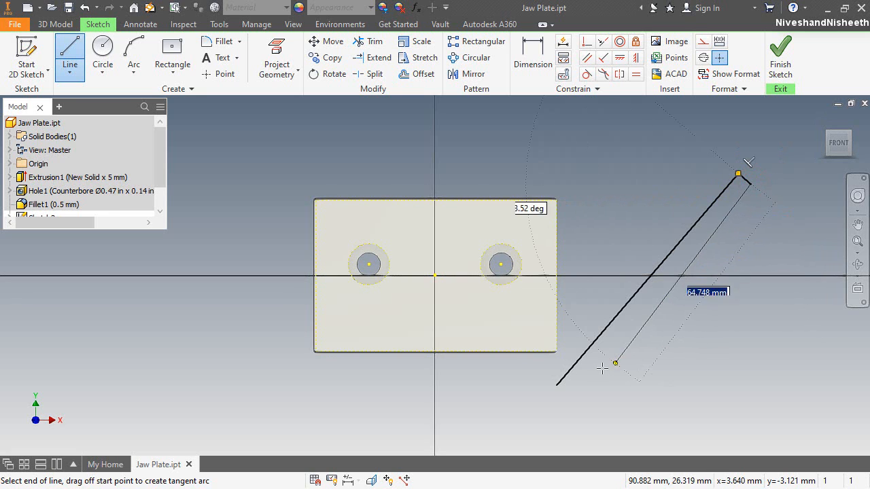
click(564, 379)
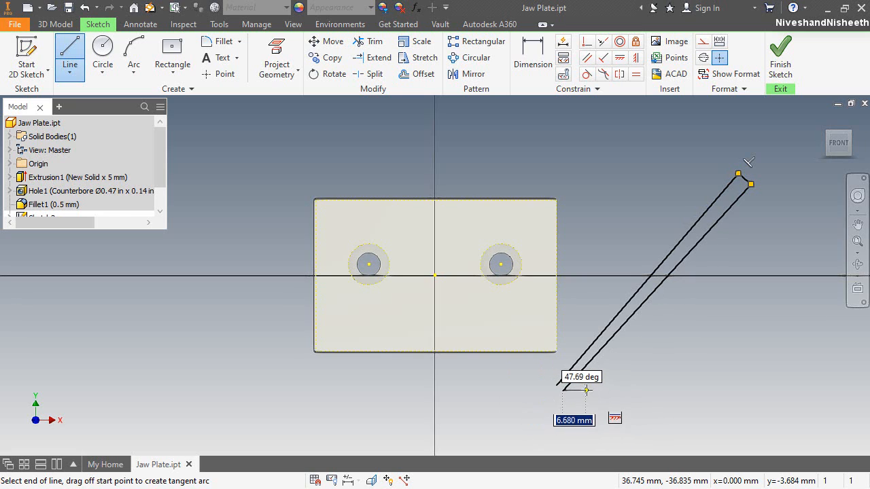
right_click(587, 390)
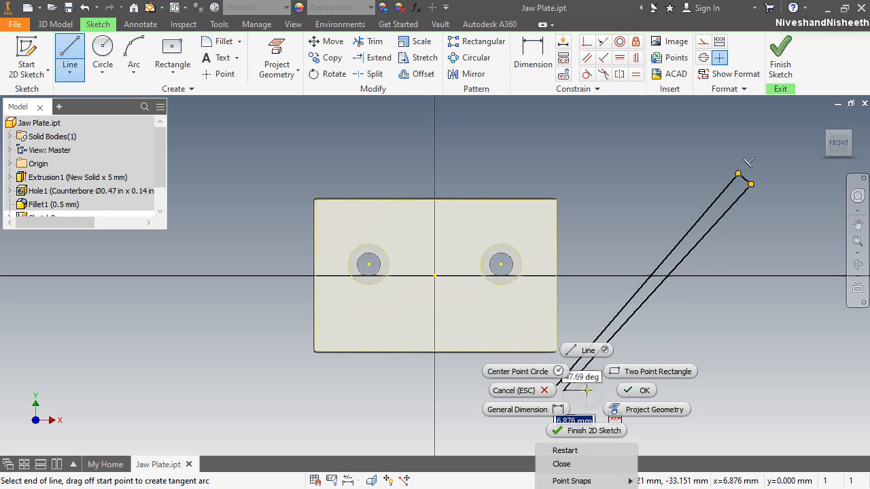
click(632, 390)
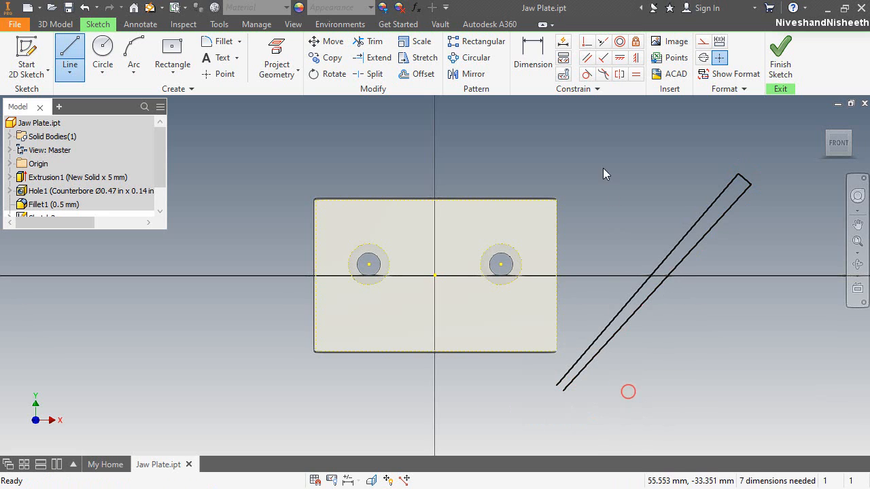
Constrain the strip's two long diagonal lines to be parallel and equal in length
click(588, 58)
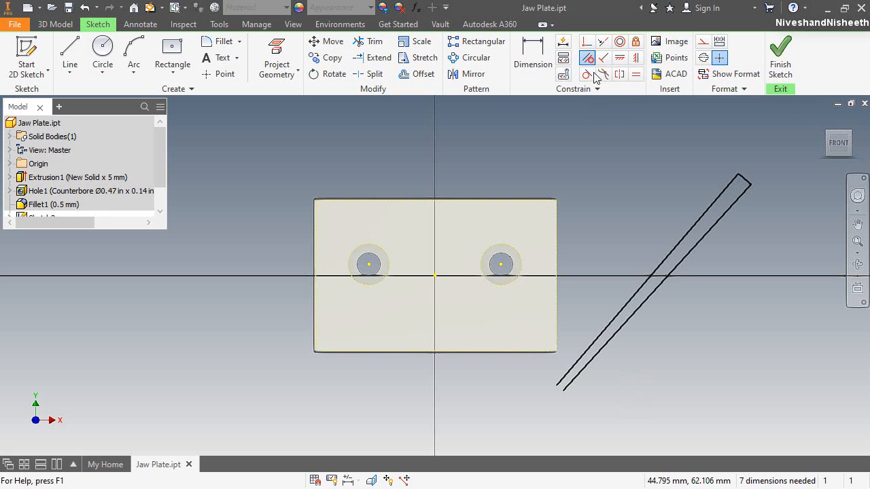
click(683, 244)
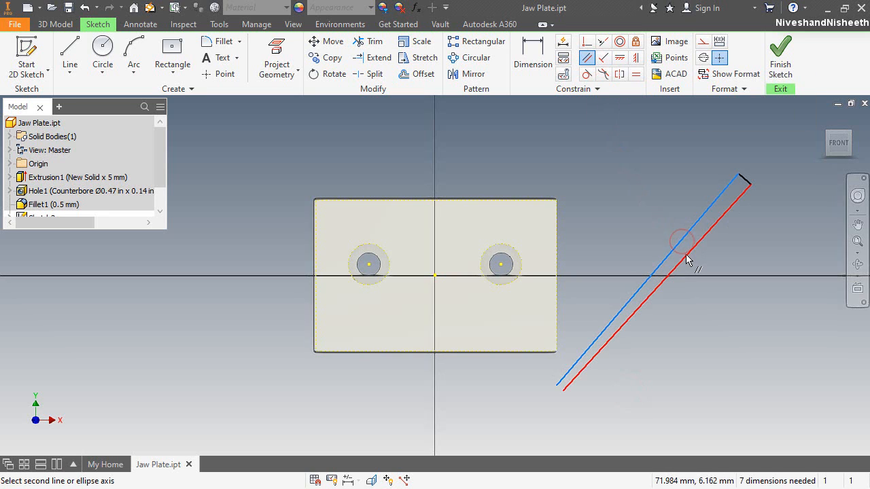
click(685, 254)
click(636, 74)
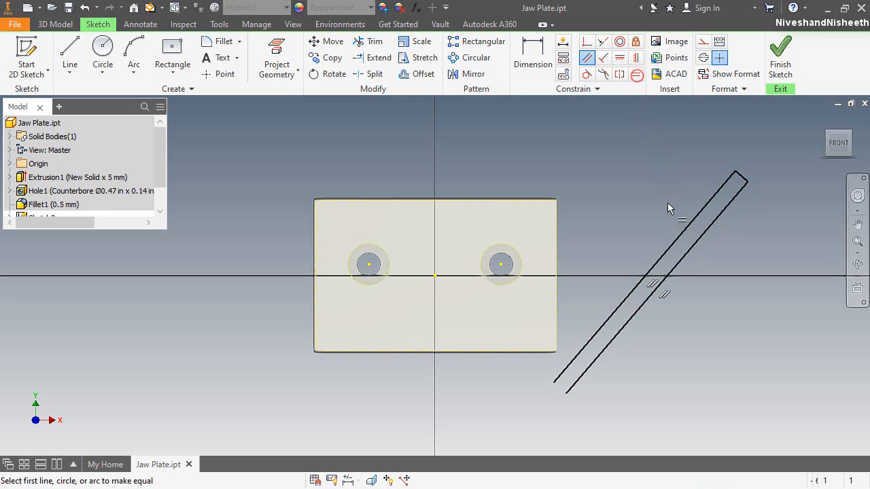
click(682, 244)
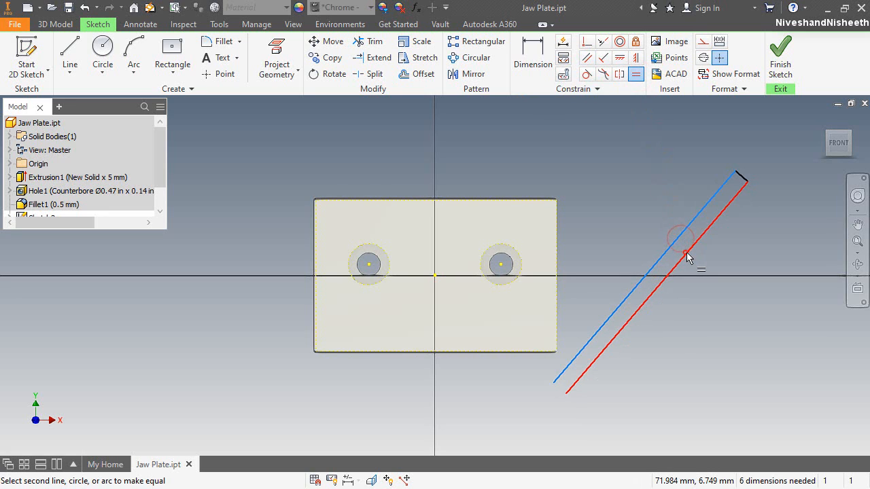
click(683, 253)
Close the diagonal strip's open lower end with a short line between the two long lines' endpoints
right_click(648, 167)
click(644, 130)
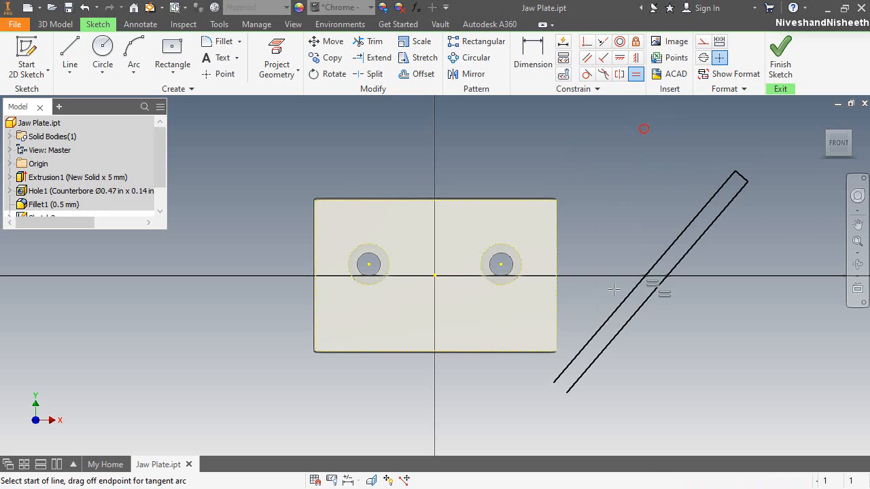
click(554, 382)
click(566, 393)
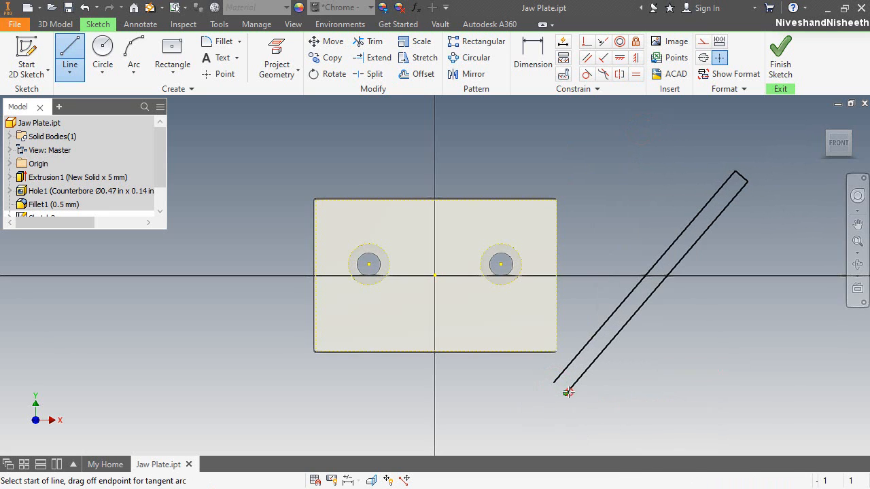
right_click(710, 275)
click(737, 275)
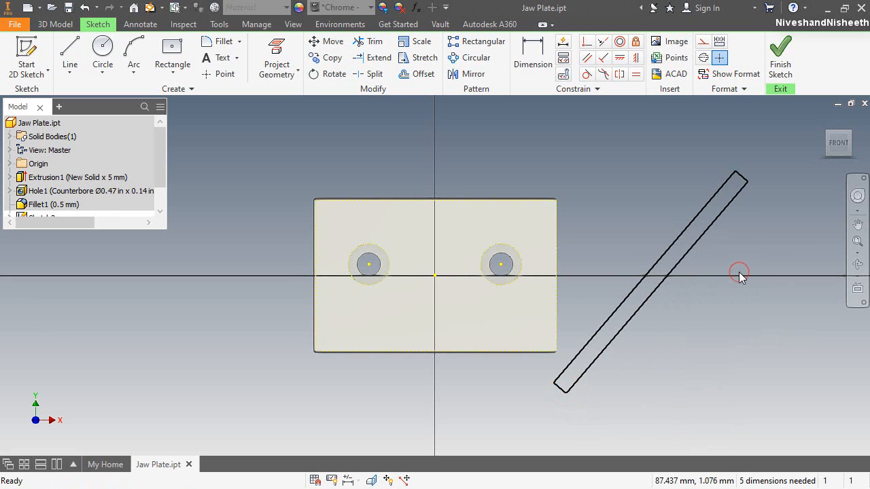
Dimension the distance between the strip's two long parallel lines as 1 mm
click(534, 55)
click(700, 210)
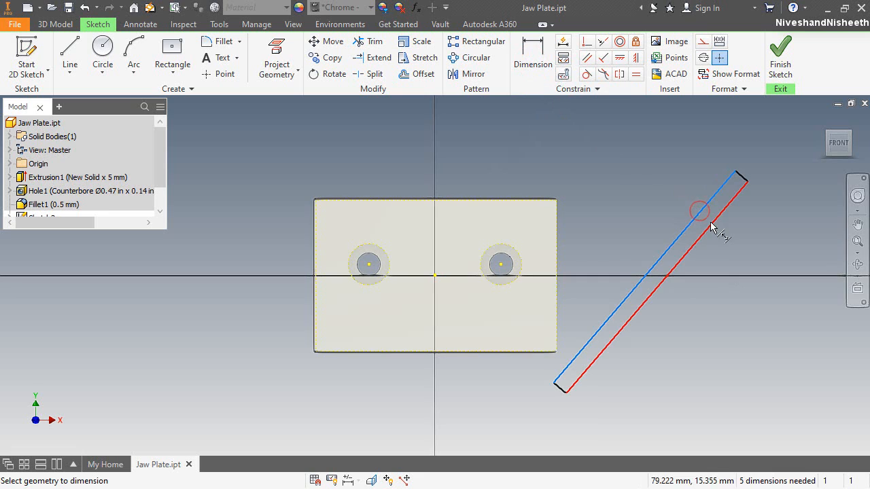
click(747, 185)
click(760, 164)
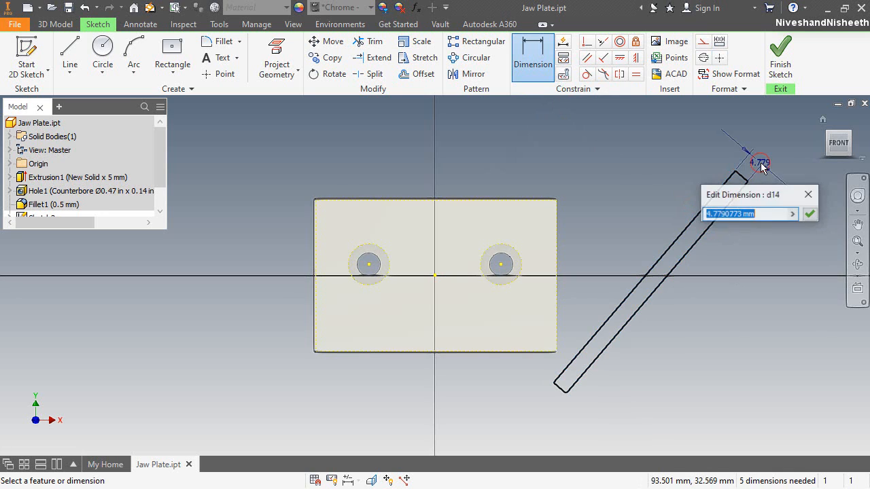
text(4)
key(Return)
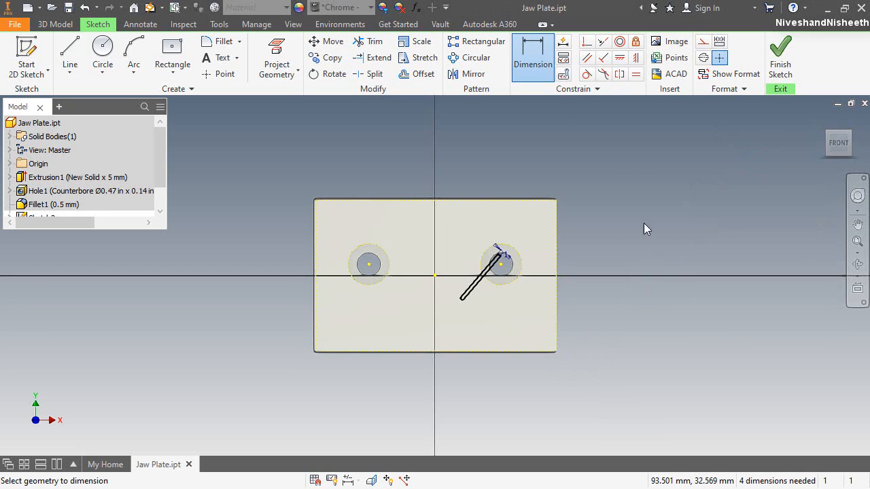
Stretch the strip by its two ends to about 82 mm long, extending diagonally beyond the plate's right edge
scroll(490, 290, up, 3)
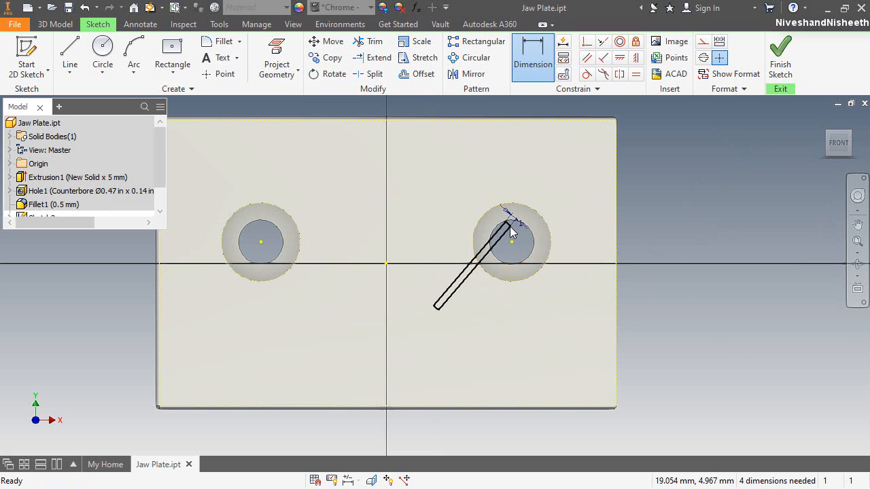
key(Escape)
drag(510, 226, 711, 115)
mouse_move(436, 309)
mouse_down()
mouse_move(514, 379)
mouse_move(521, 467)
mouse_move(500, 438)
mouse_move(506, 414)
mouse_up()
scroll(540, 293, down, 5)
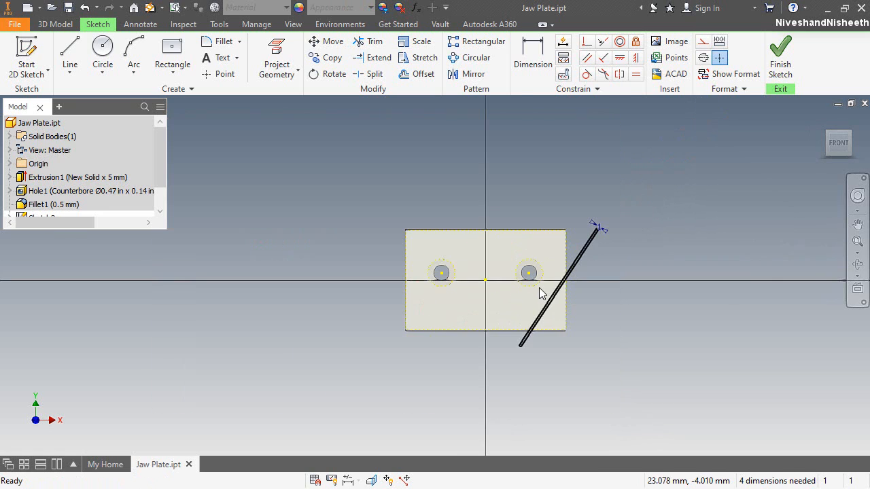
scroll(616, 309, up, 5)
click(522, 144)
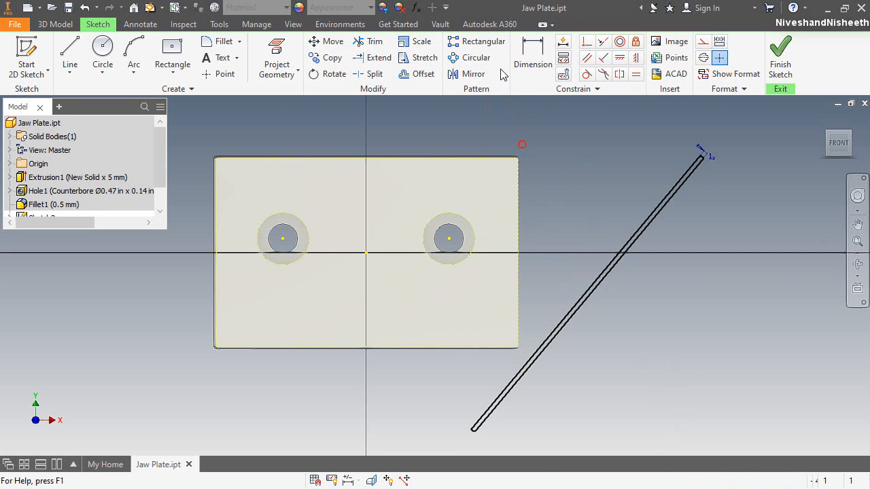
Dimension the horizontal distance from the strip's lowest corner to the plate's lower right corner as 1 mm
click(529, 55)
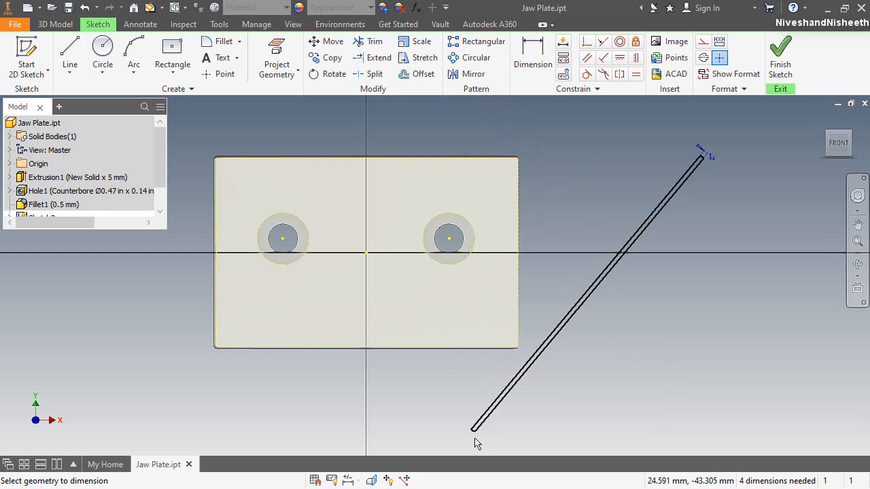
scroll(475, 440, up, 6)
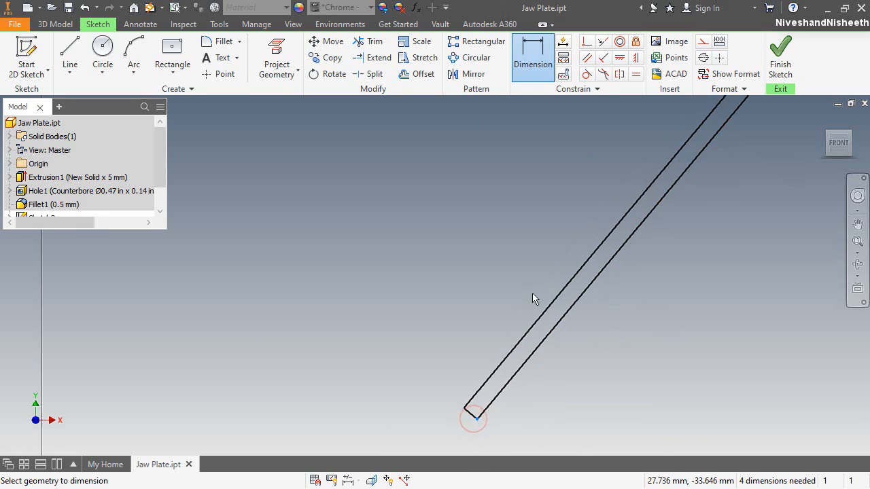
scroll(544, 312, down, 3)
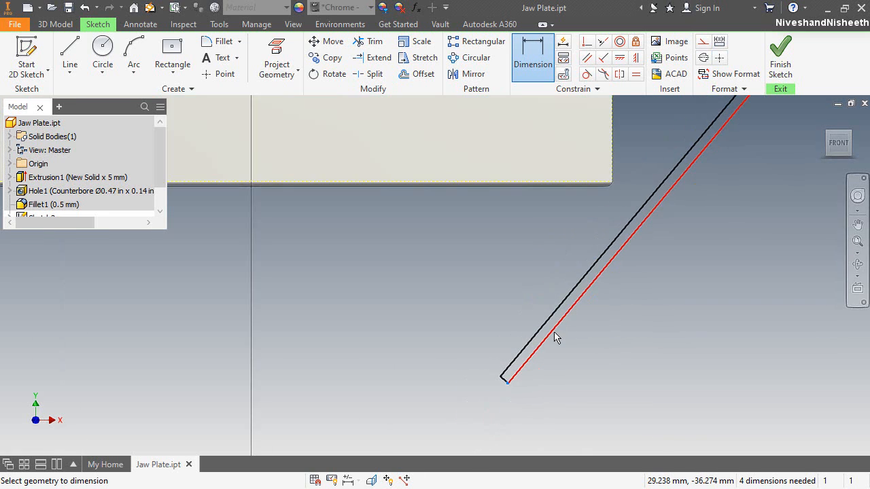
click(612, 181)
click(507, 382)
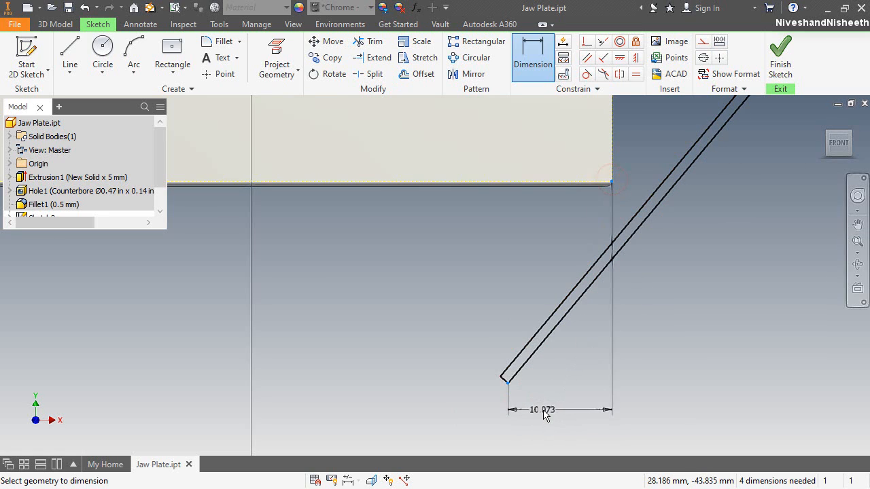
click(551, 406)
text(1)
key(Return)
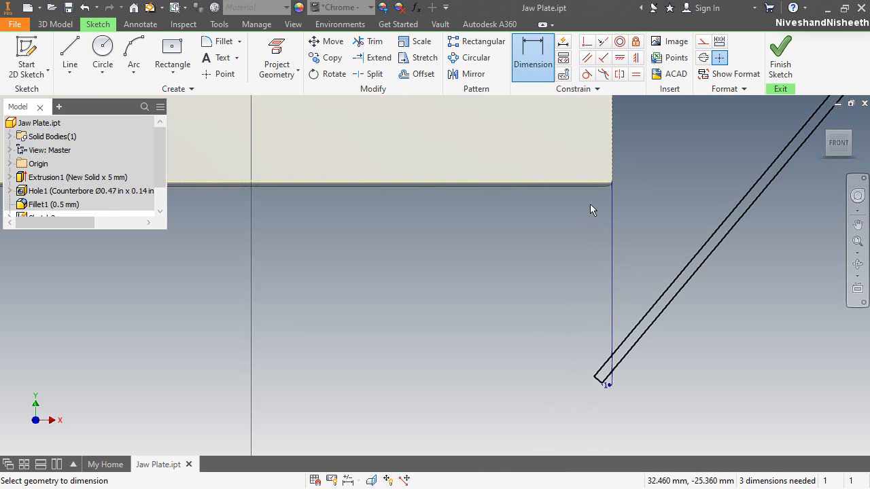
Dimension the vertical distance from the plate's bottom edge down to the strip's lowest corner as 5.8 mm
click(594, 185)
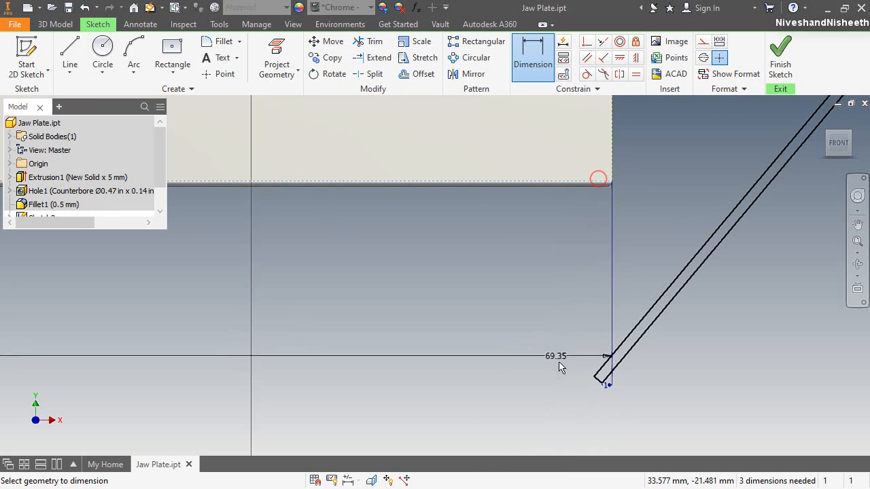
click(601, 385)
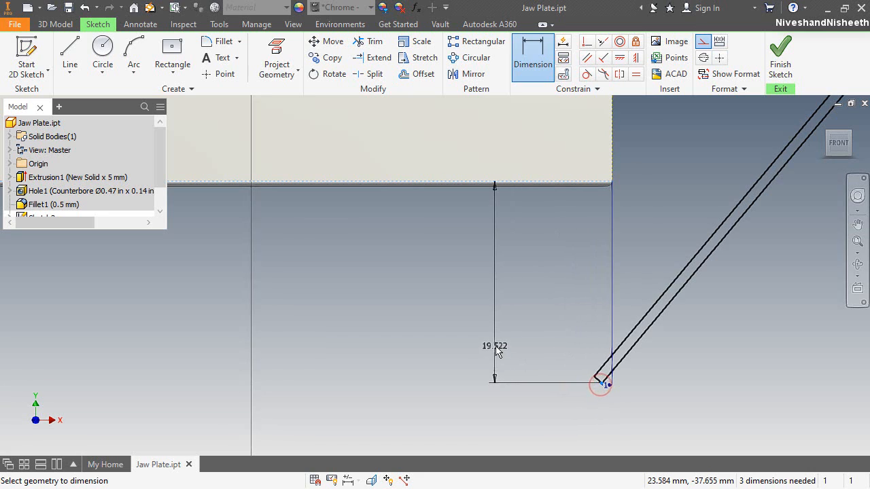
click(496, 349)
text(5)
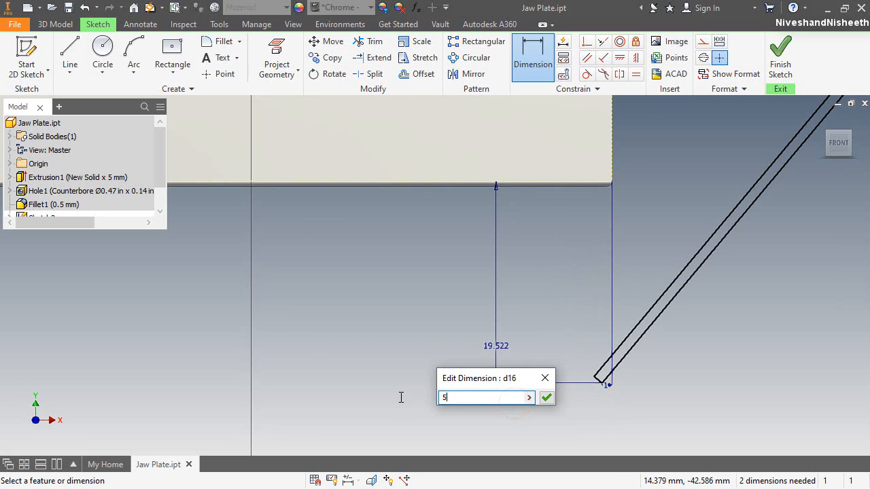
text(.8)
key(Return)
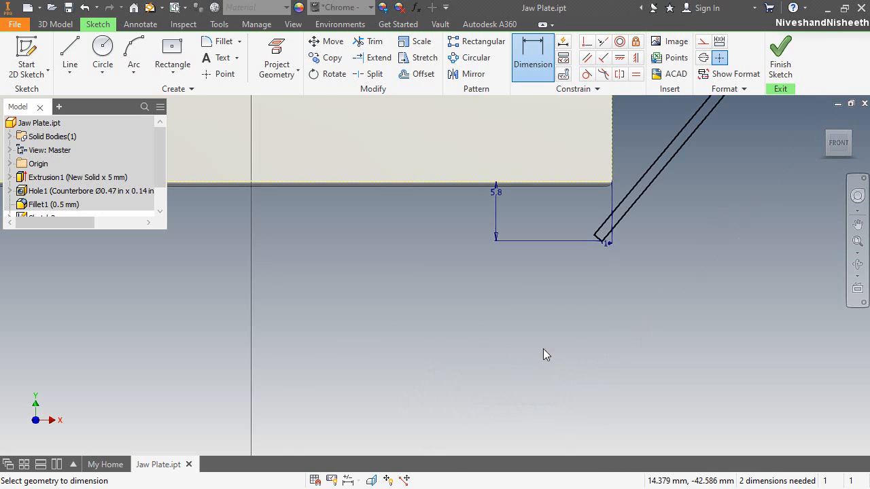
Dimension the angle between the plate's right edge and the strip's lower long line as 135 degrees
scroll(633, 358, up, 2)
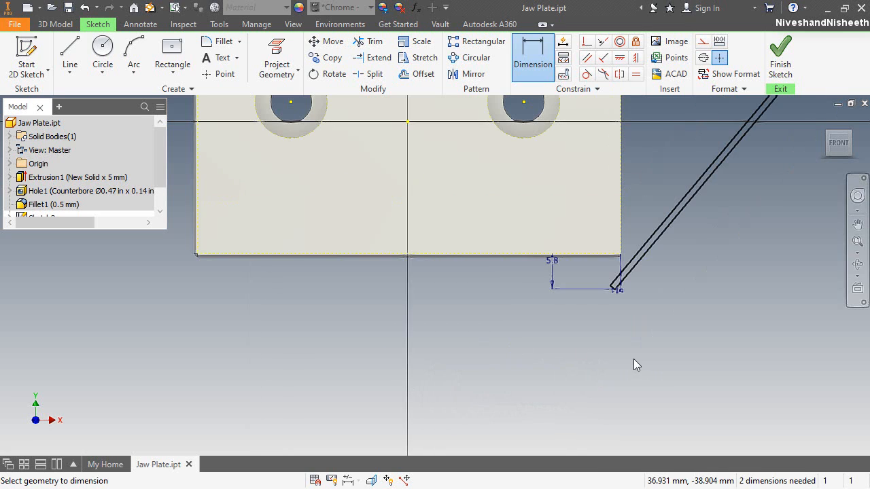
click(621, 232)
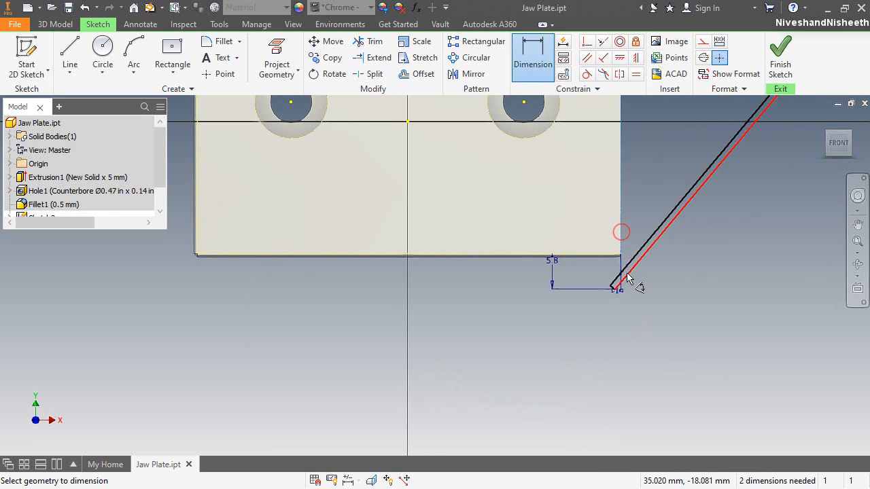
click(628, 274)
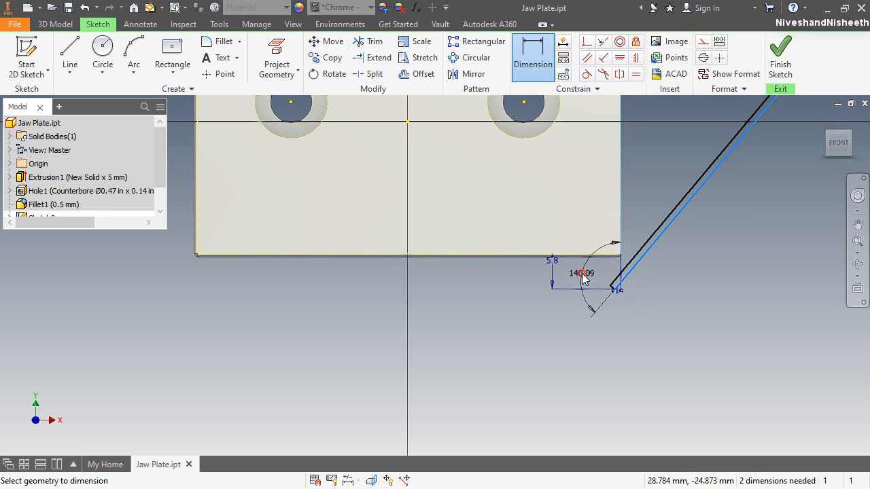
click(583, 277)
text(1)
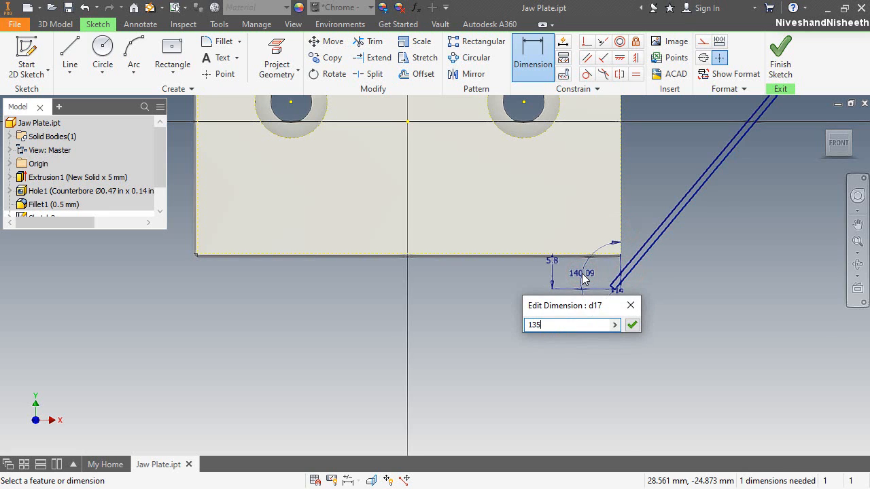
text(35)
key(Return)
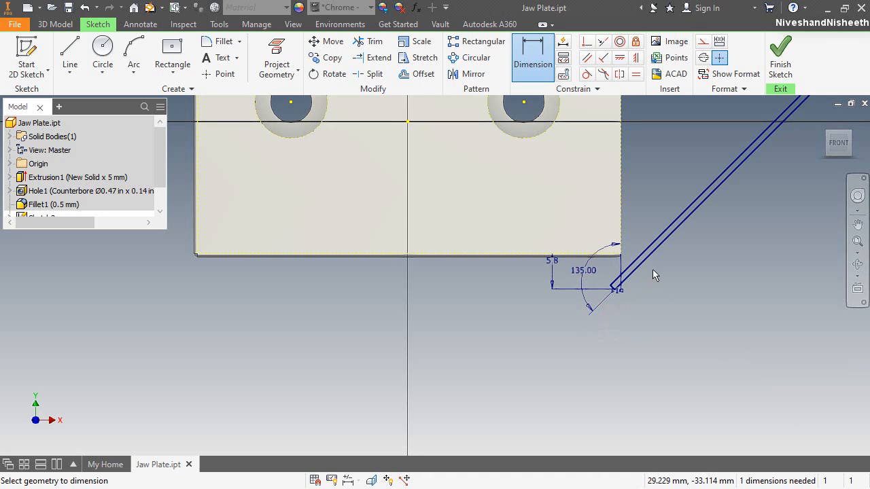
Dimension the length of the strip's lower long line as 79.56 mm and finish dimensioning
click(673, 234)
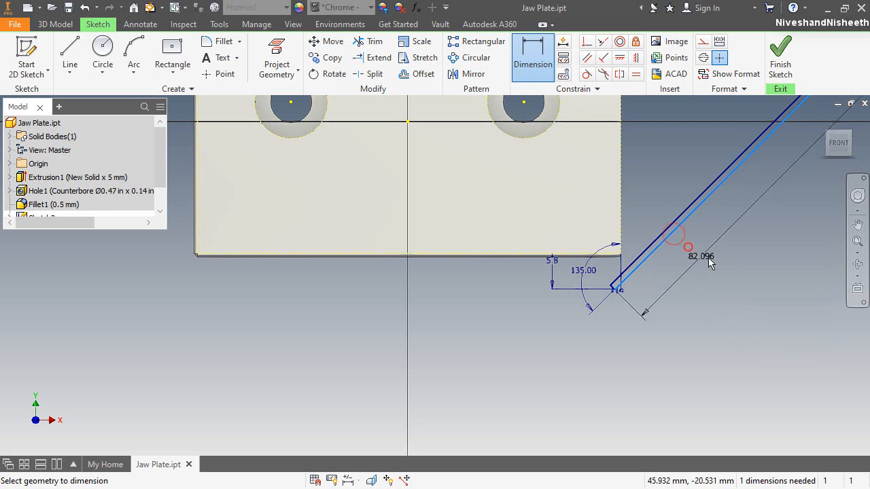
click(713, 258)
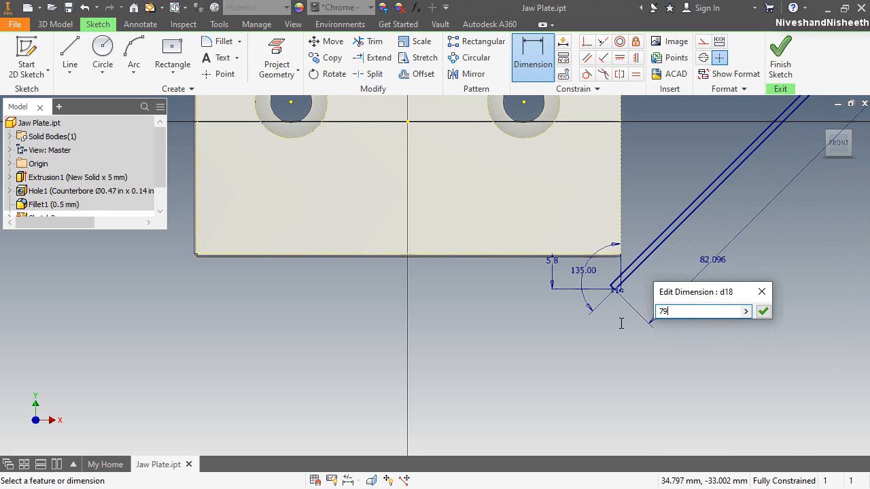
key(Return)
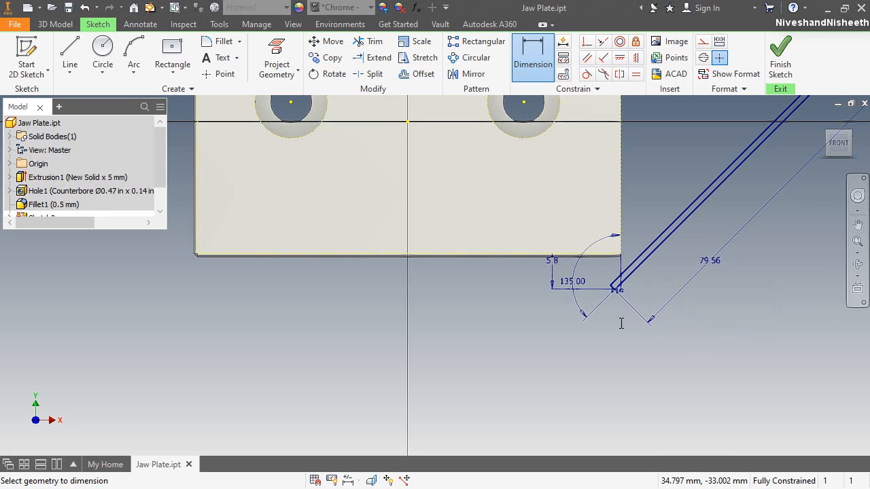
scroll(621, 327, down, 4)
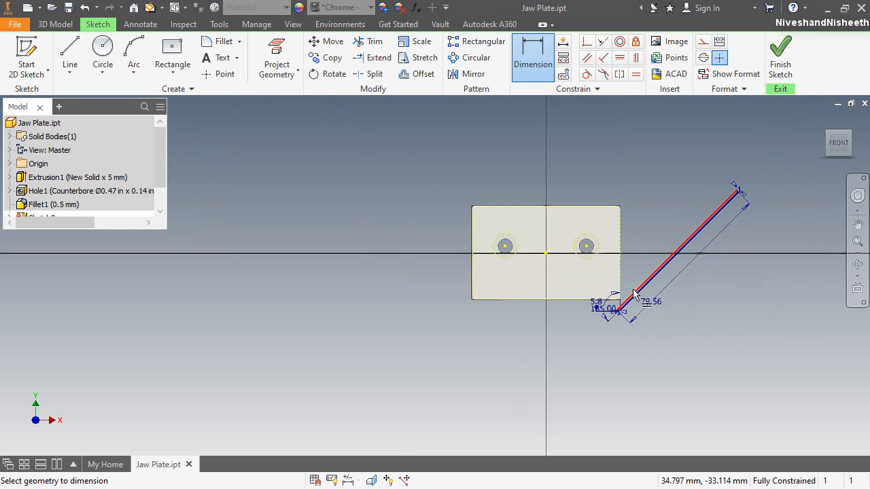
scroll(633, 292, up, 3)
scroll(739, 285, down, 2)
scroll(741, 278, up, 3)
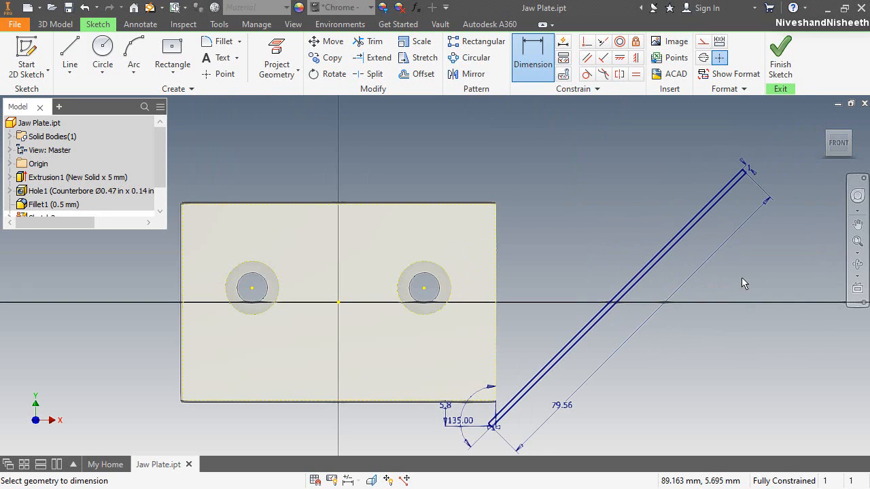
right_click(553, 143)
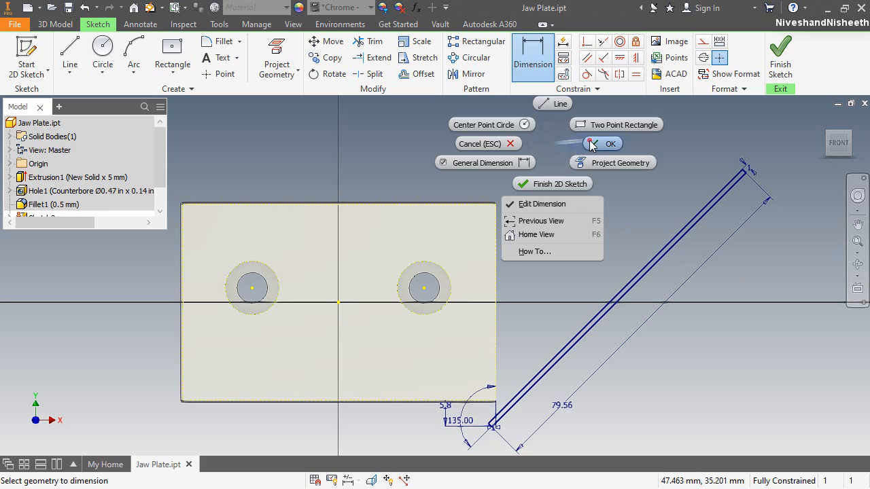
click(589, 141)
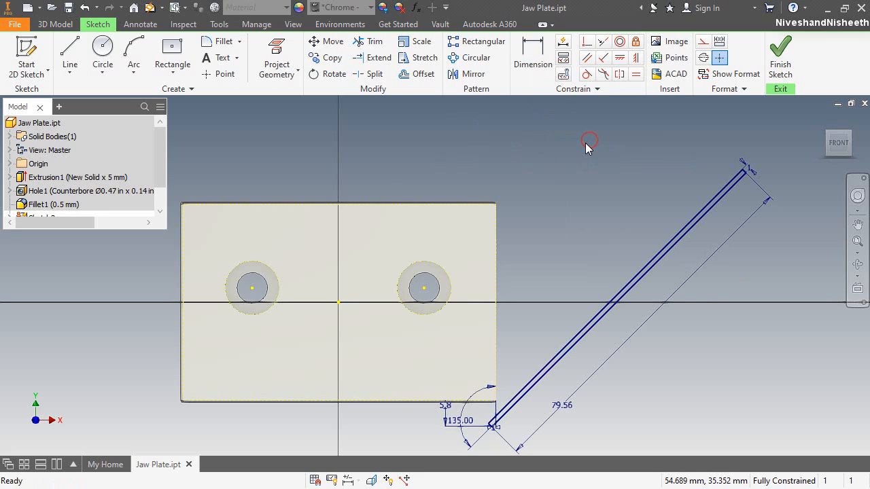
Start a rectangular sketch pattern of the whole diagonal strip, with the plate's bottom edge as its first direction
click(479, 43)
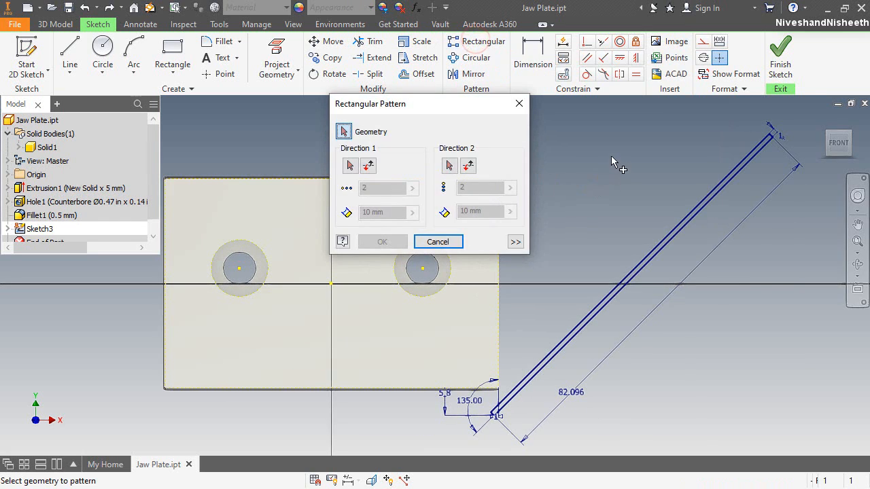
drag(683, 108, 823, 252)
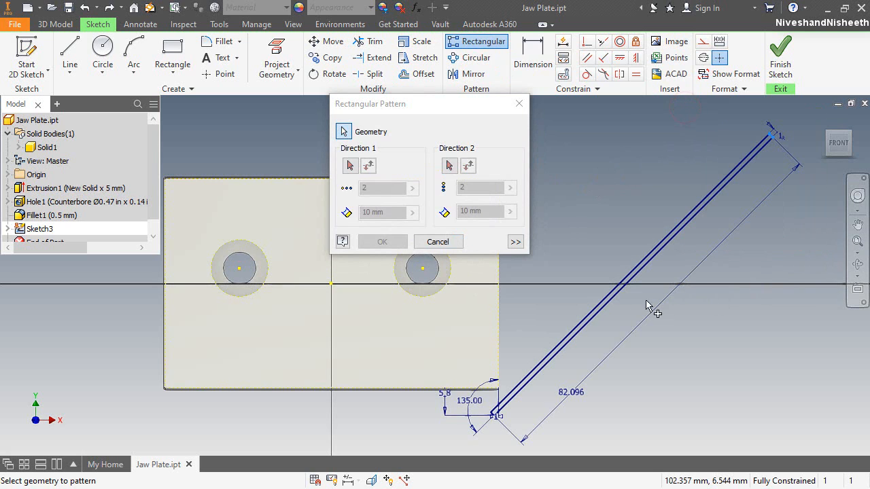
drag(482, 399, 524, 440)
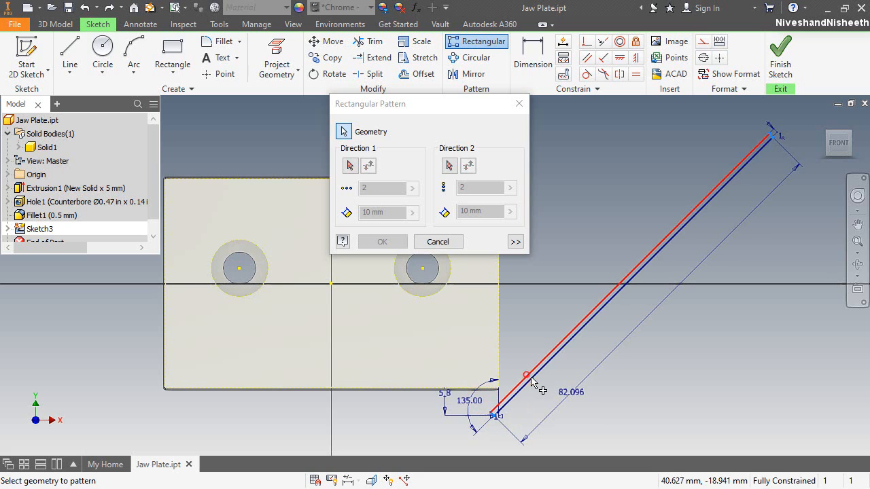
click(530, 378)
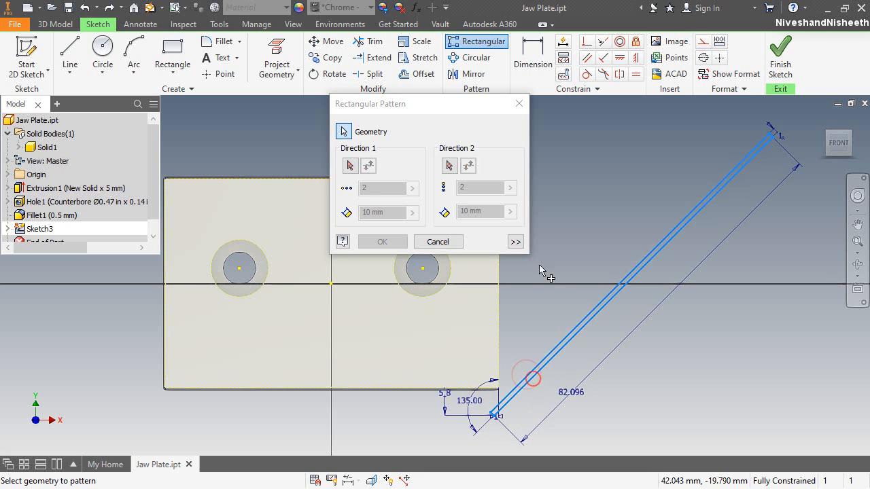
click(349, 165)
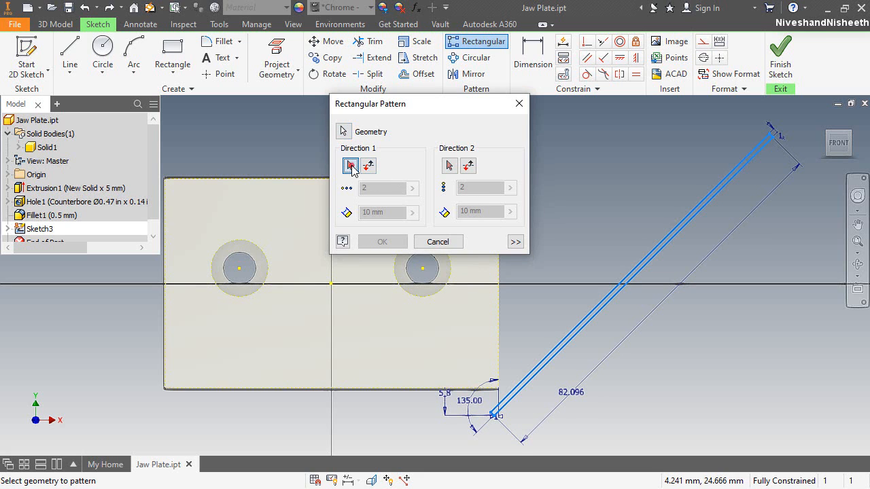
click(434, 388)
Create the pattern with 50 instances at 3 mm spacing and finish the sketch
double_click(386, 188)
text(50)
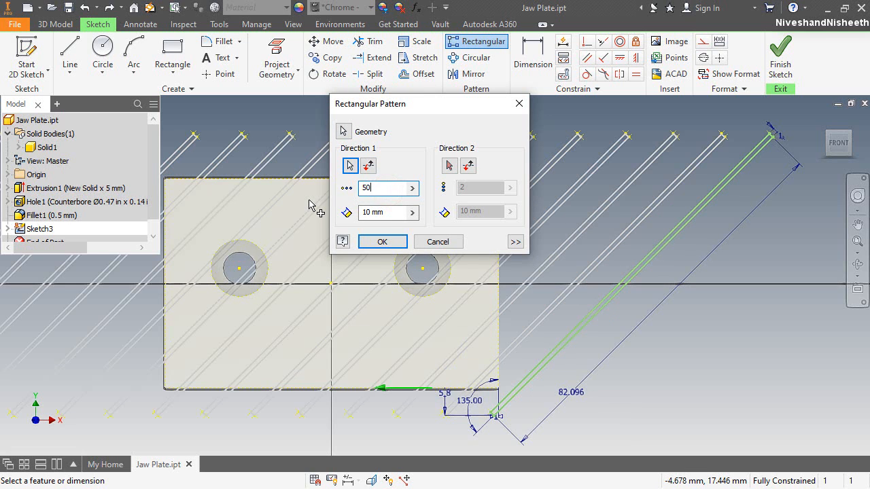
double_click(384, 212)
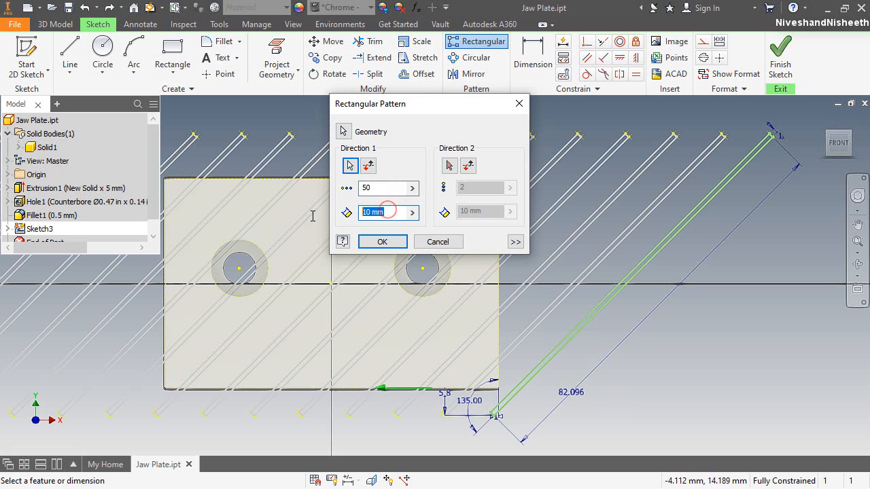
text(3)
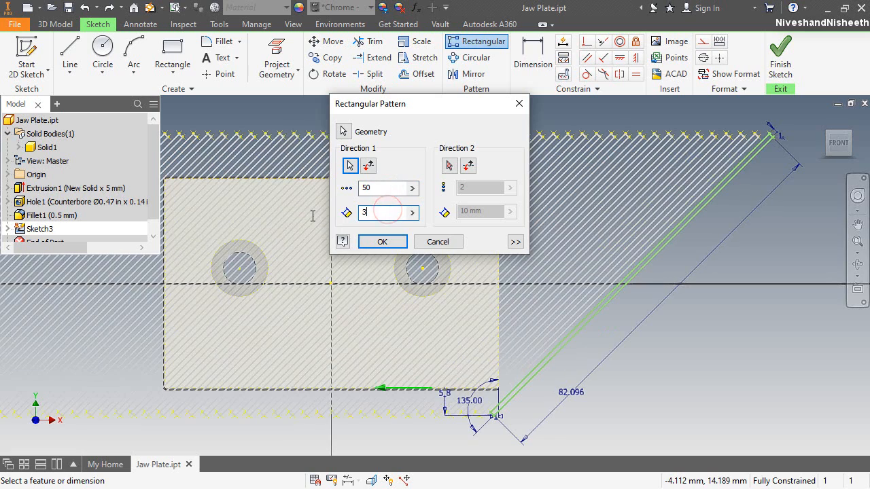
click(379, 242)
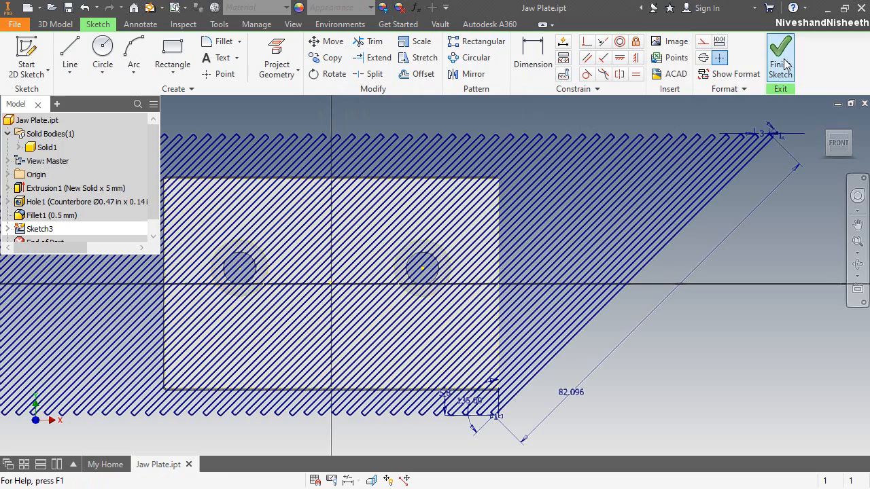
scroll(707, 216, down, 4)
scroll(678, 197, up, 4)
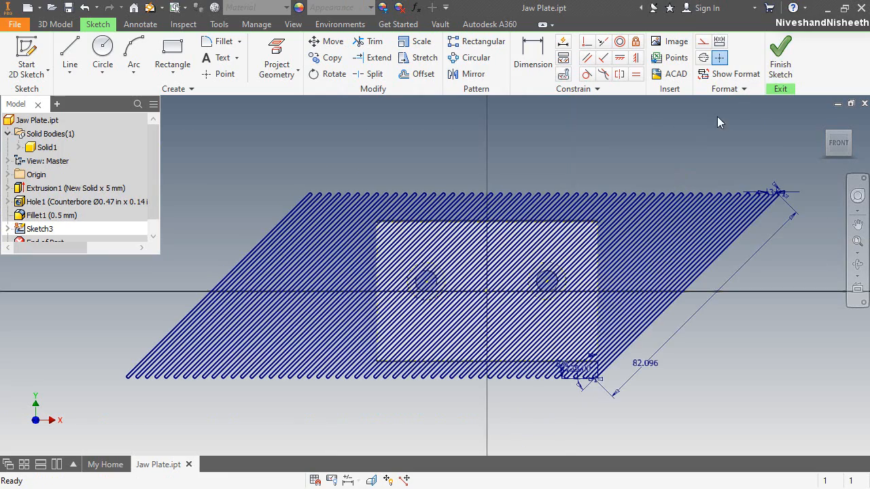
click(780, 58)
Start an Extrude and select the diagonal strips at the pattern's right end as profiles, working leftward
click(71, 58)
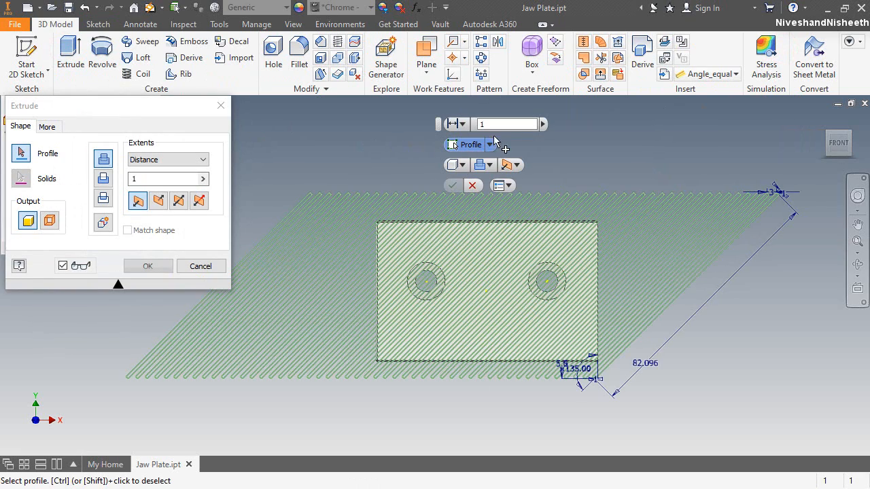
scroll(778, 186, up, 4)
scroll(780, 192, up, 3)
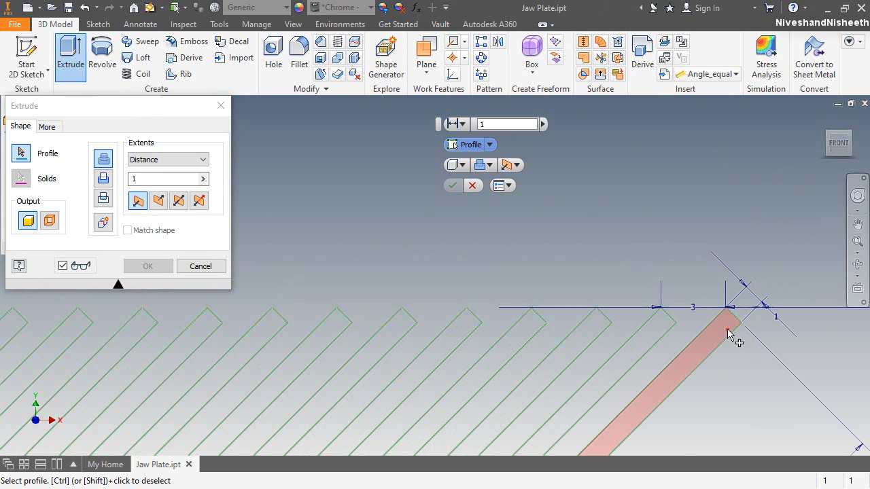
click(728, 333)
click(652, 323)
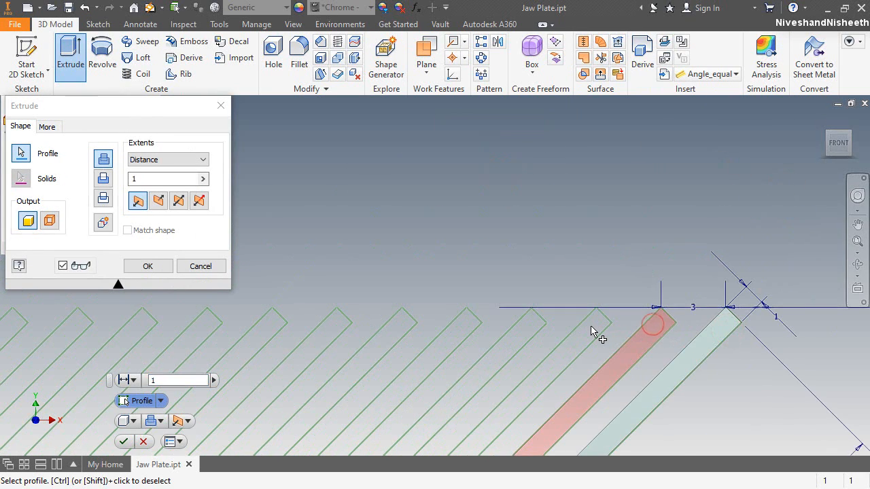
click(528, 327)
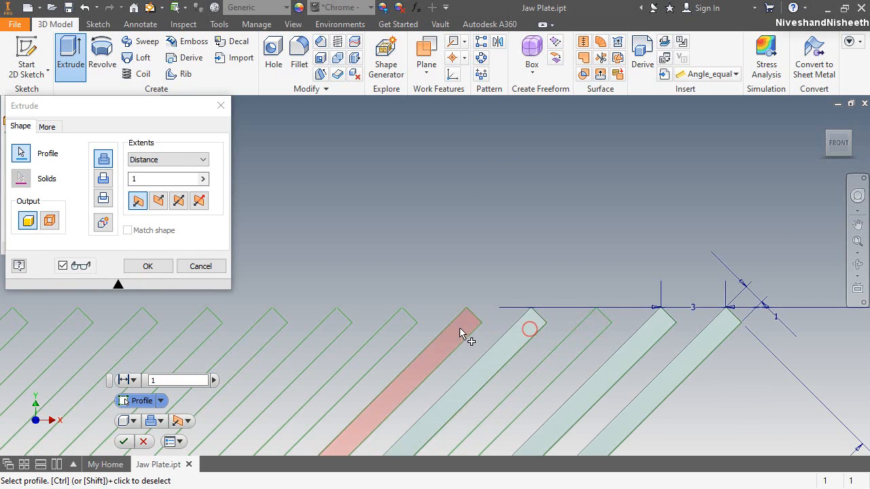
click(459, 328)
click(400, 329)
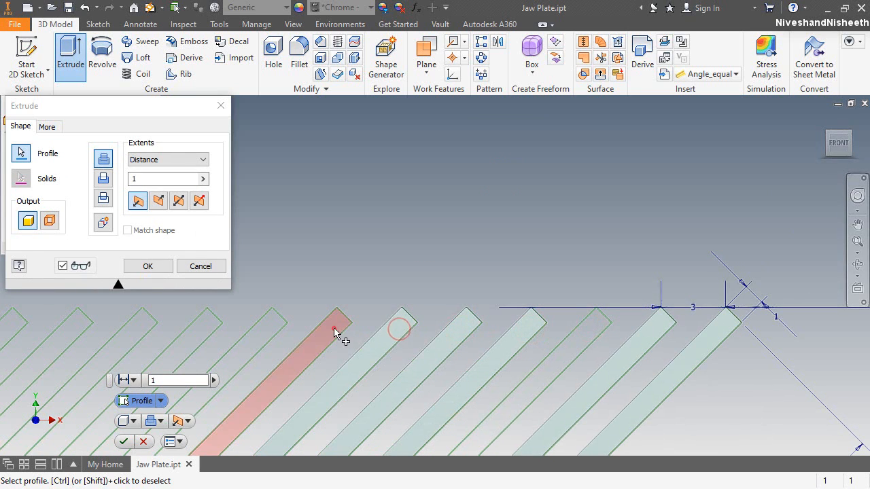
click(332, 328)
click(258, 327)
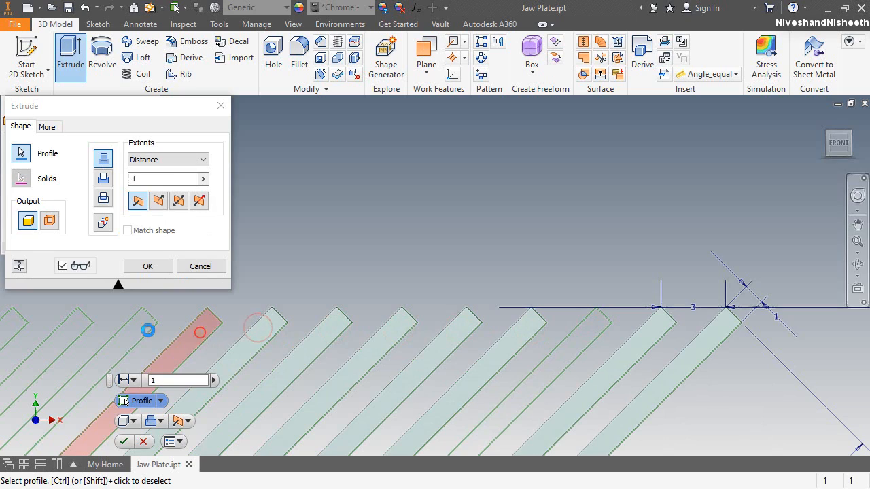
click(200, 330)
click(138, 325)
scroll(782, 193, down, 5)
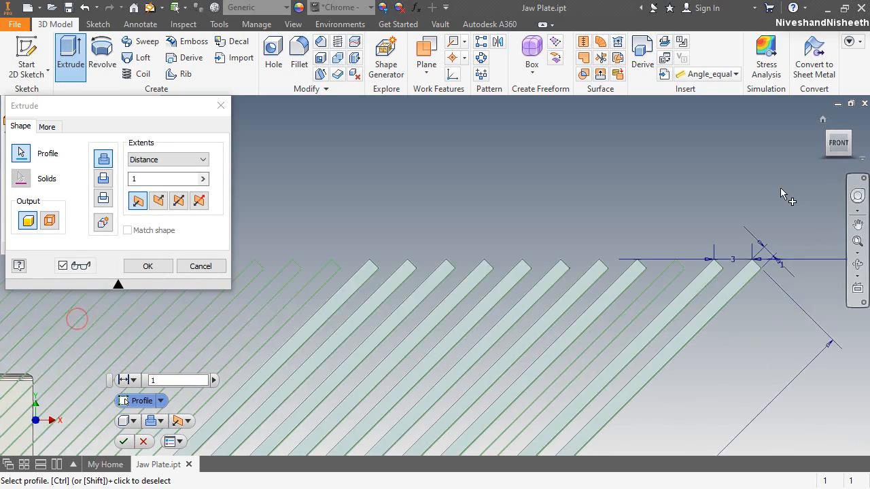
Add the adjoining diagonal strips that cross the right half of the plate to the extrusion profiles
scroll(668, 212, up, 5)
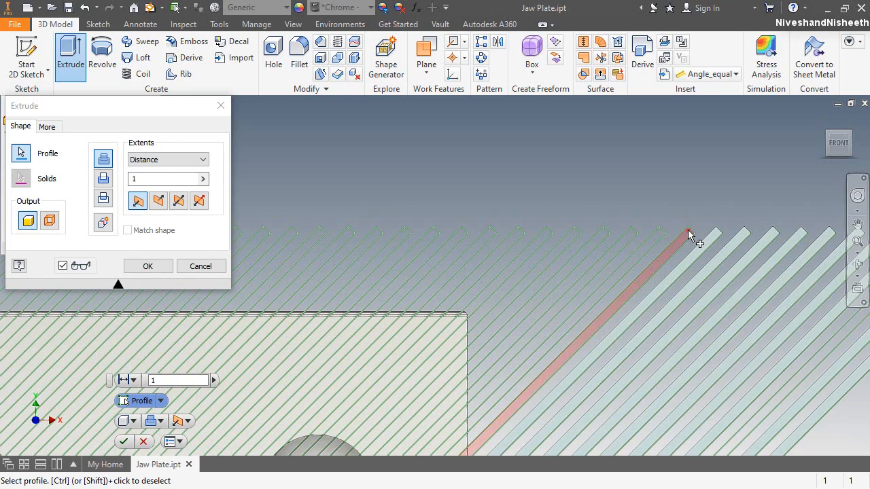
click(625, 243)
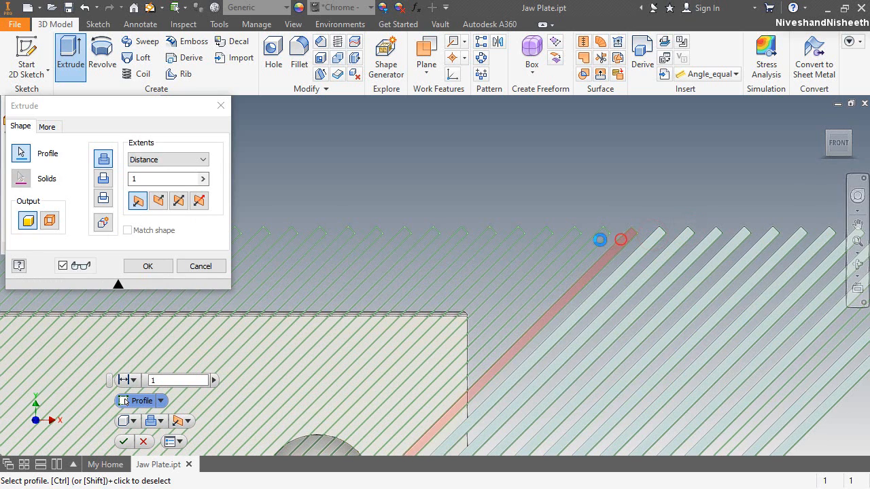
click(620, 239)
click(575, 241)
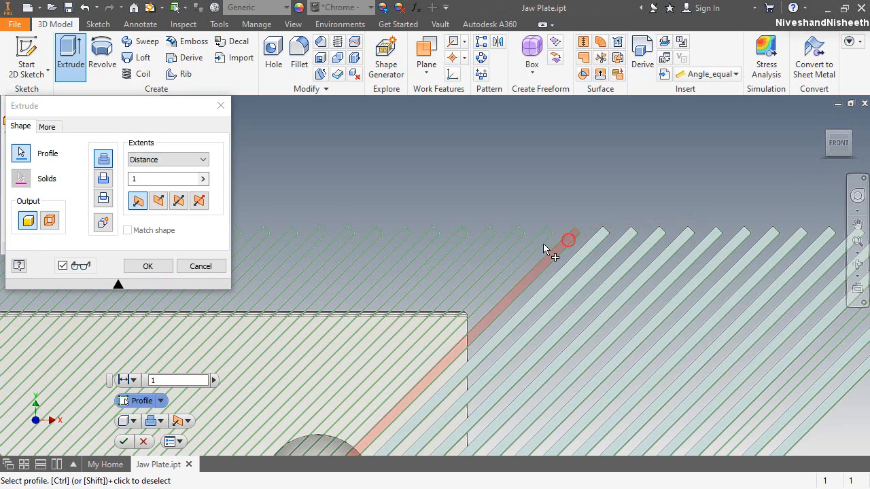
click(544, 248)
click(513, 247)
click(483, 246)
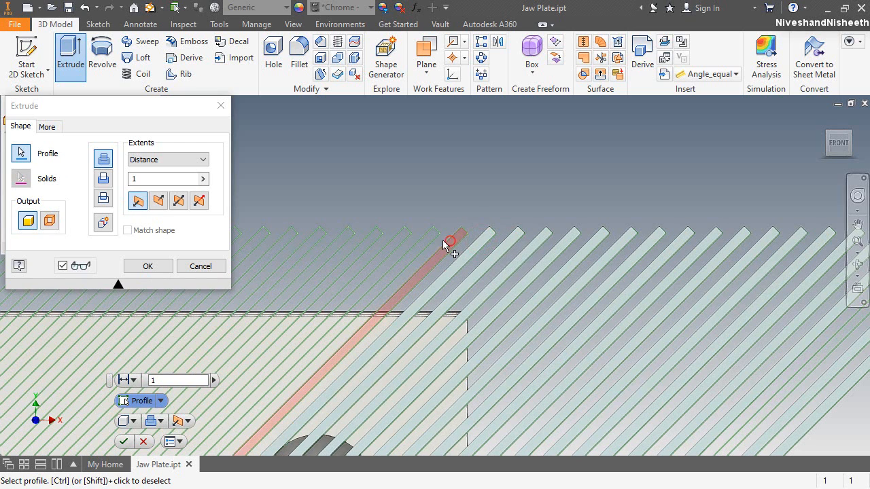
click(422, 241)
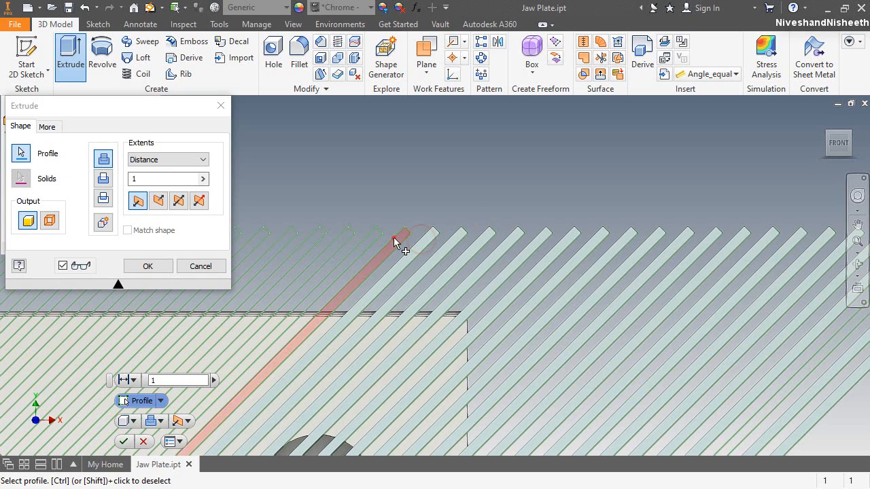
click(373, 241)
click(342, 238)
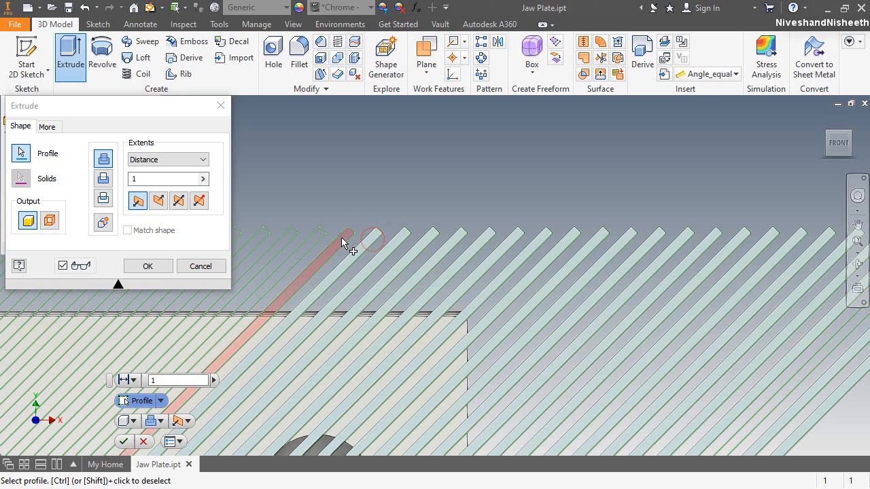
click(288, 241)
click(260, 236)
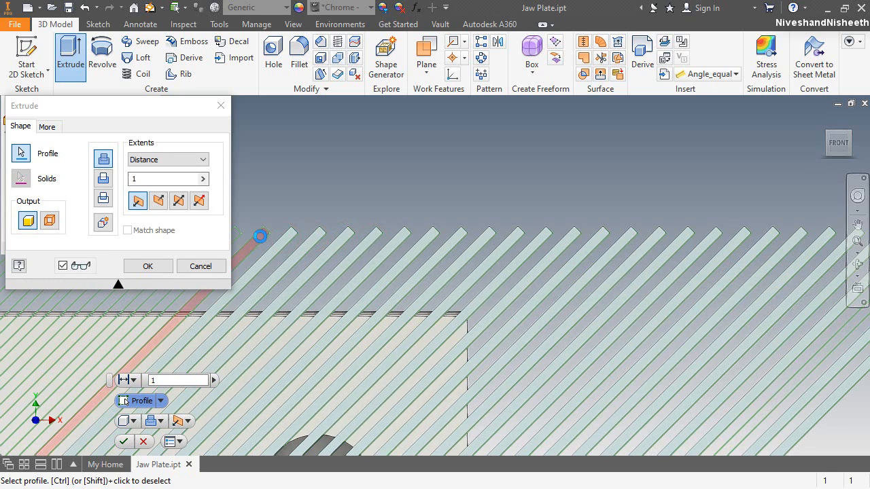
Add the remaining diagonal strips up to the pattern's left end to the extrusion profiles
scroll(679, 229, down, 5)
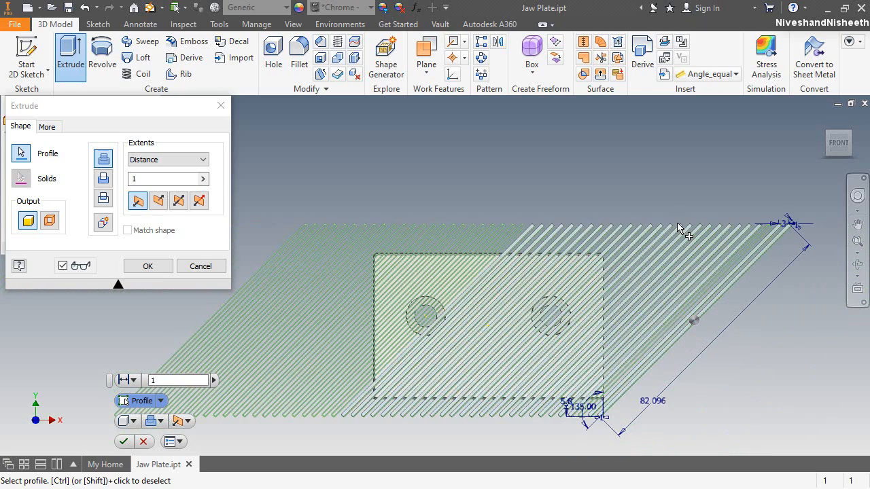
scroll(375, 238, up, 4)
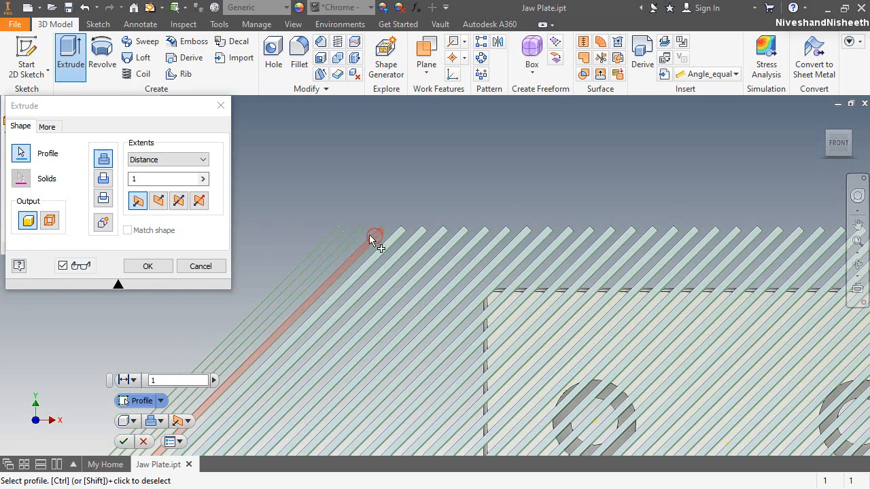
click(354, 239)
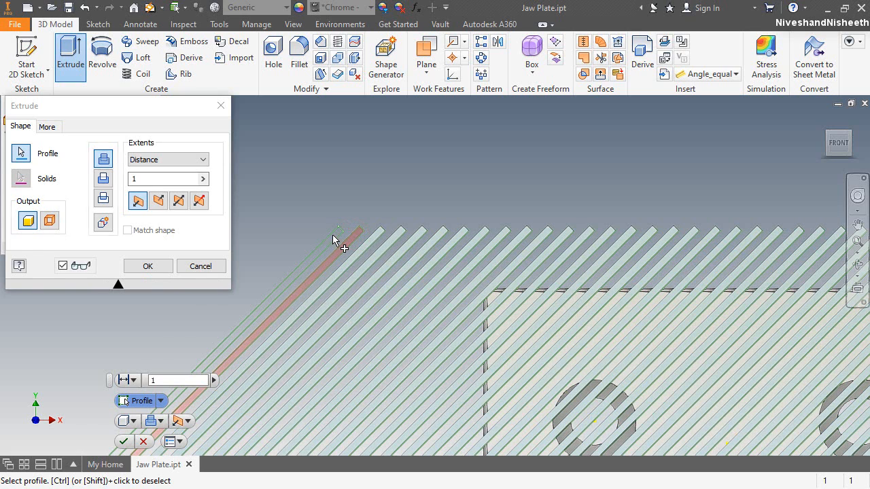
click(333, 239)
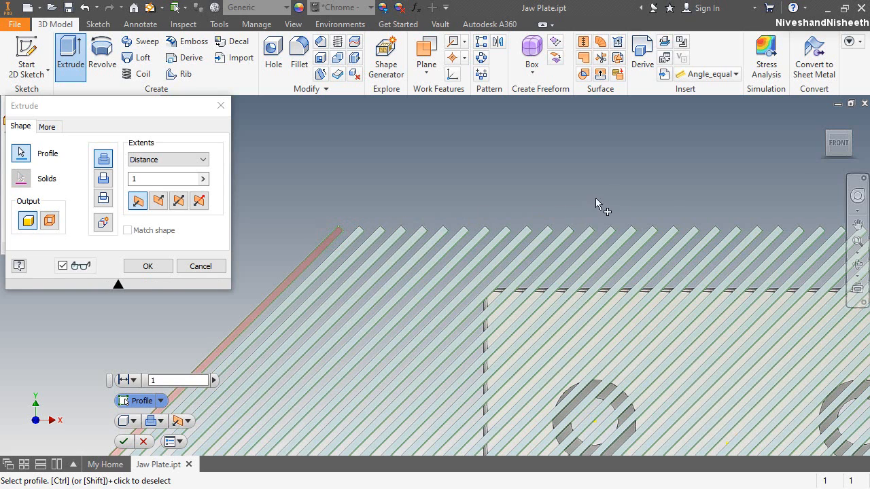
Set the 1 mm extrusion to the reversed direction, into the plate, and make it a cut
click(854, 139)
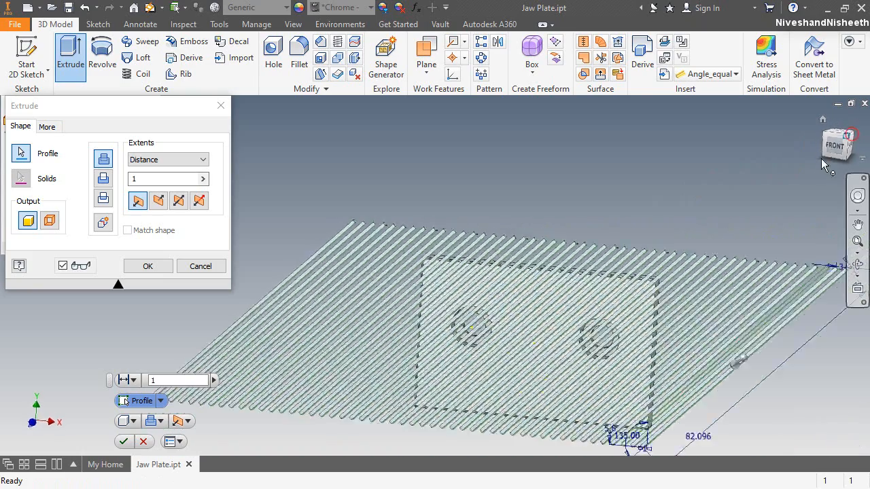
scroll(553, 299, up, 5)
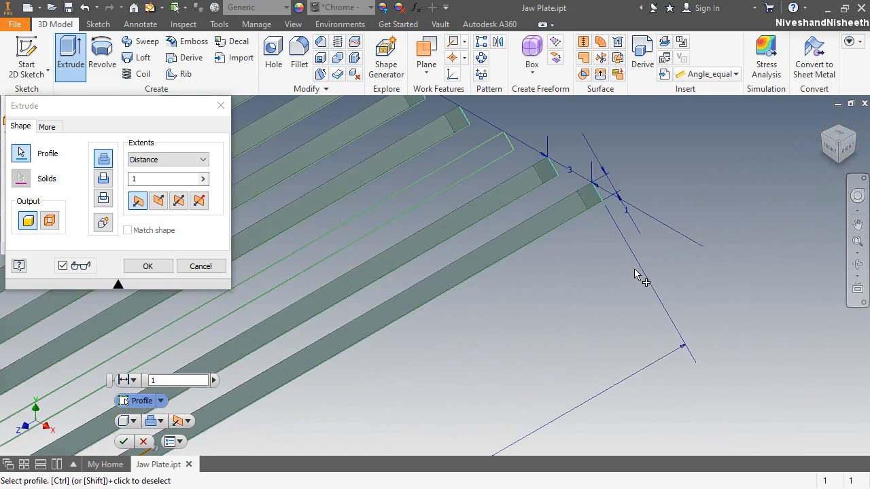
scroll(635, 274, down, 5)
click(148, 108)
click(160, 202)
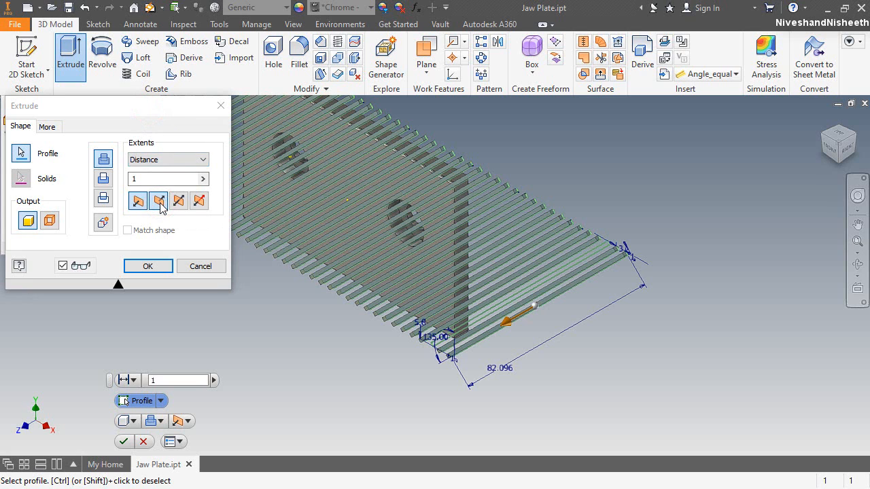
click(102, 181)
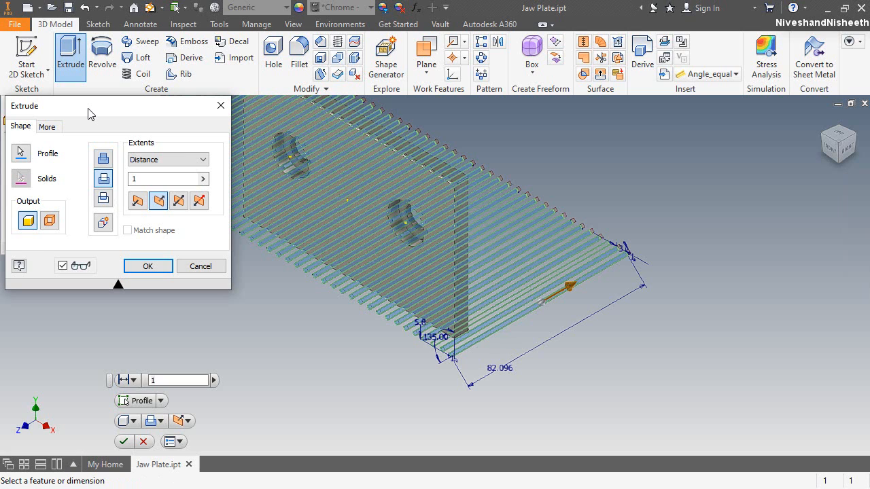
Set the cut's taper angle to -15 degrees
click(47, 126)
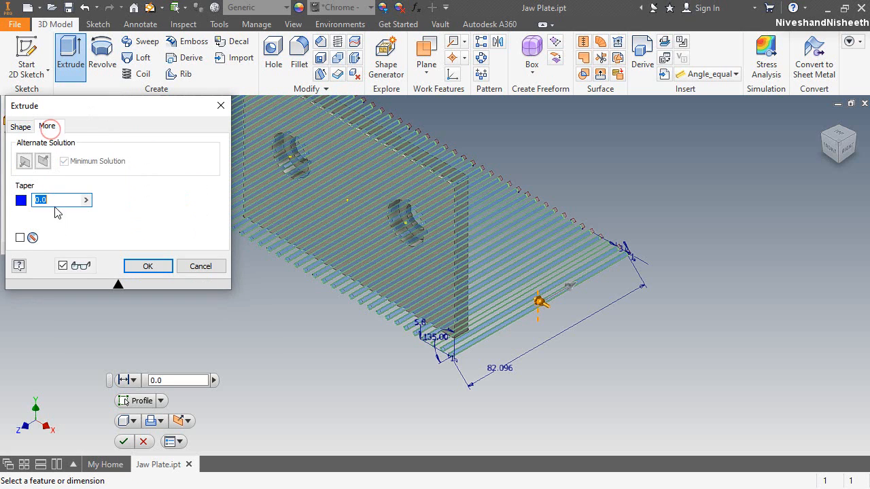
text(-15)
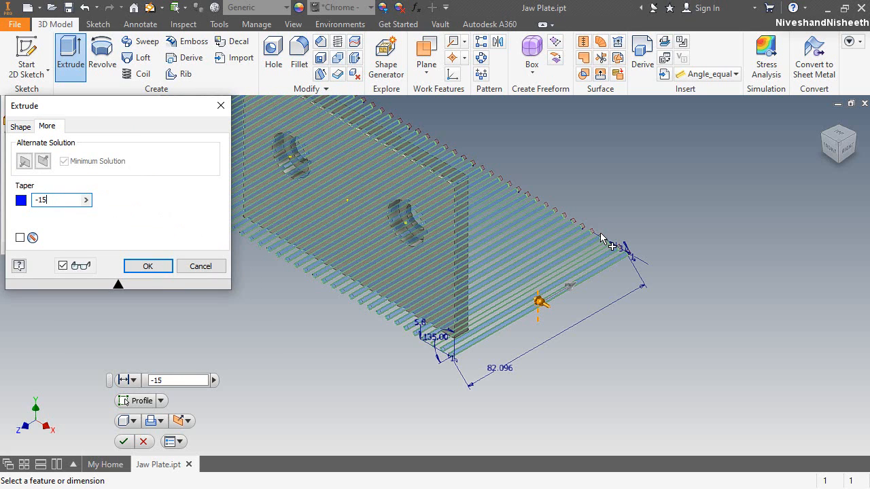
scroll(595, 239, up, 5)
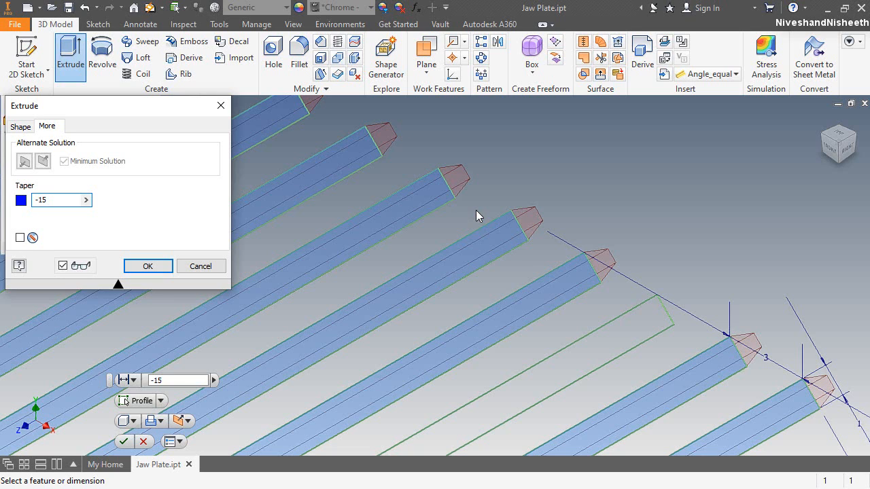
Apply the tapered groove cut and inspect the plate's grooved front face from several angles
click(167, 271)
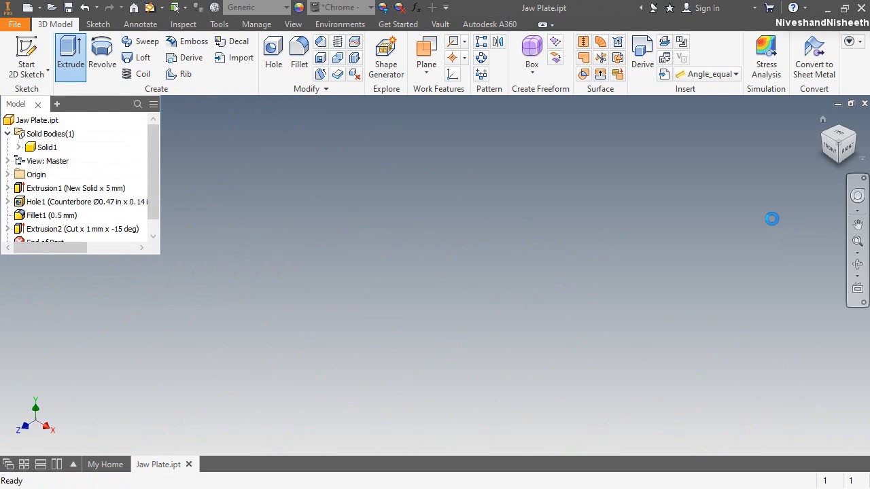
scroll(729, 270, up, 10)
scroll(720, 207, down, 10)
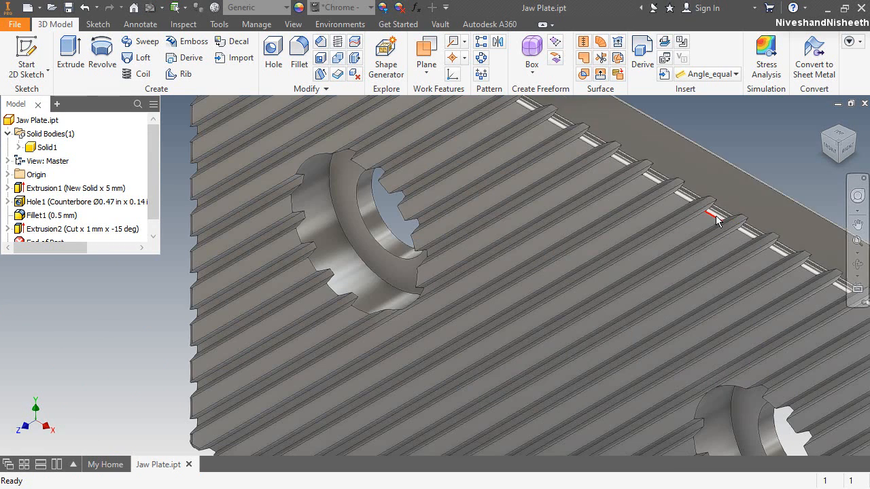
scroll(334, 242, up, 5)
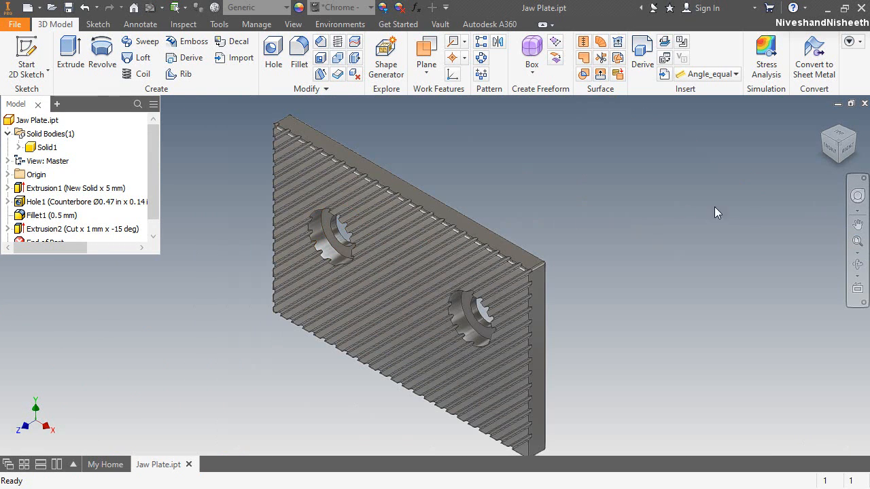
scroll(534, 196, up, 2)
scroll(474, 201, down, 5)
shift+middle_drag(475, 201, 474, 332)
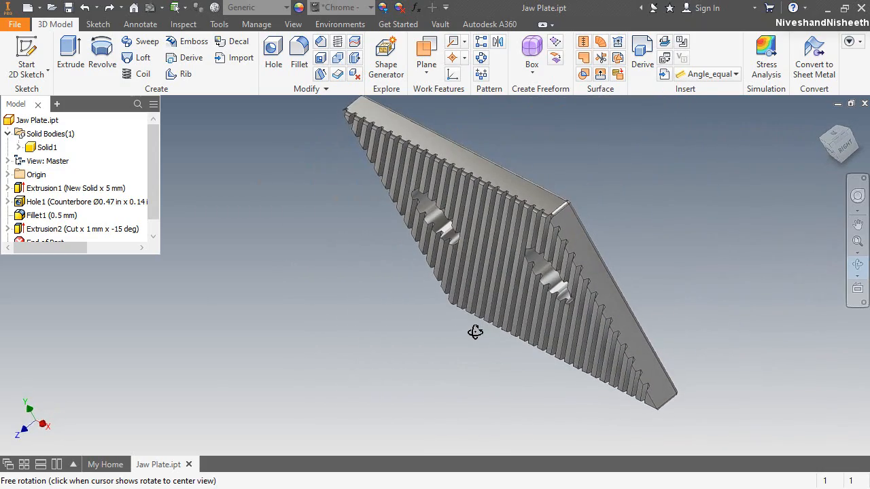
right_click(431, 299)
click(430, 341)
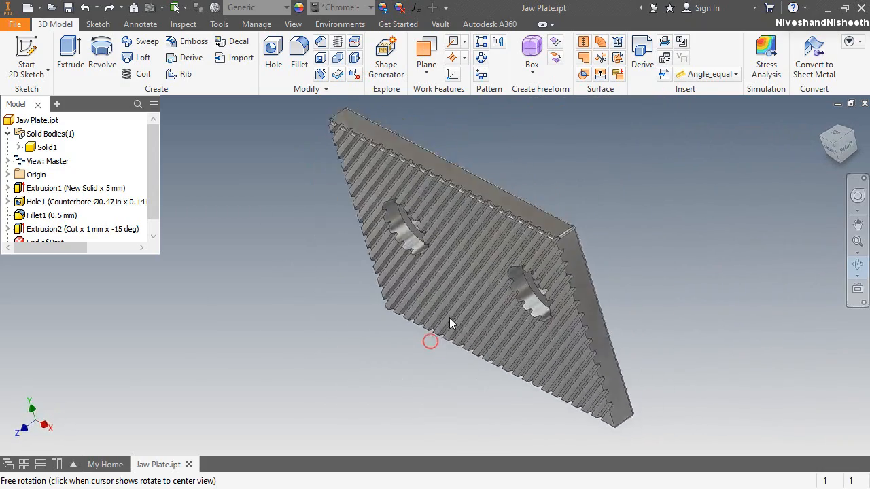
right_click(551, 218)
click(564, 219)
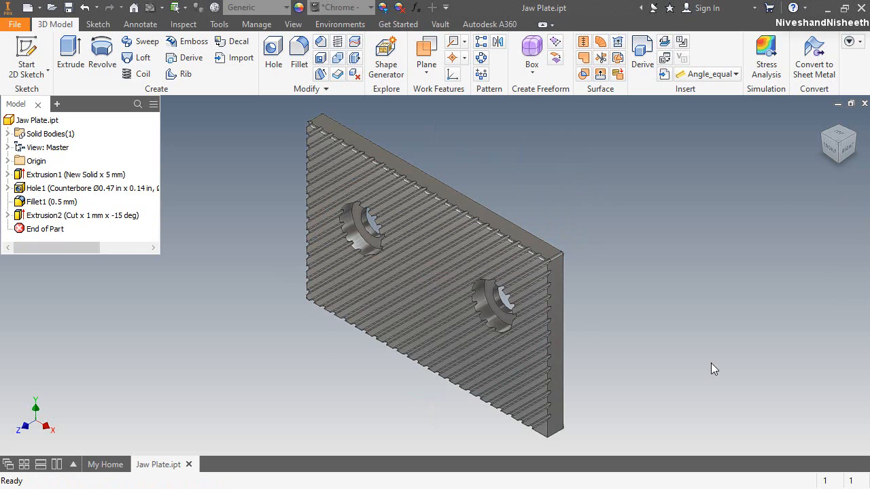
Mirror the tapered groove cut across the YZ origin plane to form a crosshatched front face
click(831, 145)
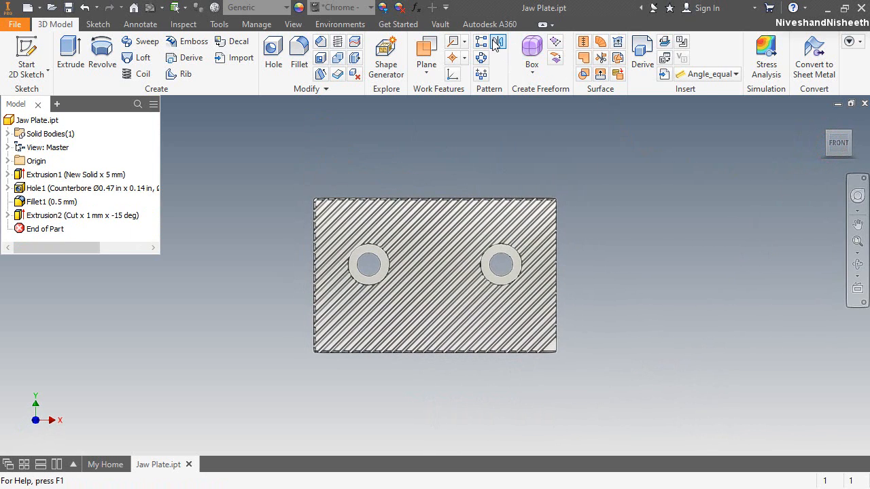
click(496, 43)
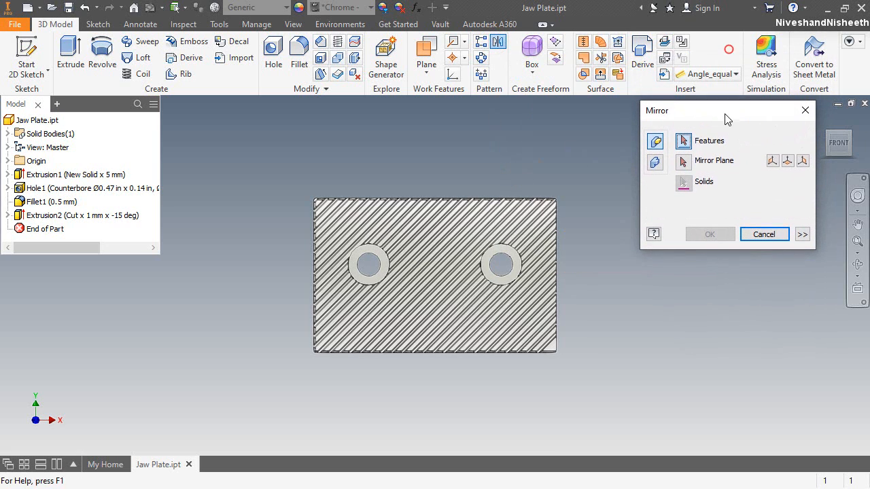
click(96, 216)
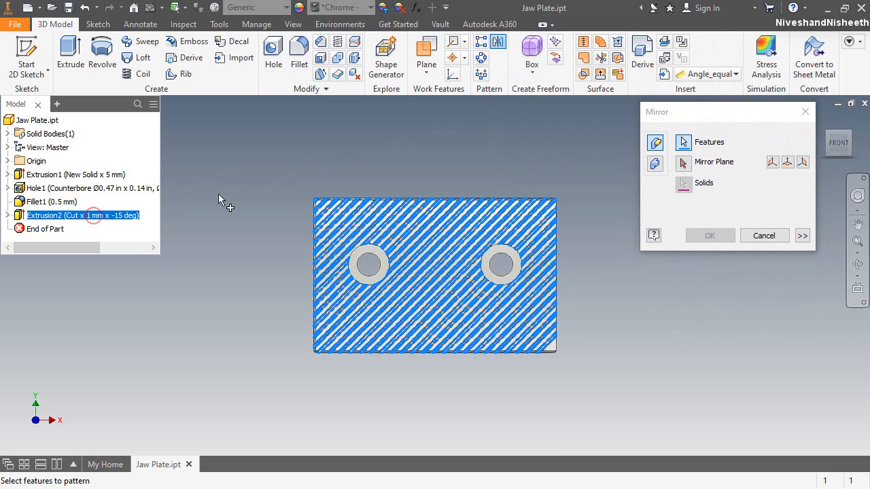
scroll(442, 260, up, 3)
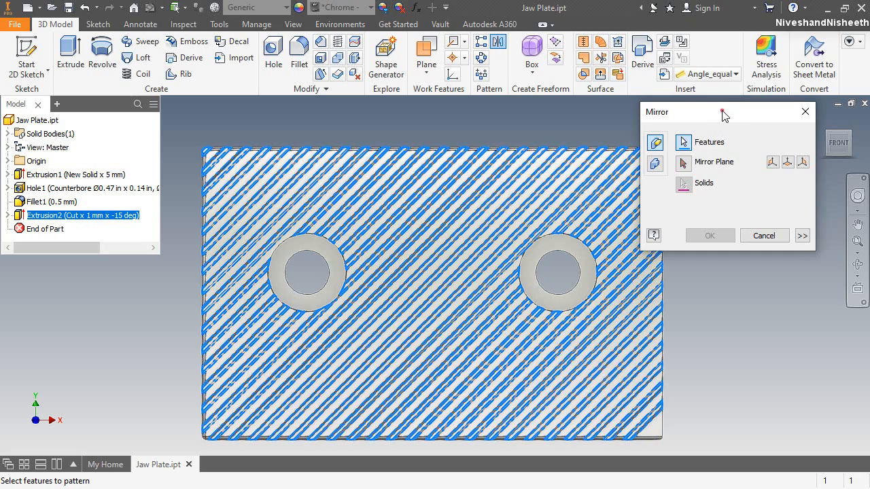
click(771, 162)
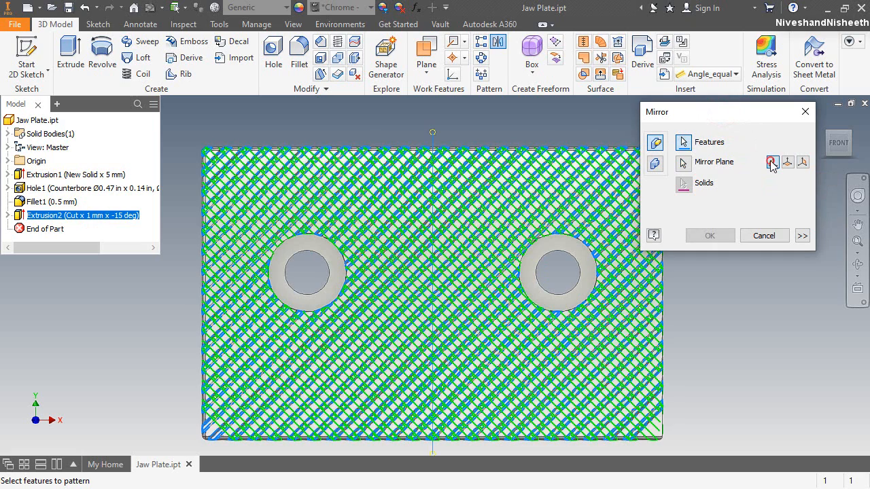
click(729, 235)
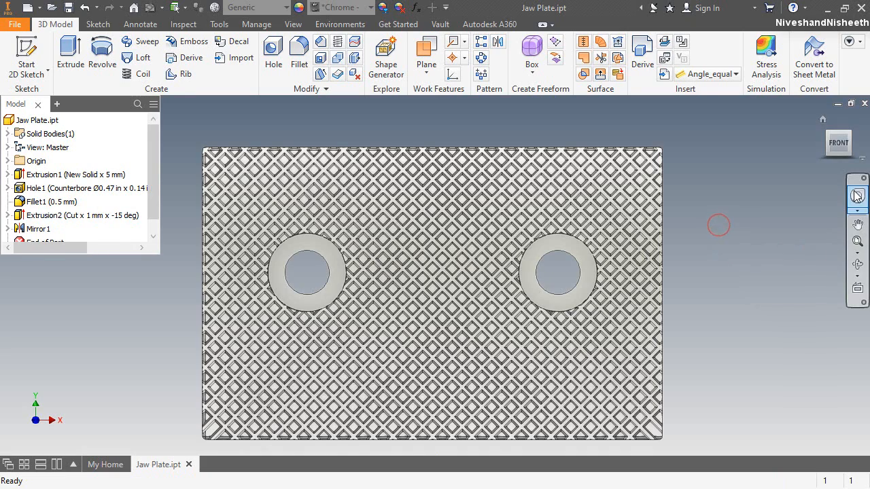
Inspect the crosshatched plate, return it to the home view, and save and close Jaw Plate.ipt
click(858, 195)
drag(765, 196, 582, 287)
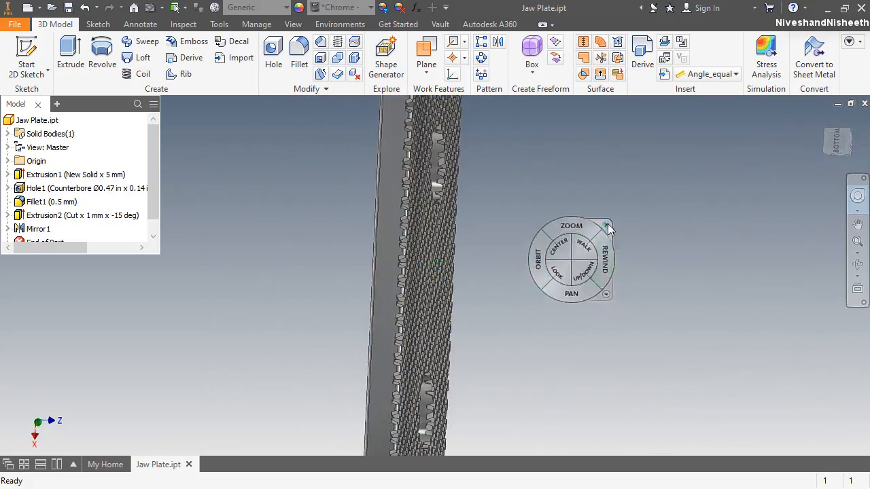
click(607, 227)
click(823, 119)
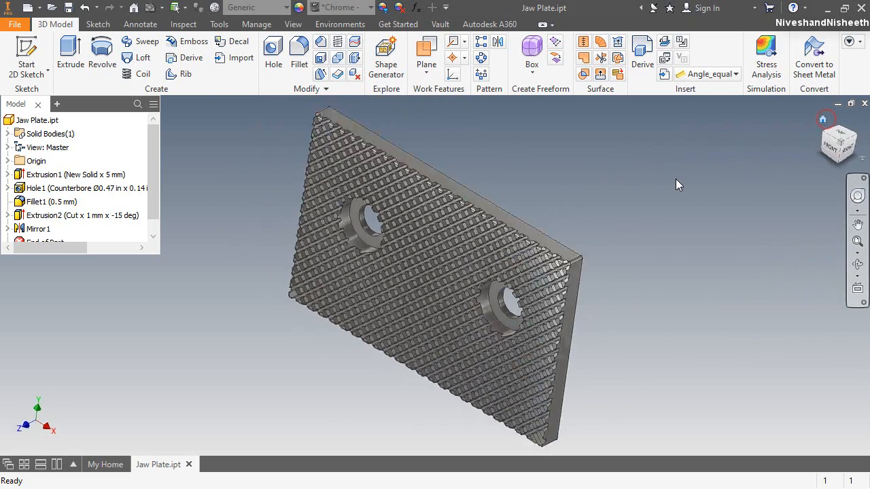
key(ctrl+s)
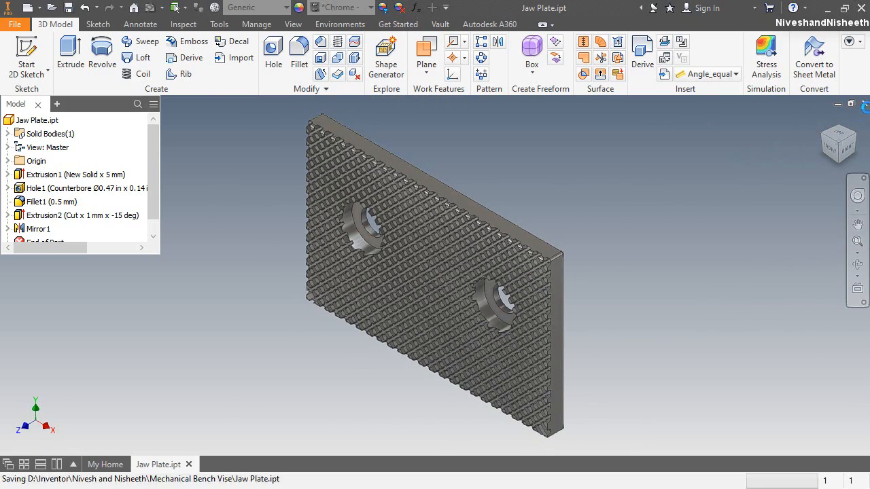
click(863, 104)
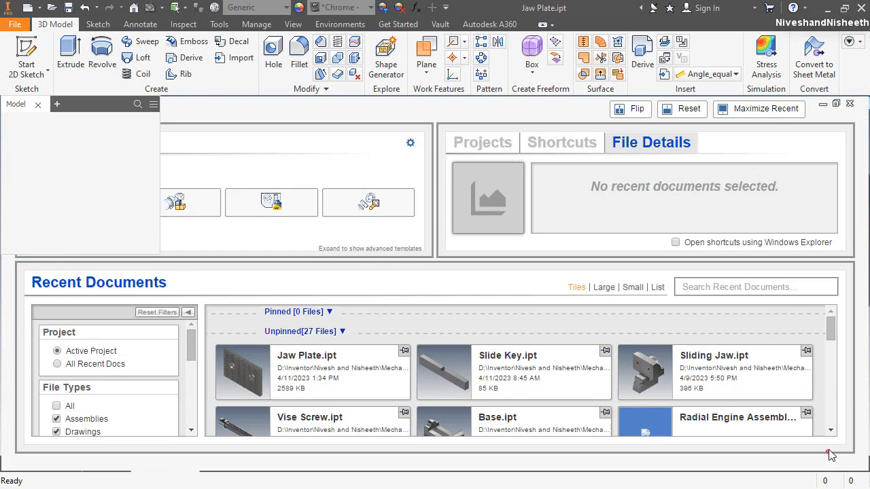
Create a new part and start a 2D sketch on the XY plane
click(17, 47)
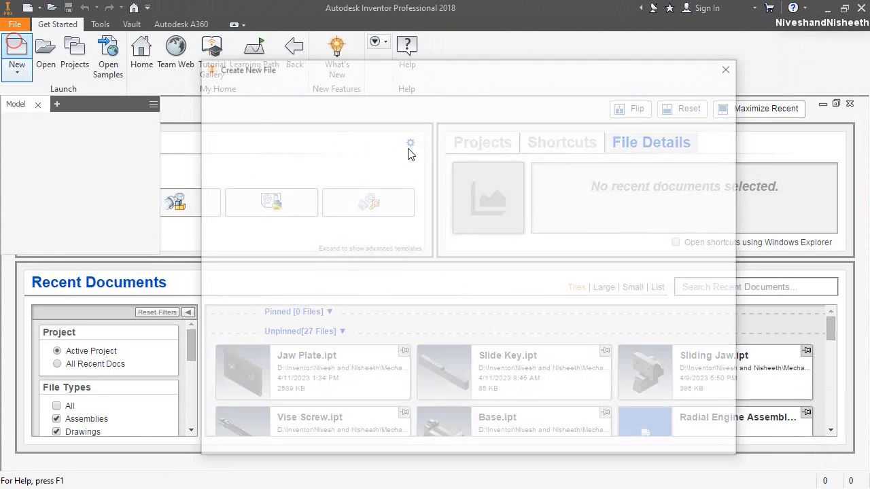
double_click(532, 140)
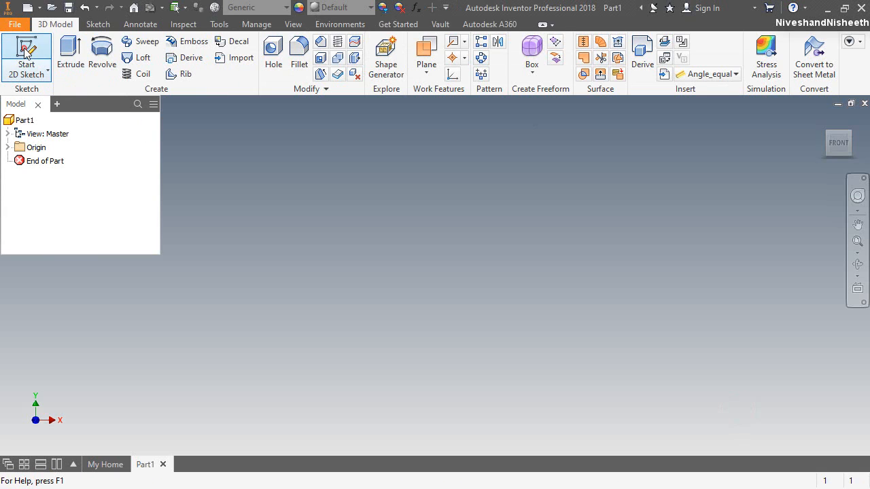
click(27, 50)
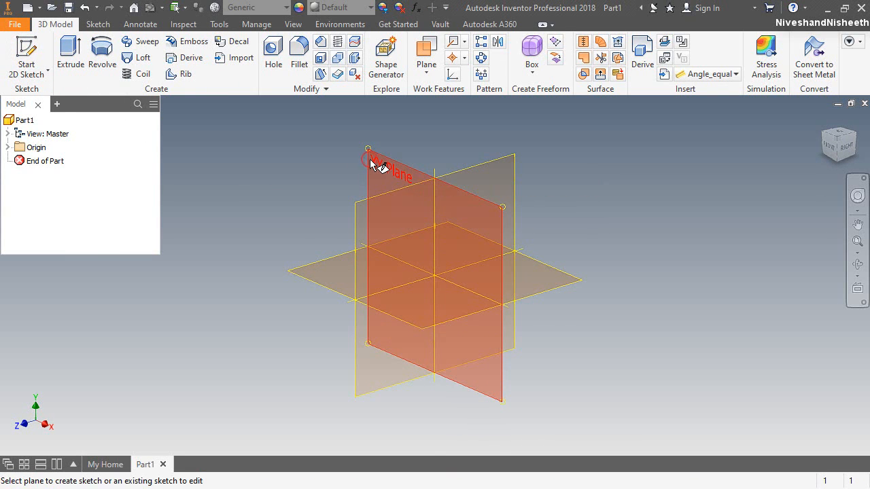
click(373, 163)
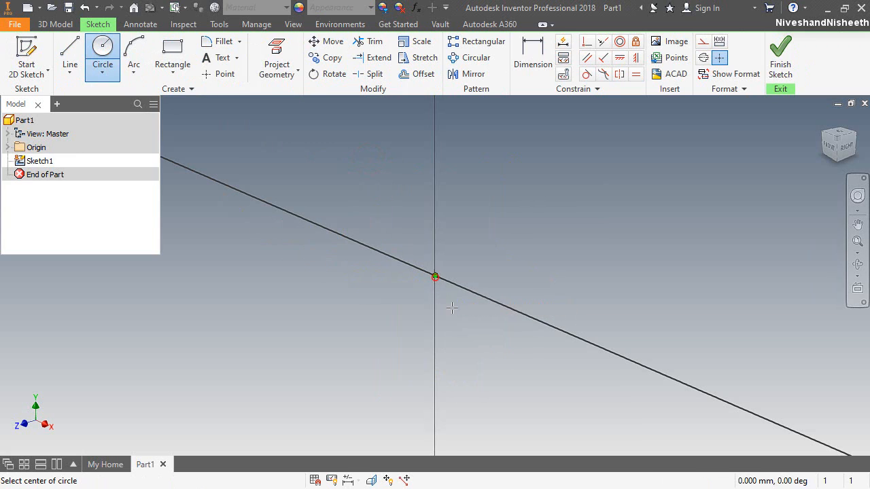
Draw two concentric circles at the origin with diameters 18.24 mm and 13 mm, and finish the sketch
click(435, 277)
text(18.24)
key(Return)
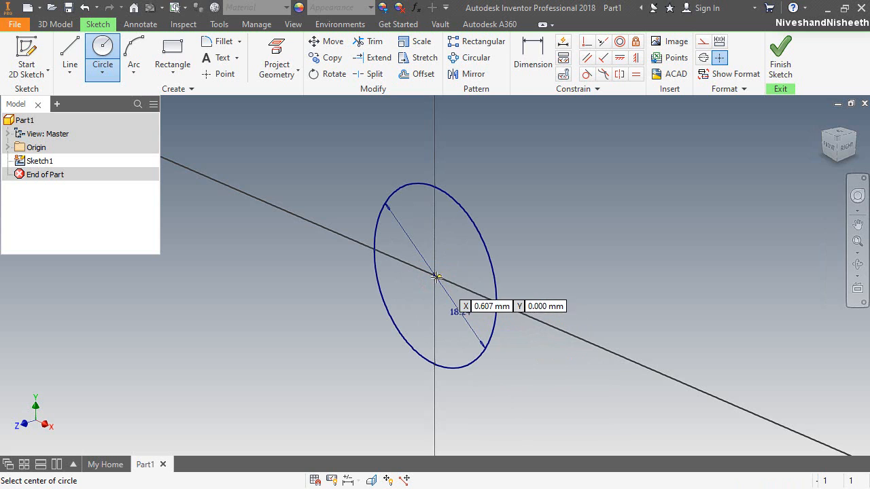
click(435, 277)
text(13)
key(Return)
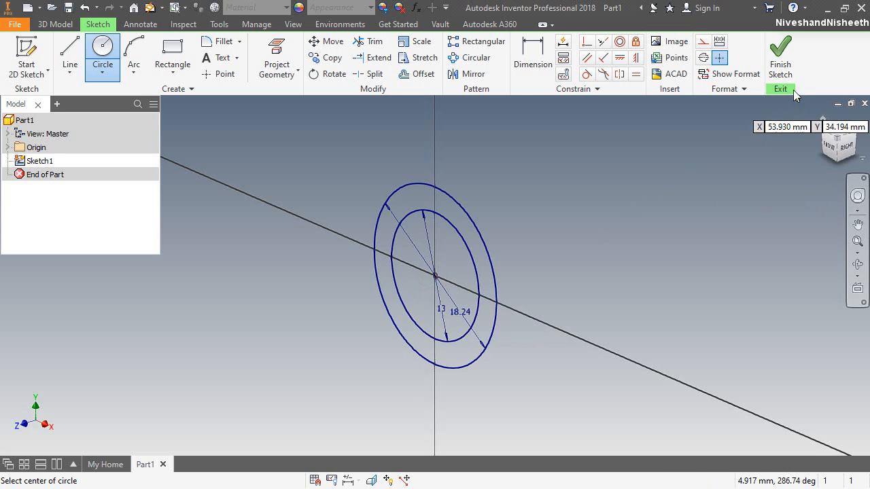
click(781, 64)
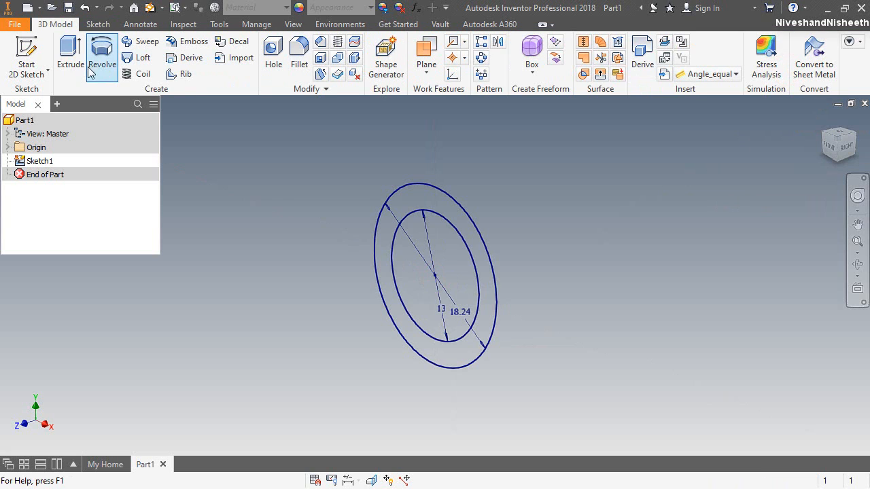
Extrude the ring between the two circles symmetrically to a total length of 20 mm
key(e)
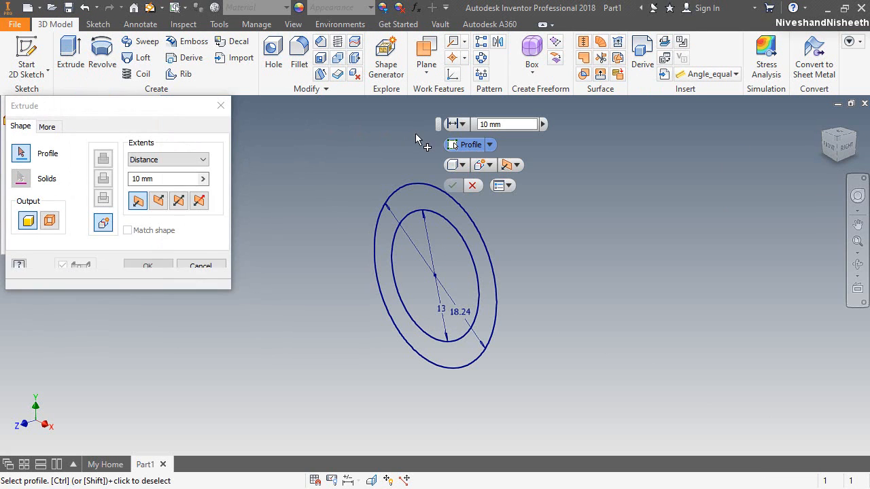
click(413, 191)
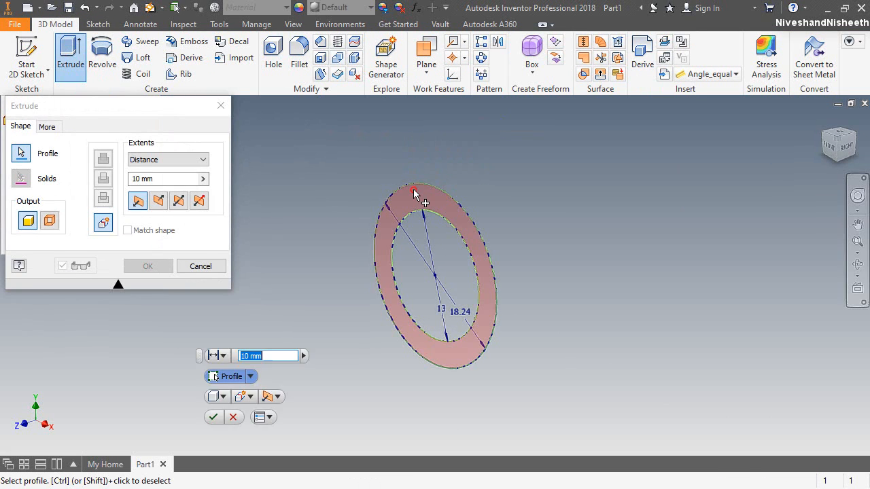
click(837, 138)
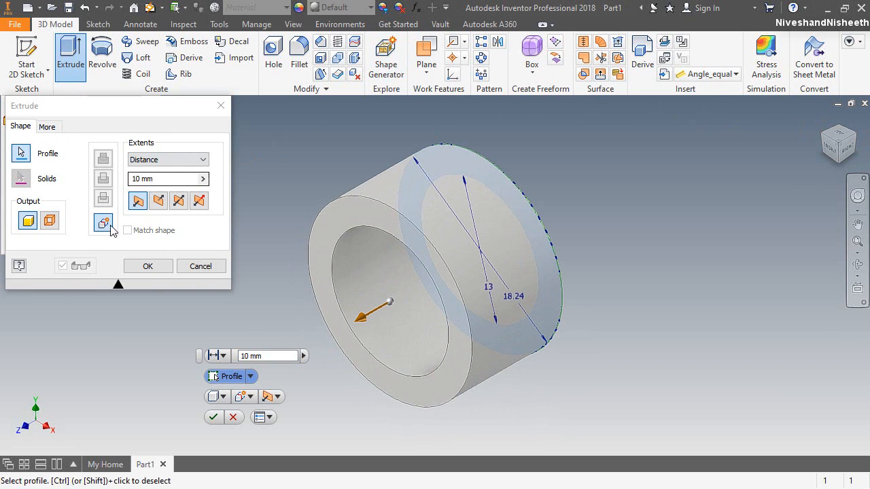
click(177, 200)
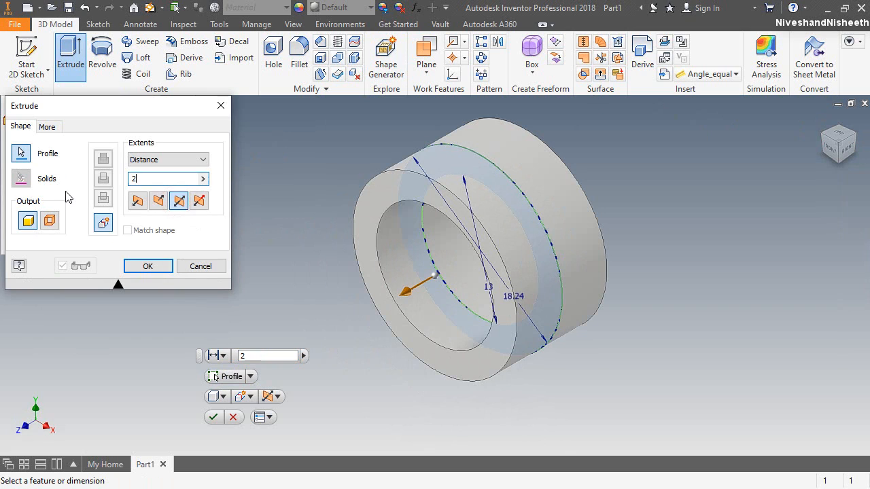
key(Return)
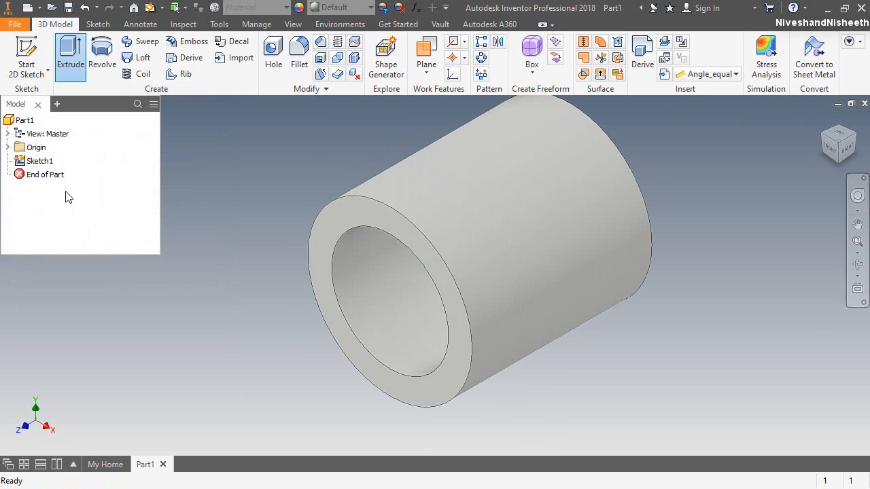
Set the hollow cylinder's appearance to Brass - Satin
click(327, 8)
scroll(330, 123, up, 10)
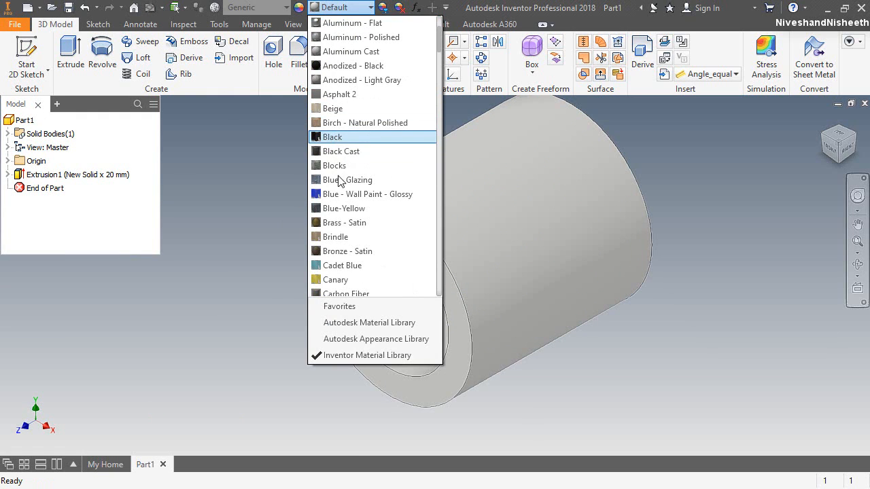
click(332, 222)
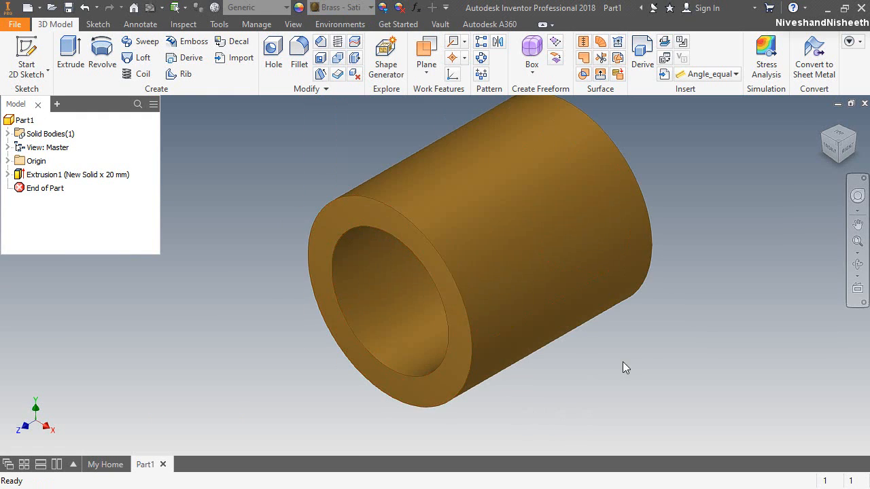
Start a sketch on the cylinder's front annular face and draw a tall center-based rectangle from the origin, extending past the outer edge
click(822, 125)
click(30, 48)
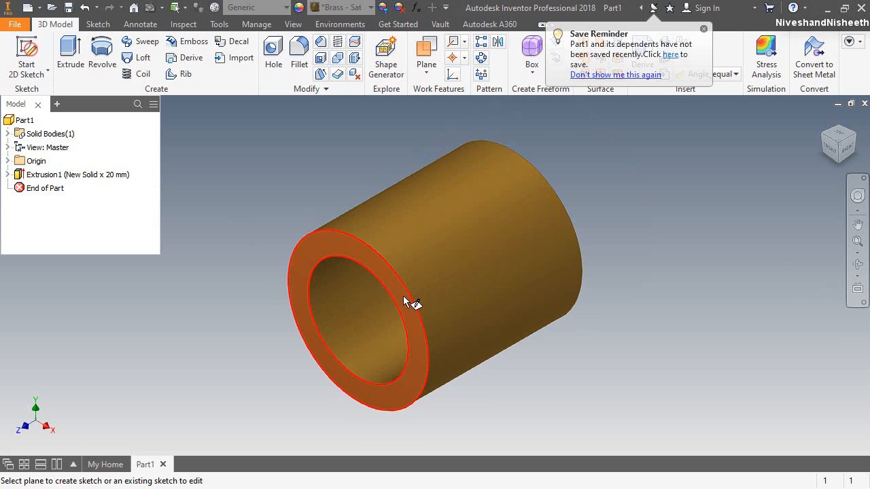
click(381, 271)
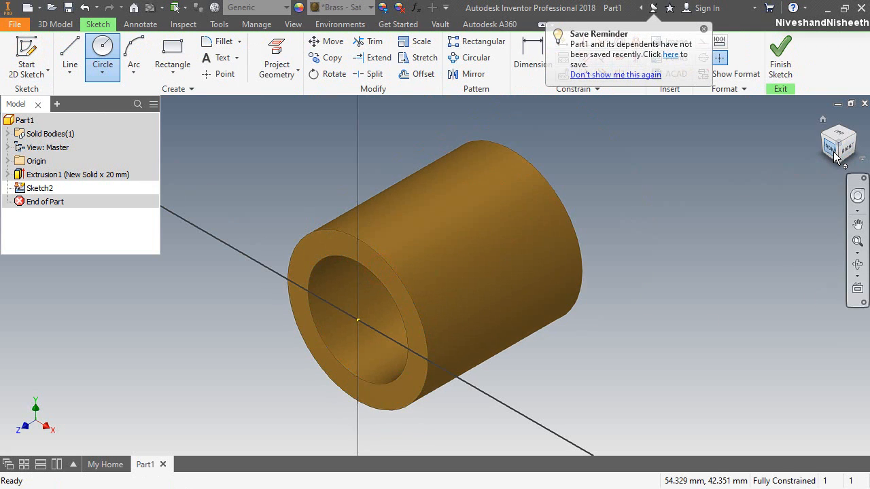
click(170, 71)
click(184, 155)
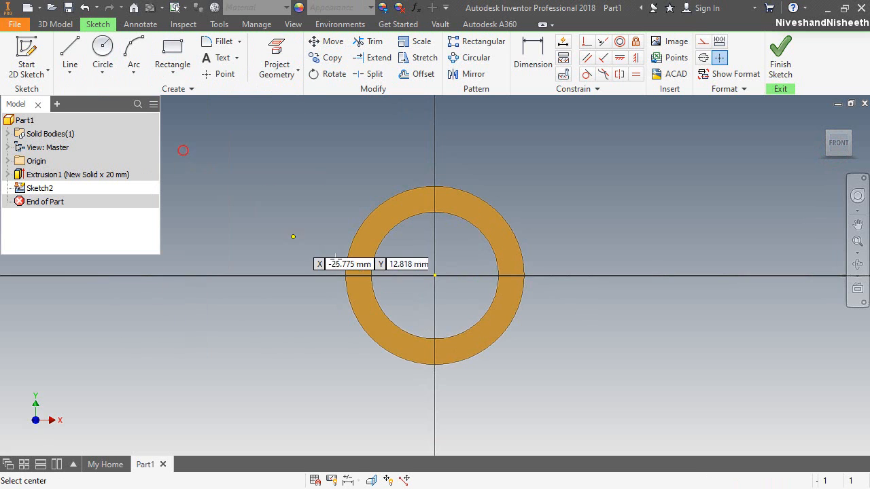
click(436, 277)
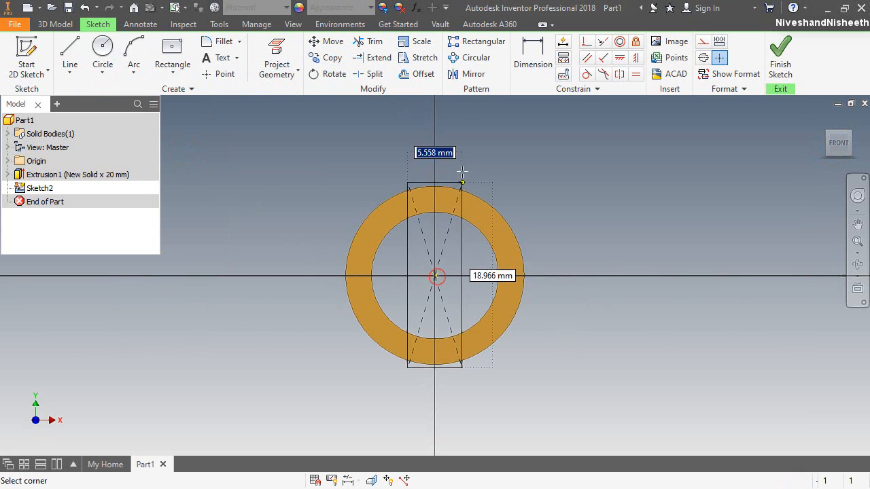
click(466, 140)
Dimension the rectangle's width on the cylinder face at 2.36 mm
click(530, 68)
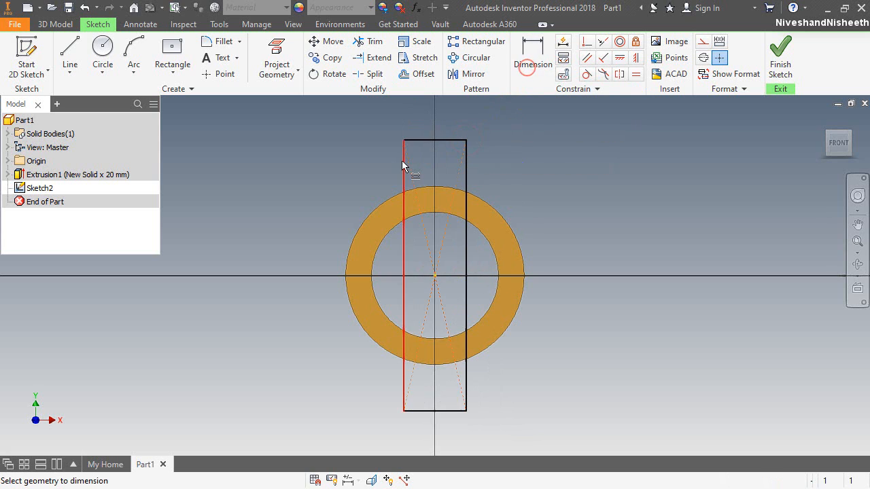
click(402, 161)
click(460, 146)
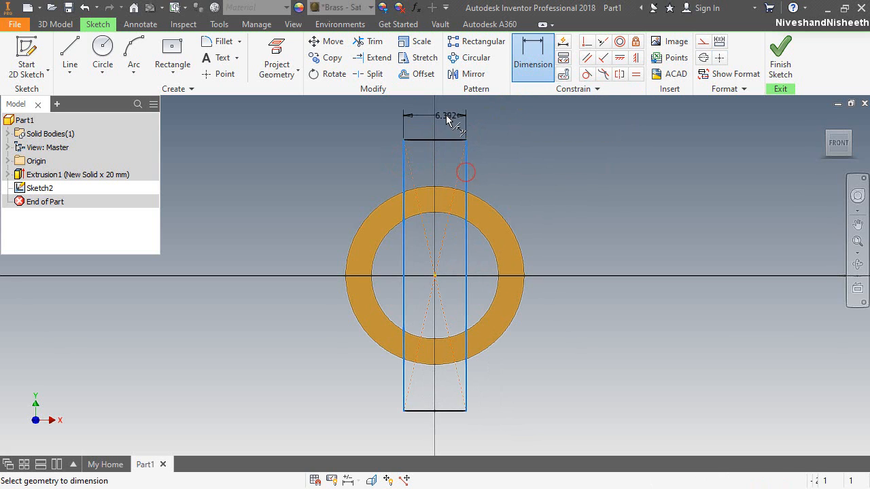
click(445, 118)
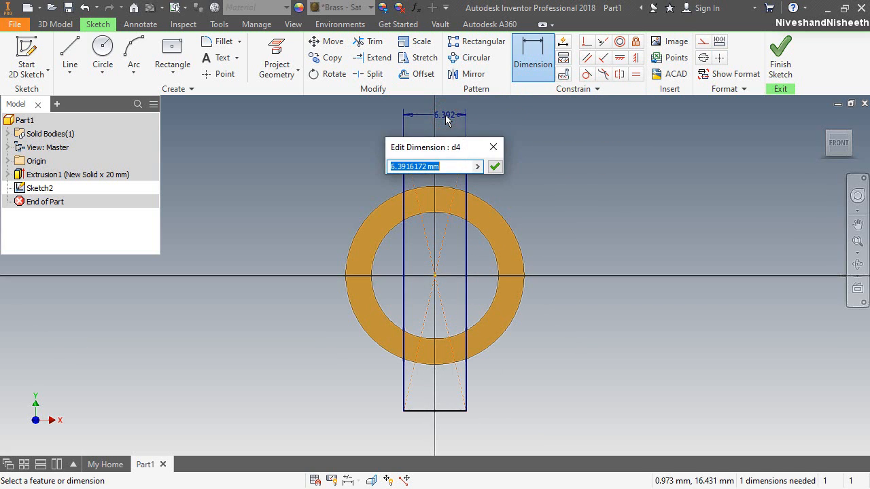
text(2.36)
key(Return)
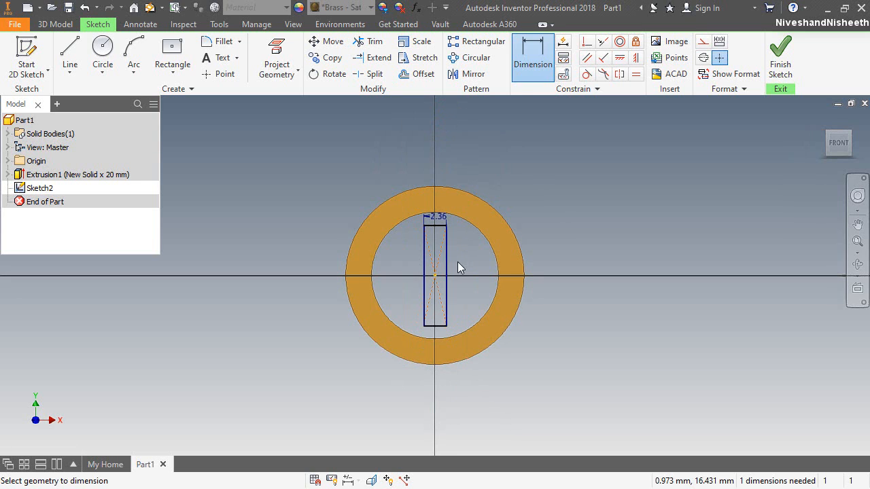
Dimension the rectangle's height at 20 mm and finish the sketch
click(446, 269)
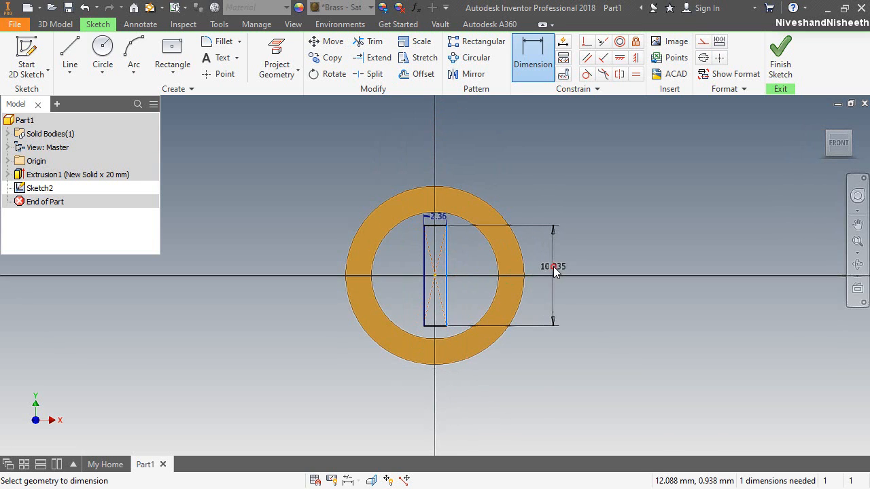
click(554, 269)
text(20)
key(Return)
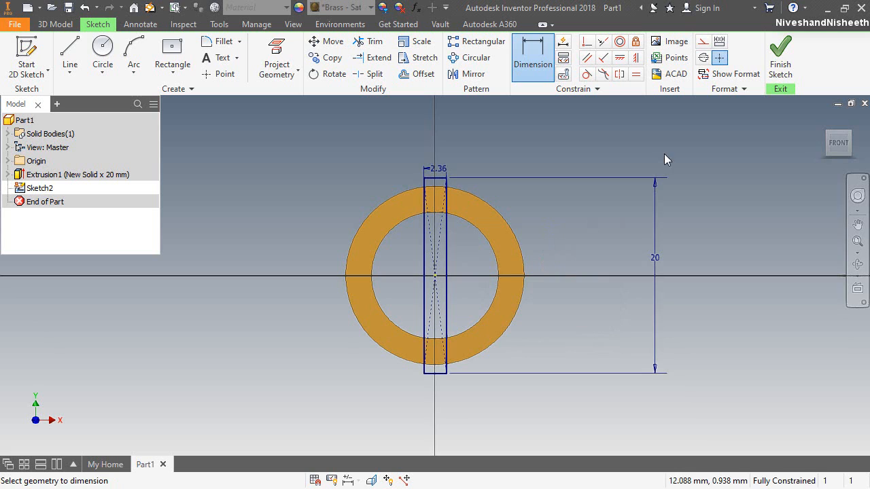
click(780, 65)
Cut the rectangle profile 3.25 mm deep into the cylinder's end with Extrude to form a slot across the ring
key(e)
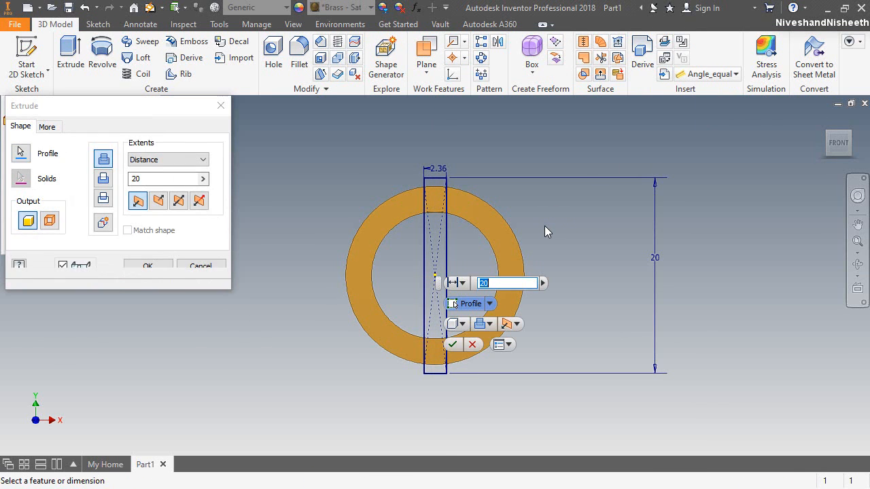
click(440, 194)
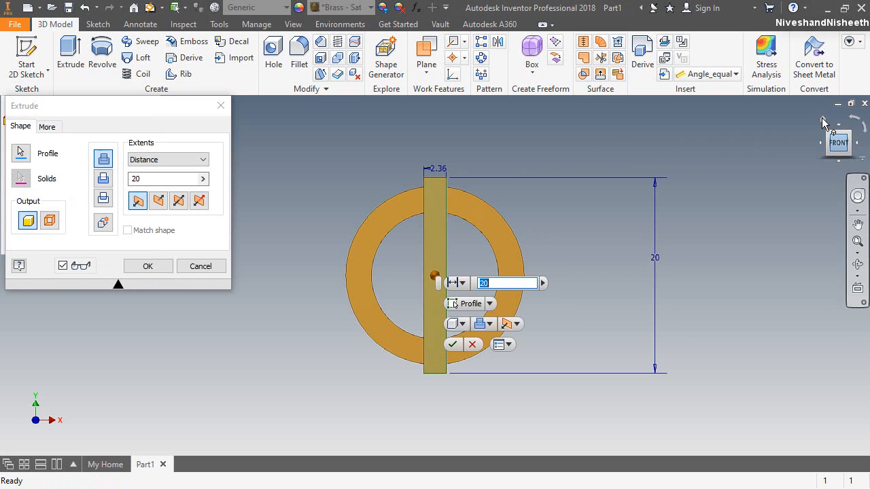
click(822, 123)
click(156, 110)
click(103, 178)
click(147, 180)
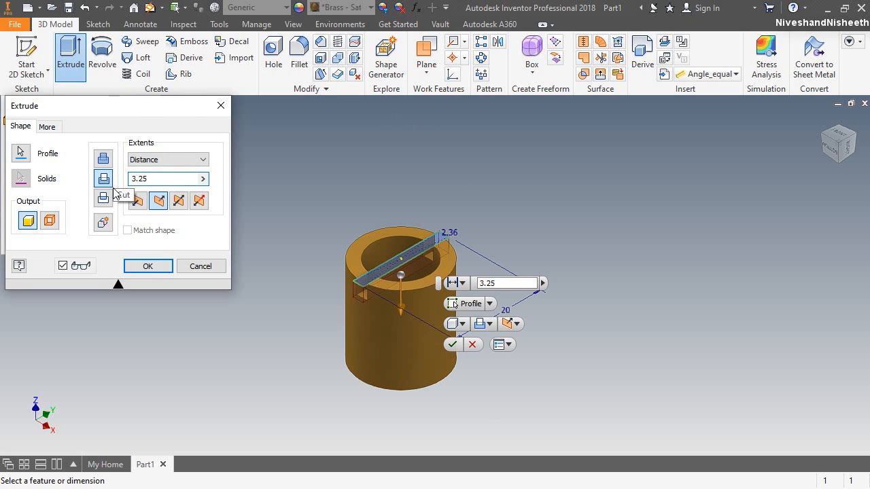
click(147, 267)
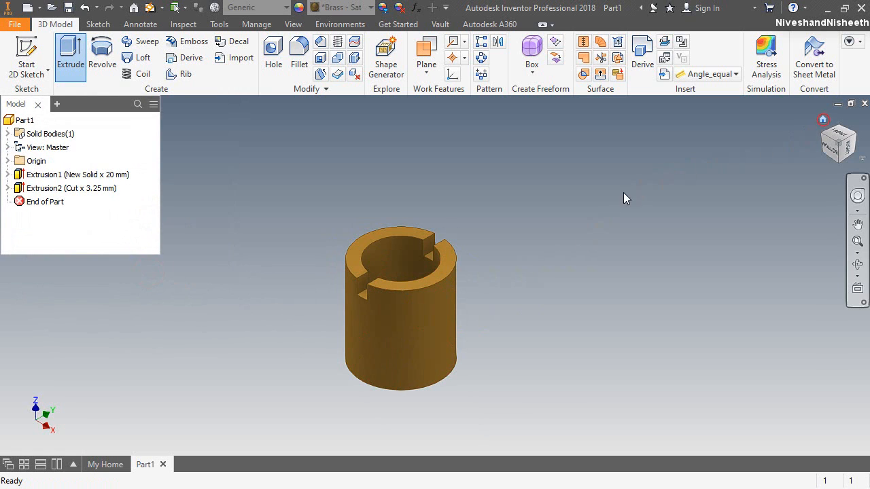
Save the slotted cylinder as Collar.ipt in the Mechanical Bench Vise folder and close the part
click(822, 120)
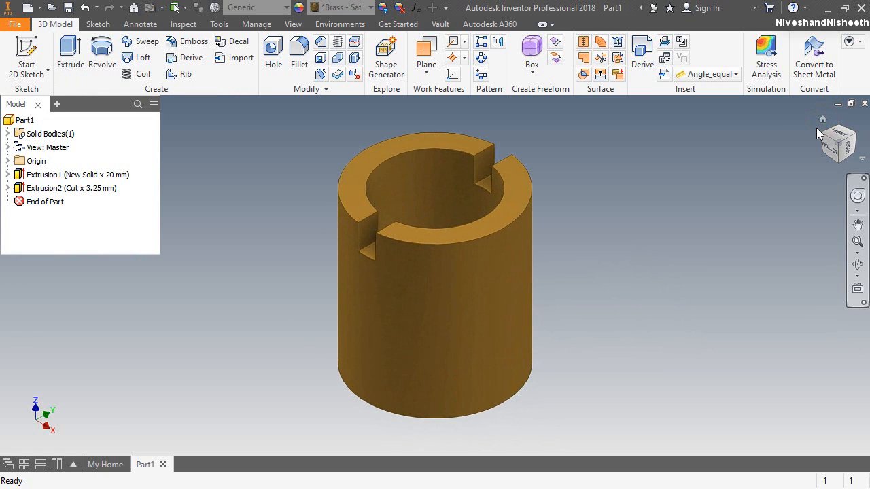
key(ctrl+s)
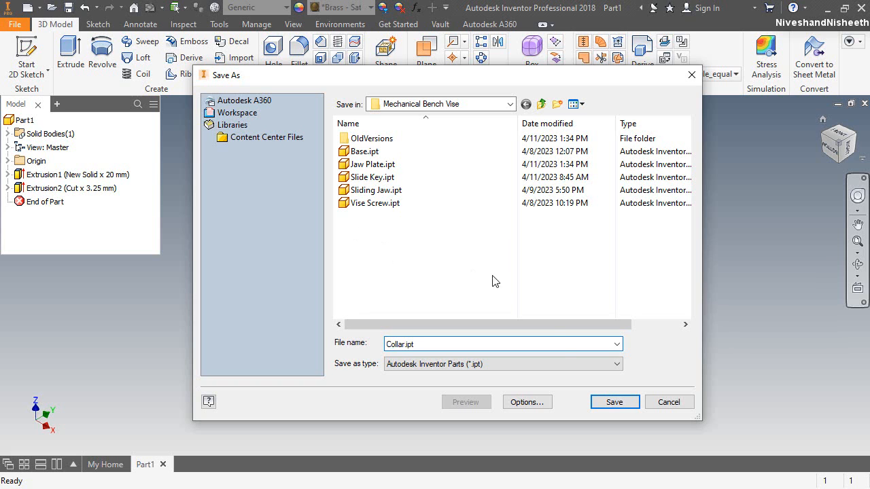
click(613, 403)
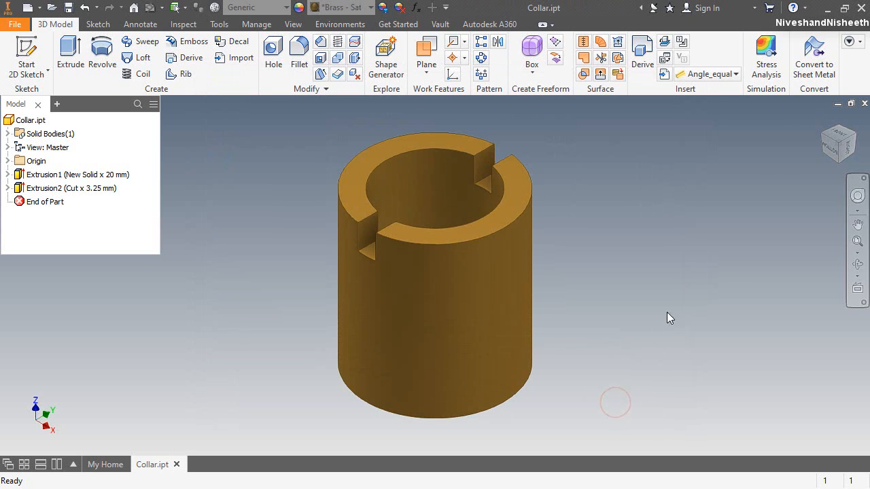
click(862, 103)
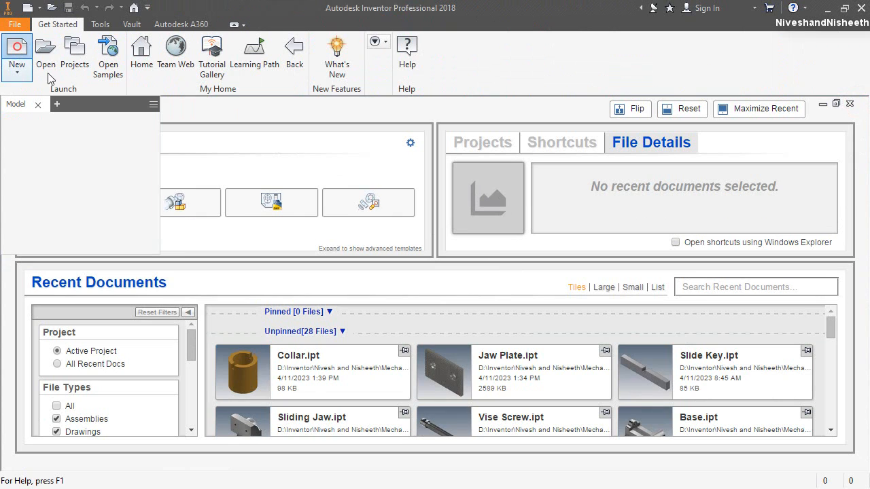
Create a new part and start a 2D sketch on the XY plane, viewed from the front
click(31, 64)
double_click(520, 151)
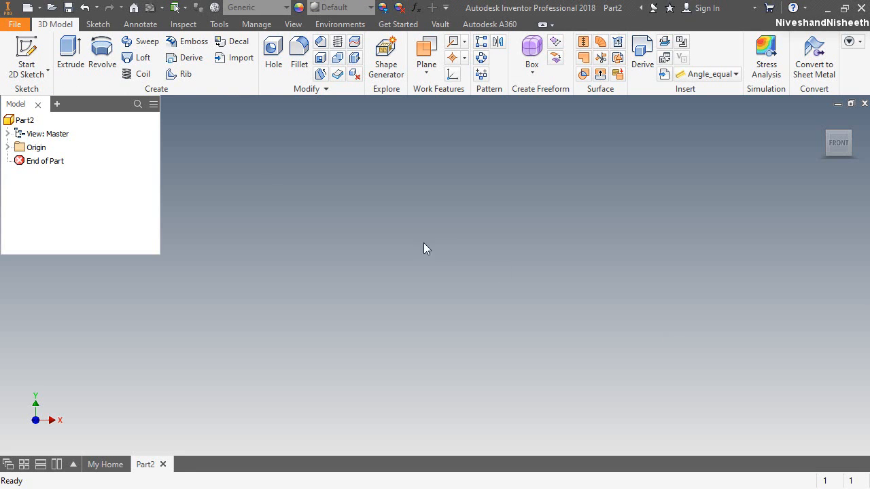
click(26, 55)
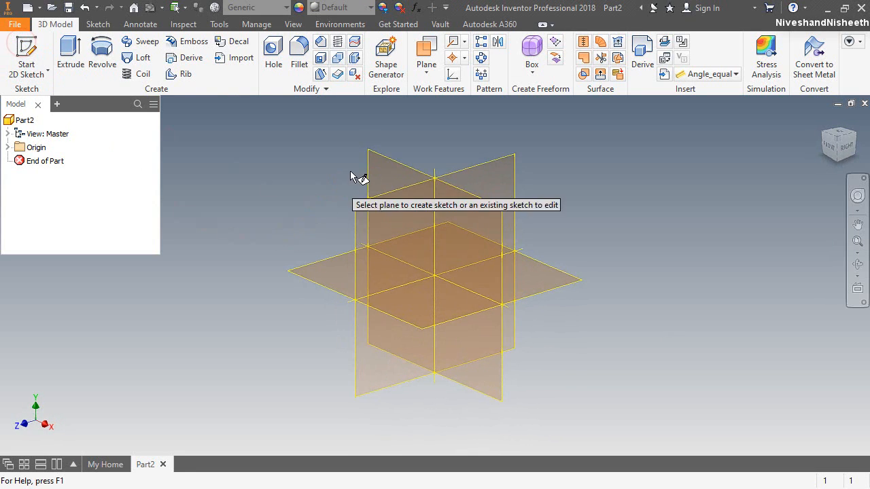
click(373, 168)
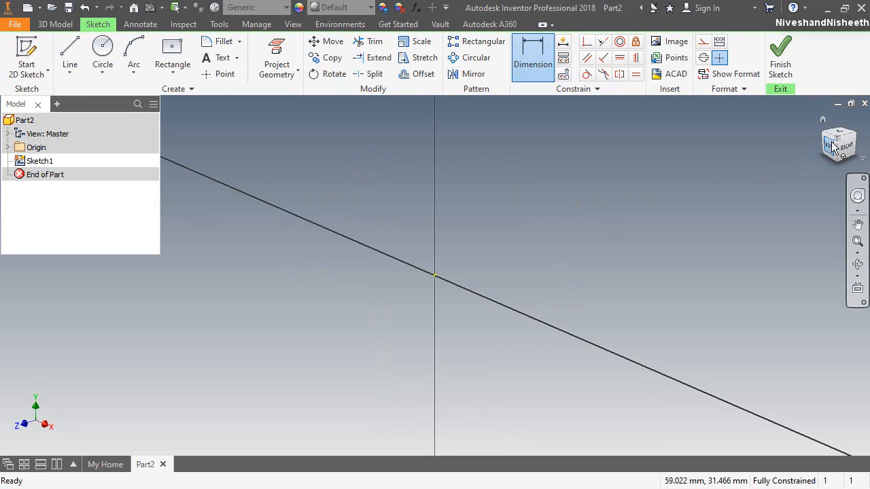
click(830, 145)
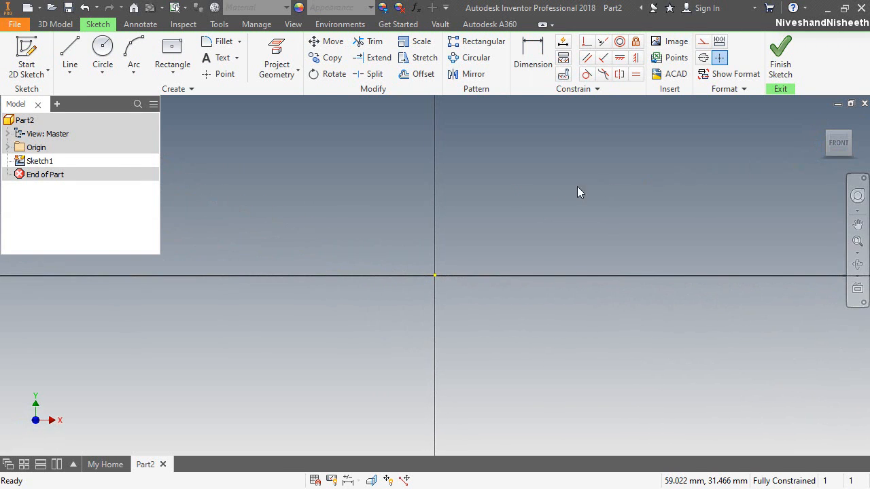
Draw two separate short vertical lines side by side above the origin, one on each side of the vertical axis
click(70, 51)
click(346, 128)
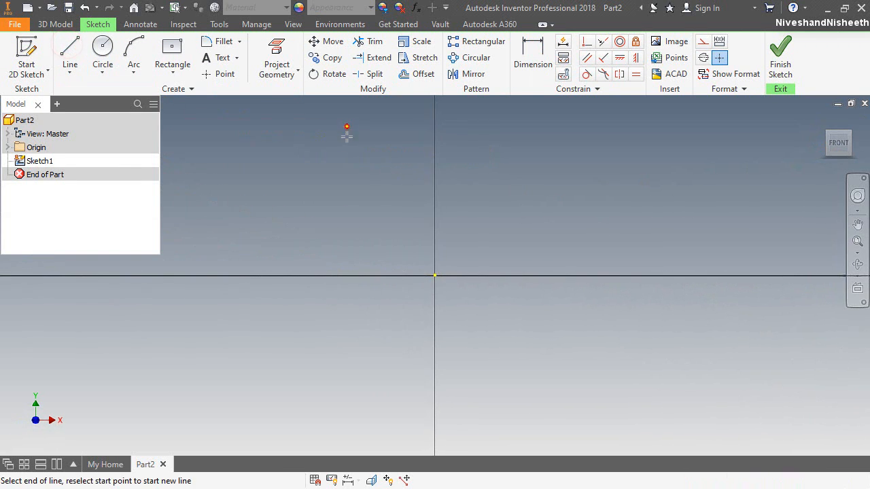
click(345, 180)
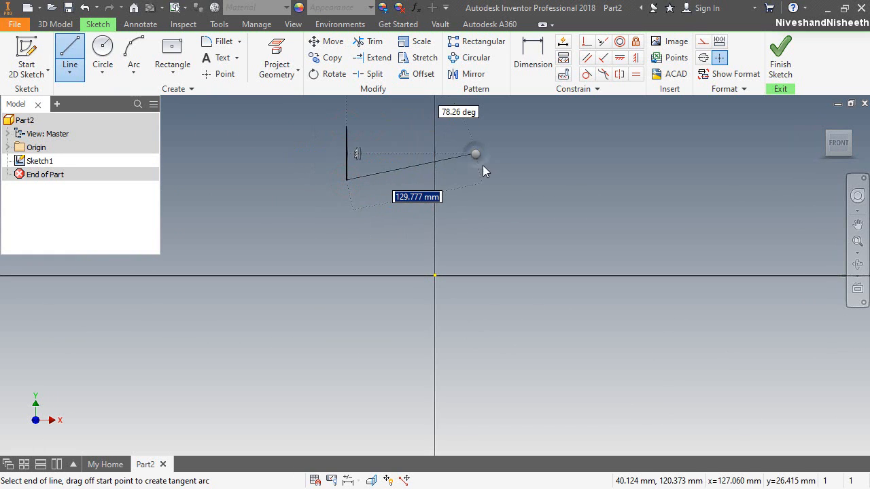
right_click(476, 154)
click(485, 213)
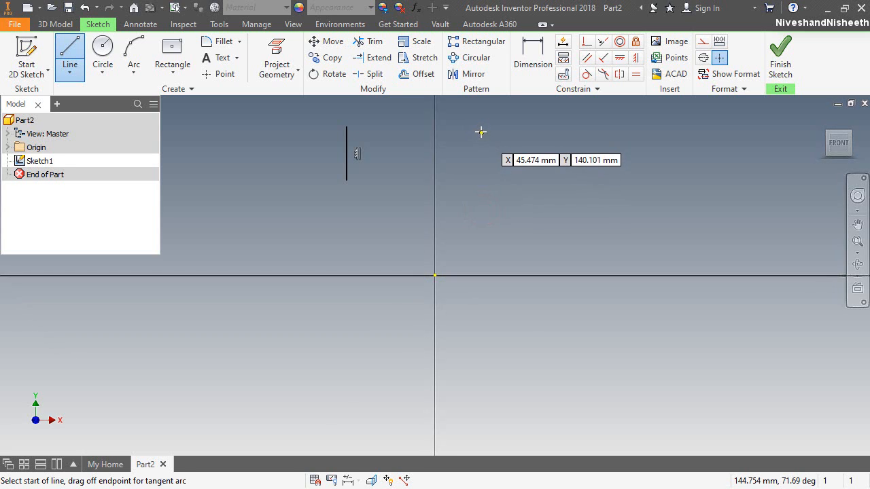
click(480, 127)
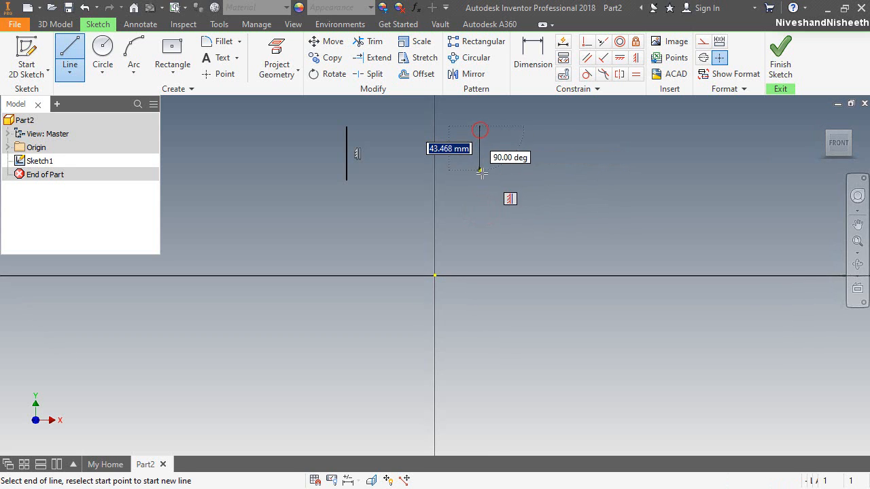
click(481, 180)
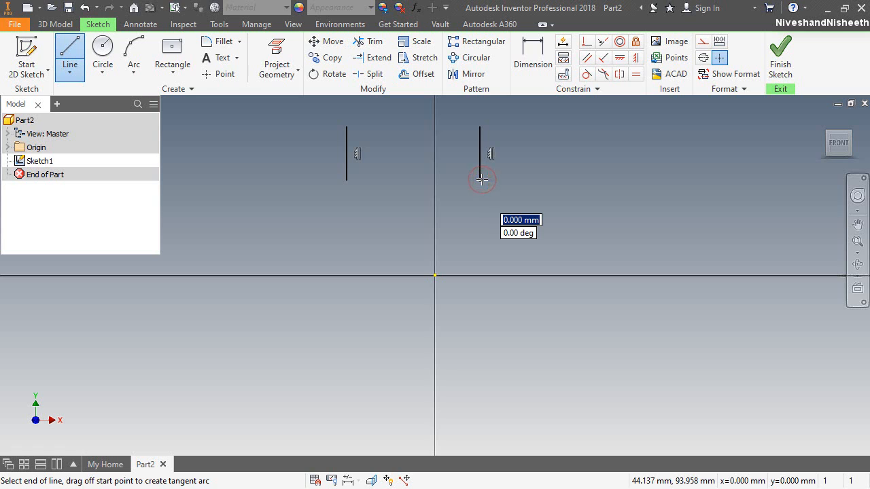
key(Escape)
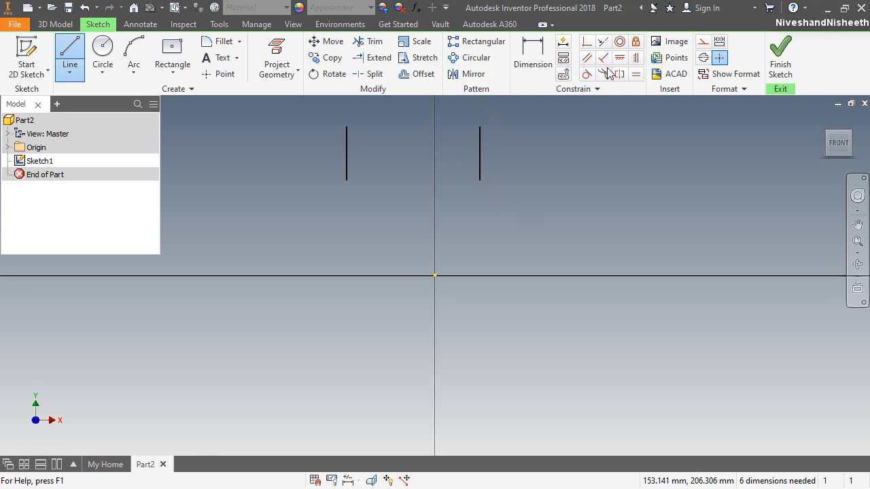
Apply an Equal constraint between the two vertical lines
click(635, 73)
click(482, 145)
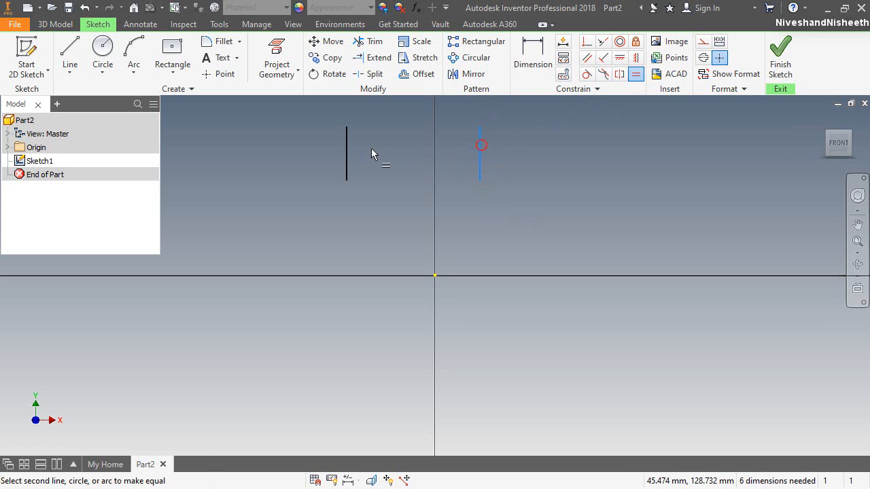
click(346, 151)
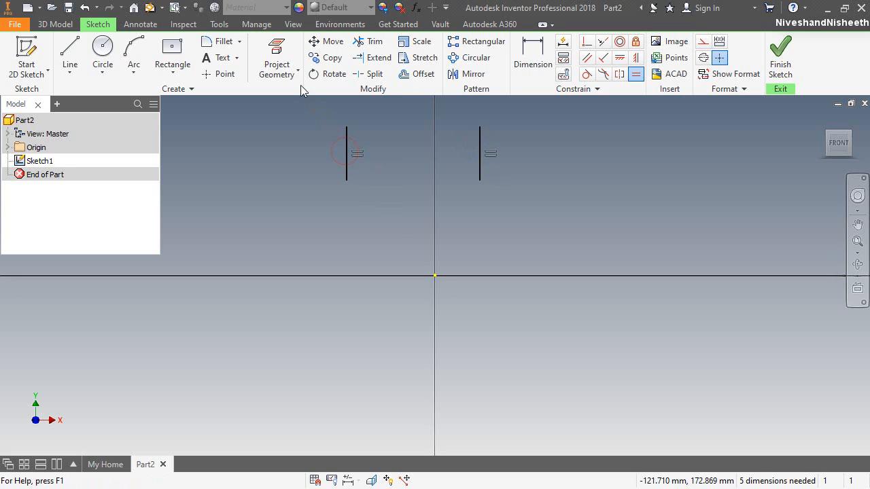
Project the YZ Plane into the sketch and make the two vertical lines symmetric about it
click(277, 58)
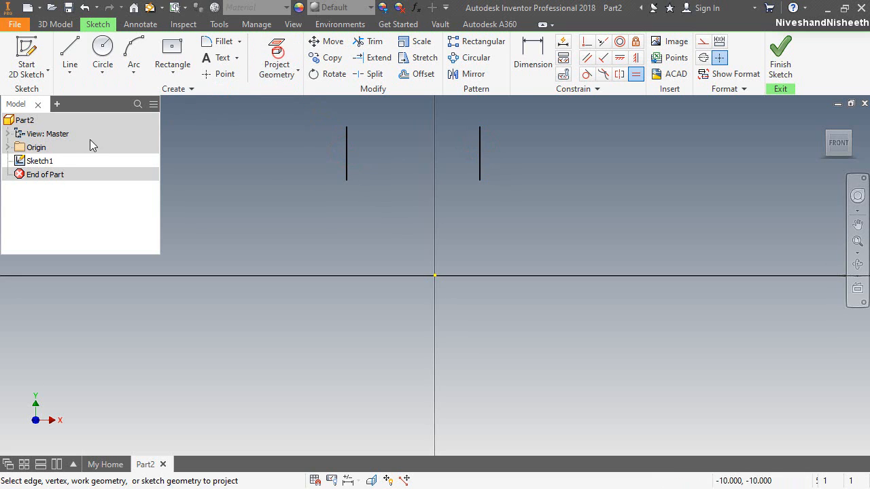
click(8, 147)
click(51, 134)
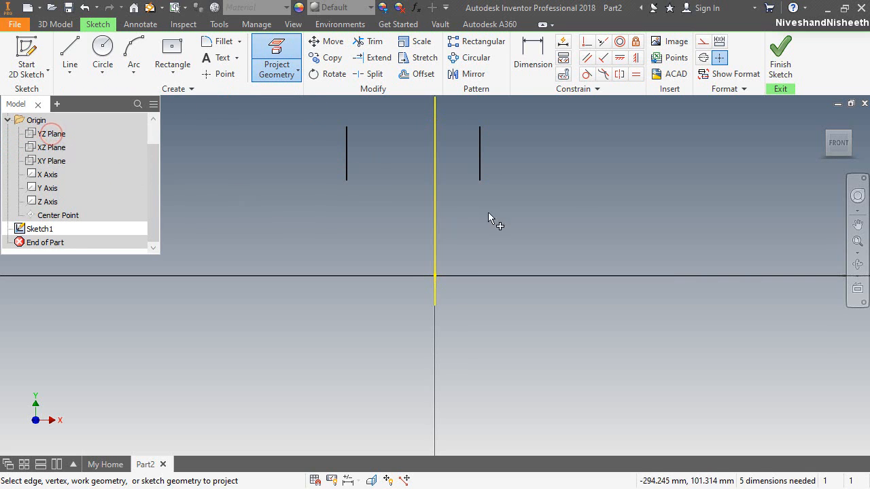
click(619, 74)
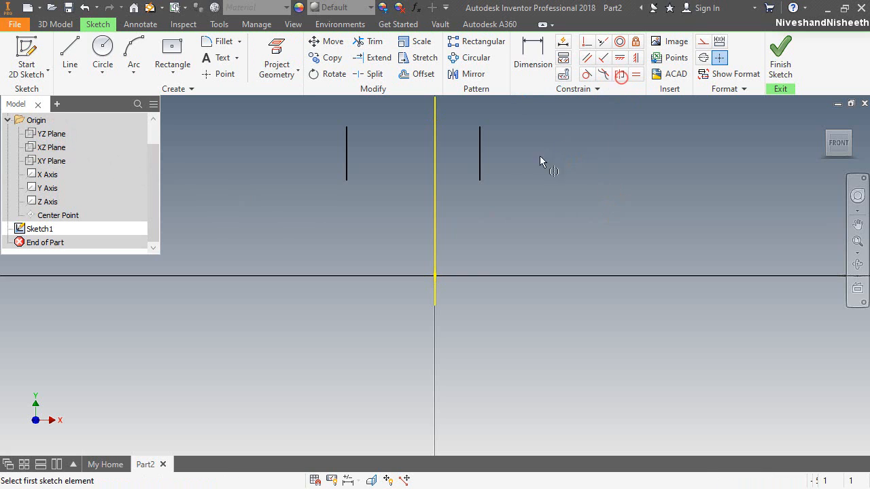
click(480, 167)
click(348, 170)
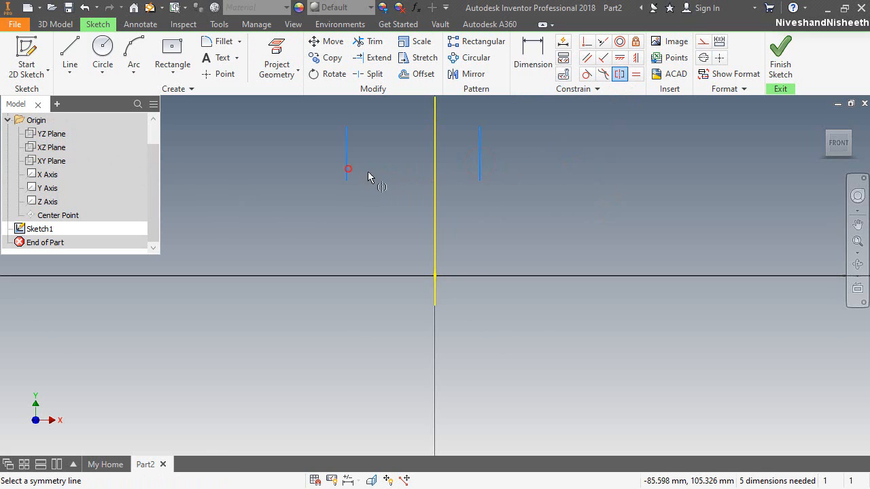
click(434, 184)
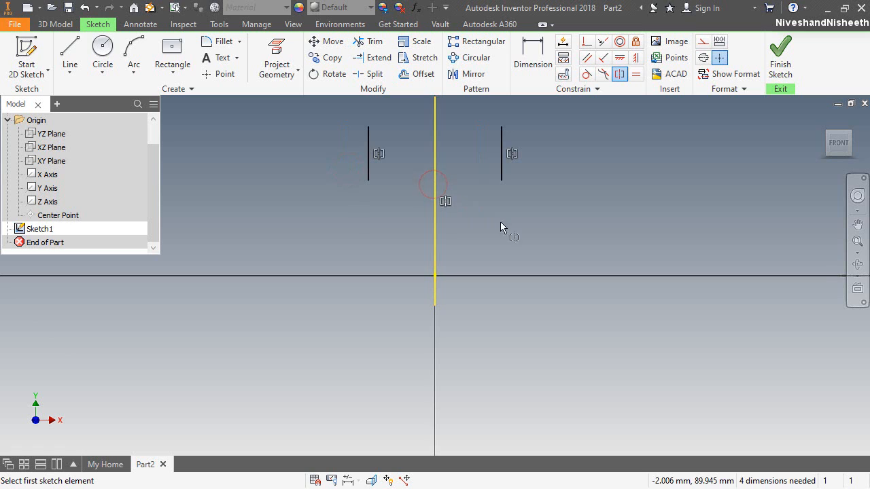
Draw a downward-bulging three-point arc of about 66 mm radius joining the lower ends of the two vertical lines
click(132, 49)
click(369, 180)
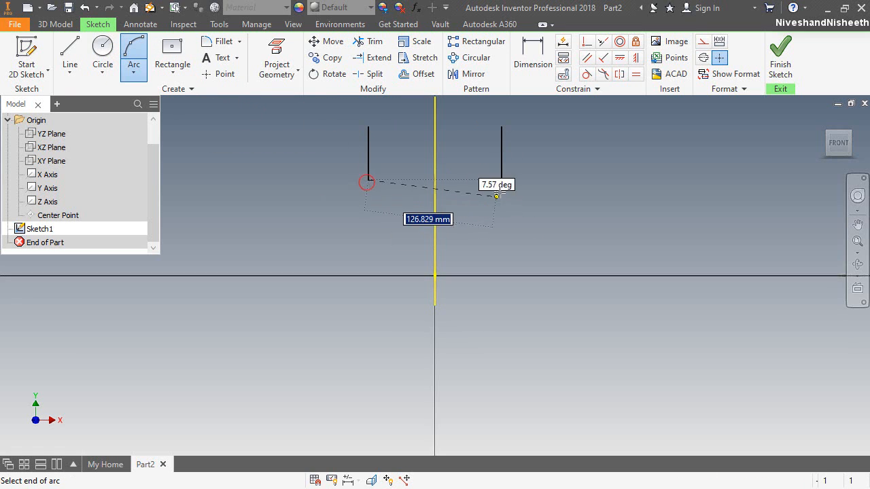
click(502, 180)
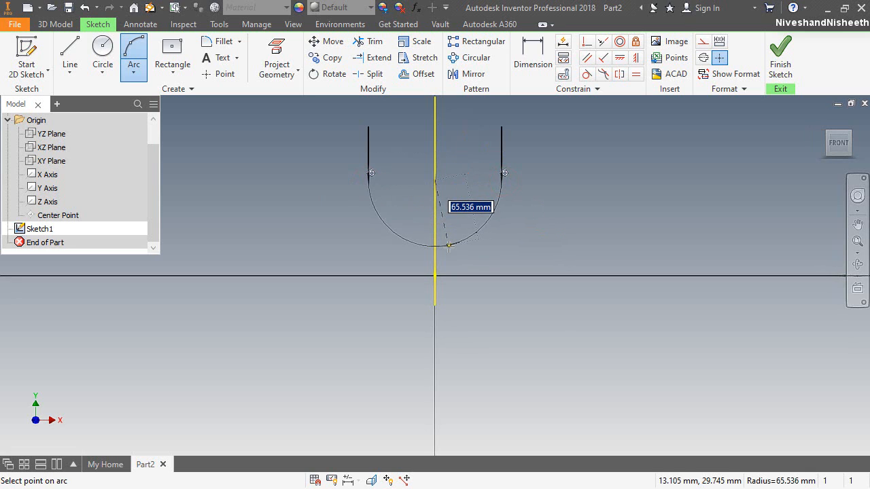
click(447, 243)
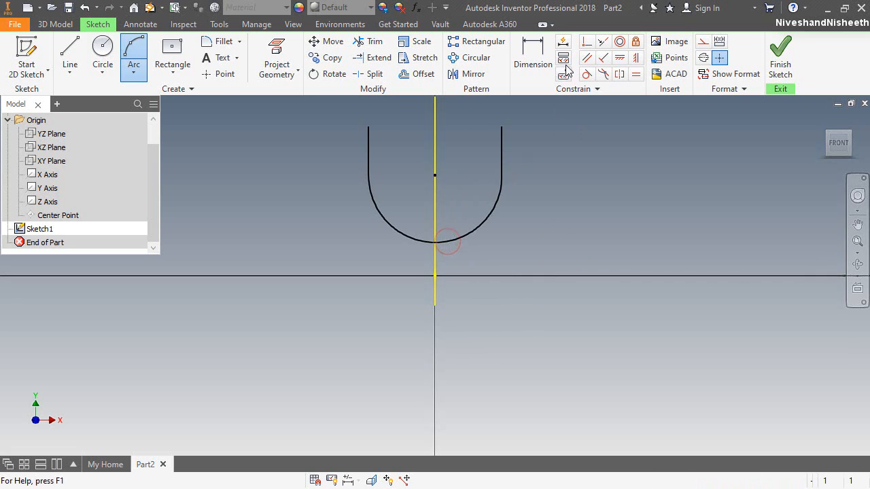
Apply a Coincident constraint between the bottom of the arc and the sketch origin
click(585, 41)
click(435, 243)
click(435, 275)
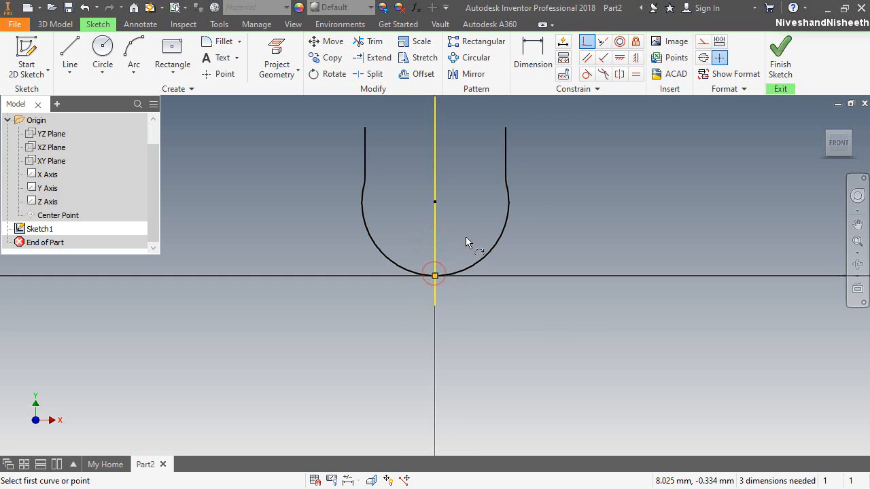
Apply a Tangent constraint between the right vertical line and the bottom arc
key(Escape)
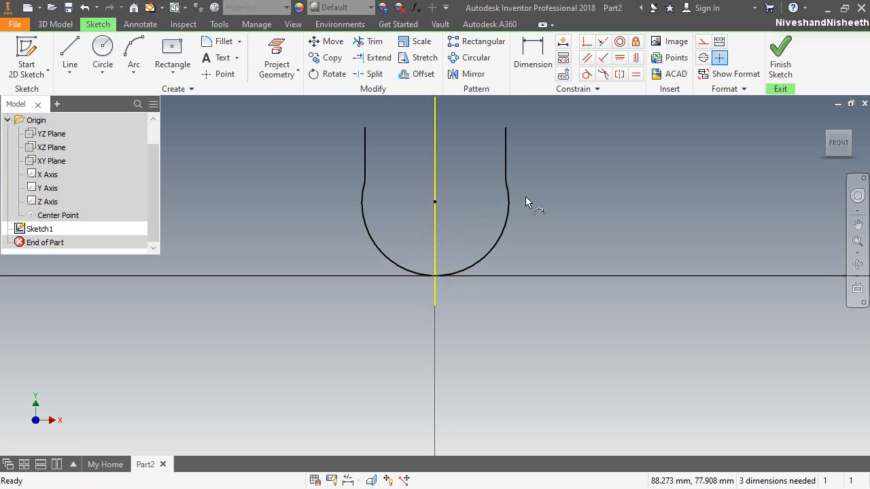
click(586, 73)
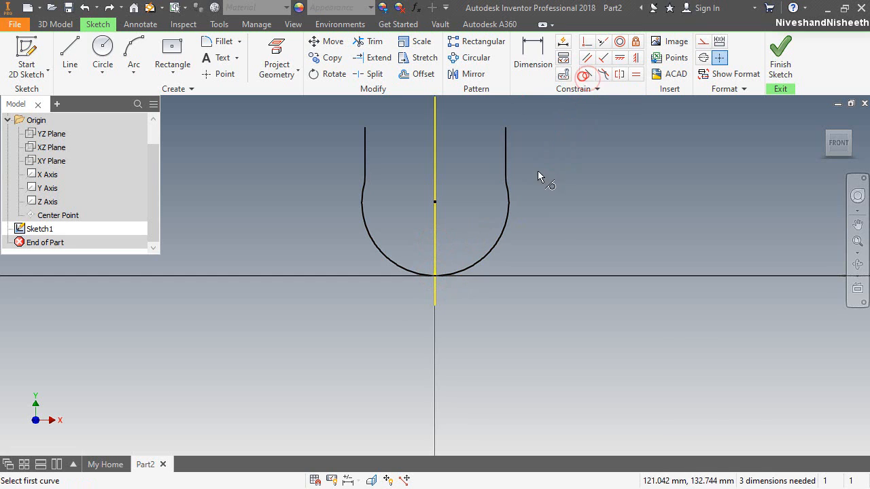
click(506, 167)
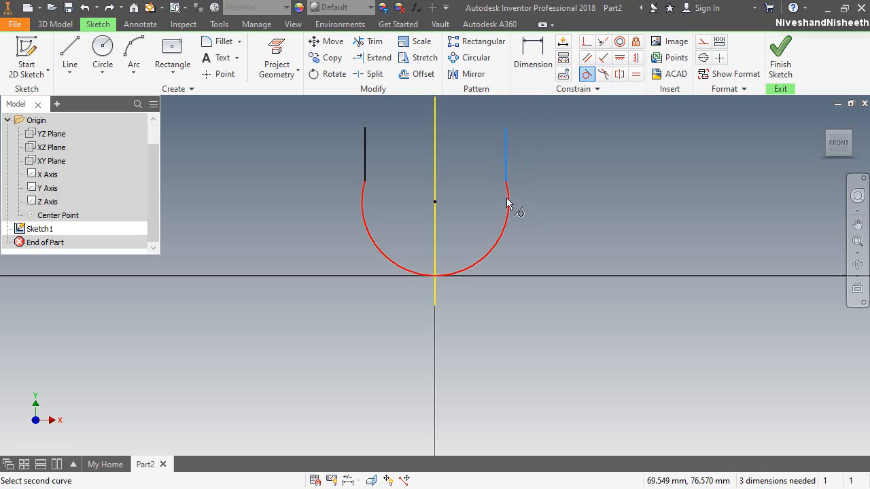
click(507, 198)
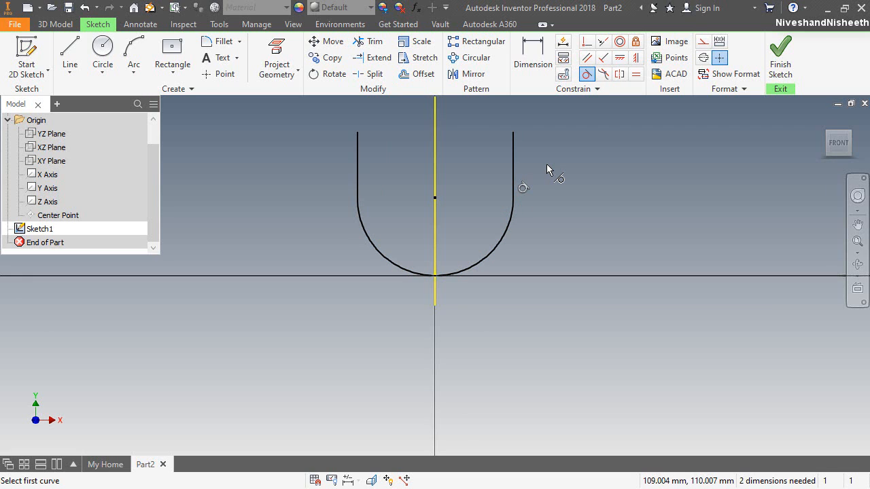
Dimension the bottom arc with a radius of 5 mm
click(532, 55)
click(496, 247)
click(494, 314)
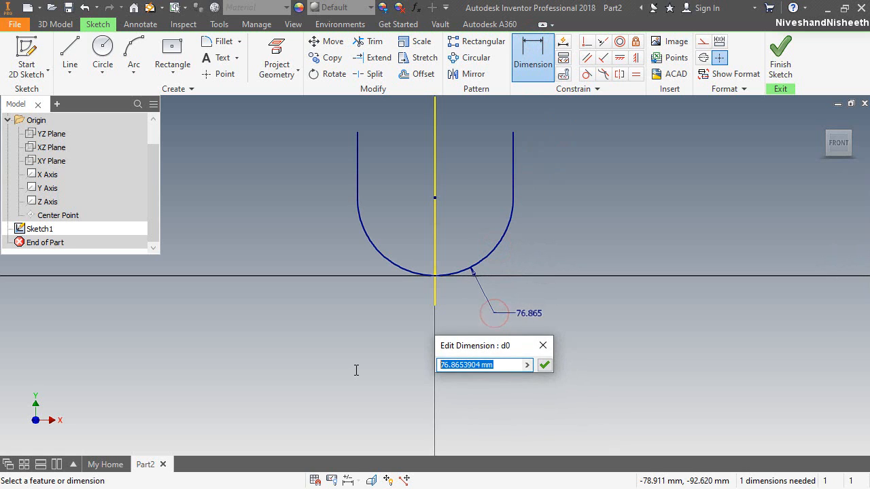
text(8)
key(Return)
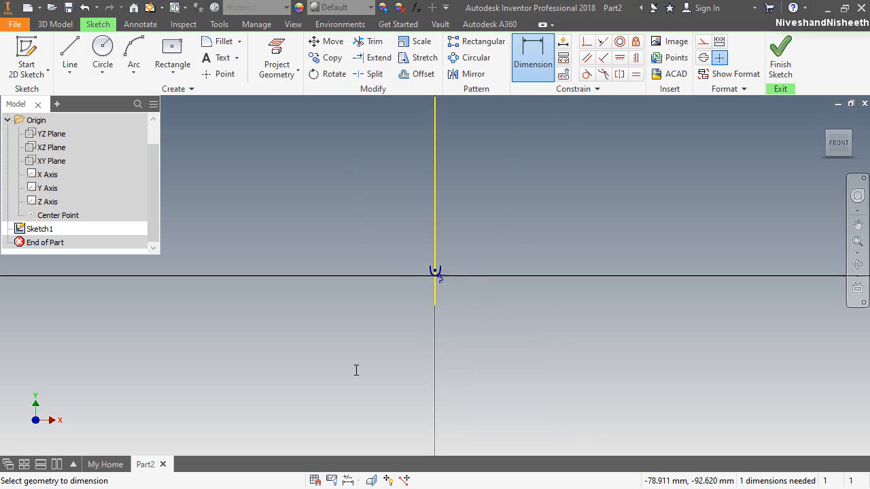
Dimension the left vertical line with a length of 7.63 mm
scroll(436, 278, up, 10)
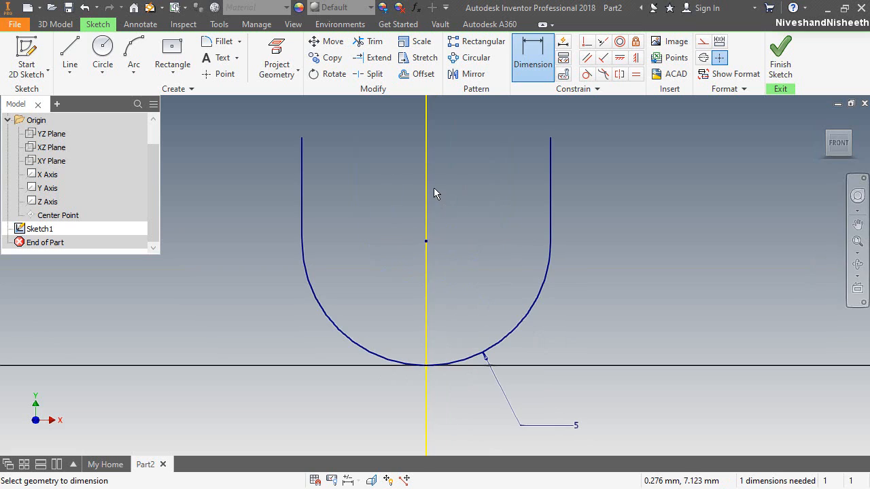
click(294, 182)
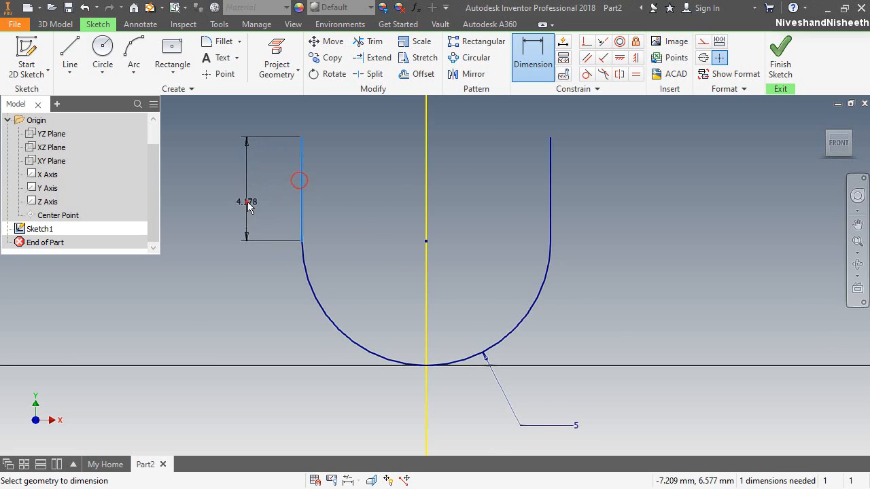
click(247, 202)
text(7.63)
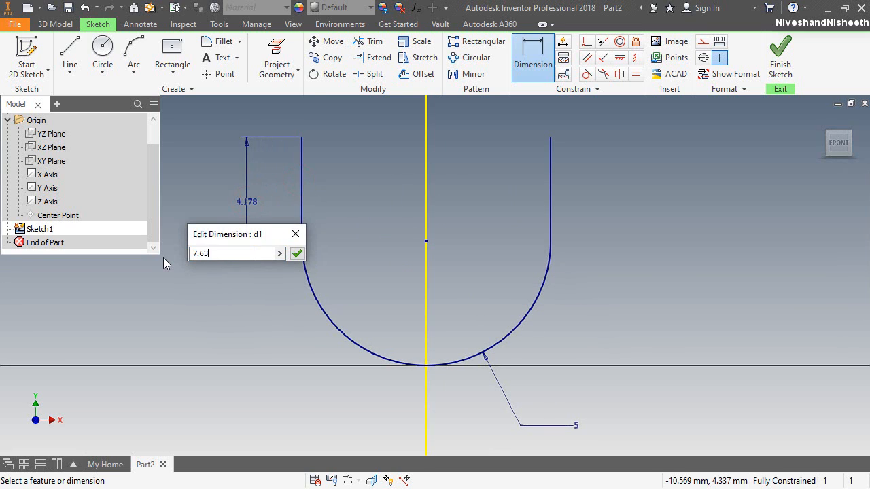
key(Return)
Draw an outer three-point arc of about 9.1 mm radius, concentric with the inner arc, joining the upper ends of the vertical lines
scroll(422, 305, down, 4)
scroll(400, 274, up, 3)
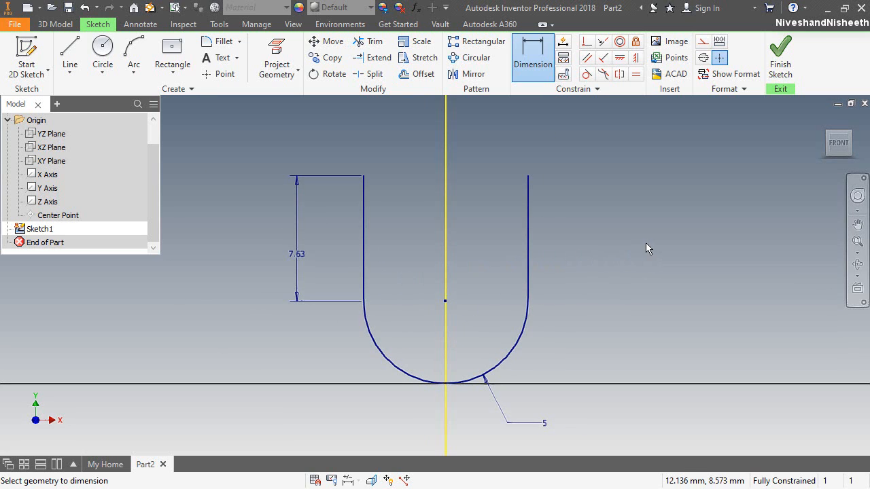
click(131, 53)
click(363, 176)
click(527, 176)
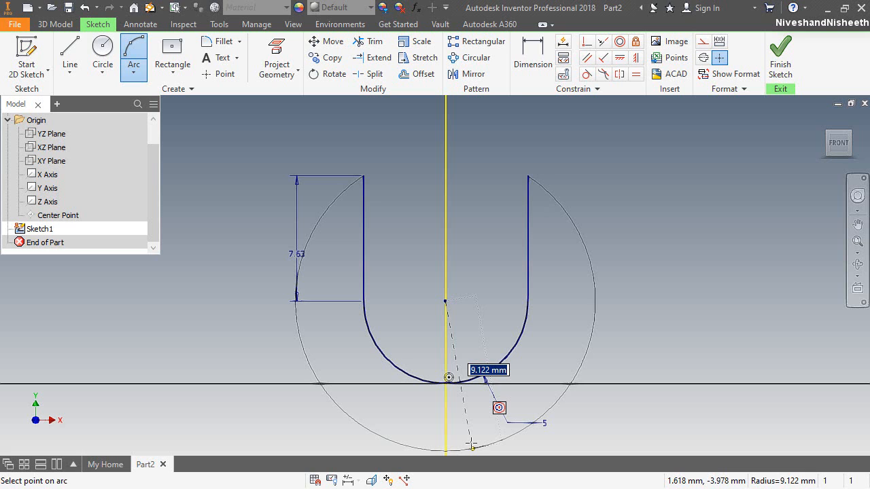
click(471, 445)
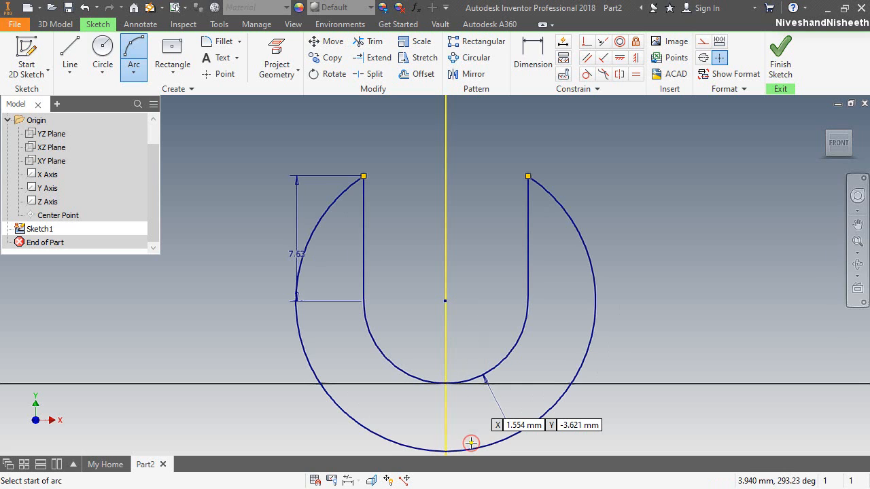
key(d)
key(Escape)
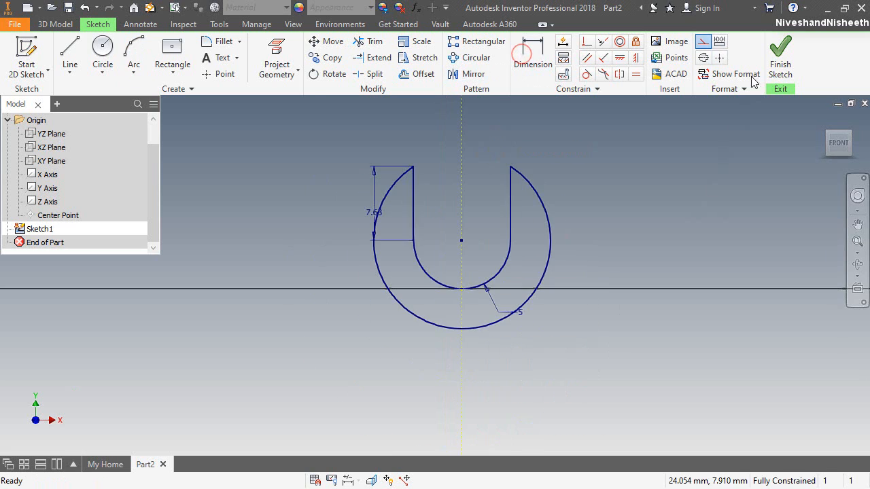
Finish the sketch and extrude the U-shaped profile symmetrically by 3.25 mm as a new solid
click(780, 64)
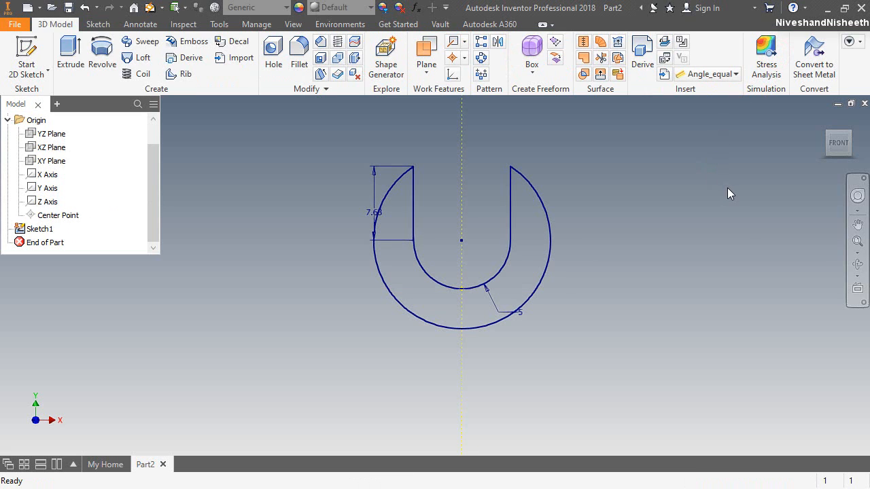
click(70, 55)
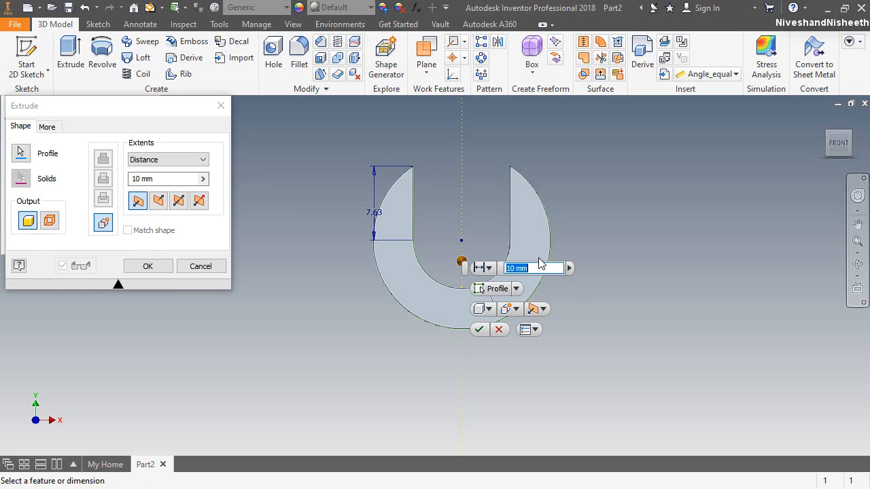
click(178, 201)
click(162, 178)
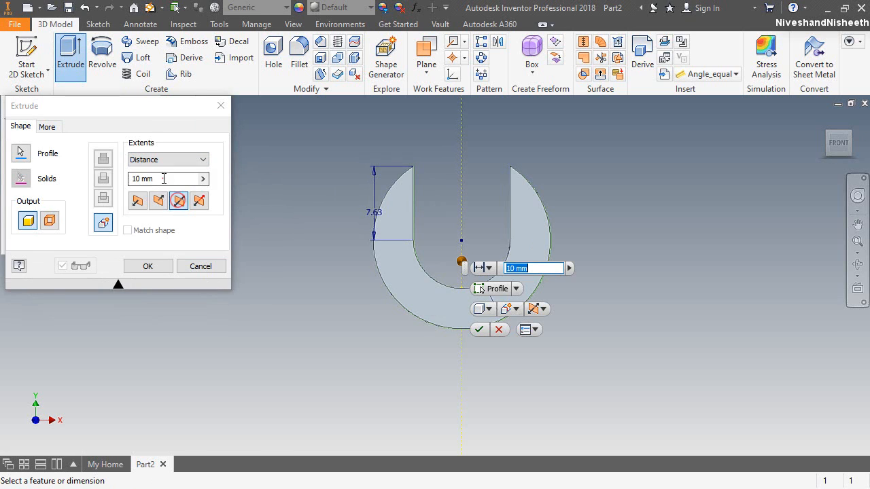
text(3.25)
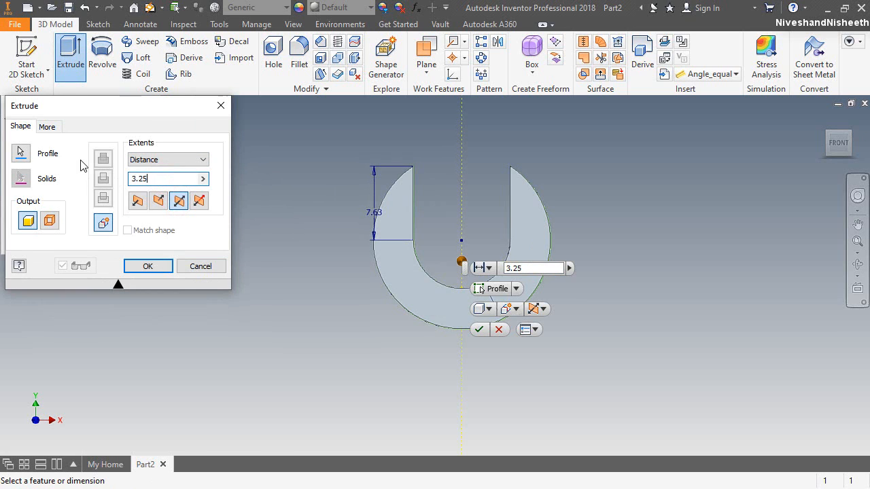
click(169, 267)
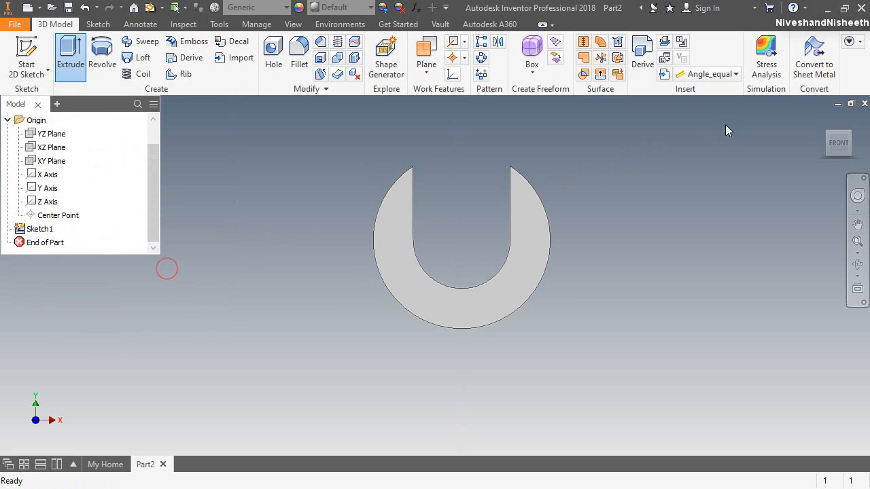
click(823, 120)
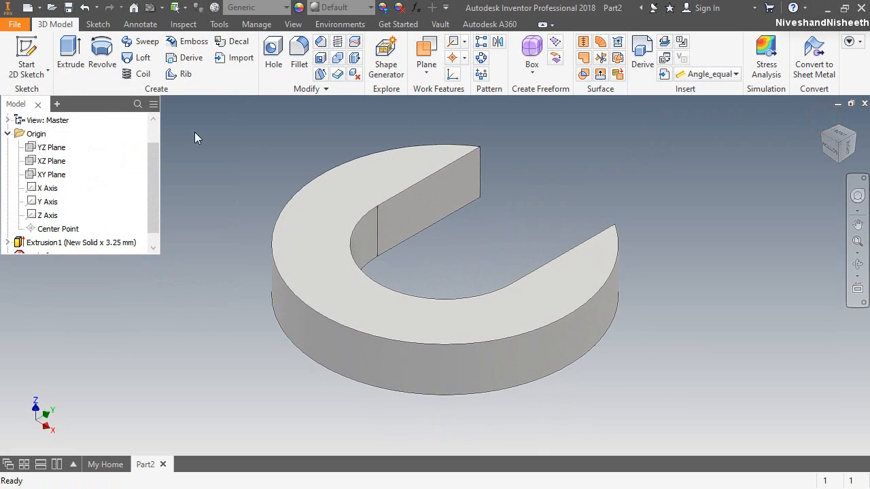
Save the part as Special Key.ipt in the Mechanical Bench Vise folder
click(7, 134)
click(68, 9)
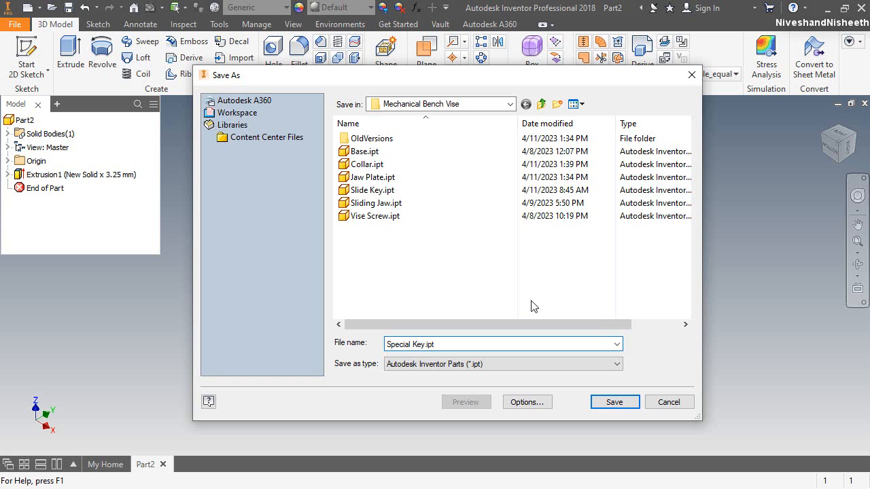
click(621, 403)
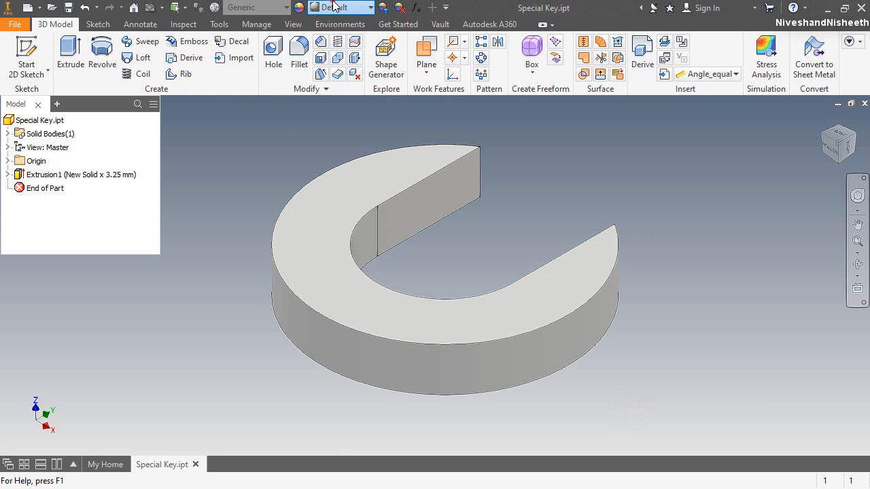
Apply an aluminum appearance to the special key and close the part
click(334, 6)
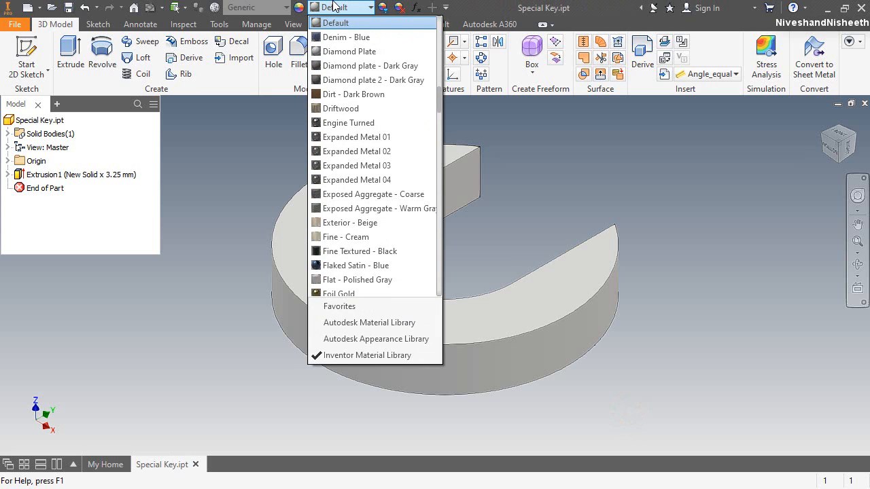
scroll(333, 9, up, 10)
click(340, 52)
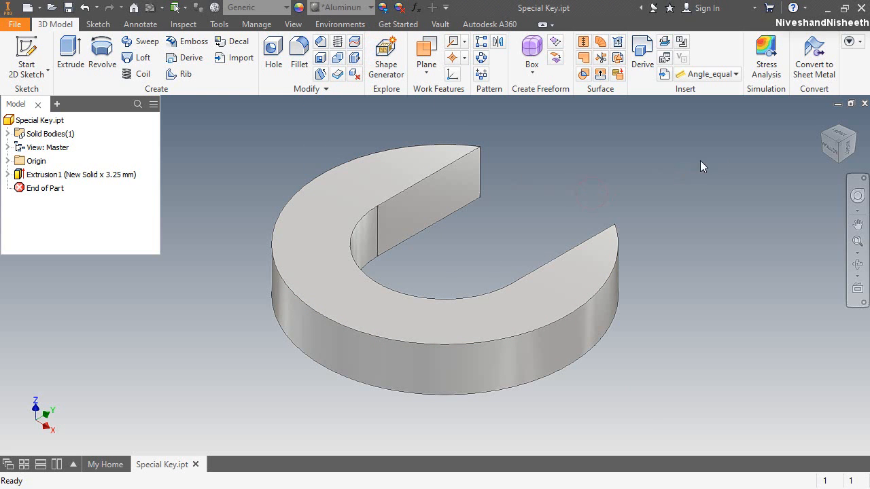
click(863, 104)
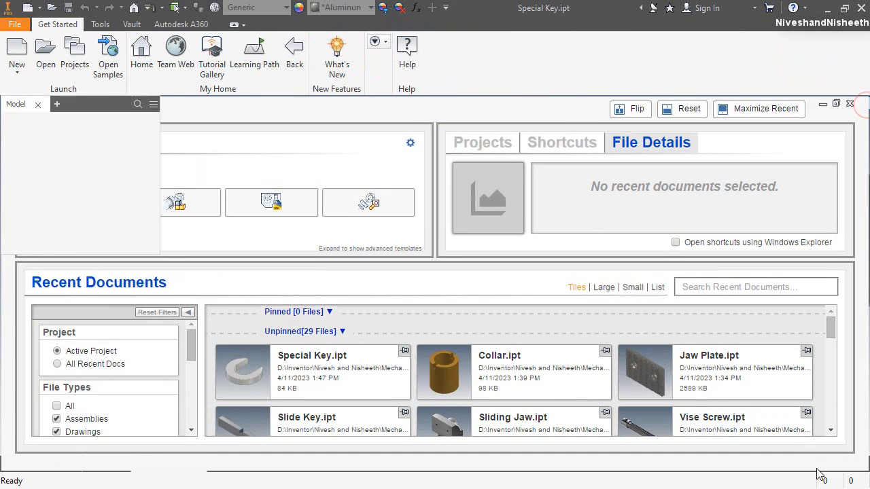
Create a new part from the metric Standard (mm).ipt template and start a 2D sketch on the YZ Plane
click(19, 54)
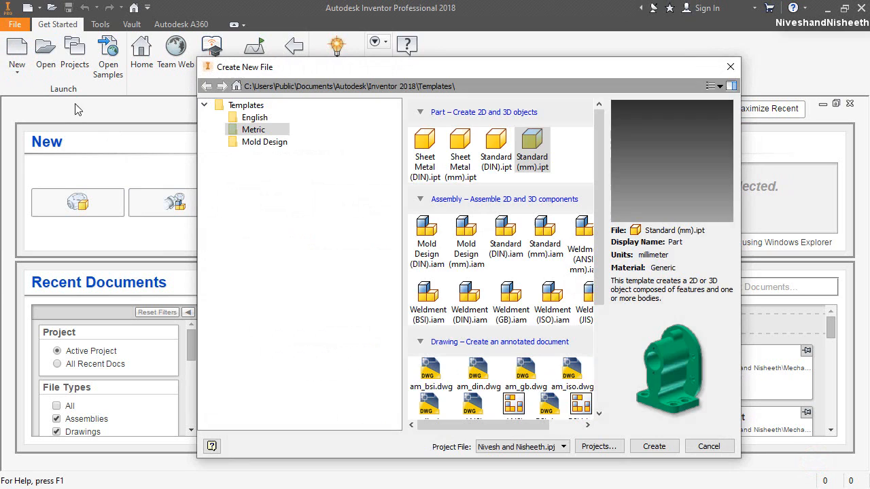
double_click(535, 136)
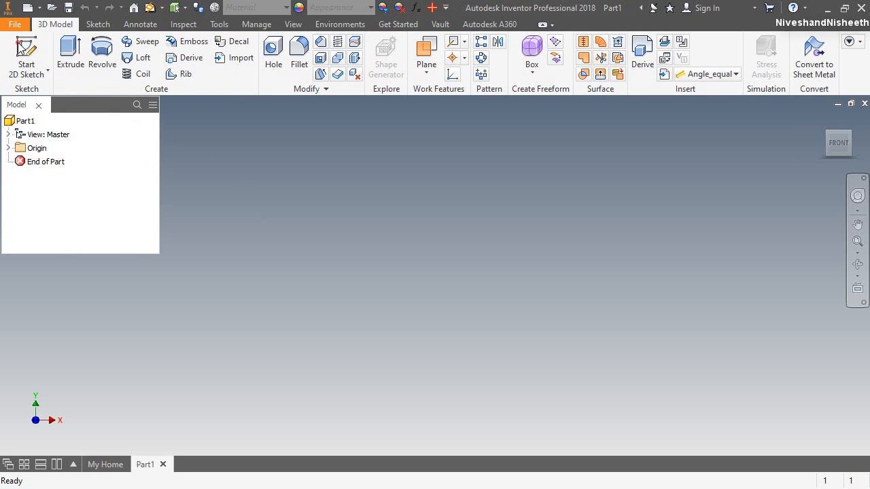
click(21, 47)
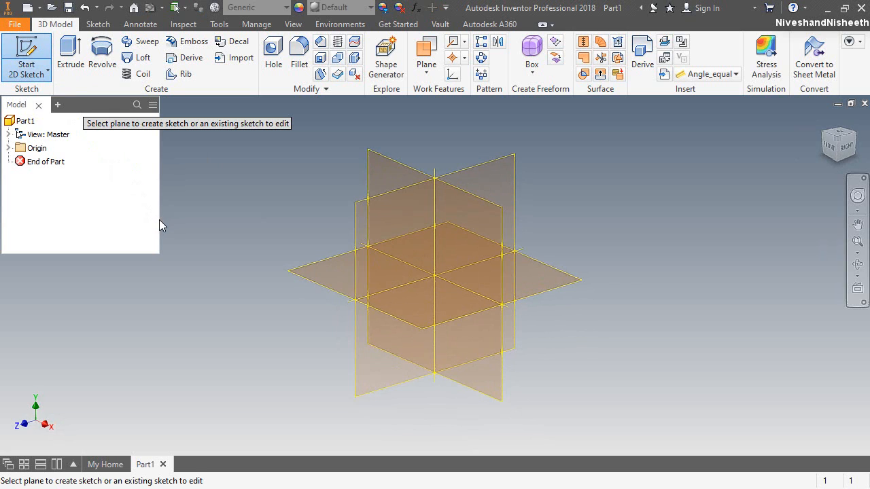
click(501, 167)
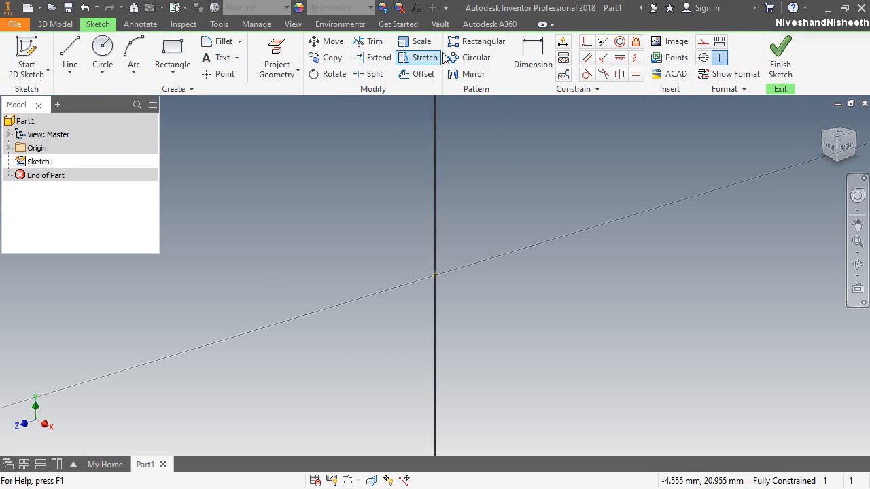
Draw a circle of 8 mm diameter centred on the sketch origin
click(103, 47)
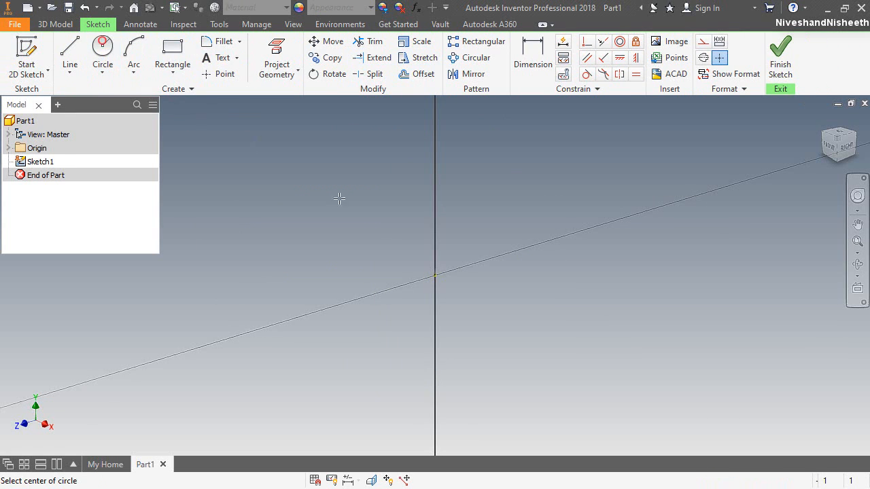
click(433, 275)
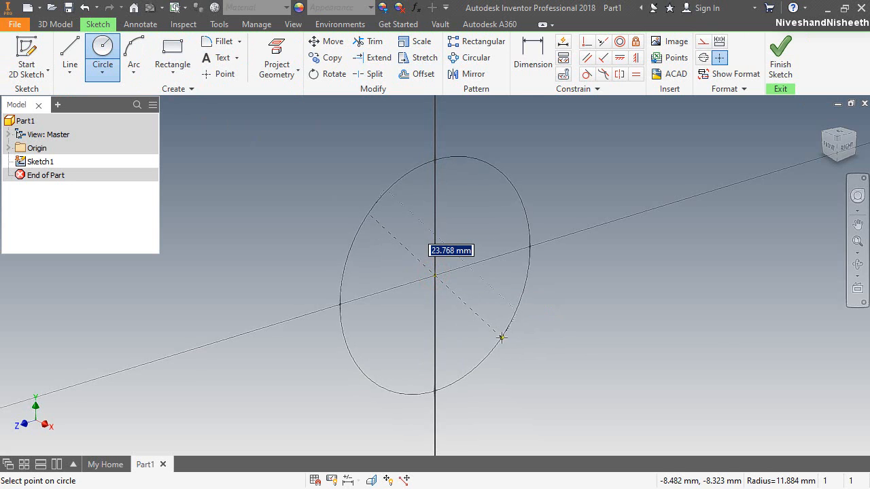
text(8)
key(Return)
Extrude the circle symmetrically by 120 mm to form a solid cylindrical rod
key(e)
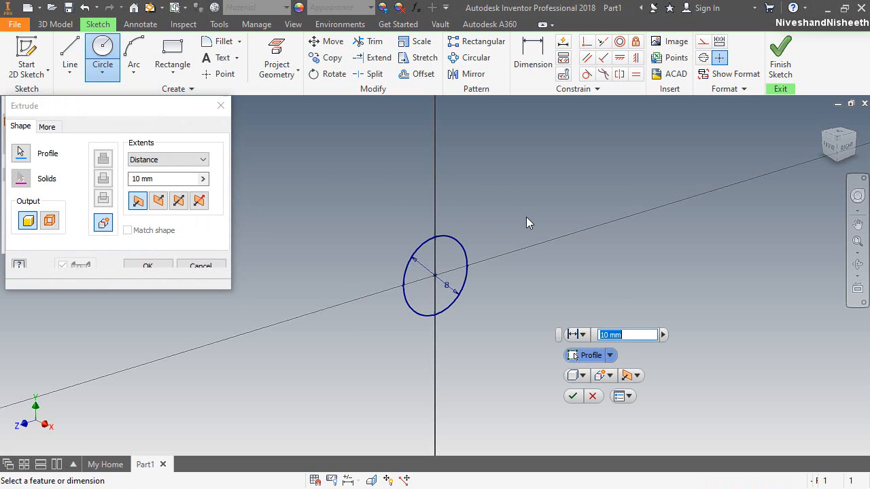
click(178, 201)
click(165, 178)
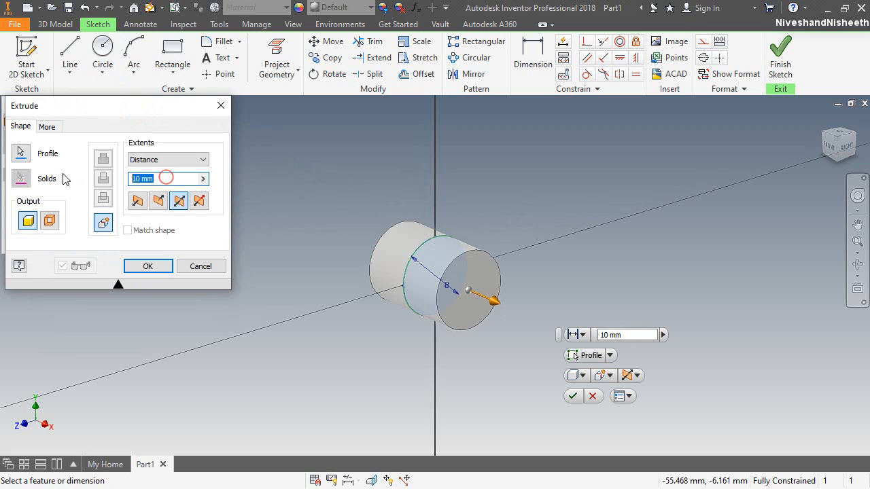
text(120)
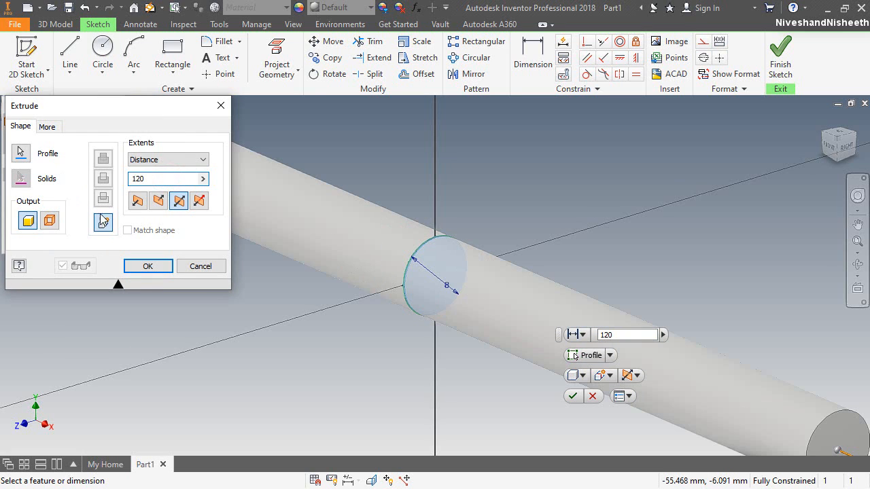
click(149, 265)
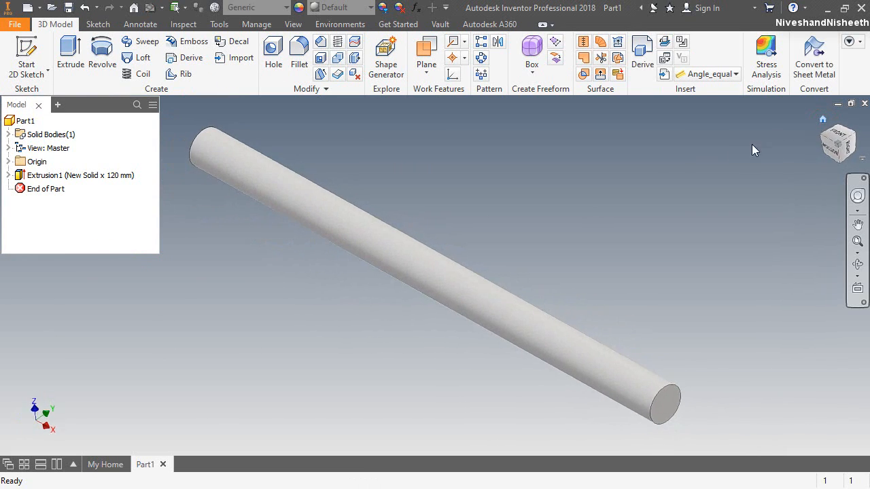
Apply the Chrome - Polished appearance to the cylindrical rod
click(611, 174)
click(363, 8)
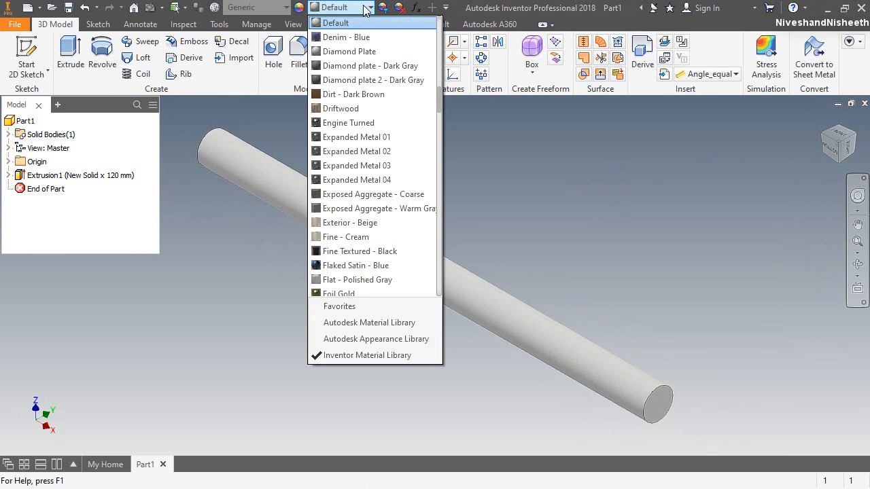
scroll(367, 170, up, 8)
scroll(340, 224, down, 1)
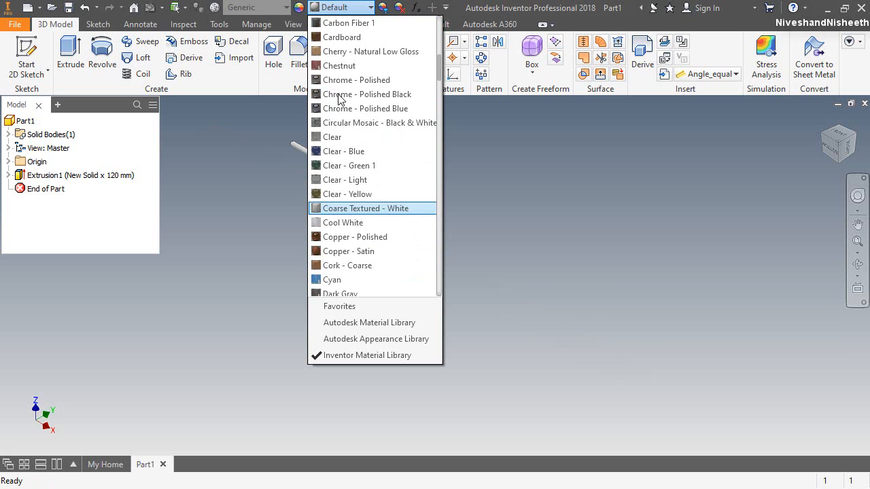
click(342, 81)
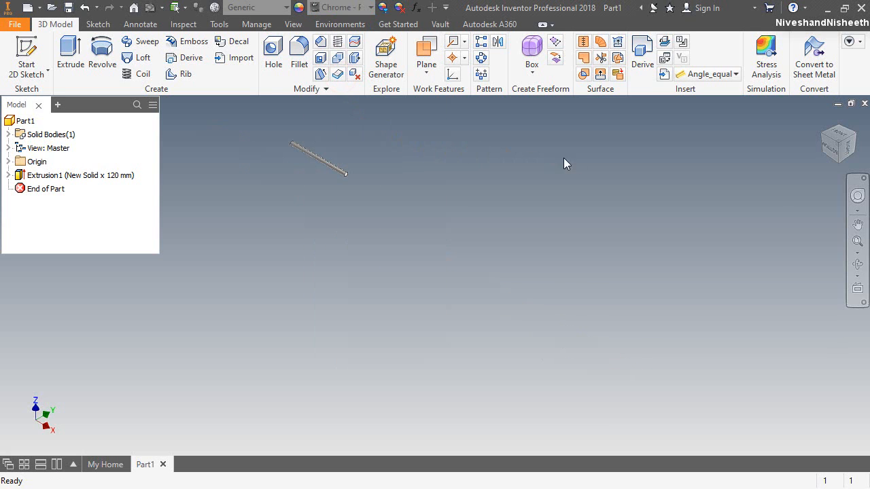
Save the rod part as Handle Rod.ipt in the Mechanical Bench Vise folder and close it
click(858, 242)
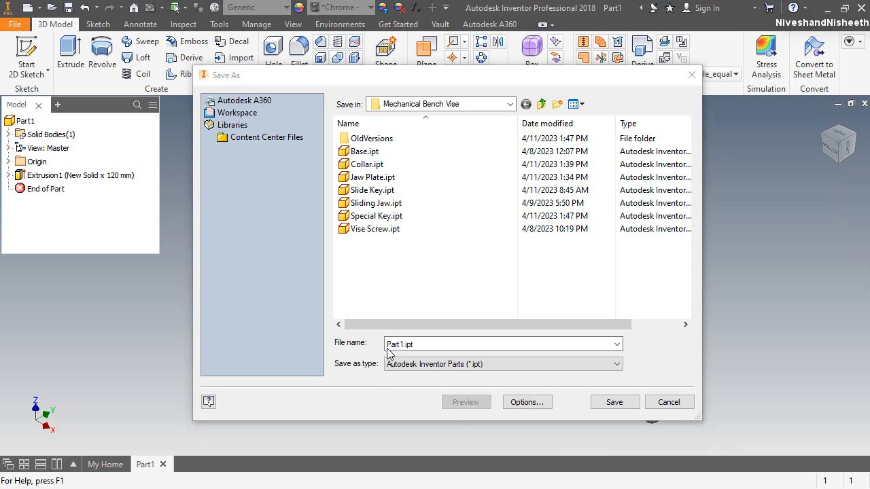
click(387, 345)
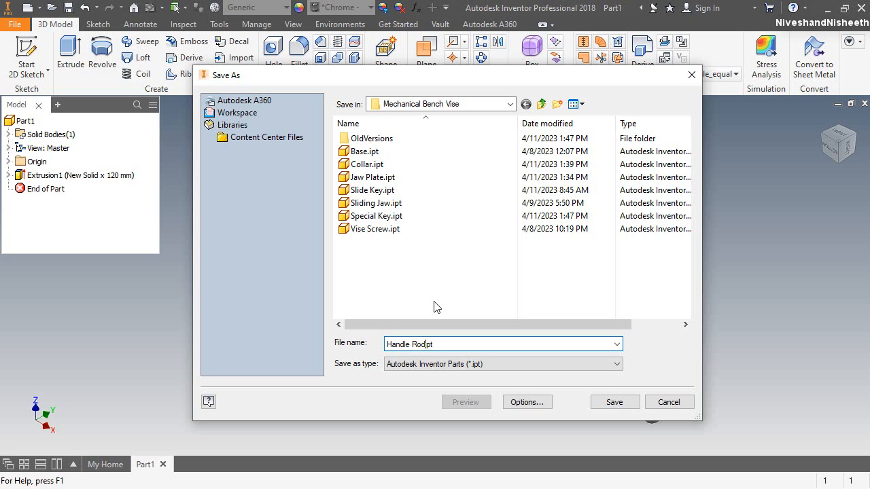
click(622, 400)
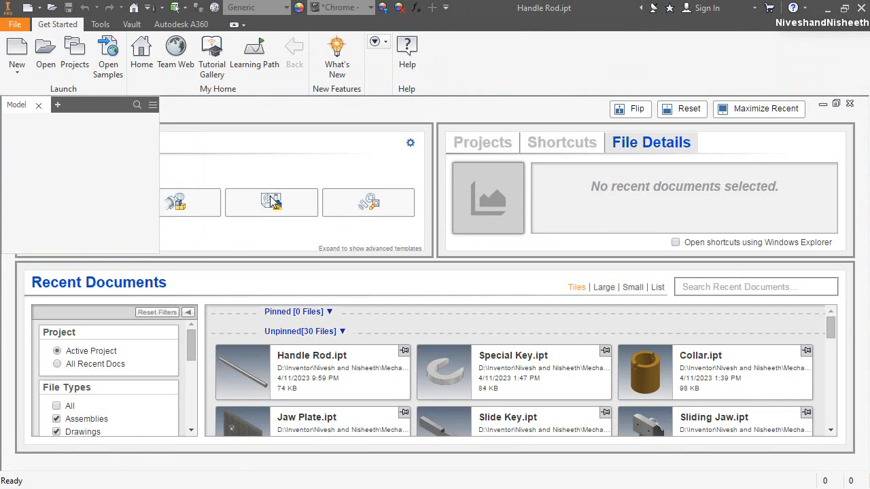
Create a new part from the metric Standard (mm).ipt template and start a 2D sketch on the XZ Plane
click(27, 66)
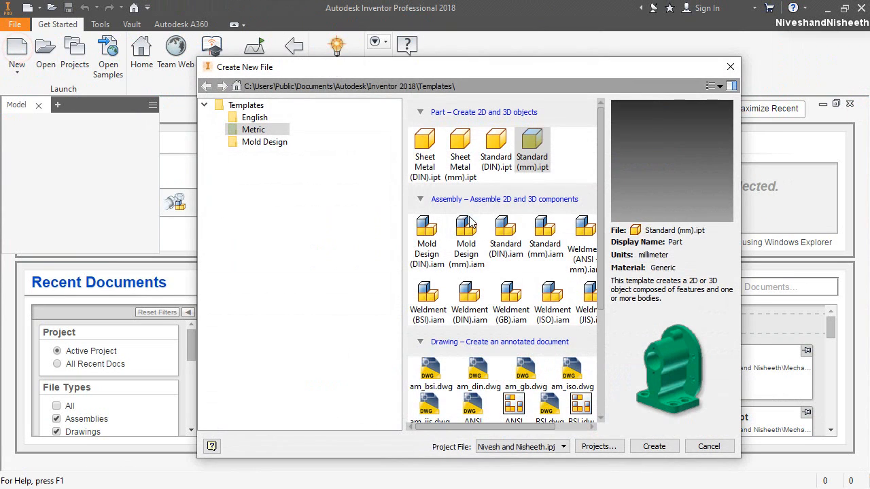
double_click(529, 155)
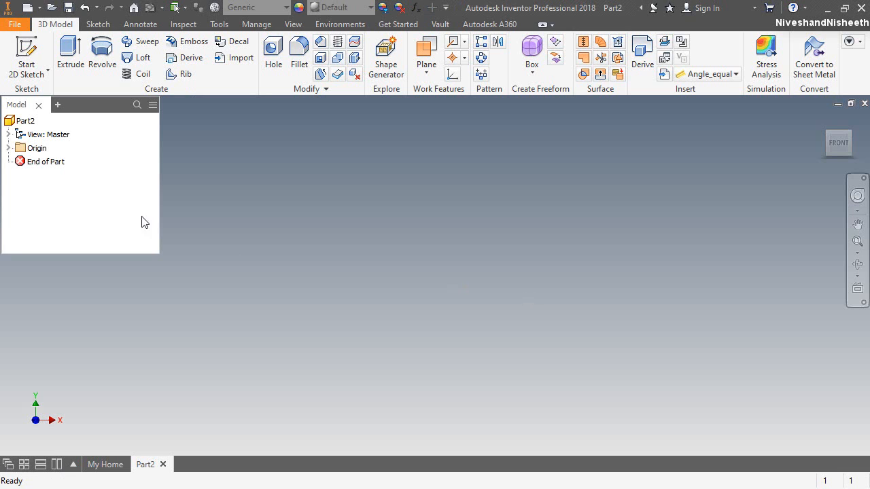
click(26, 57)
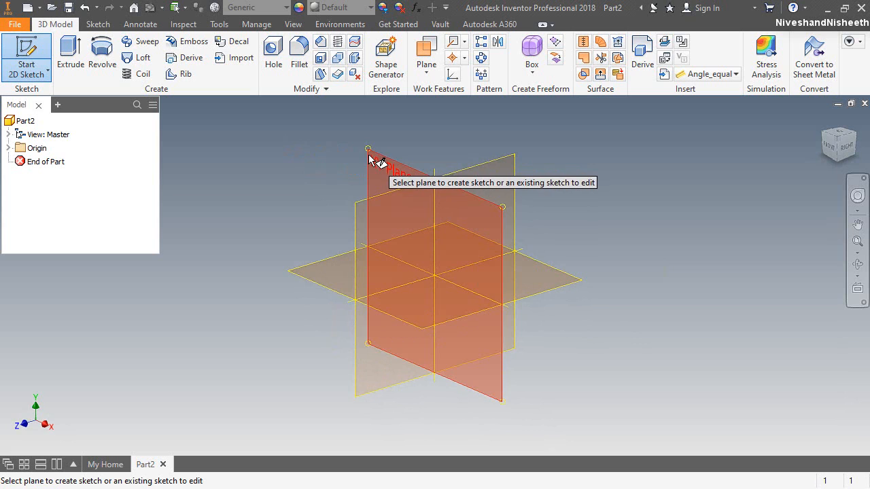
click(308, 280)
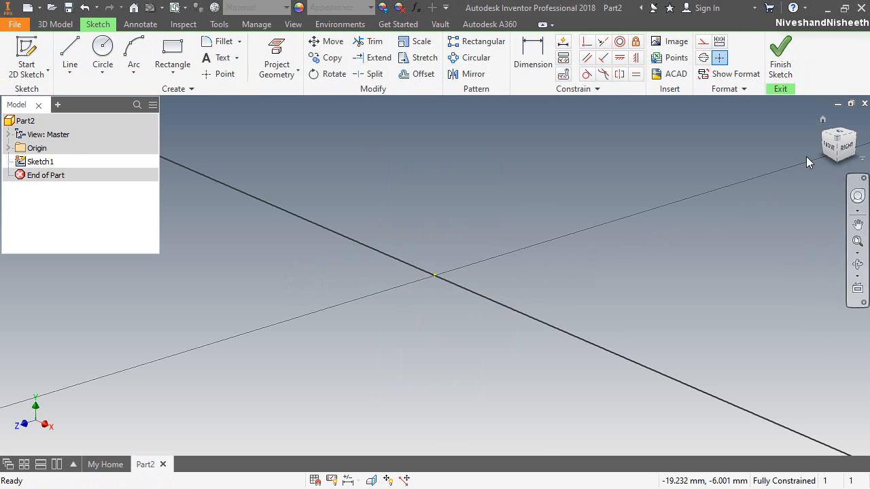
Draw a vertical line about 234 mm long and make its midpoint coincident with the sketch origin
click(825, 154)
click(840, 165)
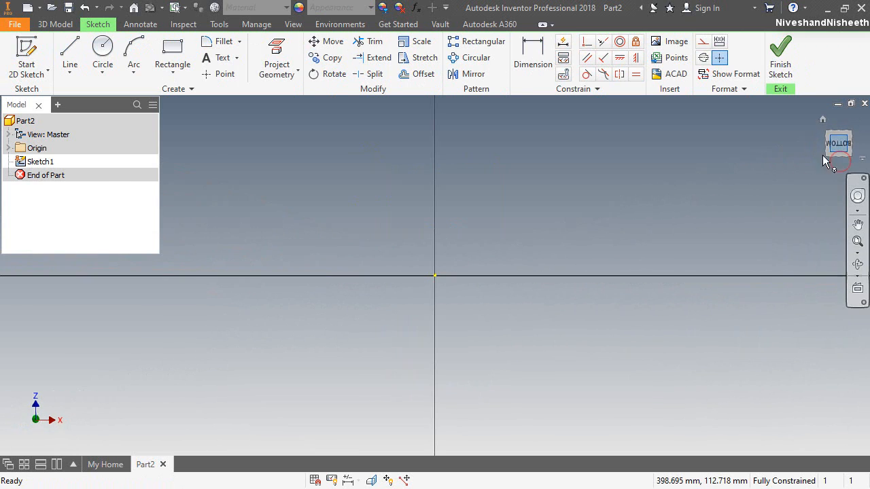
click(71, 54)
click(353, 155)
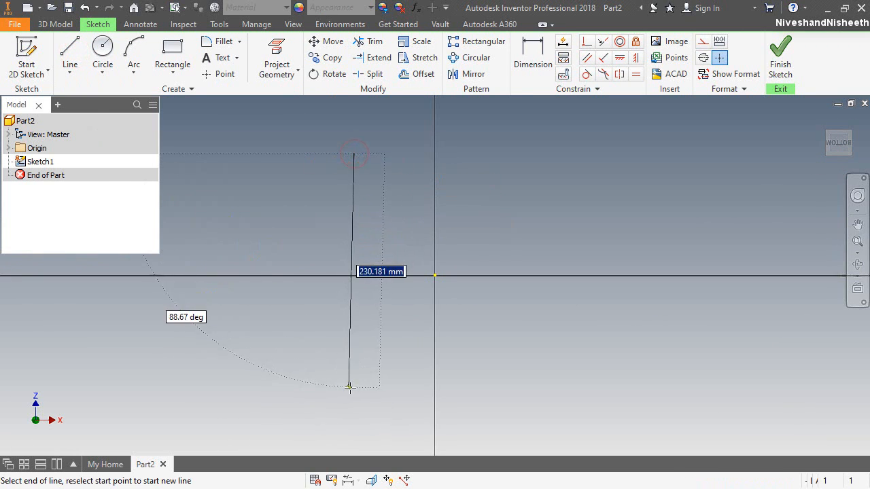
click(353, 390)
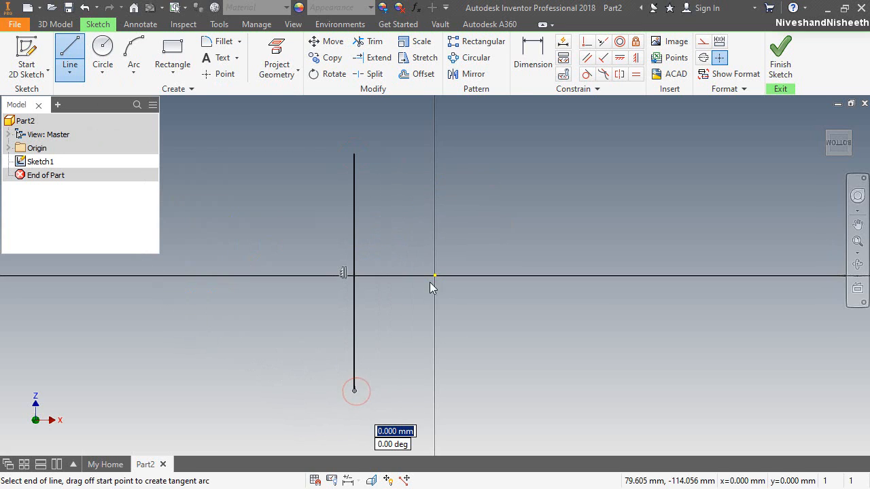
key(Escape)
click(586, 41)
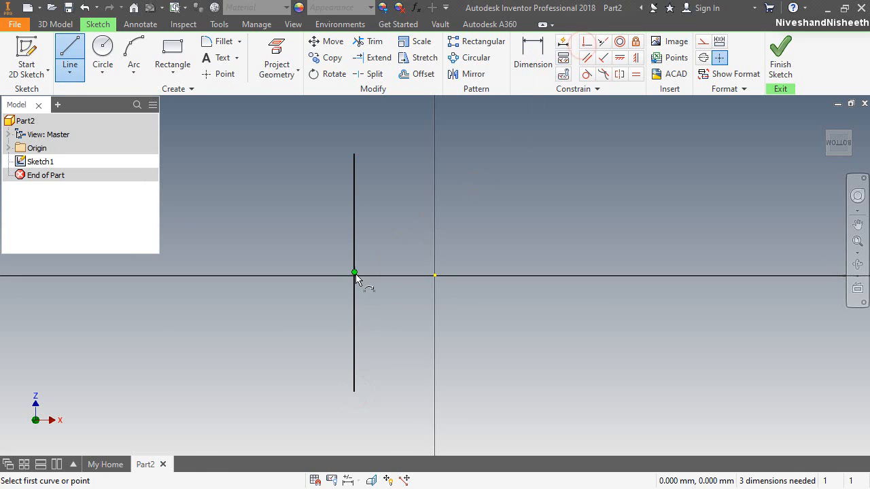
click(354, 273)
click(435, 276)
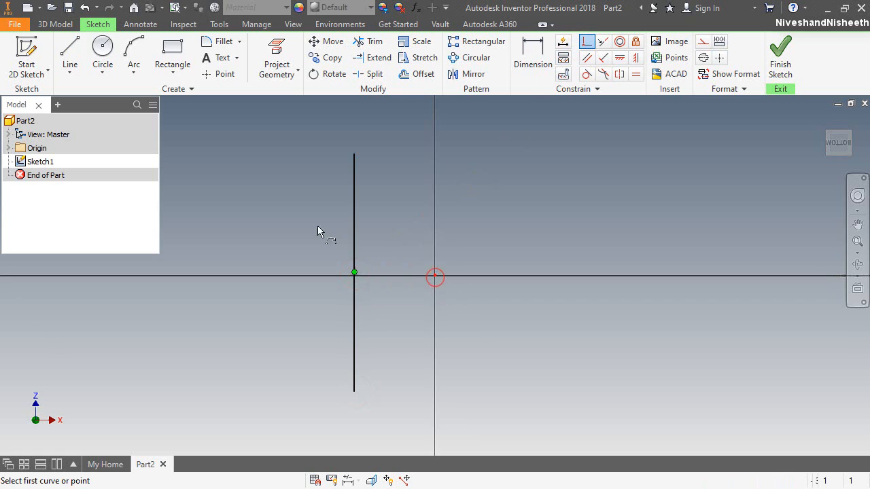
Draw a three-point arc of about 117 mm radius joining the line's endpoints, bulging to the right to close a half-circle
click(134, 53)
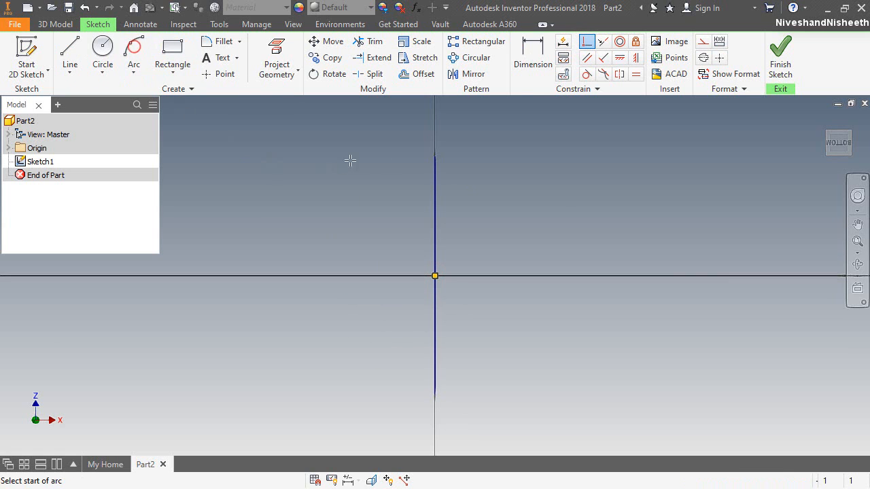
click(435, 158)
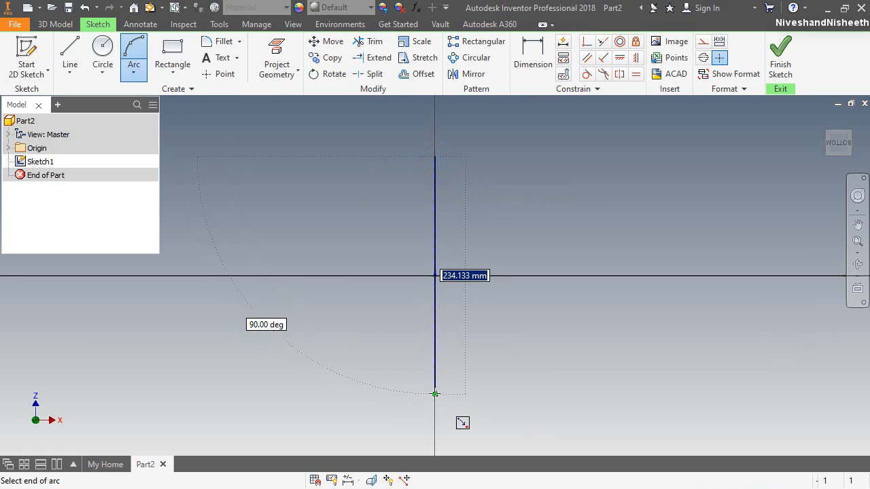
click(435, 395)
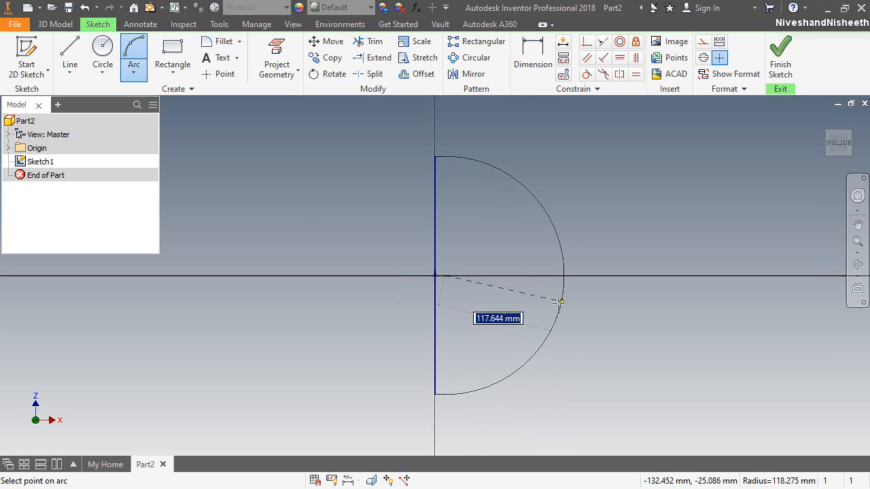
click(552, 304)
Dimension the vertical line to 19 mm
key(d)
click(435, 233)
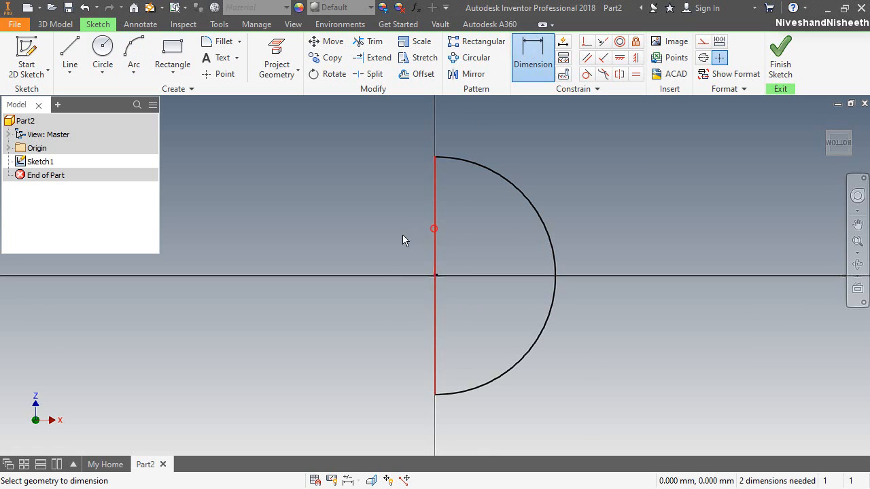
click(374, 236)
text(20)
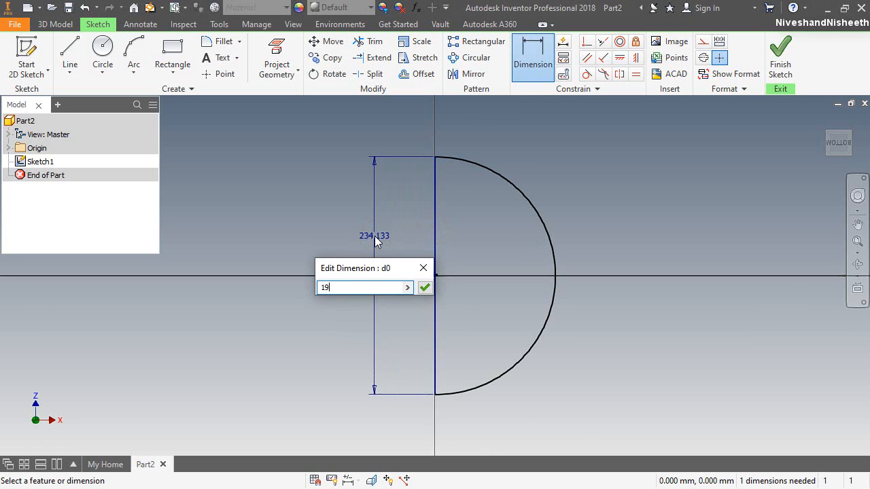
key(Return)
Dimension the arc's radius to 9.5 mm and finish the sketch
scroll(432, 275, up, 8)
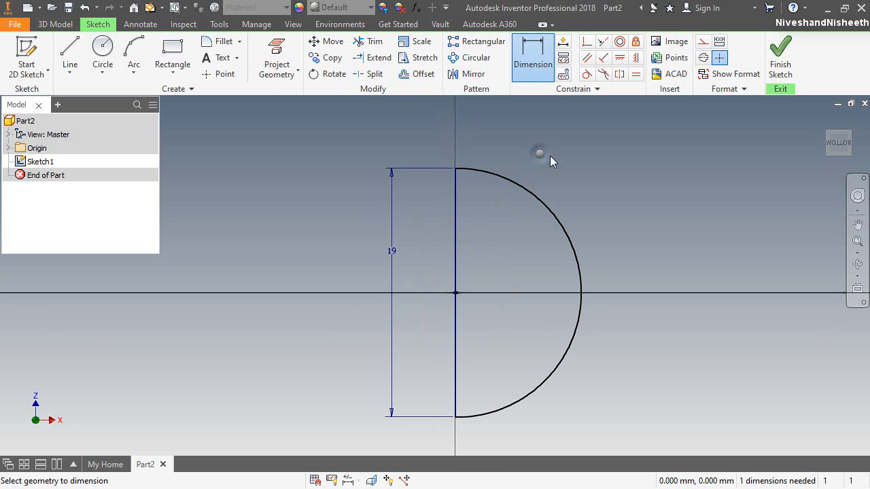
click(559, 225)
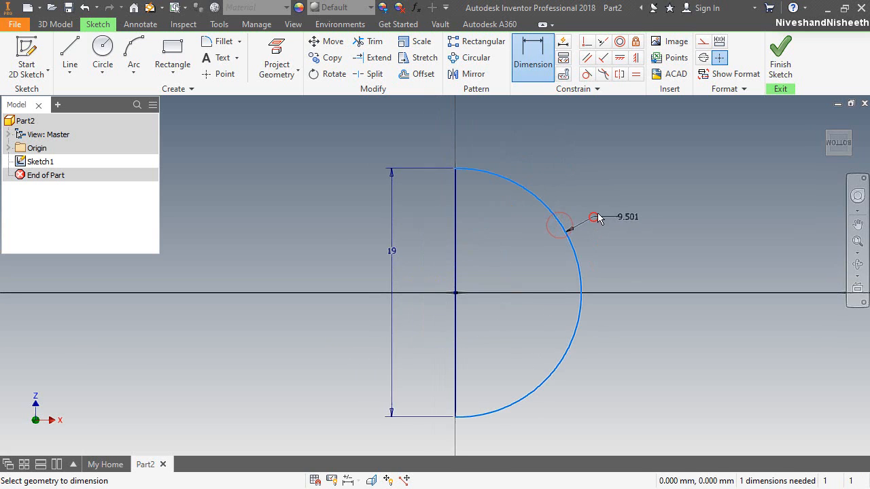
click(595, 218)
text(9.5)
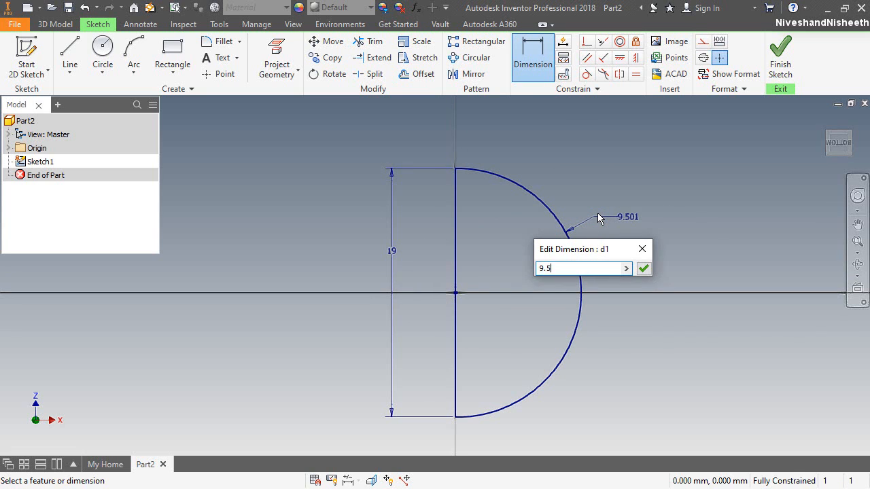
key(Return)
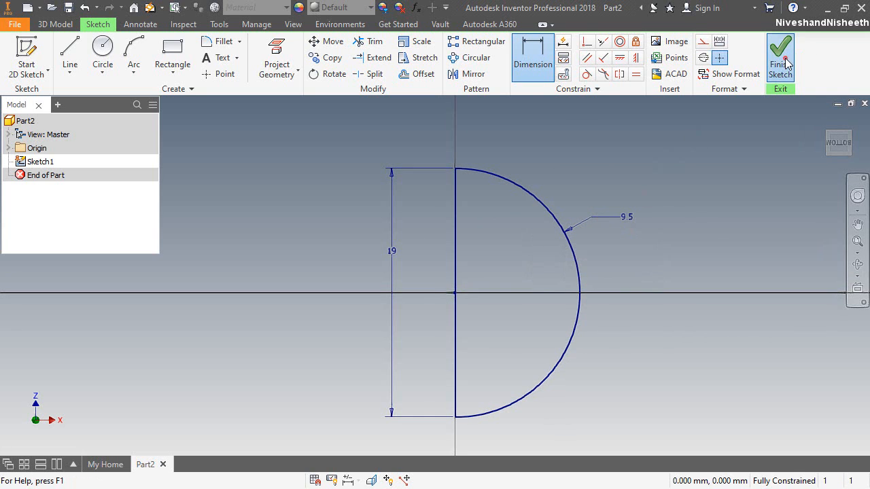
click(791, 83)
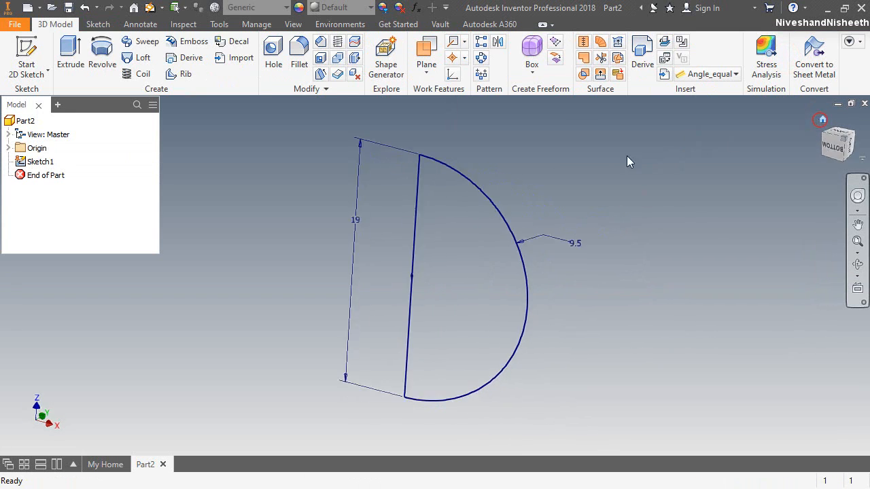
Revolve the half-circle profile a full turn about its straight edge to form a solid sphere
click(102, 58)
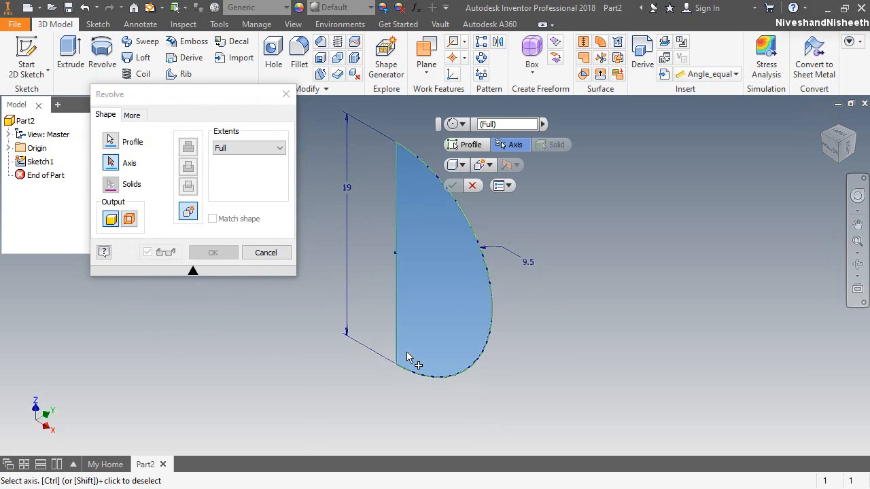
click(397, 281)
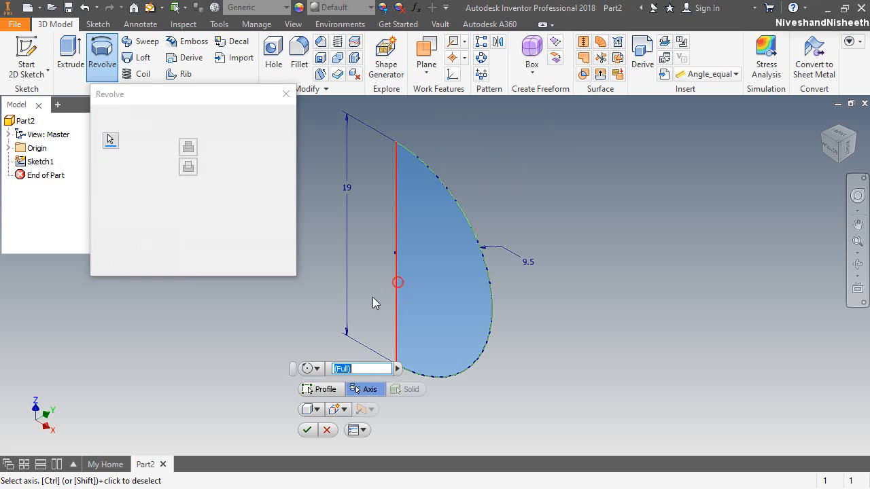
click(212, 253)
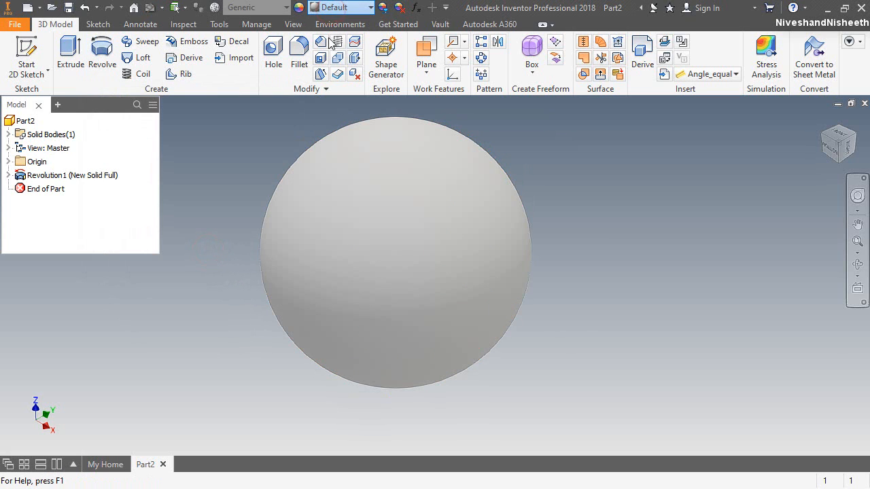
Apply the Chrome - Polished appearance to the sphere
click(339, 7)
scroll(340, 68, up, 5)
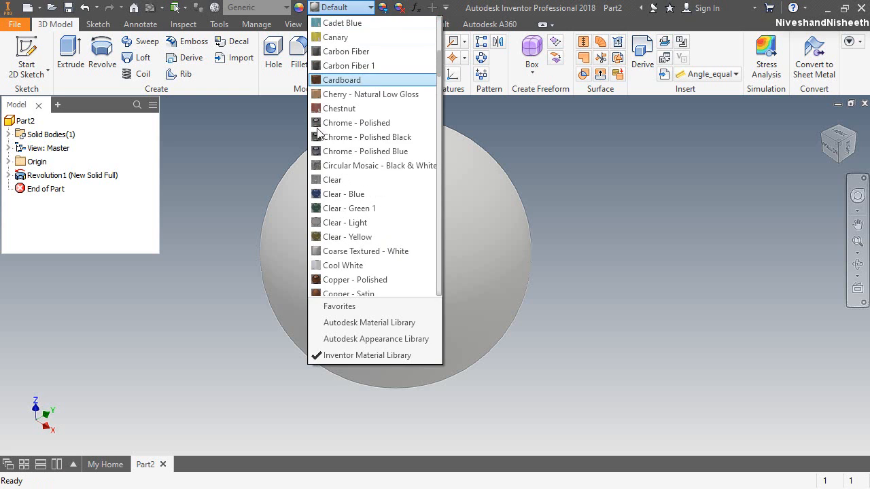
click(317, 122)
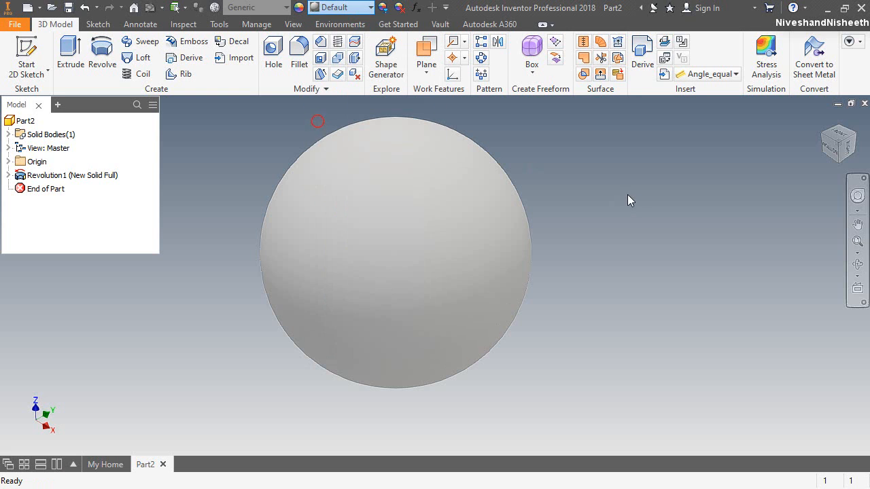
click(646, 221)
click(857, 263)
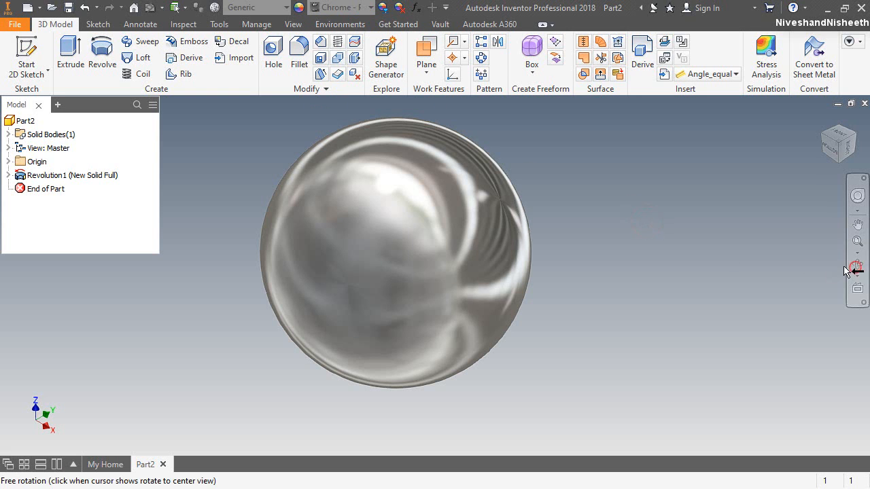
click(857, 253)
drag(403, 259, 390, 211)
right_click(397, 216)
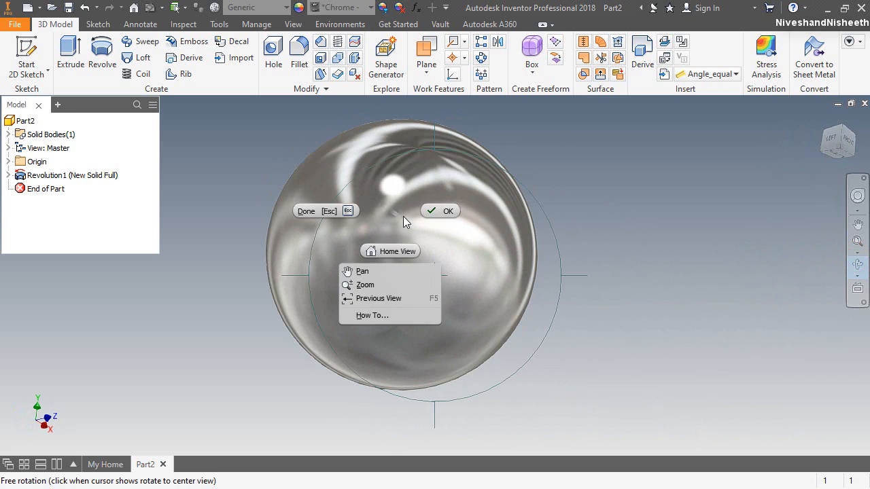
click(402, 253)
right_click(442, 187)
key(Escape)
Start a 2D sketch on the XY Plane and project the sphere's cut edges into it
click(27, 54)
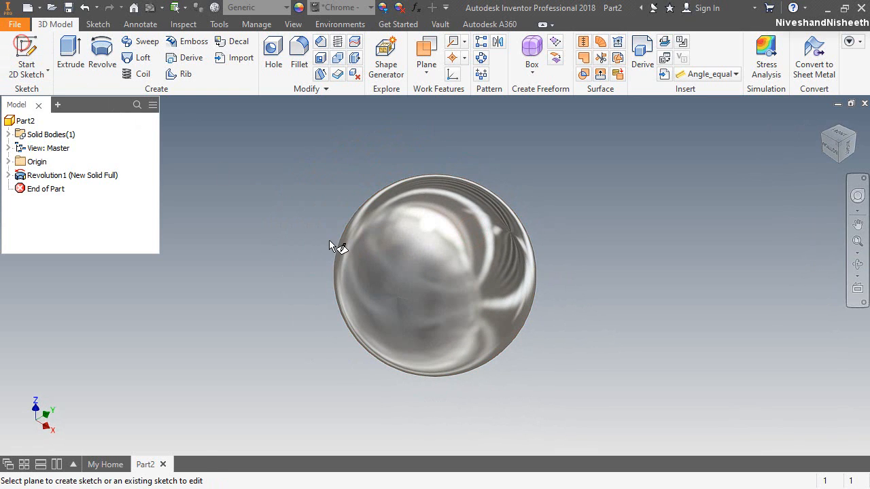
click(8, 163)
click(33, 163)
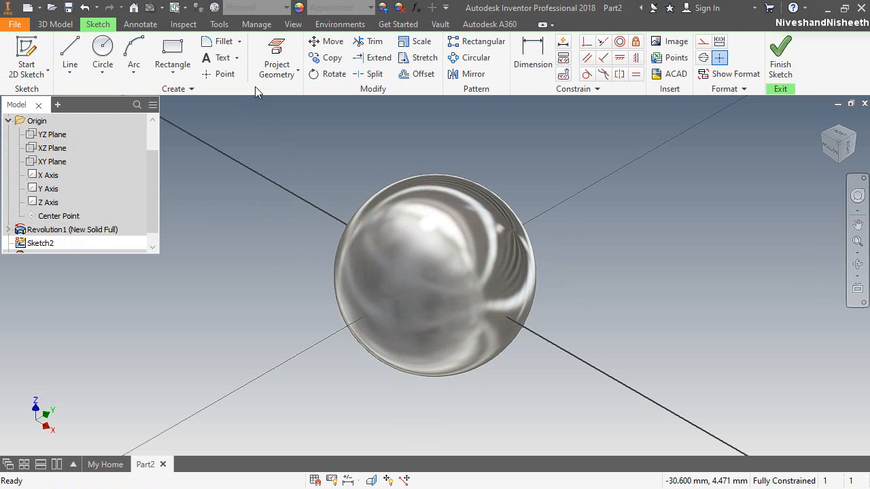
click(276, 66)
click(296, 115)
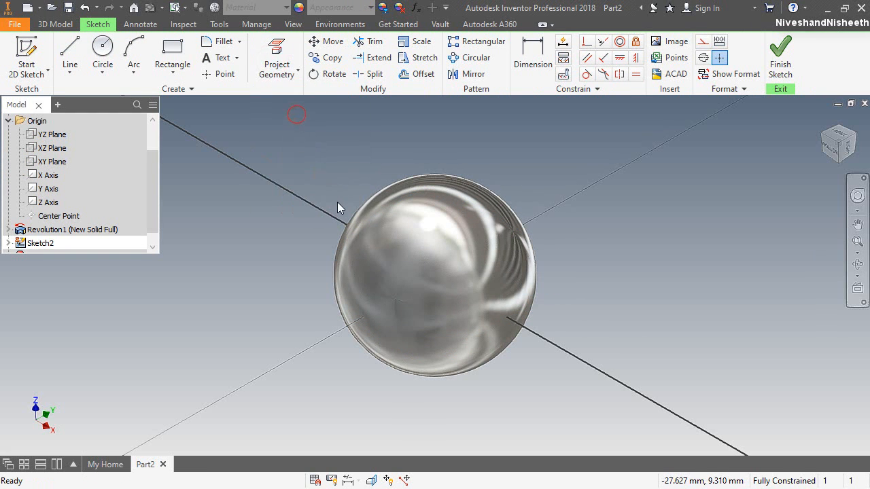
Slice the graphics at the sketch plane, draw an 8 mm diameter circle centred on the origin, and finish the sketch
click(371, 480)
click(103, 48)
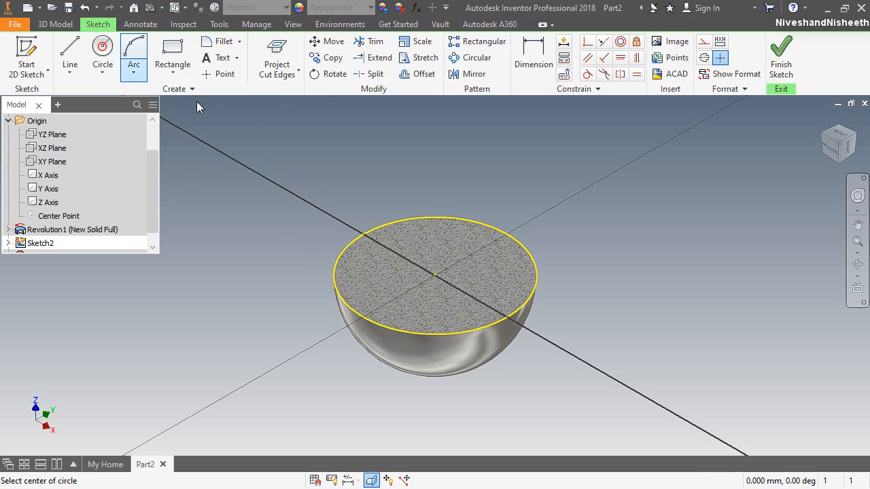
click(433, 274)
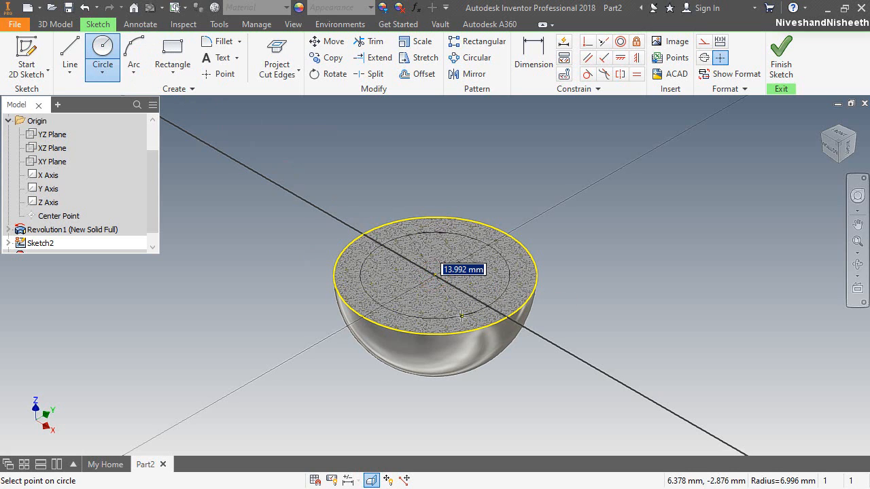
text(8)
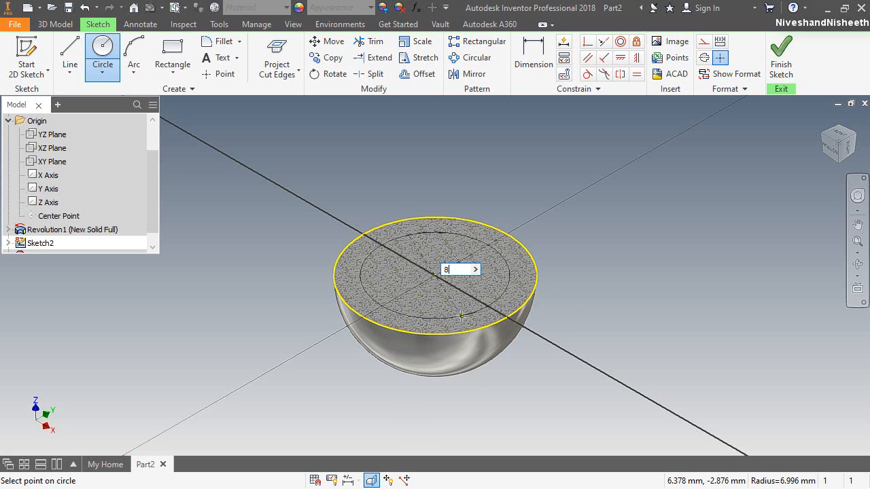
key(Return)
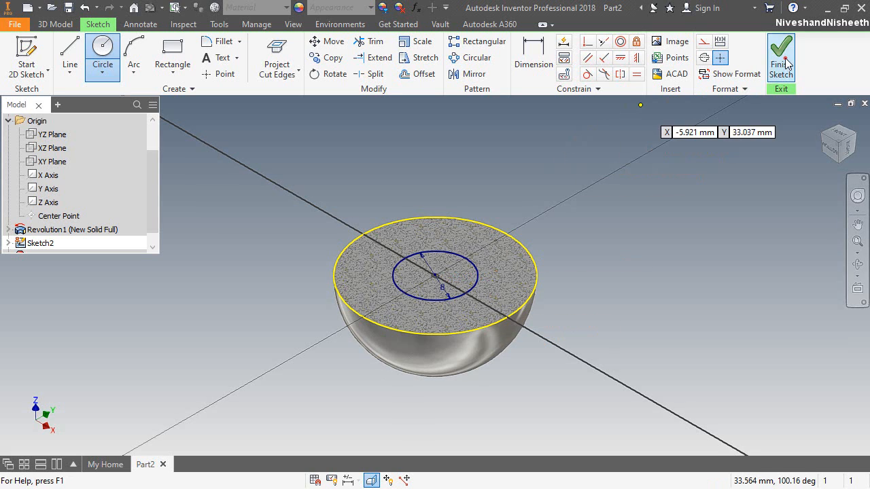
click(782, 60)
Cut-extrude the 8 mm circle symmetrically over 29.25 mm to bore a through hole in the sphere
click(78, 51)
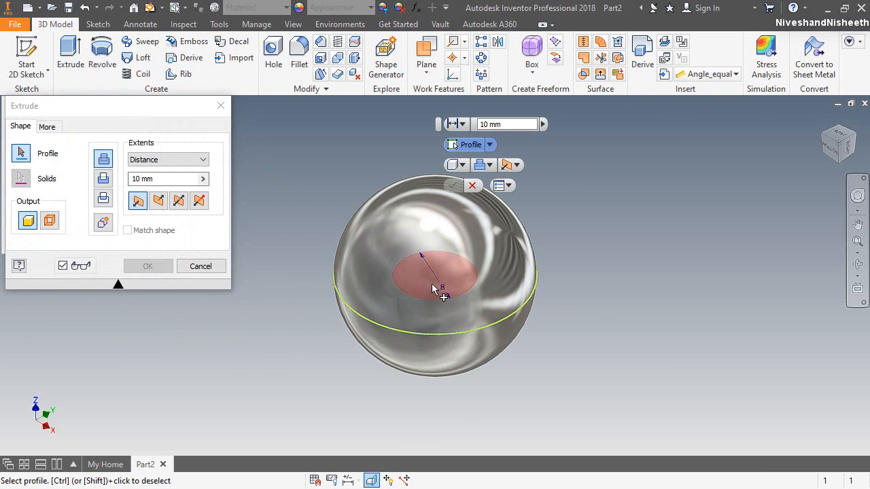
click(430, 287)
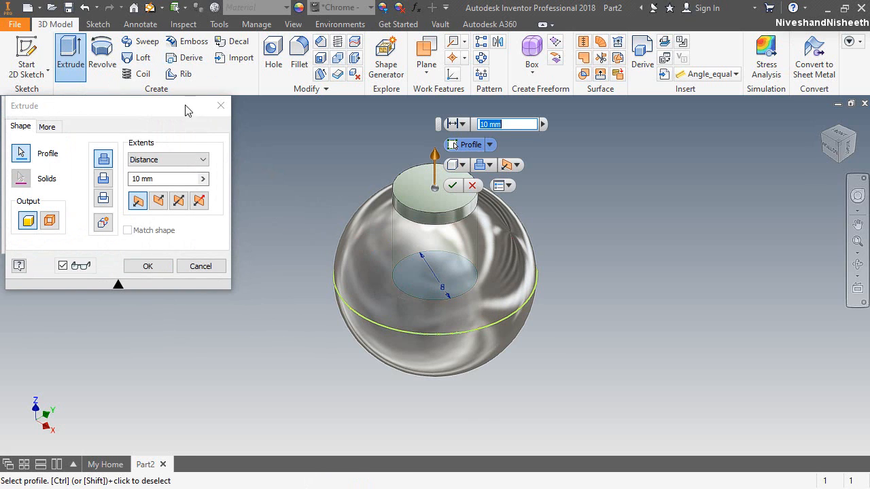
click(103, 178)
click(179, 200)
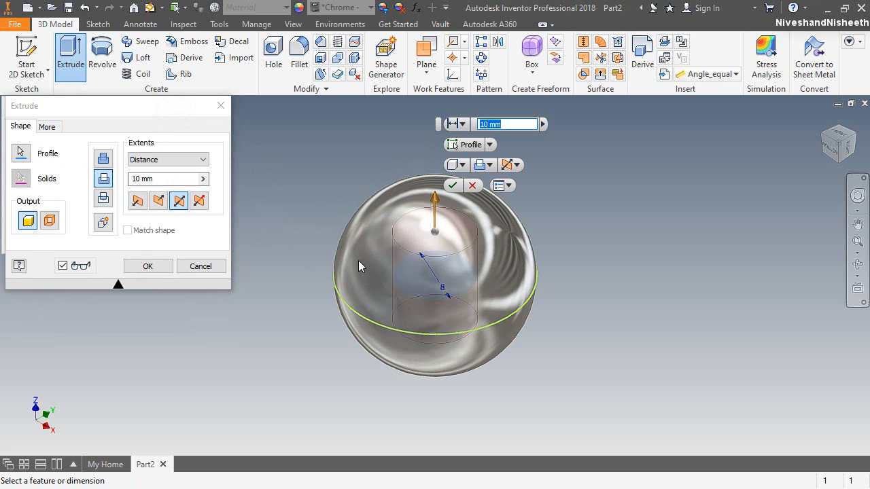
drag(435, 178, 434, 112)
click(155, 259)
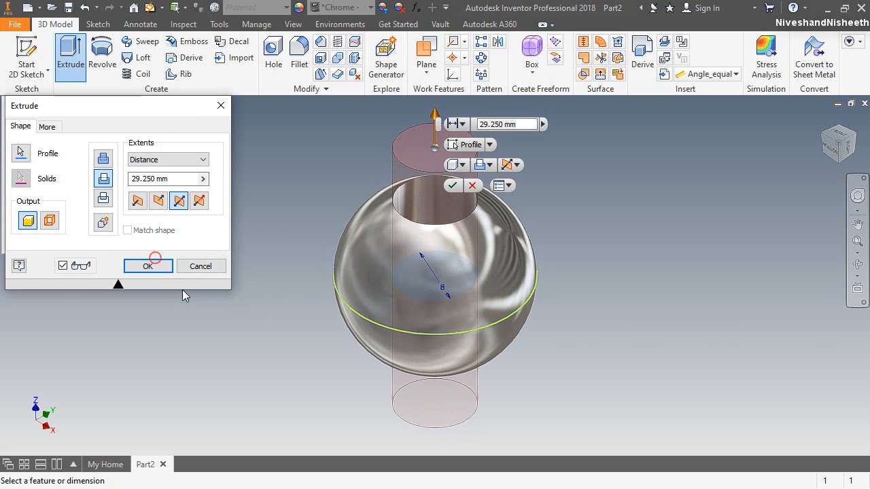
click(145, 266)
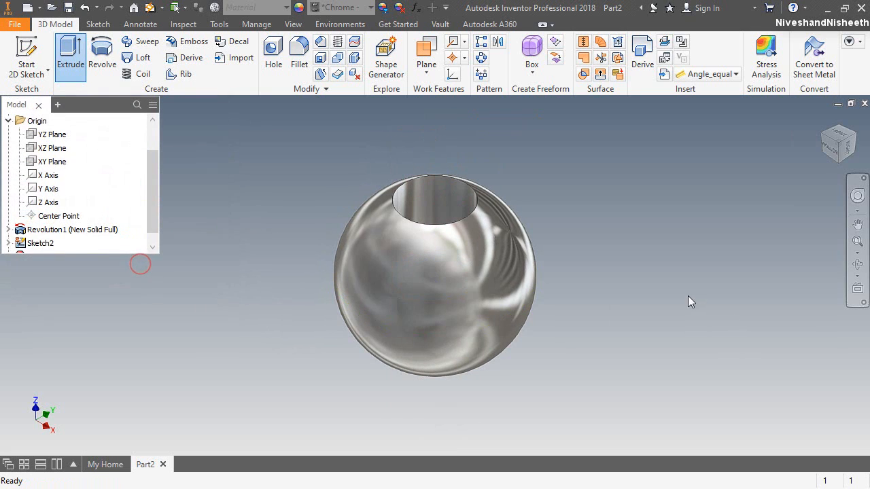
Save the bored ball as Handle Ball.ipt in the Mechanical Bench Vise folder
click(856, 264)
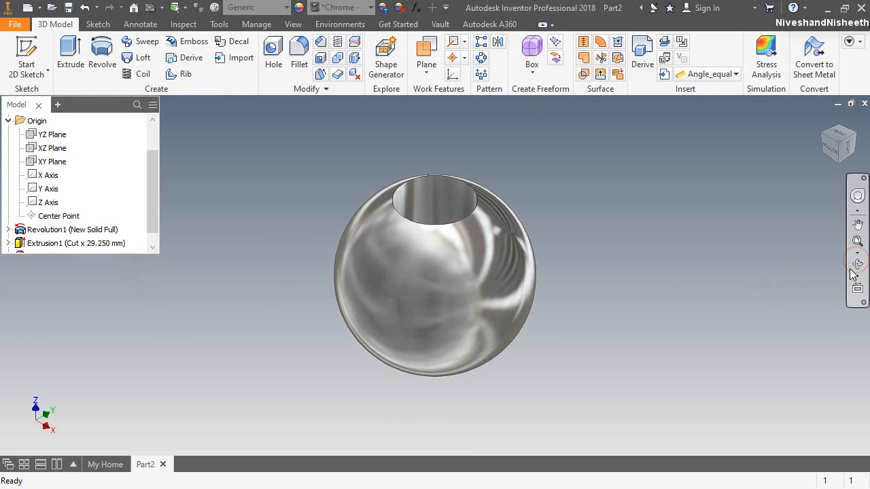
drag(439, 153, 439, 177)
right_click(459, 230)
click(437, 216)
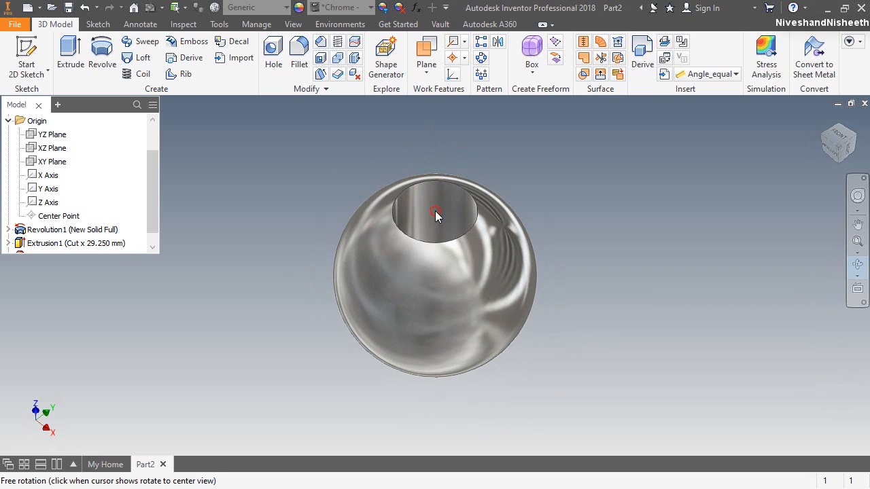
right_click(434, 210)
click(483, 215)
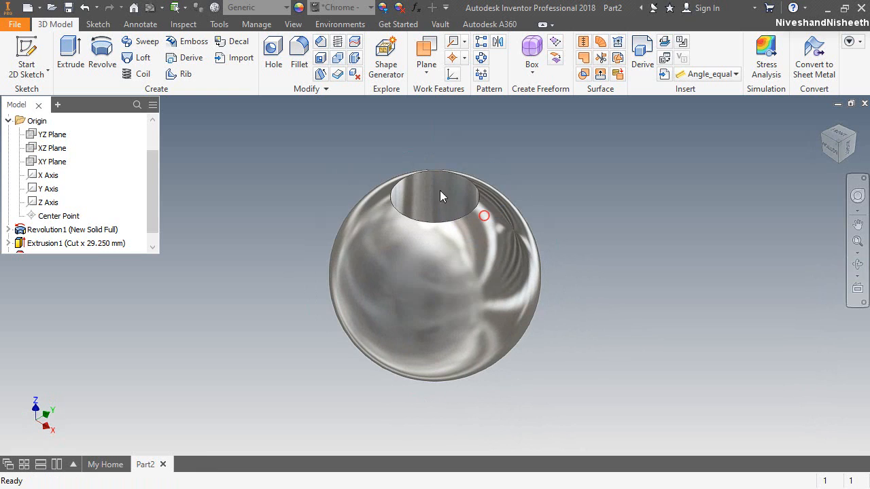
click(8, 120)
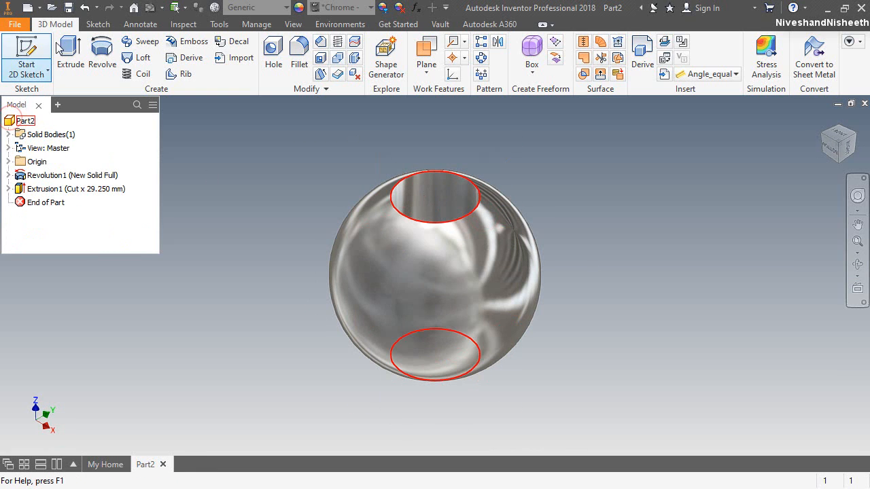
click(69, 7)
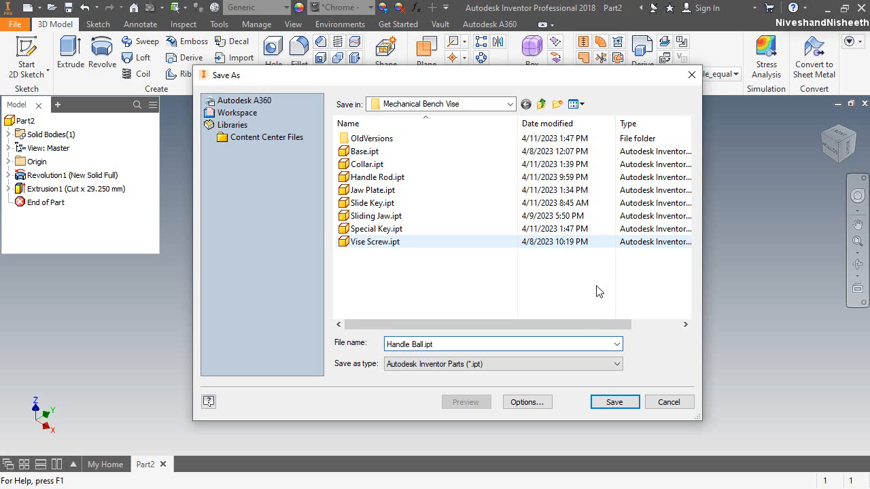
click(631, 401)
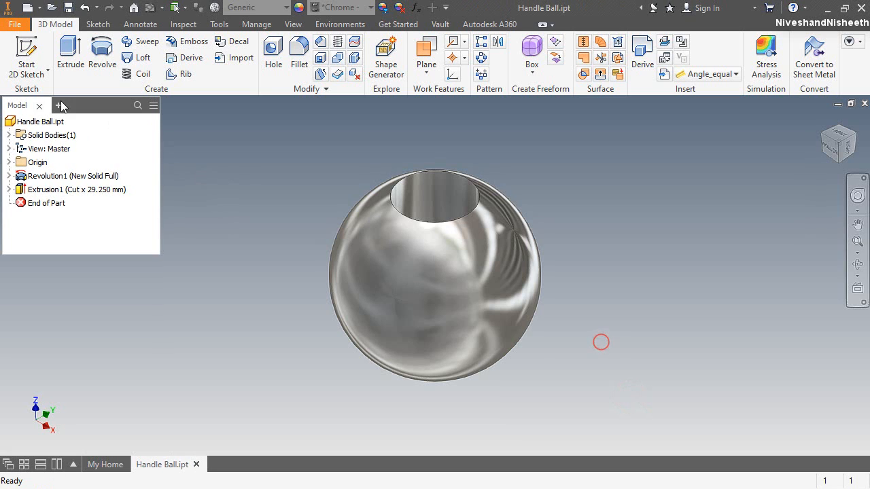
Sketch a 2.6416 mm diameter circle centred on the origin on the XZ Plane, with the graphics sliced, and finish the sketch
click(26, 58)
click(9, 161)
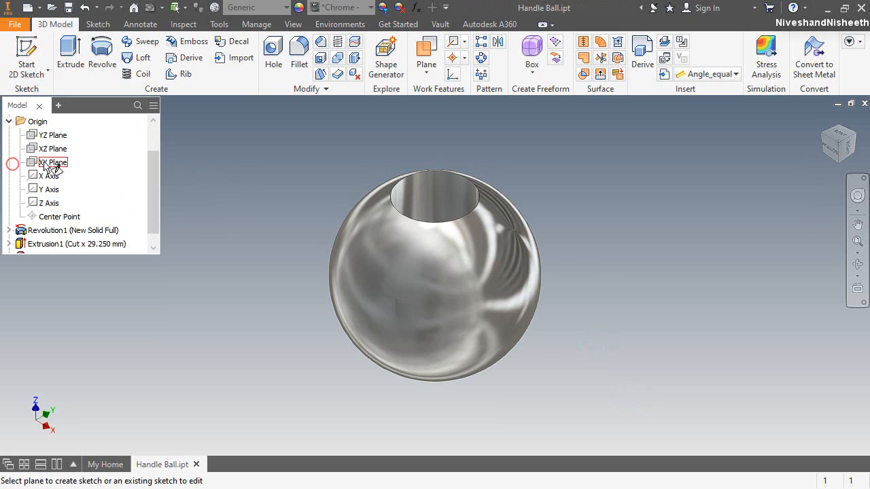
click(52, 149)
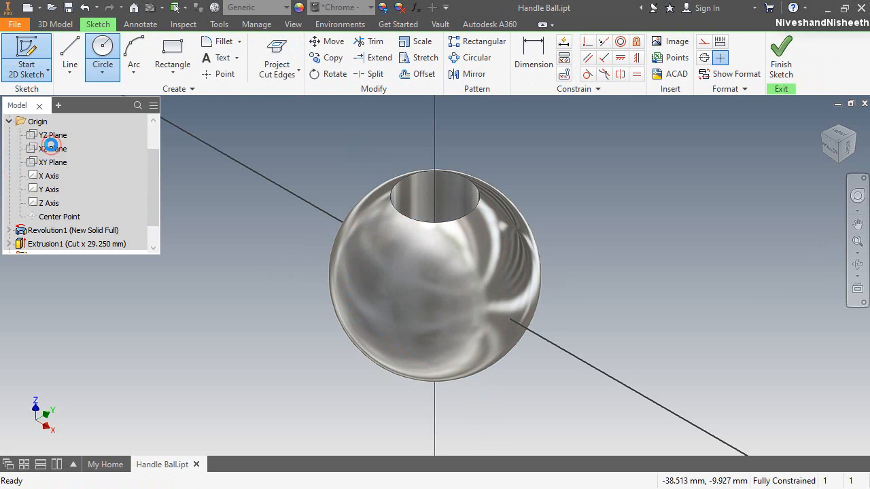
click(371, 480)
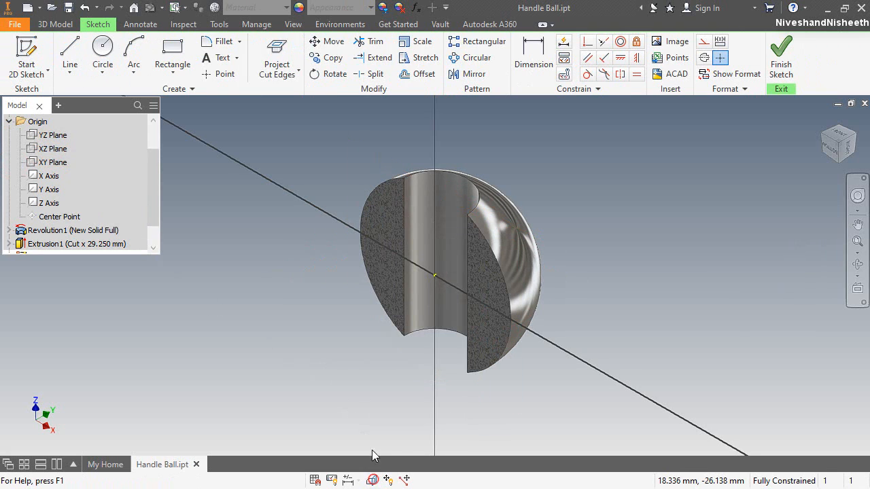
click(103, 53)
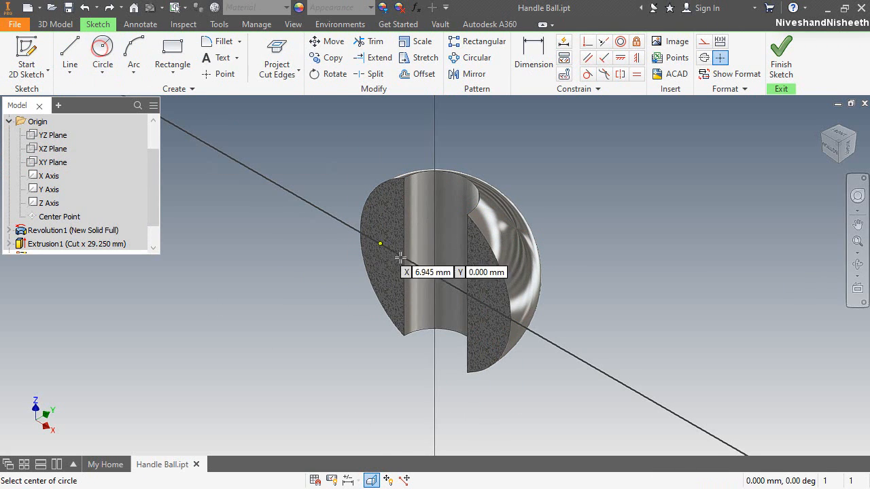
click(434, 276)
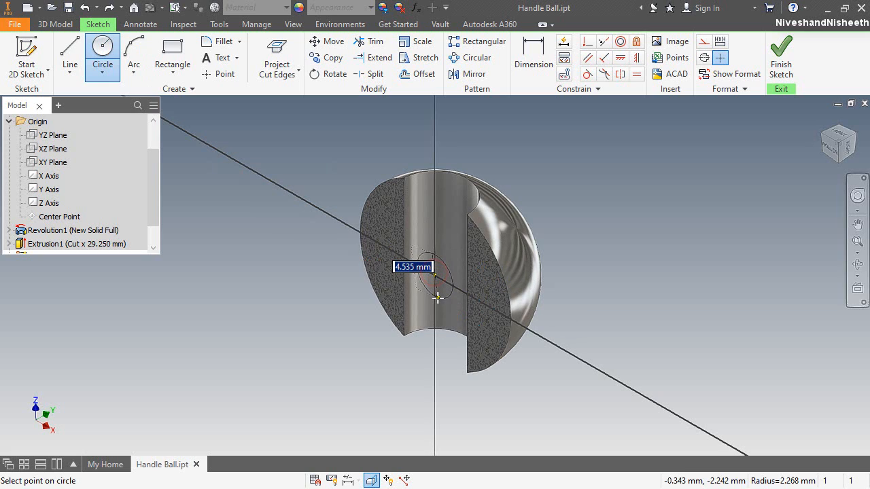
text(2.6416)
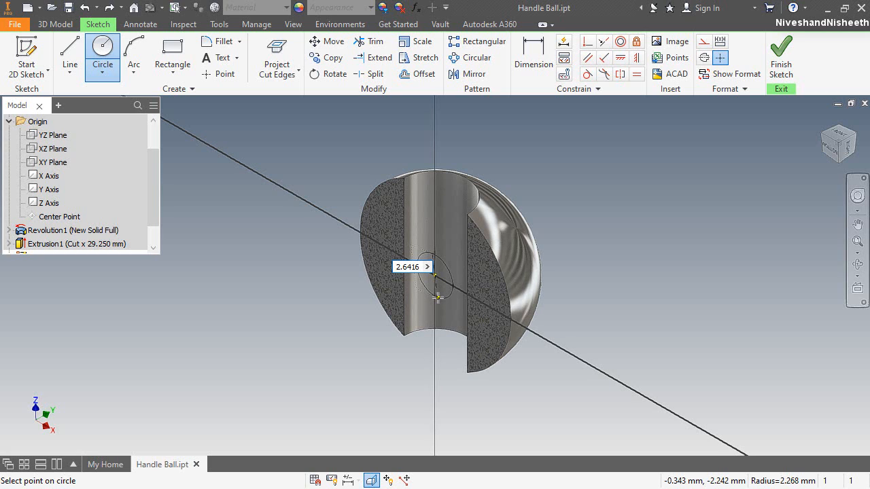
key(Return)
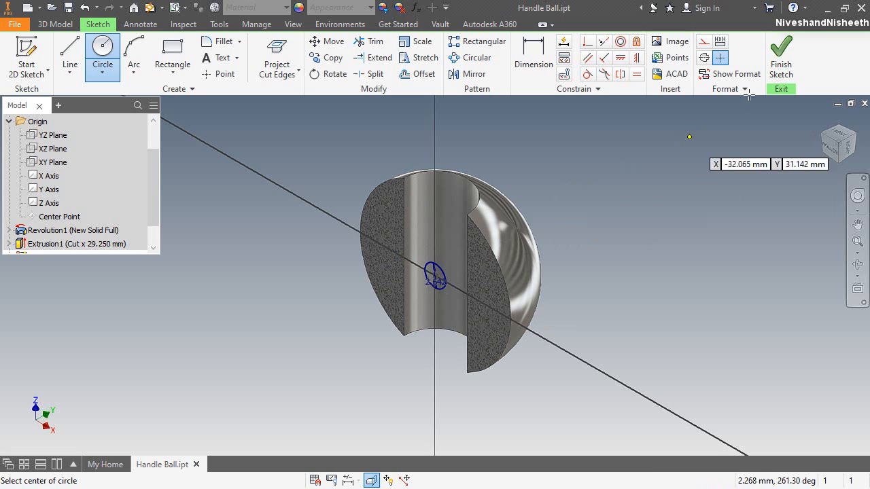
click(781, 61)
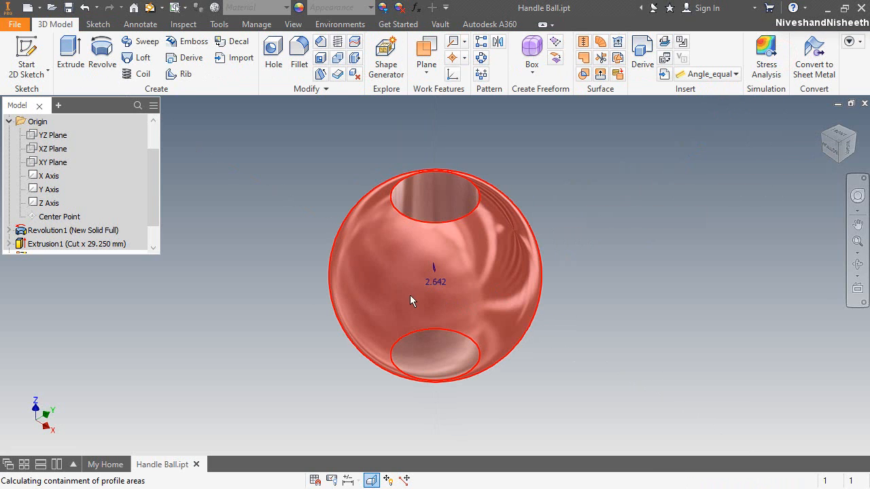
Cut-extrude the 2.6416 mm circle 29.25 mm in the reversed direction to make a pin hole through one side of the ball
key(e)
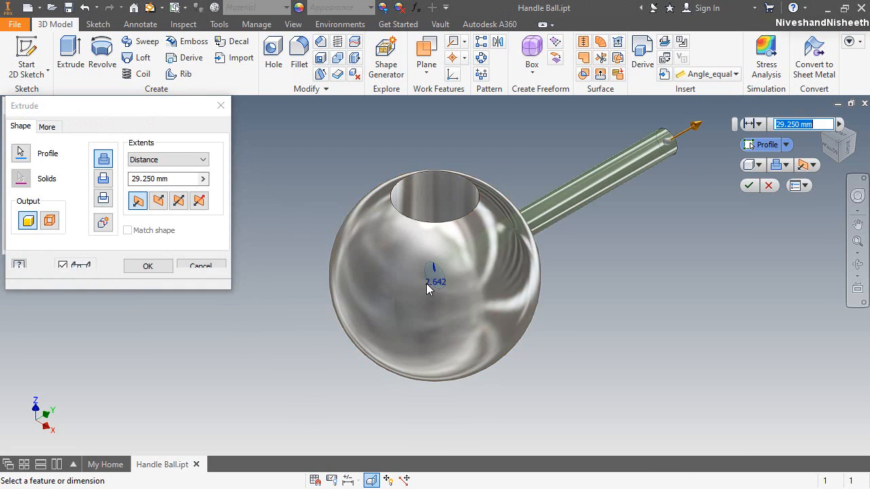
click(158, 201)
click(106, 180)
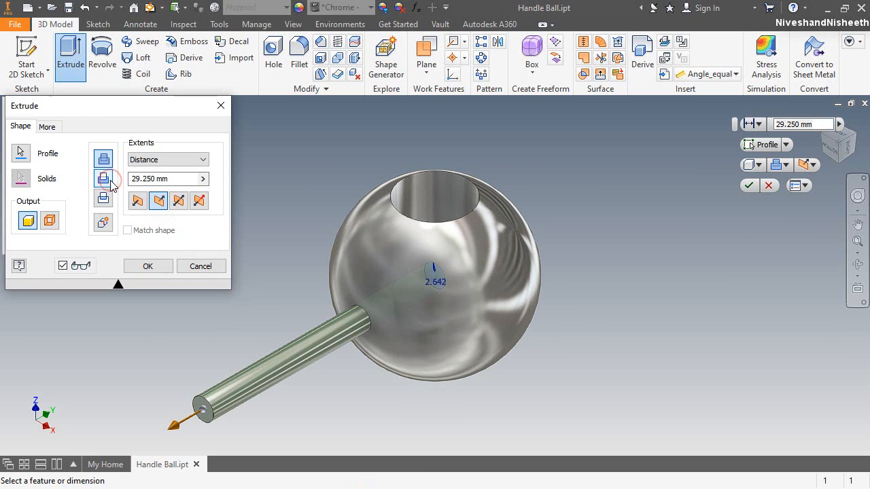
click(163, 267)
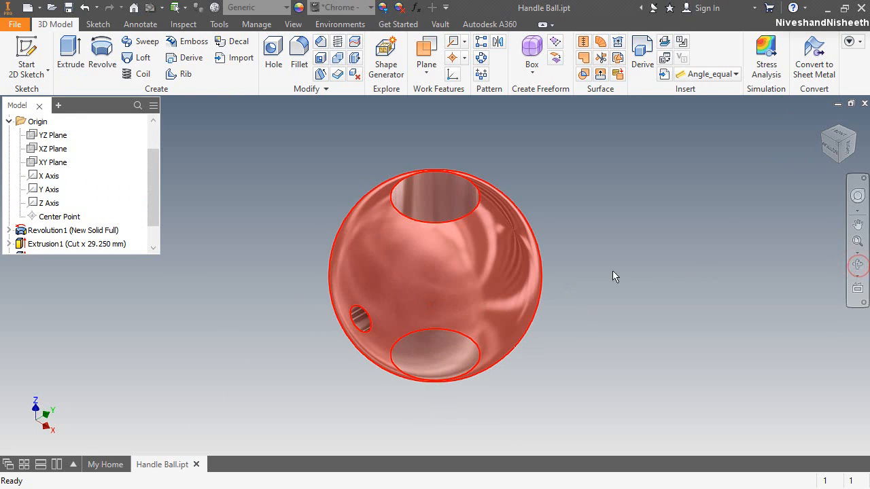
Examine the ball's small pin hole from another angle and restore the home view
click(857, 264)
drag(431, 294, 478, 320)
right_click(448, 227)
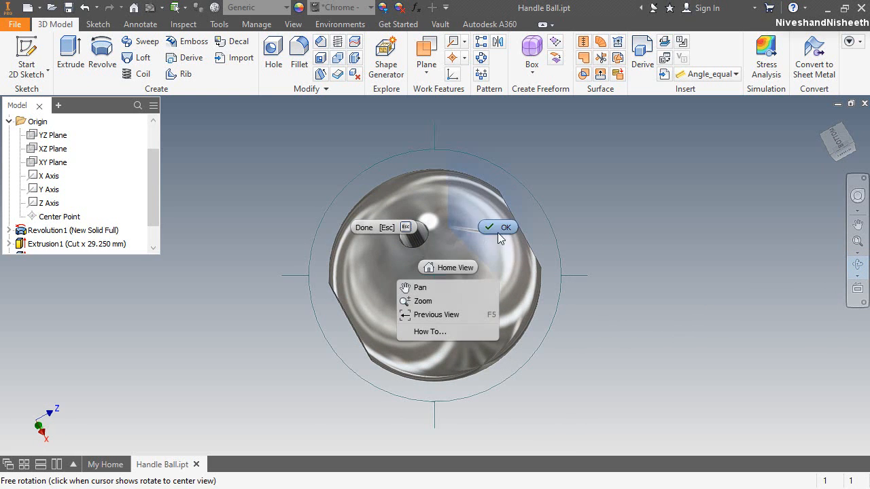
click(468, 267)
right_click(461, 196)
click(505, 198)
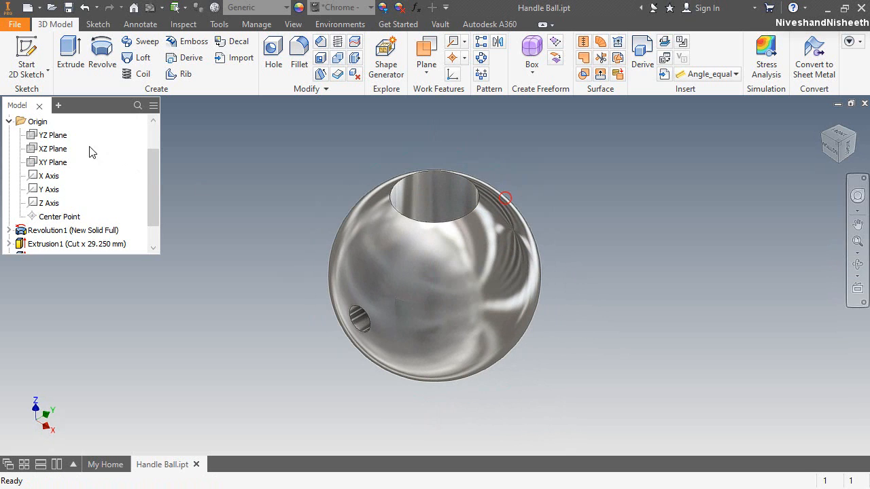
click(9, 122)
click(226, 185)
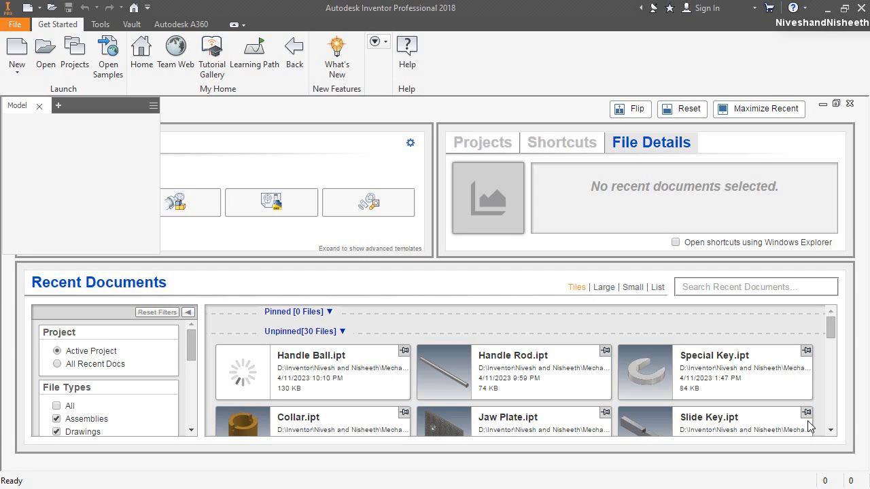
Create a new part from the metric Standard (mm).ipt template
click(17, 49)
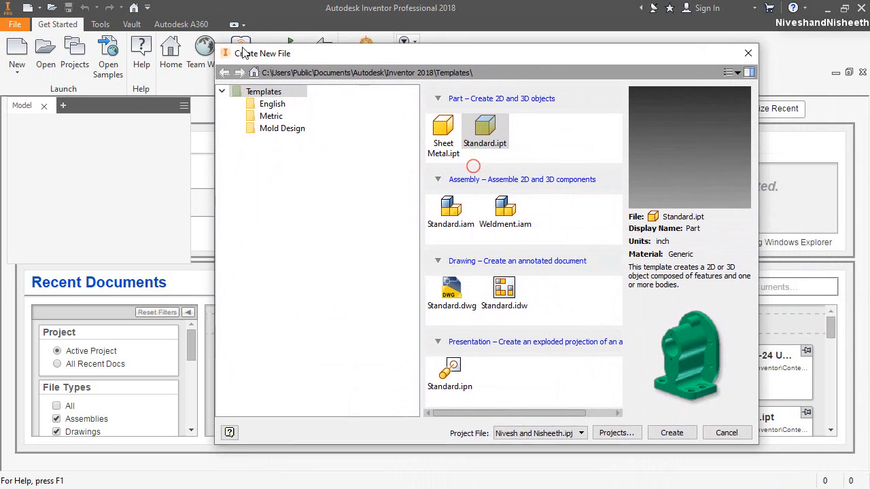
click(262, 108)
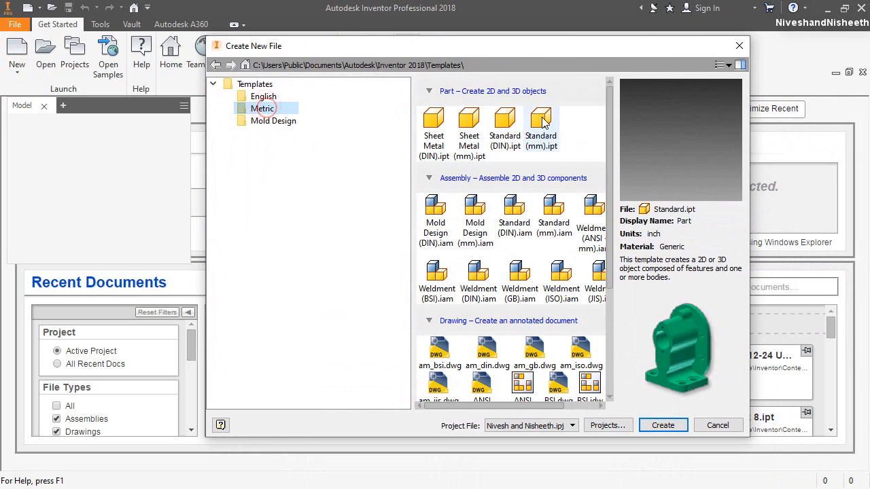
double_click(541, 123)
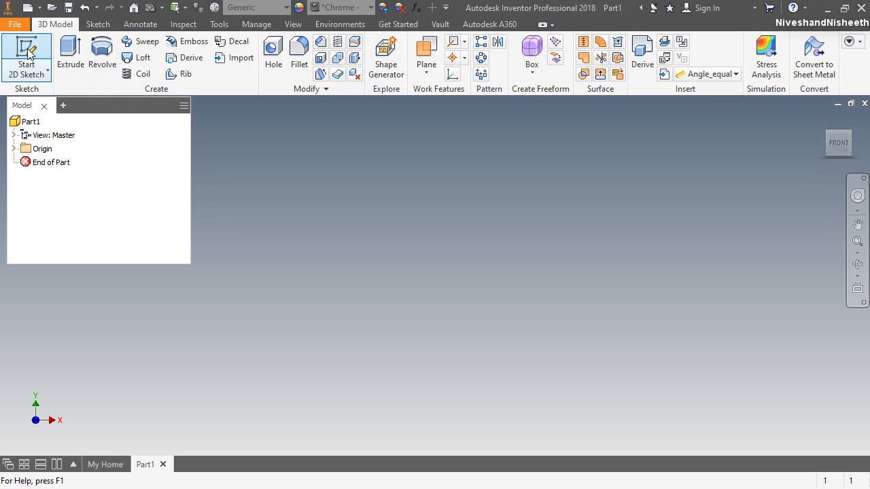
Start a 2D sketch on the XY Plane and project the XZ and YZ Planes into it as reference geometry
click(26, 55)
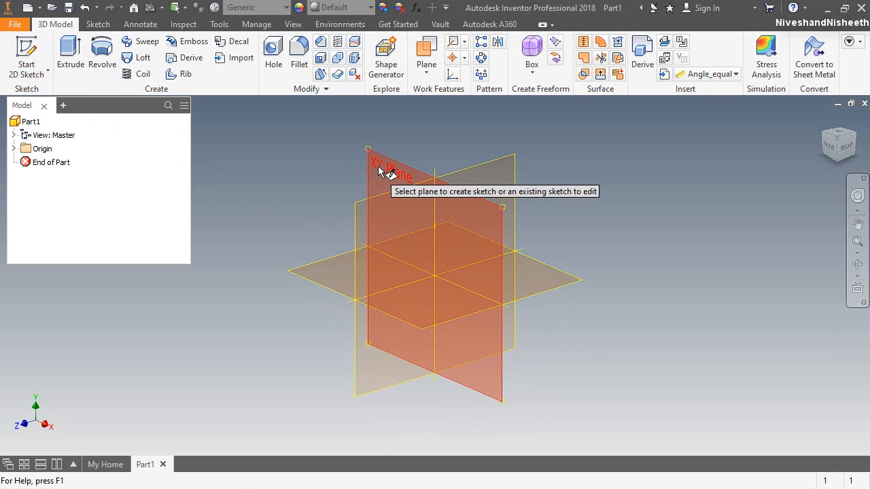
click(831, 146)
click(280, 51)
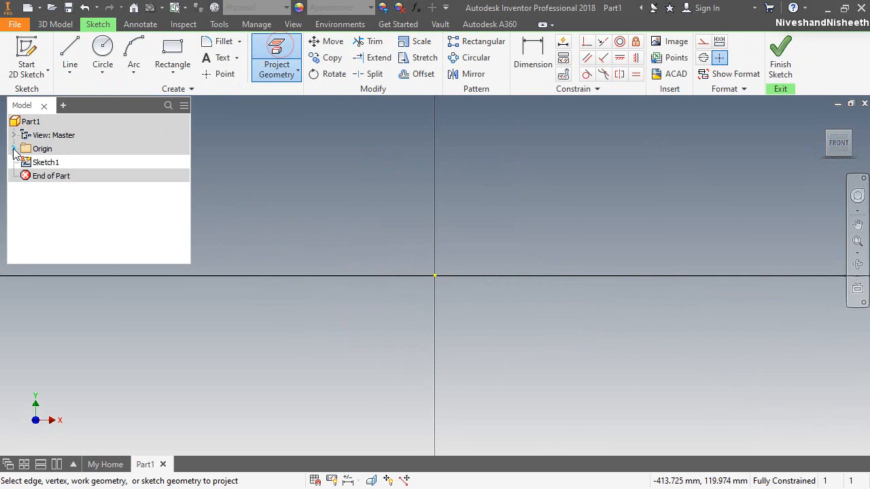
click(14, 148)
click(55, 149)
click(57, 135)
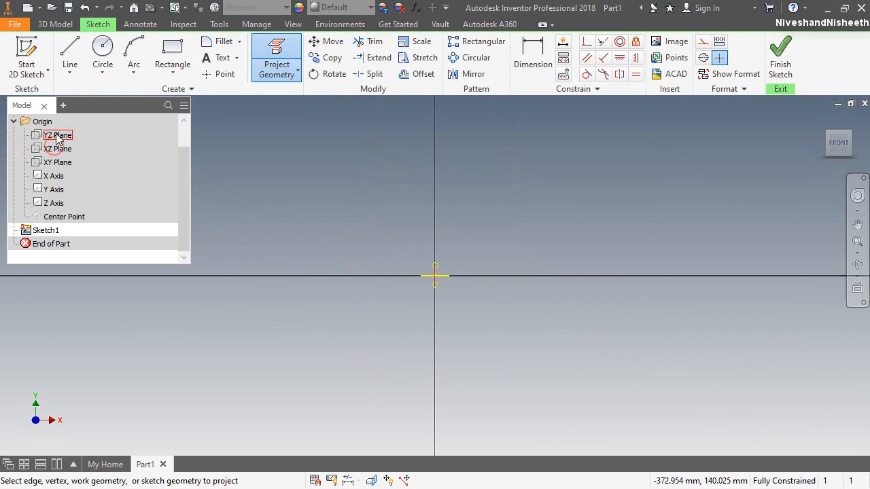
Finish projecting geometry and convert the two projected reference axes to construction lines
right_click(625, 229)
click(668, 229)
drag(397, 245, 510, 336)
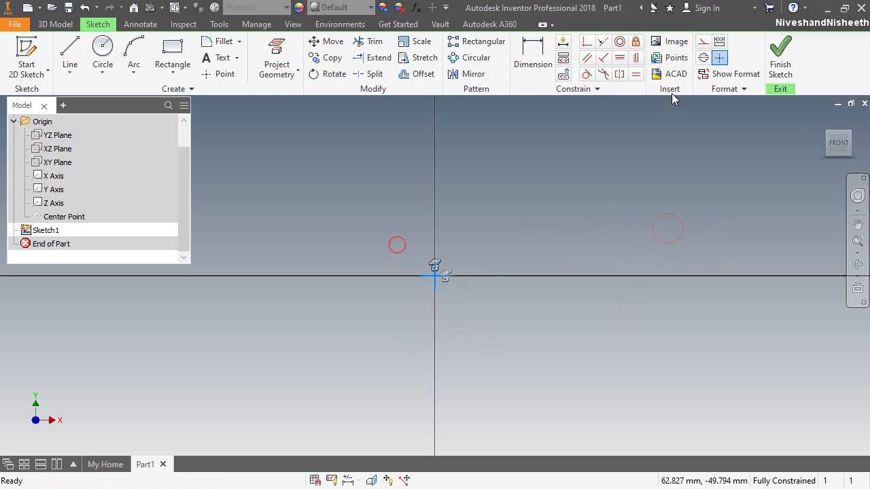
click(684, 181)
click(13, 121)
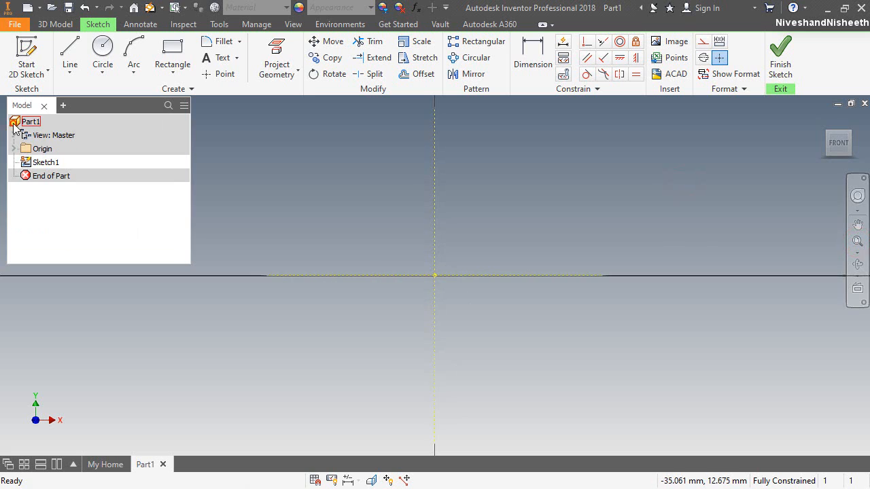
Draw a horizontal line about 17 mm long and constrain its midpoint to the sketch origin
click(69, 55)
click(332, 250)
click(577, 249)
key(Escape)
click(586, 41)
click(454, 248)
click(436, 275)
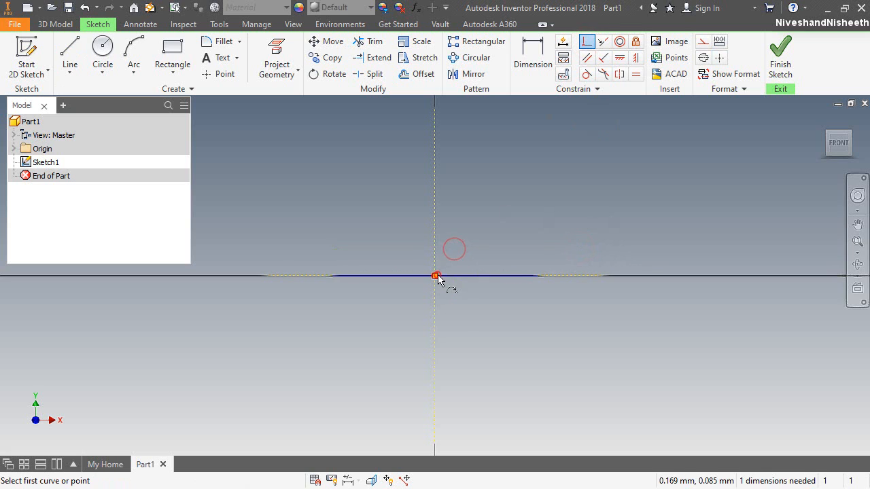
Draw a shorter horizontal line above the first and constrain its midpoint to the vertical construction axis
right_click(359, 178)
click(352, 138)
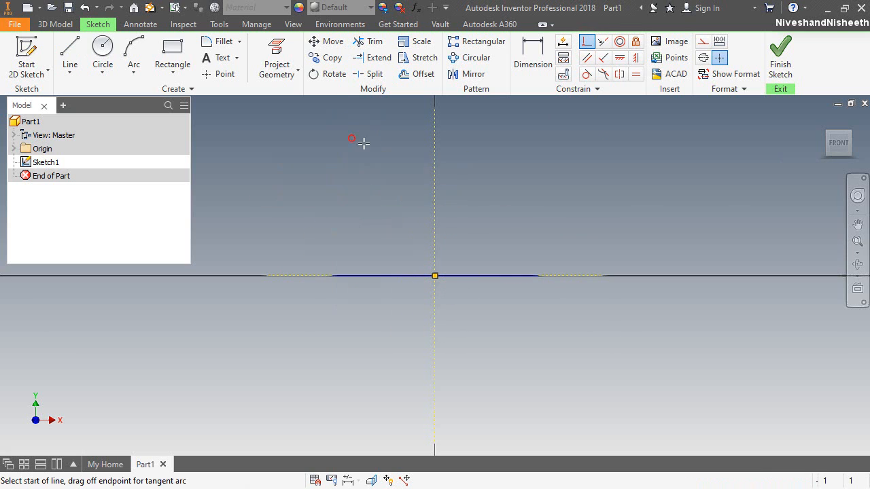
click(379, 217)
click(509, 218)
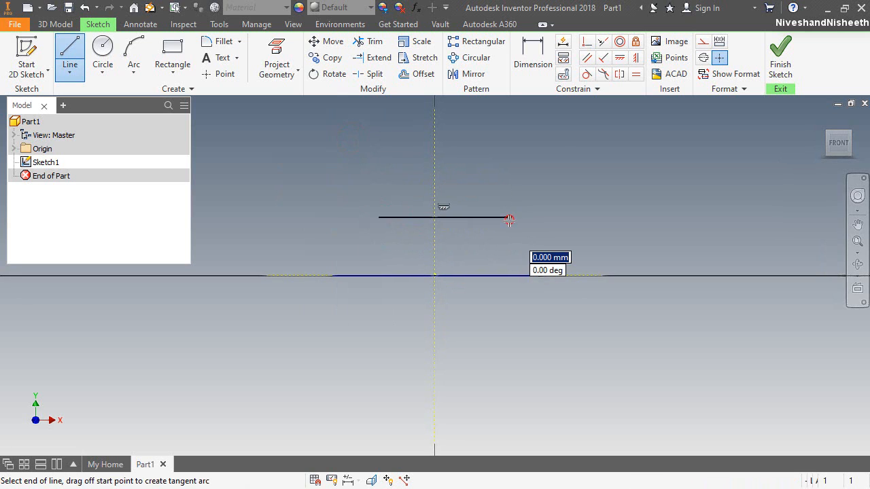
click(586, 42)
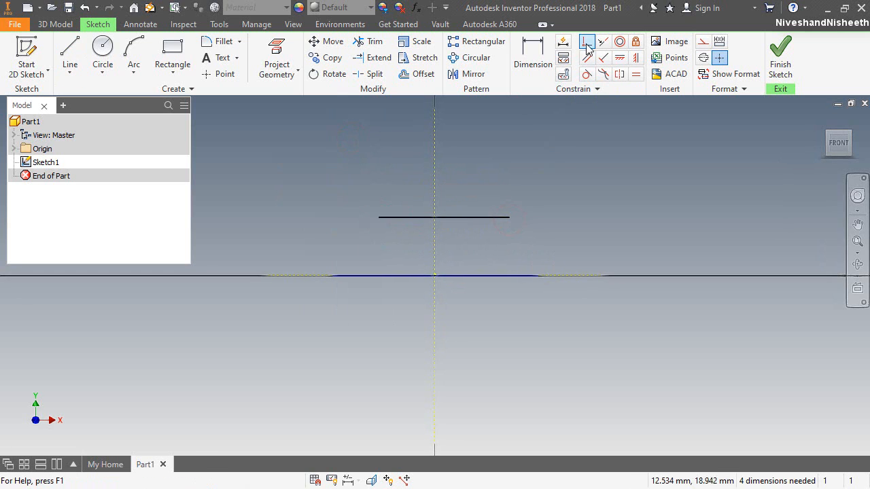
click(447, 217)
click(434, 228)
Dimension the lower line to 8 mm and the upper line to 7.2 mm
click(528, 68)
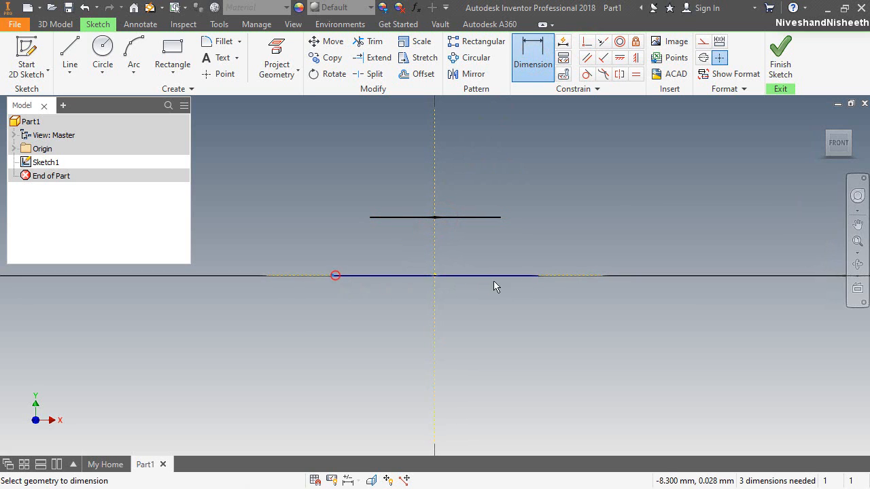
click(538, 276)
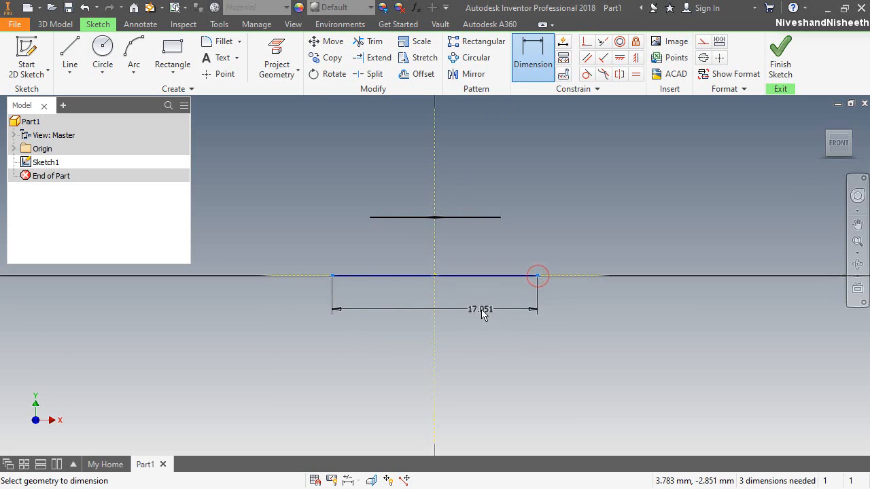
click(481, 313)
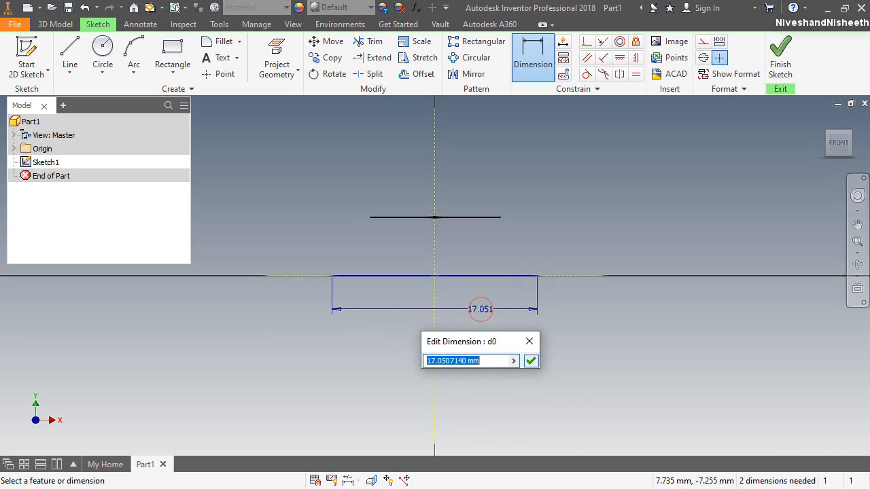
text(8)
key(Return)
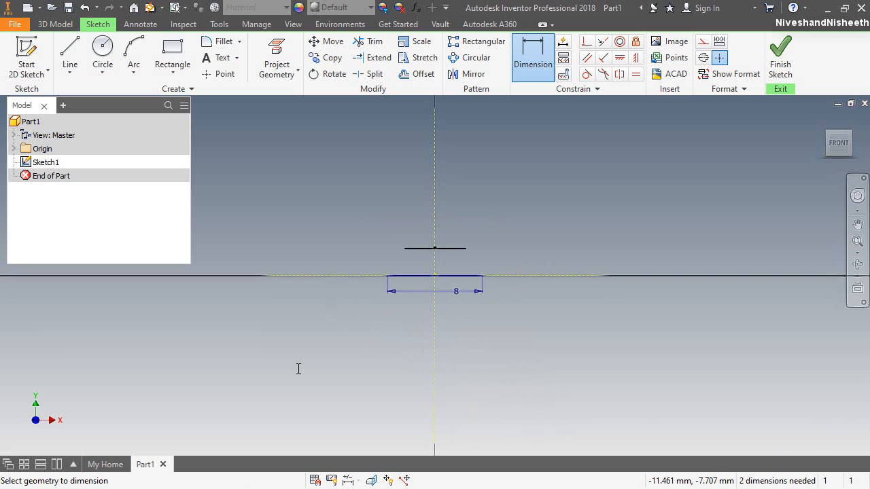
click(438, 248)
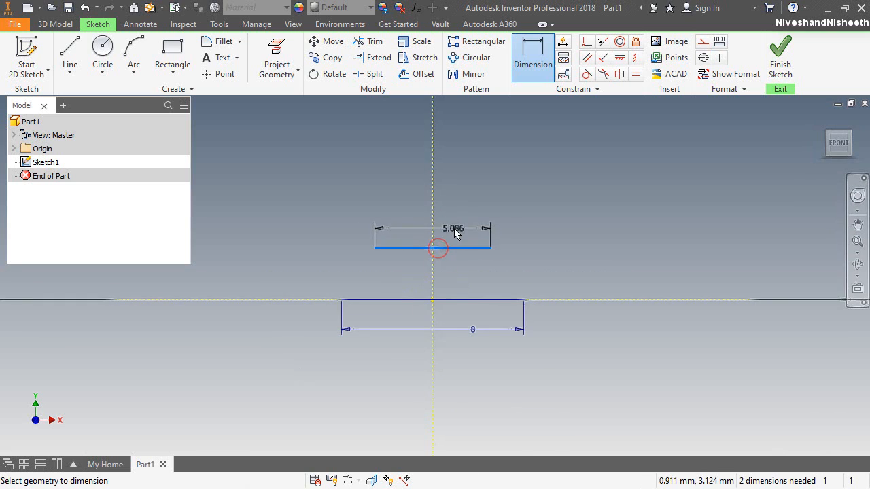
click(453, 229)
text(7.2)
key(Return)
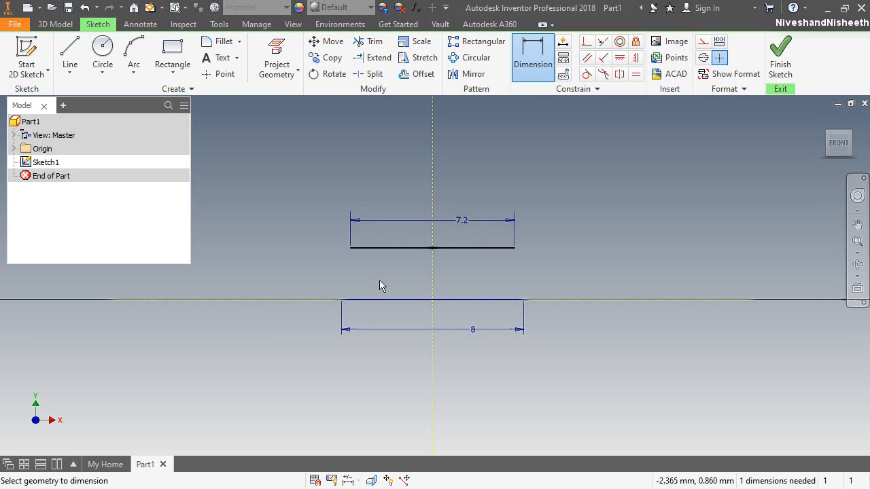
Draw a vertical line 1.14 mm high up from the left end of the 8 mm line
click(69, 50)
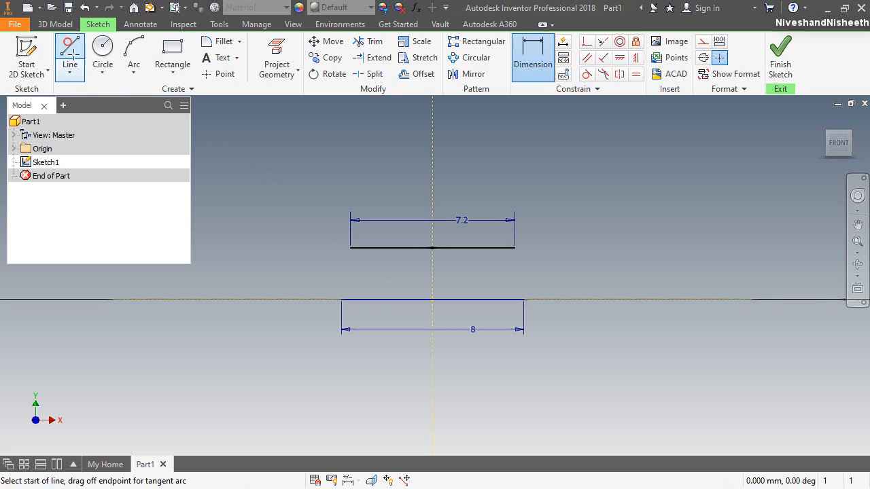
click(340, 299)
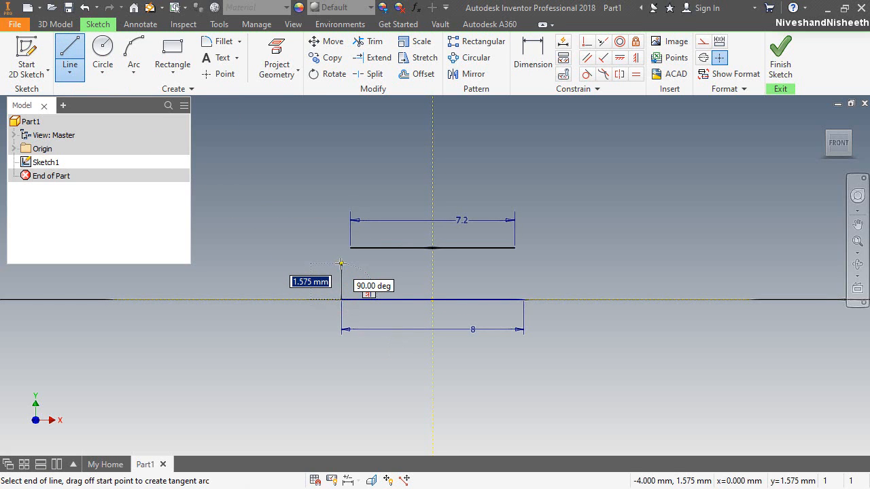
text(1.)
key(Return)
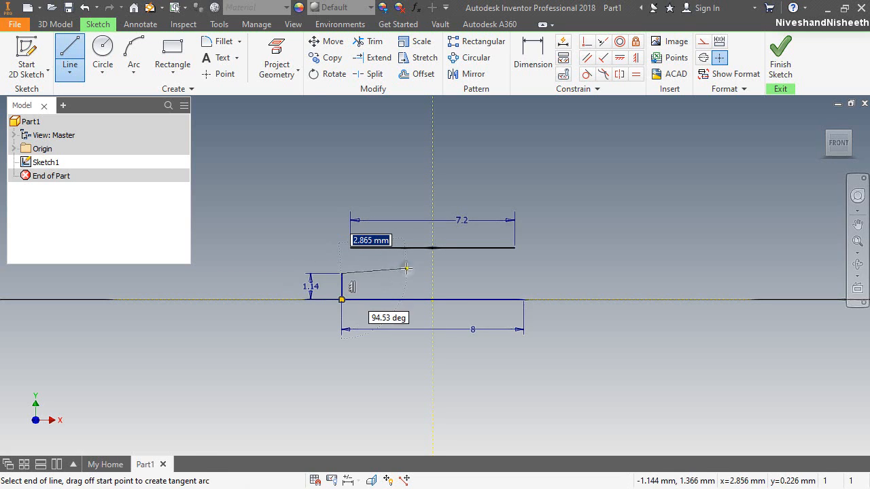
right_click(406, 269)
click(407, 327)
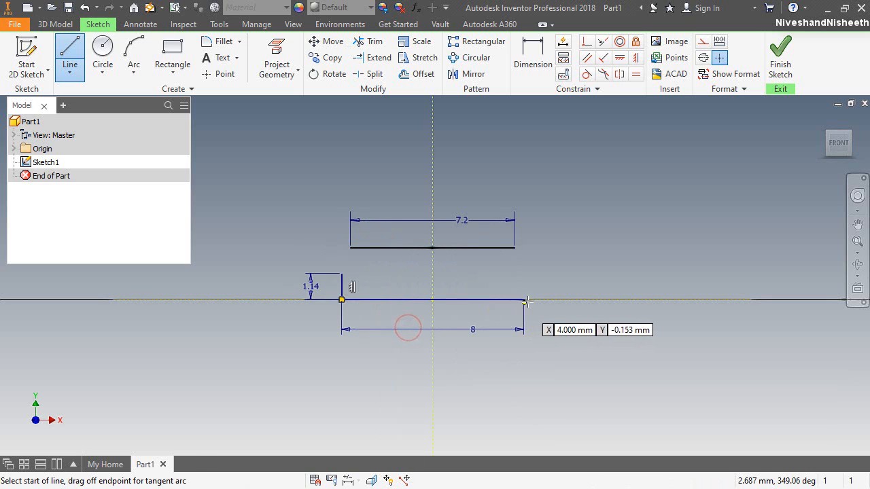
Draw a vertical line up from the right end of the 8 mm line and constrain it equal to the left one
click(523, 299)
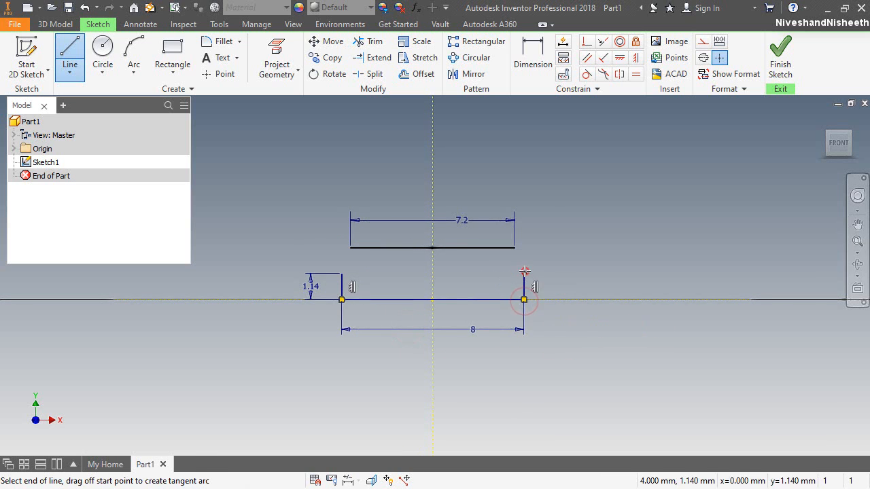
click(524, 273)
click(635, 74)
click(524, 292)
click(342, 286)
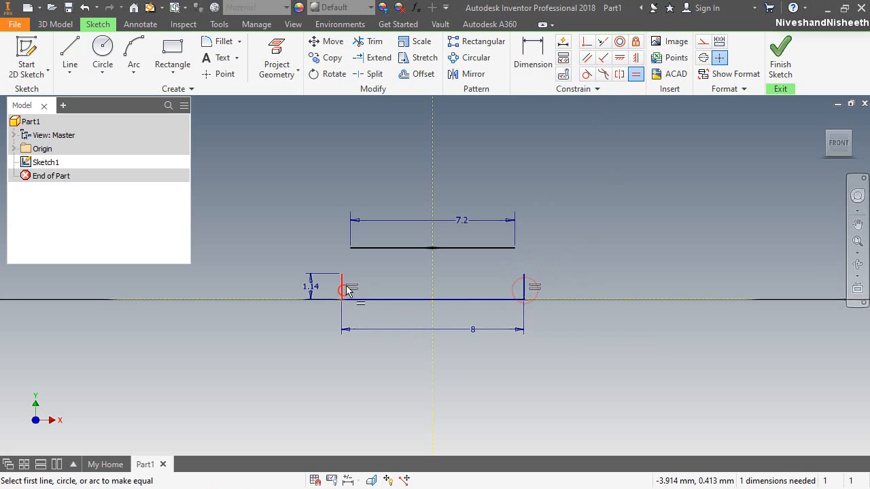
Dimension the distance between the upper and lower horizontal lines to 1.25 mm
click(533, 51)
click(480, 247)
click(492, 299)
click(283, 270)
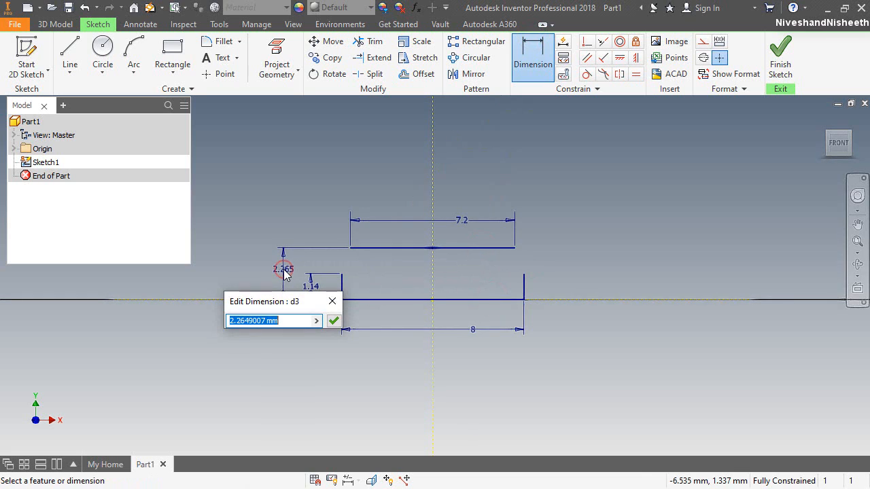
text(1.25)
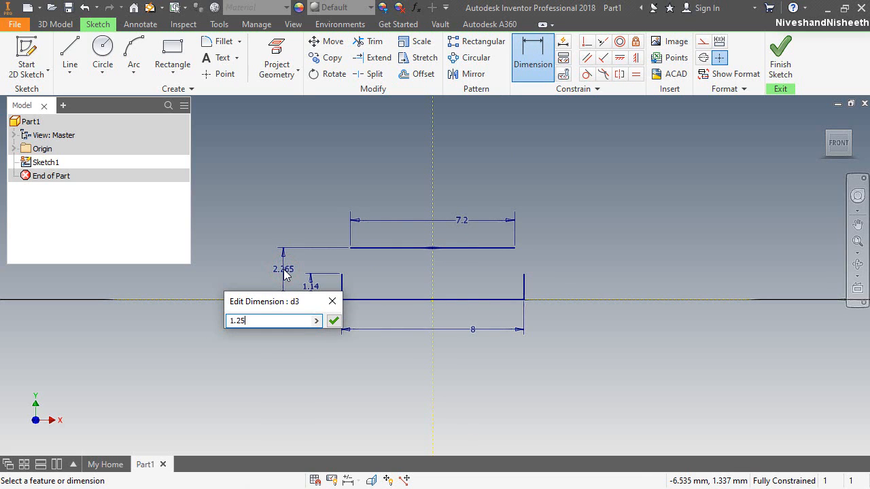
key(Return)
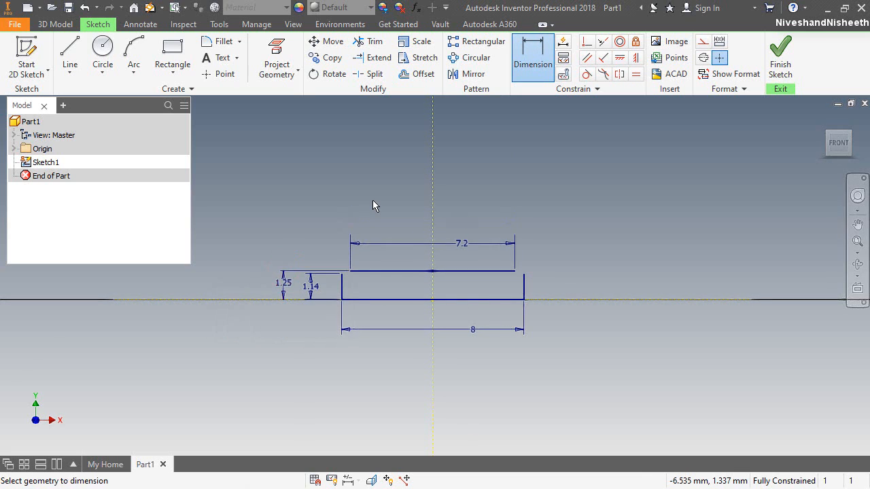
Close the profile with short angled lines joining the upper line's ends to the tops of both vertical lines
right_click(373, 200)
click(372, 158)
scroll(363, 263, up, 3)
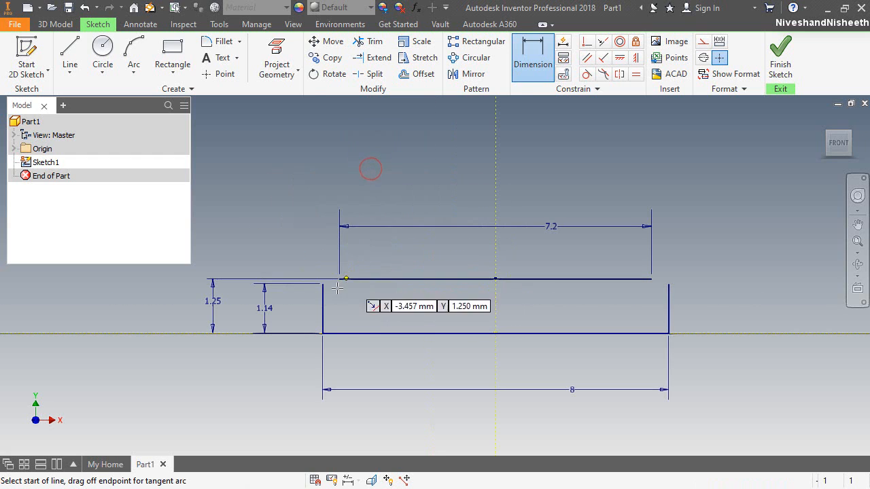
click(324, 286)
double_click(340, 278)
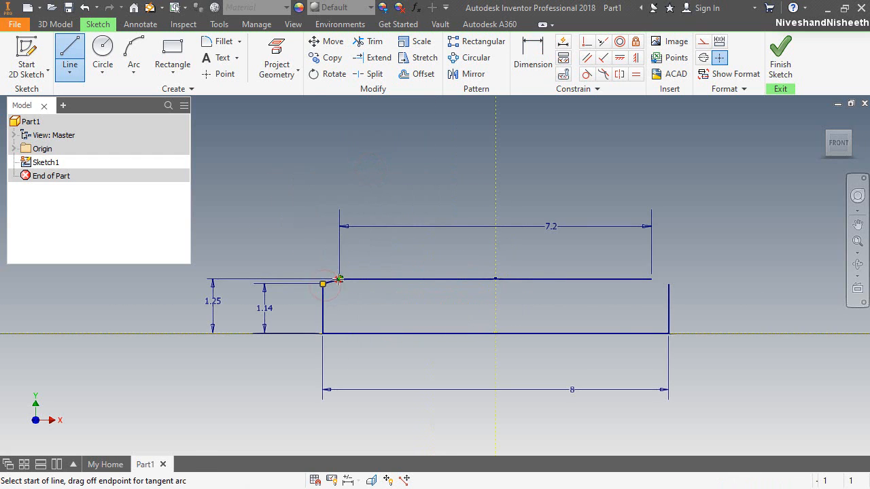
click(650, 279)
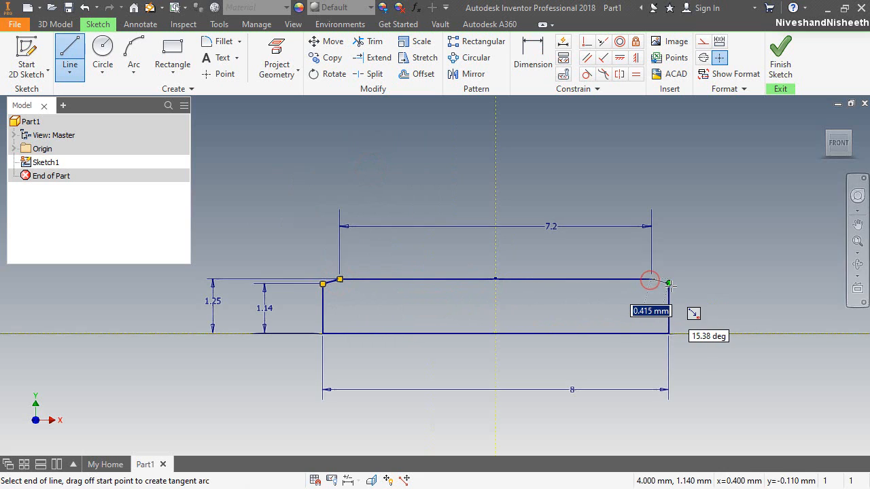
double_click(669, 284)
right_click(679, 241)
click(711, 244)
Revolve the closed profile fully around the 8 mm base line and show the solid in an isometric view
key(r)
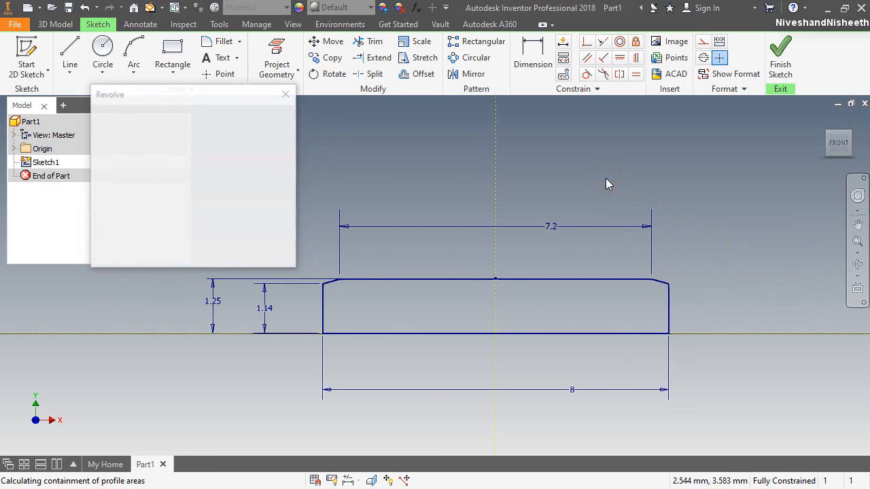
click(367, 334)
click(213, 253)
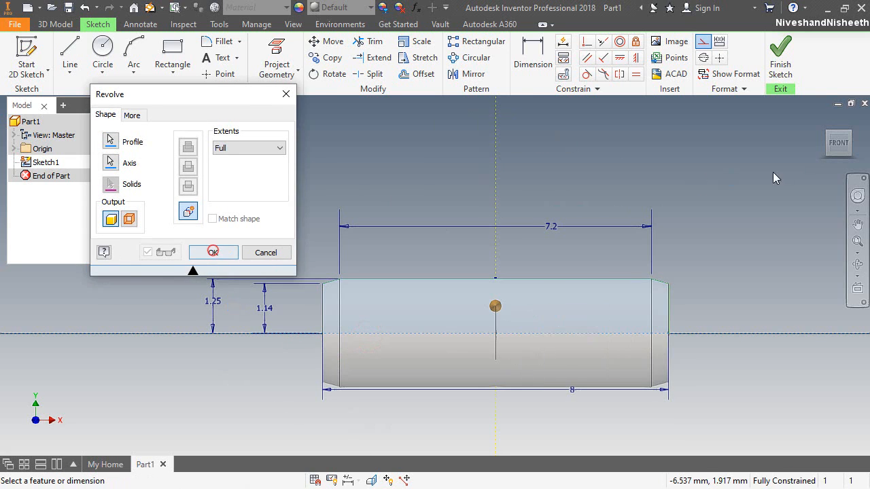
click(850, 134)
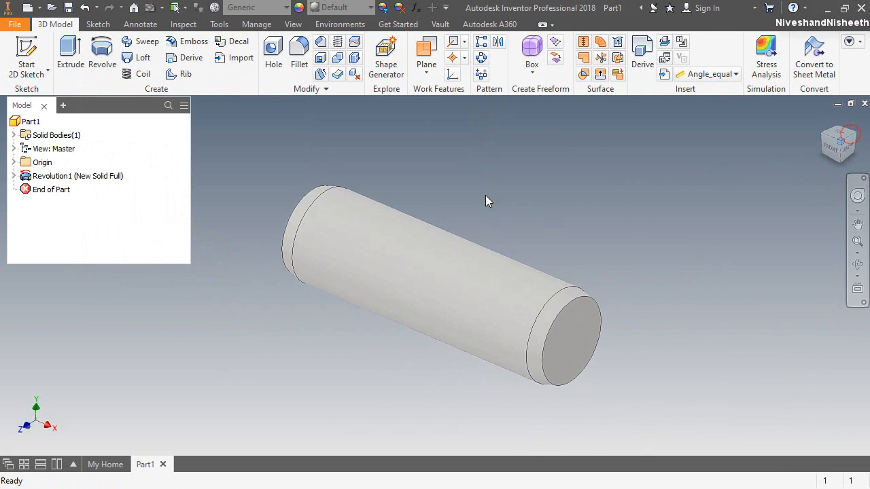
Apply the Glossy - Gold appearance to the part
click(341, 8)
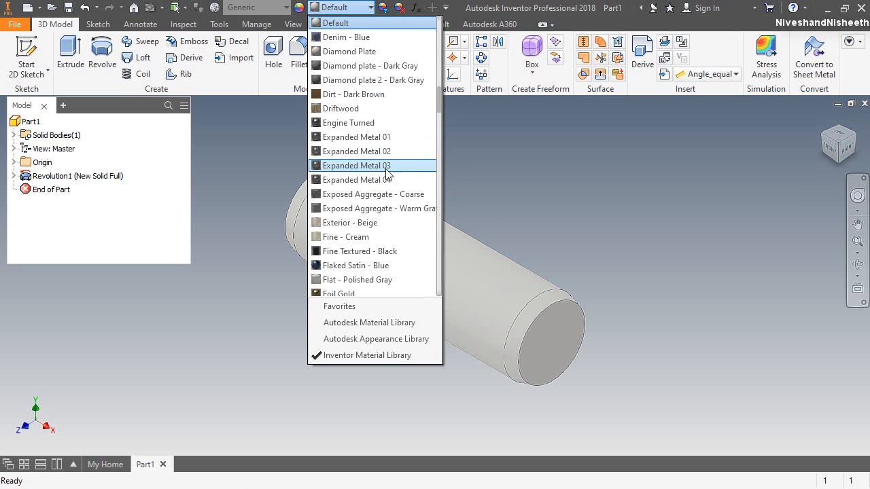
scroll(388, 197, down, 3)
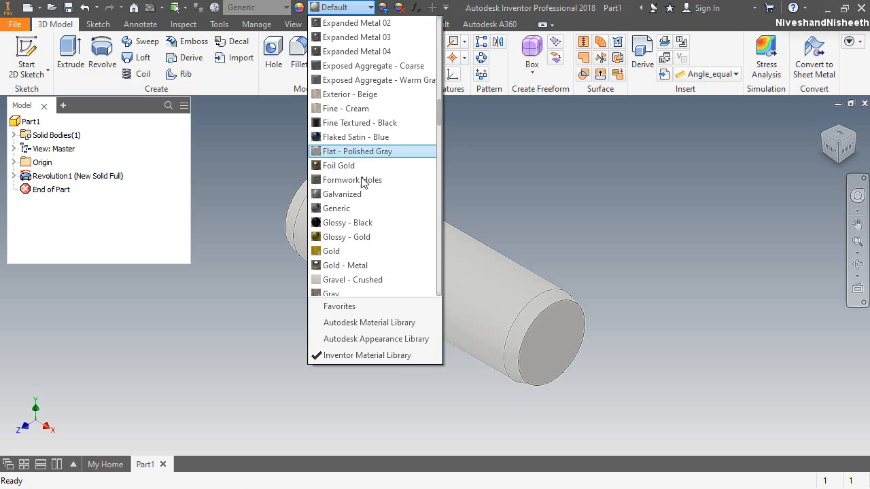
scroll(354, 171, down, 2)
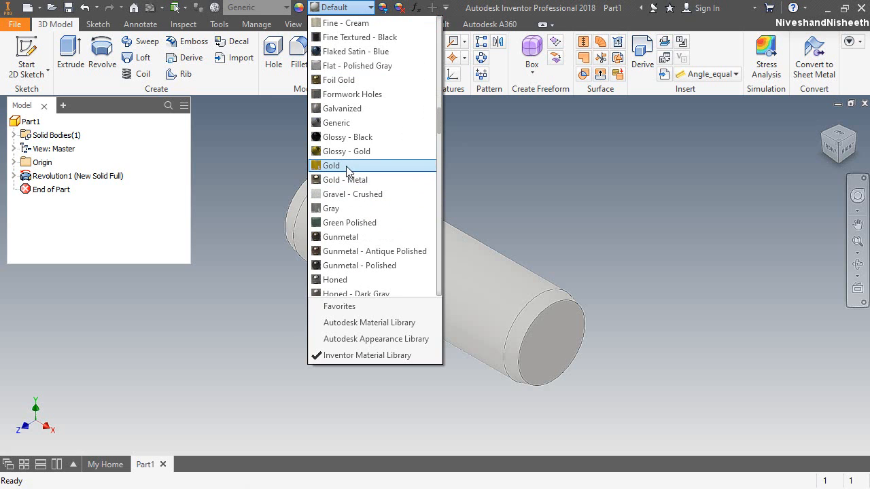
click(347, 152)
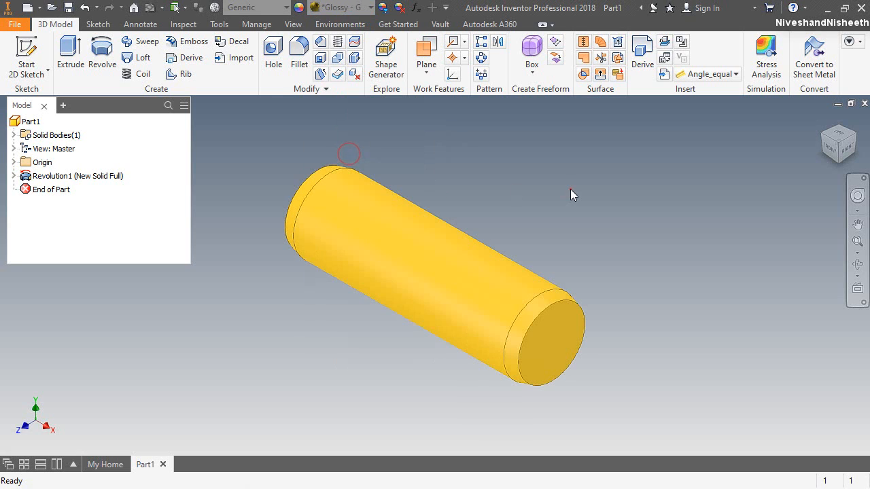
Save the part as Pin.ipt in the Mechanical Bench Vise folder and close it
key(ctrl+s)
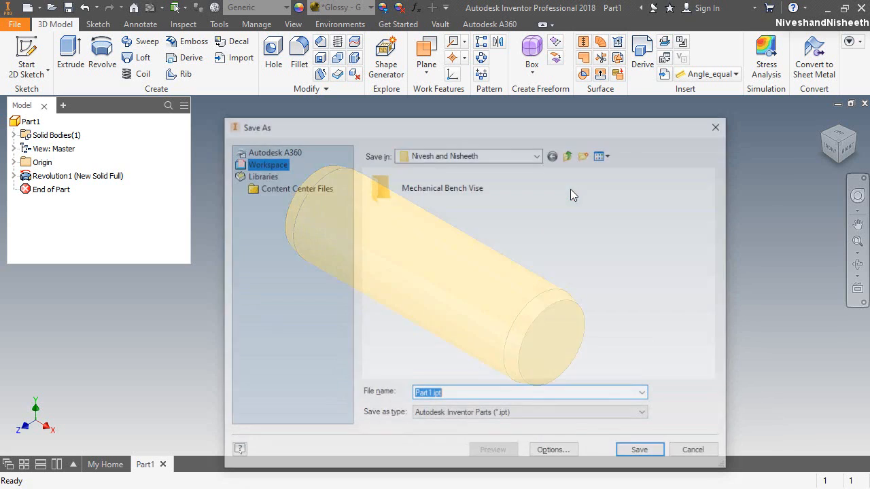
double_click(442, 180)
double_click(426, 395)
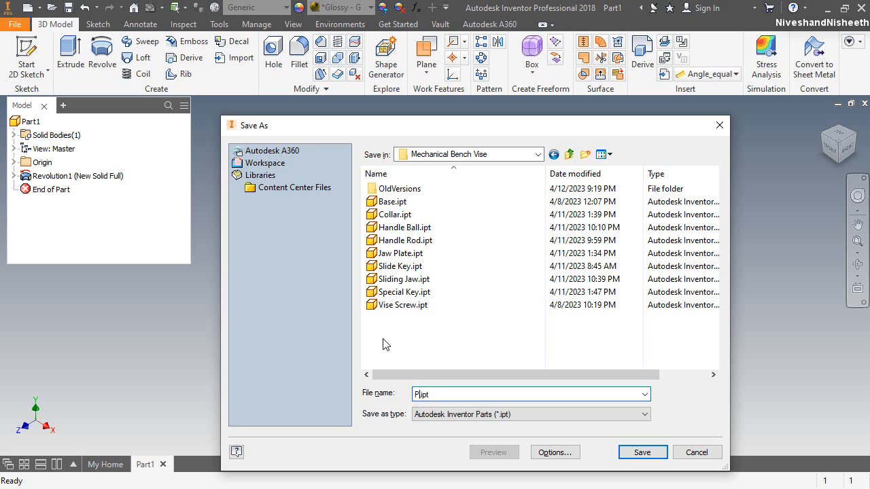
click(628, 453)
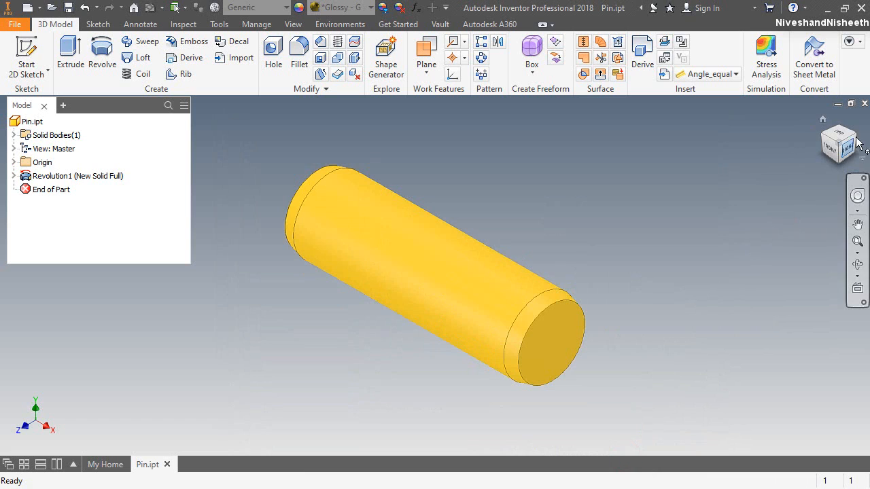
click(864, 104)
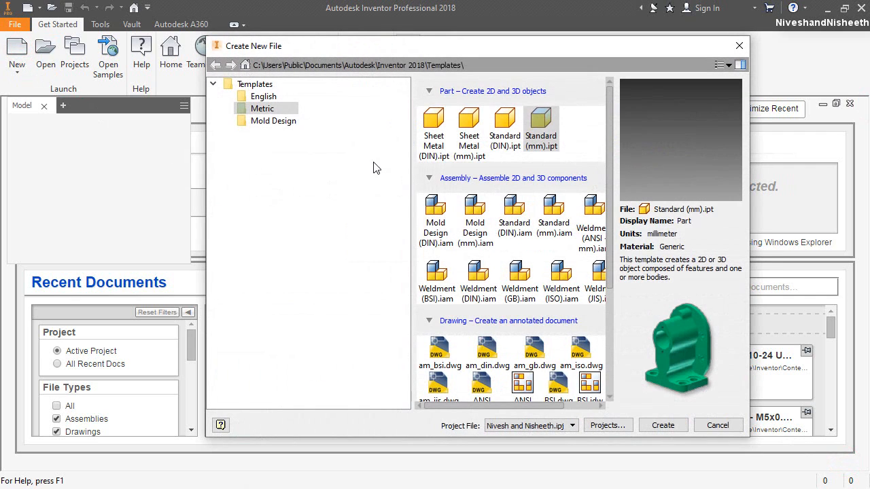
Create a Standard (mm).iam assembly and place one Base.ipt from the Mechanical Bench Vise folder grounded at the origin
double_click(553, 216)
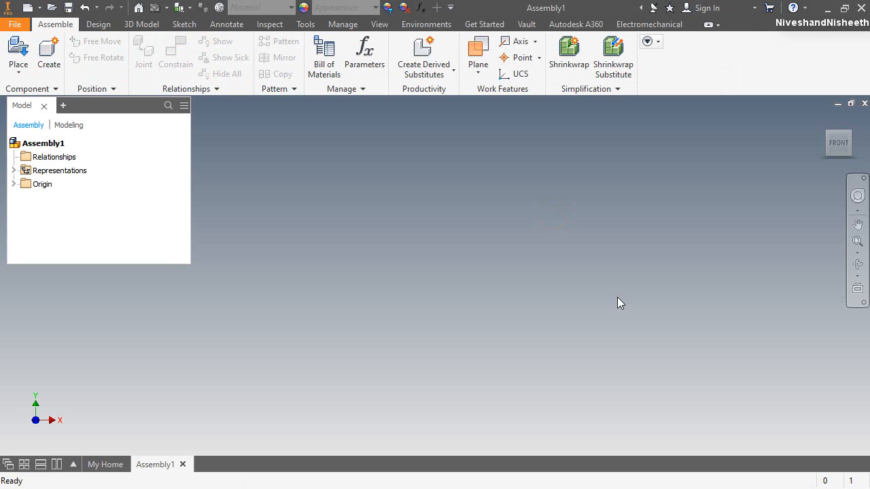
click(19, 51)
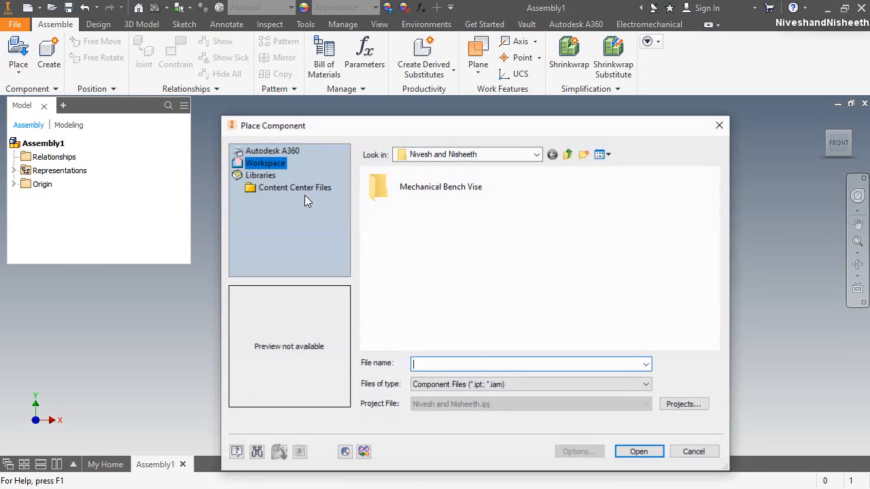
double_click(405, 166)
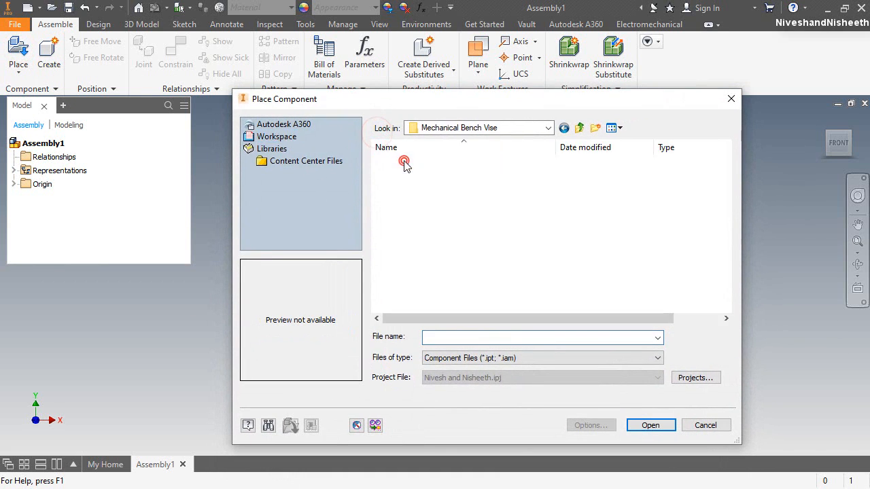
click(402, 175)
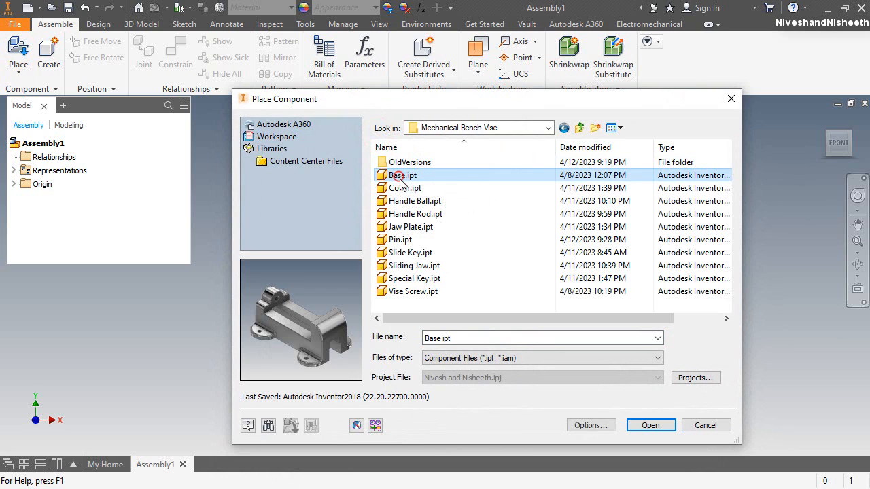
click(650, 425)
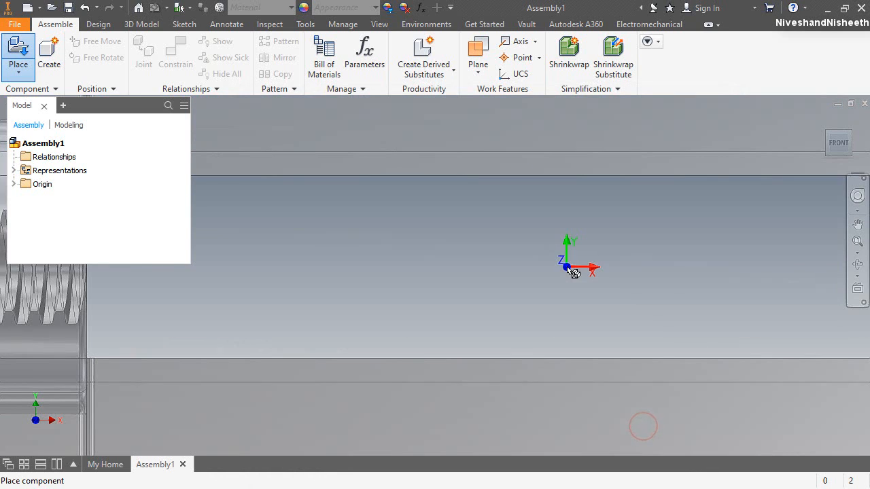
right_click(568, 271)
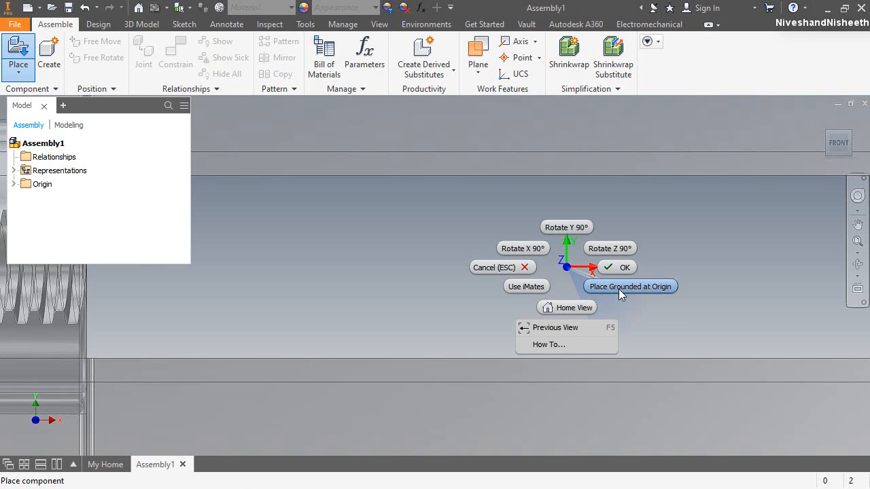
click(618, 289)
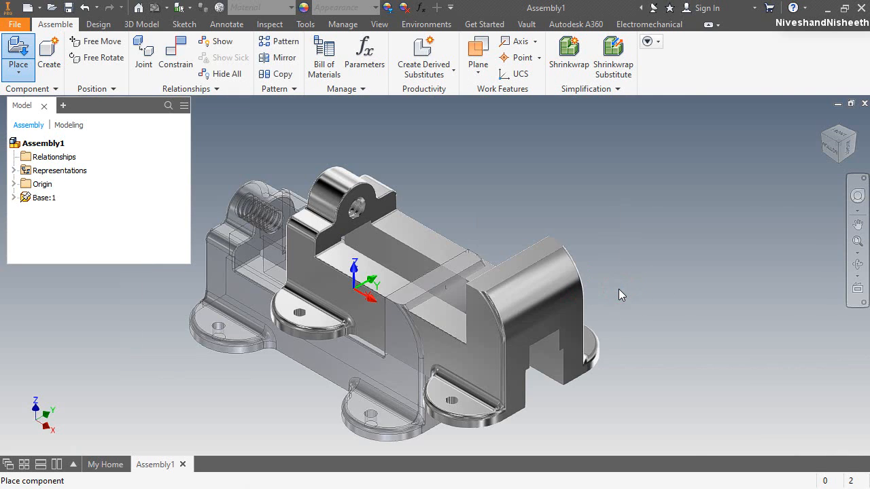
right_click(649, 182)
click(686, 186)
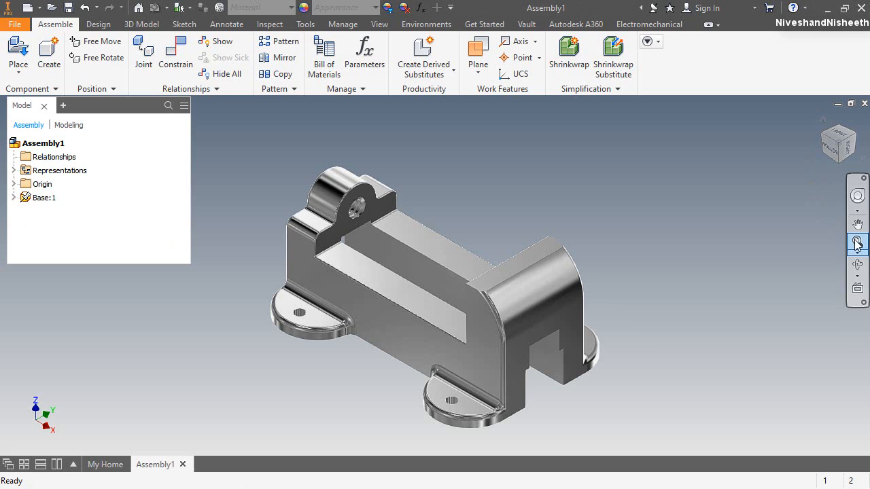
Set the assembly's visual style to Shaded with Edges
click(380, 26)
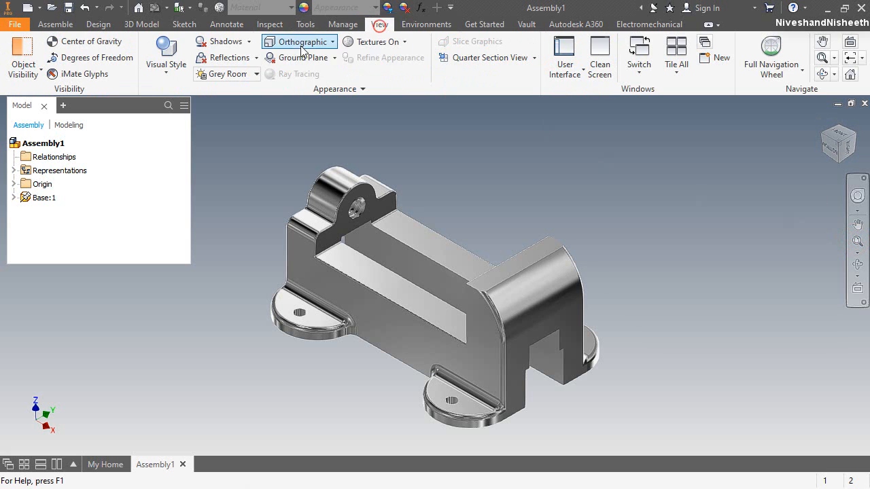
click(165, 71)
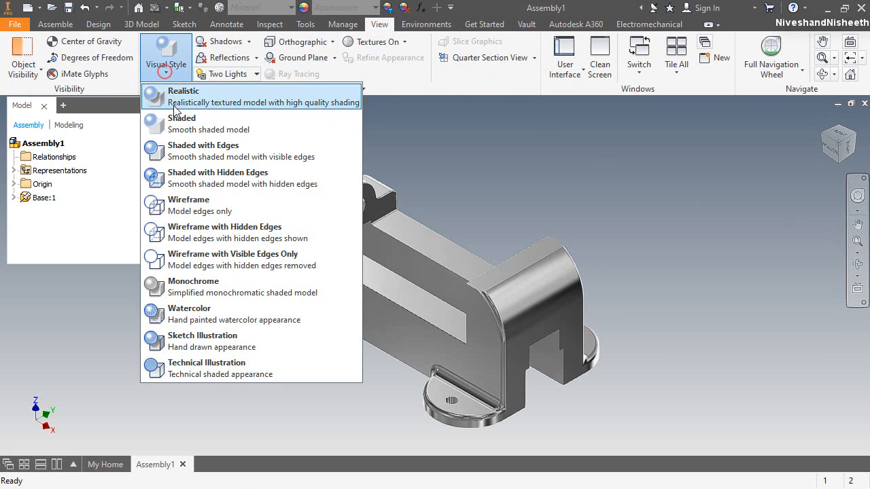
click(180, 149)
Save the assembly as Mechanical Bench Vise Assembly.iam in the Mechanical Bench Vise folder
click(57, 25)
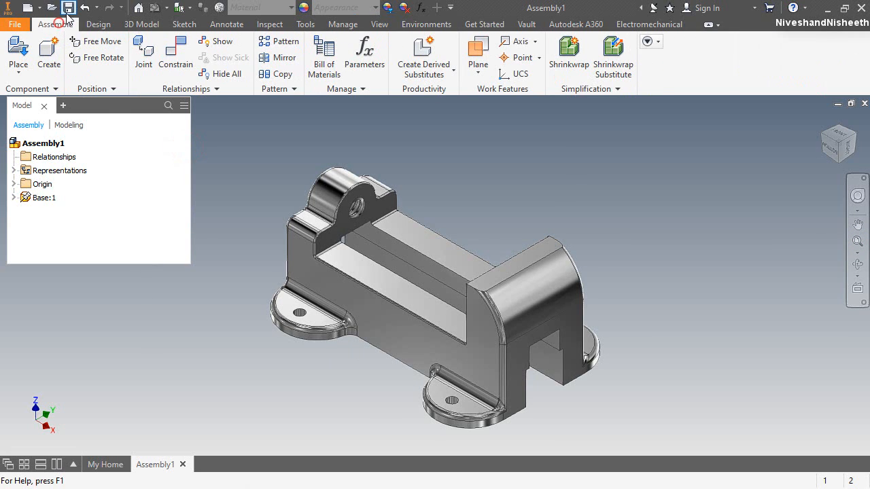
click(68, 7)
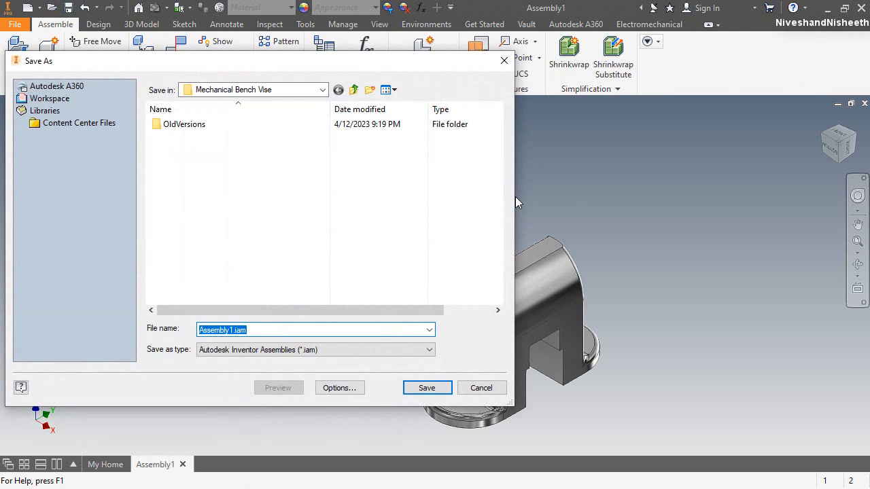
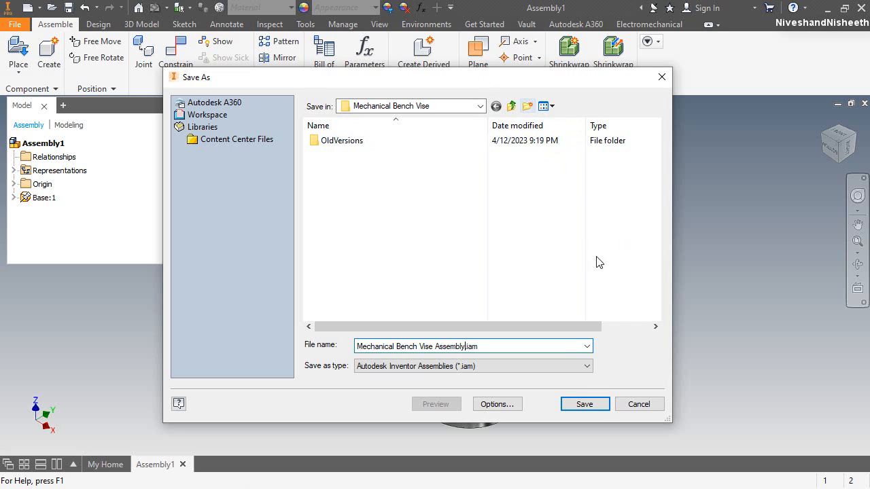
click(602, 404)
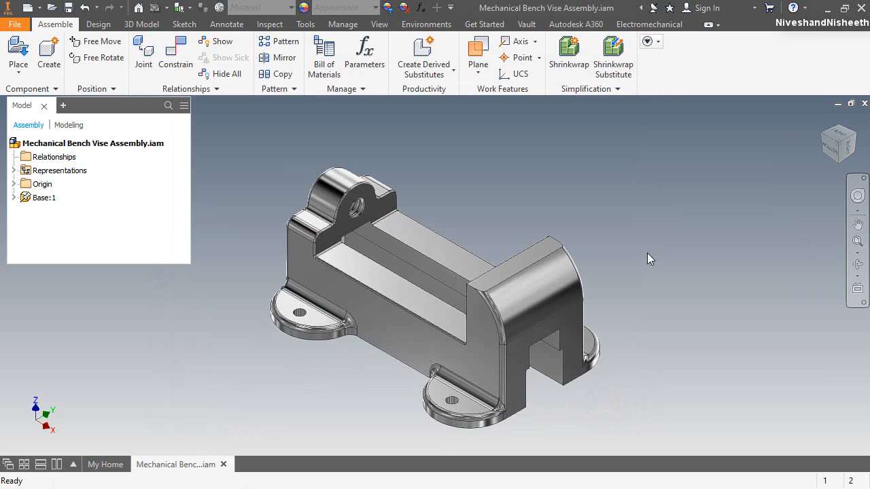
Apply the Cyan appearance to the Base component
click(410, 293)
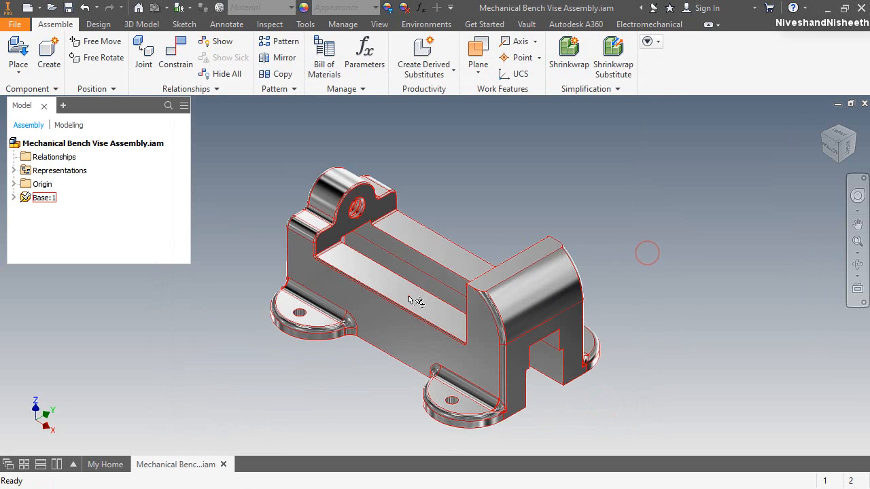
click(351, 9)
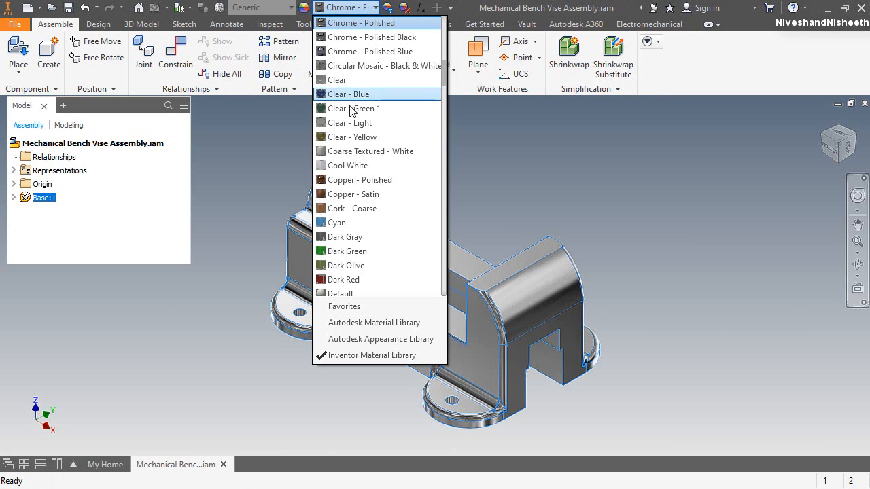
click(356, 223)
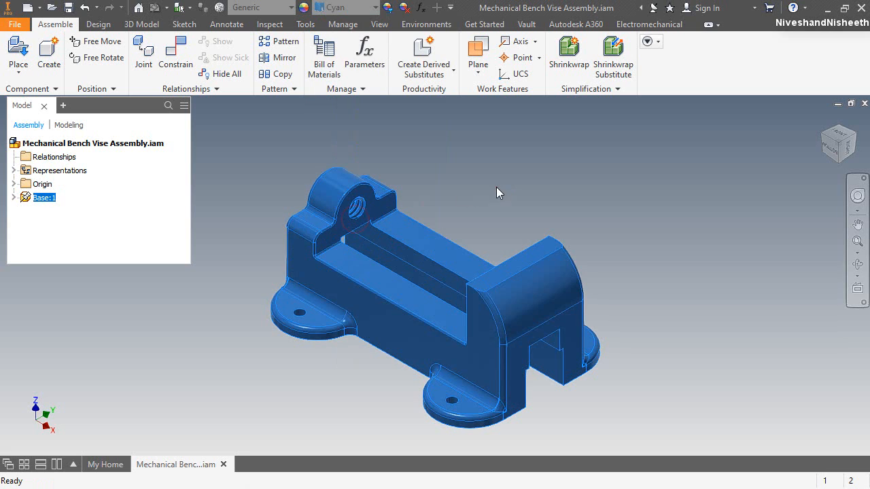
click(502, 192)
Change the assembly's lighting style to Grey Room
click(382, 23)
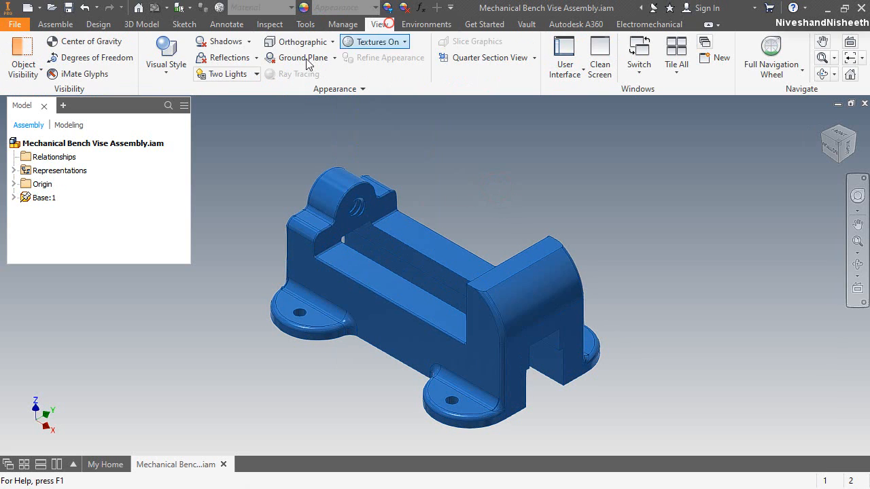
click(221, 73)
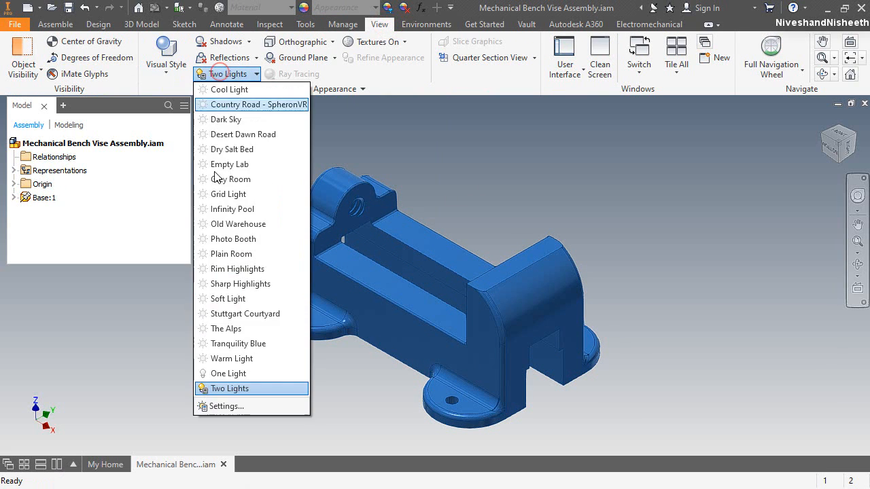
click(254, 178)
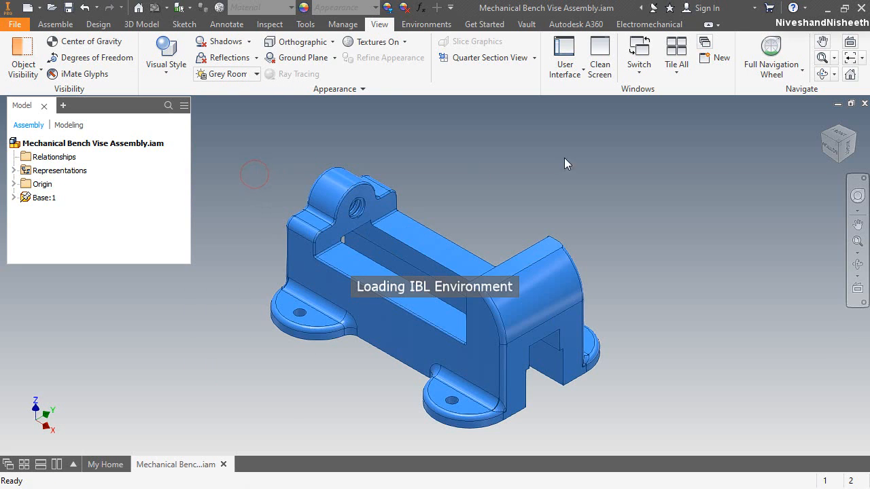
click(858, 263)
drag(303, 274, 301, 324)
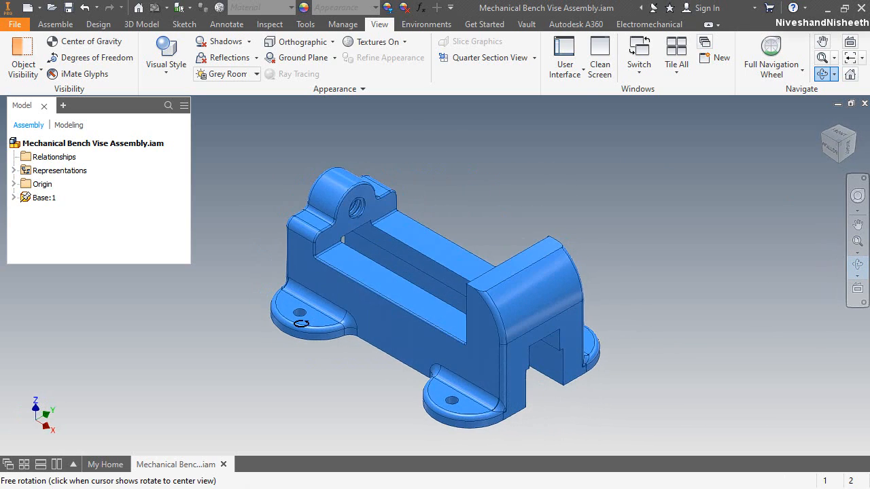
right_click(434, 230)
click(455, 268)
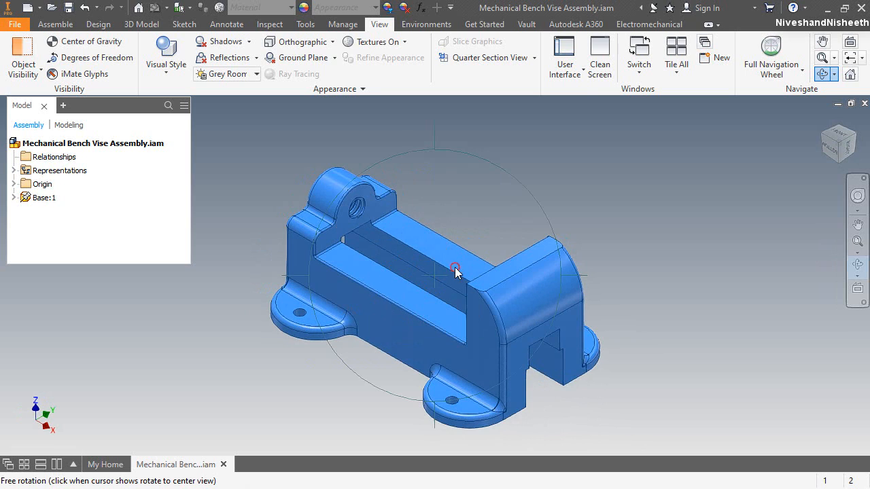
click(63, 23)
key(Escape)
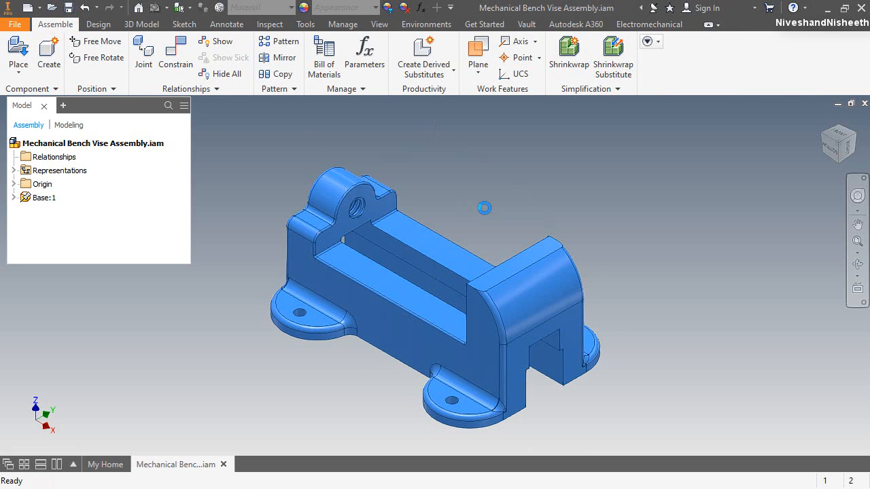
click(590, 263)
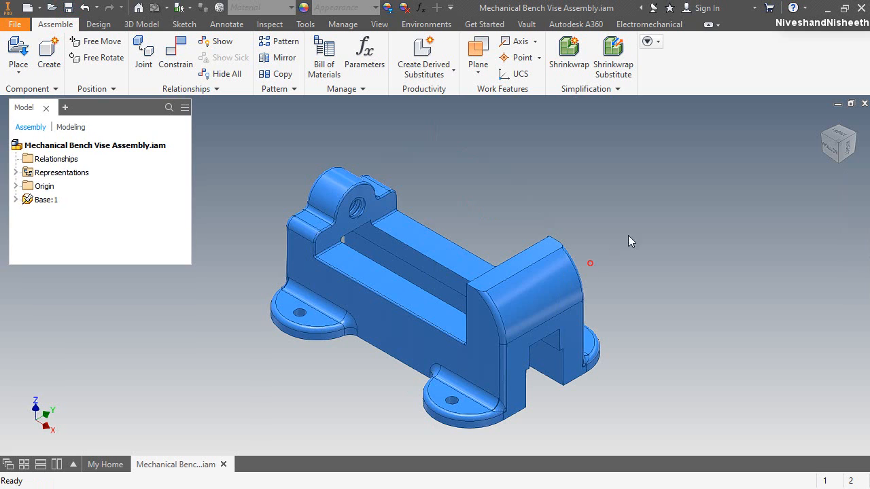
Place a Jaw Plate.ipt in front of the base's fixed jaw, rotated 90° about Y and 90° about Z
click(821, 133)
scroll(523, 199, down, 5)
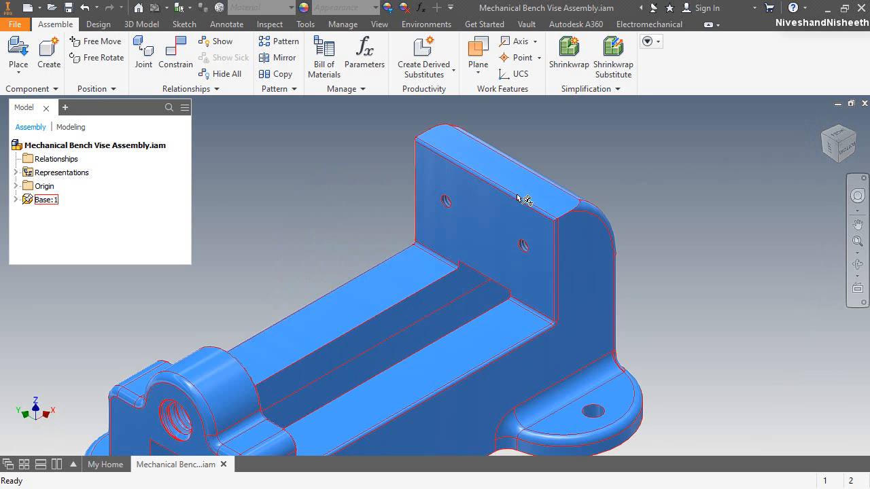
click(19, 58)
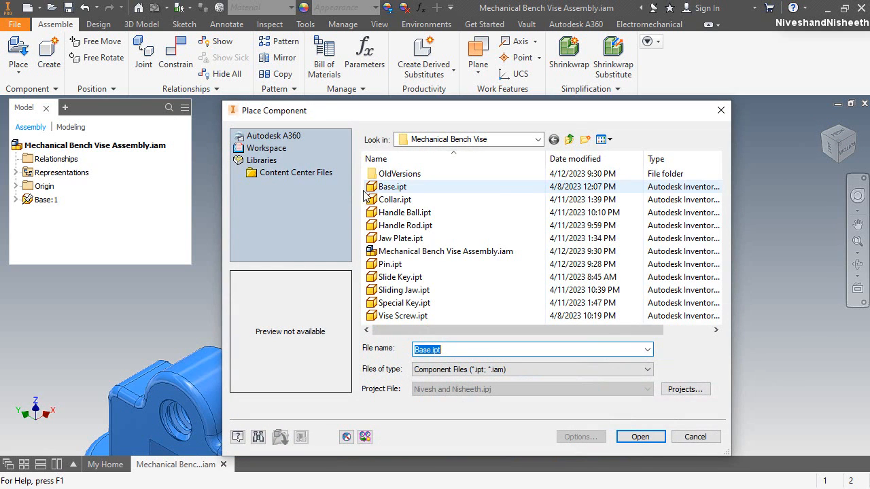
double_click(400, 238)
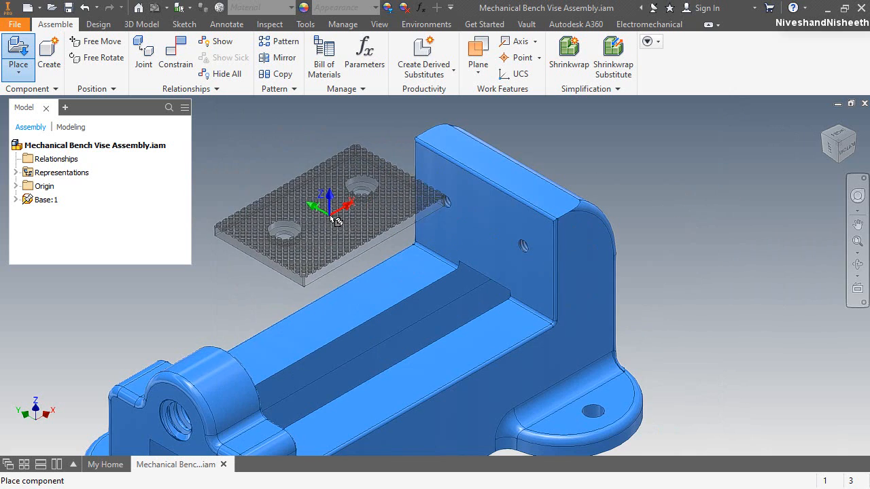
scroll(378, 214, up, 3)
scroll(330, 198, down, 3)
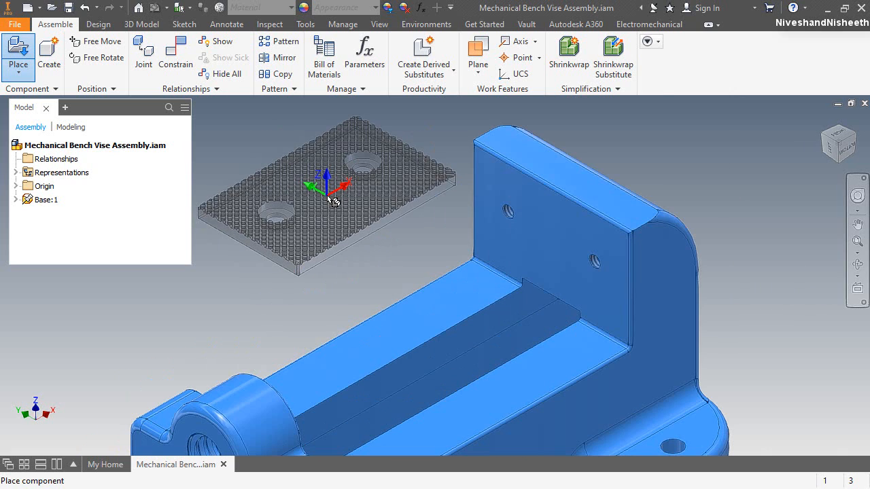
right_click(327, 201)
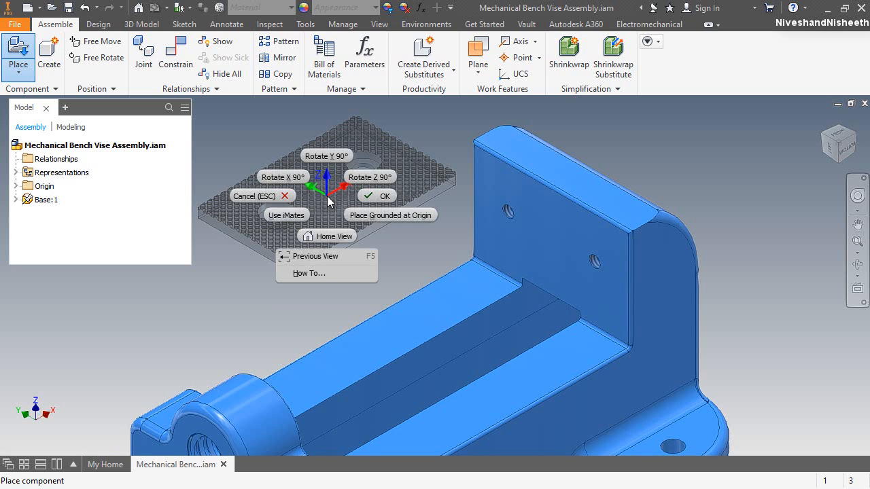
click(326, 156)
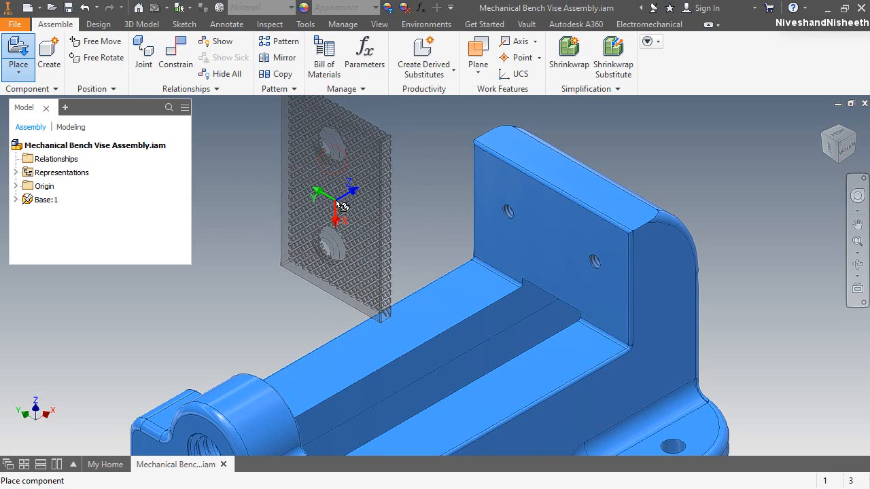
right_click(333, 198)
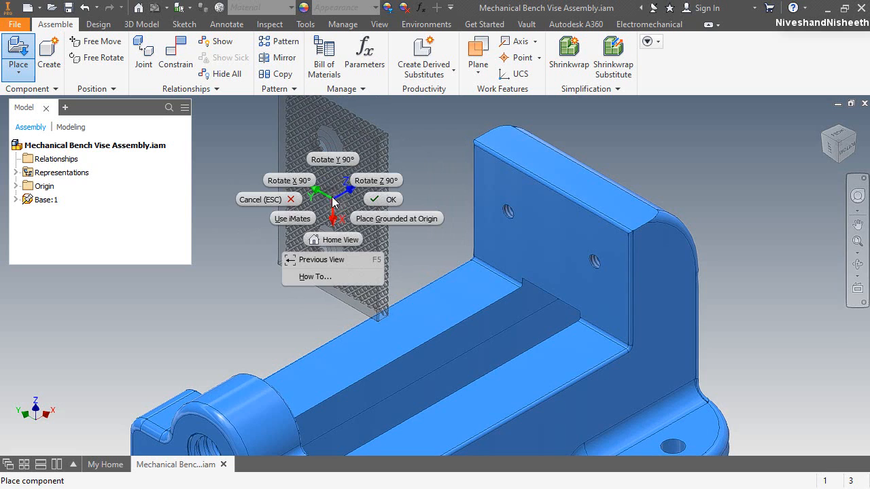
click(374, 179)
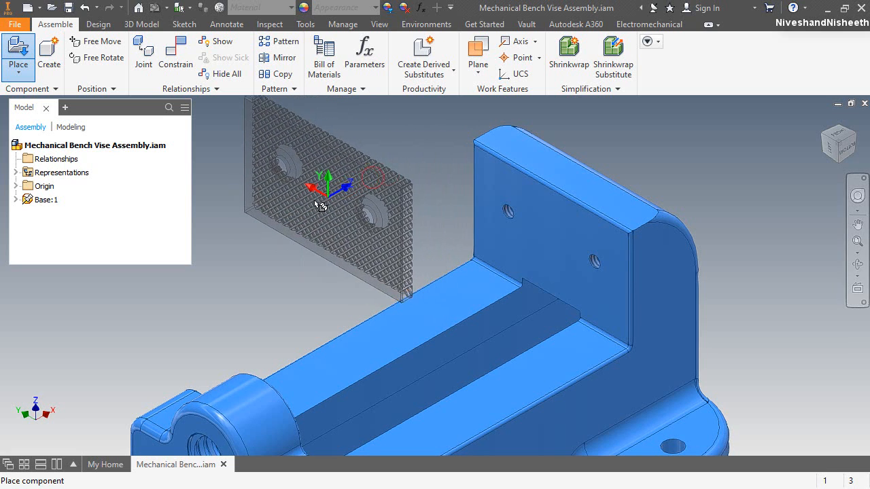
click(309, 202)
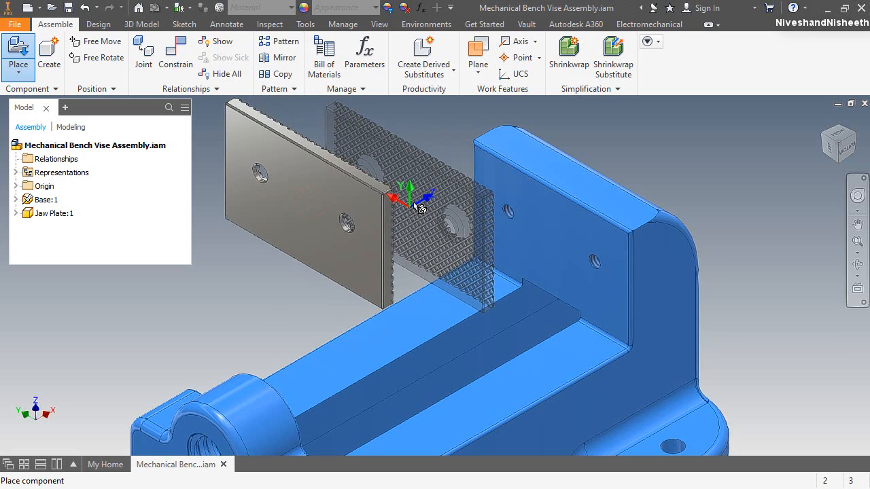
Finish placing the jaw plate and mate its smooth back face to the base's fixed jaw face with 0 mm offset
right_click(411, 175)
click(452, 178)
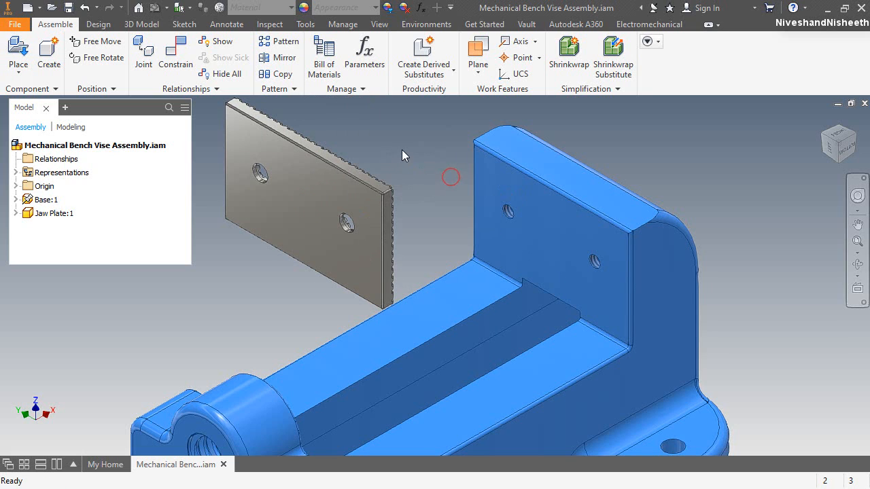
click(175, 59)
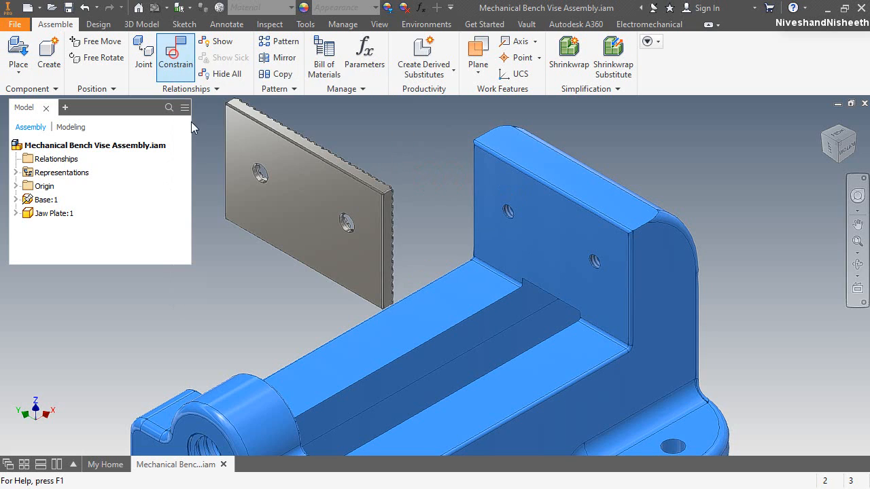
drag(372, 175, 73, 181)
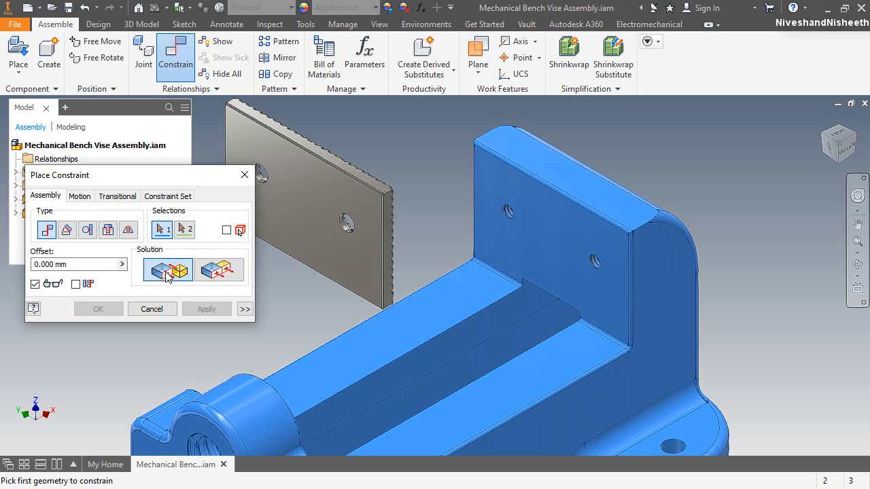
click(304, 227)
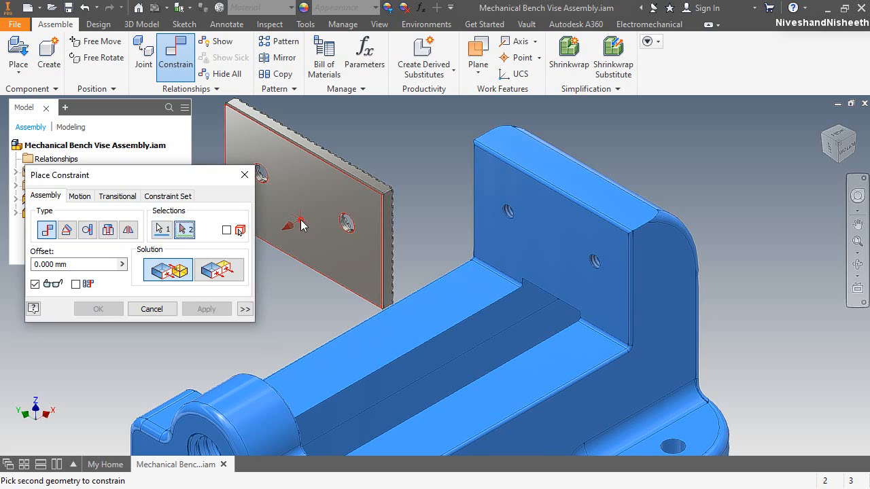
click(536, 243)
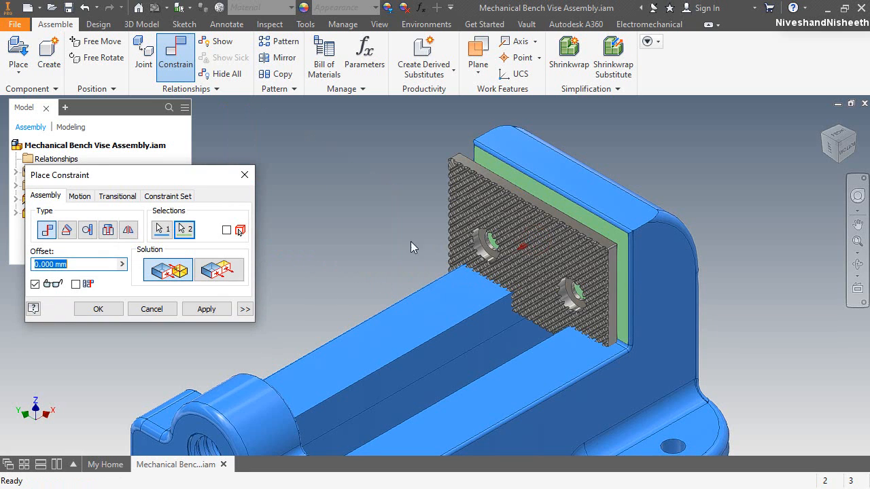
click(206, 310)
click(204, 180)
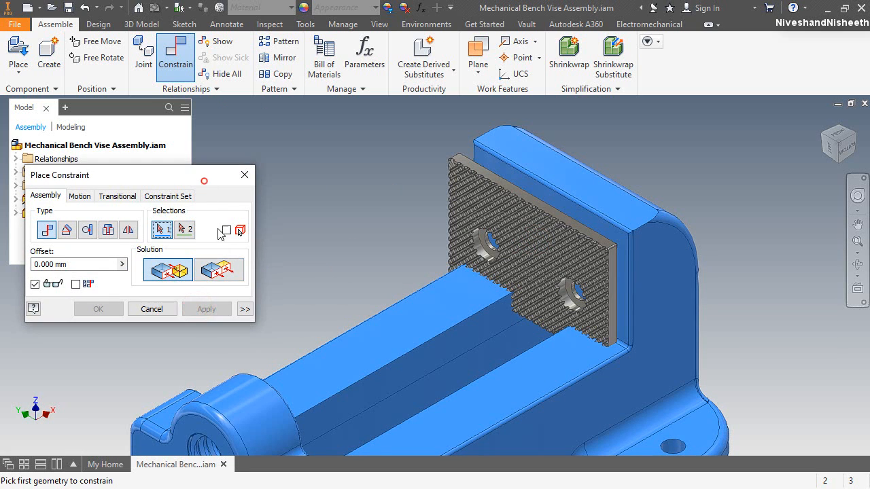
Constrain the jaw plate's top face flush with the top face of the base's fixed jaw
click(229, 272)
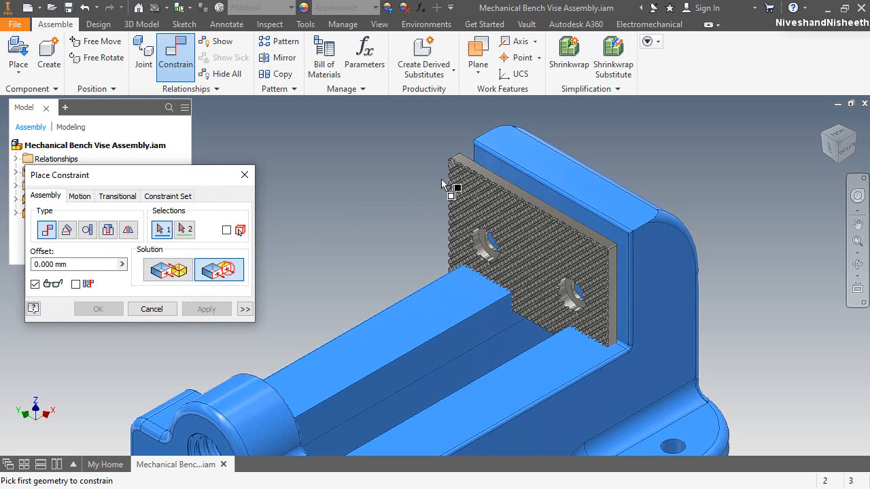
scroll(523, 150, up, 3)
click(523, 155)
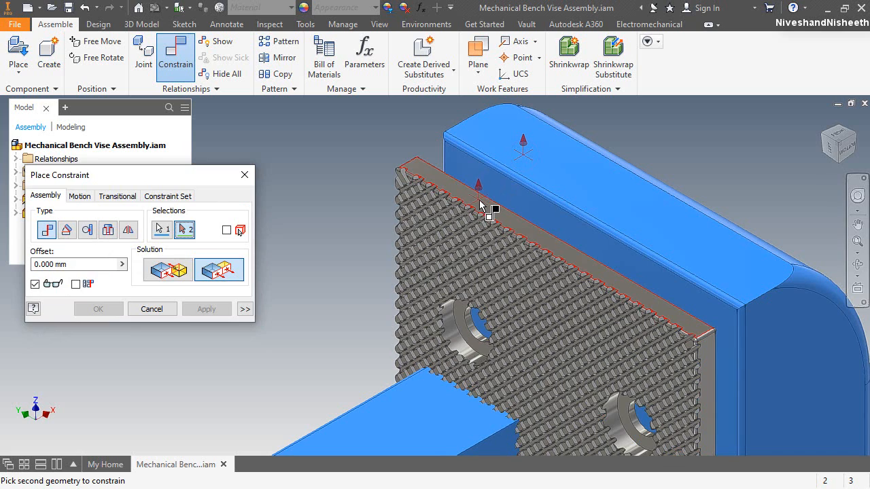
click(480, 204)
click(207, 309)
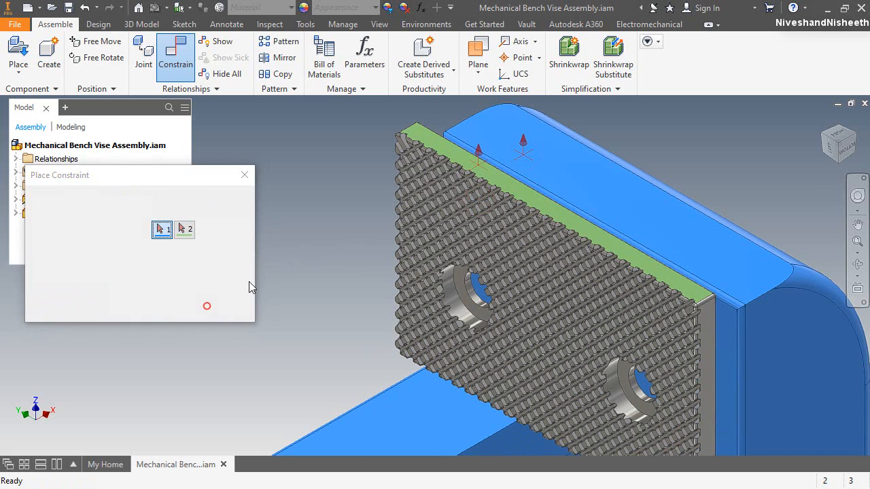
Constrain the jaw plate's end face flush with the side face of the base's fixed jaw and finish constraining
scroll(365, 291, down, 2)
scroll(574, 360, up, 4)
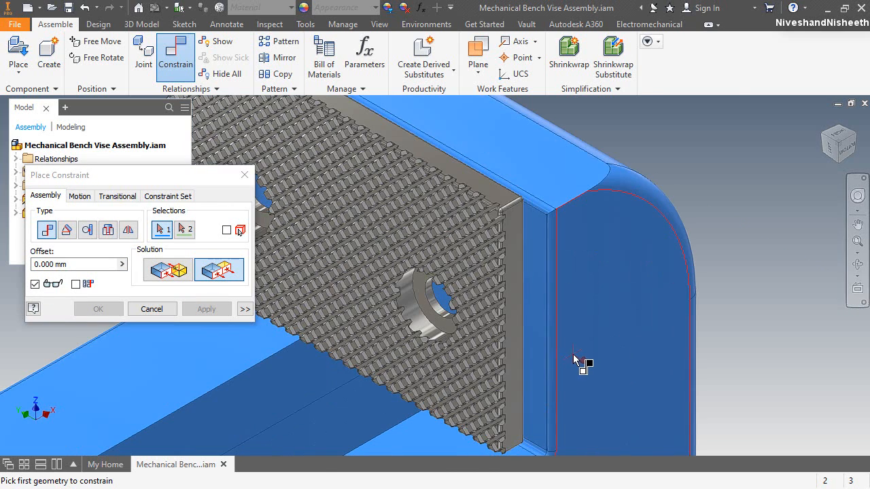
click(514, 345)
click(607, 351)
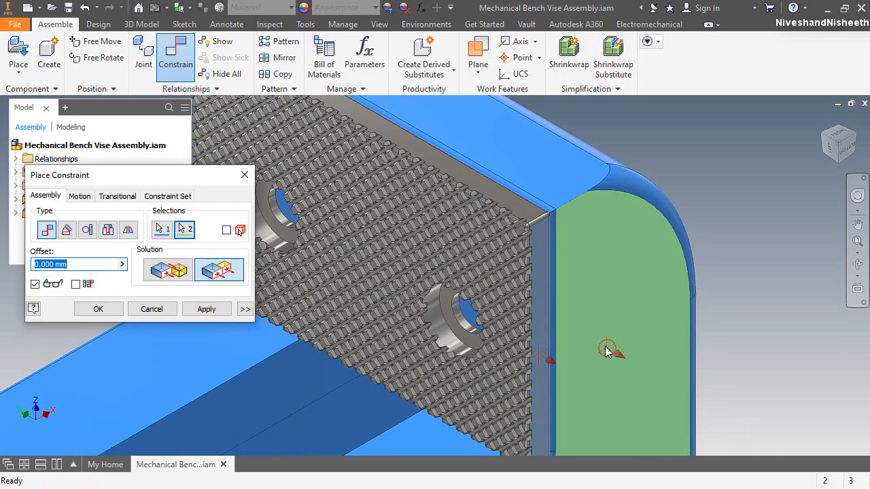
click(118, 307)
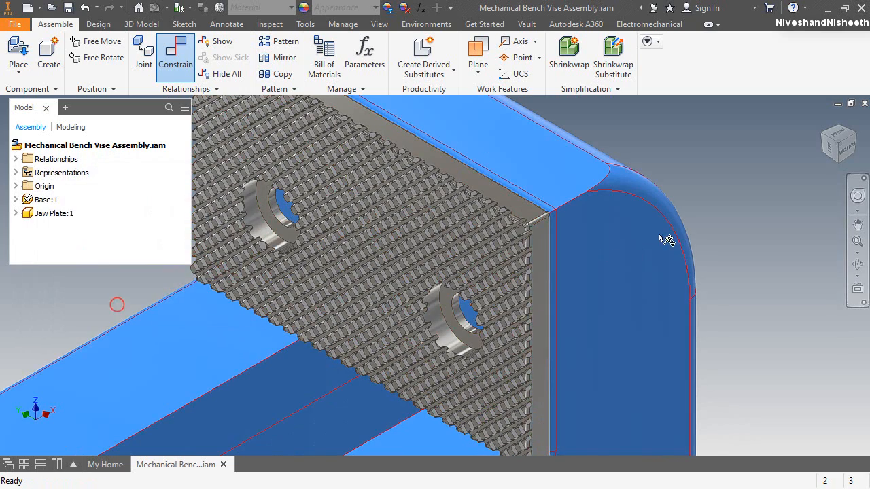
Test whether the constrained jaw plate can still be moved, then save the assembly
scroll(612, 252, down, 2)
drag(544, 242, 607, 231)
scroll(615, 171, down, 3)
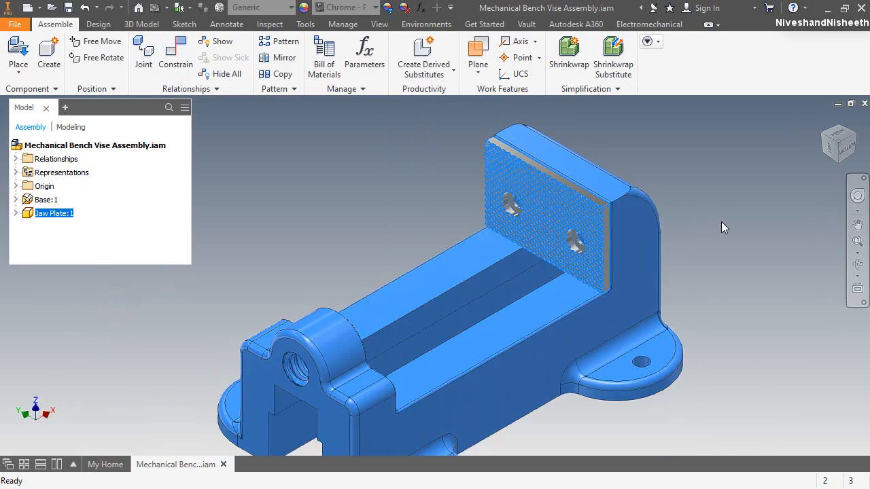
scroll(563, 149, up, 4)
click(674, 149)
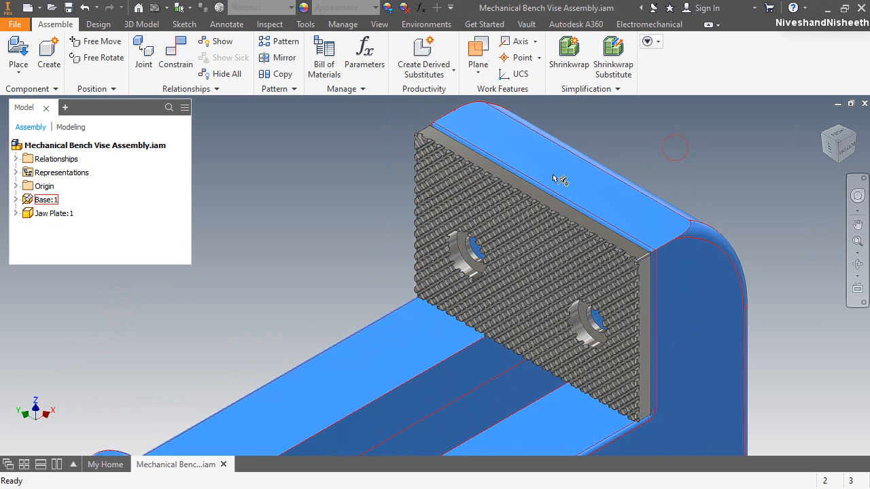
key(ctrl+s)
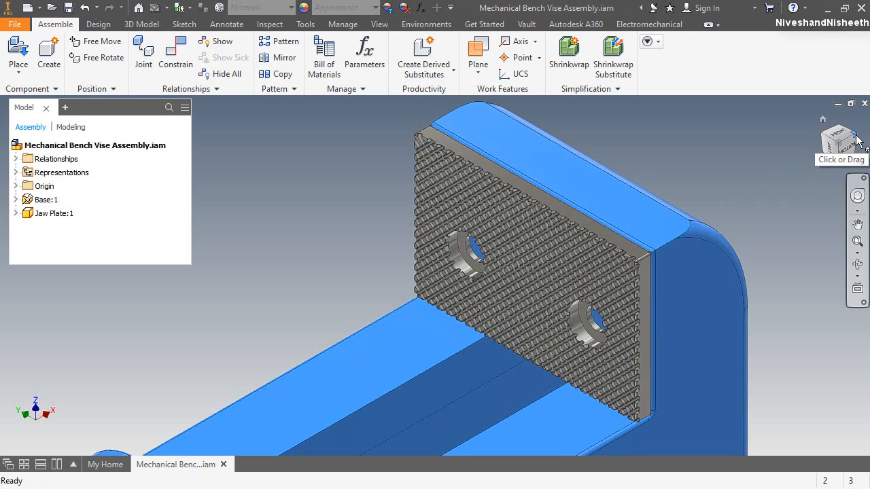
Place one Sliding Jaw.ipt component beside the threaded end of the base, rotated 90° about Z
click(858, 141)
click(20, 60)
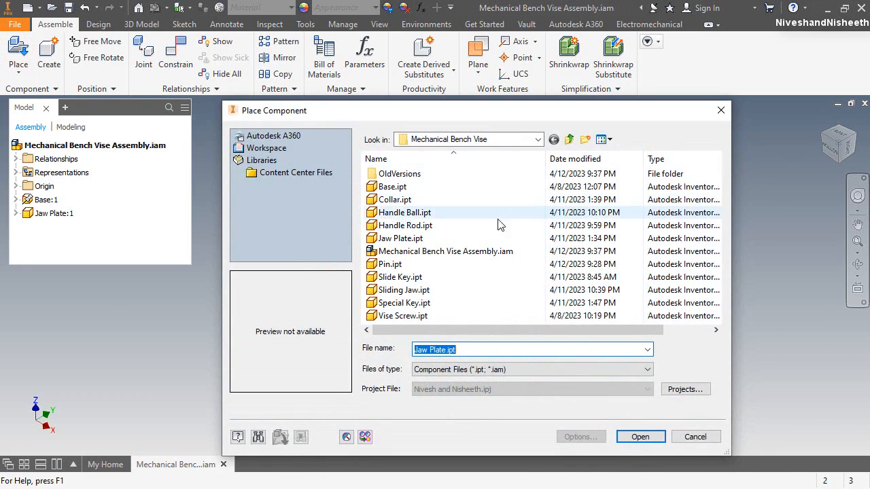
click(414, 289)
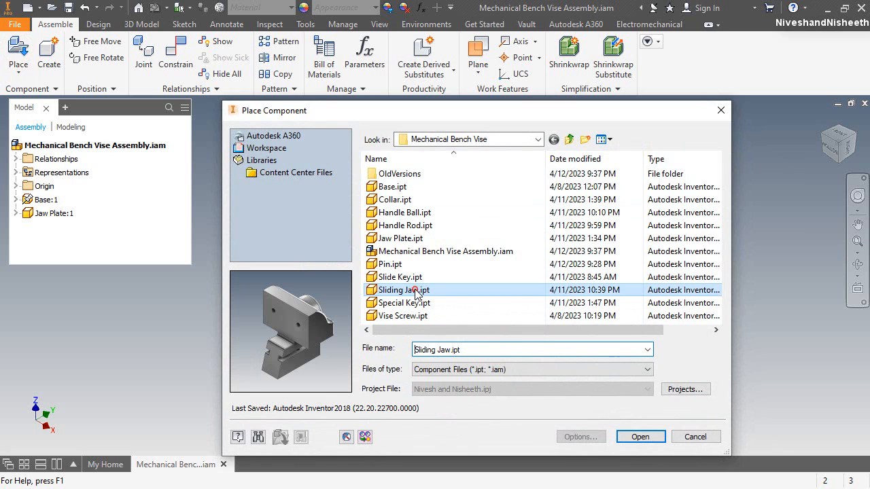
click(651, 436)
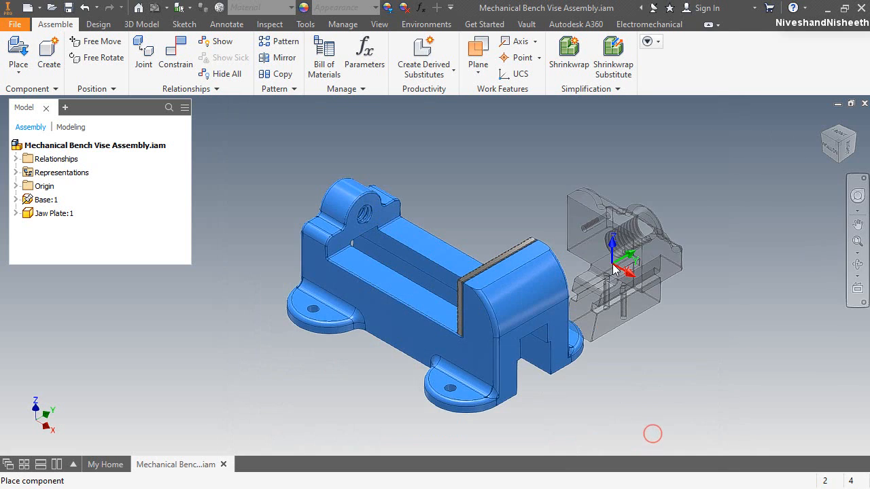
scroll(462, 224, down, 2)
scroll(430, 153, up, 5)
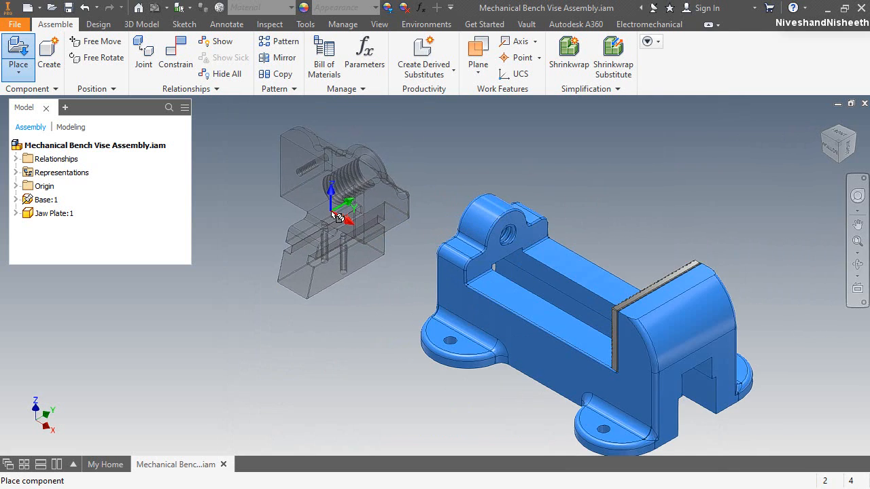
right_click(333, 216)
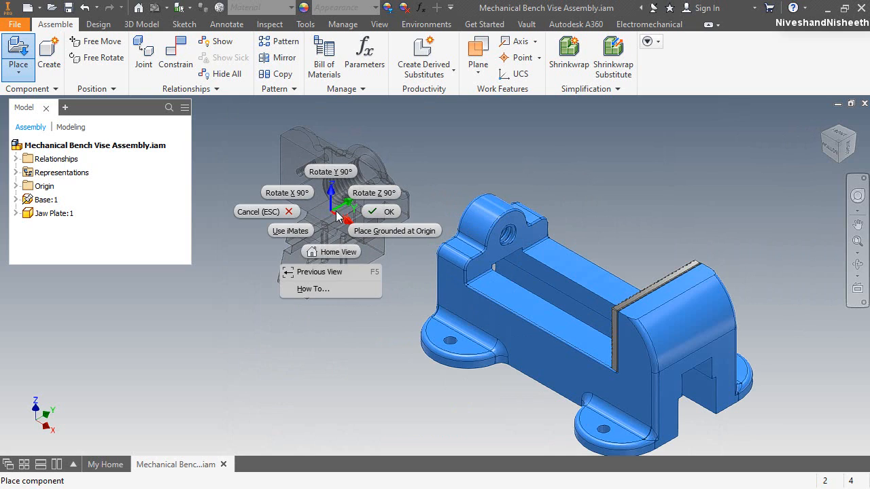
click(368, 195)
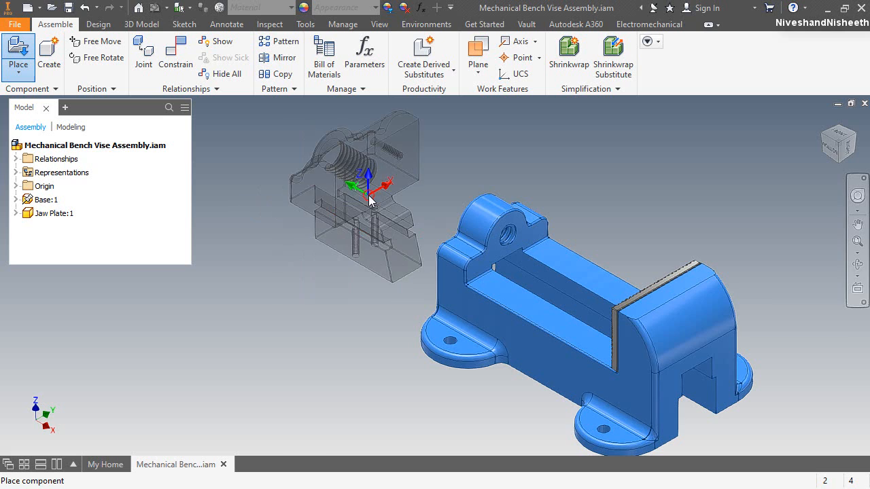
click(356, 211)
right_click(659, 152)
click(695, 154)
Move the sliding jaw farther away from the base and set its appearance to Cyan
scroll(663, 252, down, 3)
scroll(484, 227, up, 3)
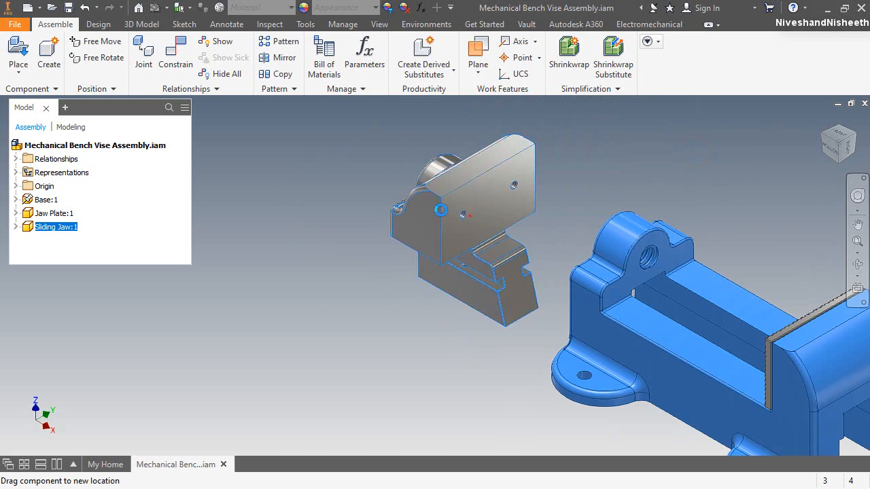
drag(469, 215, 389, 207)
click(361, 10)
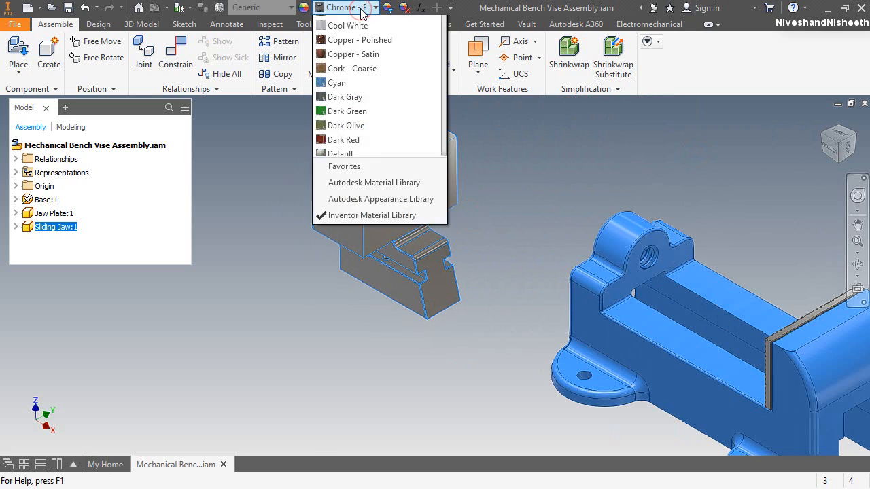
click(333, 223)
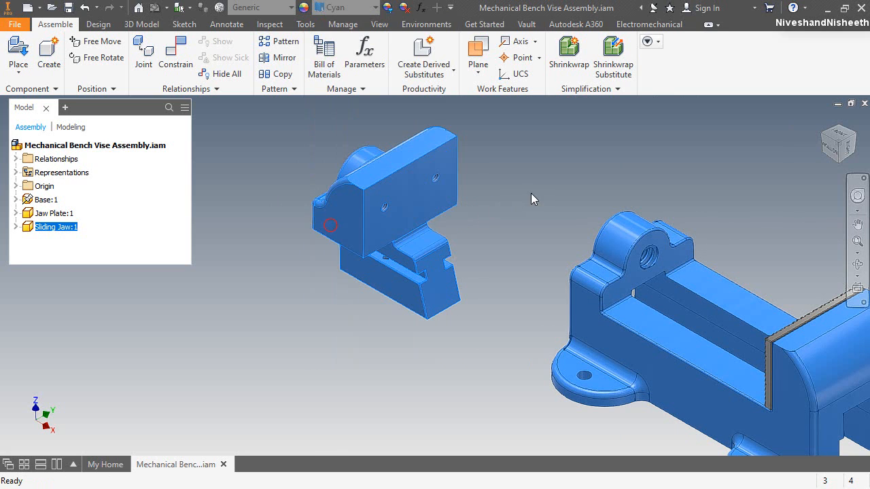
click(530, 193)
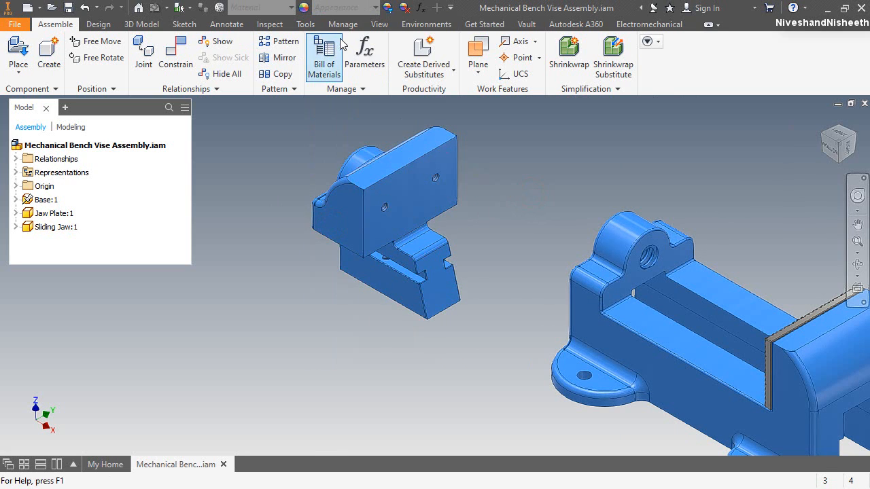
In the Grey Room lighting style, turn on Light2, set the brightness of all lights to 62, and save the style
click(379, 24)
click(253, 75)
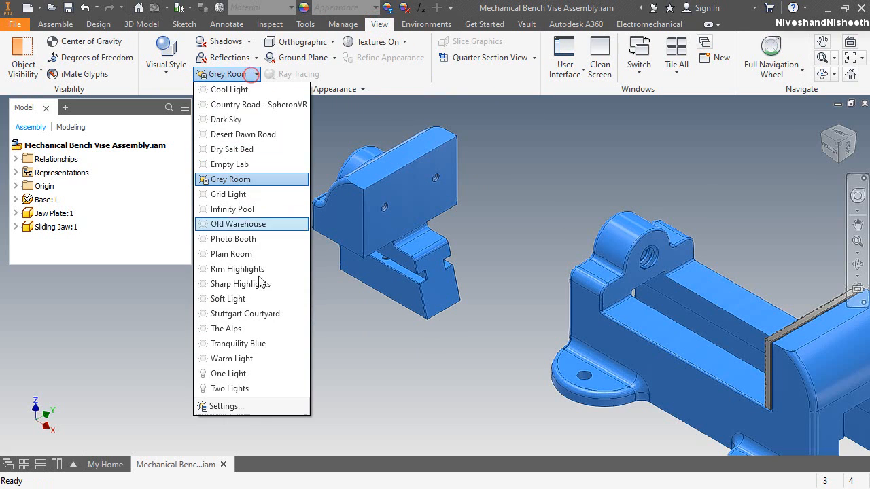
click(249, 407)
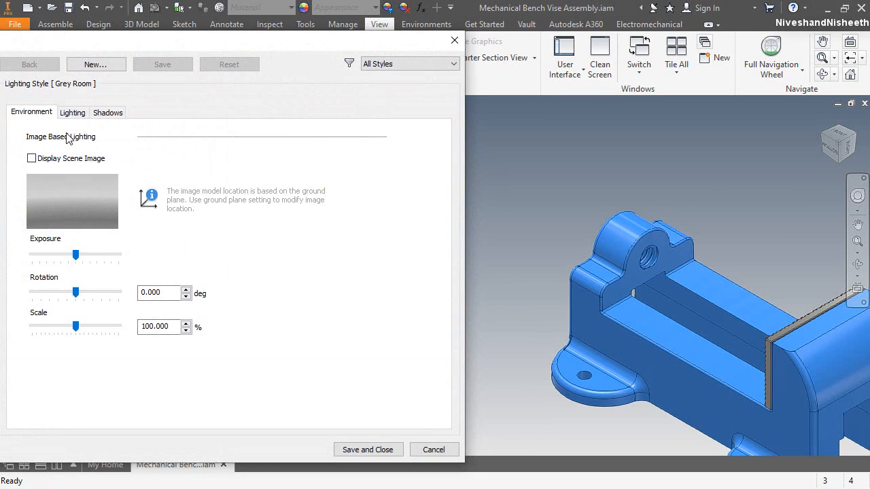
click(72, 112)
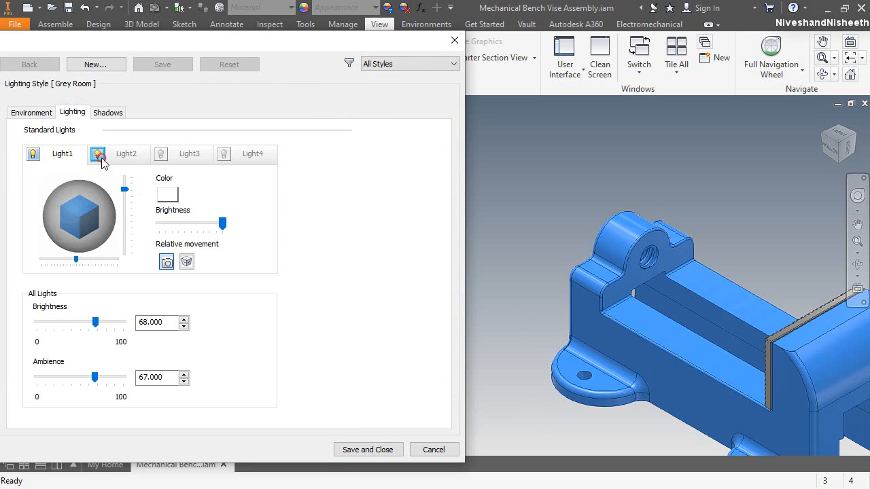
click(98, 155)
drag(97, 322, 133, 325)
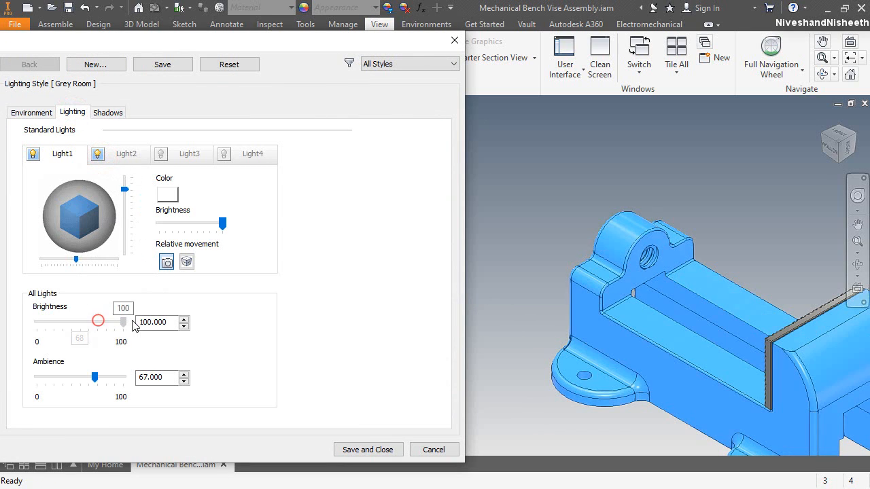
drag(320, 35, 216, 16)
drag(89, 309, 61, 313)
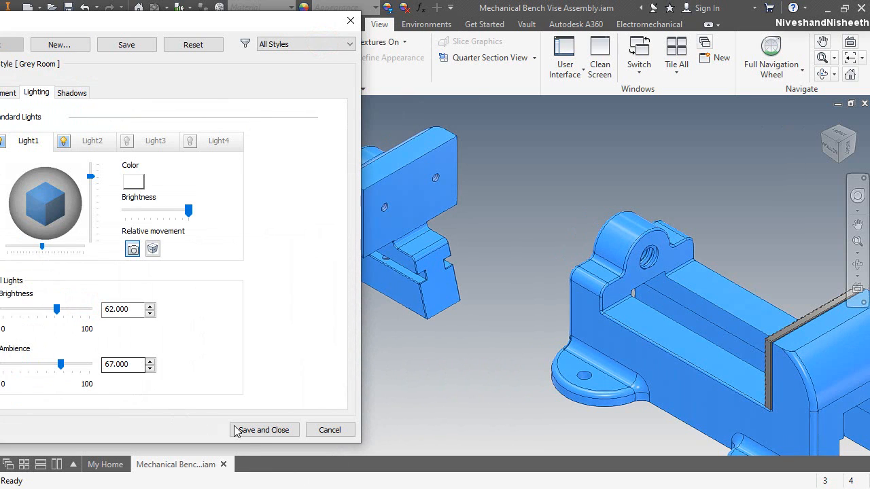
click(258, 430)
Place one more Jaw Plate.ipt between the sliding jaw and the base, rotated 90° about X and 90° about Y
click(53, 24)
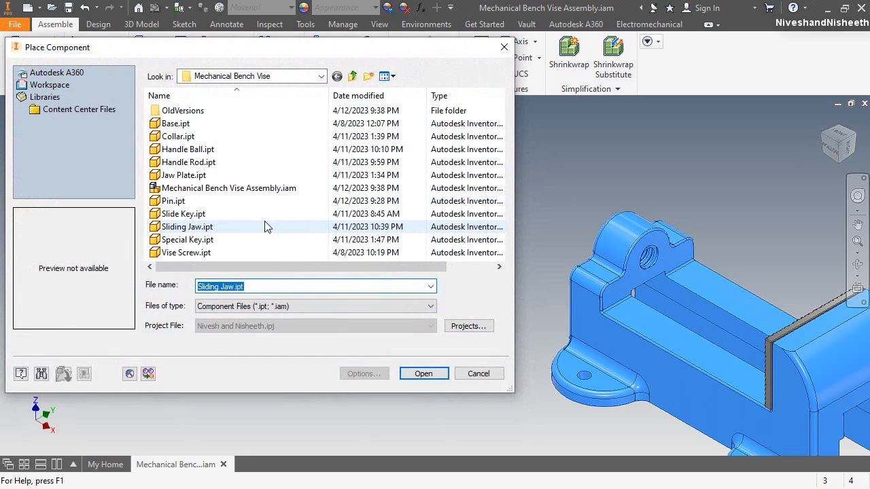
click(197, 176)
double_click(197, 176)
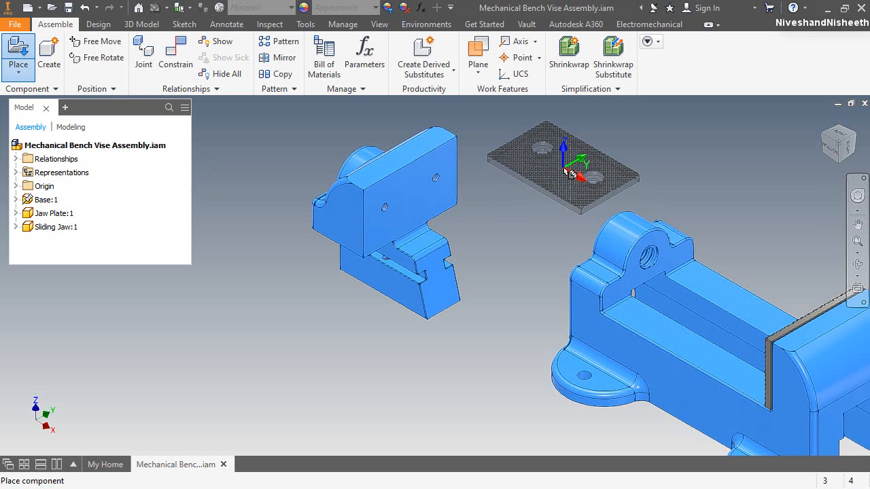
right_click(566, 172)
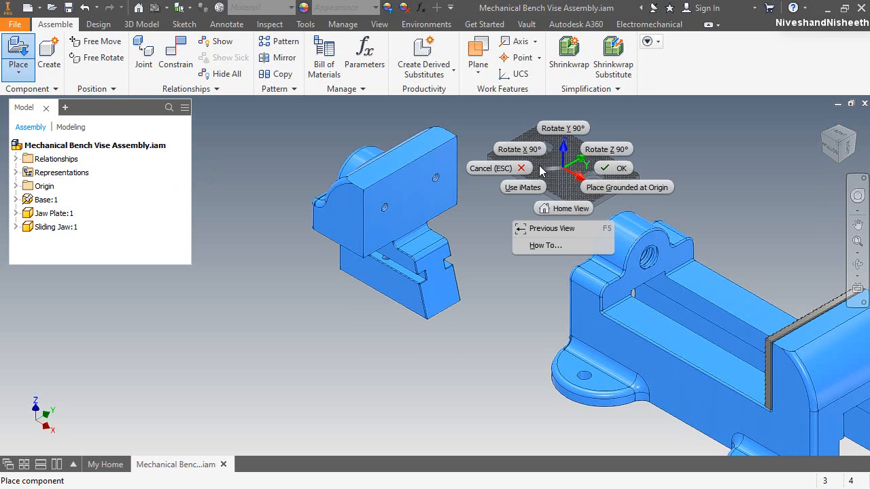
click(525, 150)
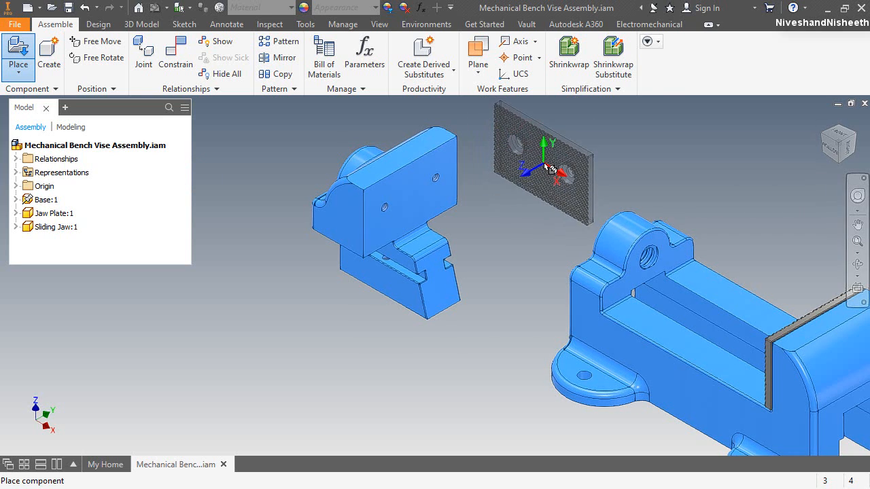
right_click(547, 167)
click(543, 124)
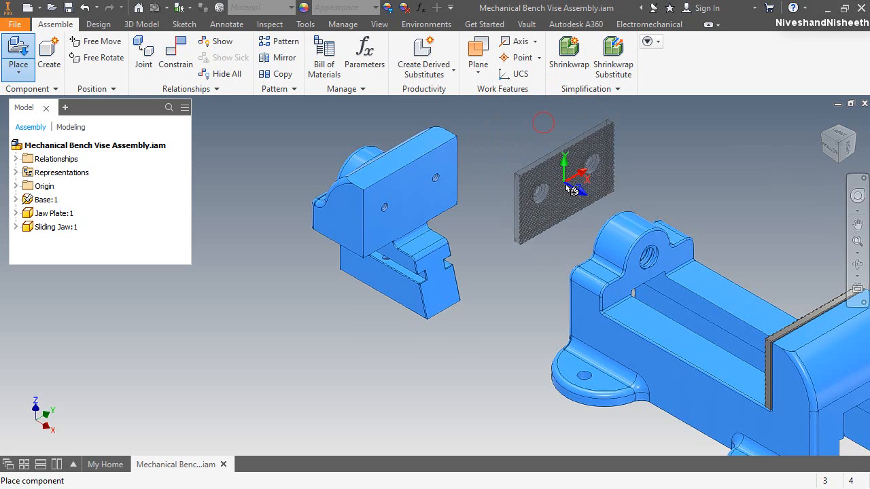
click(567, 185)
right_click(710, 169)
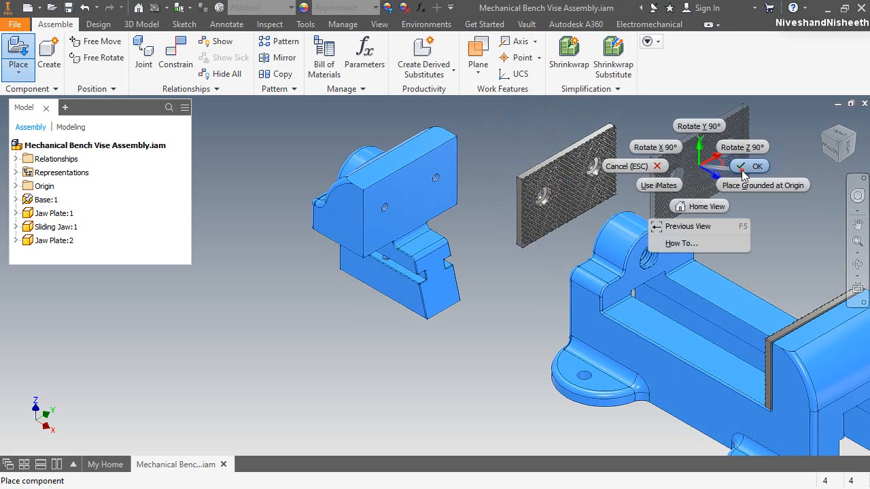
click(741, 169)
Mate the back face of the new jaw plate to the sliding jaw's front face with zero offset
scroll(549, 154, up, 4)
scroll(548, 163, down, 2)
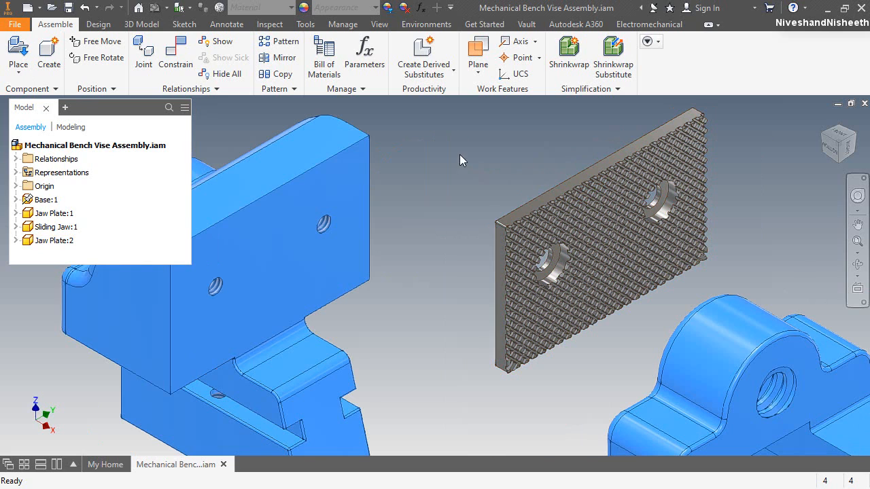
click(175, 55)
click(330, 195)
click(820, 134)
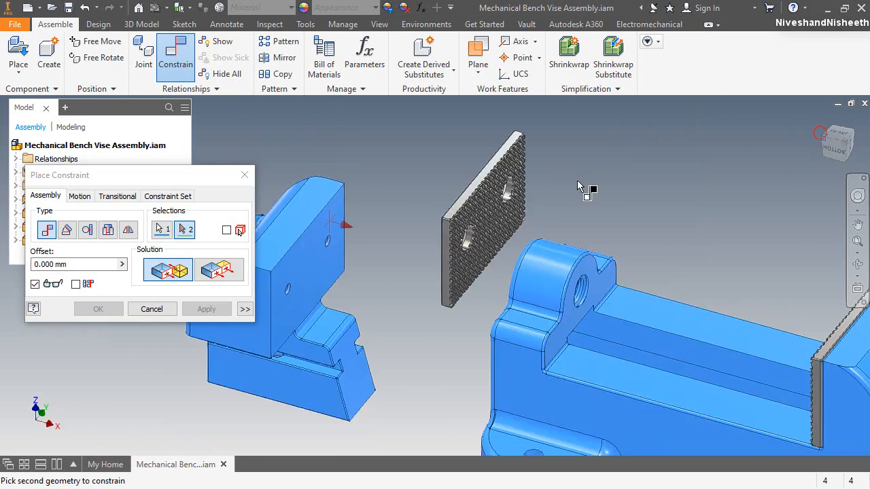
scroll(378, 249, up, 3)
click(402, 275)
click(206, 309)
Constrain the top faces of the new jaw plate and the sliding jaw flush with zero offset
click(217, 270)
scroll(380, 235, up, 5)
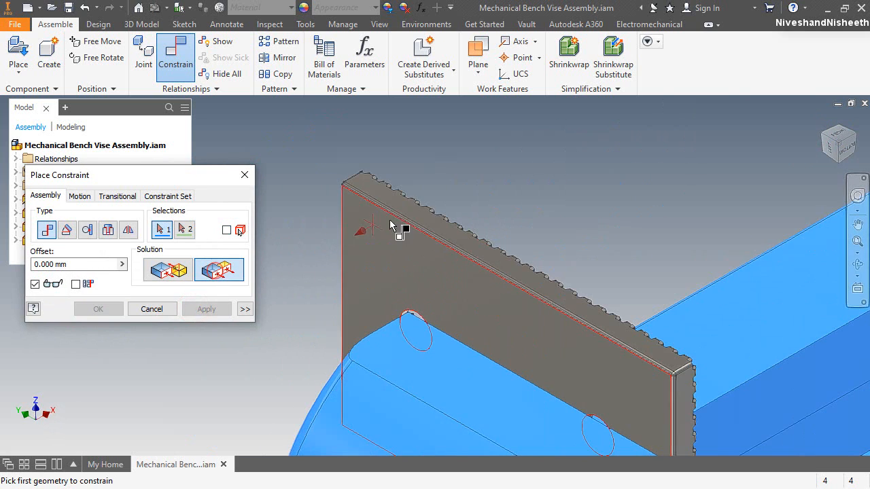
click(406, 355)
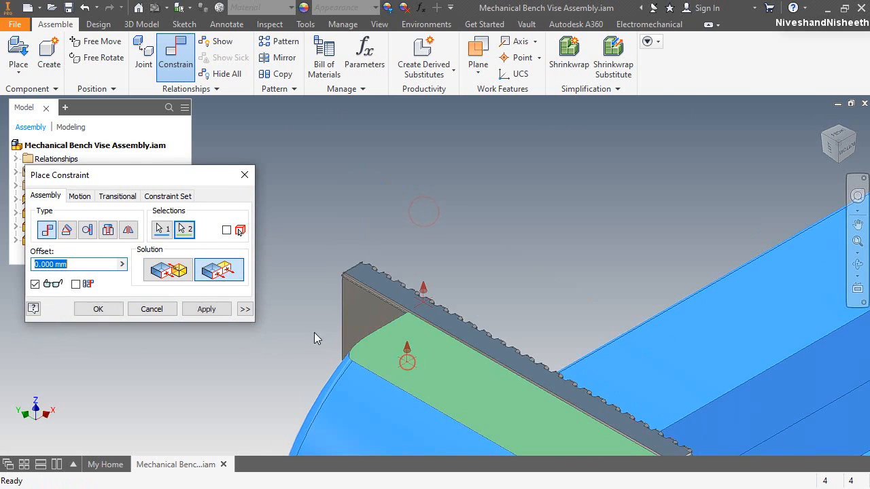
click(207, 309)
Constrain the side faces of the sliding jaw and its jaw plate flush with zero offset
scroll(442, 311, down, 5)
scroll(409, 306, up, 4)
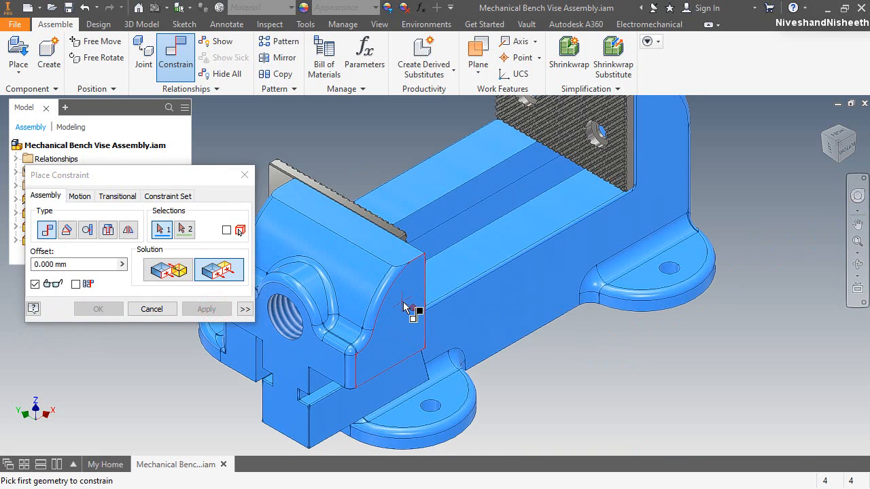
click(404, 303)
scroll(408, 252, up, 3)
click(400, 212)
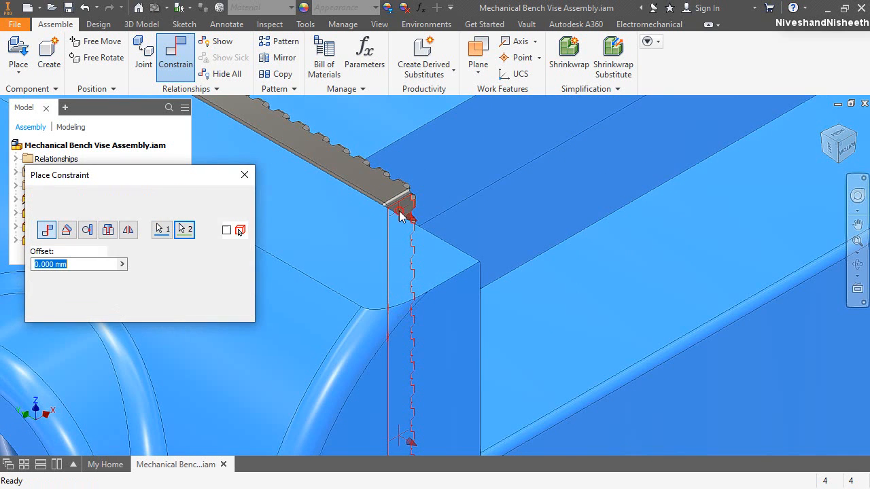
click(110, 314)
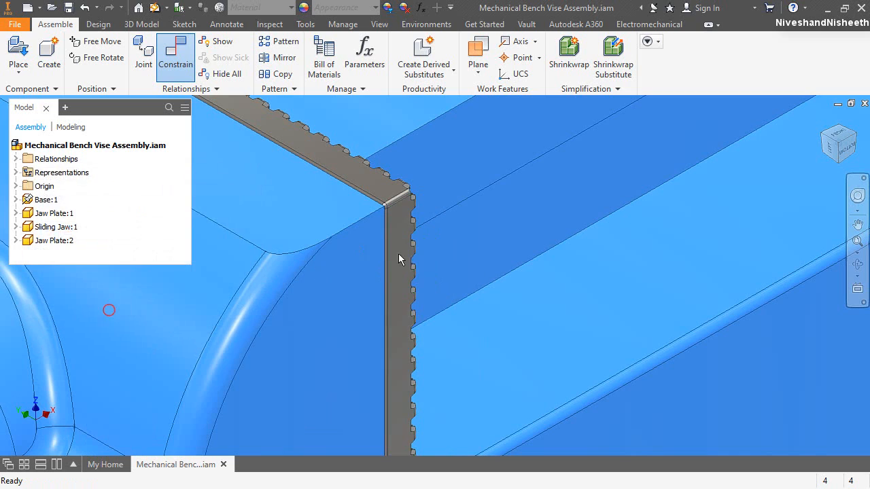
Move the sliding jaw with its attached plate clear of the base
click(858, 138)
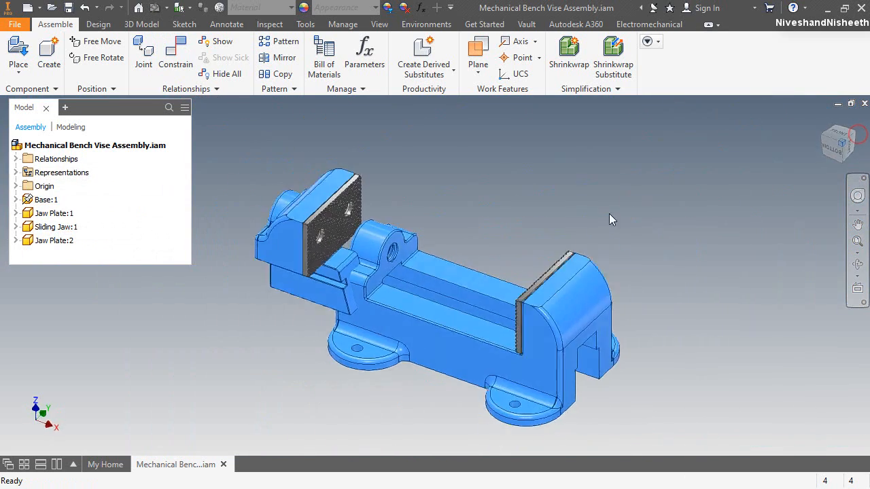
scroll(483, 236, up, 4)
scroll(451, 236, down, 5)
drag(437, 224, 298, 275)
click(317, 189)
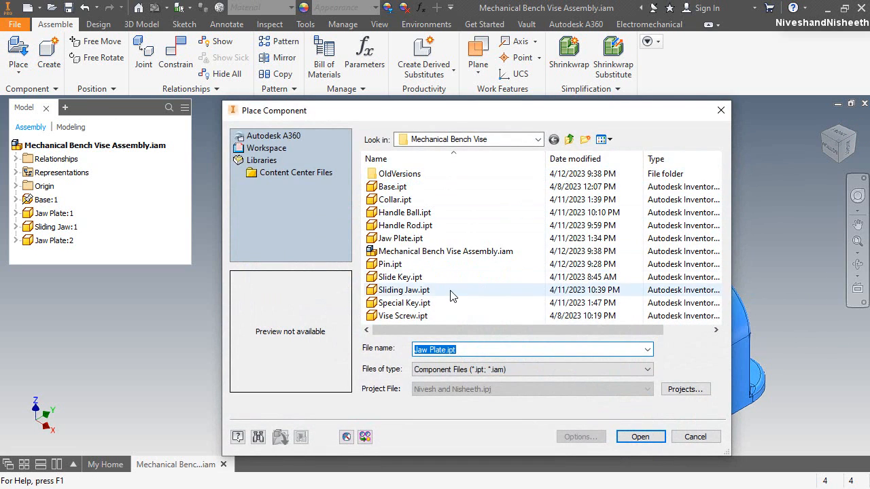
Place two Slide Key.ipt components above the gap between the sliding jaw and the base
click(411, 277)
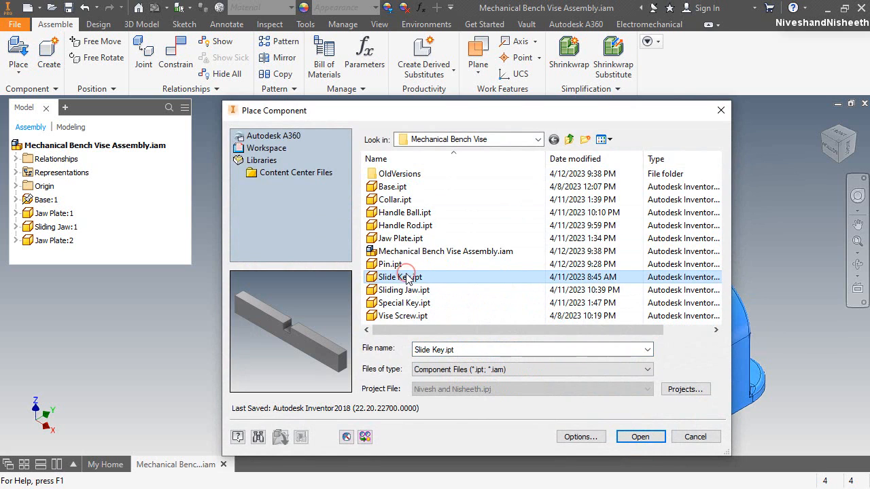
click(629, 438)
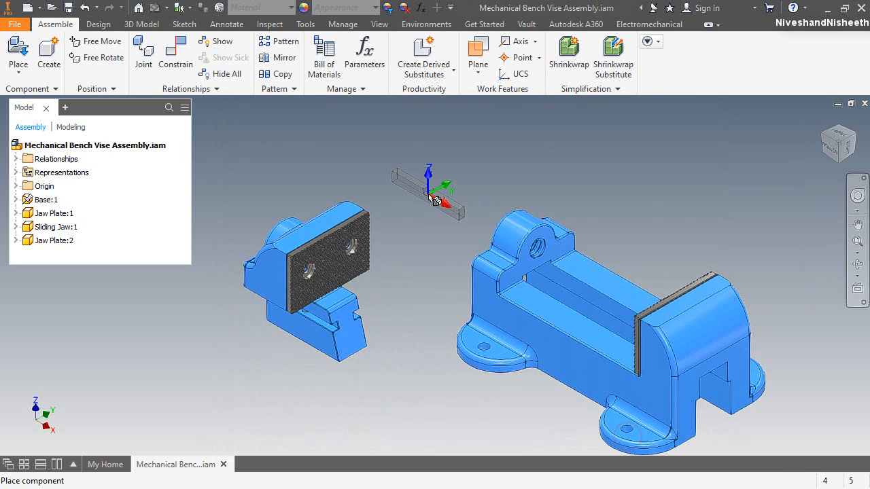
click(440, 189)
click(409, 212)
right_click(502, 165)
click(556, 168)
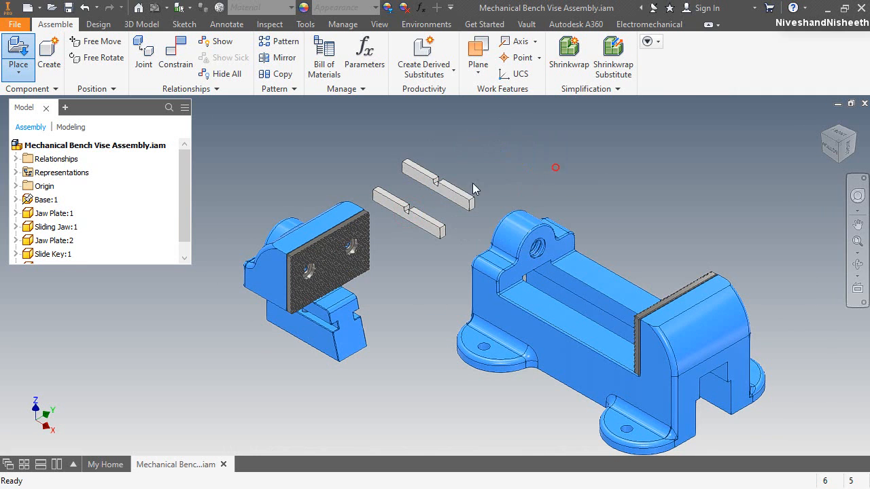
Select both slide keys and look through the appearance list for them
scroll(386, 199, down, 5)
scroll(576, 248, up, 4)
click(522, 178)
ctrl+click(480, 246)
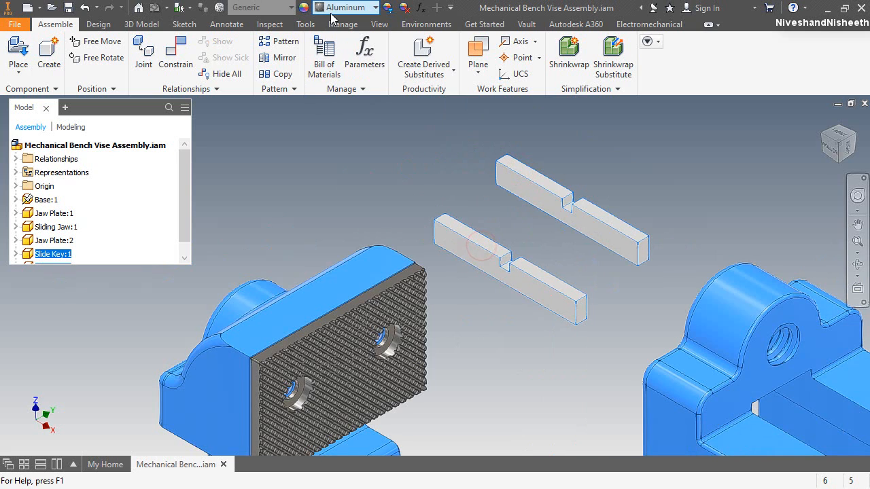
click(340, 7)
scroll(407, 65, up, 1)
click(646, 155)
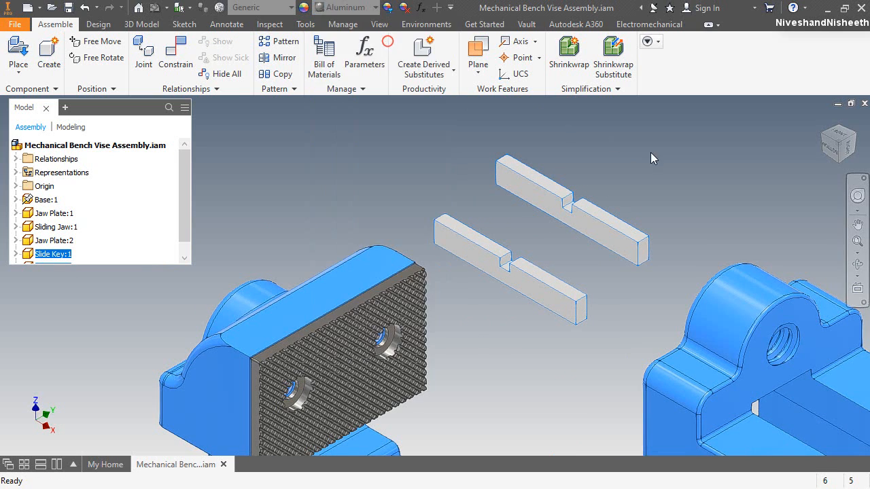
click(661, 161)
click(664, 190)
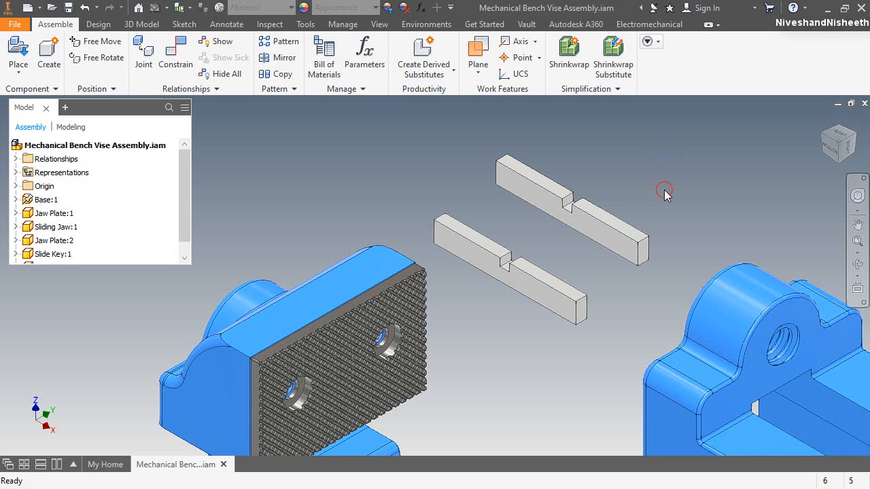
Move the slide key nearer the sliding jaw to the outer side of the jaw's lower block
scroll(543, 226, down, 4)
scroll(488, 313, up, 3)
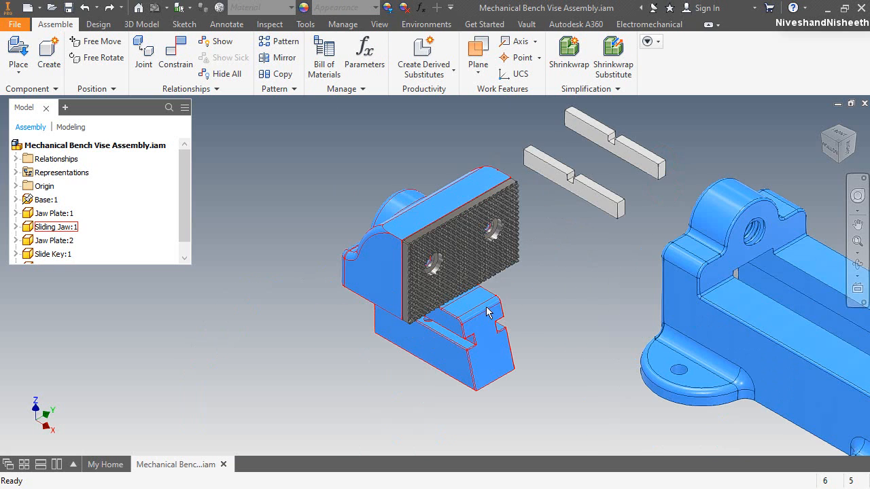
drag(601, 202, 360, 371)
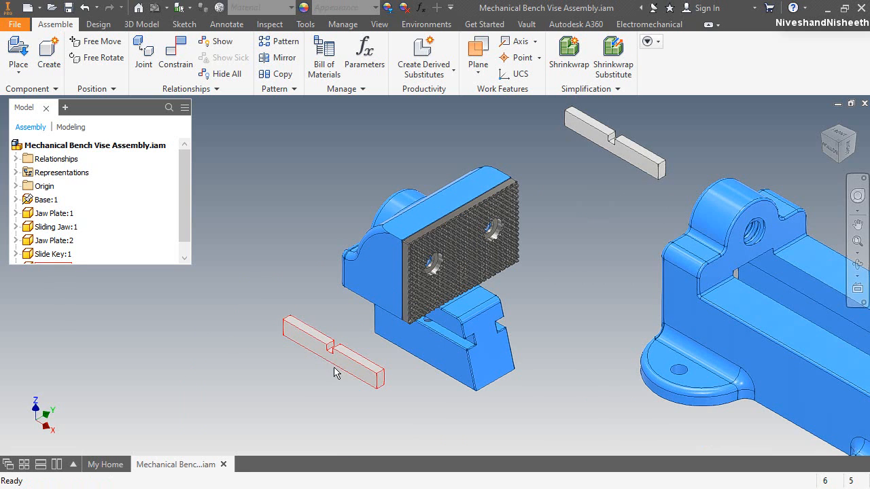
Free Rotate the slide key beside the jaw's lower block to tilt its notched side toward the sliding jaw
click(92, 59)
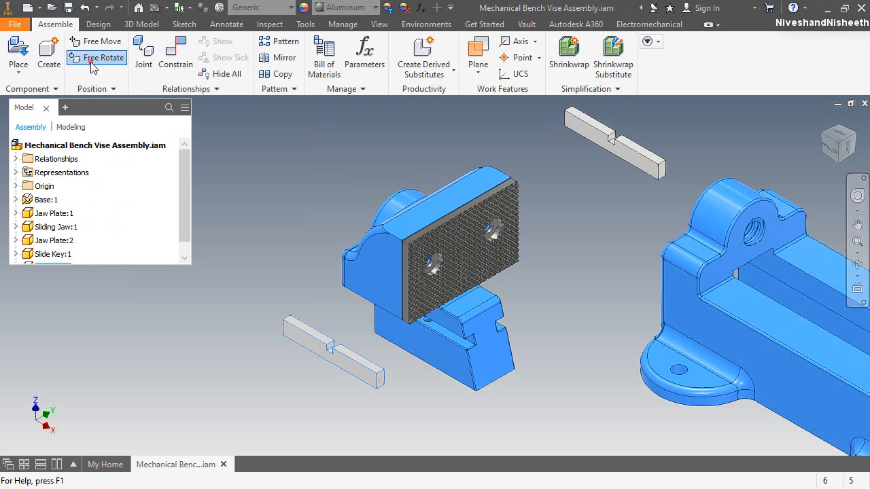
click(316, 366)
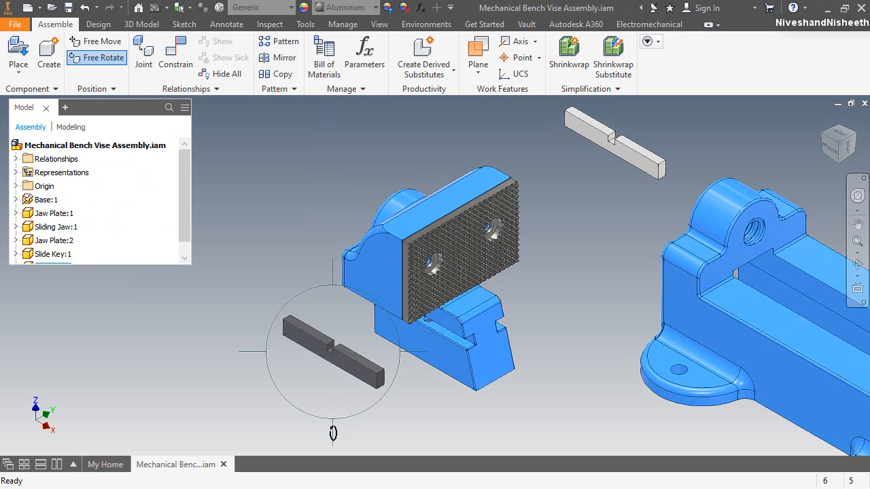
drag(333, 434, 342, 369)
drag(299, 268, 367, 304)
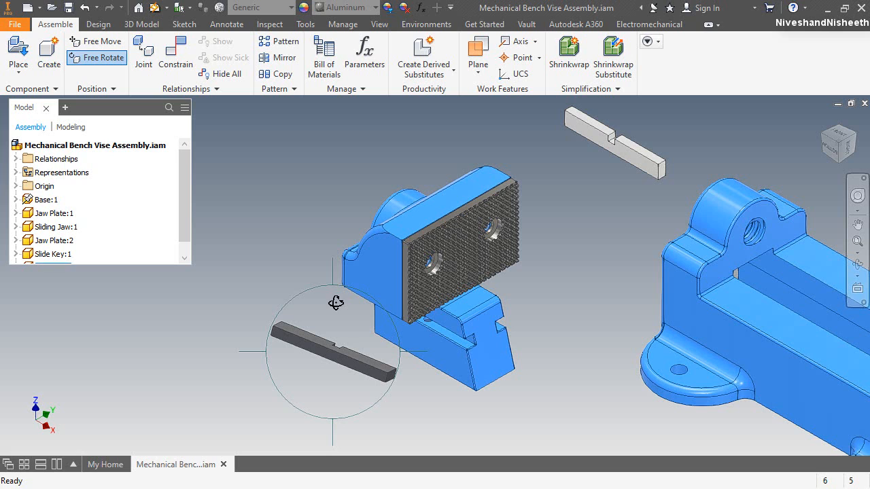
right_click(336, 303)
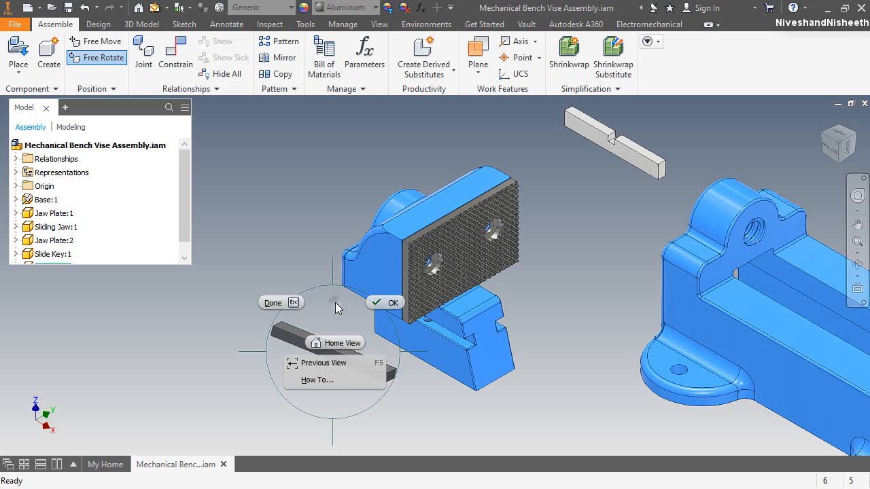
click(382, 303)
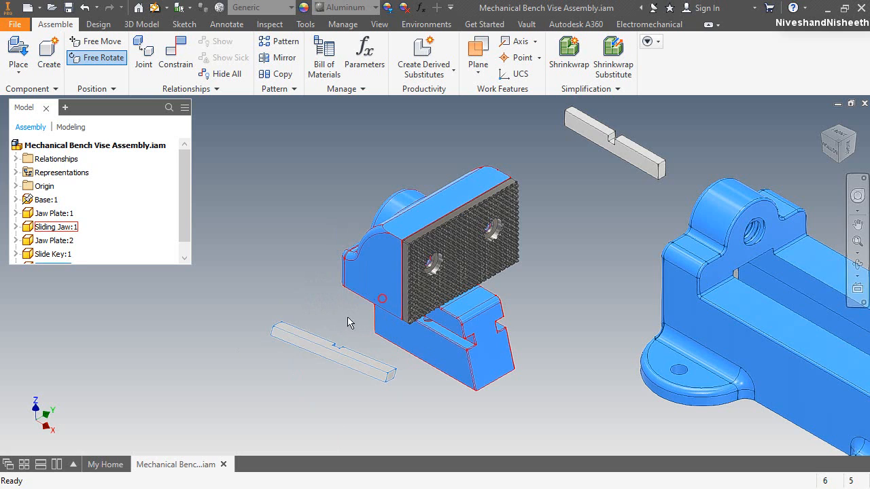
click(283, 197)
Mate the slide key's notched side face to the inner wall of the sliding jaw's key slot with zero offset
click(180, 50)
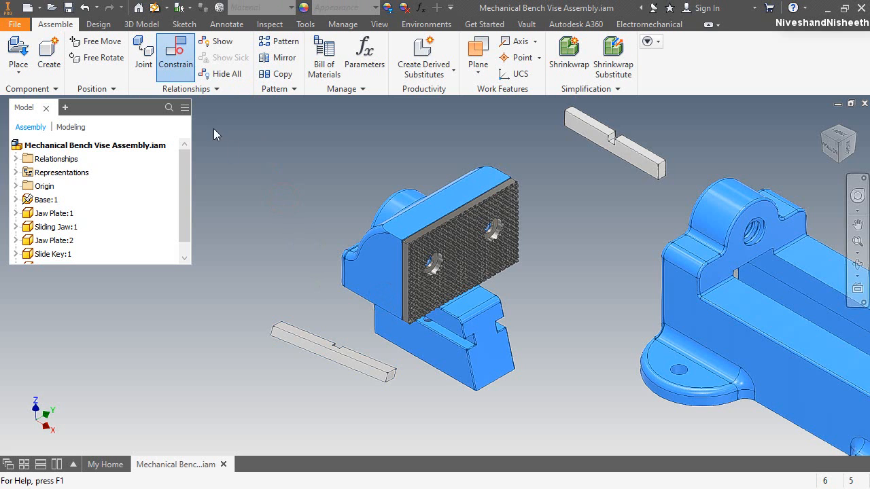
scroll(473, 355, up, 5)
click(478, 324)
scroll(484, 330, down, 5)
click(857, 196)
click(579, 271)
click(451, 325)
click(423, 347)
drag(423, 346, 315, 364)
scroll(433, 258, up, 4)
scroll(433, 258, up, 3)
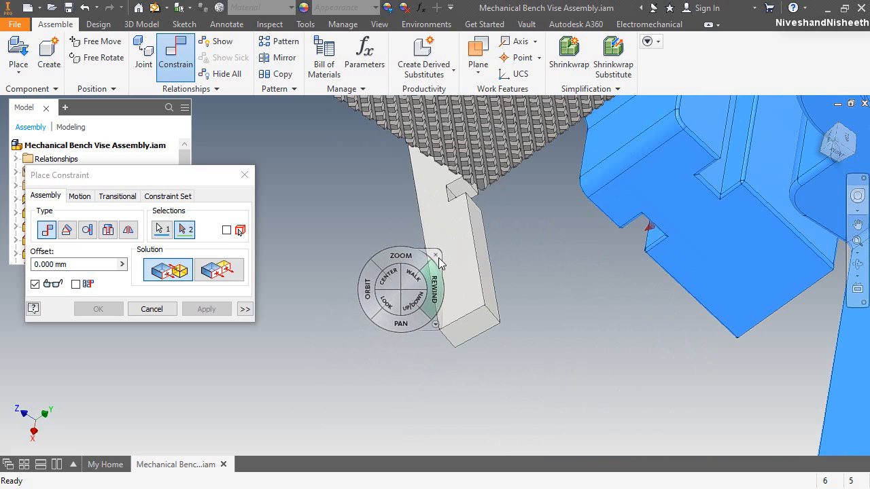
click(434, 256)
click(486, 269)
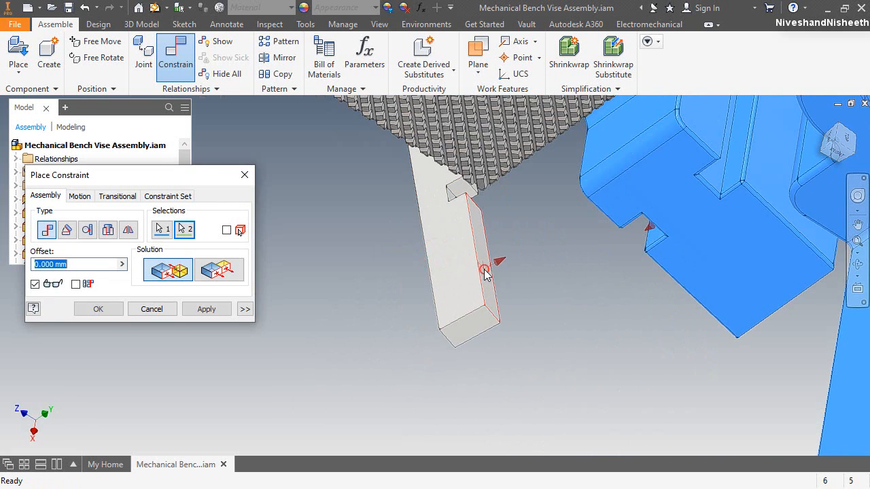
click(204, 308)
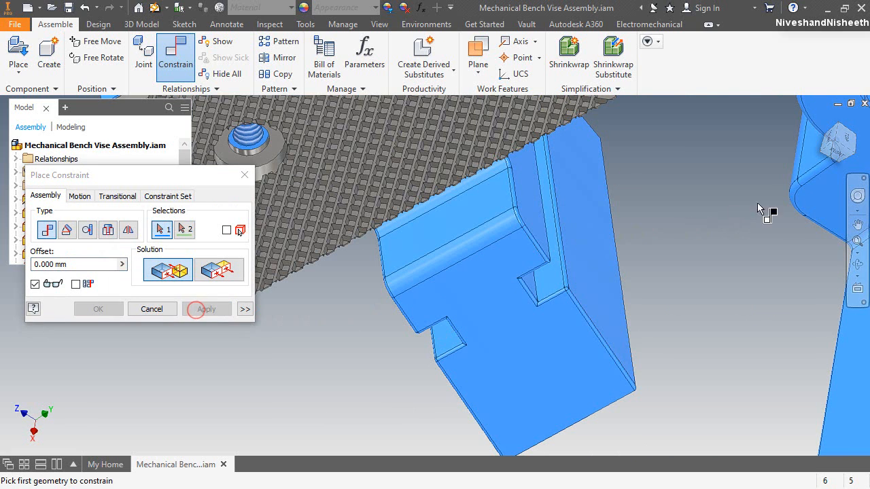
Mate the slide key's upper long face to the matching wall of the sliding jaw's key slot with zero offset
click(857, 197)
drag(744, 252, 681, 267)
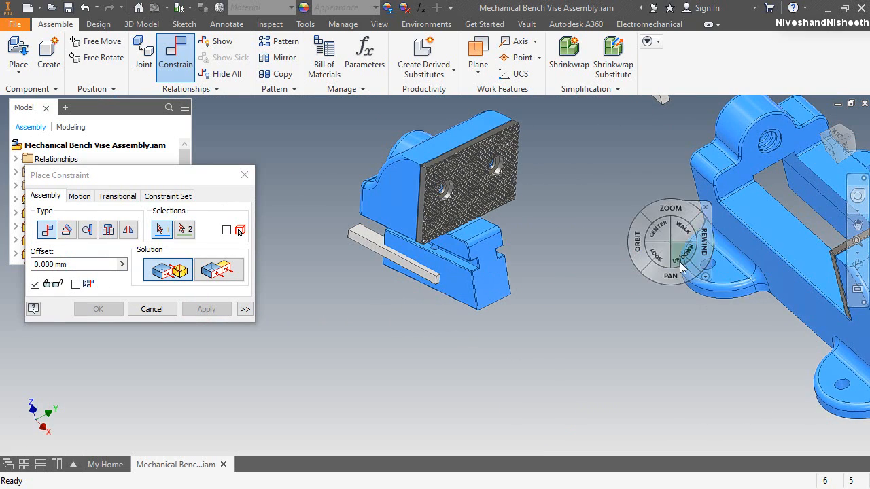
click(705, 208)
scroll(405, 250, down, 5)
click(309, 220)
click(857, 265)
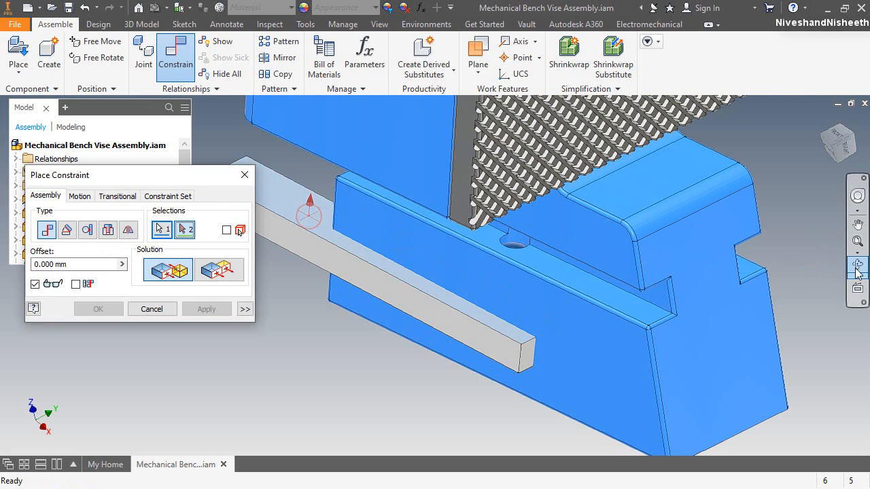
drag(485, 309, 481, 249)
right_click(481, 249)
click(513, 259)
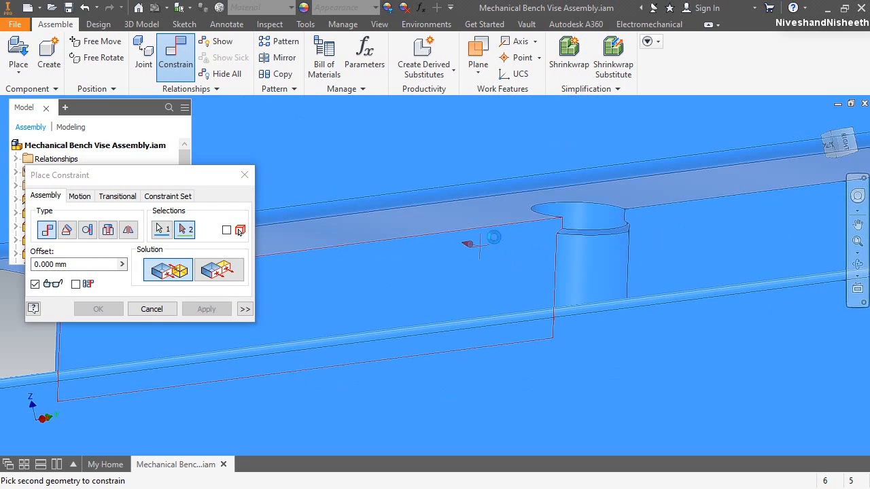
scroll(494, 236, up, 3)
click(503, 217)
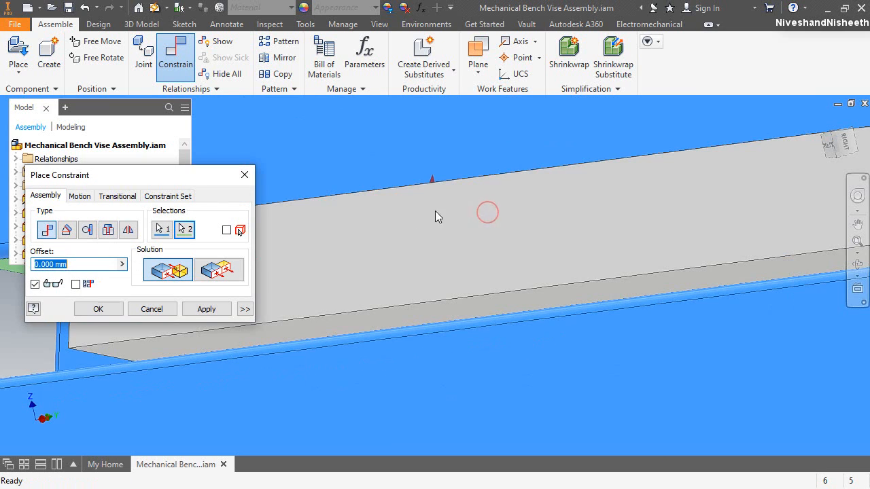
click(204, 310)
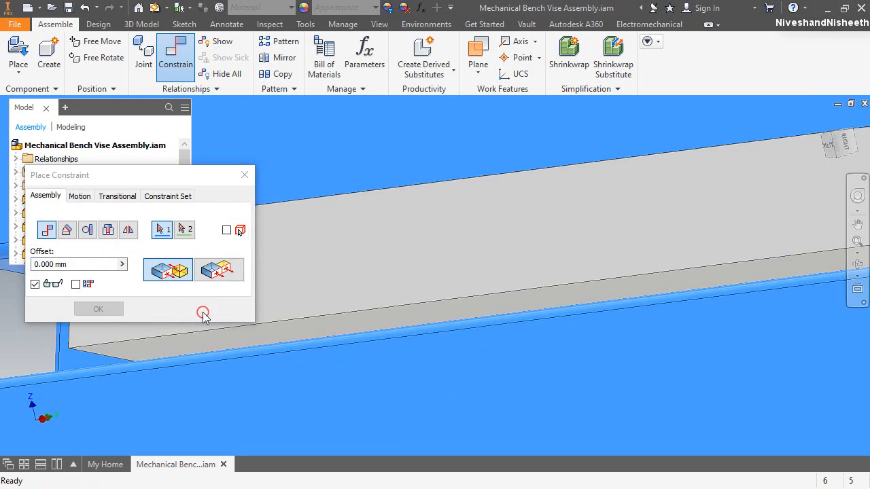
Set the slide key's end face flush with the sliding jaw's threaded-hole end face, using a zero offset
click(231, 272)
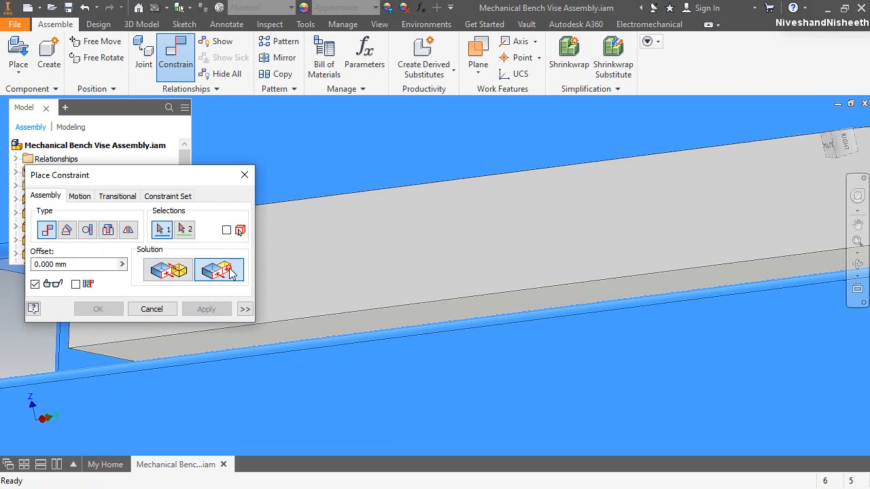
click(829, 147)
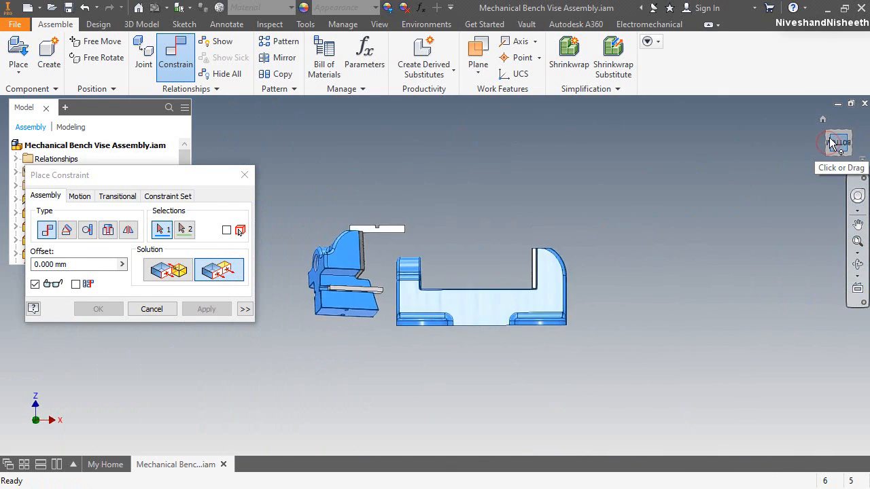
scroll(403, 384, down, 5)
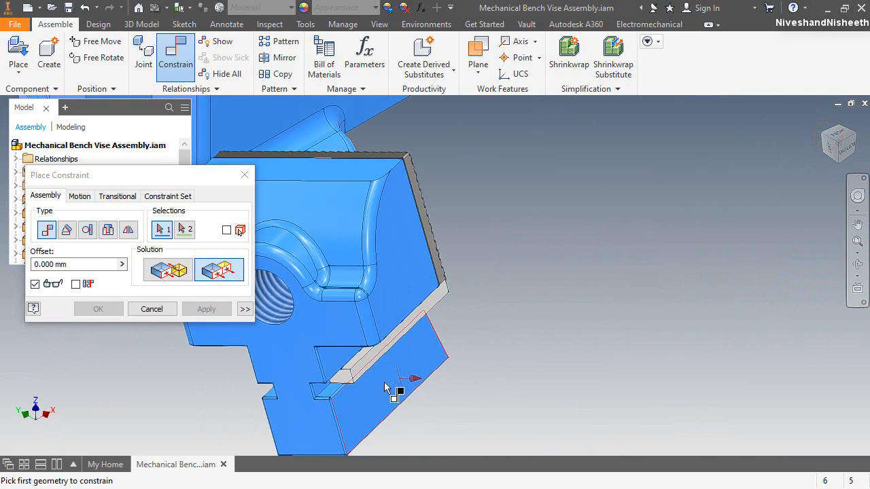
scroll(306, 405, down, 4)
click(487, 299)
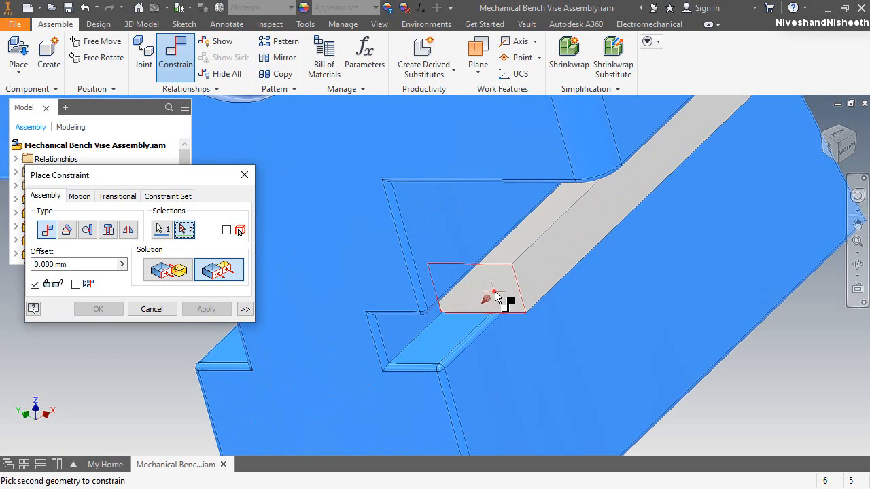
click(378, 411)
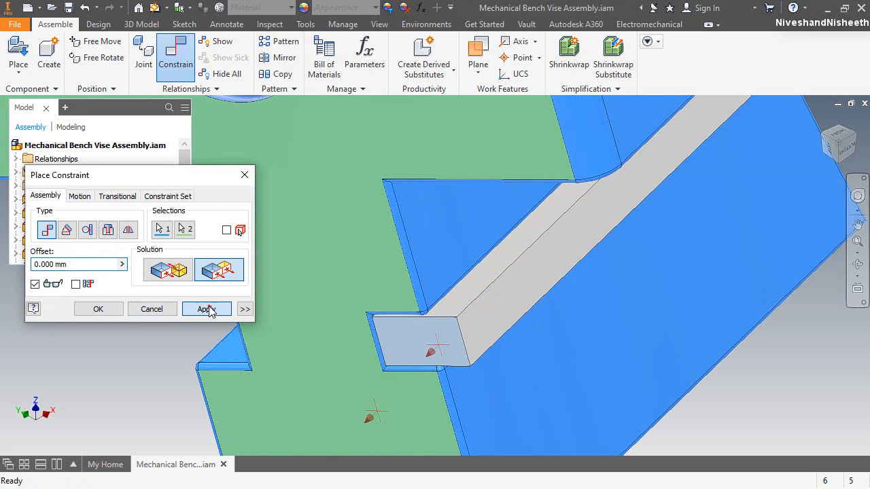
click(207, 309)
scroll(421, 379, up, 8)
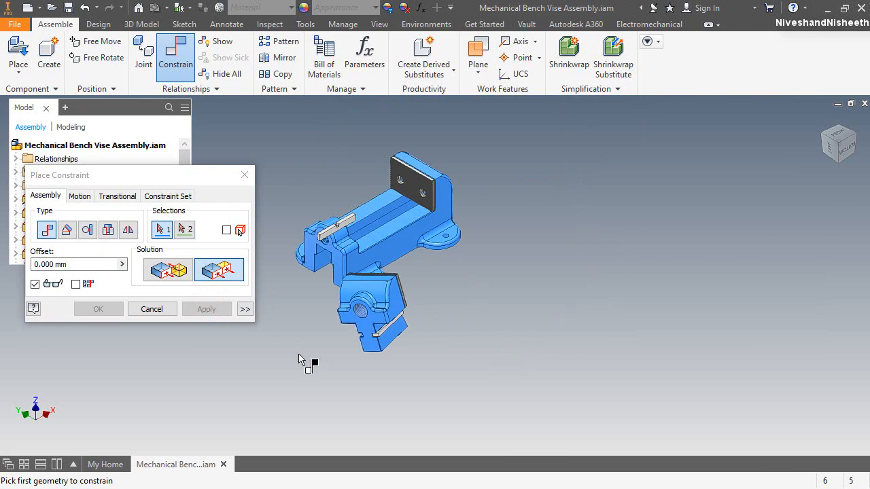
click(151, 309)
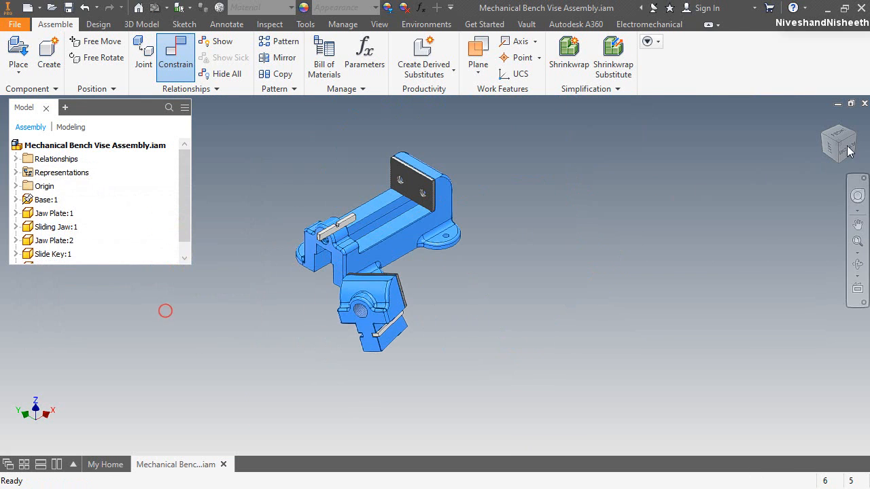
Mate the second slide key's notched side face to the inner wall of the jaw's opposite key slot with zero offset
click(823, 139)
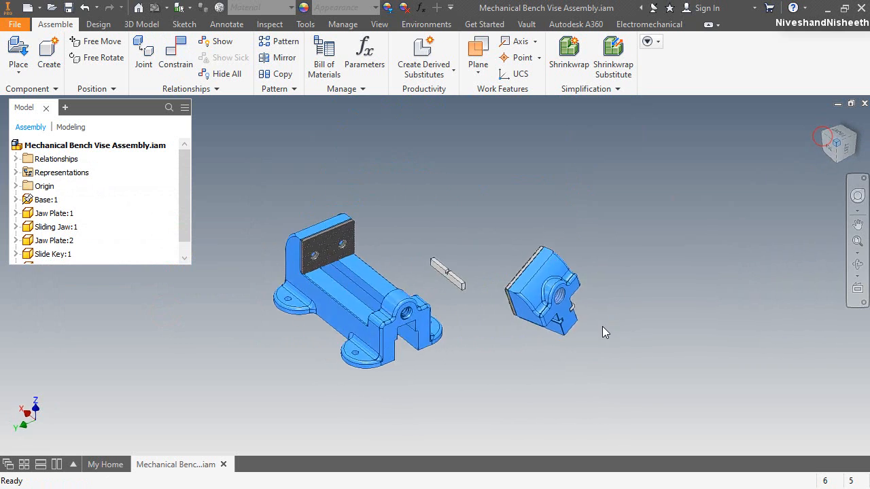
click(176, 51)
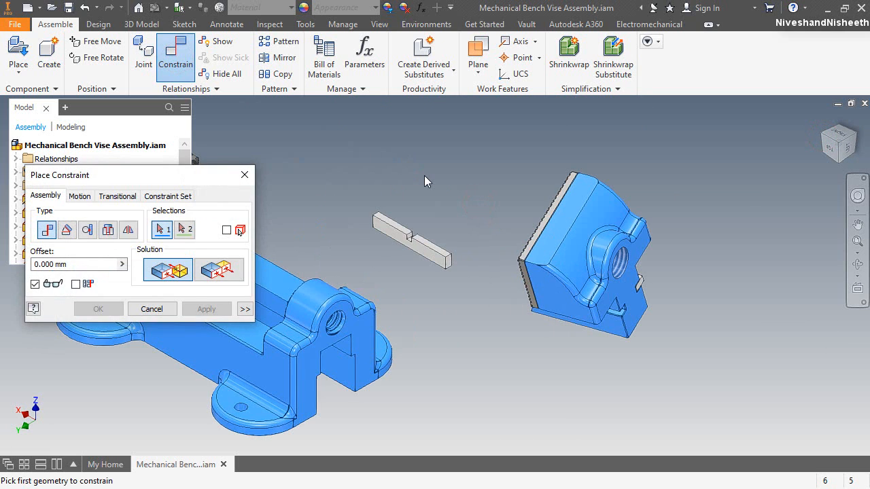
scroll(425, 194, up, 3)
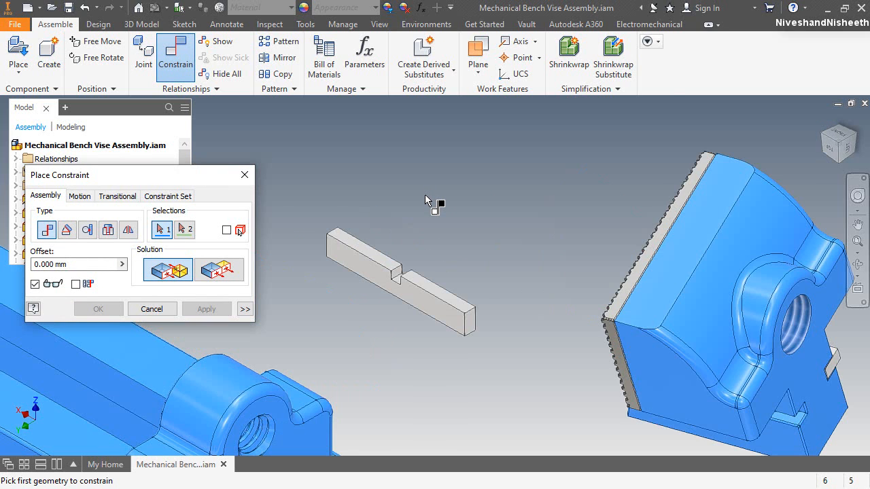
scroll(435, 292, up, 3)
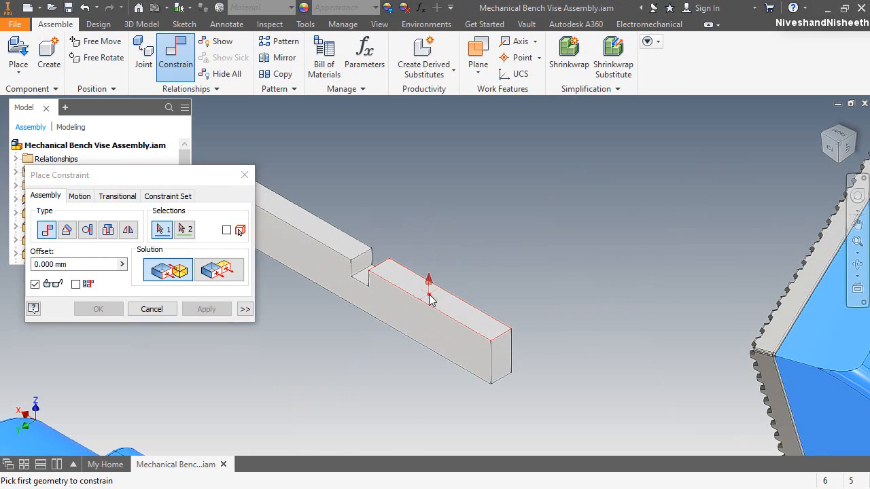
click(430, 299)
scroll(430, 292, down, 5)
click(857, 268)
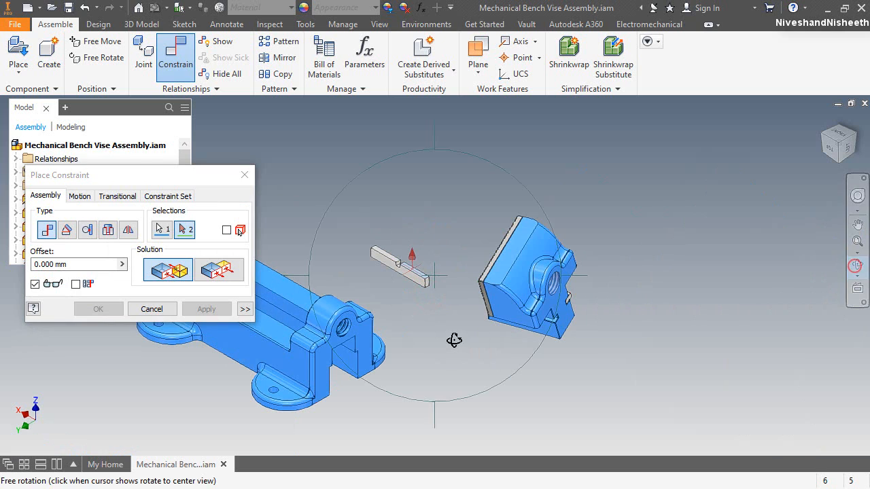
drag(436, 410, 442, 369)
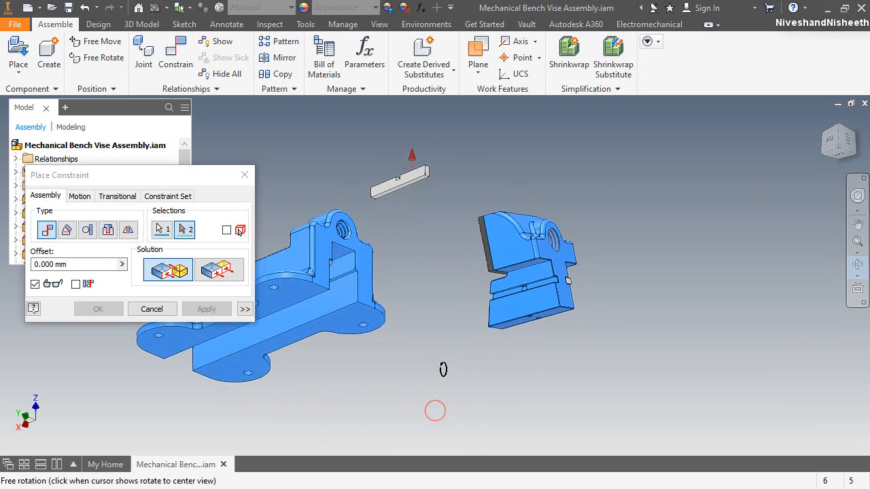
scroll(532, 258, up, 4)
right_click(581, 310)
key(Escape)
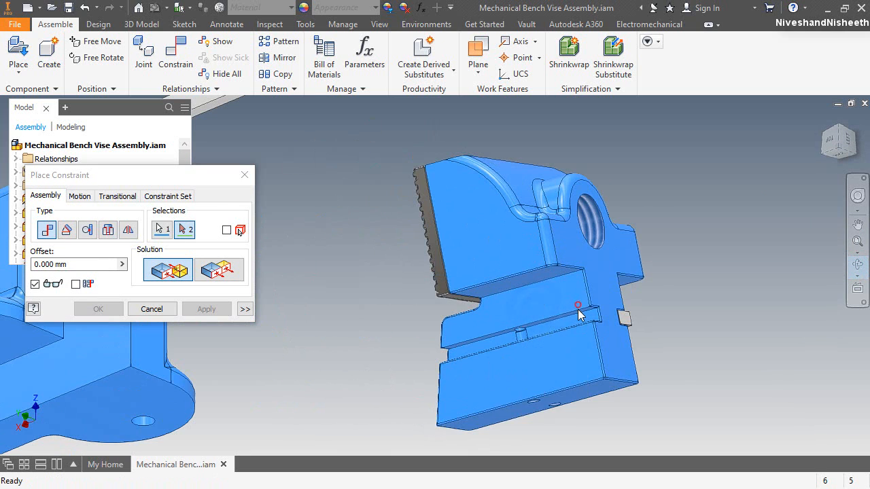
scroll(580, 329, up, 3)
click(579, 330)
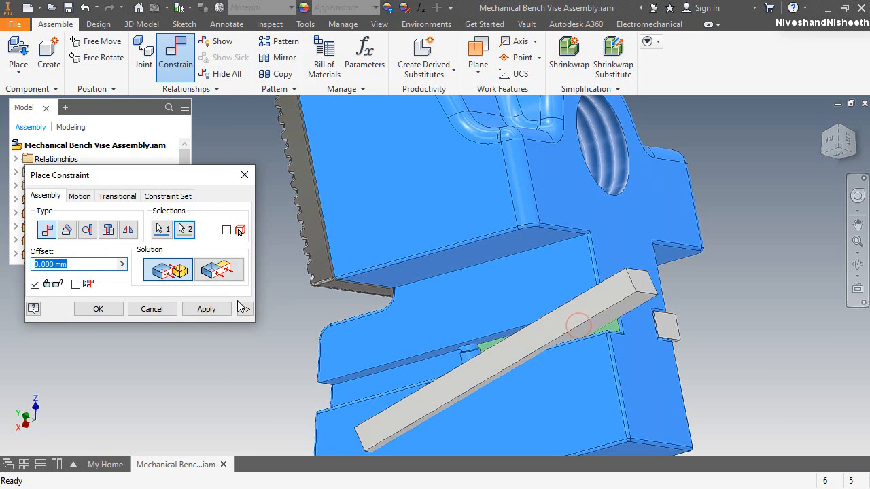
click(203, 309)
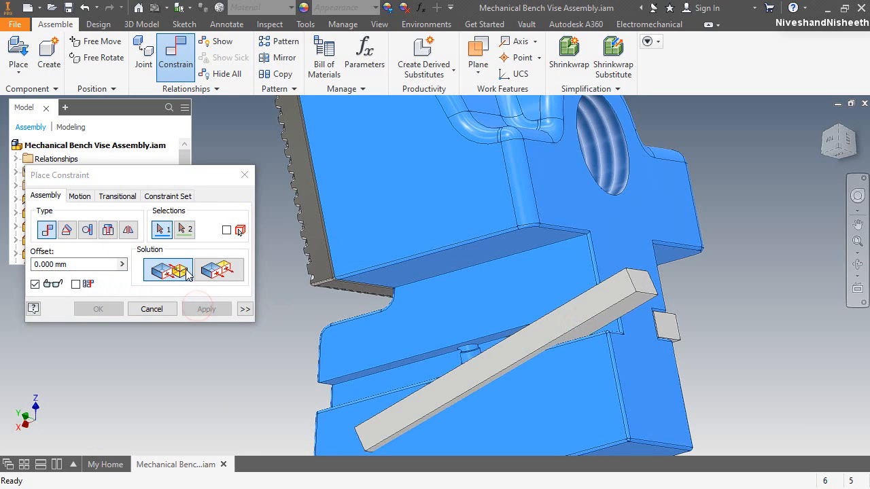
Mate the second slide key's upper long face to the downward-facing wall of its key slot with zero offset
scroll(431, 362, up, 4)
click(443, 369)
scroll(466, 313, down, 2)
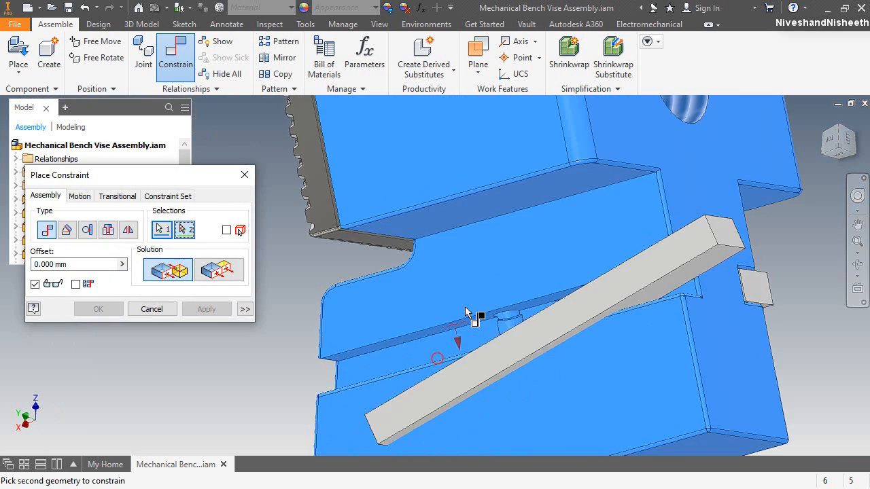
click(848, 263)
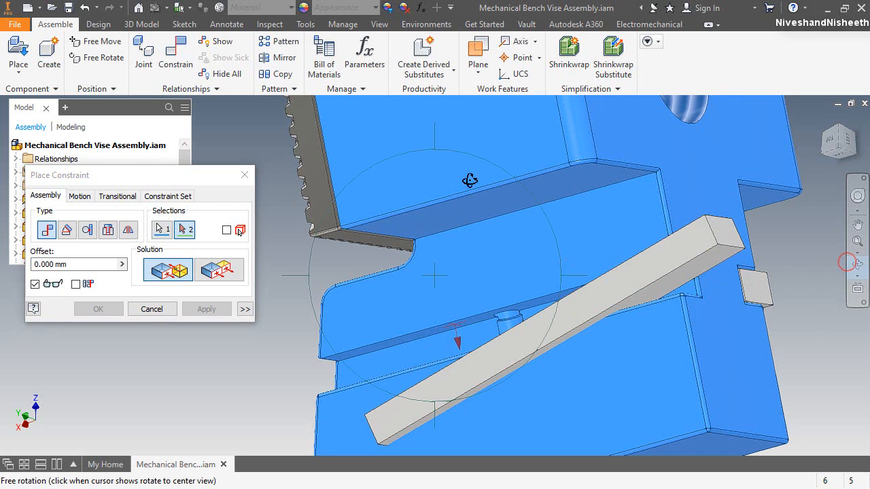
drag(432, 141, 466, 279)
right_click(465, 279)
click(519, 279)
click(547, 249)
click(197, 309)
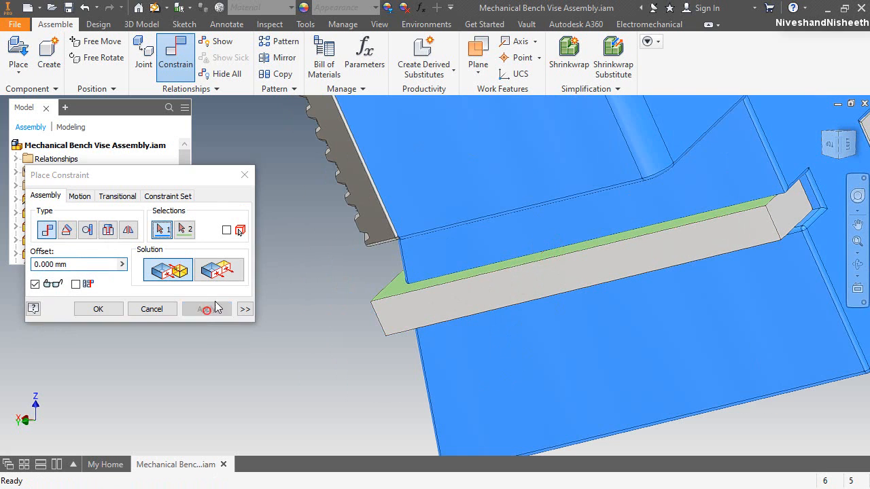
Set the second slide key's end face flush with the sliding jaw's end face at zero offset and finish constraining
scroll(591, 286, down, 5)
scroll(639, 255, up, 5)
click(625, 238)
click(587, 314)
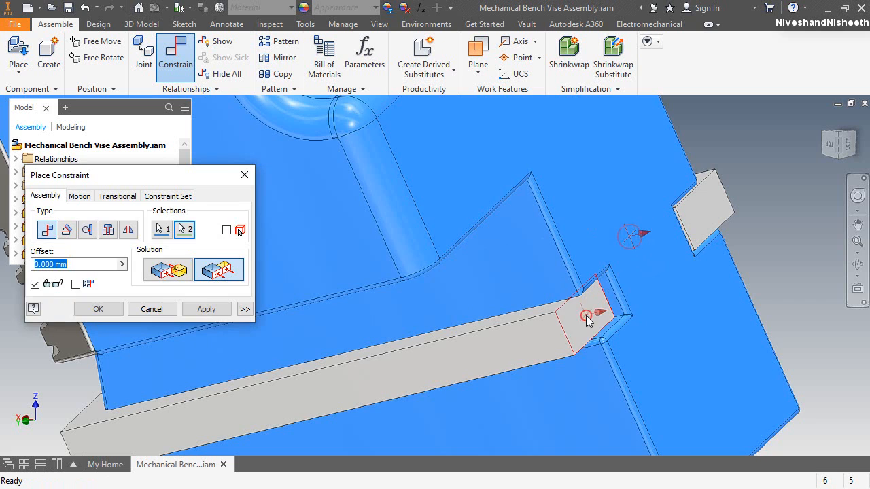
click(150, 309)
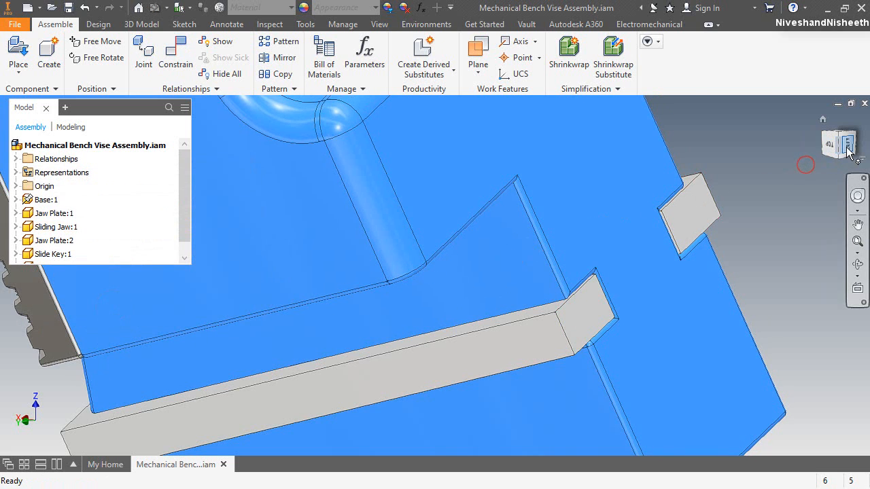
Free Rotate the sliding jaw until it stands upright and move it with its plate and keys beside the base
click(847, 146)
drag(683, 249, 617, 219)
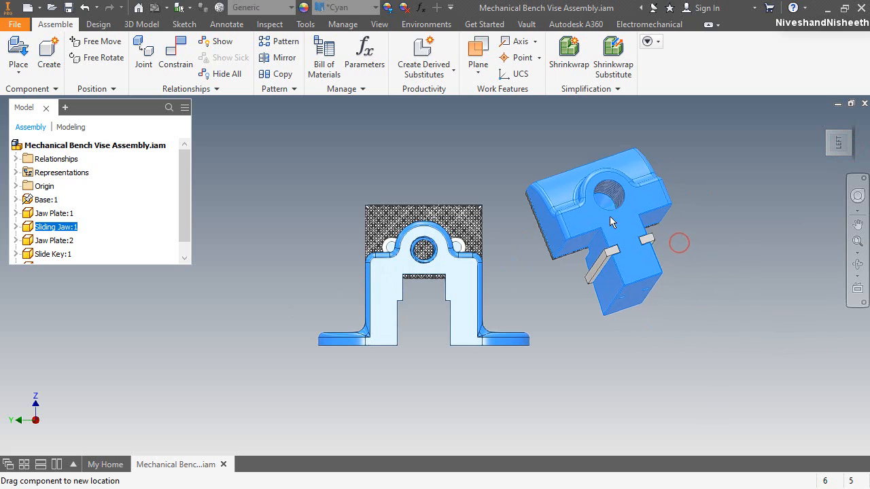
click(110, 60)
drag(749, 132, 785, 194)
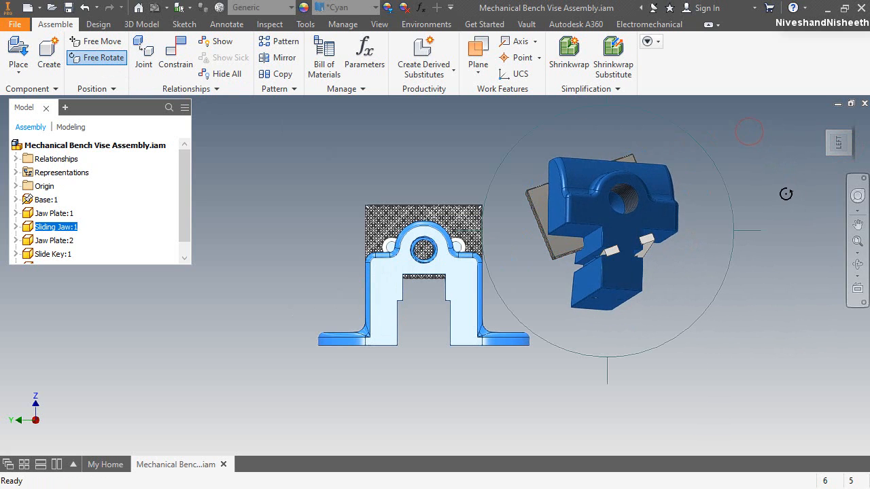
mouse_move(605, 97)
mouse_down()
mouse_move(604, 88)
mouse_move(600, 112)
mouse_up()
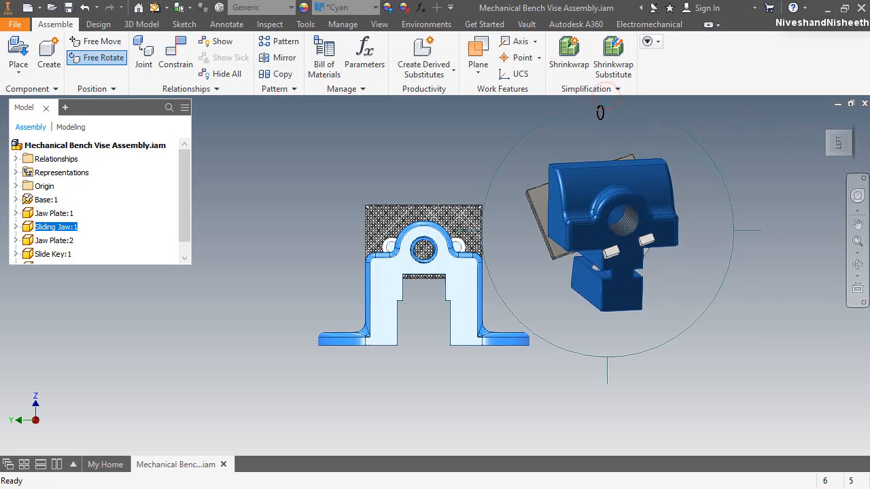
right_click(632, 138)
click(677, 137)
click(703, 173)
drag(652, 201, 614, 215)
click(724, 194)
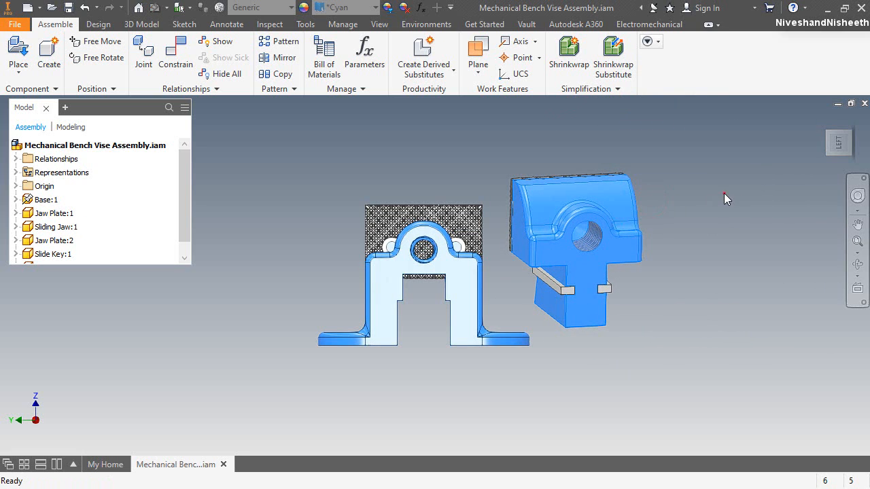
Move the sliding jaw with its plate and keys clear of the base, in front of the base's threaded end
click(853, 139)
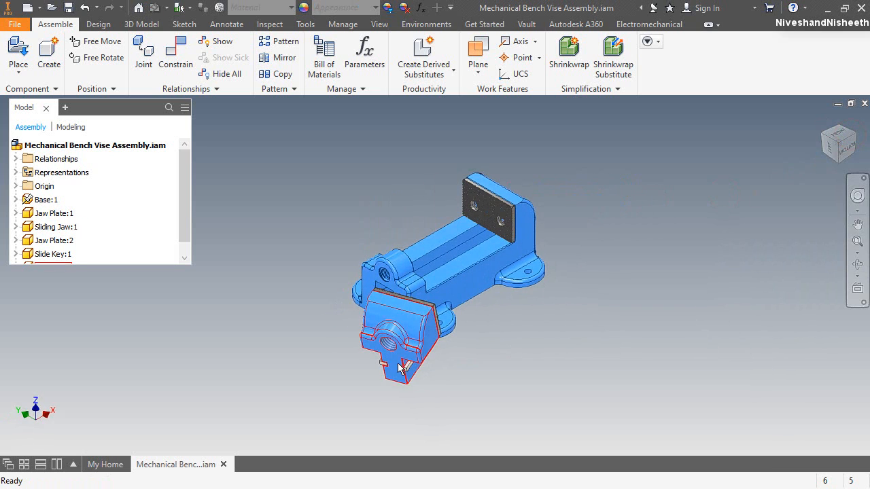
click(394, 352)
drag(394, 352, 317, 343)
click(316, 229)
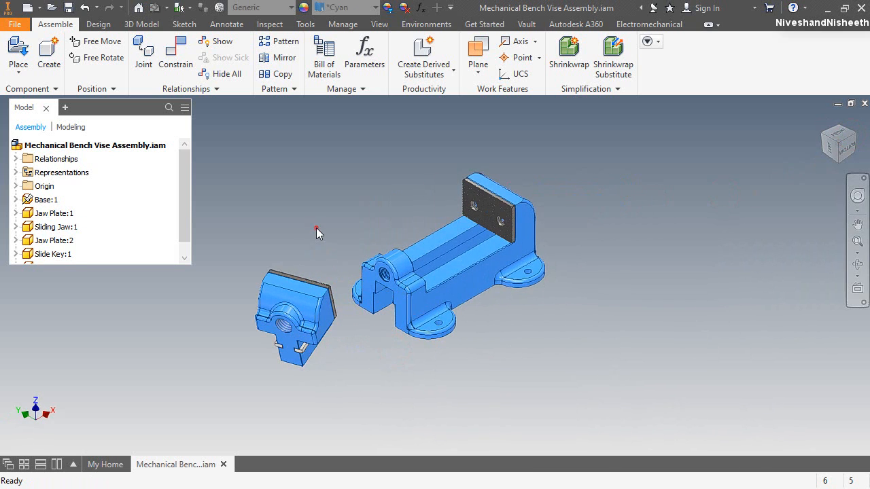
Constrain the sliding jaw's side face flush with the base's long side face at zero offset
right_click(299, 132)
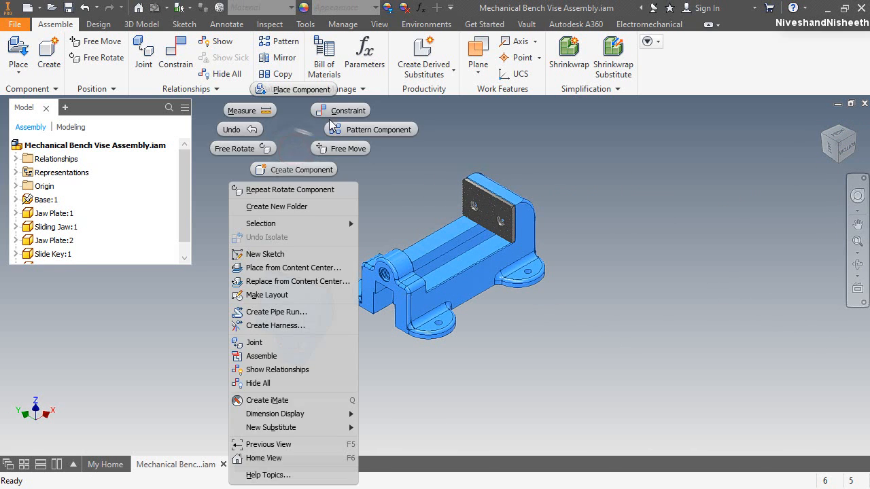
click(338, 111)
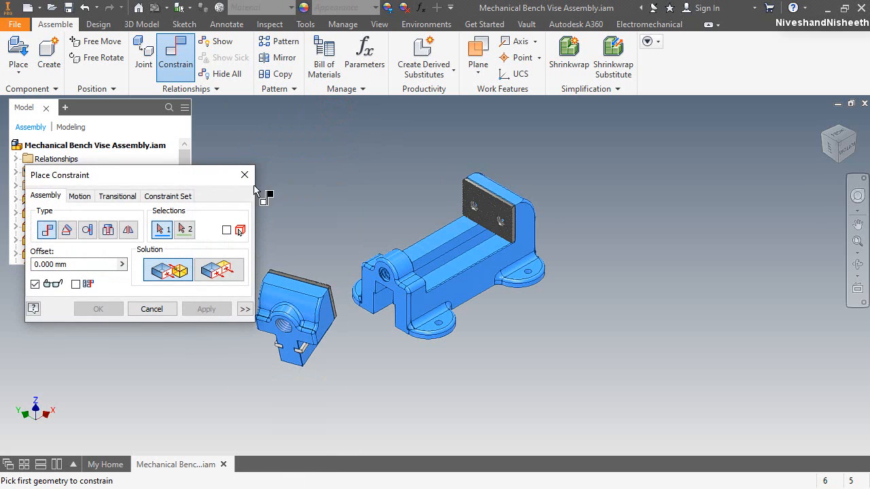
drag(210, 175, 776, 117)
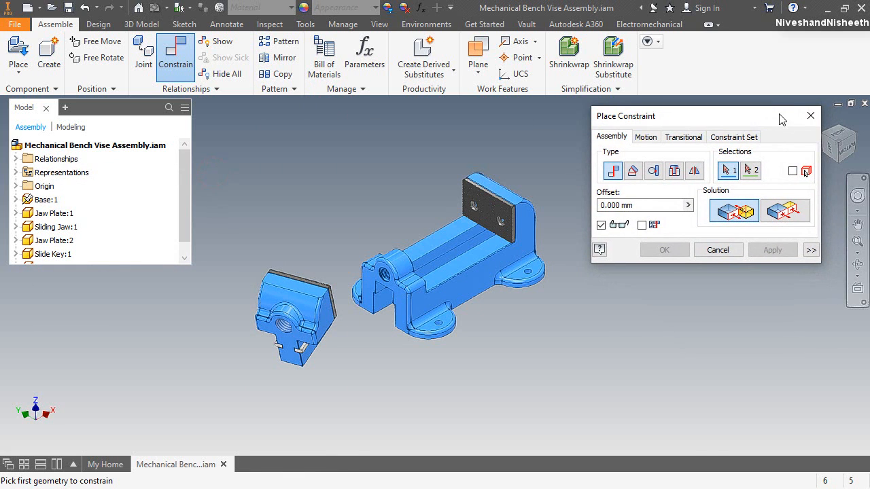
click(781, 214)
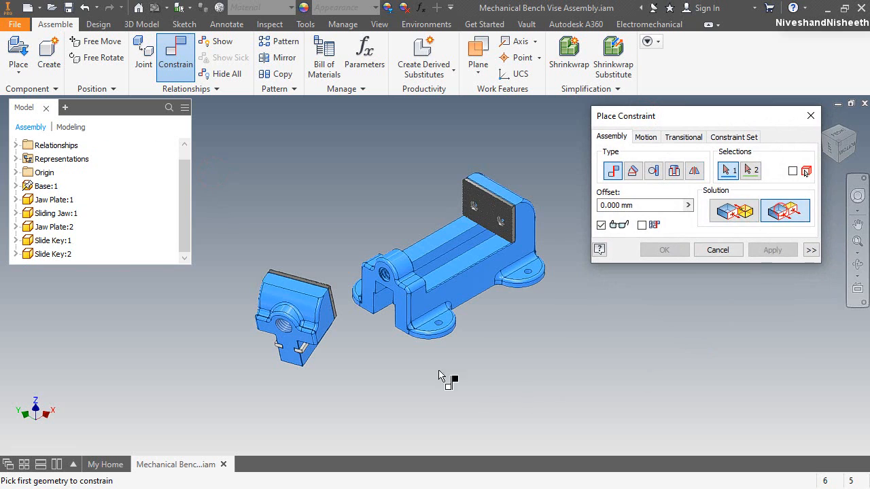
scroll(332, 329, up, 3)
click(300, 314)
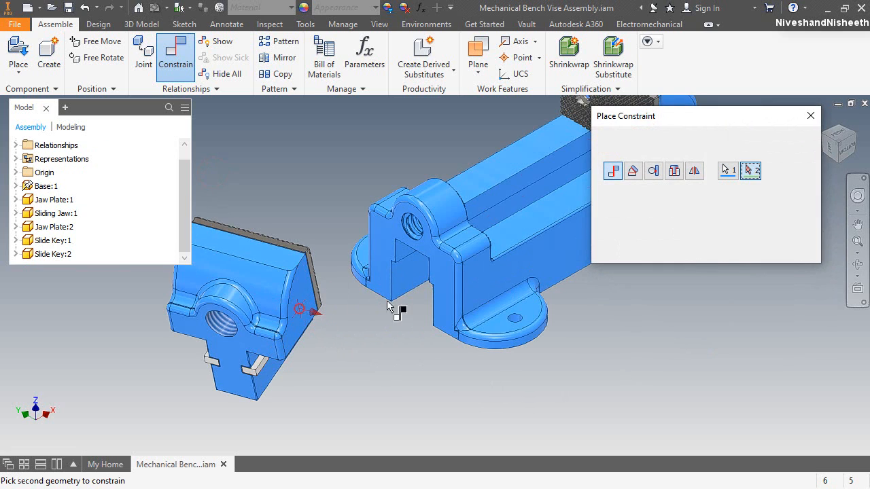
click(516, 266)
click(781, 253)
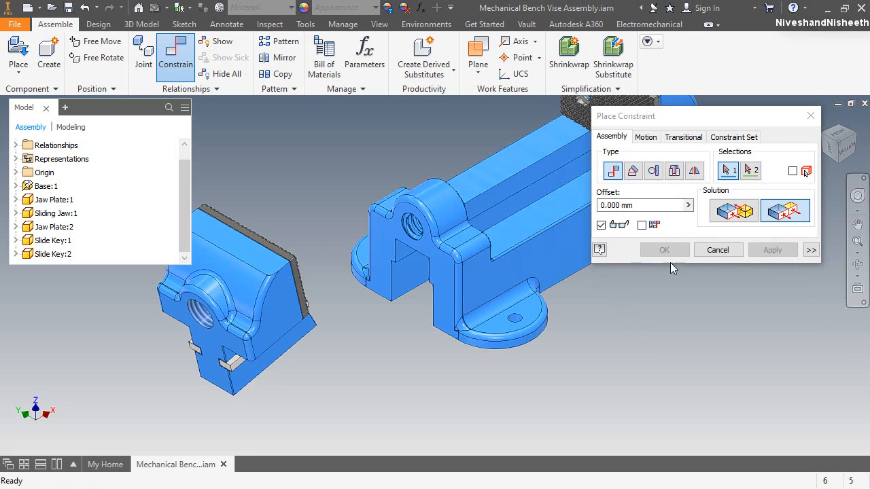
Mate the sliding jaw's underside to the top face of the base's rail at zero offset and finish constraining
click(745, 214)
click(550, 209)
click(856, 265)
drag(344, 328, 332, 233)
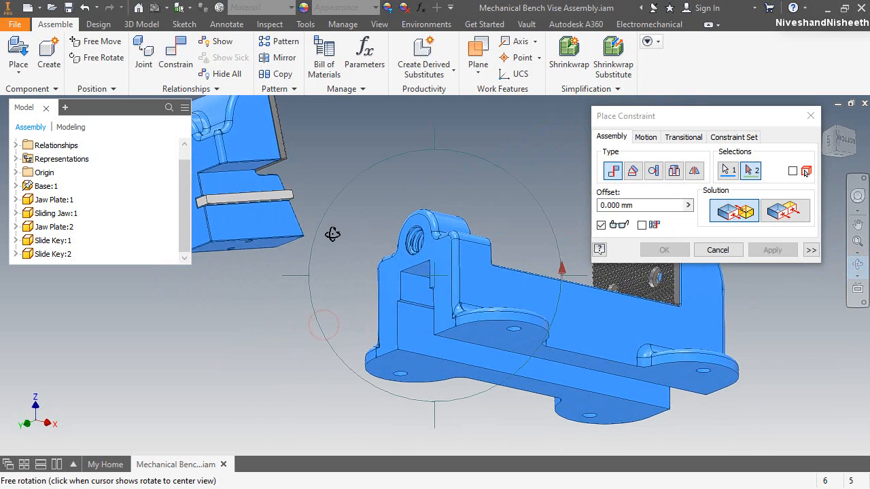
scroll(332, 233, up, 3)
right_click(348, 192)
click(384, 191)
scroll(274, 208, down, 5)
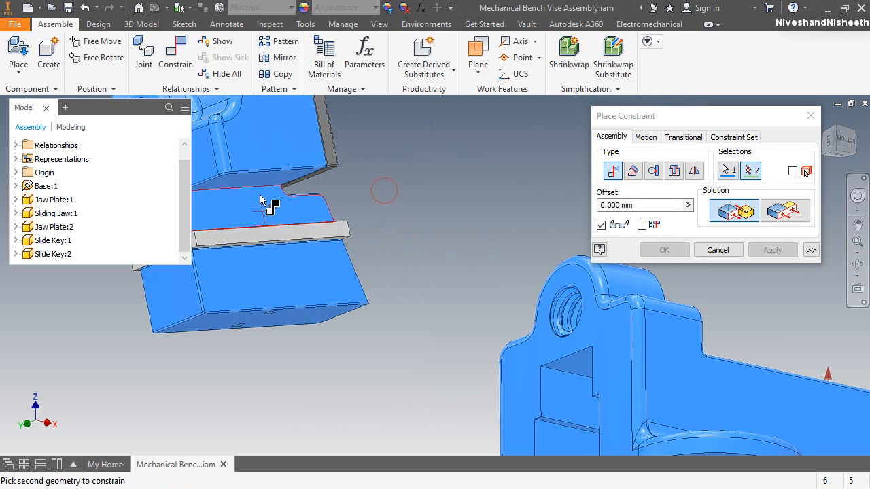
click(260, 206)
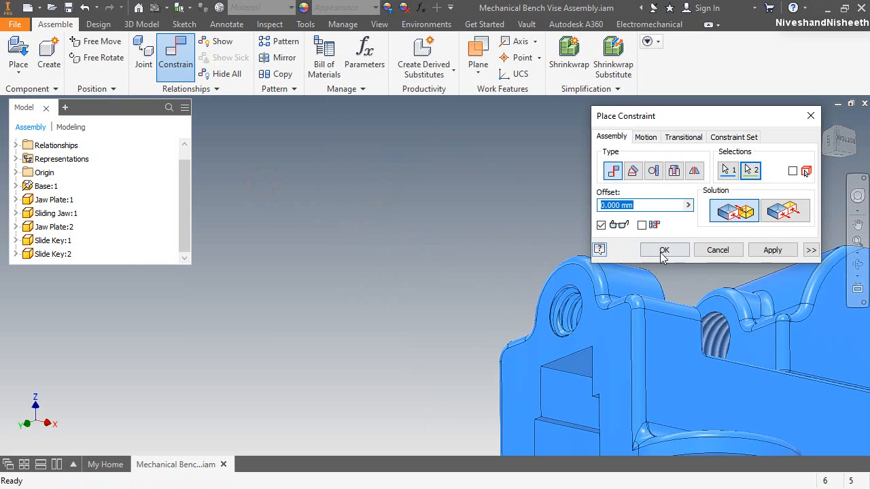
click(662, 250)
Test the sliding jaw's travel along the base rails and examine its fit from both ends of the vise
click(824, 121)
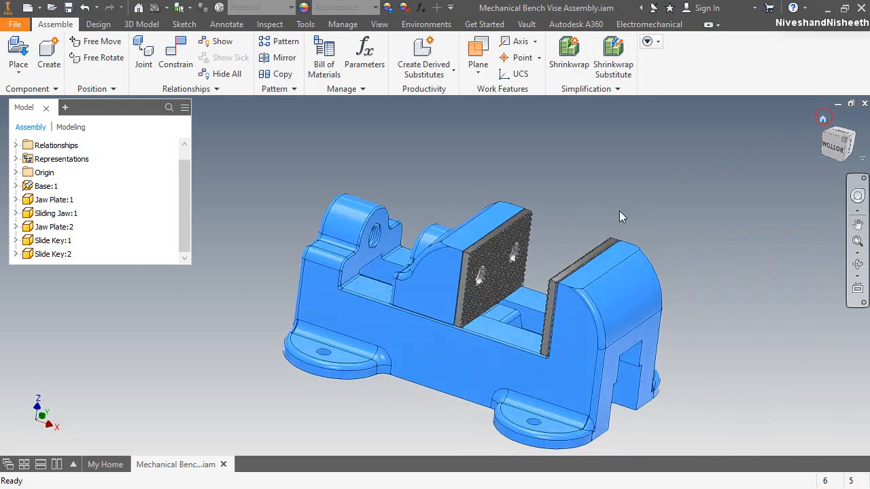
mouse_move(417, 247)
mouse_down()
mouse_move(354, 200)
mouse_move(412, 246)
mouse_up()
click(582, 185)
click(830, 146)
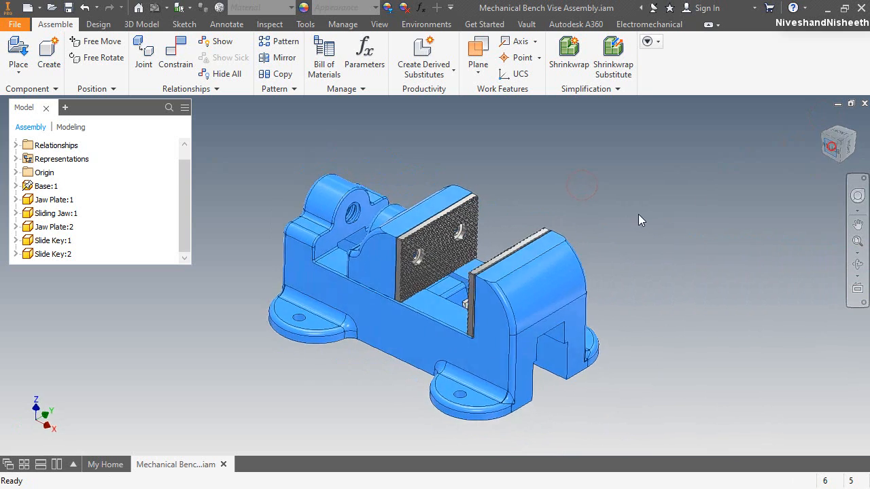
scroll(519, 234, down, 3)
scroll(505, 238, down, 3)
click(719, 145)
click(829, 137)
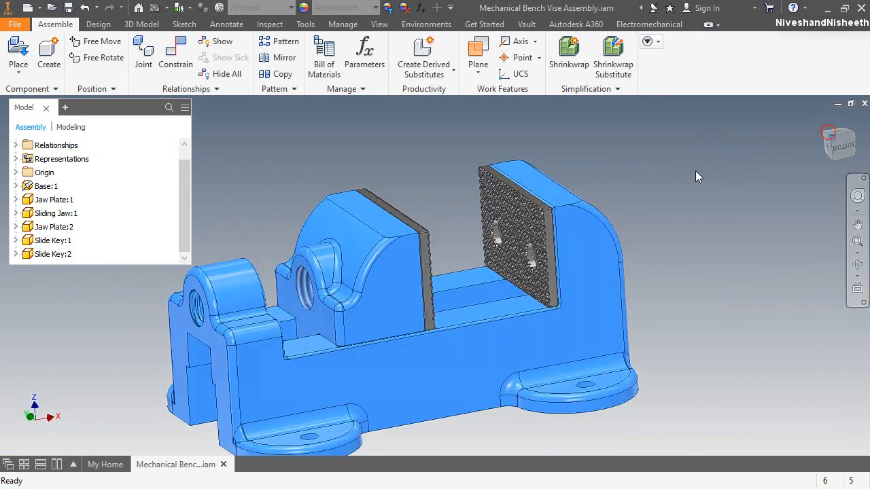
mouse_move(412, 286)
mouse_down()
mouse_move(434, 274)
mouse_move(423, 280)
mouse_up()
Examine from underneath how the sliding jaw sits and moves in the base's slot
click(857, 263)
drag(437, 138, 404, 279)
right_click(434, 264)
click(471, 267)
scroll(446, 270, down, 3)
click(677, 153)
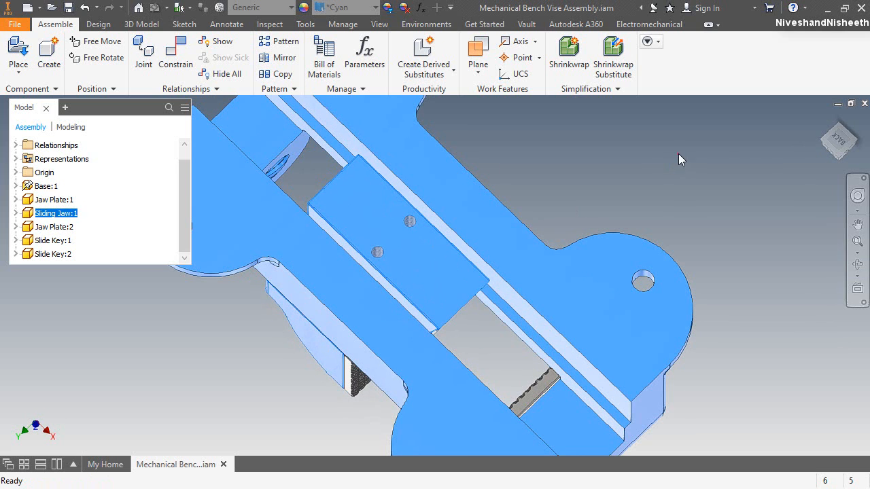
click(819, 123)
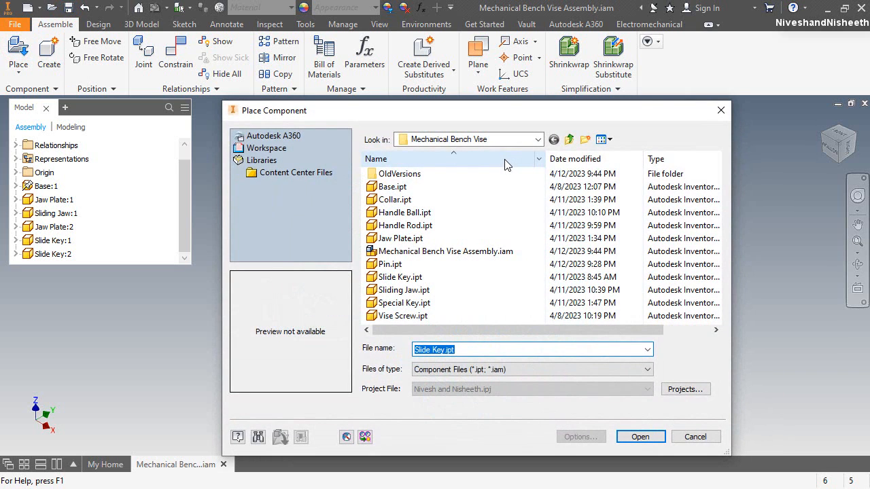
Place one Vise Screw.ipt component and move it in front of the base's threaded end
click(381, 190)
key(Down)
key(Down)
key(Down)
key(Down)
key(Down)
key(Down)
key(Down)
key(Down)
key(Down)
key(Down)
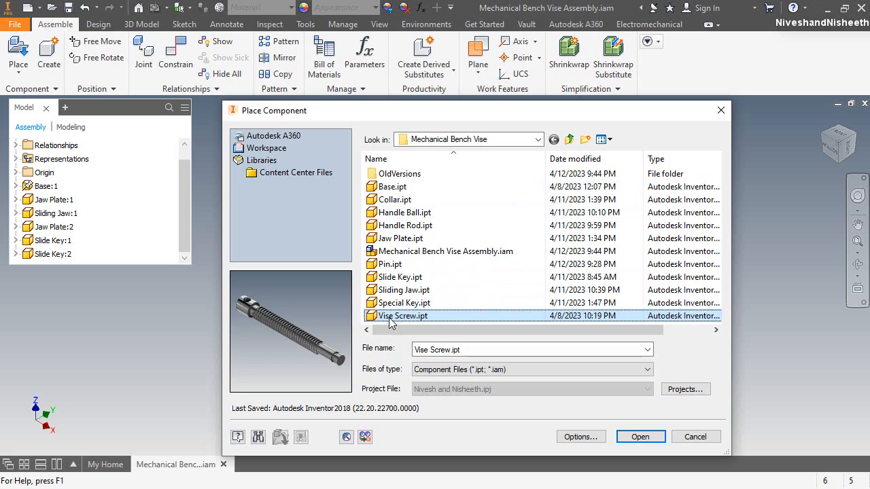
double_click(401, 316)
scroll(353, 174, down, 2)
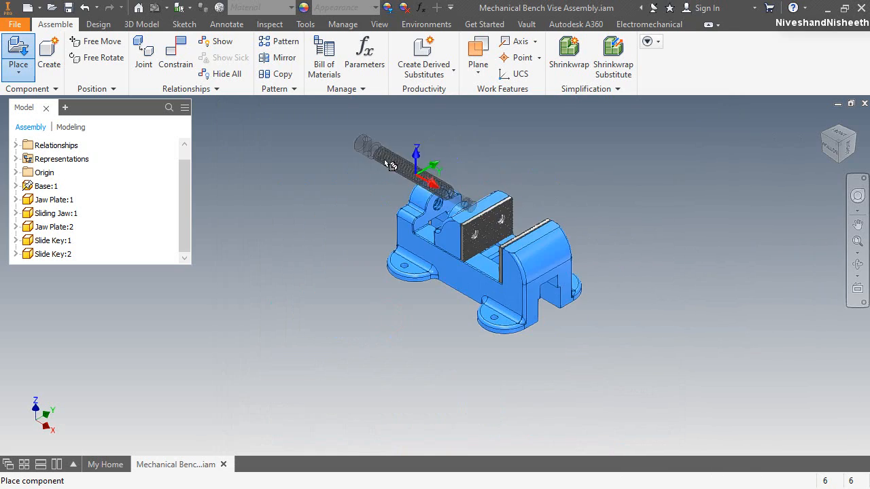
scroll(344, 202, up, 5)
click(367, 153)
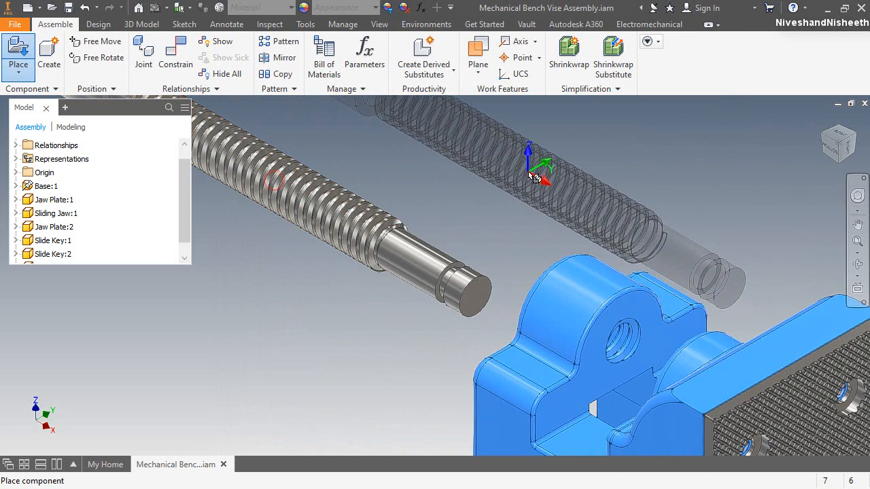
right_click(535, 177)
click(580, 174)
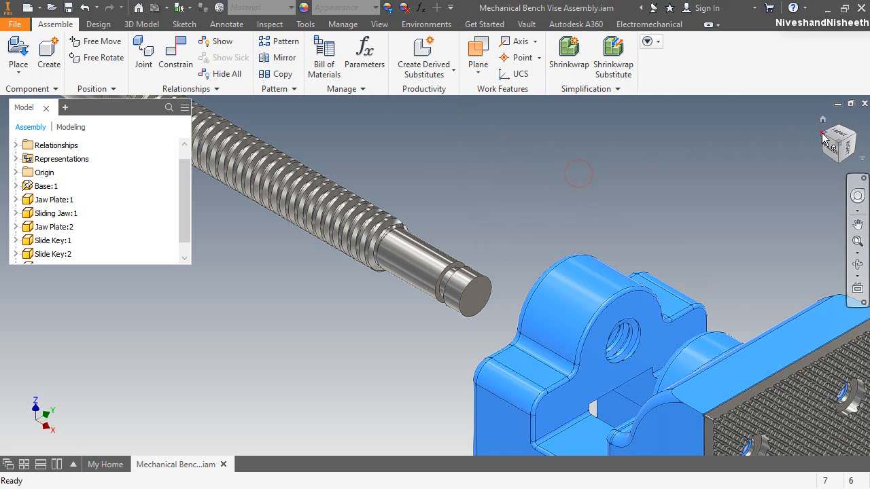
click(817, 130)
drag(399, 309, 279, 286)
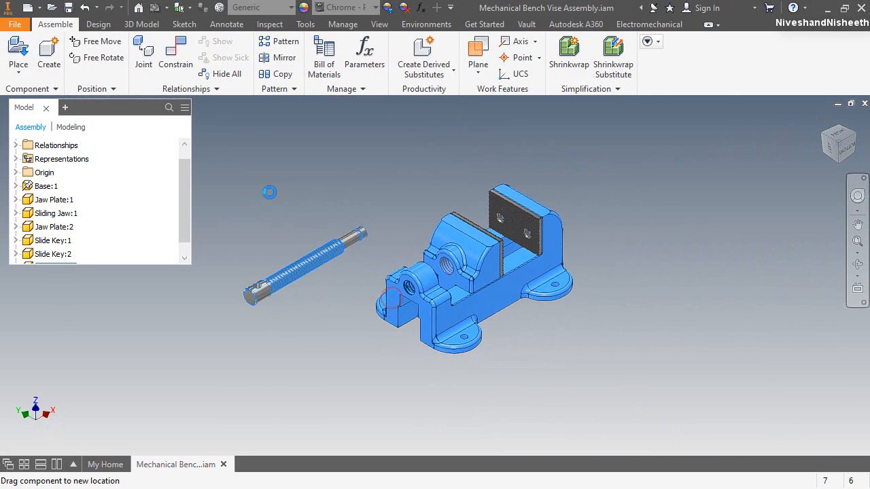
Mate the vise screw's thread axis to the base's threaded hole axis at zero offset and slide the screw along it
click(171, 63)
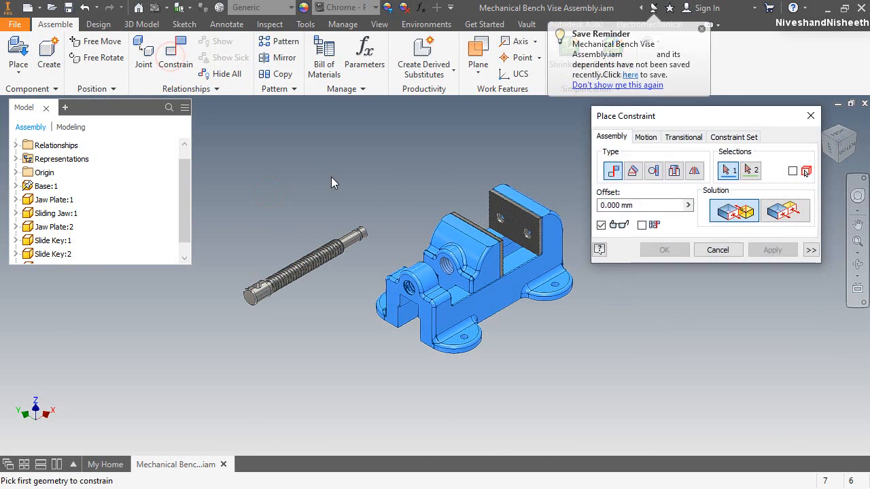
scroll(300, 243, up, 3)
click(313, 279)
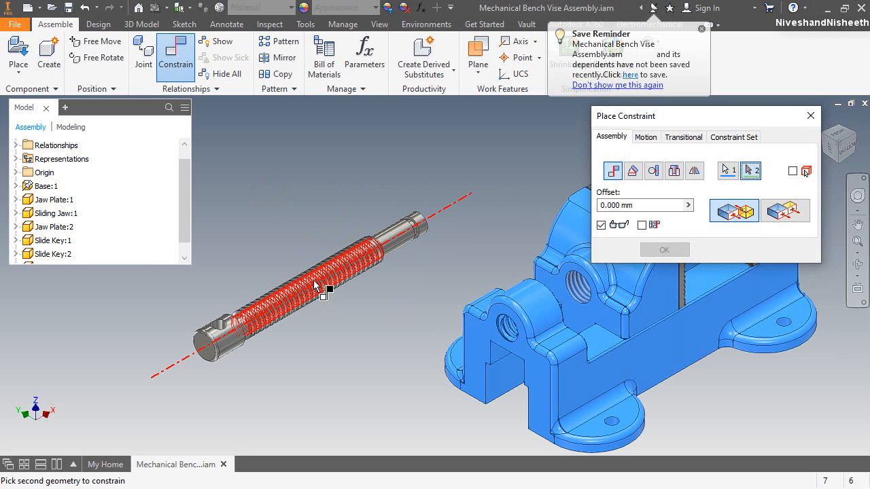
scroll(518, 336, up, 4)
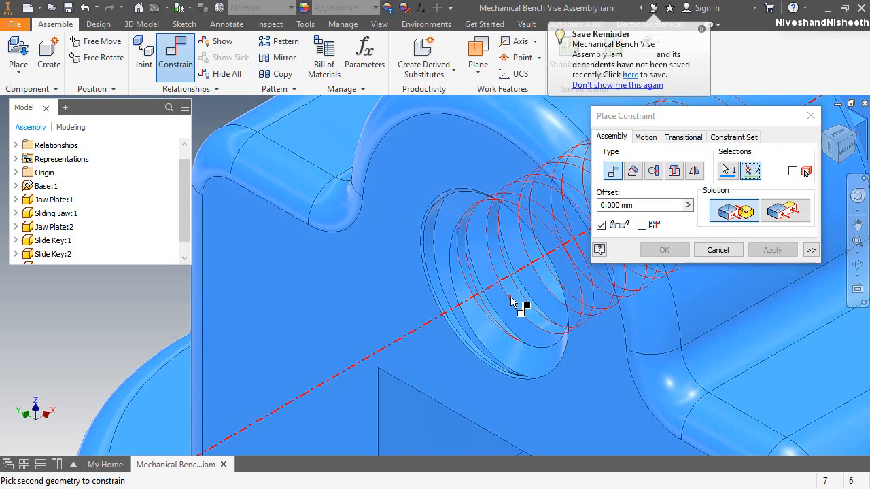
click(510, 303)
click(664, 250)
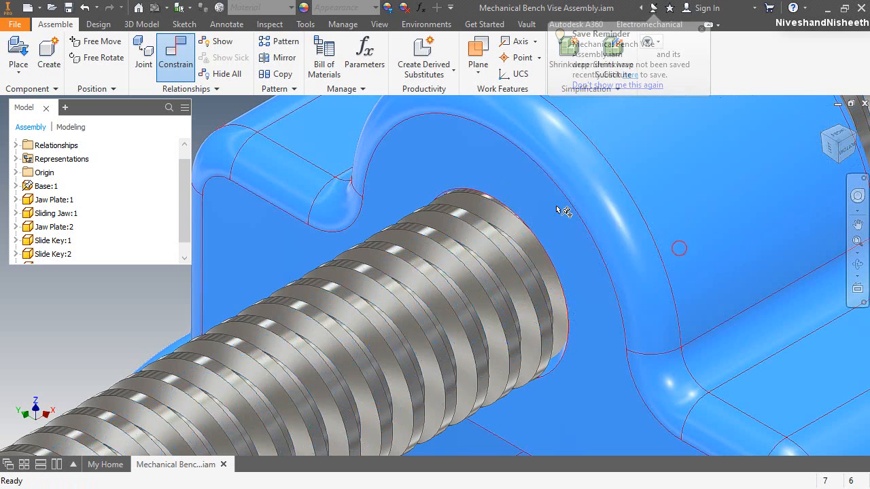
scroll(445, 278, up, 5)
drag(445, 278, 404, 277)
click(689, 336)
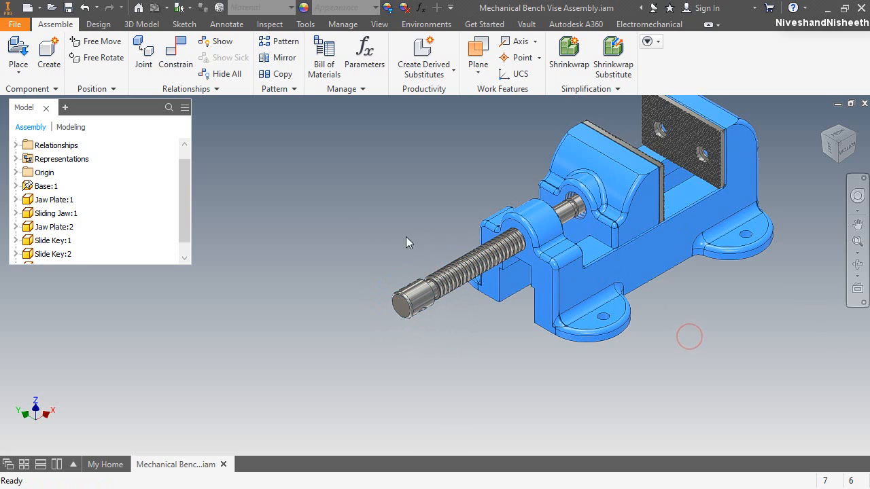
Place one Handle Rod.ipt component beside the head of the vise screw
key(p)
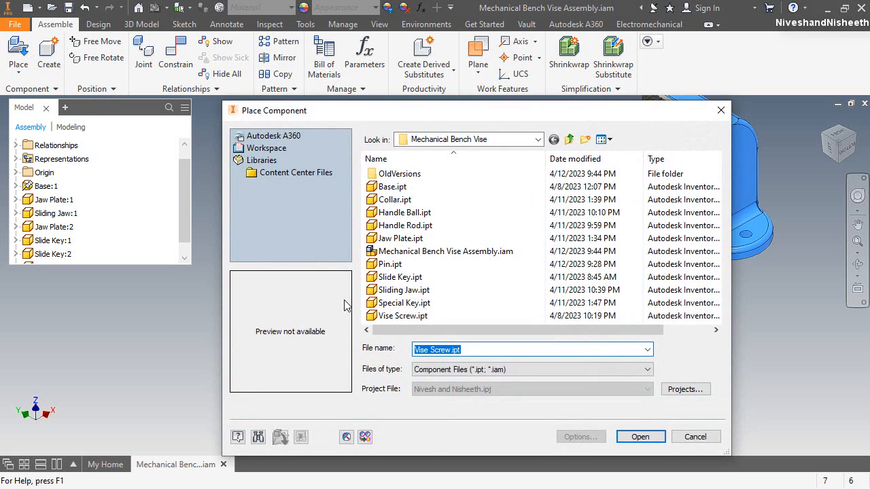
double_click(405, 227)
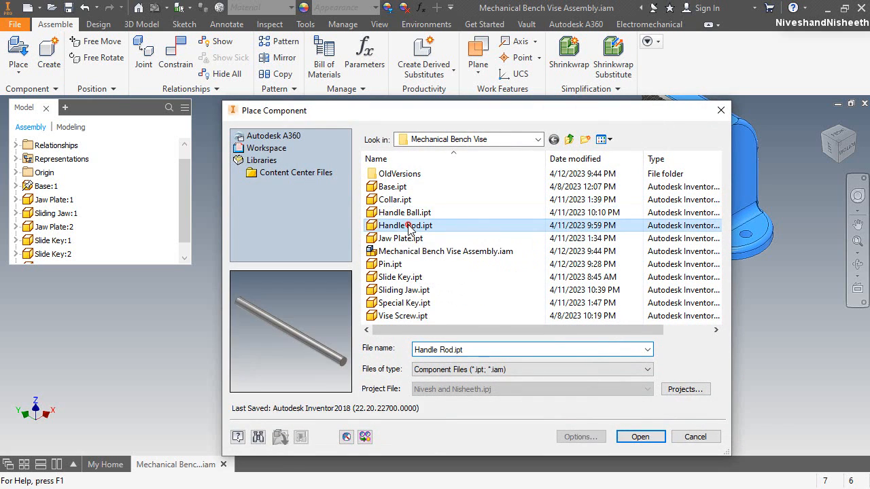
click(355, 261)
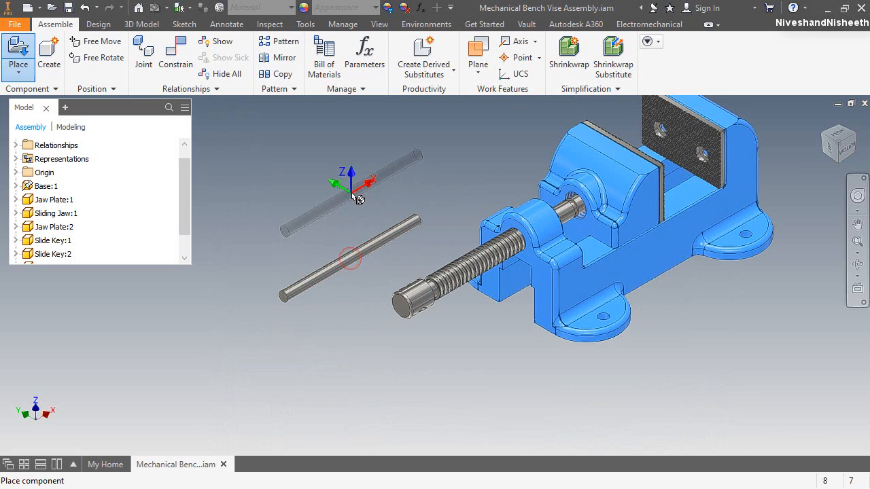
key(Escape)
Mate the handle rod's axis to the cross hole through the vise screw's head at zero offset
click(176, 58)
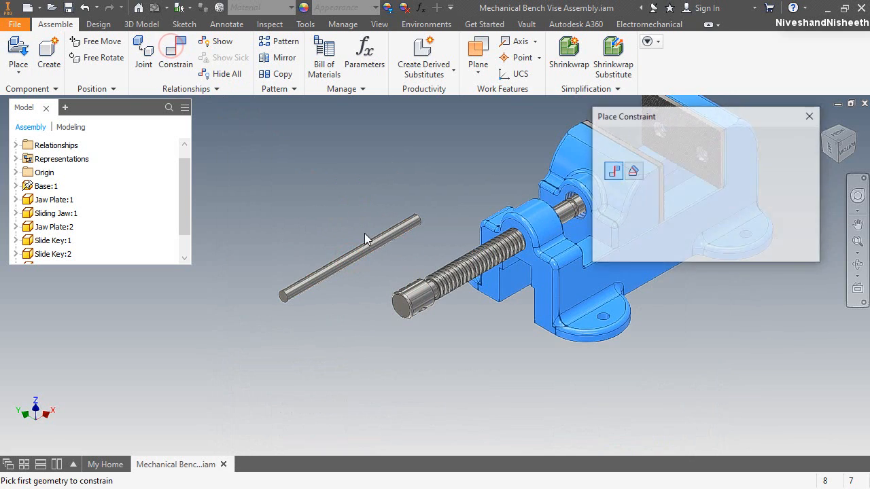
click(360, 252)
scroll(427, 398, up, 6)
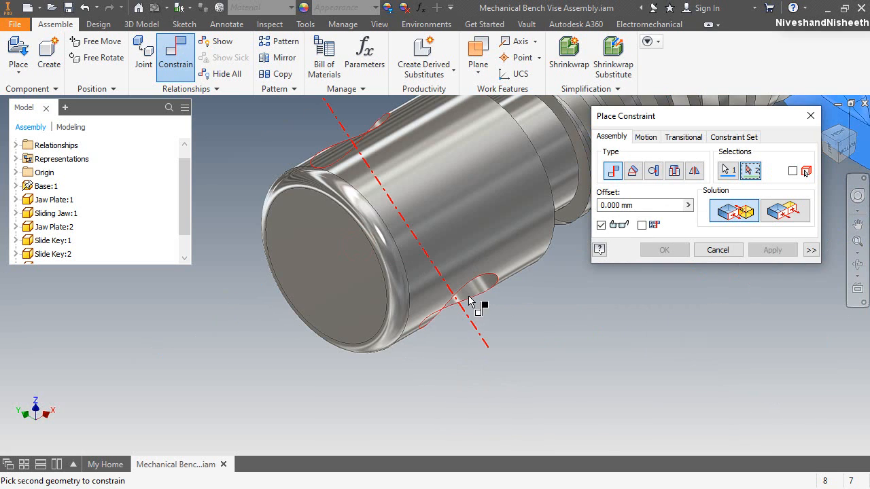
click(469, 301)
click(767, 252)
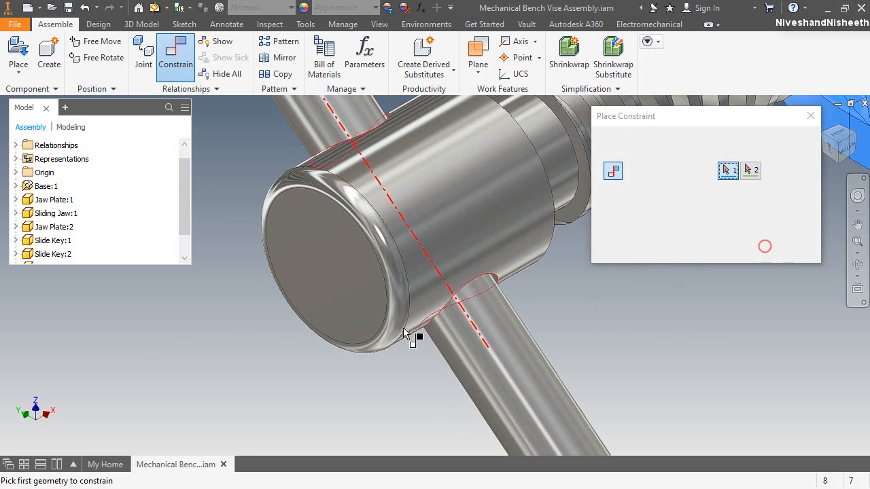
Mate the handle rod's YZ plane to the vise screw's XY plane at zero offset
scroll(355, 269, down, 6)
scroll(163, 210, down, 1)
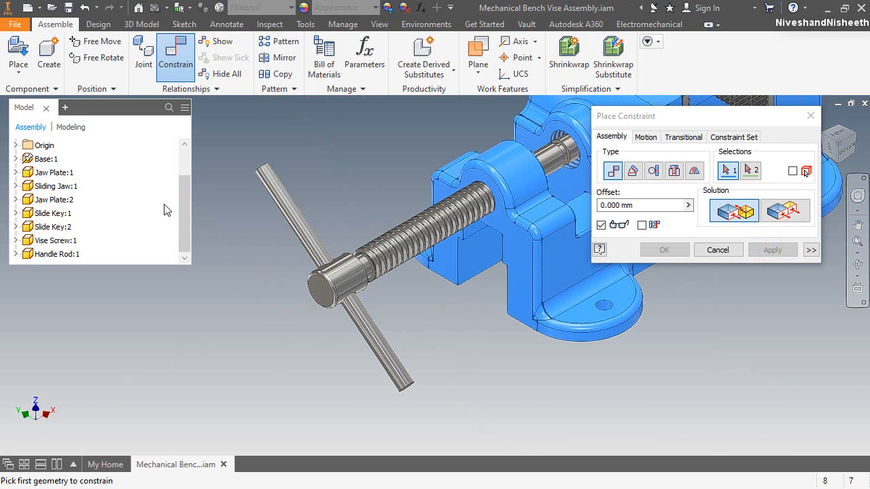
click(16, 254)
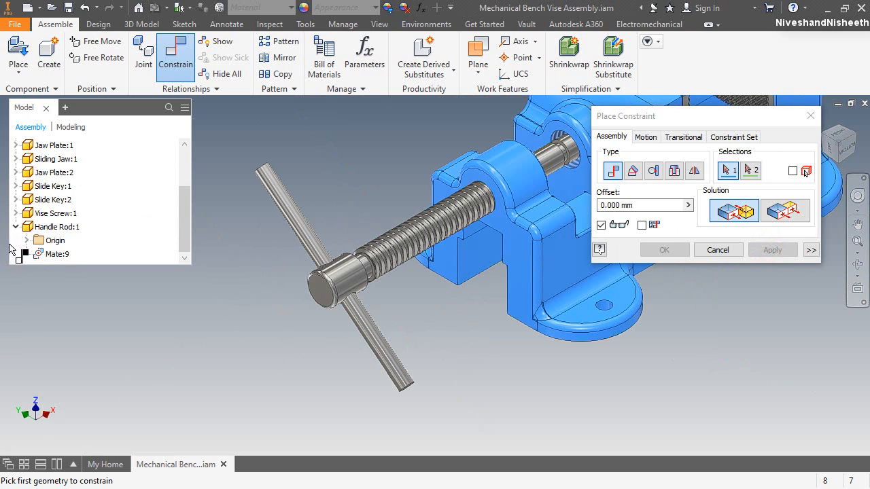
click(27, 240)
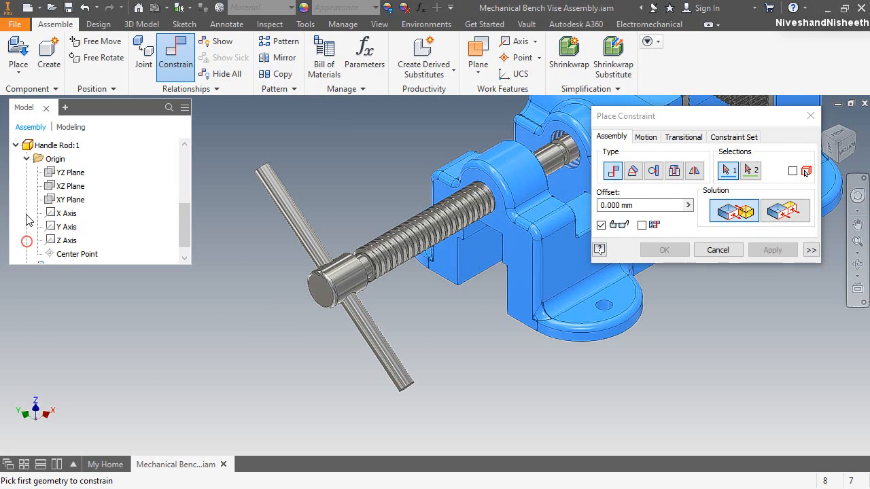
click(80, 172)
scroll(148, 218, down, 1)
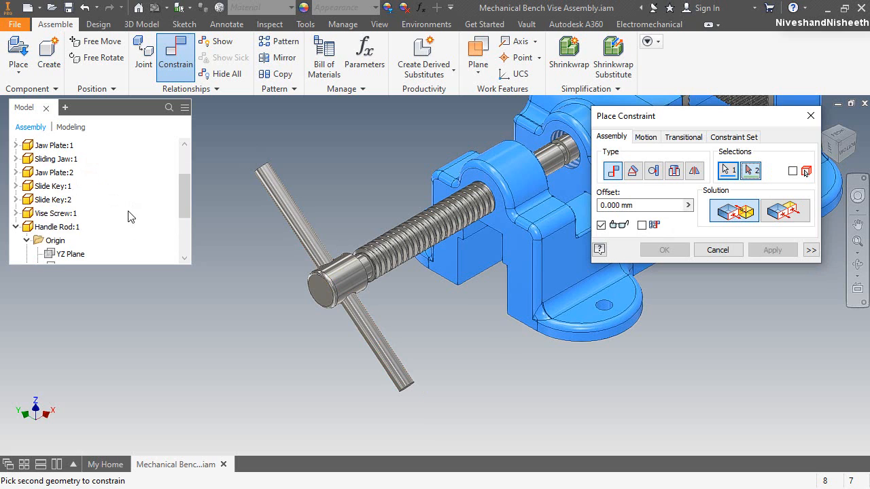
click(16, 213)
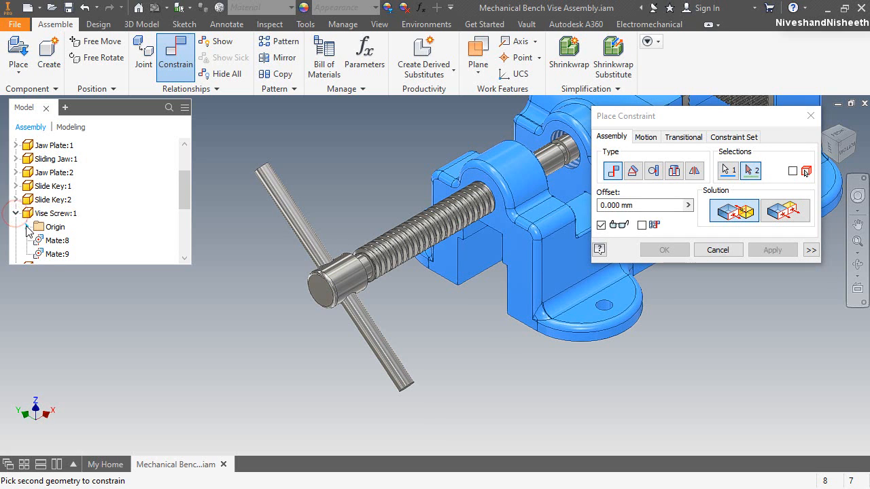
click(27, 227)
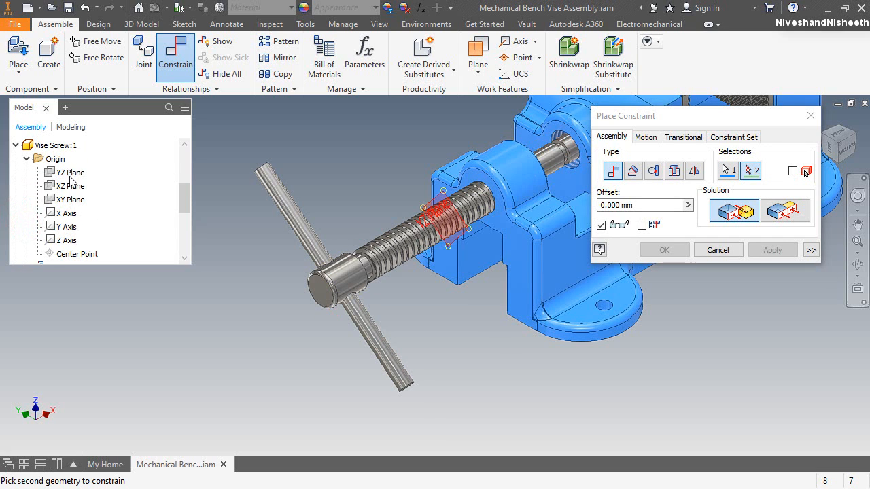
click(69, 199)
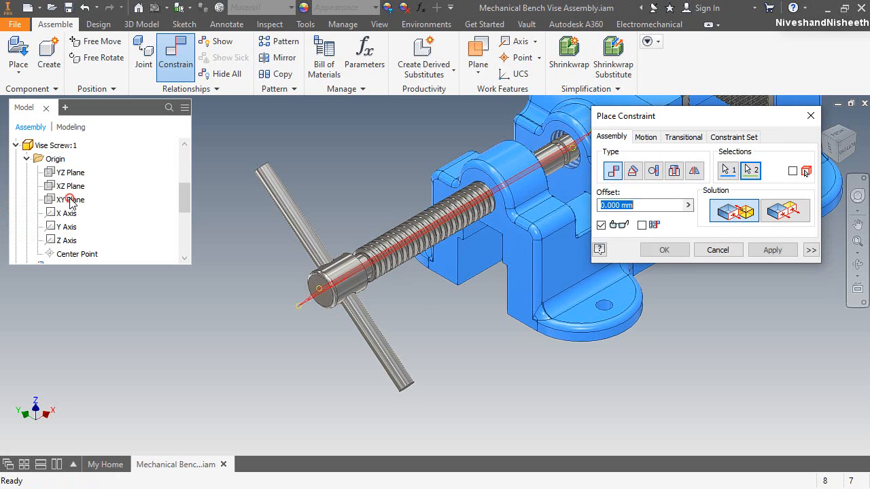
click(664, 250)
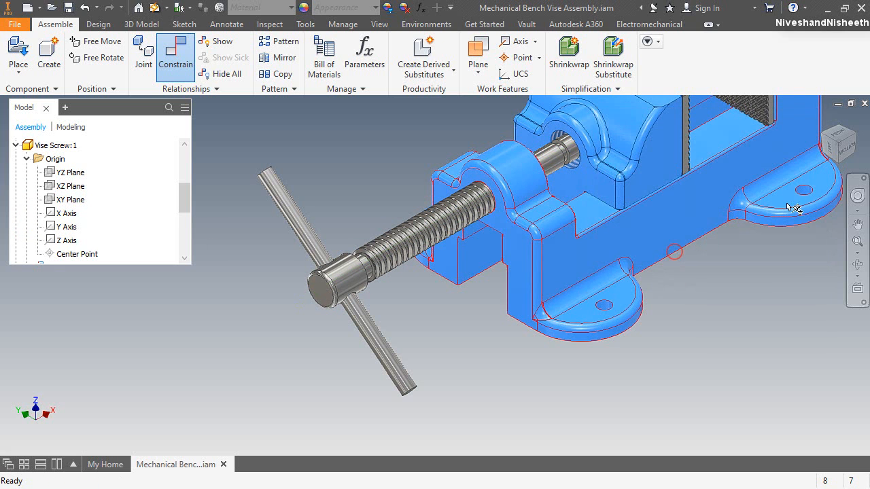
Swing the handle rod about the vise screw's axis in the left view and slide the screw to test their movement
click(835, 150)
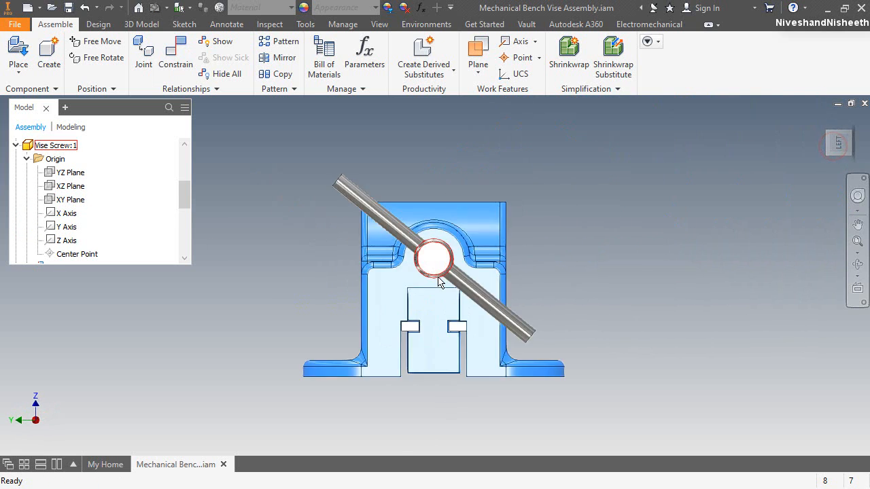
drag(415, 229, 660, 171)
scroll(442, 267, down, 5)
click(679, 164)
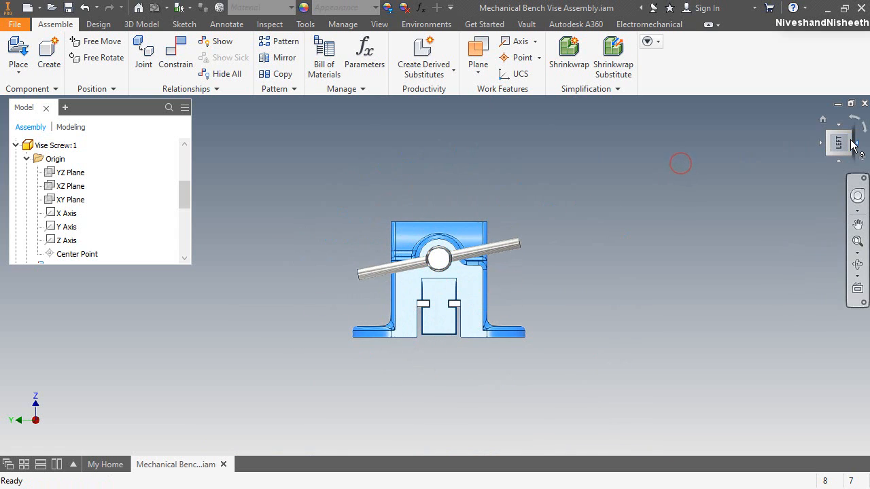
click(851, 139)
drag(310, 329, 367, 315)
scroll(322, 291, up, 3)
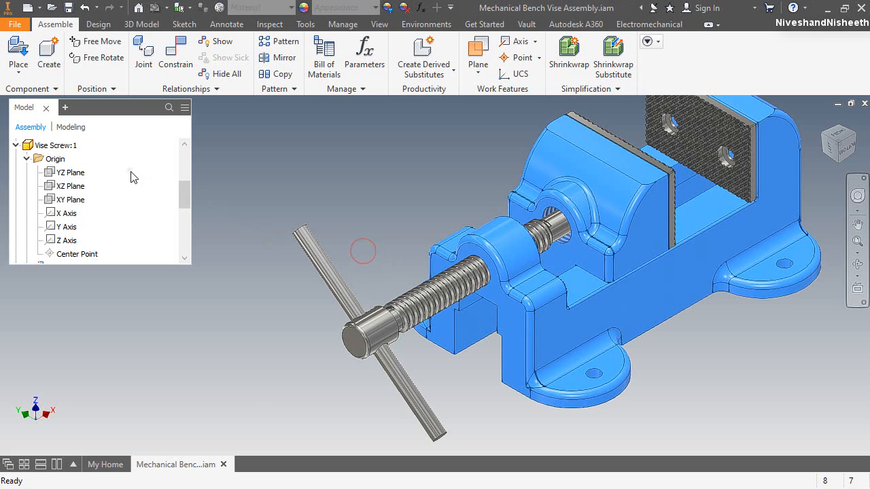
Collapse all expanded components in the assembly's model tree
right_click(131, 177)
click(175, 460)
click(227, 276)
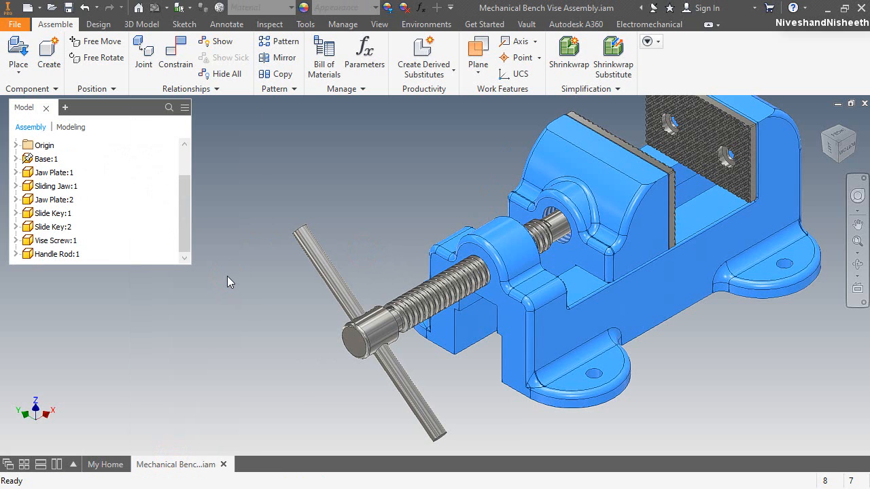
Add a directed angle constraint of 0 deg between the handle rod's XZ plane and the vise screw's XZ plane
click(176, 54)
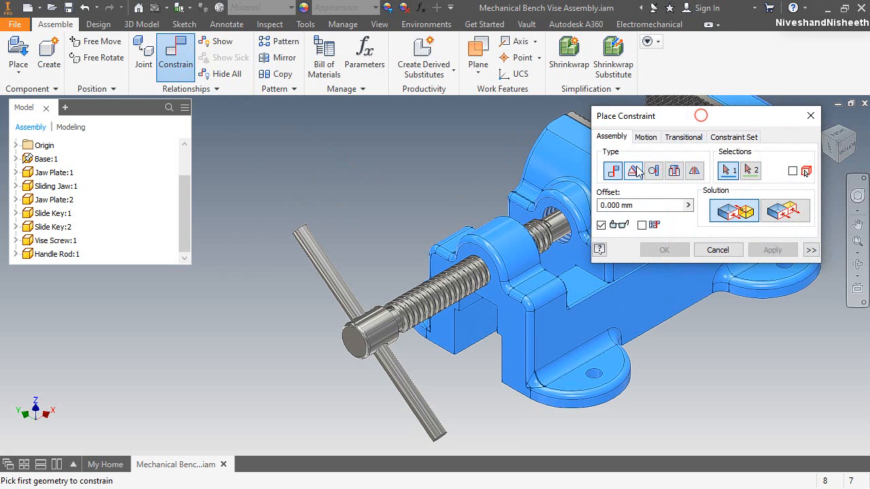
click(634, 171)
click(720, 213)
click(16, 253)
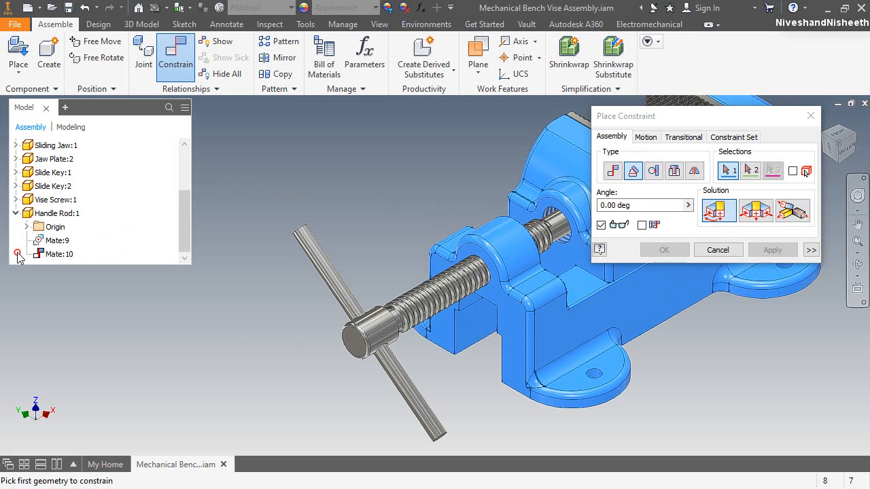
click(27, 227)
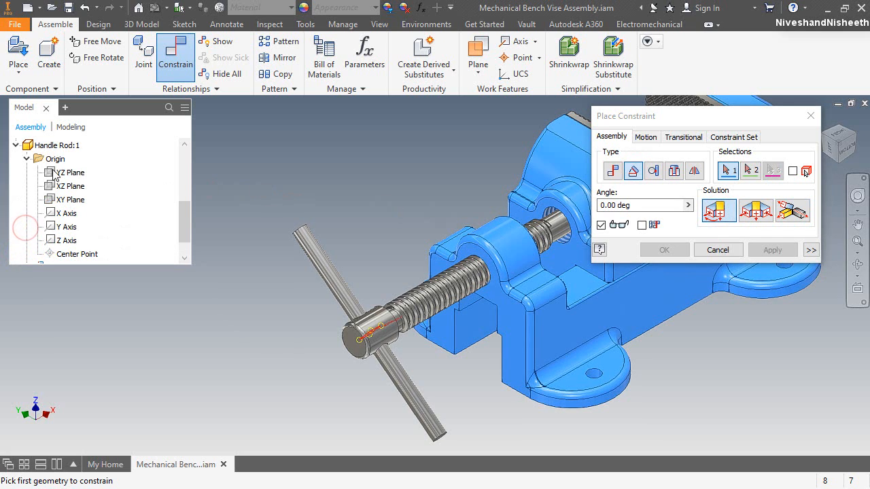
click(64, 187)
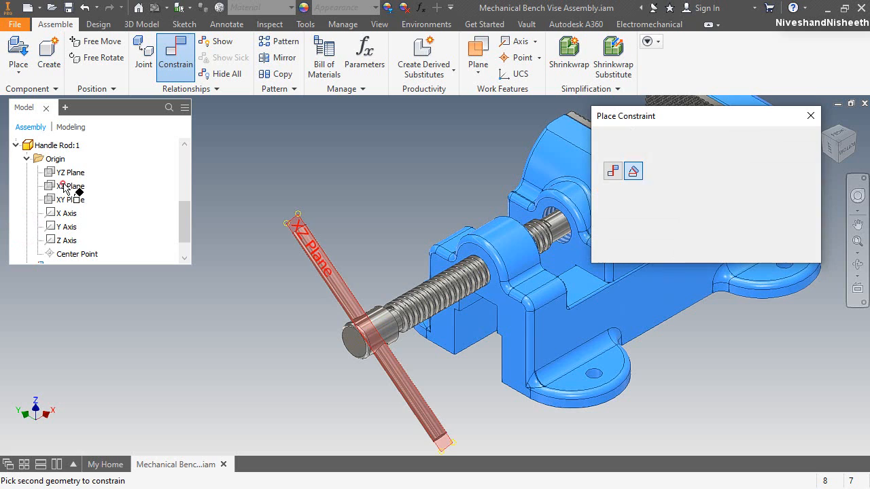
scroll(129, 177, up, 1)
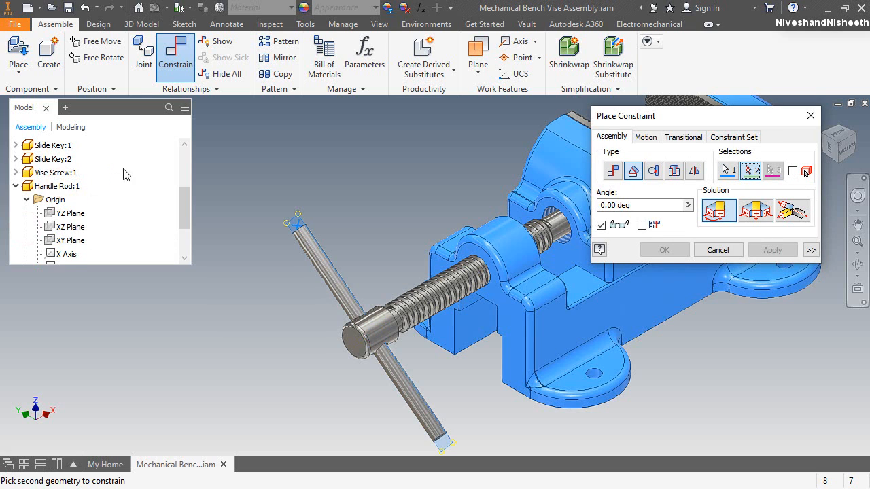
click(17, 172)
click(26, 186)
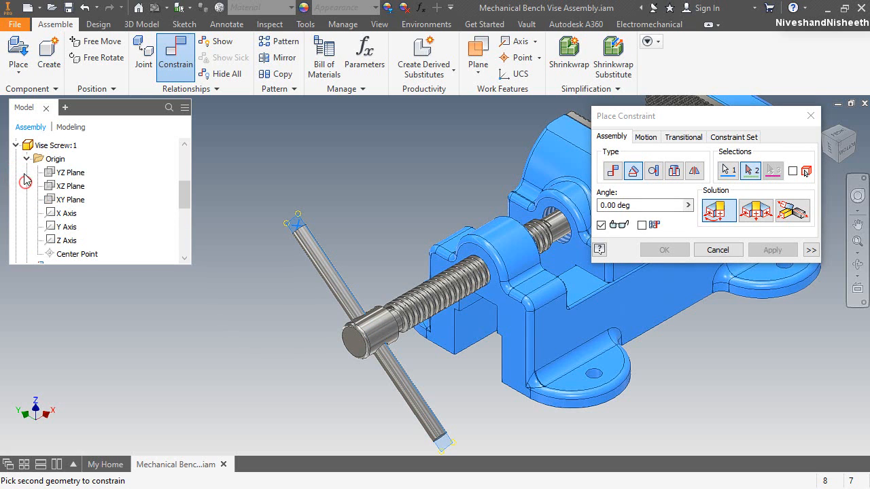
click(72, 187)
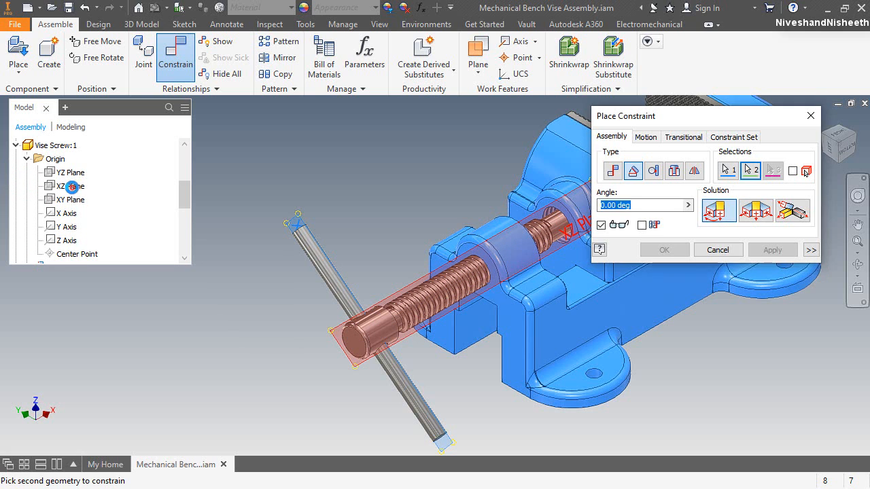
click(684, 251)
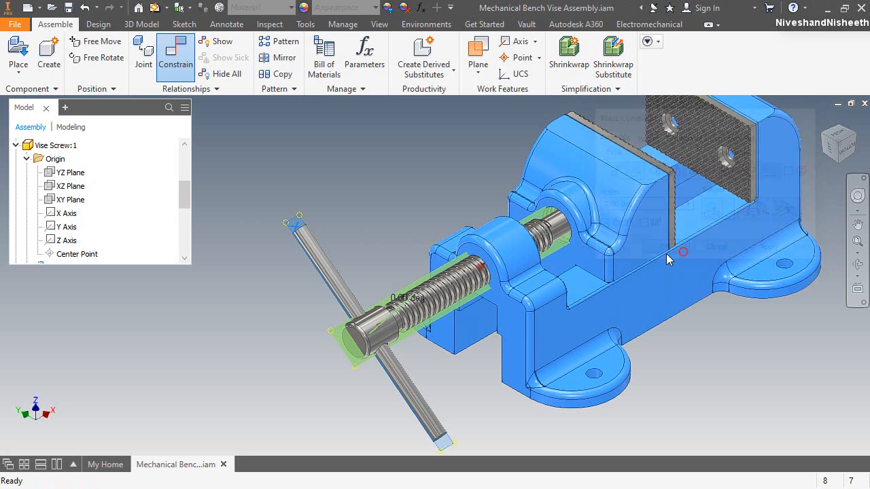
Pull the handle rod to test its motion together with the vise screw and collapse the whole model tree
drag(314, 271, 323, 236)
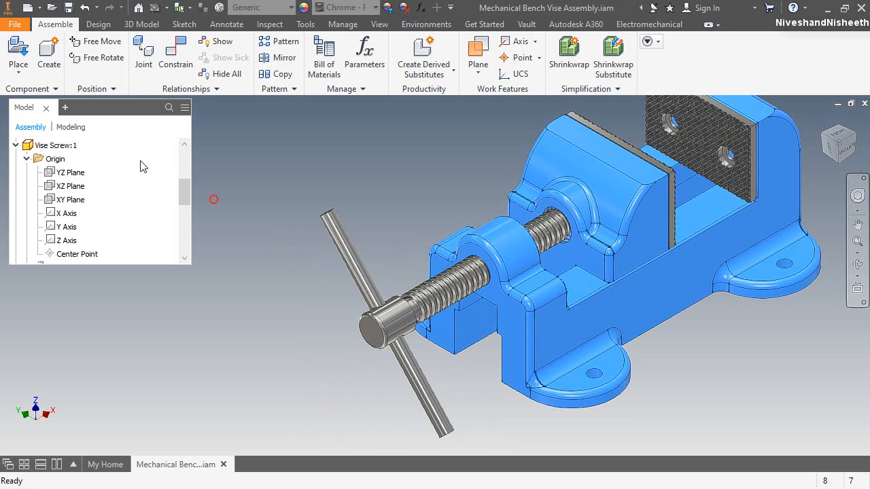
right_click(156, 258)
click(187, 457)
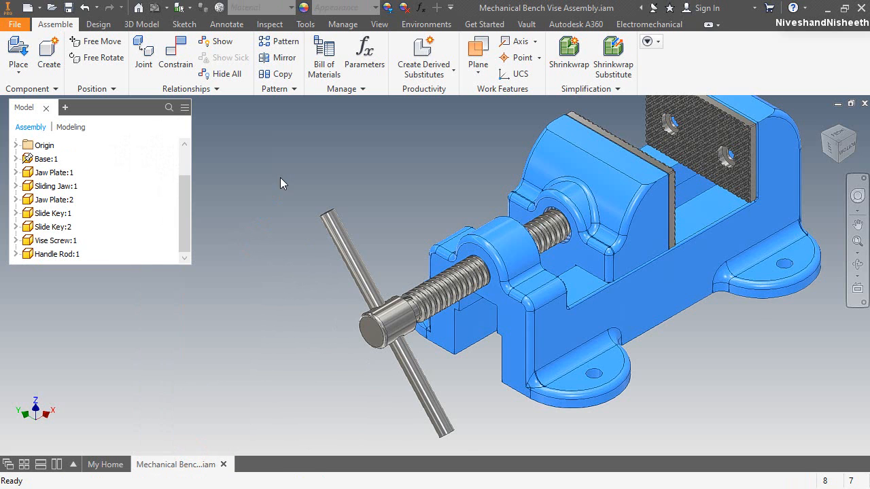
Place one Handle Ball.ipt component beside the upper end of the handle rod
scroll(402, 185, up, 3)
click(19, 55)
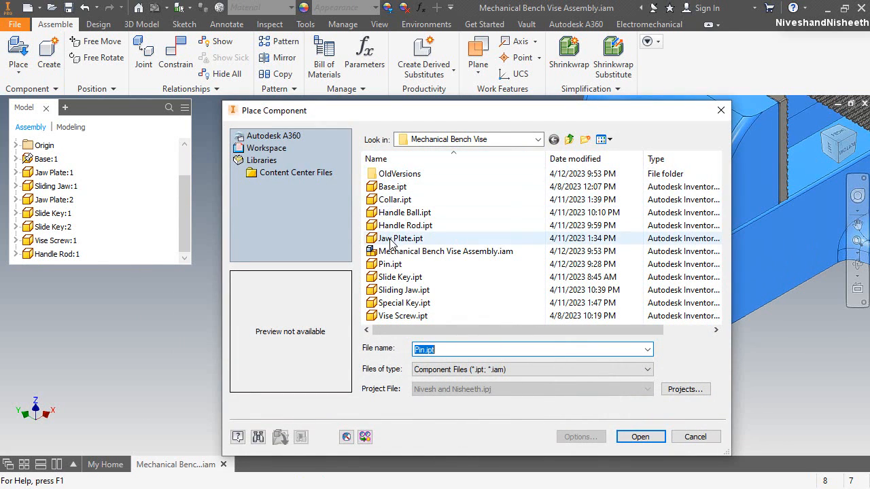
click(401, 213)
double_click(401, 213)
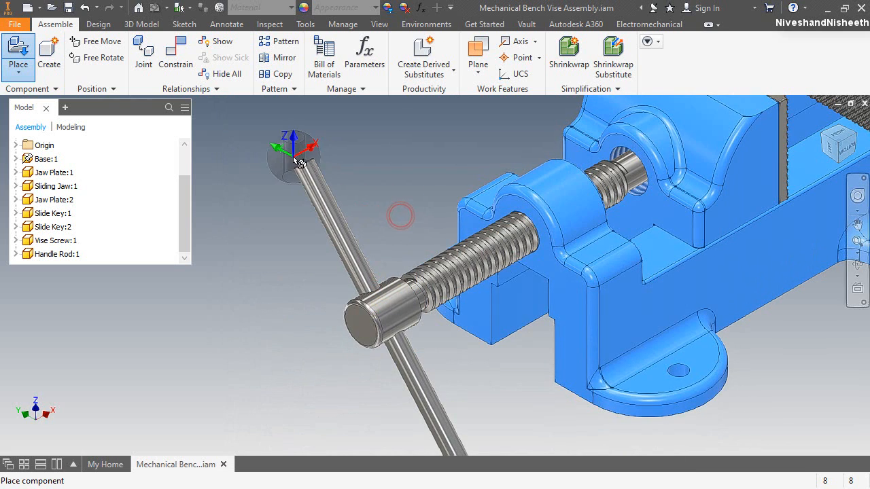
scroll(278, 96, up, 3)
scroll(285, 269, down, 3)
click(268, 294)
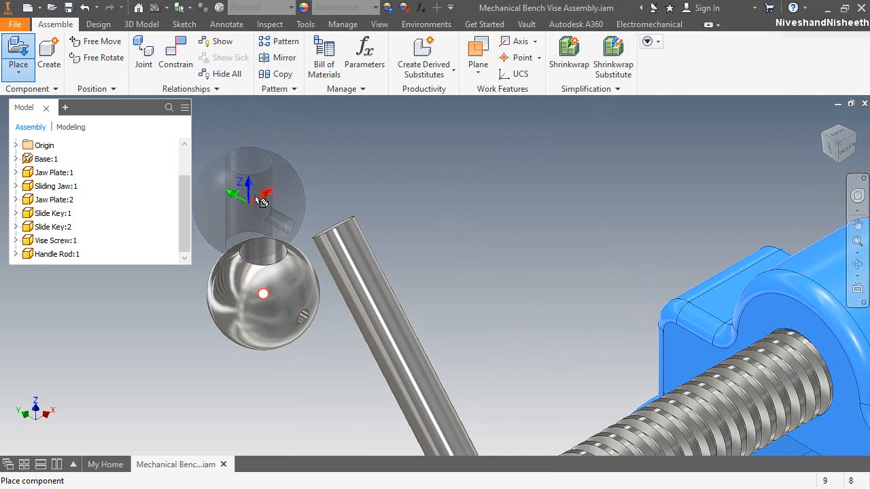
right_click(284, 170)
click(329, 173)
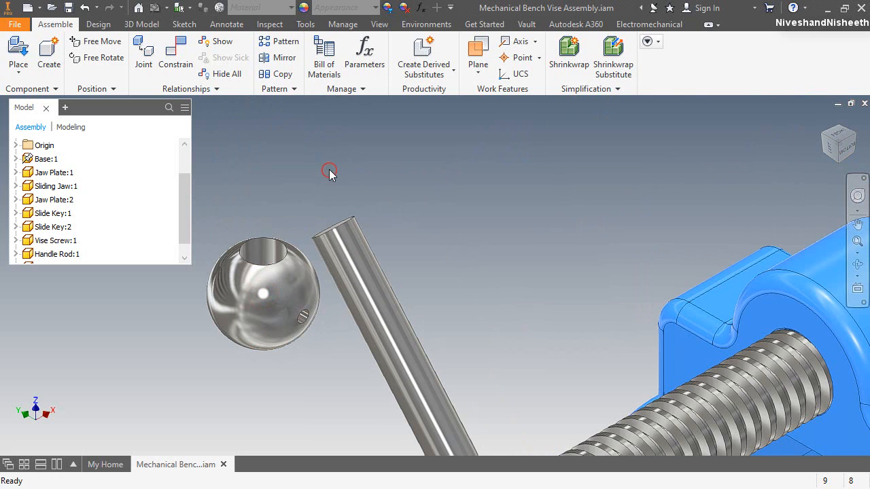
Mate the axis of the handle ball's large hole to the handle rod's axis at zero offset
click(176, 55)
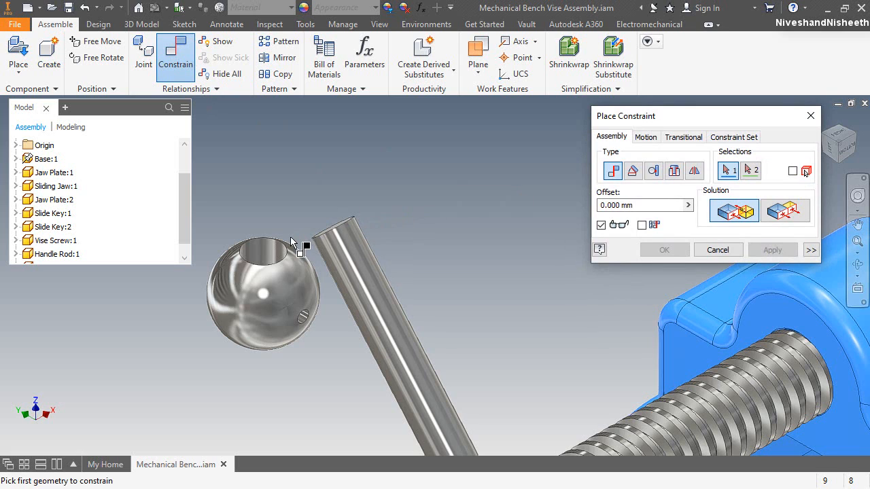
click(259, 259)
click(353, 262)
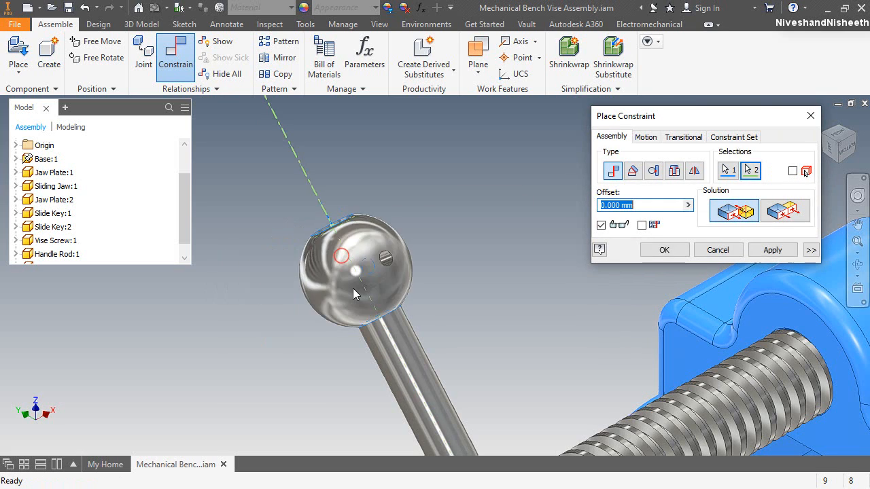
click(772, 250)
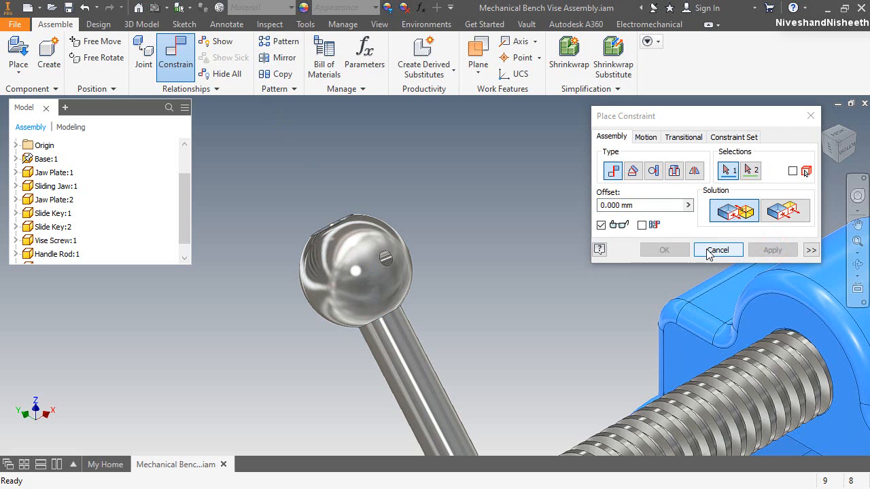
Add a directed angle constraint of 0 deg between the handle ball's YZ plane and the handle rod's XY plane
click(634, 172)
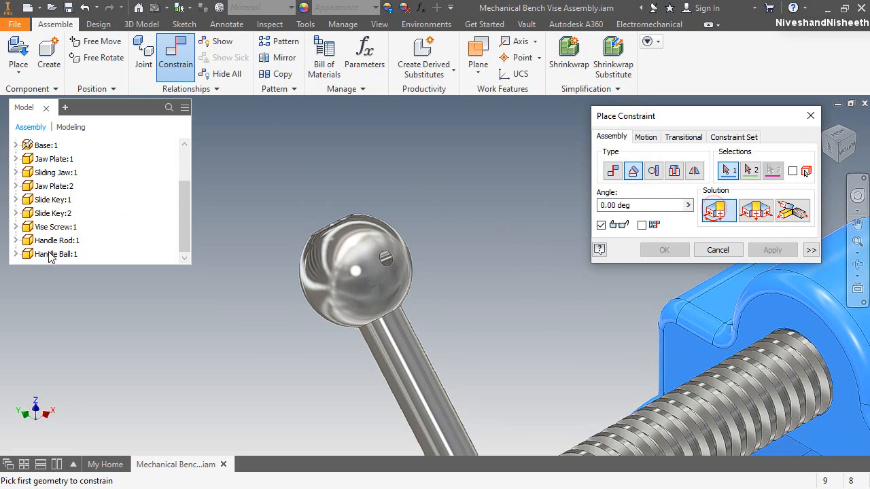
click(15, 254)
click(25, 241)
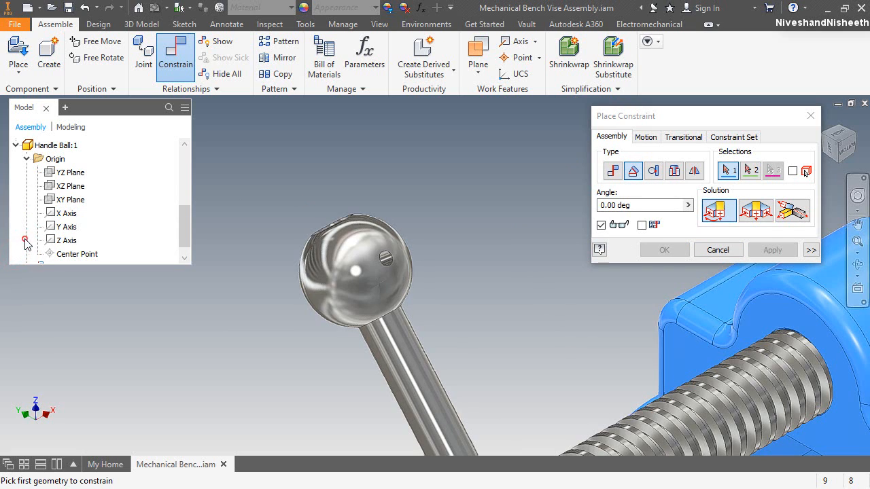
click(49, 174)
scroll(89, 172, up, 1)
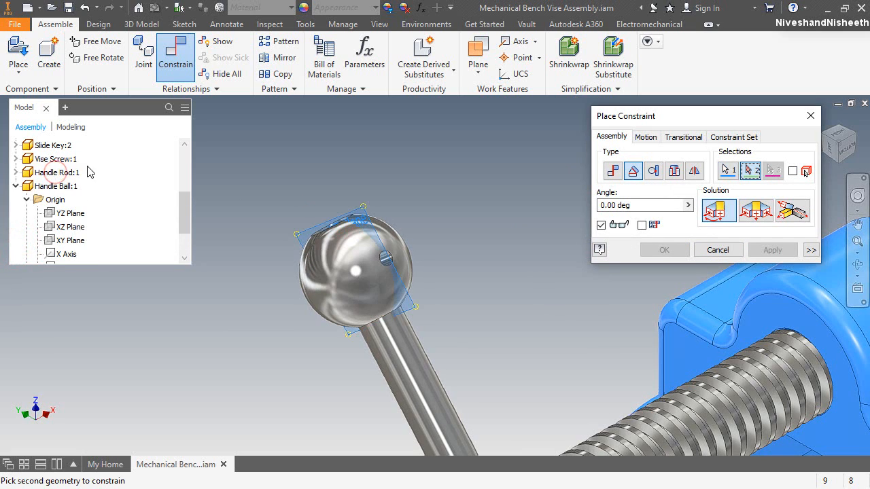
click(16, 172)
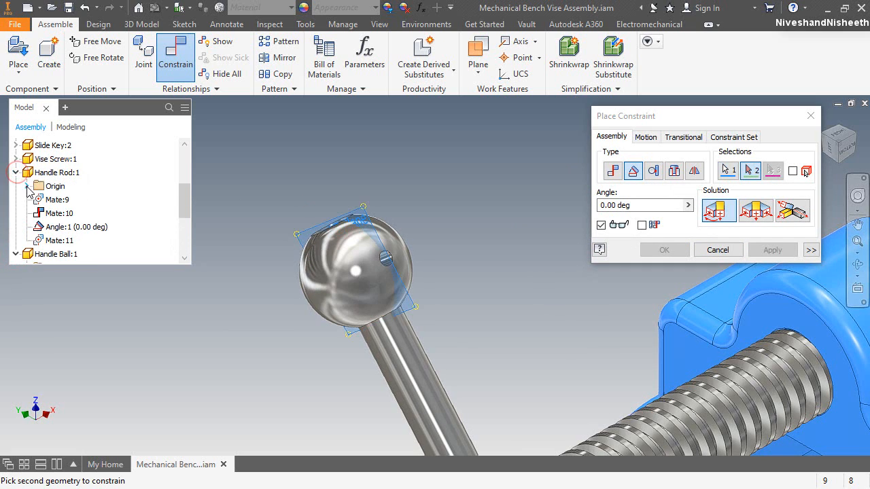
click(27, 187)
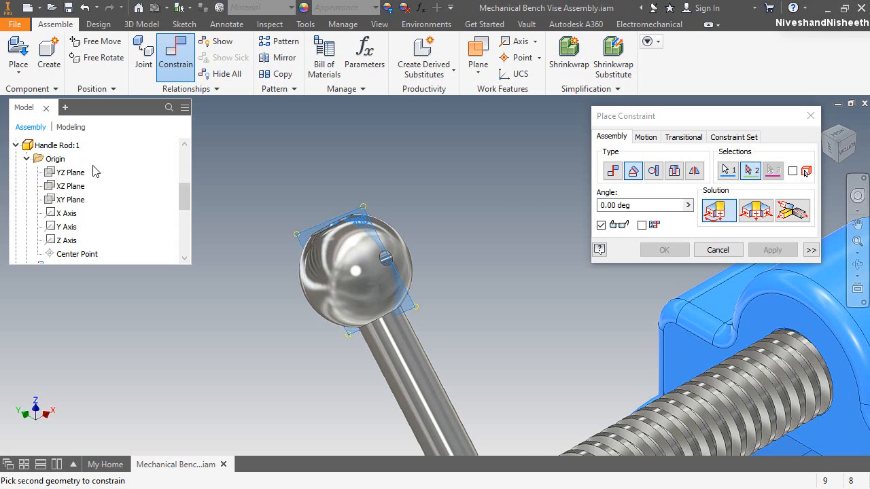
click(74, 200)
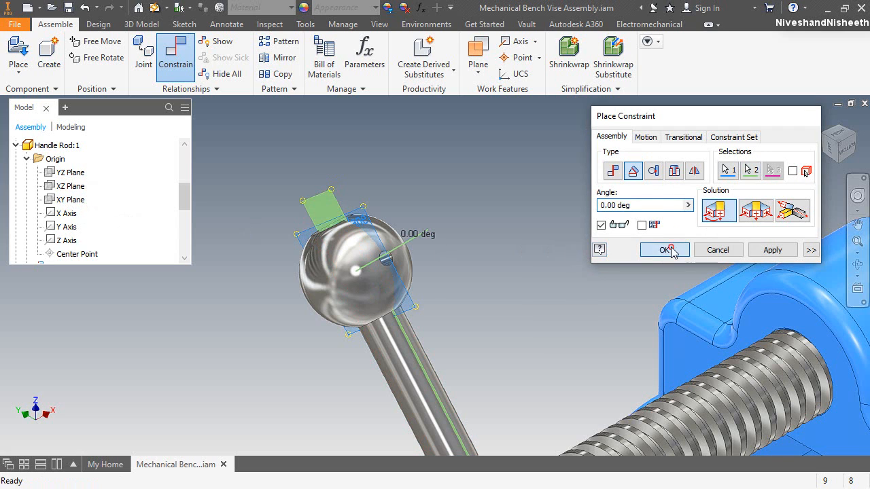
click(664, 250)
Slide the handle ball down the rod, mate its outer flat end to the rod's end at zero offset, and pull it to test the motion
drag(372, 296, 409, 203)
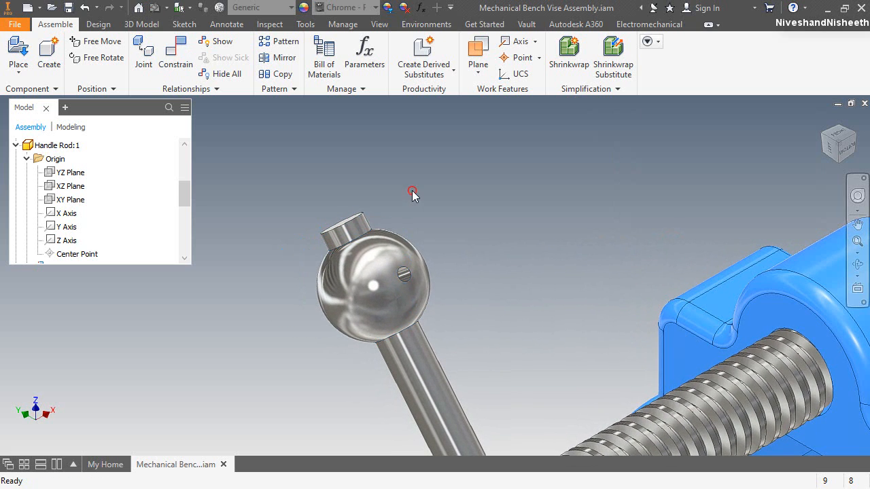
click(176, 58)
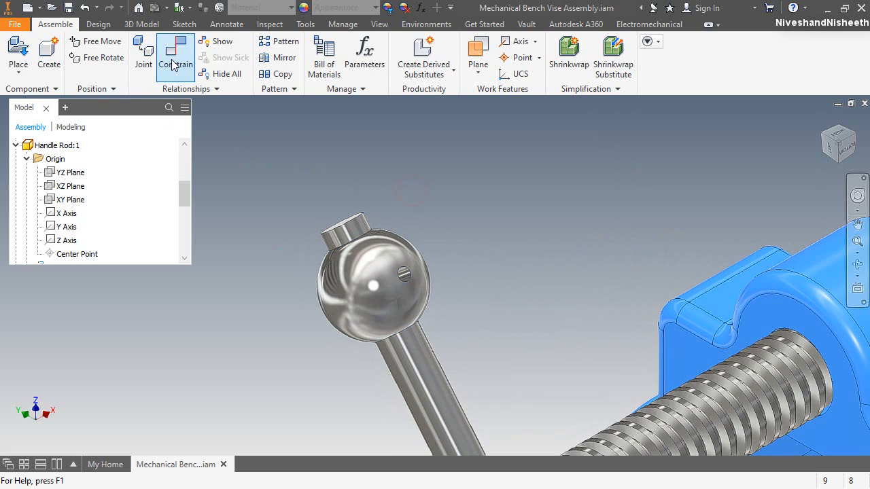
click(358, 218)
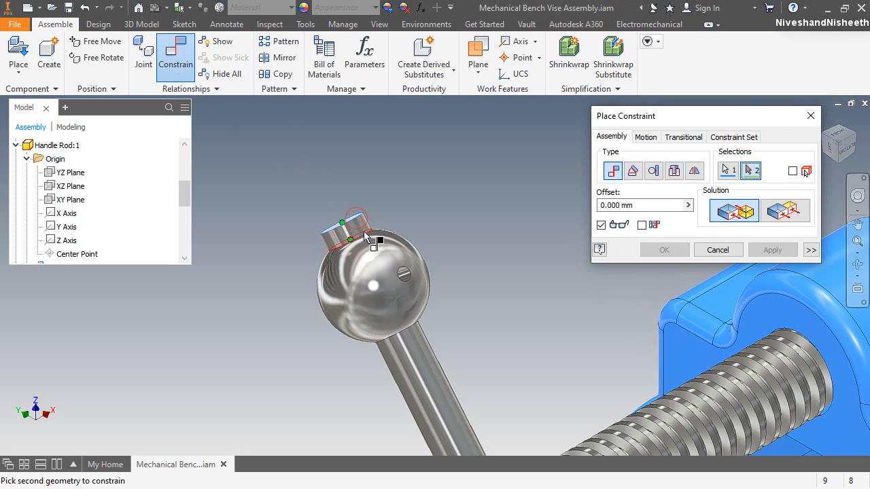
click(364, 232)
click(663, 250)
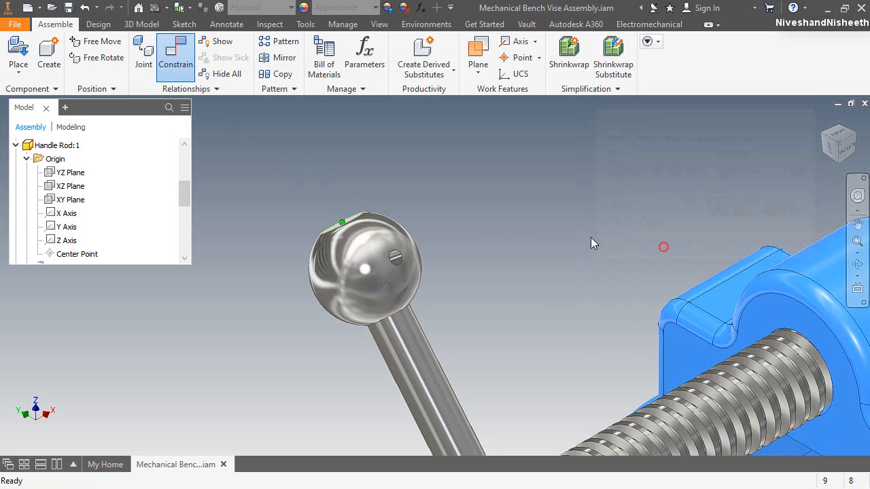
drag(399, 271, 333, 159)
click(333, 158)
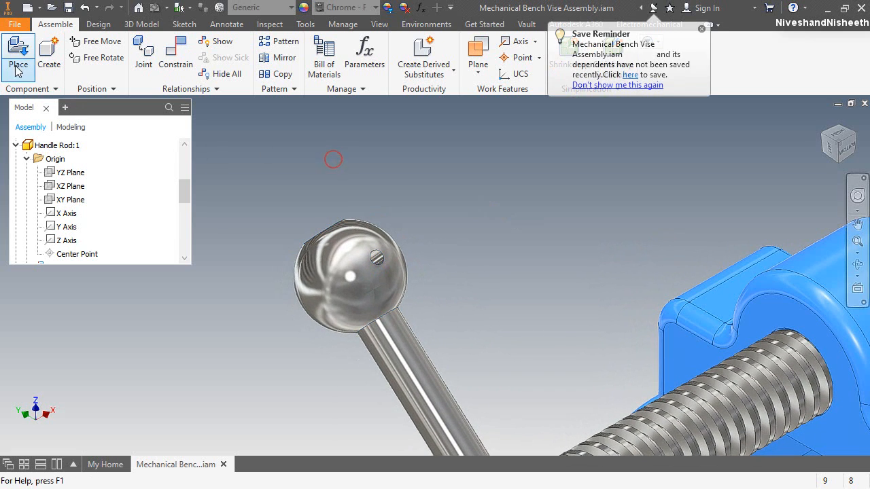
Place one Pin.ipt component beside the handle ball
key(p)
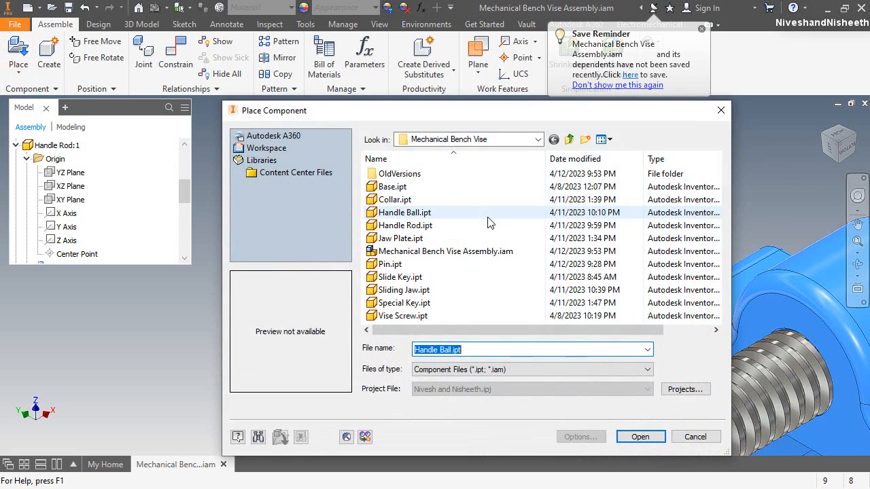
double_click(435, 340)
click(468, 246)
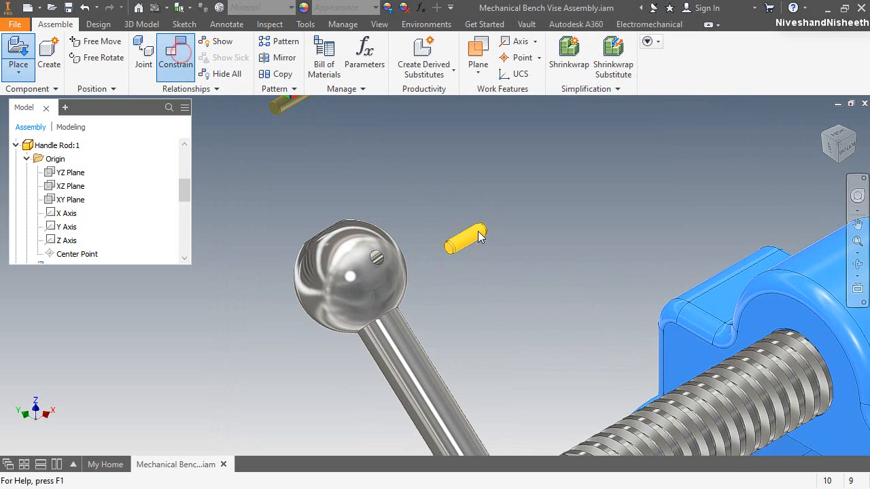
Mate the pin's axis to the axis of the small cross hole in the handle ball
key(c)
click(469, 242)
click(379, 262)
click(772, 249)
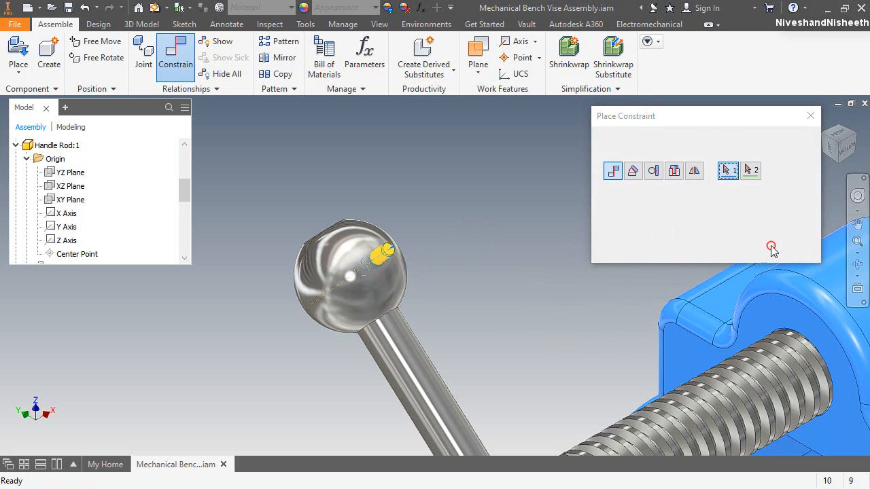
Mate the pin's end to the small hole's opening on the handle ball at zero offset and pull the ball to test it
scroll(387, 256, up, 3)
click(396, 251)
click(376, 267)
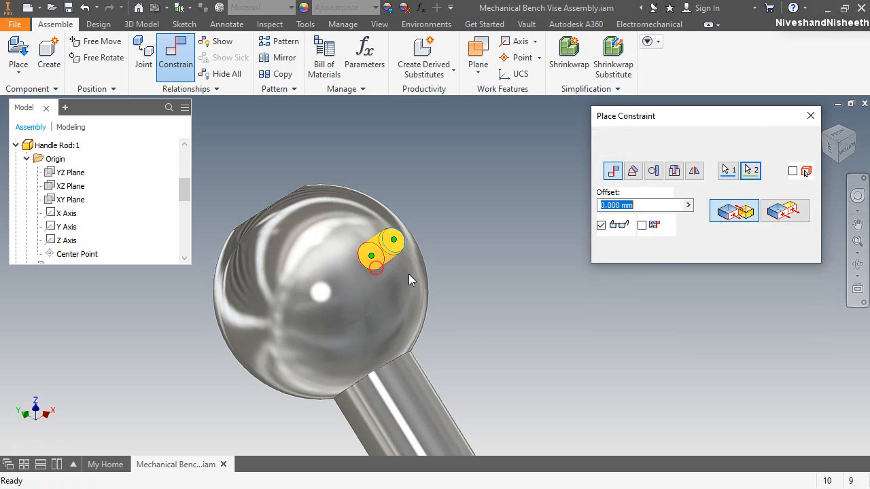
click(667, 250)
drag(415, 293, 474, 224)
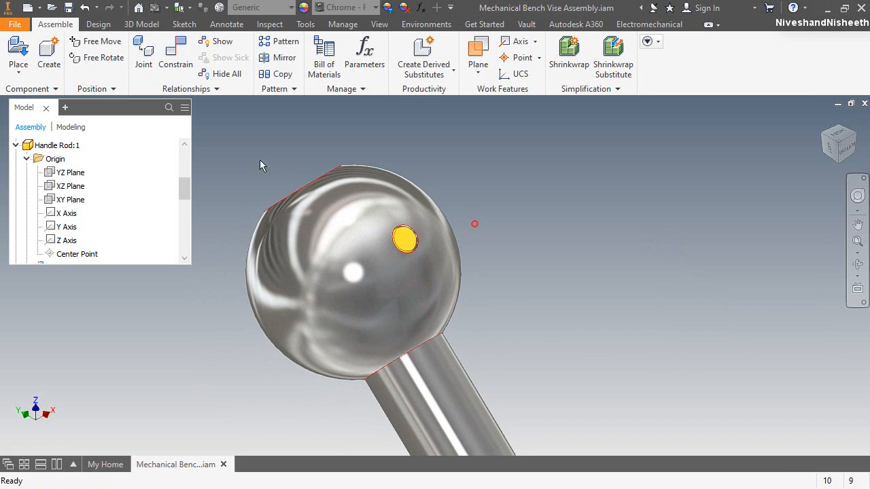
Collapse the whole model tree and place a second copy of the handle ball near the lower end of the handle rod
right_click(151, 166)
click(202, 454)
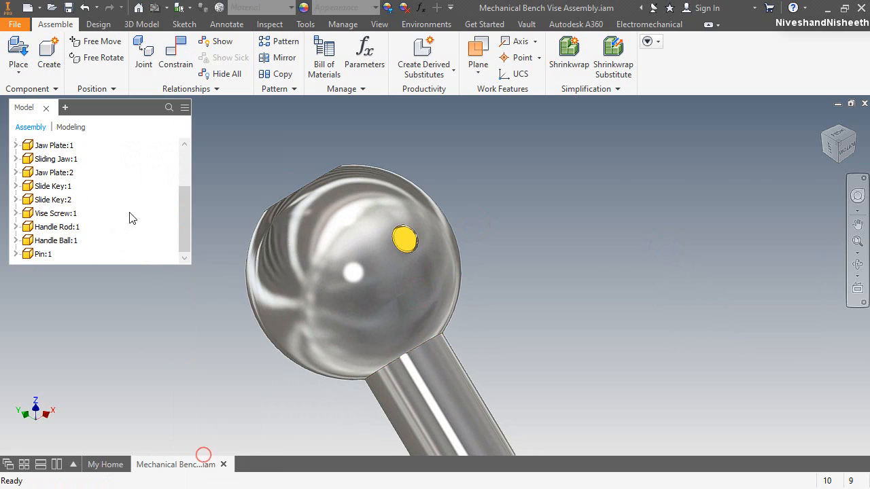
scroll(224, 184, up, 5)
scroll(285, 176, up, 5)
click(27, 242)
drag(27, 249, 350, 346)
scroll(347, 349, down, 3)
scroll(348, 349, down, 5)
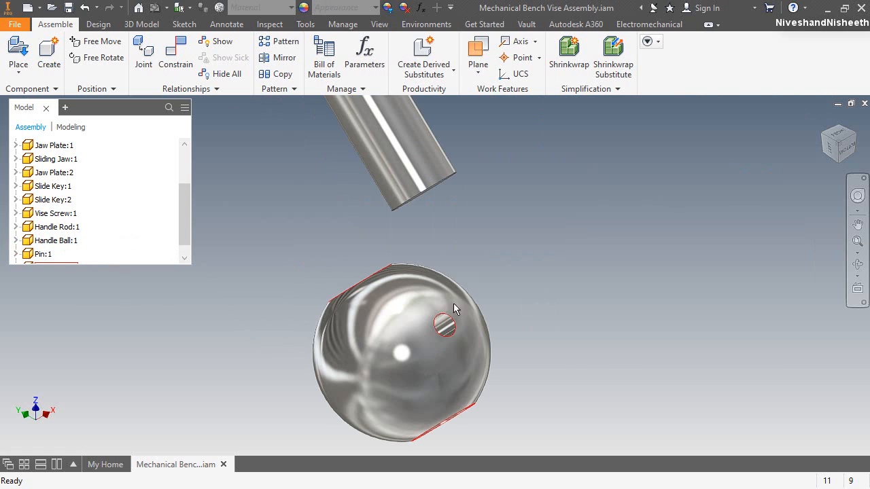
Mate the handle rod's axis to the axis of the second handle ball's large hole at zero offset
key(c)
click(422, 195)
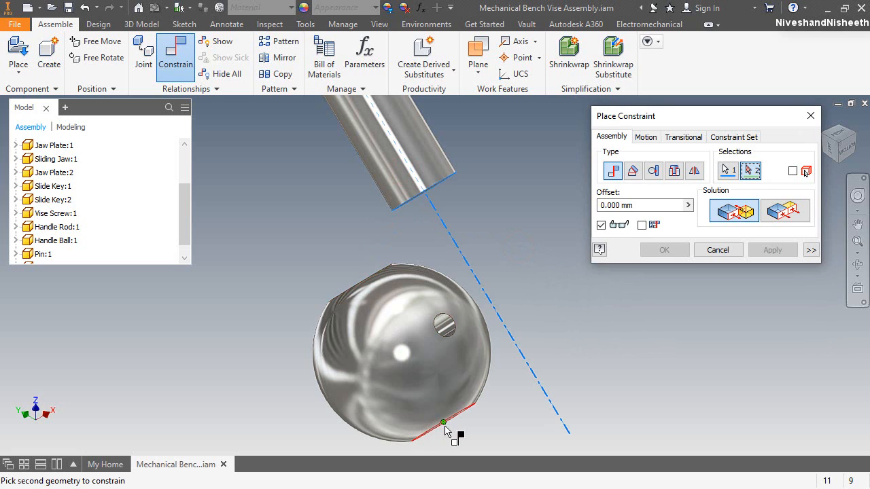
scroll(449, 428, down, 5)
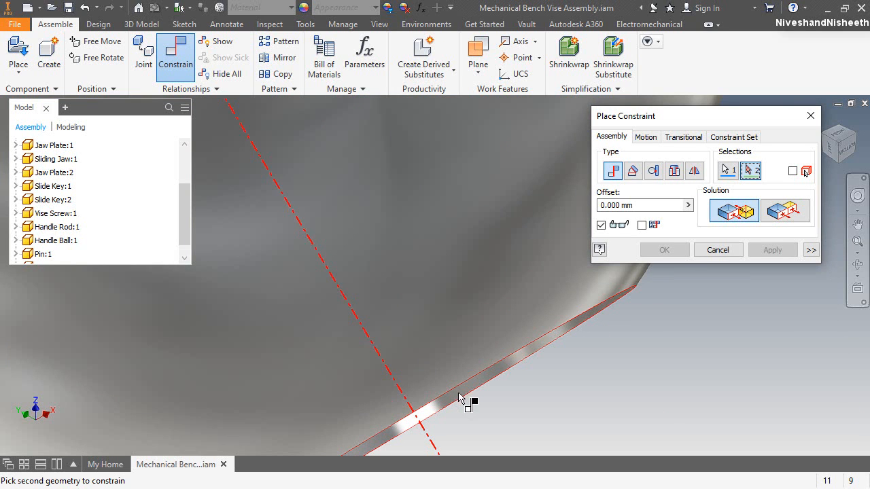
click(458, 397)
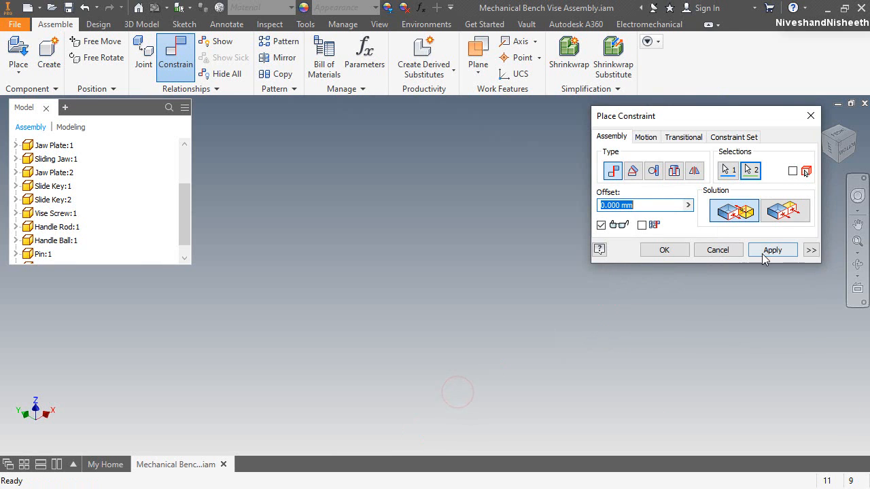
click(770, 250)
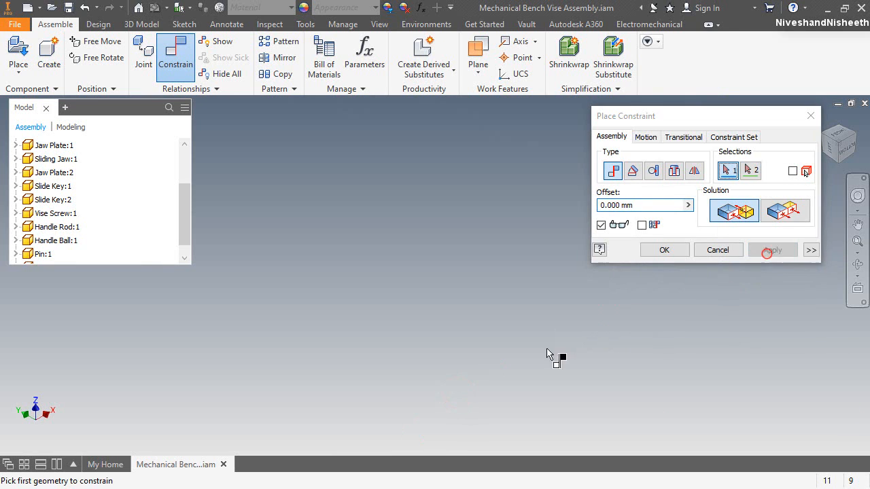
Mate the second handle ball's outer flat end to the rod's lower end at zero offset
scroll(427, 353, up, 5)
scroll(417, 251, down, 3)
scroll(416, 252, down, 2)
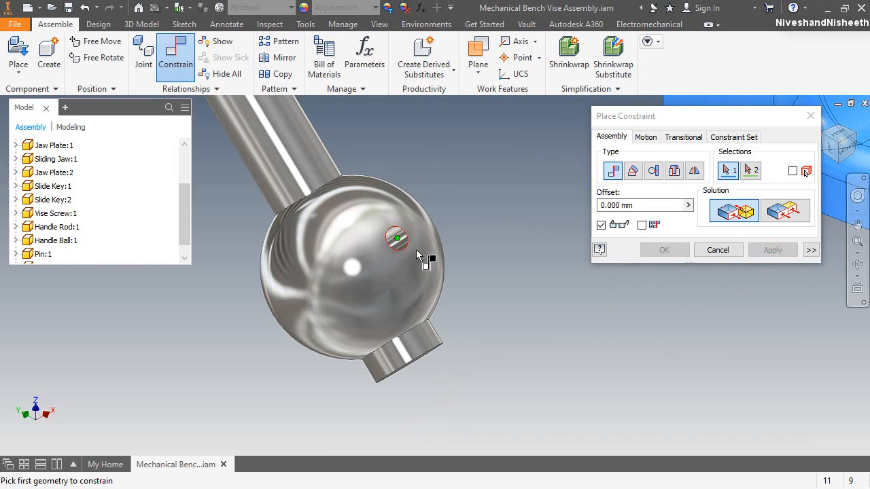
click(417, 330)
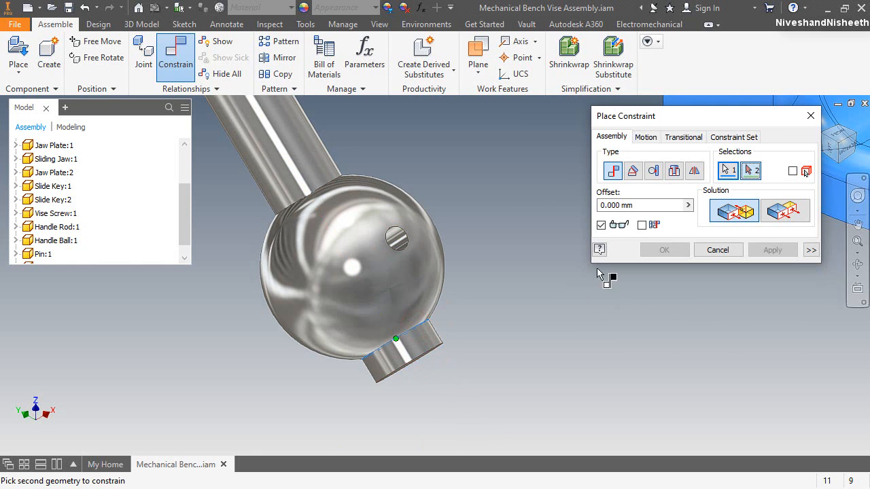
scroll(454, 364, up, 3)
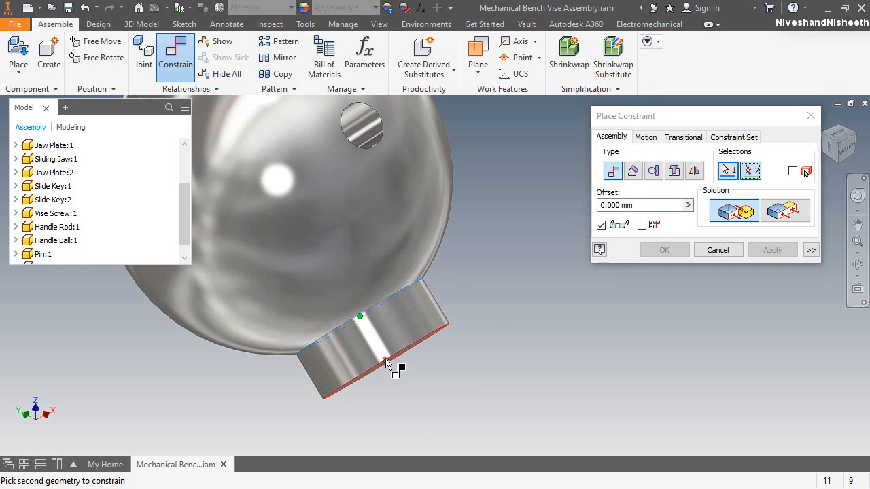
click(385, 365)
click(771, 251)
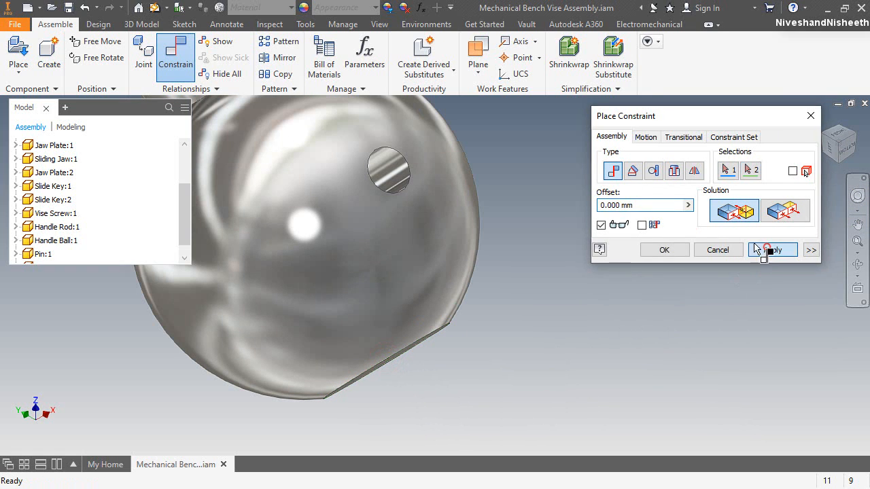
Add a directed angle constraint of 0 deg between the second handle ball's YZ plane and the handle rod's XY plane
click(633, 171)
click(718, 211)
scroll(524, 326, down, 3)
scroll(156, 242, down, 1)
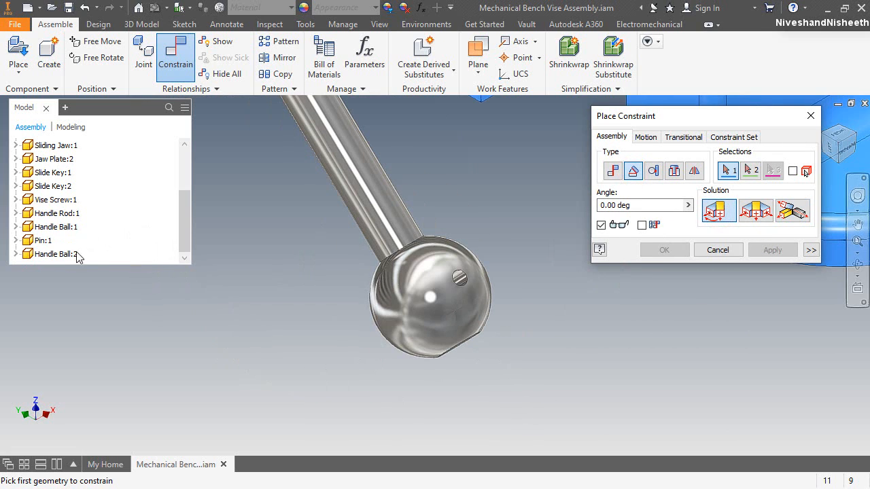
click(15, 254)
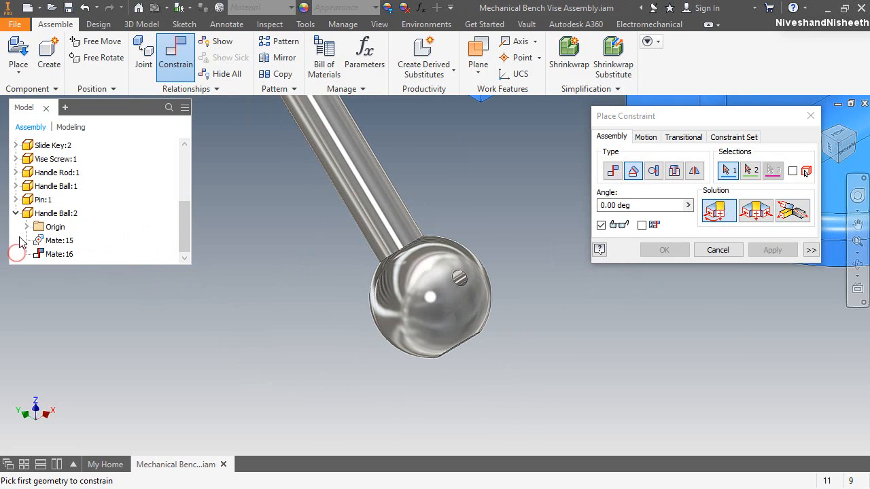
click(25, 228)
click(68, 173)
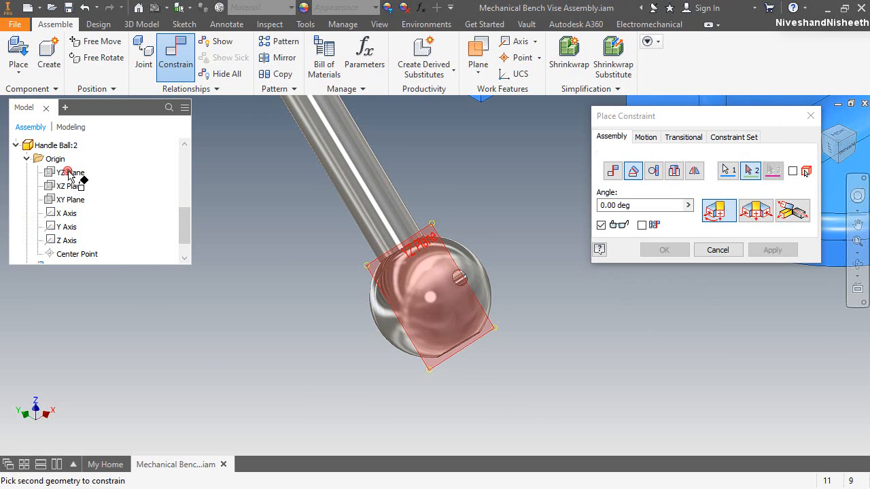
scroll(125, 213, up, 2)
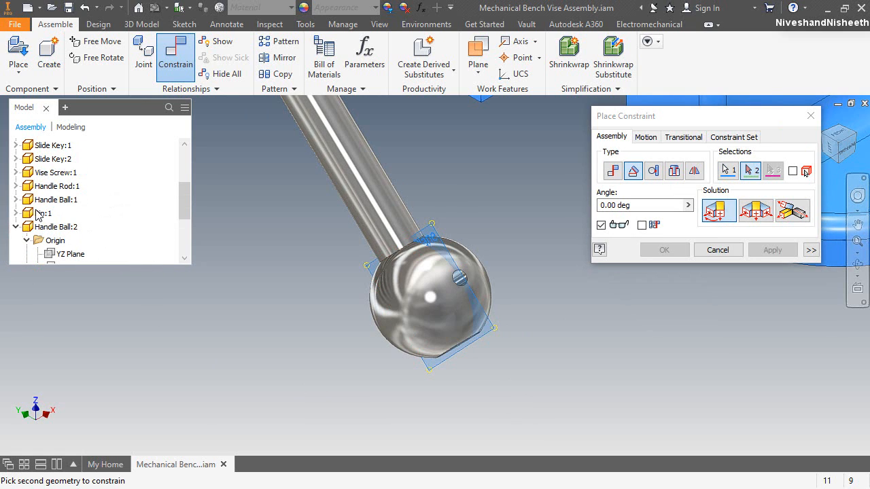
click(16, 186)
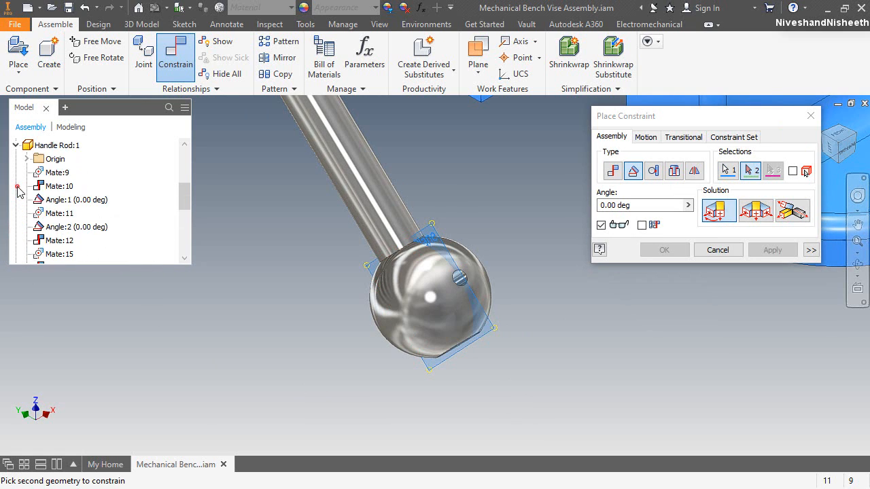
click(27, 159)
scroll(289, 360, up, 3)
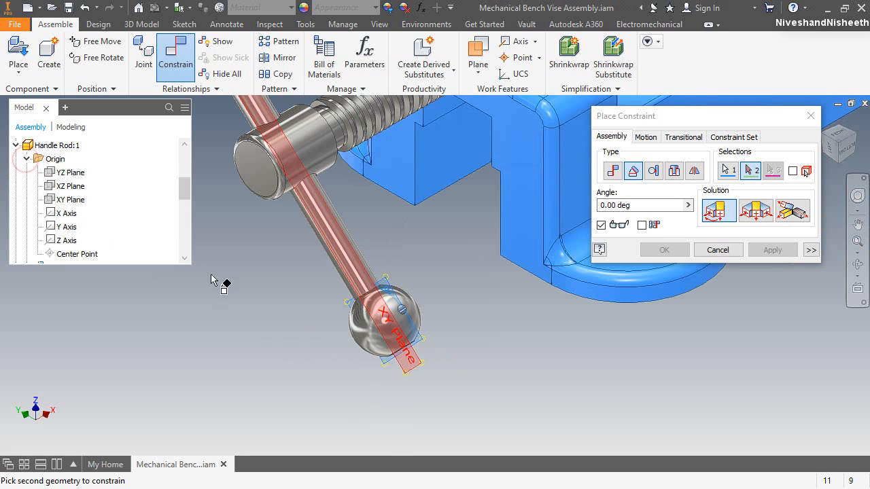
click(82, 205)
click(662, 251)
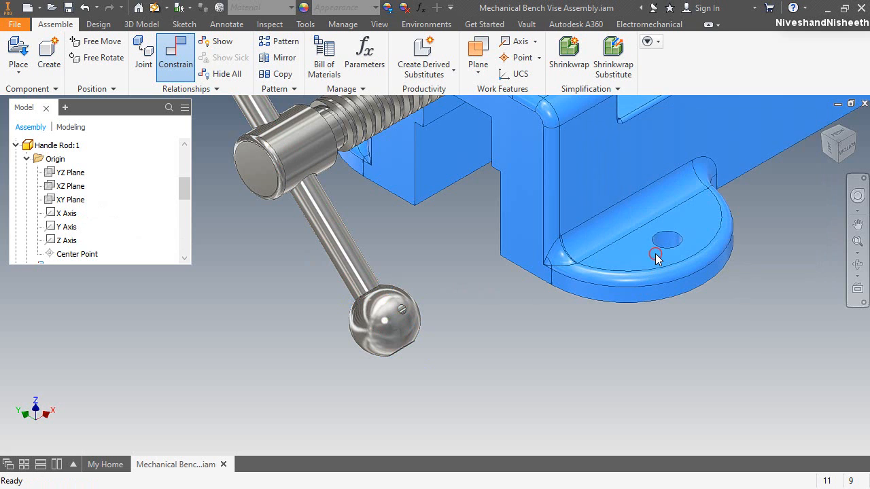
Collapse the expanded handle rod entry and place a second copy of the pin beside the lower handle ball
click(13, 145)
click(16, 186)
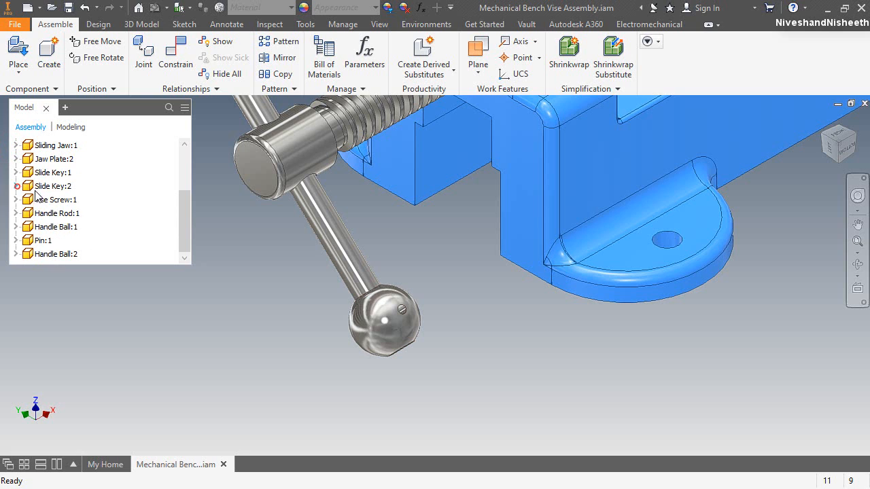
click(27, 254)
click(31, 243)
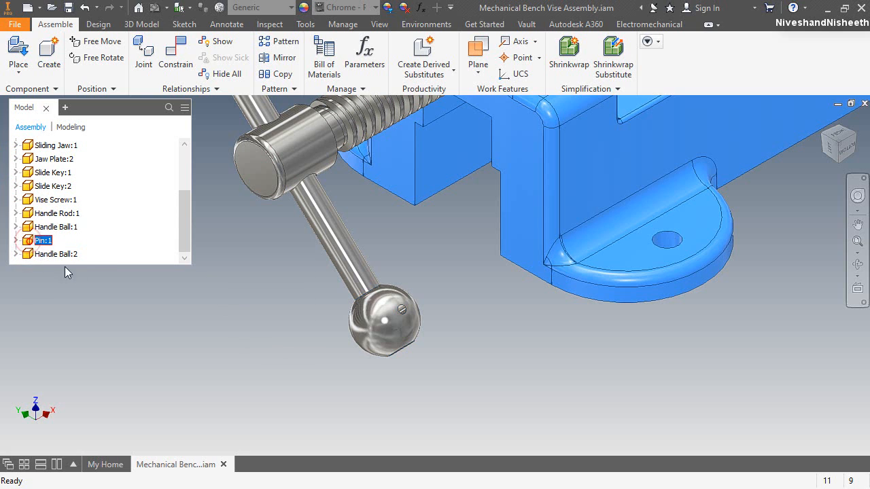
scroll(475, 349, down, 3)
click(479, 341)
Mate the second pin's axis to the axis of the second handle ball's small hole at zero offset
key(c)
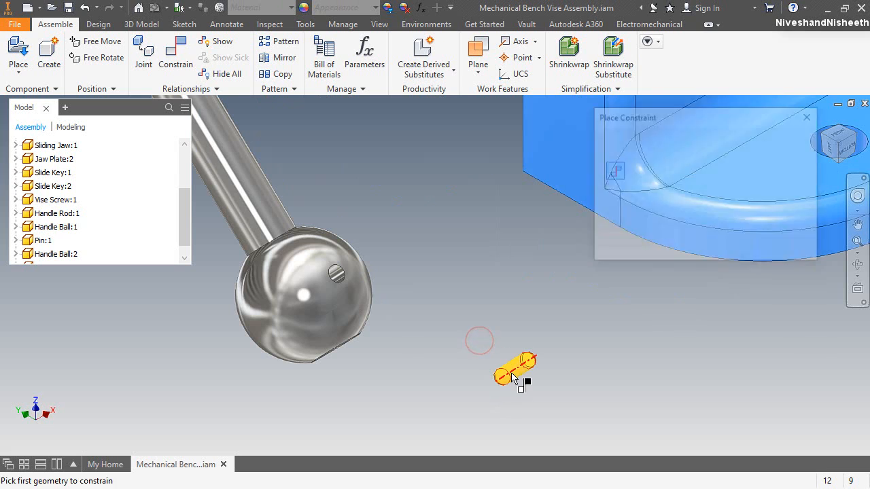
click(514, 377)
click(337, 274)
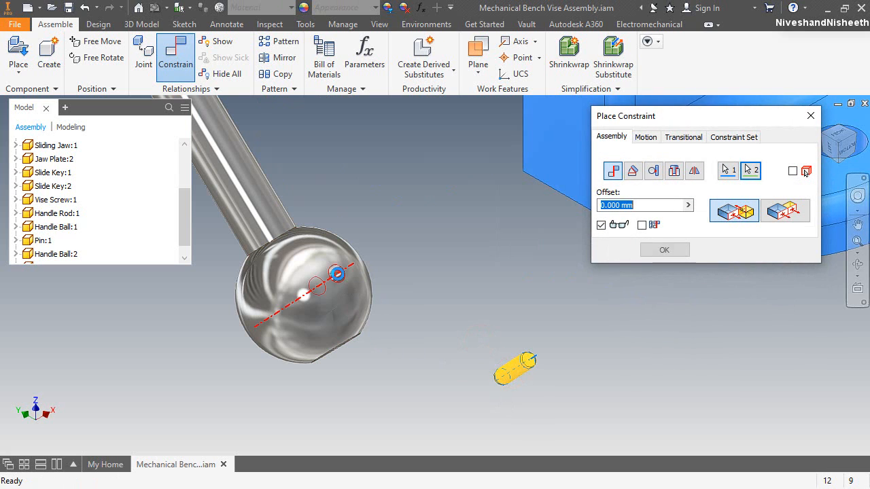
click(770, 250)
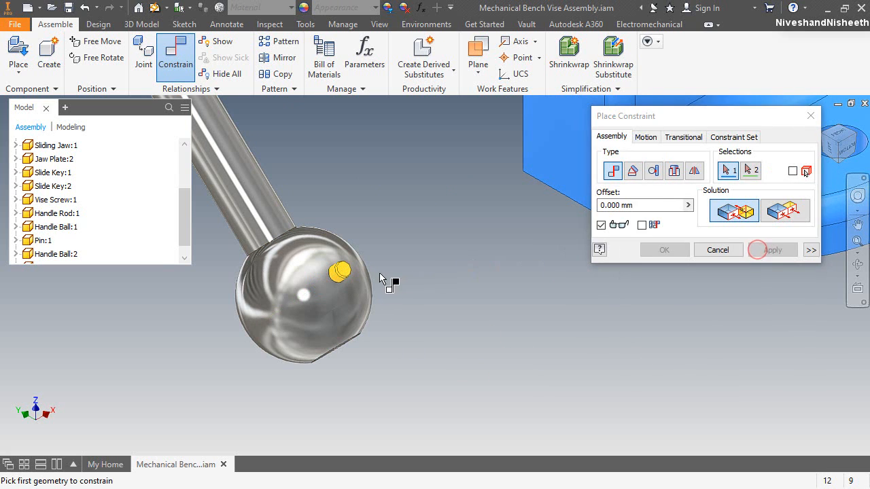
Mate the centre of the second pin's outer end edge to the centre of the hole's rim at zero offset
scroll(385, 271, down, 5)
click(288, 283)
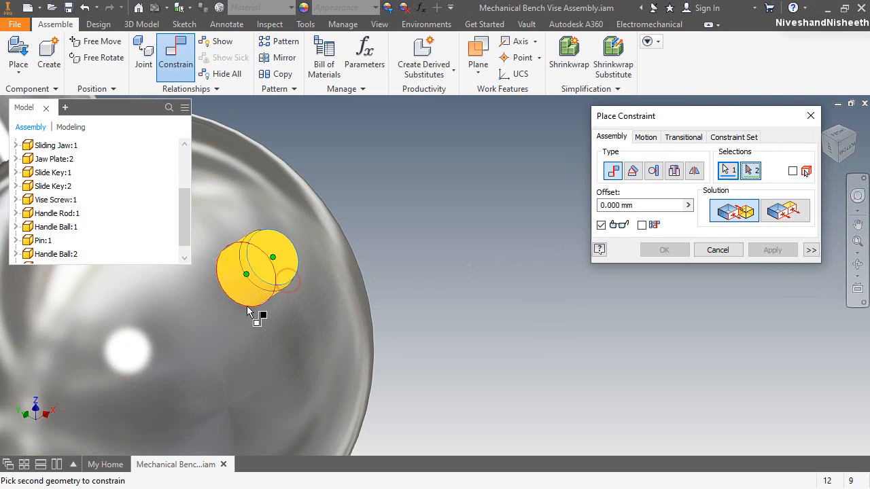
click(248, 310)
click(654, 253)
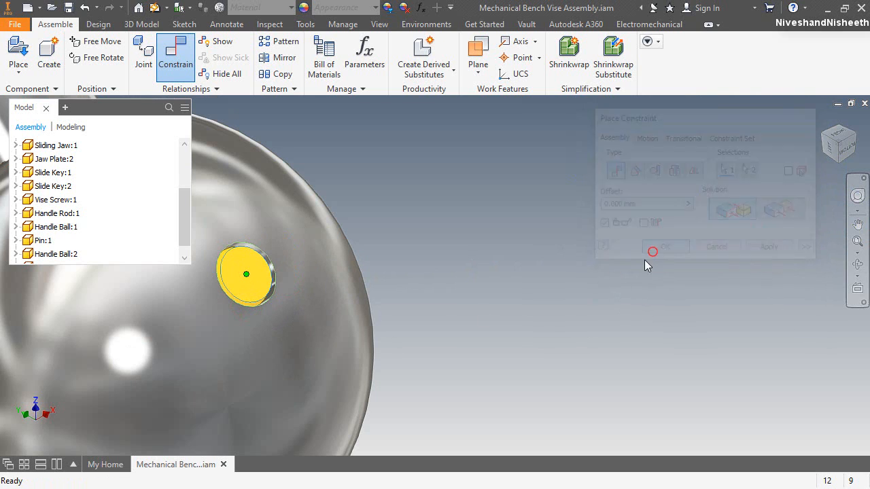
click(612, 326)
Turn the vise screw with its handle, shift the sliding jaw slightly to test the movement, and save the assembly
scroll(610, 343, up, 4)
drag(500, 347, 472, 371)
scroll(472, 371, up, 5)
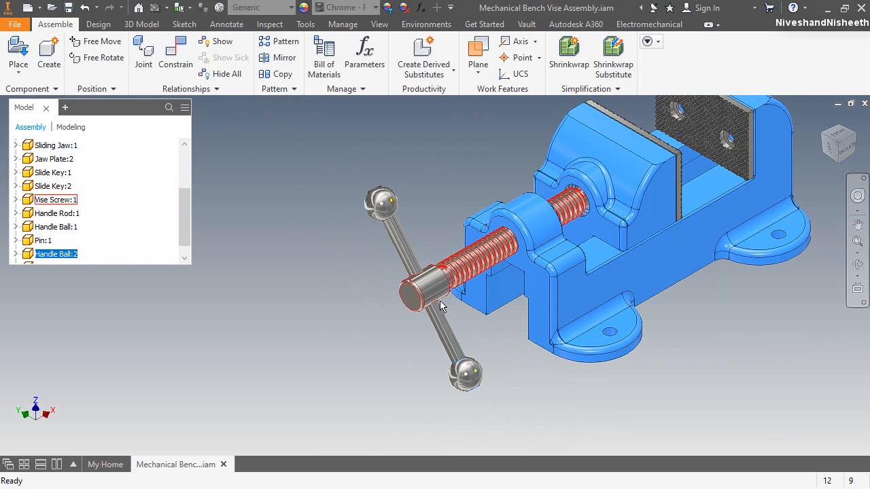
drag(433, 288, 415, 307)
drag(635, 218, 651, 233)
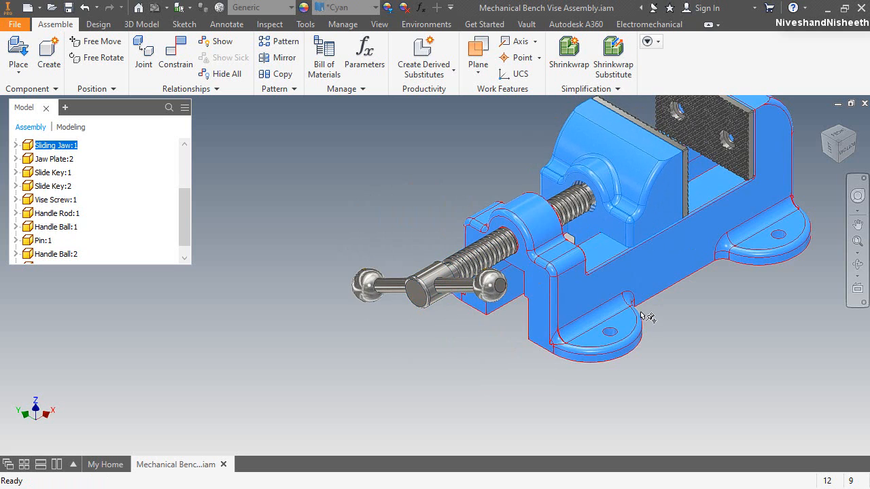
scroll(641, 312, up, 4)
scroll(691, 258, down, 5)
click(322, 154)
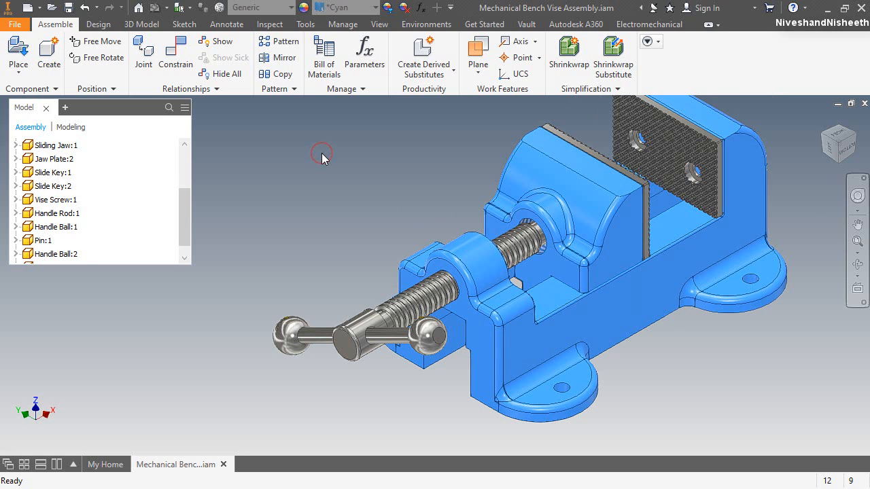
key(ctrl+s)
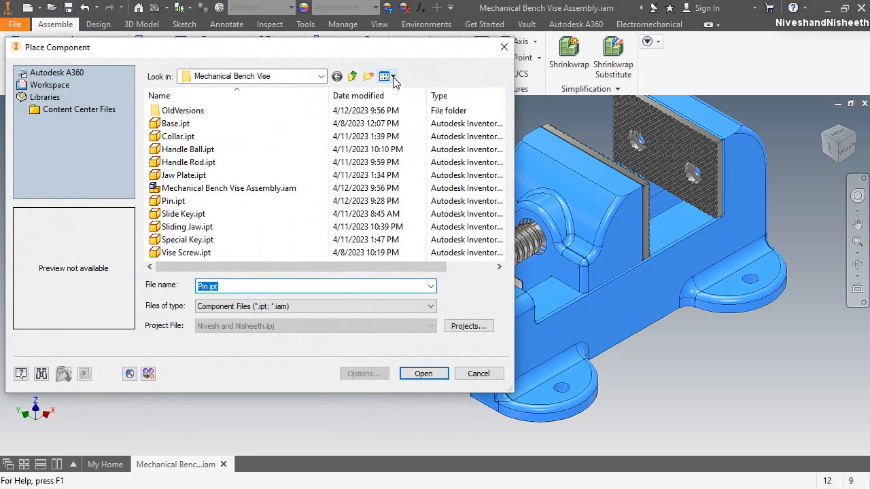
Place one copy each of Collar.ipt and Special Key.ipt above the vise handle
click(392, 77)
click(330, 127)
scroll(428, 180, down, 2)
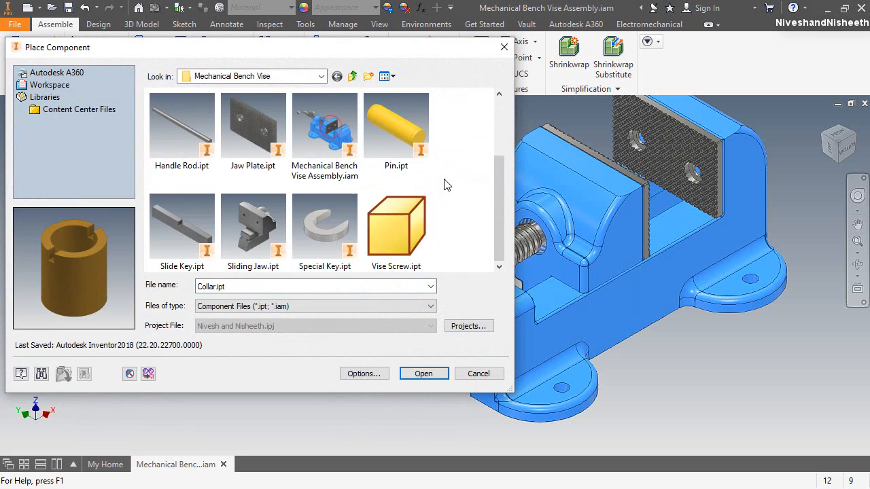
ctrl+click(333, 259)
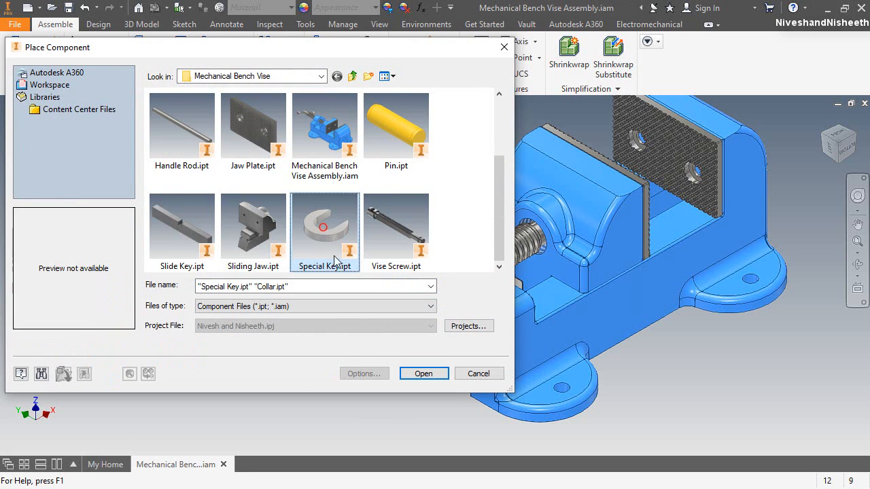
click(422, 375)
click(360, 250)
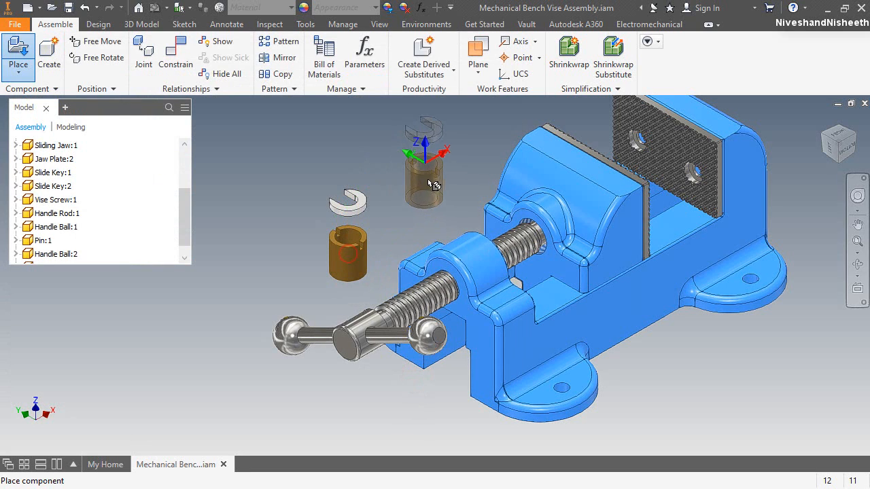
key(Escape)
Set the special key's appearance to Bronze - Satin
click(358, 214)
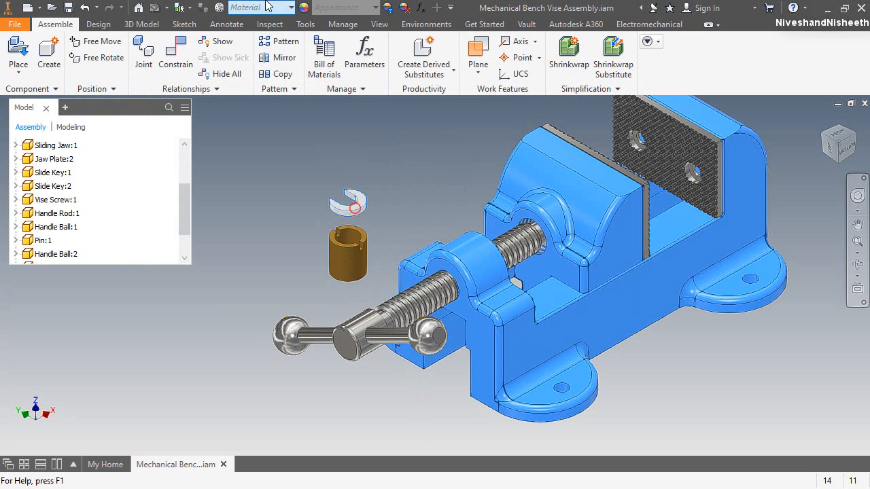
click(340, 7)
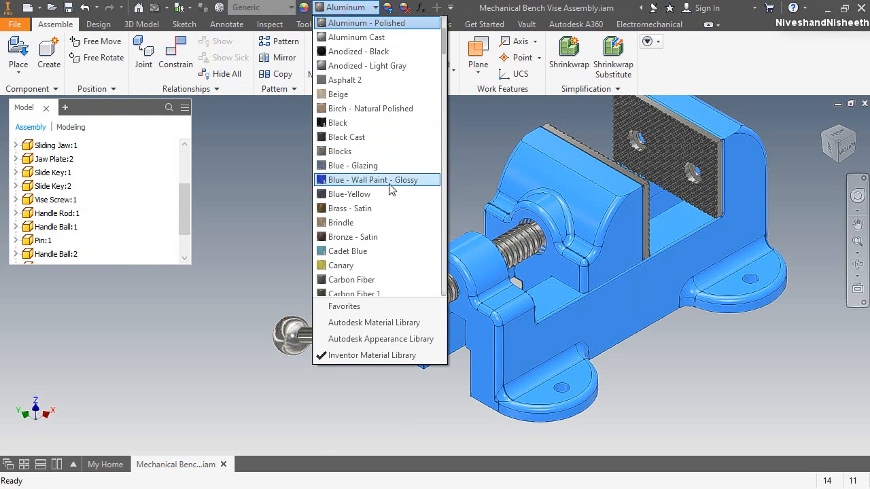
click(373, 236)
scroll(367, 231, down, 3)
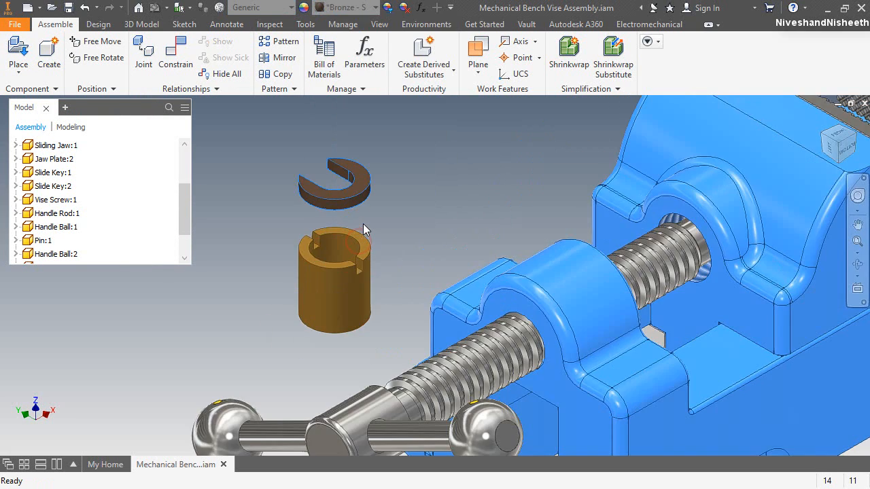
click(383, 233)
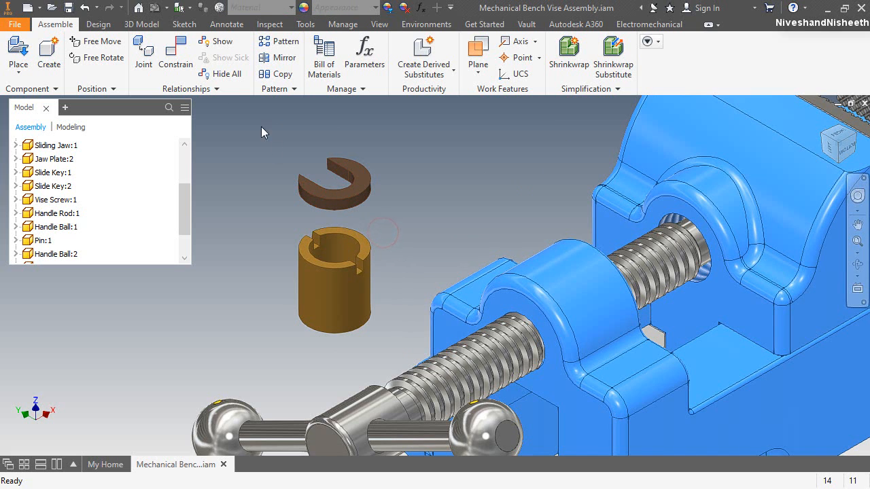
Mate the collar's axis to the axis of the sliding jaw's screw hole at zero offset
click(340, 310)
scroll(336, 308, up, 3)
scroll(540, 292, down, 5)
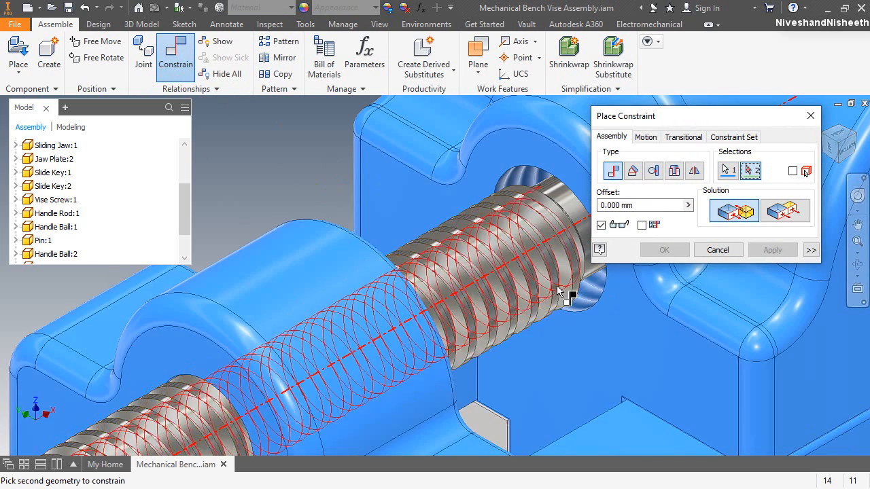
click(592, 302)
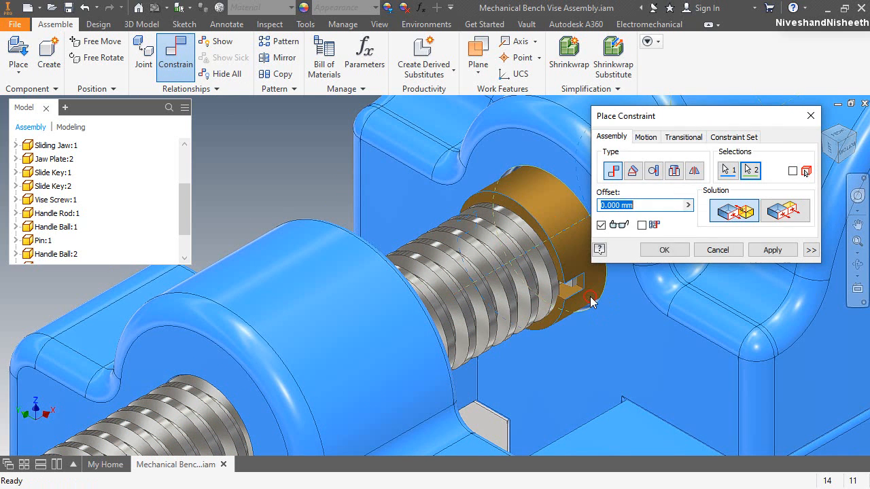
click(772, 250)
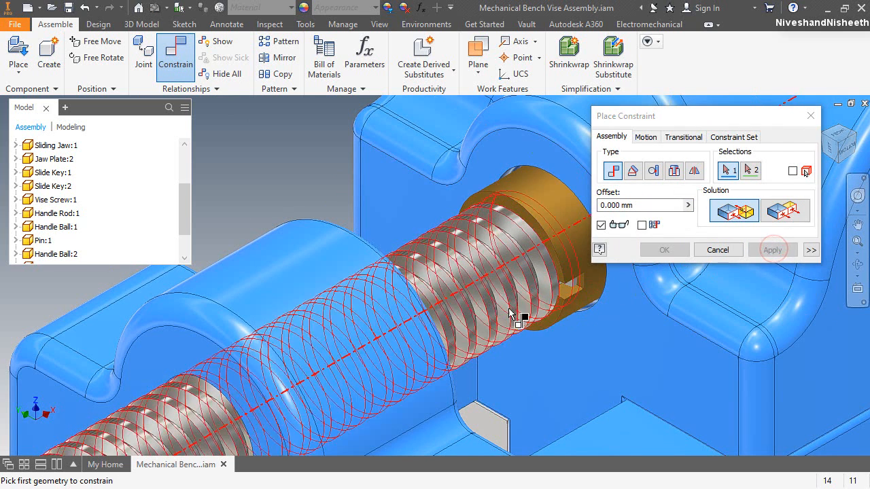
Mate the special key's inner arc axis to the collar's axis at zero offset
scroll(514, 316, up, 5)
scroll(260, 240, down, 5)
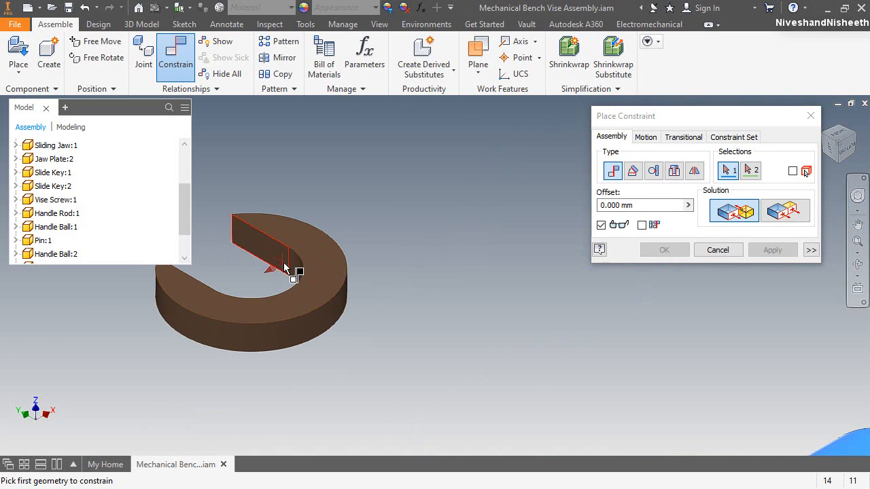
click(296, 275)
scroll(305, 281, up, 5)
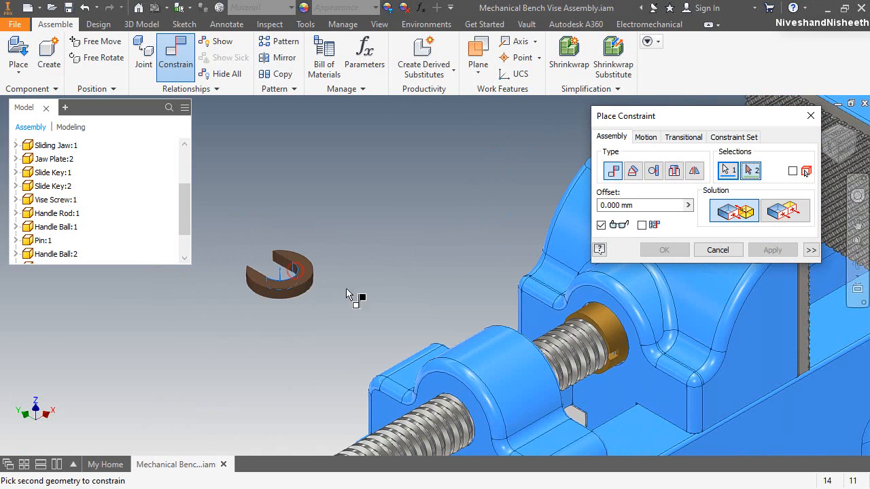
click(609, 331)
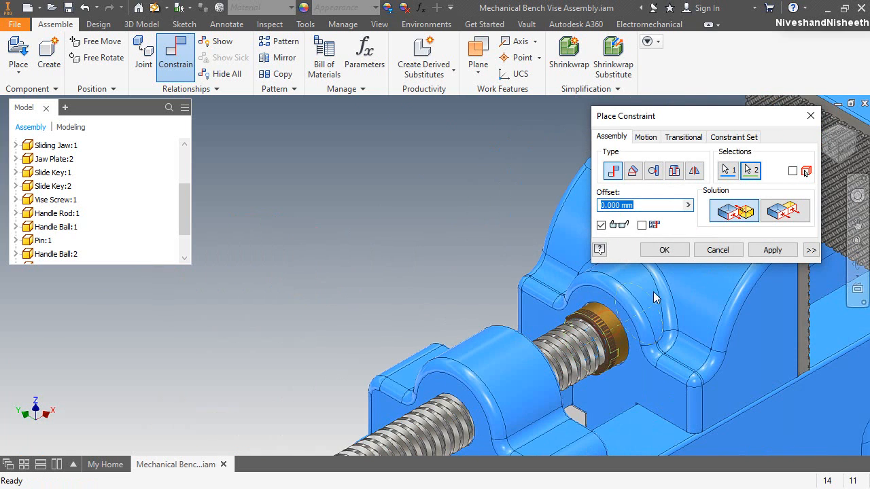
click(664, 249)
Move the special key clear of the collar, turn its opening upward, pull the vise screw back to expose its smooth neck, and save
scroll(602, 348, down, 5)
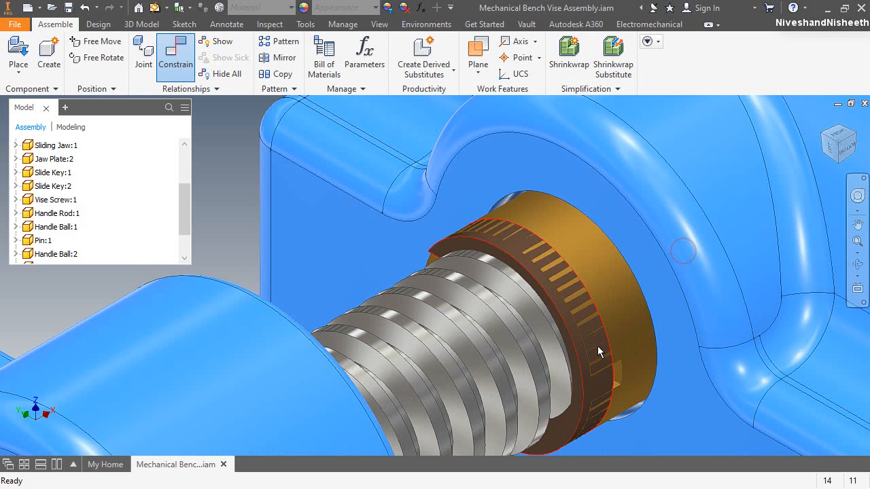
drag(564, 341, 456, 264)
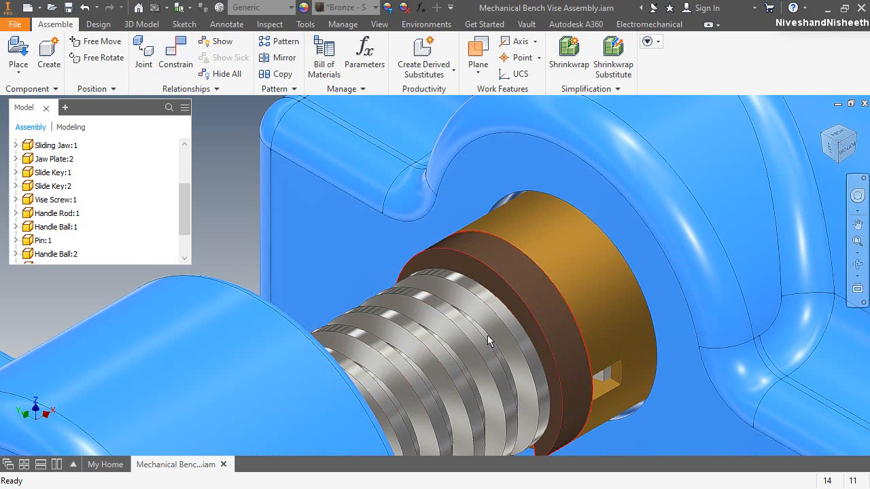
drag(559, 444, 585, 224)
drag(449, 309, 459, 291)
drag(411, 322, 401, 345)
click(220, 199)
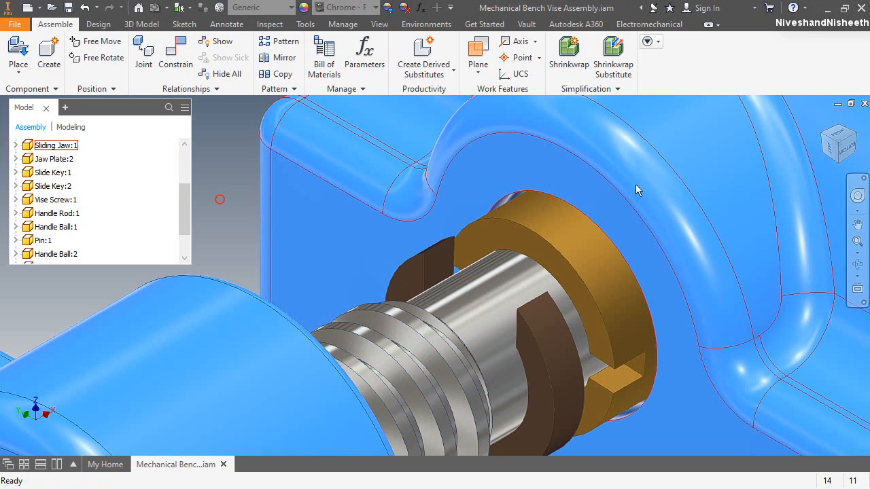
click(846, 148)
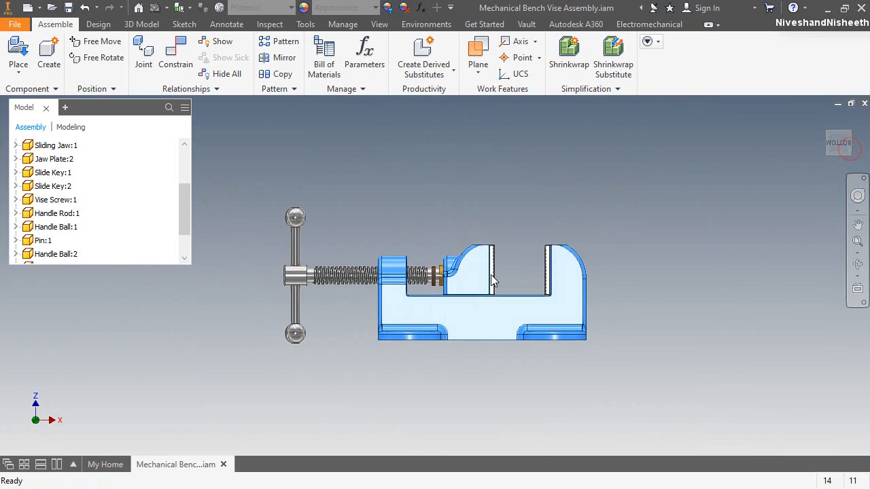
scroll(445, 285, up, 5)
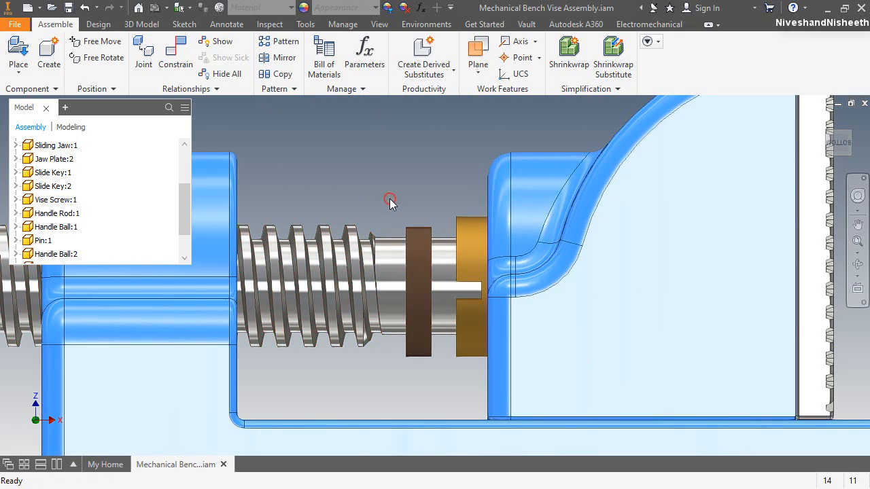
key(ctrl+s)
Add a flush constraint at zero offset between the collar's slotted end face and the sliding jaw's front face around the screw hole
click(432, 195)
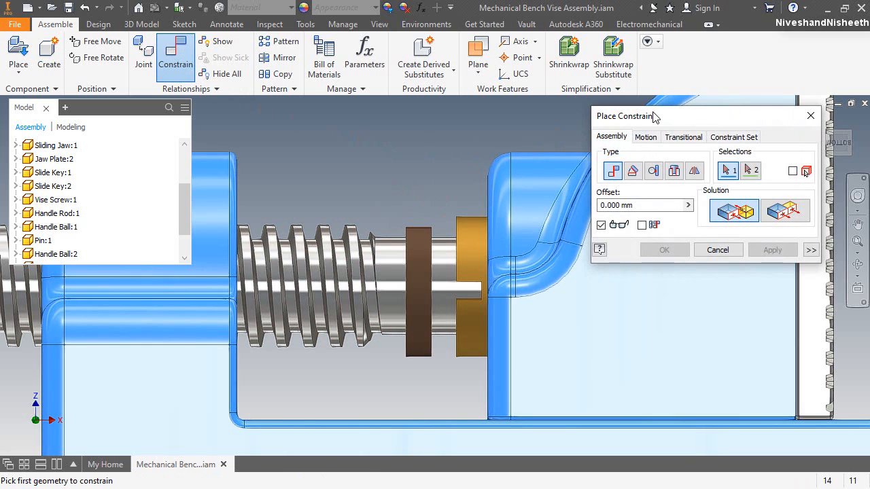
click(787, 210)
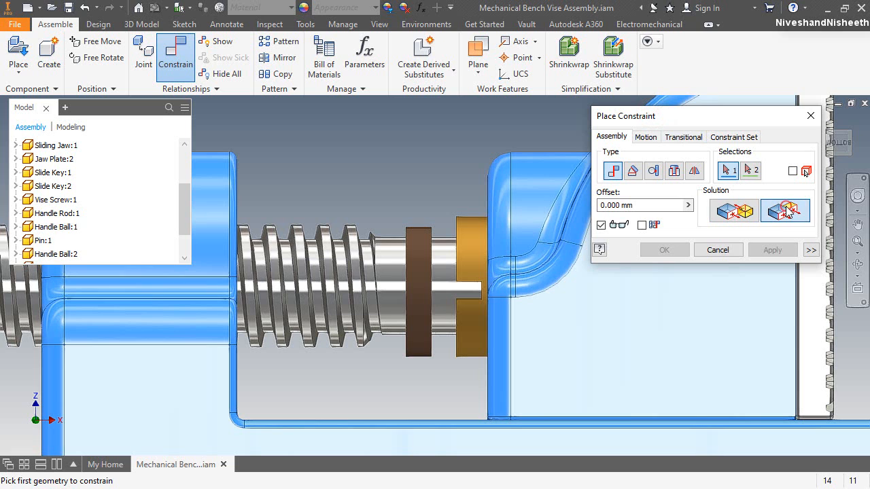
click(857, 264)
drag(438, 221, 477, 240)
scroll(484, 257, down, 2)
right_click(487, 257)
click(530, 258)
click(509, 195)
click(443, 213)
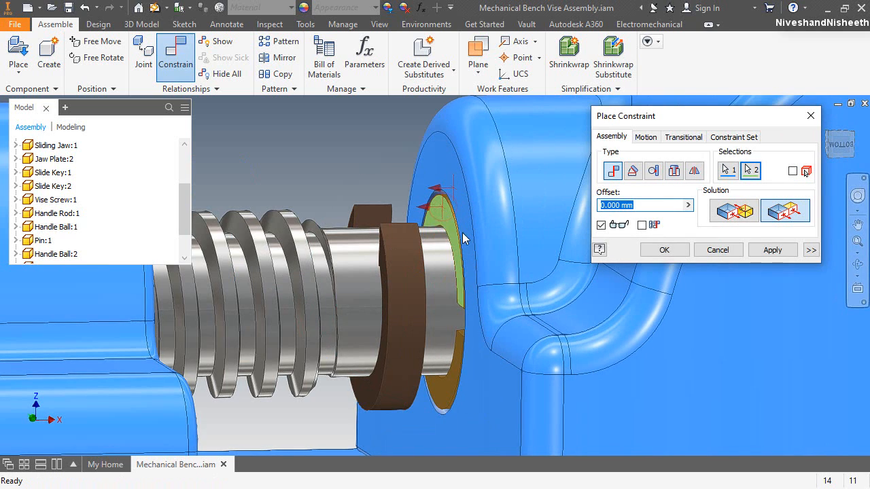
click(795, 251)
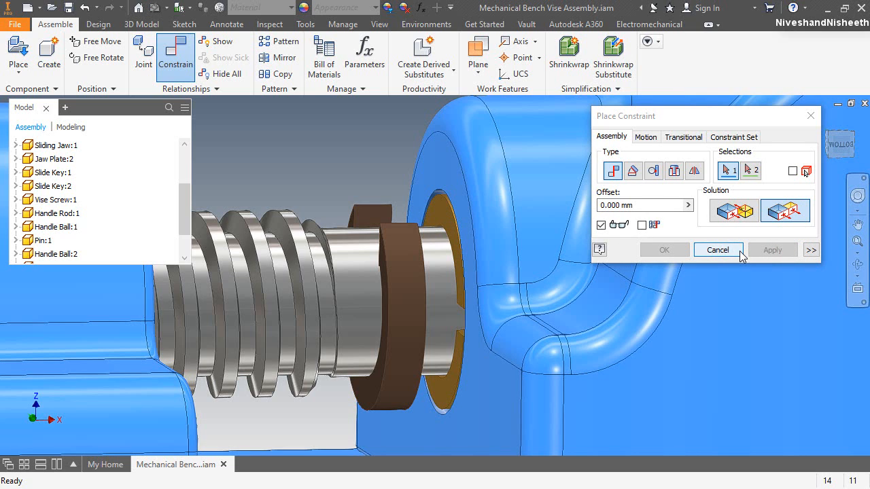
Mate the sliding jaw's front face around the screw hole to the special key's adjacent face at a 0.1 mm offset
click(745, 216)
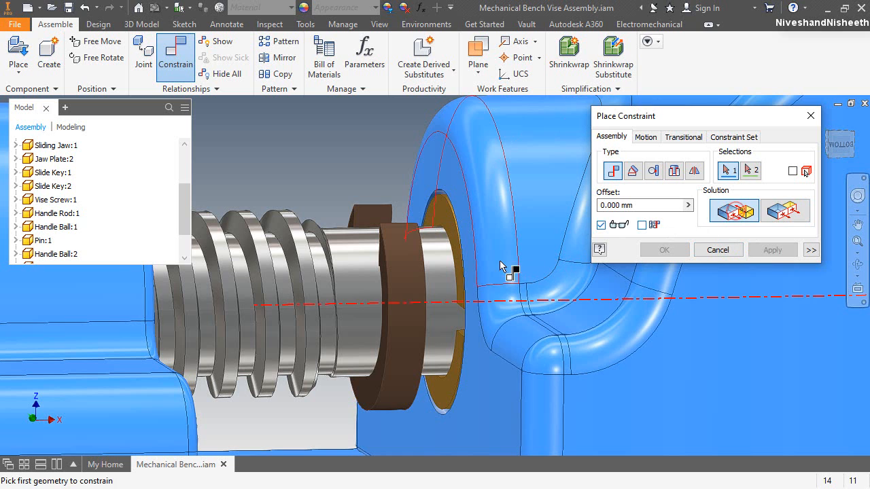
click(437, 173)
click(857, 265)
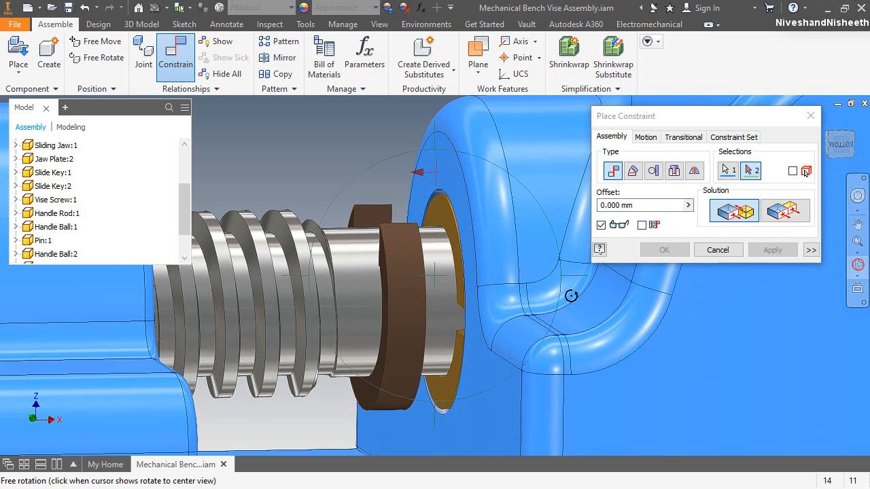
drag(440, 284, 369, 291)
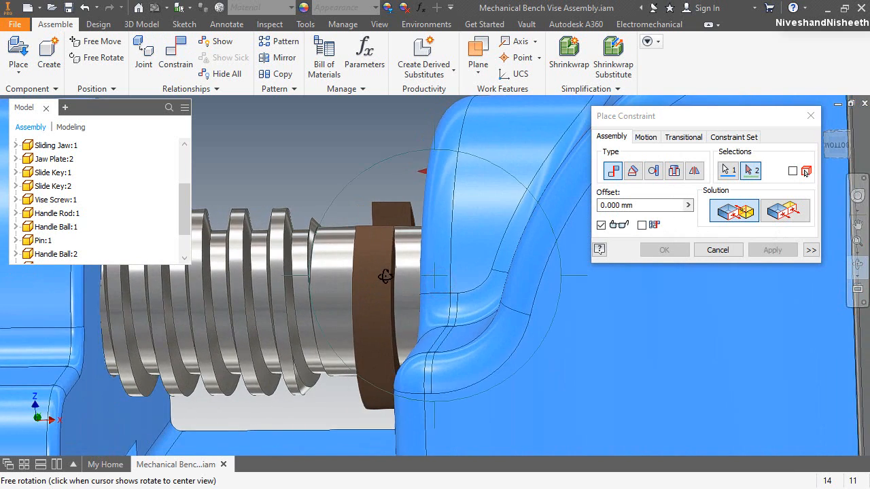
scroll(401, 279, up, 3)
right_click(401, 280)
click(442, 282)
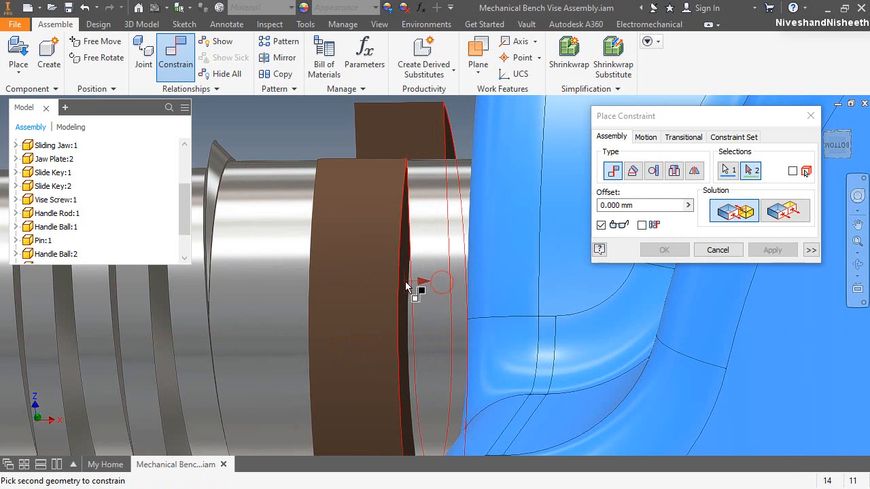
click(405, 282)
click(836, 141)
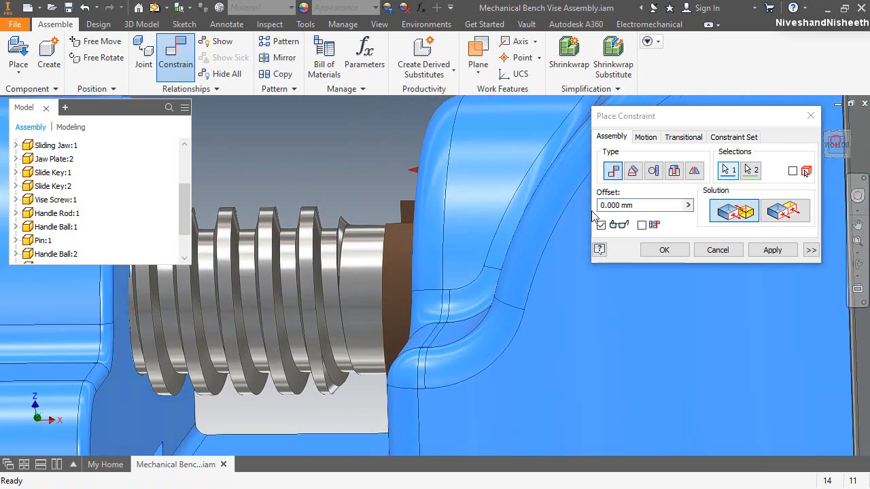
scroll(421, 275, up, 5)
scroll(400, 227, down, 3)
scroll(498, 238, up, 4)
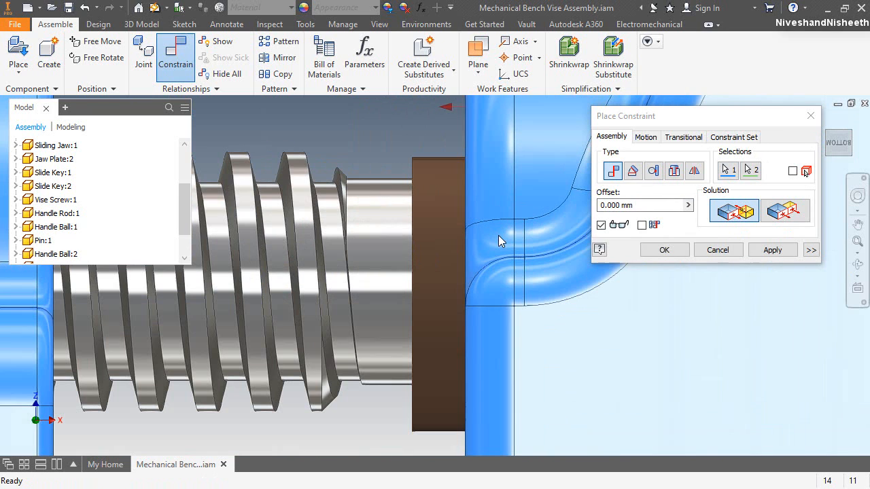
drag(636, 205, 610, 204)
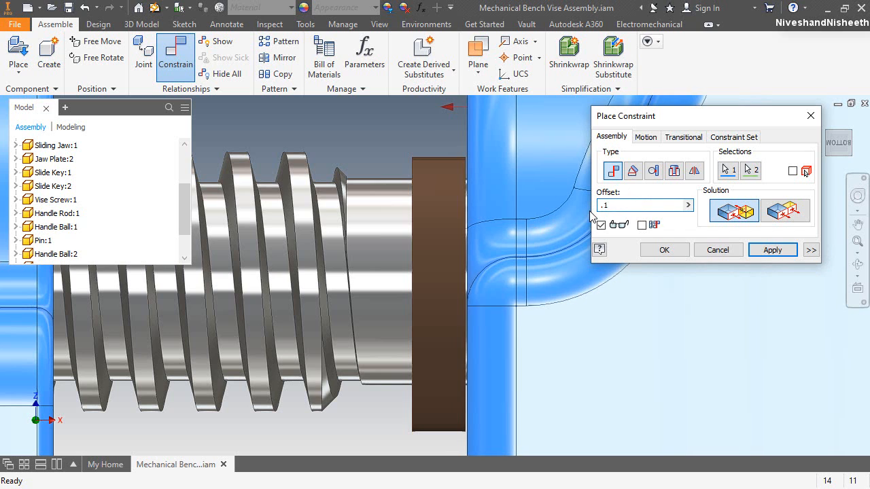
click(672, 253)
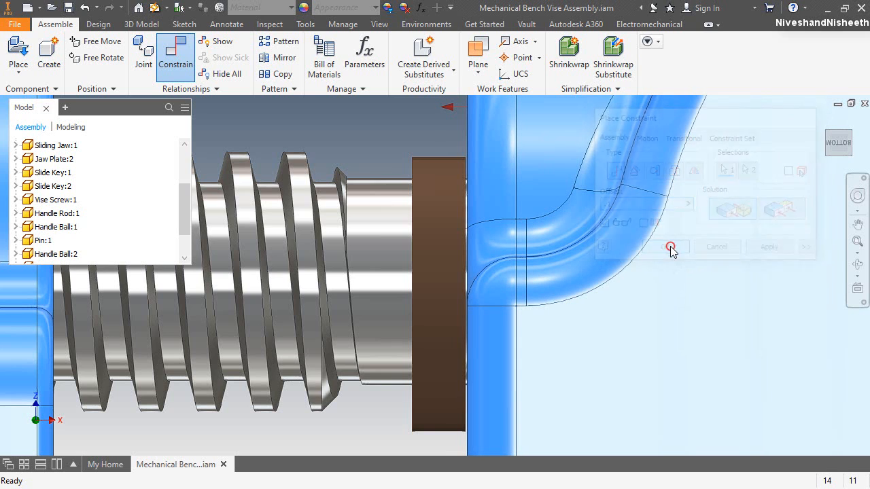
Pull the vise screw back out of the sliding jaw until the groove in its smooth neck is exposed
drag(417, 274, 358, 274)
drag(231, 274, 176, 274)
drag(383, 279, 329, 300)
Mate the vise screw's shoulder face beside the neck groove to the special key's outer face at zero offset
click(379, 115)
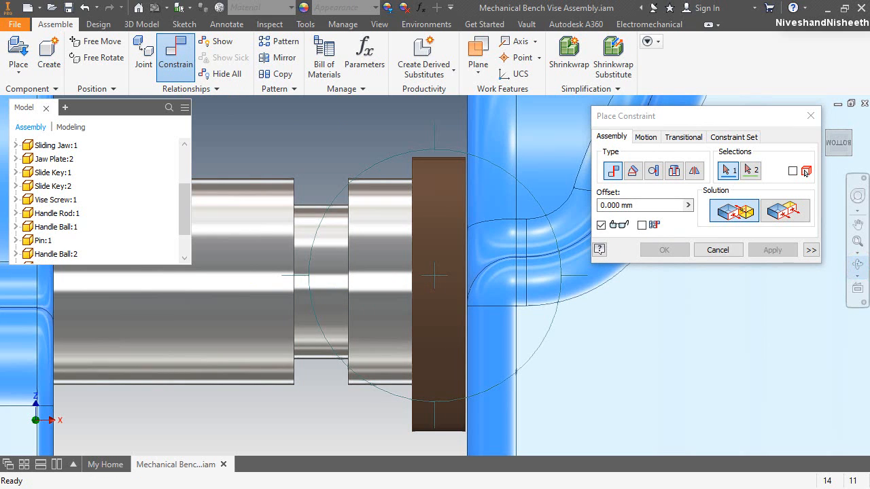
click(750, 115)
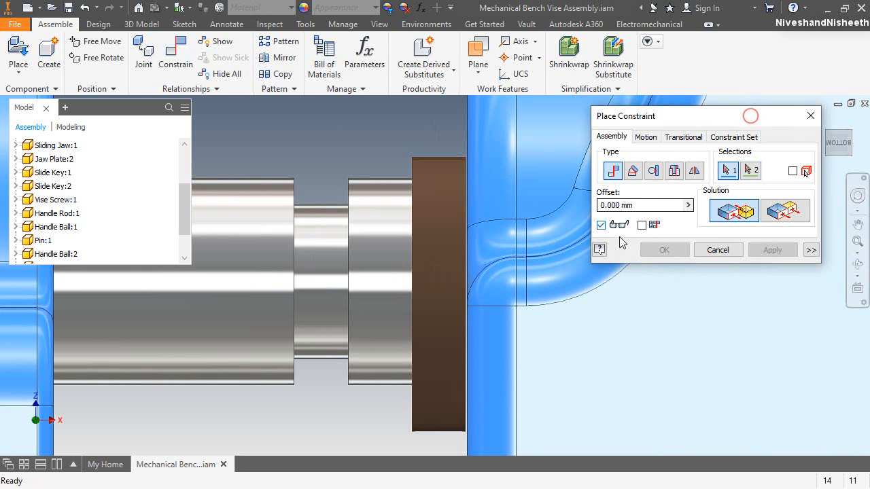
click(854, 261)
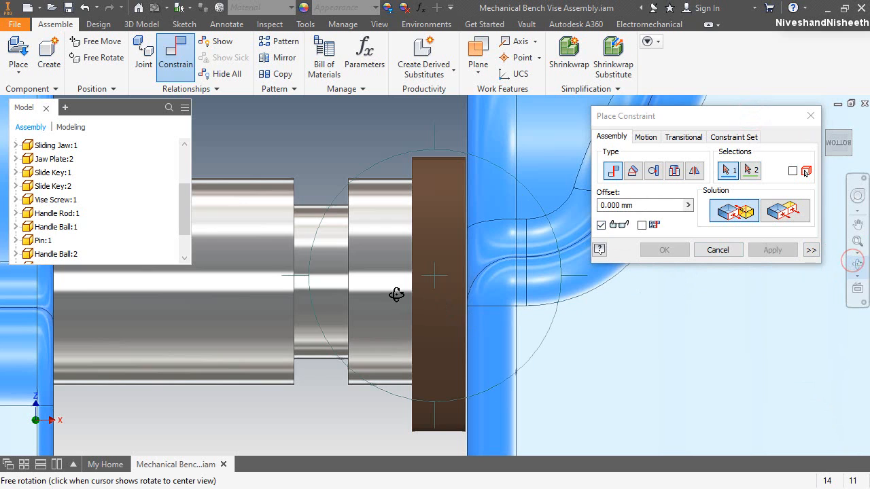
drag(568, 275, 408, 224)
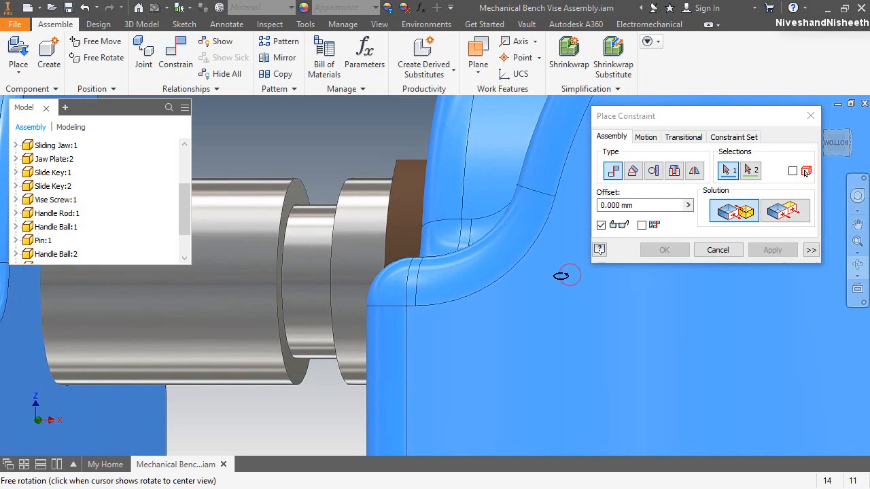
right_click(355, 195)
click(392, 198)
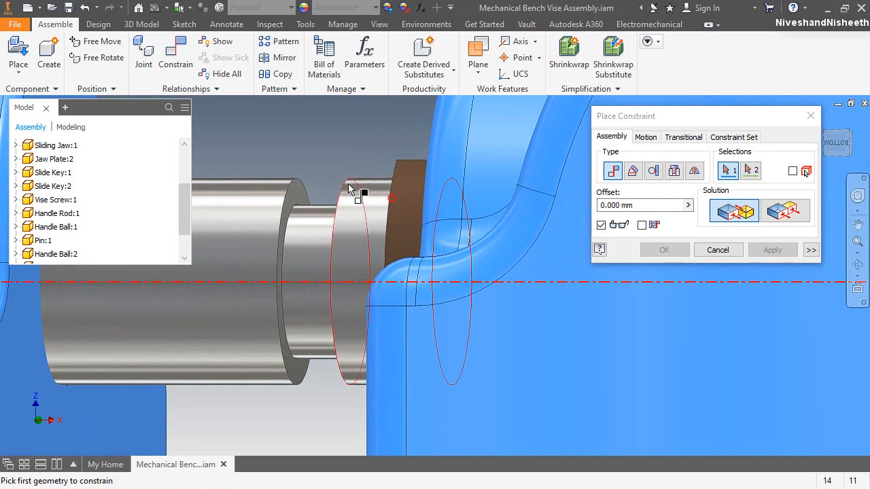
scroll(329, 185, down, 3)
click(275, 205)
scroll(350, 238, up, 3)
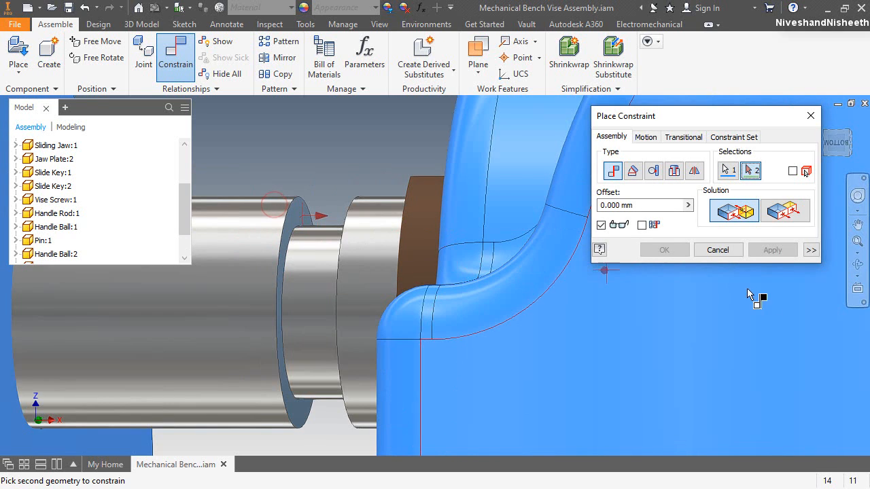
click(857, 264)
drag(367, 320, 468, 317)
right_click(485, 264)
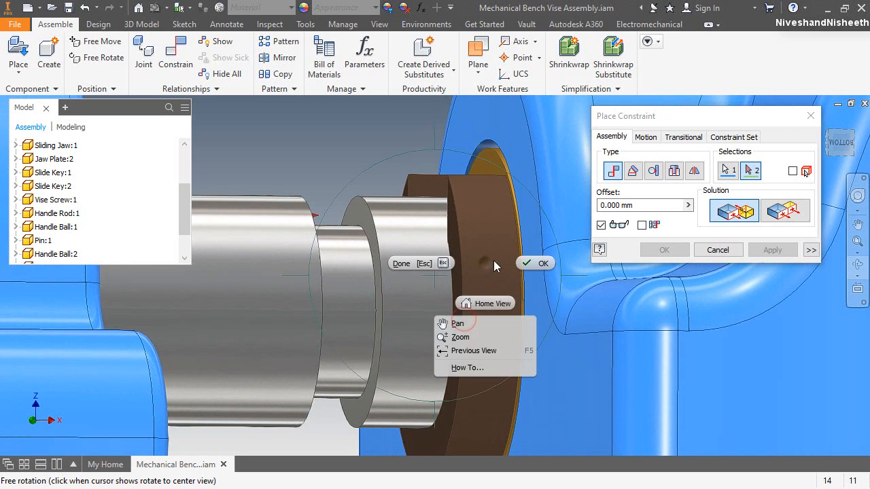
click(518, 265)
scroll(462, 271, up, 3)
click(445, 268)
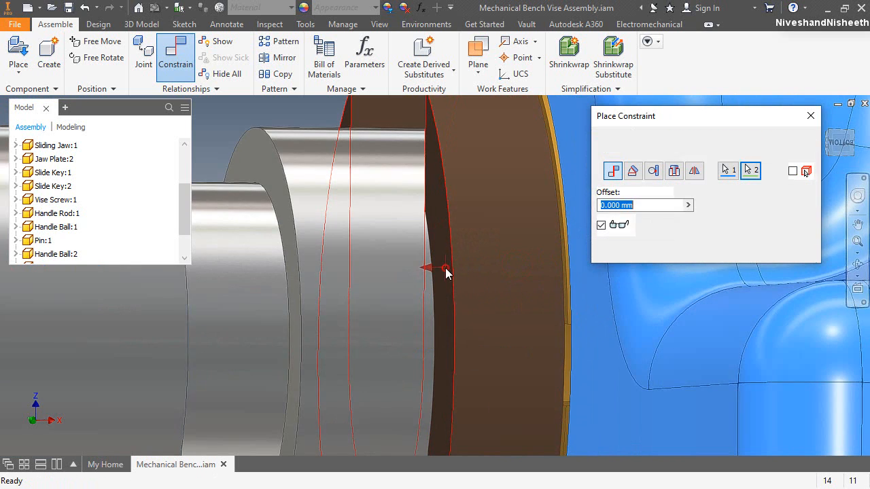
click(656, 250)
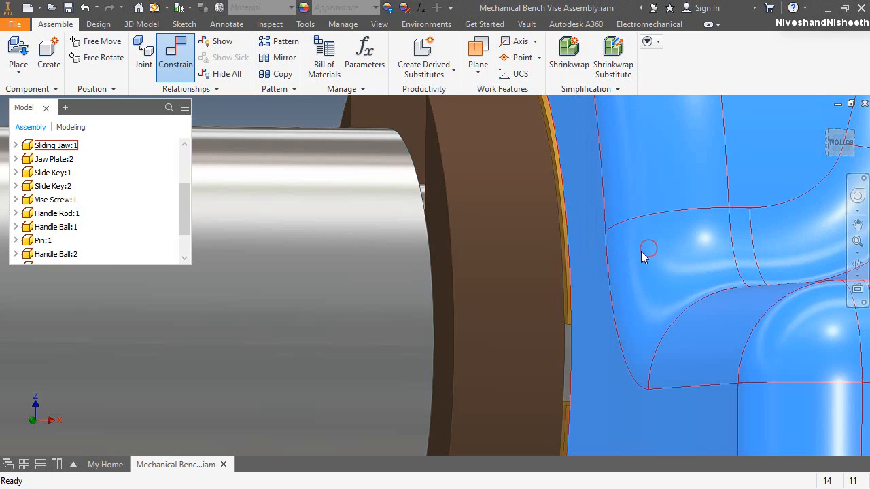
Move the vise screw and sliding jaw toward the fixed jaw, and rotate the special key so its opening faces the vise's side
click(841, 145)
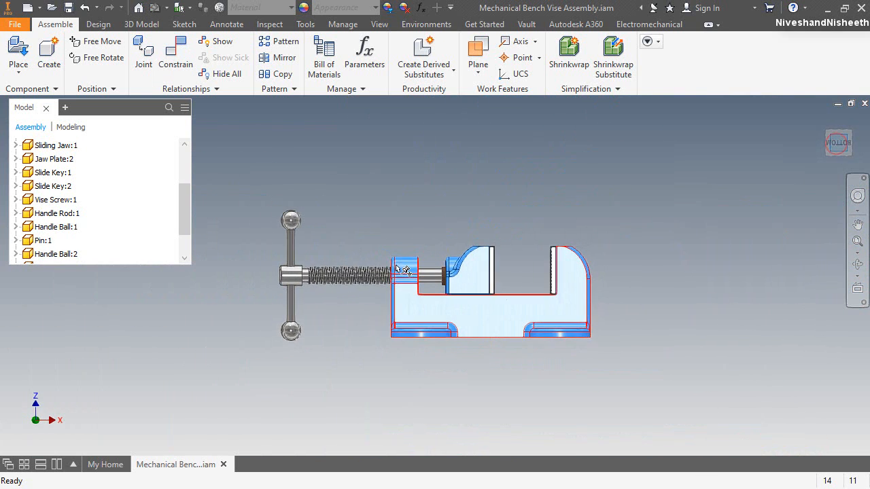
scroll(315, 299, up, 3)
drag(335, 267, 382, 259)
click(440, 197)
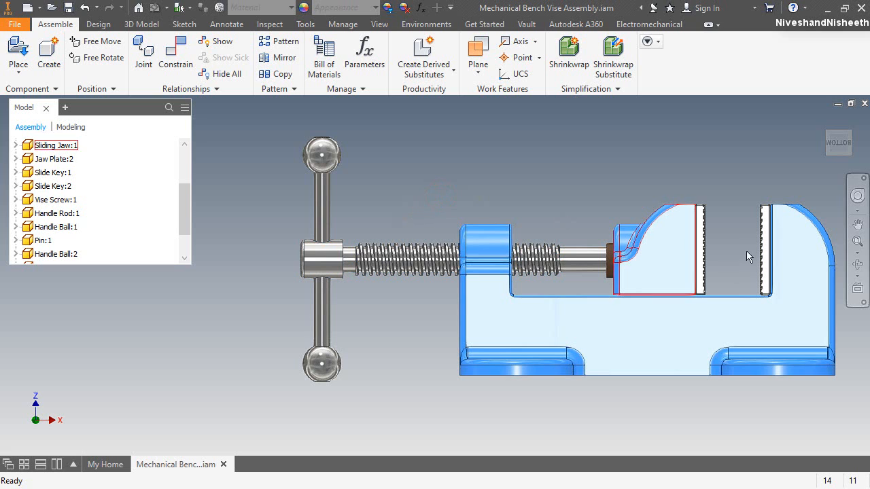
scroll(637, 268, up, 5)
drag(531, 167, 531, 212)
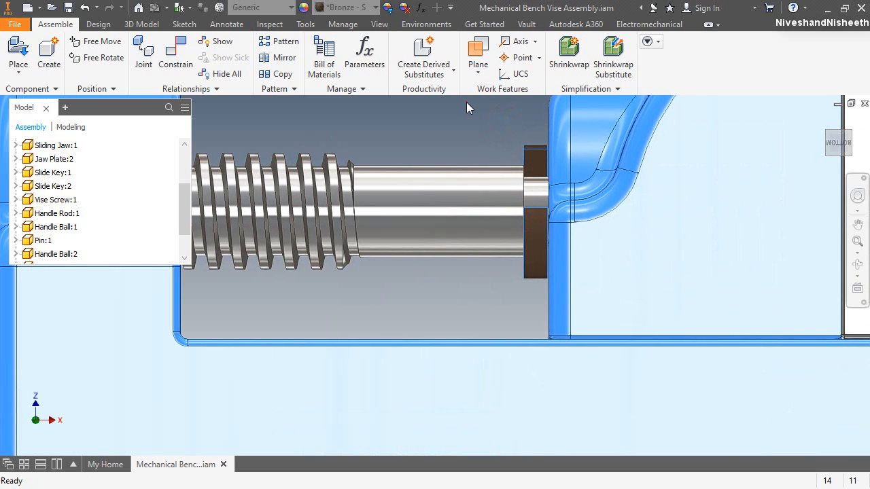
Slide the sliding jaw with its jaw plate away from the fixed jaw to open the vise
click(823, 120)
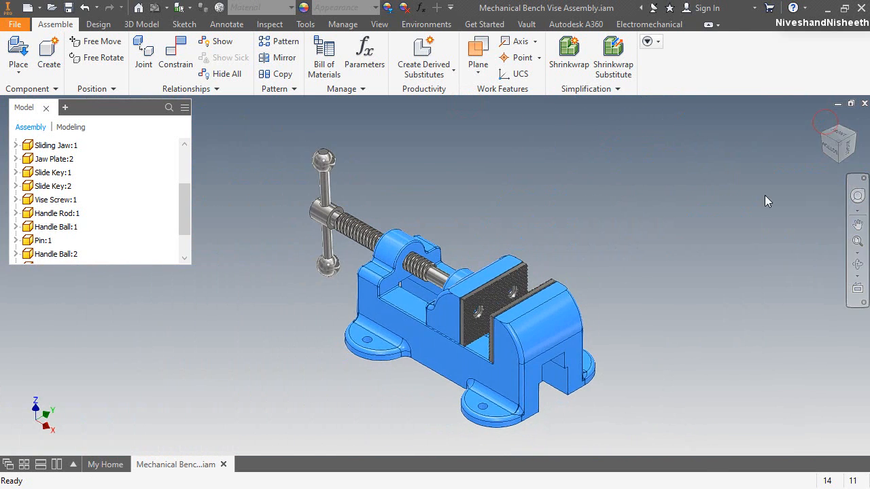
click(464, 305)
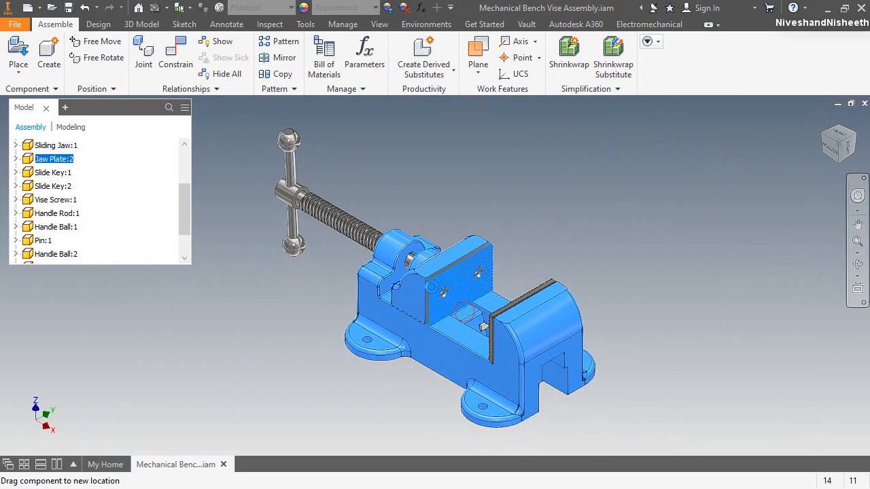
Examine the base slot between the two jaw plates and the small block inside it
scroll(463, 314, up, 5)
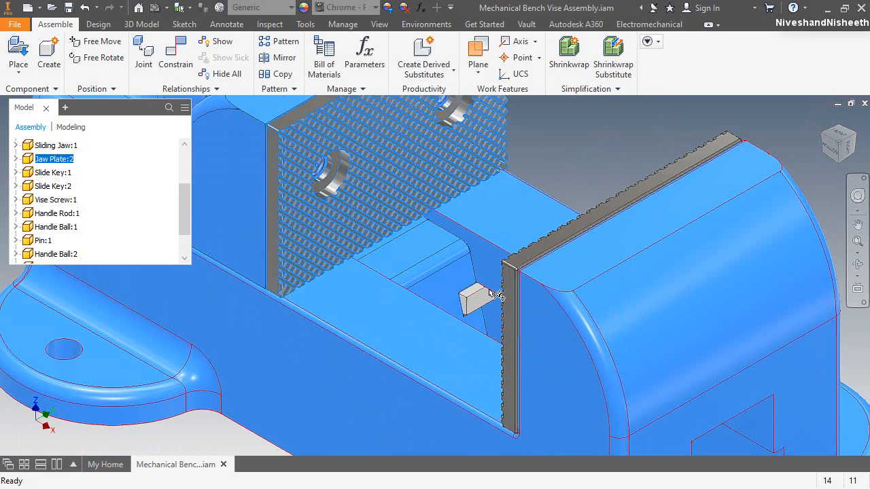
scroll(489, 292, down, 3)
scroll(479, 290, up, 5)
scroll(523, 282, down, 2)
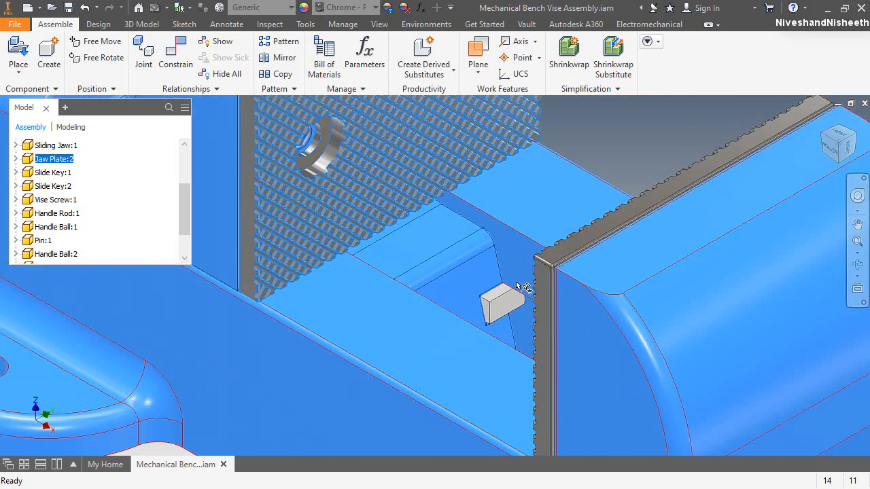
click(611, 163)
click(855, 196)
mouse_move(665, 226)
mouse_down()
mouse_move(494, 308)
mouse_move(442, 226)
mouse_move(513, 318)
mouse_move(481, 256)
mouse_move(446, 221)
mouse_move(445, 265)
mouse_move(416, 275)
mouse_move(432, 290)
mouse_move(451, 335)
mouse_up()
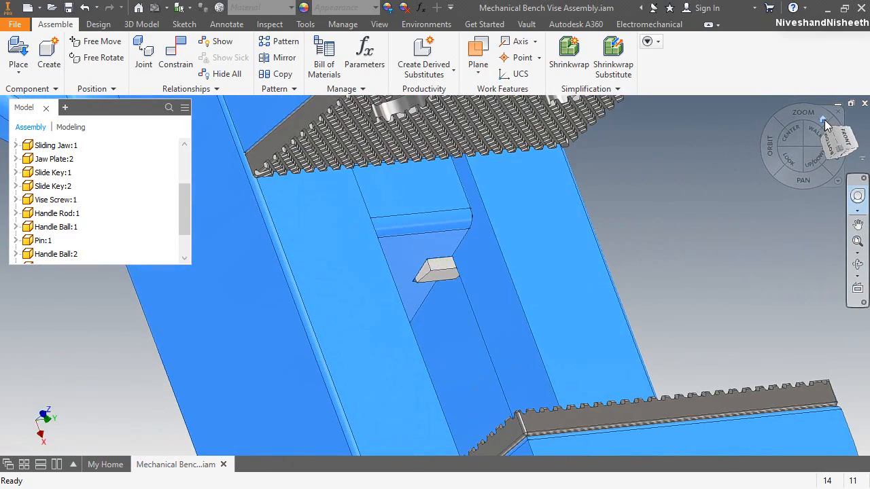
click(823, 119)
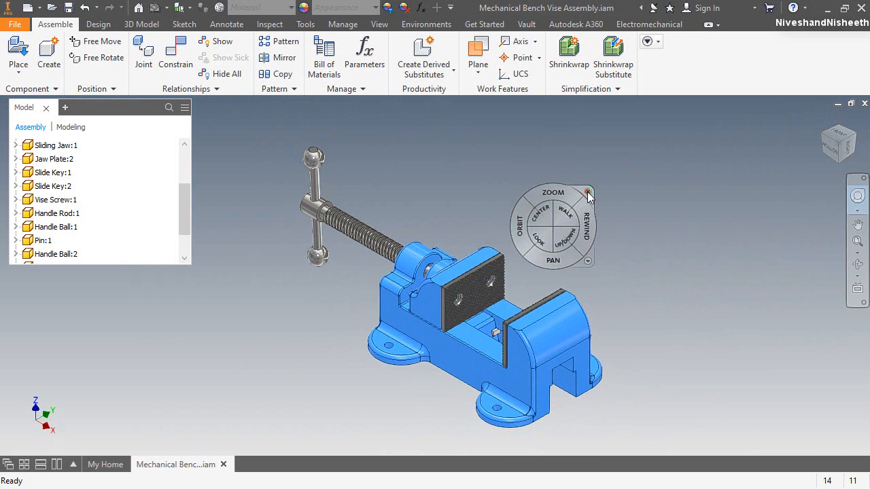
click(587, 193)
click(572, 216)
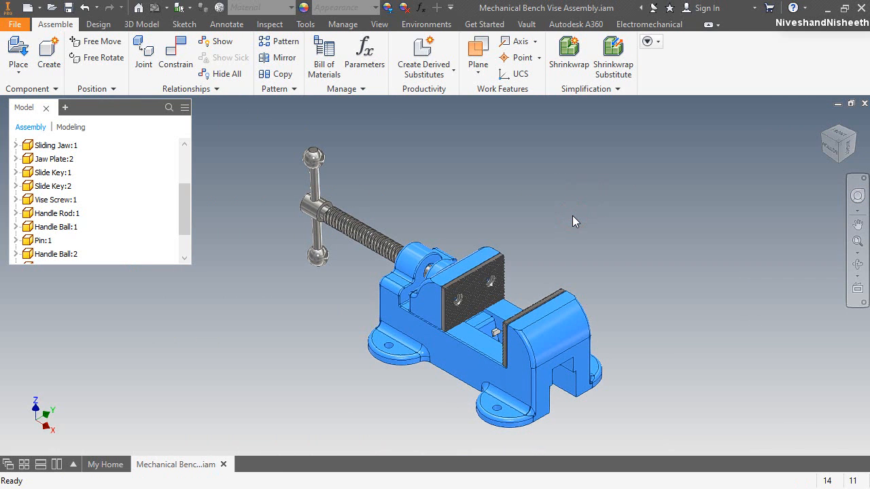
click(677, 296)
Choose the Slotted Pan Head Machine Screw - Metric from the Content Center's round head bolts for placement
click(14, 76)
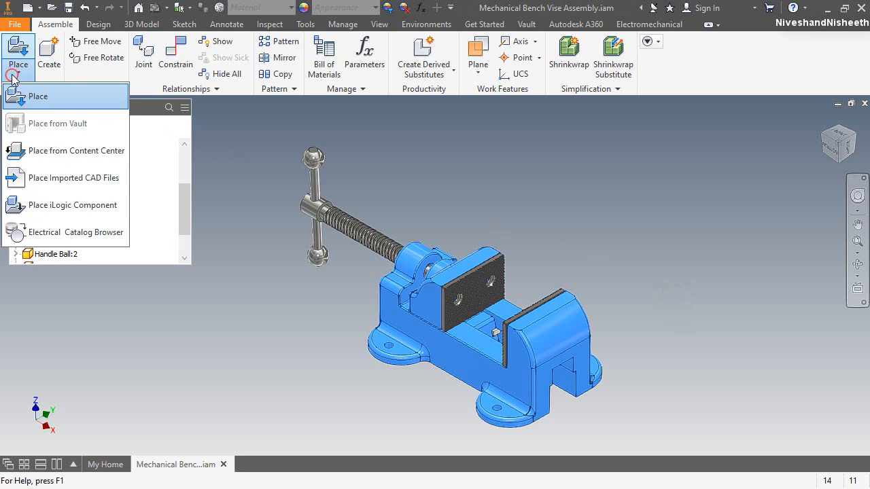
click(45, 155)
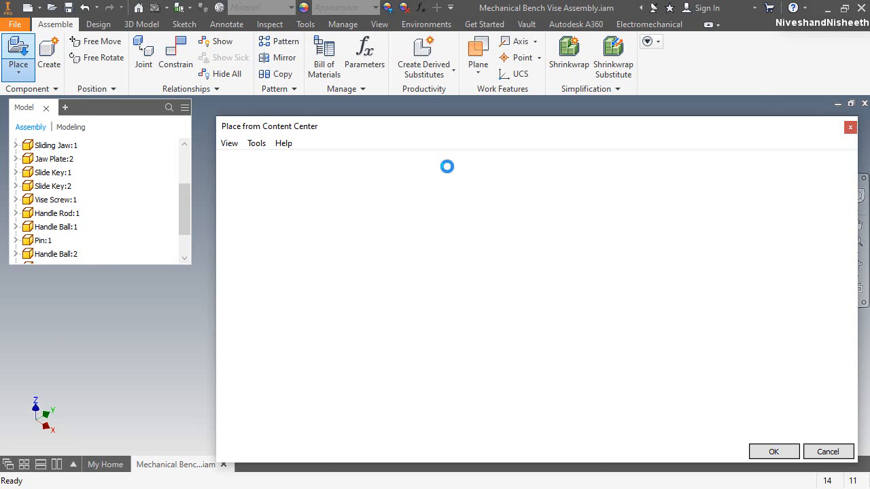
click(149, 177)
click(136, 151)
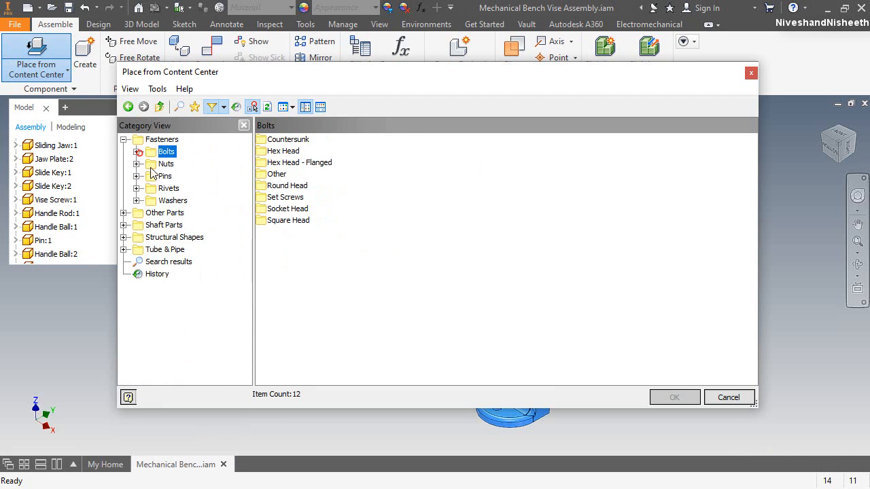
click(235, 167)
double_click(260, 186)
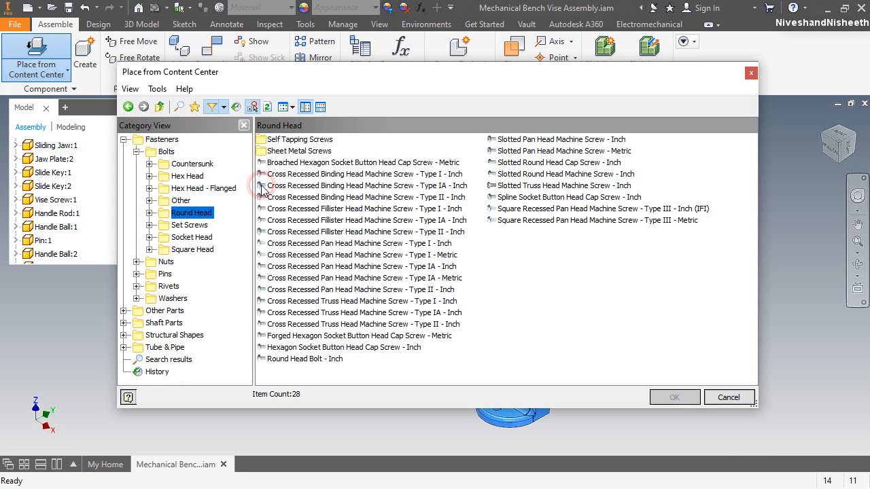
click(547, 151)
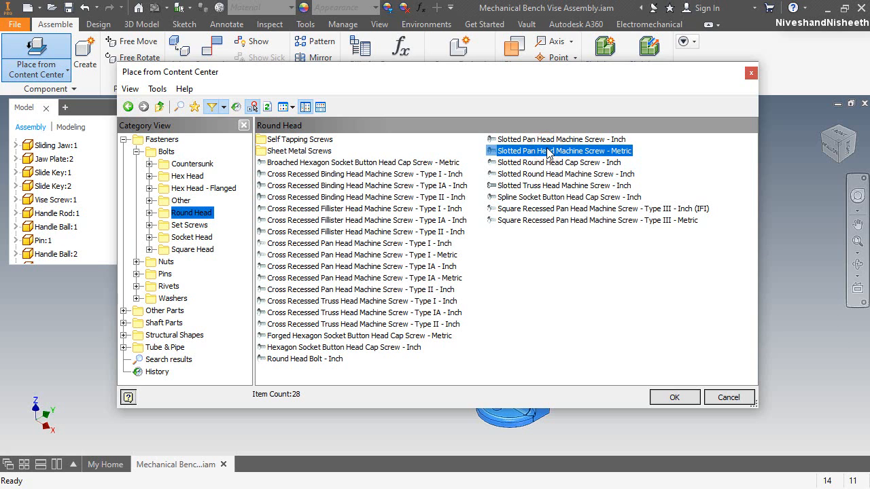
double_click(548, 151)
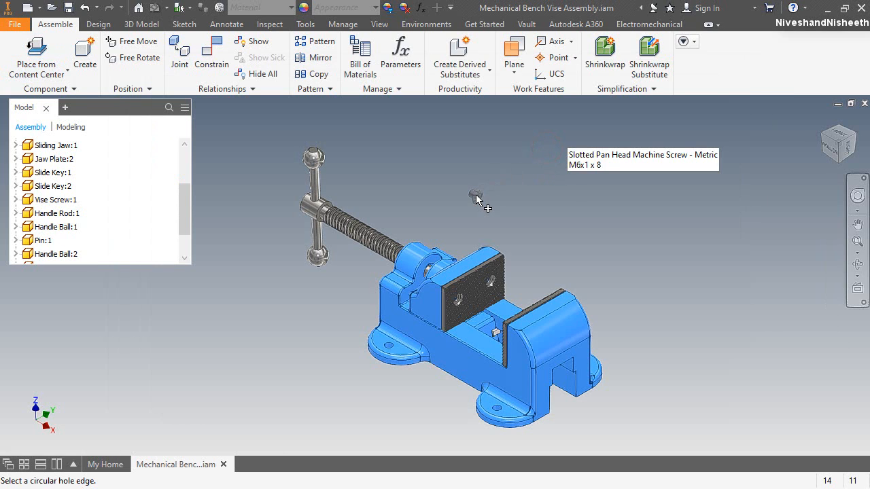
Place M6x1 x 8 slotted pan head screws in both counterbored holes of the sliding jaw's plate, seated on the counterbore faces
scroll(465, 316, down, 10)
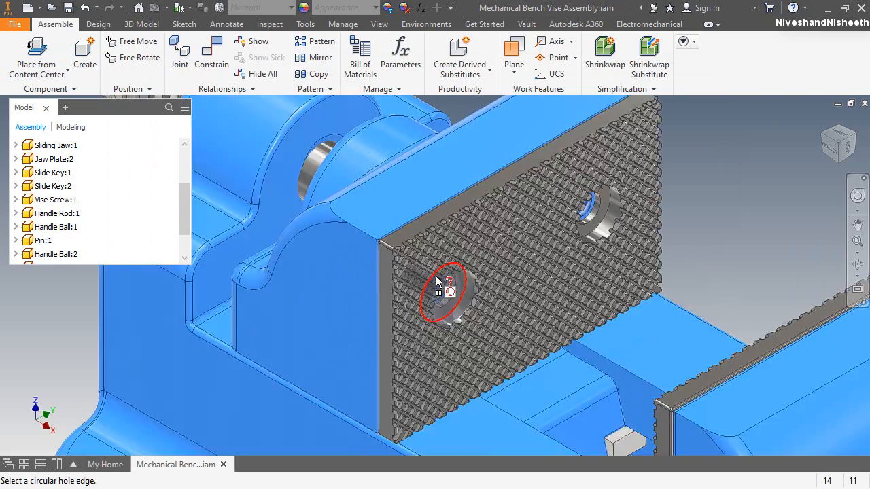
scroll(466, 316, down, 10)
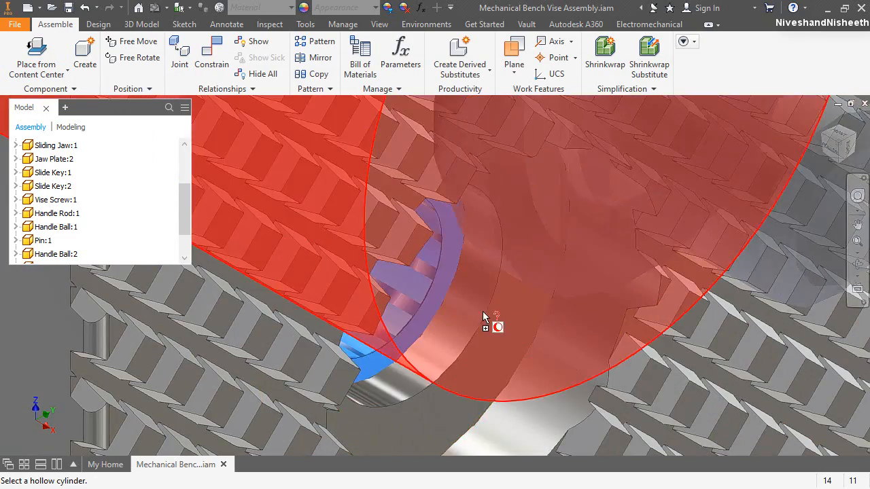
click(464, 306)
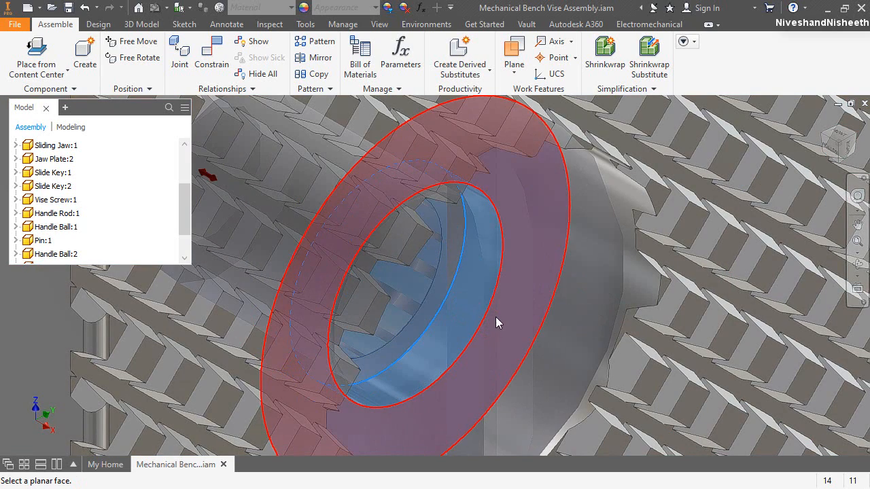
click(494, 323)
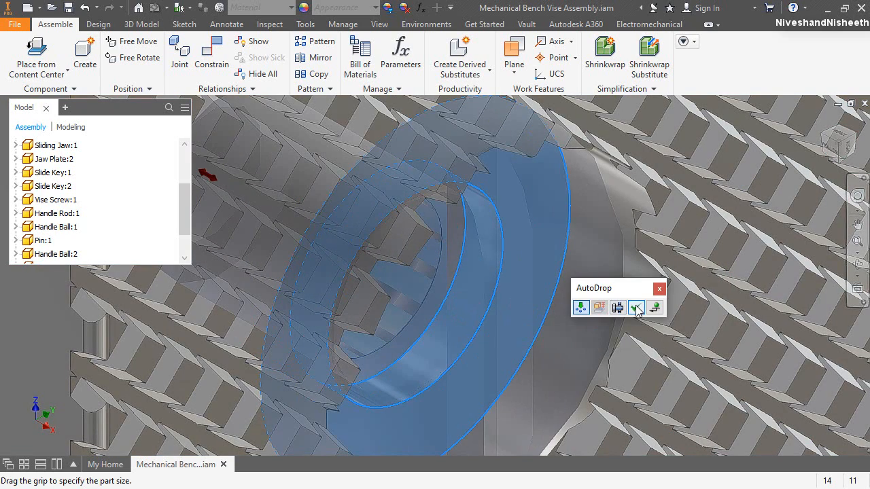
click(636, 308)
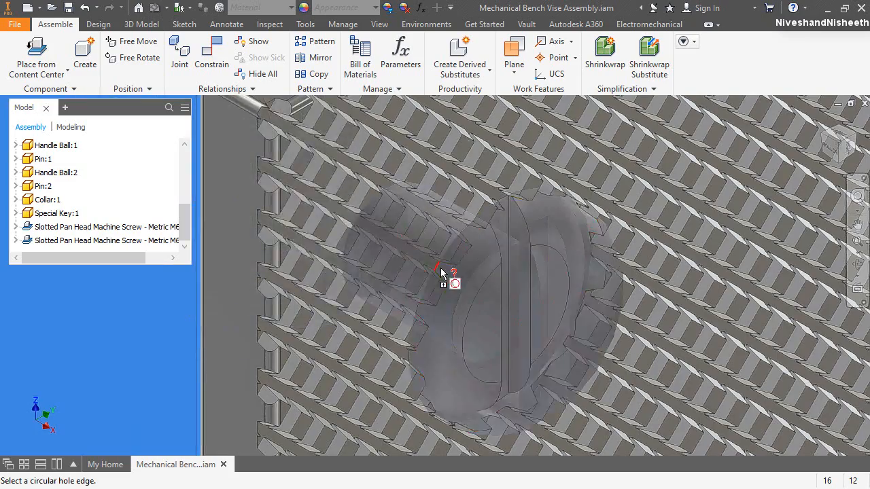
key(Escape)
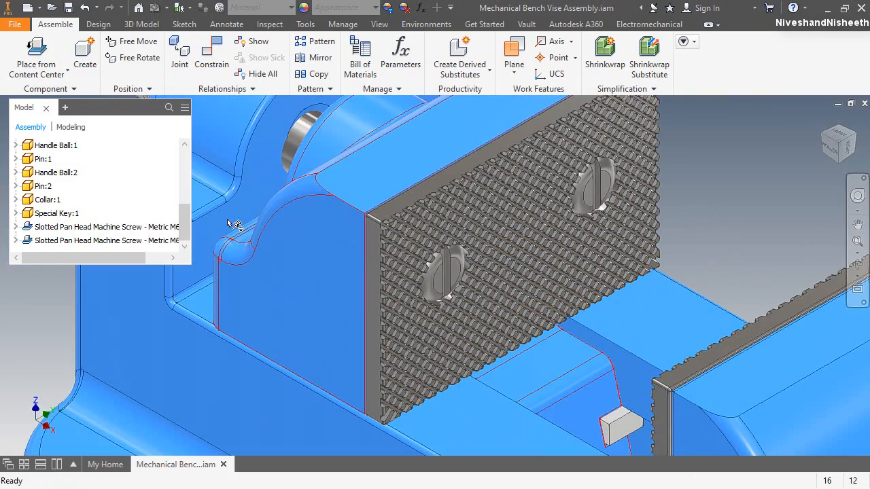
Change the first sliding-jaw plate screw to thread M5 with a nominal length of 25 mm
drag(190, 229, 296, 231)
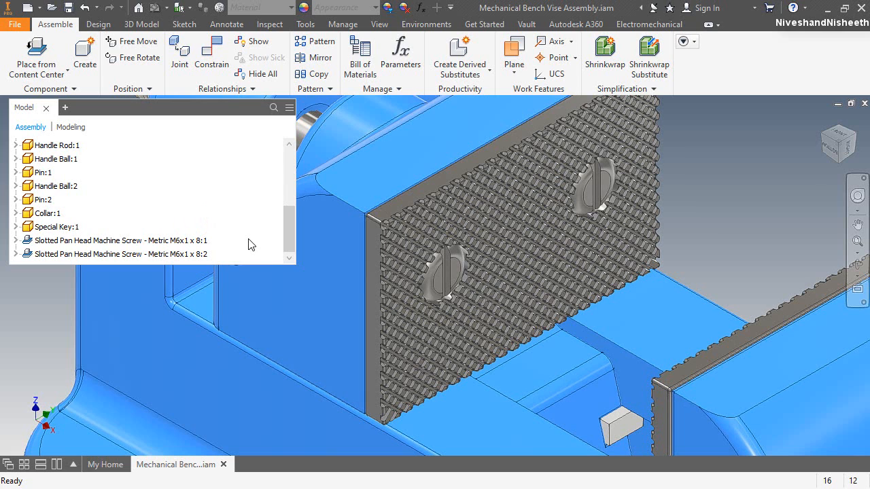
right_click(151, 242)
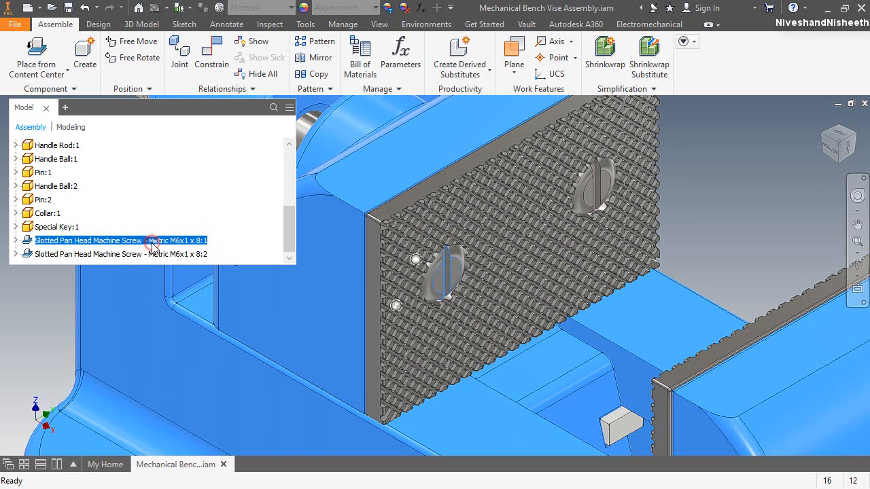
click(191, 41)
click(416, 204)
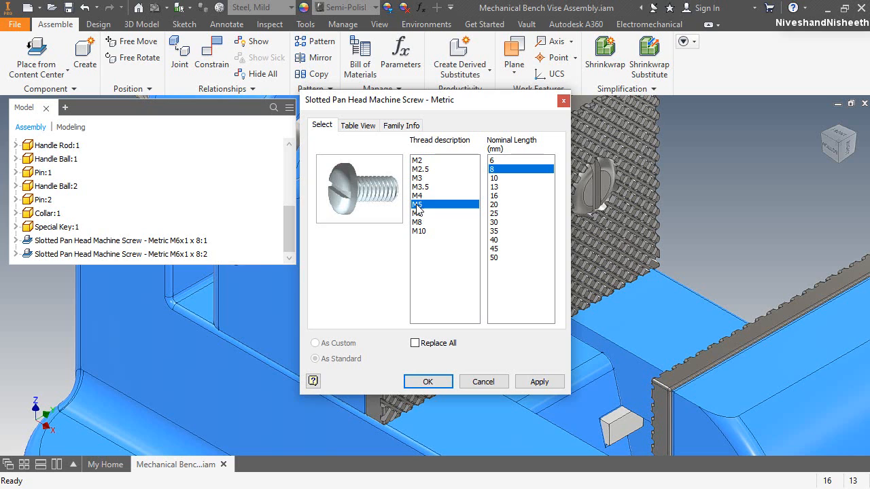
click(496, 214)
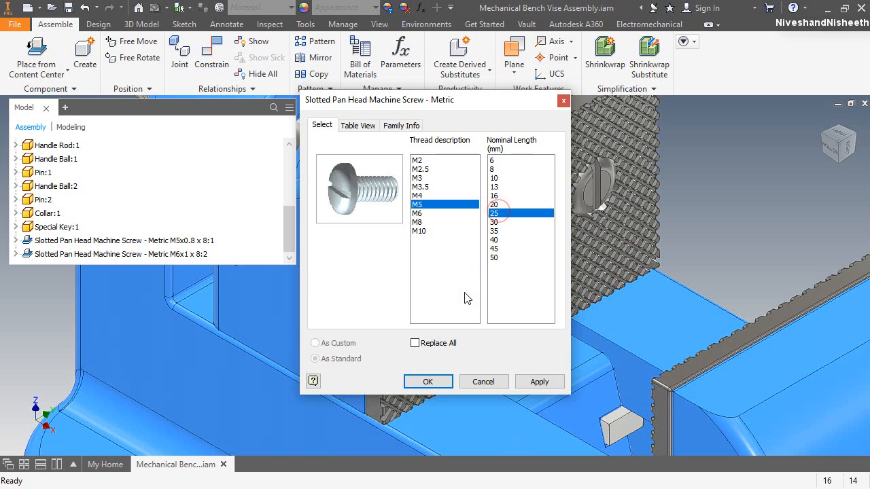
click(437, 385)
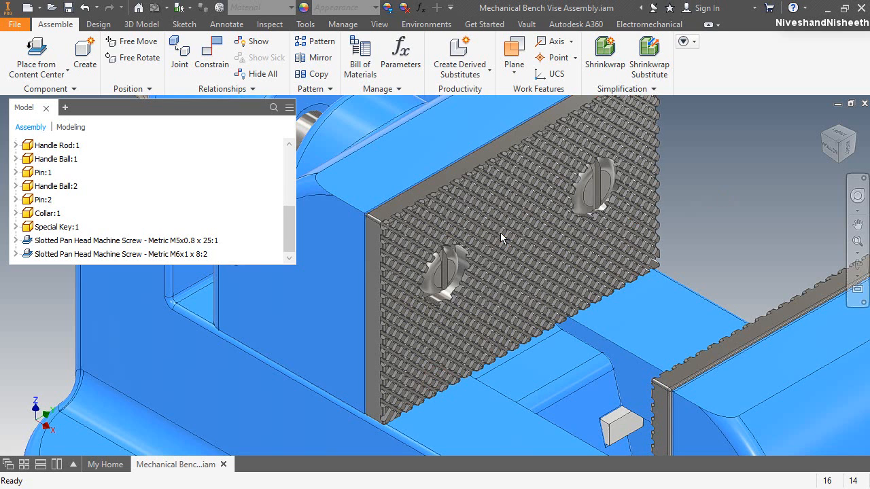
click(200, 240)
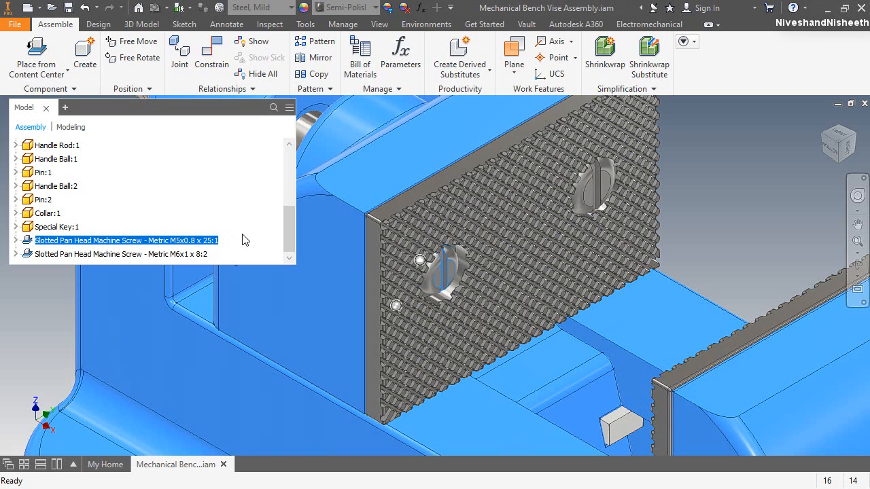
Resize the second sliding-jaw plate screw to thread M5 with a nominal length of 25 mm
click(184, 258)
right_click(185, 258)
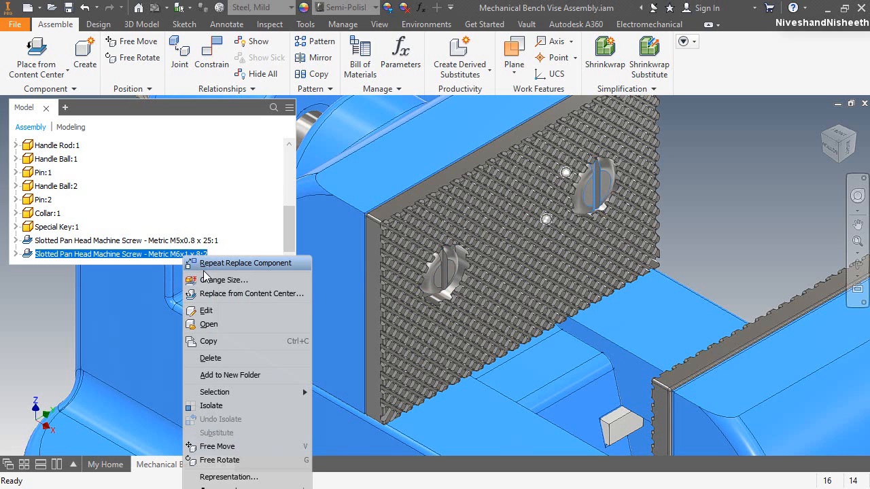
click(207, 277)
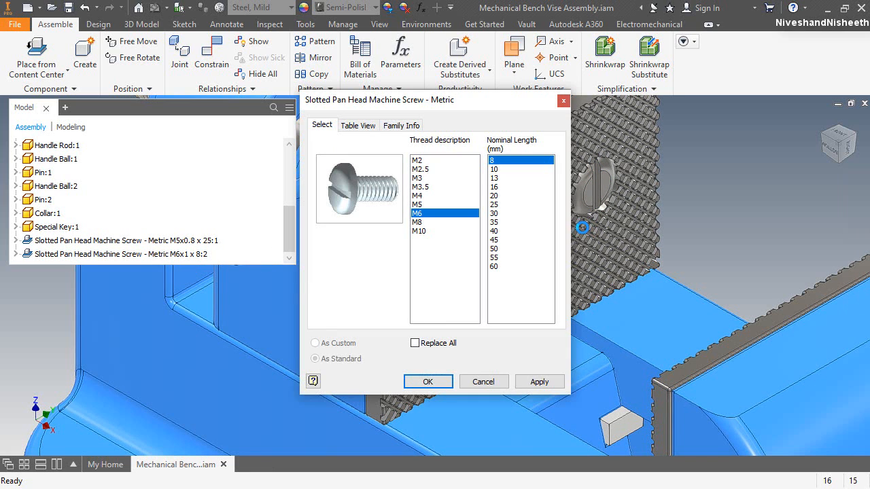
click(417, 204)
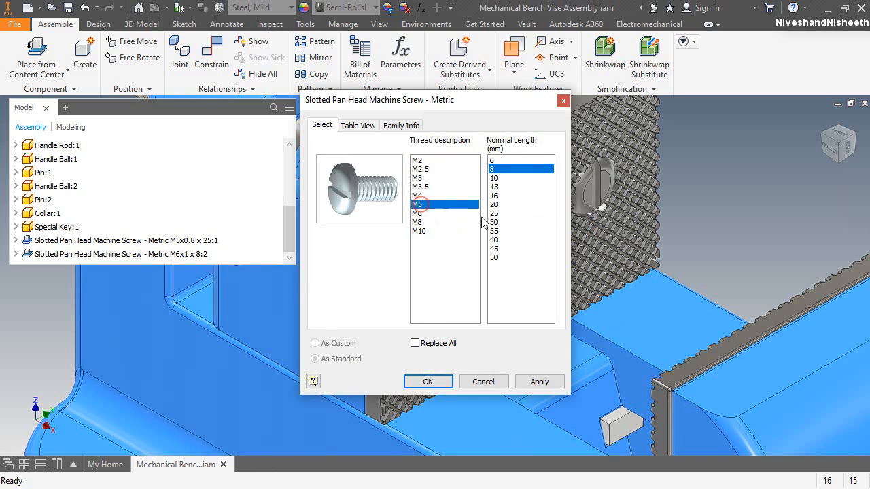
click(493, 213)
click(427, 381)
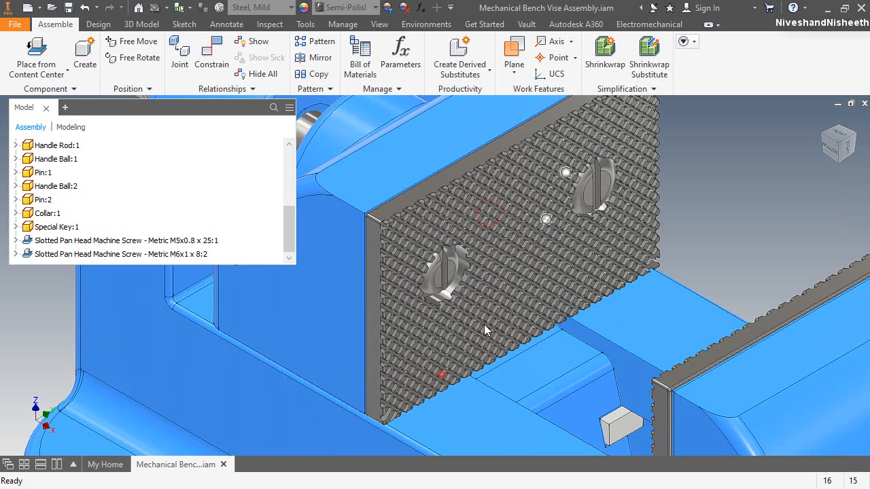
click(689, 202)
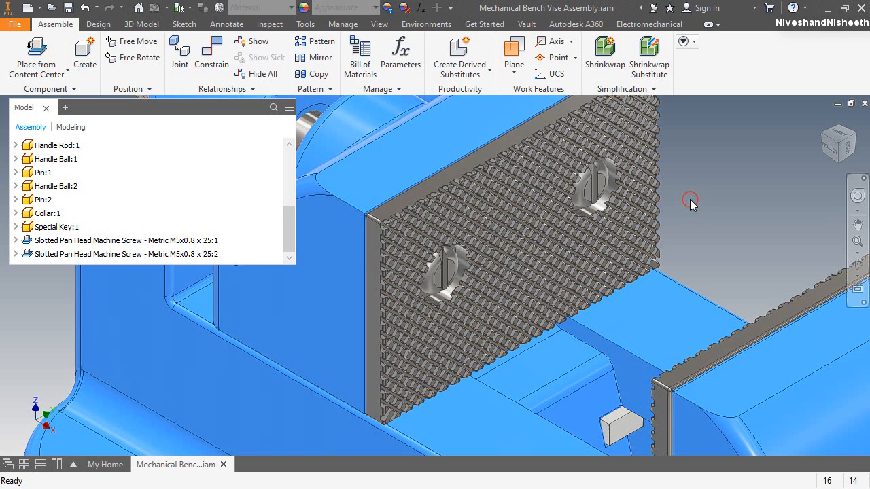
Turn to the fixed jaw's plate and choose the Slotted Pan Head Machine Screw - Metric from the Content Center again
click(857, 196)
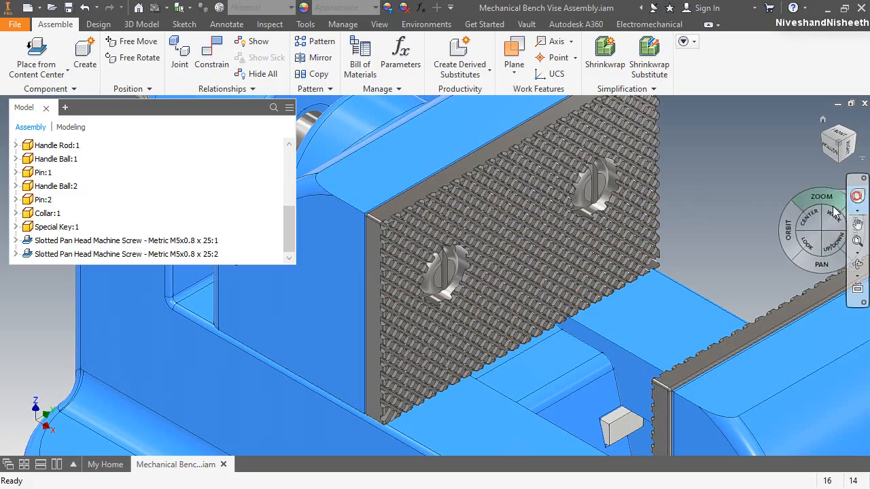
click(809, 218)
click(584, 192)
mouse_move(561, 212)
mouse_down()
mouse_move(547, 144)
mouse_move(516, 157)
mouse_move(464, 156)
mouse_move(424, 202)
mouse_move(524, 140)
mouse_move(553, 190)
mouse_move(576, 202)
mouse_up()
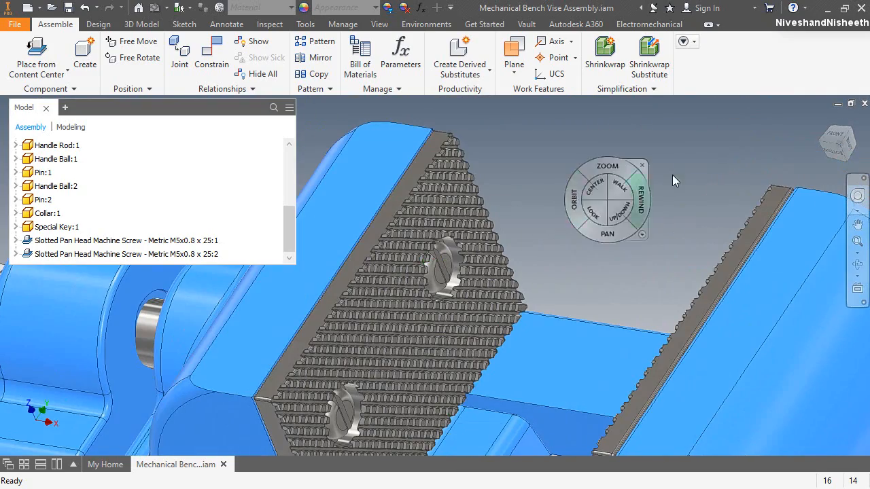
click(822, 148)
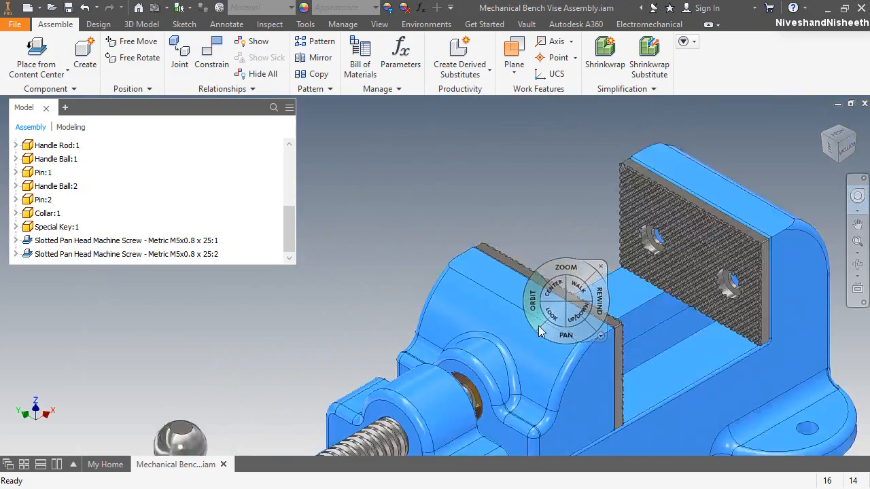
scroll(757, 278, down, 2)
key(Escape)
click(33, 39)
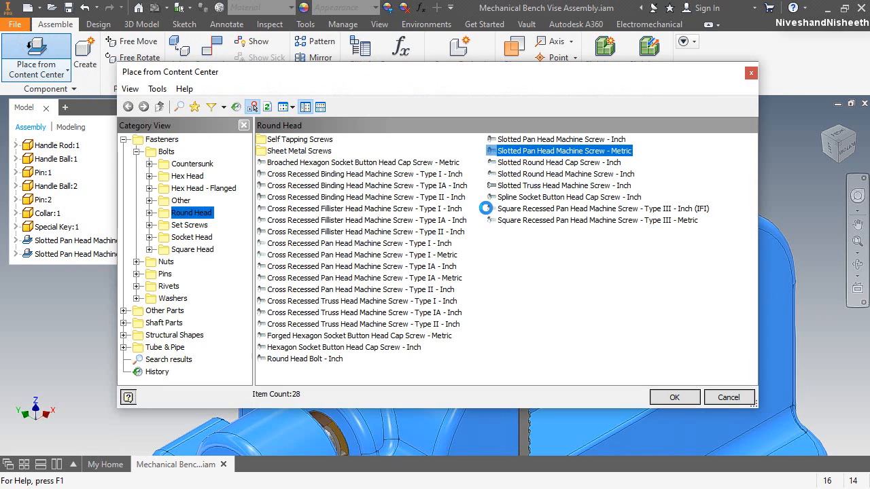
double_click(506, 152)
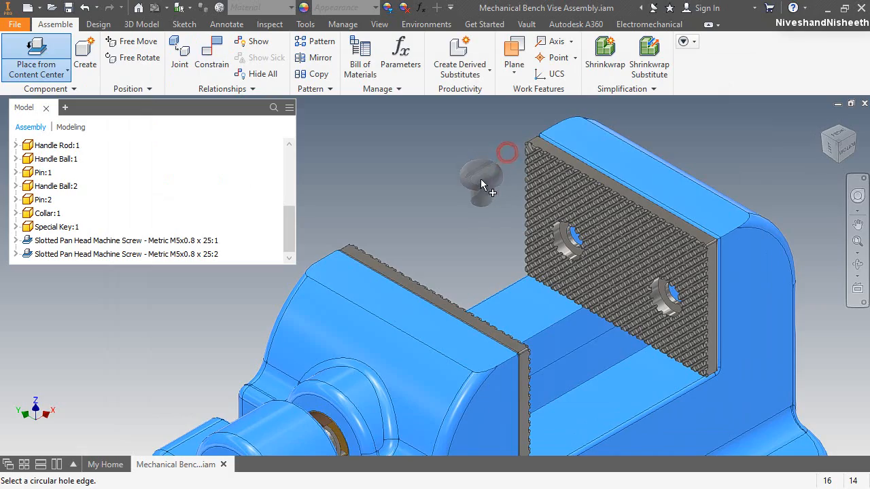
Place M6x1 x 8 slotted pan head screws in both counterbored holes of the fixed jaw's plate
scroll(576, 236, down, 5)
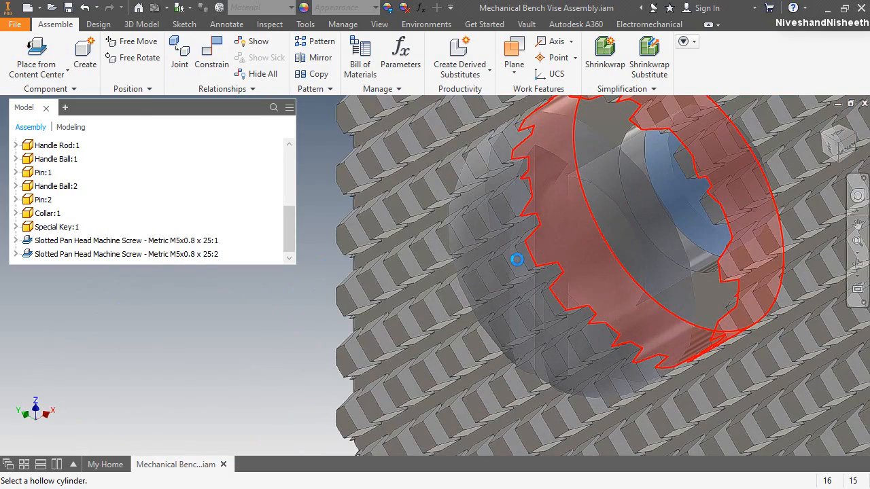
scroll(474, 257, up, 5)
scroll(474, 257, down, 5)
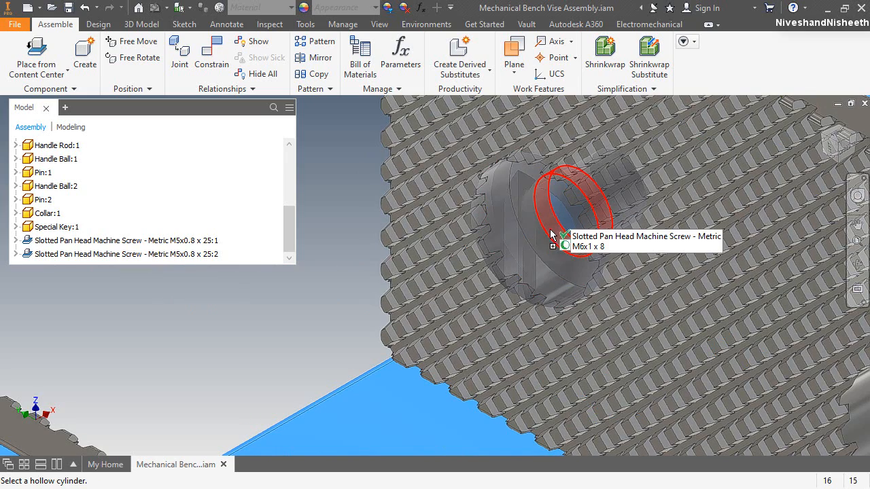
click(551, 234)
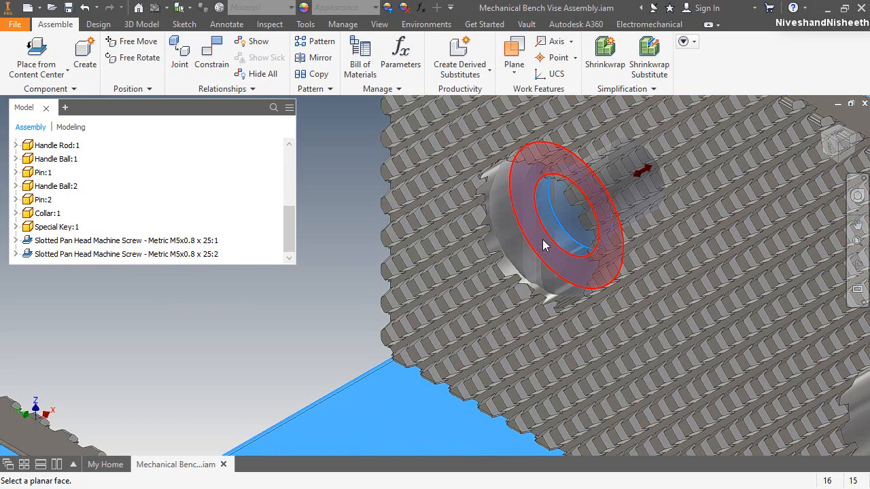
click(544, 246)
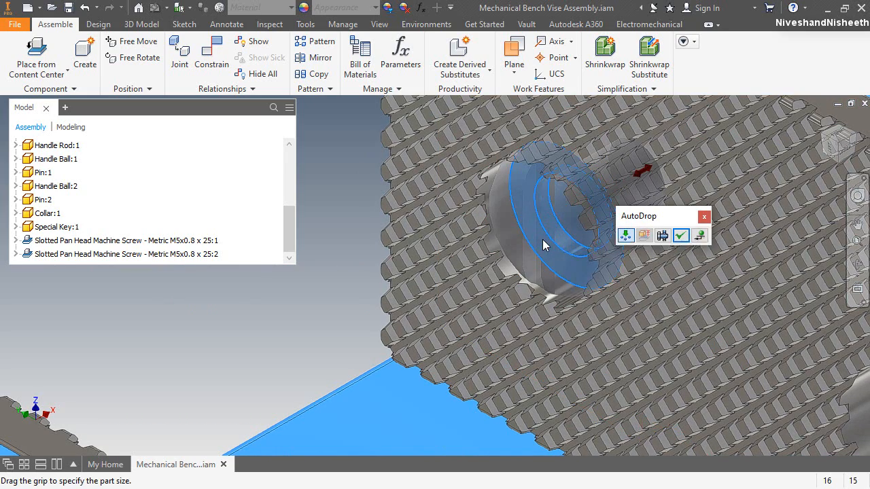
click(680, 236)
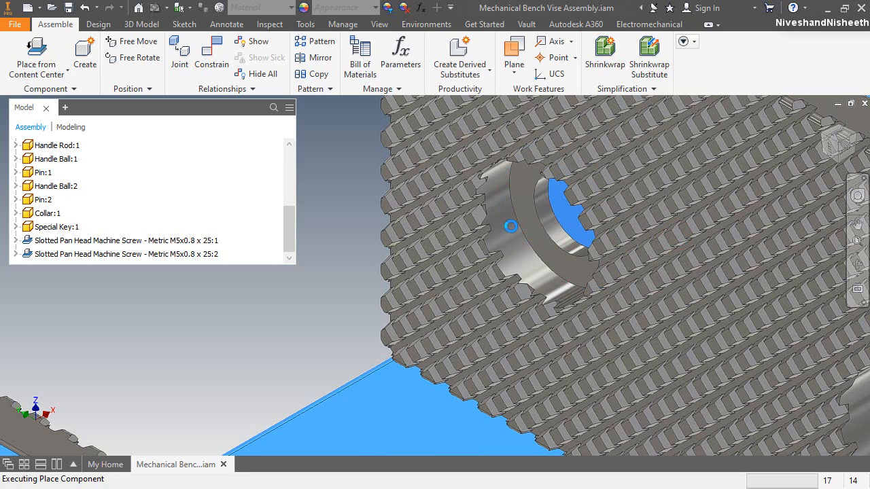
scroll(471, 221, up, 4)
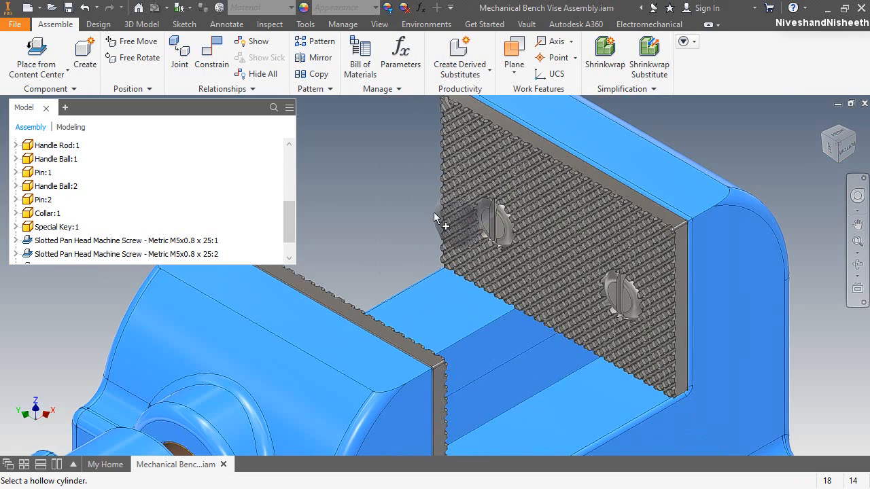
key(Escape)
Resize the first screw in the fixed jaw's plate to thread M5 with a nominal length of 25 mm
scroll(265, 217, down, 1)
right_click(193, 240)
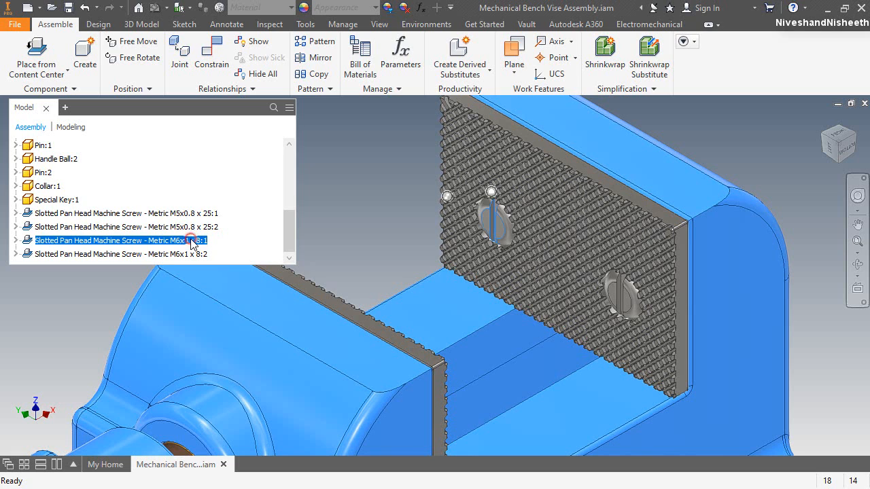
click(226, 41)
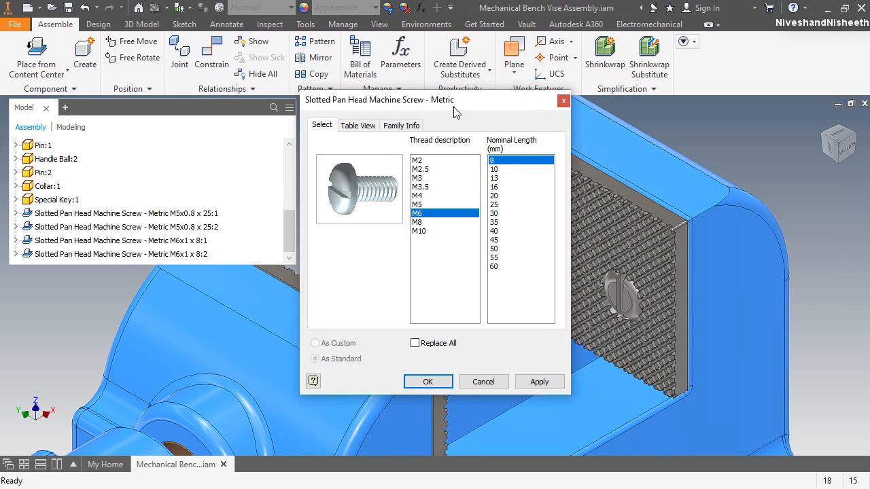
drag(454, 107, 328, 88)
click(291, 186)
click(372, 194)
click(301, 362)
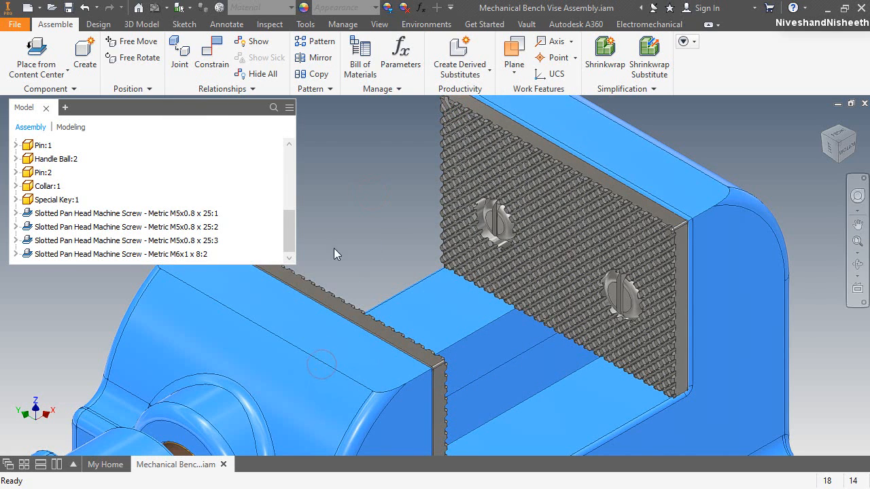
Change the second fixed-jaw plate screw to thread M5 with a nominal length of 25 mm
click(197, 253)
right_click(196, 254)
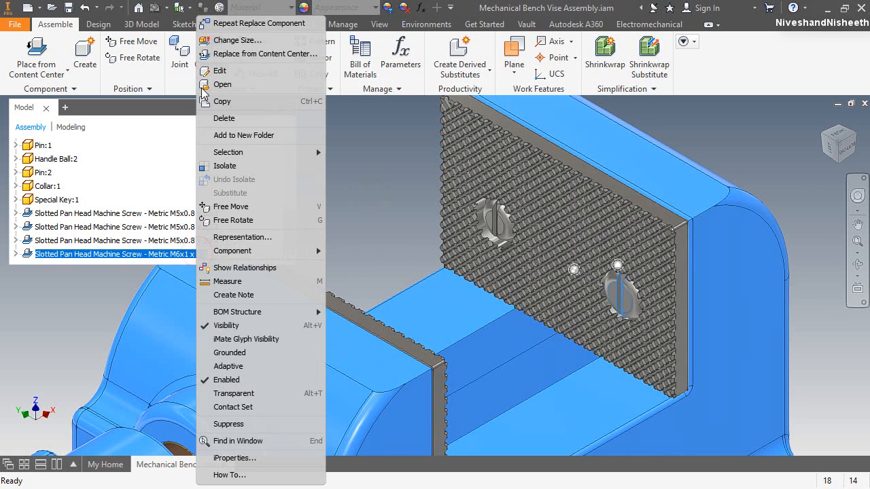
click(219, 41)
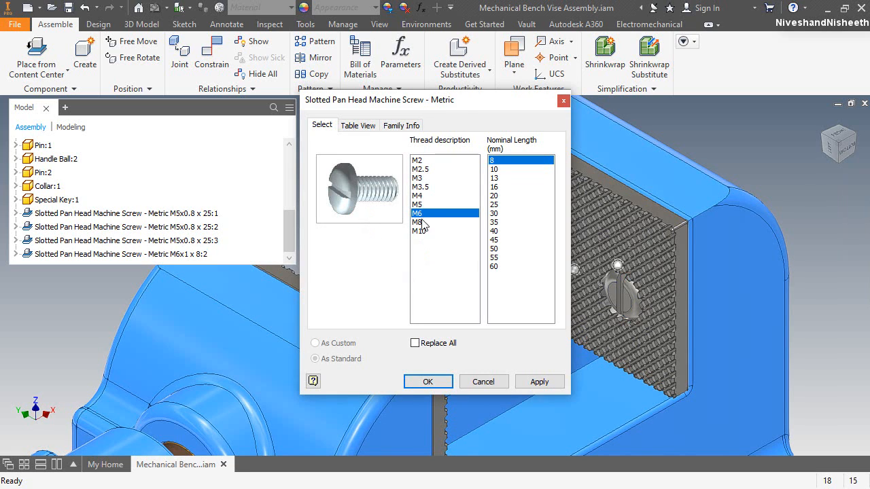
click(419, 204)
click(494, 213)
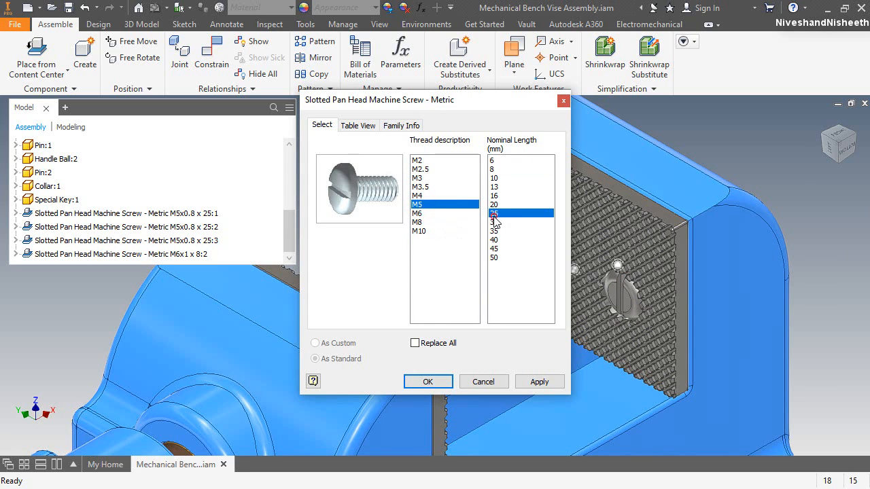
click(449, 384)
Examine how the screws sit in the fixed jaw's plate from close up and at an angle, then restore the home view
scroll(647, 305, down, 6)
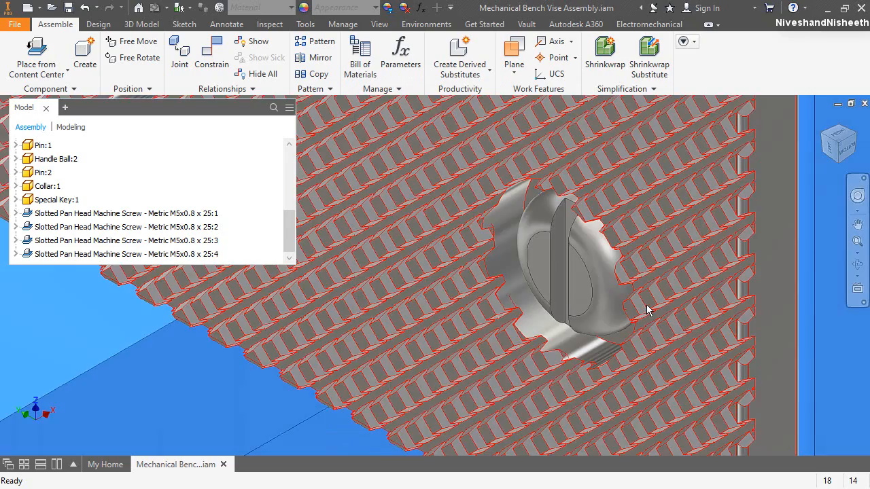
scroll(623, 289, up, 5)
click(860, 202)
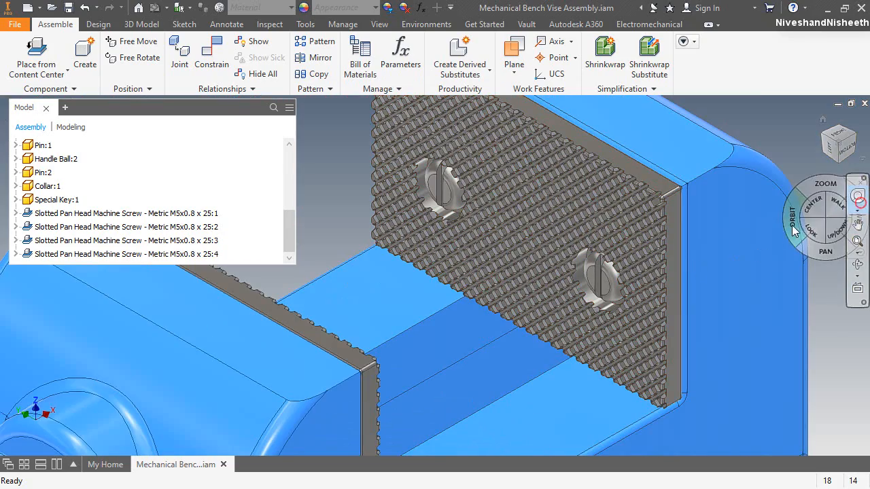
drag(812, 205, 598, 305)
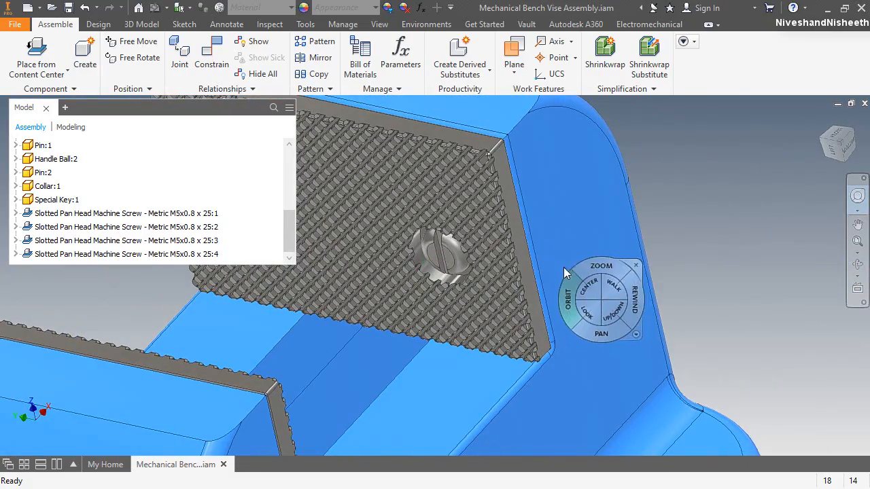
click(631, 261)
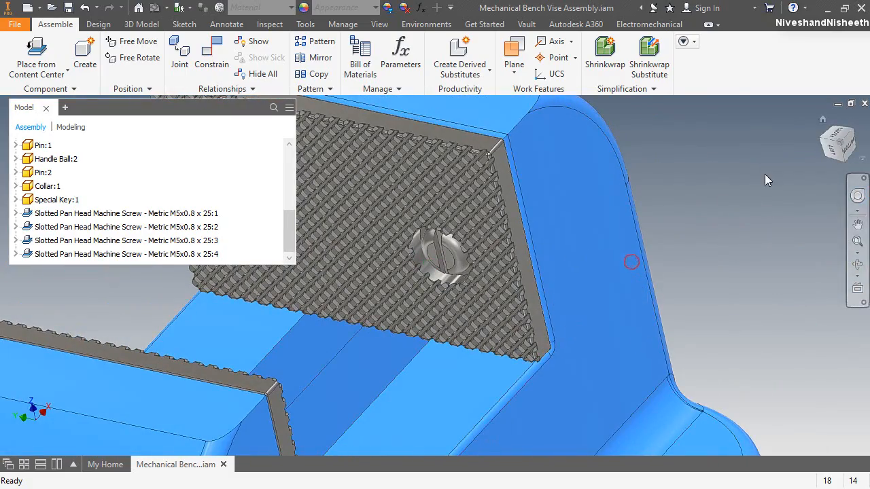
click(823, 122)
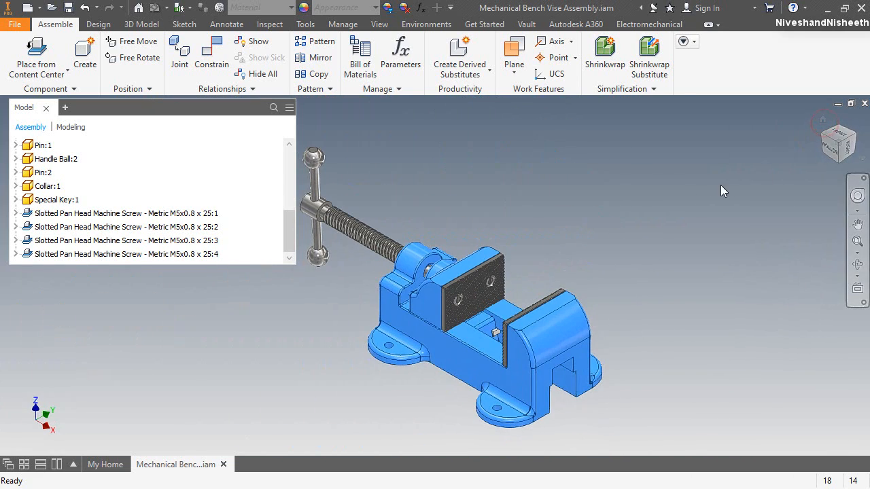
Narrow the model browser and save the assembly
click(295, 174)
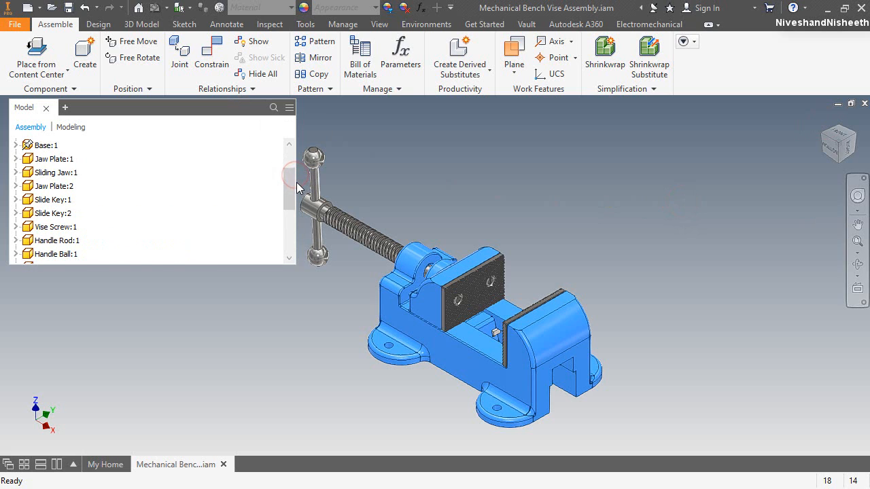
drag(296, 182, 182, 182)
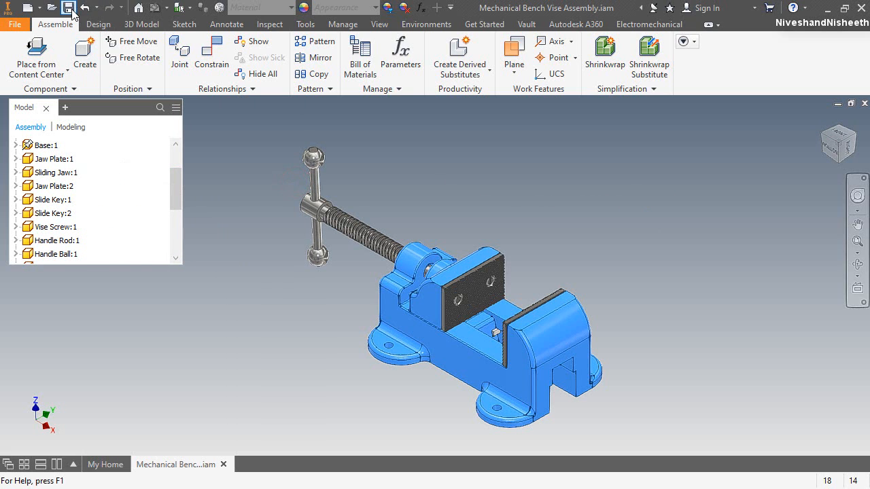
click(520, 202)
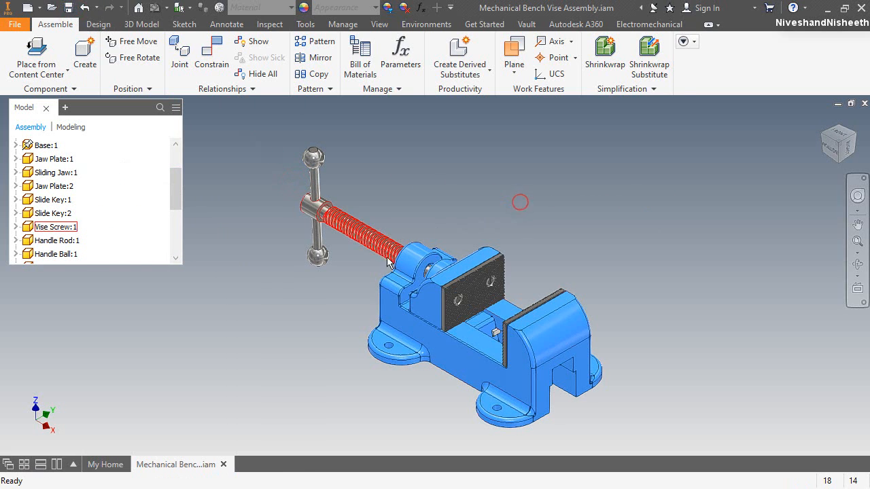
Move the sliding jaw along the base toward the fixed jaw
drag(449, 317, 475, 312)
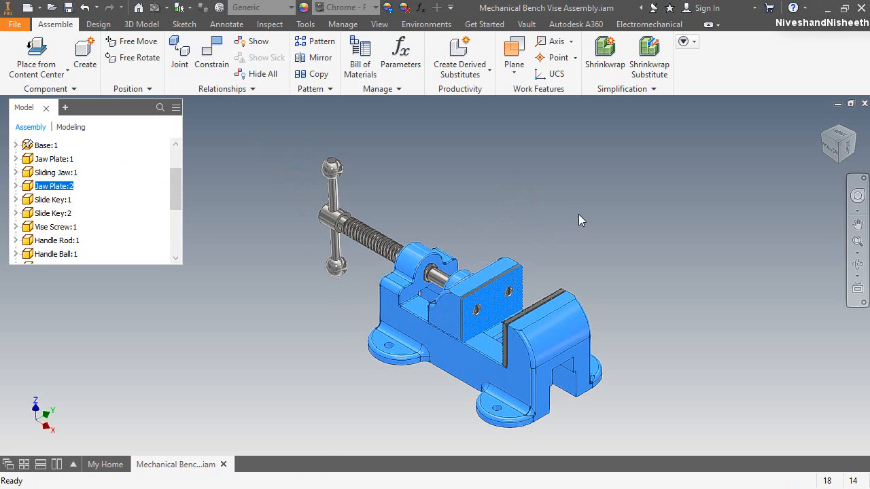
click(578, 216)
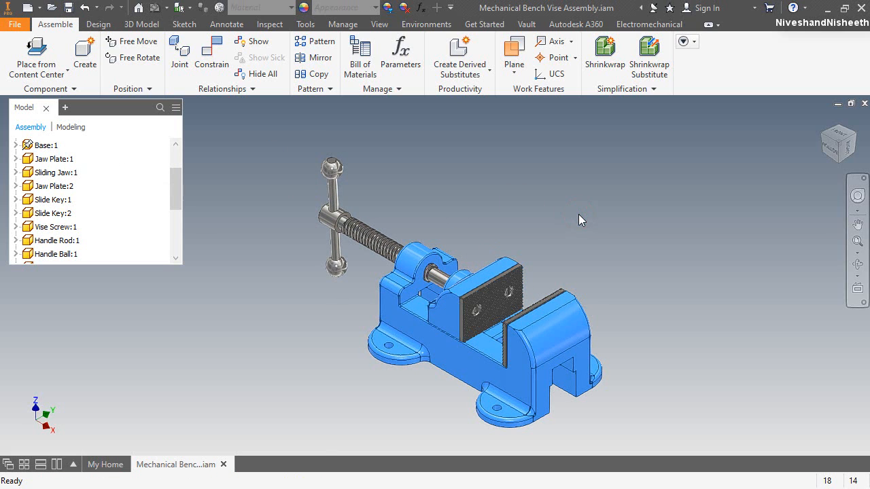
scroll(157, 238, down, 3)
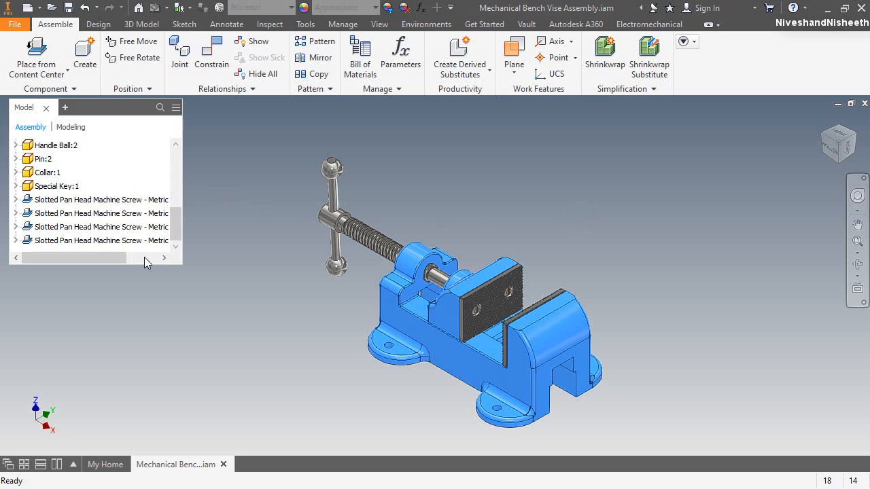
Turn to the vise's underside and choose Slotted Headless Set Screw - Dog Point - Inch from the Content Center's Set Screws category
click(857, 263)
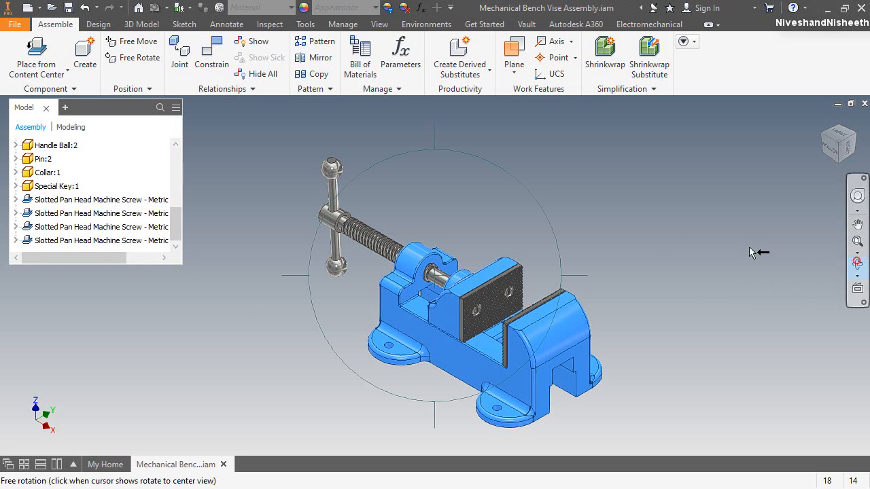
drag(436, 142, 444, 264)
scroll(475, 179, down, 7)
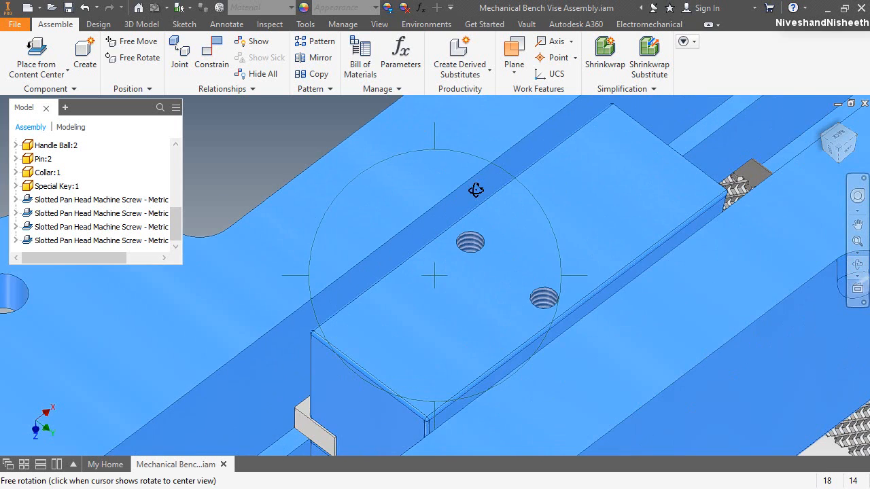
scroll(467, 243, up, 2)
click(470, 174)
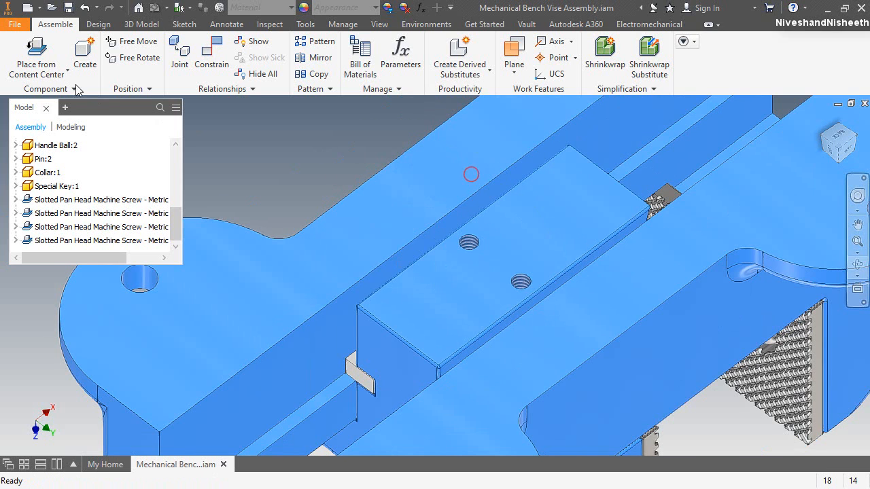
click(38, 54)
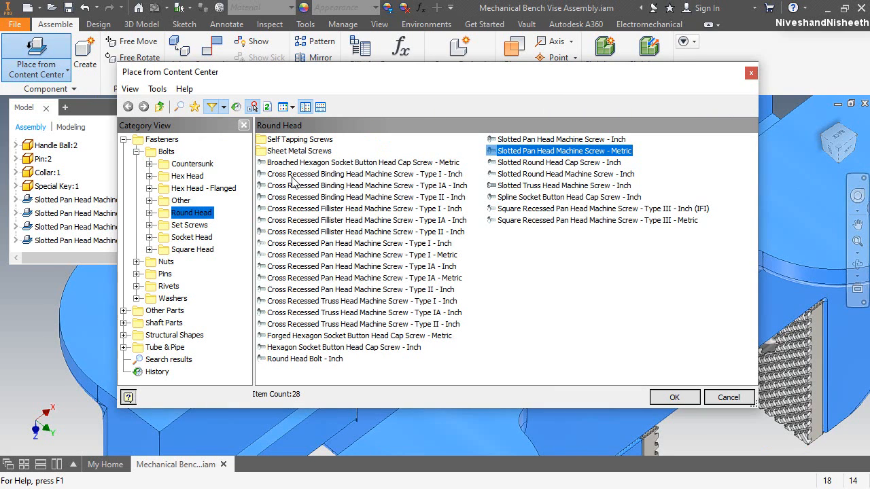
click(199, 225)
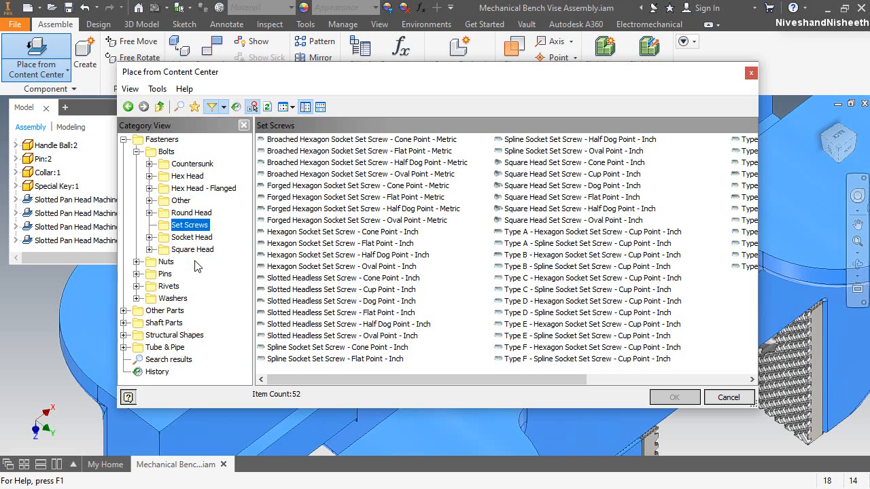
click(372, 303)
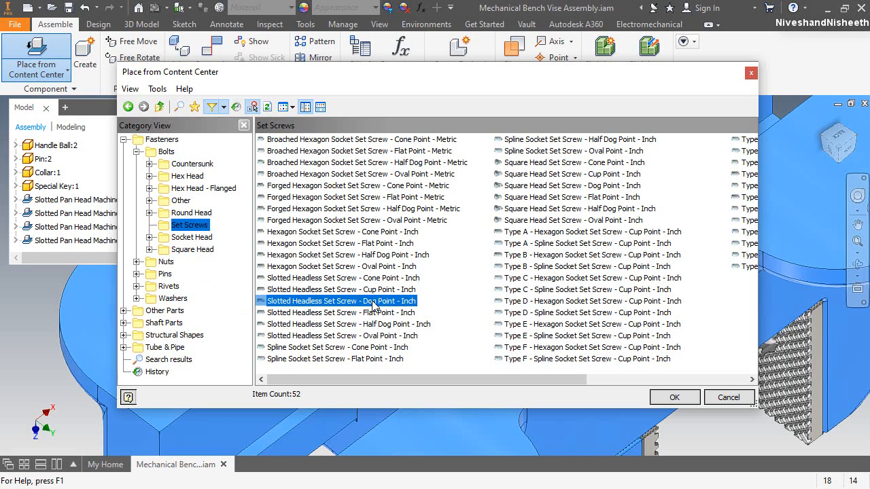
double_click(383, 302)
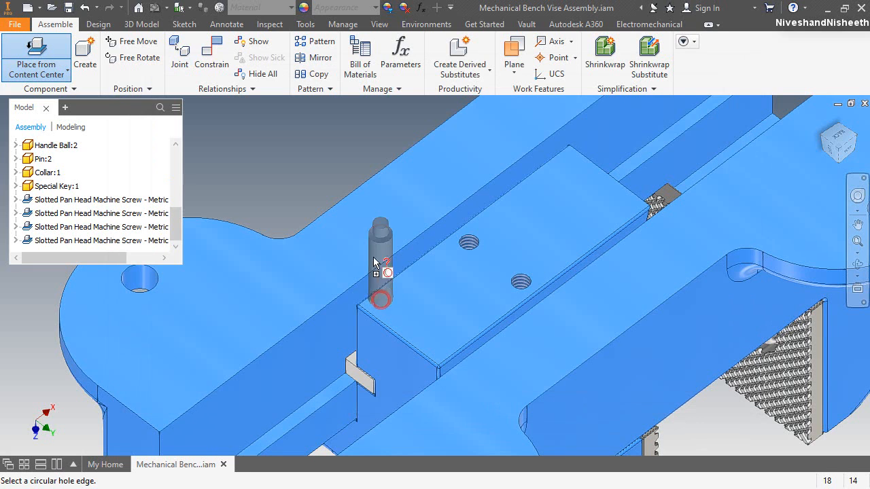
Place 12-24 UNC - 1 dog point set screws in both threaded holes on the sliding jaw's underside
scroll(462, 243, up, 3)
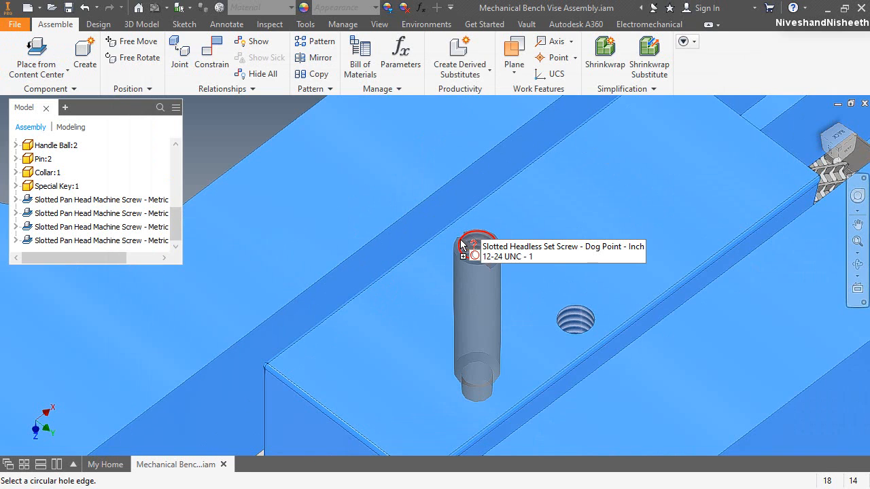
click(460, 239)
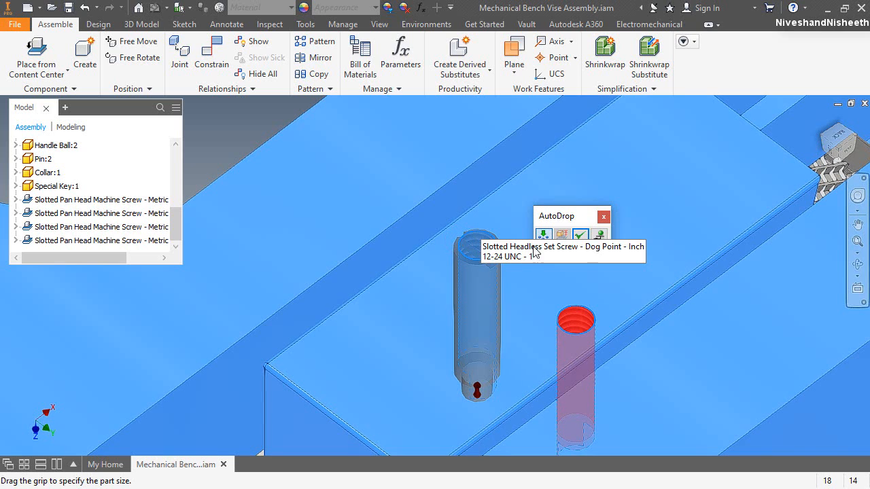
click(577, 234)
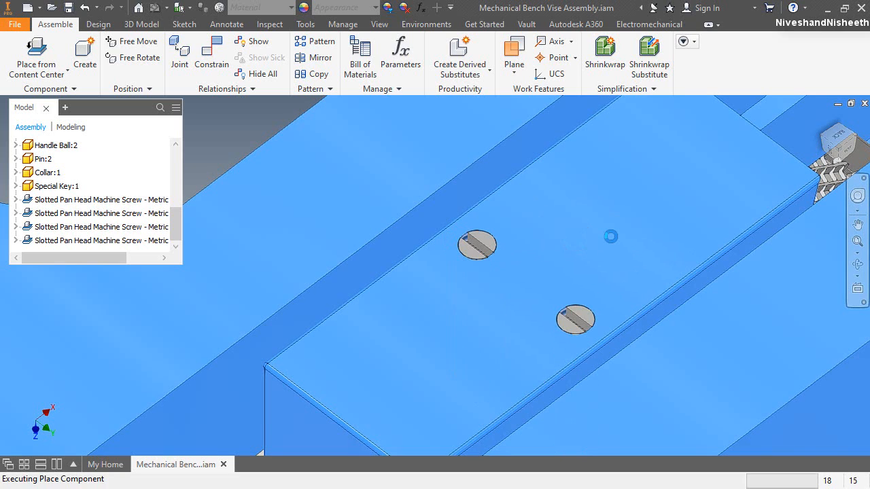
key(Escape)
Change the first dog point set screw's thread description to #8
scroll(126, 219, down, 1)
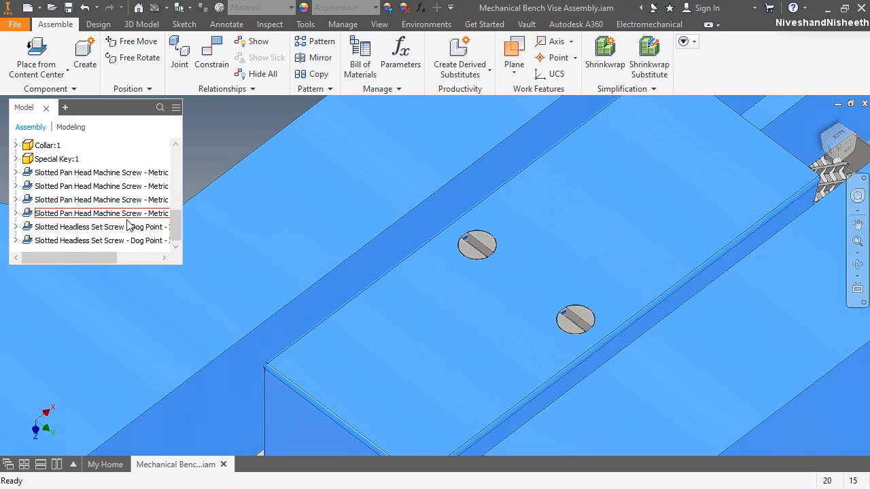
right_click(138, 230)
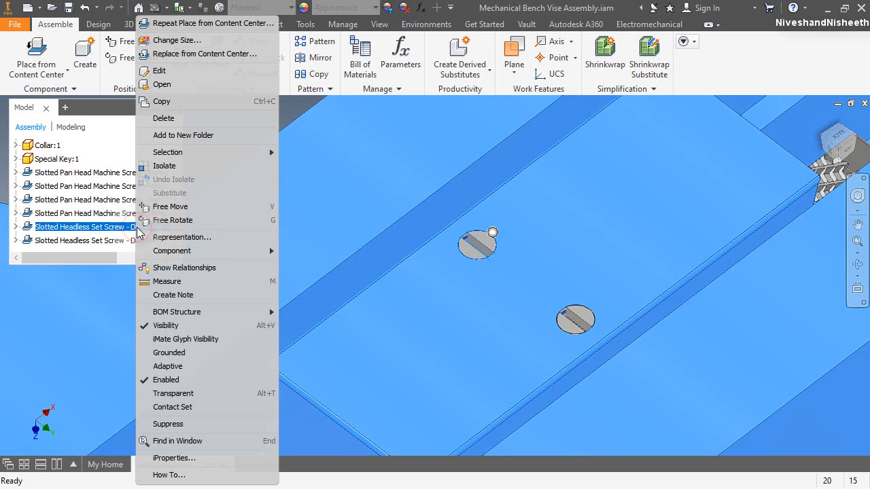
click(178, 41)
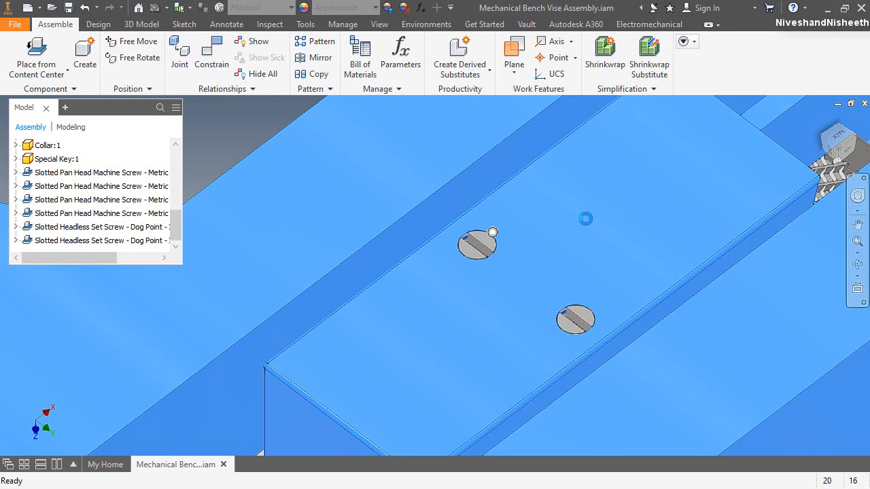
drag(439, 109, 252, 94)
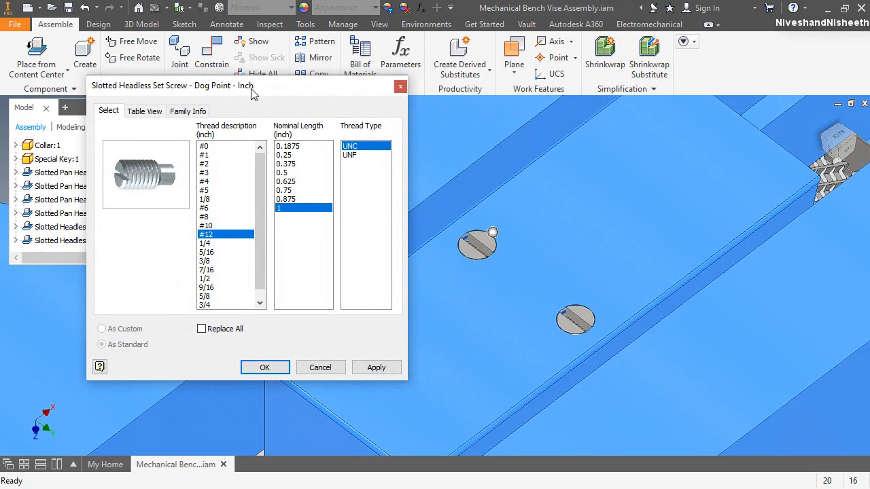
click(206, 217)
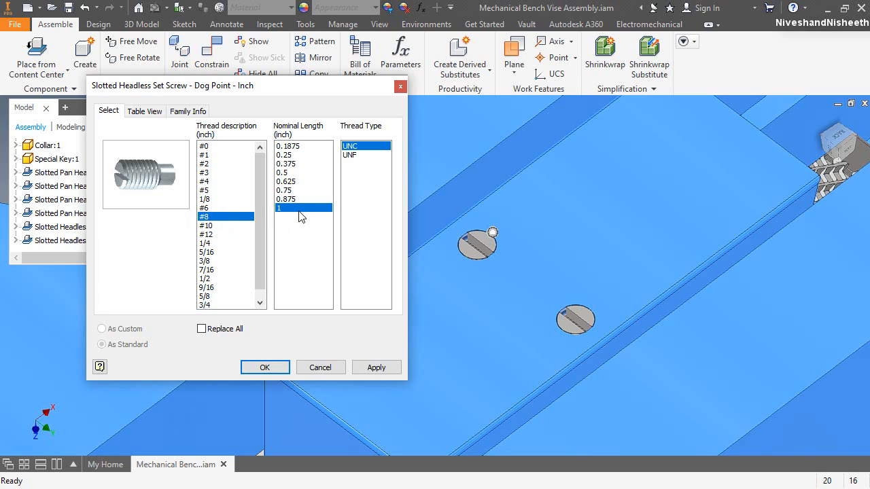
click(265, 367)
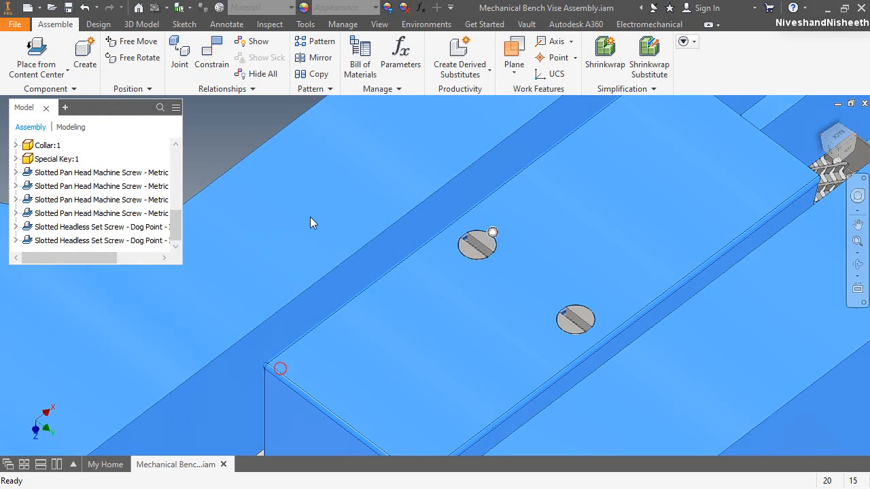
Change the second dog point set screw's thread description to #8
click(138, 243)
right_click(139, 245)
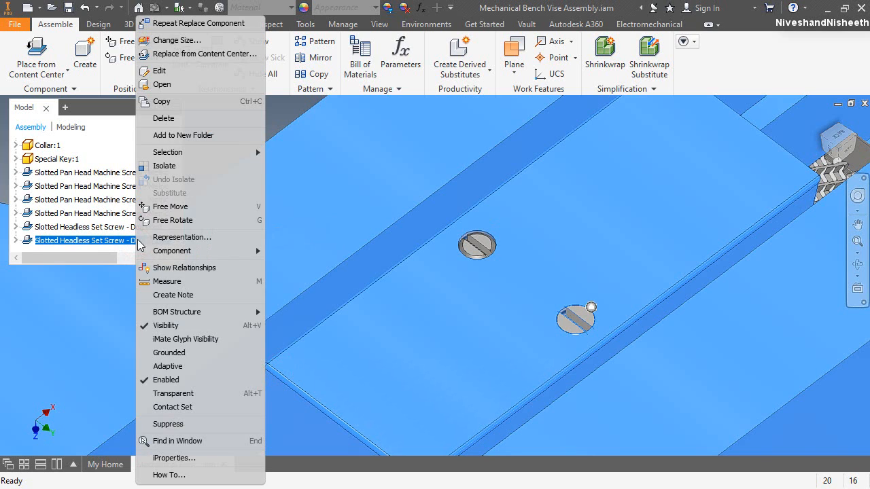
click(175, 40)
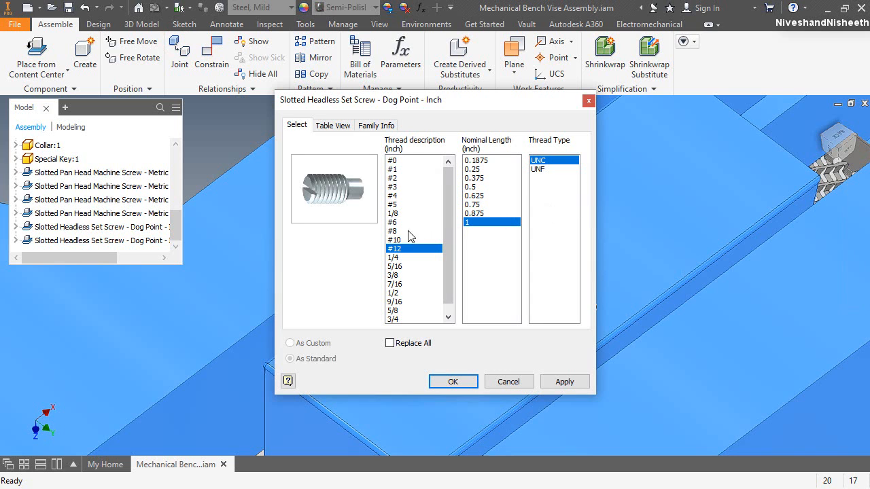
click(394, 231)
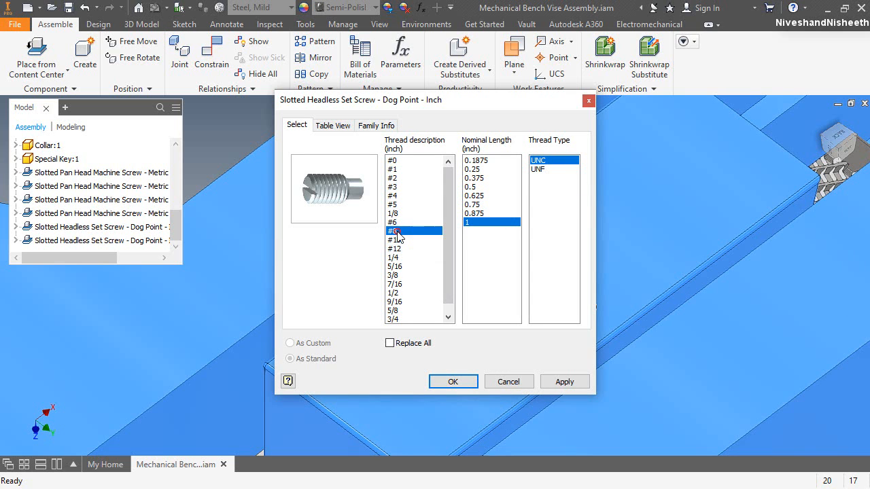
click(452, 382)
scroll(588, 292, up, 5)
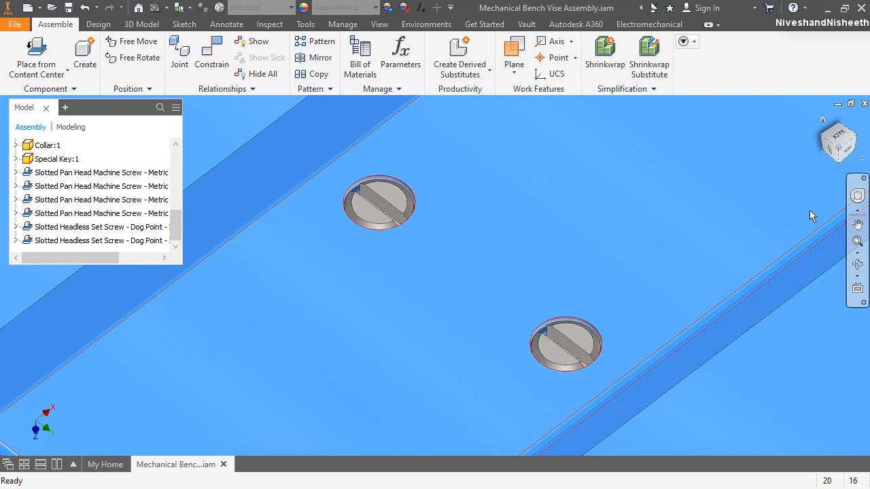
Hide the vise base to expose the lower part of the sliding jaw
click(857, 197)
drag(755, 217, 582, 402)
scroll(544, 352, down, 7)
drag(511, 344, 542, 363)
key(Escape)
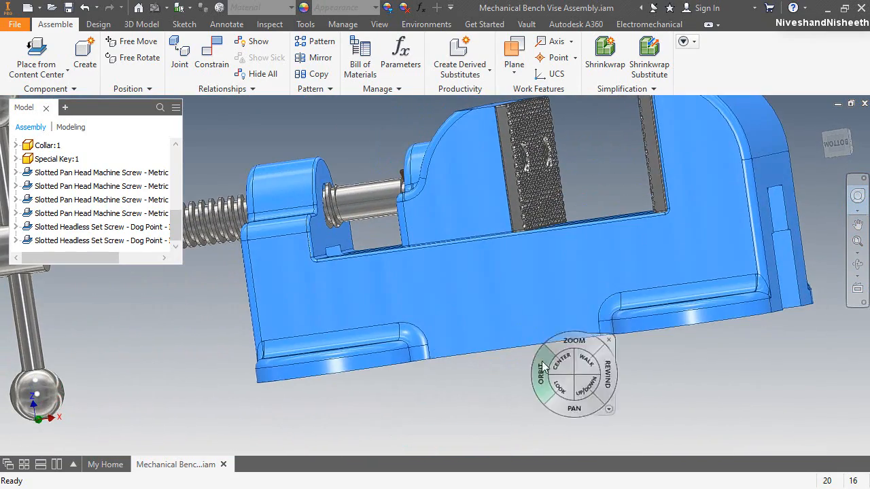
right_click(549, 275)
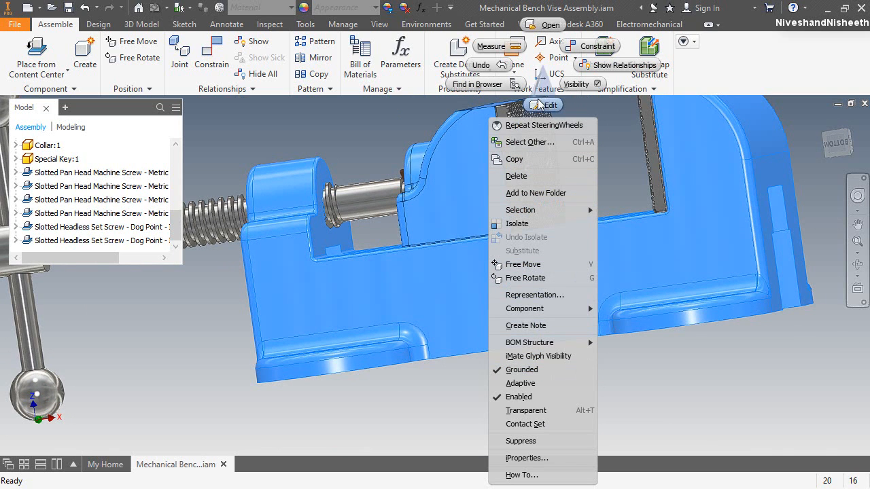
click(575, 84)
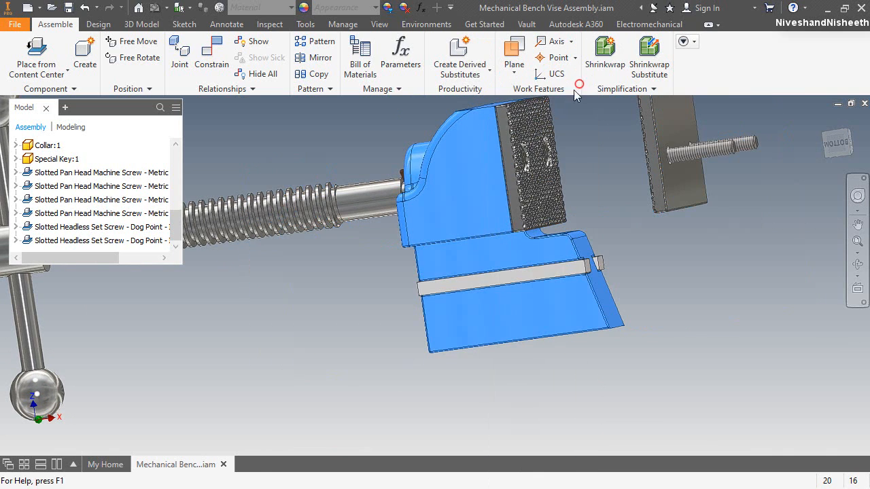
Hide the grey strip in the side slot of the sliding jaw's lower block
click(857, 265)
drag(652, 224, 333, 175)
key(Escape)
right_click(407, 235)
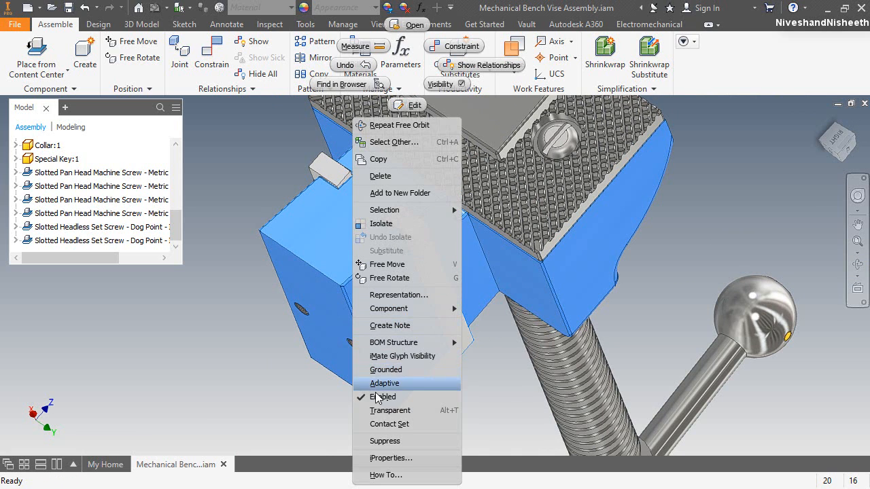
click(445, 84)
Examine how the dog point set screw's tip sits in the sliding jaw's open side slot
click(859, 266)
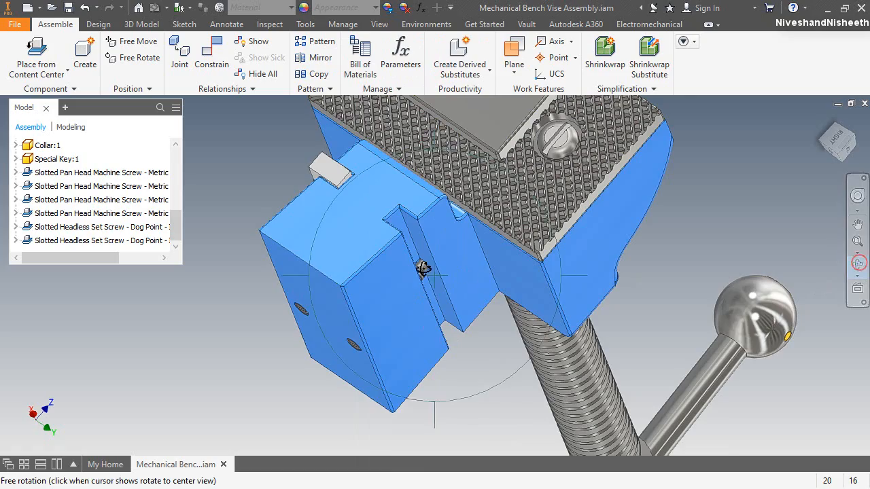
scroll(430, 272, down, 5)
drag(461, 283, 356, 227)
key(Escape)
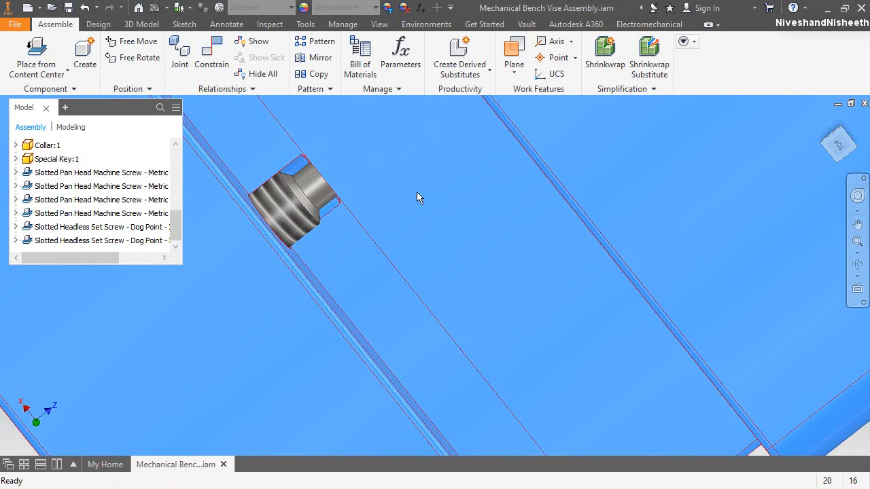
Undo the hiding of the slot strip and the base, then save the assembly
scroll(444, 308, up, 10)
scroll(426, 275, down, 5)
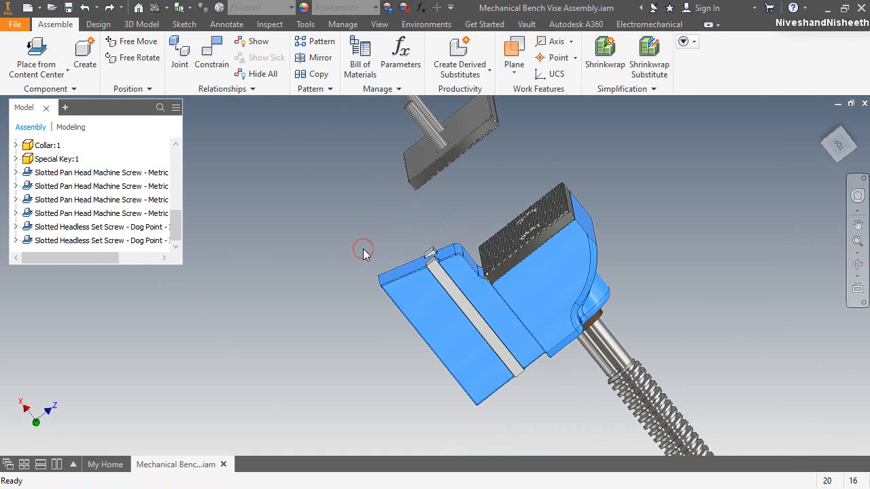
click(821, 122)
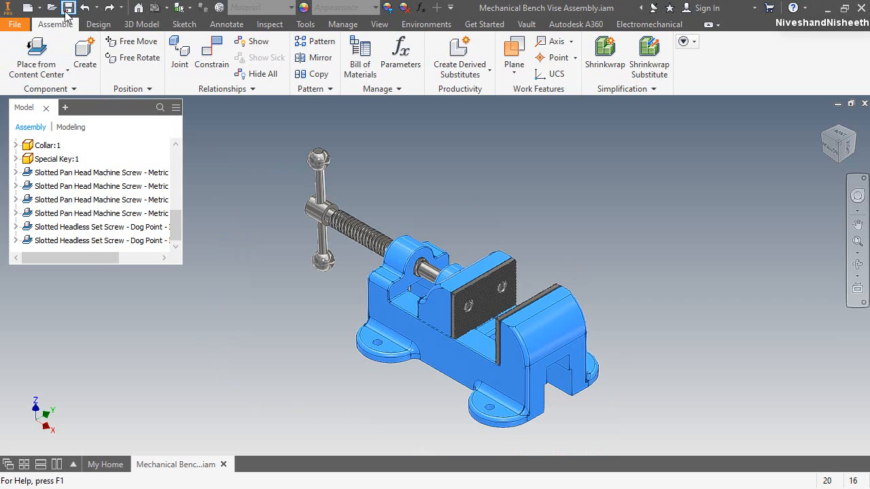
click(66, 11)
Turn the clamping screw's handle and slide the movable jaw until its plate meets the fixed jaw's plate
mouse_move(465, 303)
mouse_down()
mouse_move(445, 295)
mouse_move(459, 298)
mouse_up()
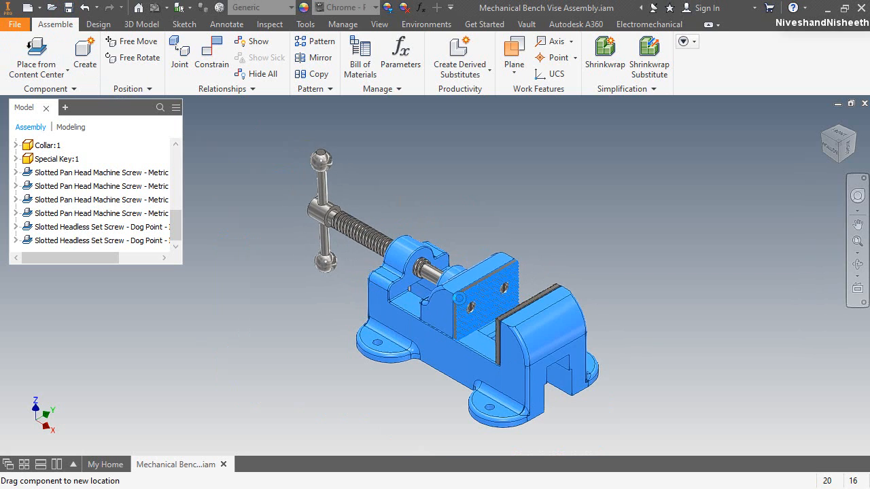
click(744, 137)
click(824, 131)
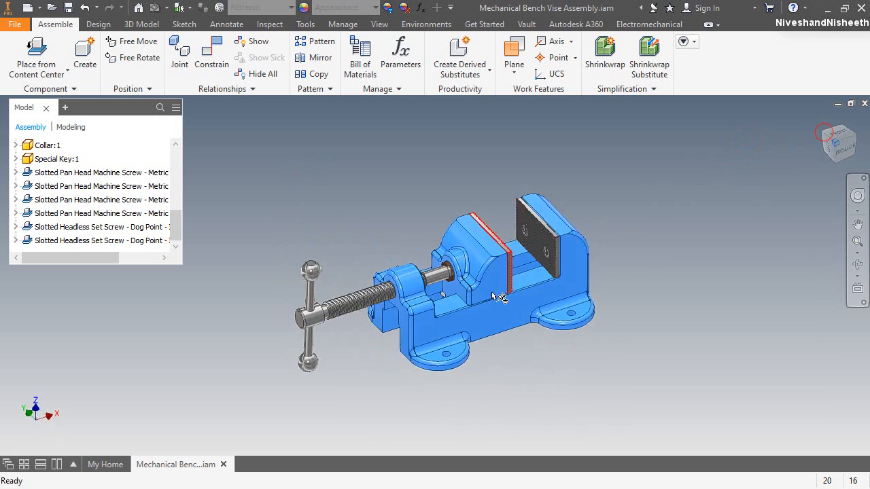
drag(304, 343, 359, 375)
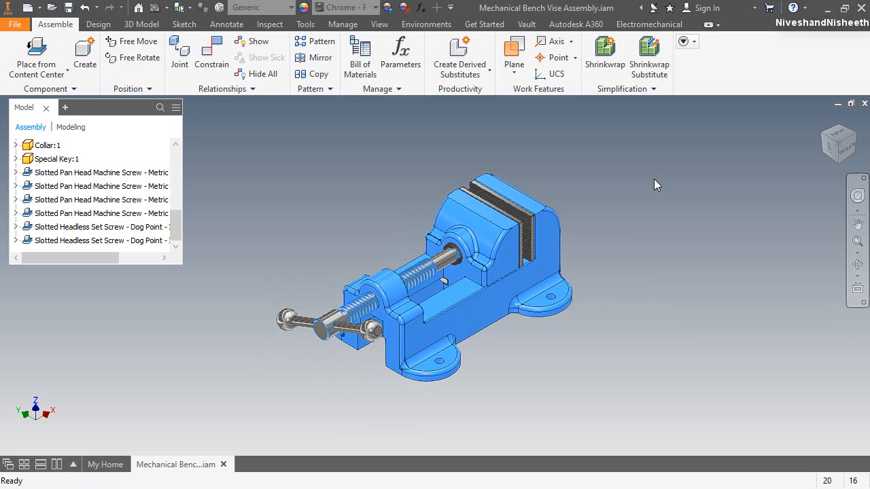
click(653, 178)
scroll(515, 217, up, 5)
drag(509, 256, 524, 253)
click(618, 203)
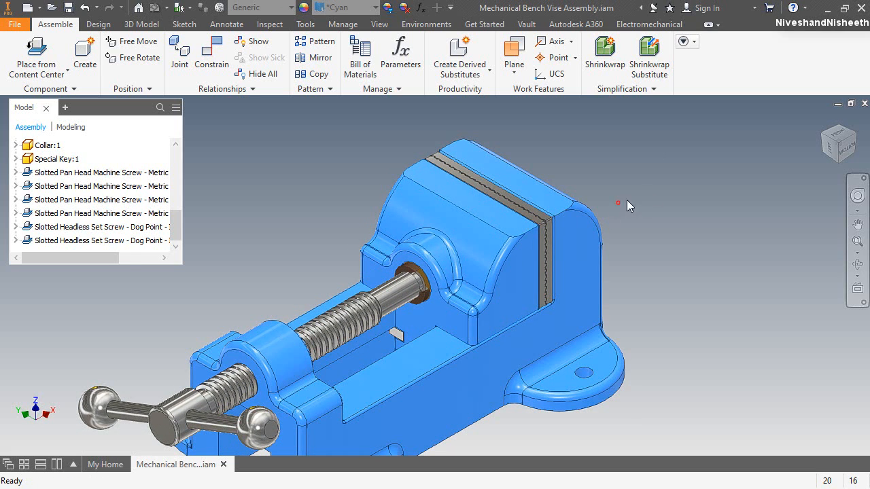
Examine in side view how the serrated faces of the two jaw plates mesh
click(846, 145)
scroll(551, 210, up, 10)
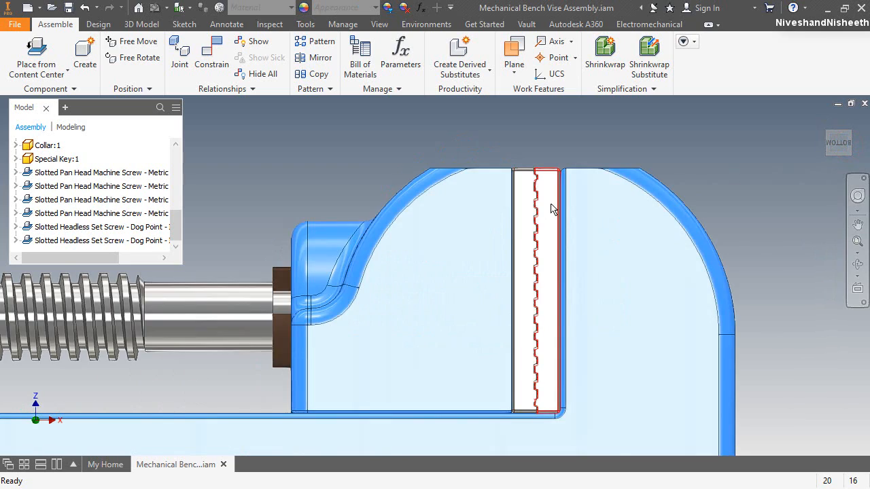
scroll(559, 194, up, 3)
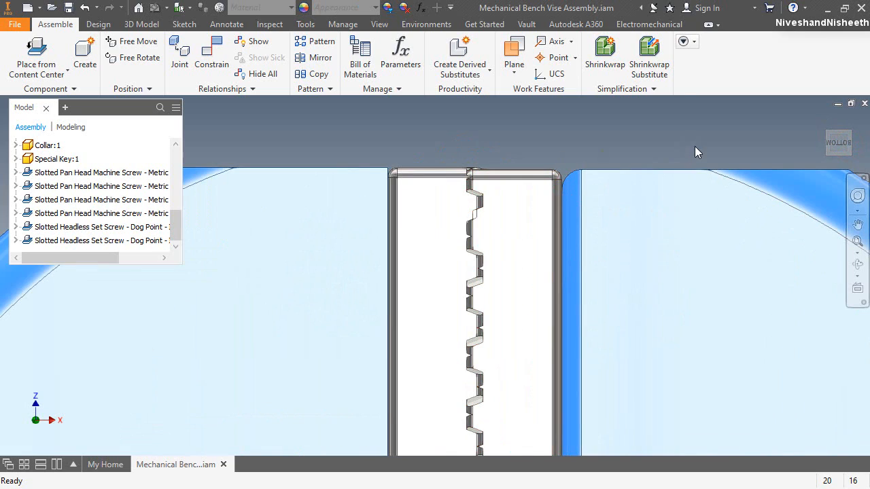
click(822, 122)
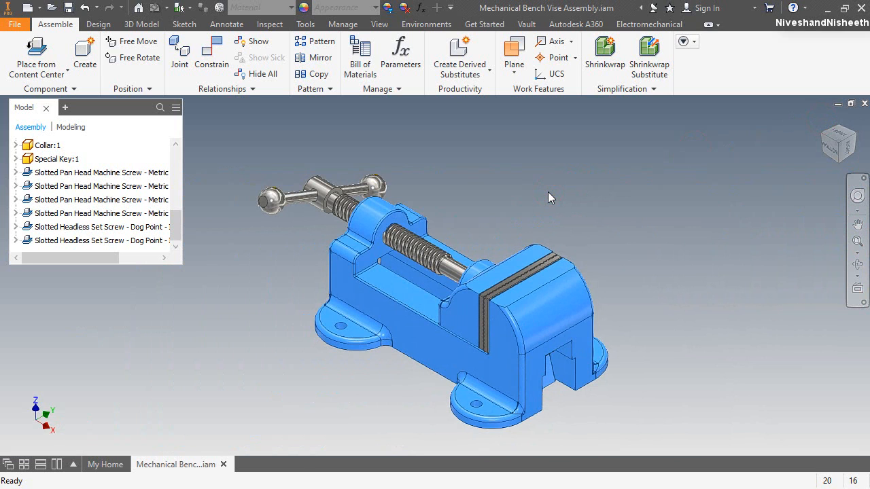
Switch to Clean Screen and center the enlarged vise for an overall look from the fixed jaw end
click(379, 24)
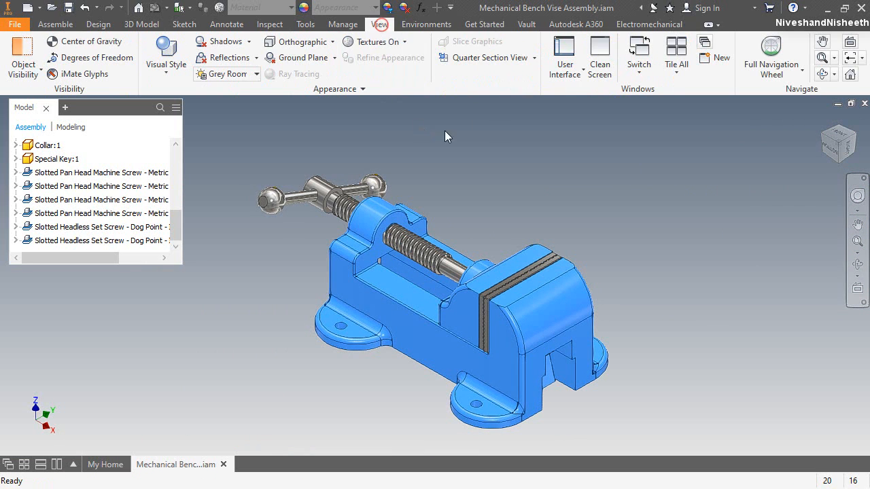
click(599, 54)
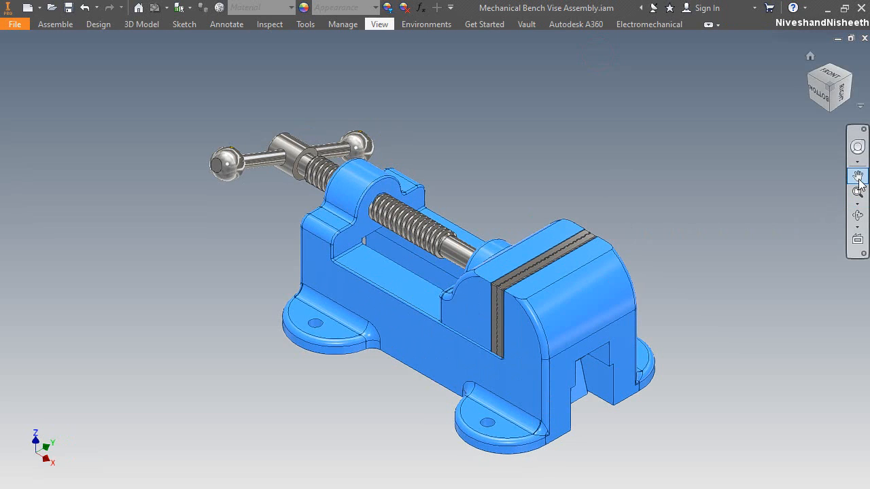
click(856, 174)
drag(552, 240, 471, 237)
right_click(460, 161)
click(448, 234)
right_click(428, 110)
click(462, 111)
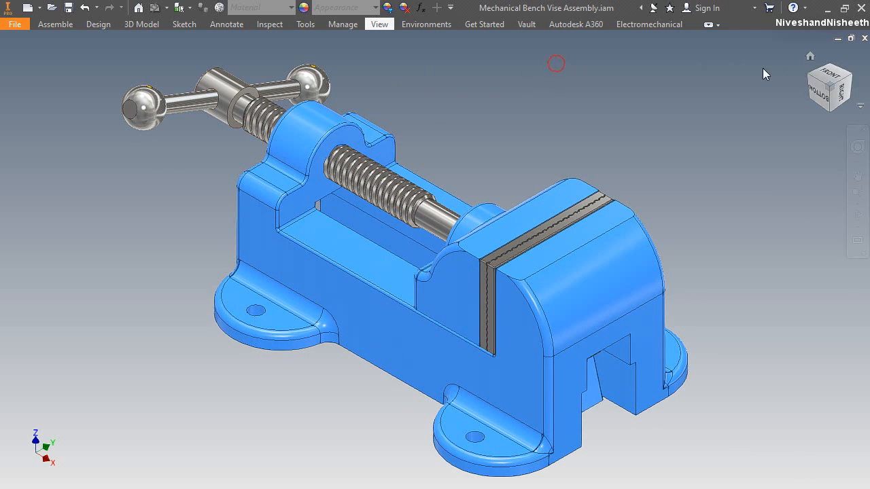
Examine the closed vise from the clamping screw's handle end
click(834, 72)
click(854, 188)
drag(369, 253, 387, 285)
right_click(440, 143)
click(427, 218)
drag(427, 218, 451, 224)
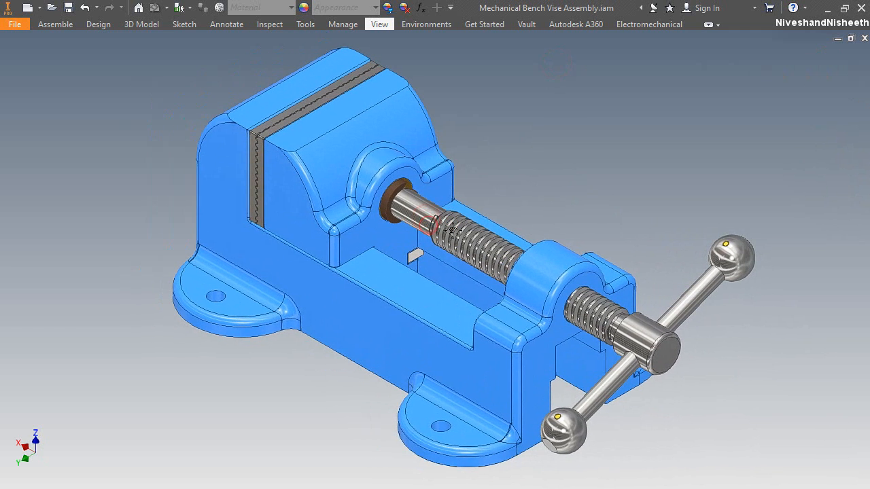
right_click(445, 92)
click(489, 95)
Leave Clean Screen, return to the assembly tools and restore the home view
click(382, 26)
click(598, 63)
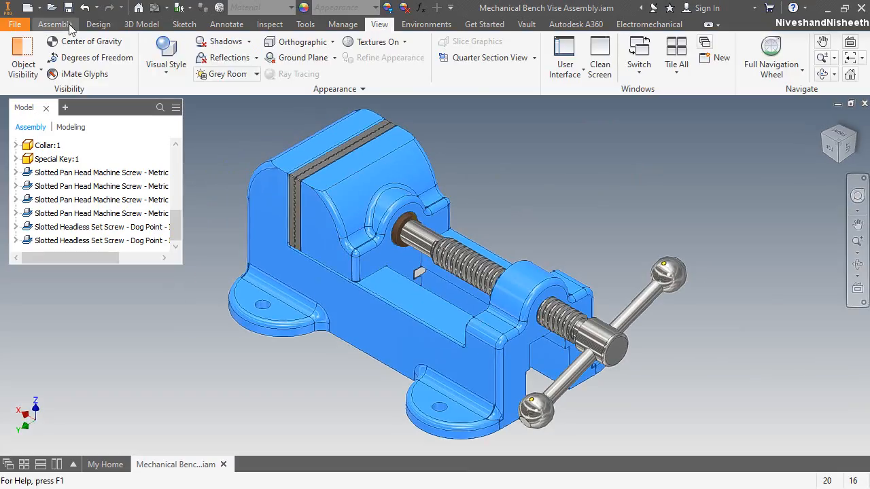
click(55, 24)
click(820, 123)
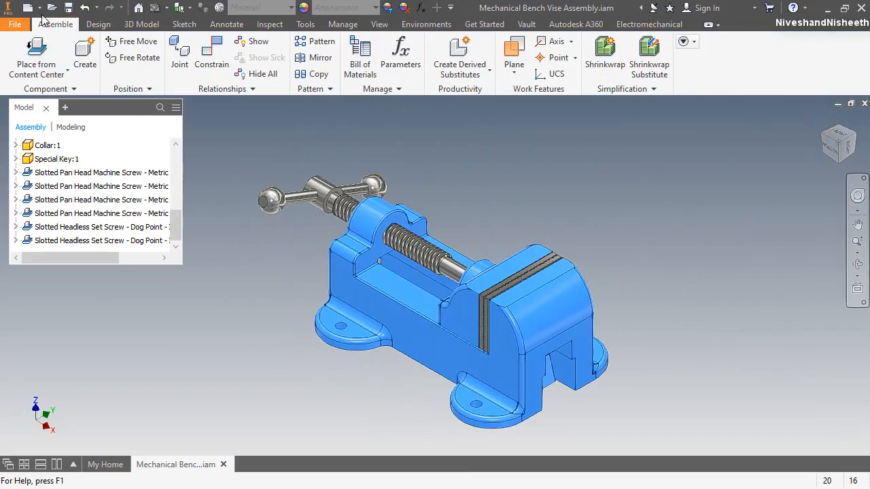